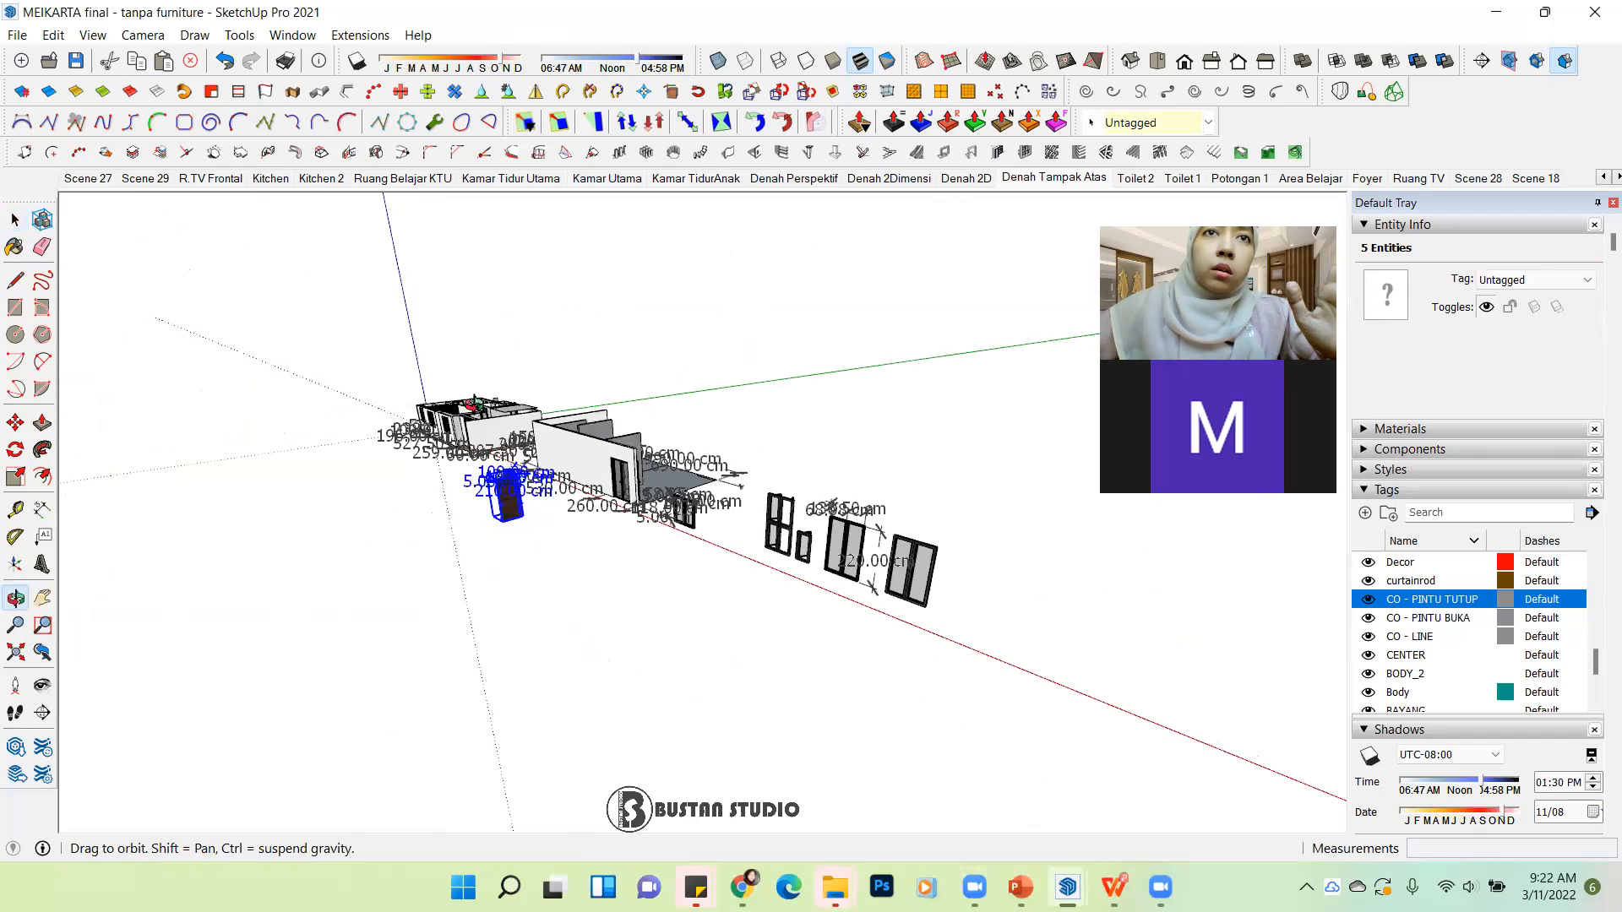
# Step: Hide the loose door and window pieces with their dimensions lying beside the dimensioned room model
pyautogui.scroll(2, 770, 519)
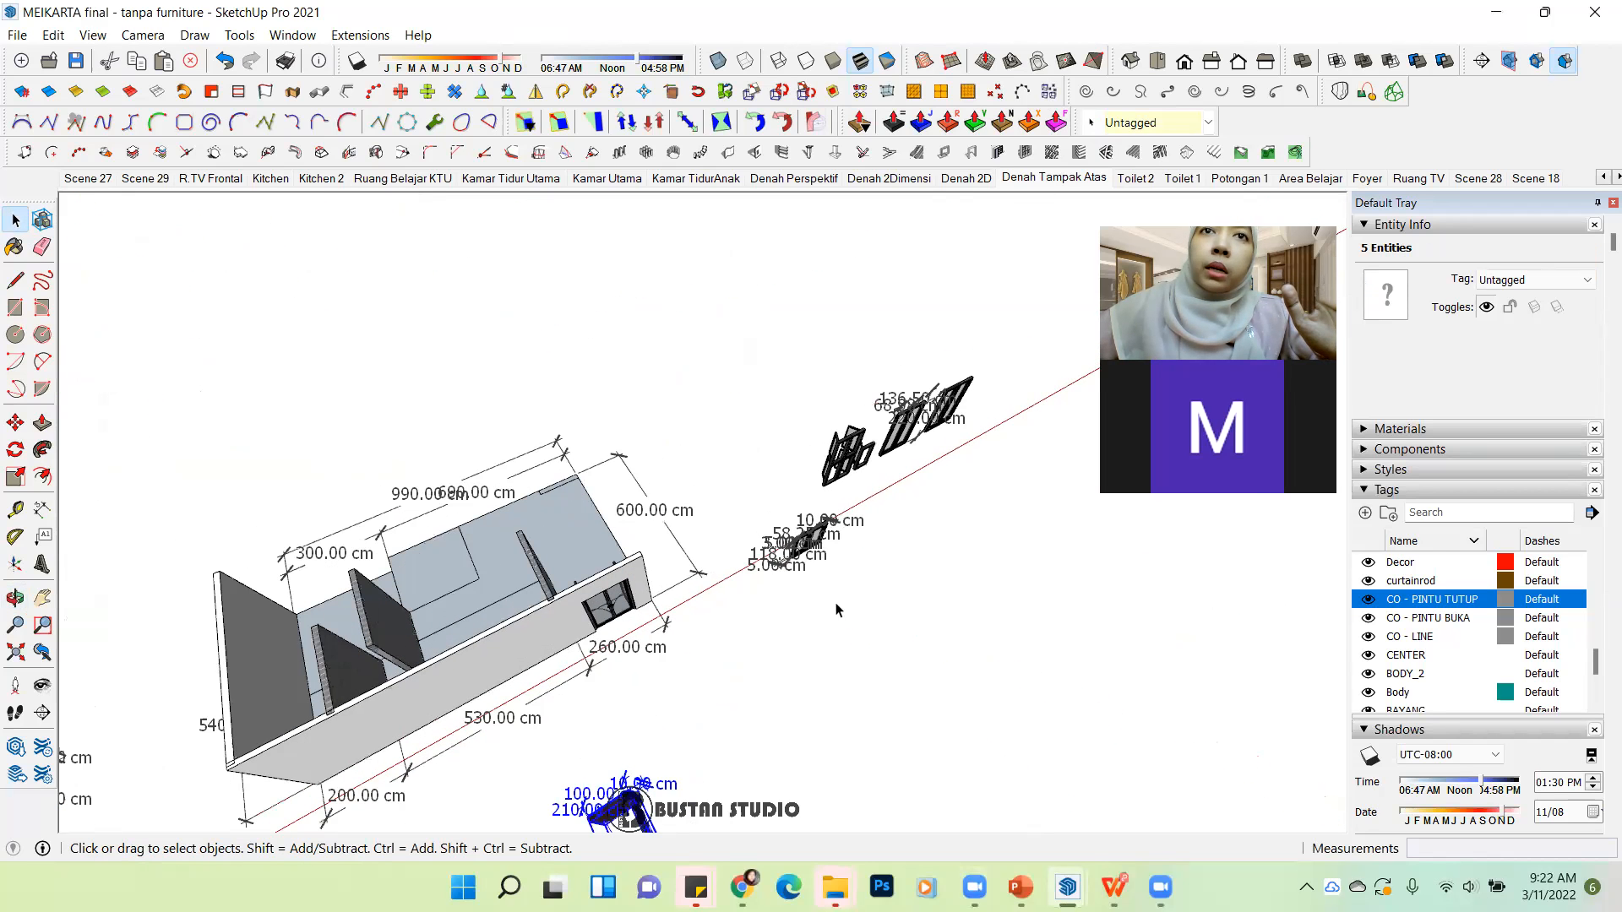
pyautogui.moveTo(591, 507); pyautogui.dragTo(404, 503, button='middle')
pyautogui.moveTo(420, 486); pyautogui.dragTo(576, 601)
pyautogui.rightClick(517, 556)
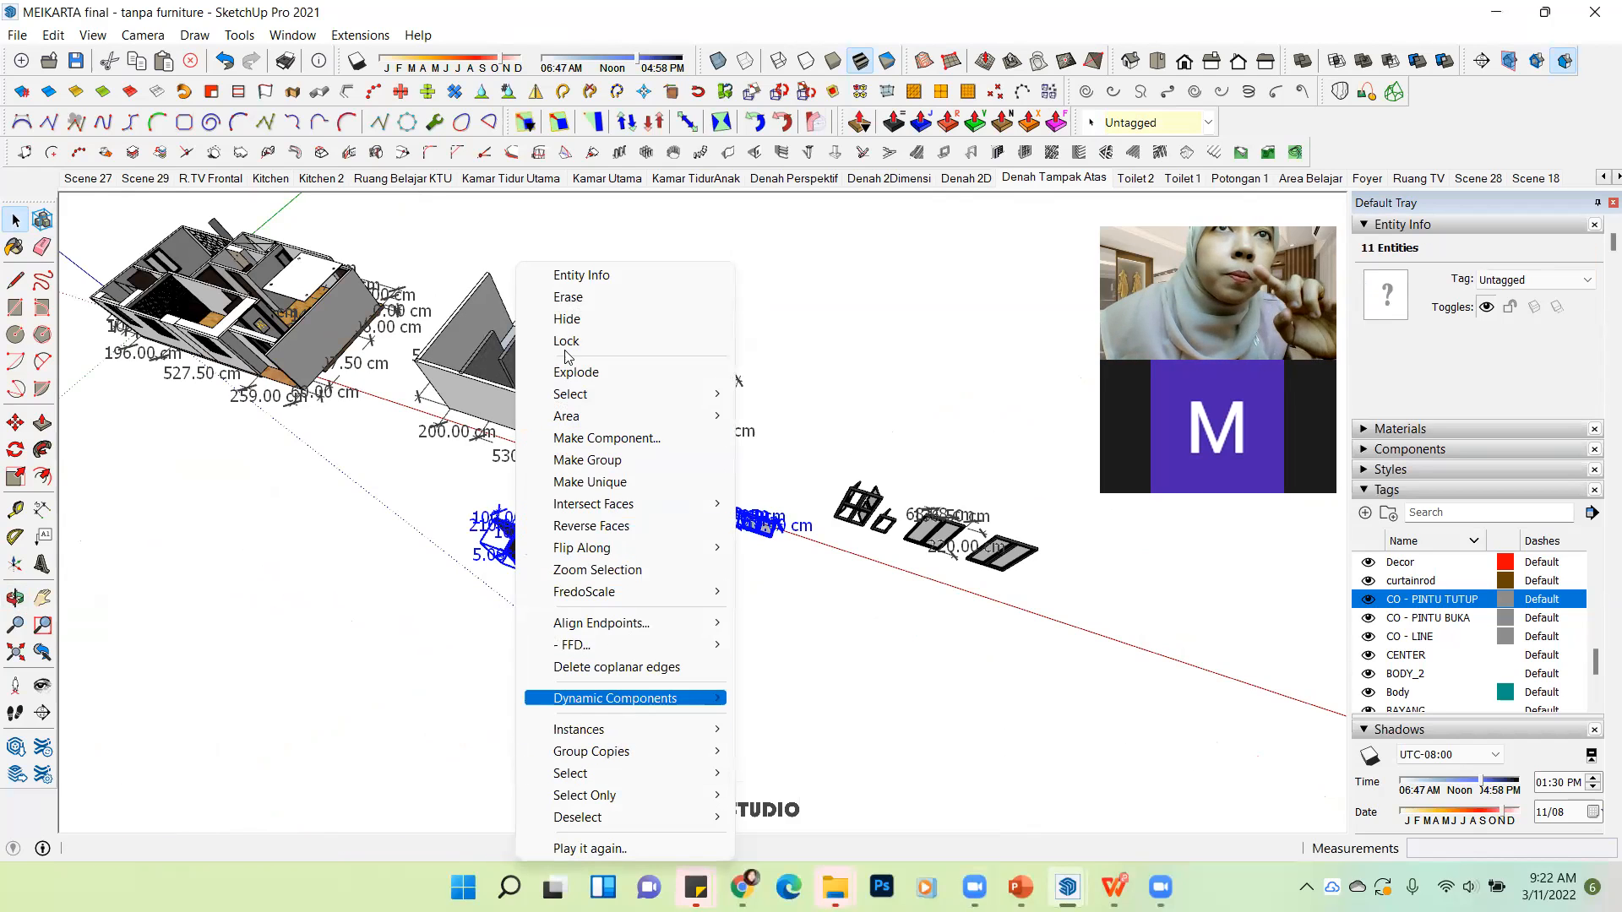
pyautogui.click(590, 320)
# Step: Hide the row of four loose window and door units with their dimensions farther along the red axis
pyautogui.moveTo(677, 670); pyautogui.dragTo(743, 523, button='middle')
pyautogui.scroll(2, 743, 524)
pyautogui.moveTo(642, 524); pyautogui.dragTo(577, 455, button='middle')
pyautogui.scroll(-1, 596, 457)
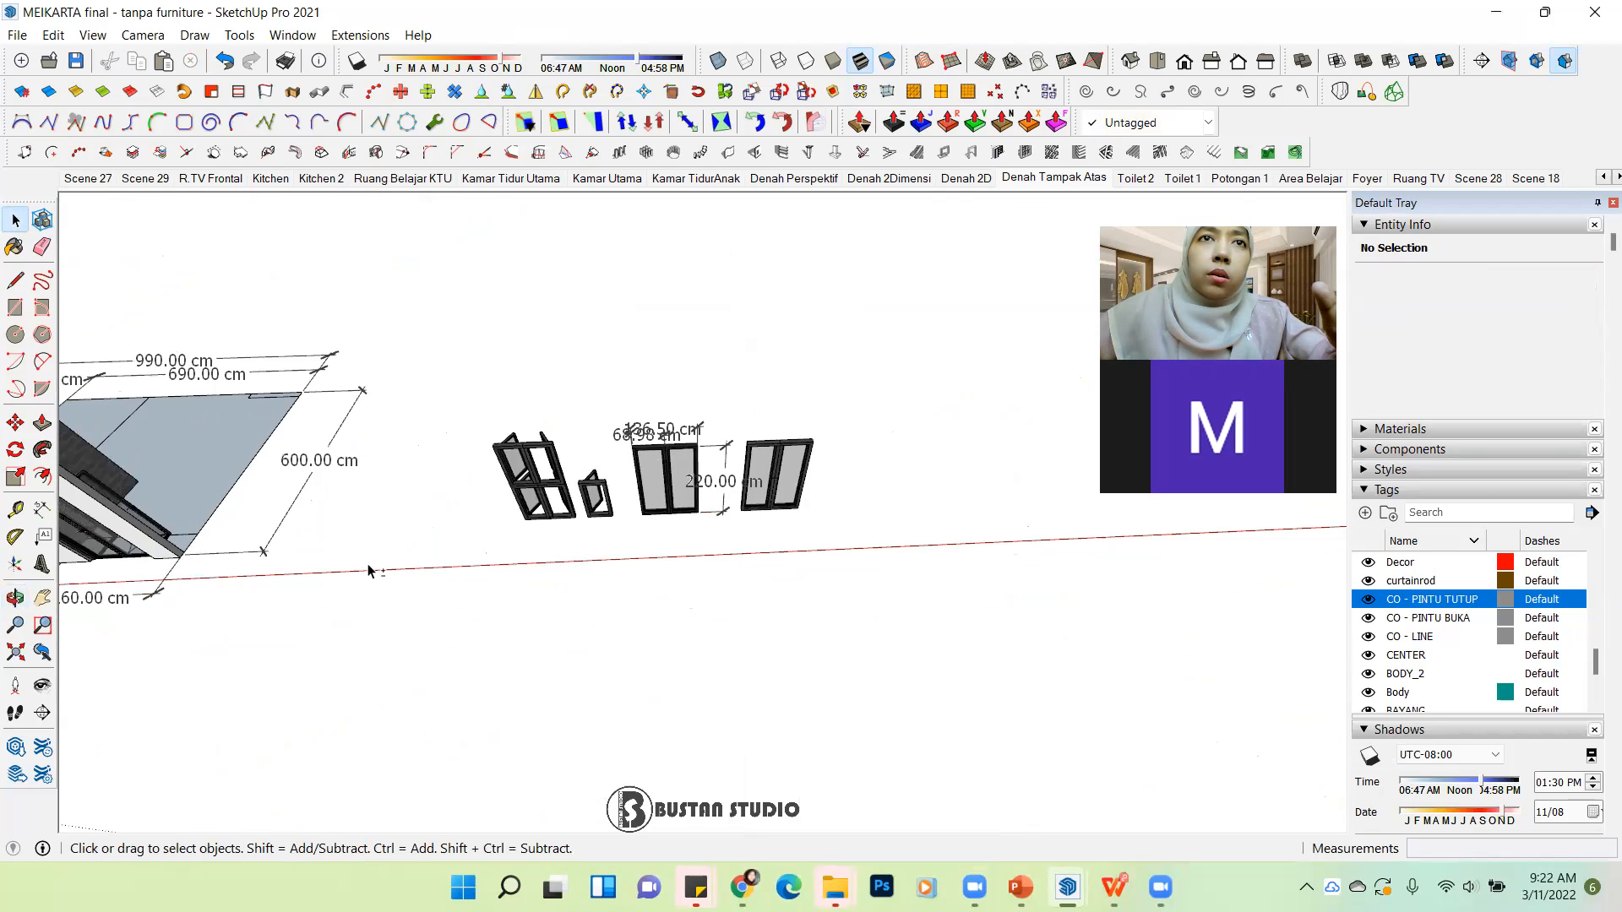
pyautogui.moveTo(344, 569); pyautogui.dragTo(554, 428, button='middle')
pyautogui.moveTo(563, 387); pyautogui.dragTo(1062, 588)
pyautogui.rightClick(919, 369)
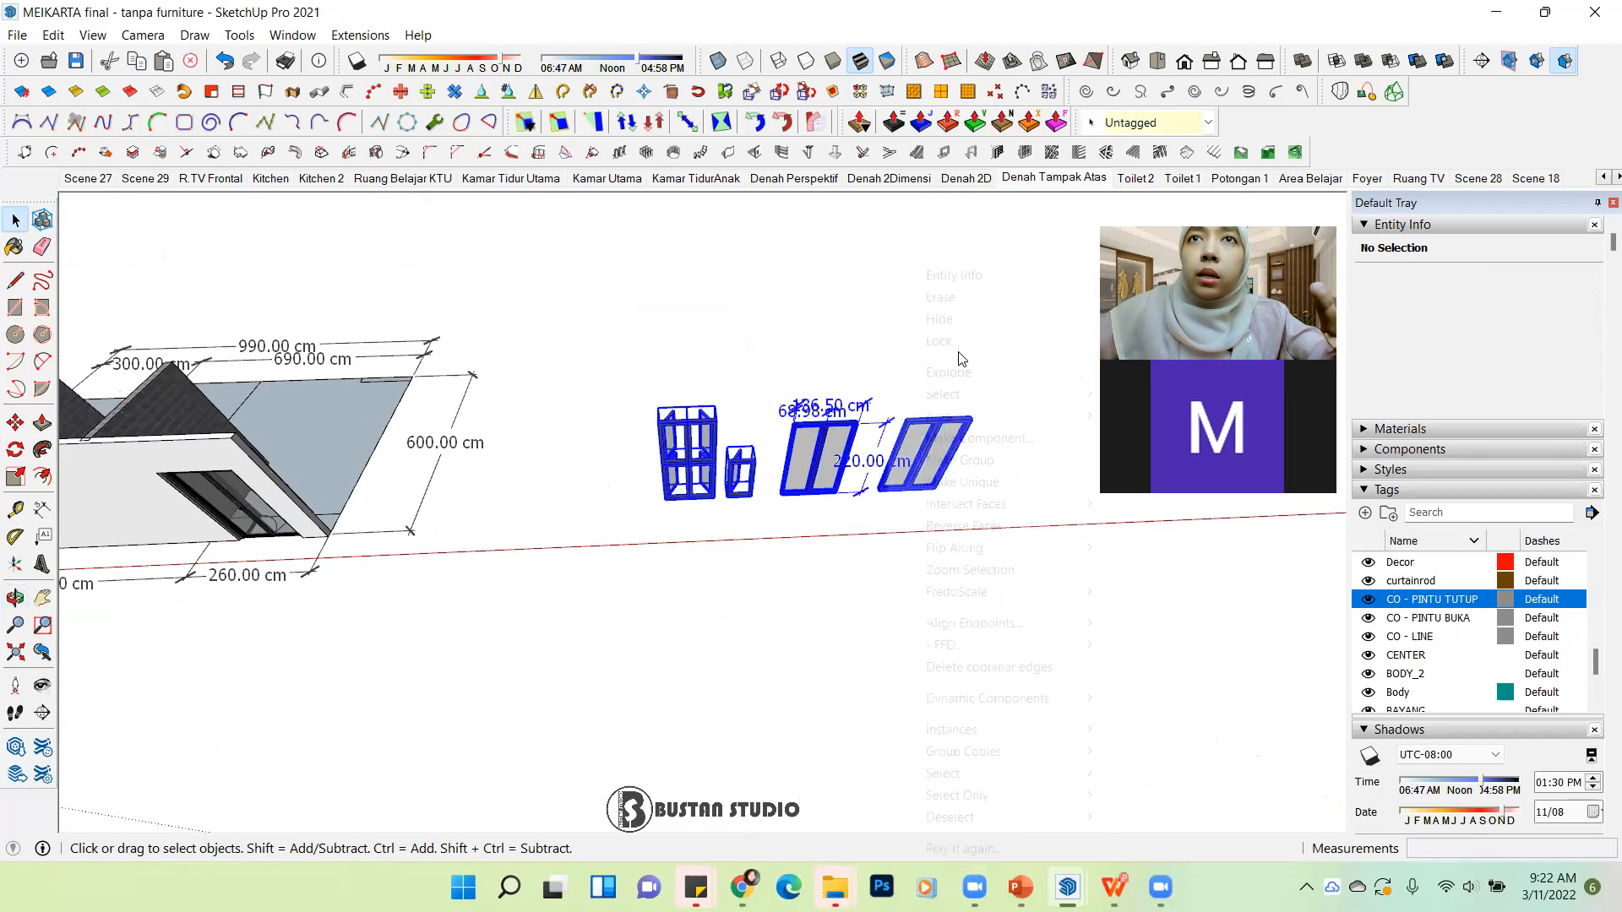
pyautogui.click(962, 326)
# Step: Remove the middle interior brick partition from the dimensioned room model
pyautogui.scroll(-2, 592, 513)
pyautogui.moveTo(589, 513); pyautogui.dragTo(693, 499, button='middle')
pyautogui.scroll(4, 488, 490)
pyautogui.moveTo(507, 492); pyautogui.dragTo(611, 516, button='middle')
pyautogui.scroll(-1, 612, 516)
pyautogui.moveTo(422, 505); pyautogui.dragTo(823, 667, button='middle')
pyautogui.click(753, 521)
pyautogui.click(463, 399)
pyautogui.press('Delete')
pyautogui.moveTo(466, 406); pyautogui.dragTo(681, 642, button='middle')
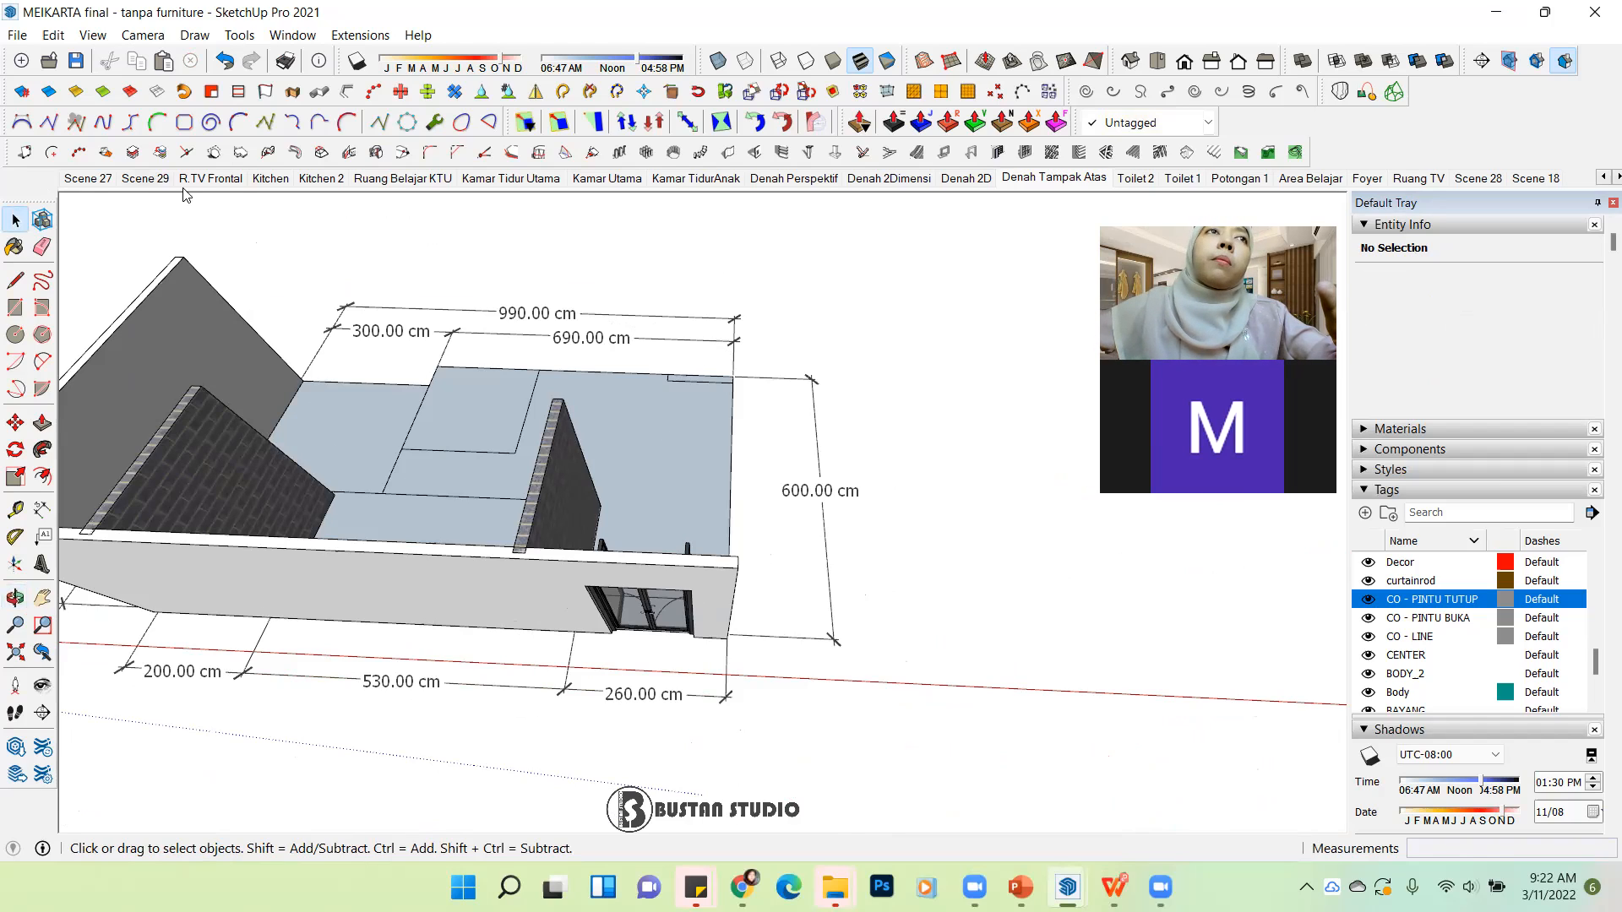
# Step: Show the wall with the double glass door in the front view using parallel projection
pyautogui.moveTo(488, 494); pyautogui.dragTo(757, 494, button='middle')
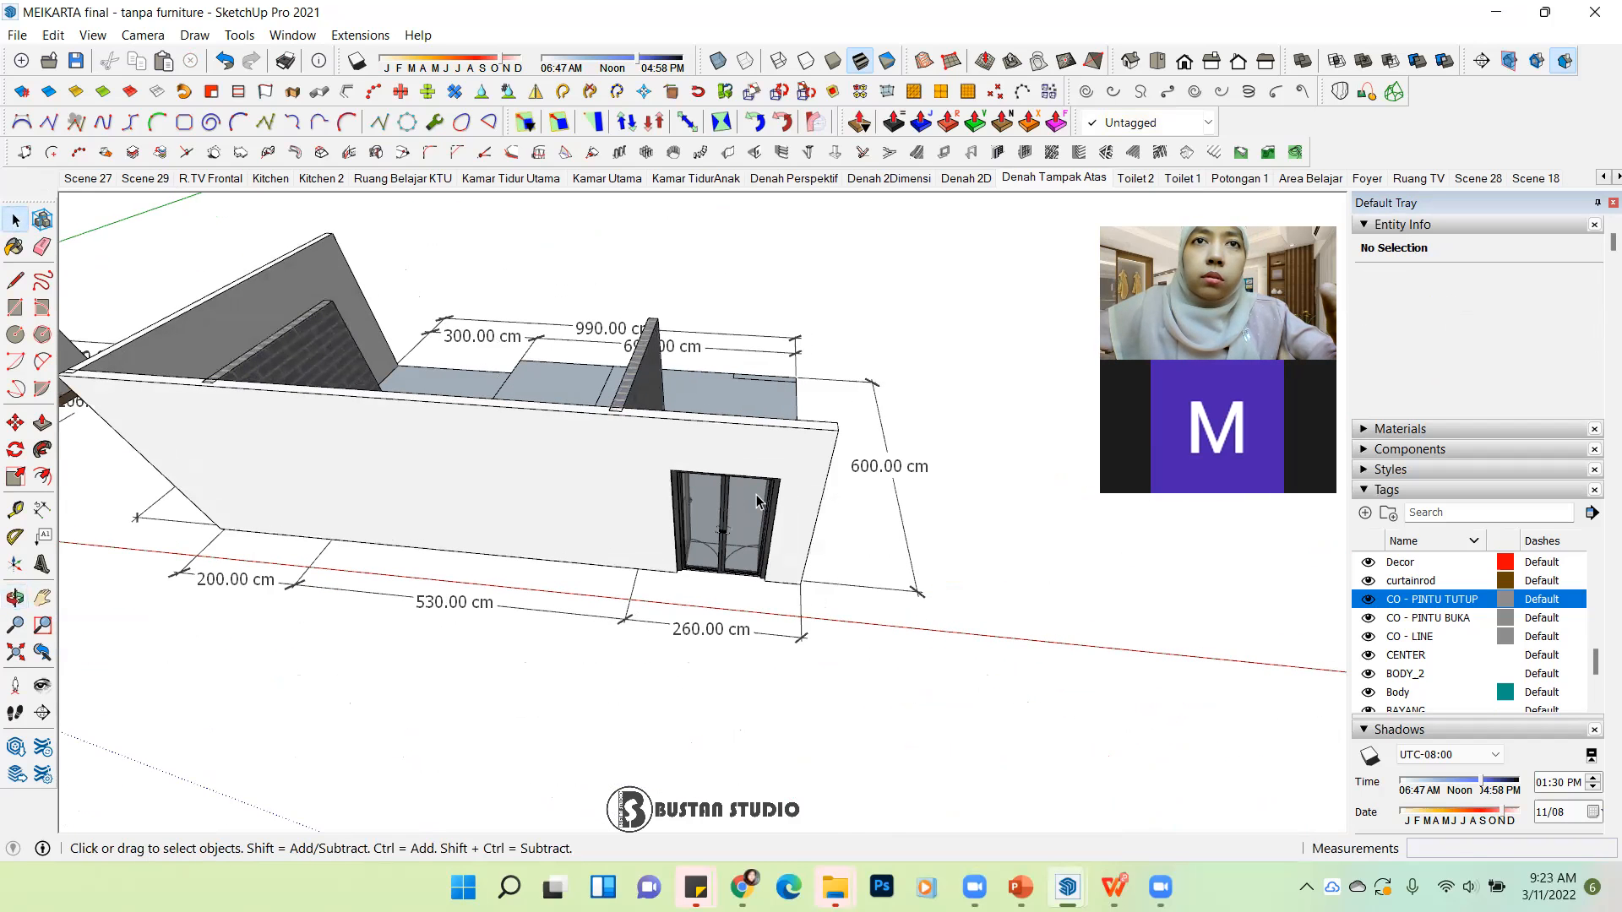
pyautogui.scroll(5, 757, 494)
pyautogui.moveTo(757, 494); pyautogui.dragTo(828, 487, button='middle')
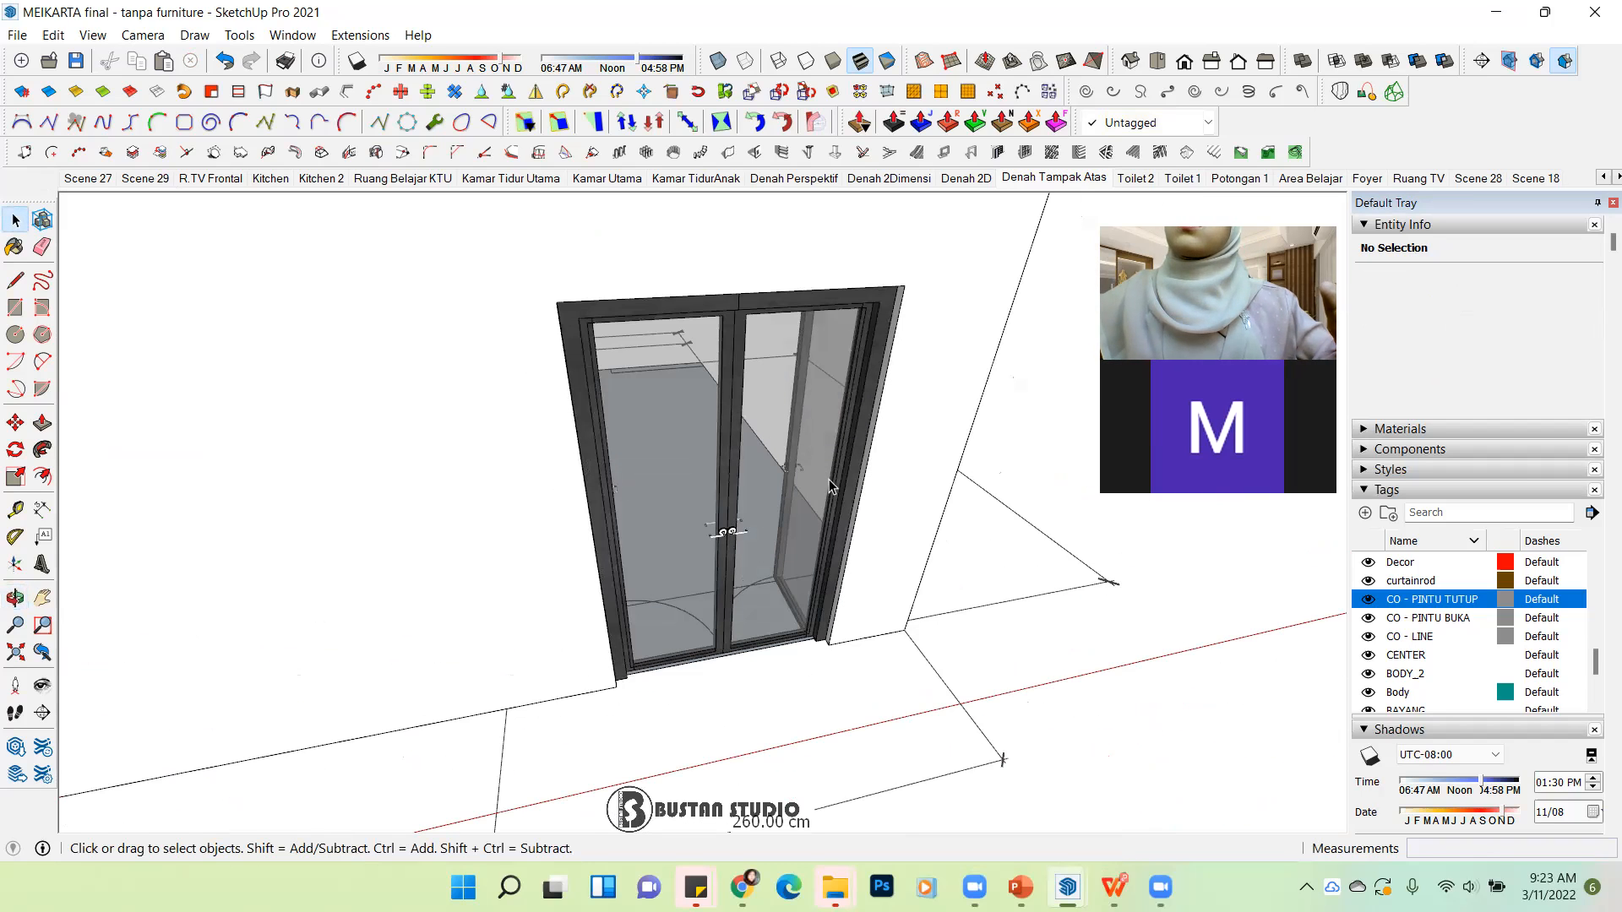
pyautogui.moveTo(656, 576); pyautogui.dragTo(473, 463, button='middle')
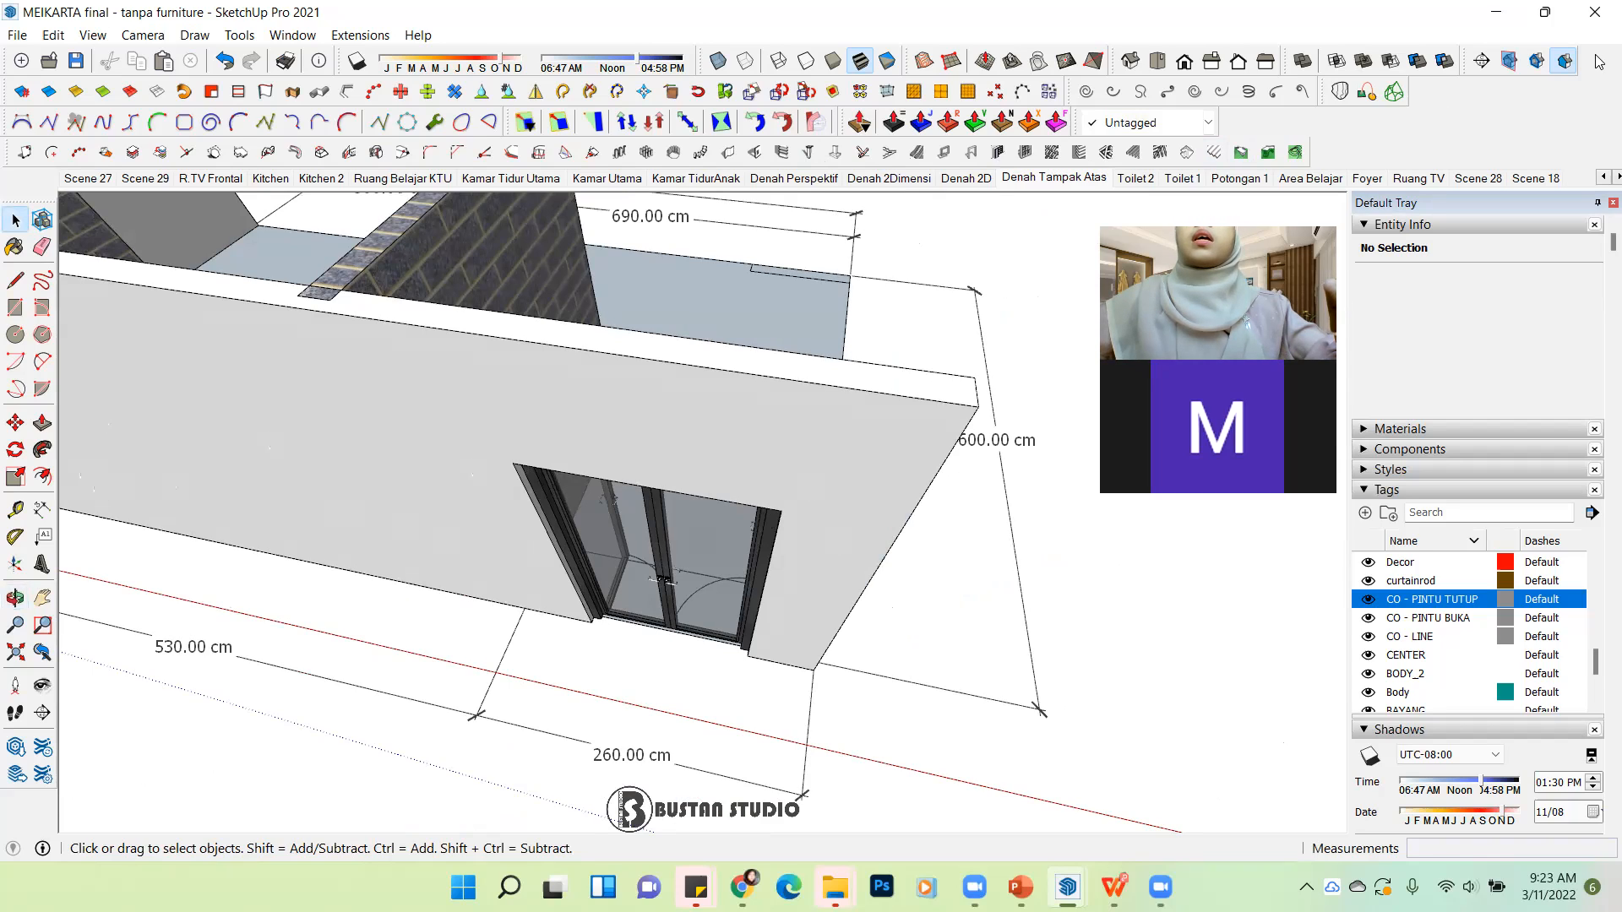
pyautogui.click(1185, 64)
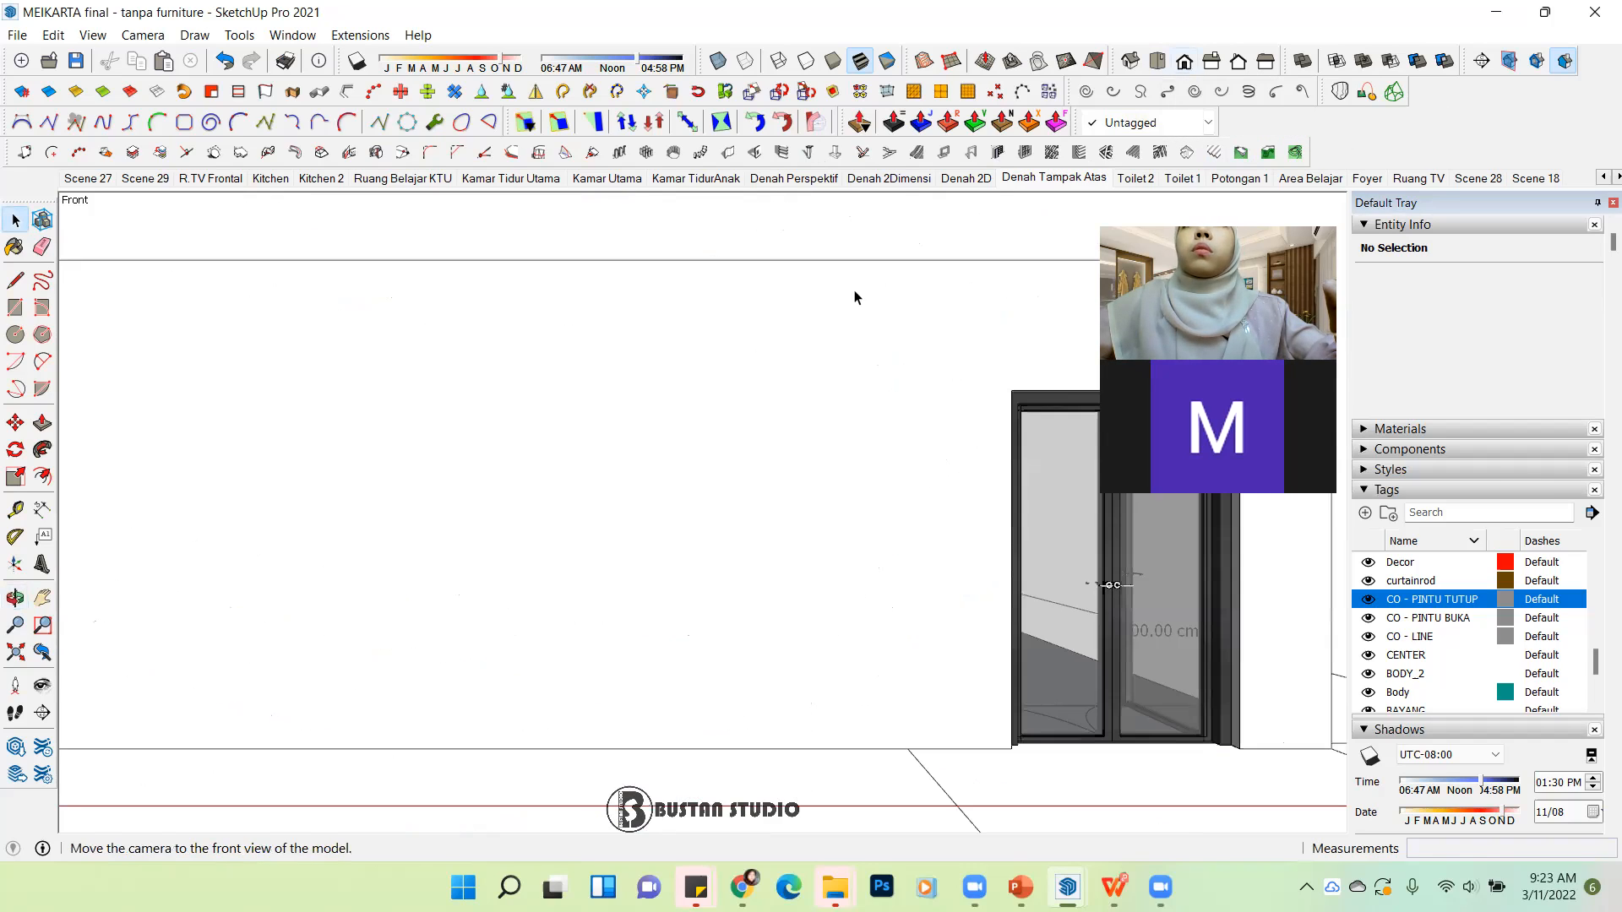
pyautogui.scroll(-2, 542, 499)
pyautogui.scroll(2, 757, 513)
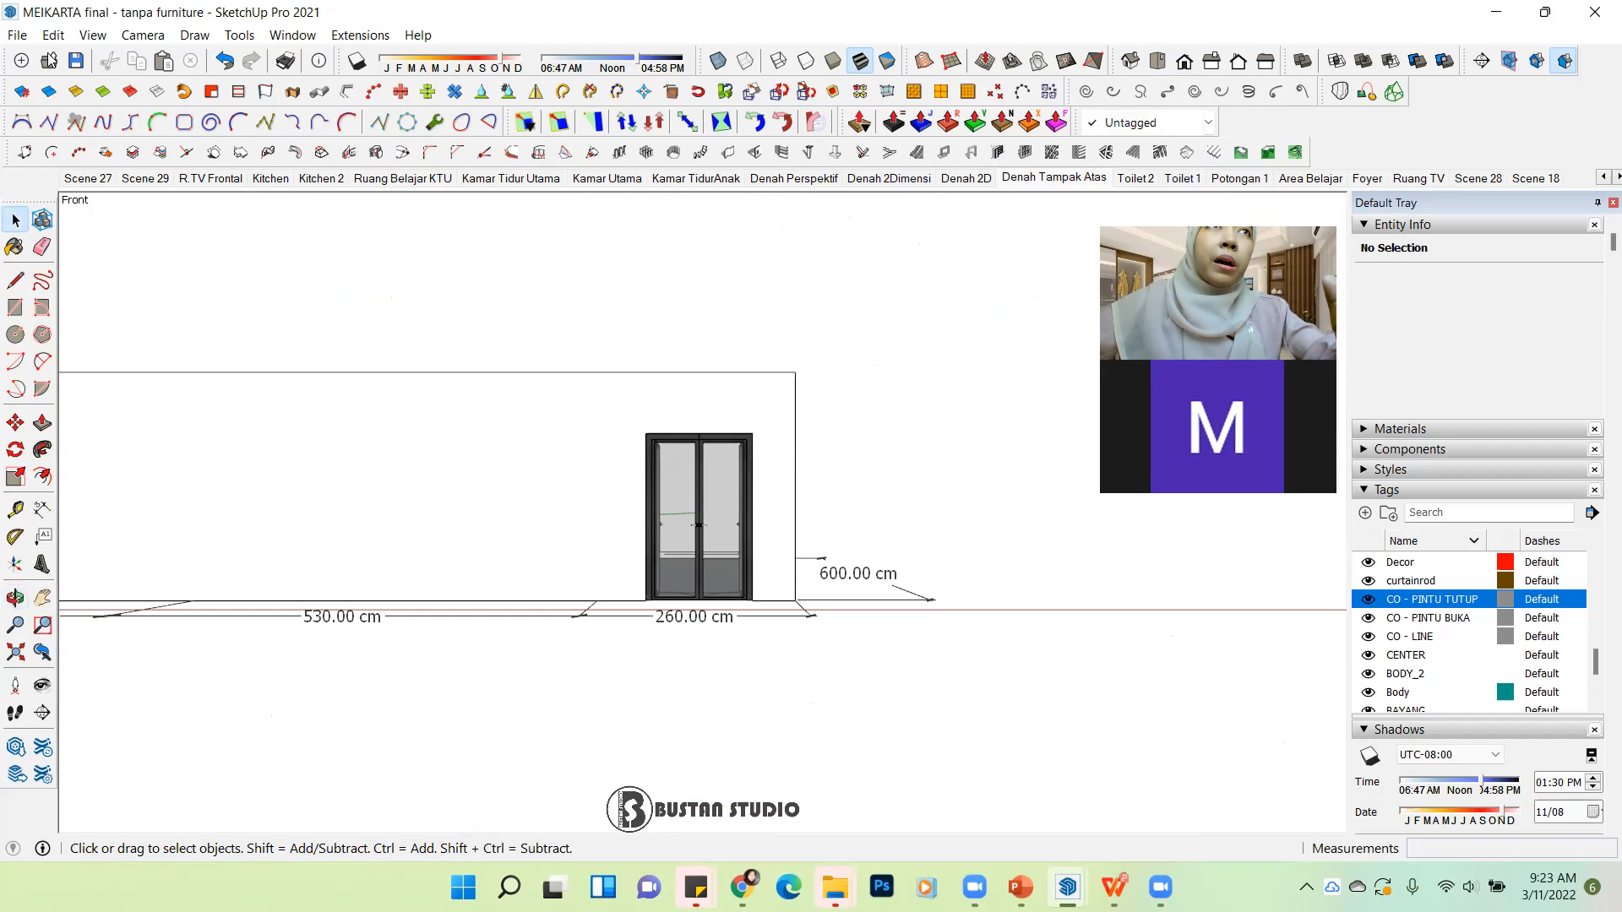
pyautogui.click(93, 35)
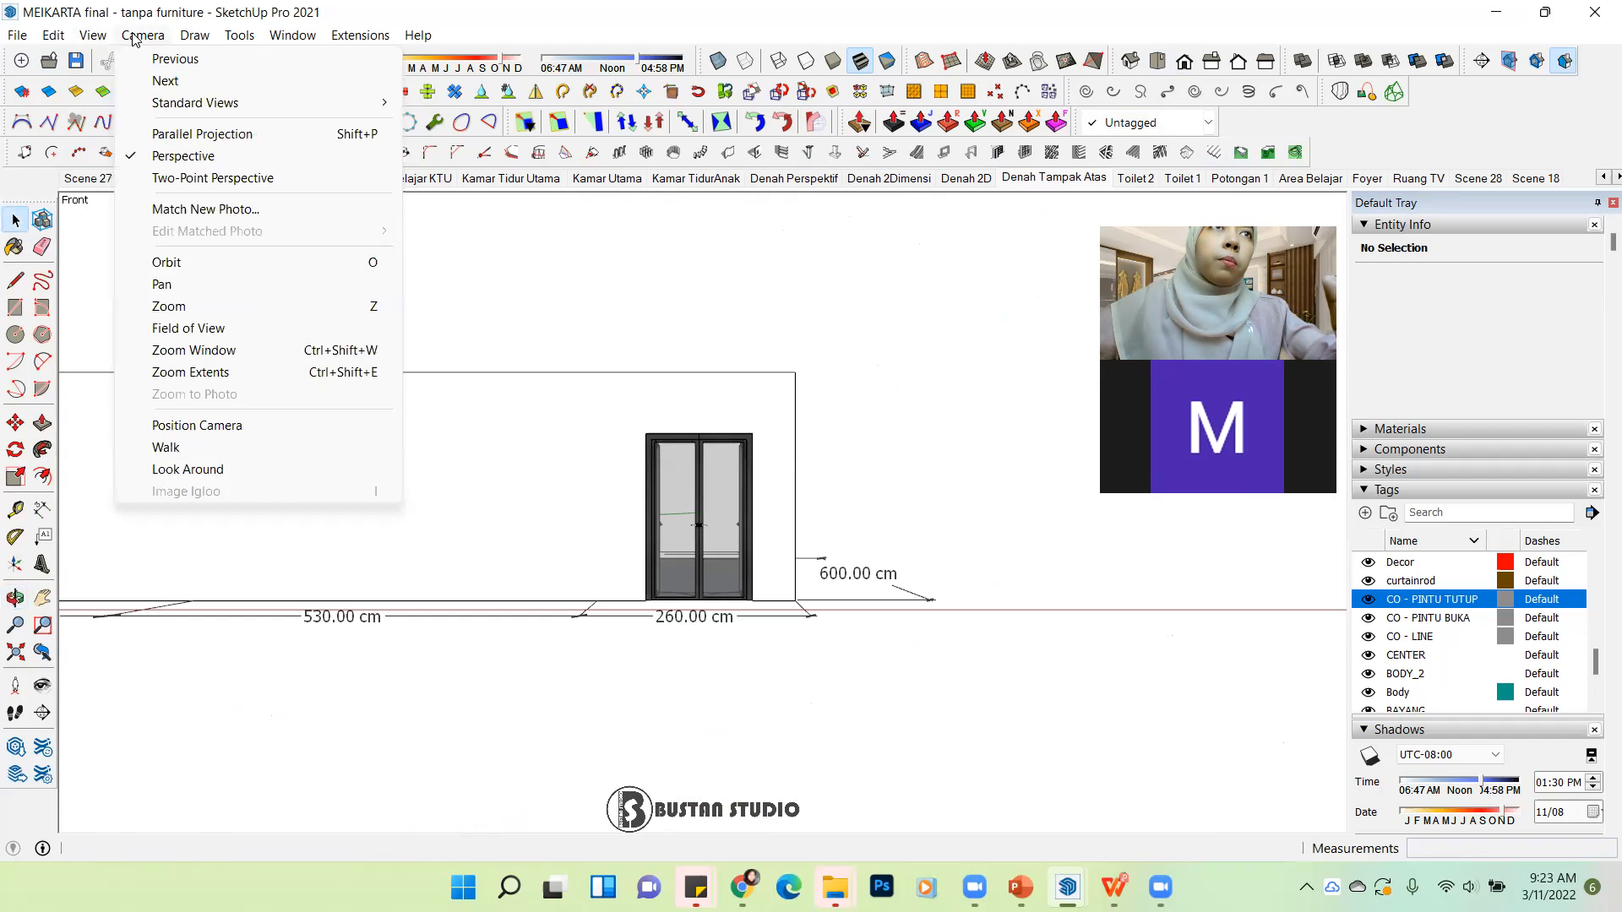
pyautogui.click(202, 134)
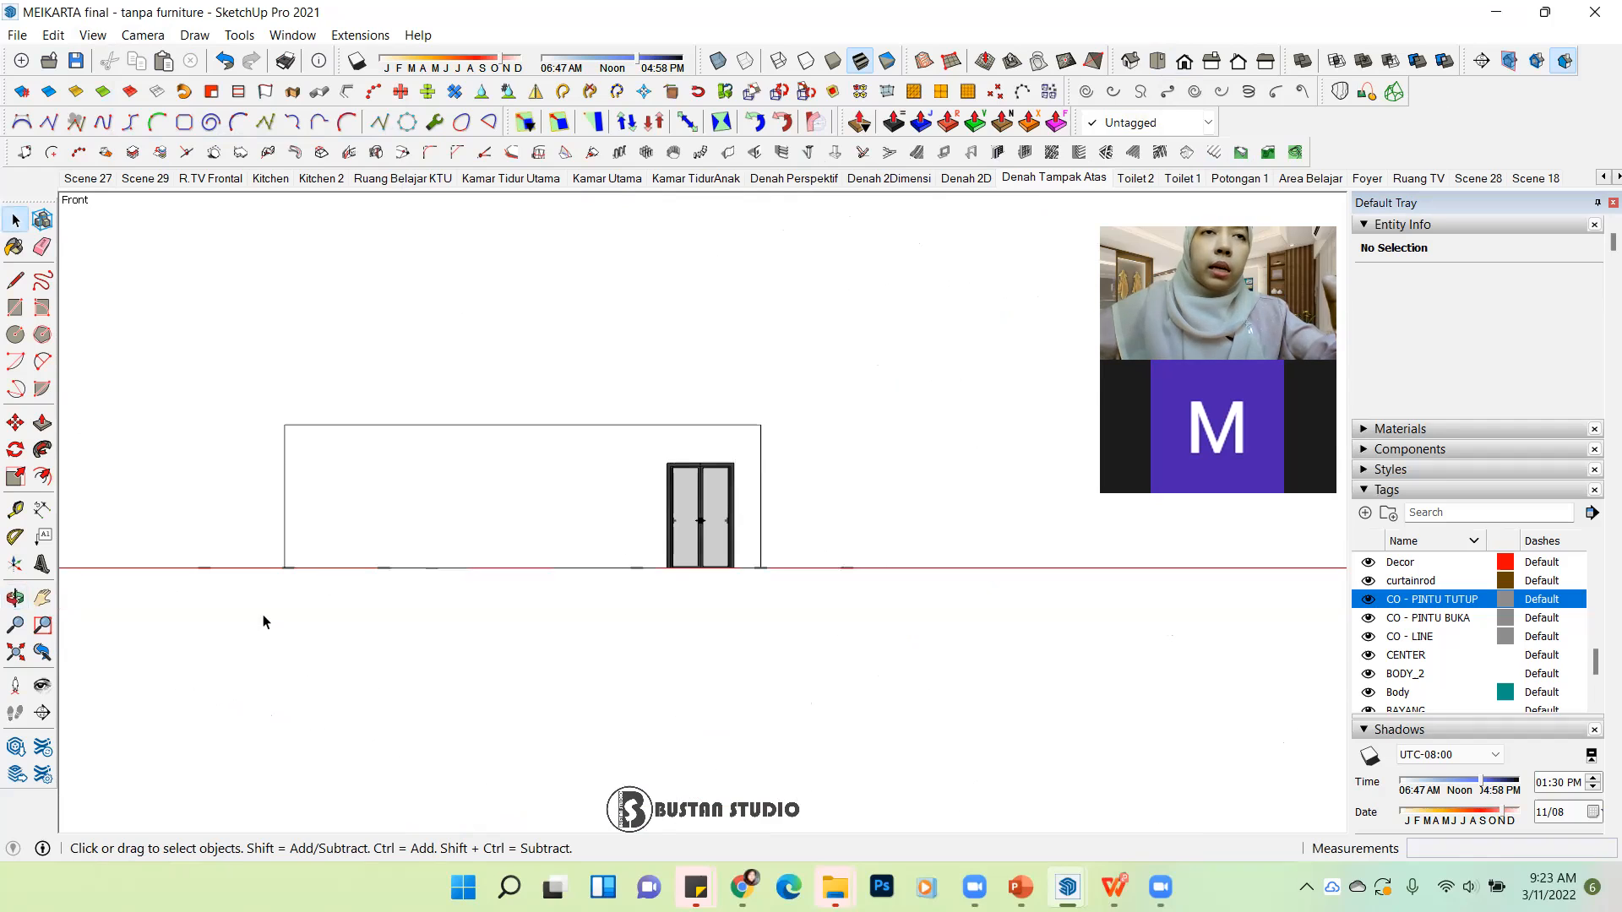
# Step: Remove the other house model near the origin from view and fit the remaining wall elevation to the window
pyautogui.scroll(-4, 708, 578)
pyautogui.moveTo(236, 470); pyautogui.dragTo(527, 667)
pyautogui.press('Delete')
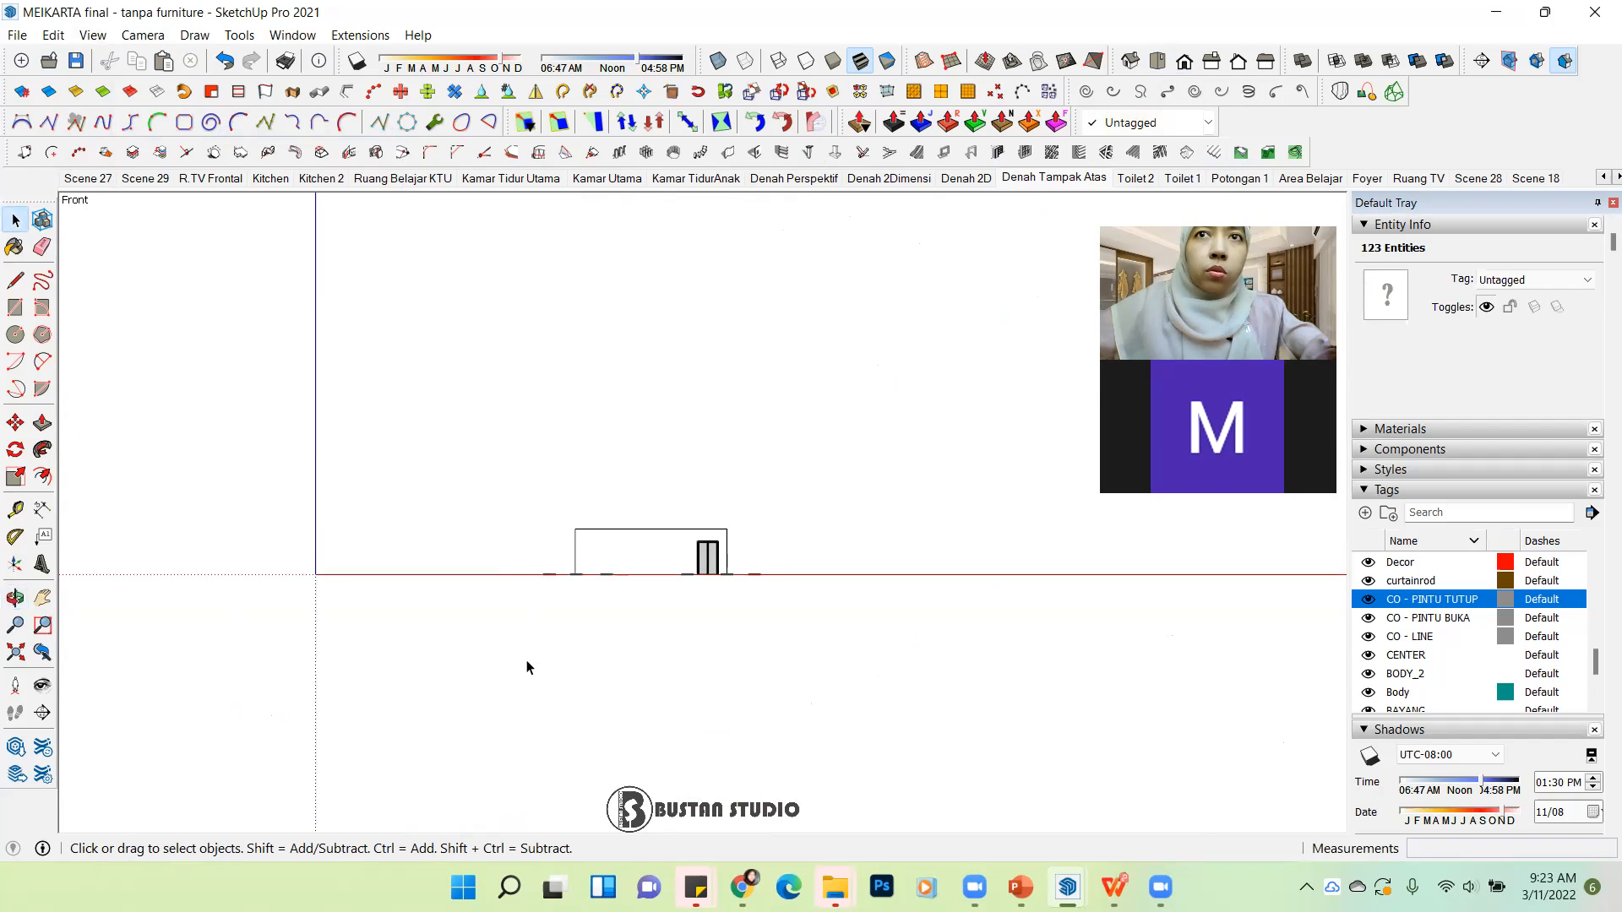
pyautogui.click(14, 656)
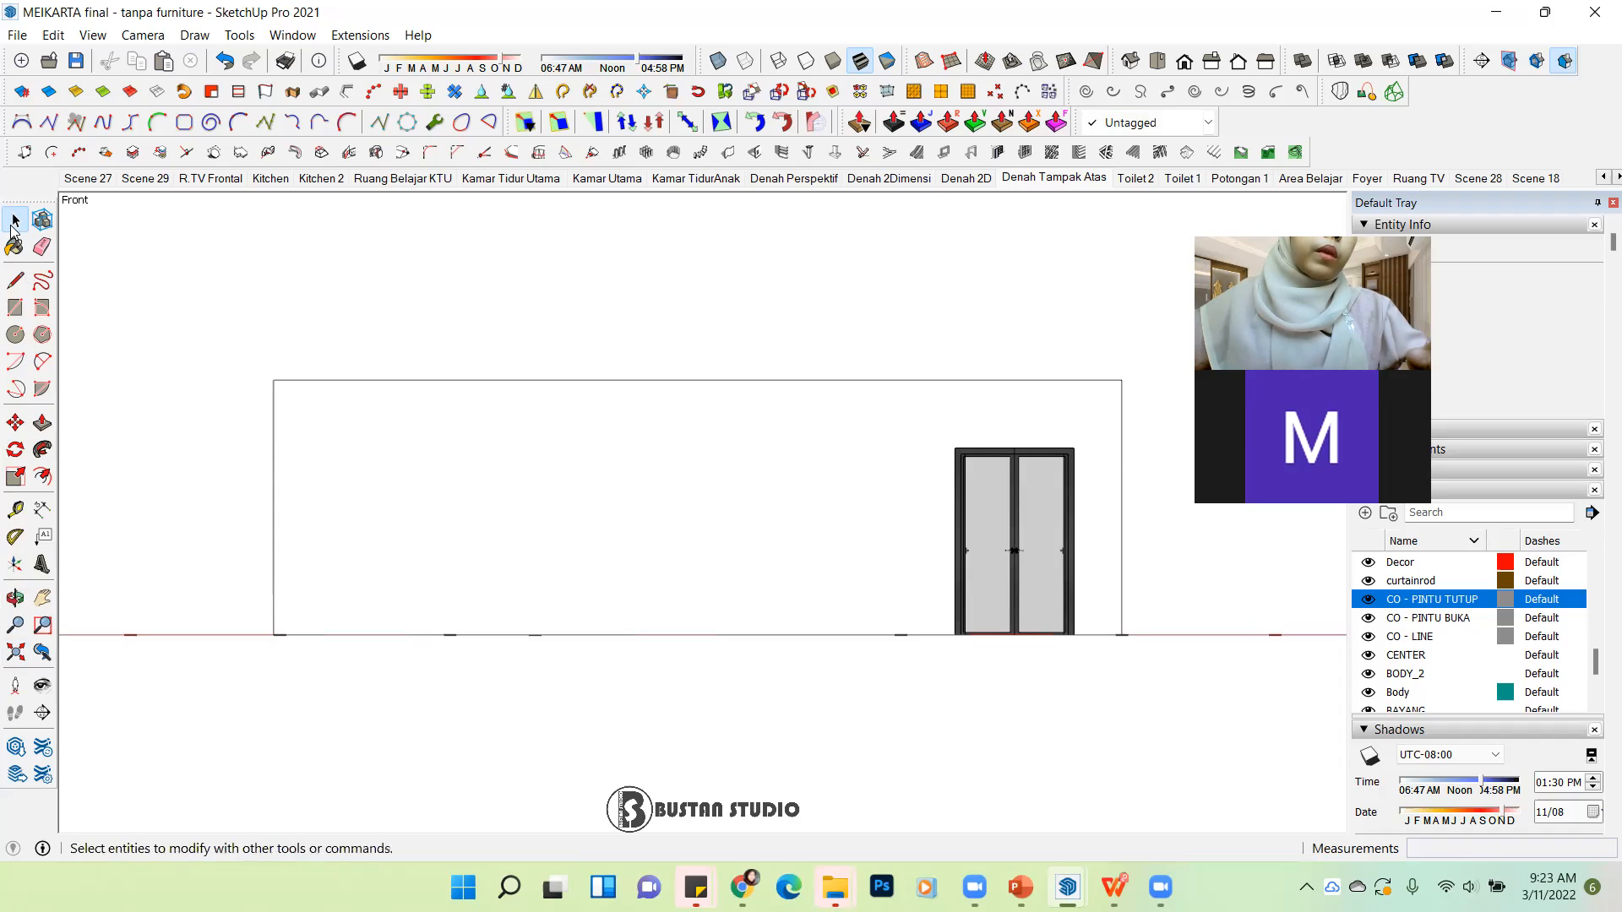
# Step: Frame the whole wall in the front view and save it as a new scene
pyautogui.scroll(-3, 554, 558)
pyautogui.moveTo(554, 558); pyautogui.dragTo(681, 699, button='middle')
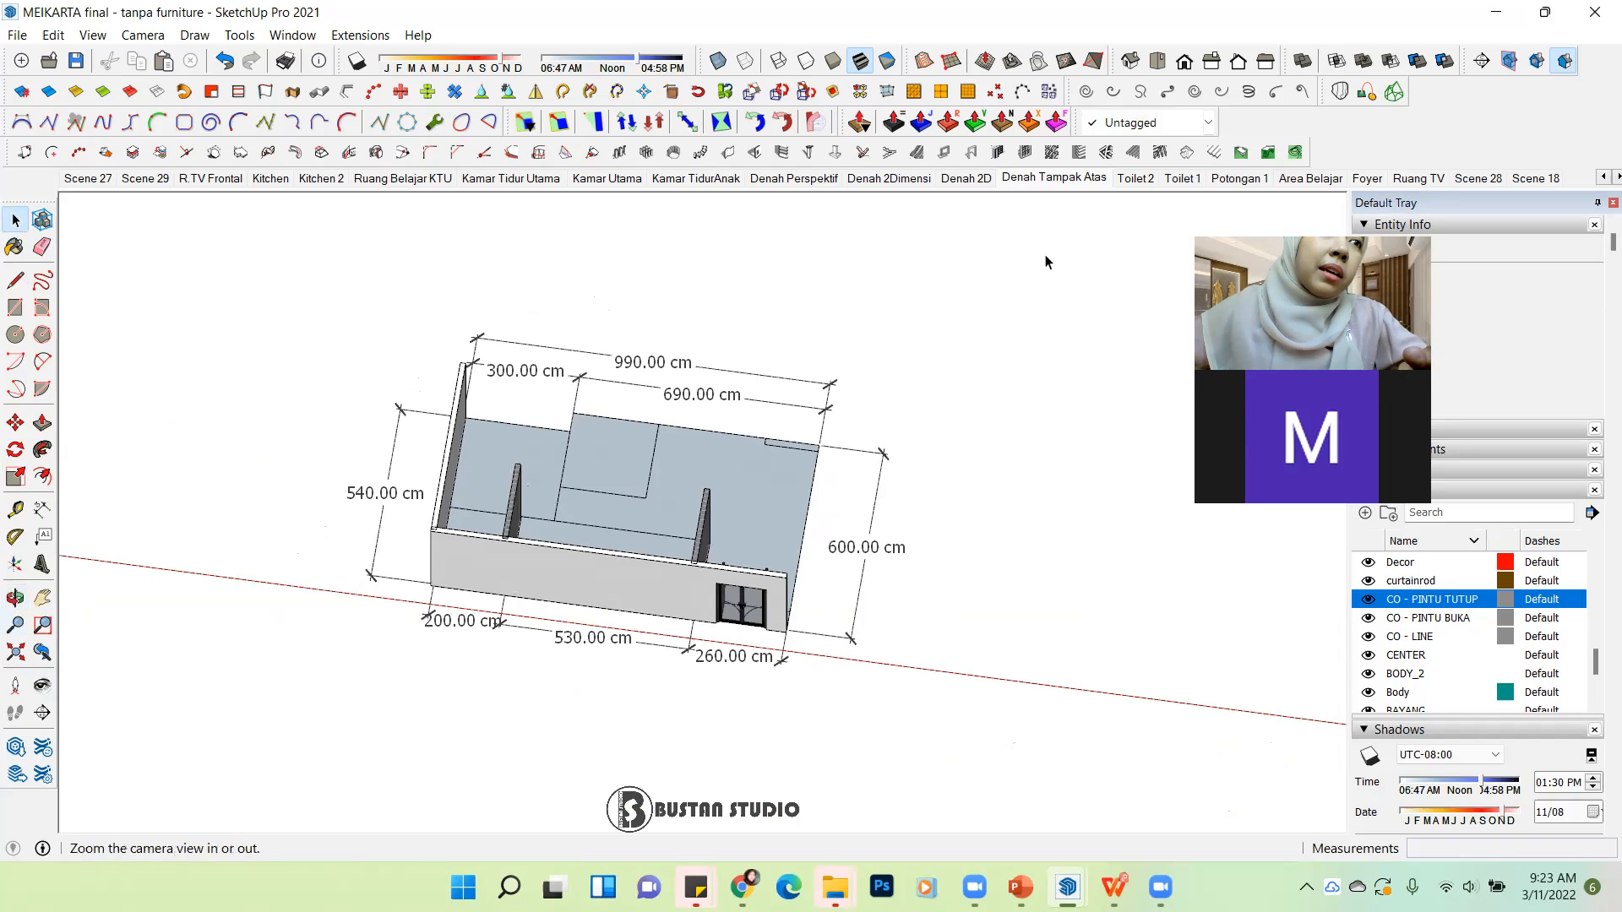
pyautogui.click(1185, 61)
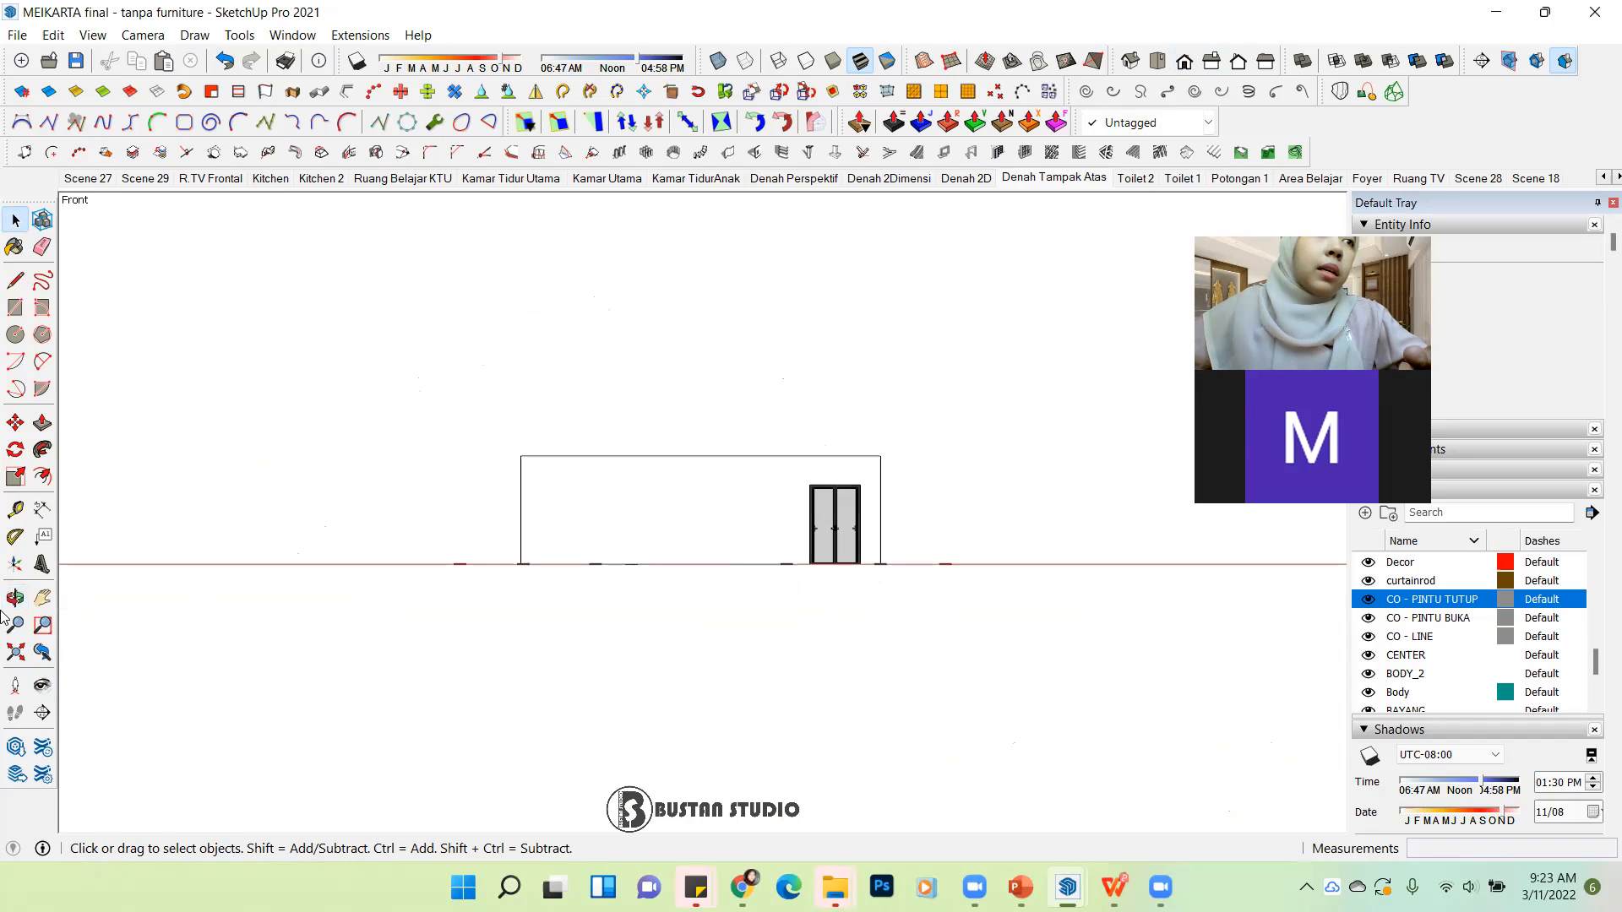
pyautogui.click(16, 655)
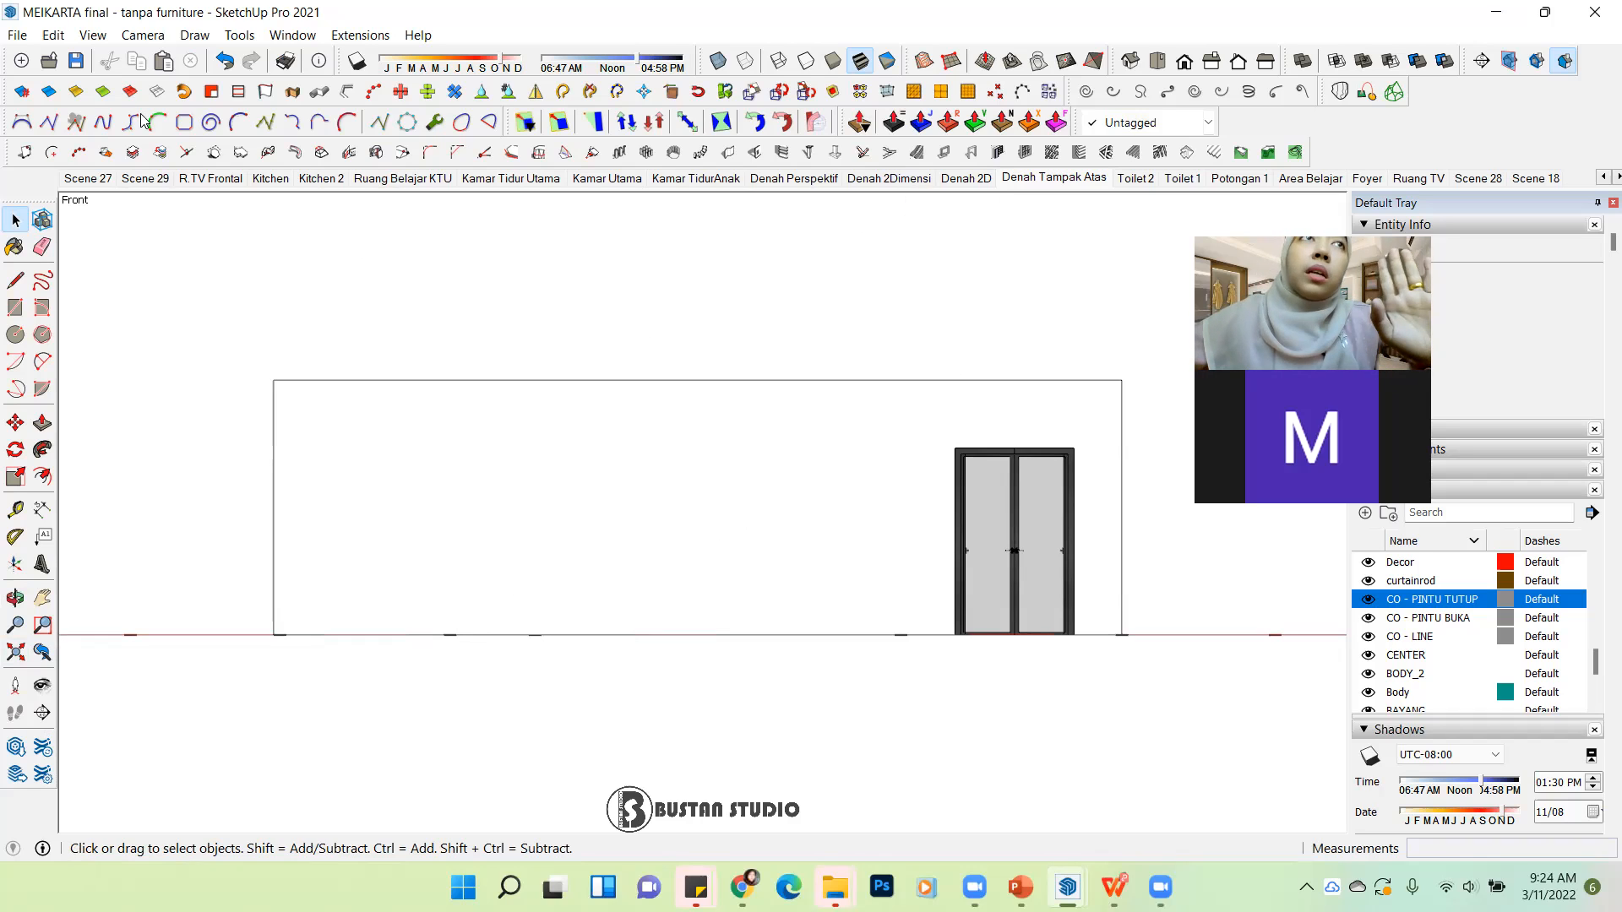
pyautogui.click(90, 36)
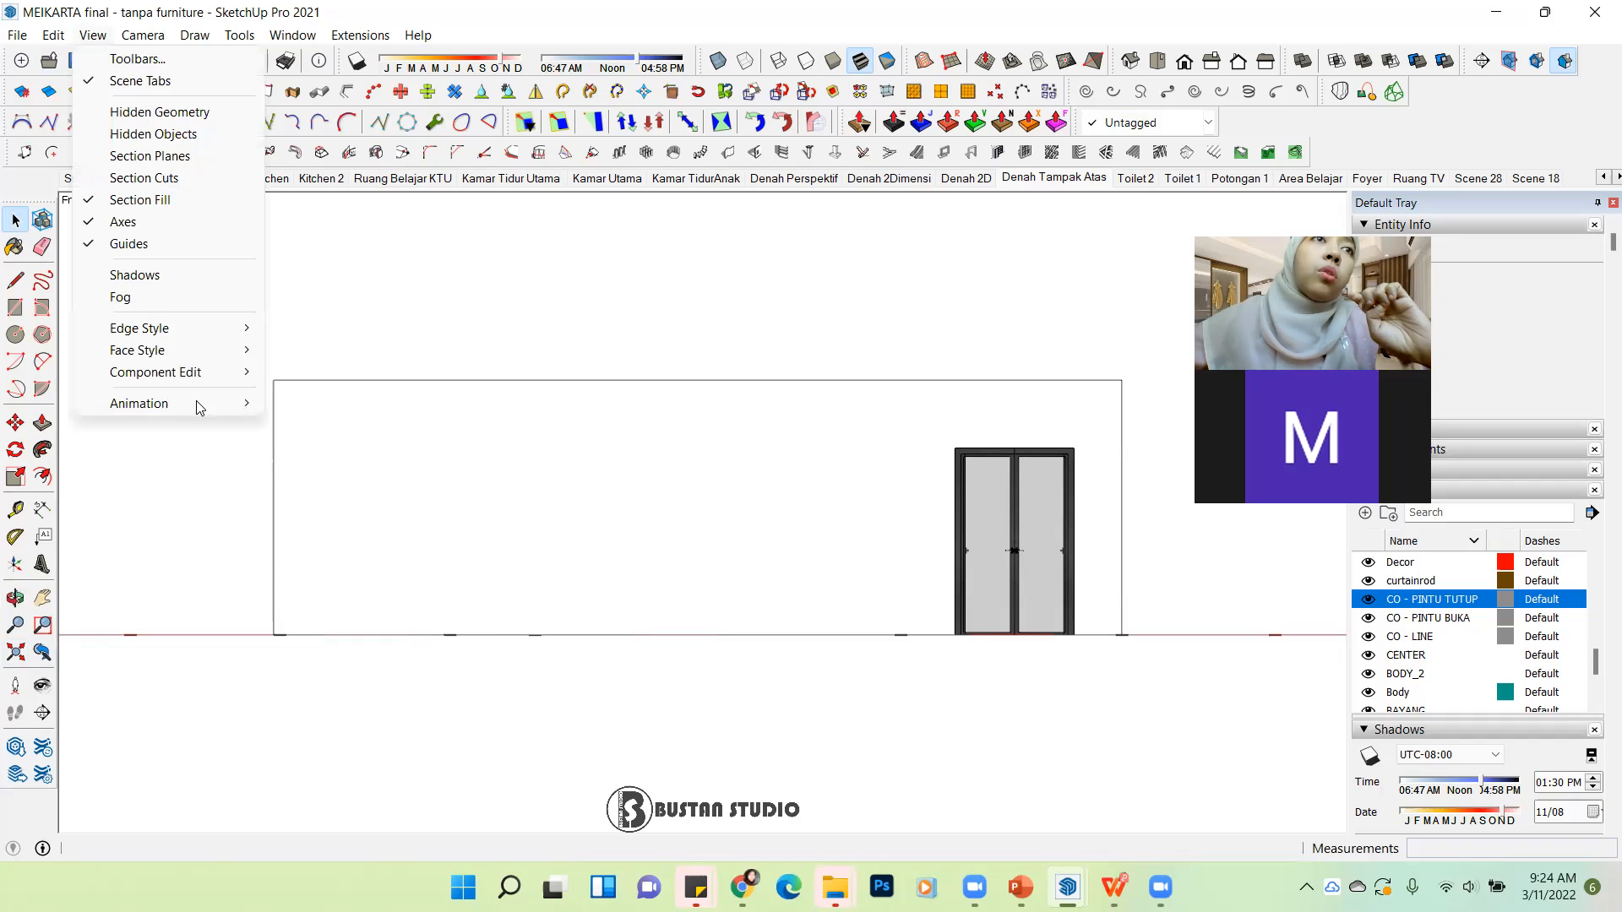
pyautogui.moveTo(202, 403)
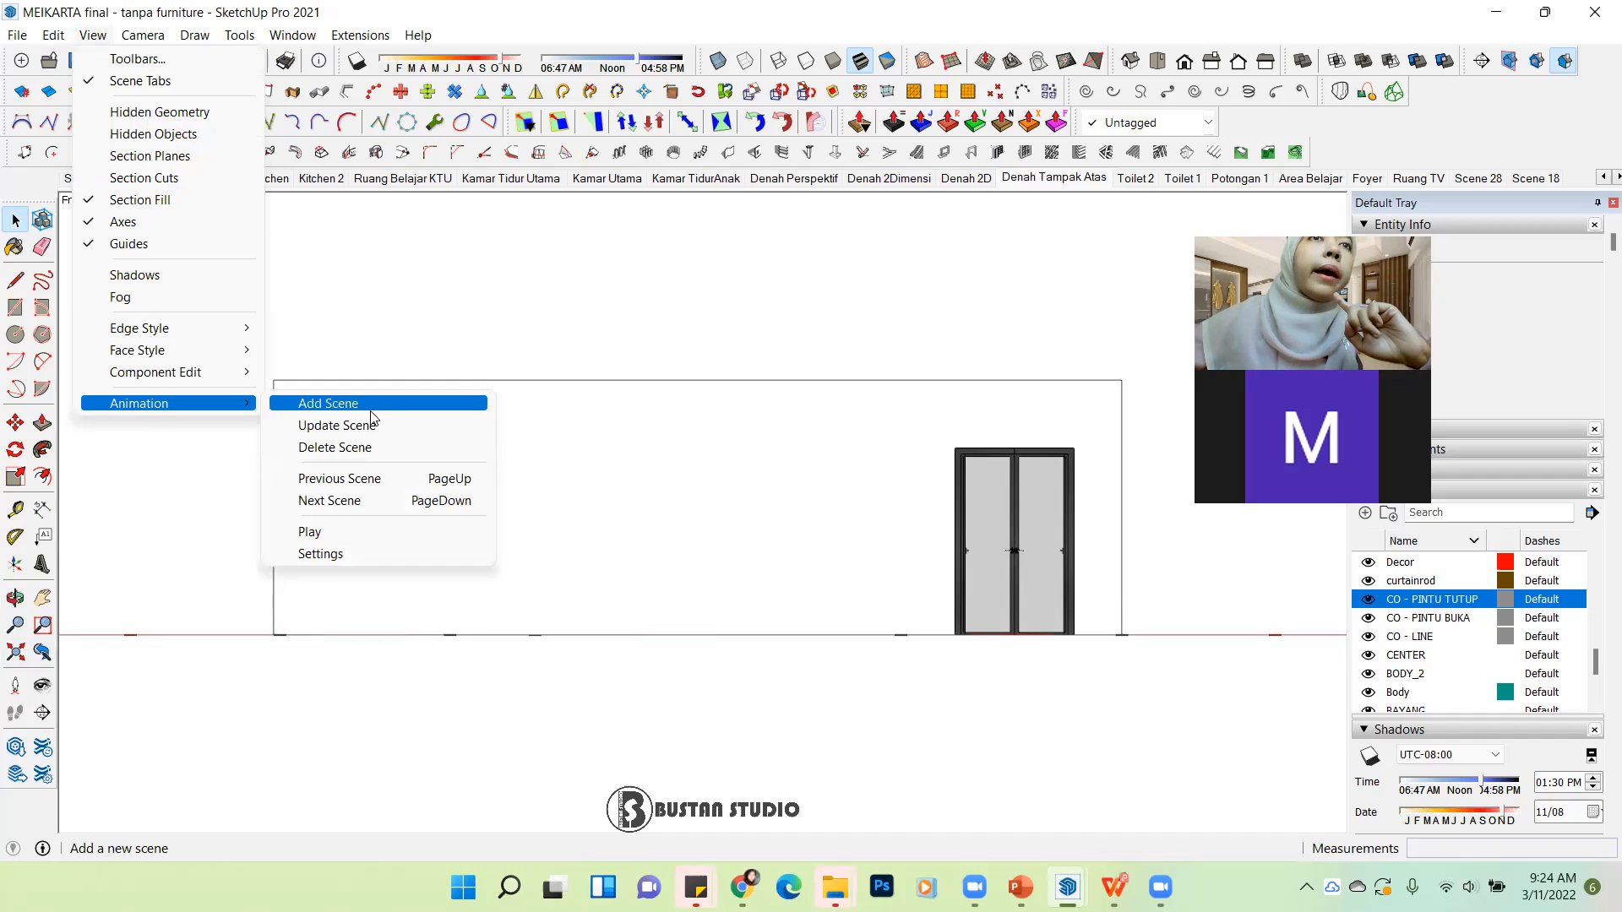
pyautogui.click(398, 407)
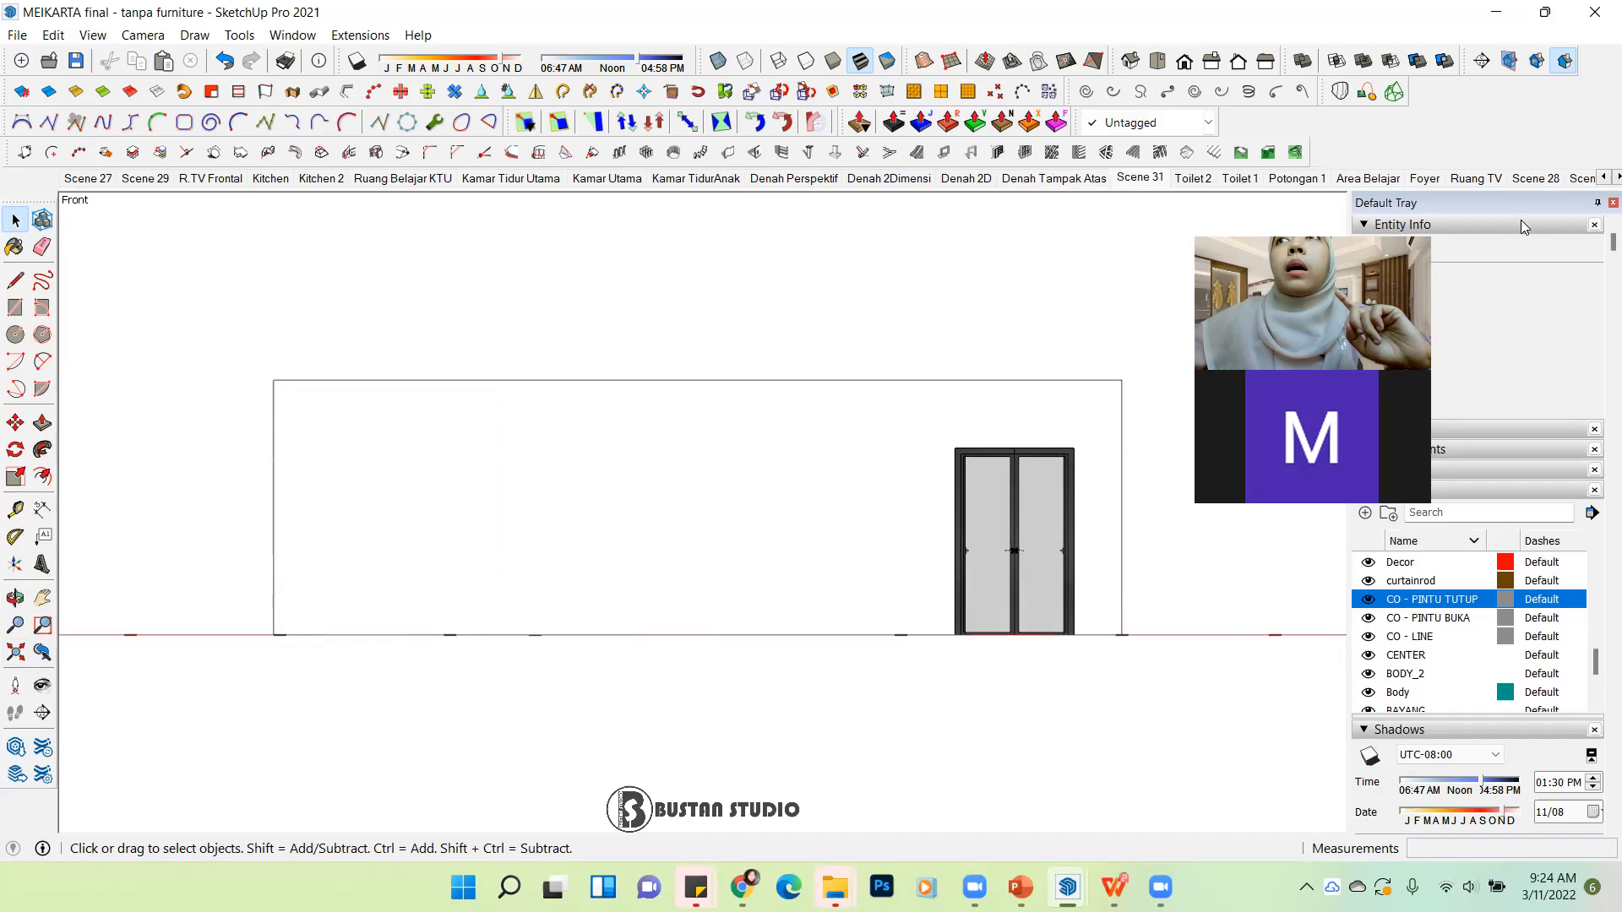
# Step: Look through the saved views Scene 18 and Scene 28, and return to Scene 31
pyautogui.click(1602, 178)
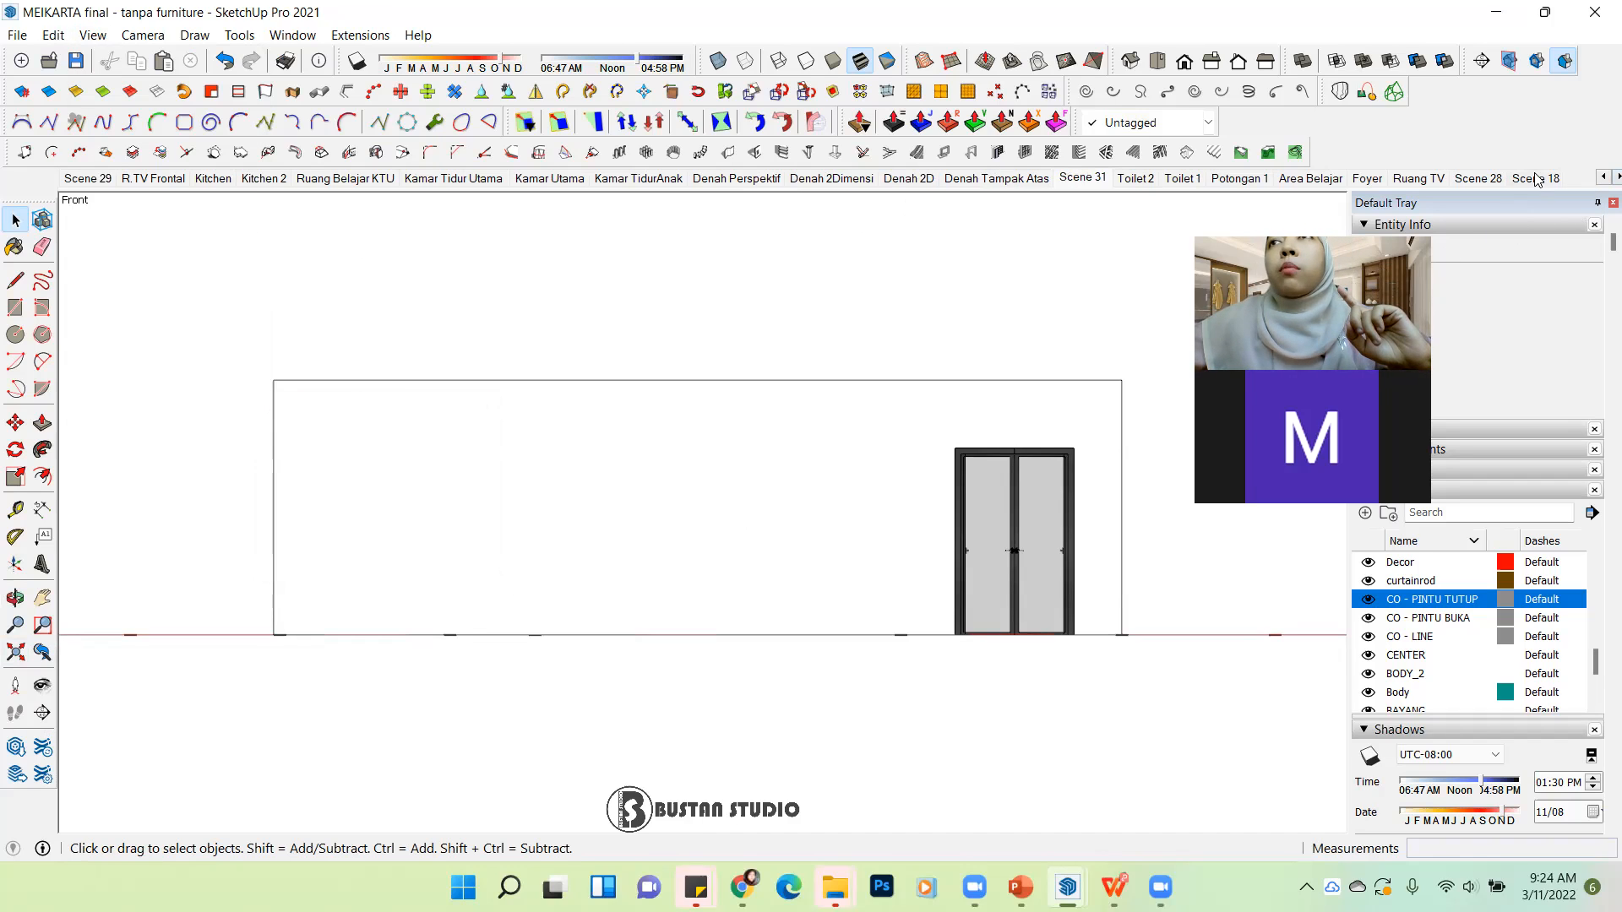
pyautogui.click(1543, 181)
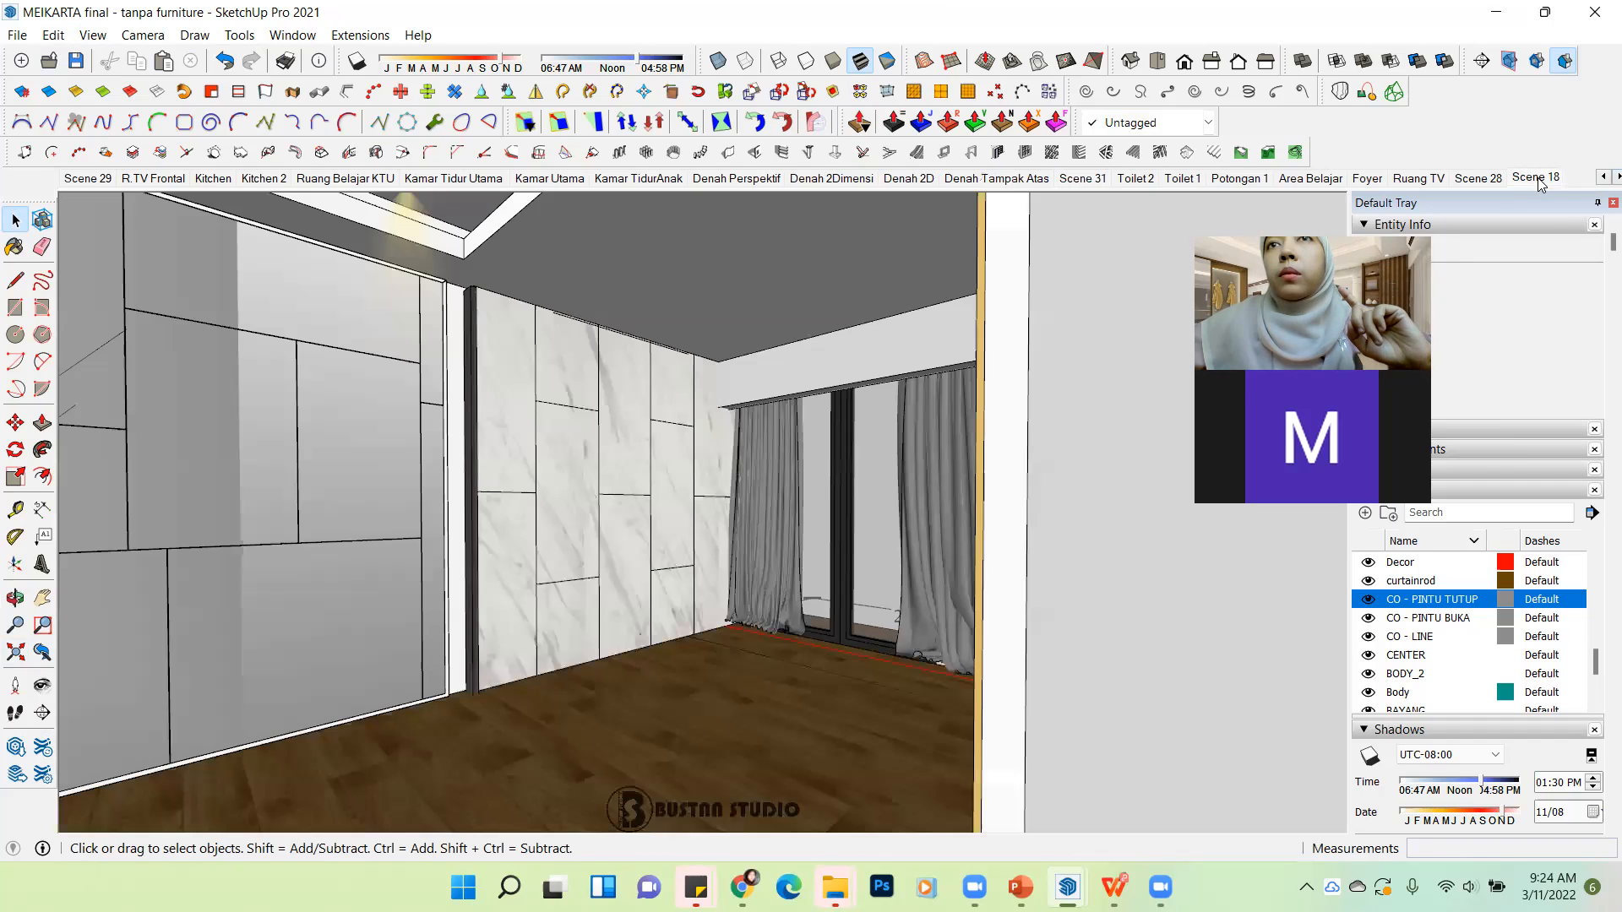
pyautogui.click(1487, 181)
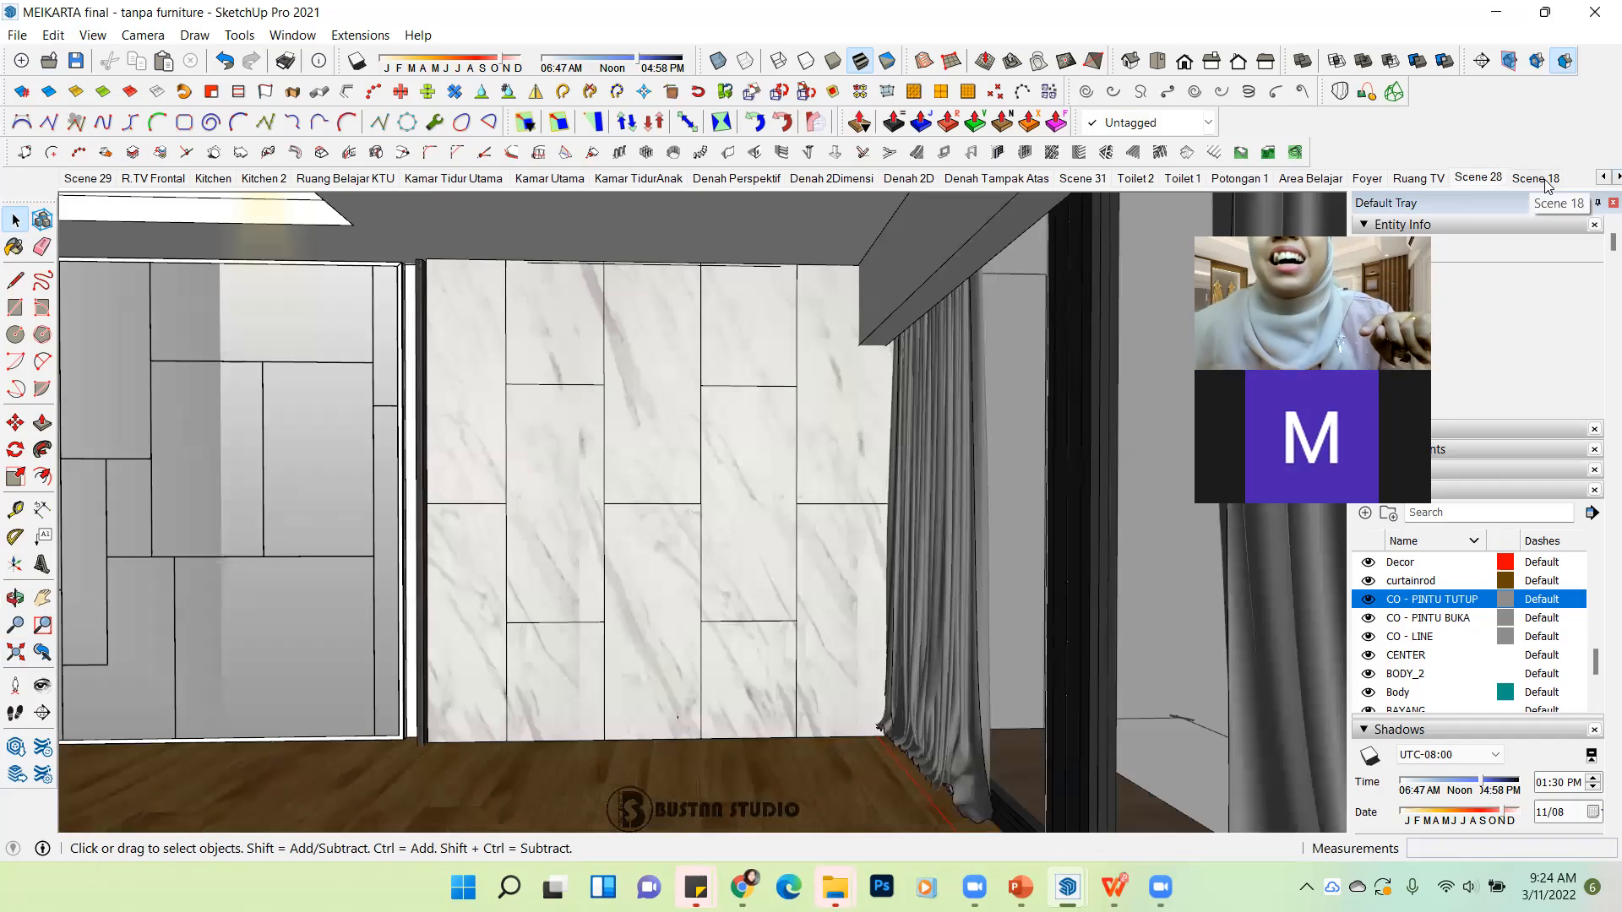
pyautogui.click(1077, 180)
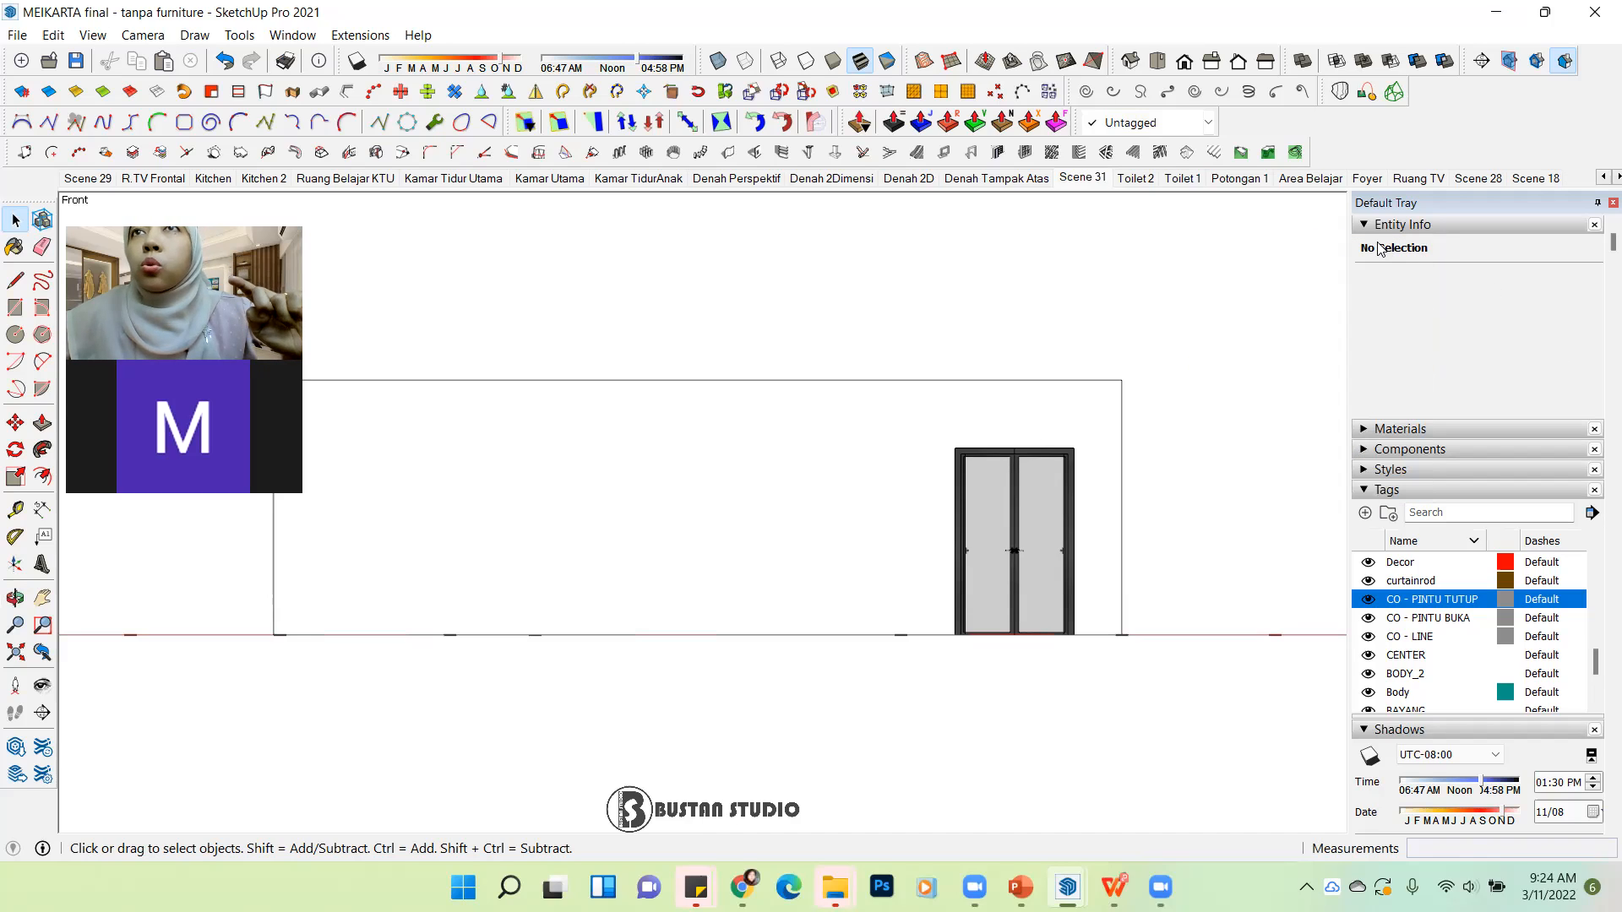
# Step: Open the model's scene list with thumbnails and find the entry for Scene 31
pyautogui.click(293, 36)
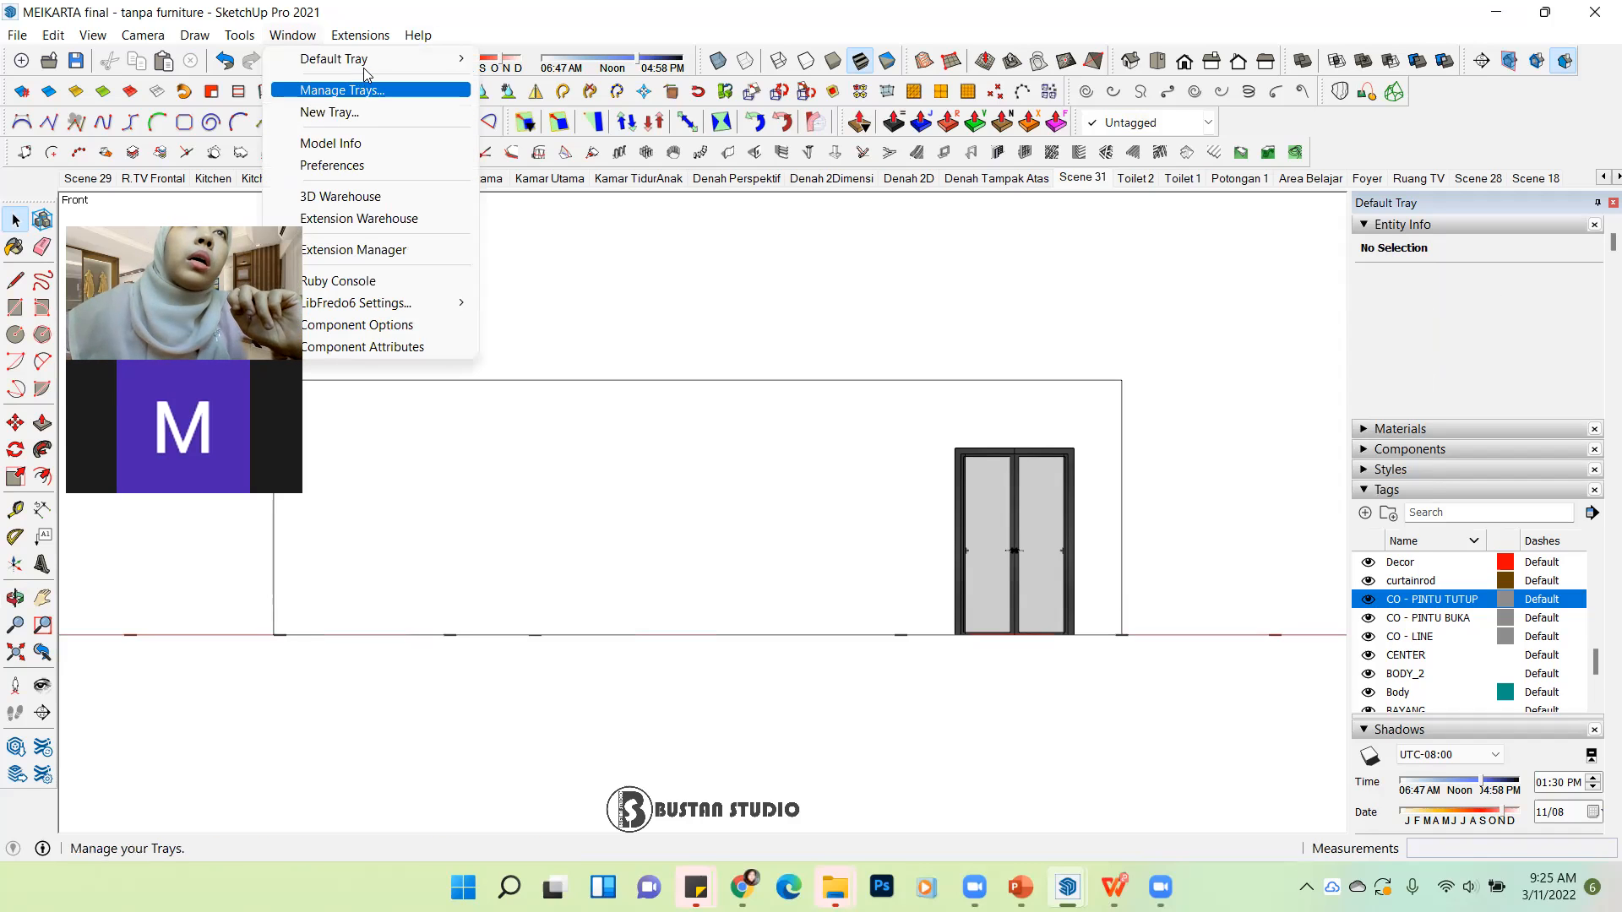
pyautogui.moveTo(363, 60)
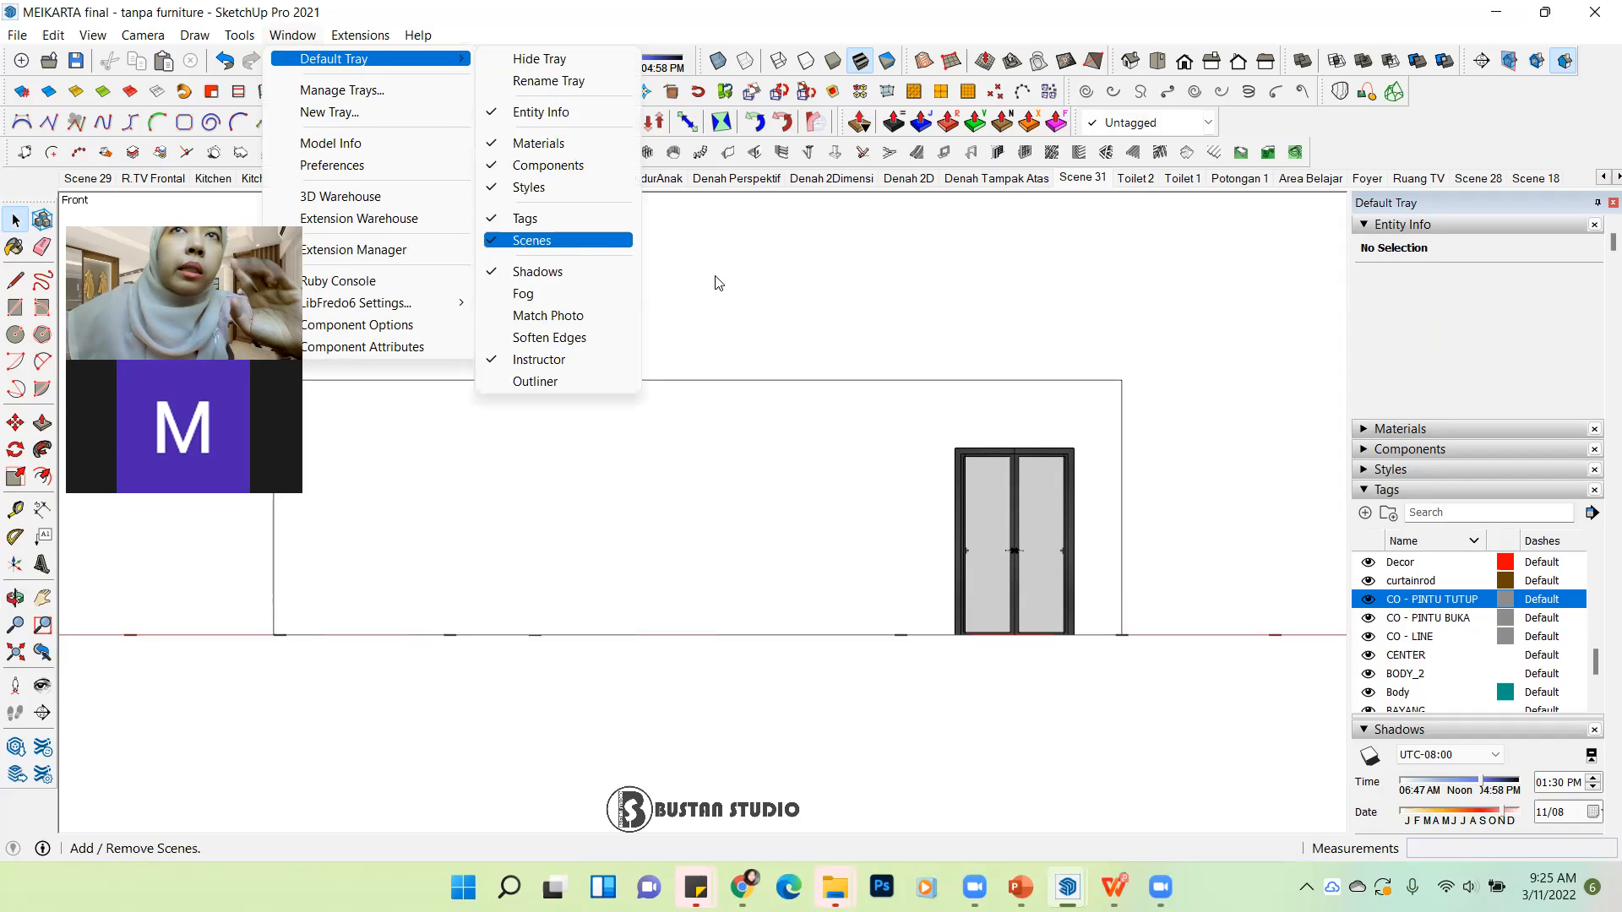
pyautogui.moveTo(1608, 240); pyautogui.dragTo(1596, 627)
pyautogui.scroll(-3, 1599, 778)
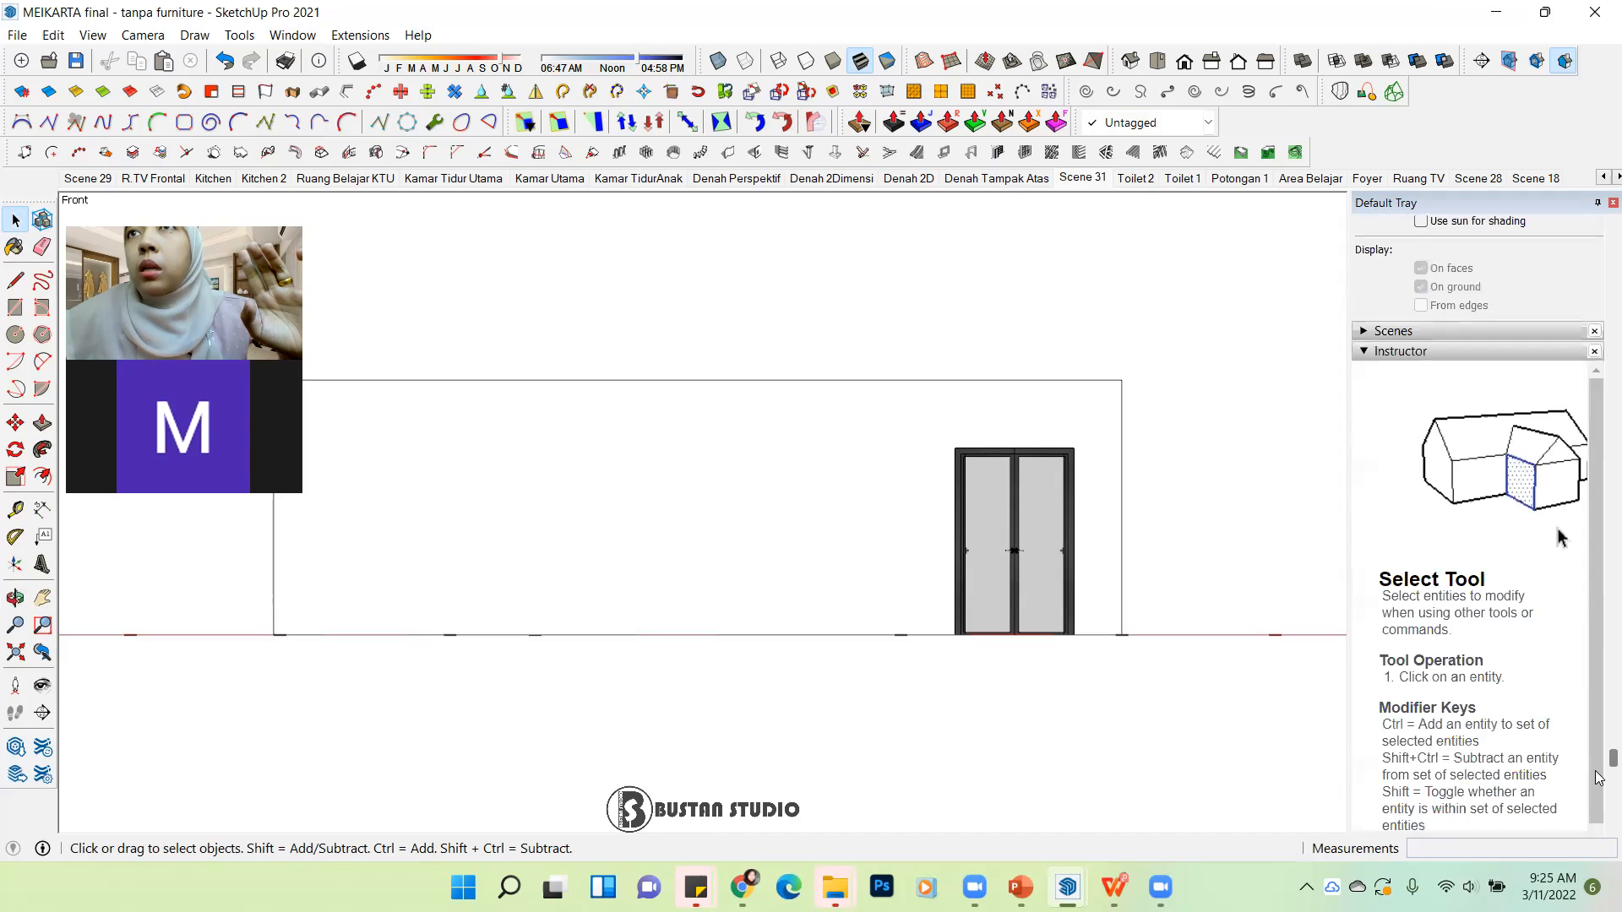
pyautogui.click(1380, 354)
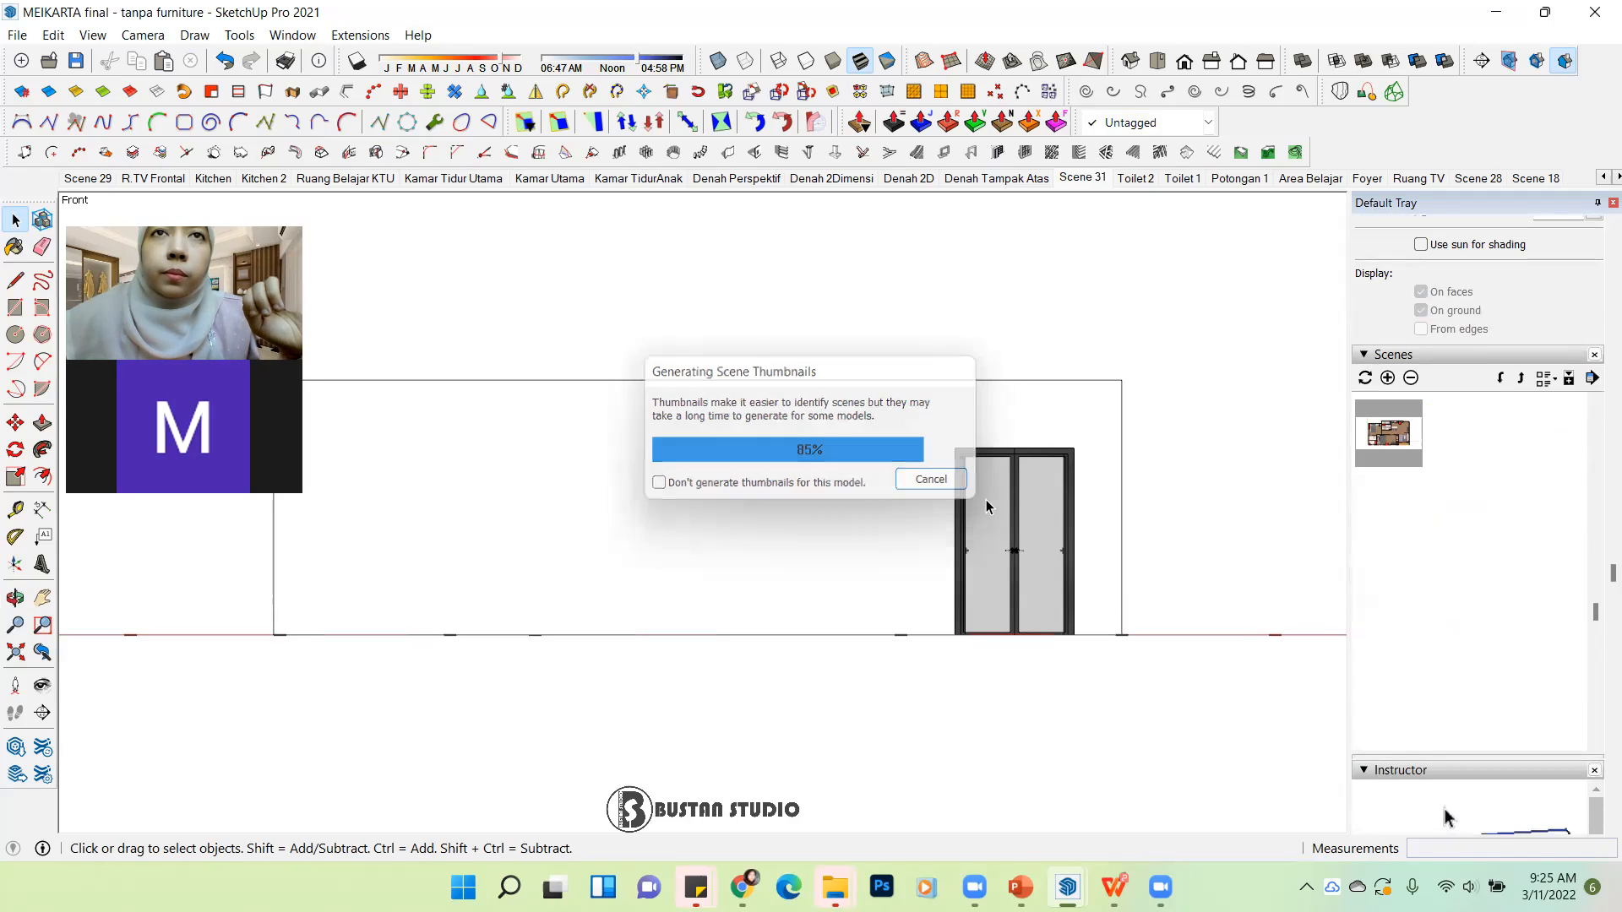
pyautogui.moveTo(1594, 617); pyautogui.dragTo(1597, 652)
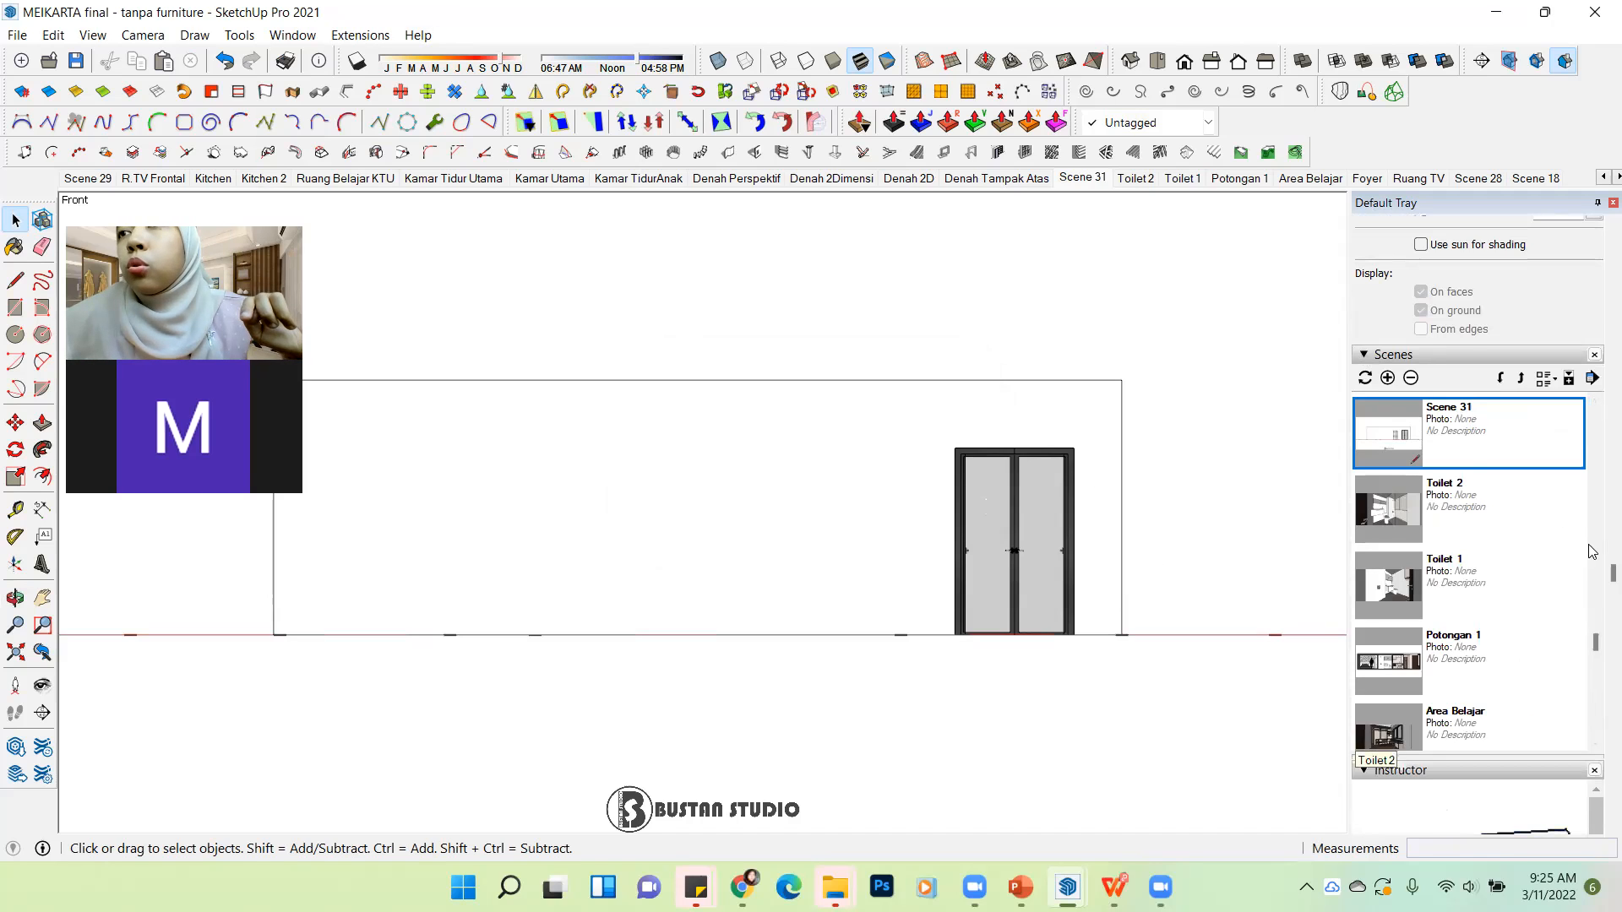
pyautogui.moveTo(1597, 566); pyautogui.dragTo(1596, 561)
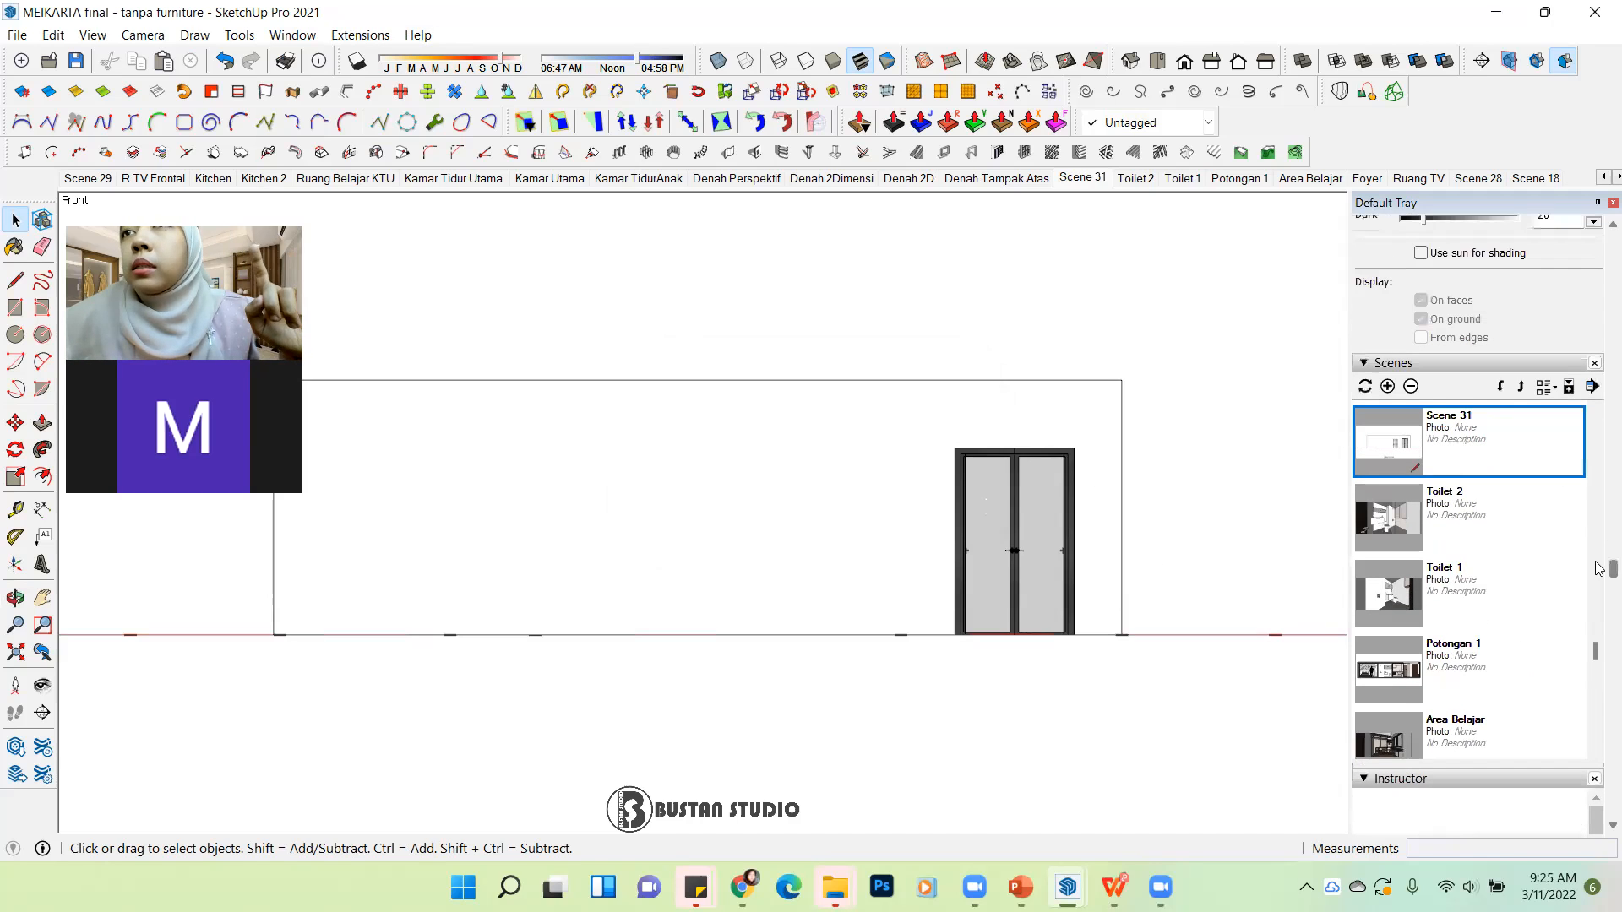
# Step: Rename Scene 31 as Tampak
pyautogui.rightClick(1465, 420)
pyautogui.click(1440, 475)
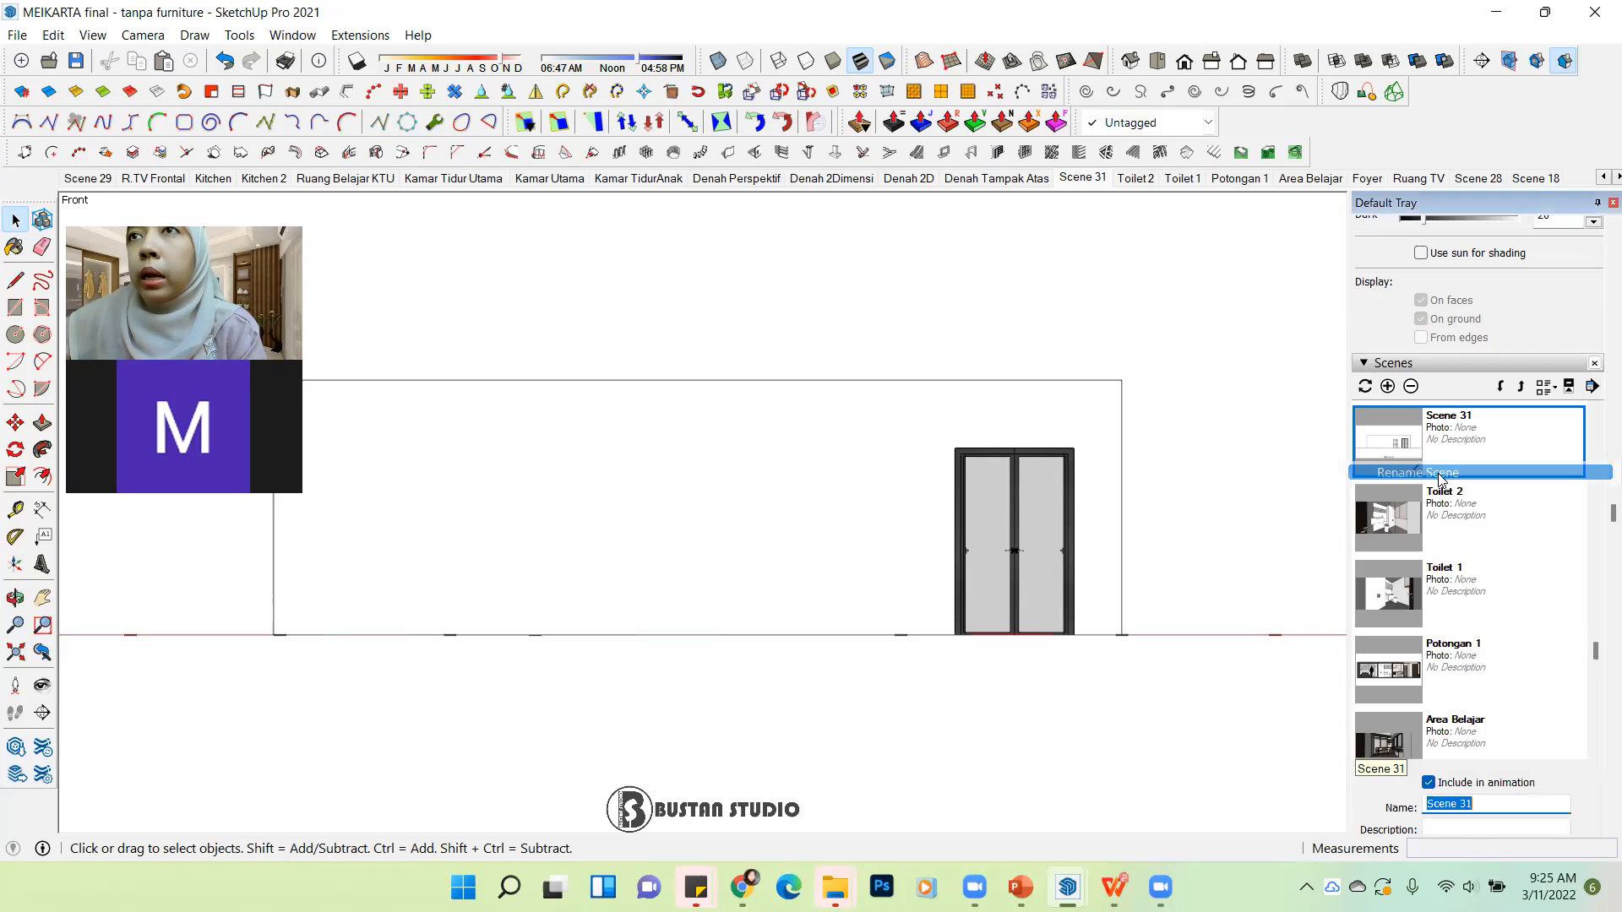
pyautogui.scroll(-5, 1588, 532)
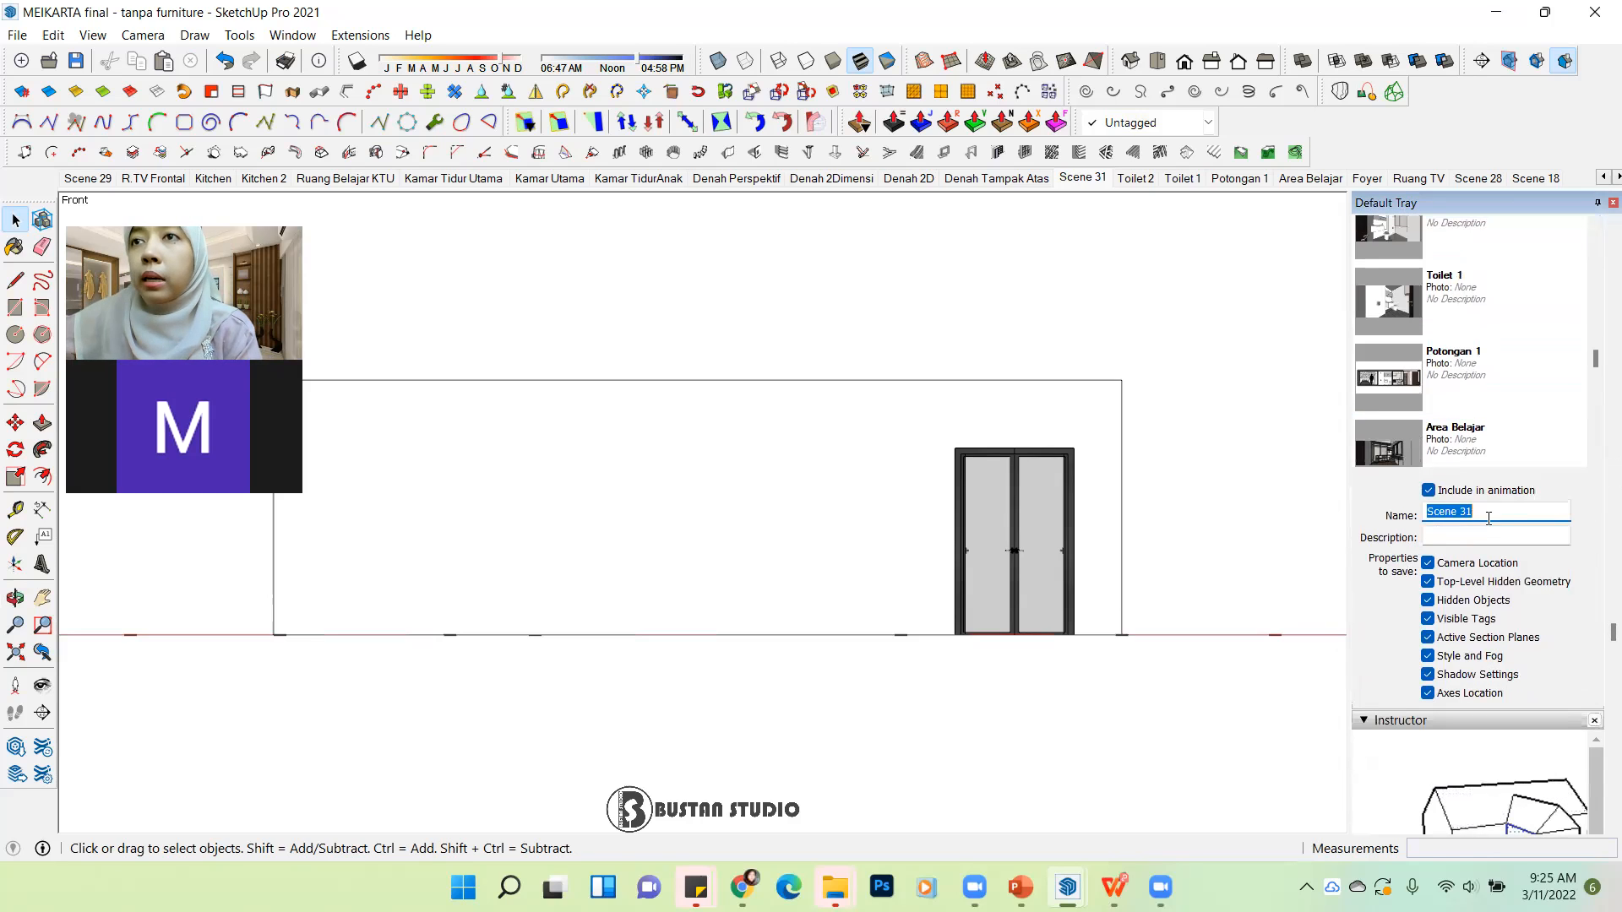
pyautogui.moveTo(1489, 512); pyautogui.dragTo(1361, 527)
pyautogui.write('Y')
pyautogui.write('Tampak')
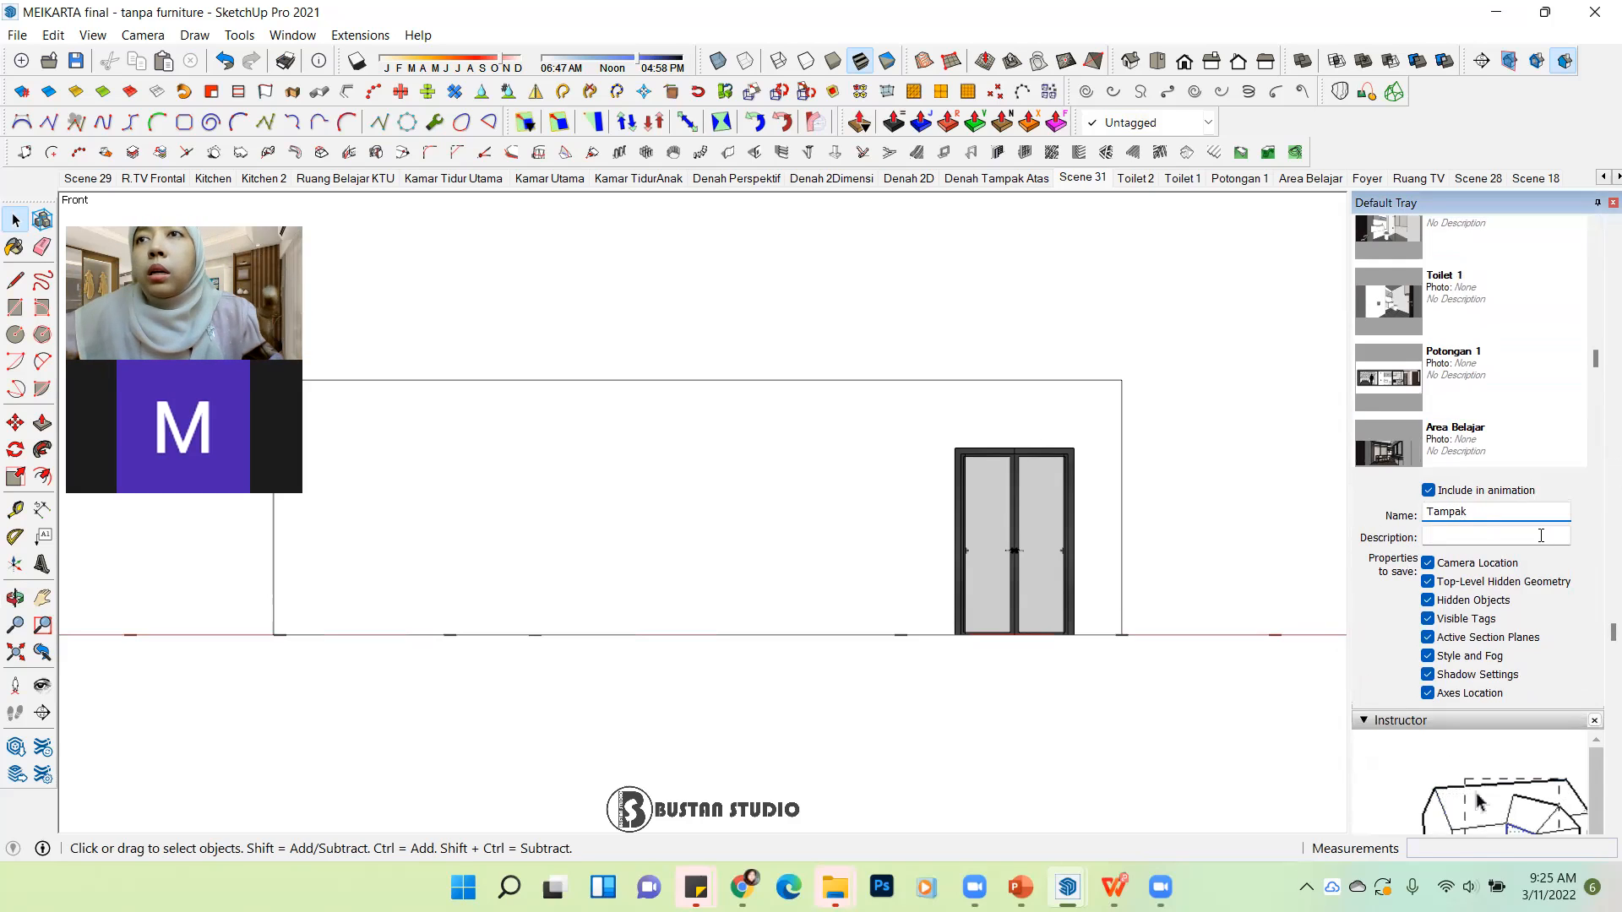
pyautogui.click(1522, 535)
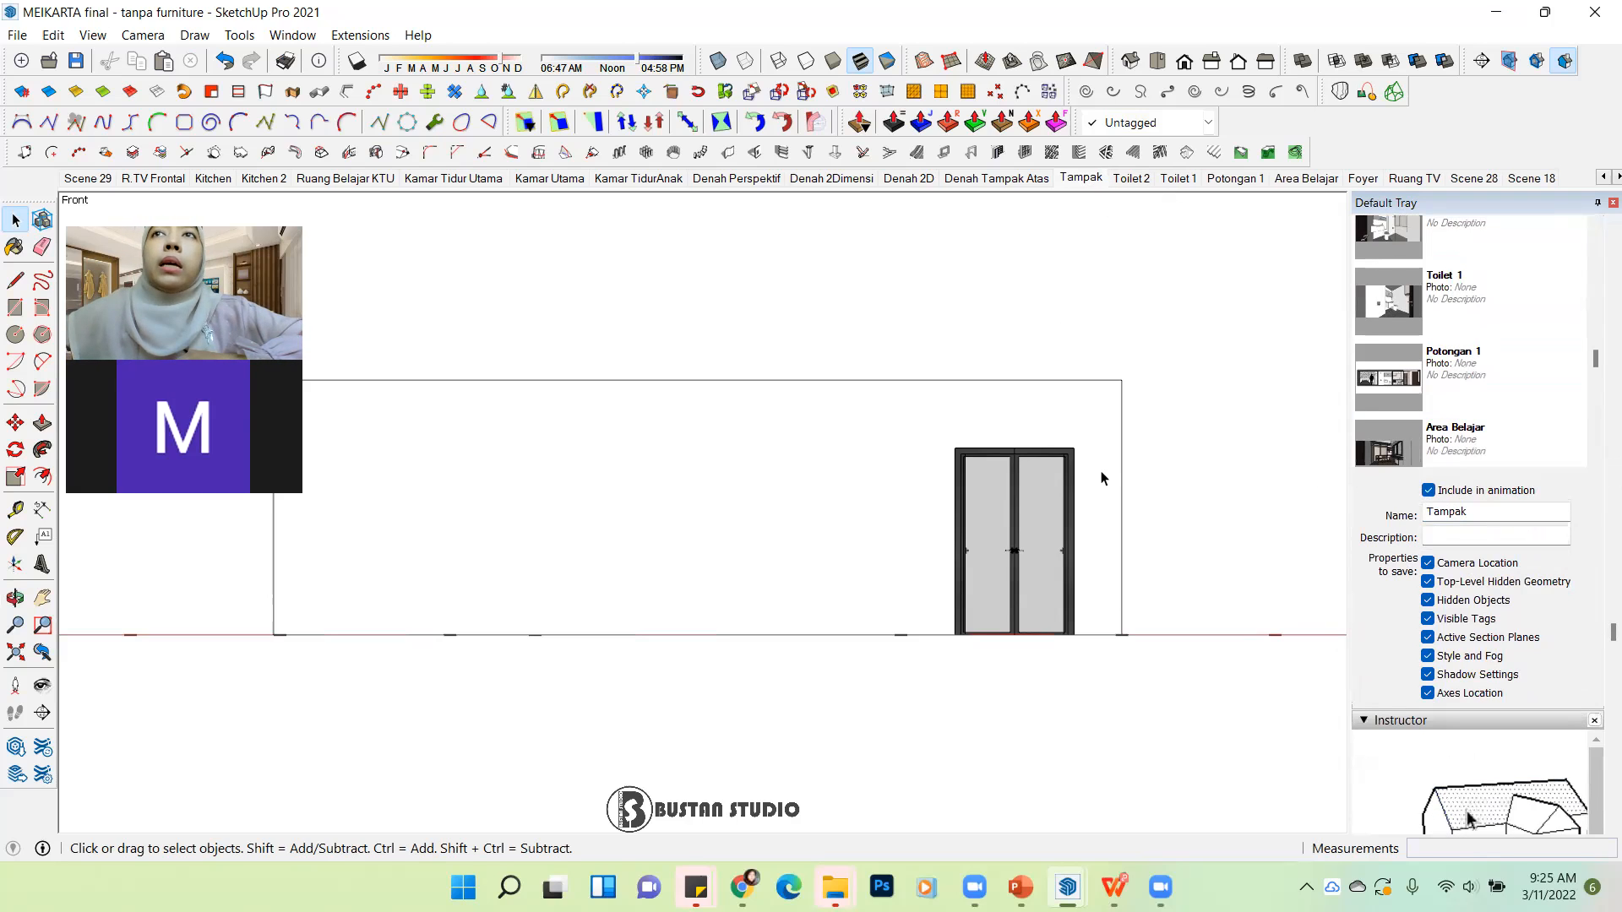
# Step: Switch from the front view to an isometric view and orbit to show the rooms and wall tops from above
pyautogui.click(1156, 62)
pyautogui.scroll(-4, 897, 538)
pyautogui.moveTo(1180, 625); pyautogui.dragTo(868, 798, button='middle')
pyautogui.scroll(5, 868, 798)
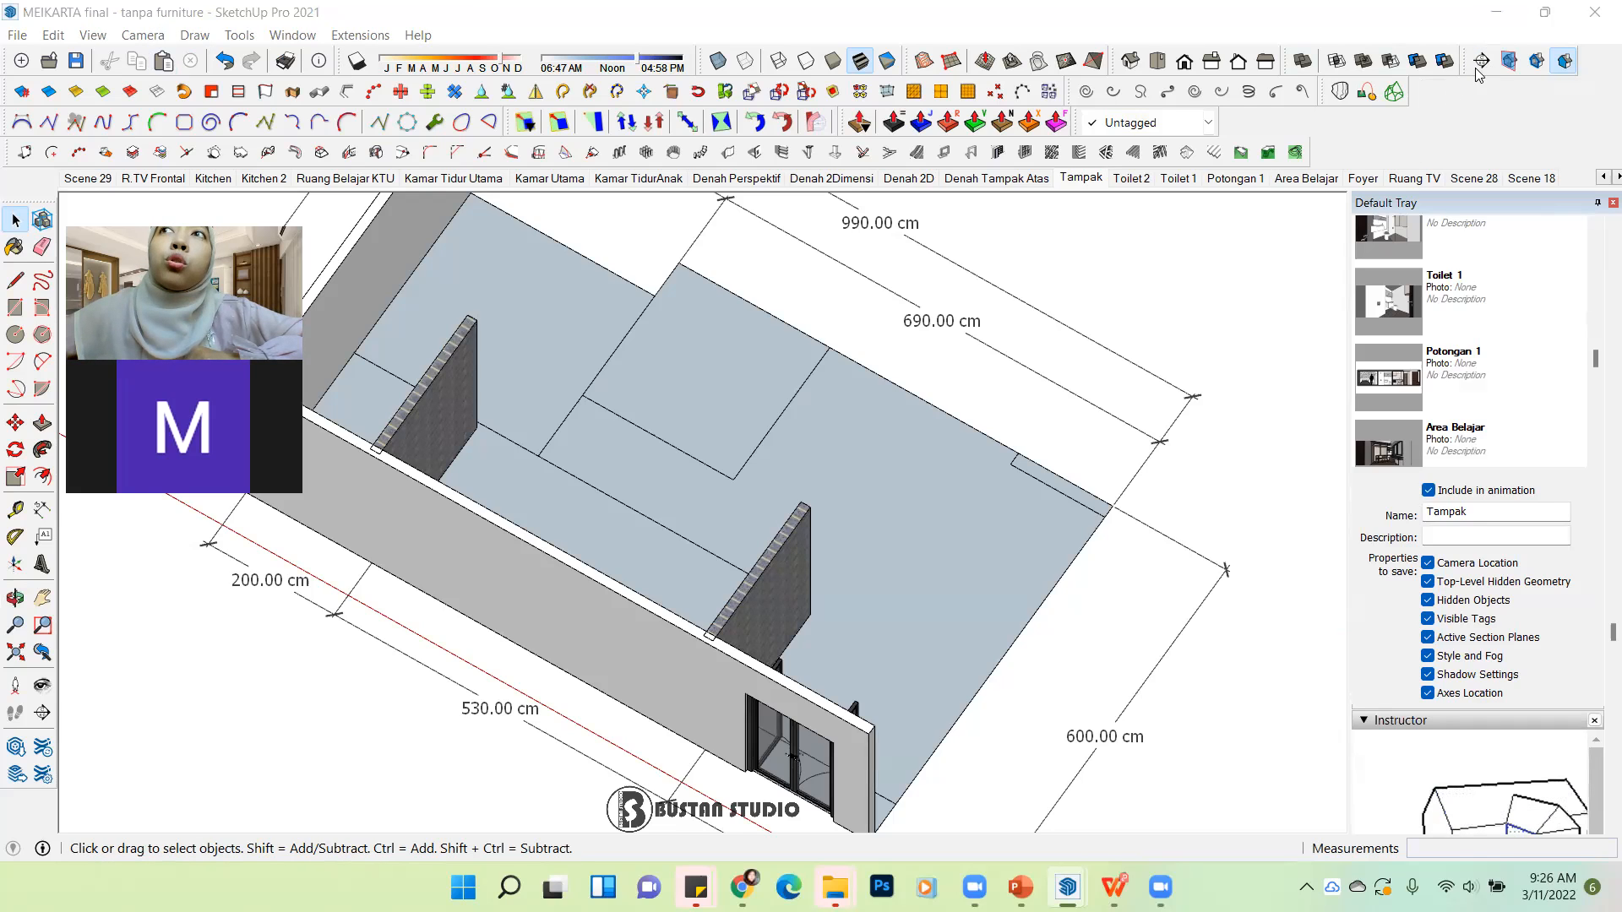
pyautogui.moveTo(1471, 60)
pyautogui.mouseDown()
pyautogui.moveTo(1158, 246)
pyautogui.moveTo(1164, 218)
pyautogui.moveTo(1491, 63)
pyautogui.mouseUp()
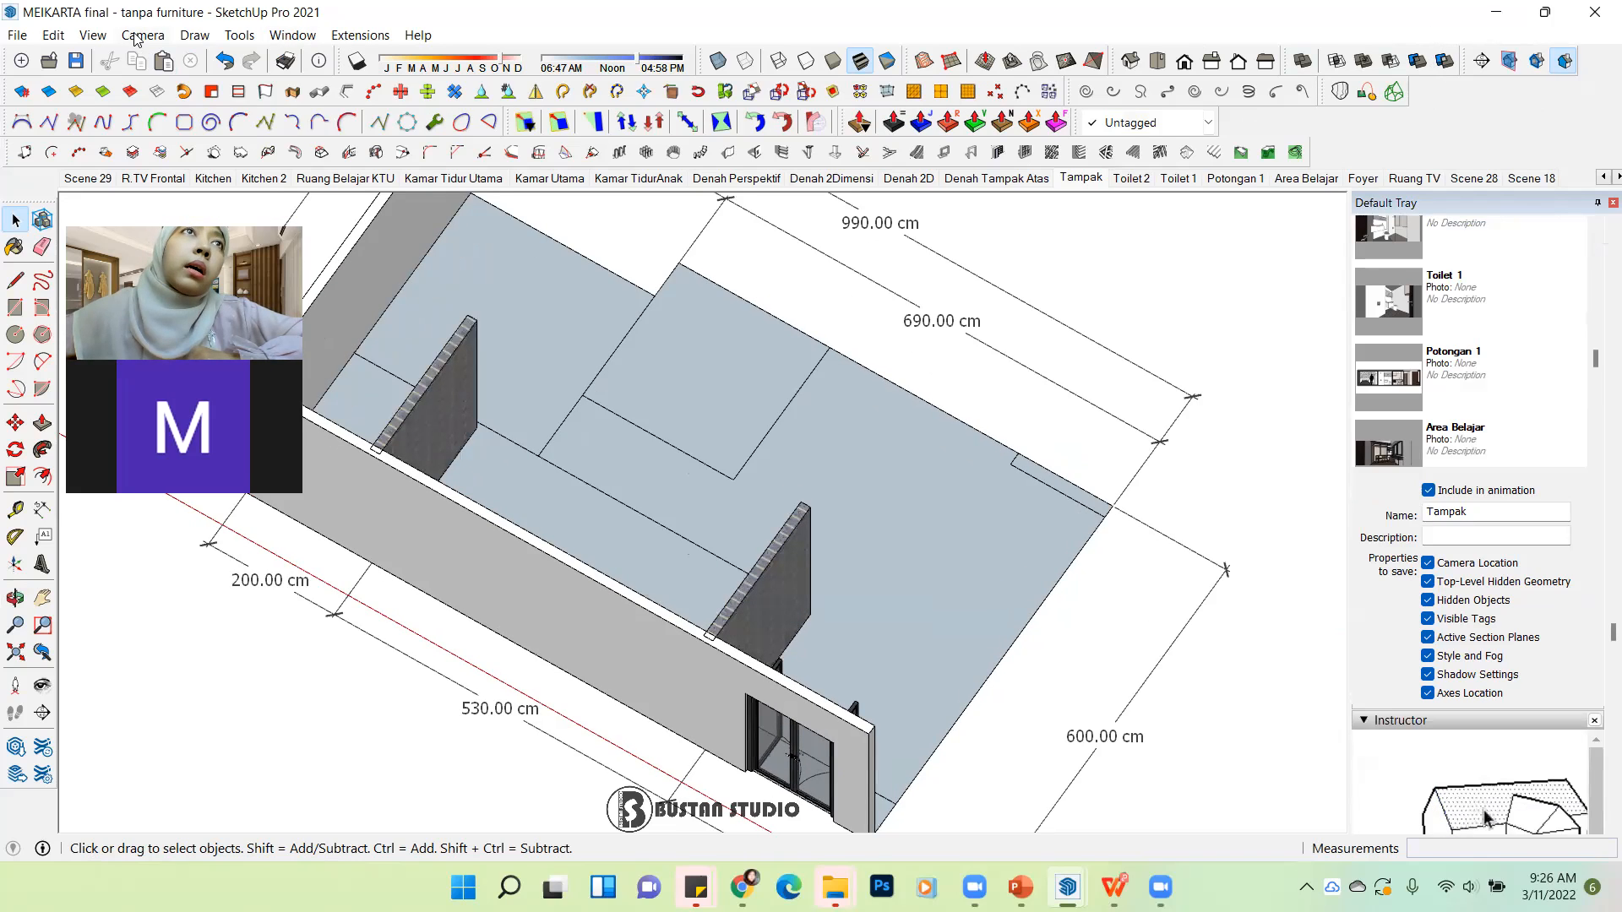
# Step: Check the list of available toolbars and close it without changes
pyautogui.click(91, 34)
pyautogui.click(114, 59)
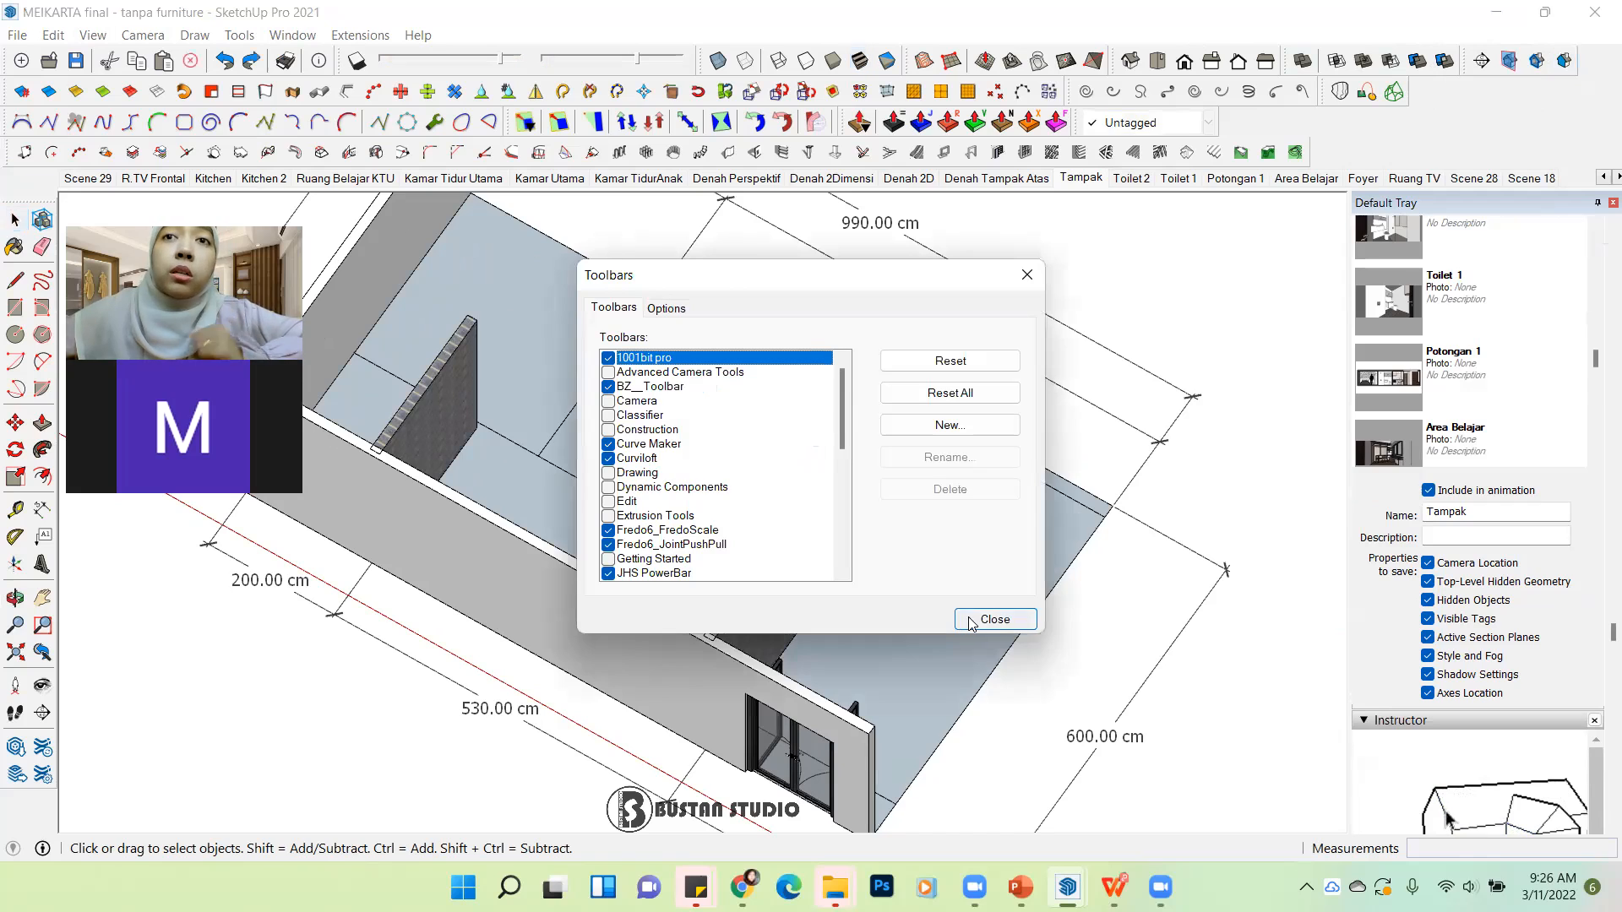
pyautogui.click(995, 620)
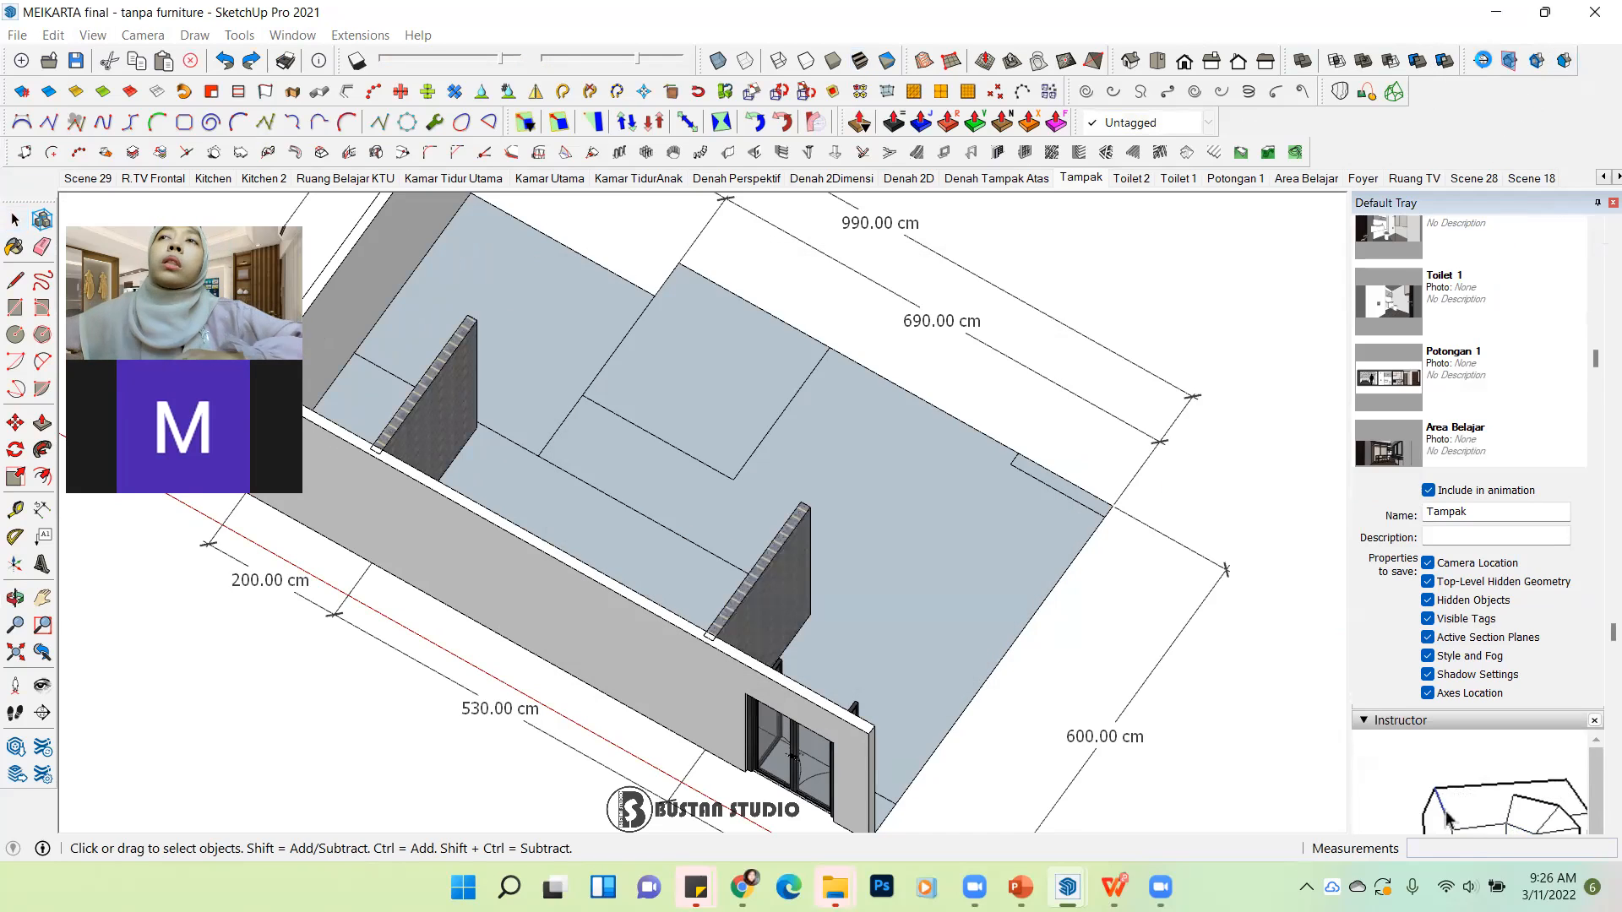
# Step: Place a horizontal section plane on the top face of the interior partition wall
pyautogui.click(1483, 62)
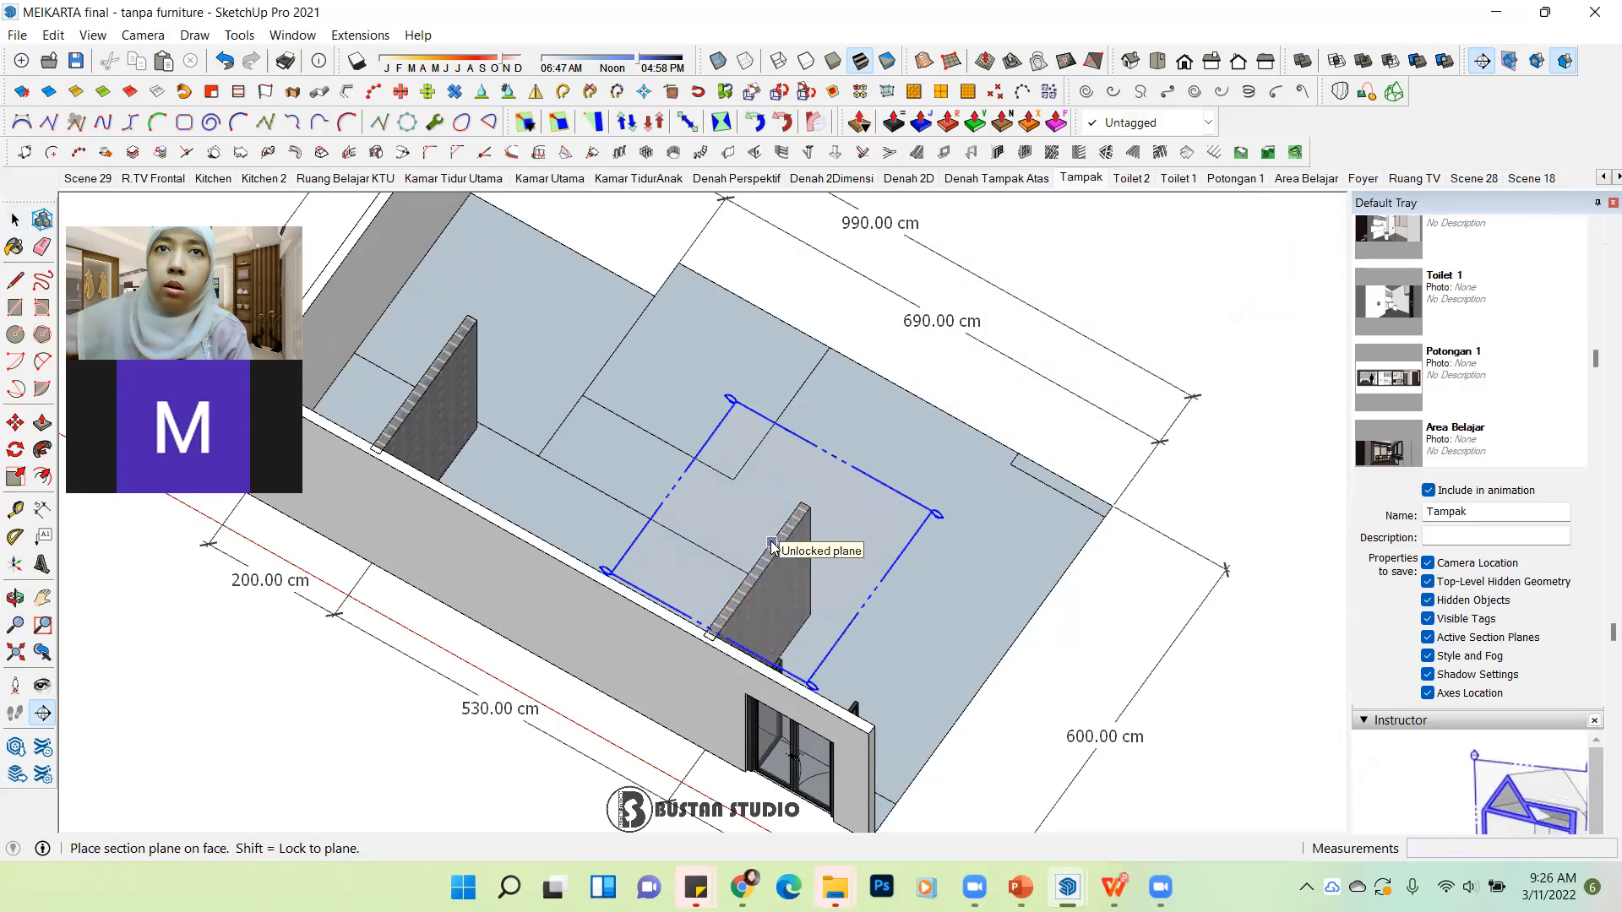
pyautogui.scroll(-3, 772, 548)
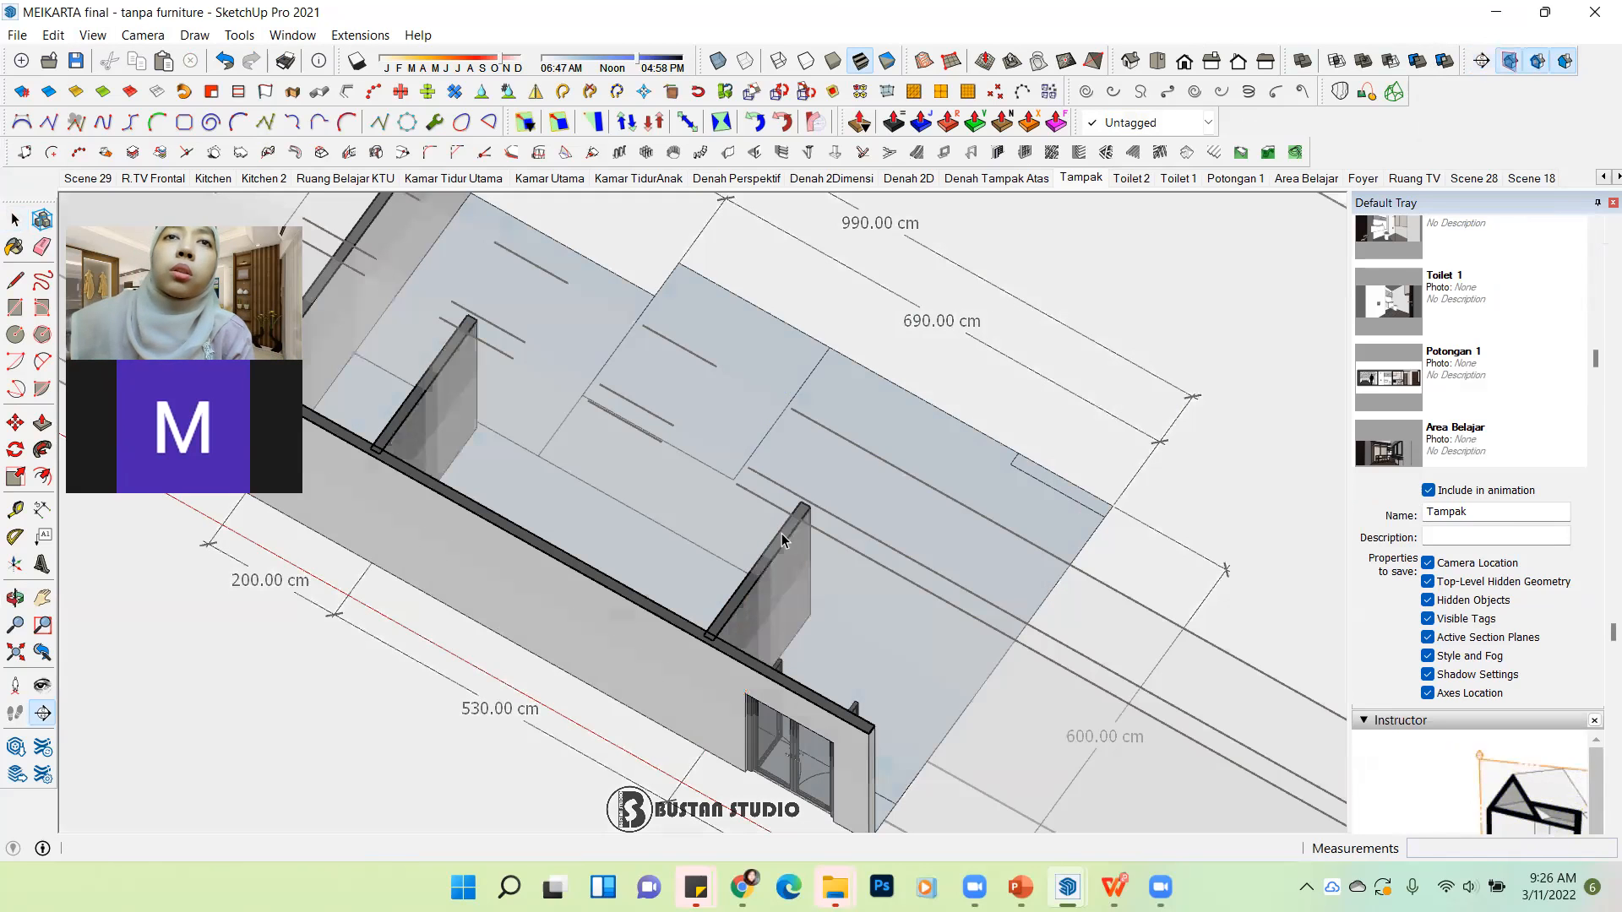
pyautogui.press('space')
# Step: Select the new horizontal section plane and move it down 185 cm along the blue axis to cut through the walls and door
pyautogui.scroll(-6, 832, 469)
pyautogui.moveTo(834, 473); pyautogui.dragTo(571, 482, button='middle')
pyautogui.scroll(4, 591, 448)
pyautogui.scroll(-1, 601, 404)
pyautogui.scroll(-1, 508, 390)
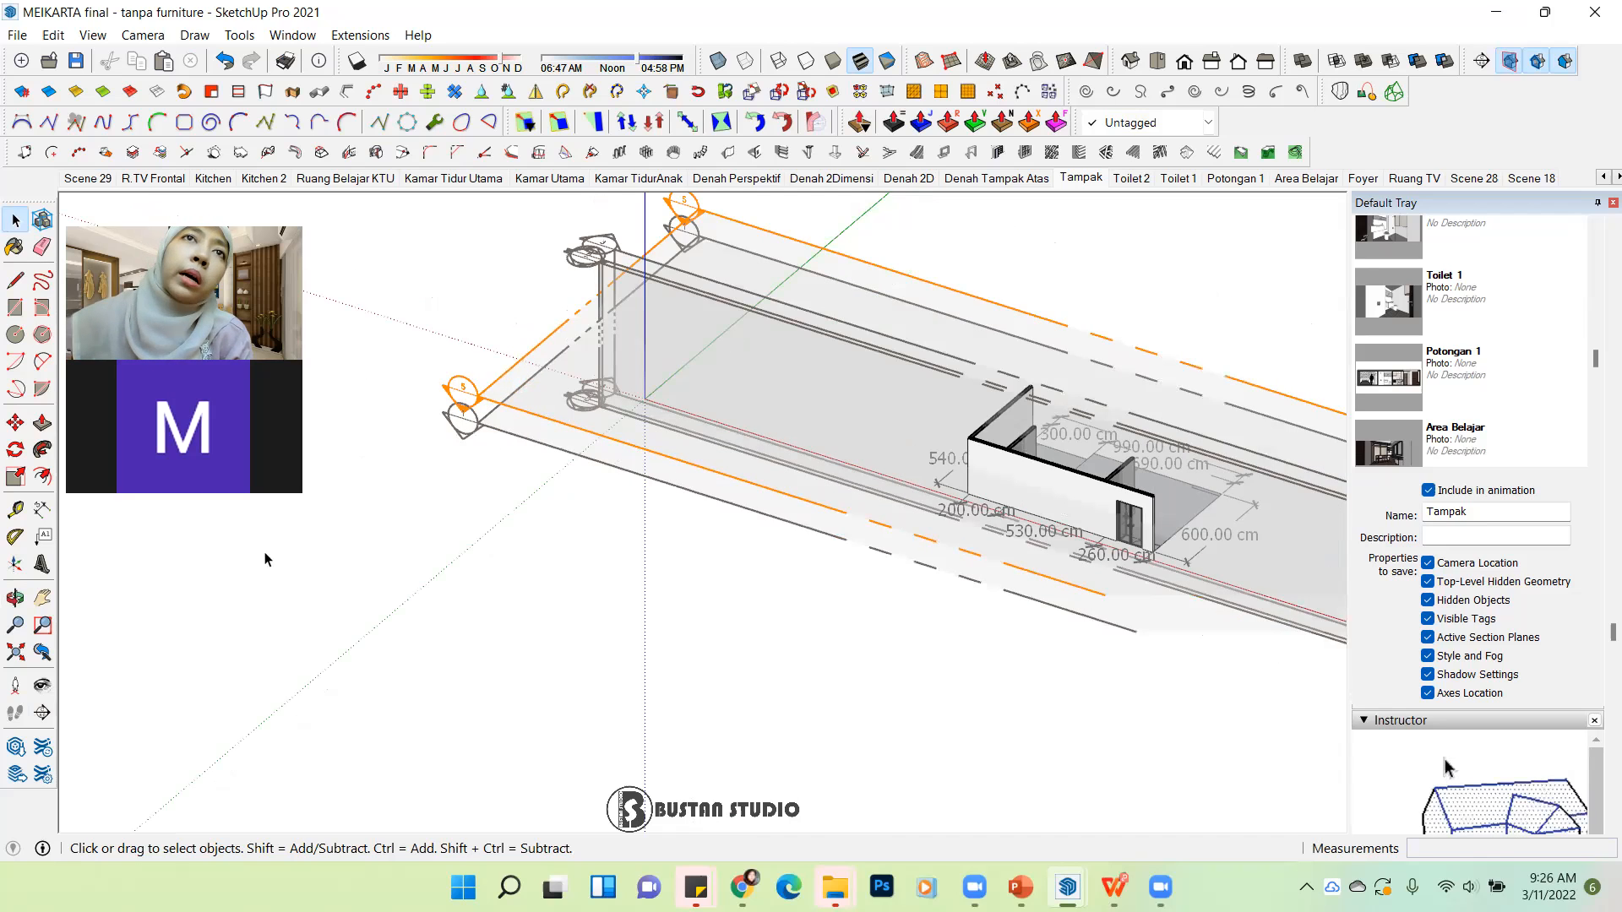
pyautogui.click(531, 397)
pyautogui.scroll(2, 513, 376)
pyautogui.scroll(-2, 514, 377)
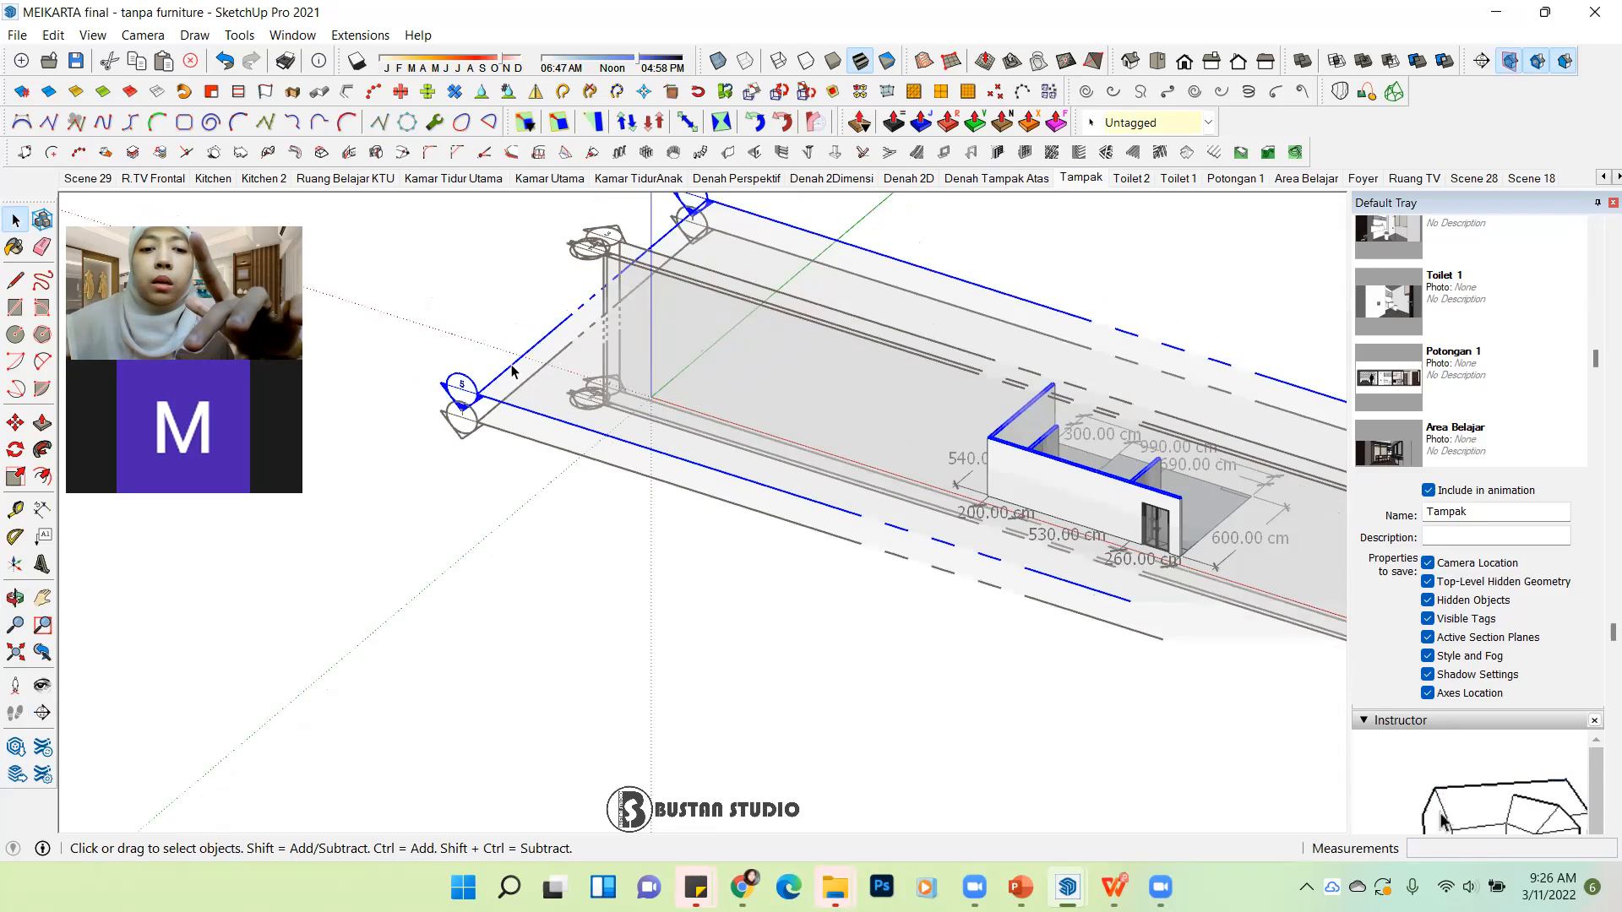
pyautogui.press('m')
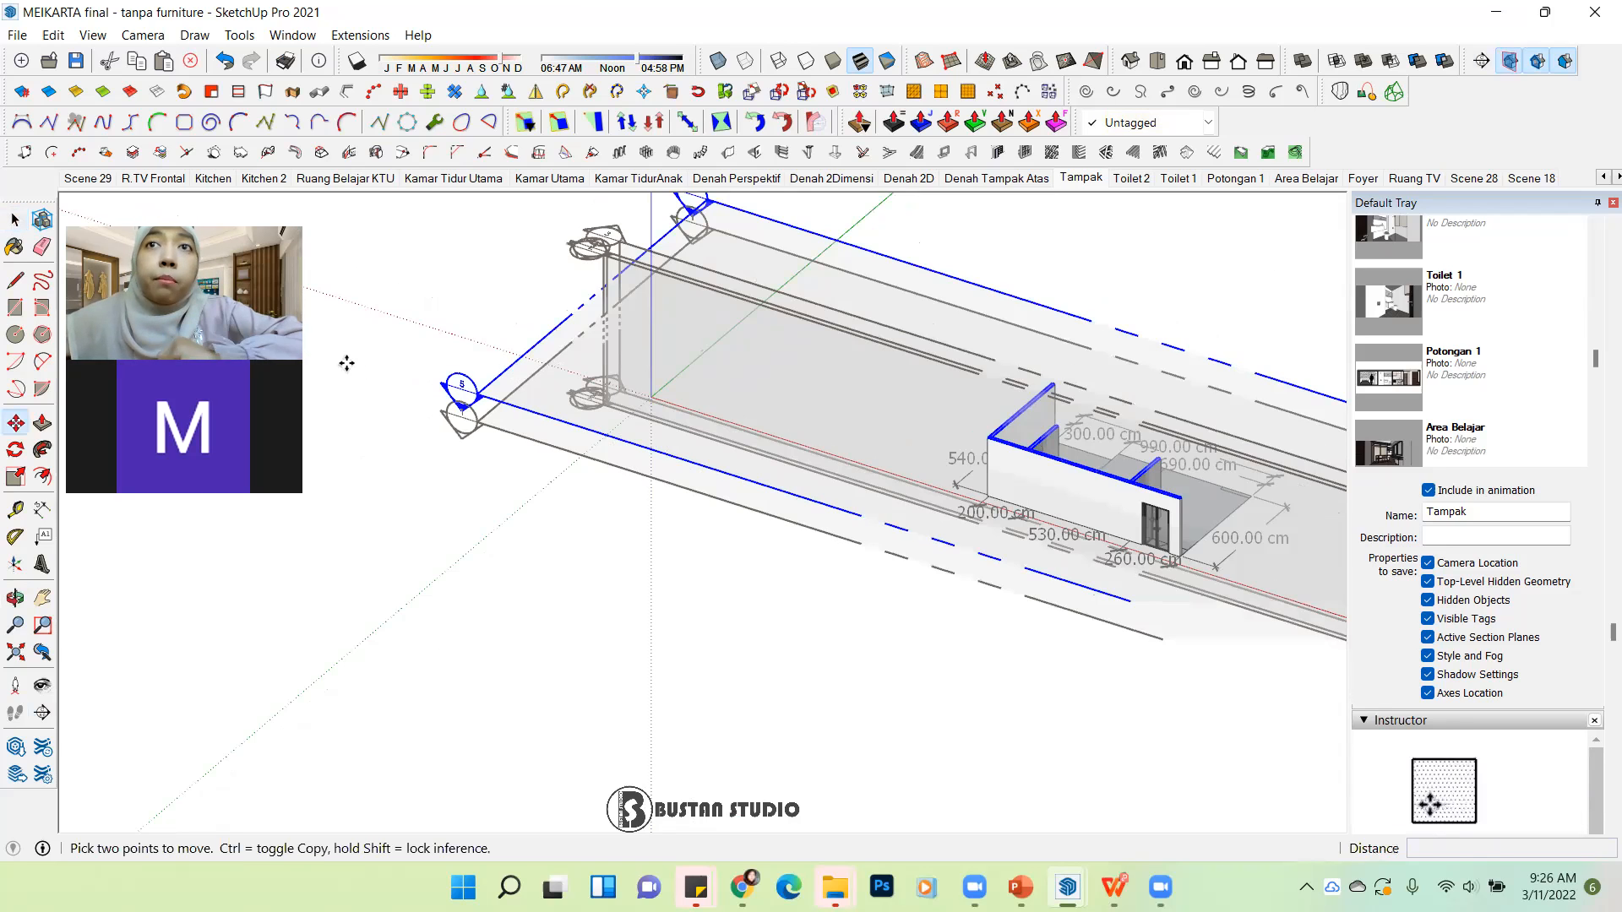
pyautogui.scroll(-2, 347, 363)
pyautogui.scroll(5, 881, 433)
pyautogui.click(732, 453)
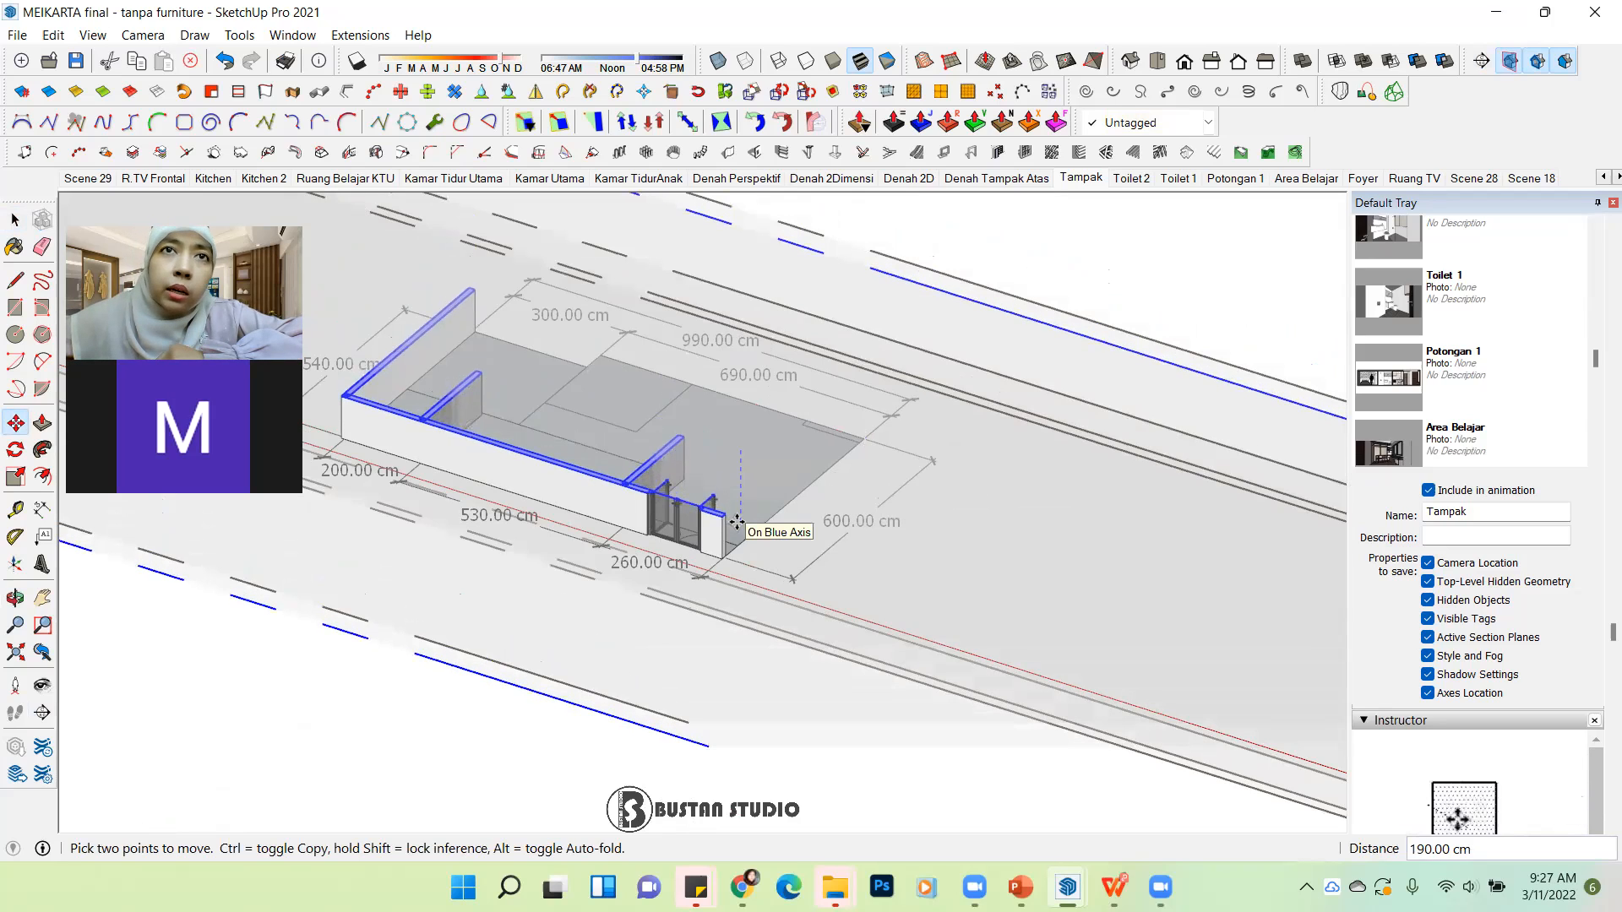
pyautogui.click(737, 520)
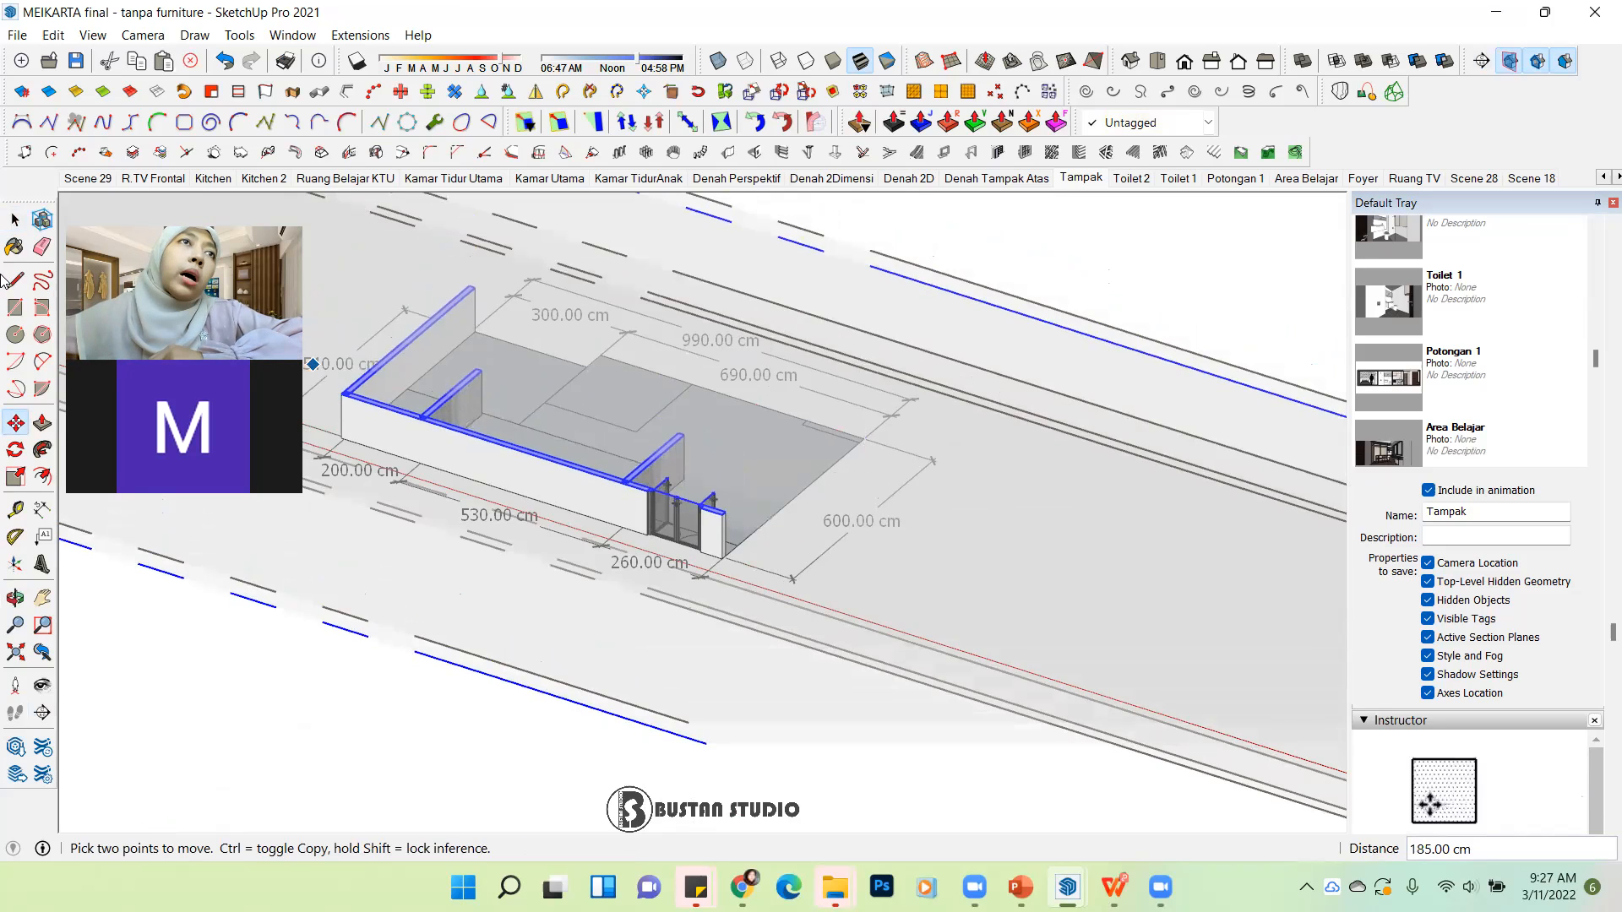
# Step: Align the view to the horizontal section plane for a straight top-down plan
pyautogui.click(15, 220)
pyautogui.scroll(-4, 760, 579)
pyautogui.moveTo(660, 542); pyautogui.dragTo(723, 603, button='middle')
pyautogui.scroll(5, 627, 658)
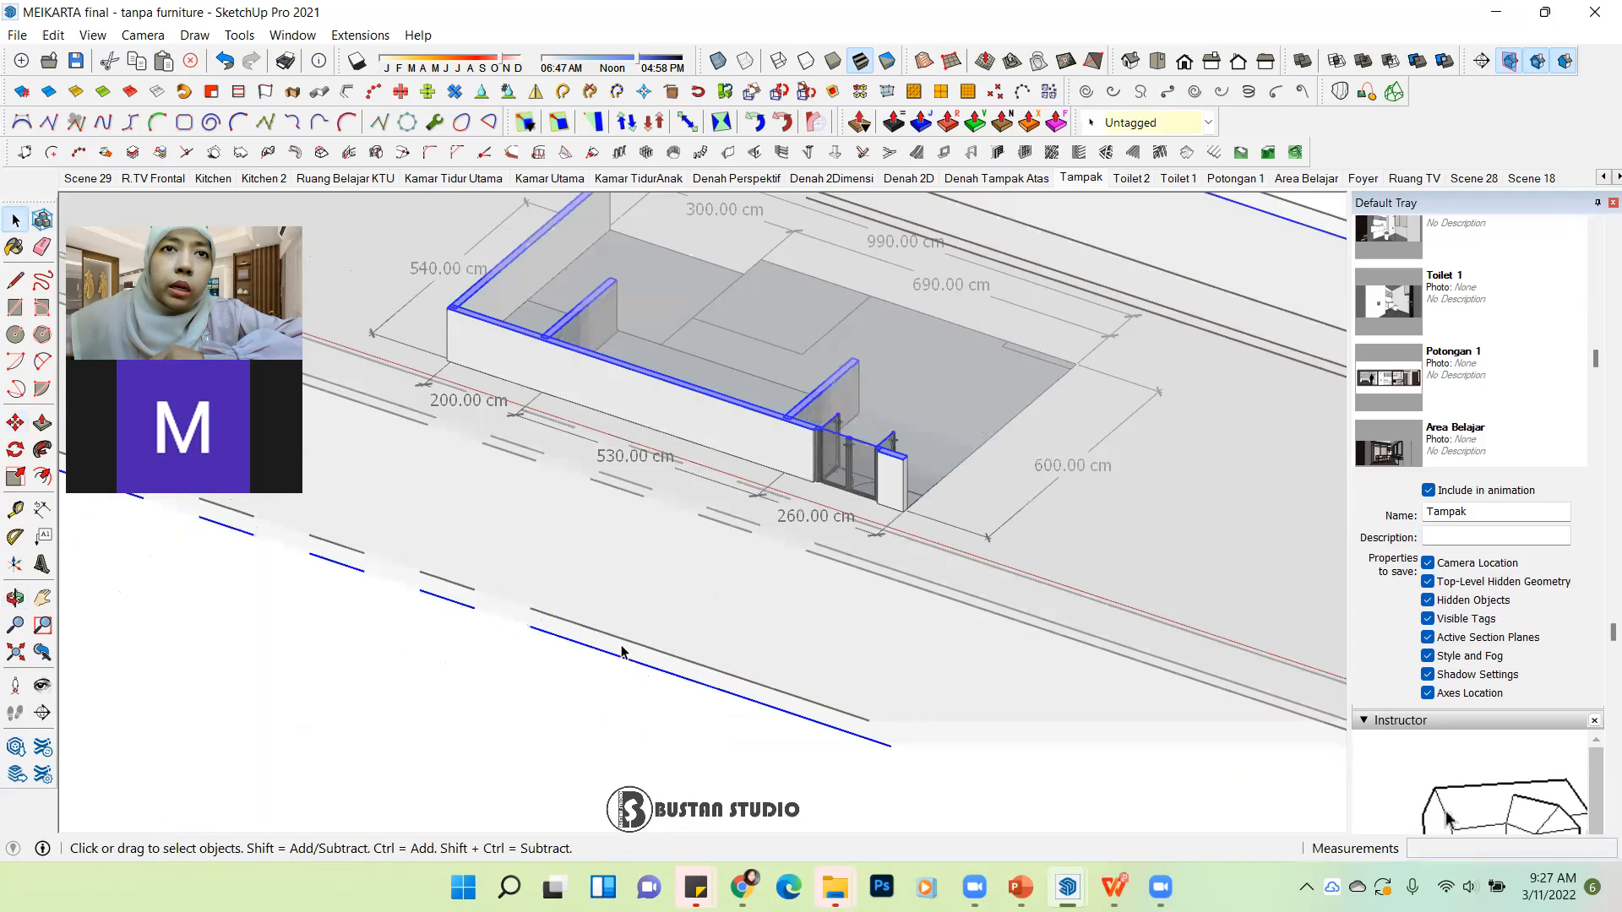
pyautogui.rightClick(627, 658)
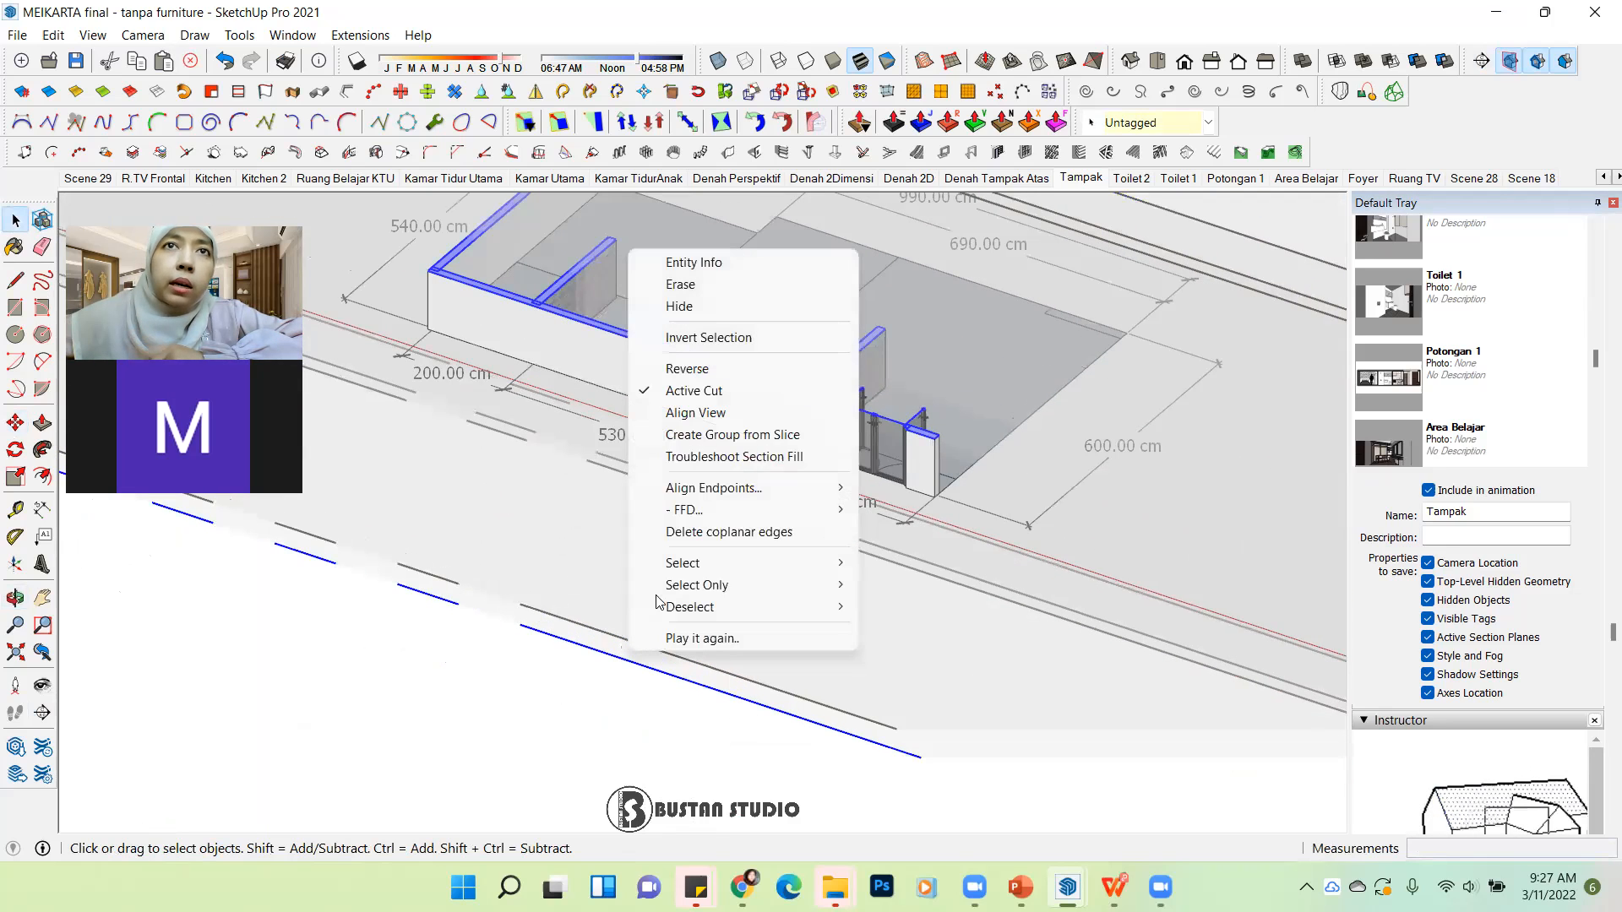
pyautogui.click(720, 413)
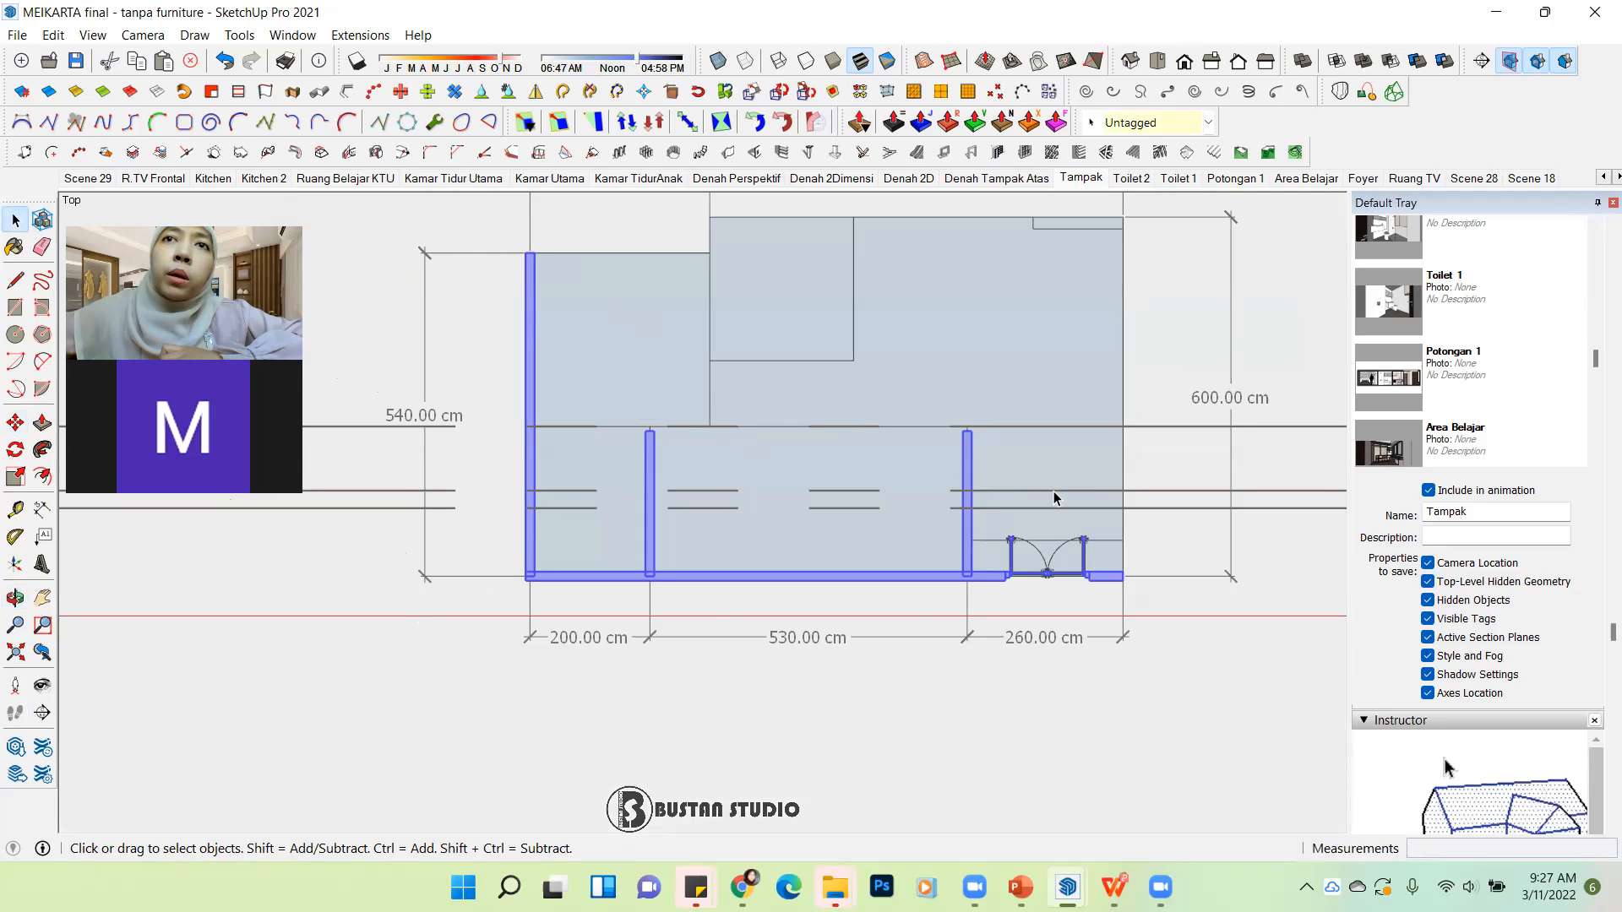
# Step: Turn off the display of section planes while keeping the section cut active
pyautogui.click(1509, 61)
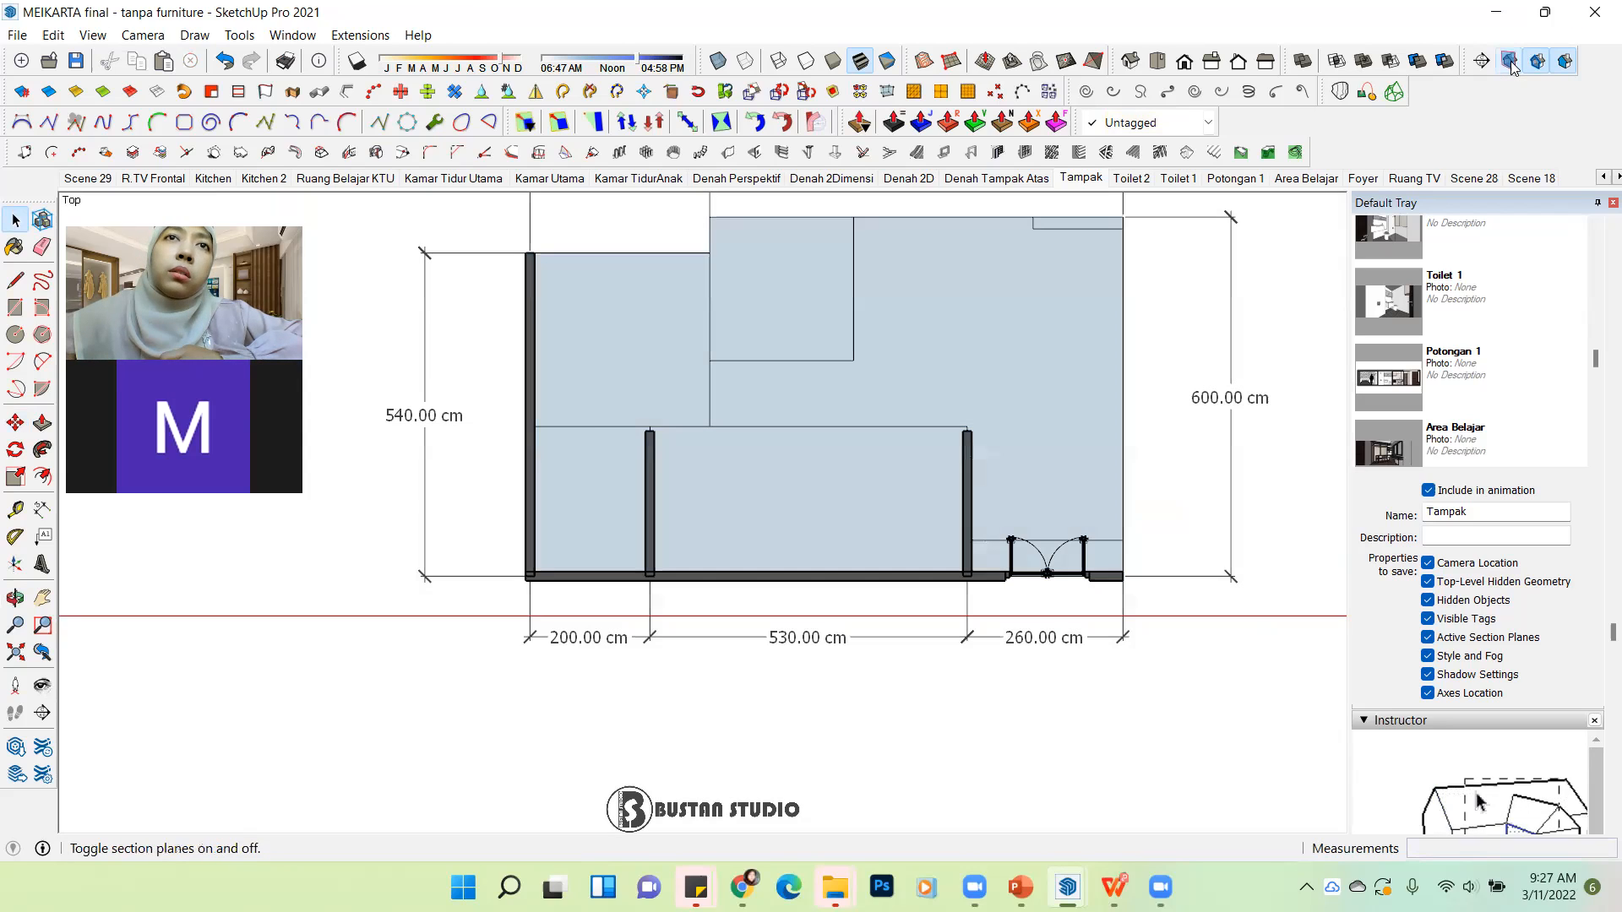
pyautogui.click(1510, 61)
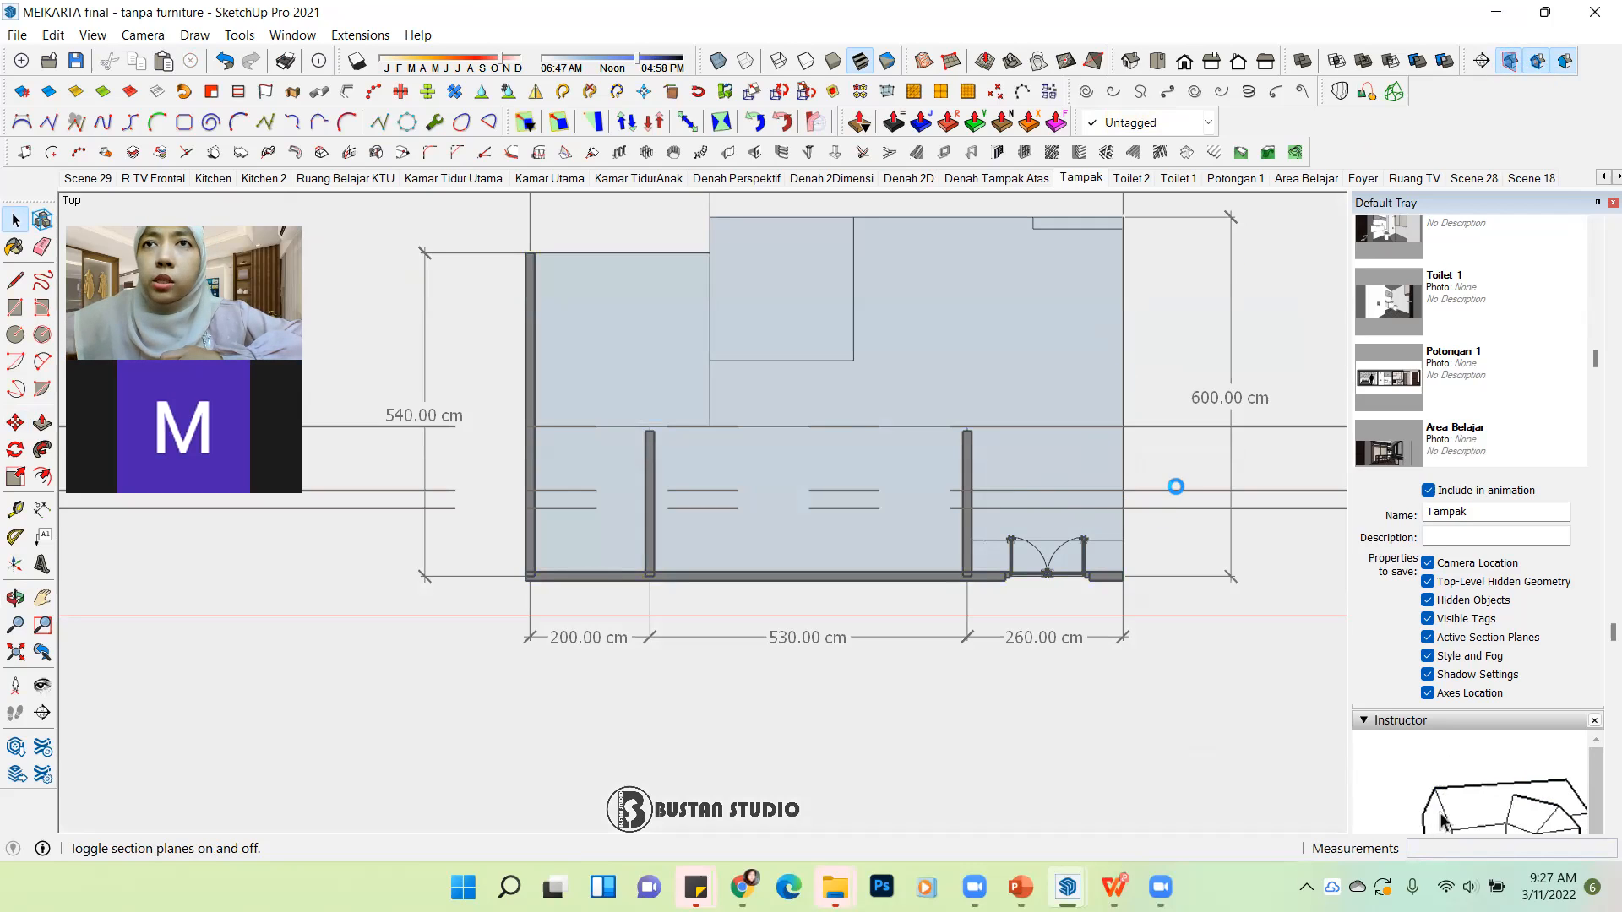
pyautogui.scroll(-2, 629, 635)
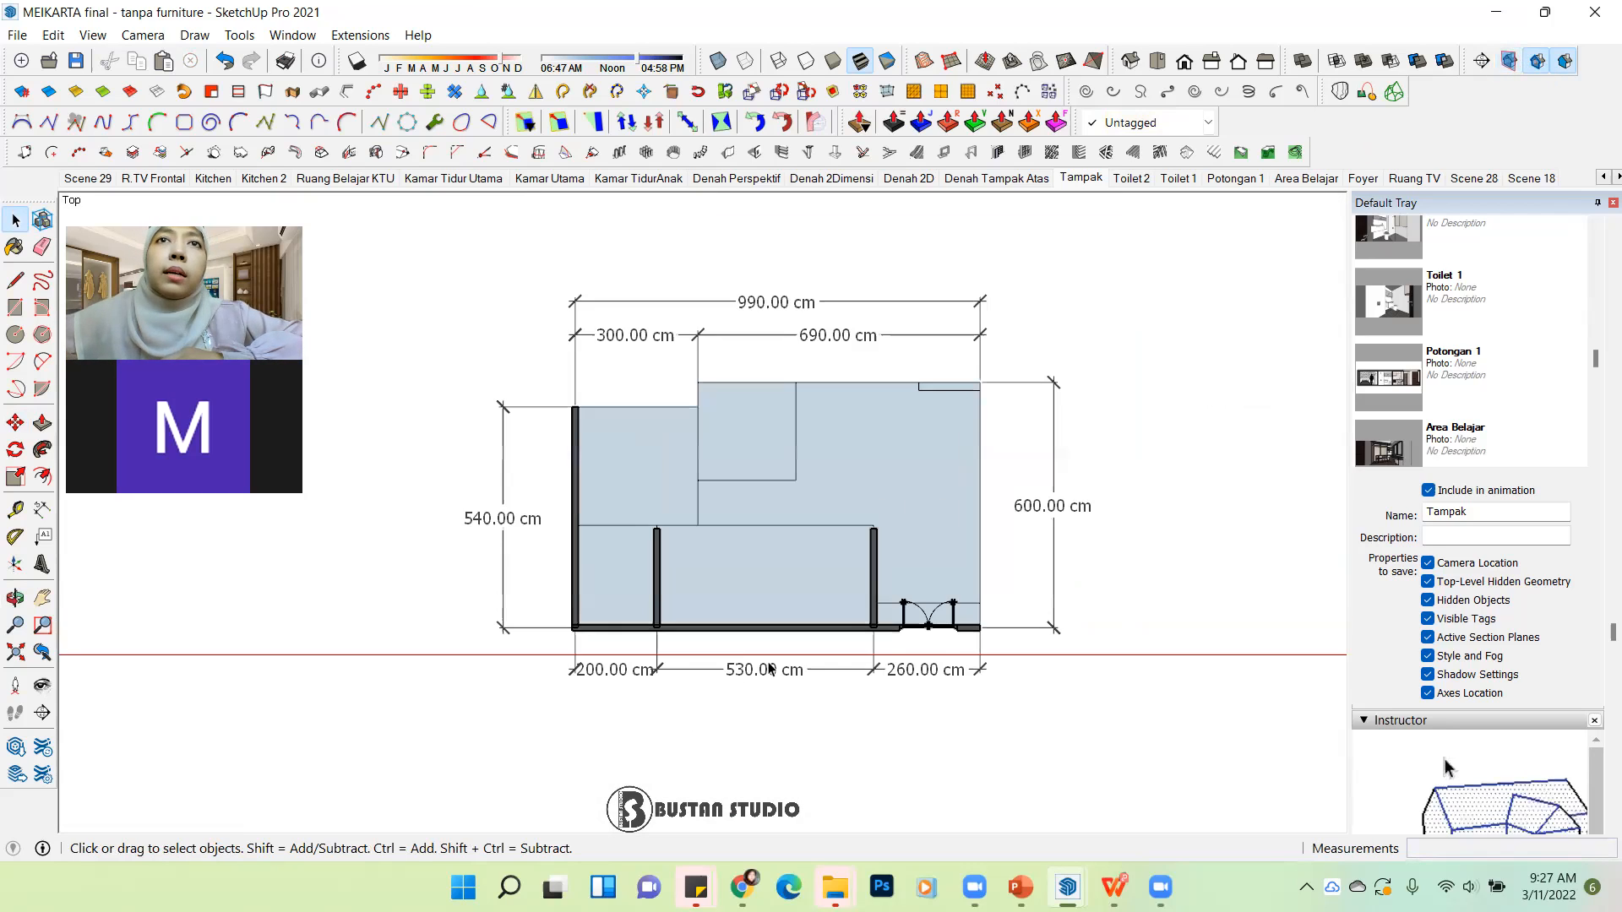
# Step: Open the floor group and delete the horizontal line crossing the double door's swing arcs
pyautogui.scroll(4, 981, 632)
pyautogui.scroll(3, 913, 647)
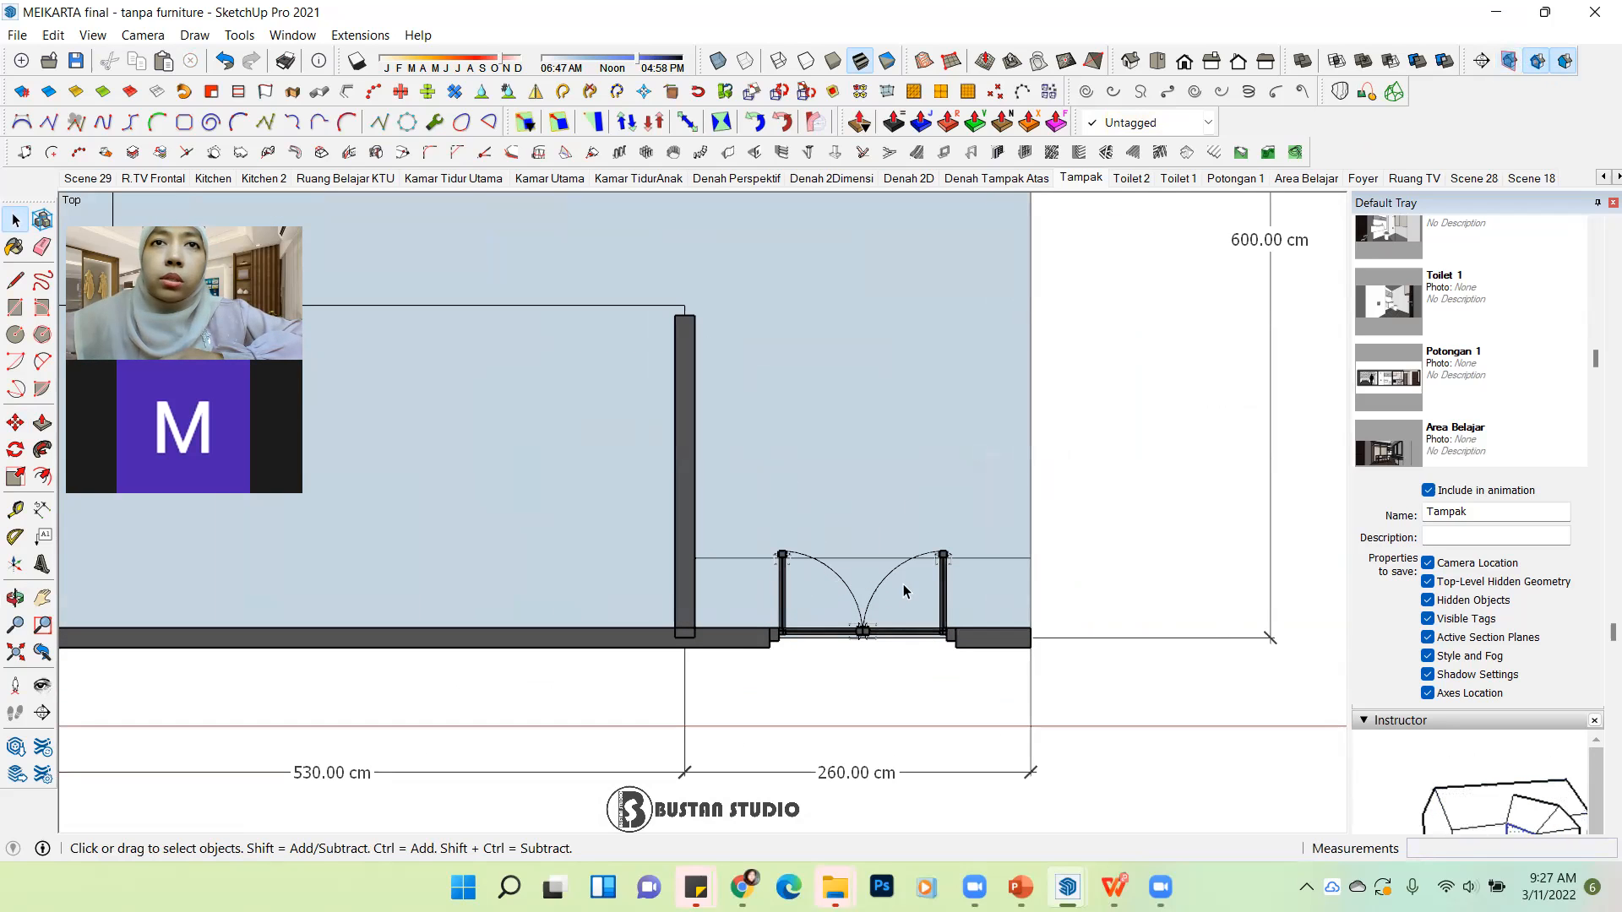
pyautogui.click(874, 555)
pyautogui.doubleClick(874, 560)
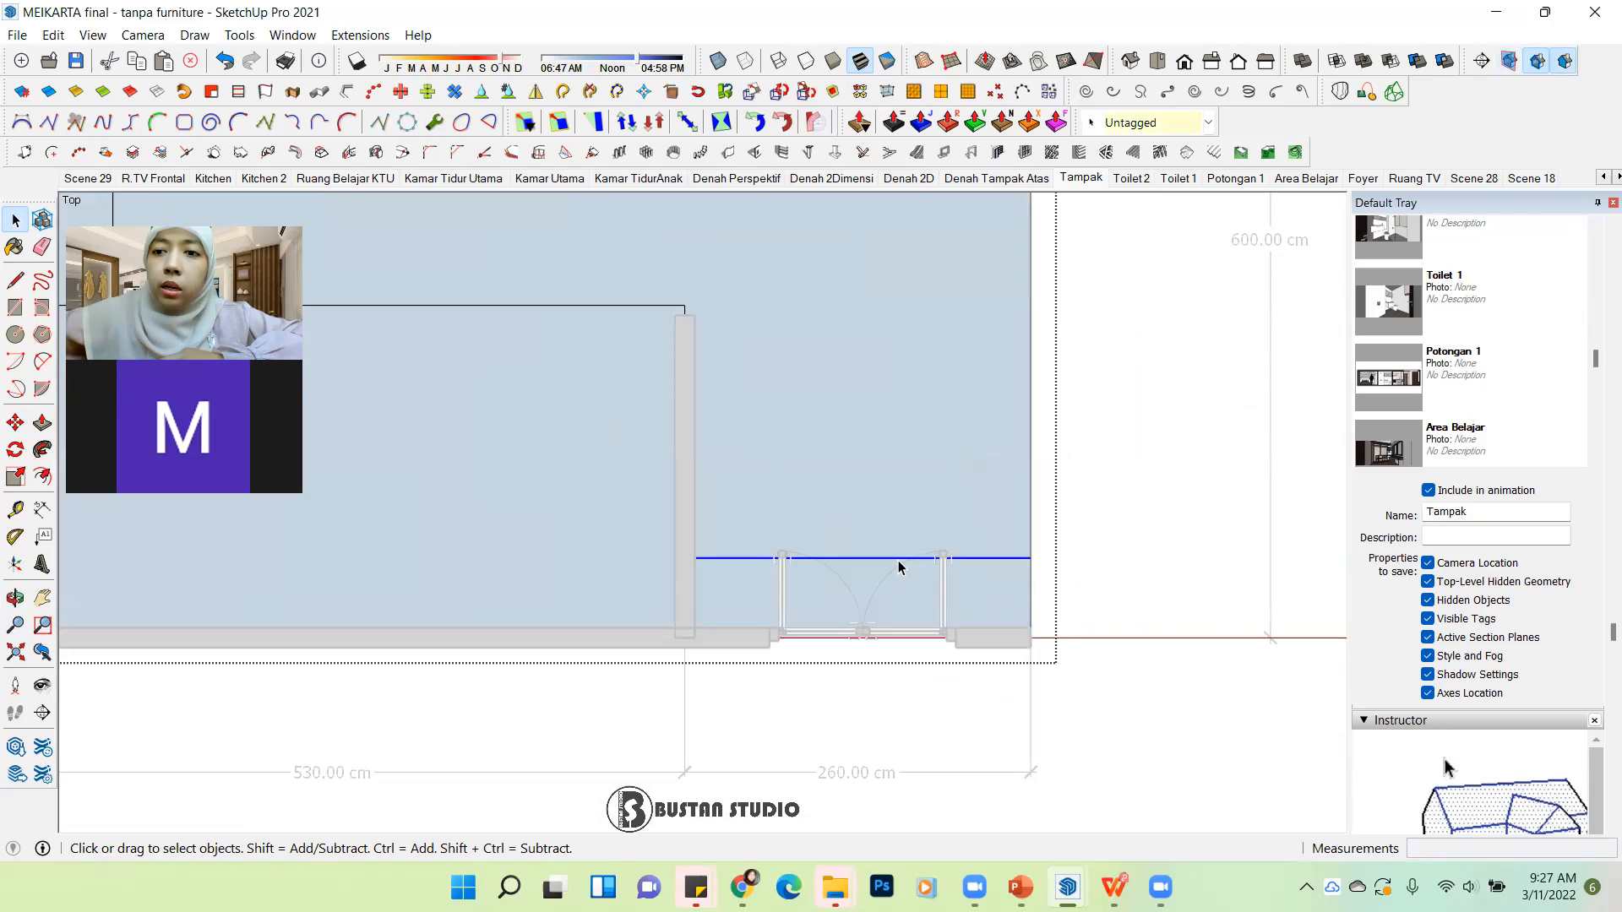
pyautogui.click(1073, 683)
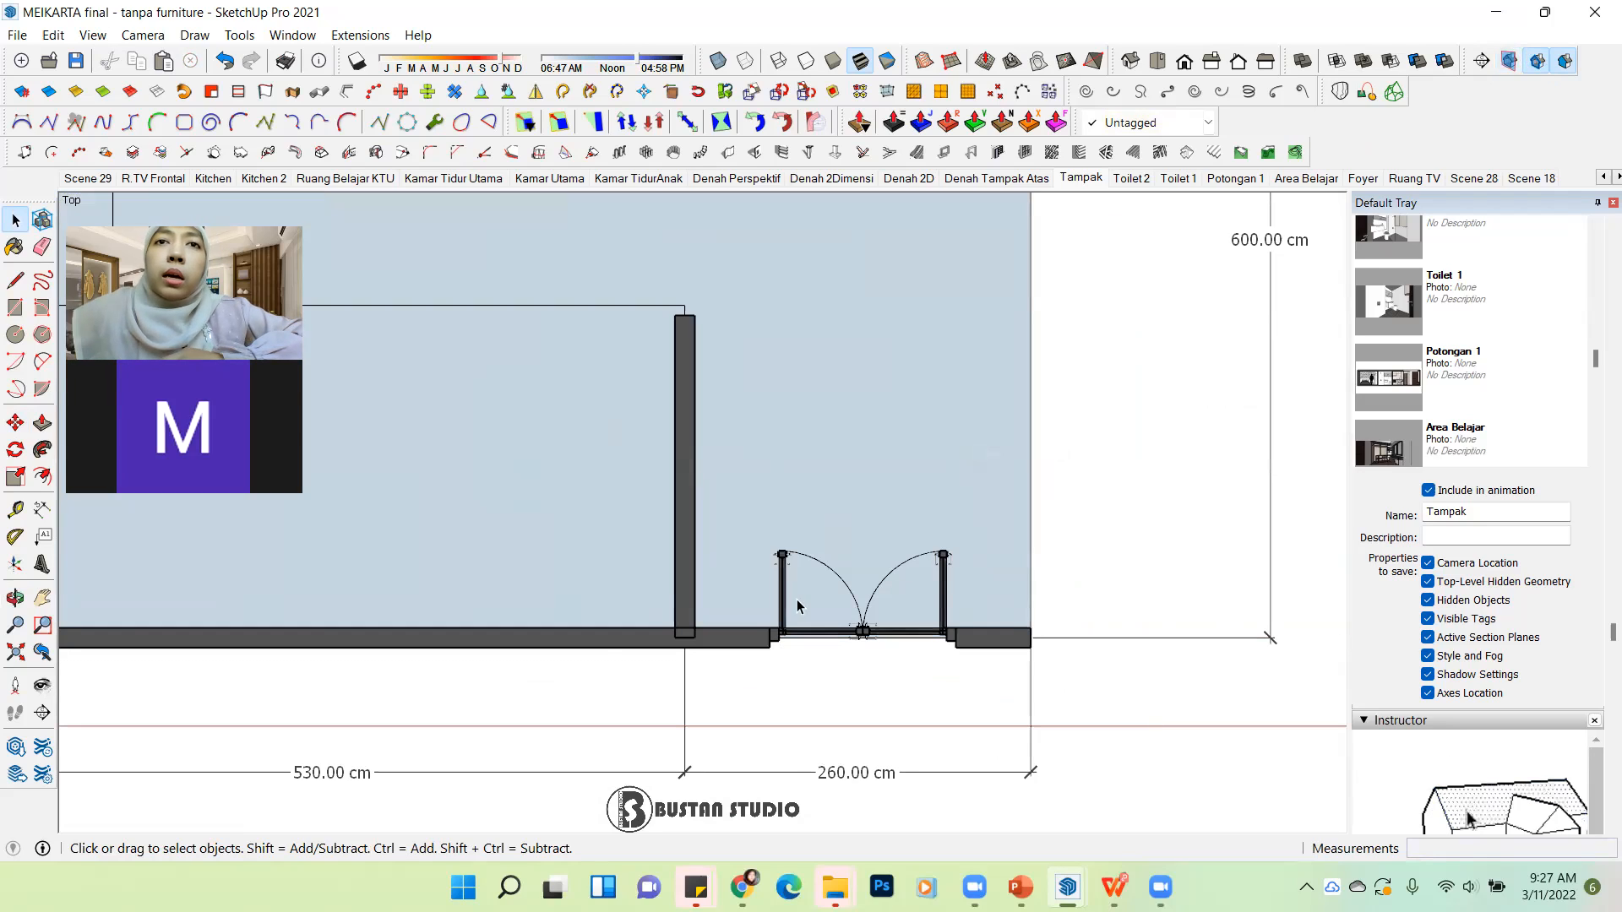
# Step: Hide the CO - PINTU TUTUP tag so the double door appears only in its open position
pyautogui.scroll(4, 816, 611)
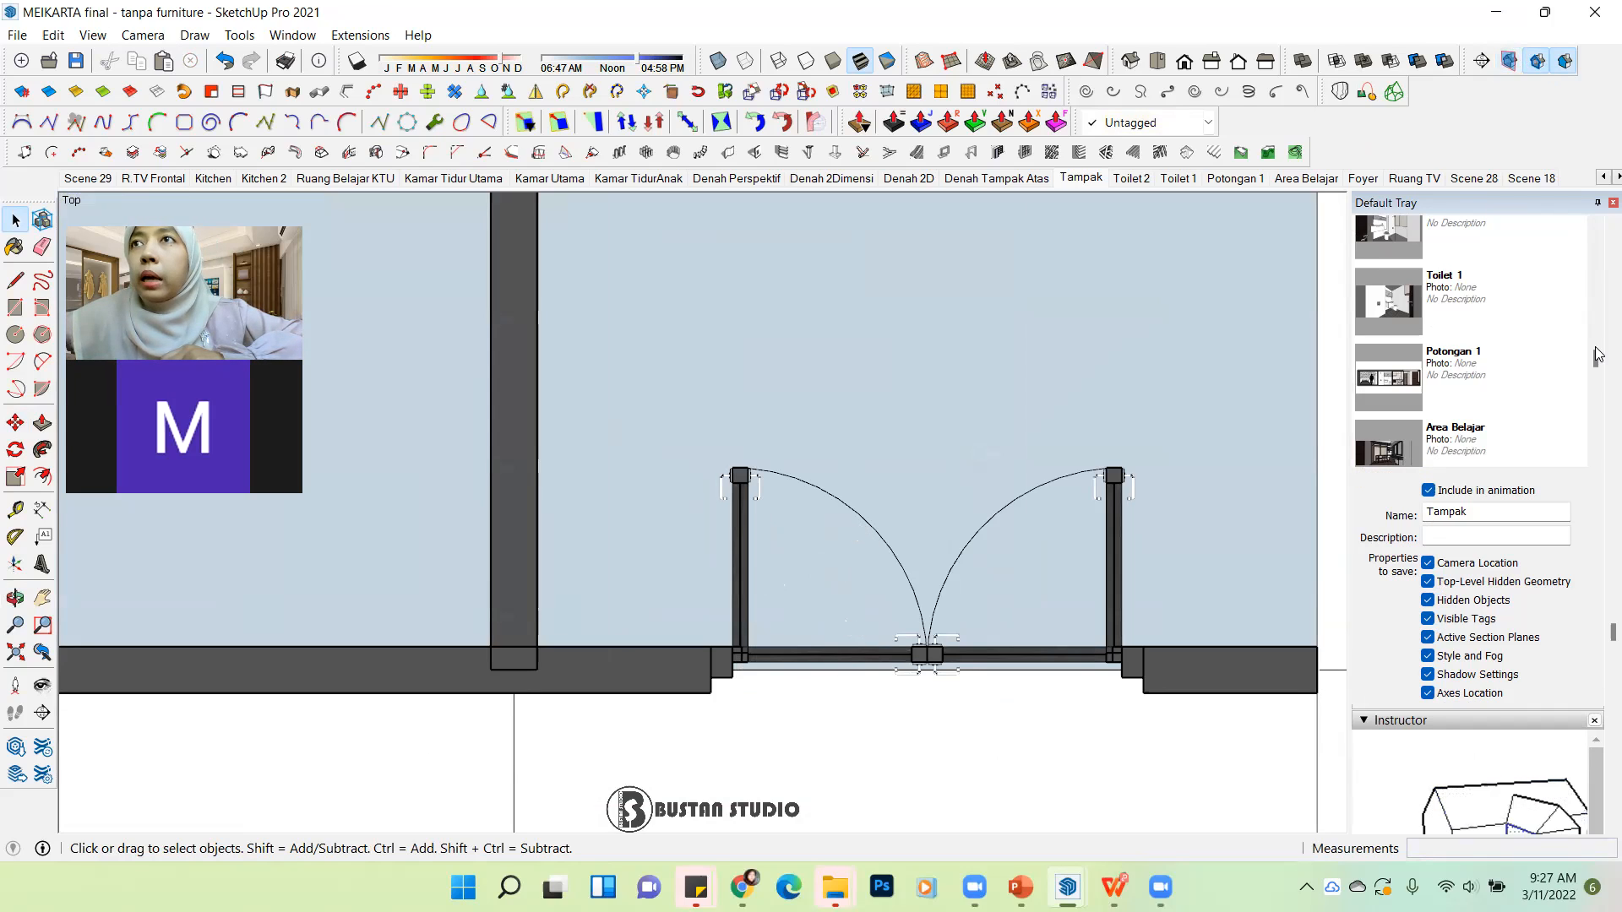
pyautogui.moveTo(1599, 635); pyautogui.dragTo(1599, 226)
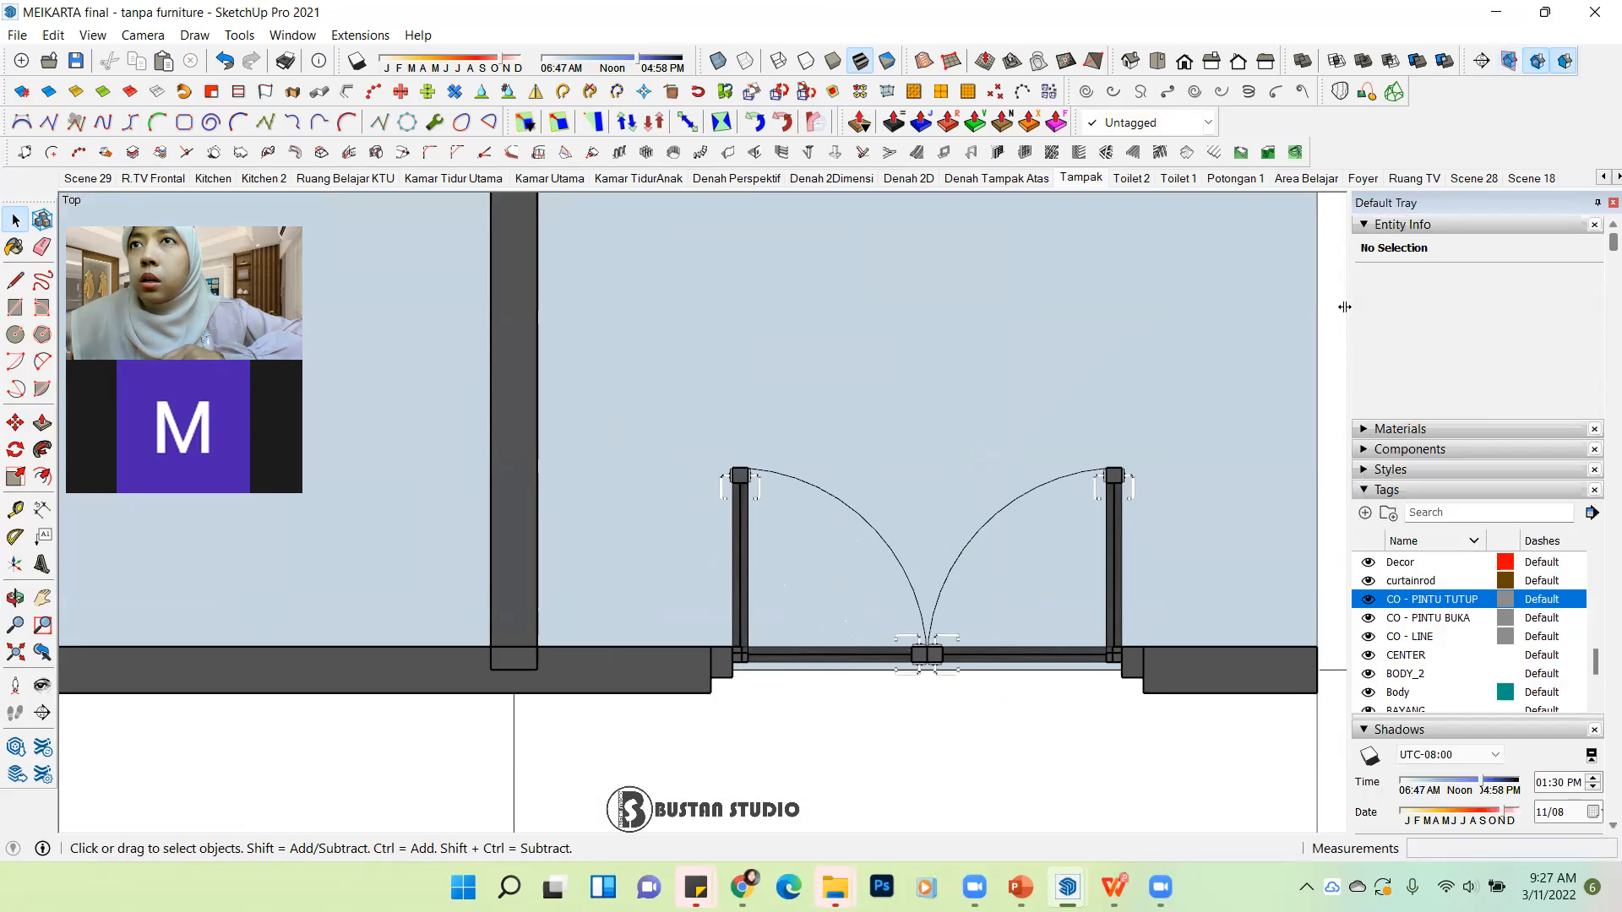
pyautogui.click(1368, 600)
pyautogui.click(1368, 600)
pyautogui.click(1369, 600)
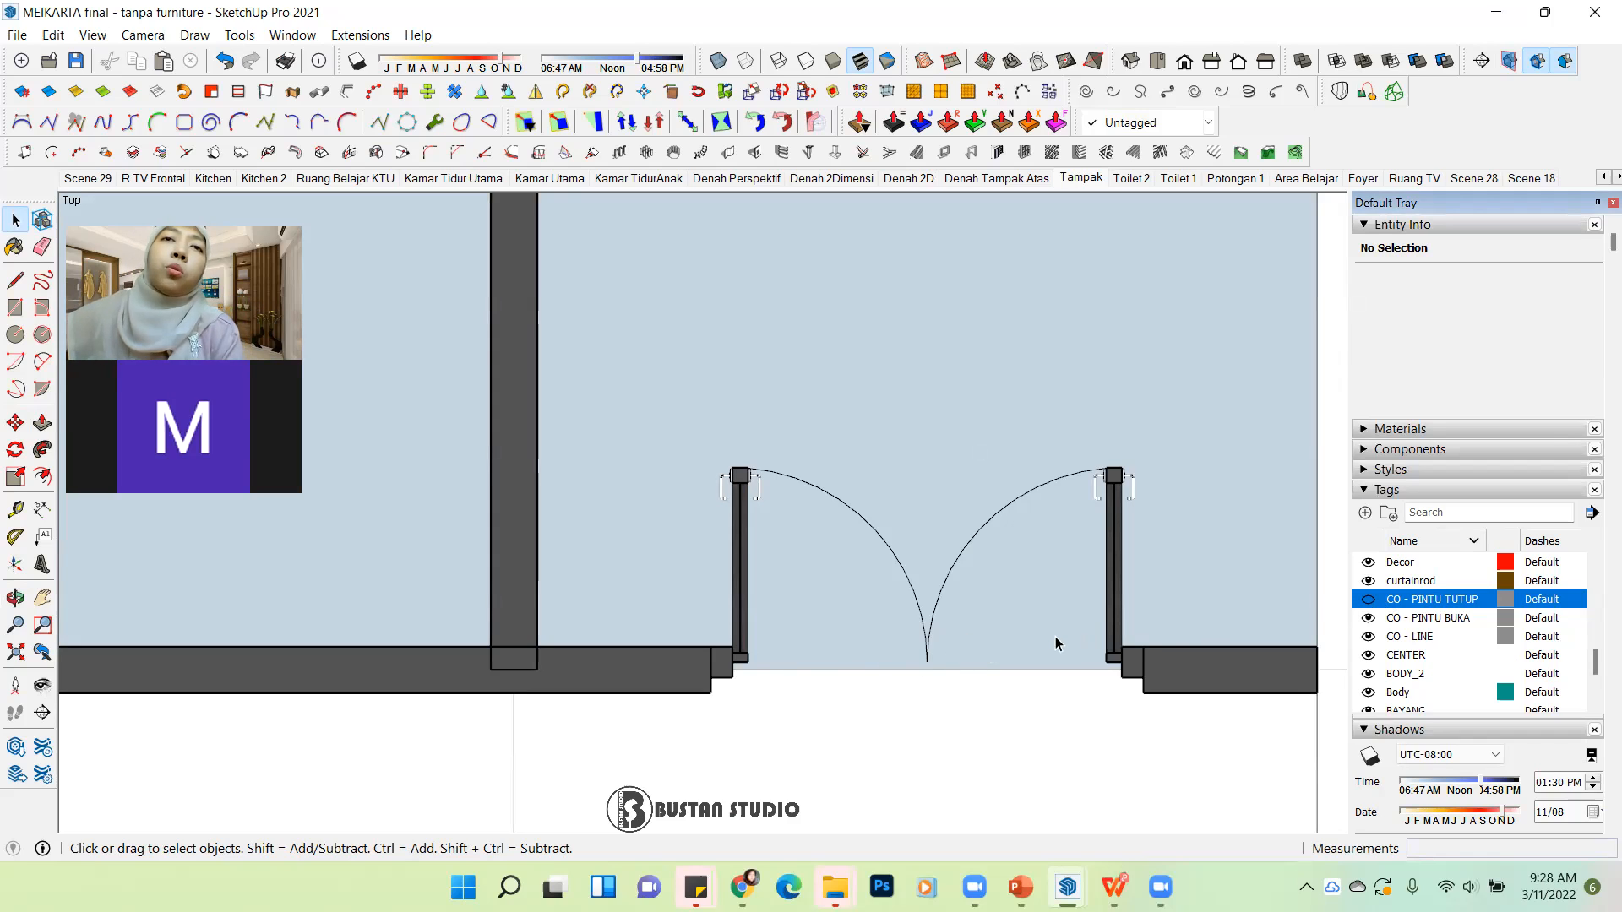
# Step: Frame the whole dimensioned plan and add it as a new scene after Tampak, saving the style changes as a new style
pyautogui.scroll(-5, 972, 591)
pyautogui.scroll(2, 978, 614)
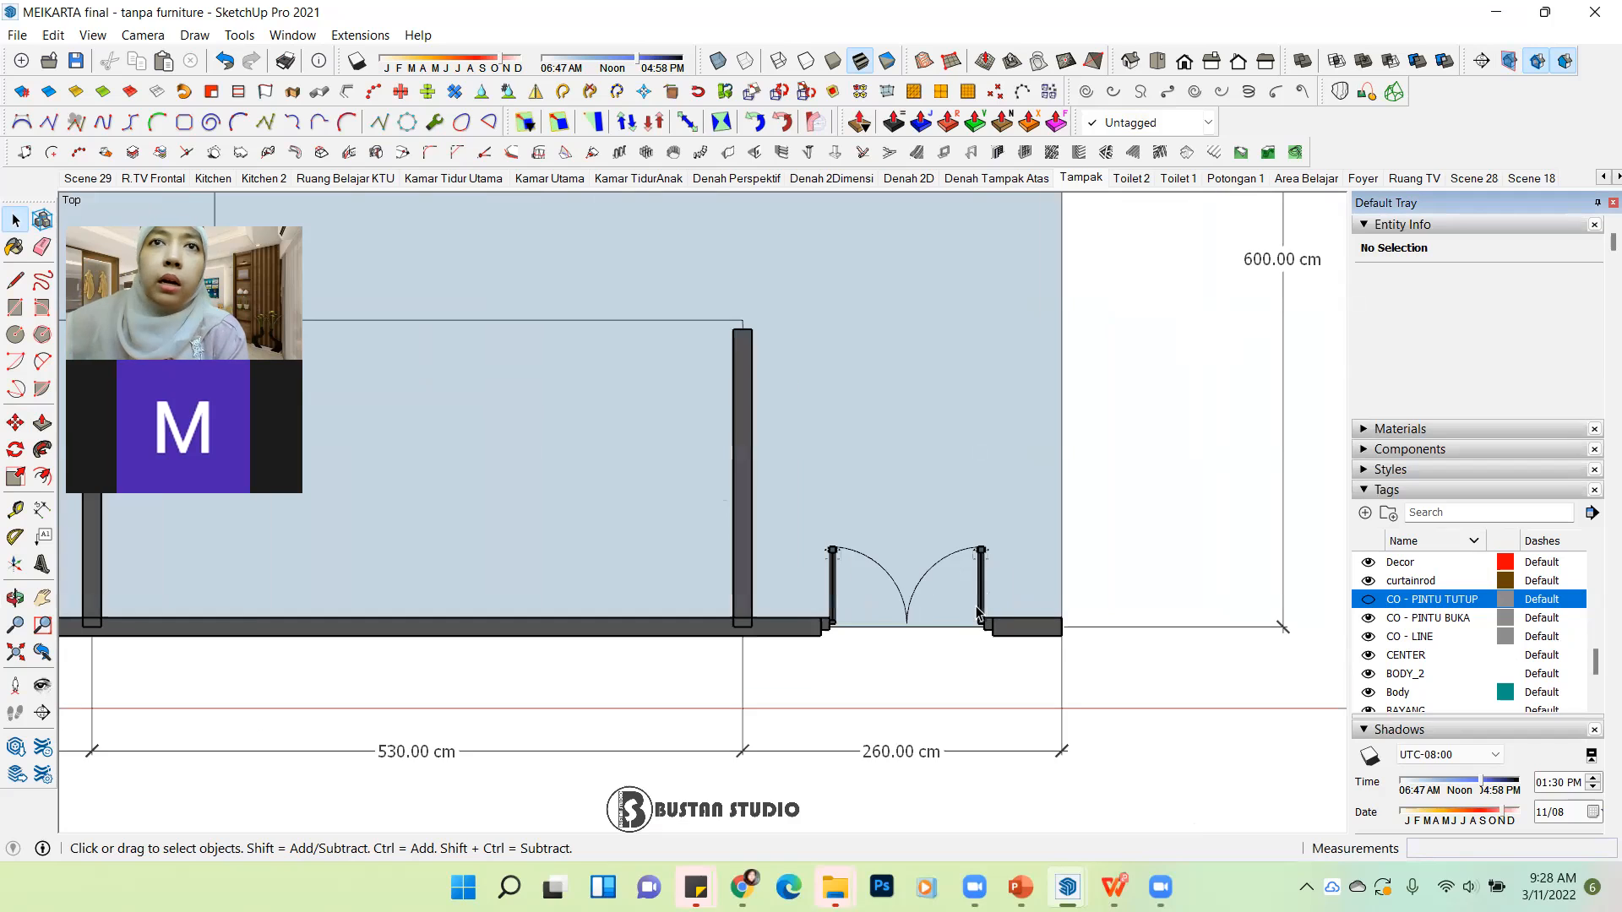
pyautogui.scroll(-2, 984, 617)
pyautogui.click(15, 651)
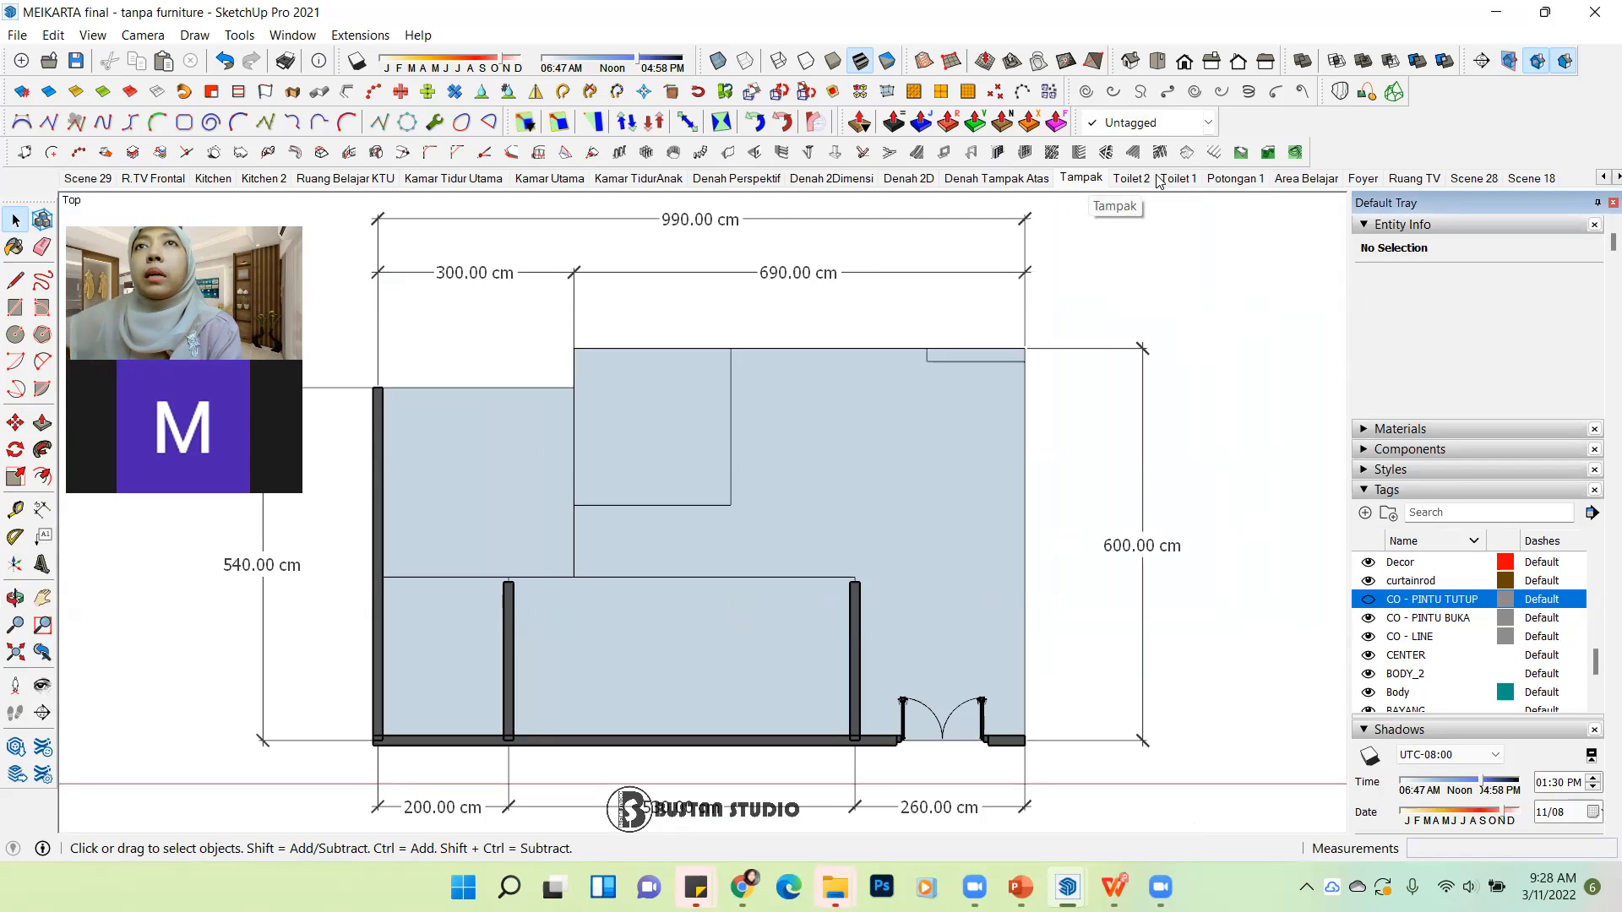
pyautogui.rightClick(1083, 179)
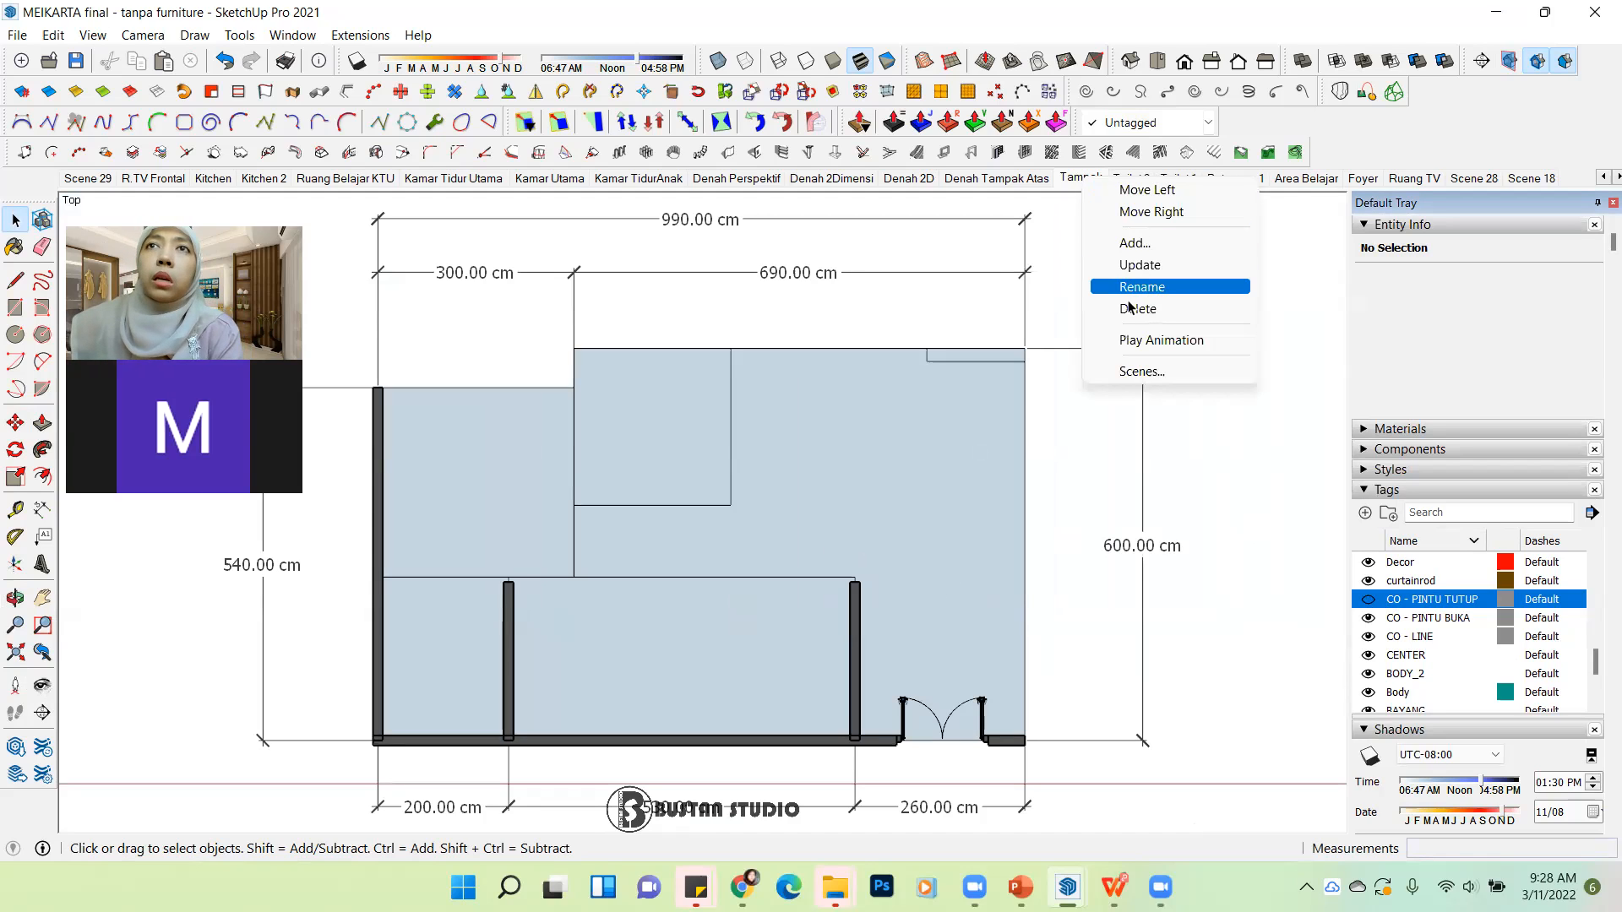
pyautogui.click(1159, 245)
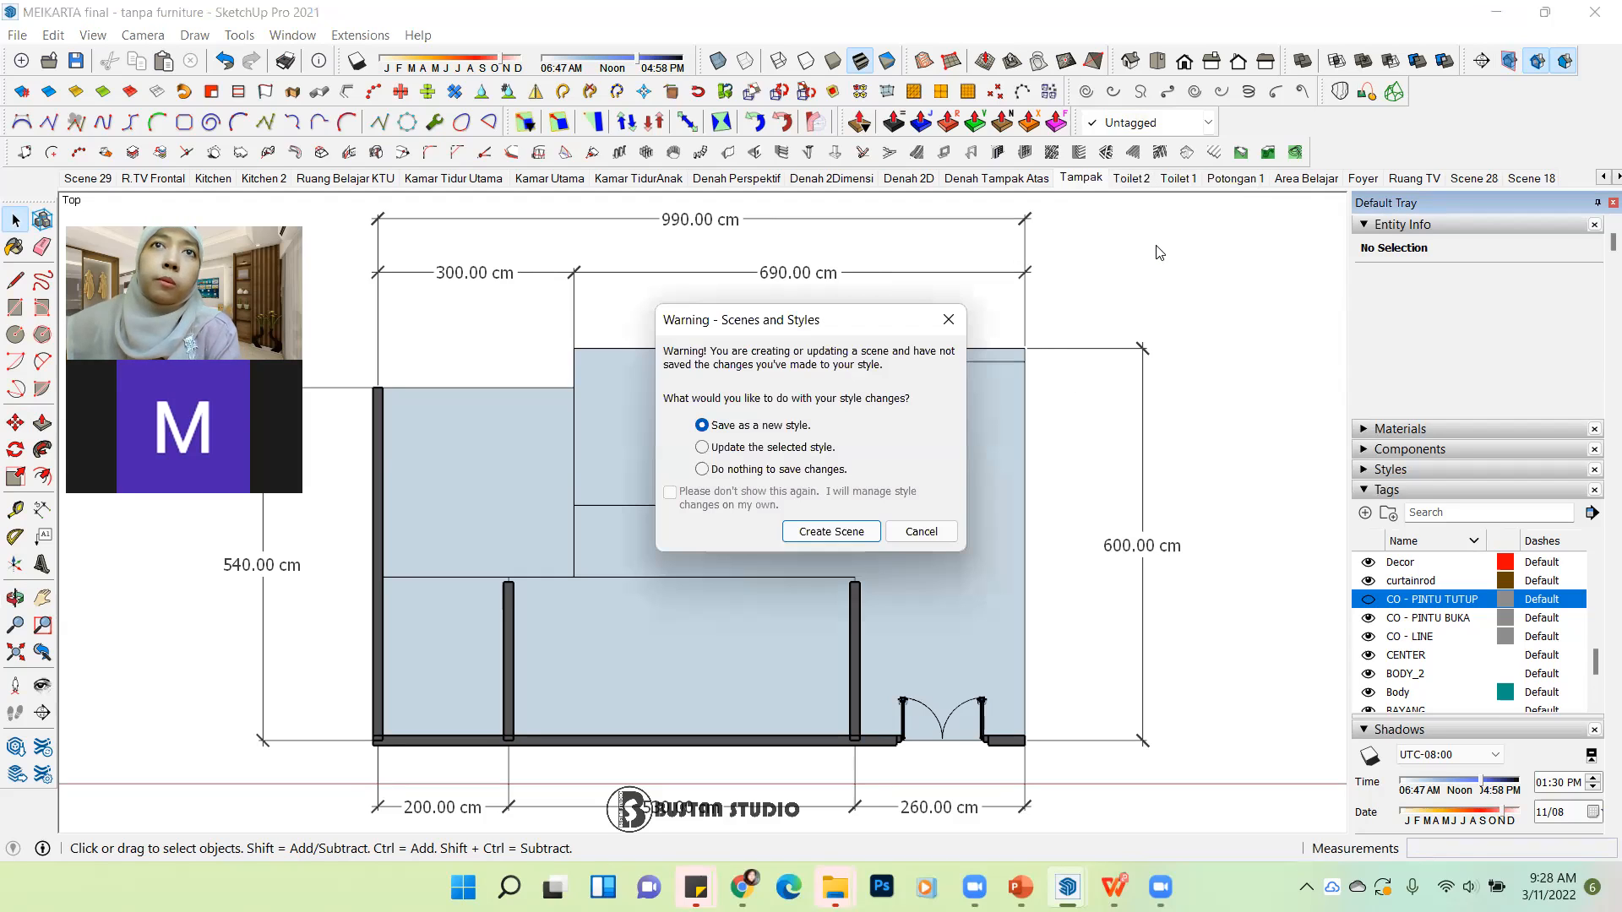
pyautogui.click(872, 531)
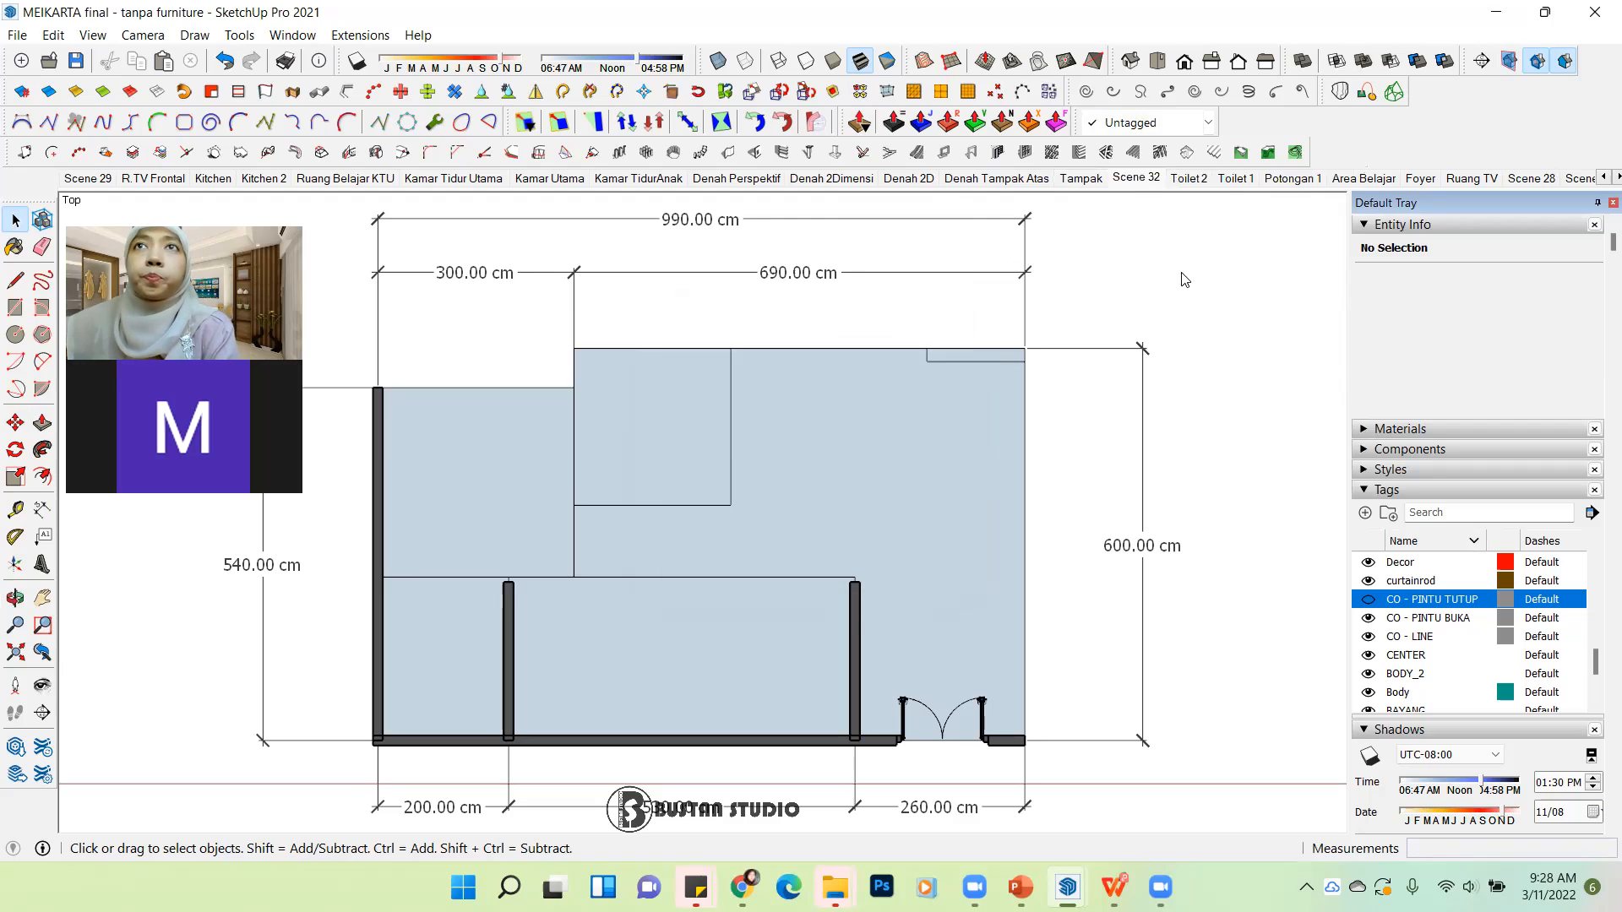
# Step: Rename the new plan scene as Denah
pyautogui.rightClick(1144, 183)
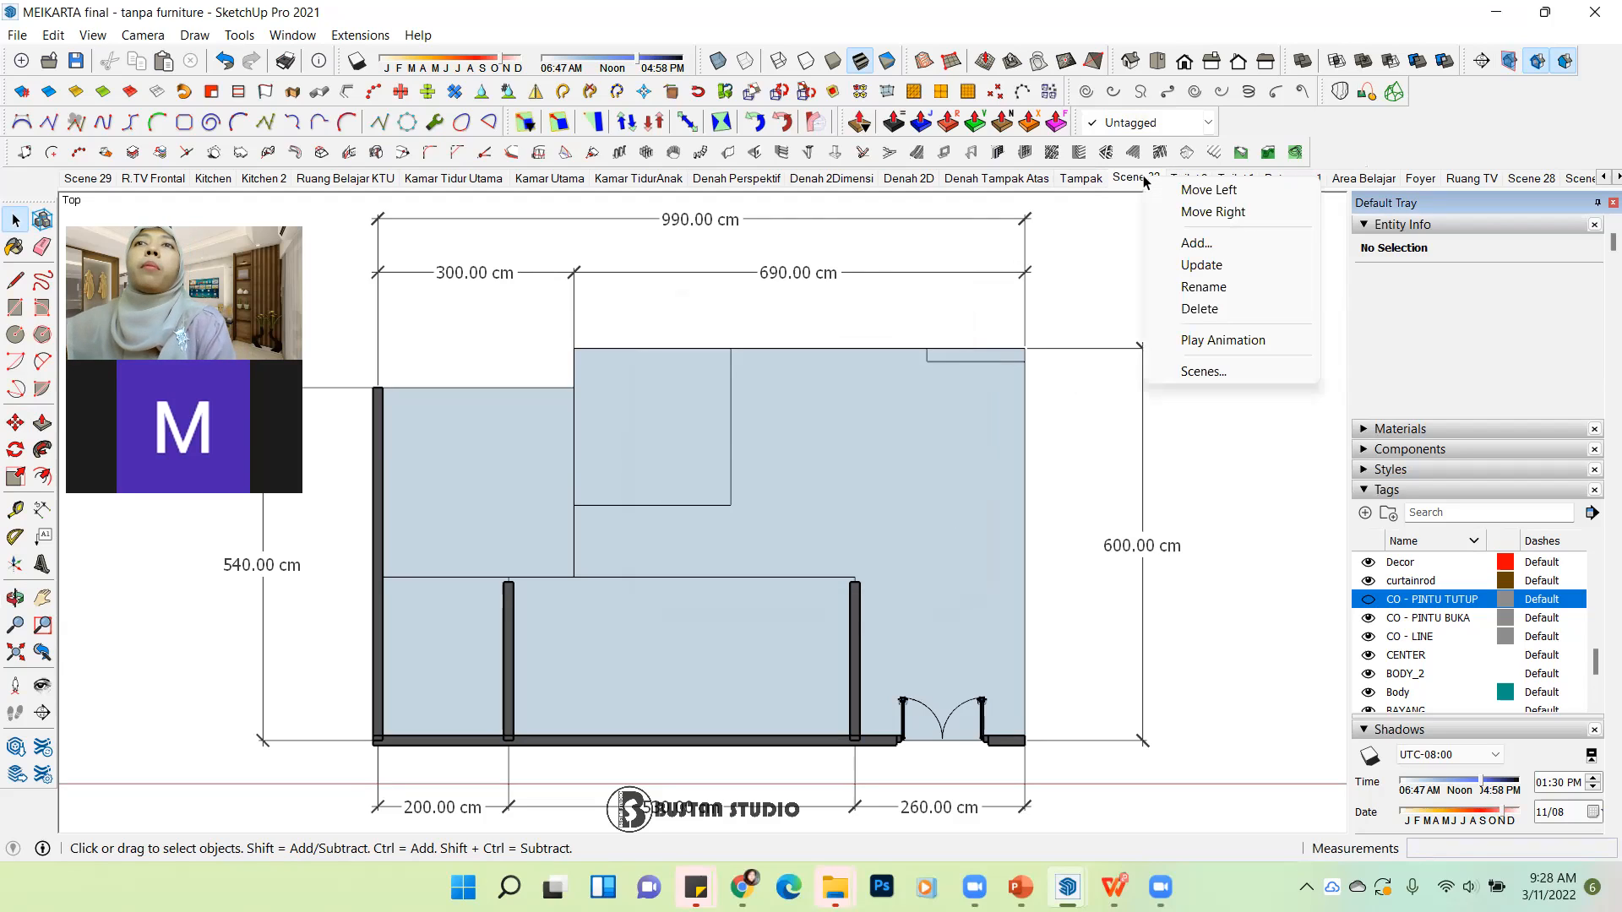
pyautogui.click(1234, 287)
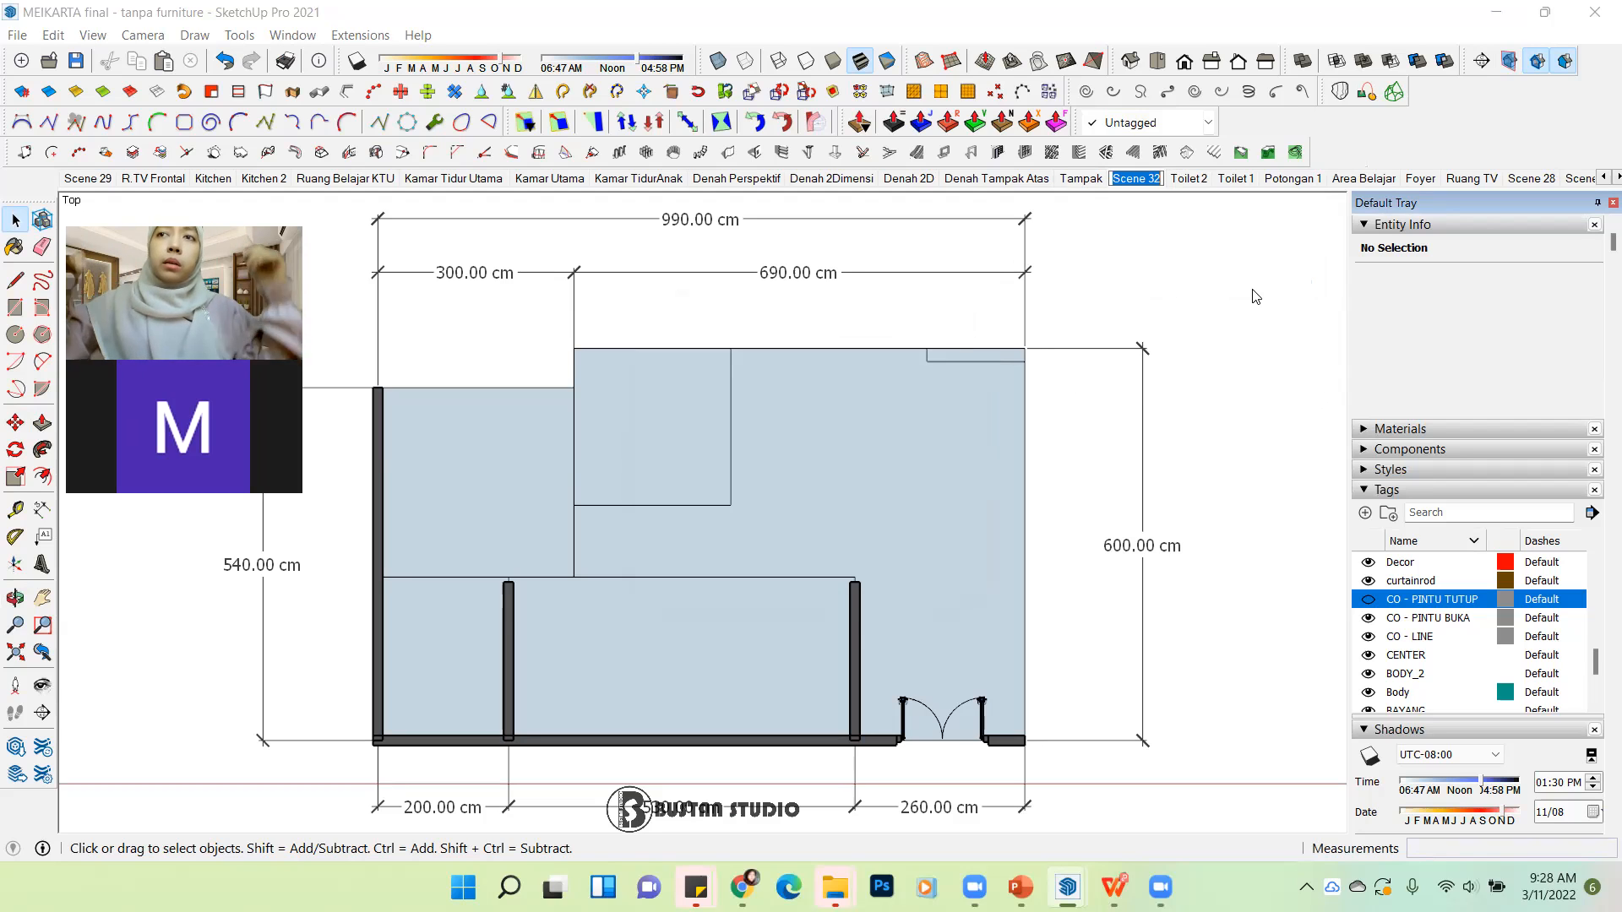
pyautogui.write('Denah')
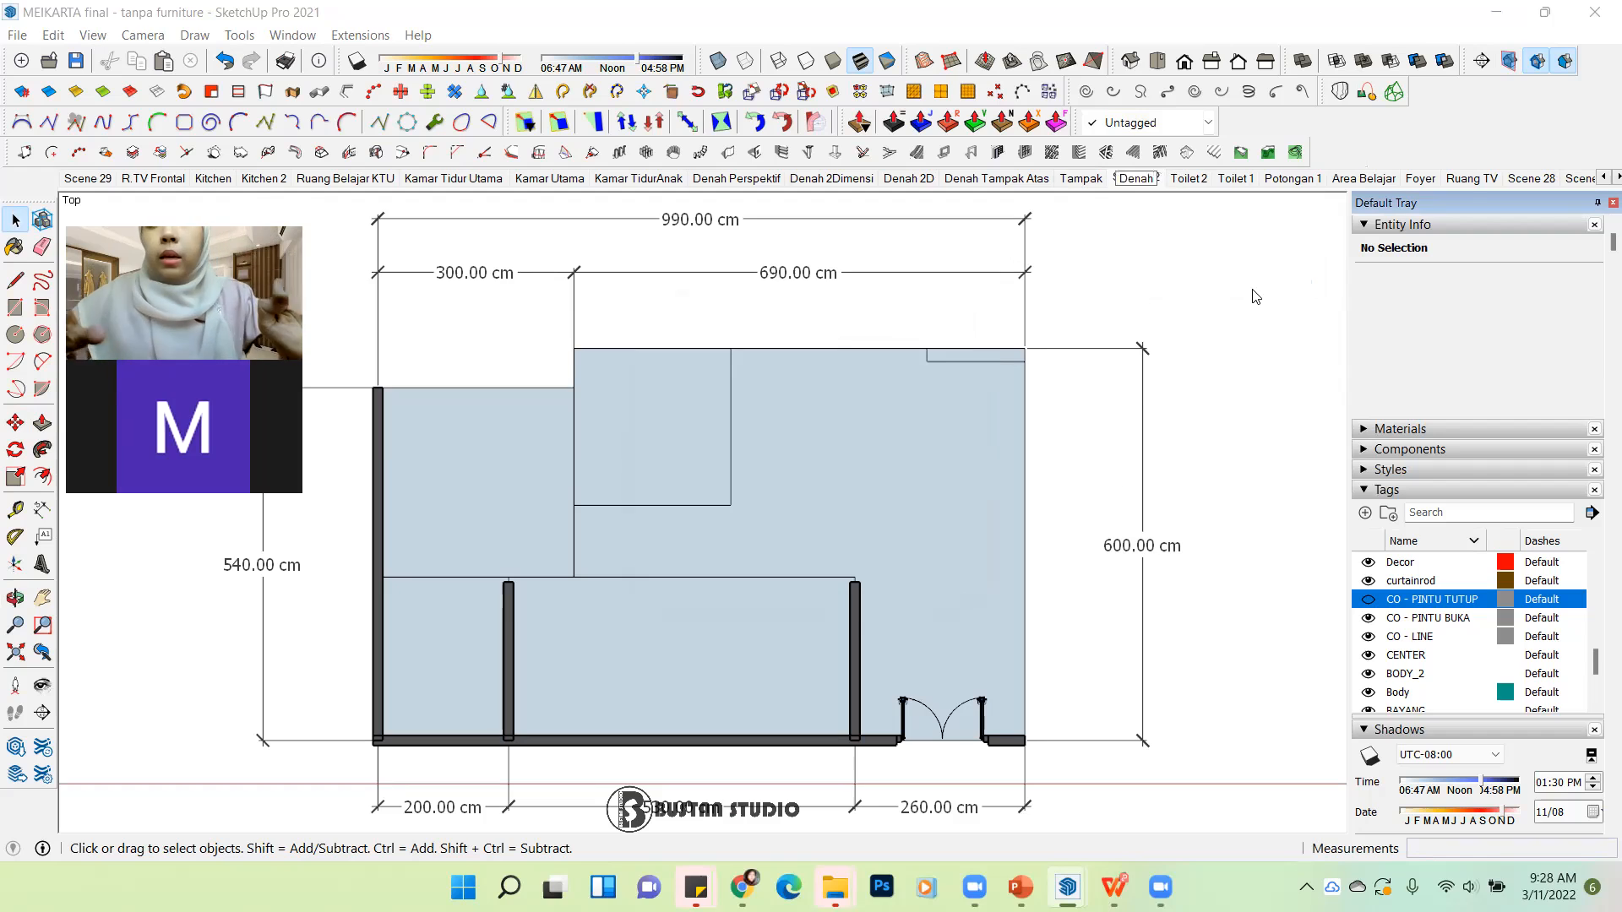
pyautogui.press('Return')
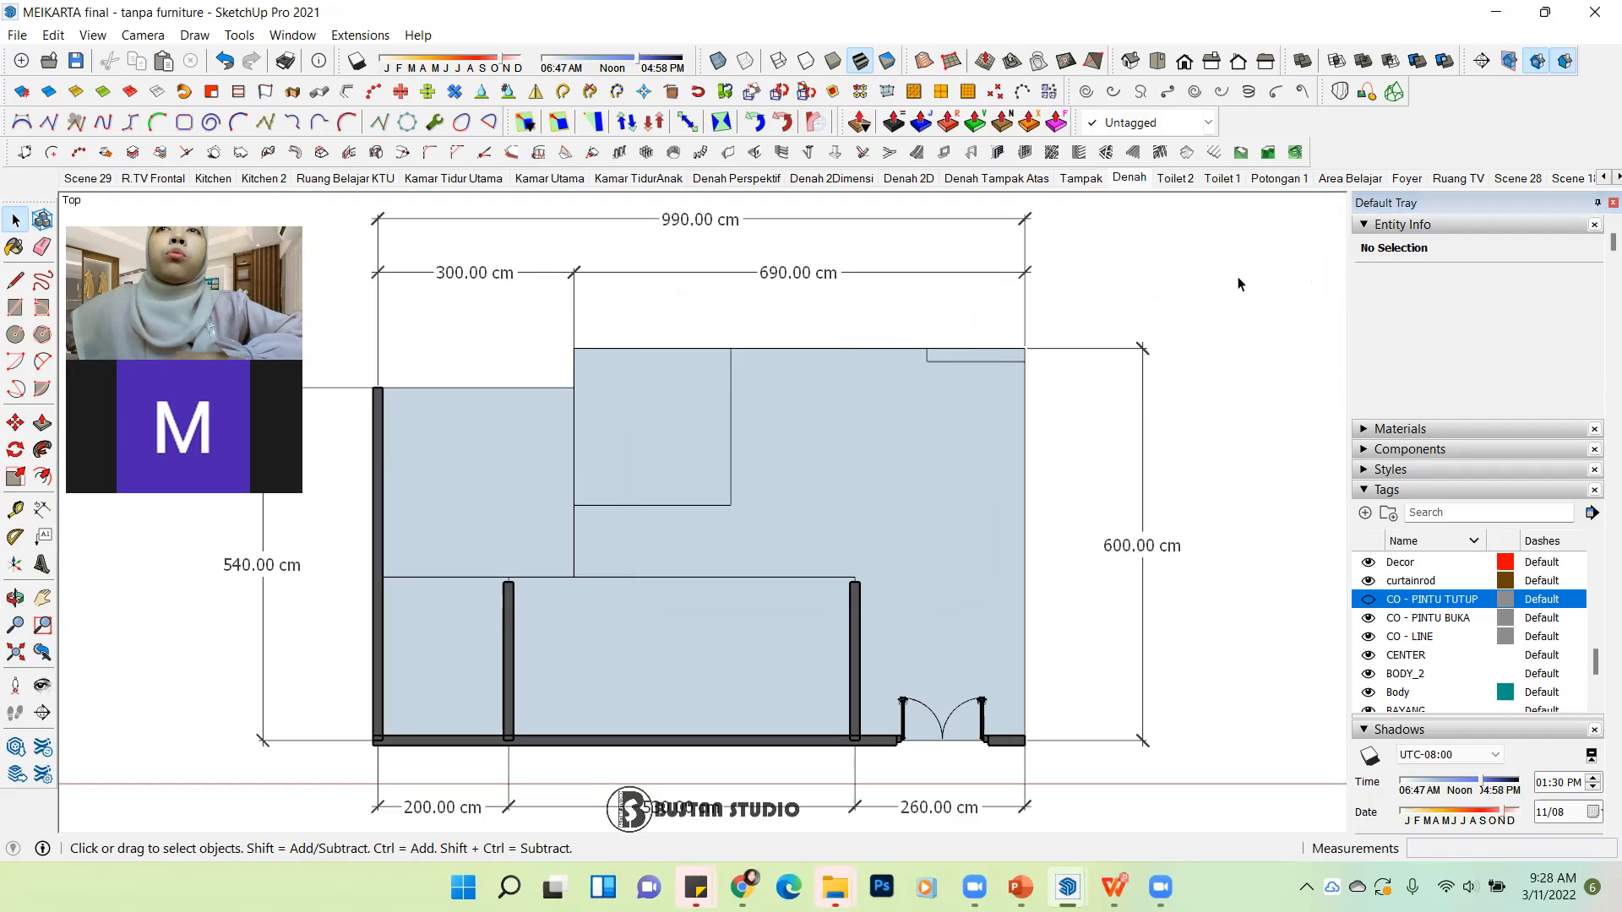
# Step: Turn off the section cut in the Tampak scene and update the scene, saving the style changes as a new style
pyautogui.click(1146, 181)
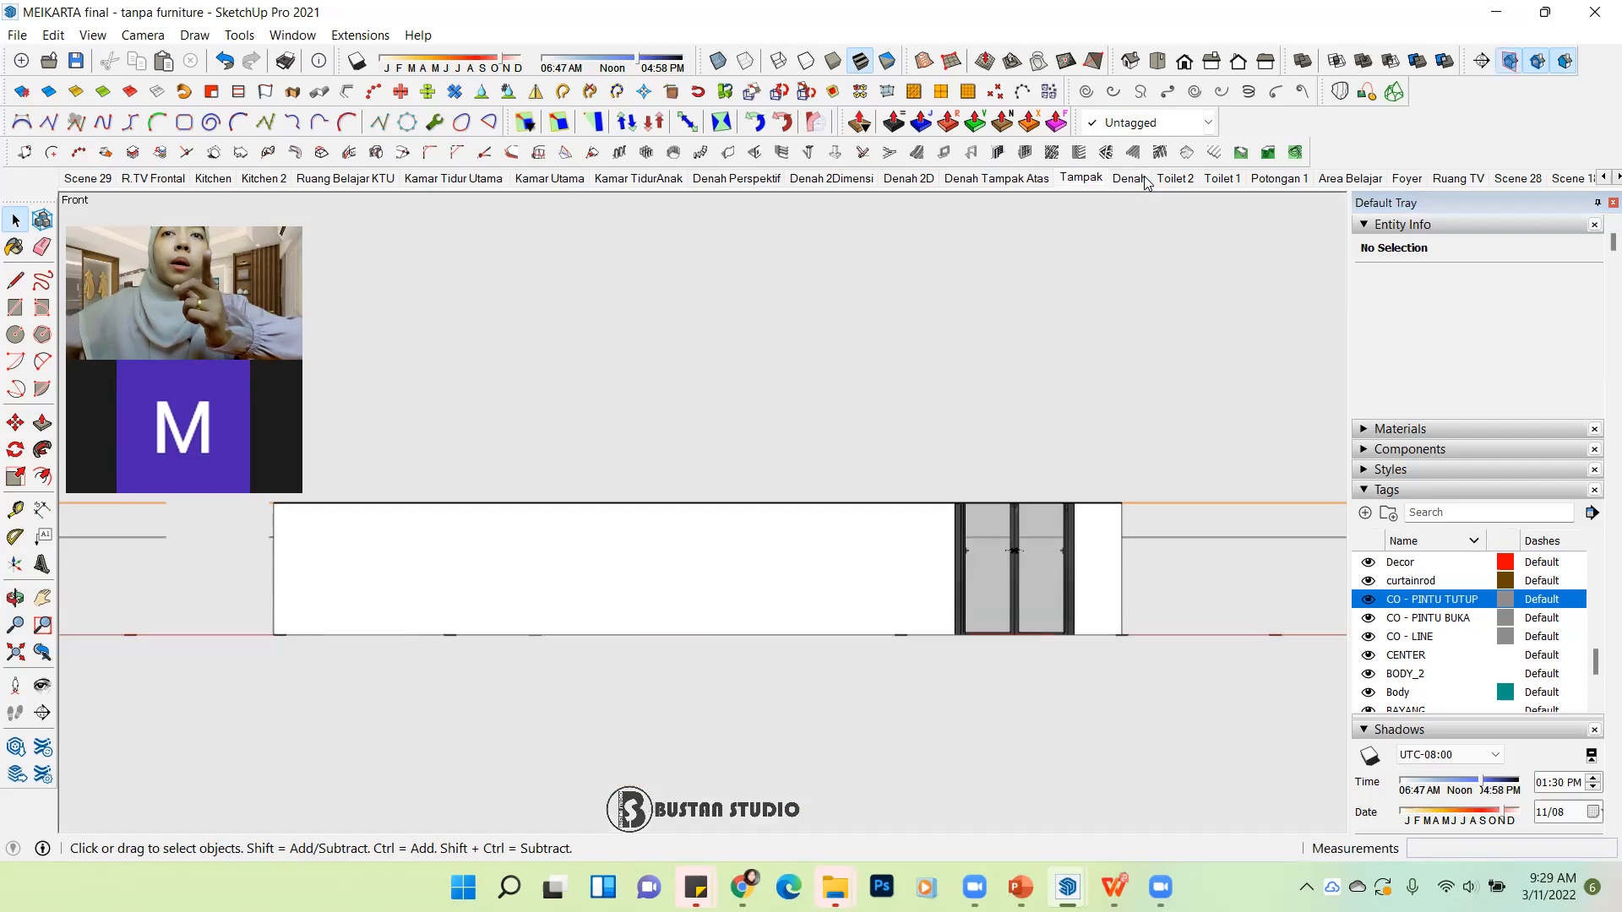
pyautogui.click(1538, 65)
pyautogui.click(1511, 68)
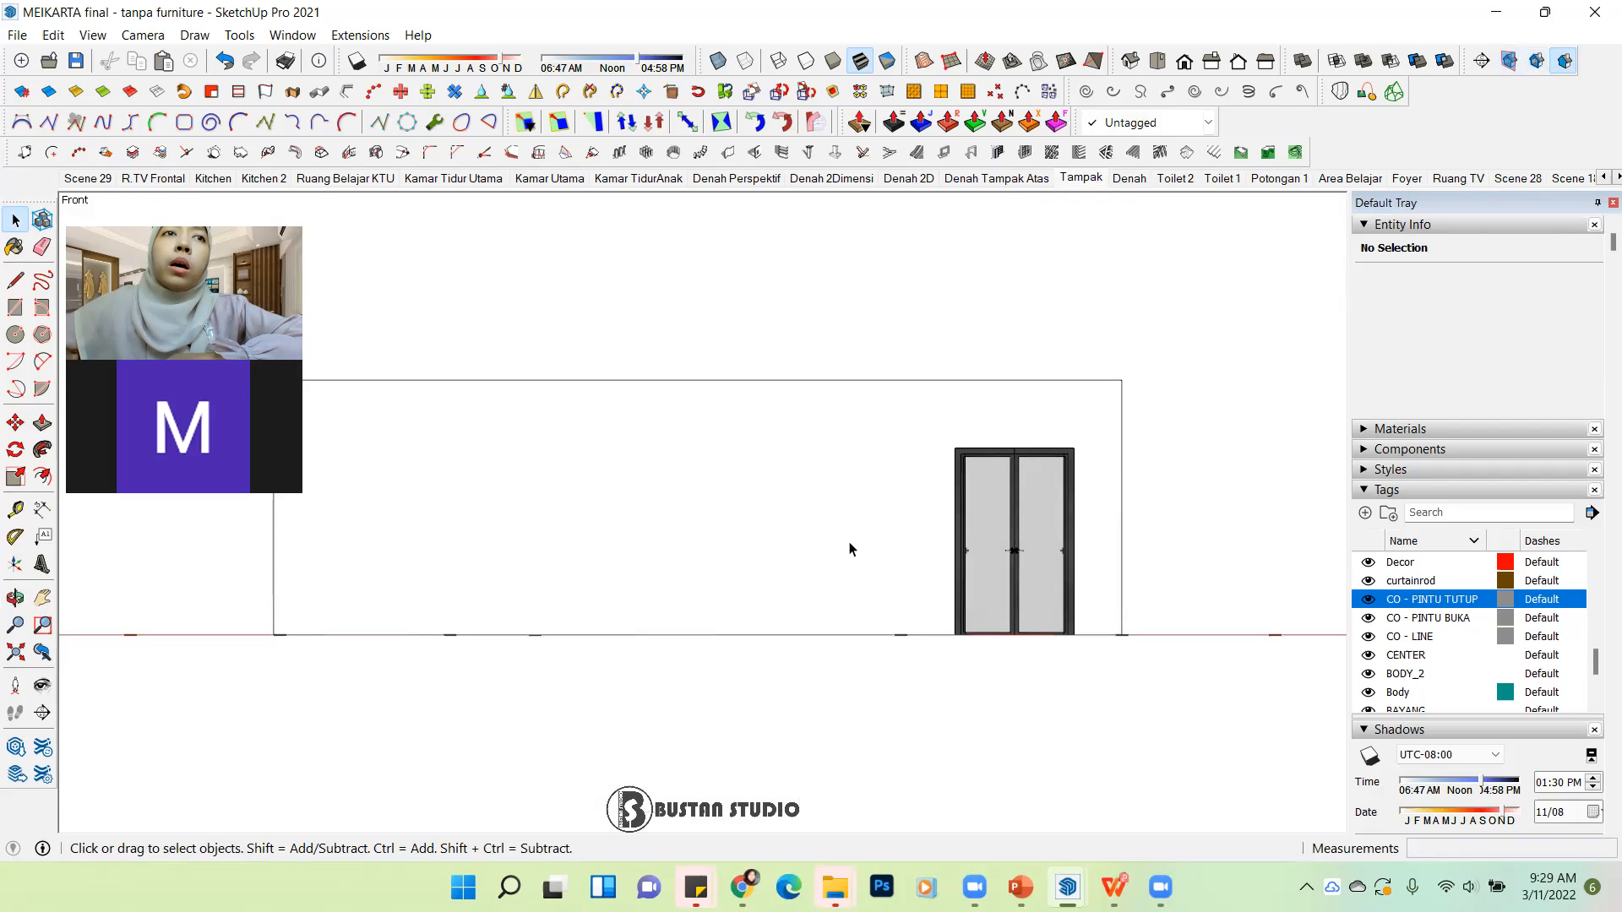
pyautogui.rightClick(1098, 192)
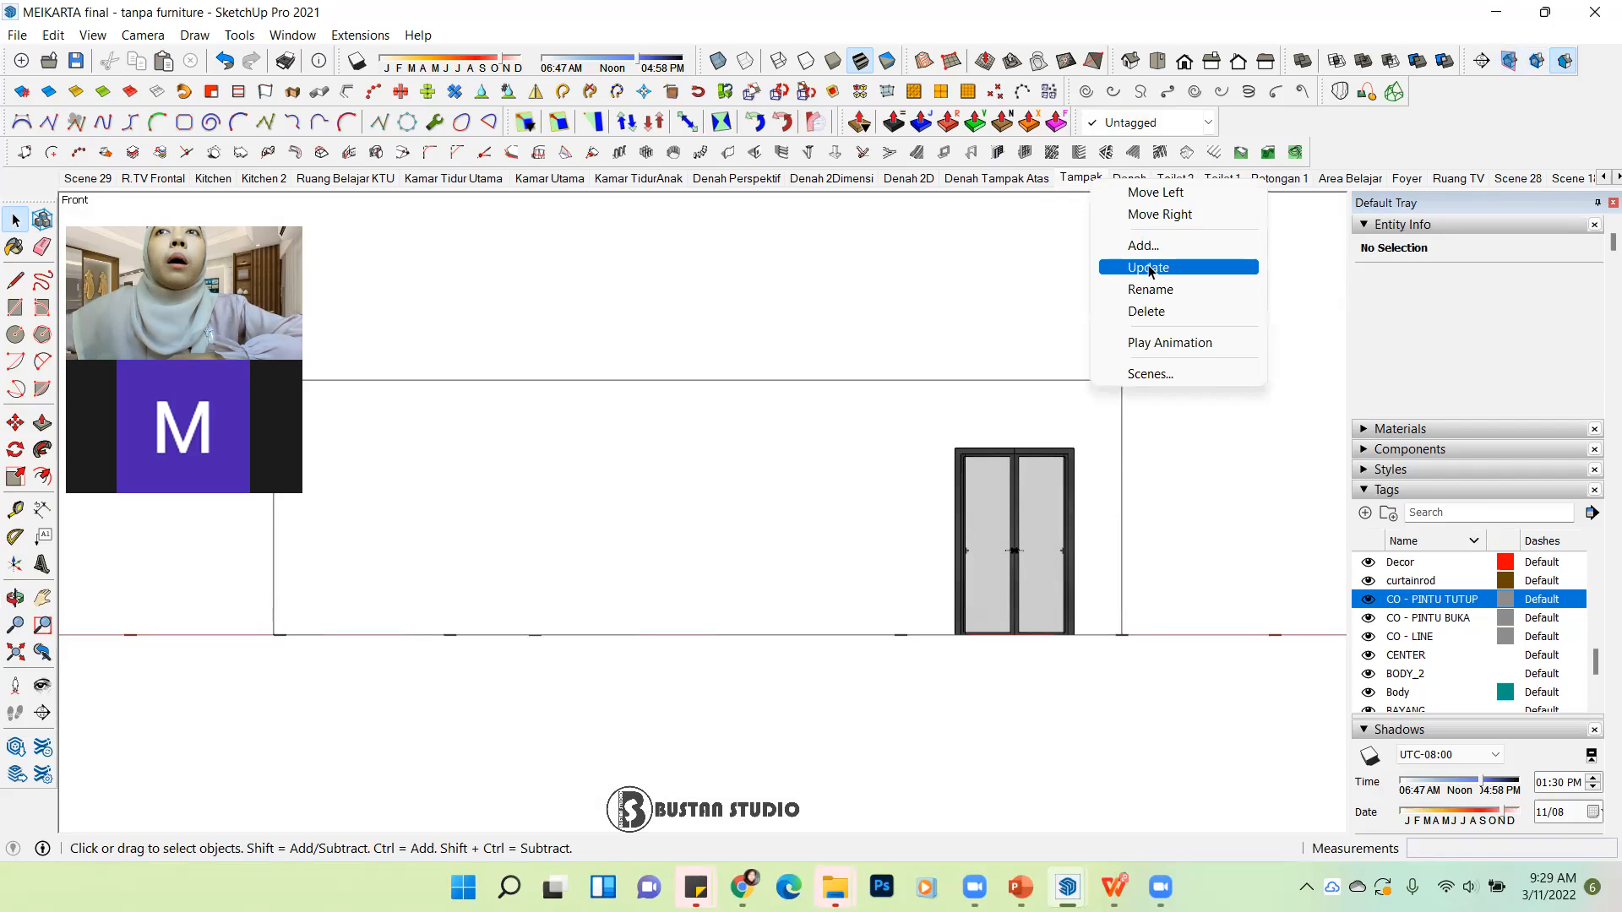
pyautogui.click(1152, 267)
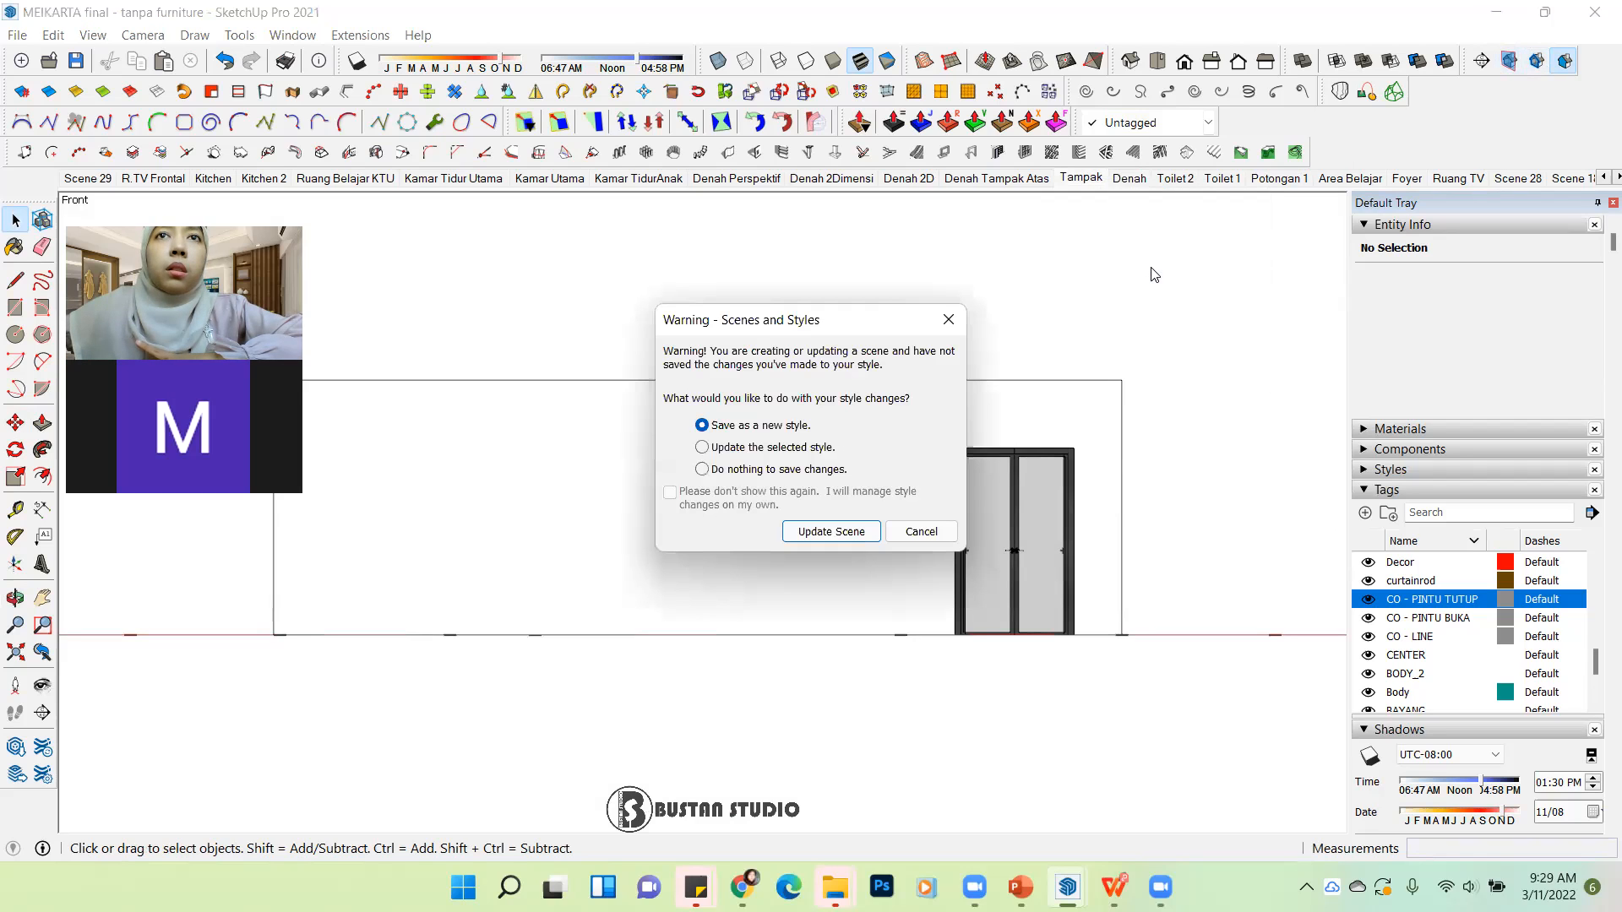
pyautogui.click(860, 532)
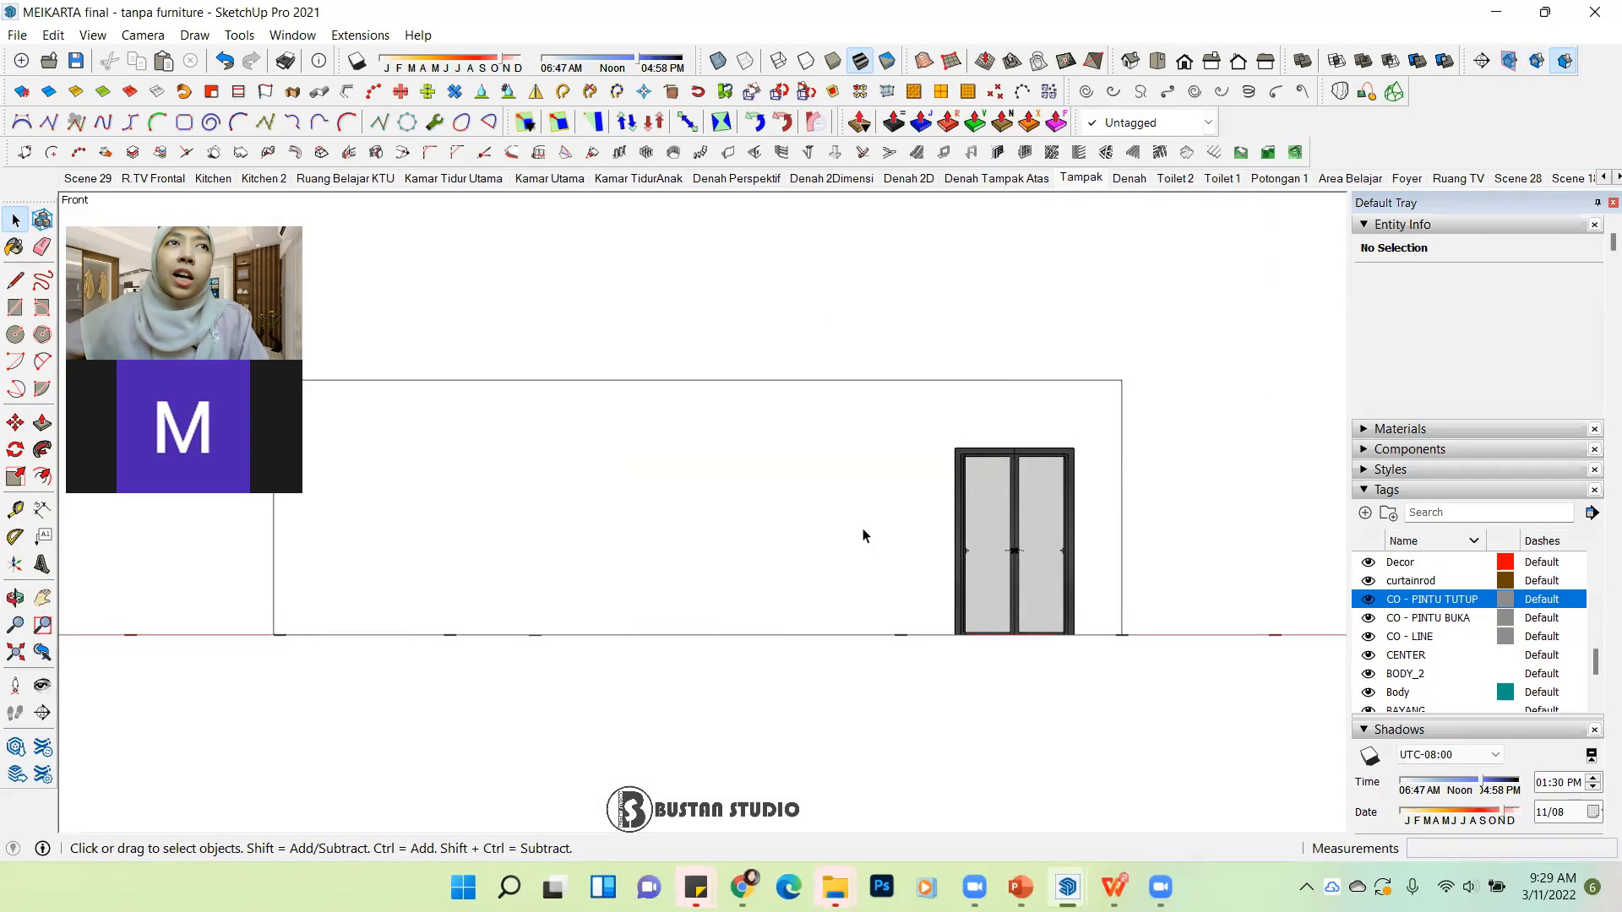
# Step: Compare the Denah and Tampak scenes, and inspect the double door and walls in 3D before returning to Tampak
pyautogui.click(1131, 179)
pyautogui.click(1079, 178)
pyautogui.click(1130, 178)
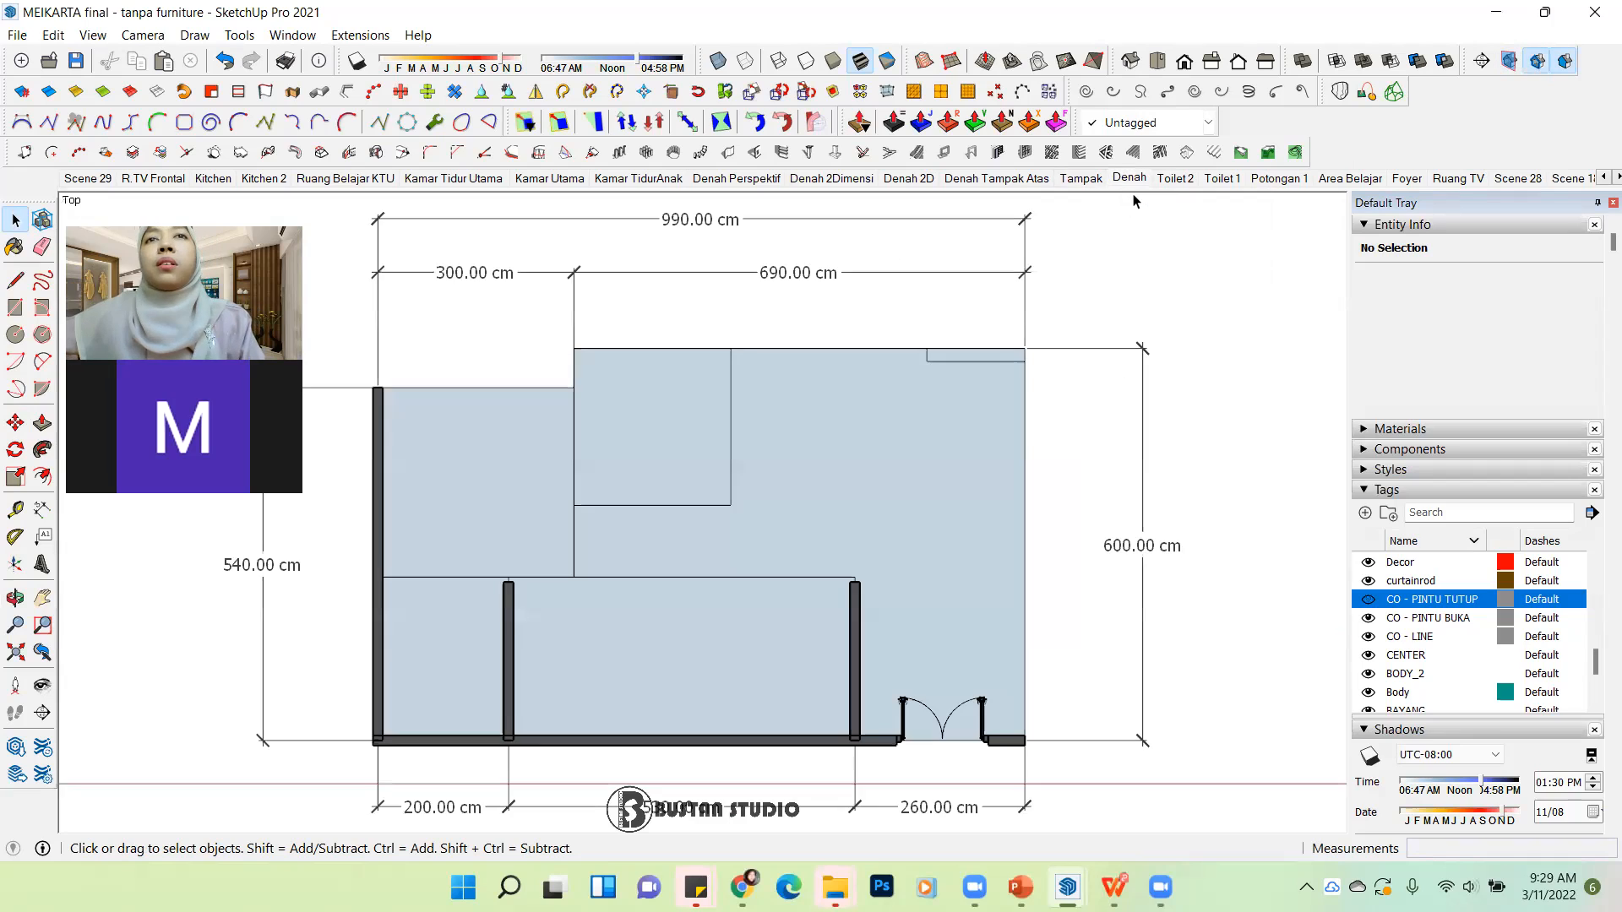
pyautogui.click(1079, 179)
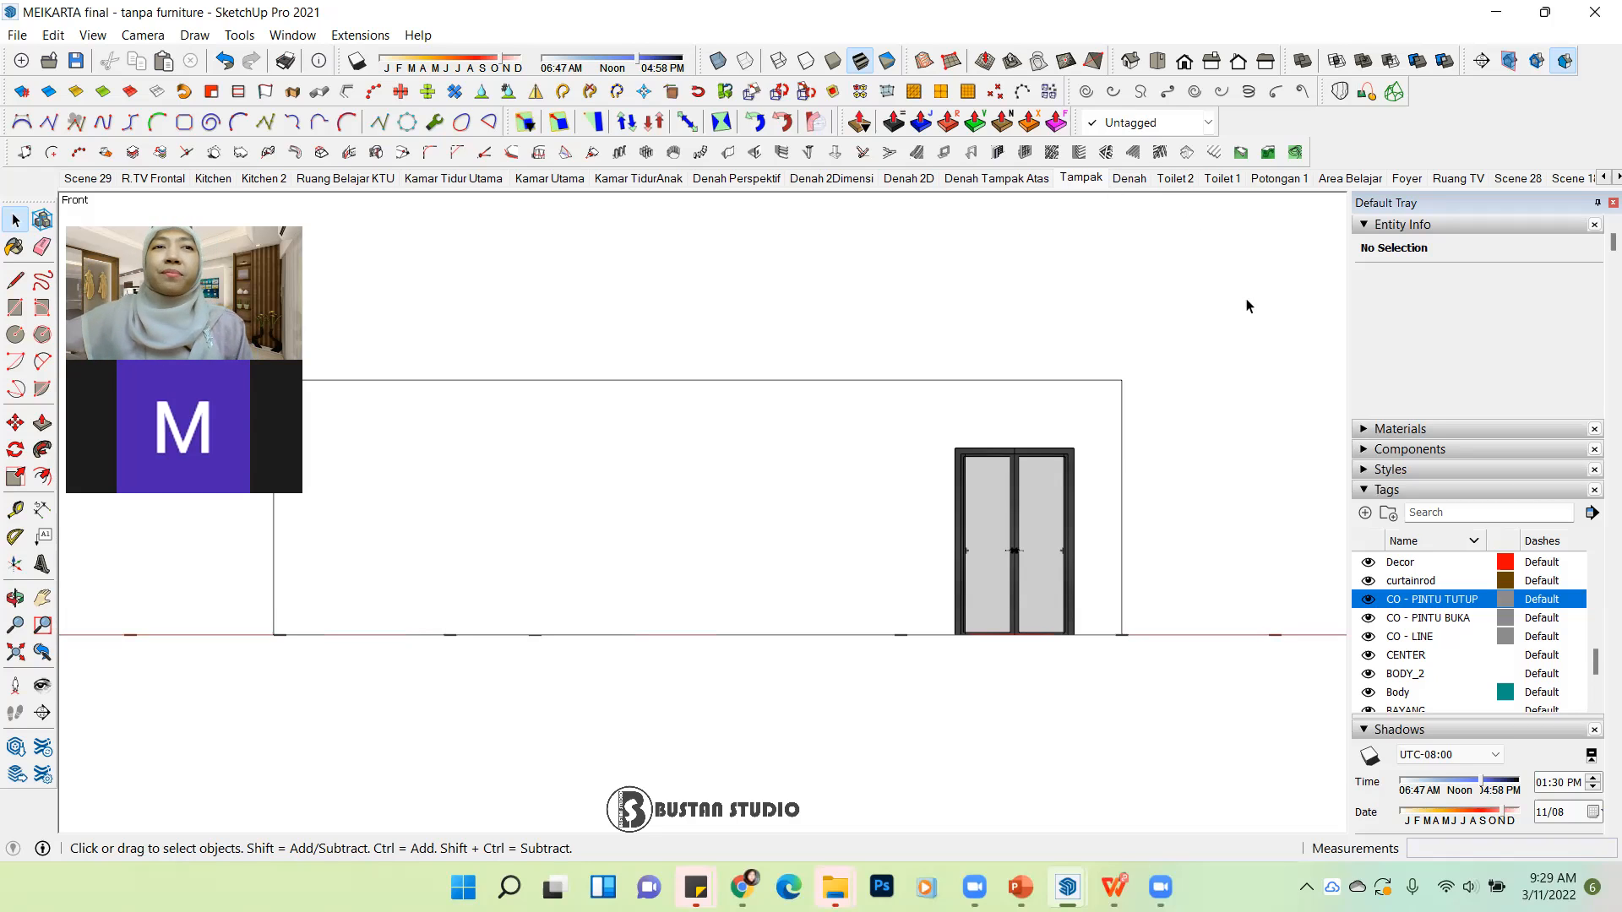
pyautogui.moveTo(1053, 569); pyautogui.dragTo(880, 764, button='middle')
pyautogui.scroll(3, 880, 764)
pyautogui.moveTo(914, 686); pyautogui.dragTo(944, 357, button='middle')
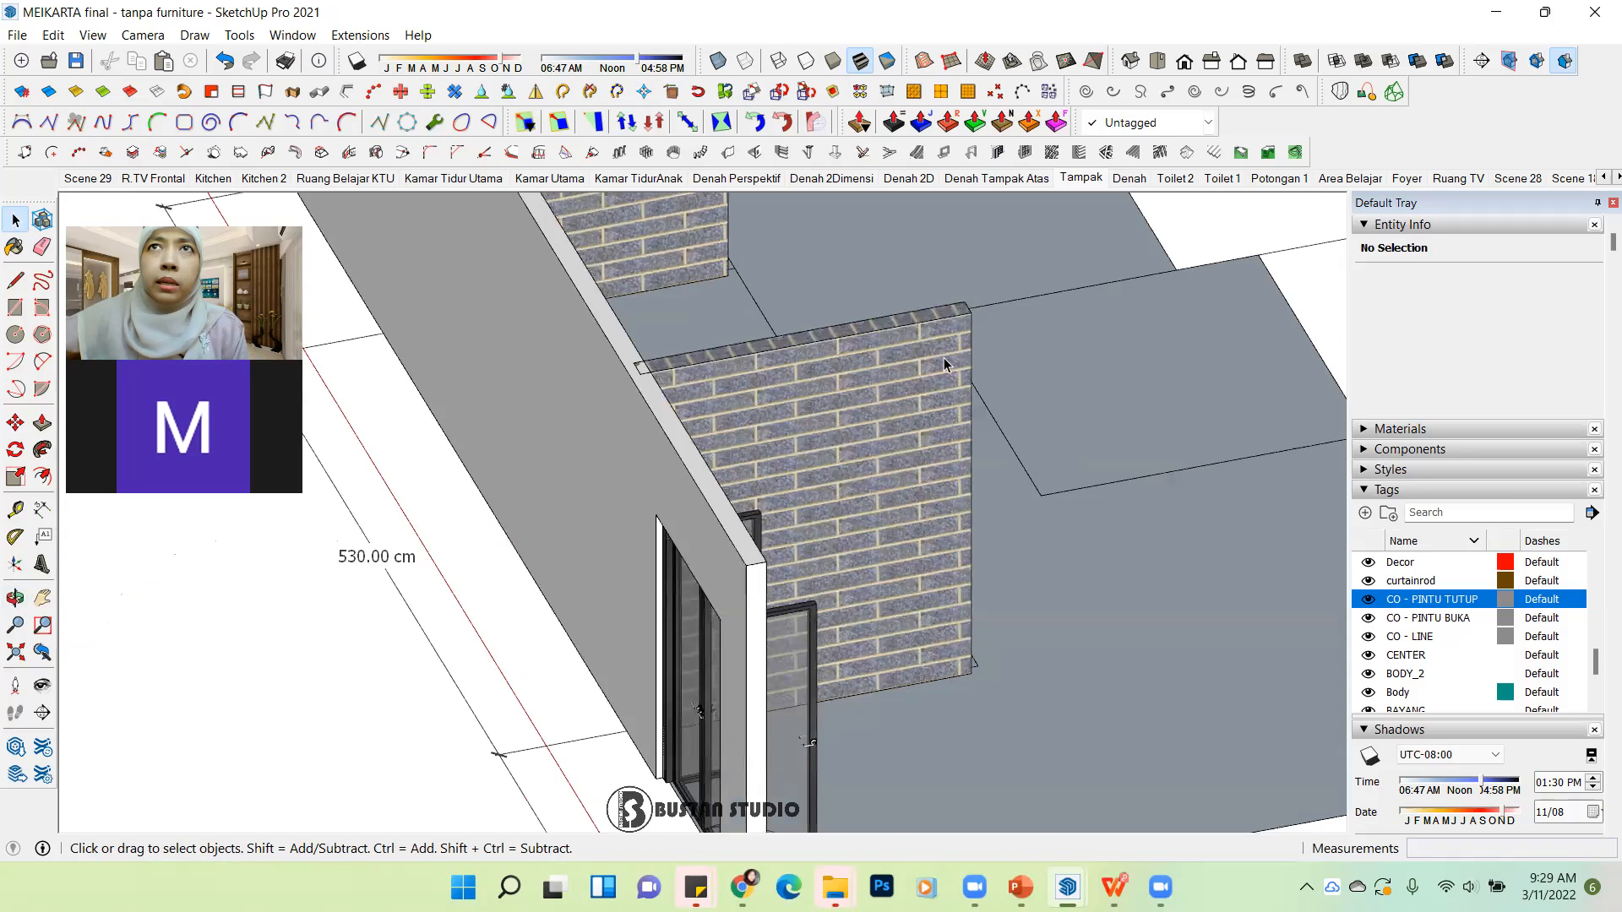
pyautogui.click(1151, 180)
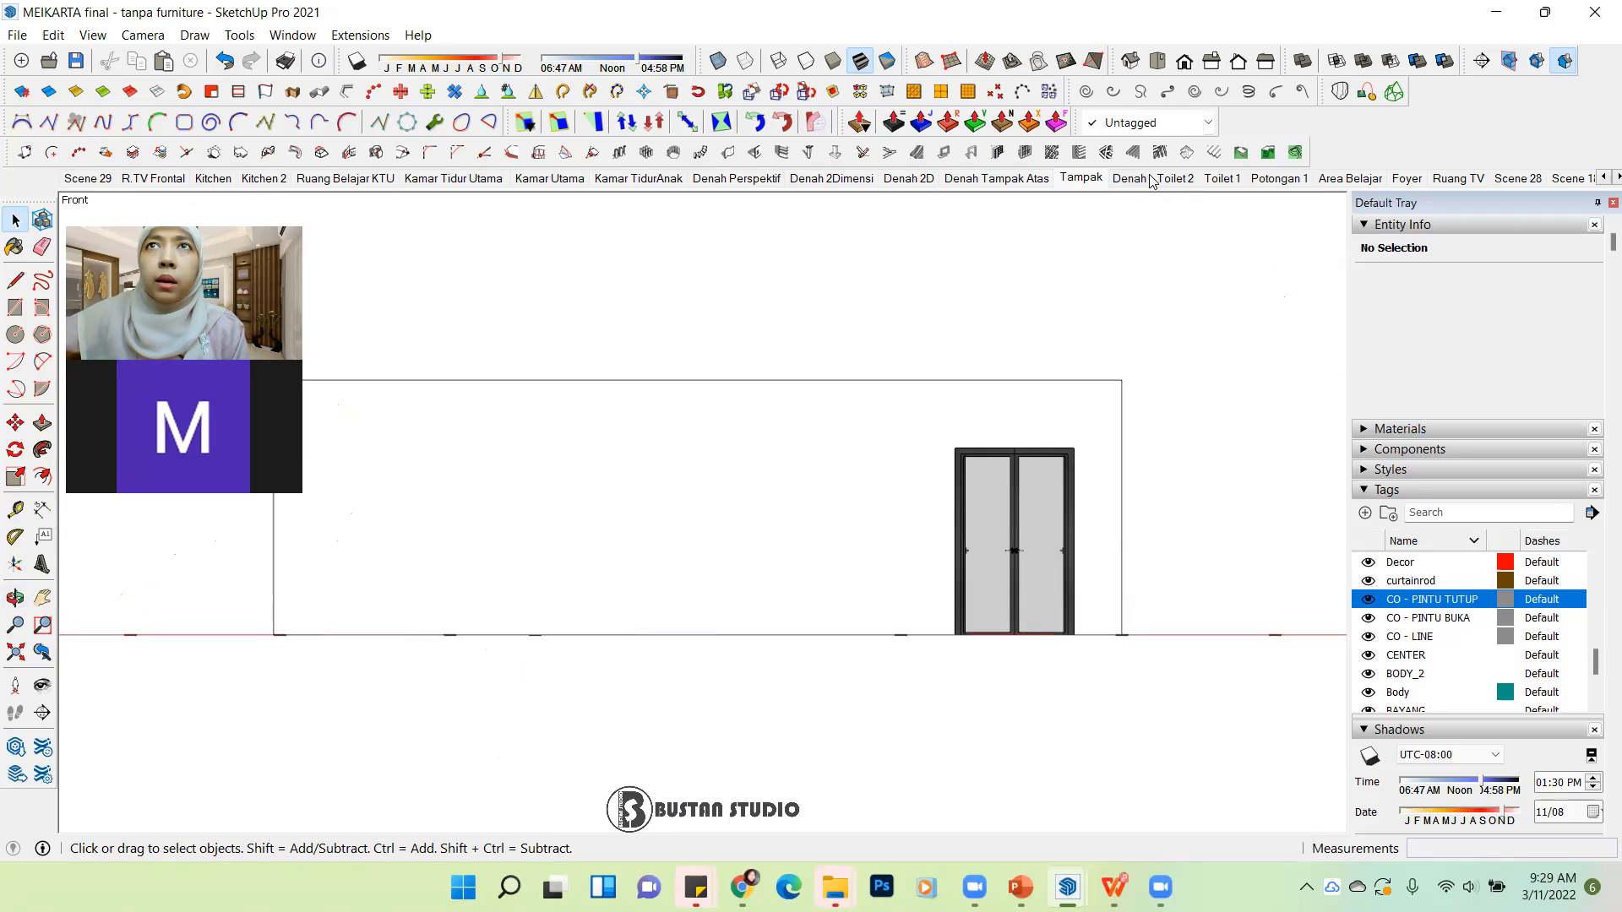
pyautogui.click(1149, 180)
pyautogui.click(1100, 185)
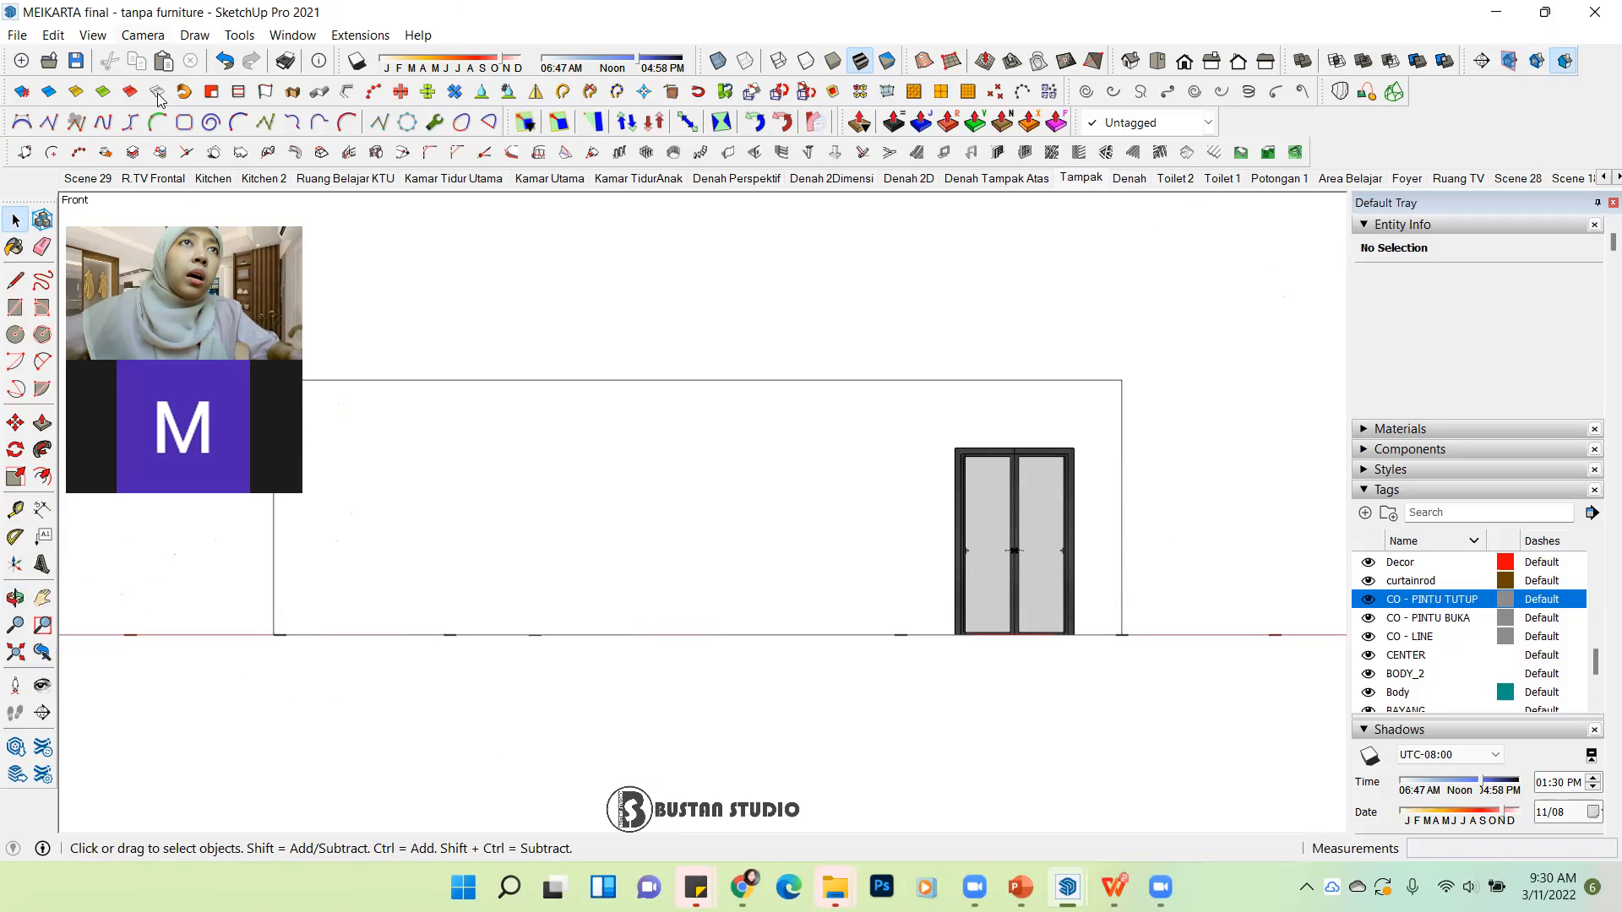
# Step: Switch to a perspective view and place a section plane on the end face of the front wall beside the double door
pyautogui.click(143, 35)
pyautogui.click(169, 155)
pyautogui.moveTo(802, 538); pyautogui.dragTo(696, 580, button='middle')
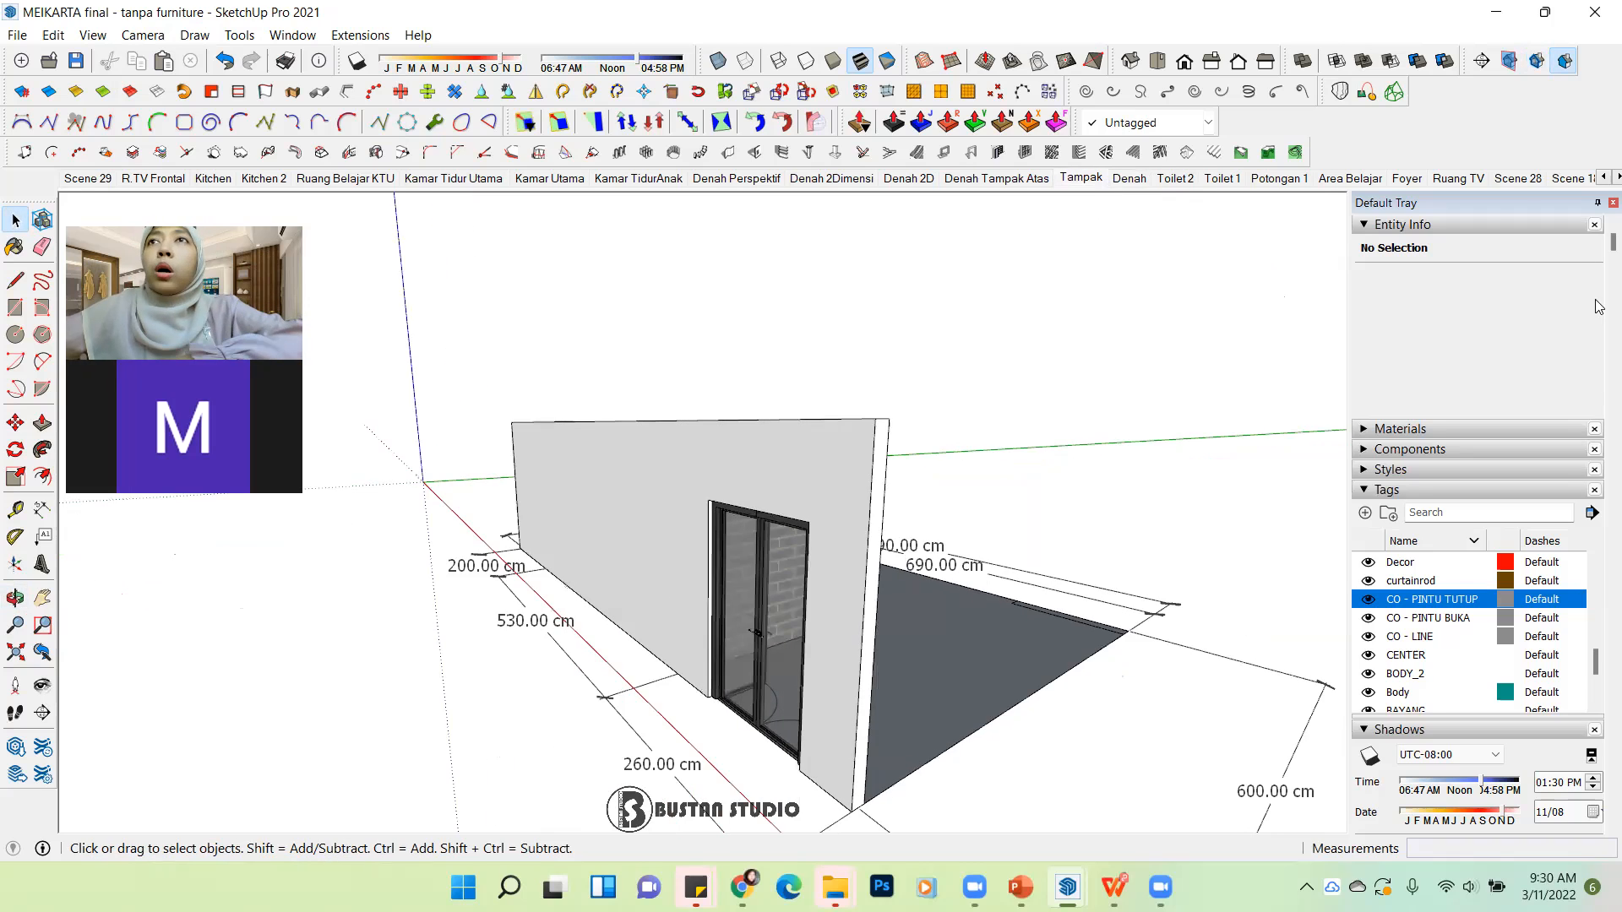
pyautogui.click(1481, 61)
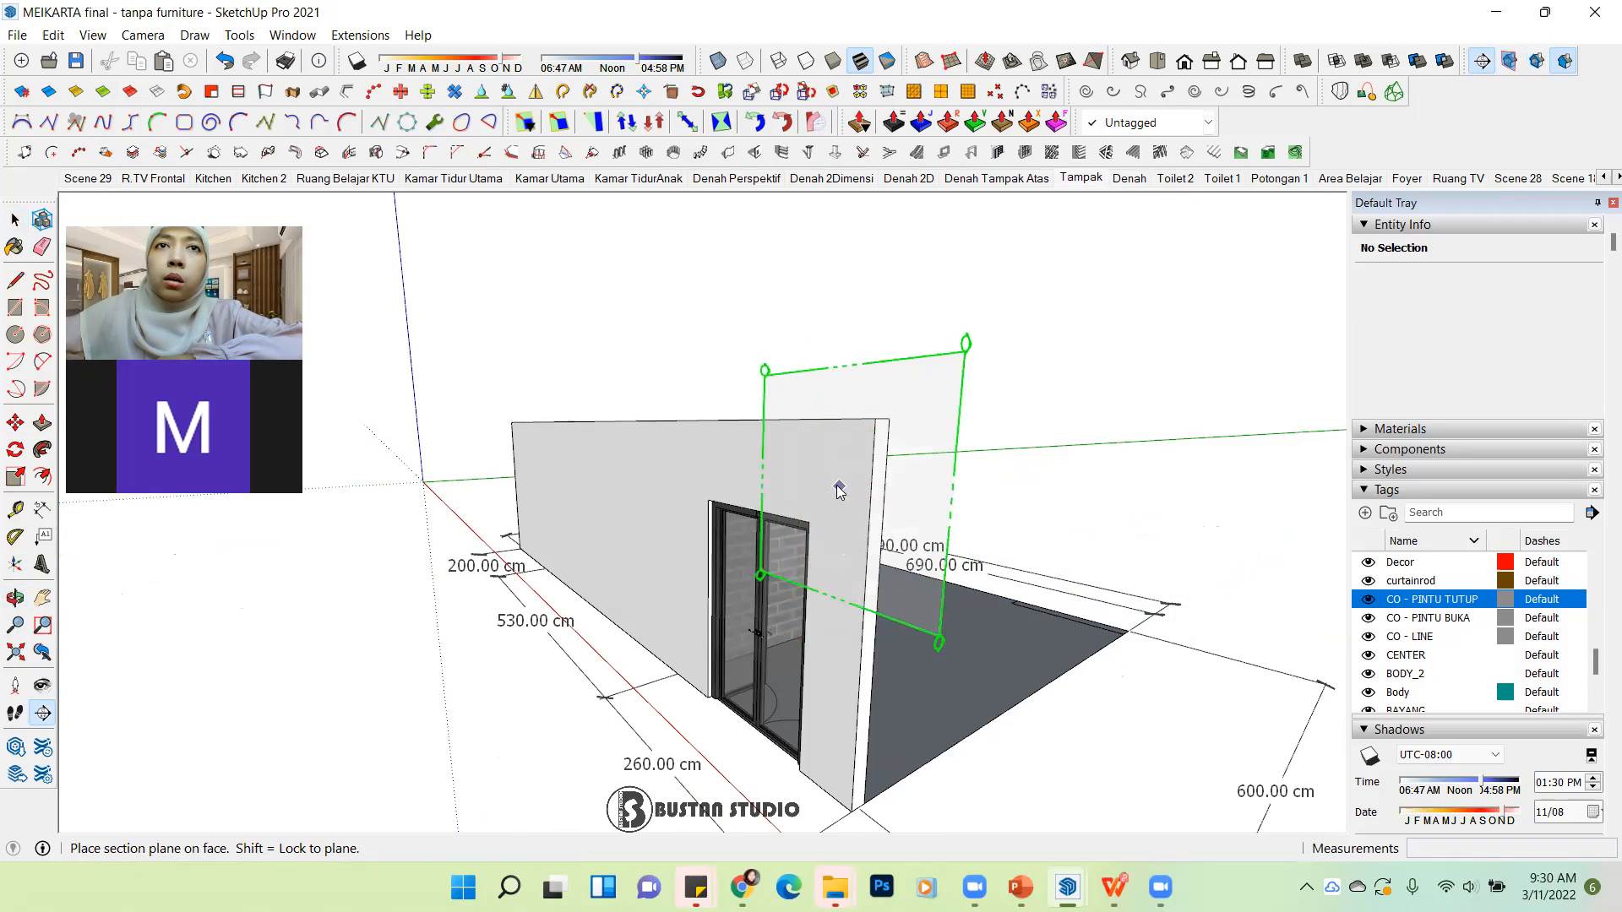
pyautogui.click(882, 489)
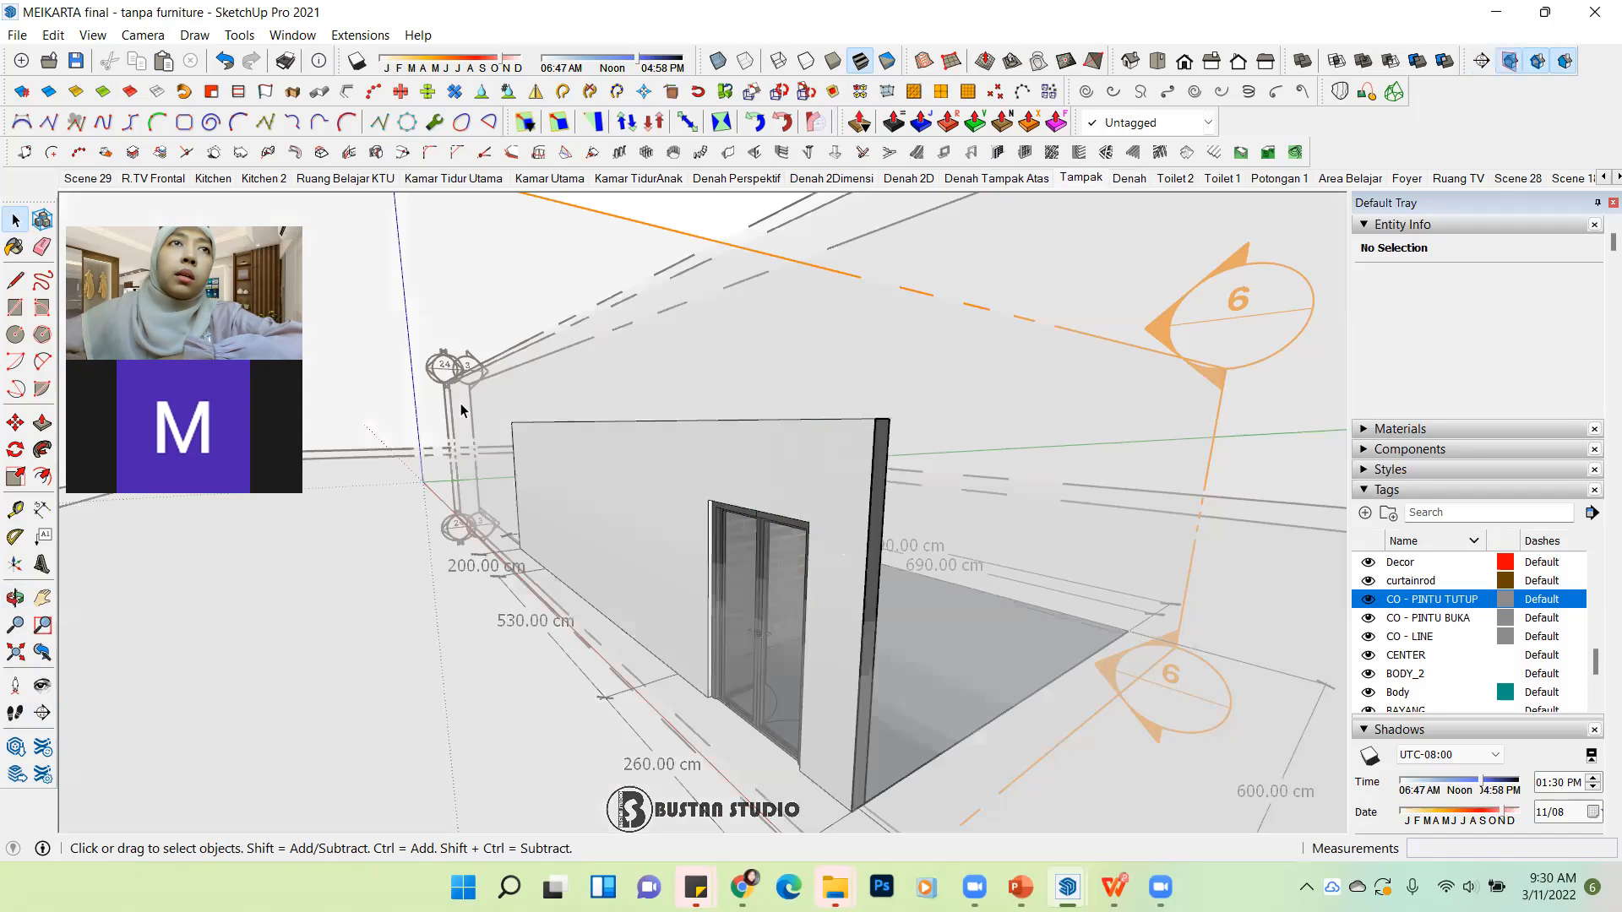
# Step: Move the new section plane about 97 cm inward along the front wall so it cuts through the double door
pyautogui.scroll(-3, 1001, 617)
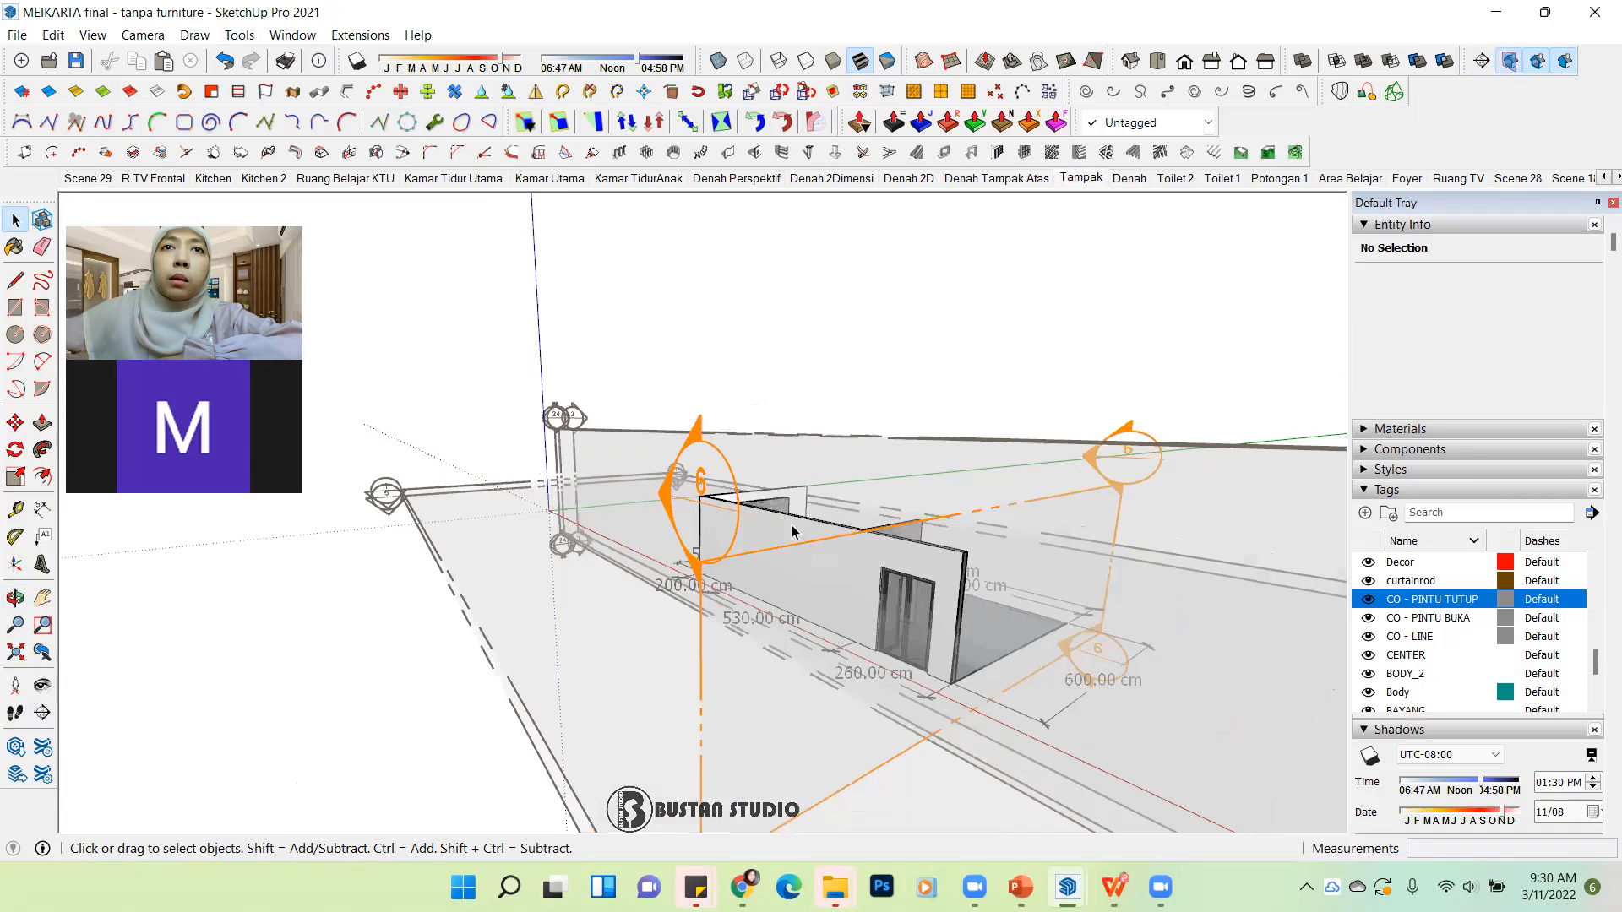
pyautogui.click(978, 676)
pyautogui.press('m')
pyautogui.scroll(3, 980, 677)
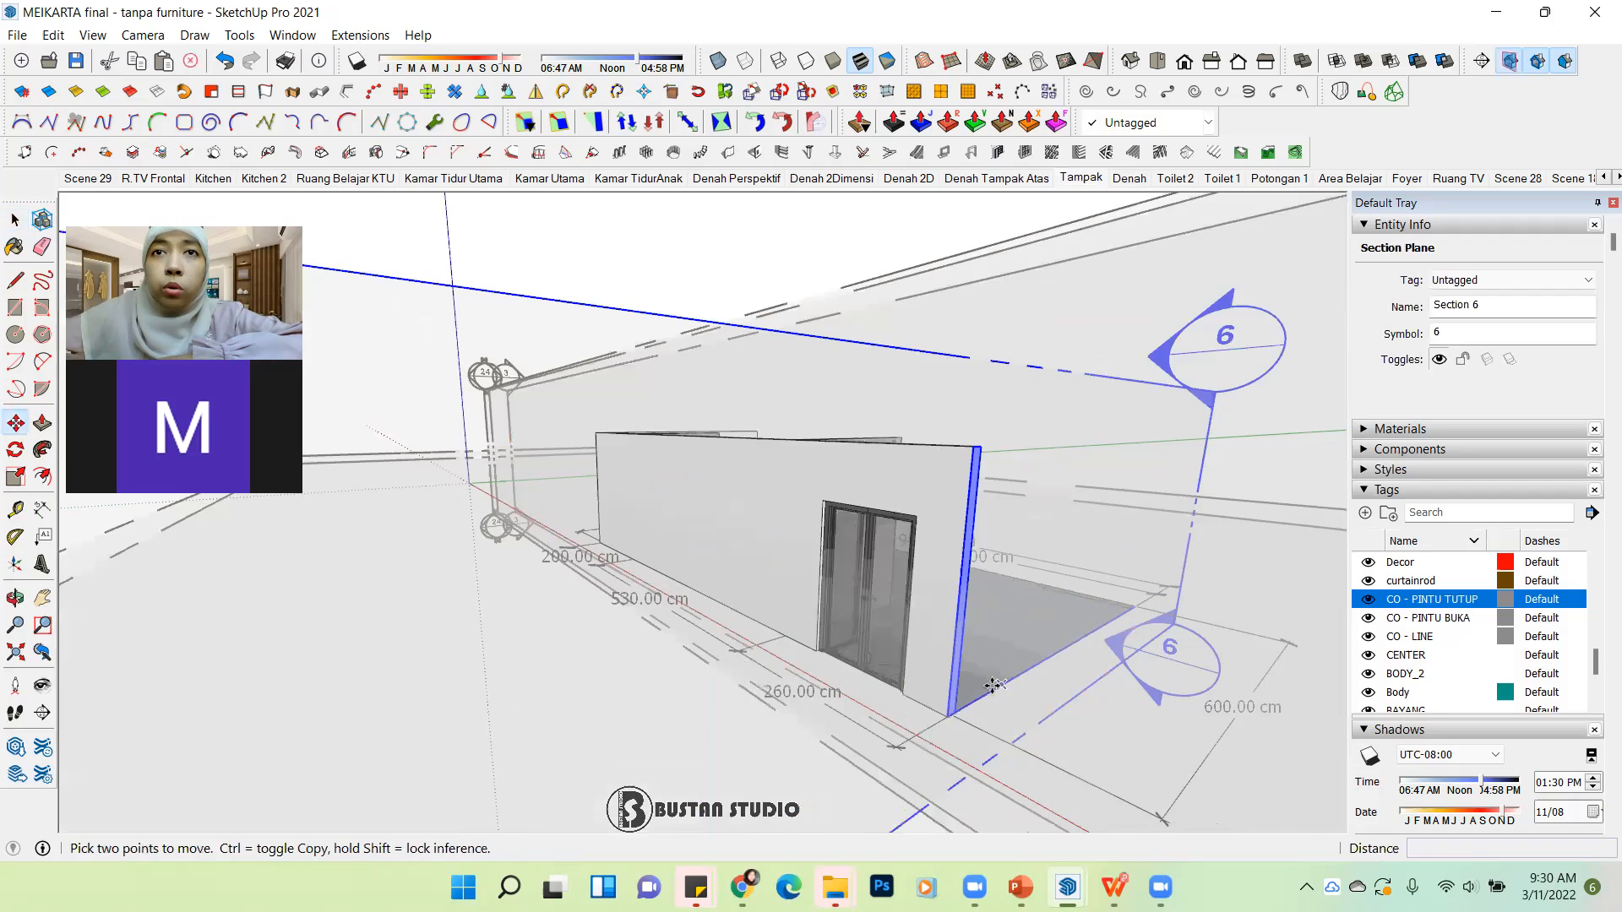
pyautogui.click(1001, 683)
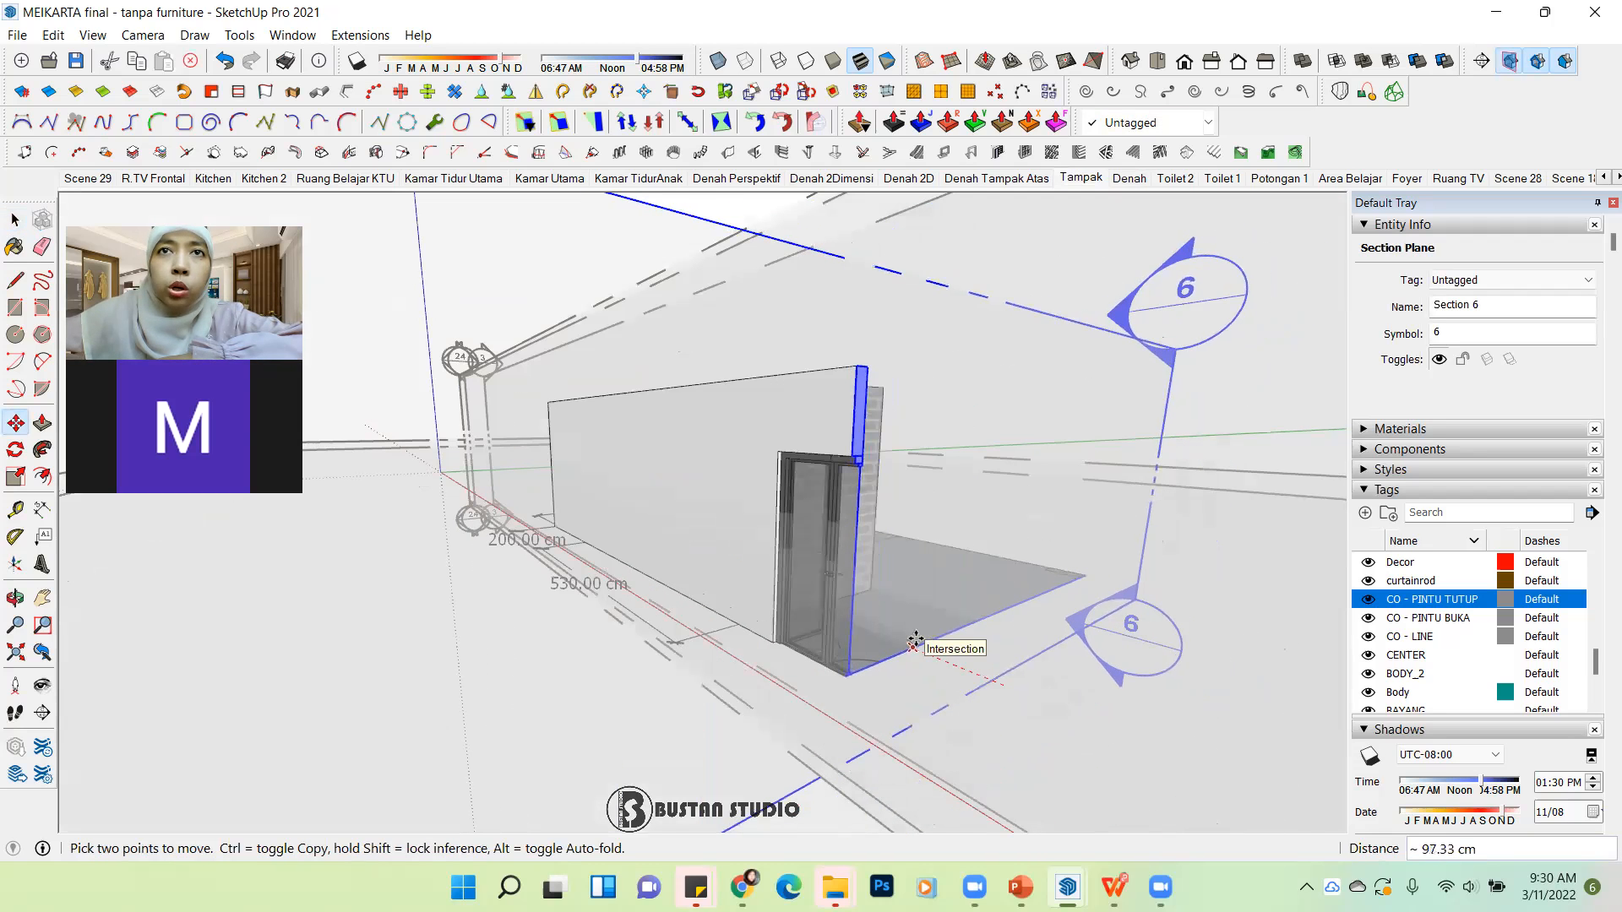
pyautogui.click(910, 644)
pyautogui.click(14, 218)
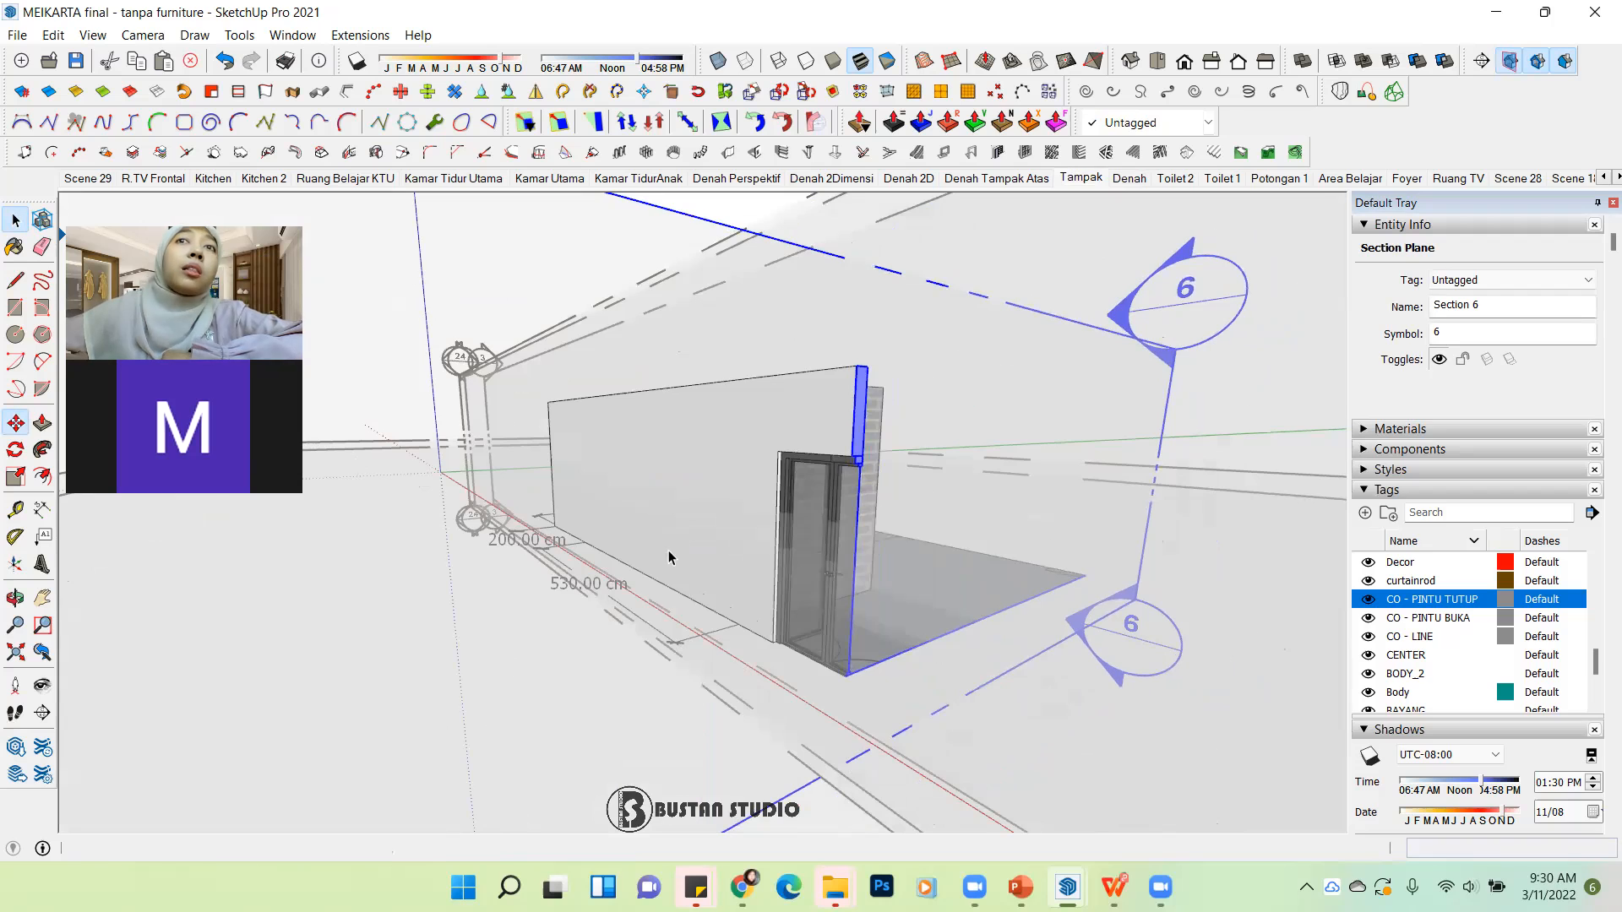
# Step: Align the view to the section plane through the door and hide the section plane symbols
pyautogui.scroll(-4, 443, 475)
pyautogui.scroll(3, 443, 475)
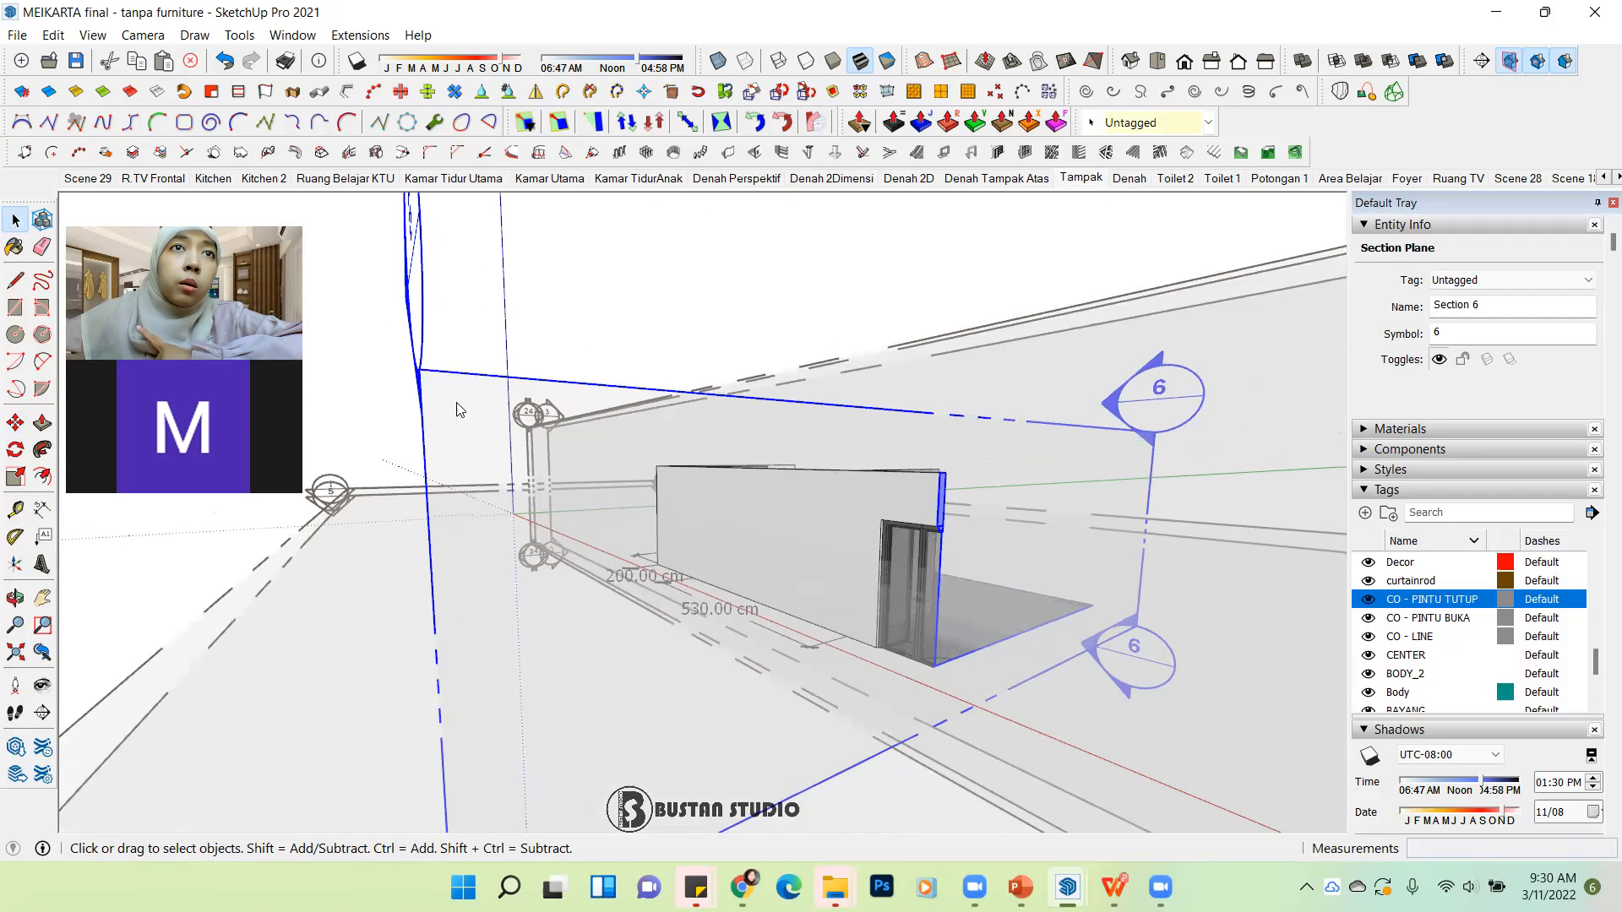
pyautogui.rightClick(456, 404)
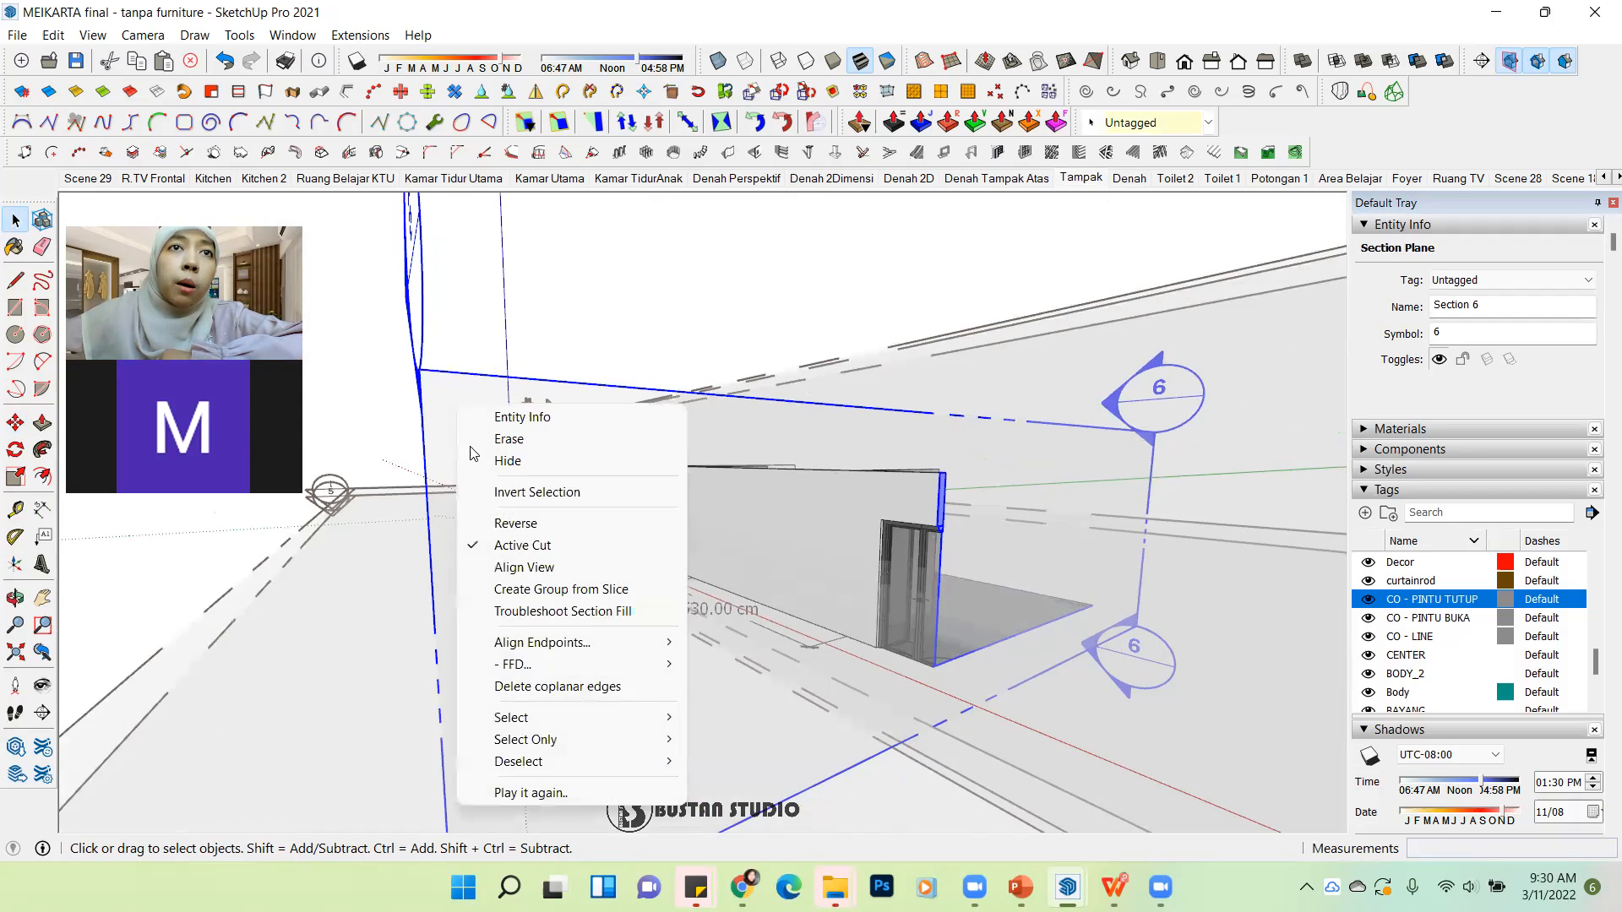
pyautogui.click(561, 569)
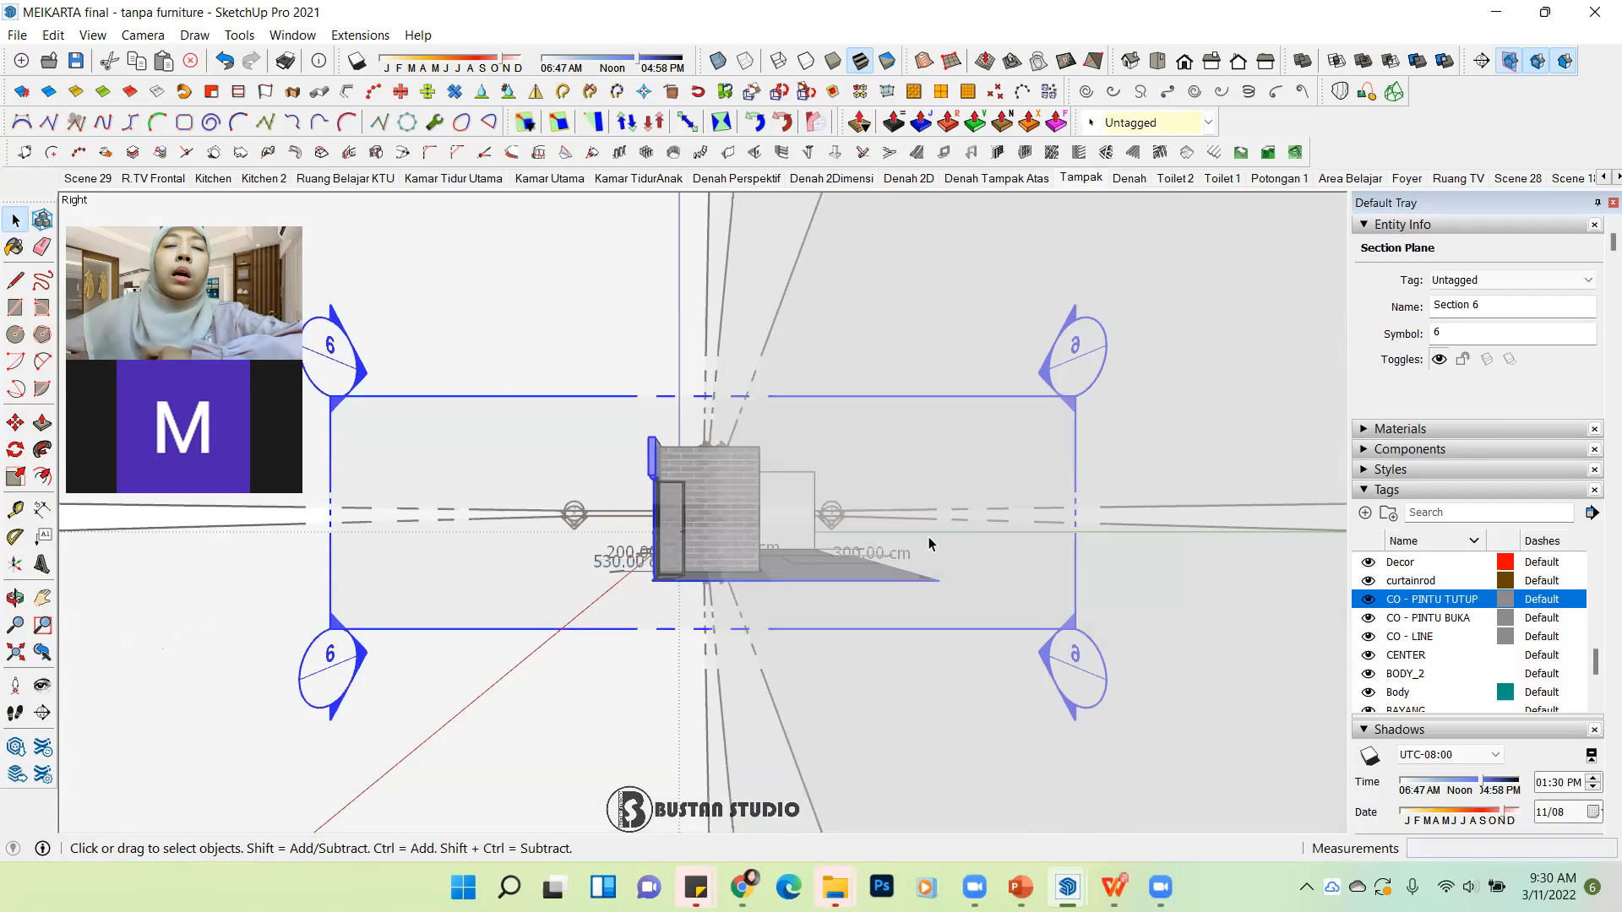
pyautogui.click(1510, 61)
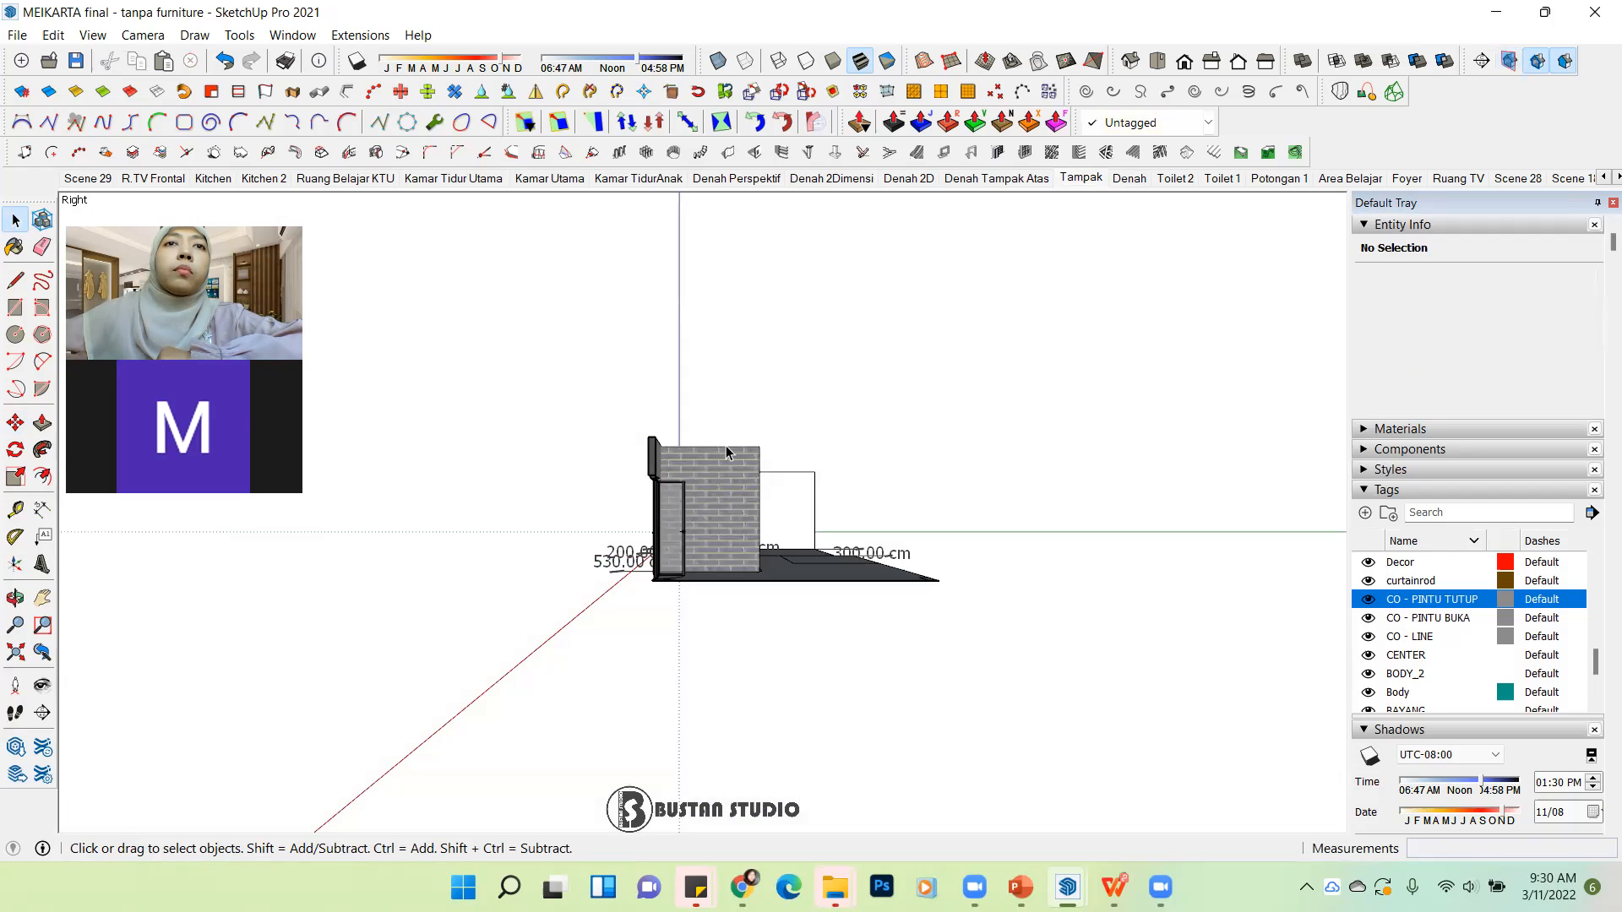
# Step: Switch the section view to parallel projection and frame the whole cut model in the drawing area
pyautogui.scroll(2, 698, 458)
pyautogui.scroll(3, 525, 527)
pyautogui.scroll(-4, 499, 521)
pyautogui.scroll(4, 532, 498)
pyautogui.scroll(-5, 538, 483)
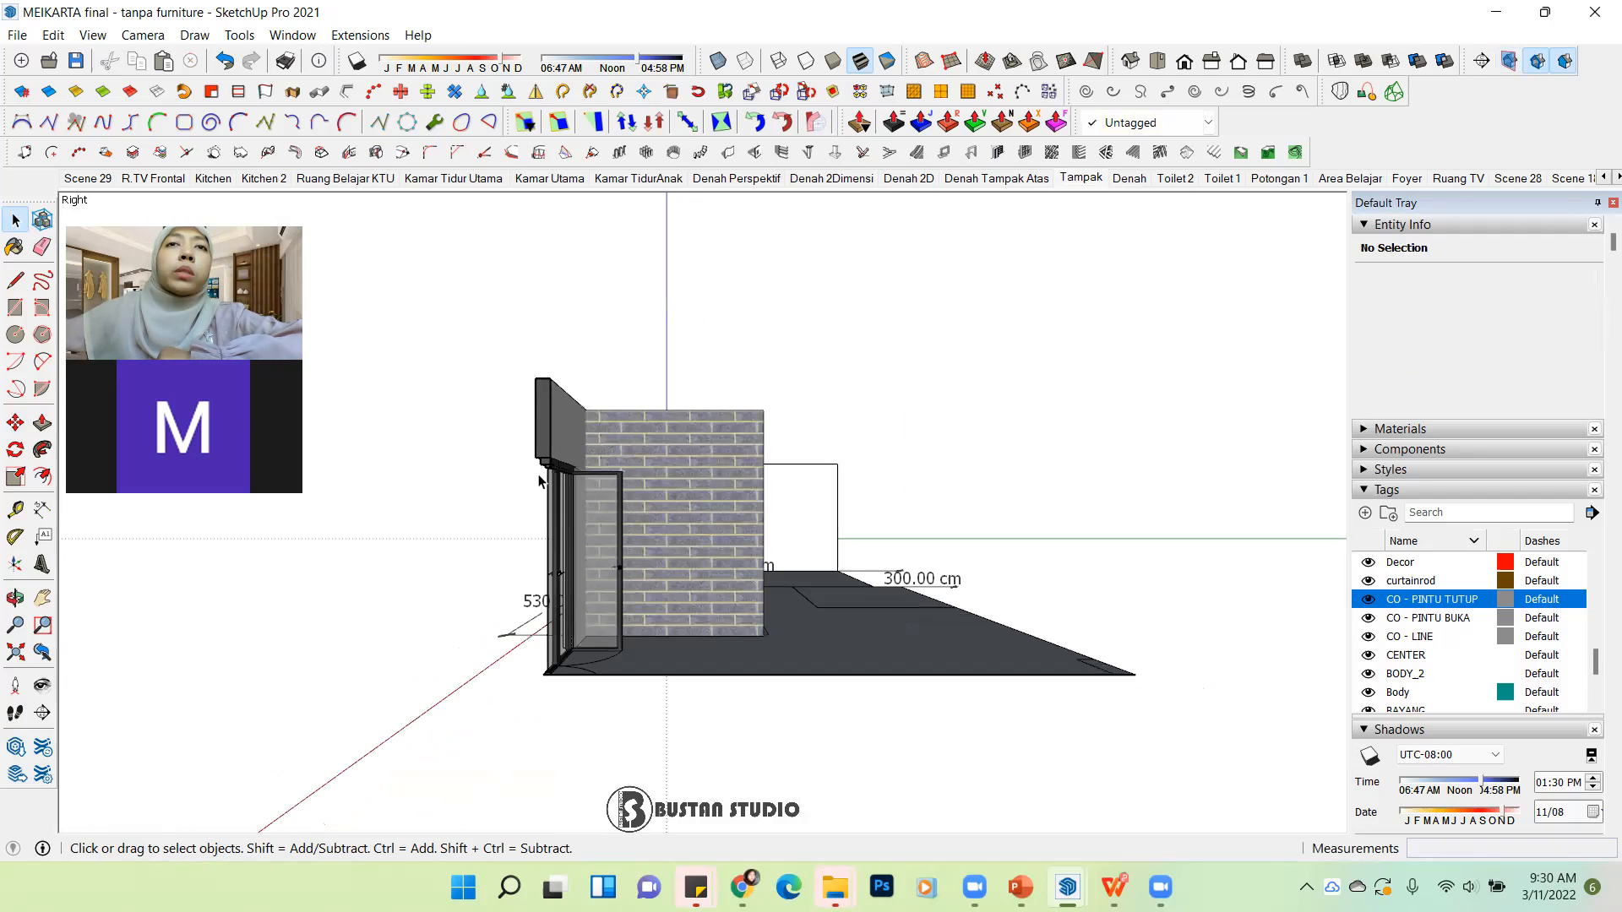
pyautogui.scroll(3, 539, 482)
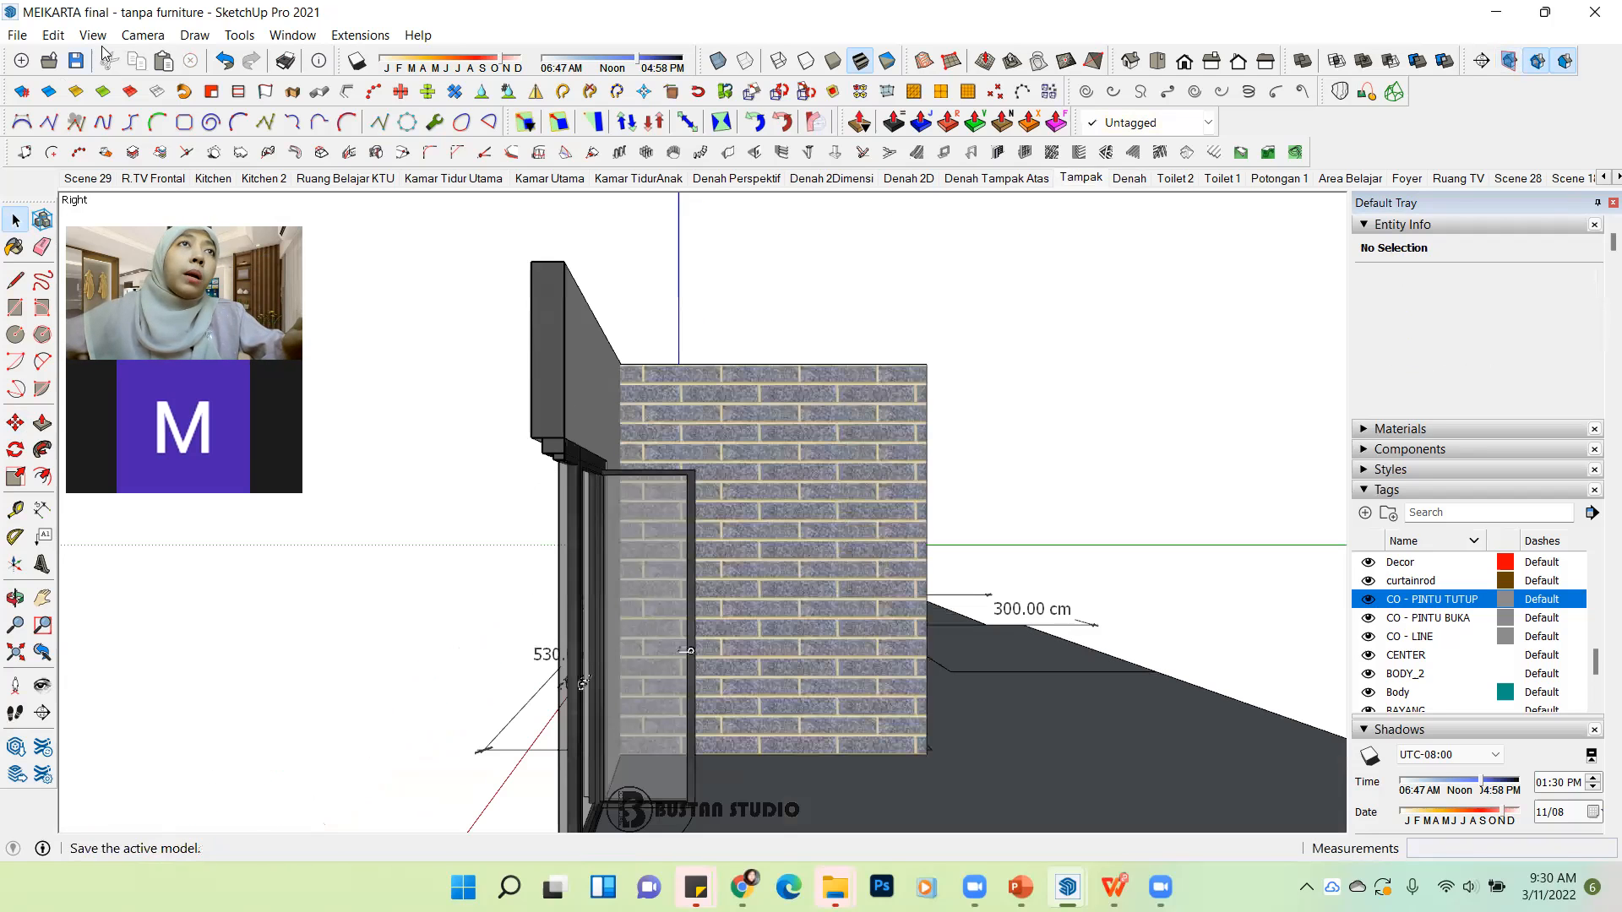
pyautogui.click(131, 36)
pyautogui.click(169, 130)
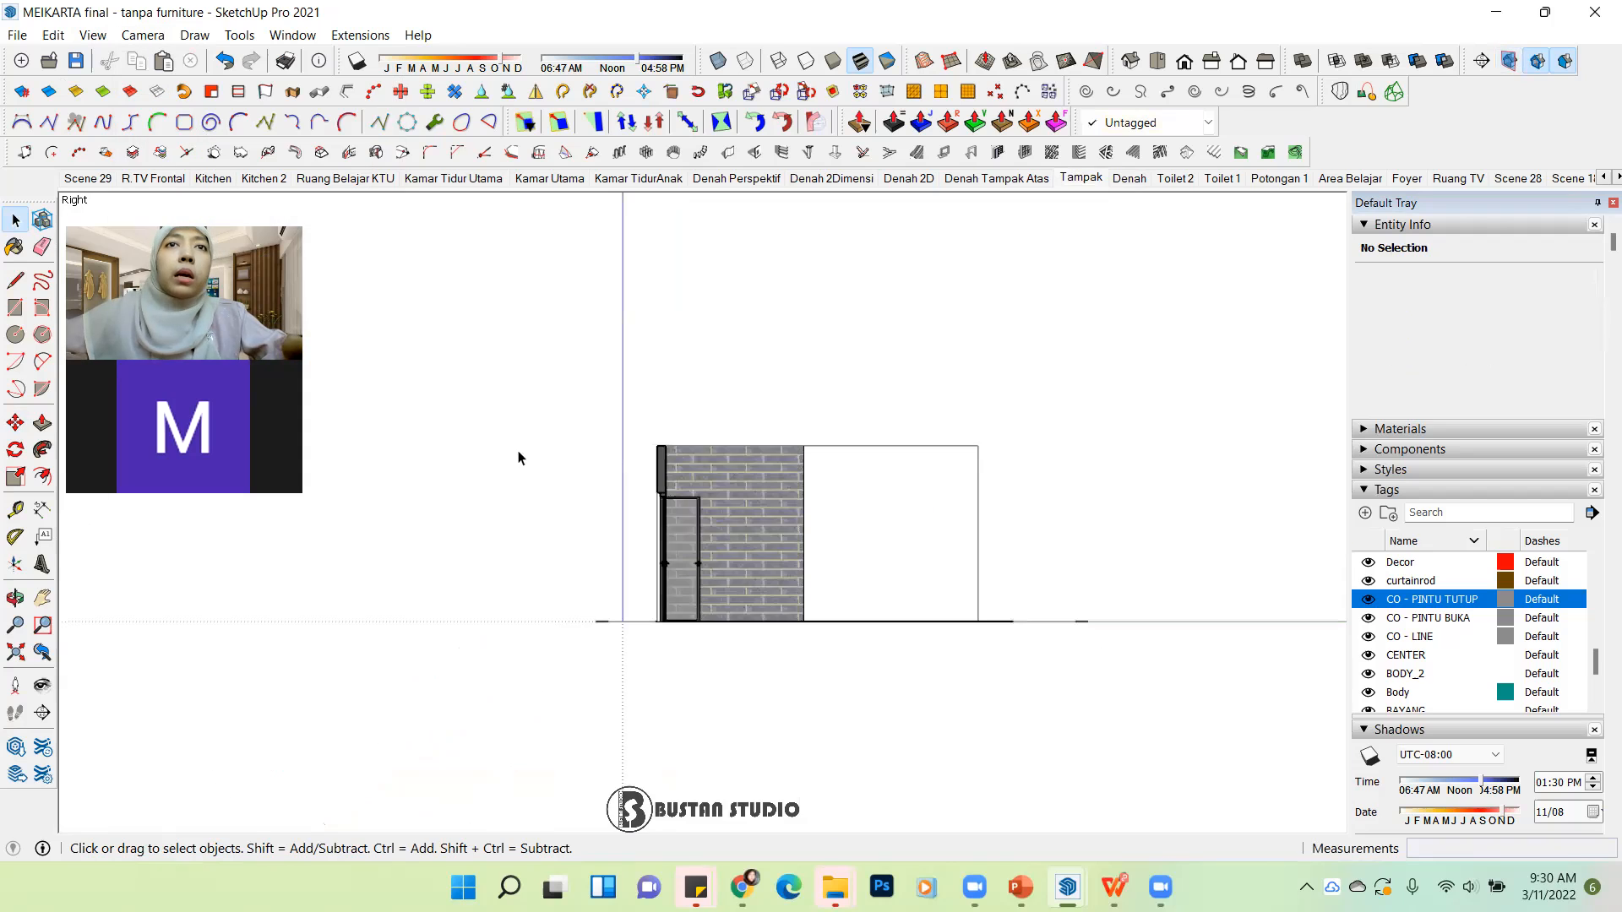
pyautogui.scroll(4, 661, 565)
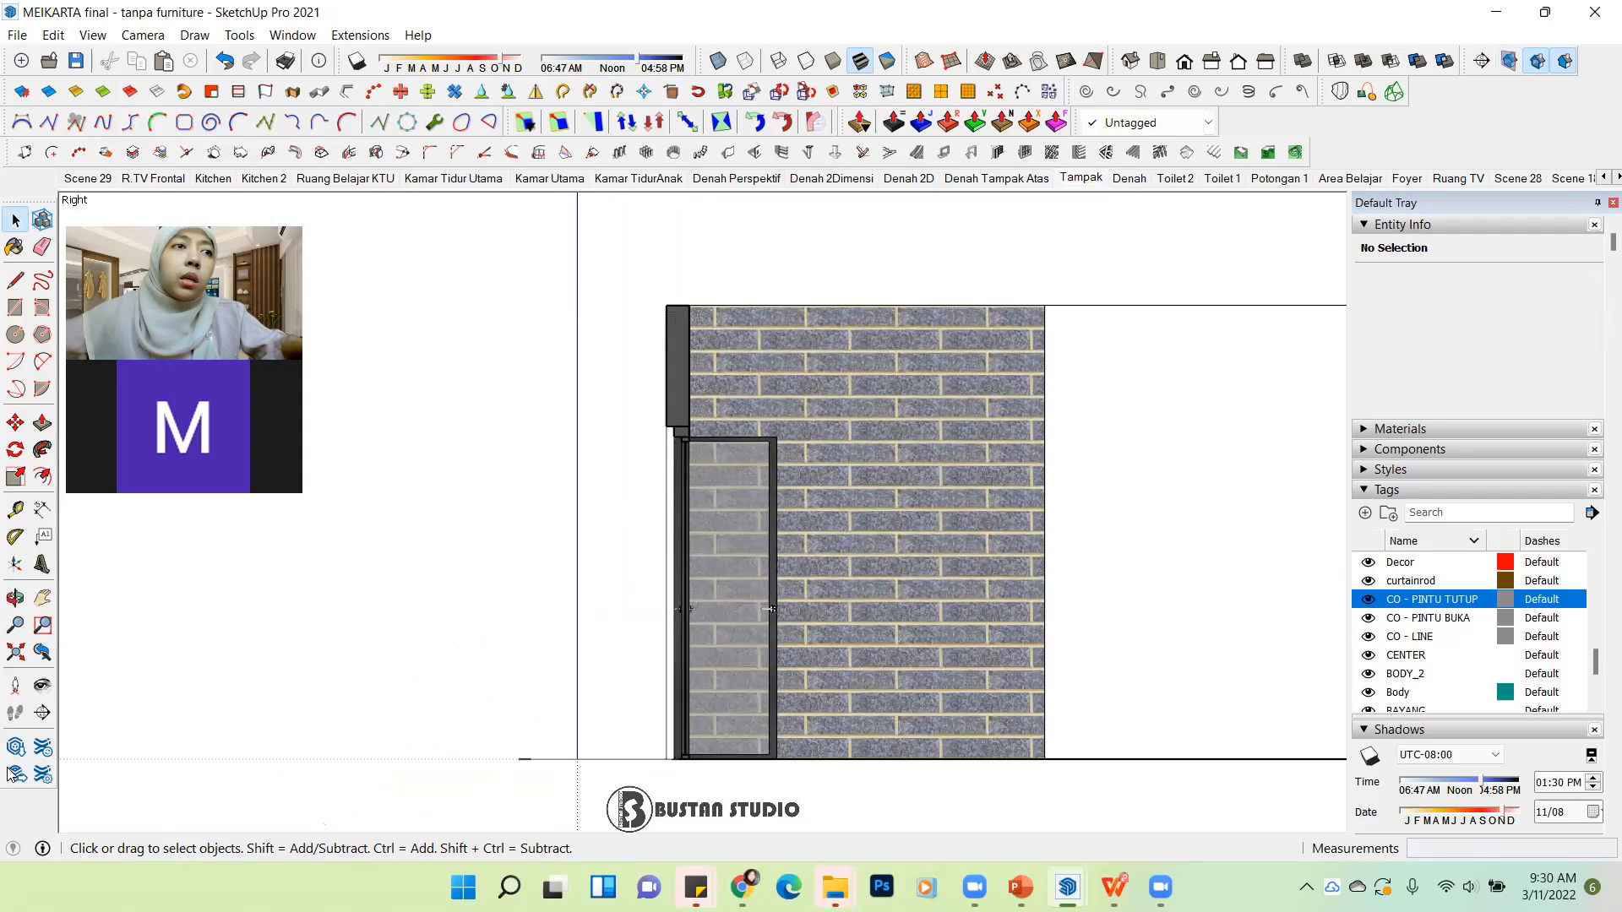
pyautogui.click(17, 653)
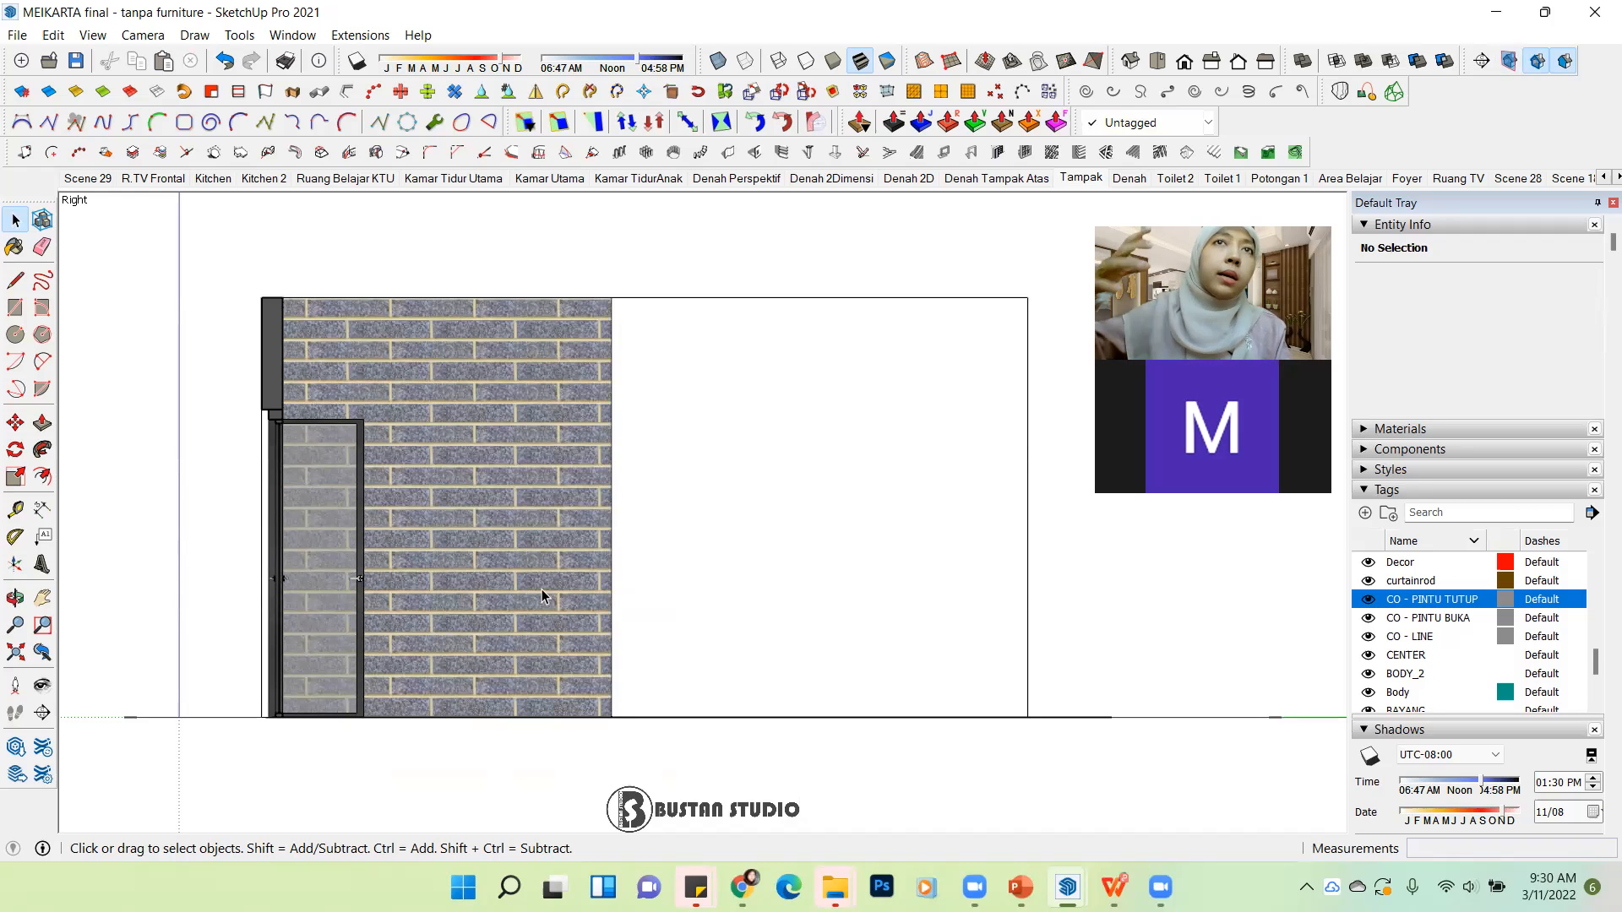
# Step: Add the section view as a new scene after Denah, saving the style changes as a new style, and name it Potongan
pyautogui.rightClick(1140, 176)
pyautogui.click(1183, 234)
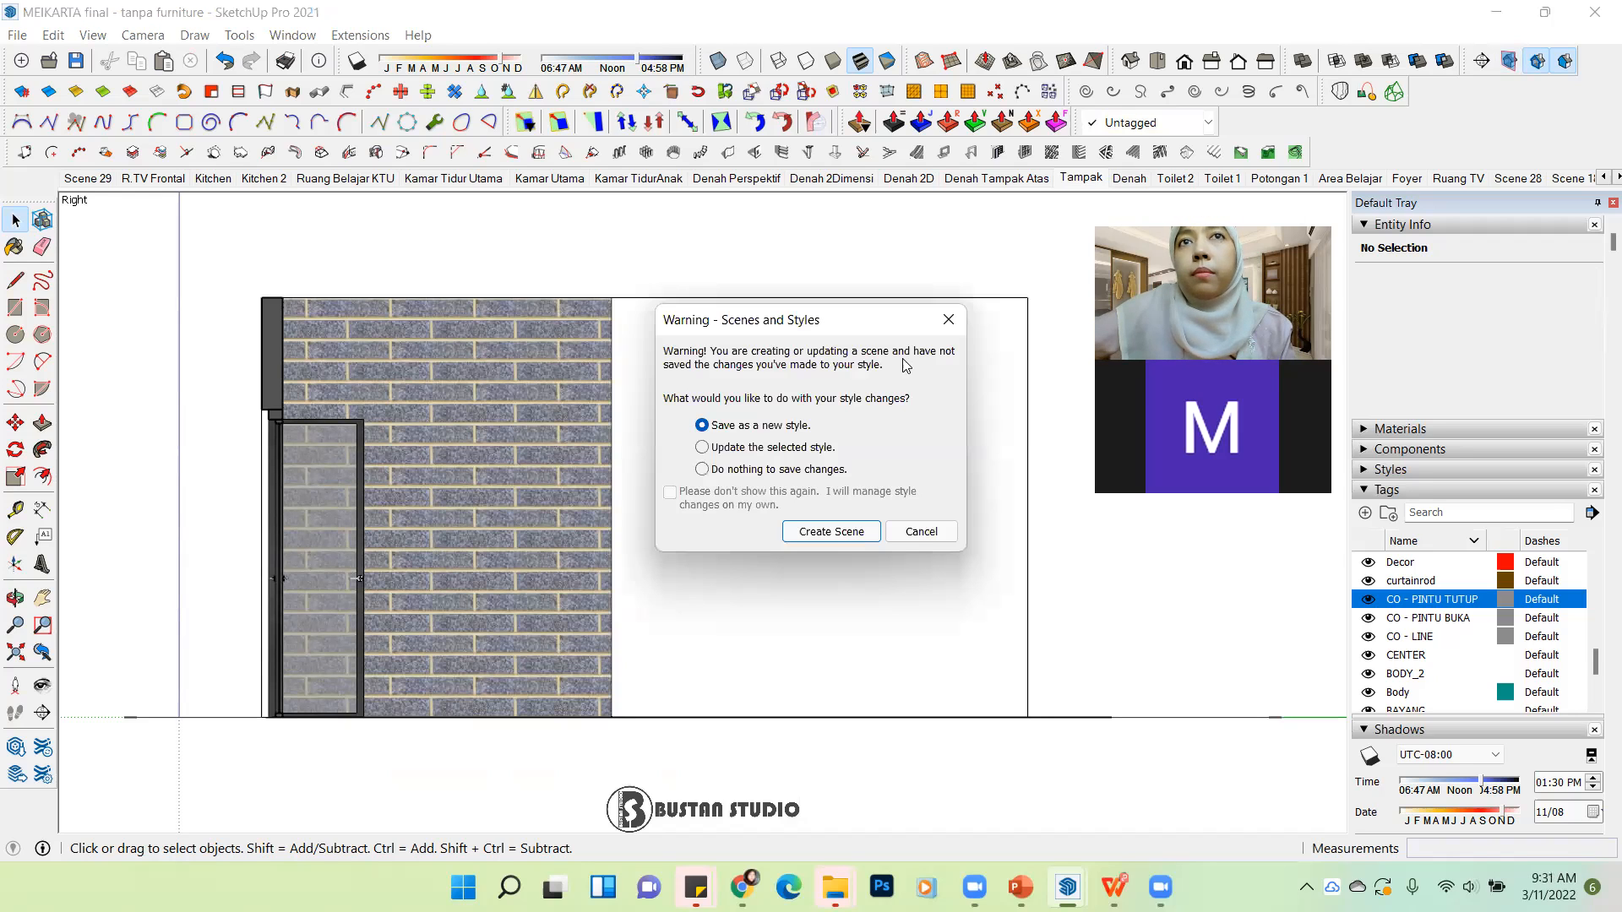
pyautogui.click(832, 532)
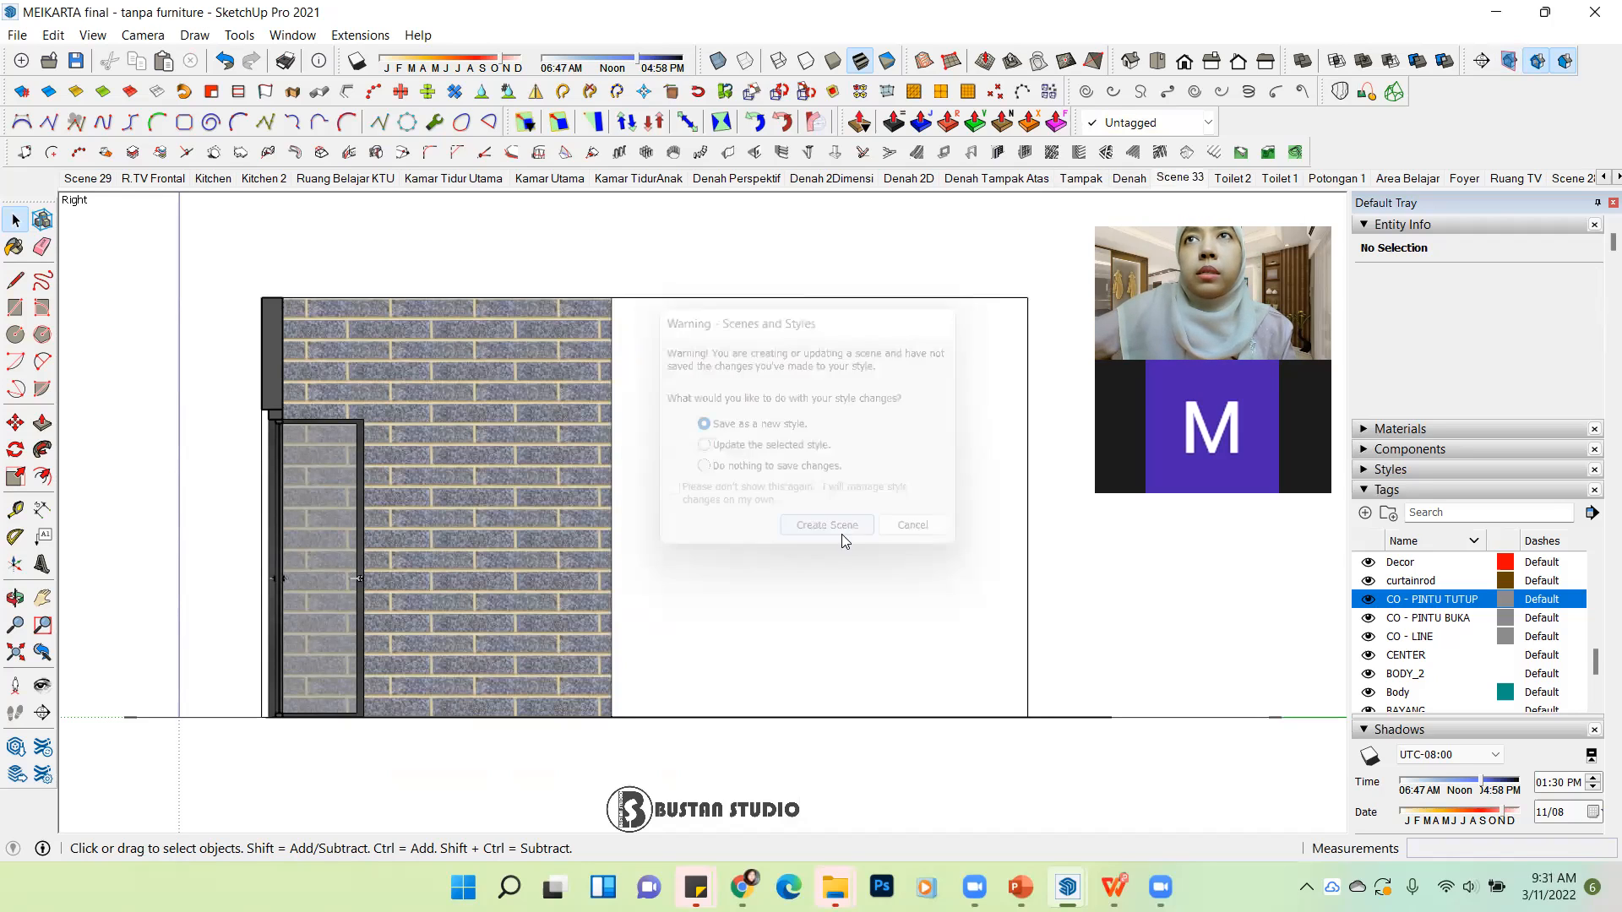
pyautogui.rightClick(1176, 181)
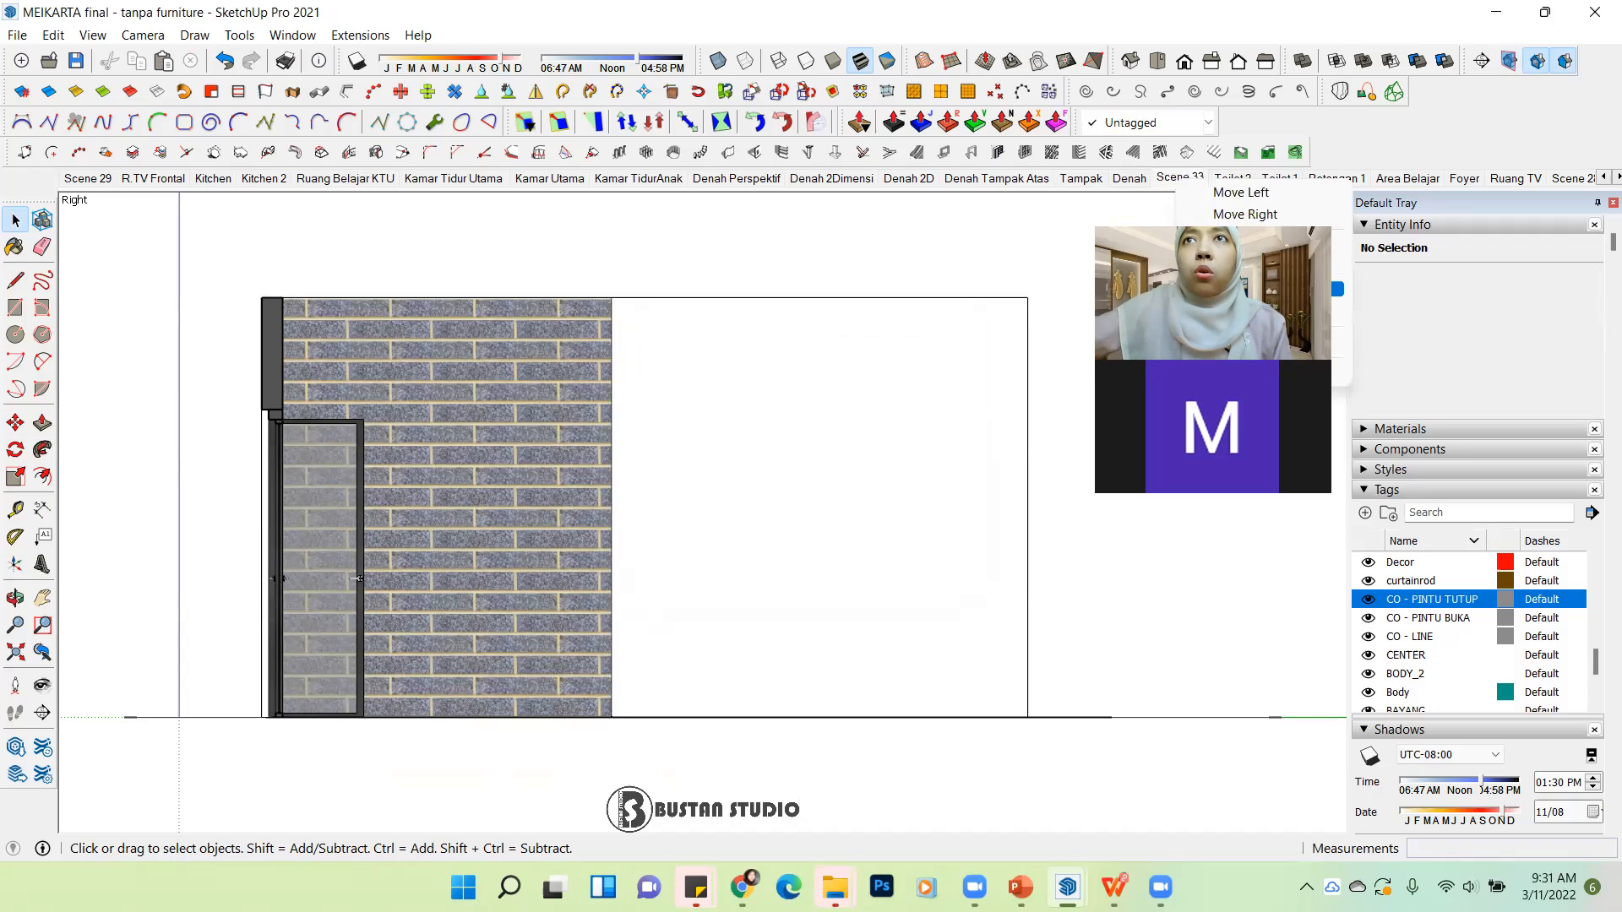
pyautogui.click(1242, 289)
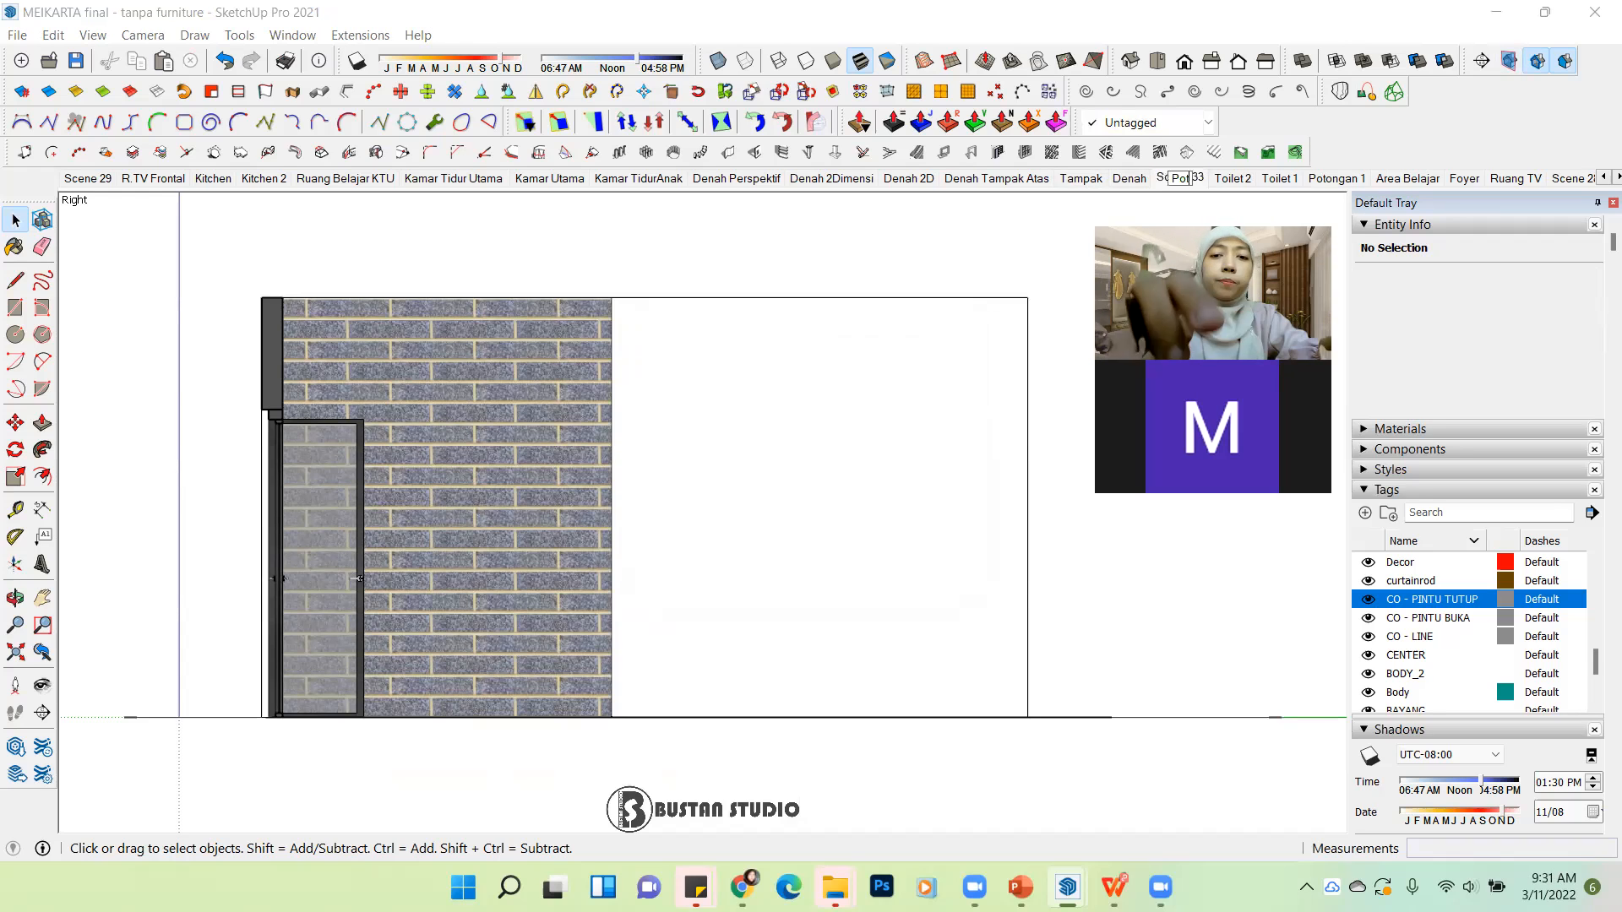
pyautogui.press('Return')
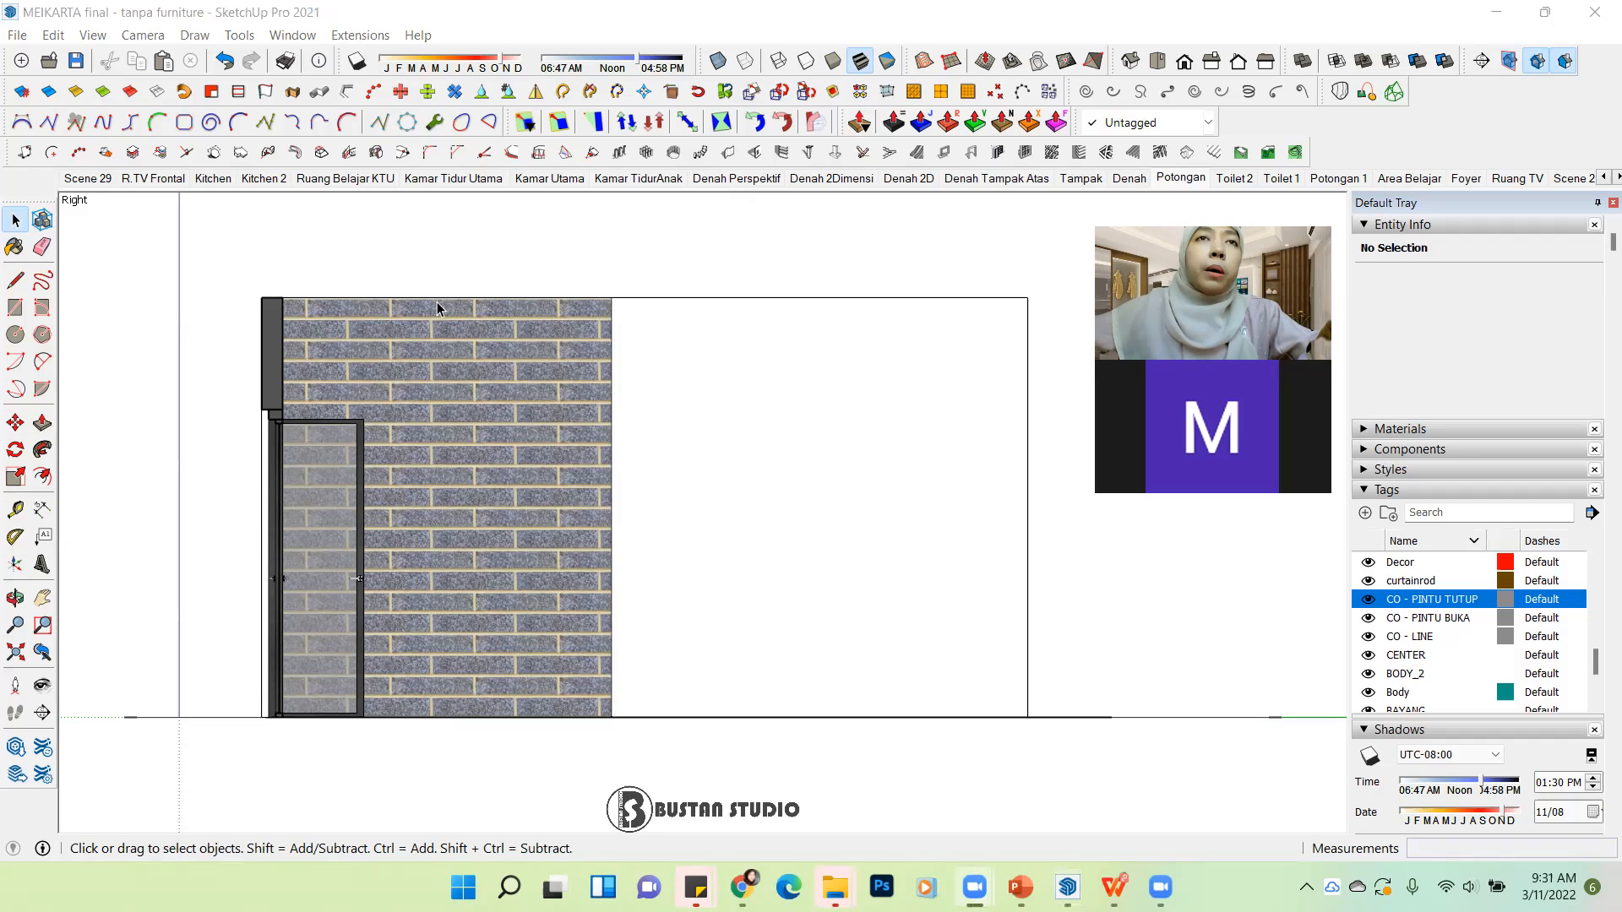
# Step: Examine the sectioned apartment model in 3D around the cut double door and the room behind it
pyautogui.click(15, 220)
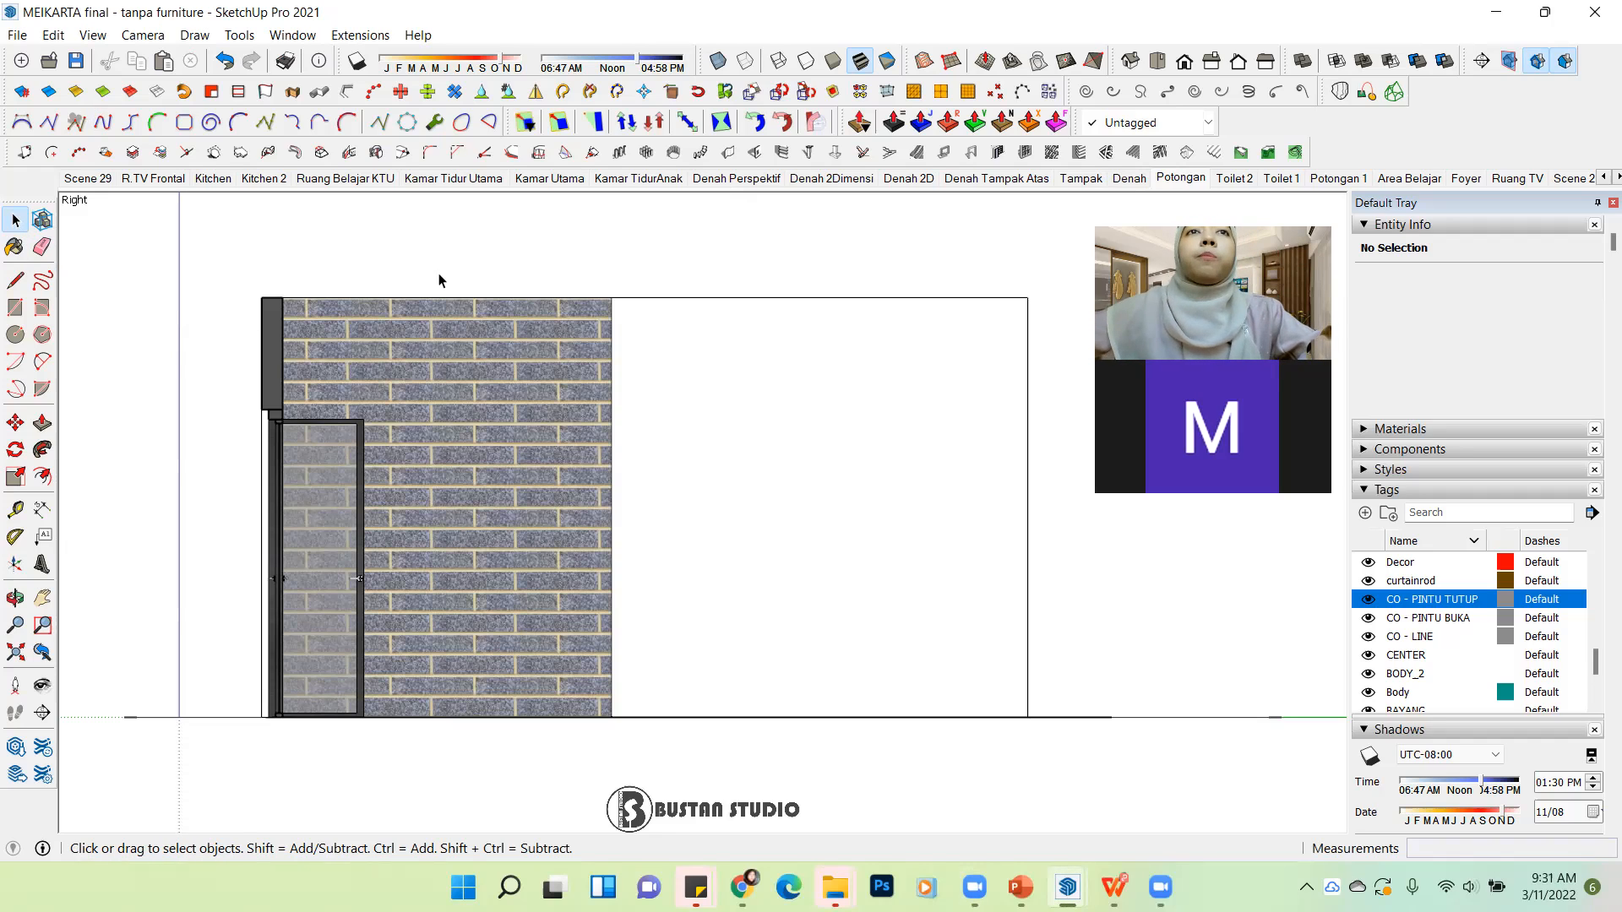
pyautogui.scroll(-3, 646, 471)
pyautogui.moveTo(589, 473); pyautogui.dragTo(737, 554, button='middle')
pyautogui.scroll(2, 738, 553)
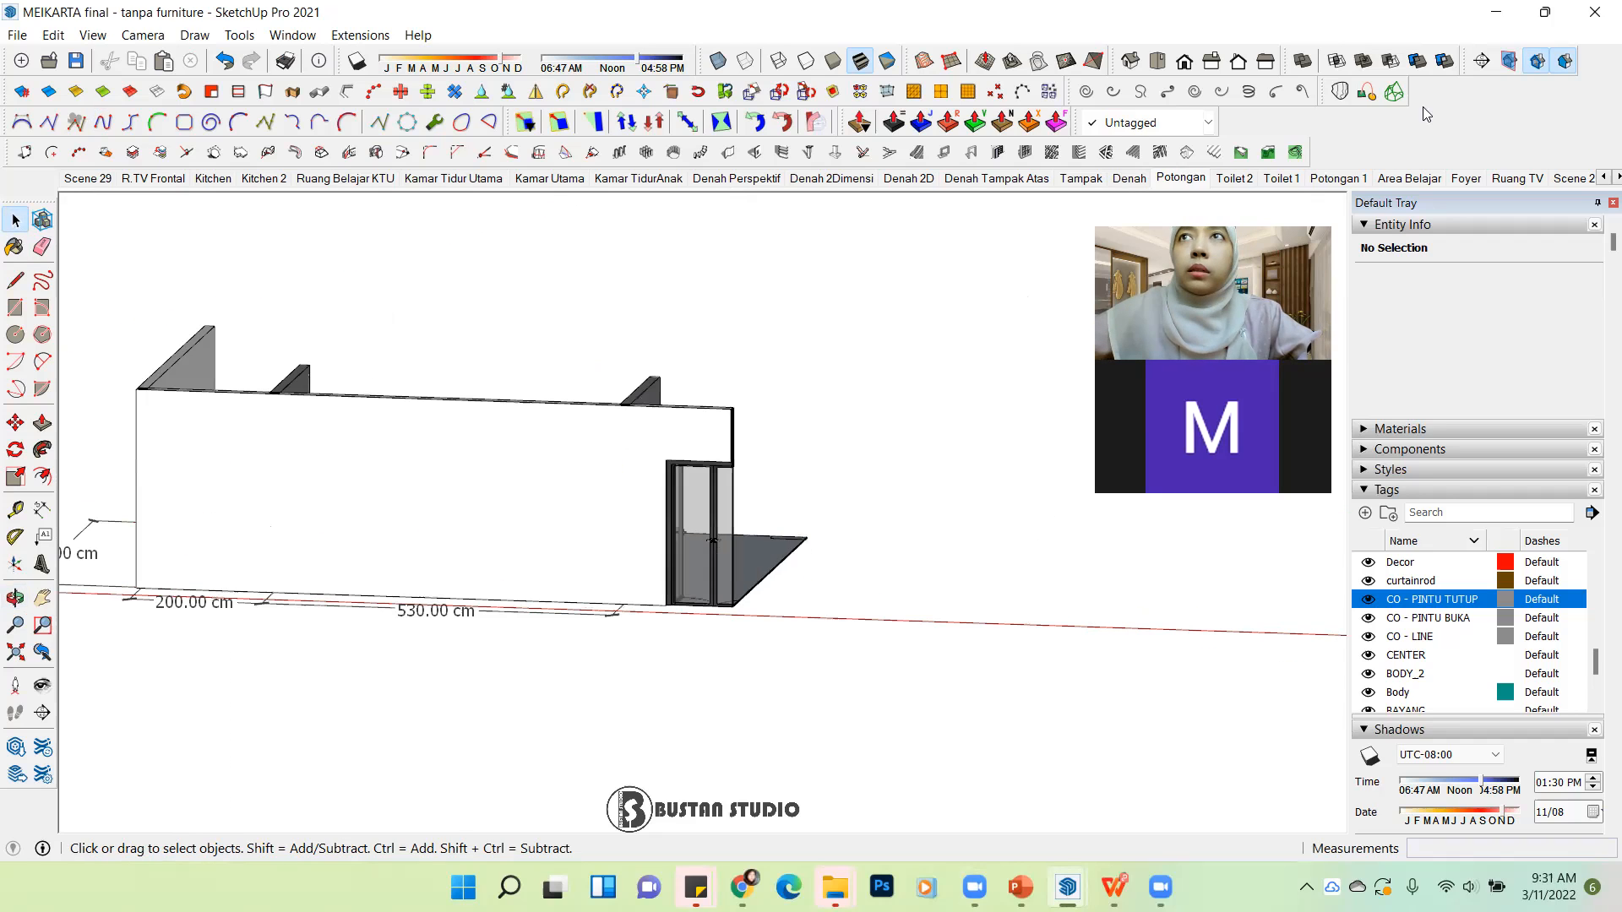
pyautogui.moveTo(638, 471); pyautogui.dragTo(728, 494, button='middle')
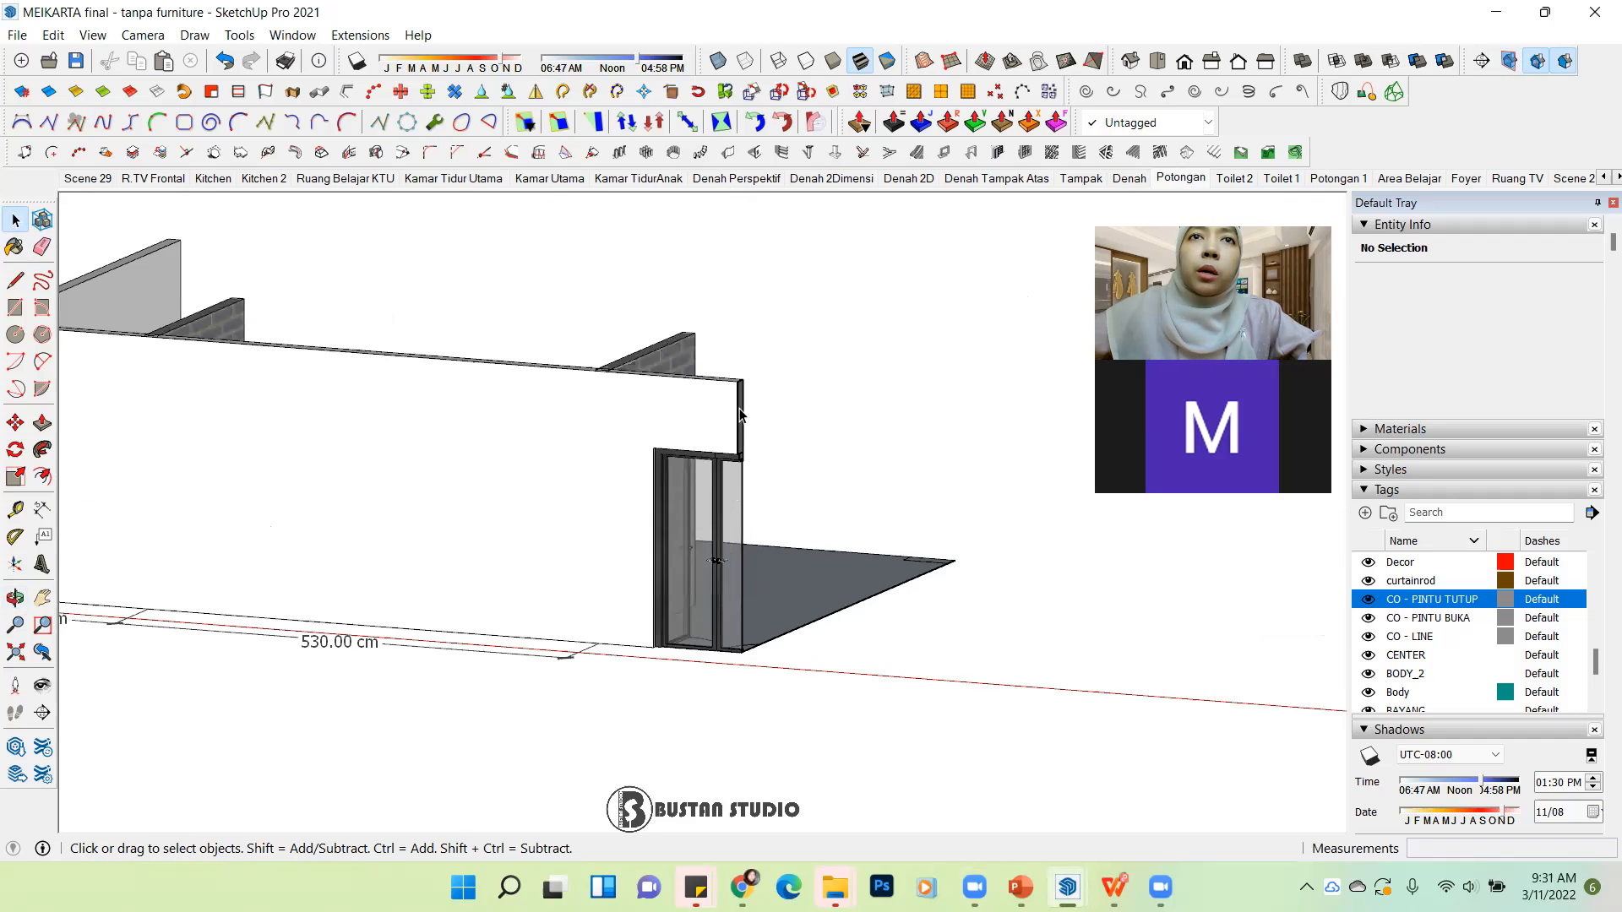
pyautogui.scroll(5, 781, 502)
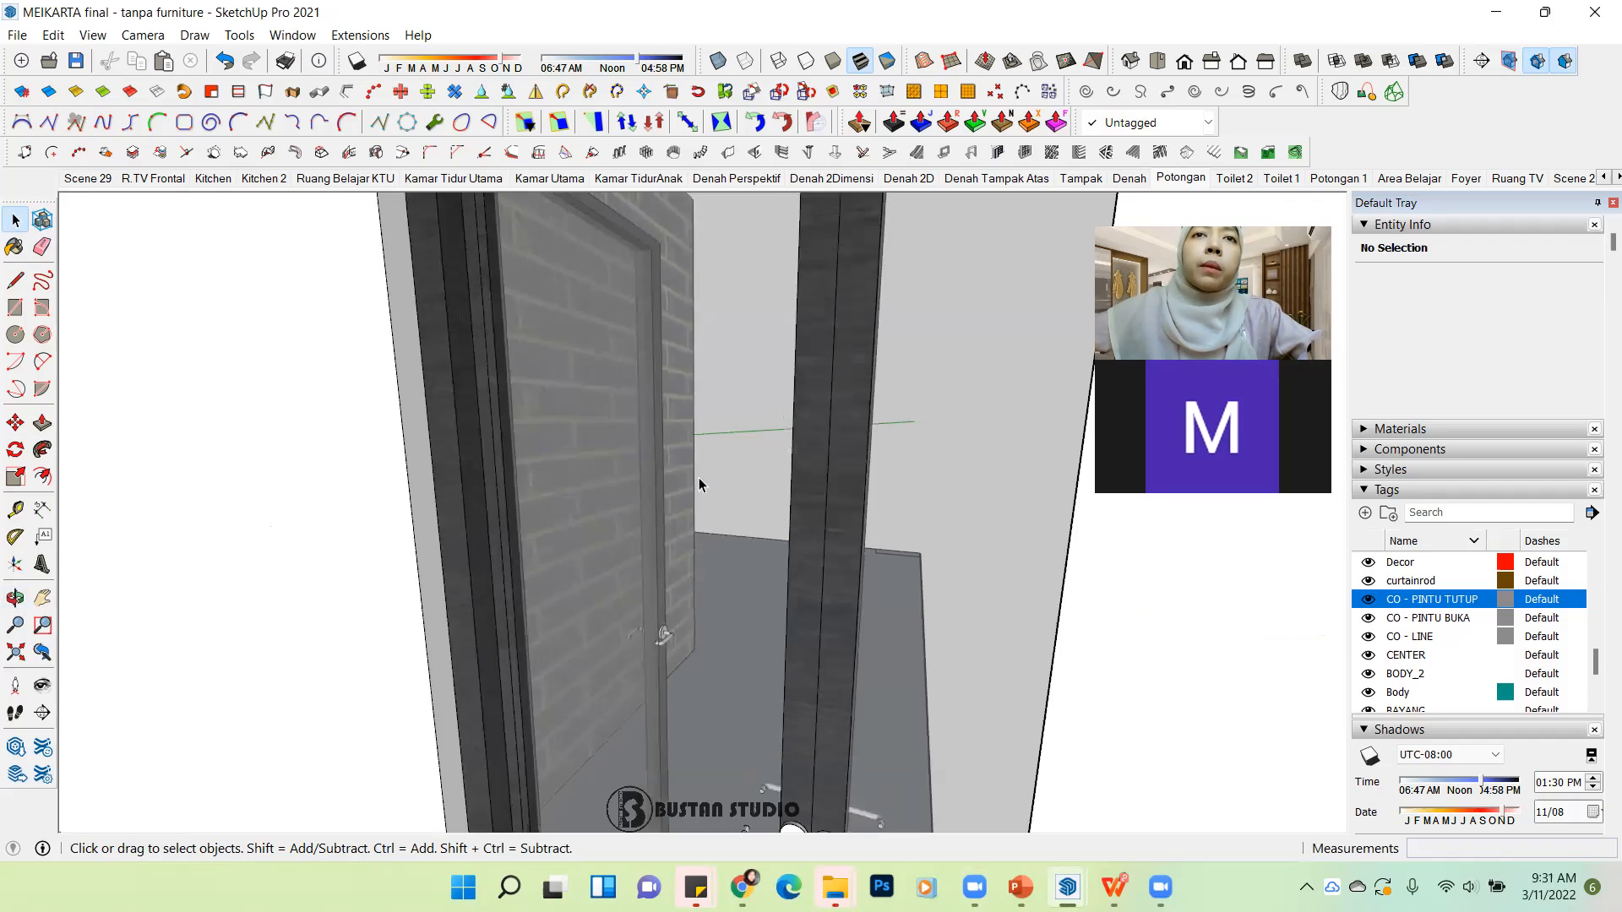
pyautogui.scroll(-5, 695, 481)
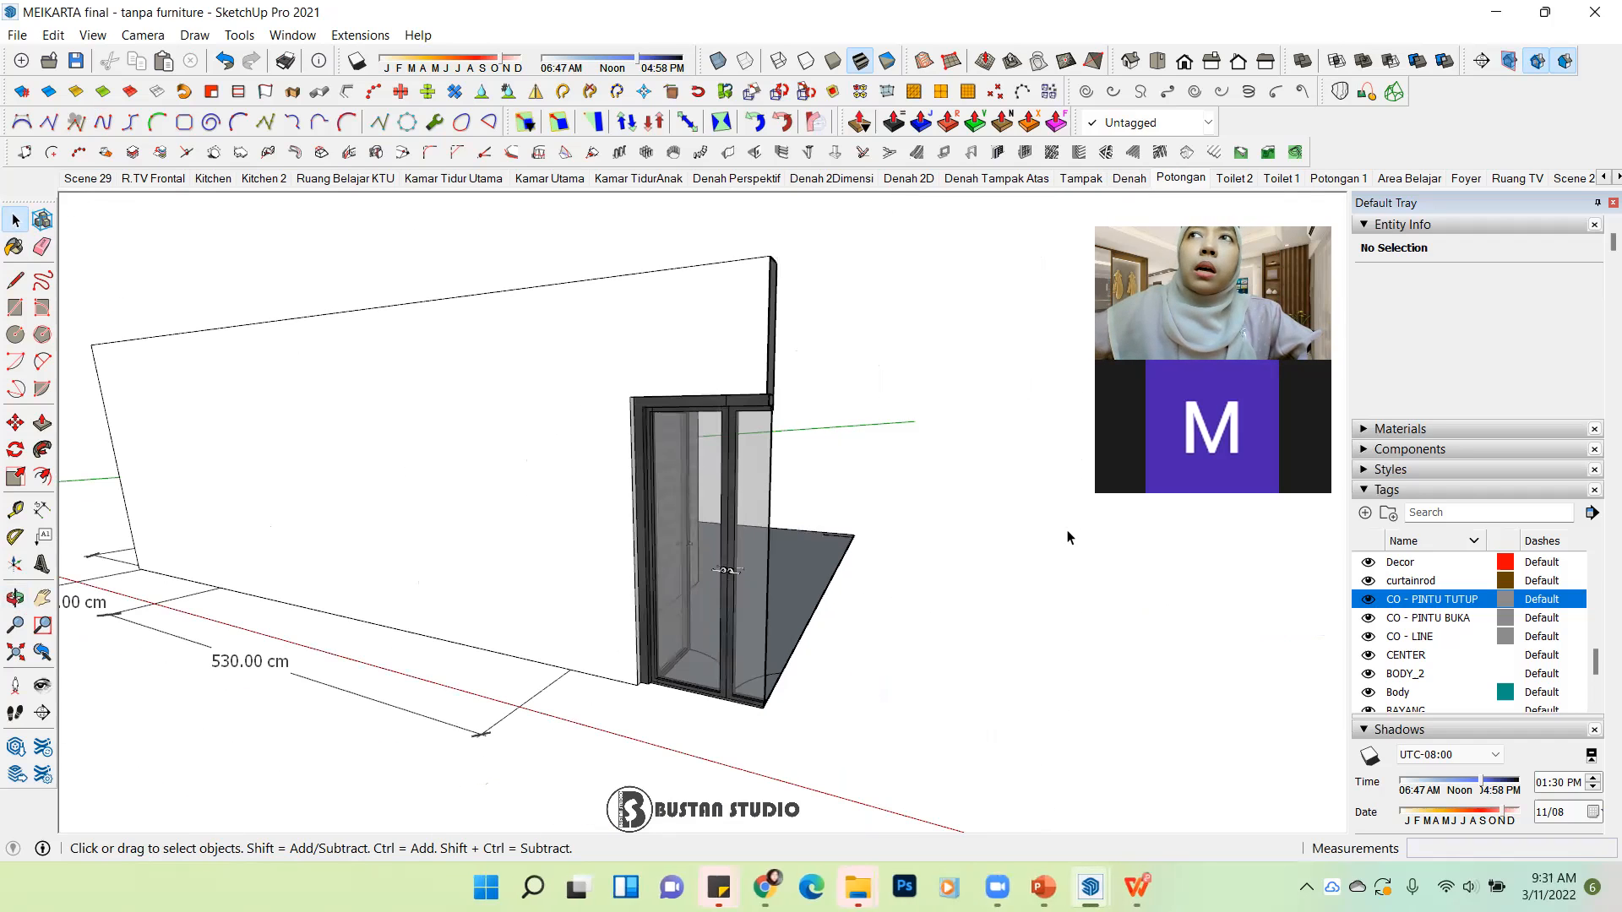
# Step: Toggle the section cuts to compare the cut and whole apartment model, leaving the section cuts turned off
pyautogui.click(1537, 61)
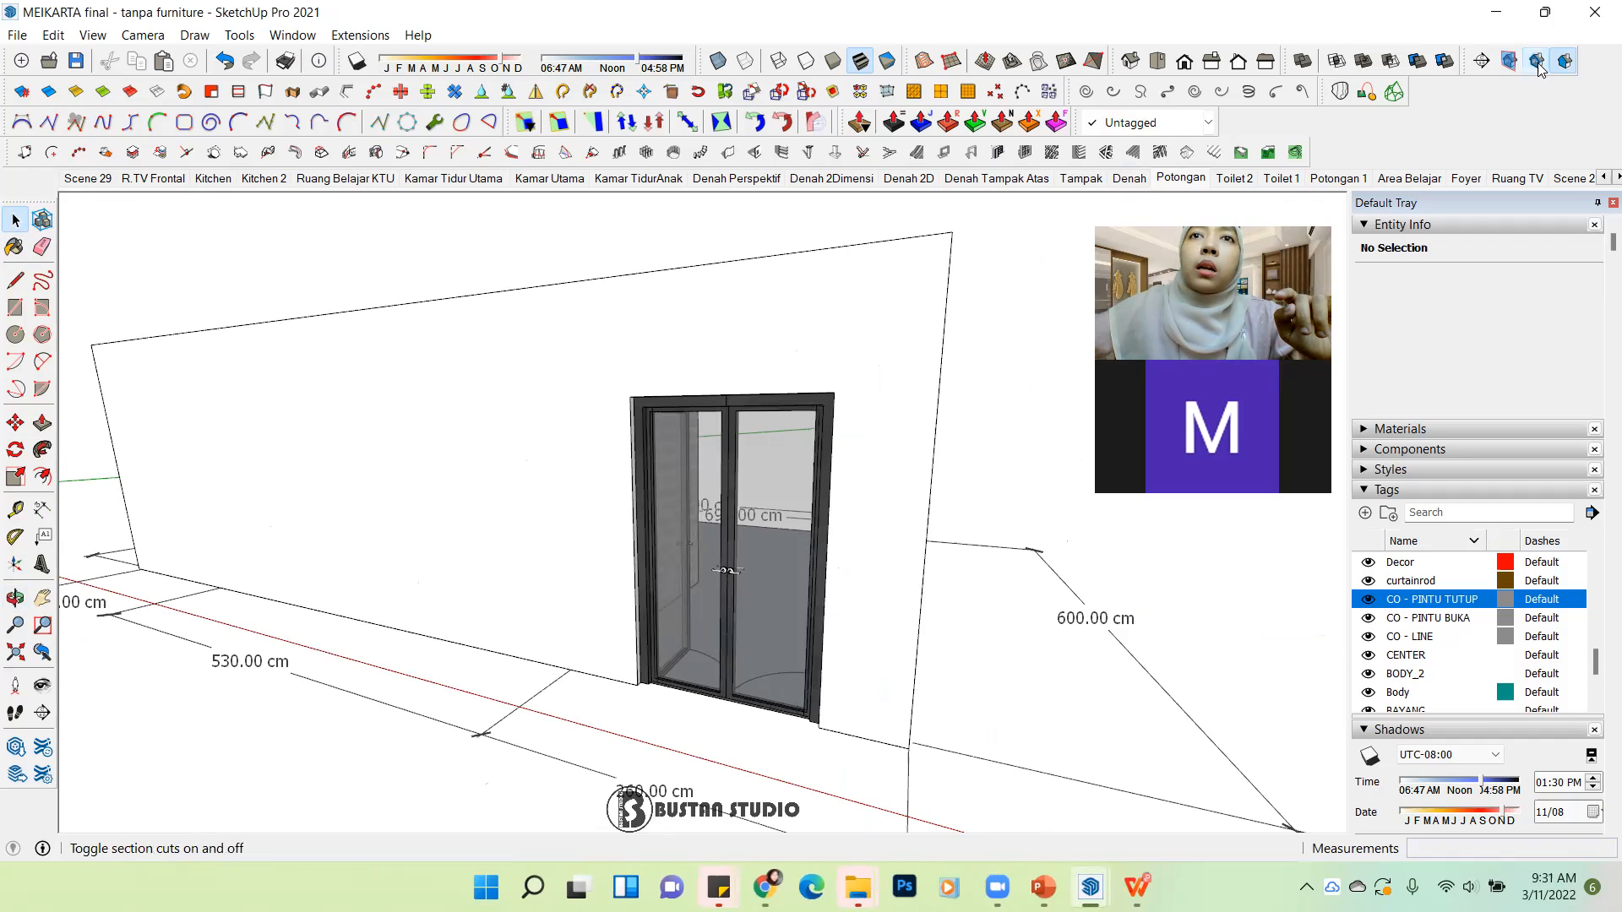
pyautogui.click(1537, 62)
pyautogui.click(1538, 63)
pyautogui.click(1537, 63)
pyautogui.click(1538, 62)
pyautogui.moveTo(433, 403); pyautogui.dragTo(514, 485, button='middle')
pyautogui.scroll(-5, 514, 489)
pyautogui.moveTo(718, 528); pyautogui.dragTo(906, 545, button='middle')
pyautogui.moveTo(681, 642); pyautogui.dragTo(791, 574, button='middle')
pyautogui.scroll(3, 718, 579)
pyautogui.scroll(-7, 591, 540)
pyautogui.scroll(3, 600, 540)
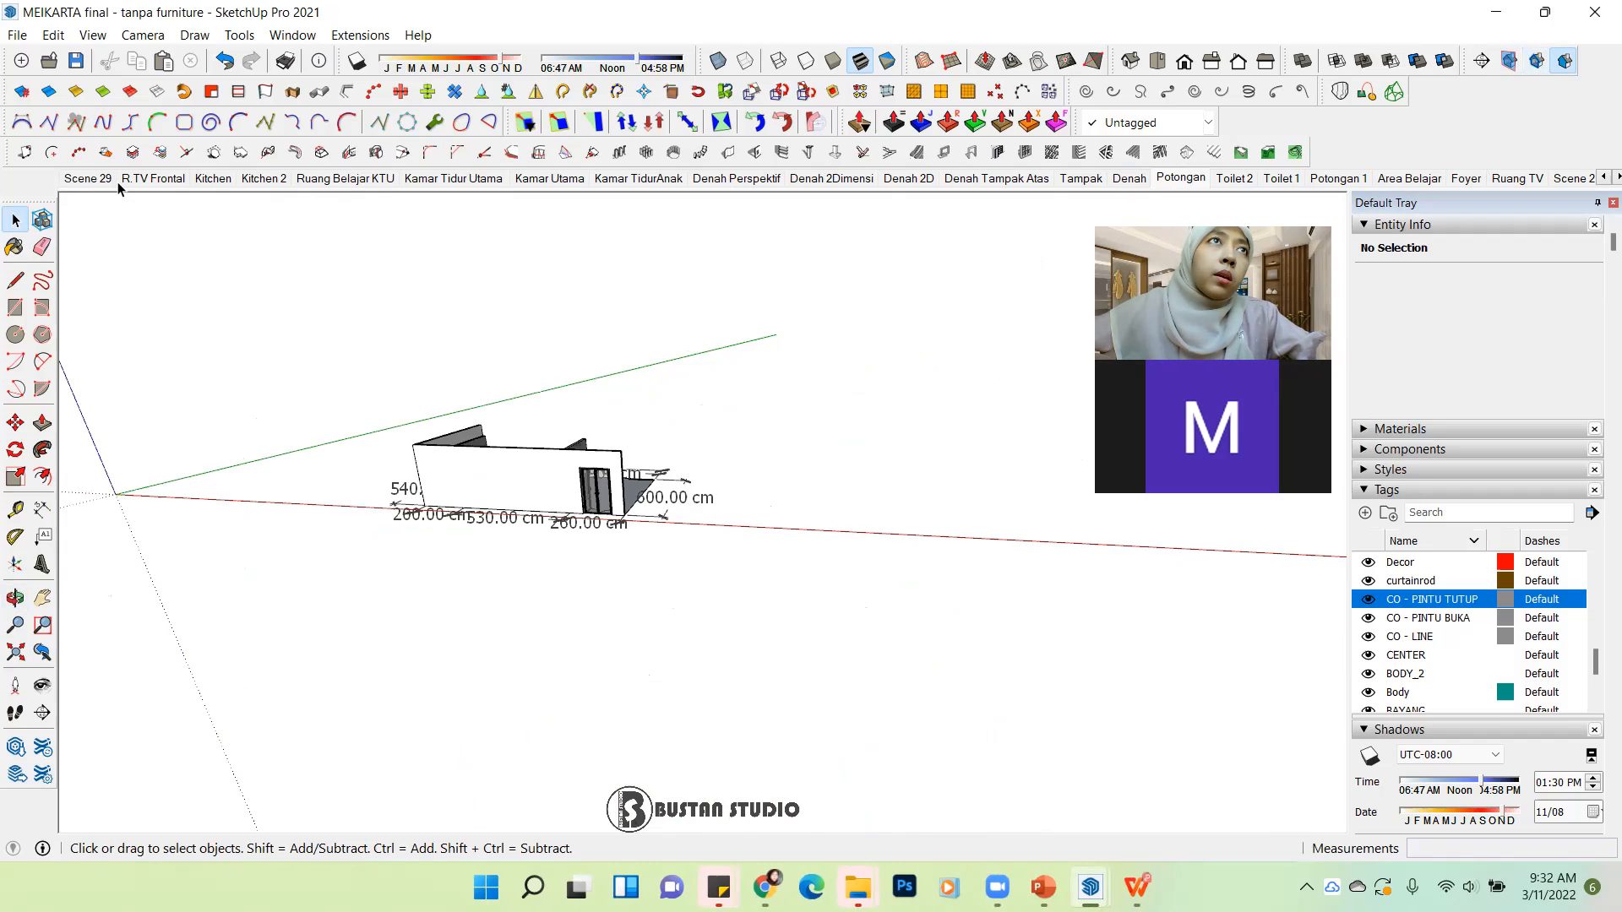
# Step: Show the hidden objects and bring the hidden window and door components beside the apartment into view
pyautogui.hotkey('alt', 'f')
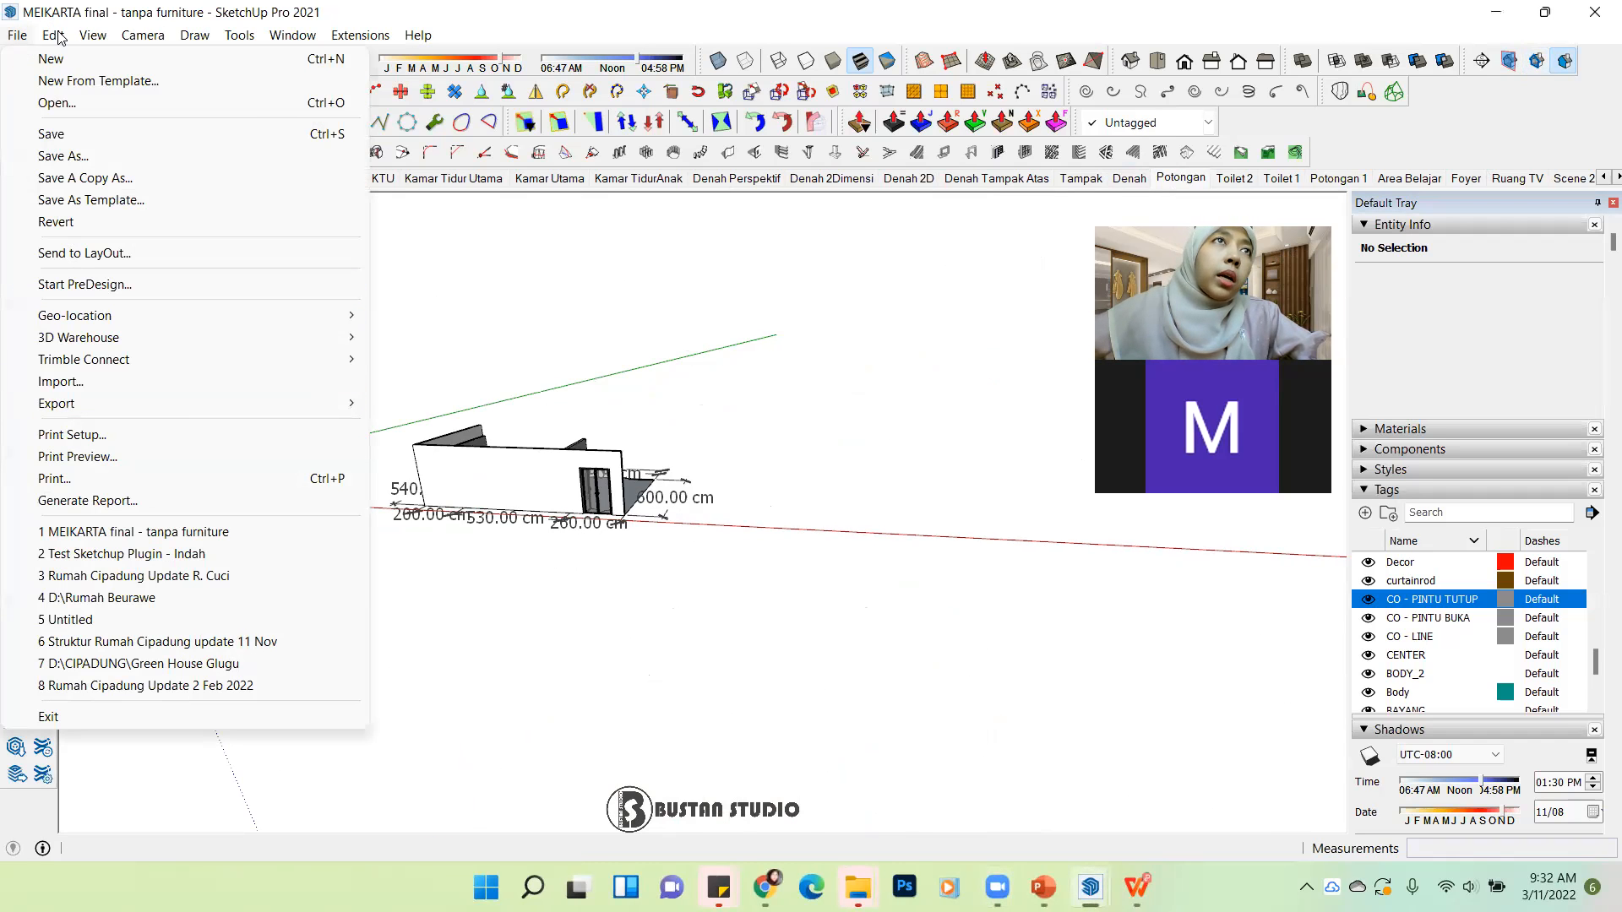
pyautogui.moveTo(128, 37)
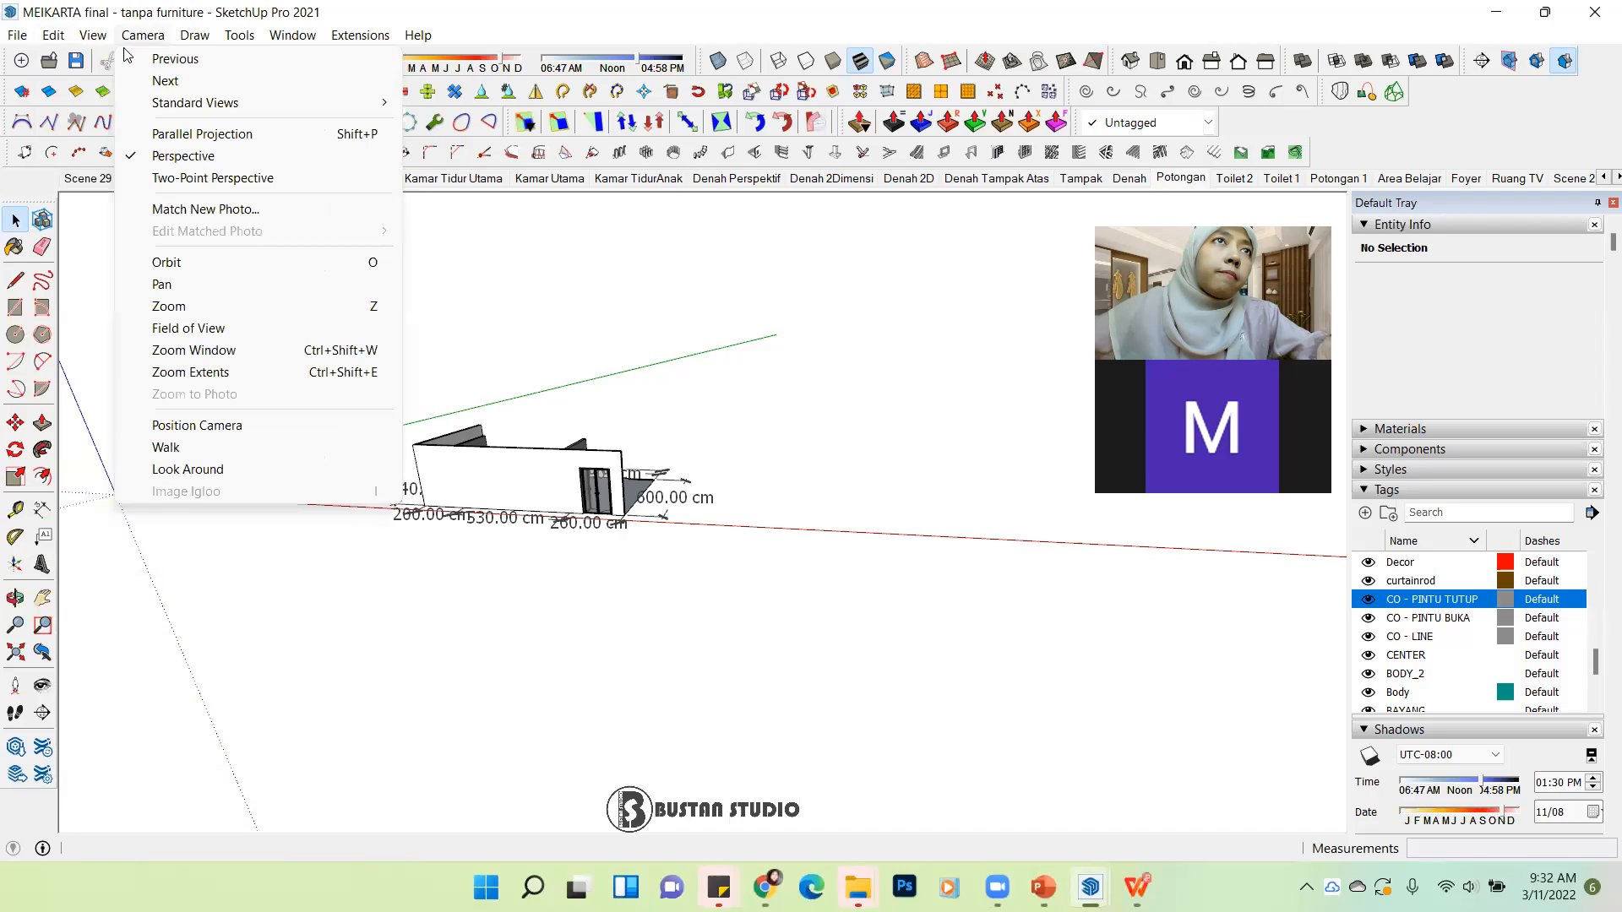
pyautogui.moveTo(72, 29)
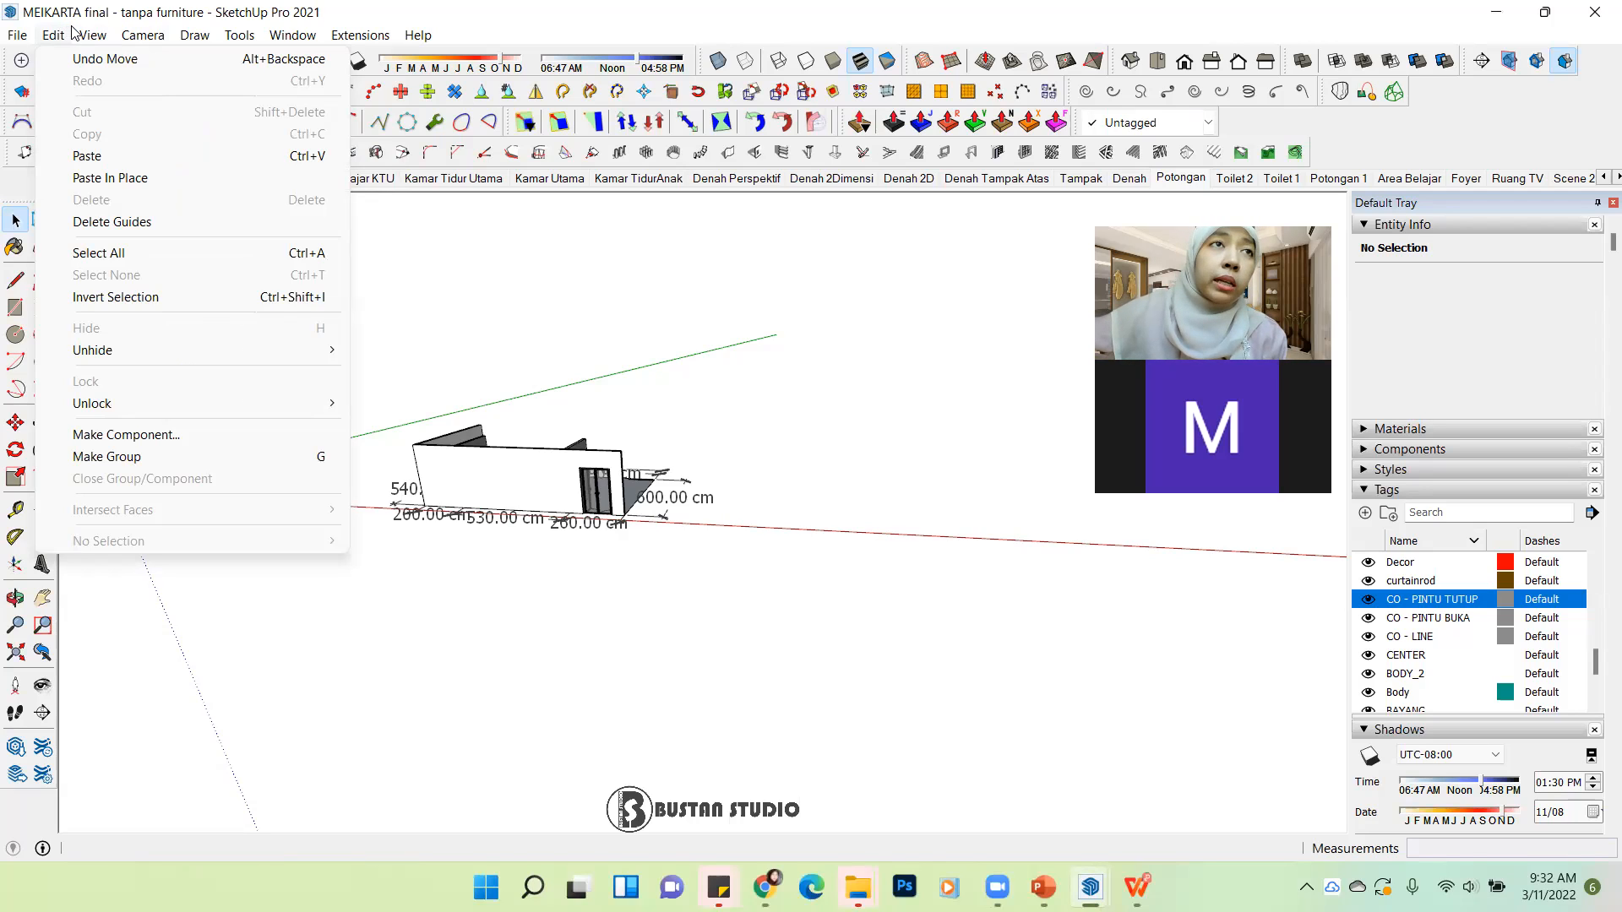
pyautogui.moveTo(136, 350)
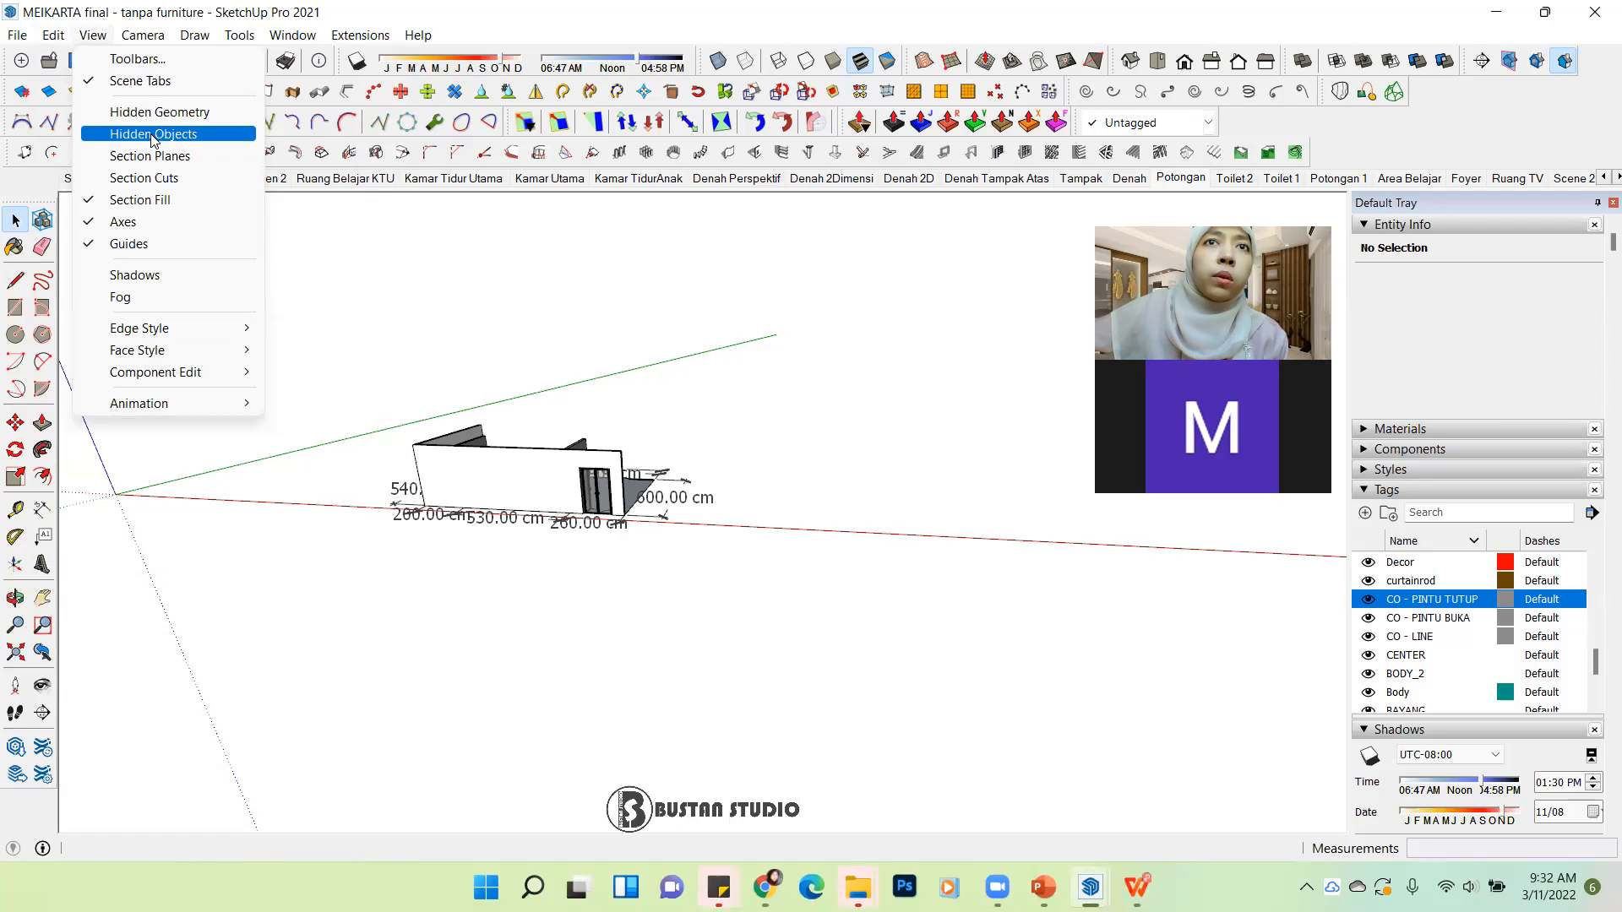
pyautogui.click(153, 135)
pyautogui.moveTo(718, 558); pyautogui.dragTo(332, 478, button='middle')
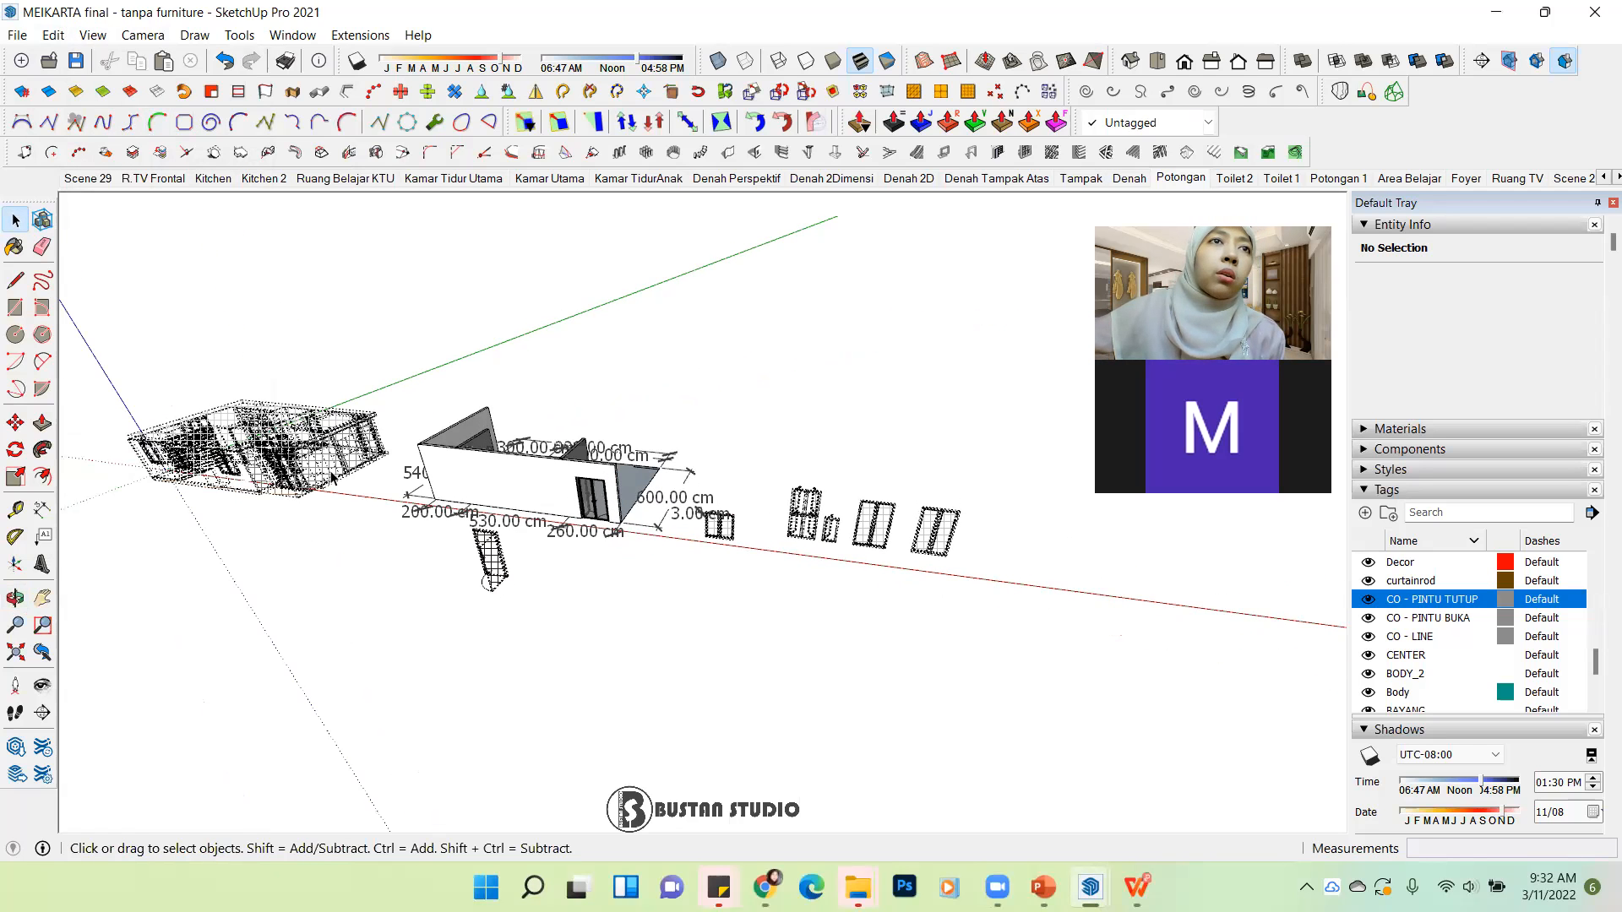
pyautogui.scroll(1, 975, 589)
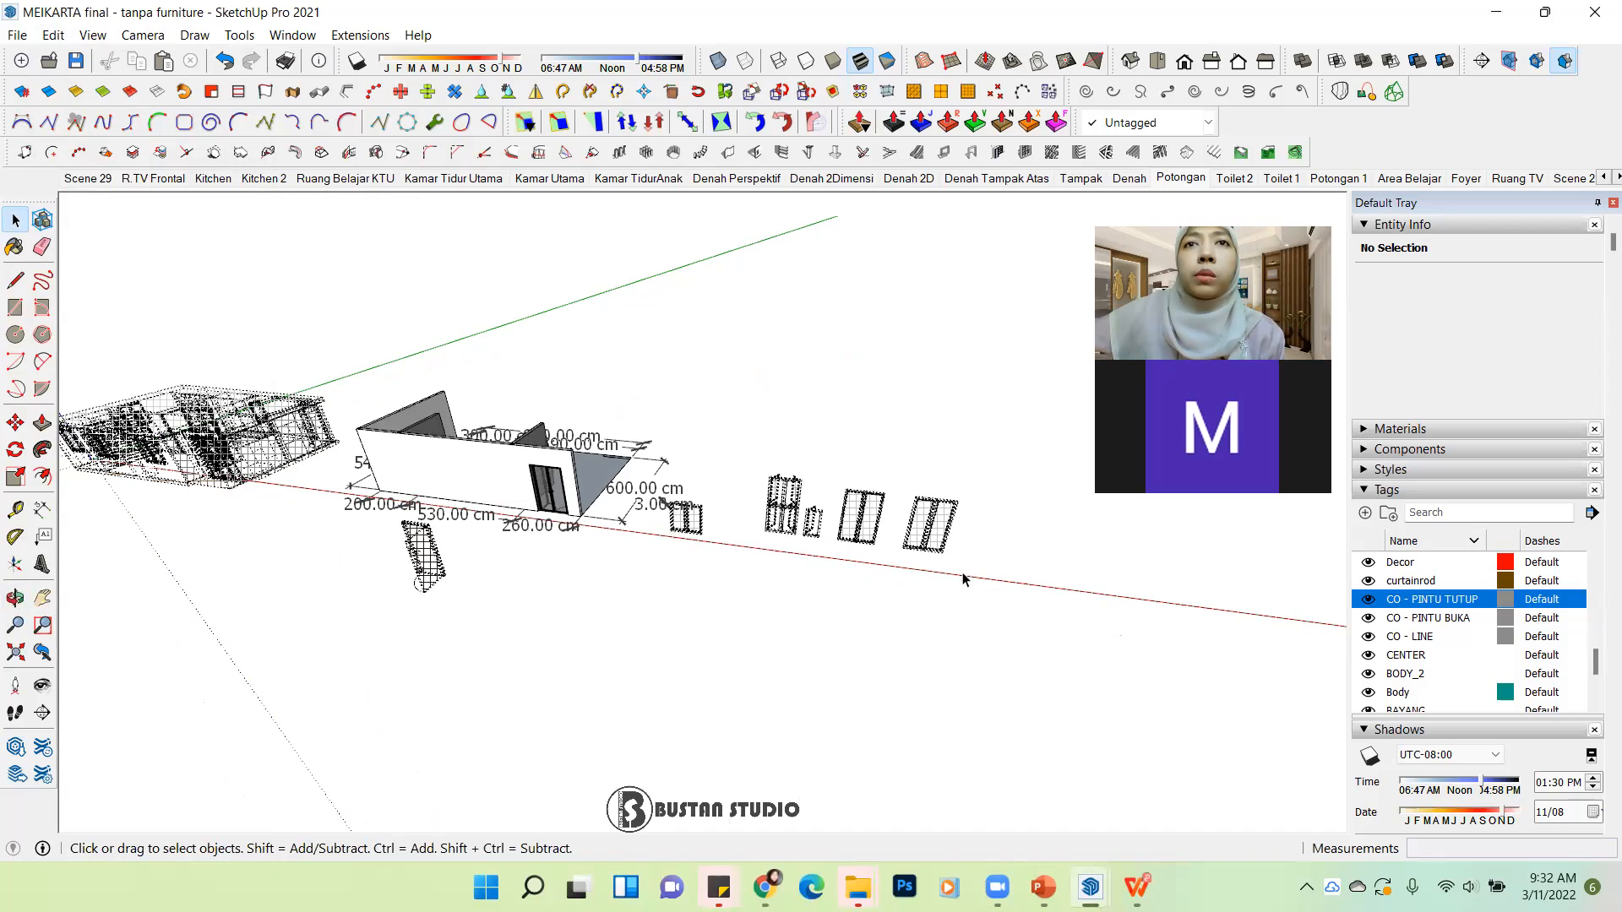
pyautogui.moveTo(518, 579); pyautogui.dragTo(753, 532, button='middle')
pyautogui.scroll(2, 782, 510)
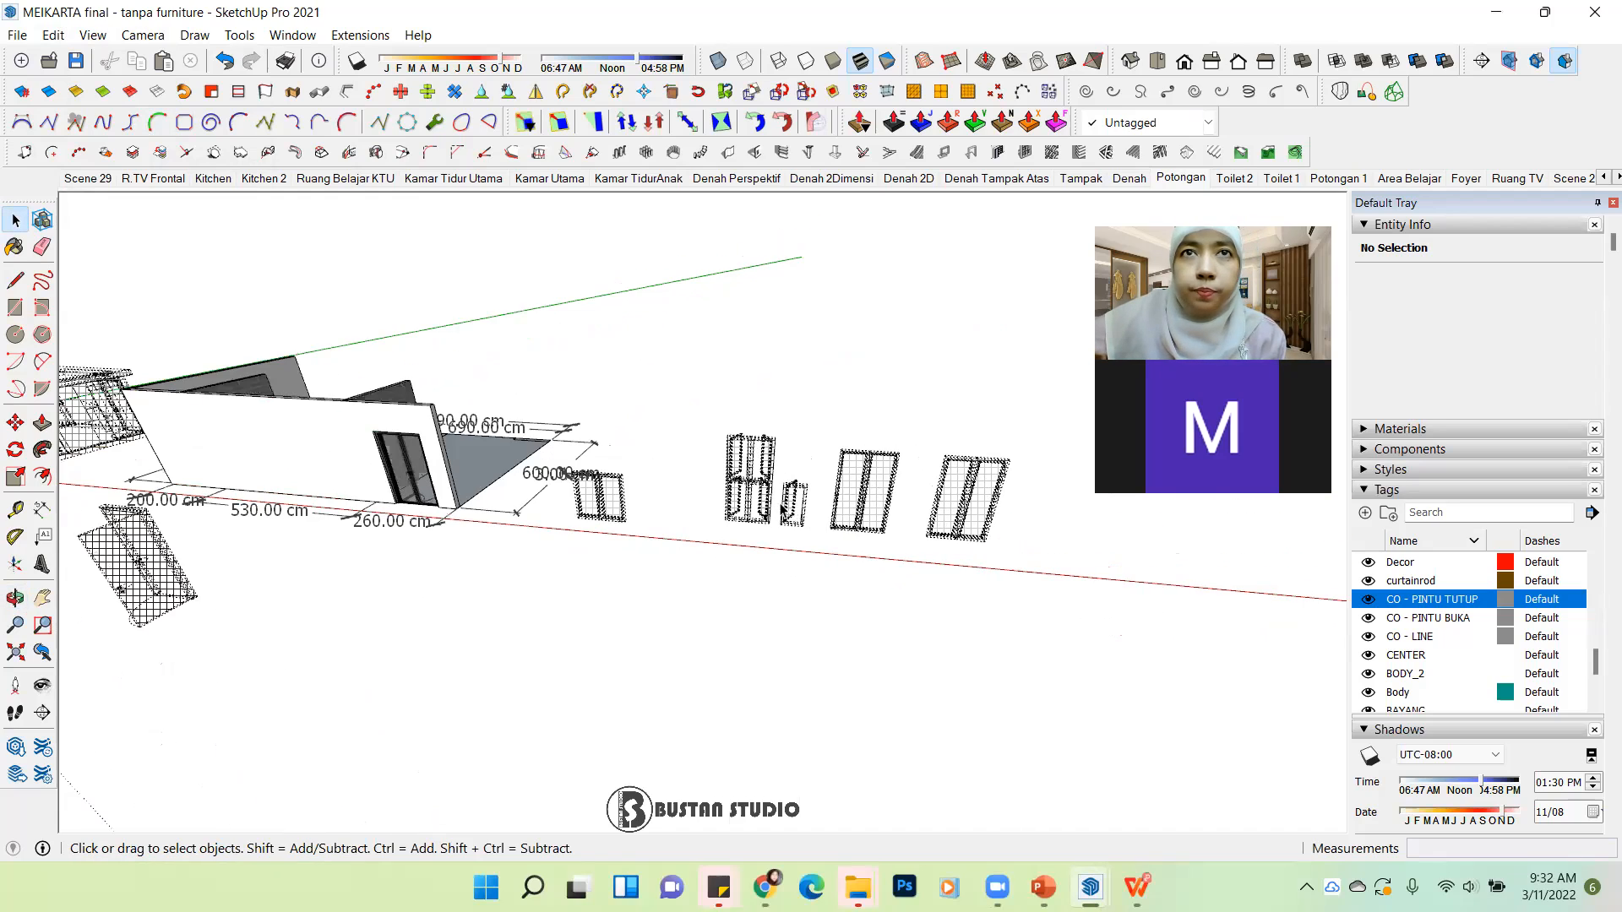
pyautogui.scroll(1, 780, 505)
# Step: Unhide only the upper-left Jendela 1 window component in the group of hidden windows
pyautogui.moveTo(797, 464); pyautogui.dragTo(731, 497)
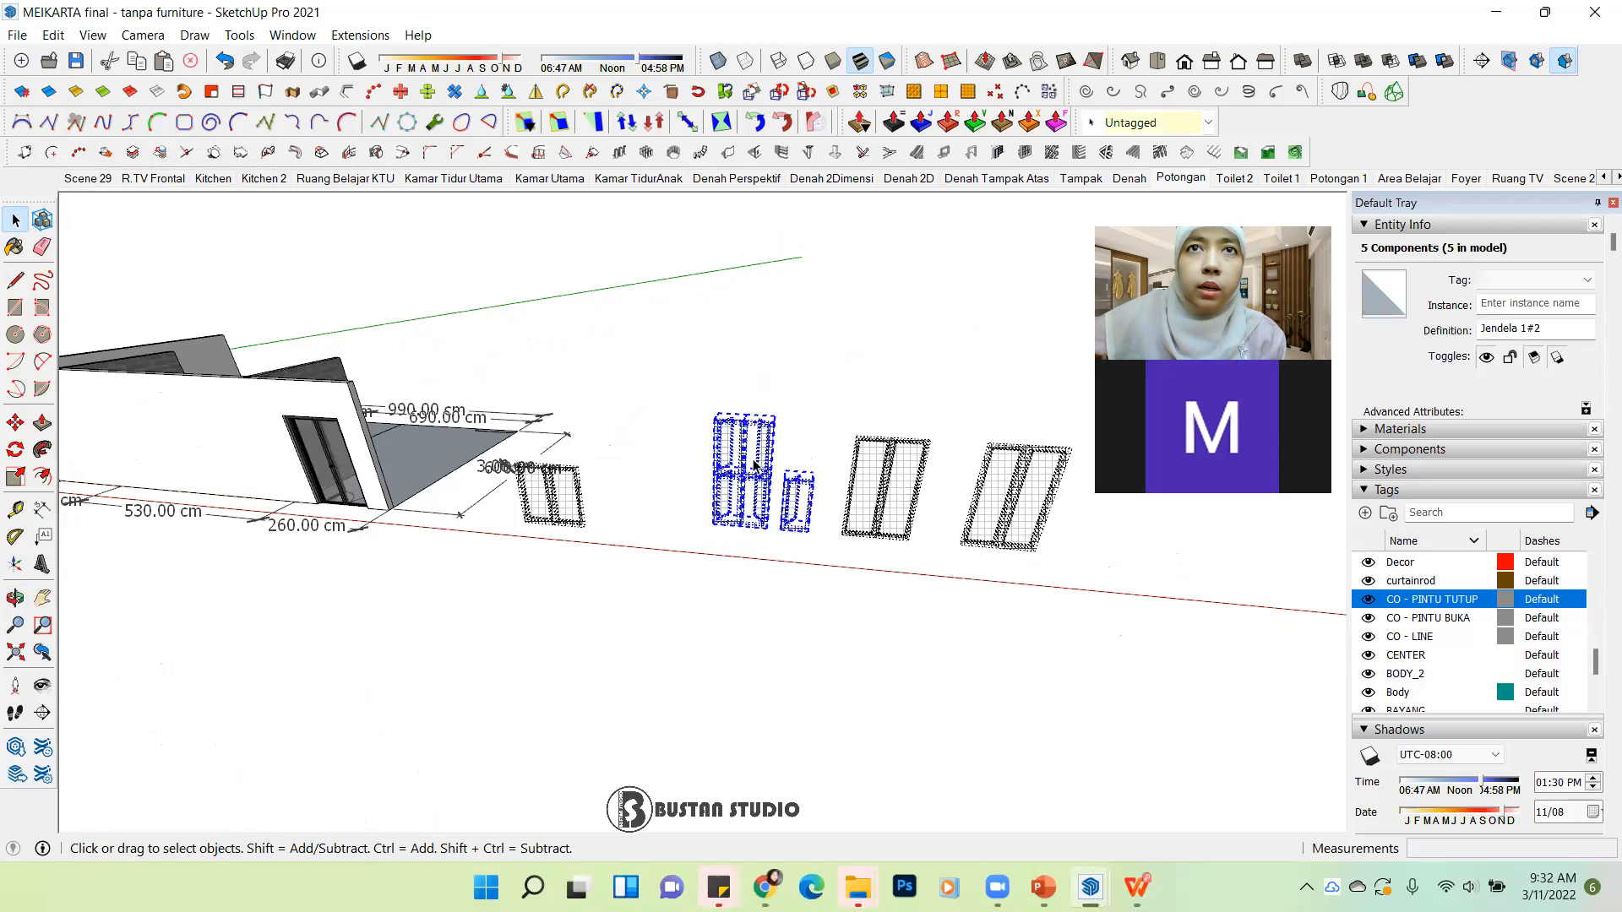
pyautogui.scroll(1, 753, 462)
pyautogui.rightClick(749, 479)
pyautogui.click(730, 462)
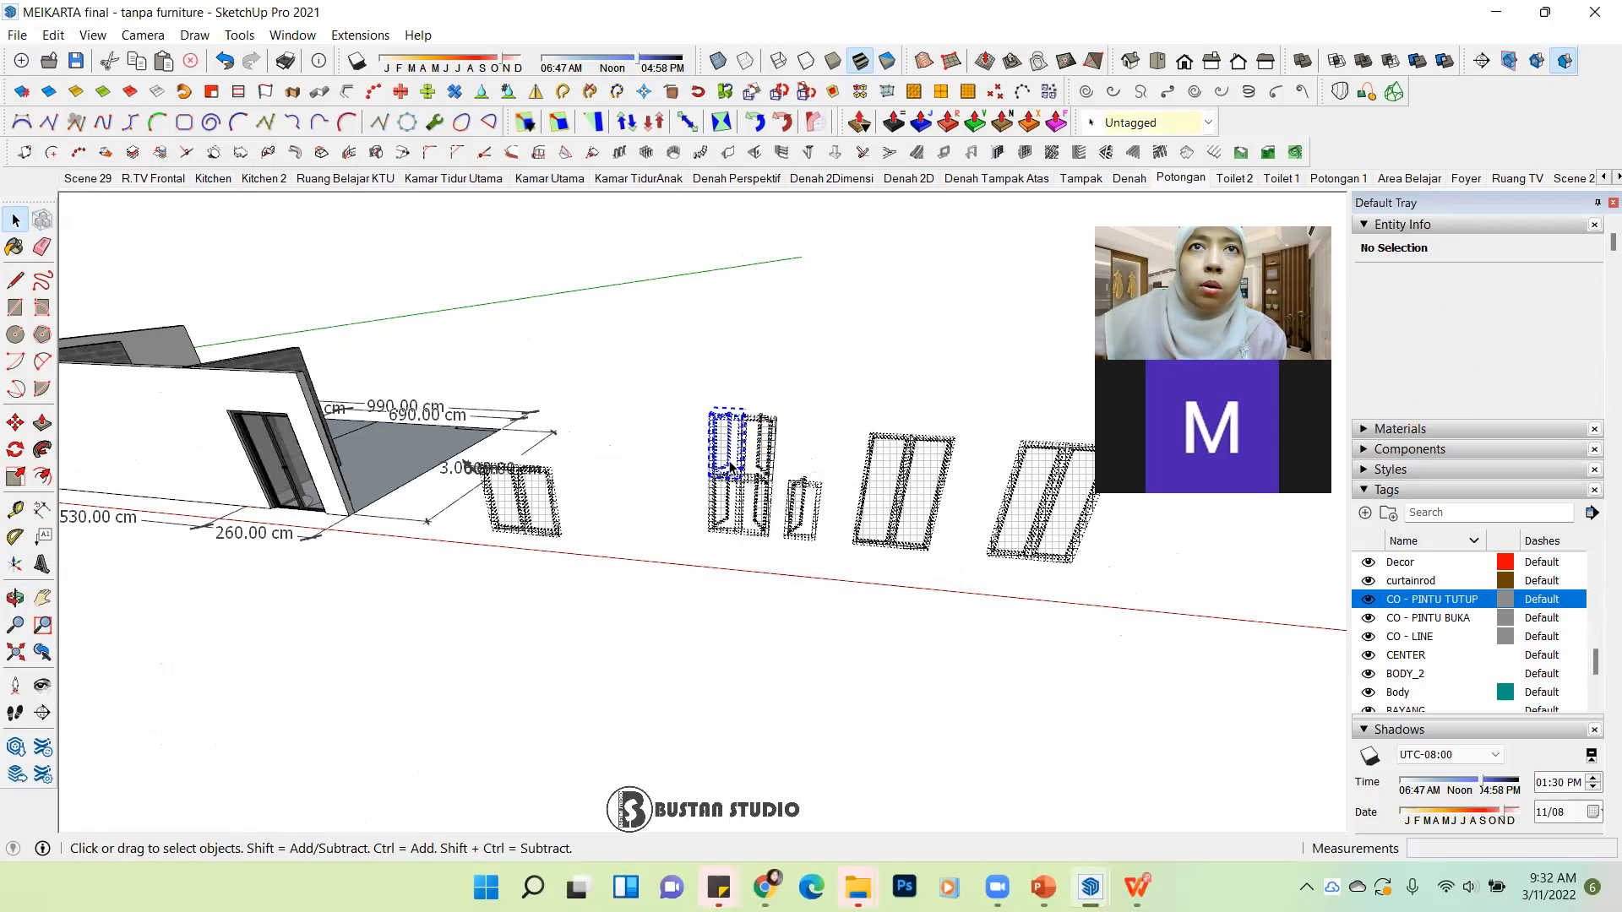
pyautogui.rightClick(730, 463)
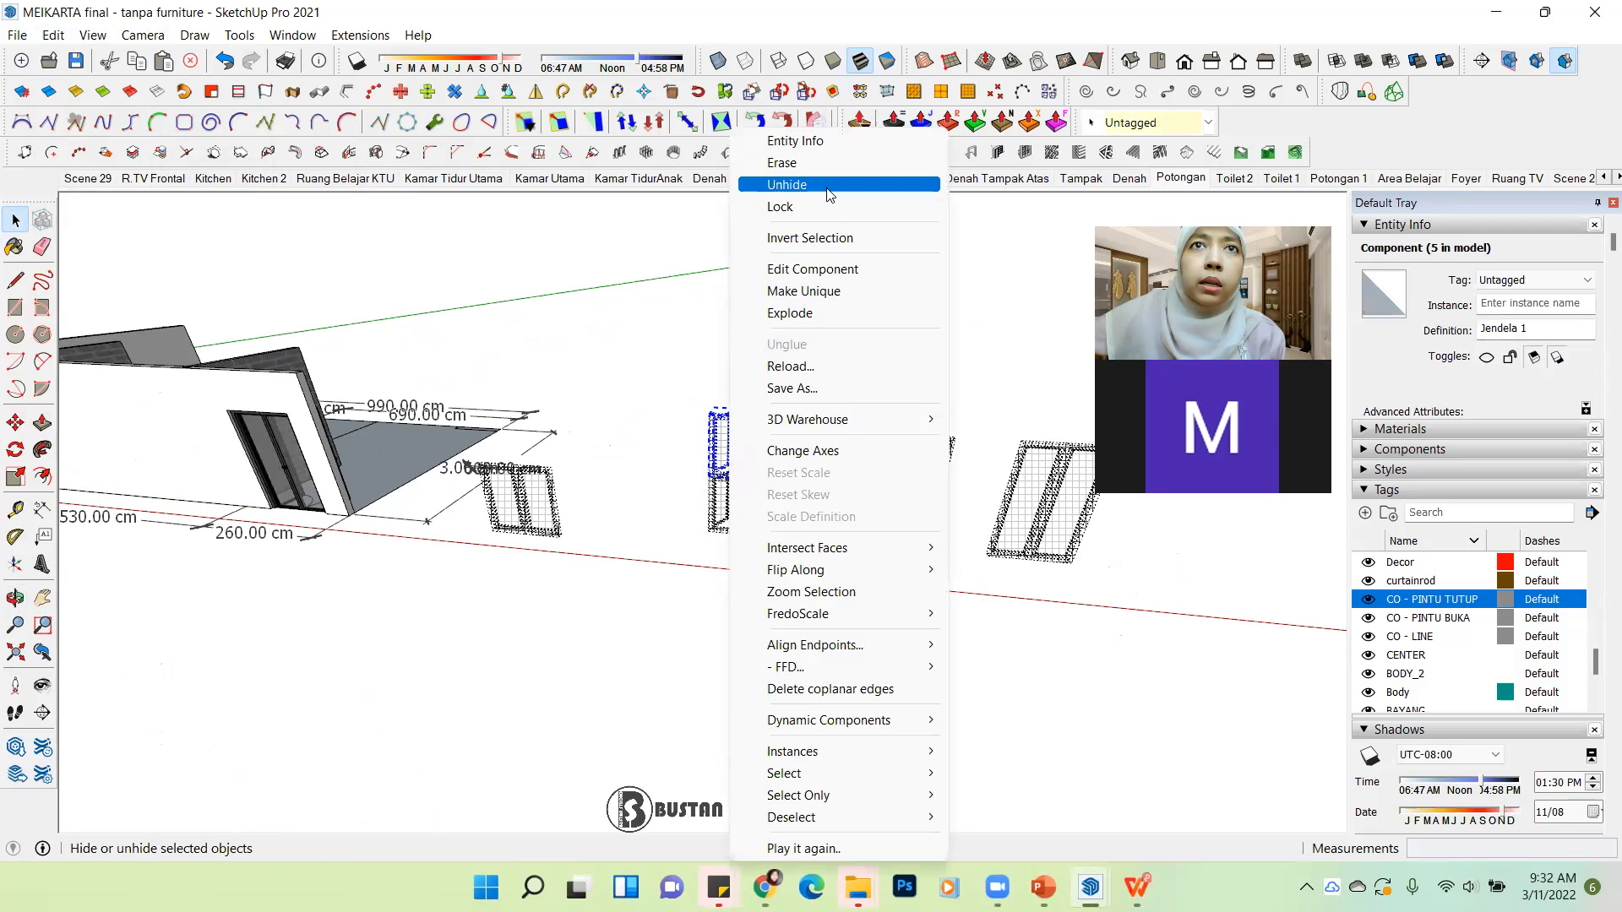
pyautogui.click(827, 189)
pyautogui.click(851, 384)
pyautogui.moveTo(825, 476); pyautogui.dragTo(598, 462, button='middle')
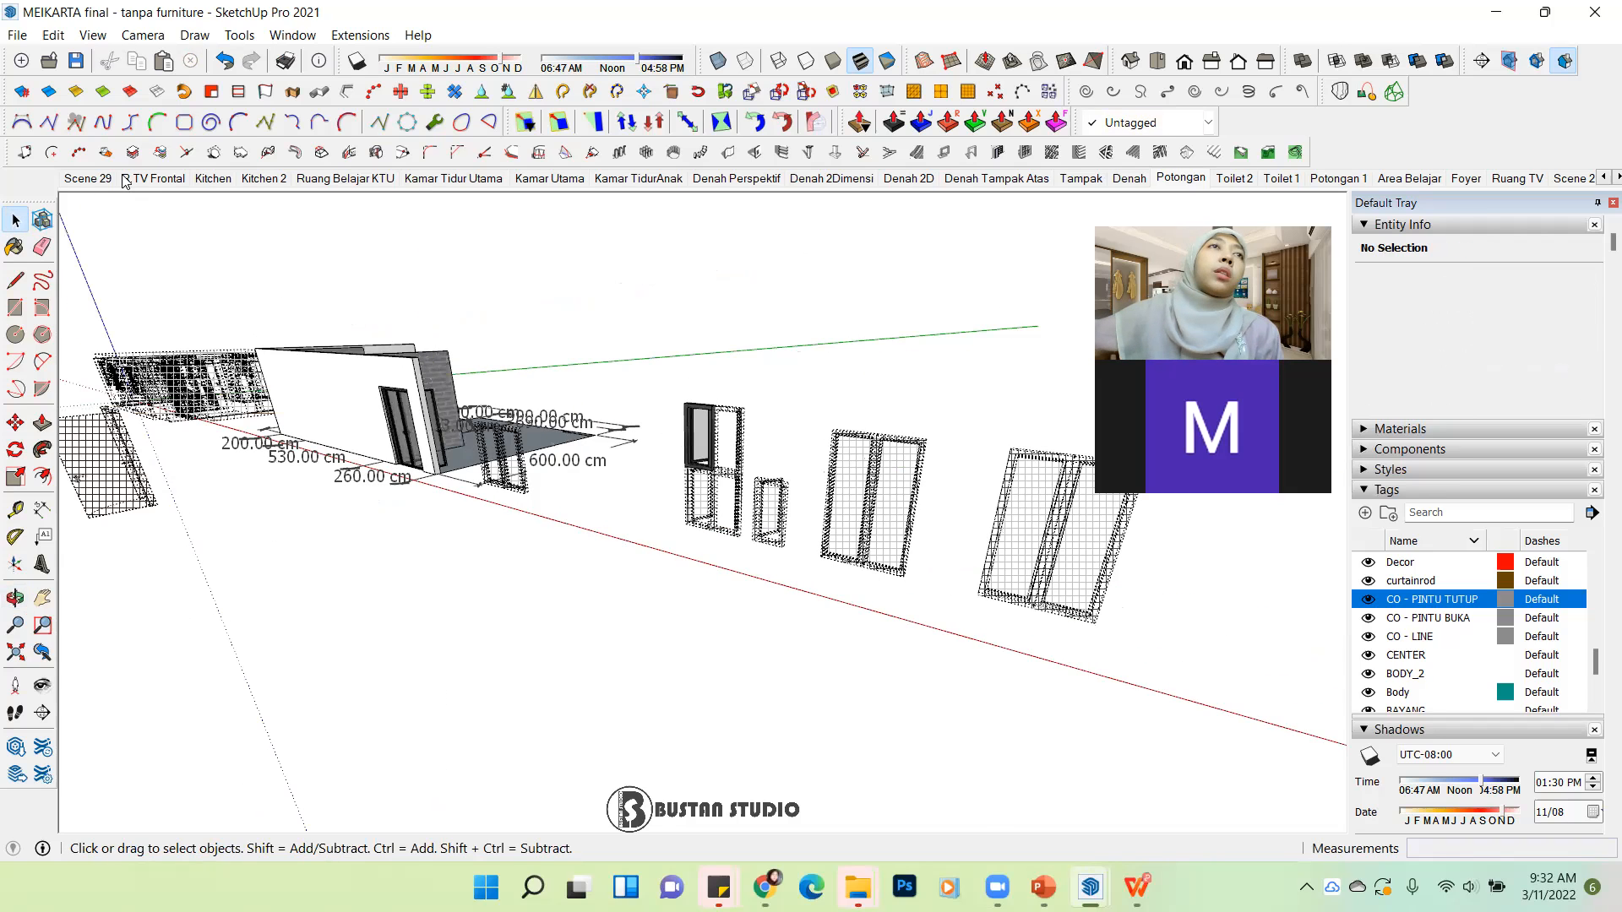
# Step: Turn off the display of hidden objects and frame the window beside the apartment
pyautogui.click(91, 35)
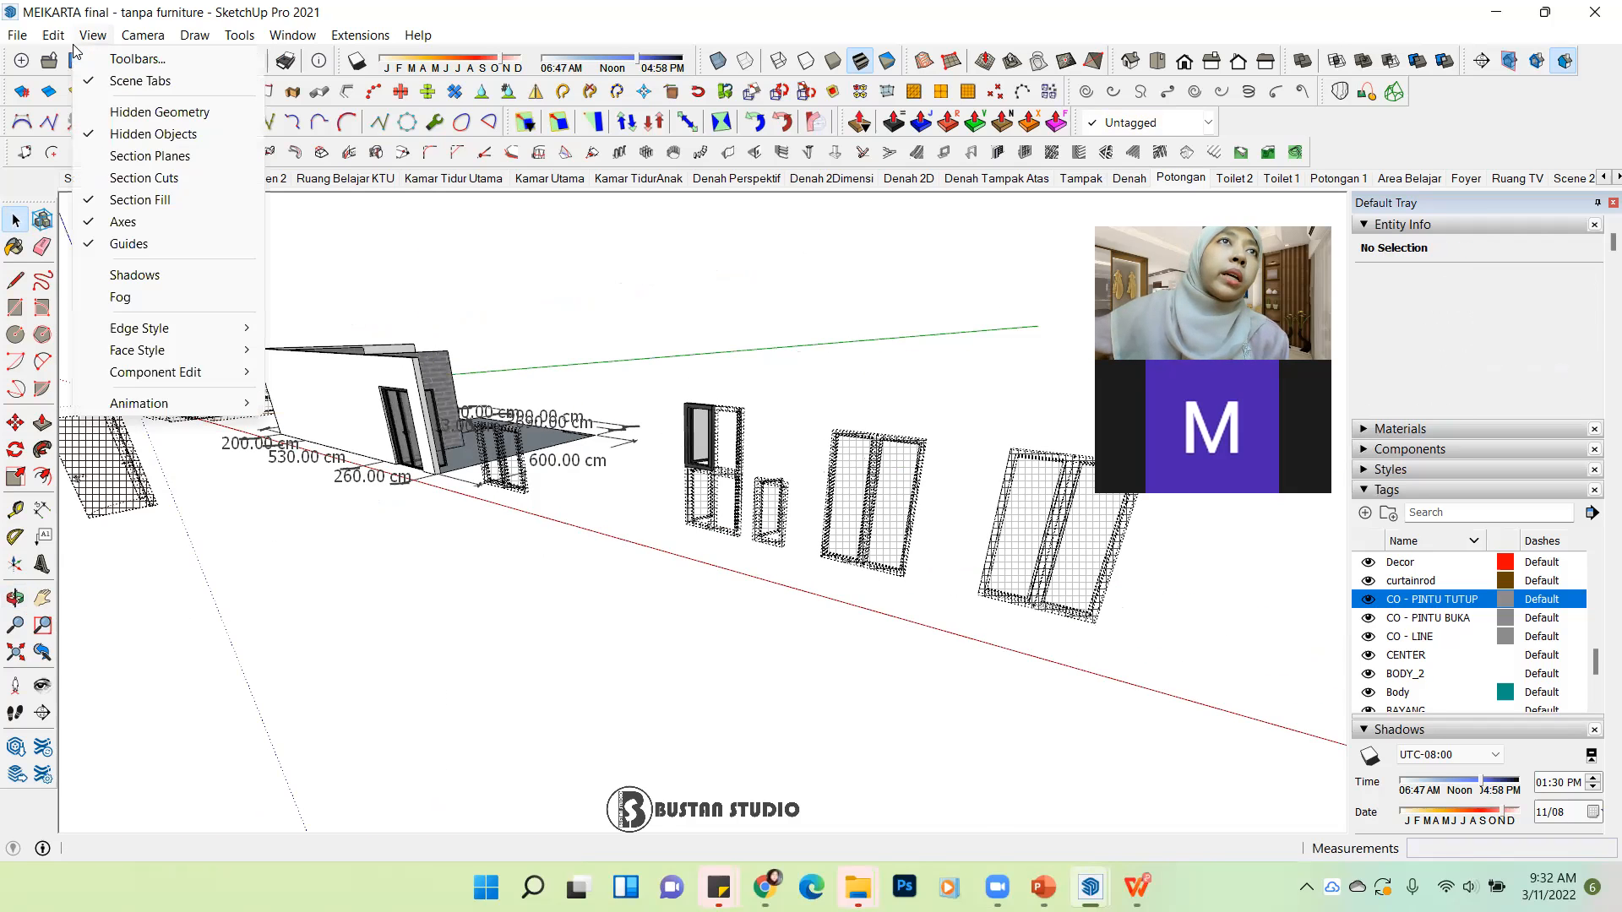
pyautogui.click(153, 133)
pyautogui.moveTo(422, 506); pyautogui.dragTo(805, 462, button='middle')
pyautogui.scroll(4, 653, 526)
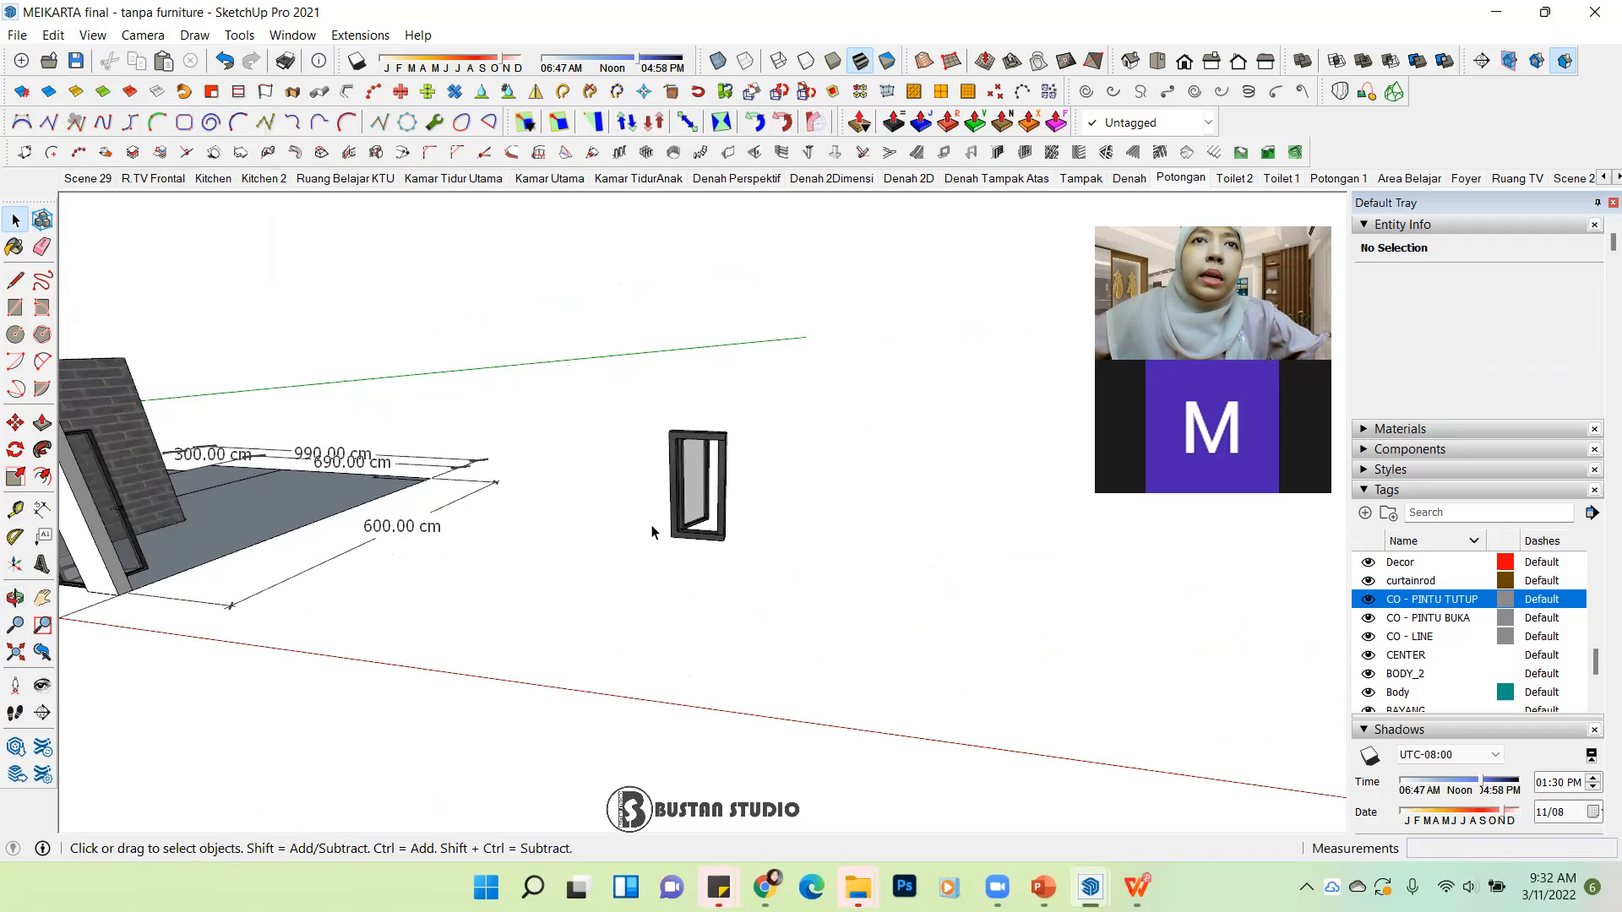
pyautogui.scroll(-6, 688, 520)
pyautogui.scroll(3, 691, 523)
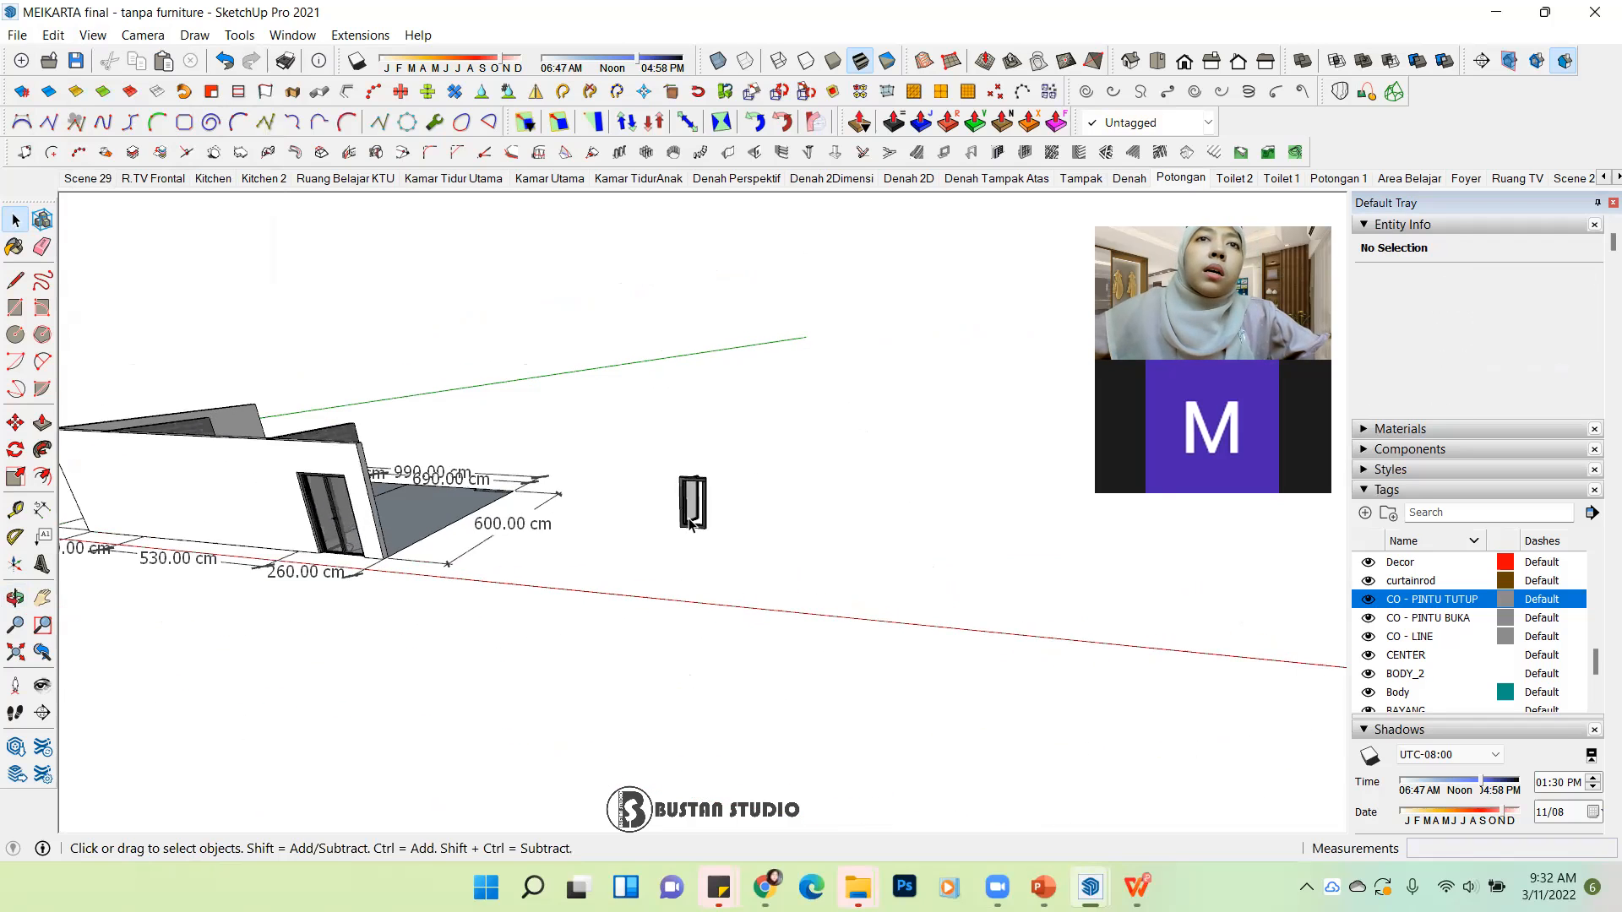
# Step: Draw an upright rectangle 180 cm wide near the standalone window, locked perpendicular to the green axis
pyautogui.click(16, 307)
pyautogui.scroll(1, 937, 587)
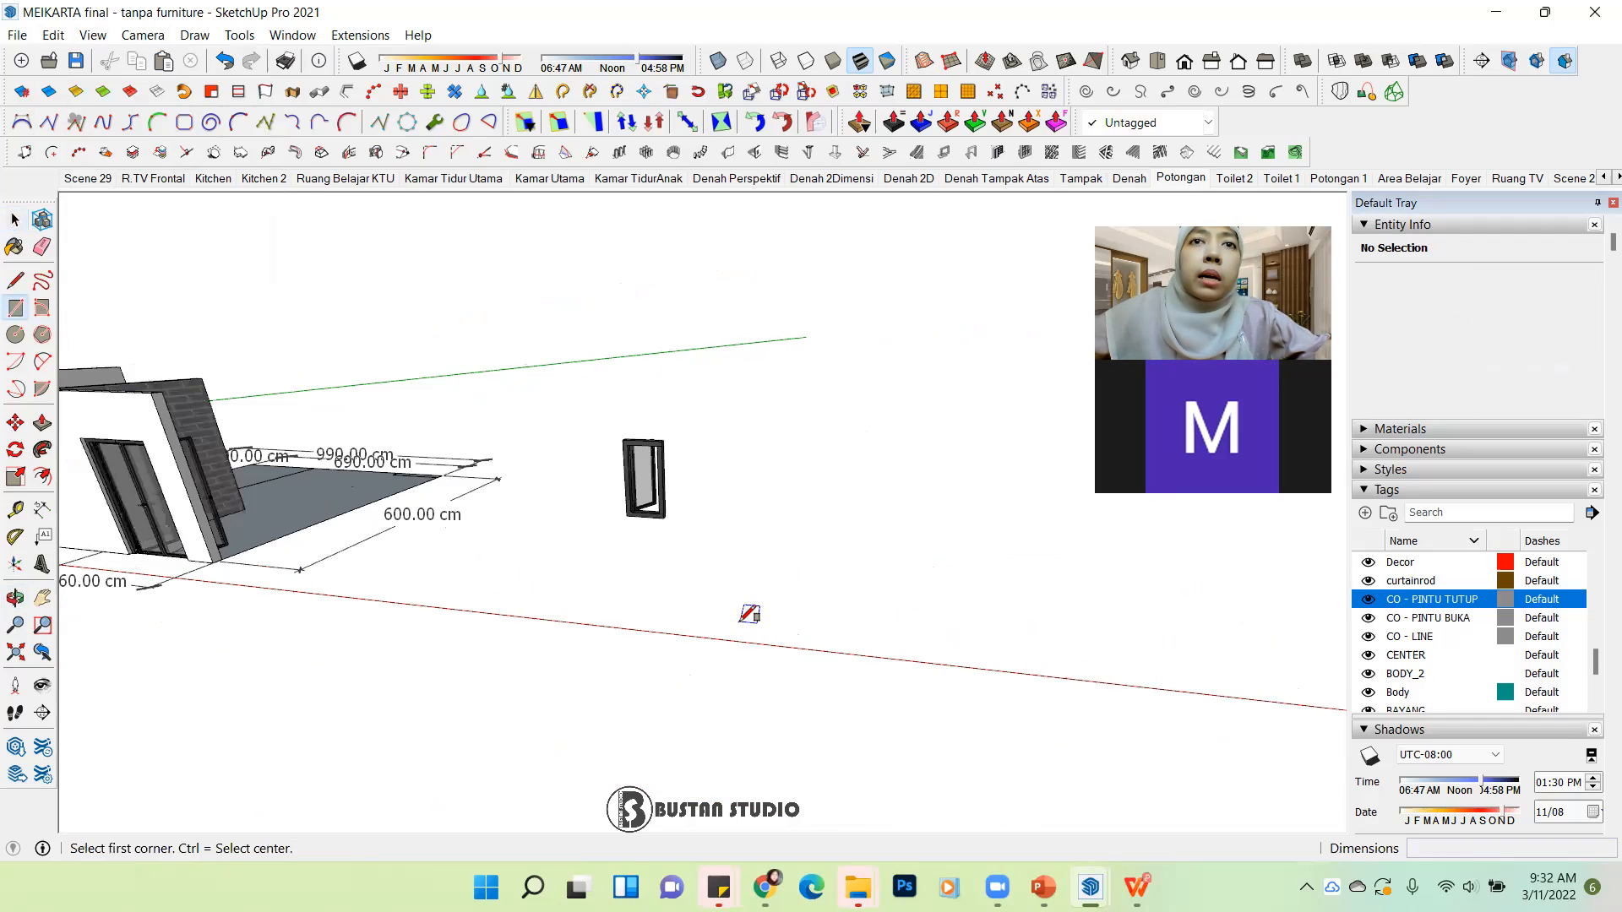
pyautogui.click(740, 623)
pyautogui.press('Right')
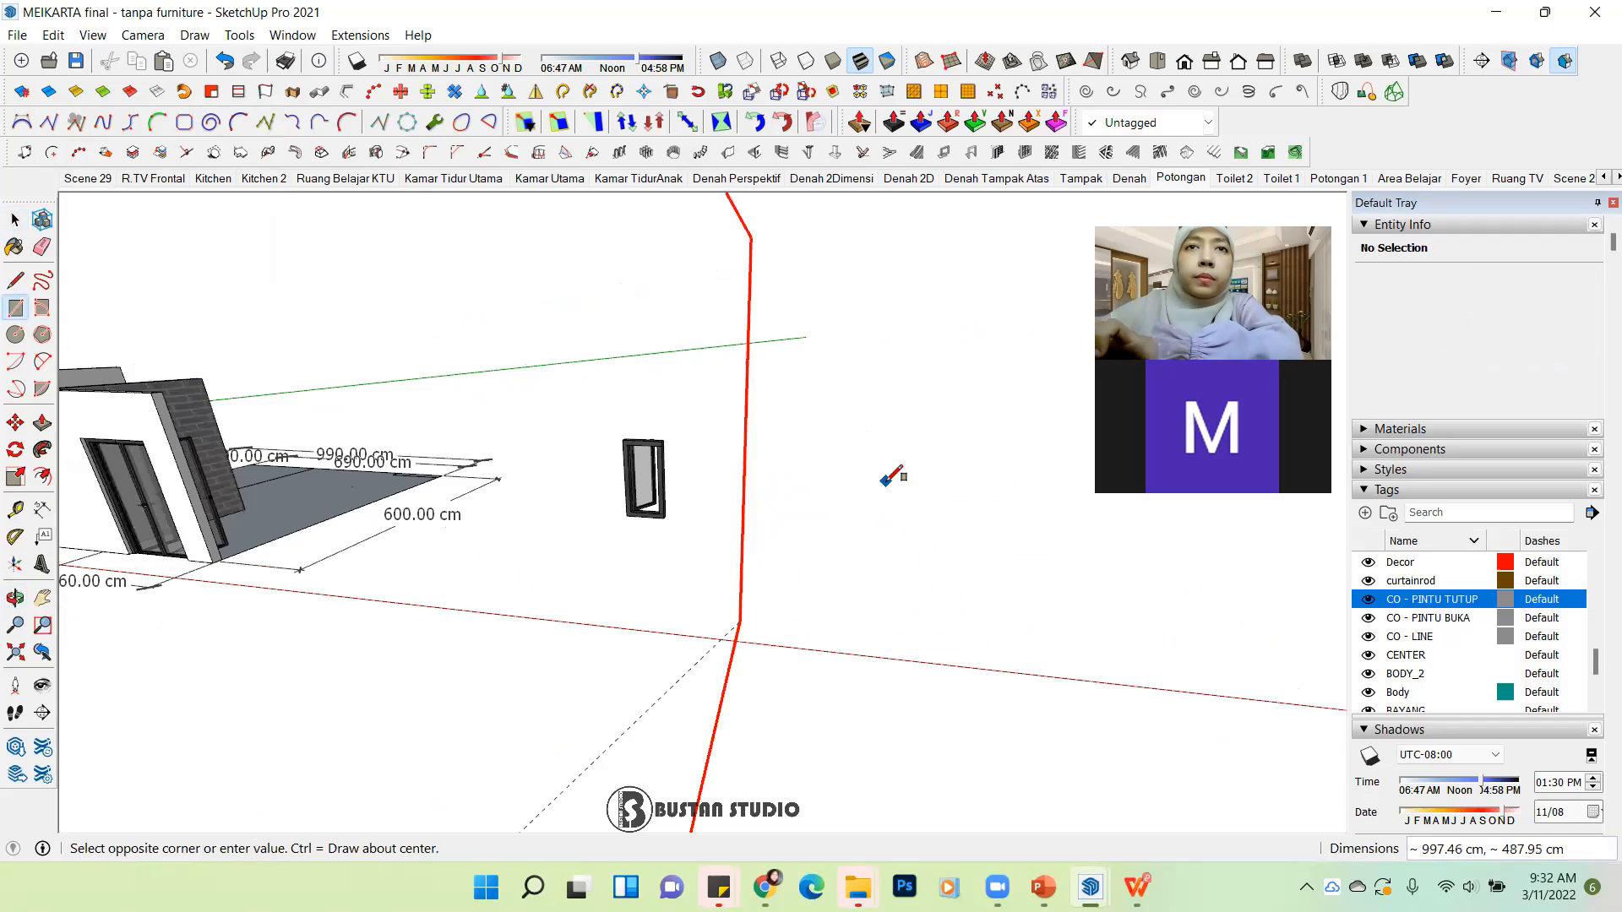
pyautogui.press('Left')
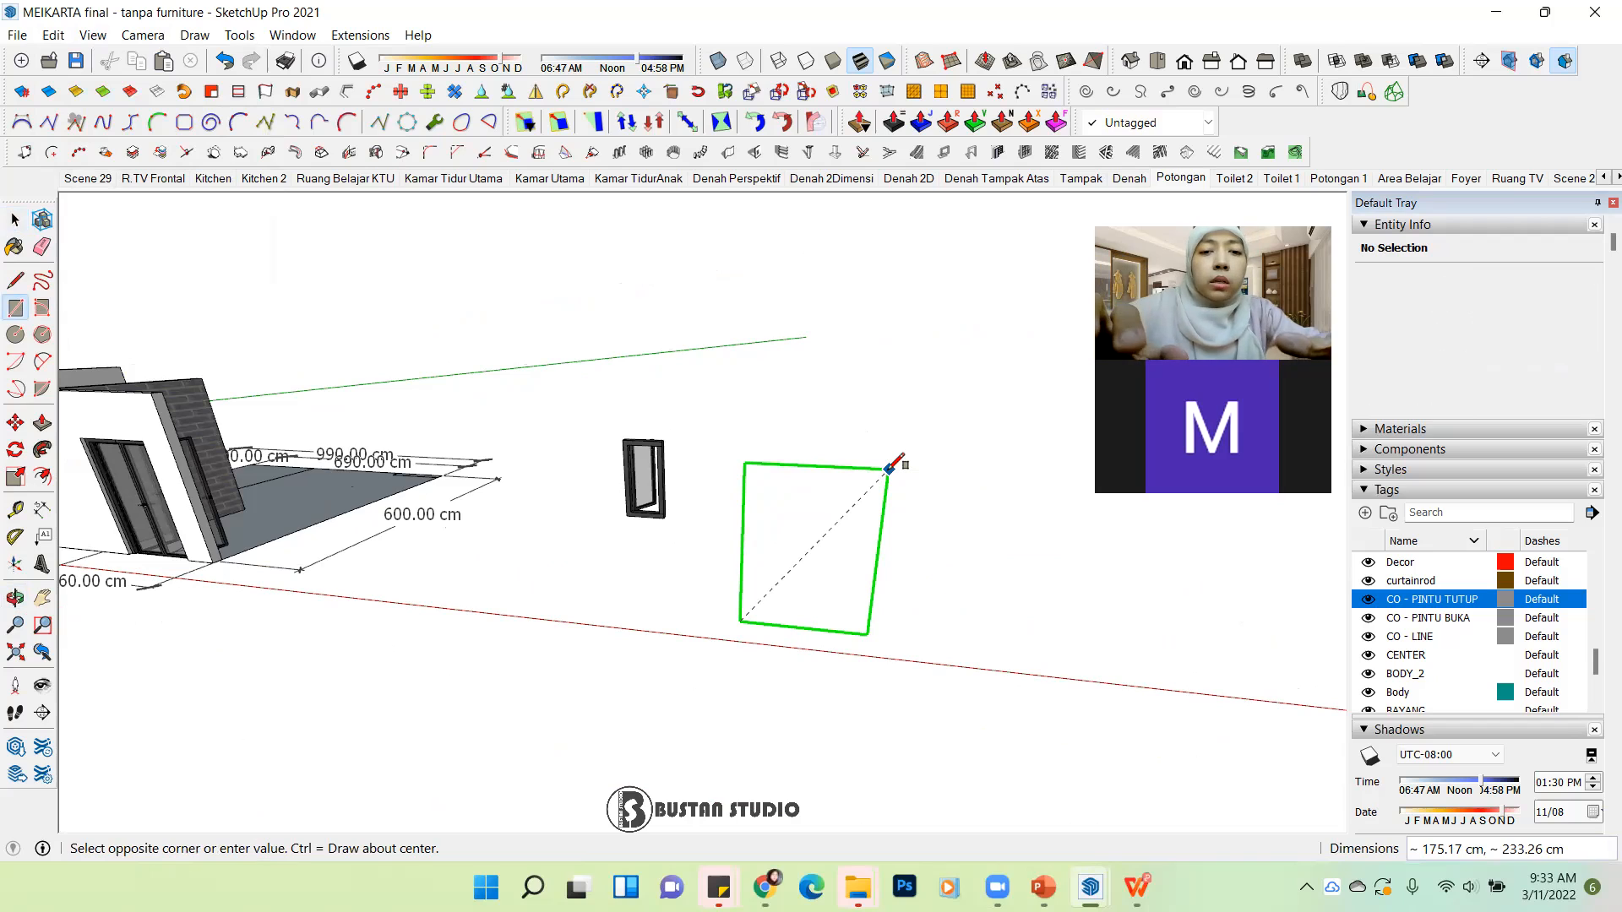
pyautogui.write('180,22')
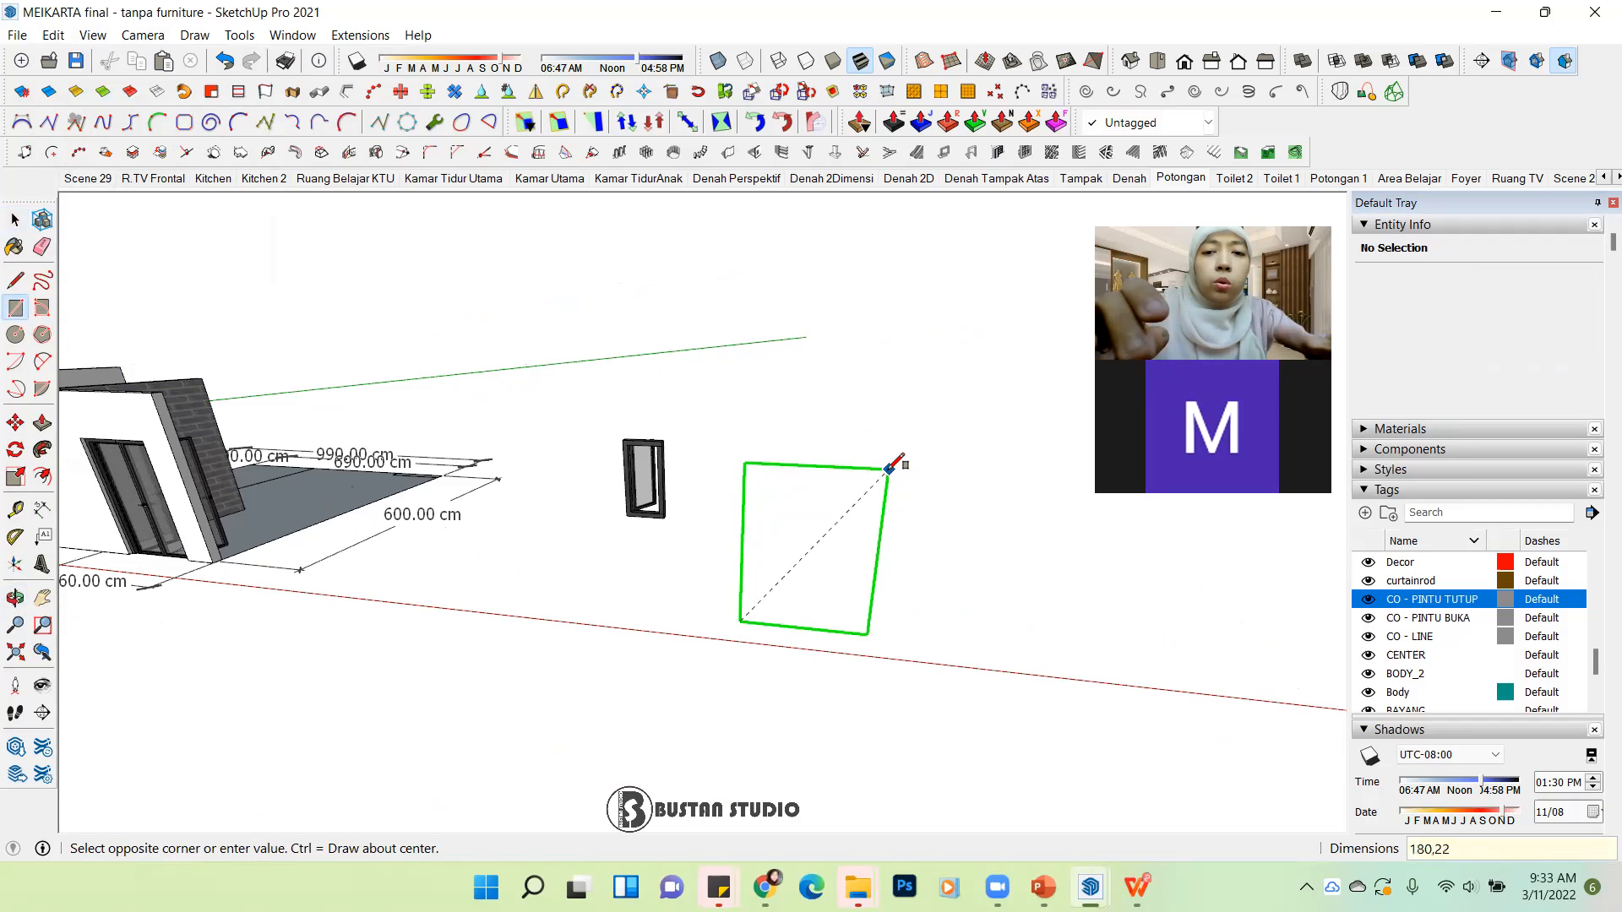
pyautogui.press('Return')
# Step: Select the new rectangle's face with all its edges and make it a group
pyautogui.click(16, 219)
pyautogui.scroll(-3, 483, 397)
pyautogui.moveTo(623, 496); pyautogui.dragTo(591, 479, button='middle')
pyautogui.scroll(4, 594, 429)
pyautogui.scroll(-2, 775, 539)
pyautogui.moveTo(776, 539); pyautogui.dragTo(808, 582, button='middle')
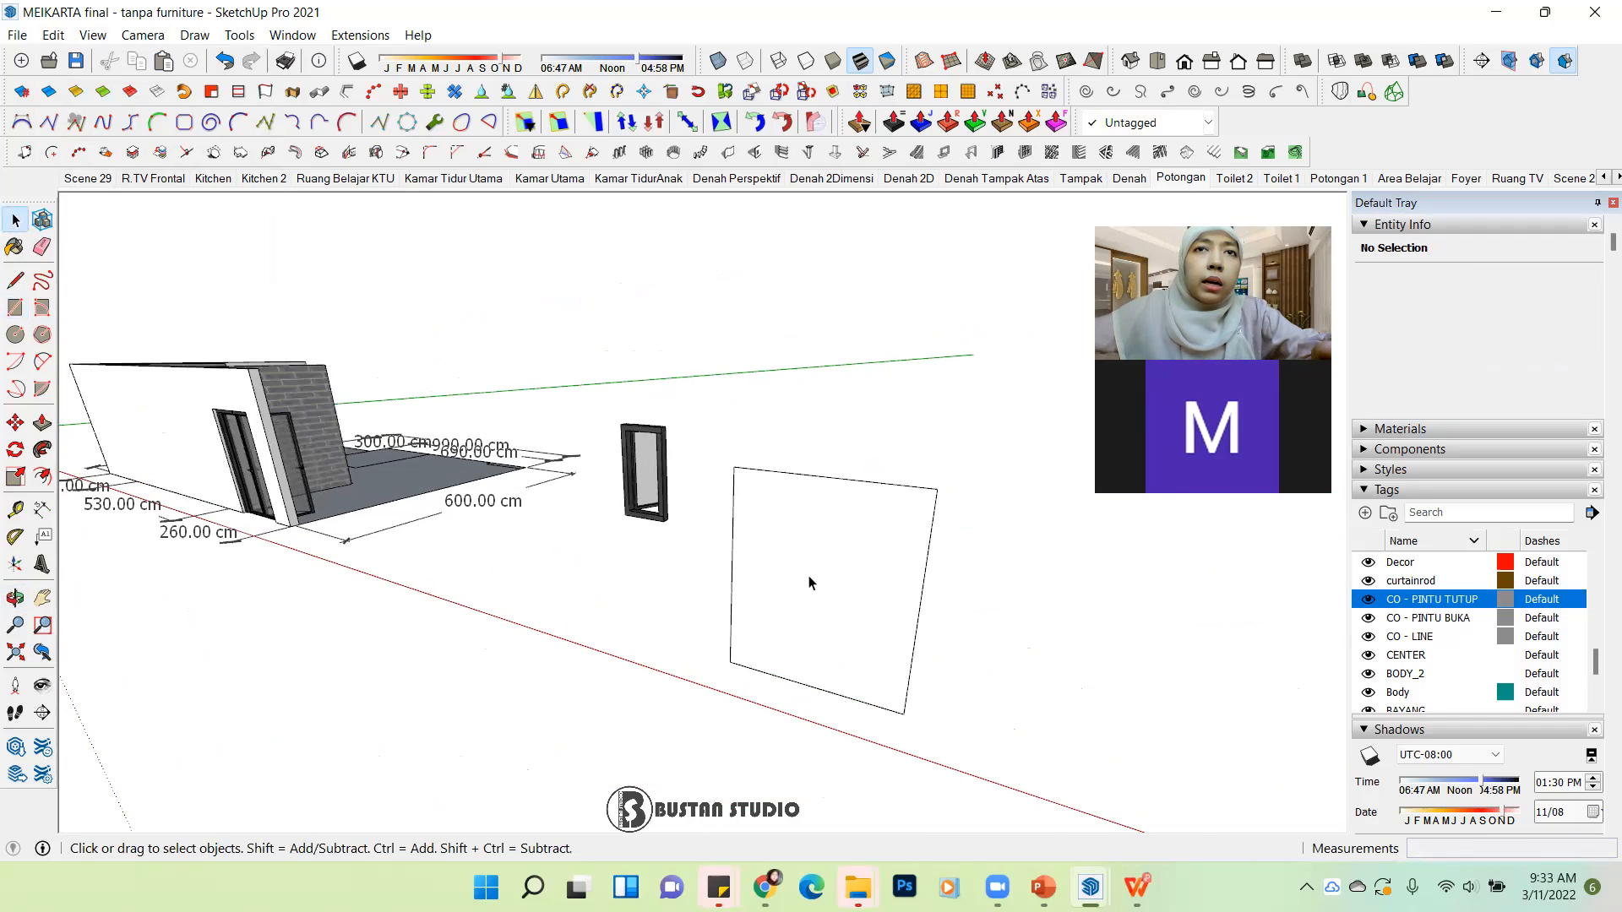
pyautogui.click(813, 576)
pyautogui.doubleClick(850, 564)
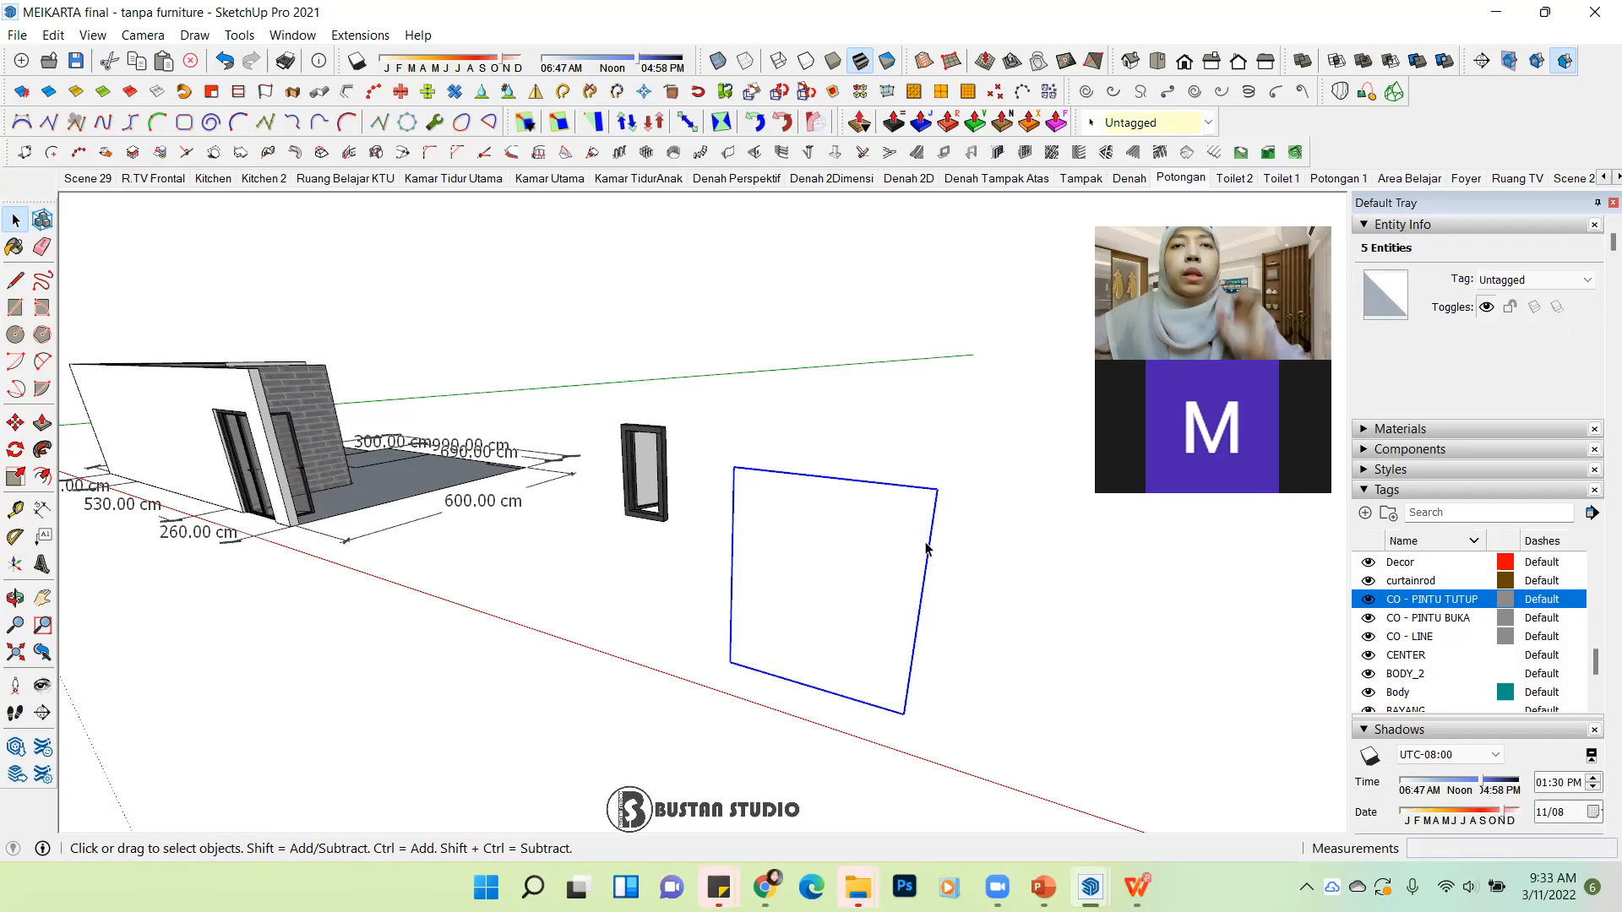
pyautogui.hotkey('ctrl', 'g')
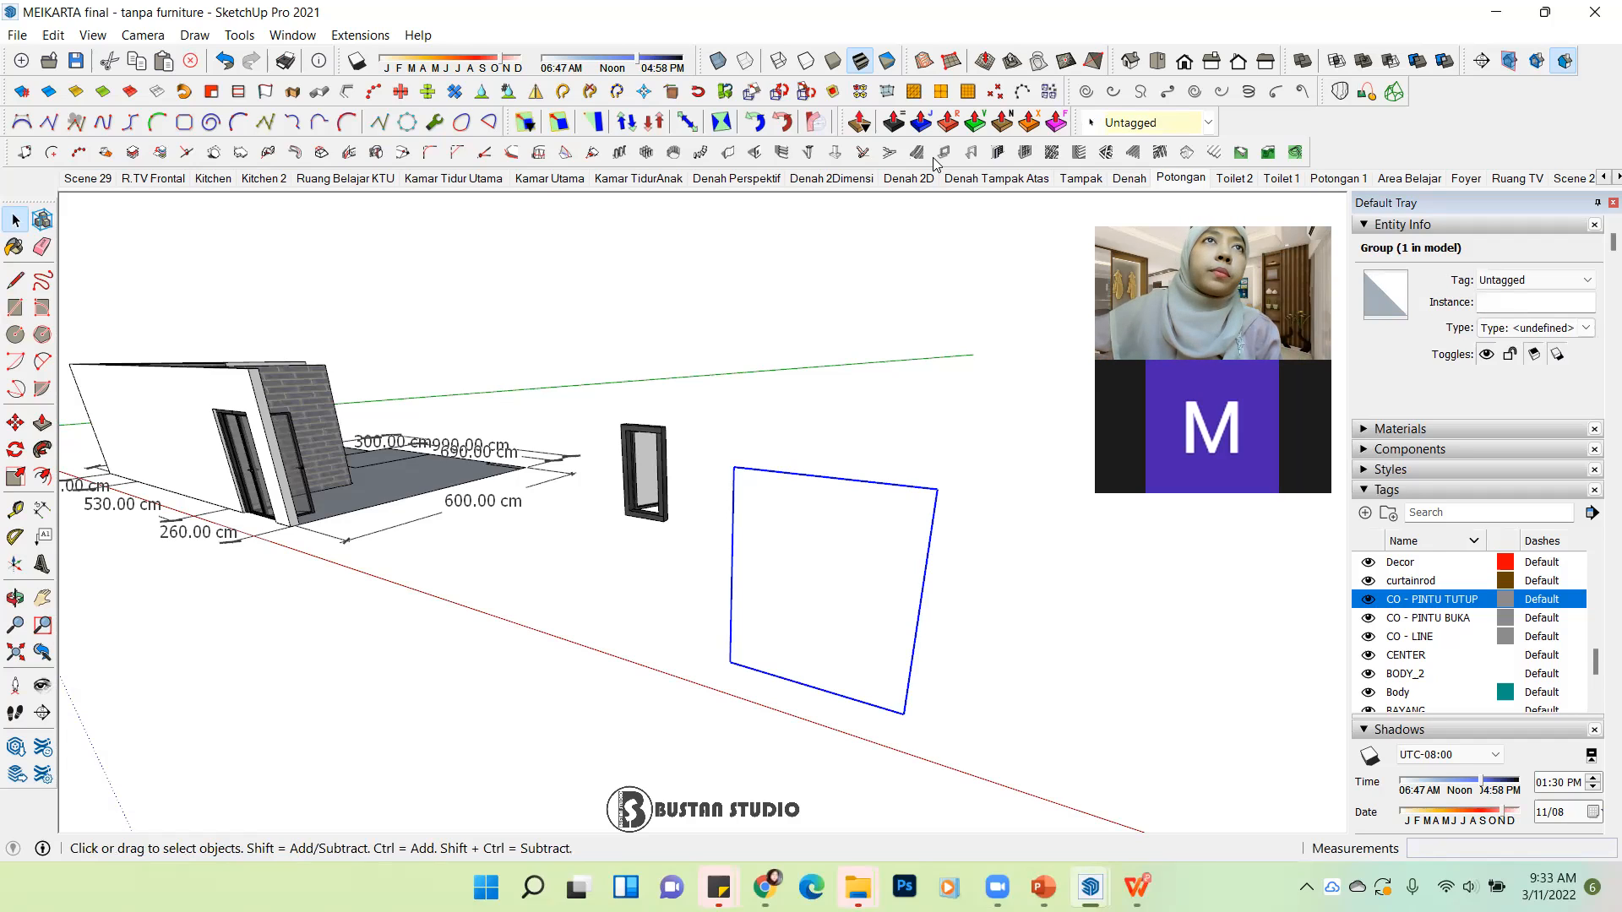
# Step: Move the lowest toolbar row up one row and look through the 1001bit Pro extension's command categories
pyautogui.click(360, 35)
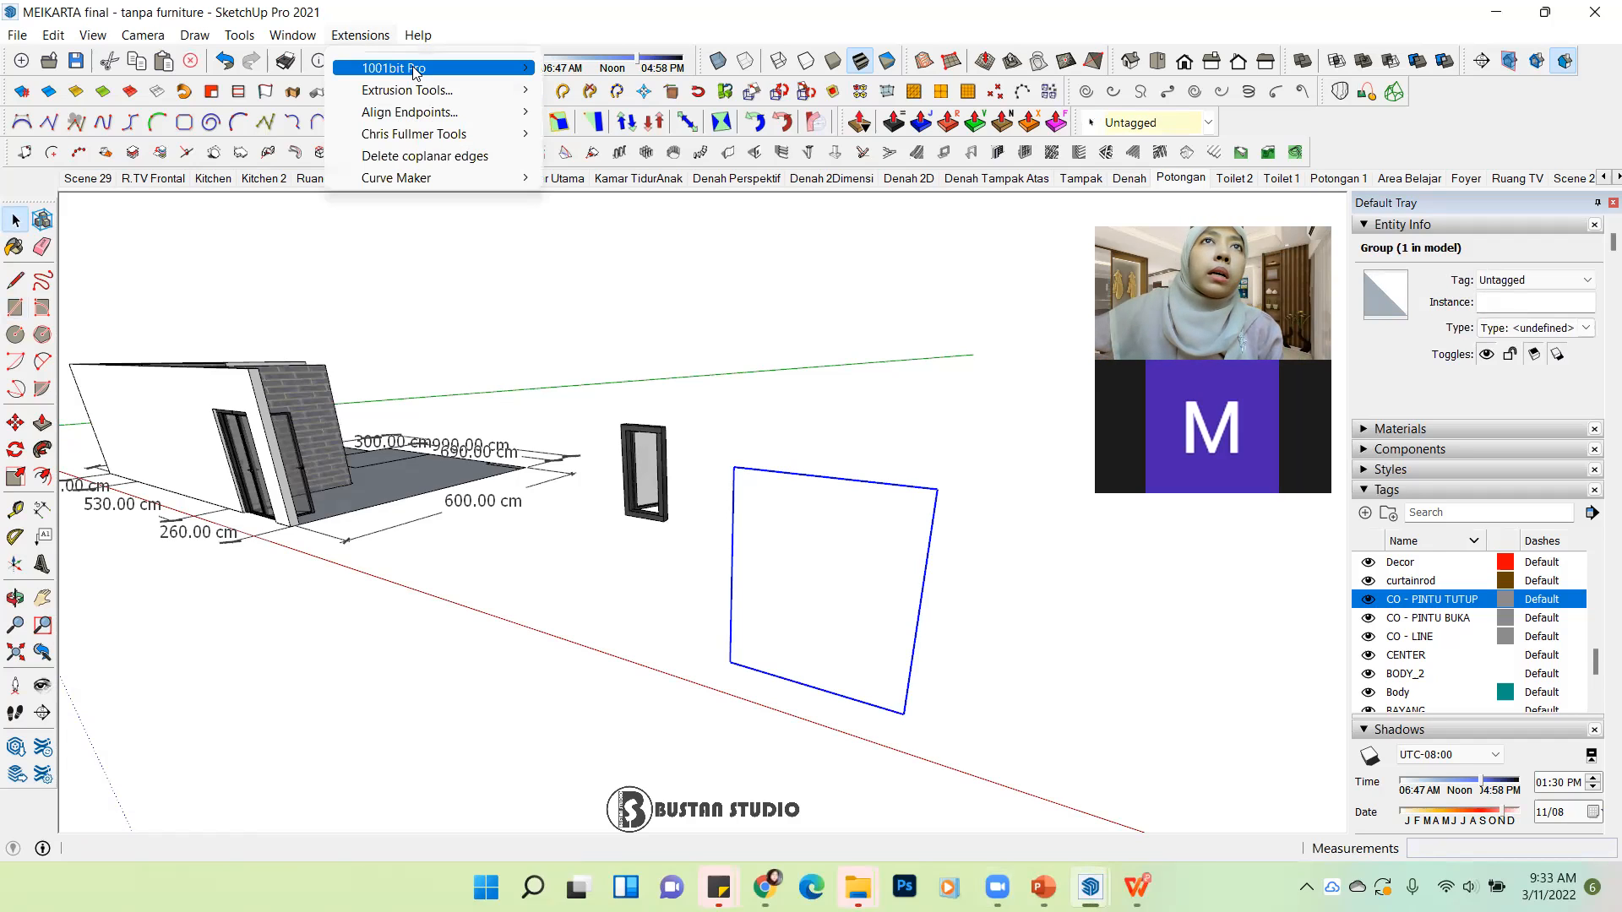
pyautogui.moveTo(473, 67)
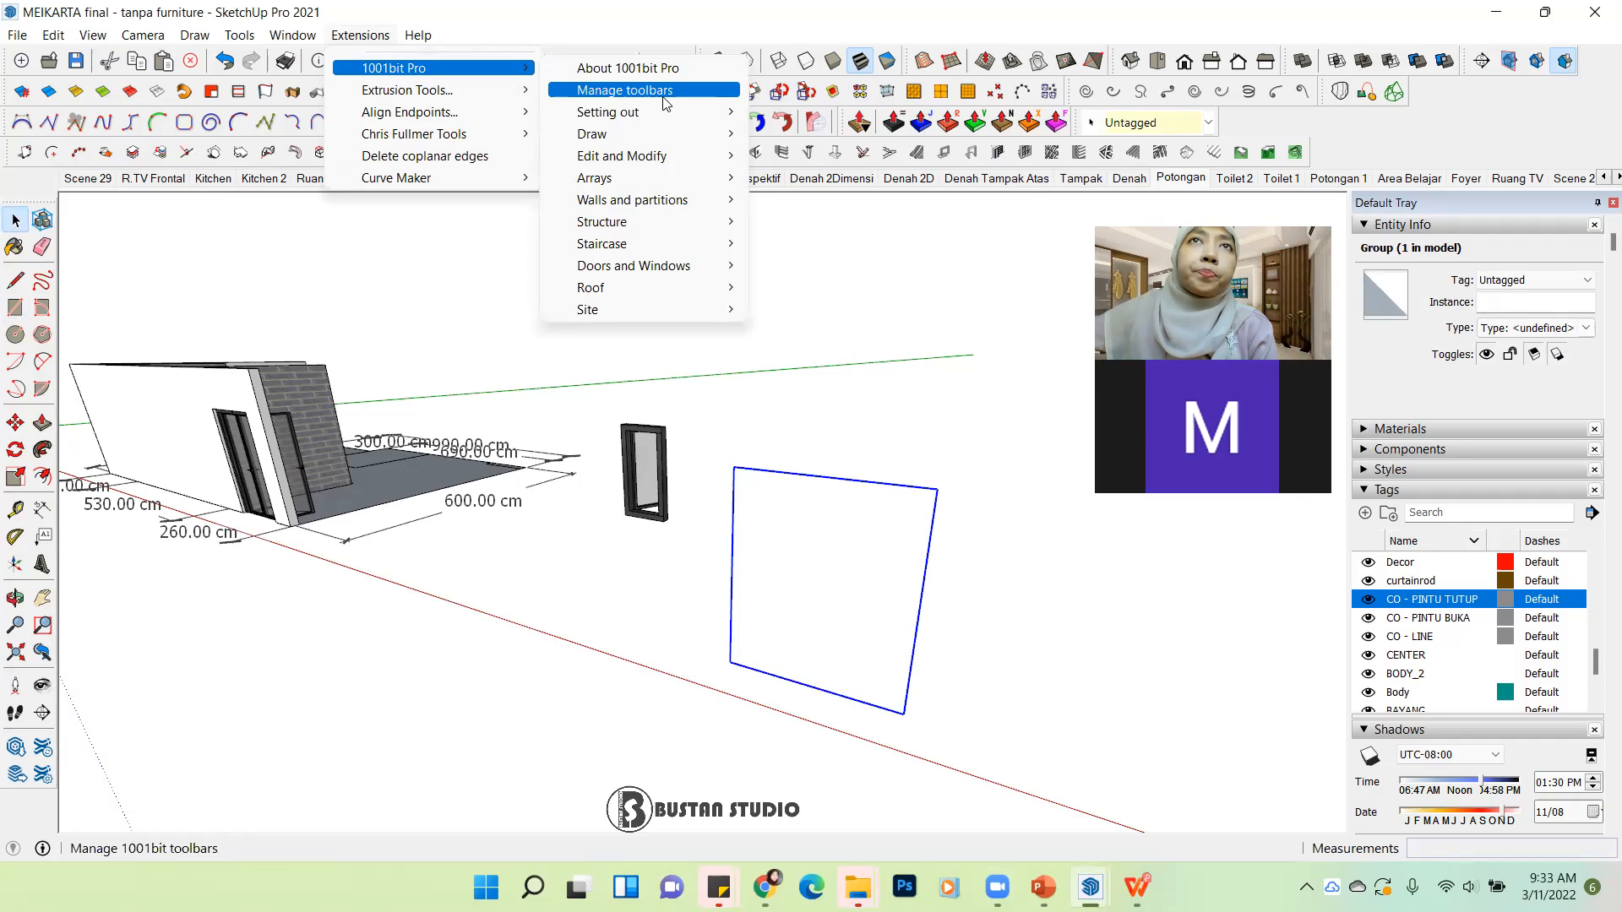
pyautogui.moveTo(667, 115)
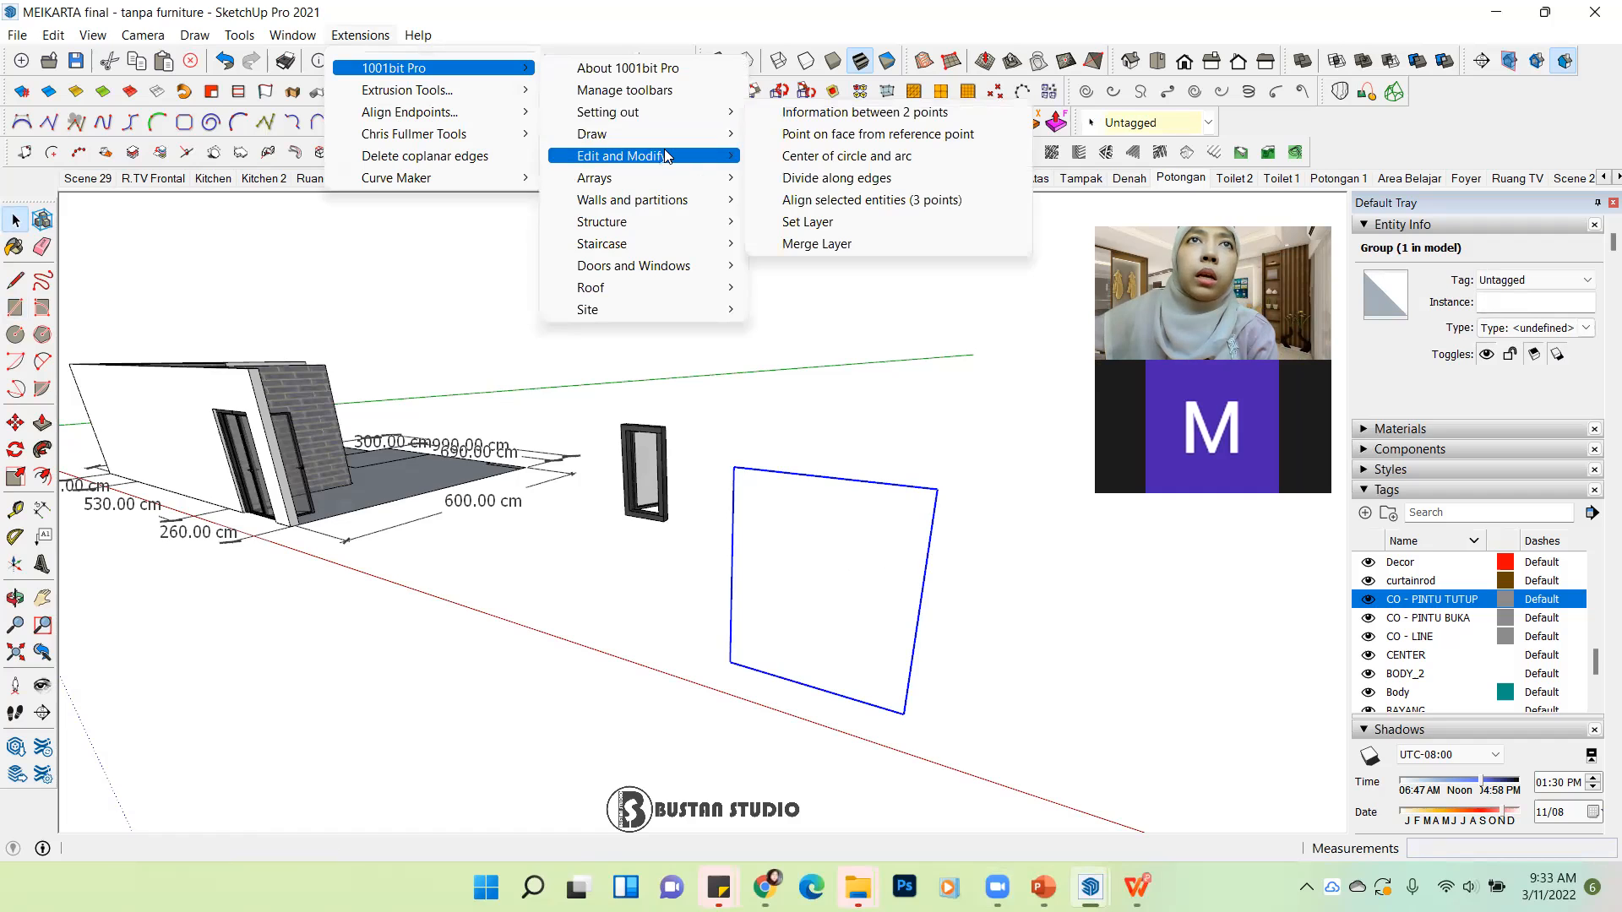
pyautogui.click(915, 34)
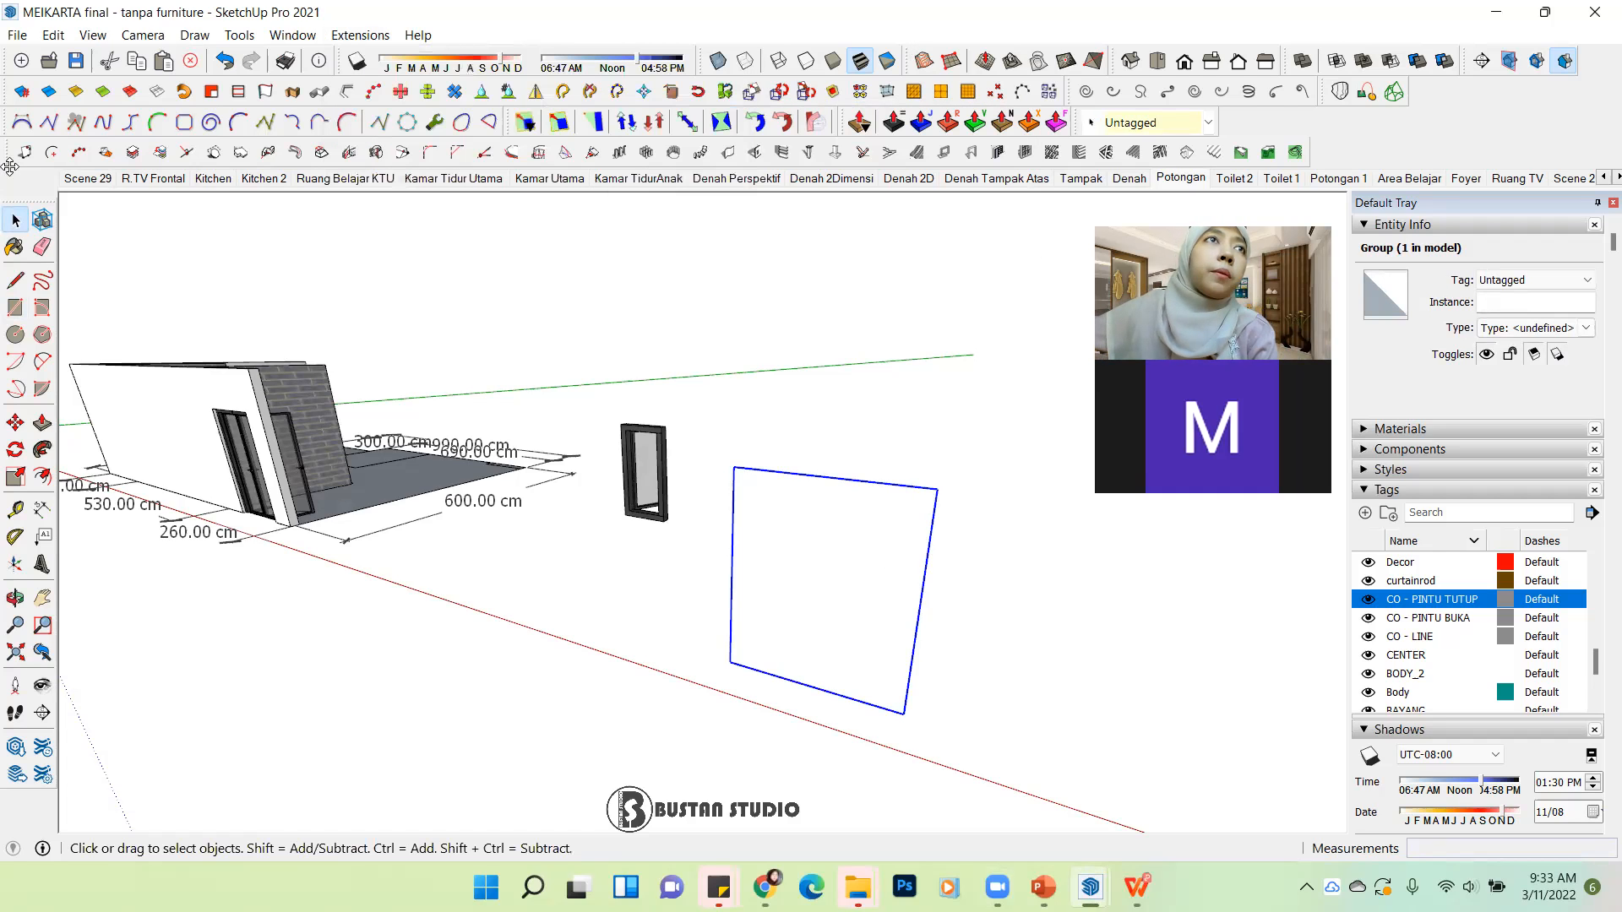
pyautogui.moveTo(6, 154); pyautogui.dragTo(9, 101)
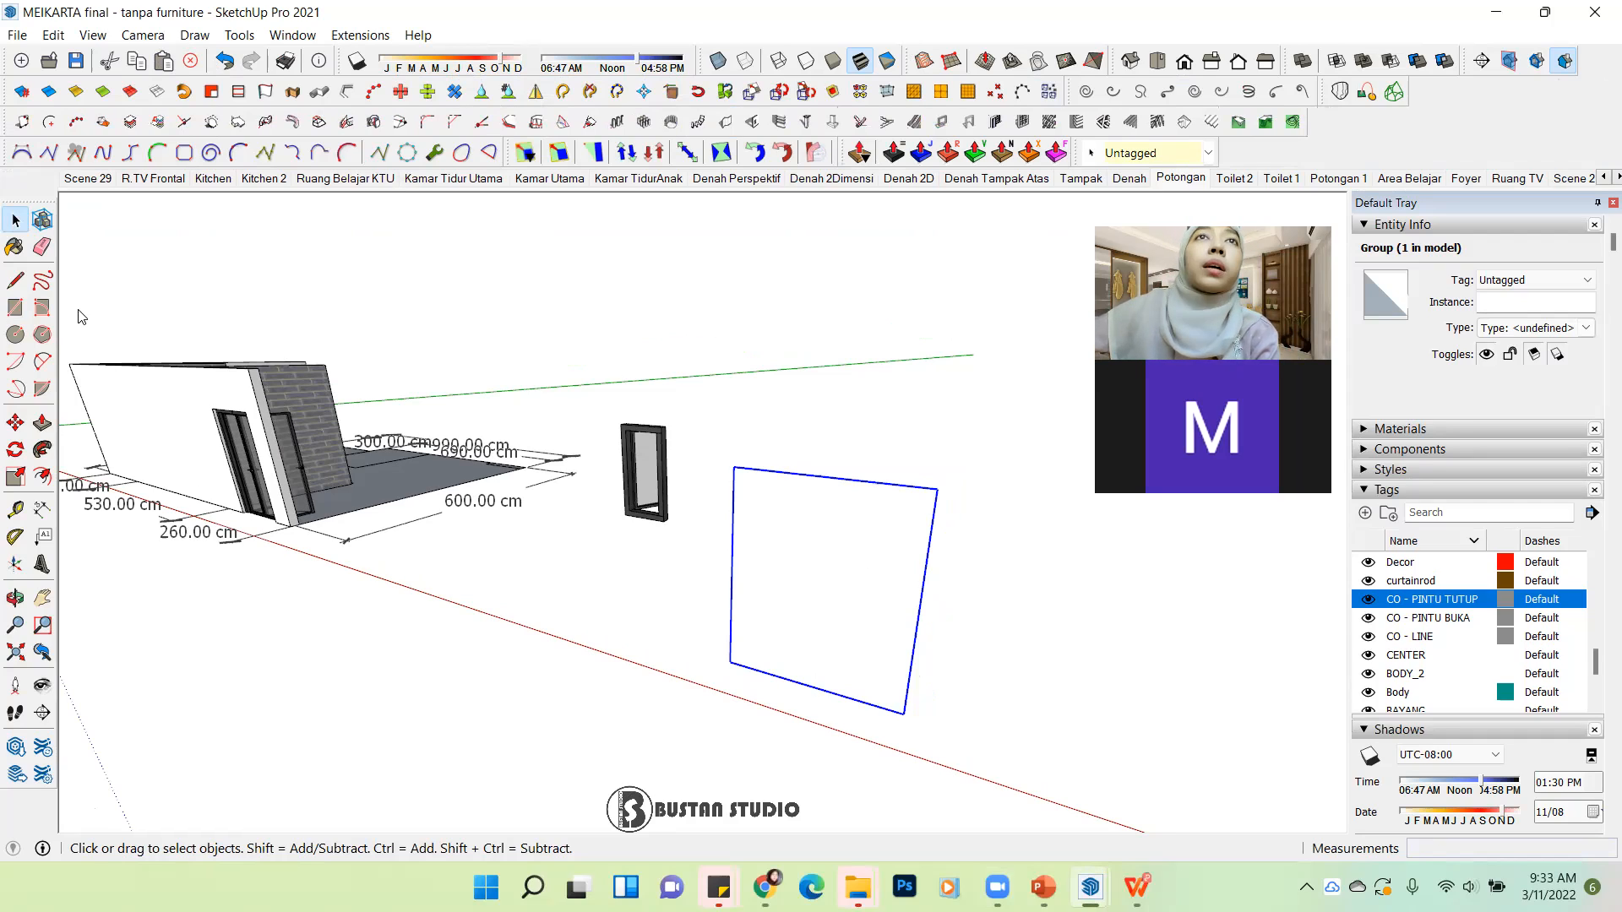
pyautogui.click(360, 35)
pyautogui.moveTo(527, 74)
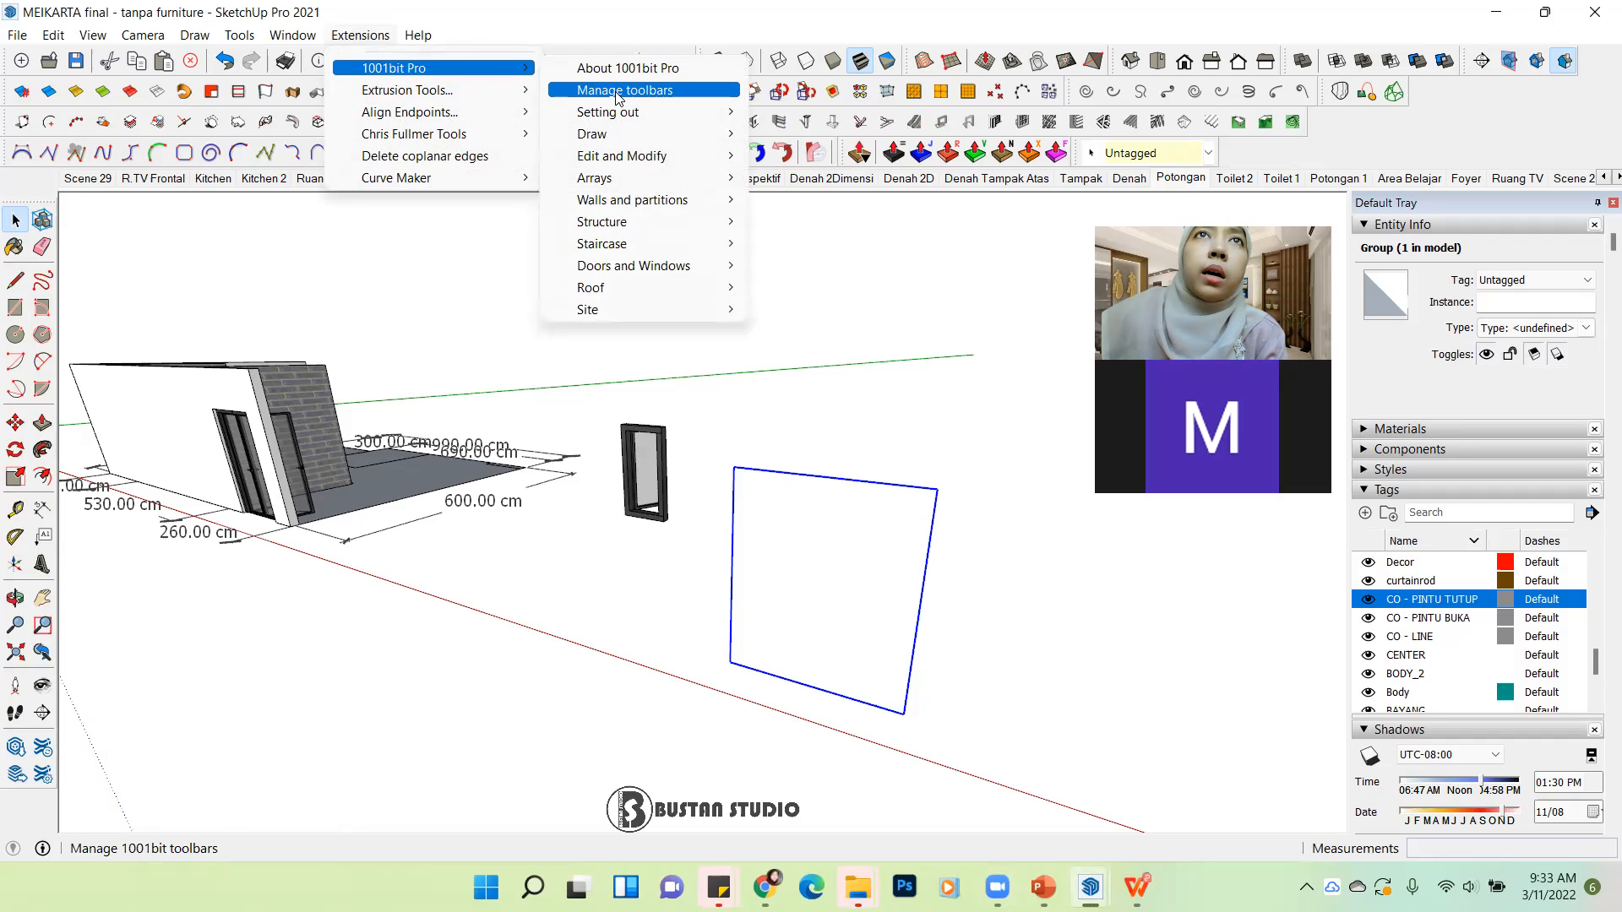
pyautogui.moveTo(632, 113)
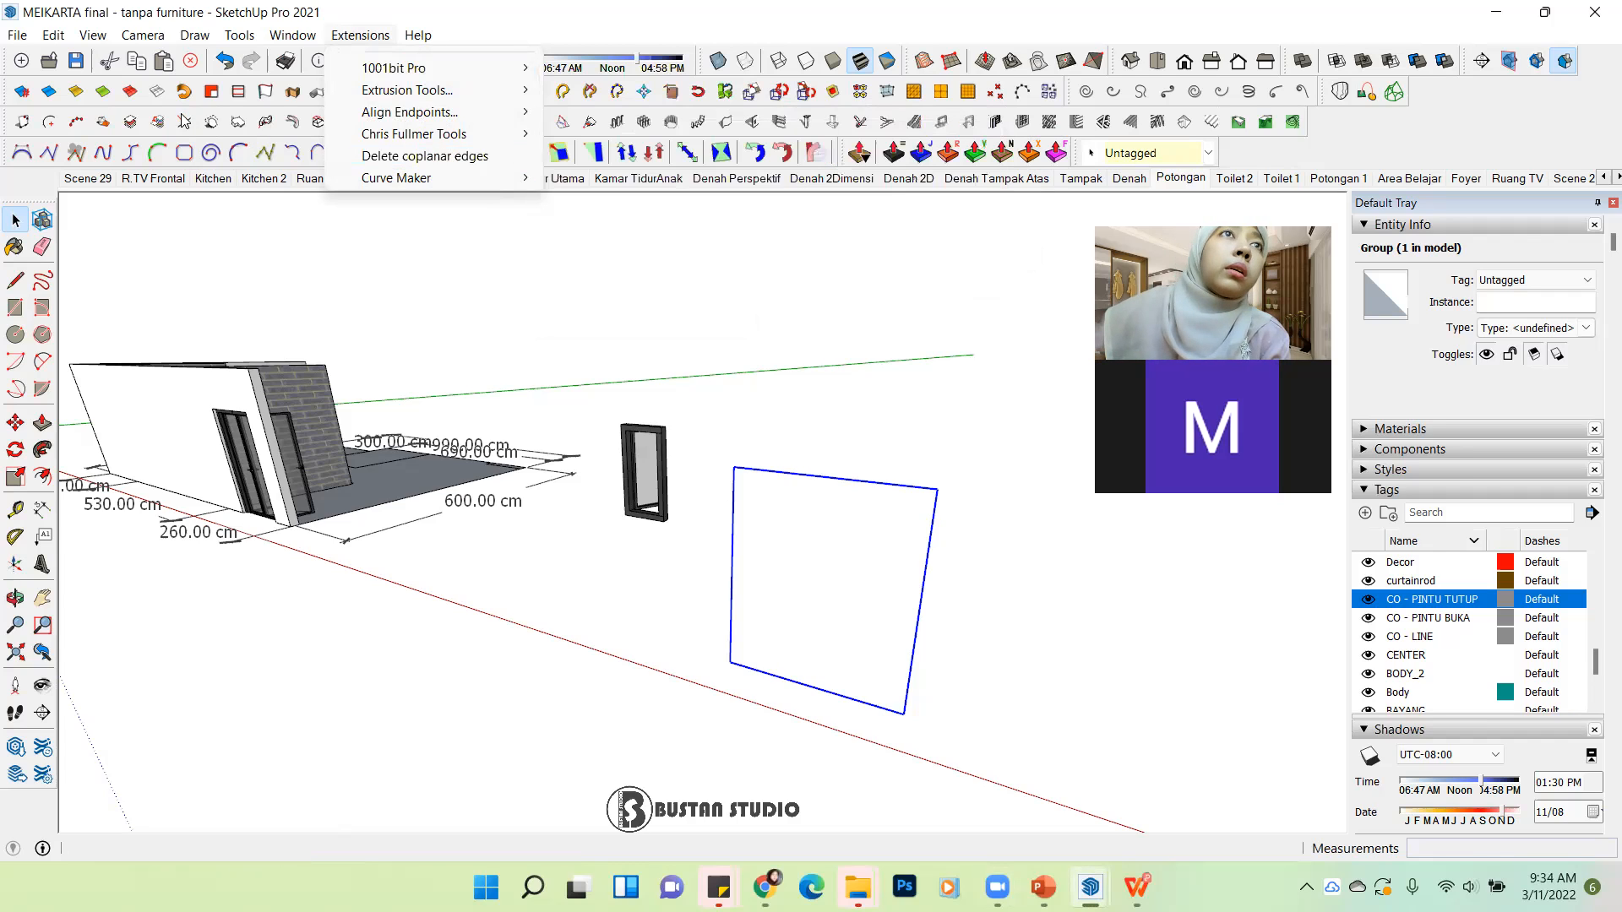
# Step: Look through the 1001bit Pro command categories for the Divide panels command under Doors and Windows
pyautogui.click(418, 38)
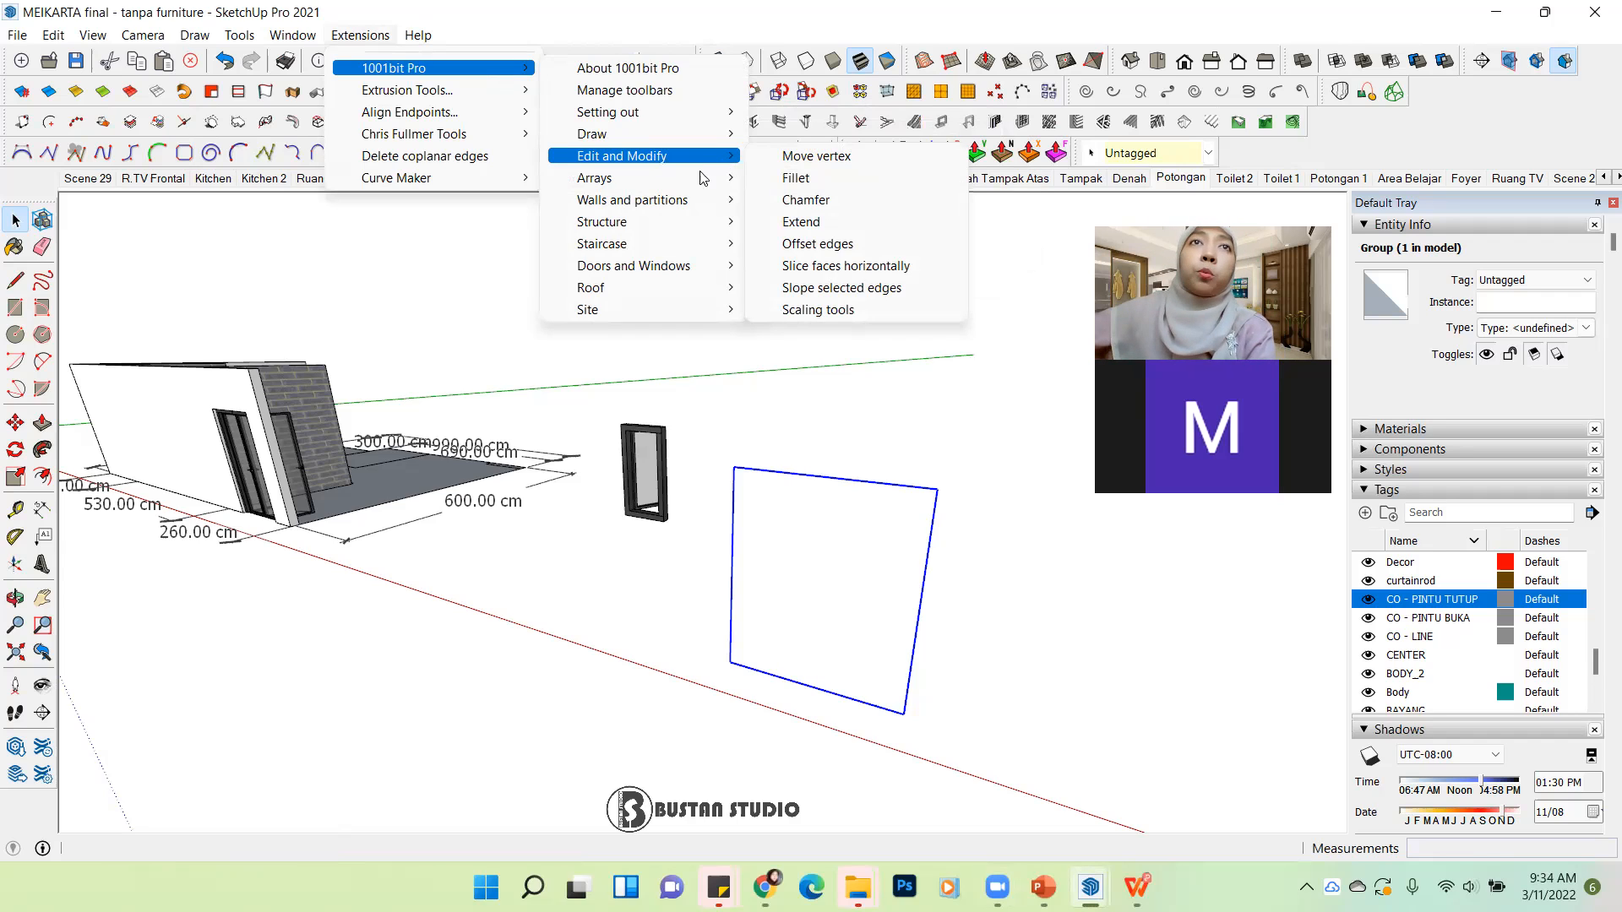
pyautogui.moveTo(708, 183)
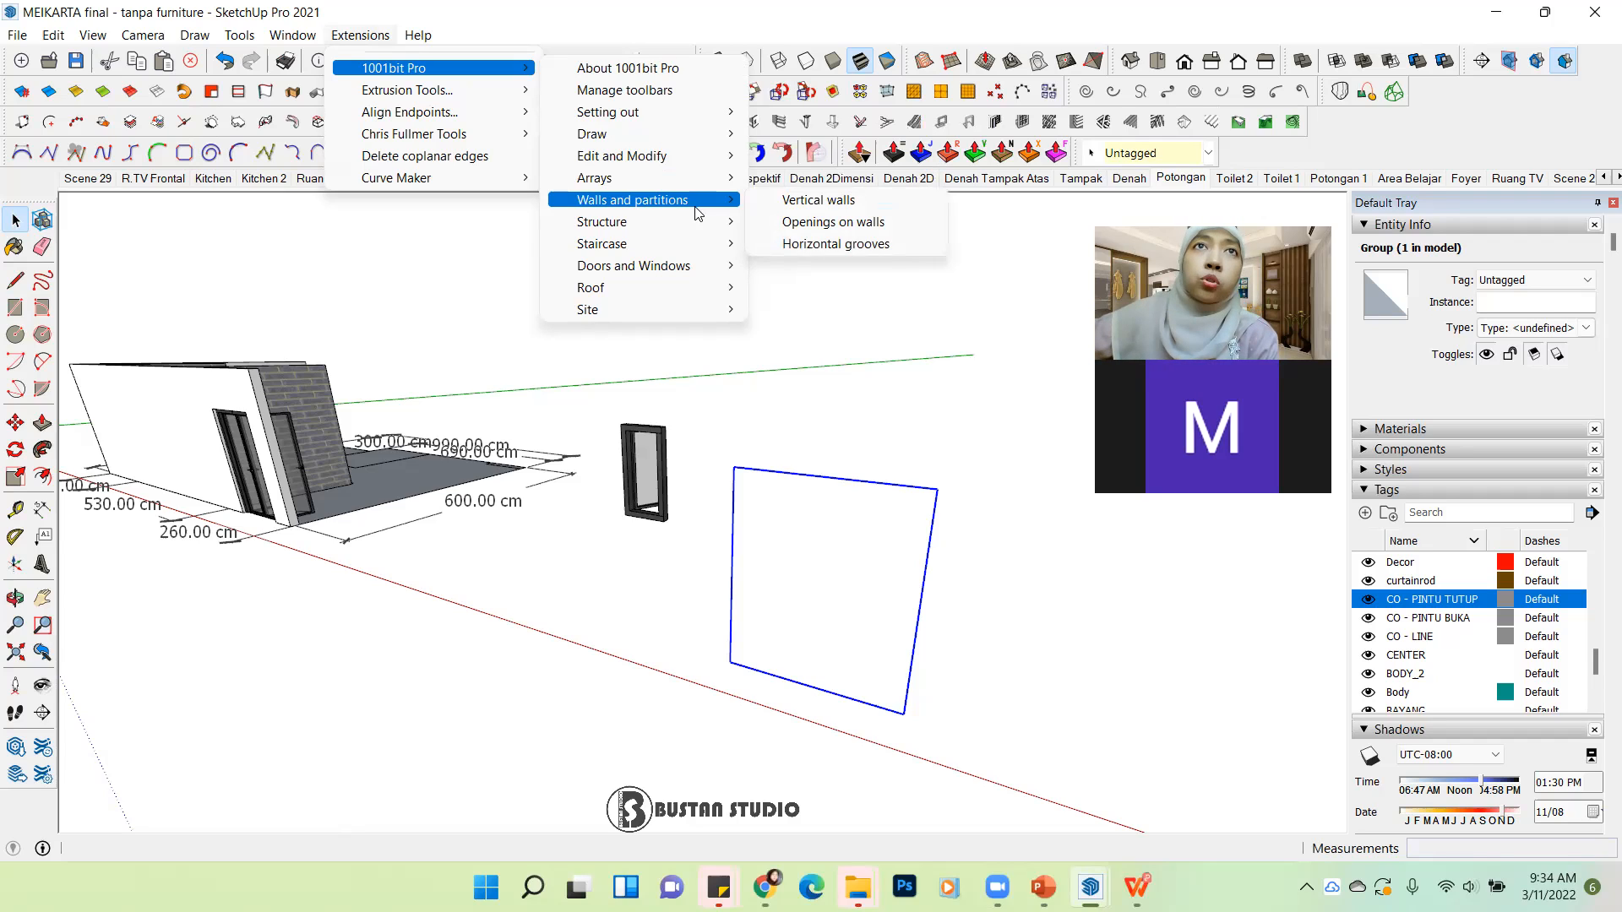
pyautogui.moveTo(684, 268)
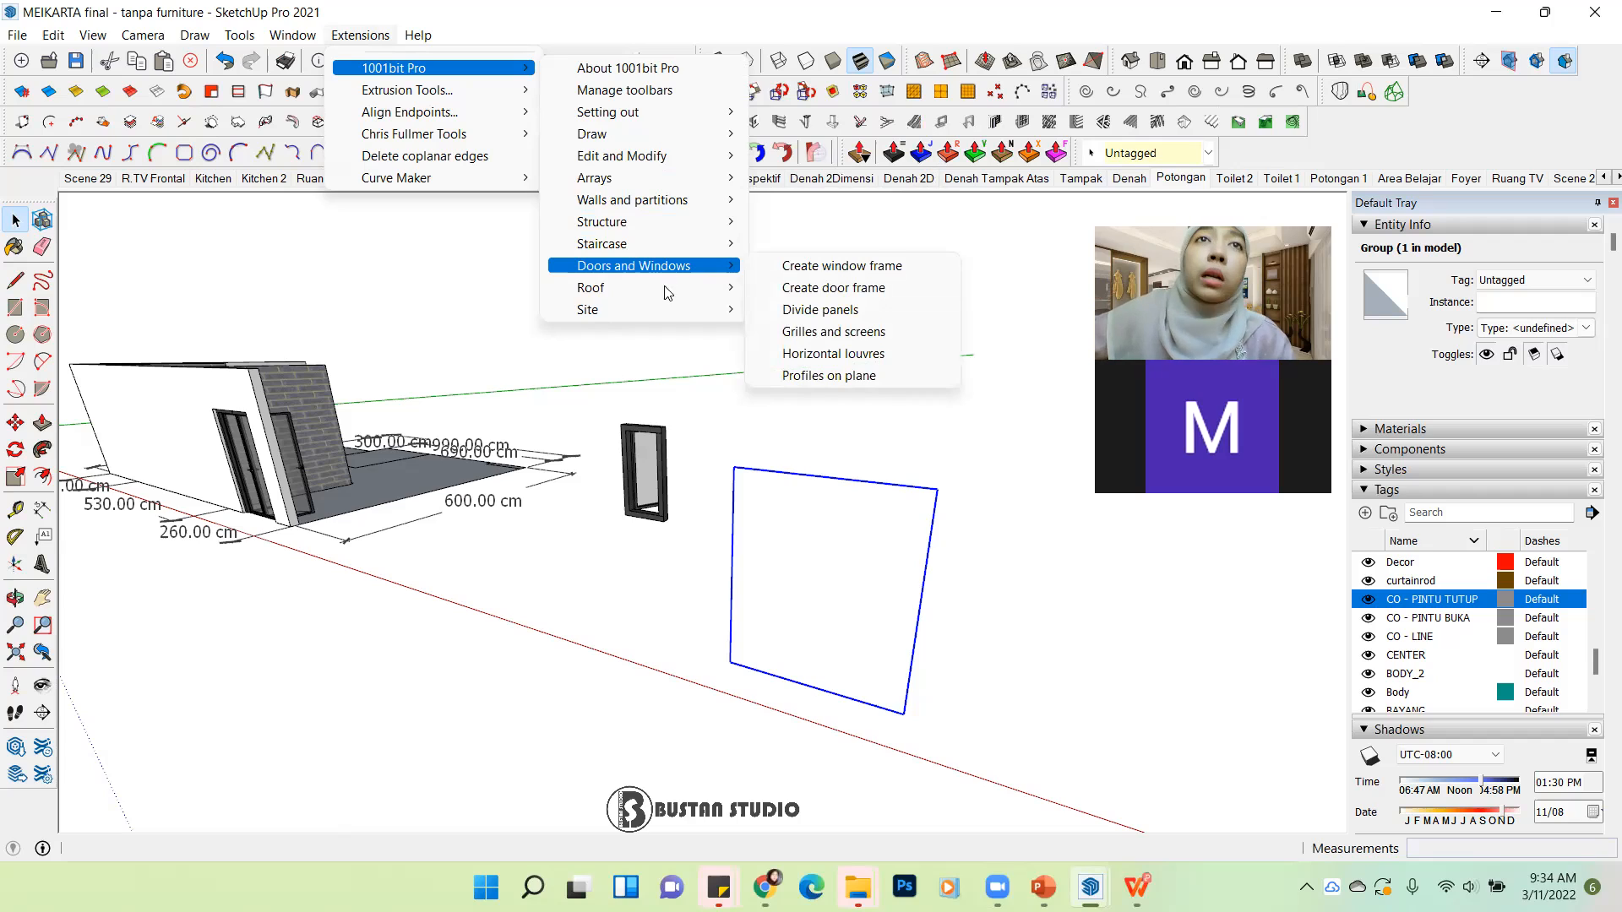
pyautogui.moveTo(674, 315)
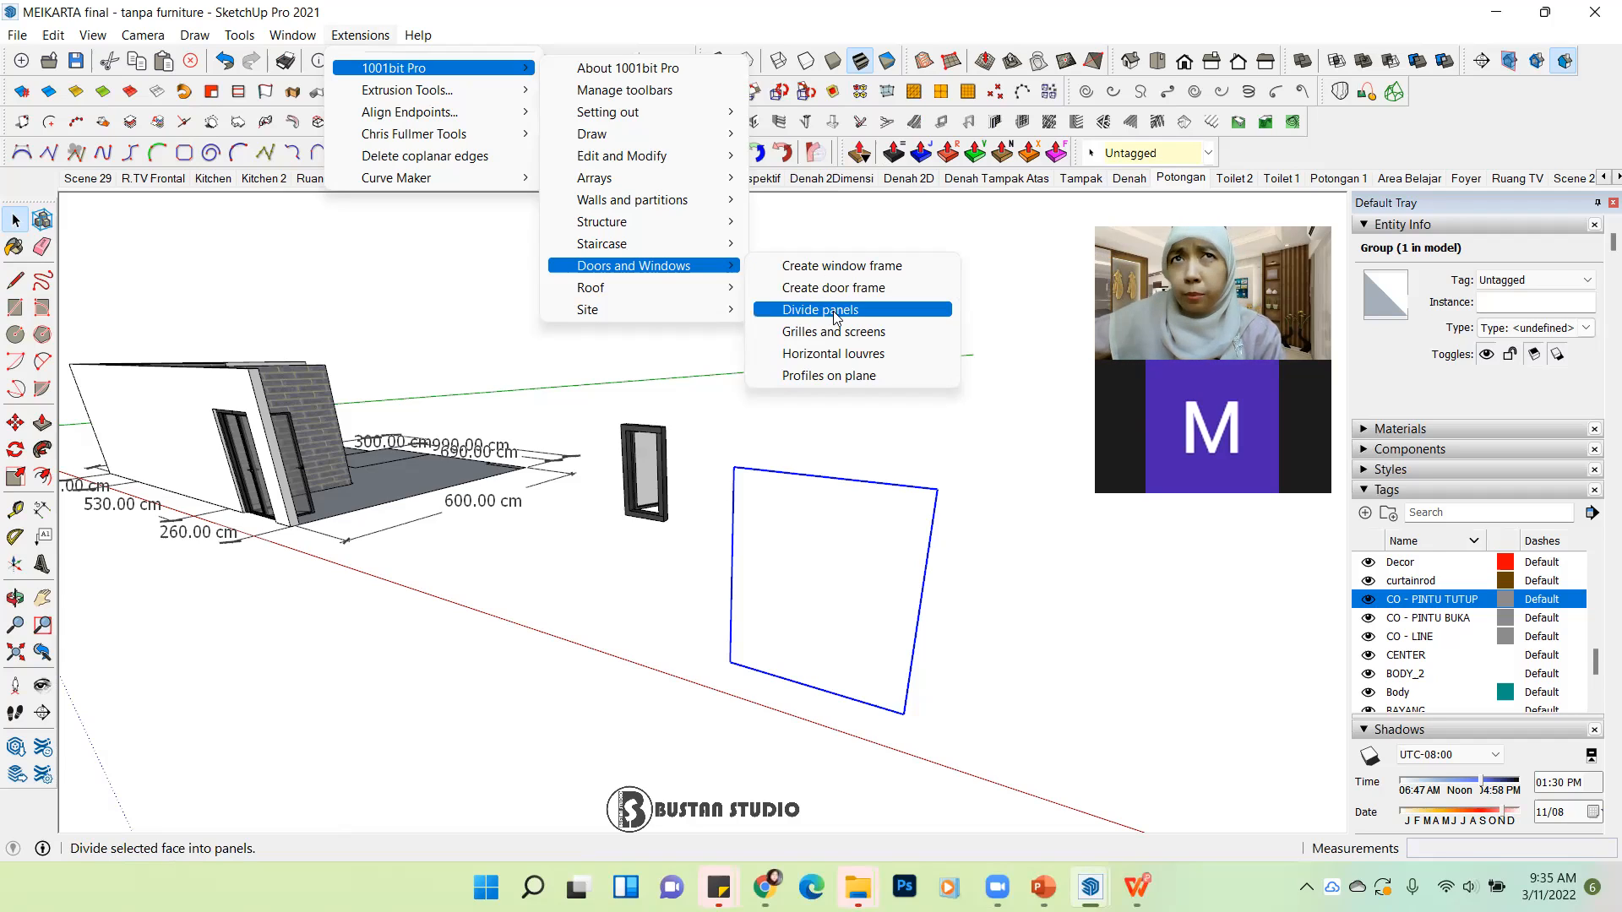
pyautogui.click(948, 560)
pyautogui.click(860, 534)
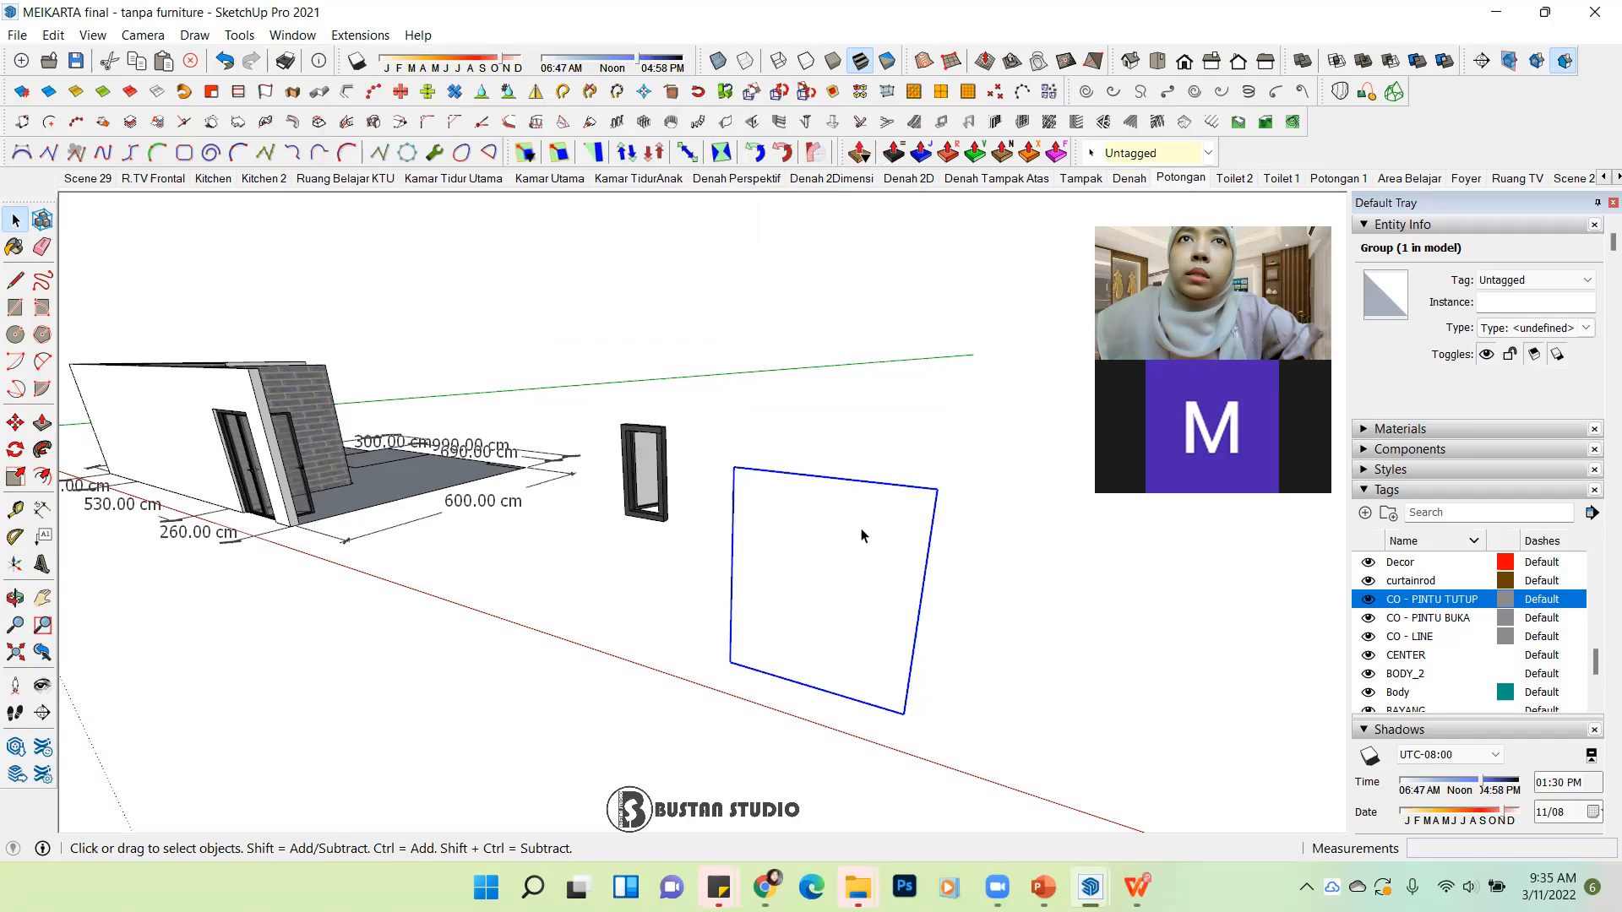
# Step: Start the 1001bit panel divider for the grouped rectangle and arrange its narrowed dialog clear of the rectangle
pyautogui.click(1023, 122)
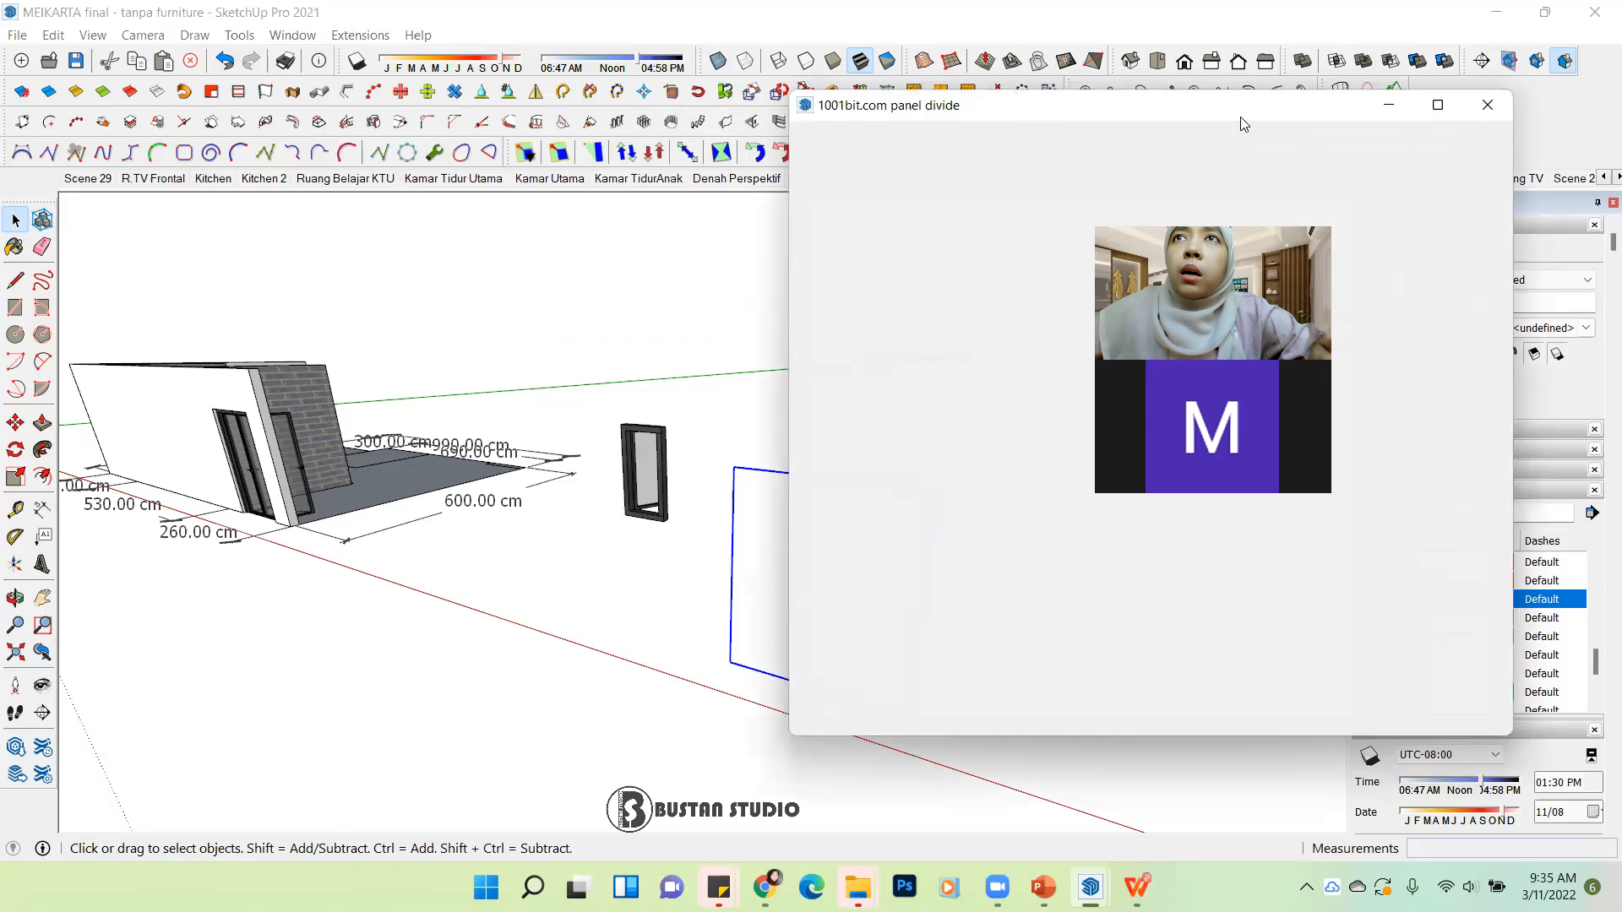
pyautogui.moveTo(1229, 118); pyautogui.dragTo(424, 118)
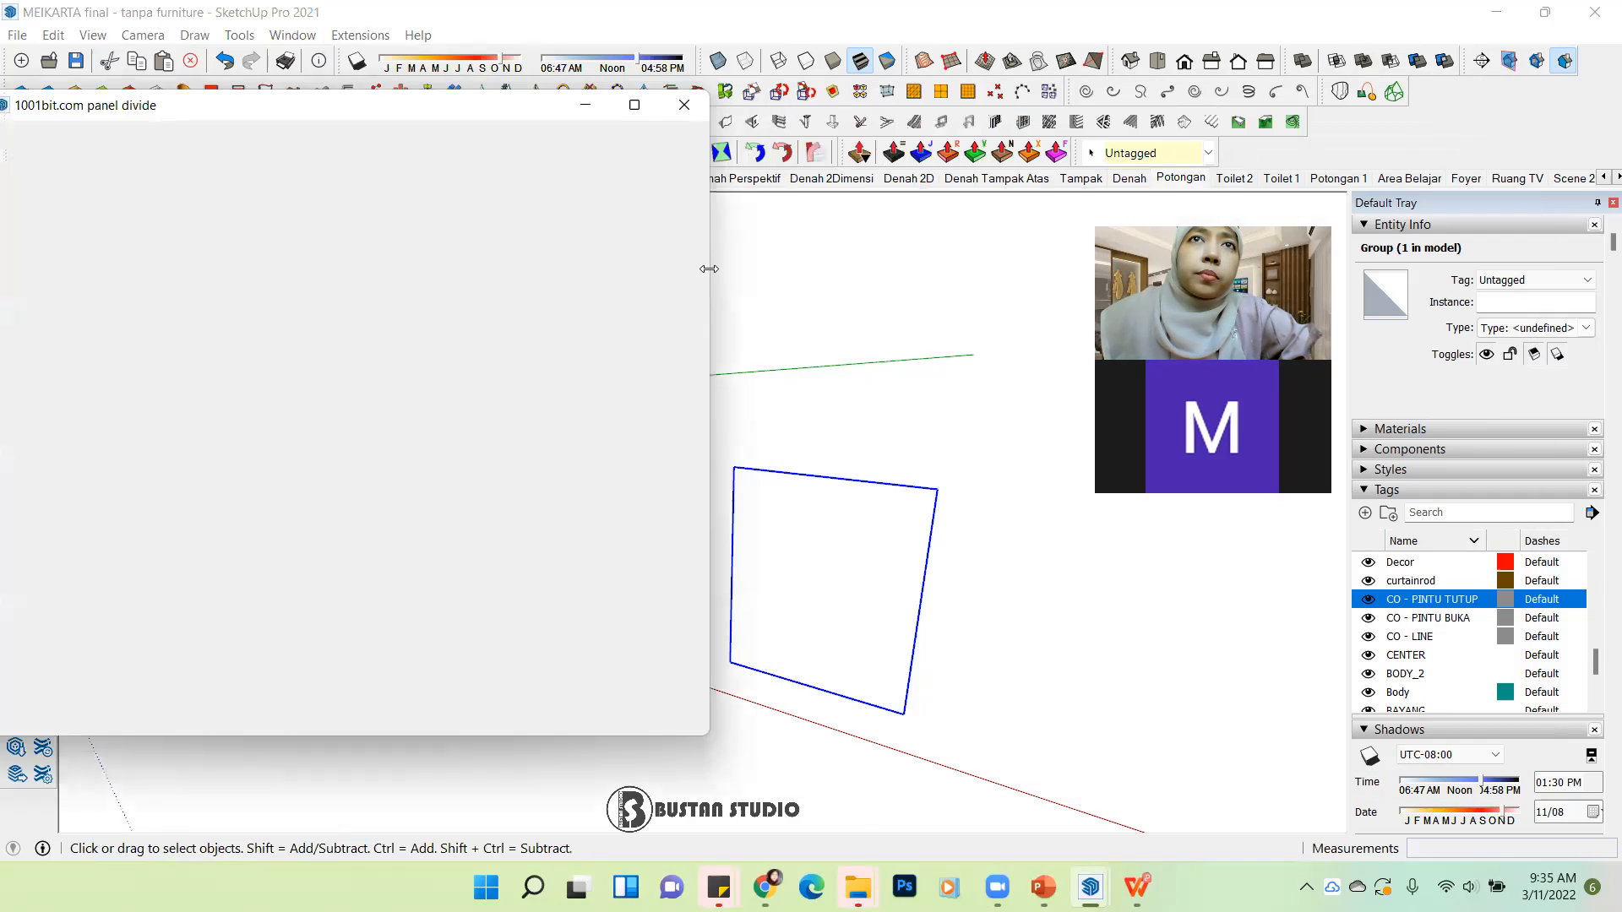
pyautogui.moveTo(471, 112); pyautogui.dragTo(526, 116)
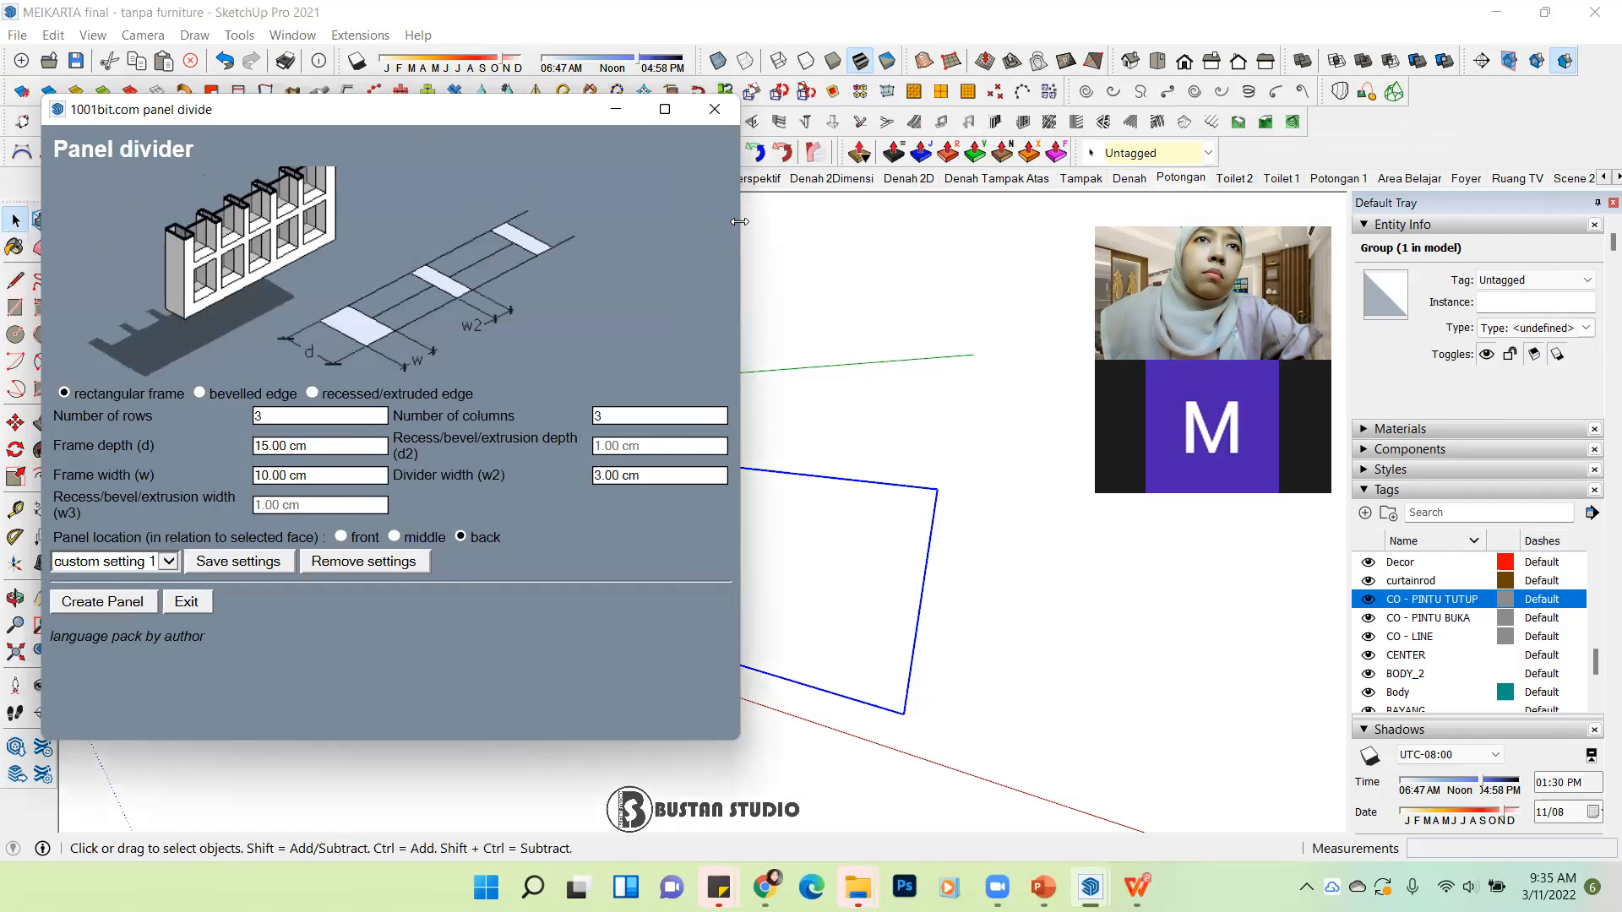
pyautogui.moveTo(739, 221); pyautogui.dragTo(683, 221)
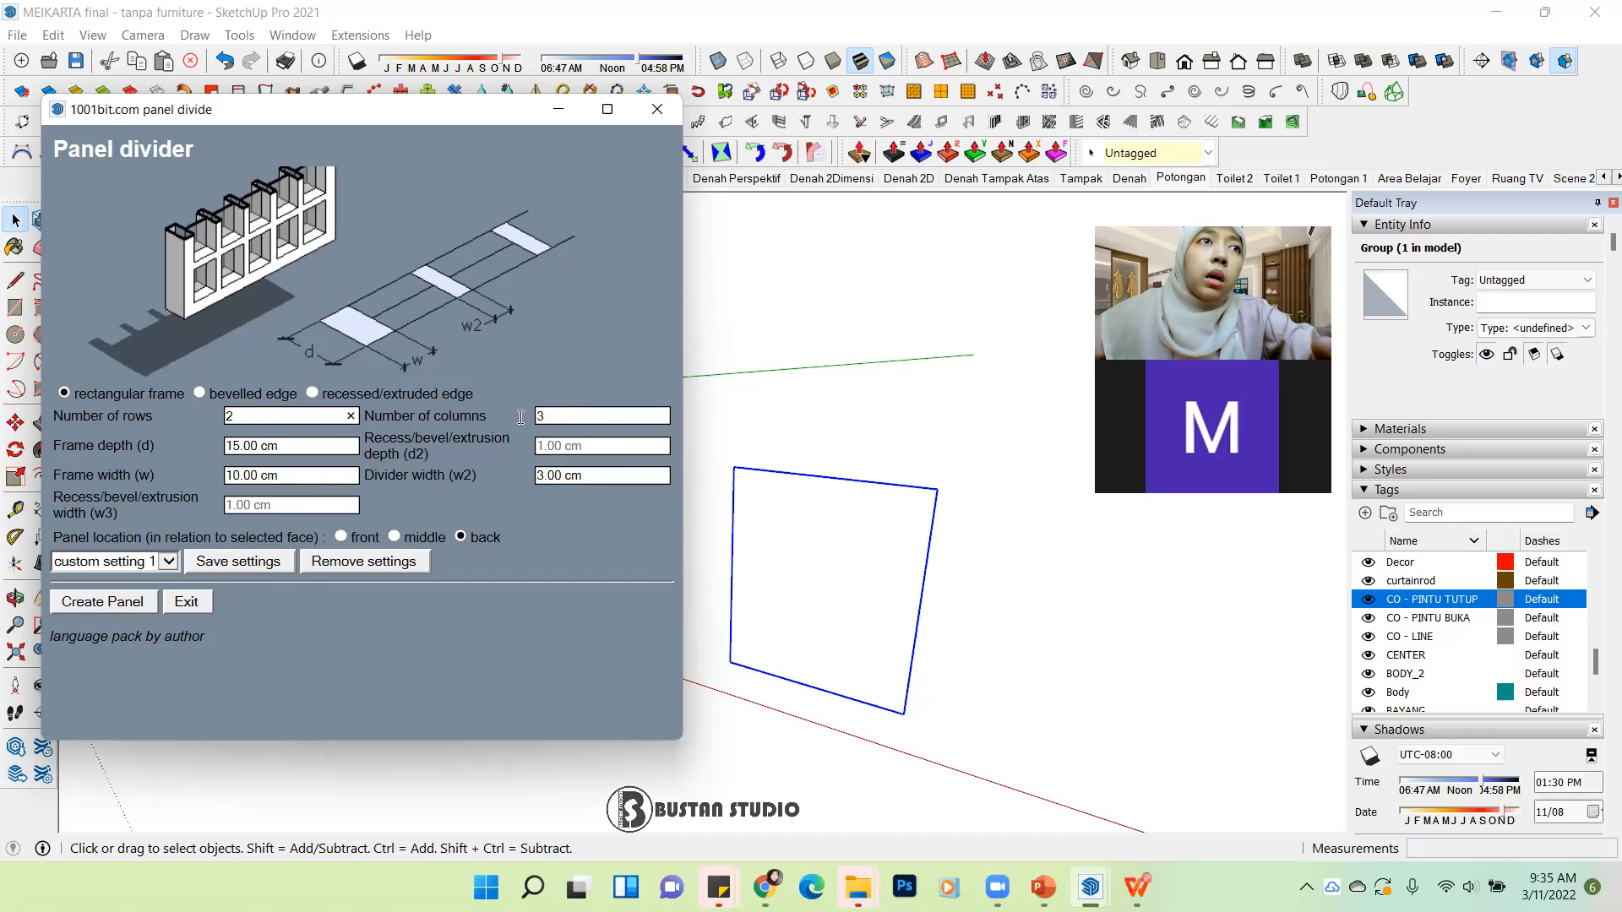
# Step: Create a panel on the rectangle's face with 2 rows, 3 columns, 10 cm frame depth and 7 cm frame and divider widths
pyautogui.tripleClick(323, 446)
pyautogui.write('10')
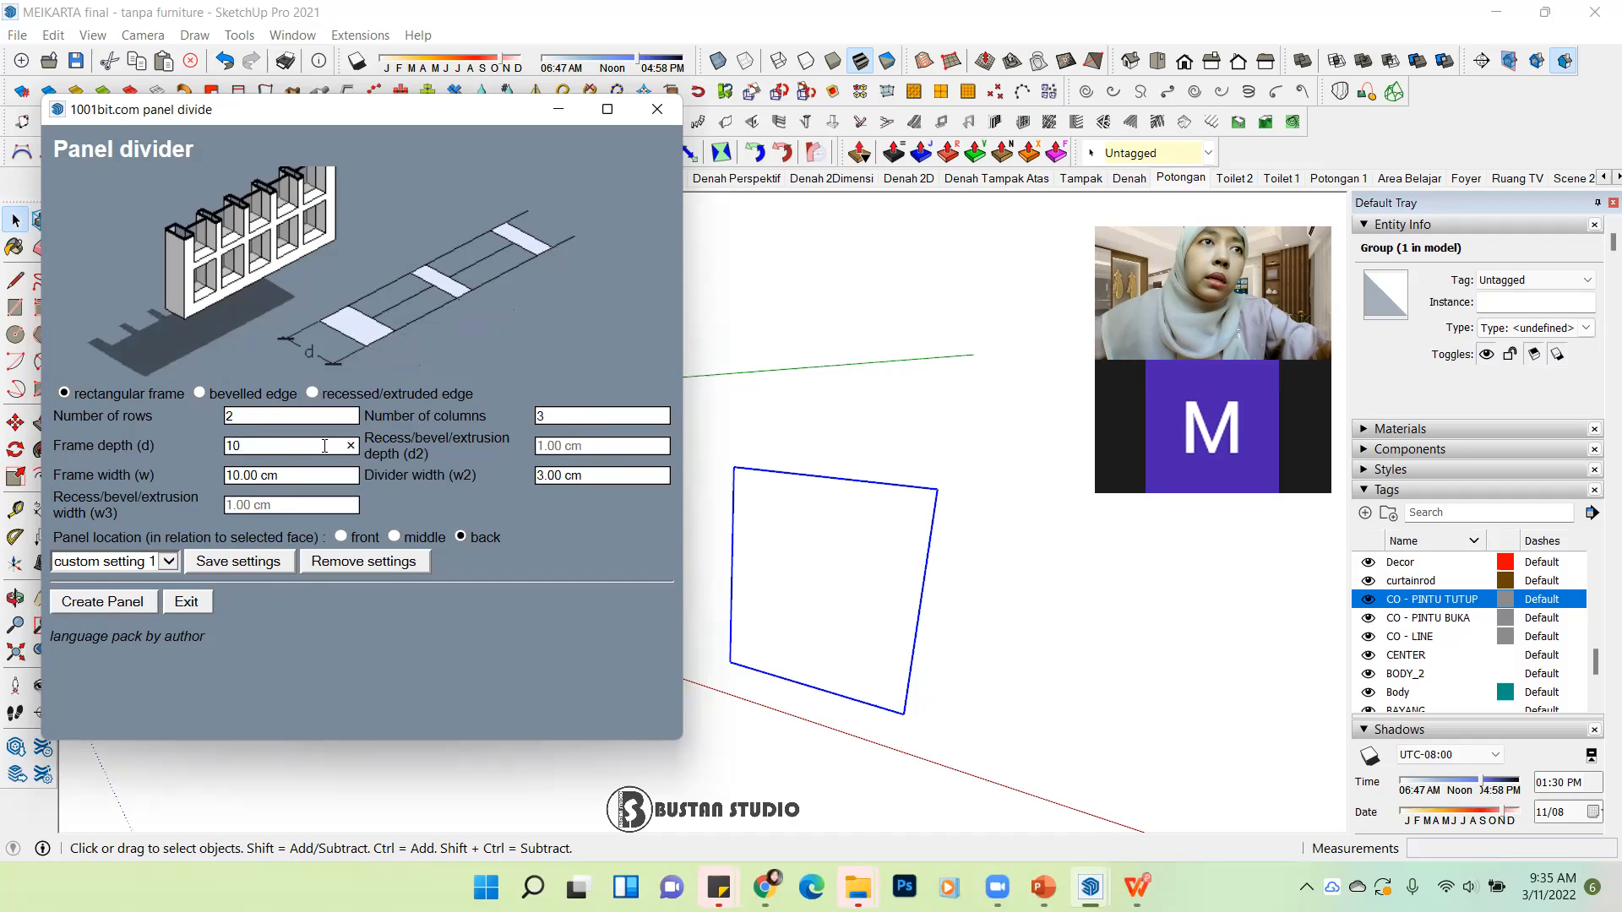
pyautogui.tripleClick(318, 473)
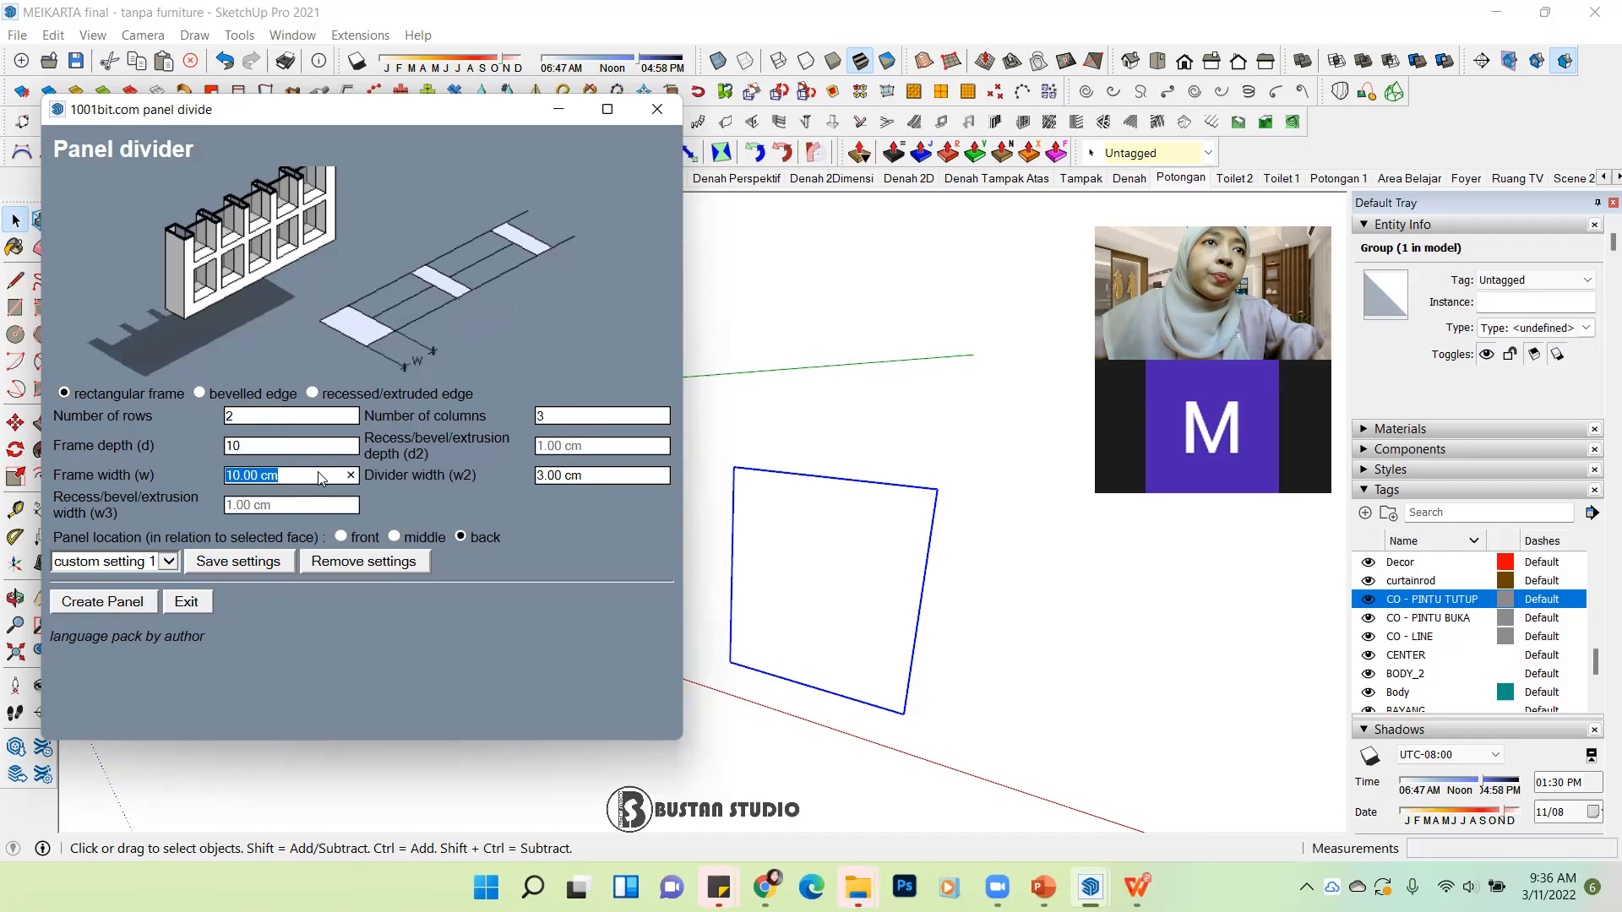
pyautogui.write('7')
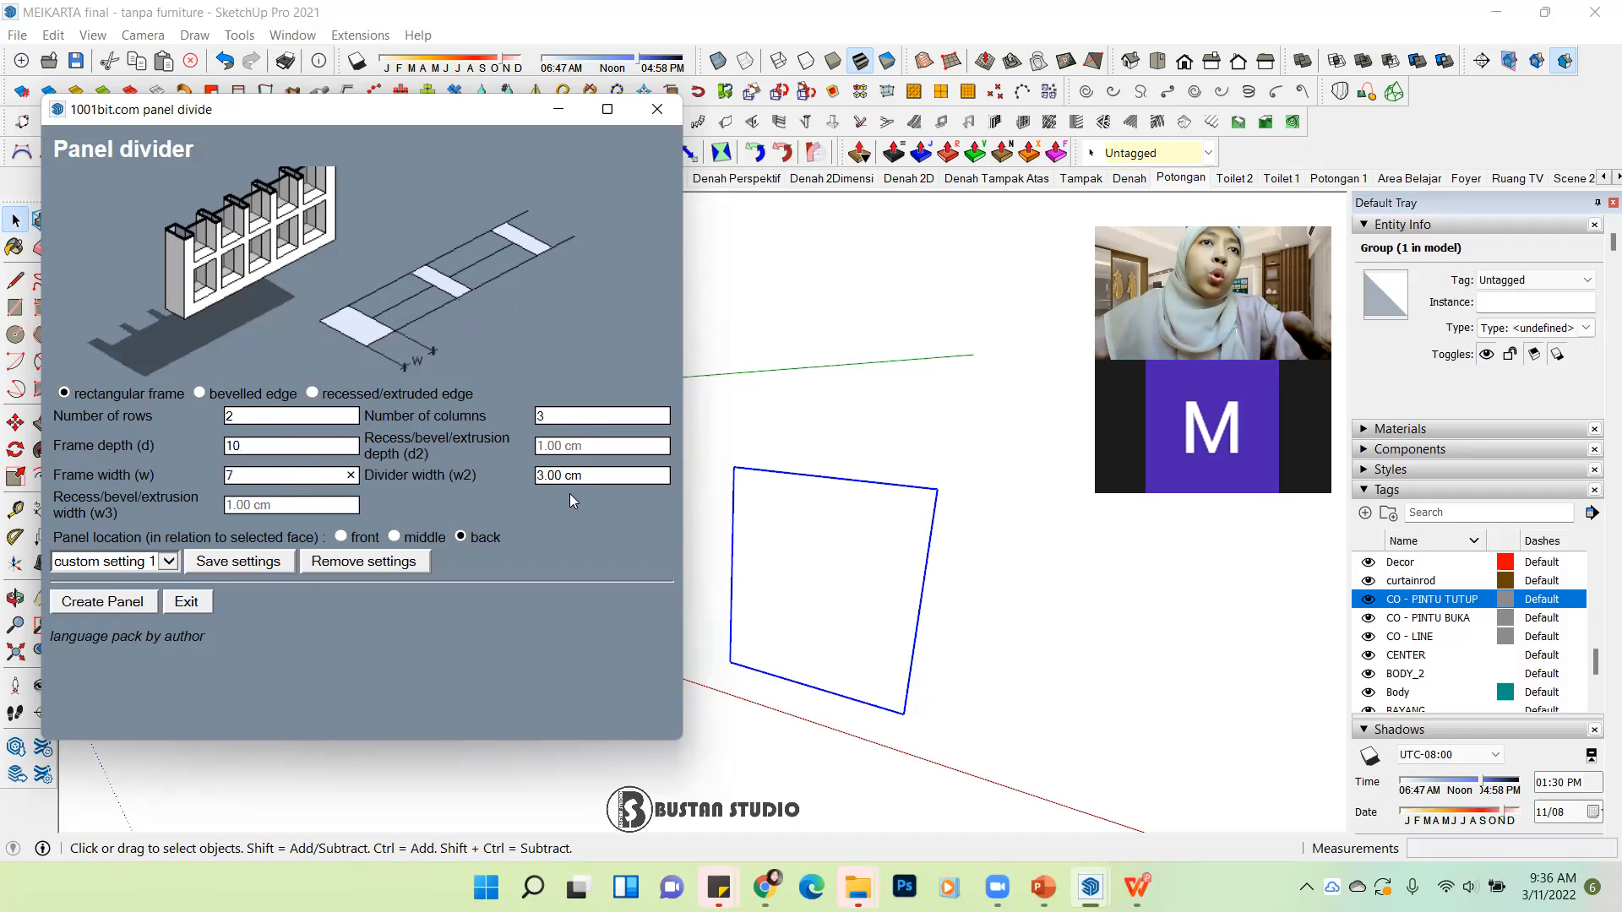
pyautogui.tripleClick(608, 478)
pyautogui.write('7')
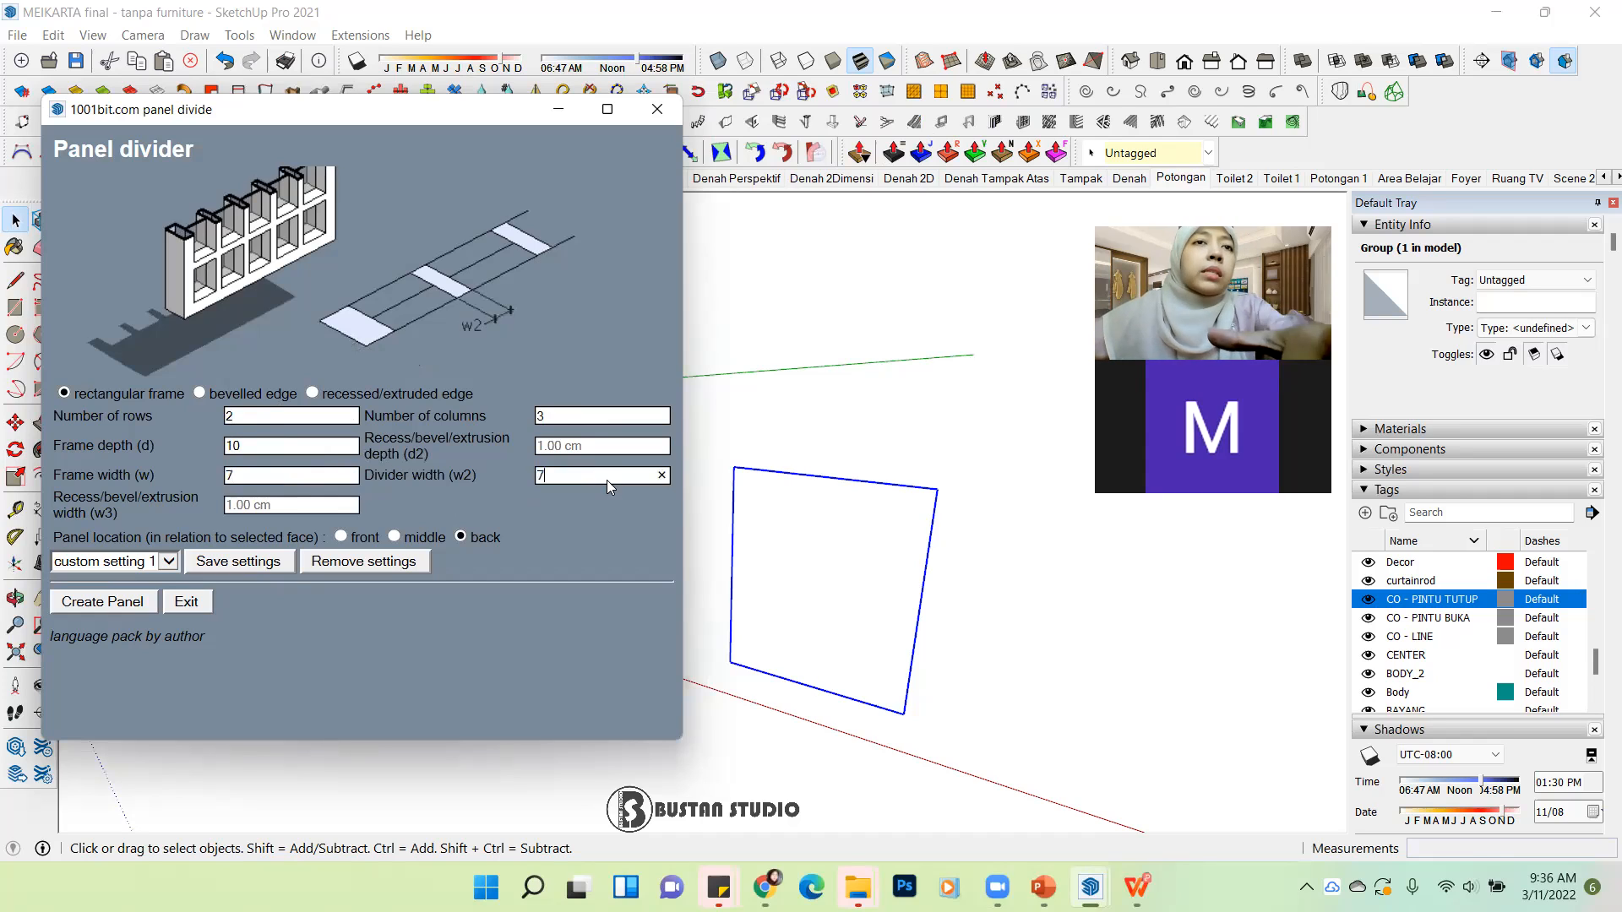
pyautogui.click(135, 601)
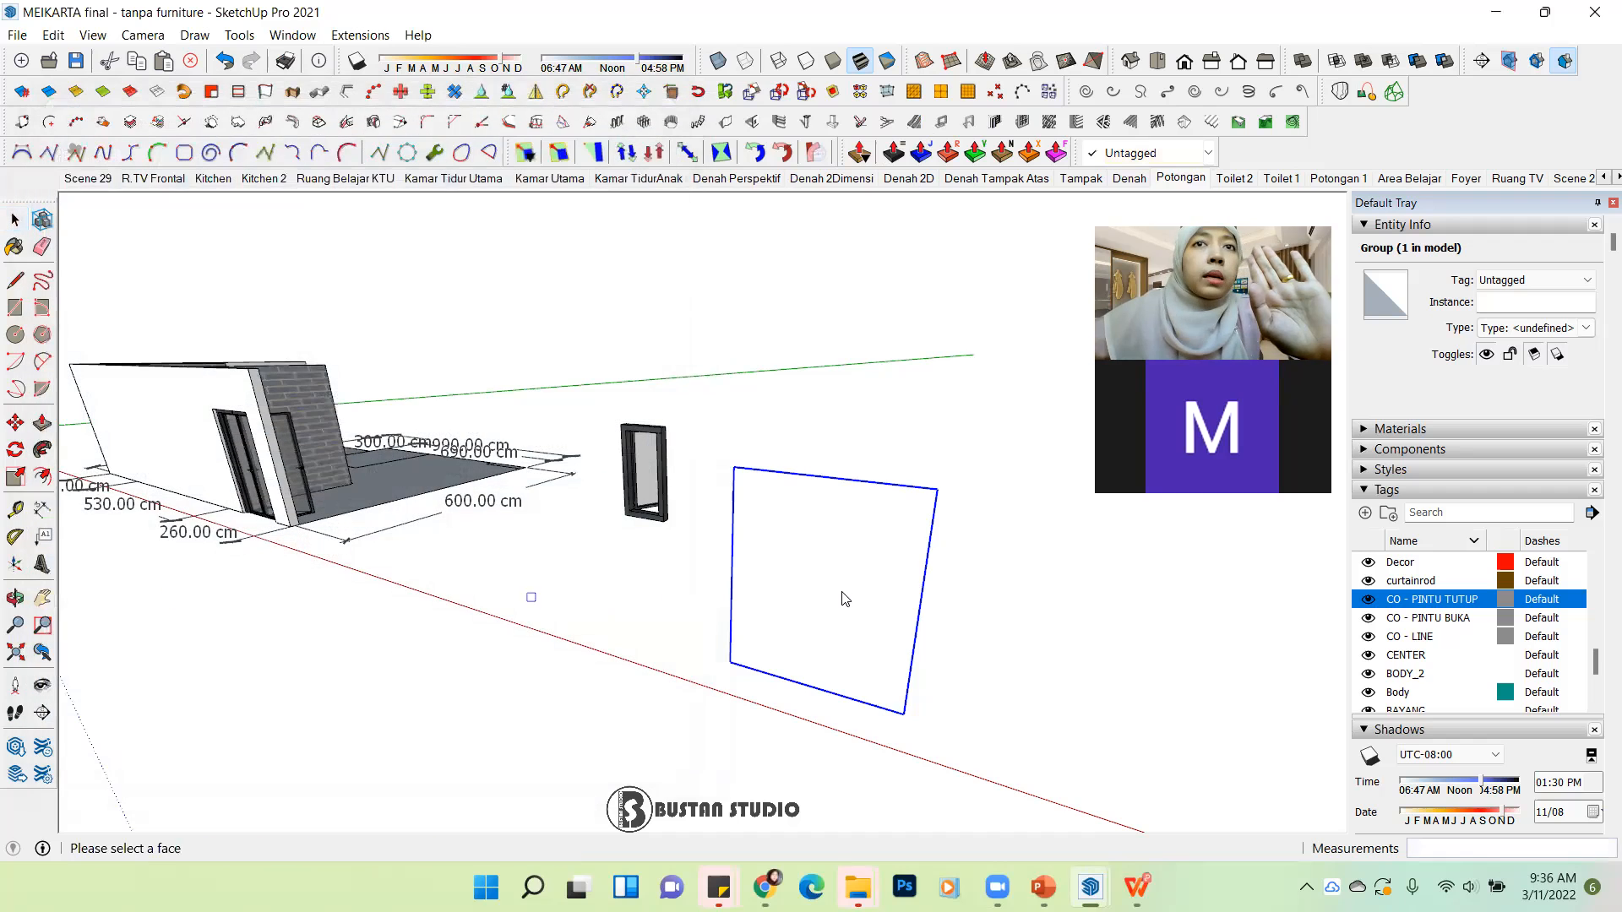
pyautogui.click(843, 577)
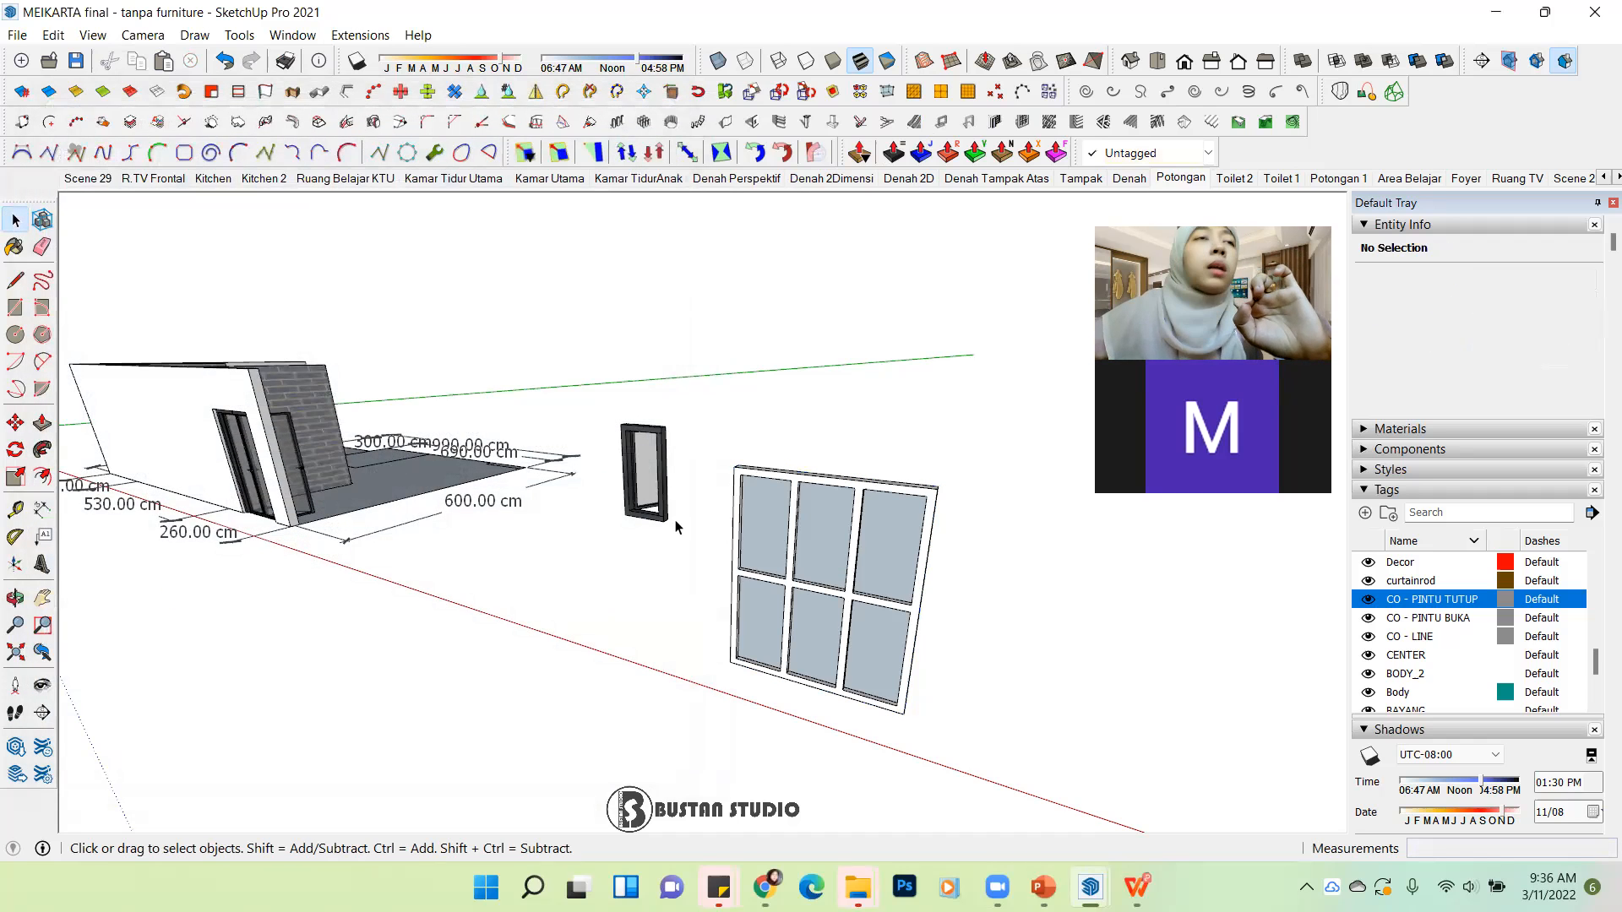
# Step: Examine the generated six-pane window's frame, dividers and glass from several angles
pyautogui.moveTo(811, 473); pyautogui.dragTo(843, 593, button='middle')
pyautogui.scroll(2, 843, 593)
pyautogui.scroll(1, 762, 601)
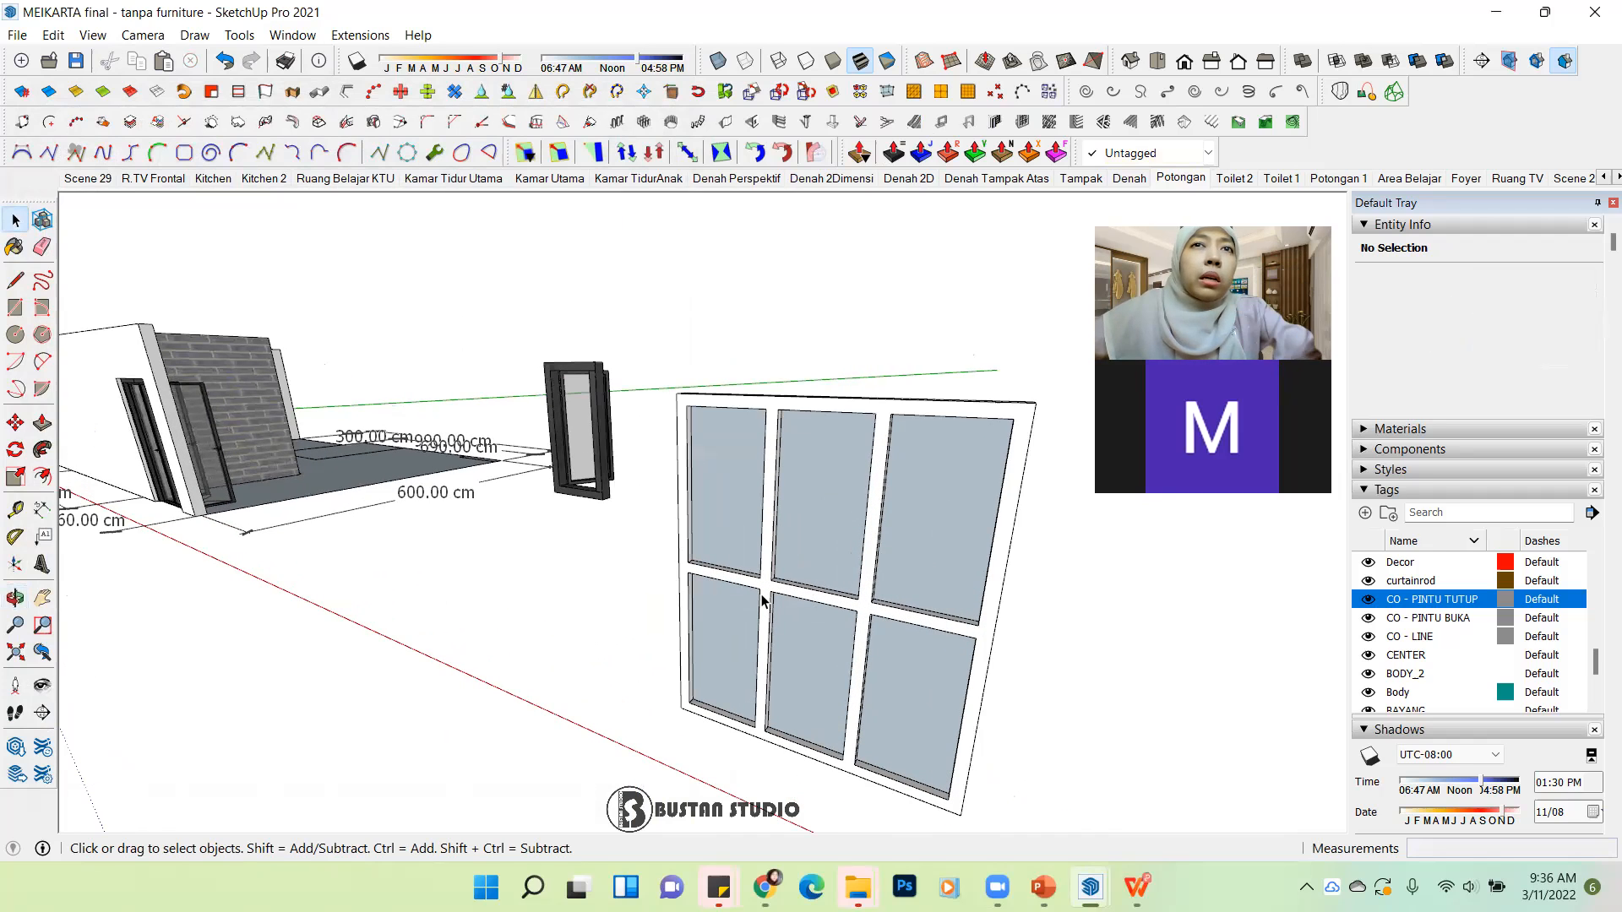
pyautogui.scroll(-3, 613, 531)
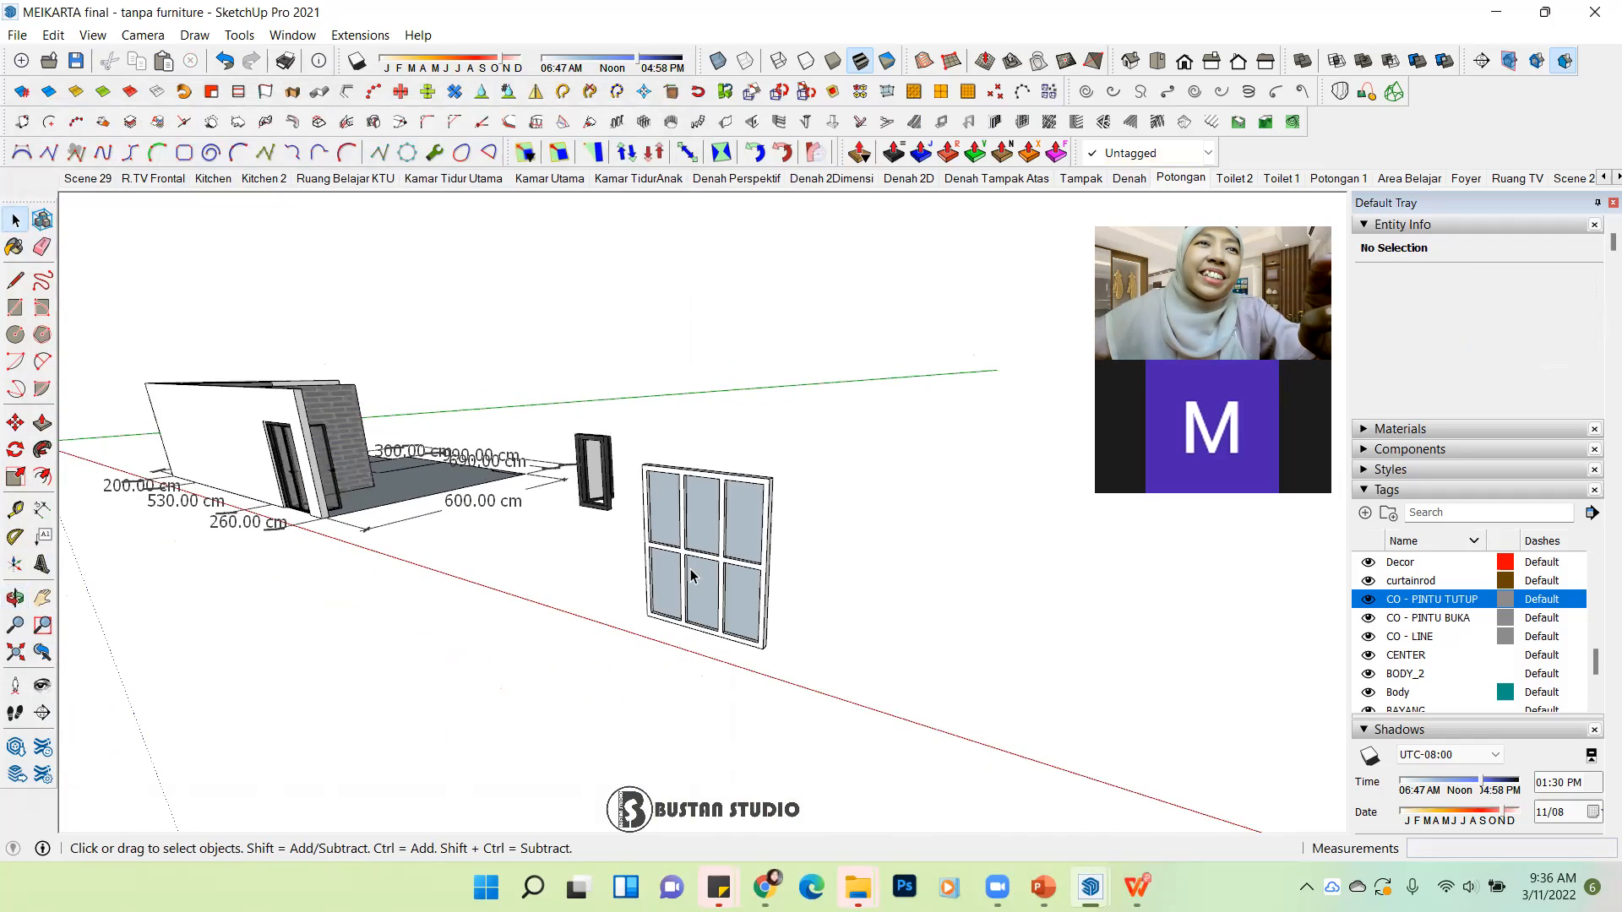
pyautogui.moveTo(613, 531); pyautogui.dragTo(699, 554, button='middle')
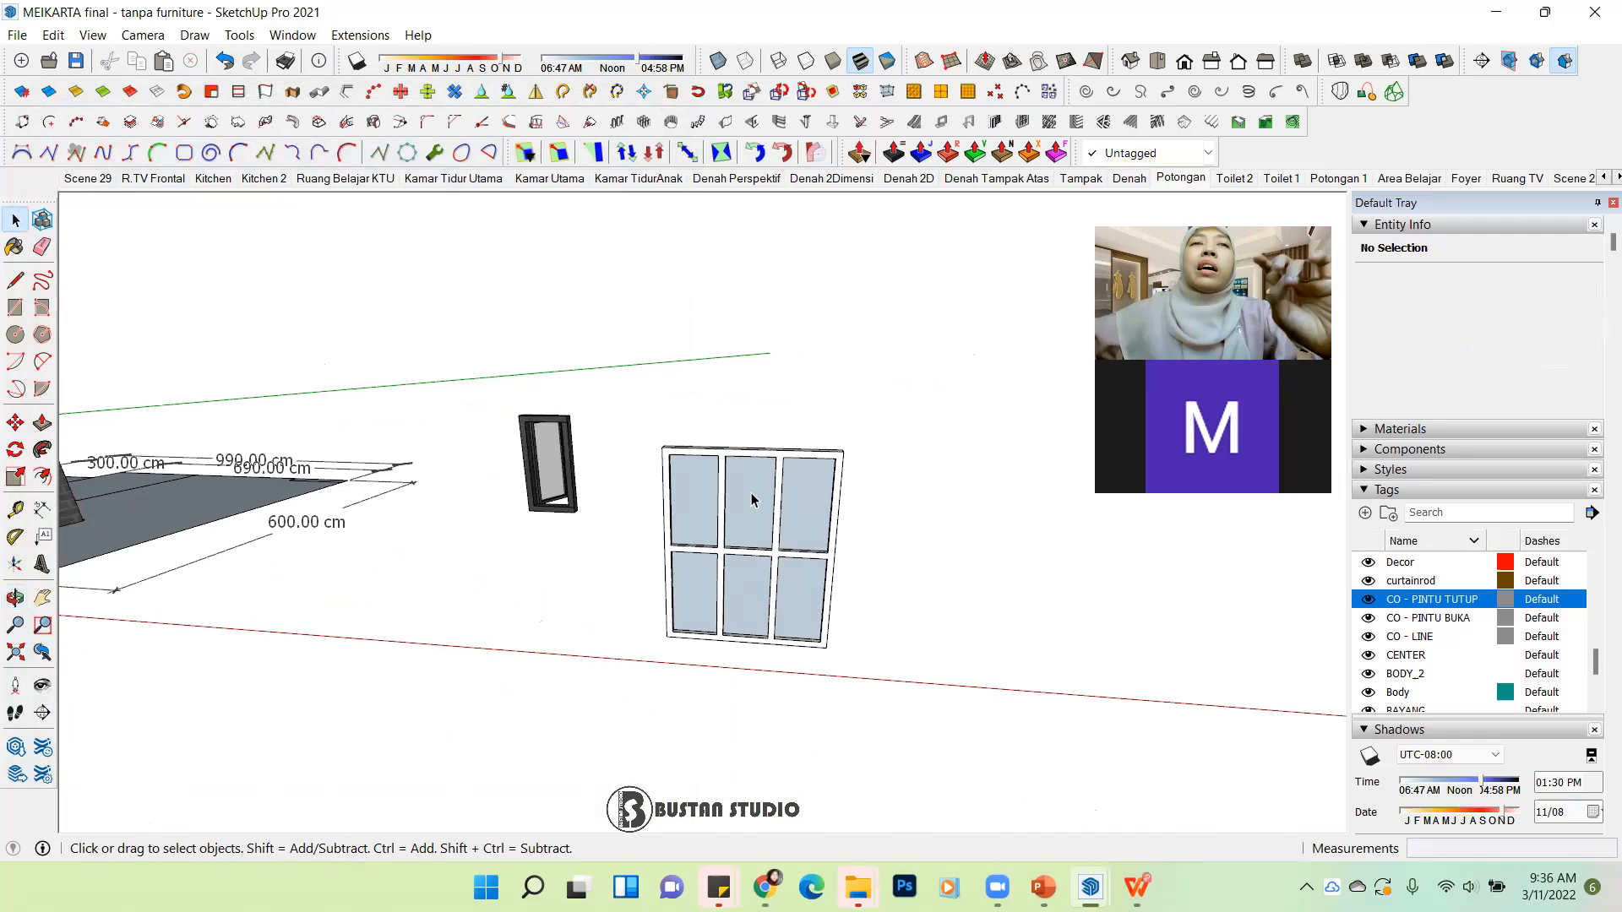
pyautogui.scroll(1, 512, 394)
pyautogui.moveTo(490, 531)
pyautogui.mouseDown(button='middle')
pyautogui.moveTo(749, 528)
pyautogui.moveTo(669, 536)
pyautogui.moveTo(740, 527)
pyautogui.moveTo(663, 474)
pyautogui.mouseUp(button='middle')
pyautogui.scroll(3, 662, 474)
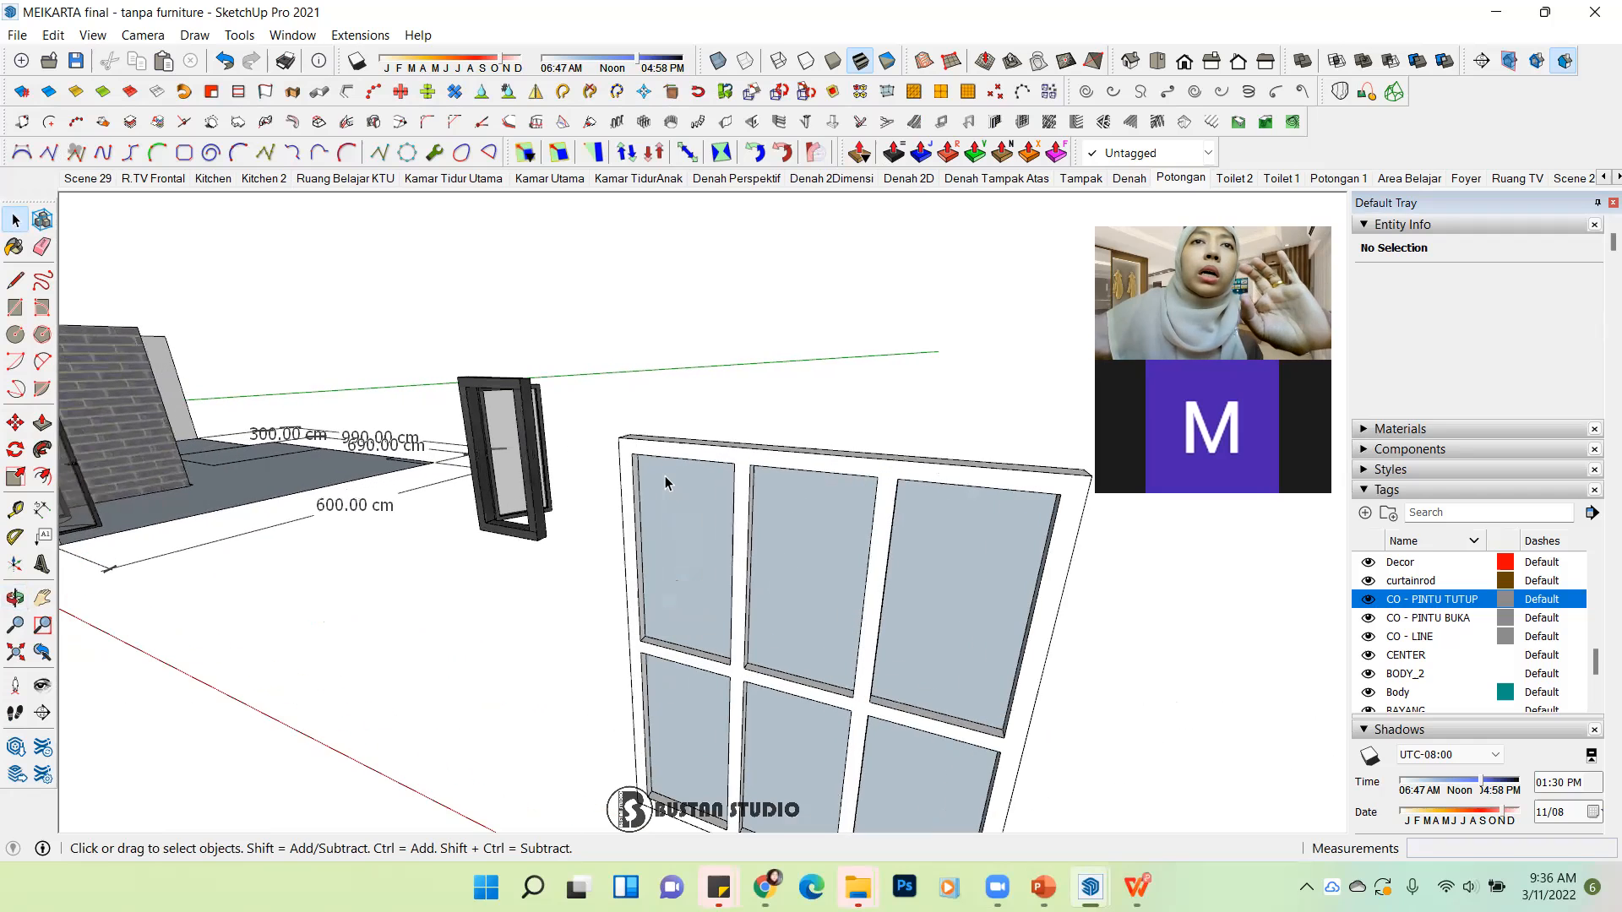
# Step: Dimension the widths of both vertical dividers along the top of the six-pane window
pyautogui.click(41, 510)
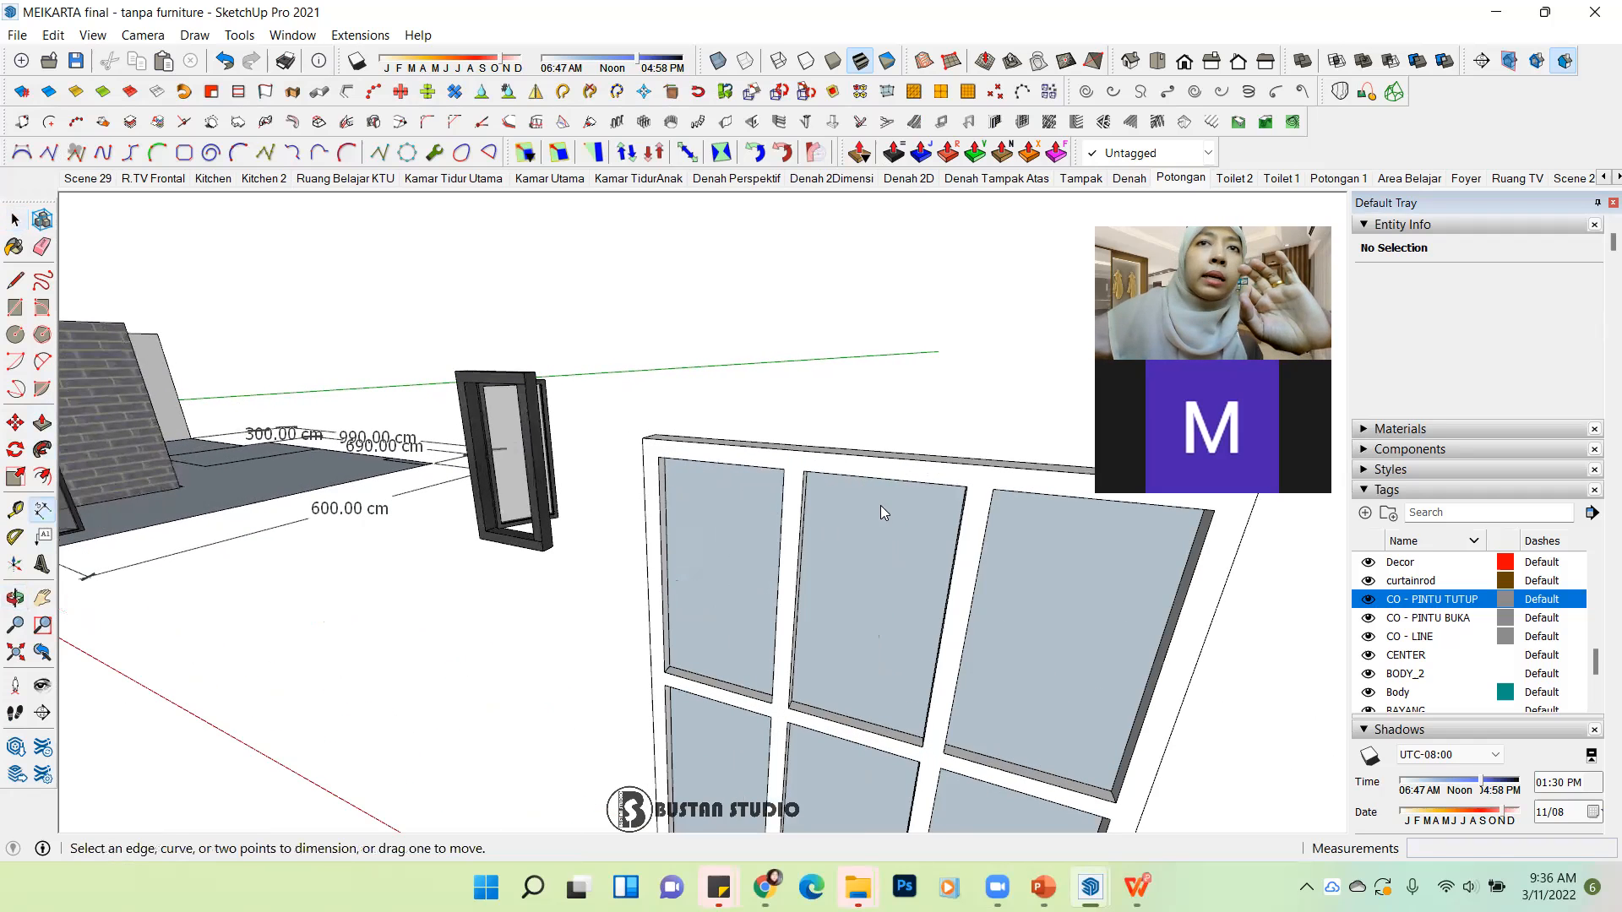
pyautogui.scroll(1, 879, 510)
pyautogui.click(740, 454)
pyautogui.click(767, 456)
pyautogui.click(779, 341)
pyautogui.scroll(-4, 592, 422)
pyautogui.scroll(3, 565, 406)
pyautogui.click(564, 392)
pyautogui.click(577, 393)
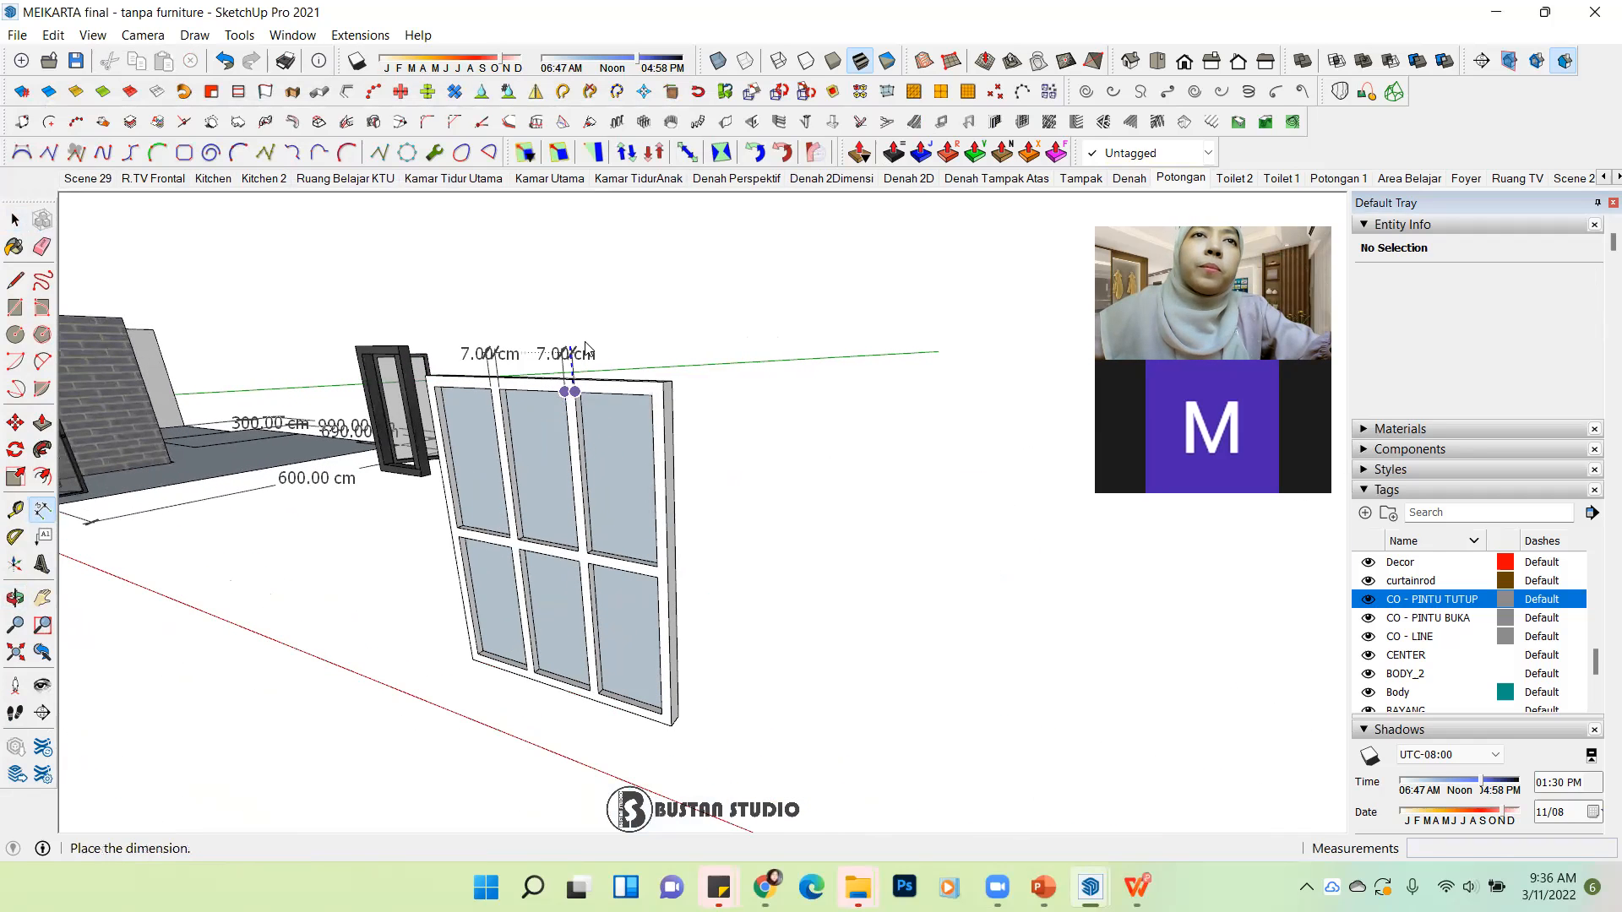
pyautogui.click(560, 346)
# Step: Dimension the six-pane window's overall width above its frame and its overall height beside it
pyautogui.scroll(5, 555, 394)
pyautogui.scroll(2, 778, 427)
pyautogui.scroll(-6, 701, 468)
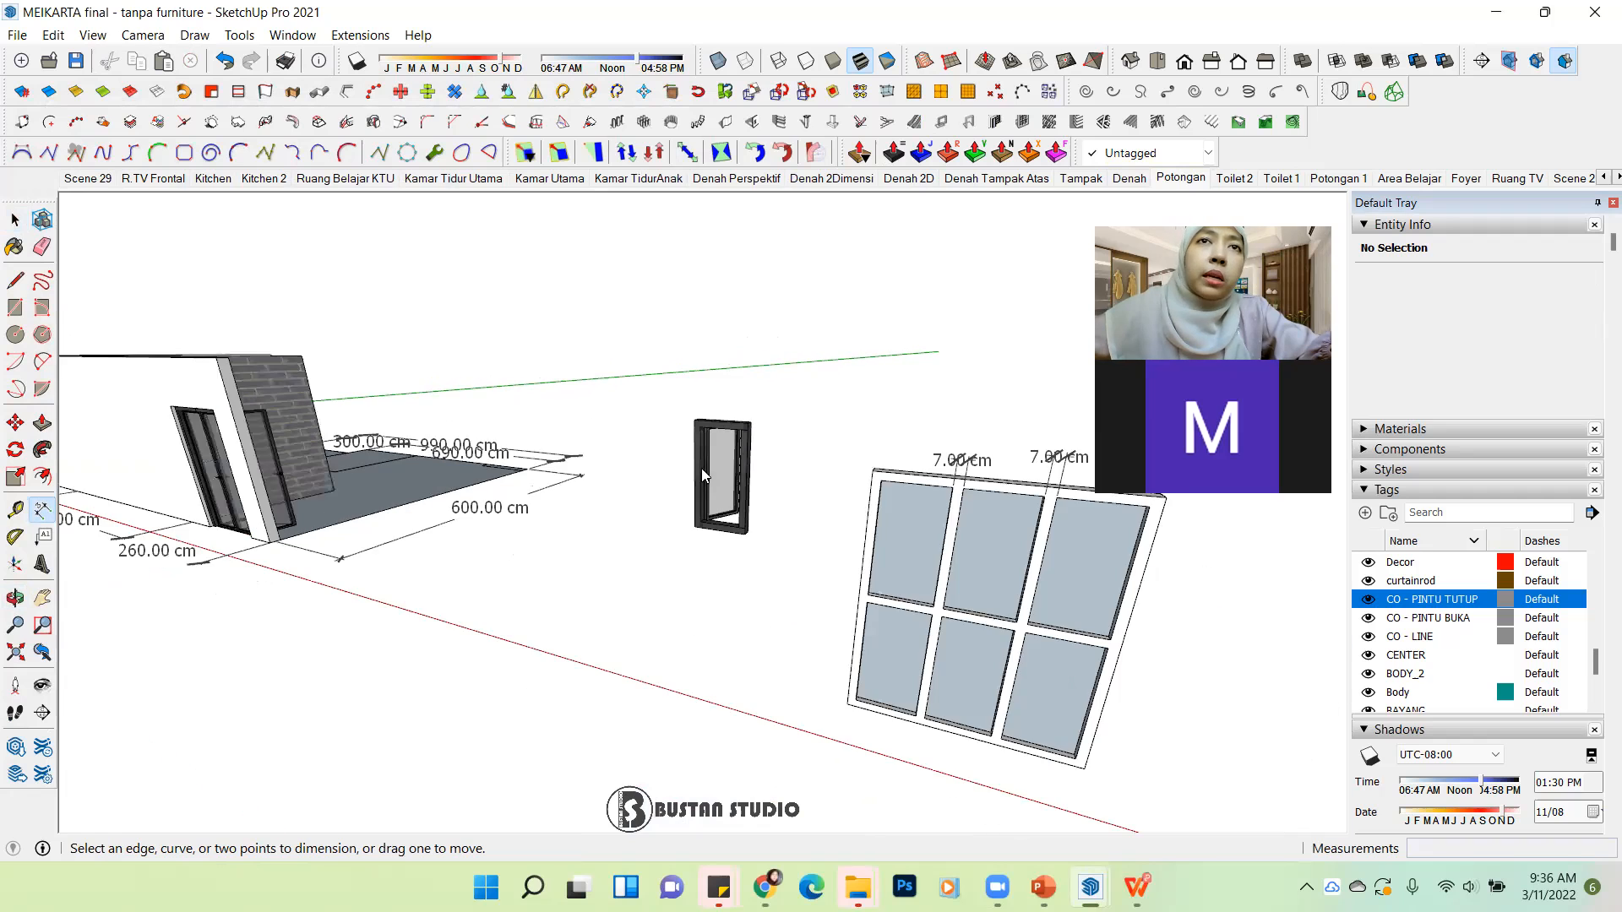
pyautogui.scroll(2, 742, 477)
pyautogui.scroll(3, 742, 477)
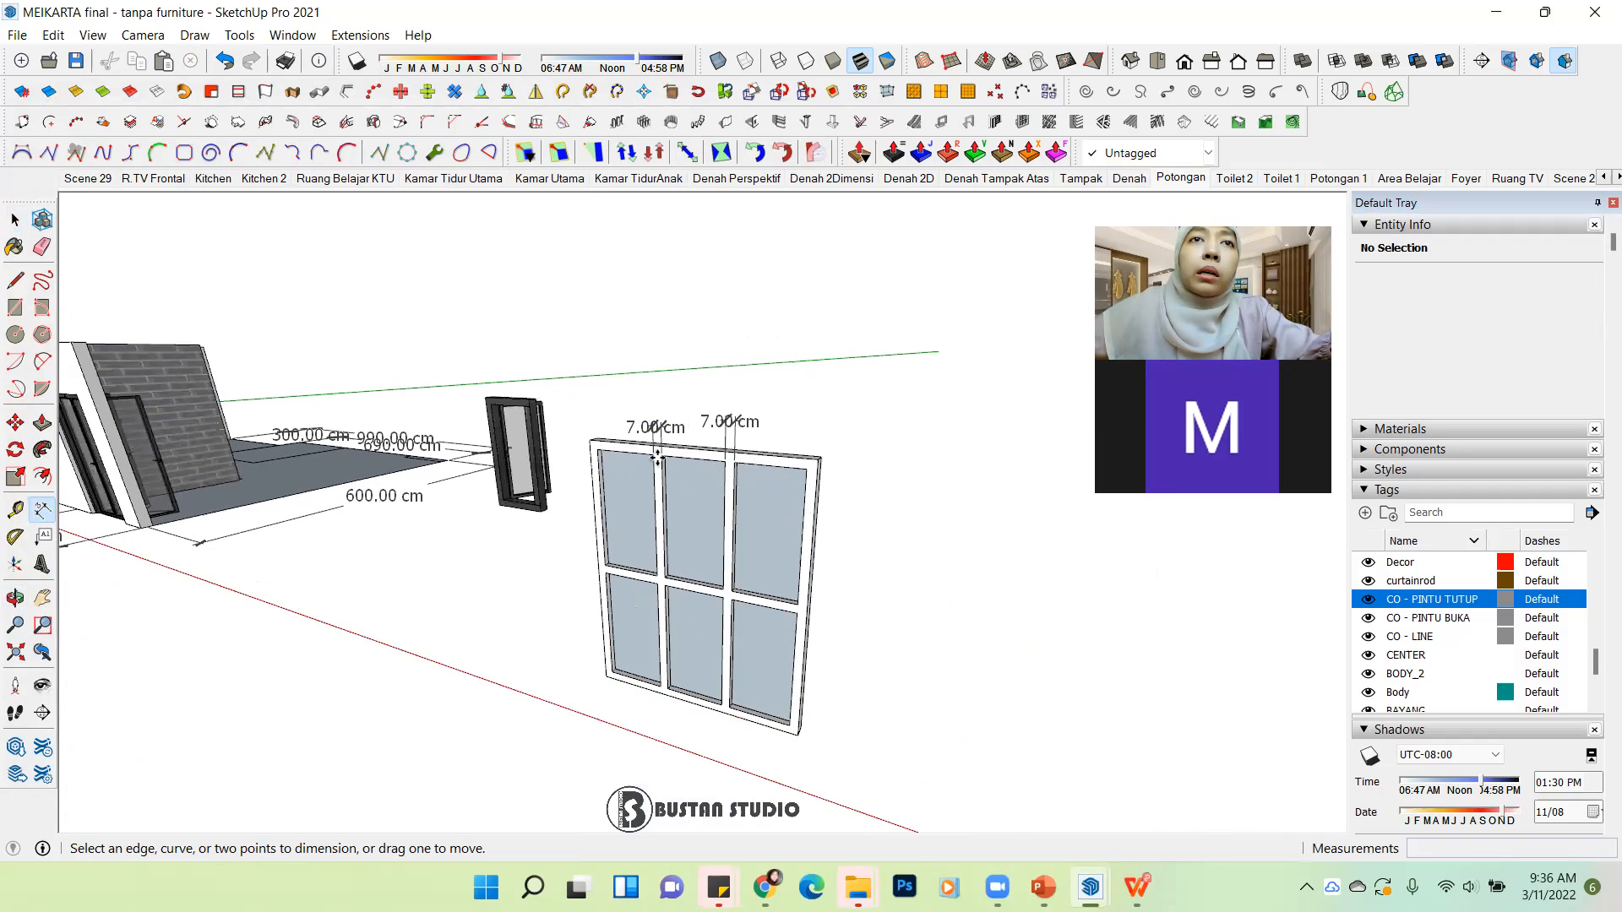
pyautogui.click(577, 437)
pyautogui.click(866, 459)
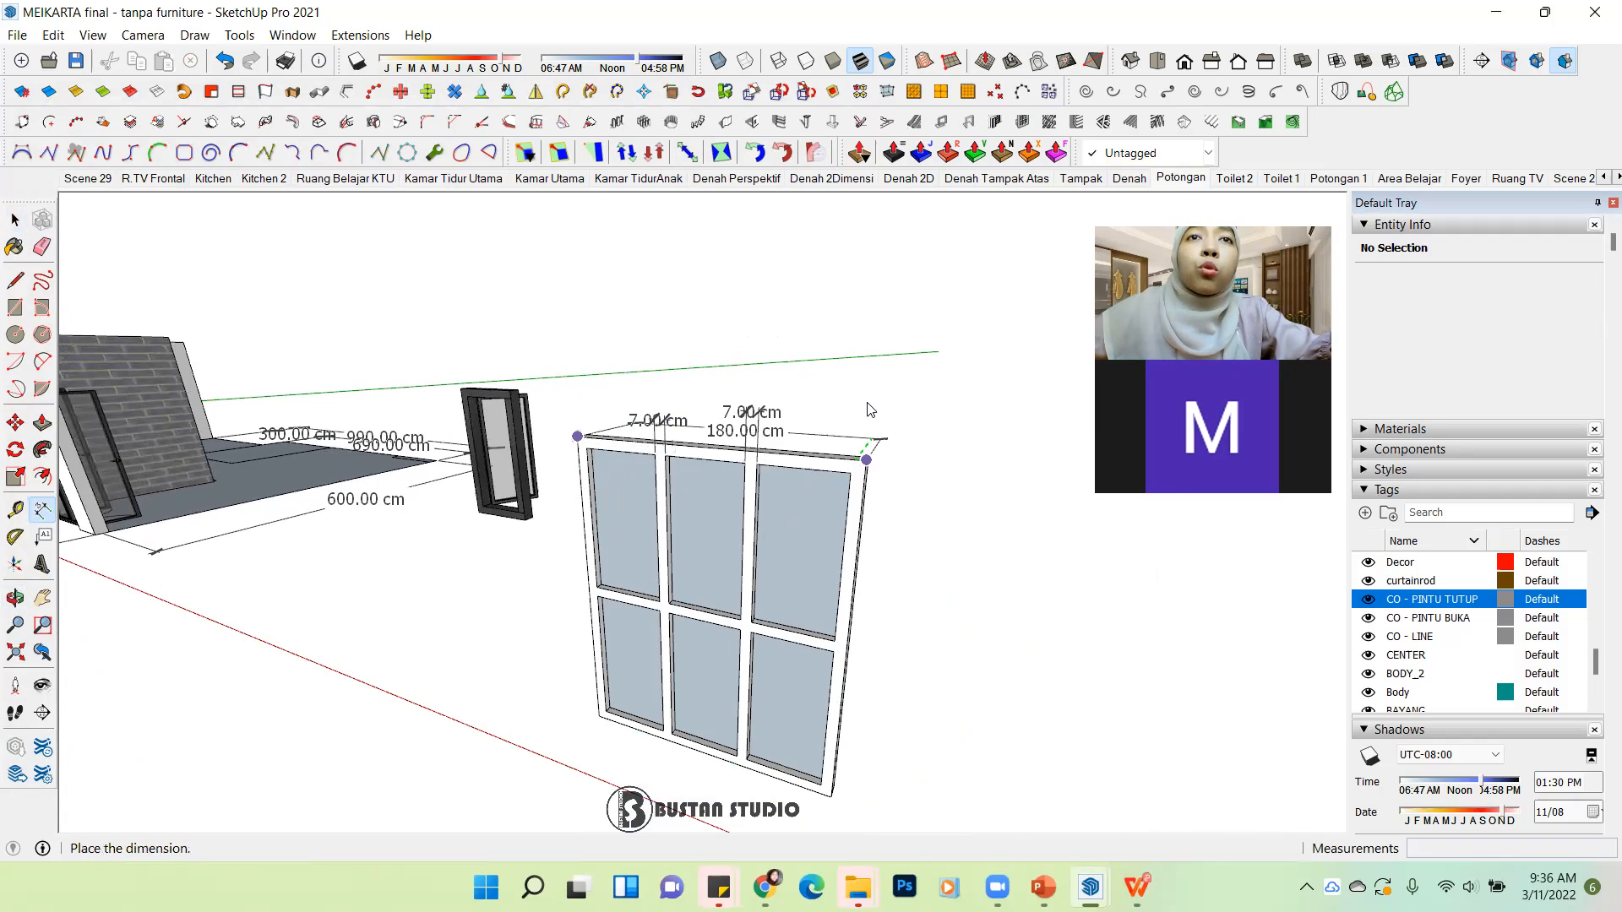
pyautogui.click(870, 363)
pyautogui.click(866, 459)
pyautogui.scroll(-3, 771, 517)
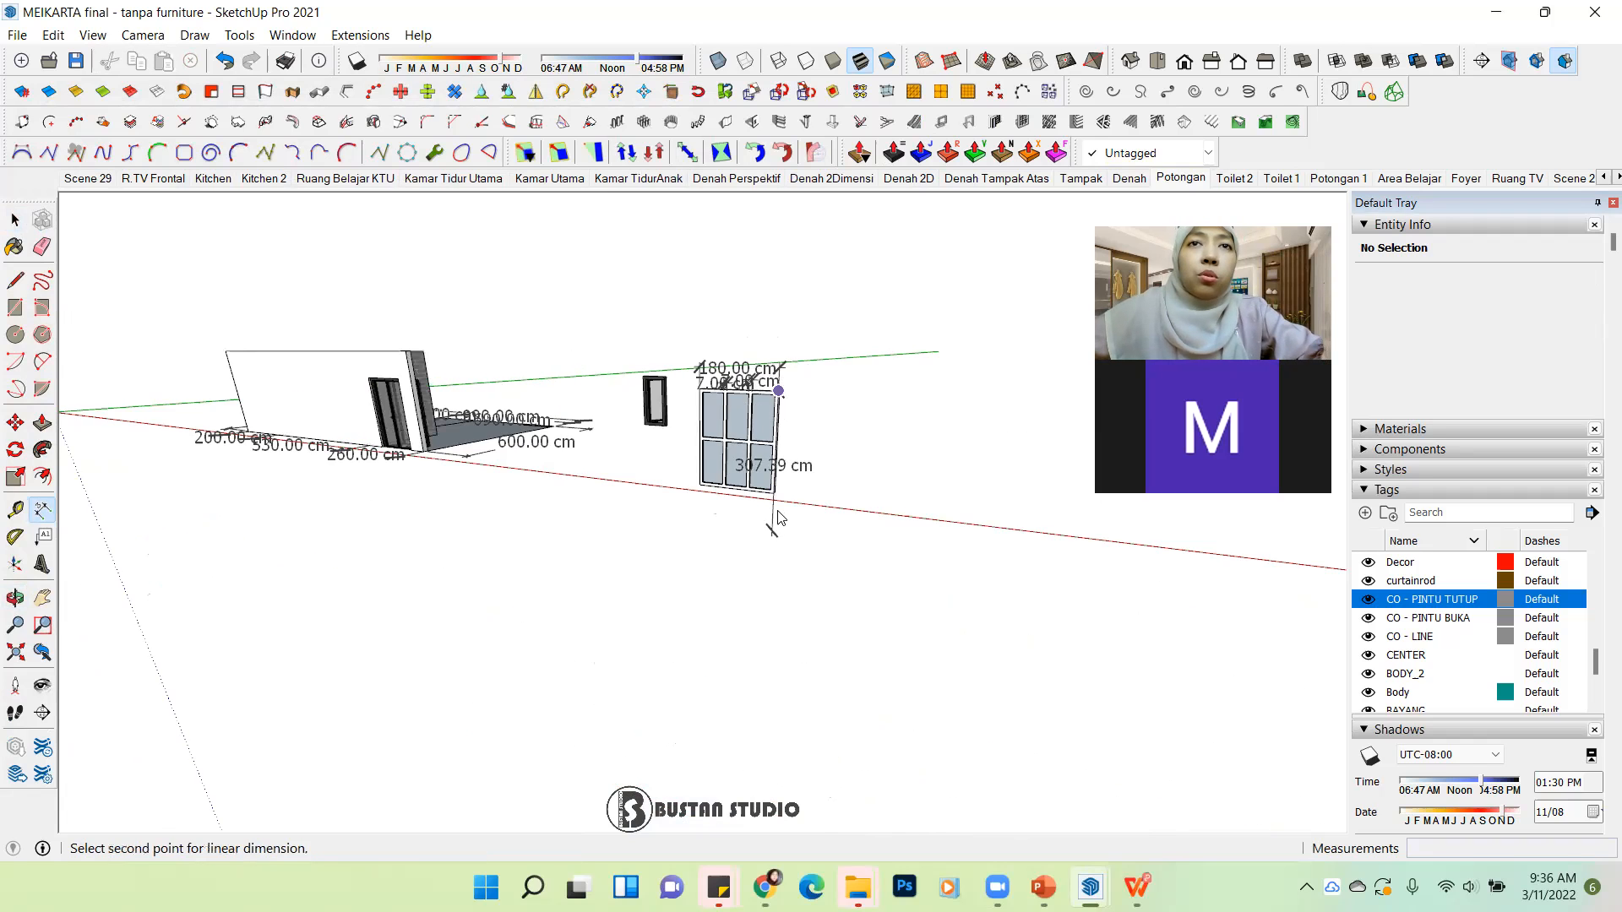
pyautogui.scroll(1, 777, 507)
pyautogui.click(771, 487)
pyautogui.click(817, 473)
pyautogui.moveTo(818, 473); pyautogui.dragTo(706, 435, button='middle')
pyautogui.click(14, 219)
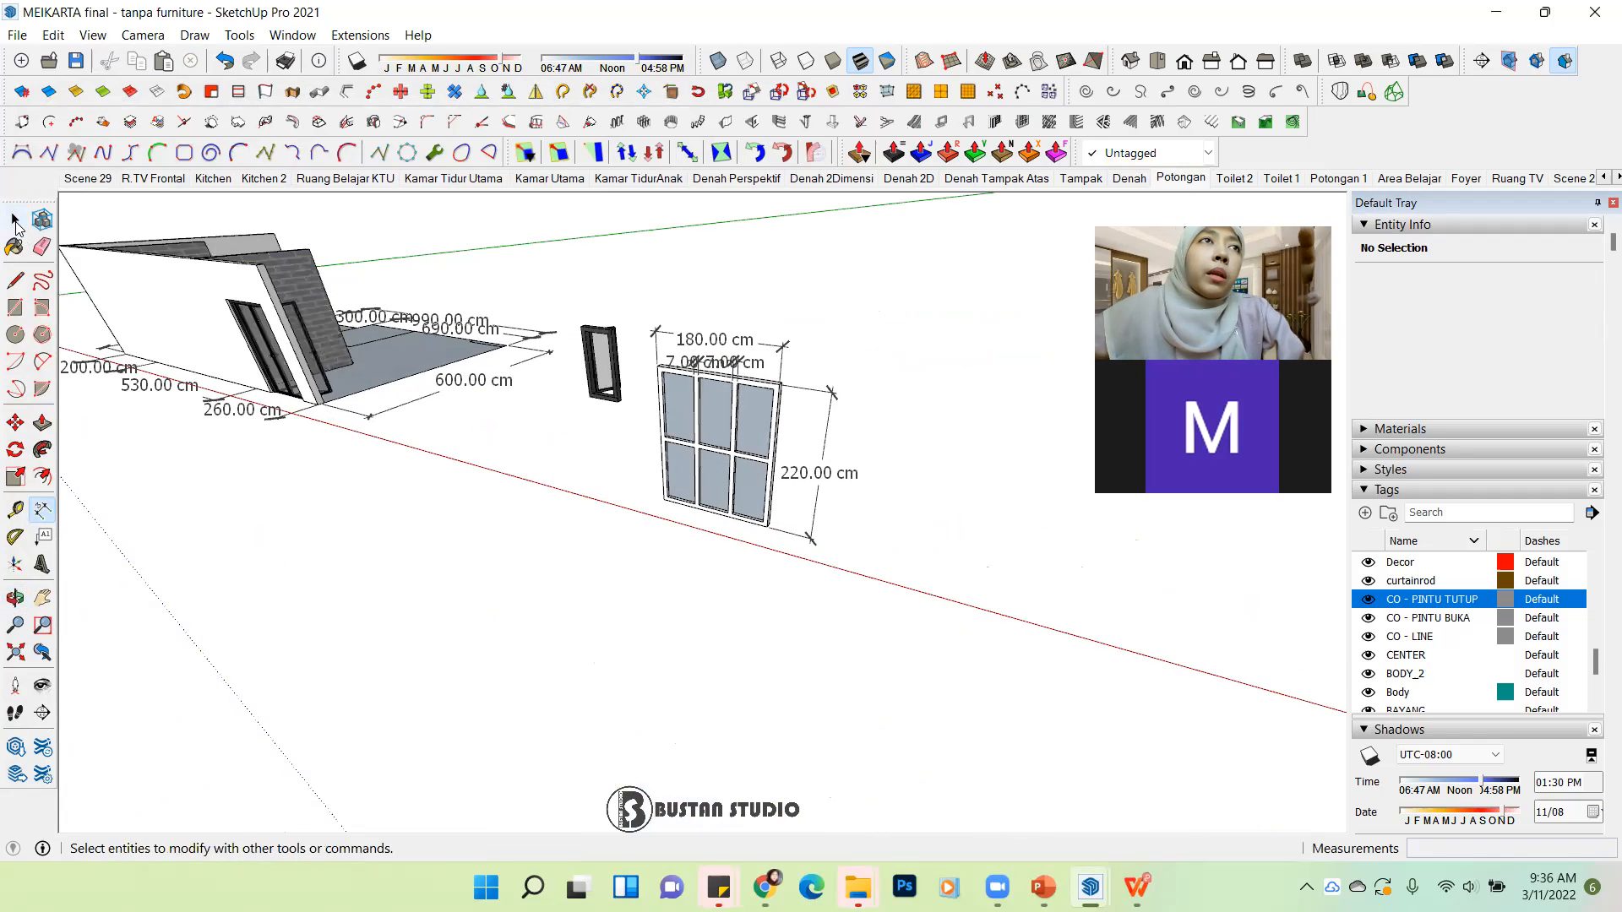
# Step: Open the six-pane window group for editing
pyautogui.scroll(2, 625, 372)
pyautogui.scroll(3, 688, 427)
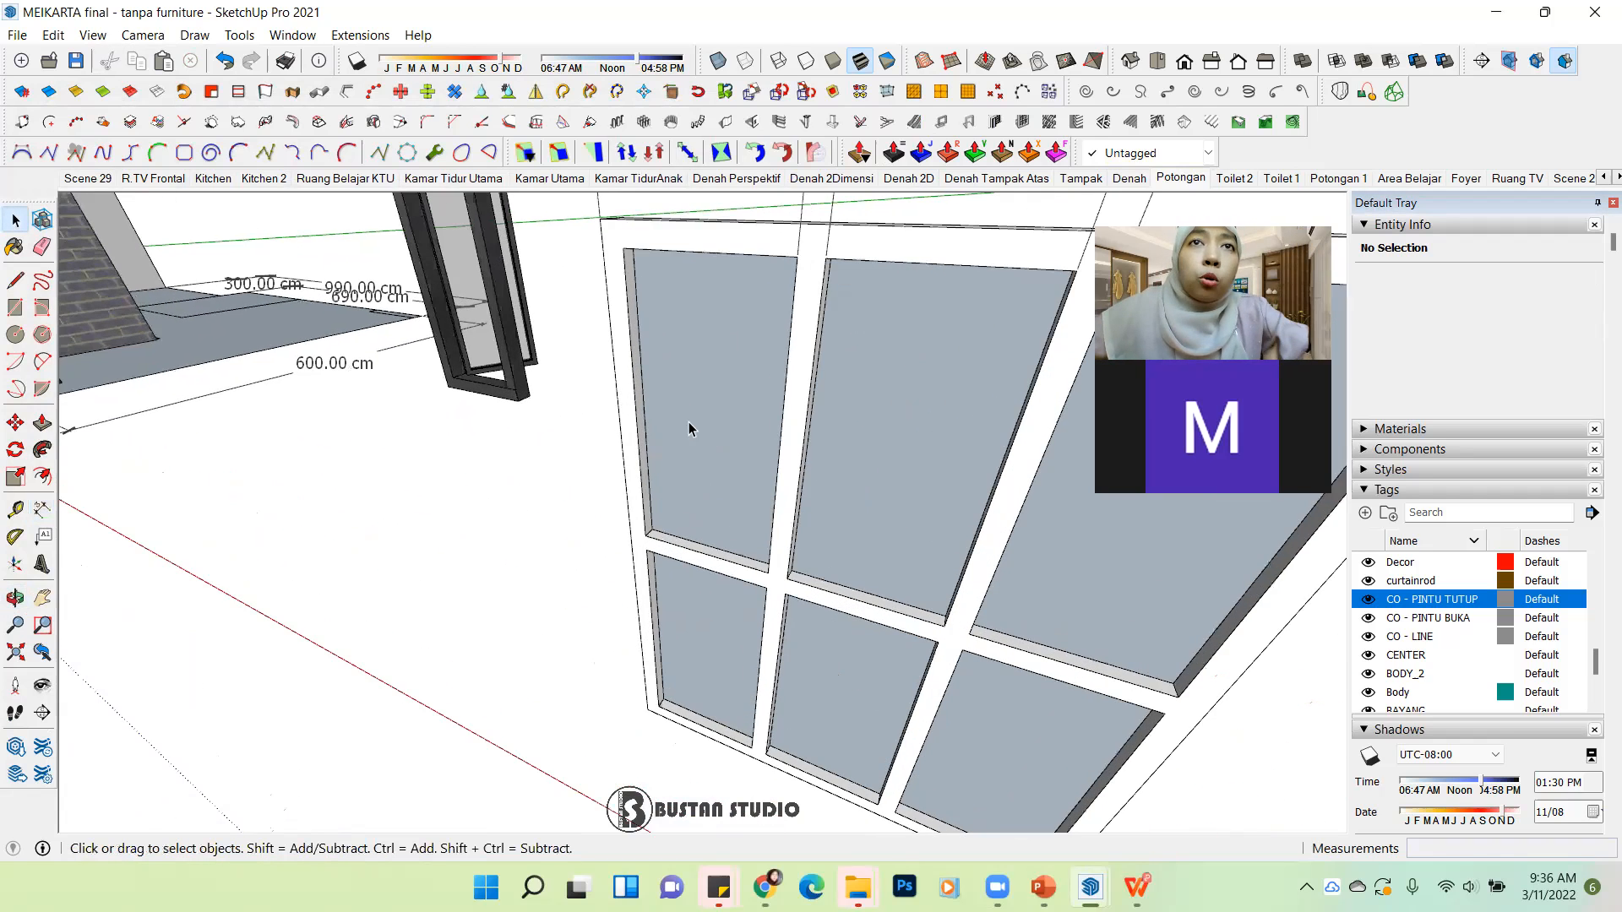
pyautogui.scroll(-4, 688, 428)
pyautogui.scroll(2, 674, 487)
pyautogui.scroll(3, 644, 507)
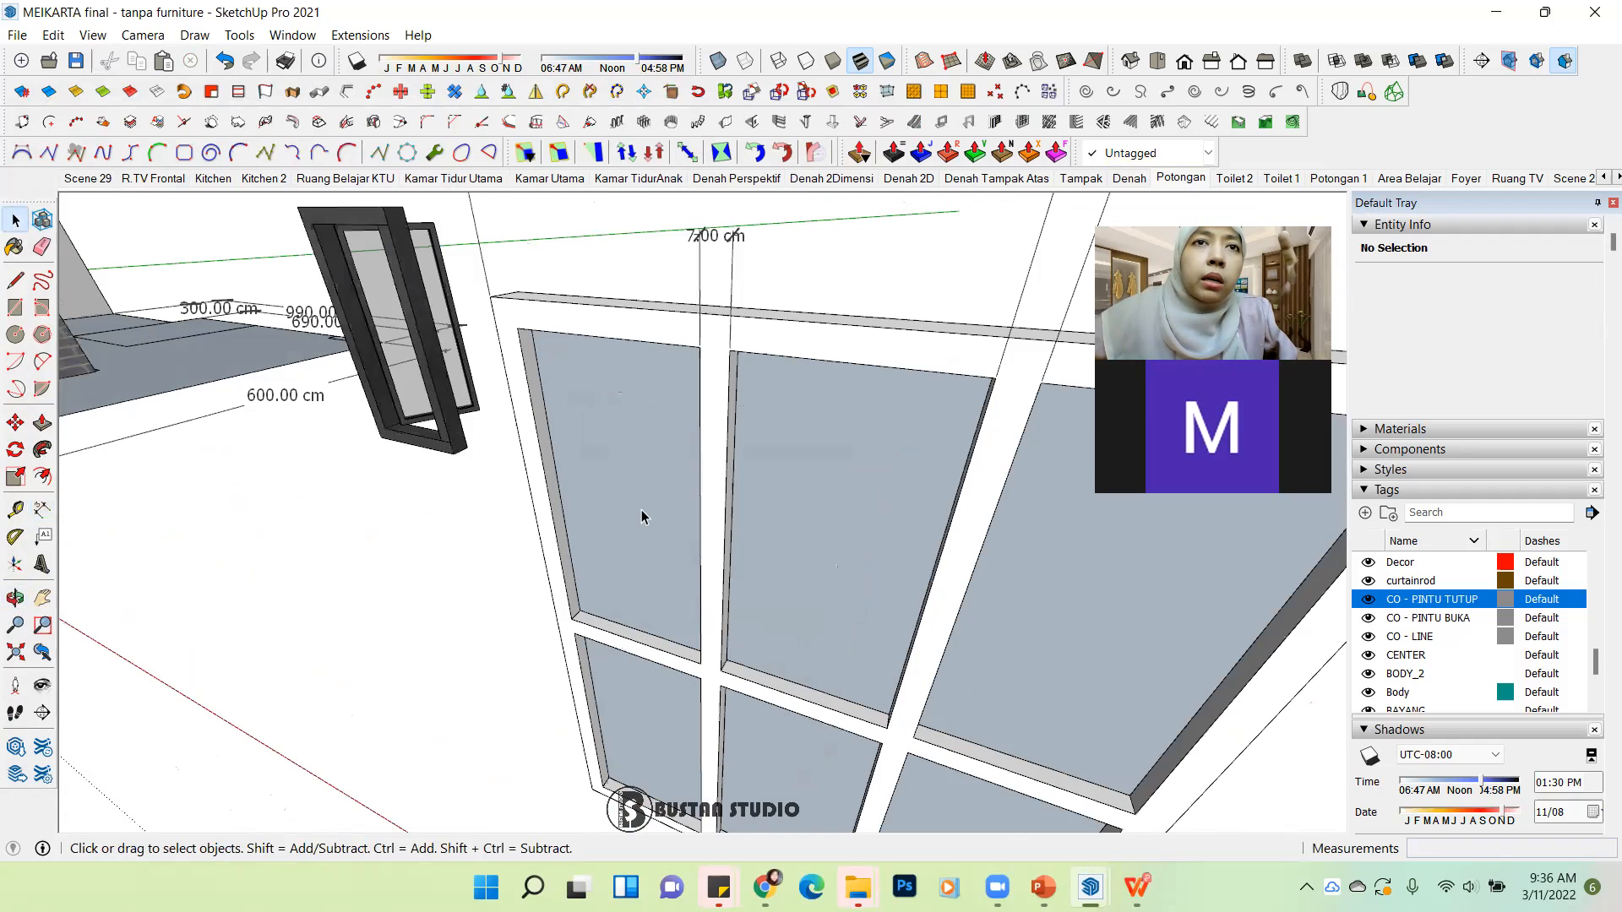
pyautogui.doubleClick(642, 517)
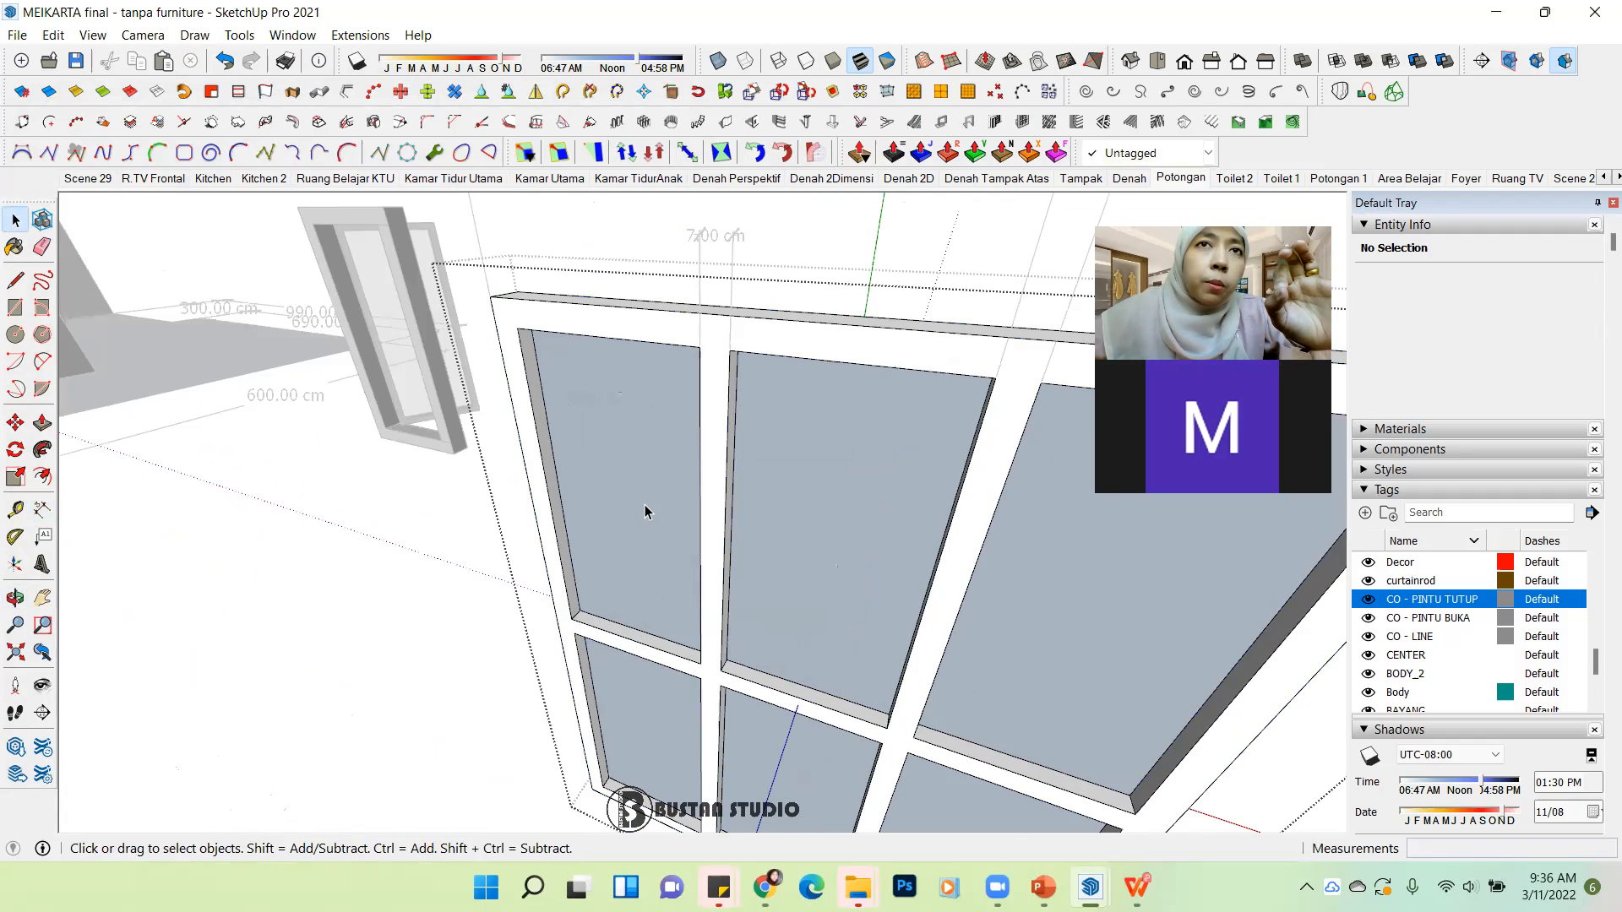
# Step: Explode the nested group holding the window's glass panes
pyautogui.click(594, 474)
pyautogui.moveTo(594, 474); pyautogui.dragTo(566, 555, button='middle')
pyautogui.scroll(-3, 595, 556)
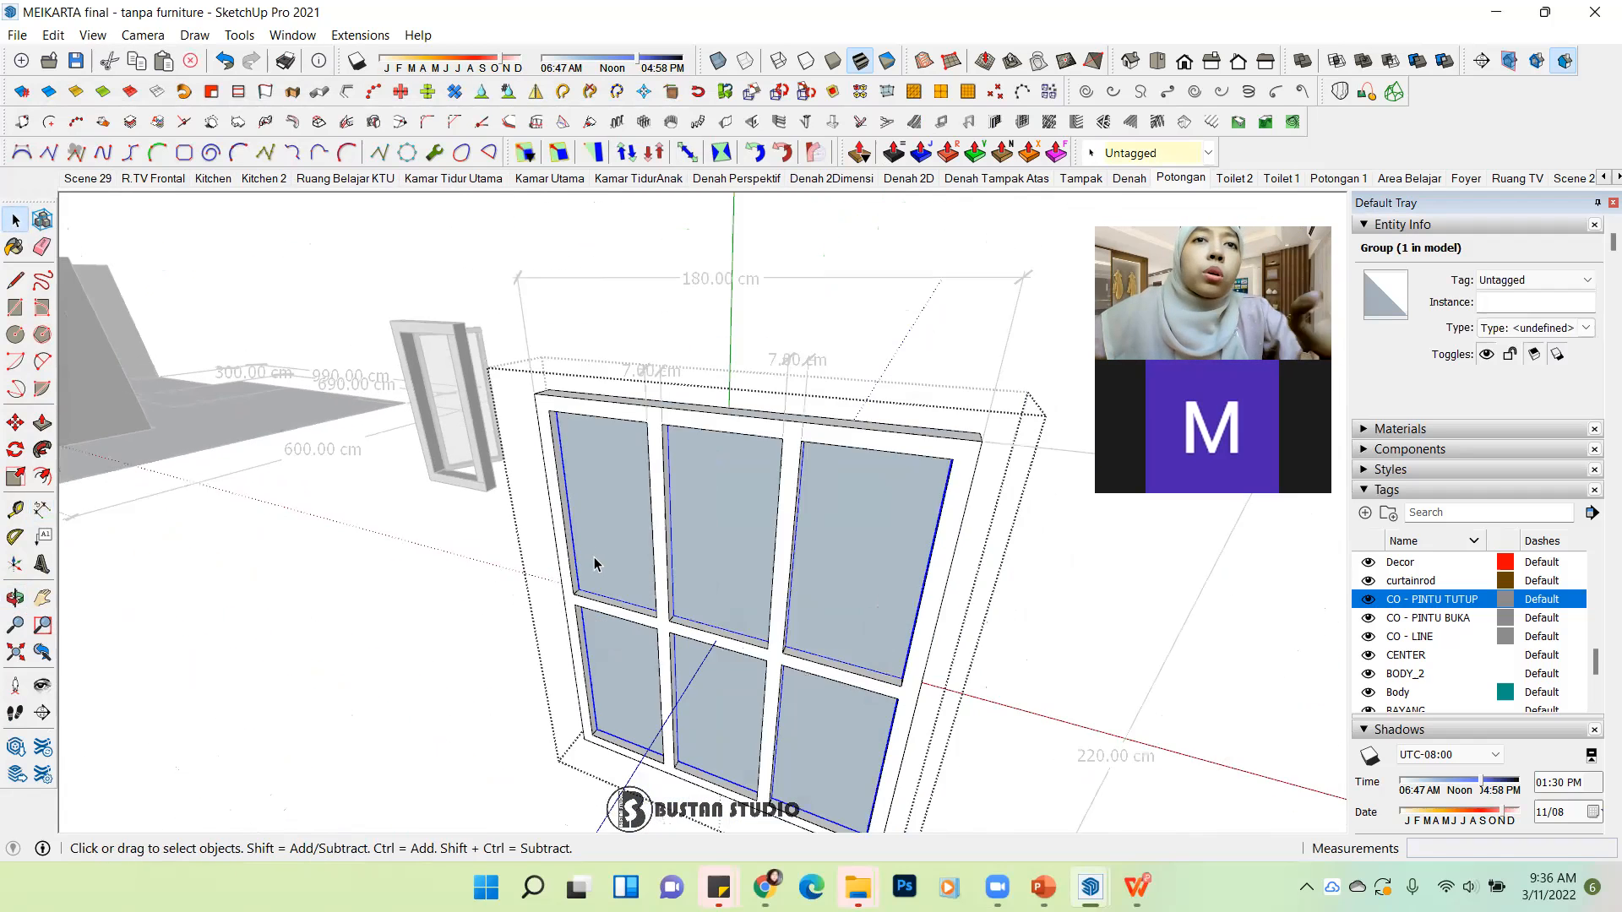
pyautogui.scroll(2, 615, 566)
pyautogui.scroll(-2, 616, 565)
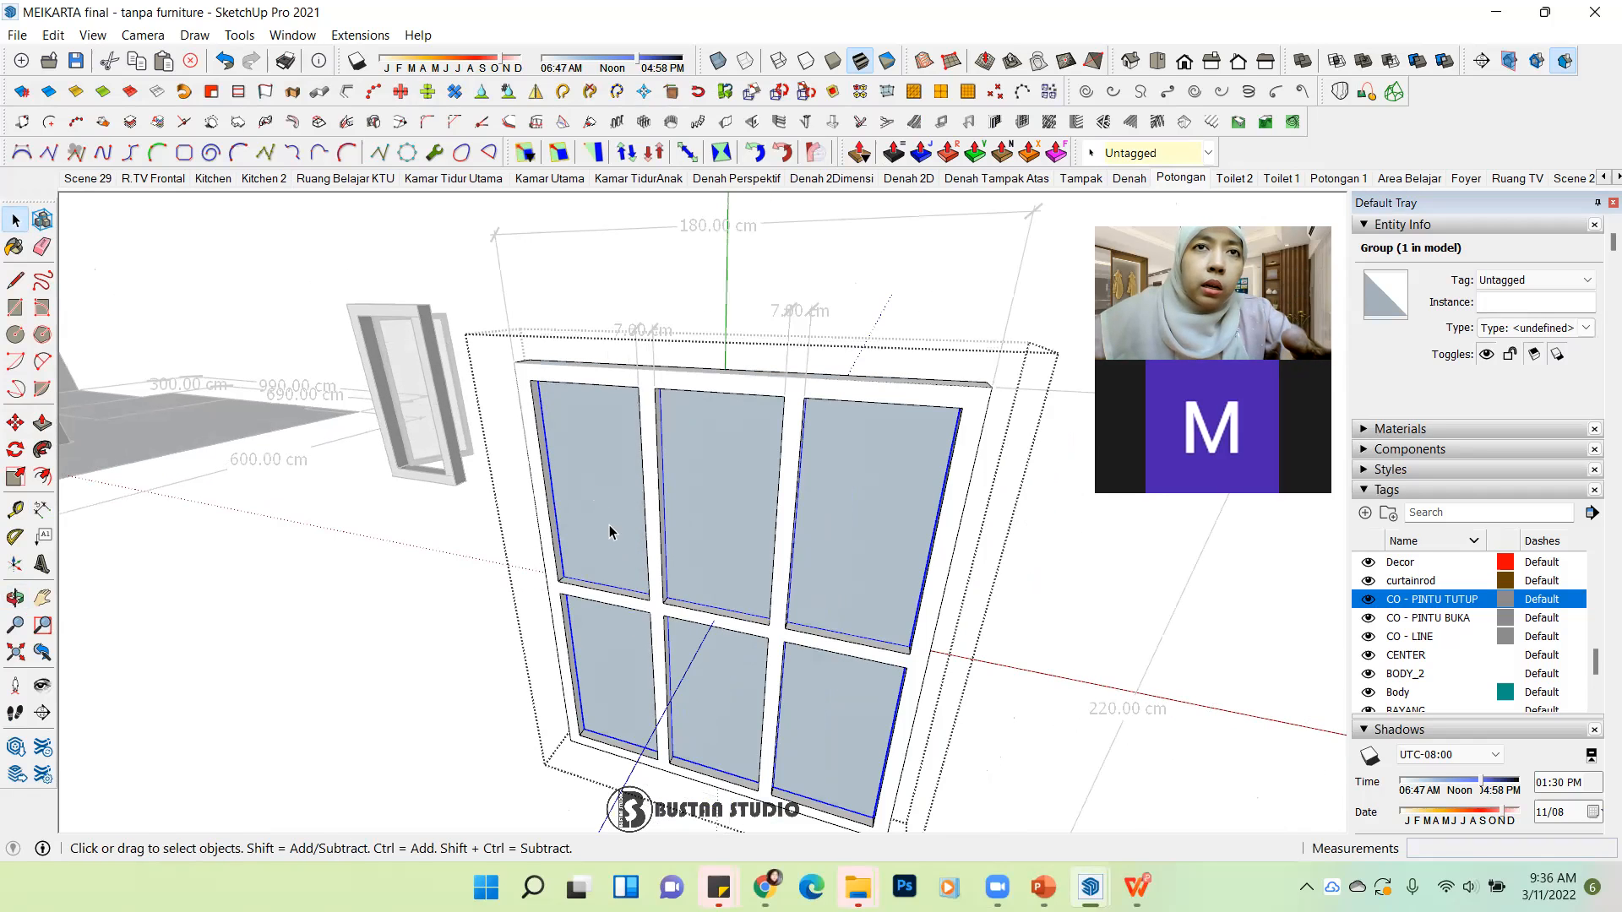
pyautogui.doubleClick(610, 523)
pyautogui.doubleClick(610, 524)
pyautogui.click(446, 521)
pyautogui.click(626, 525)
pyautogui.rightClick(627, 436)
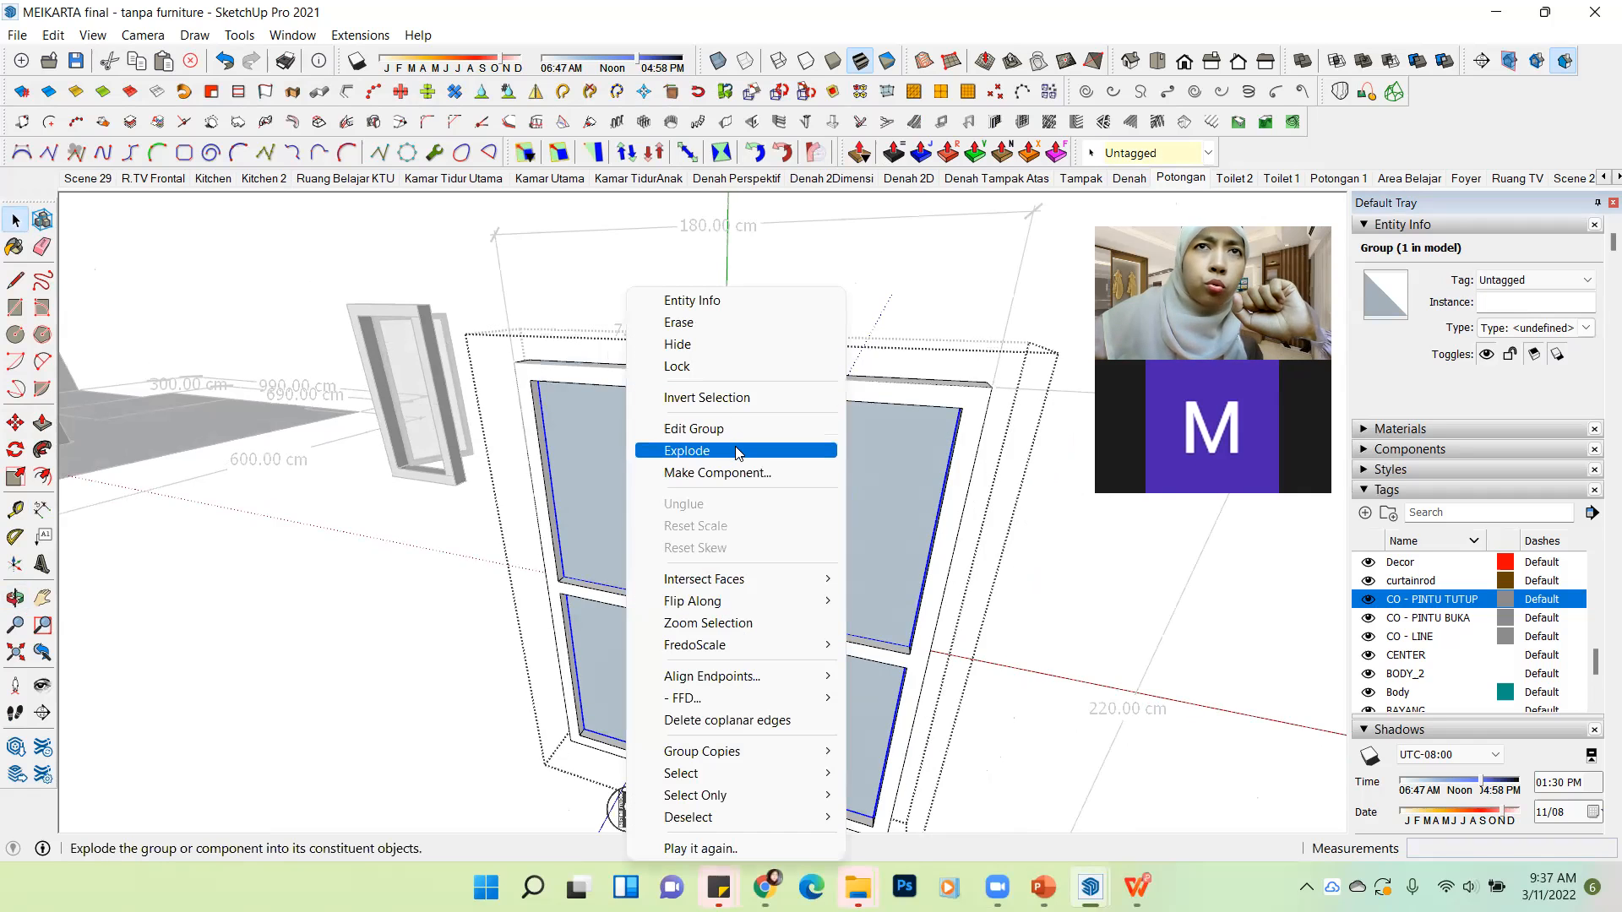
pyautogui.click(737, 450)
# Step: Group the window's upper-left and upper-middle glass panes separately, each with its surrounding edges
pyautogui.scroll(-1, 587, 505)
pyautogui.click(587, 505)
pyautogui.doubleClick(587, 505)
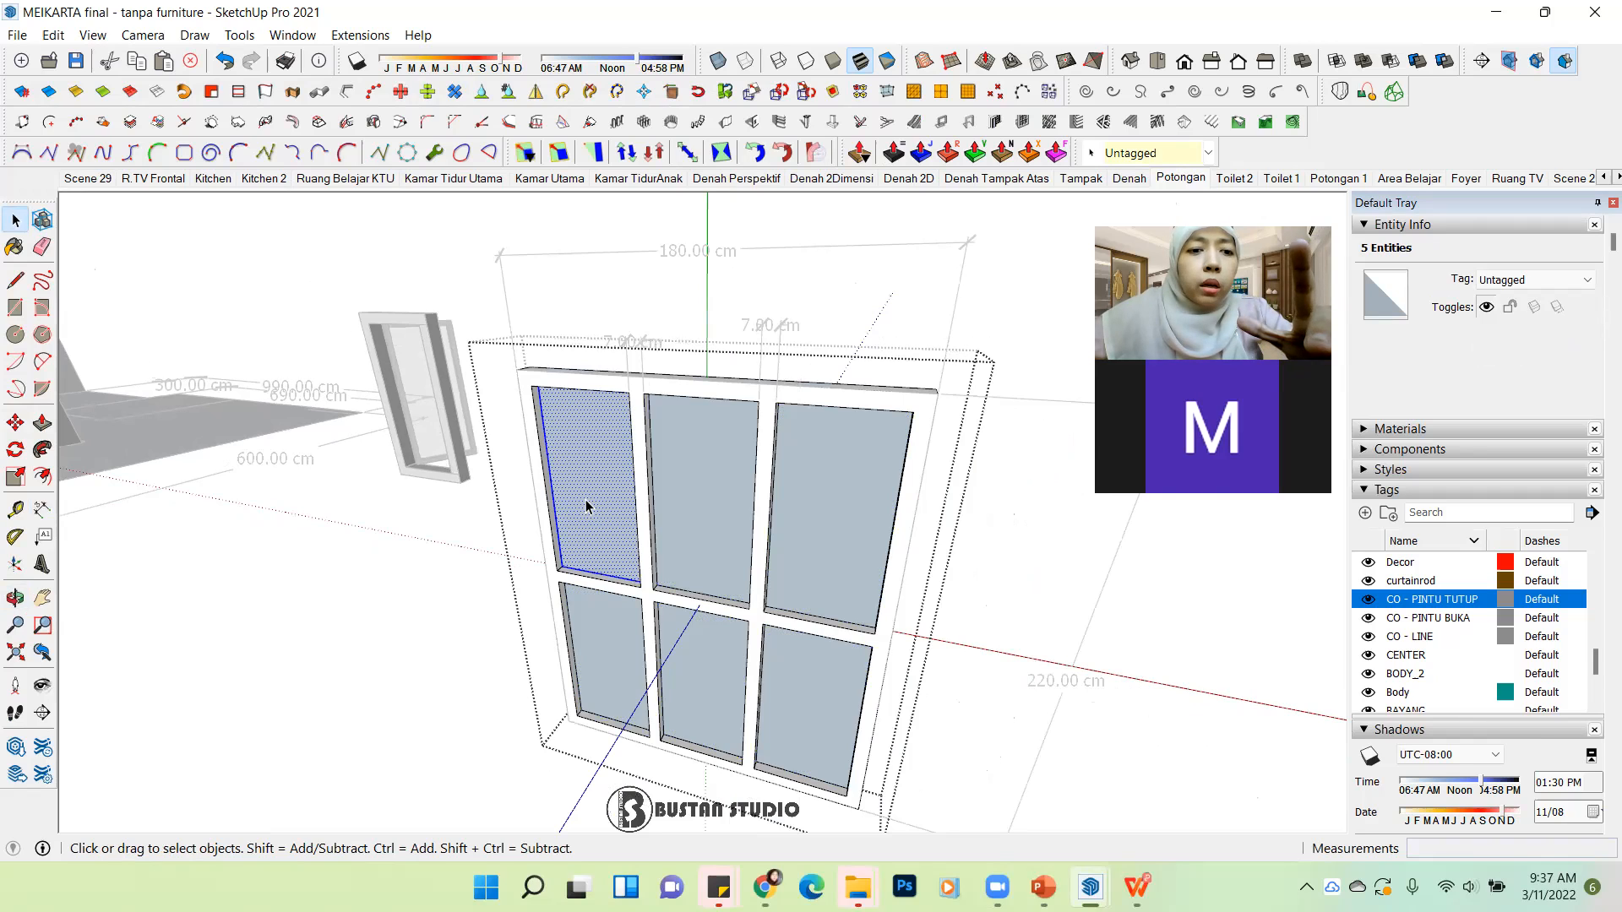
pyautogui.click(677, 501)
pyautogui.doubleClick(682, 498)
pyautogui.hotkey('ctrl', 'g')
# Step: Build a panel frame on the upper-left pane group with 1 row, 1 column, frame depth 5, frame width 3 and divider width 3
pyautogui.click(599, 500)
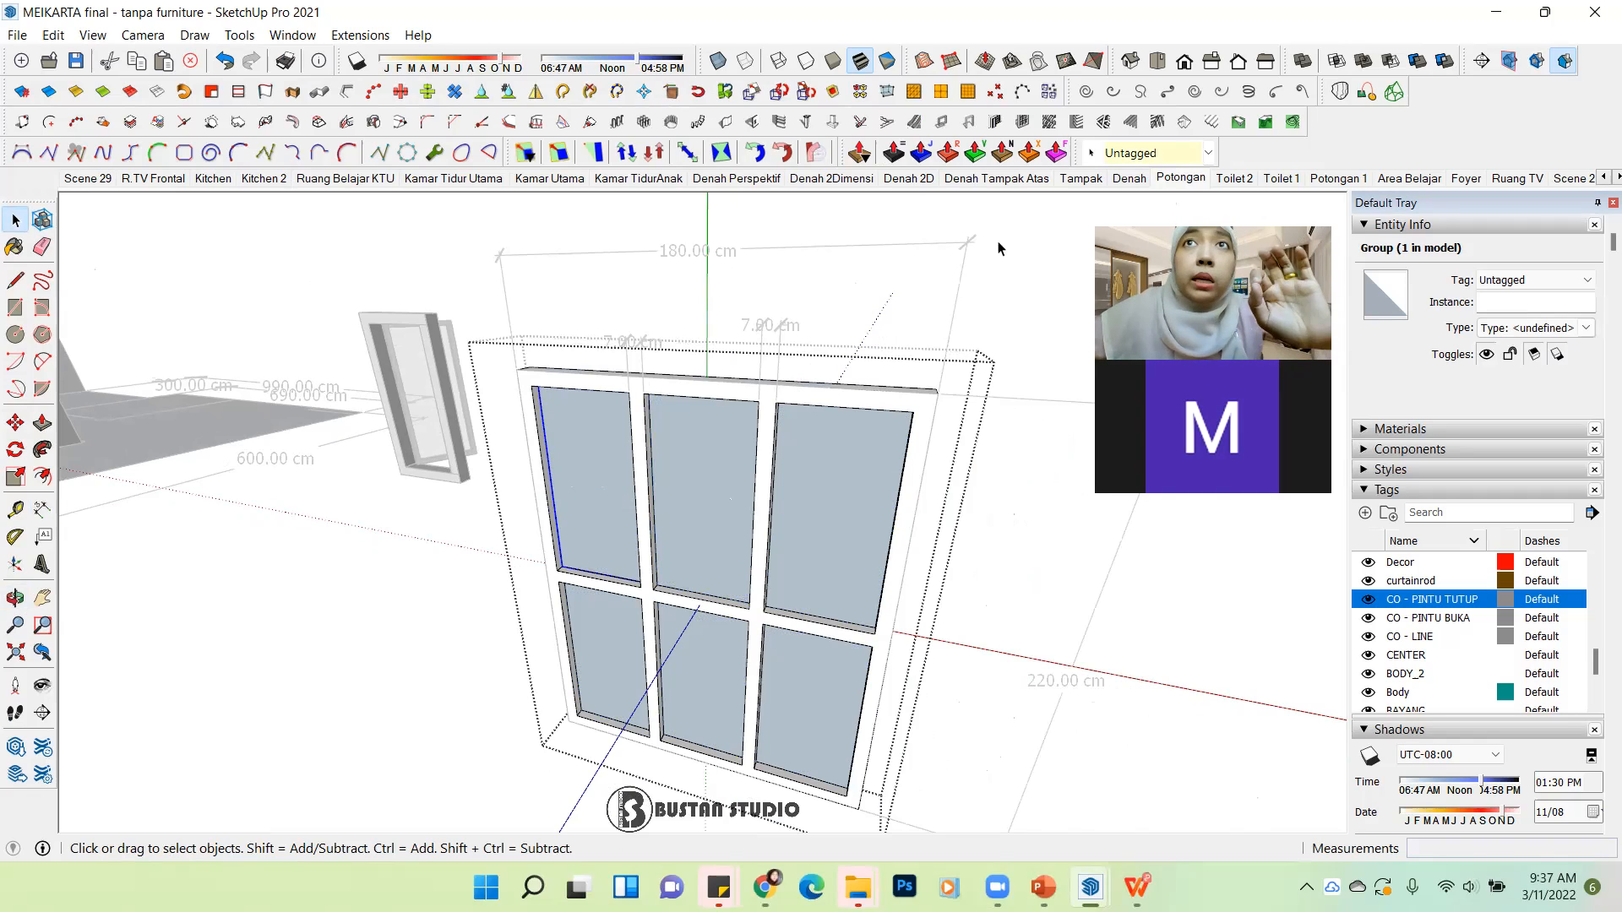
pyautogui.click(1022, 123)
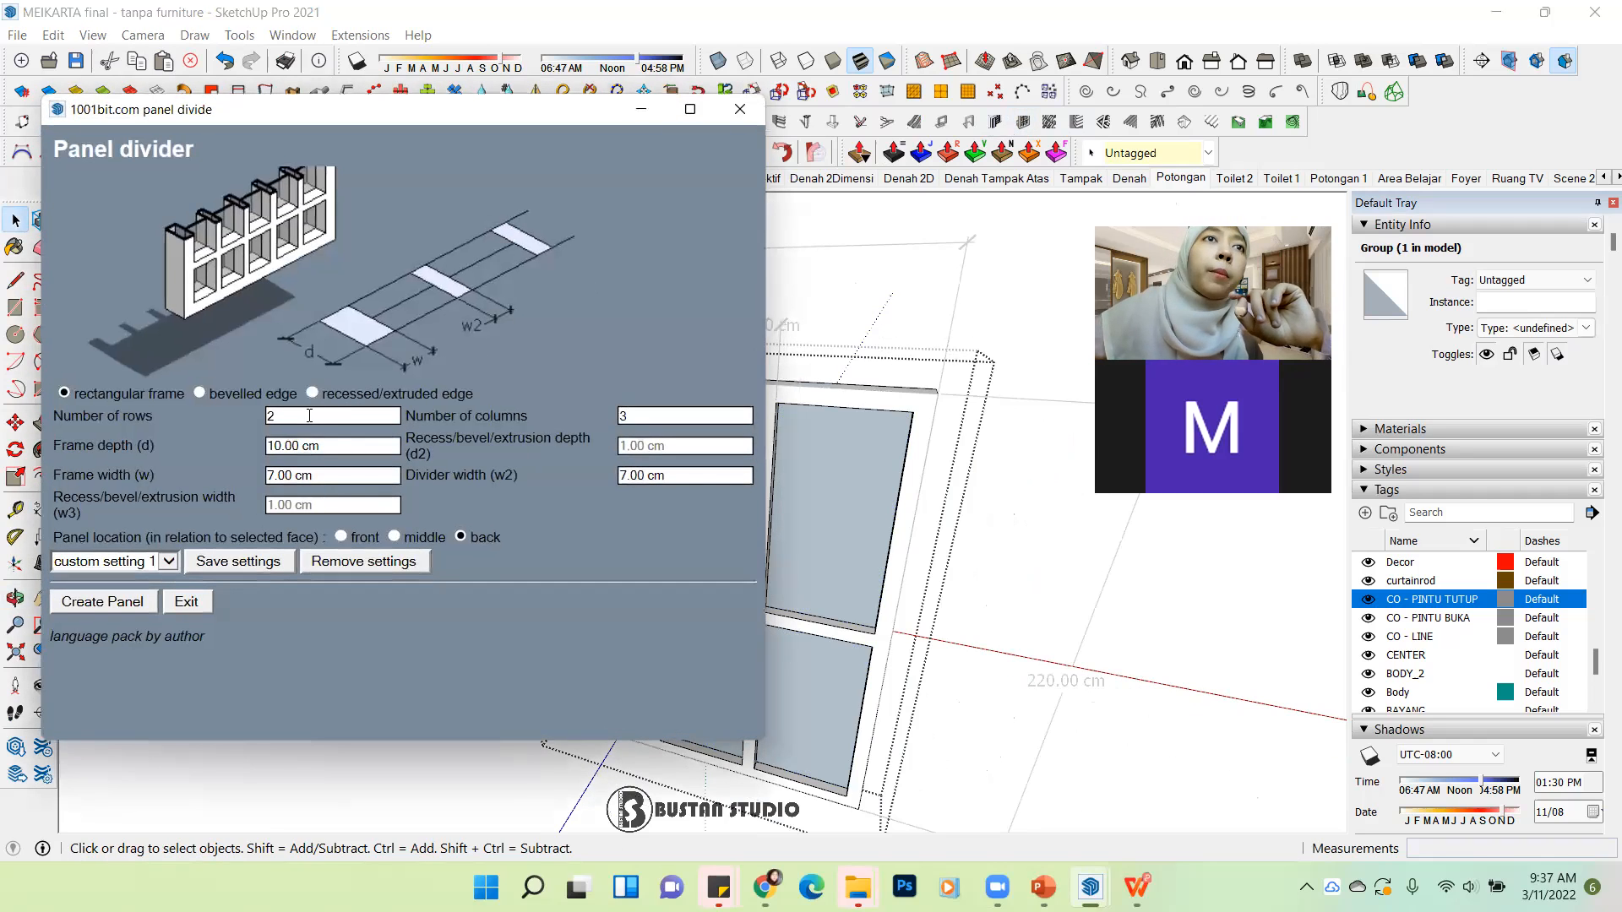
pyautogui.write('1')
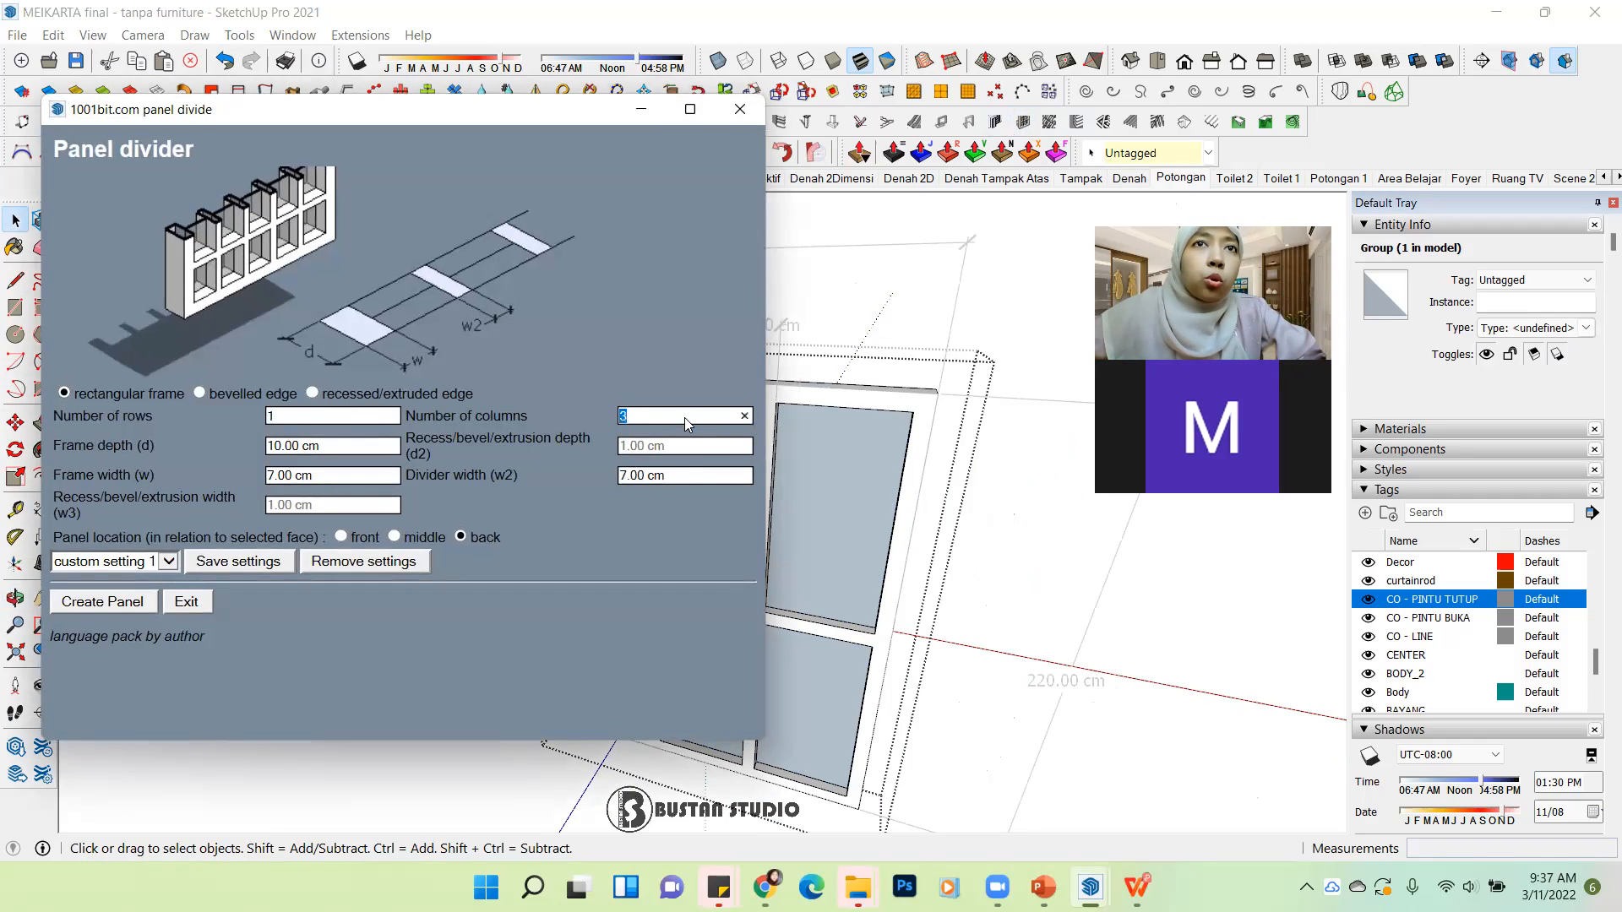
pyautogui.write('1')
pyautogui.press('Tab')
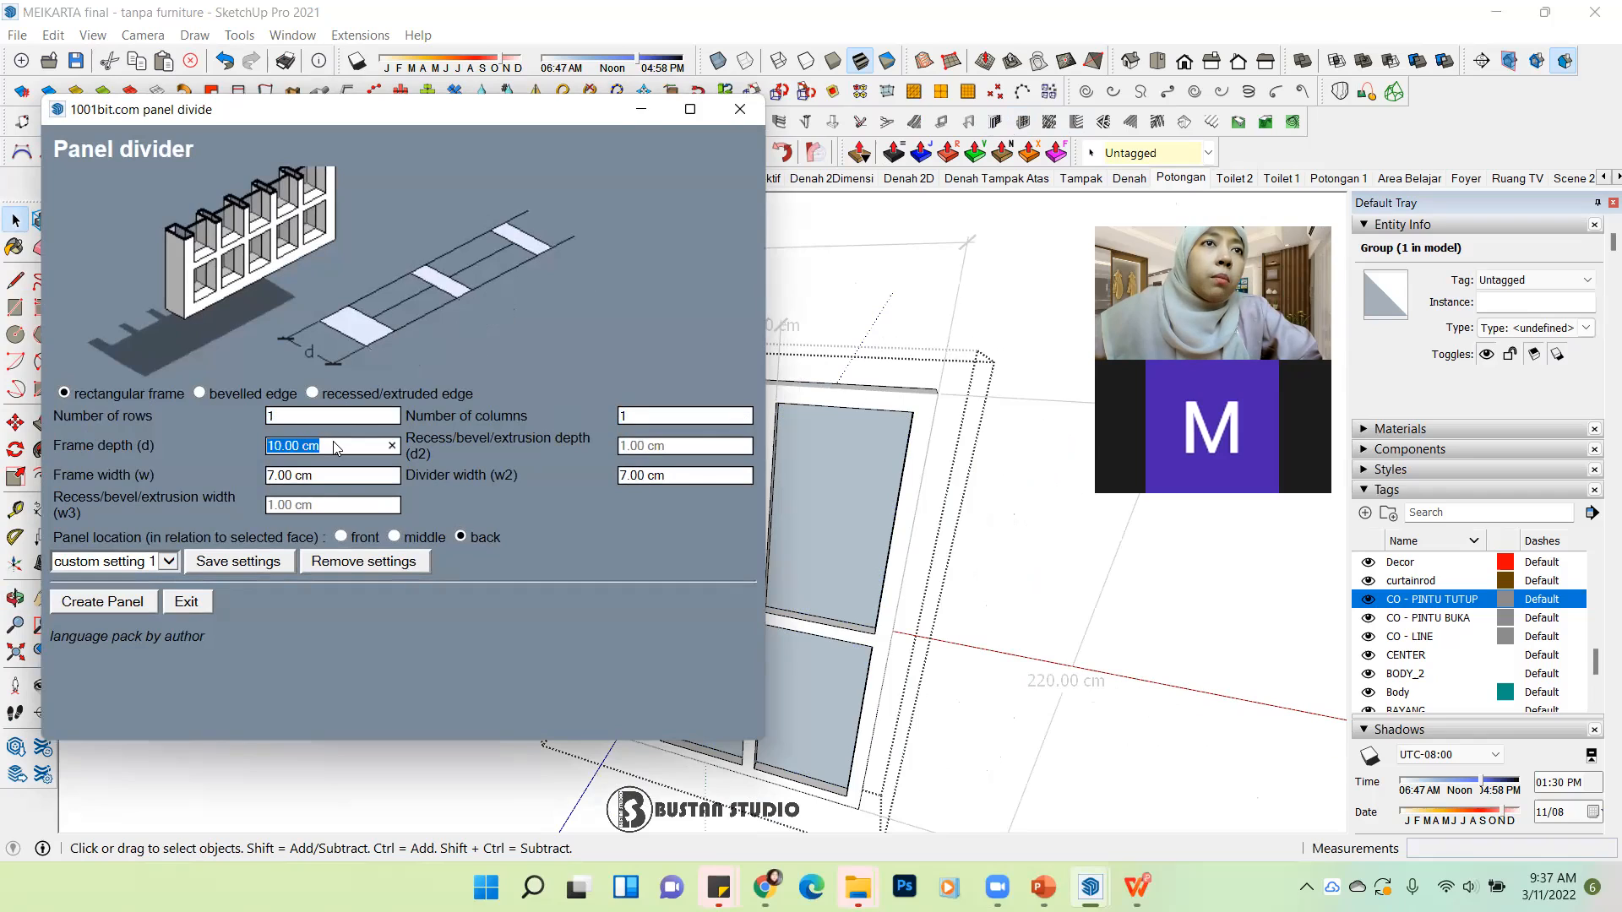
pyautogui.write('5')
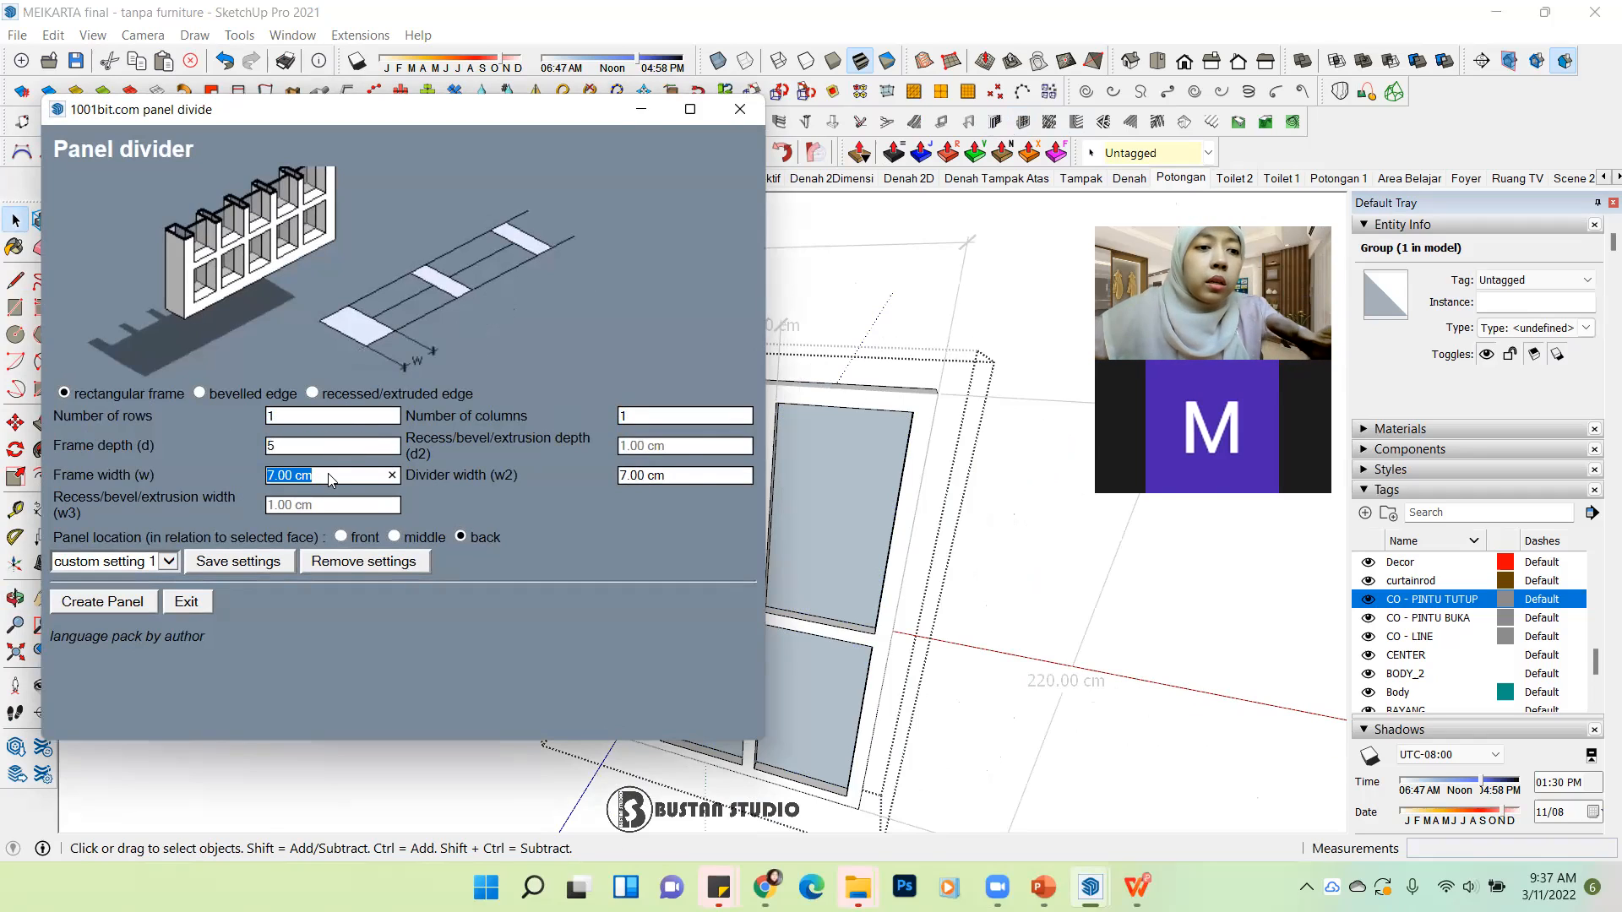
pyautogui.write('3')
pyautogui.click(680, 475)
pyautogui.write('3')
pyautogui.click(135, 605)
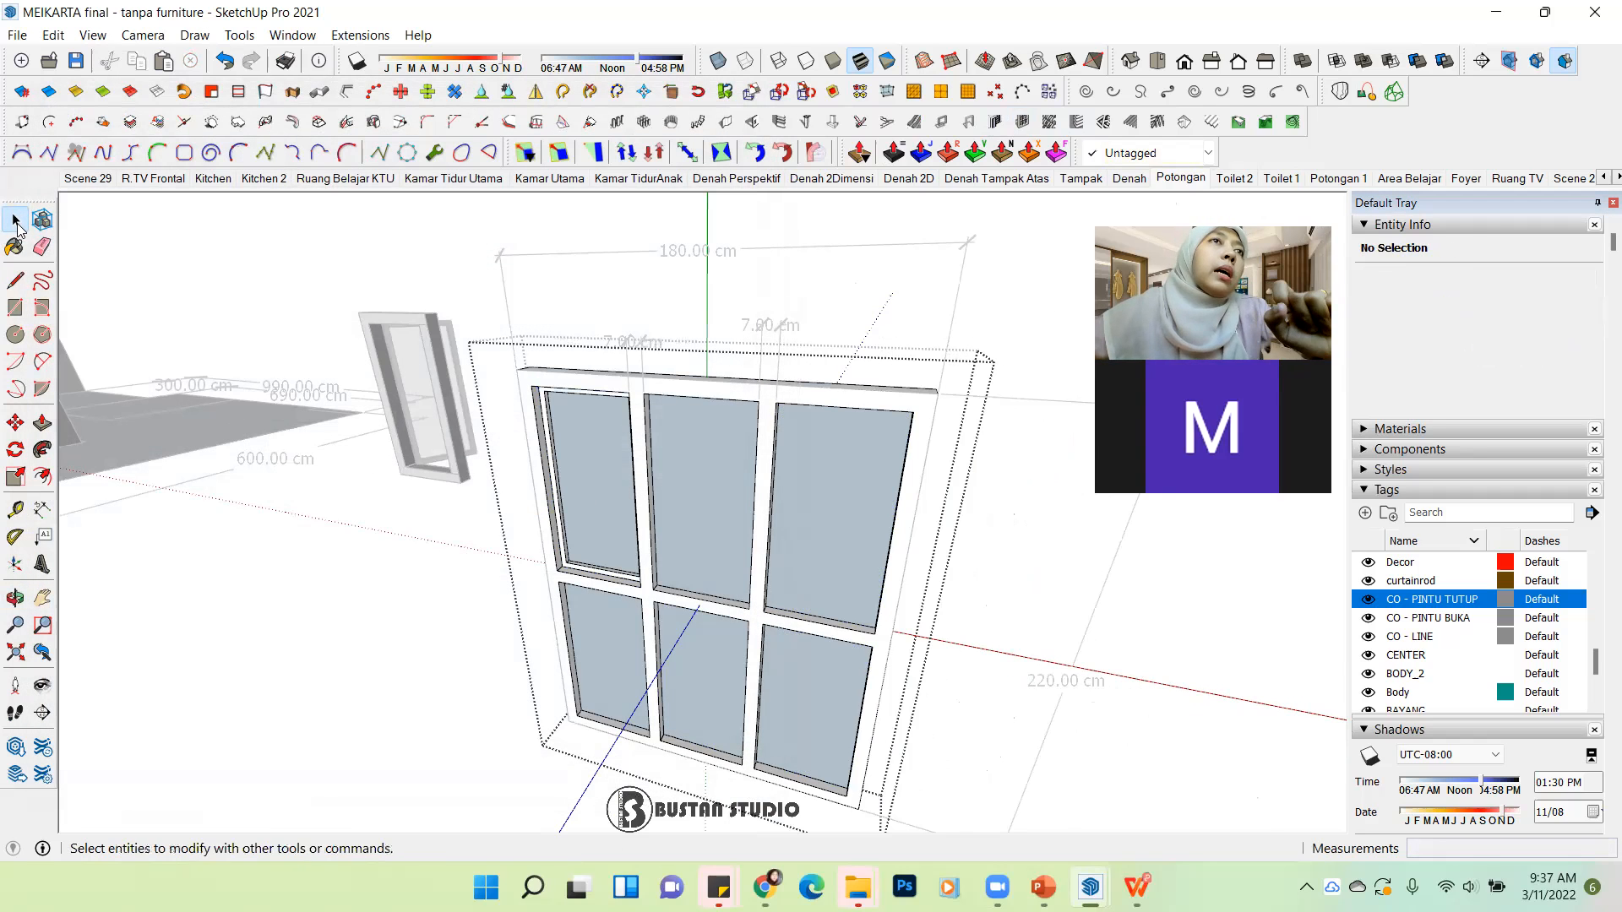
# Step: Move the upper-left pane group with its new frame 2 cm along its depth, into the window opening
pyautogui.scroll(5, 581, 493)
pyautogui.moveTo(581, 493); pyautogui.dragTo(339, 640, button='middle')
pyautogui.scroll(3, 615, 482)
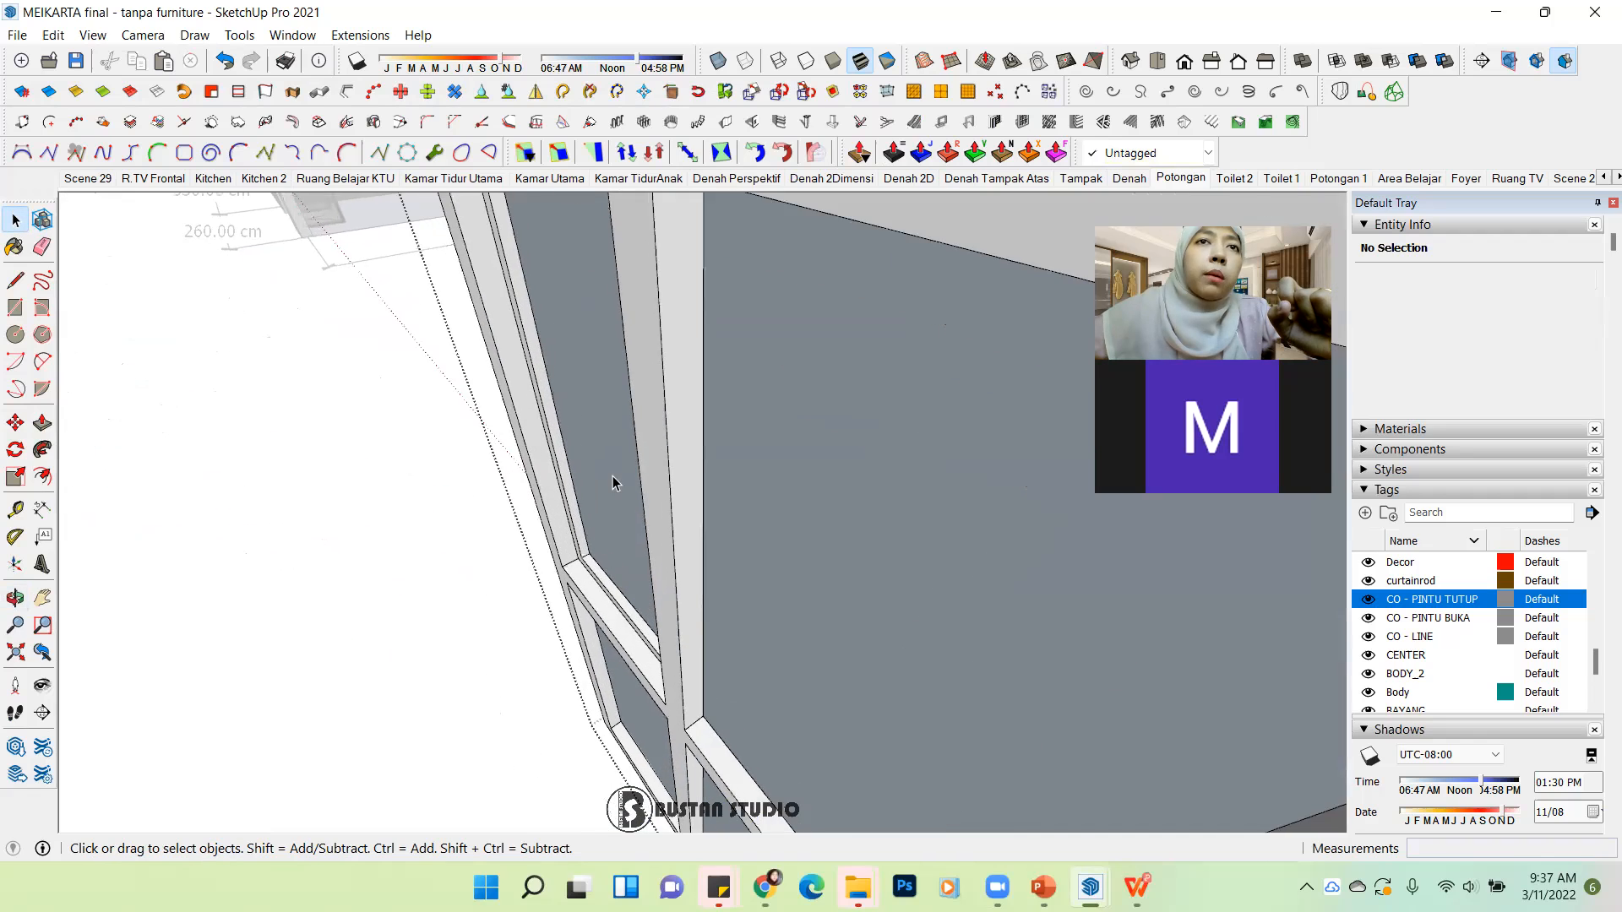
pyautogui.moveTo(626, 525); pyautogui.dragTo(261, 575, button='middle')
pyautogui.scroll(2, 646, 568)
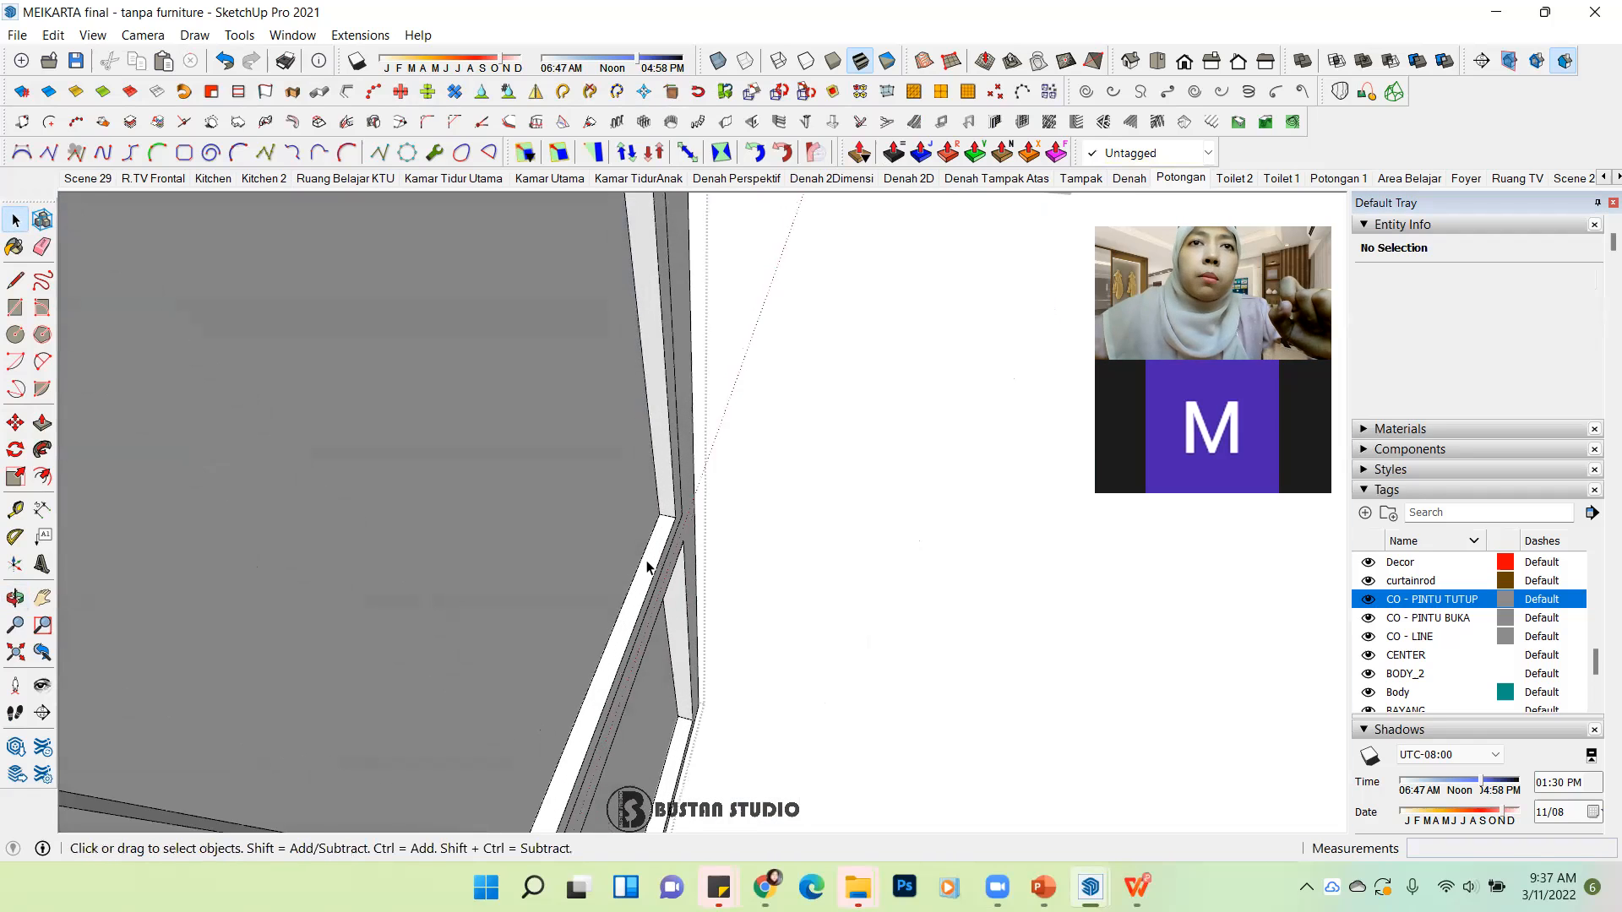
pyautogui.click(675, 529)
pyautogui.press('m')
pyautogui.scroll(2, 678, 511)
pyautogui.click(679, 510)
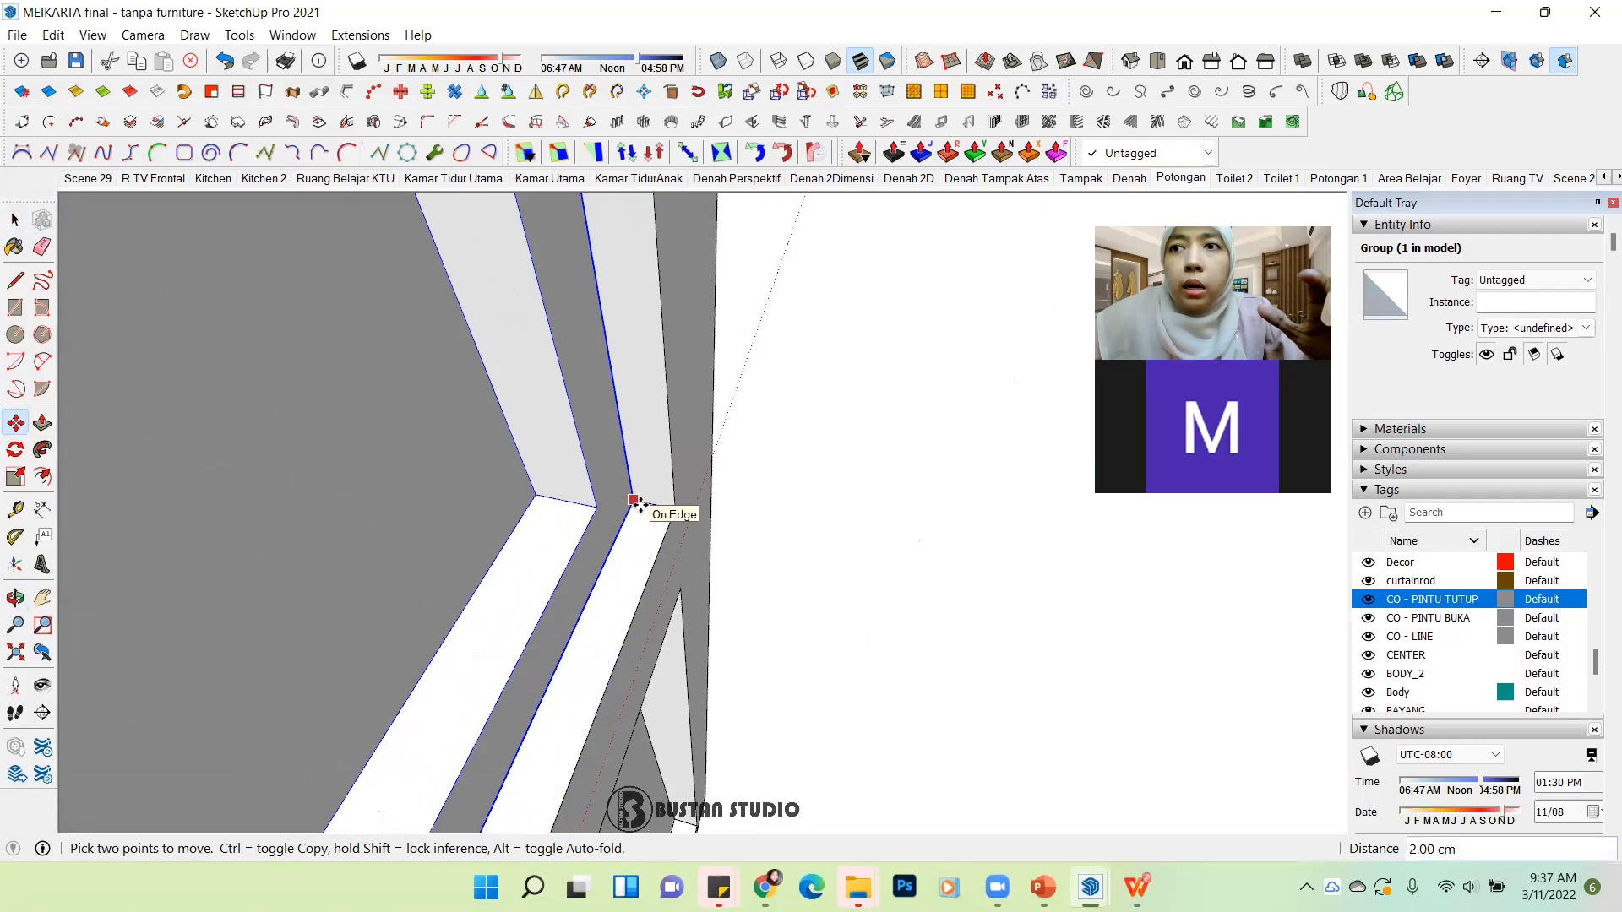
pyautogui.click(635, 504)
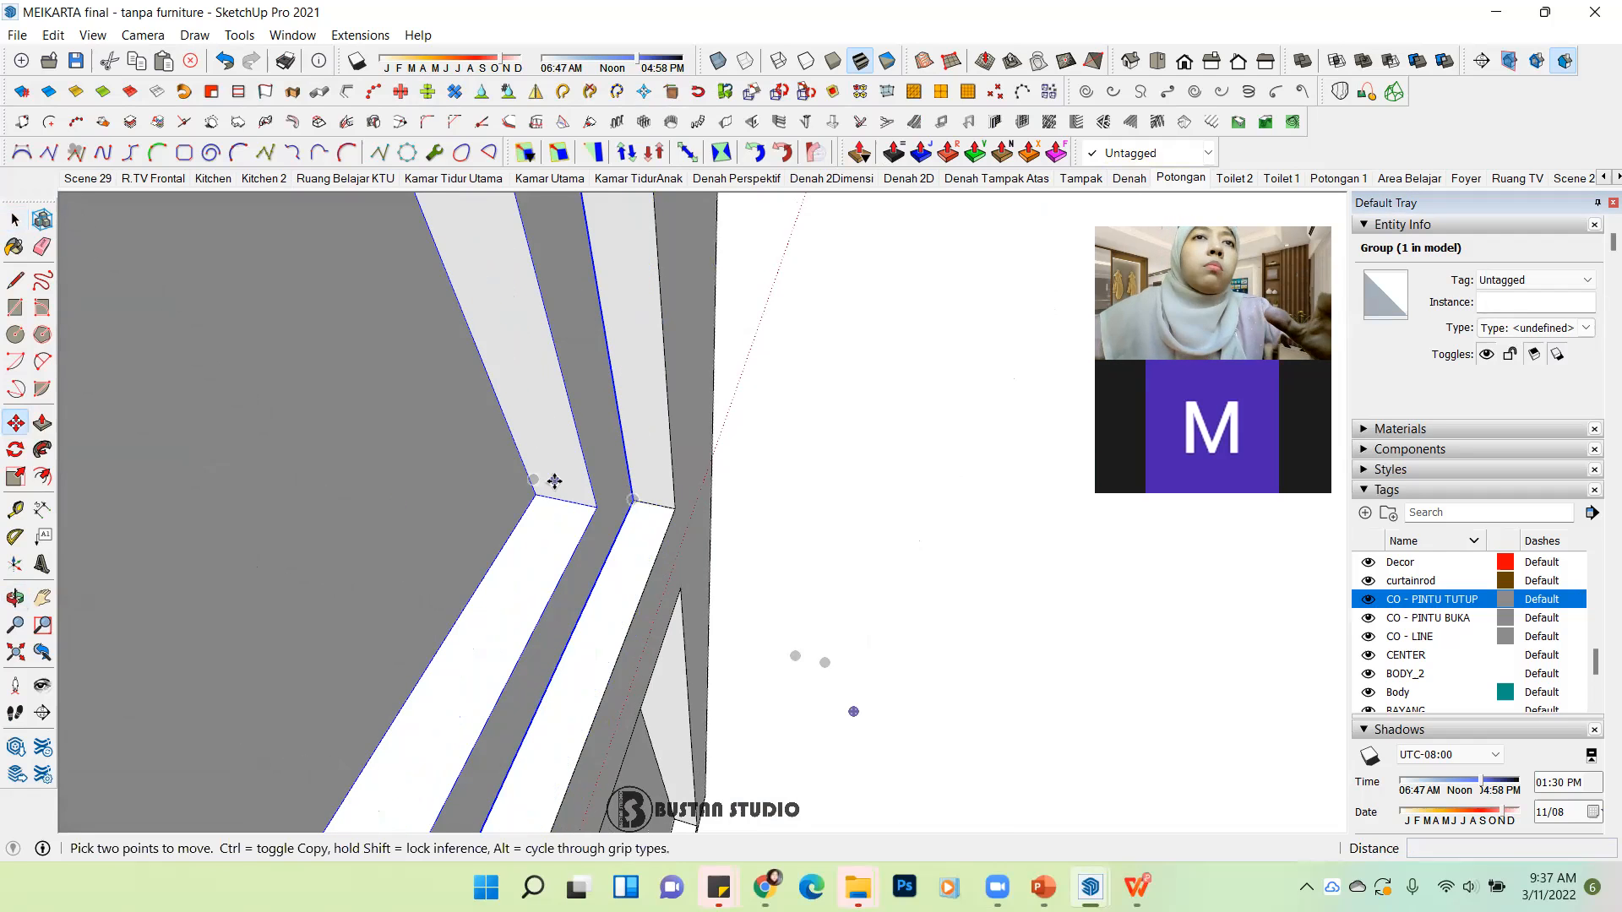
pyautogui.scroll(-6, 559, 498)
pyautogui.moveTo(558, 507); pyautogui.dragTo(630, 402, button='middle')
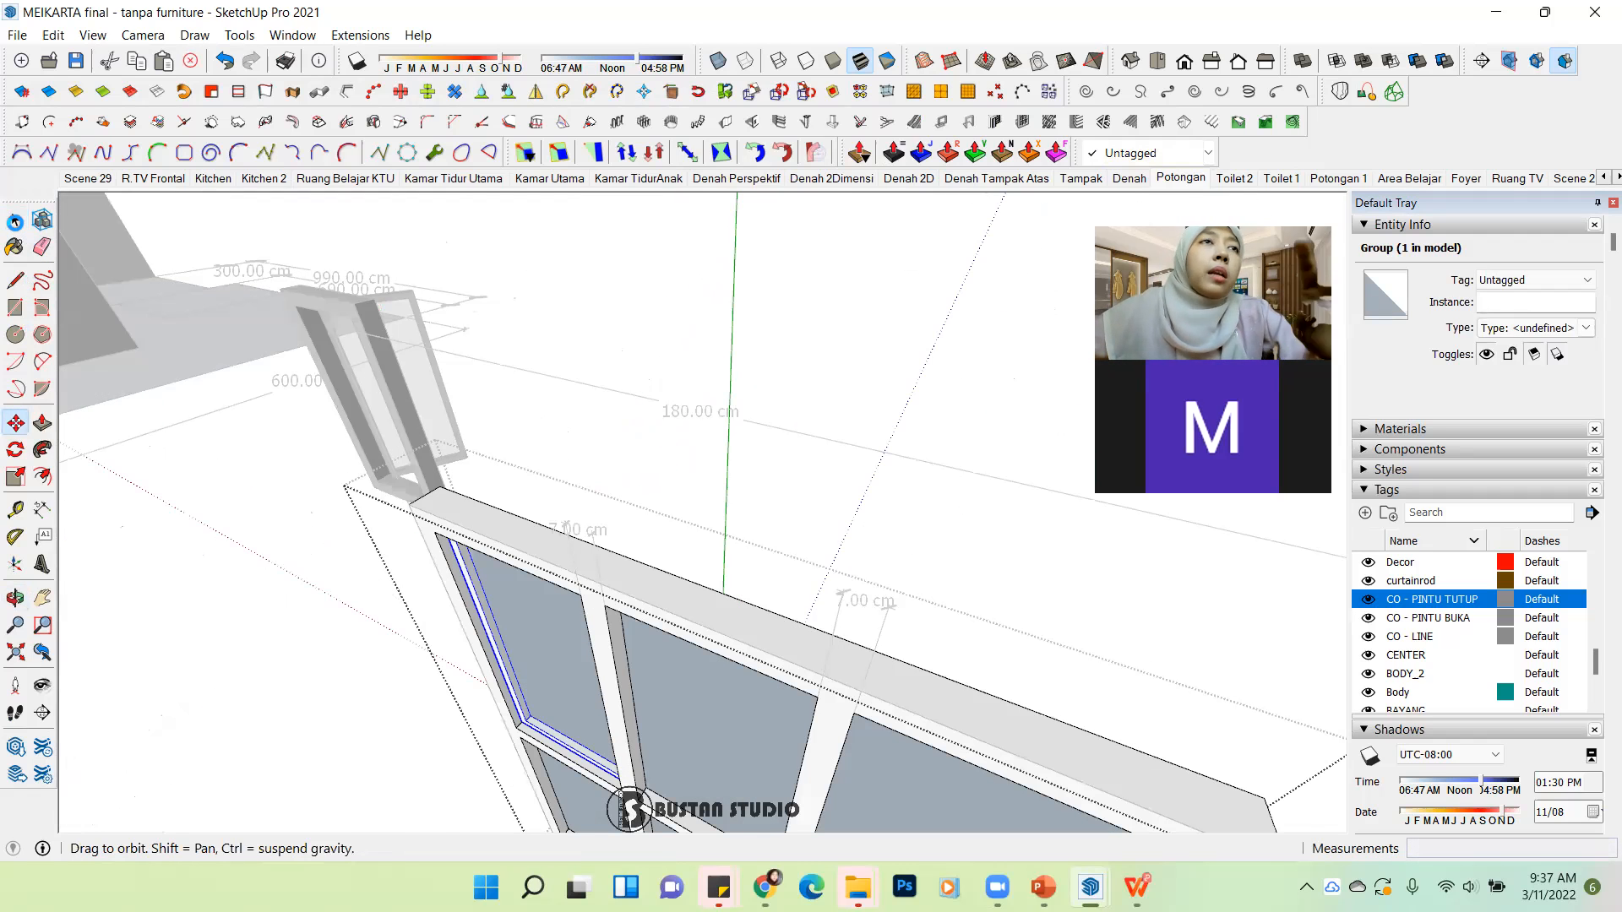
# Step: Paint the glass in the upper-left sash with Translucent Glass Gray sampled from the small open window behind
pyautogui.click(15, 222)
pyautogui.scroll(5, 558, 566)
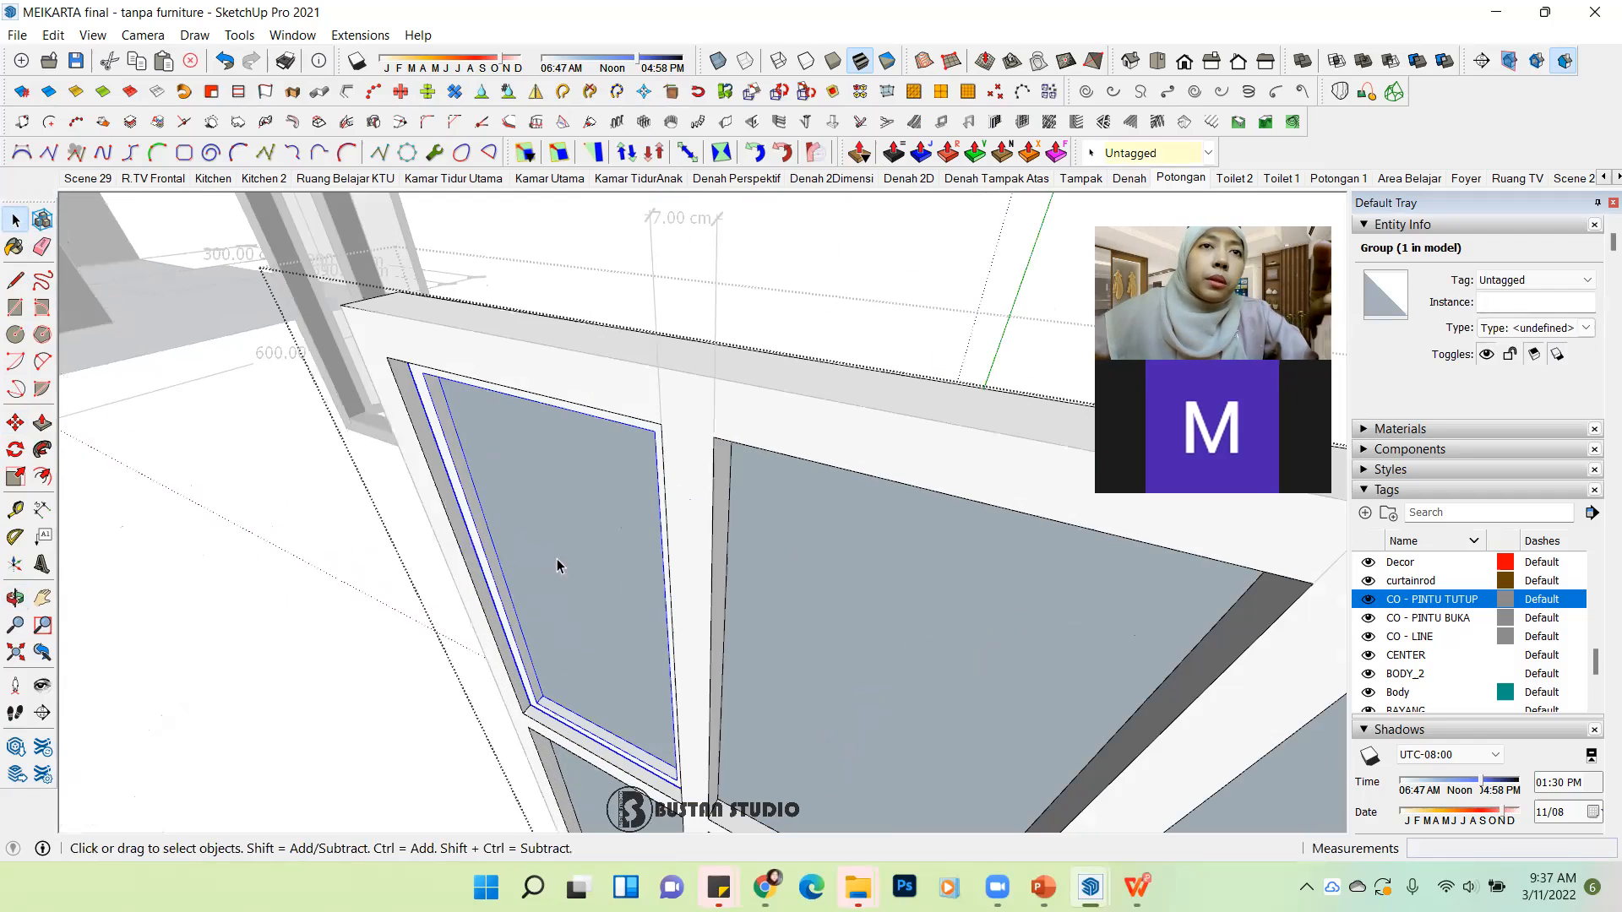
pyautogui.doubleClick(561, 499)
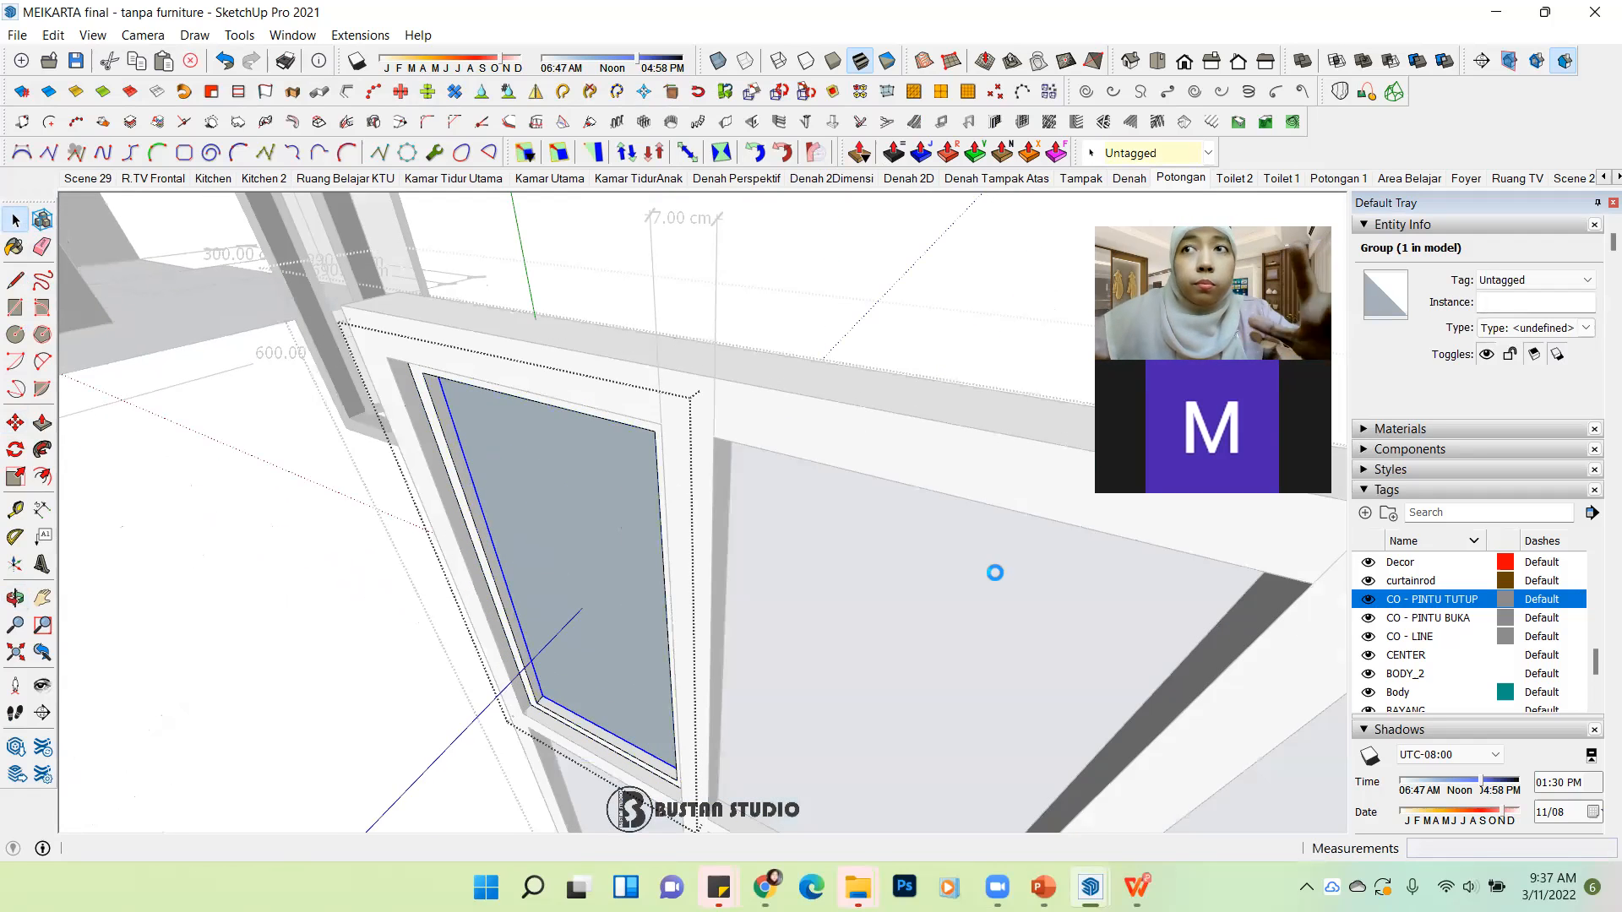
pyautogui.press('b')
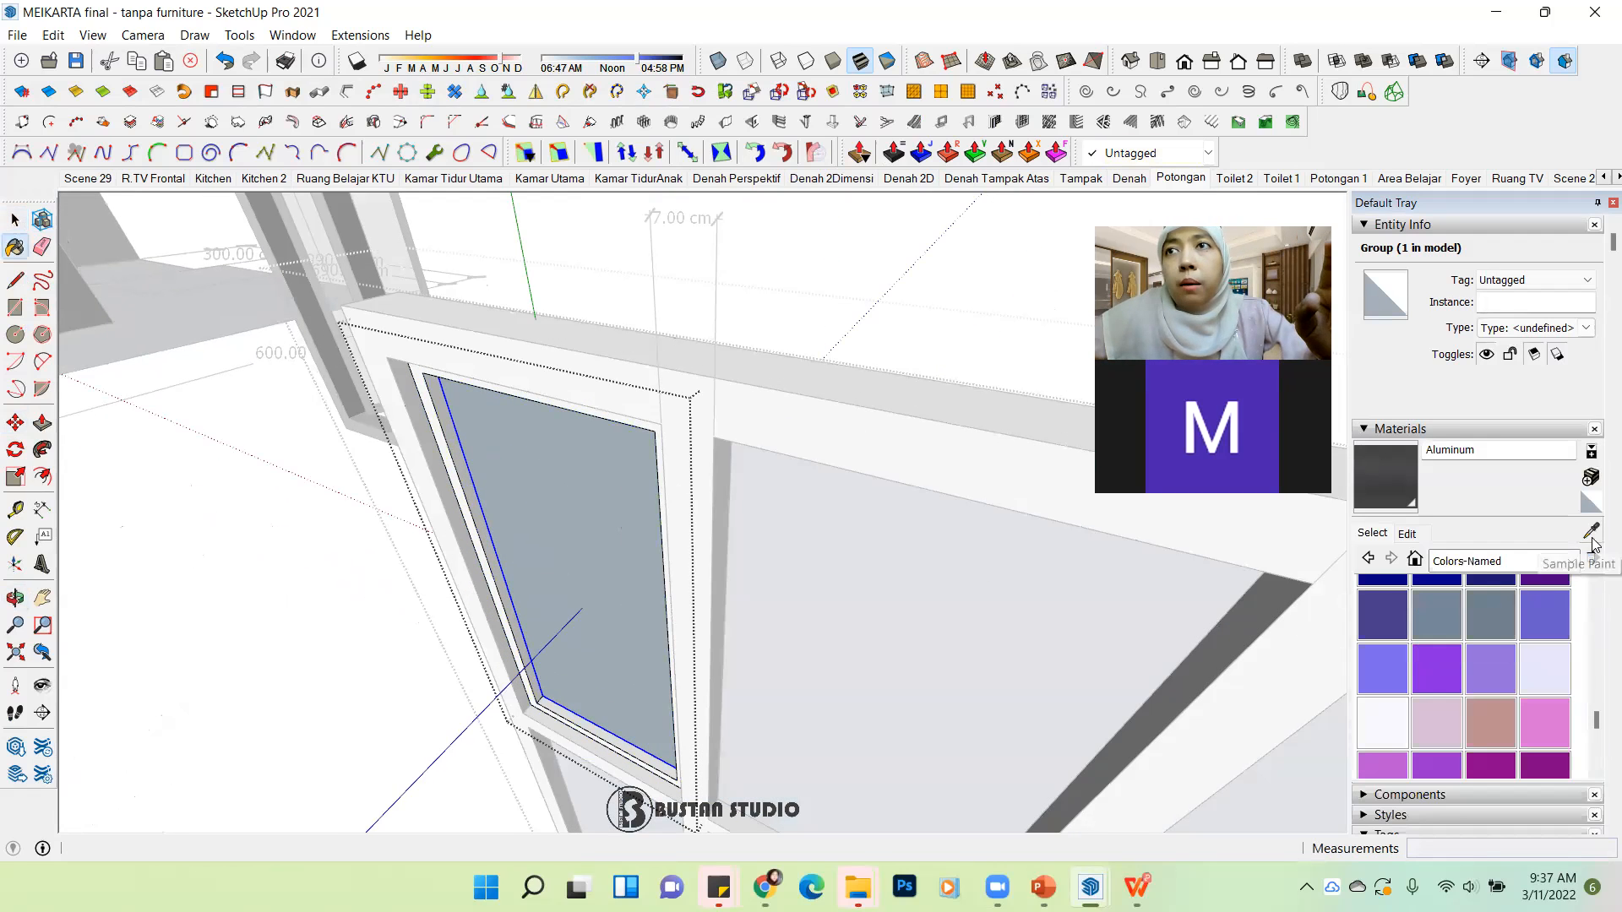
pyautogui.click(1592, 535)
pyautogui.moveTo(324, 381); pyautogui.dragTo(315, 354, button='middle')
pyautogui.click(305, 230)
pyautogui.click(600, 541)
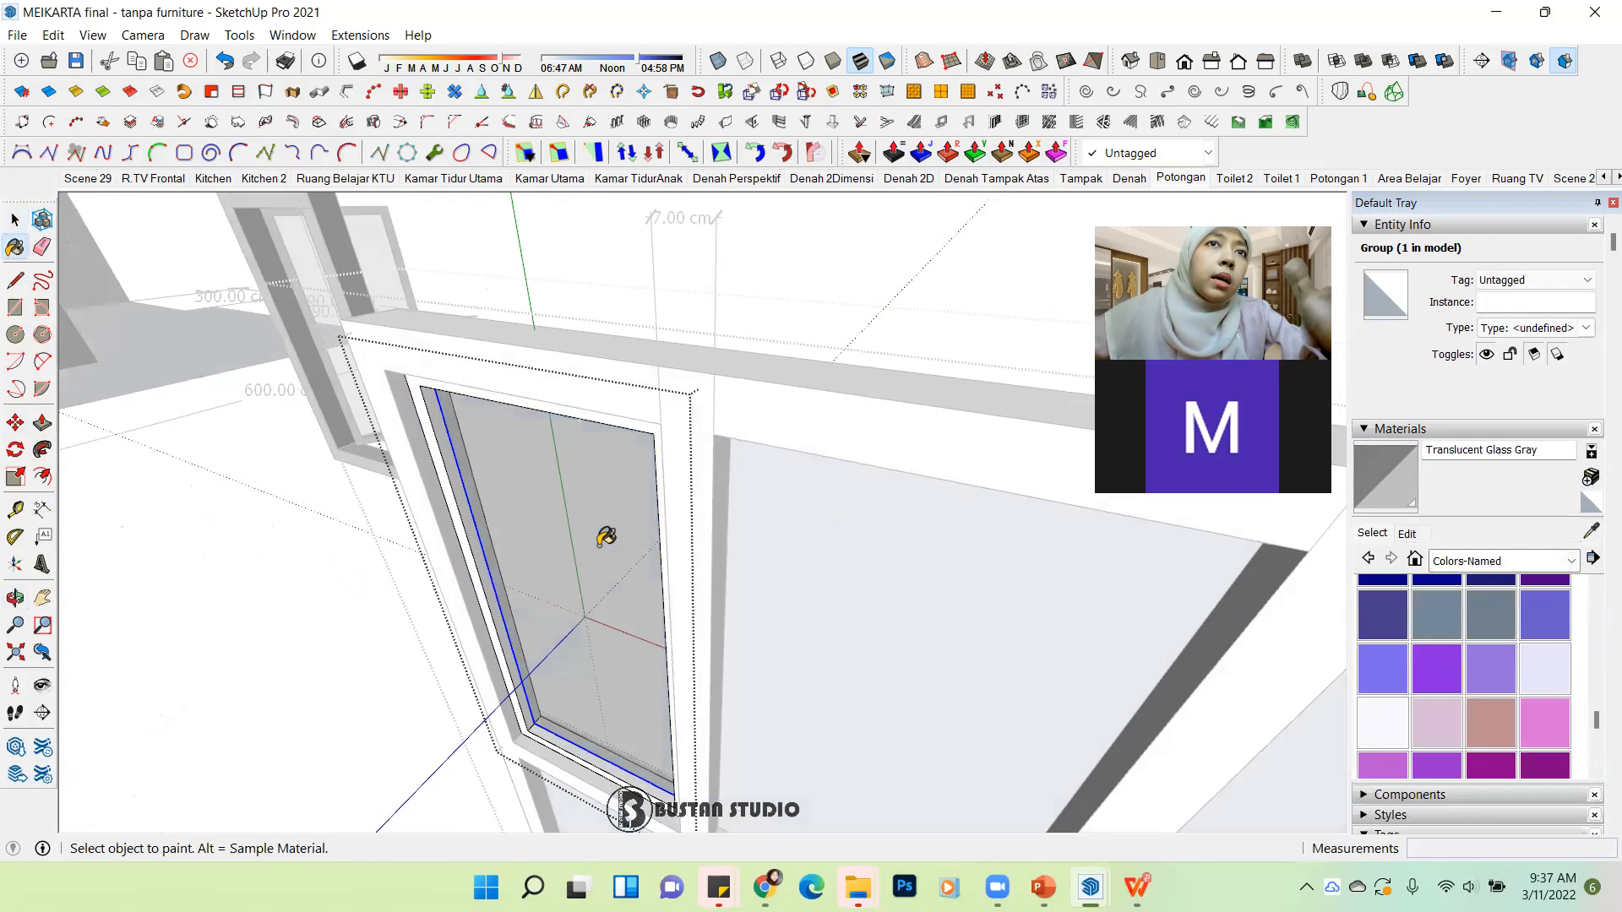
pyautogui.click(16, 219)
# Step: Copy the upper-left glazed sash across twice to fill the upper-middle and upper-right openings, using the x2 array
pyautogui.scroll(-2, 403, 384)
pyautogui.scroll(-3, 403, 384)
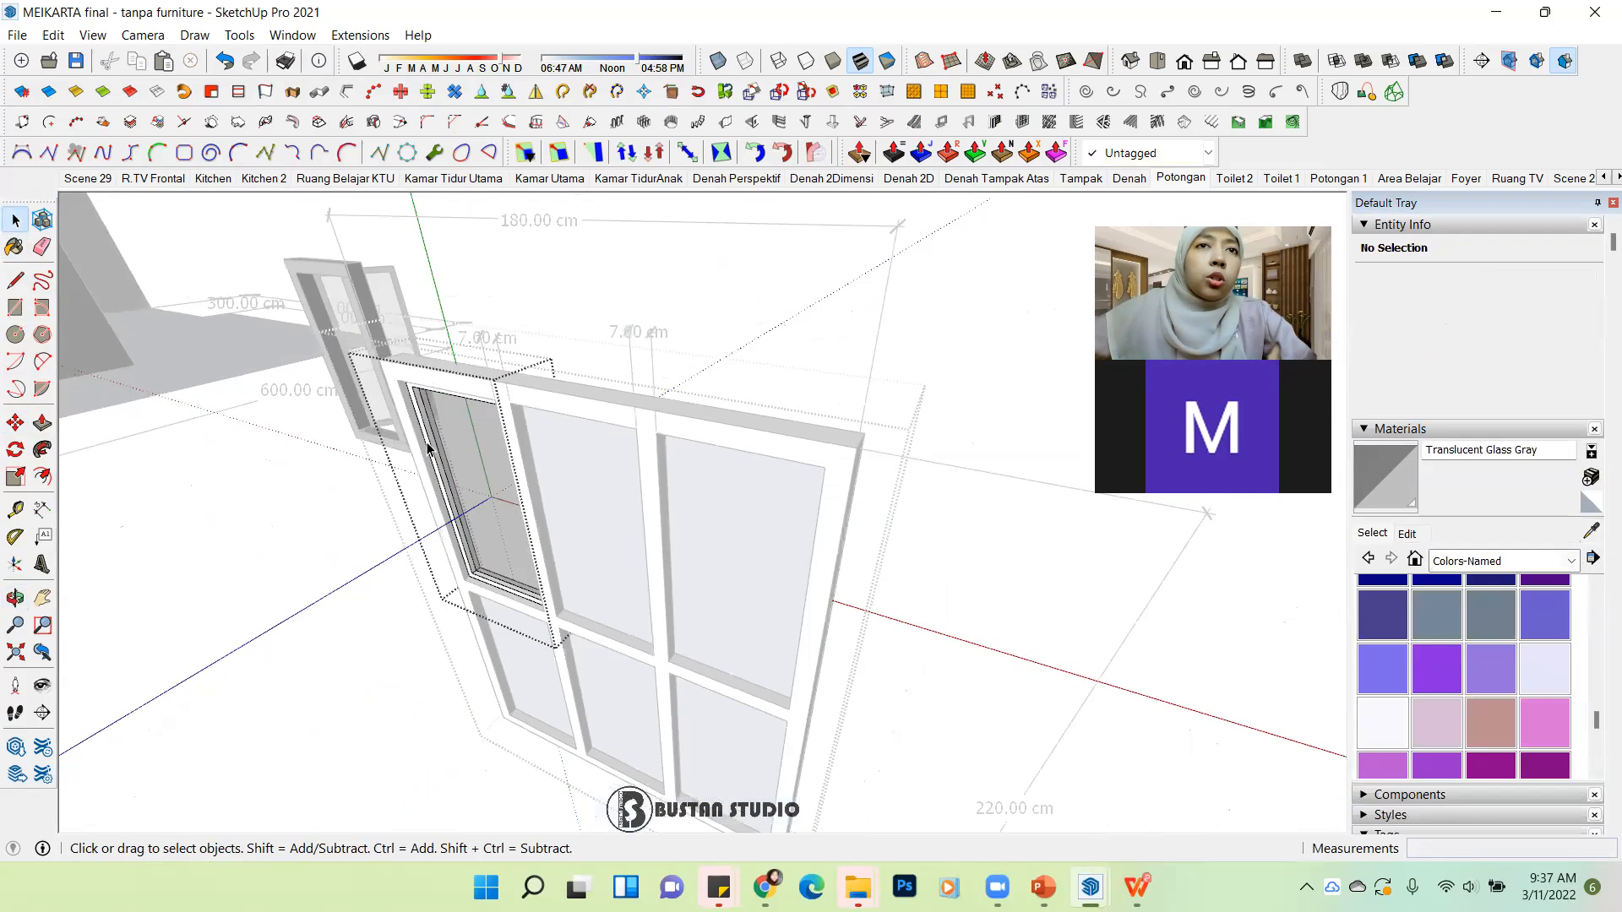
pyautogui.moveTo(428, 448); pyautogui.dragTo(467, 521, button='middle')
pyautogui.scroll(1, 467, 521)
pyautogui.click(429, 524)
pyautogui.click(384, 506)
pyautogui.click(170, 566)
pyautogui.click(388, 510)
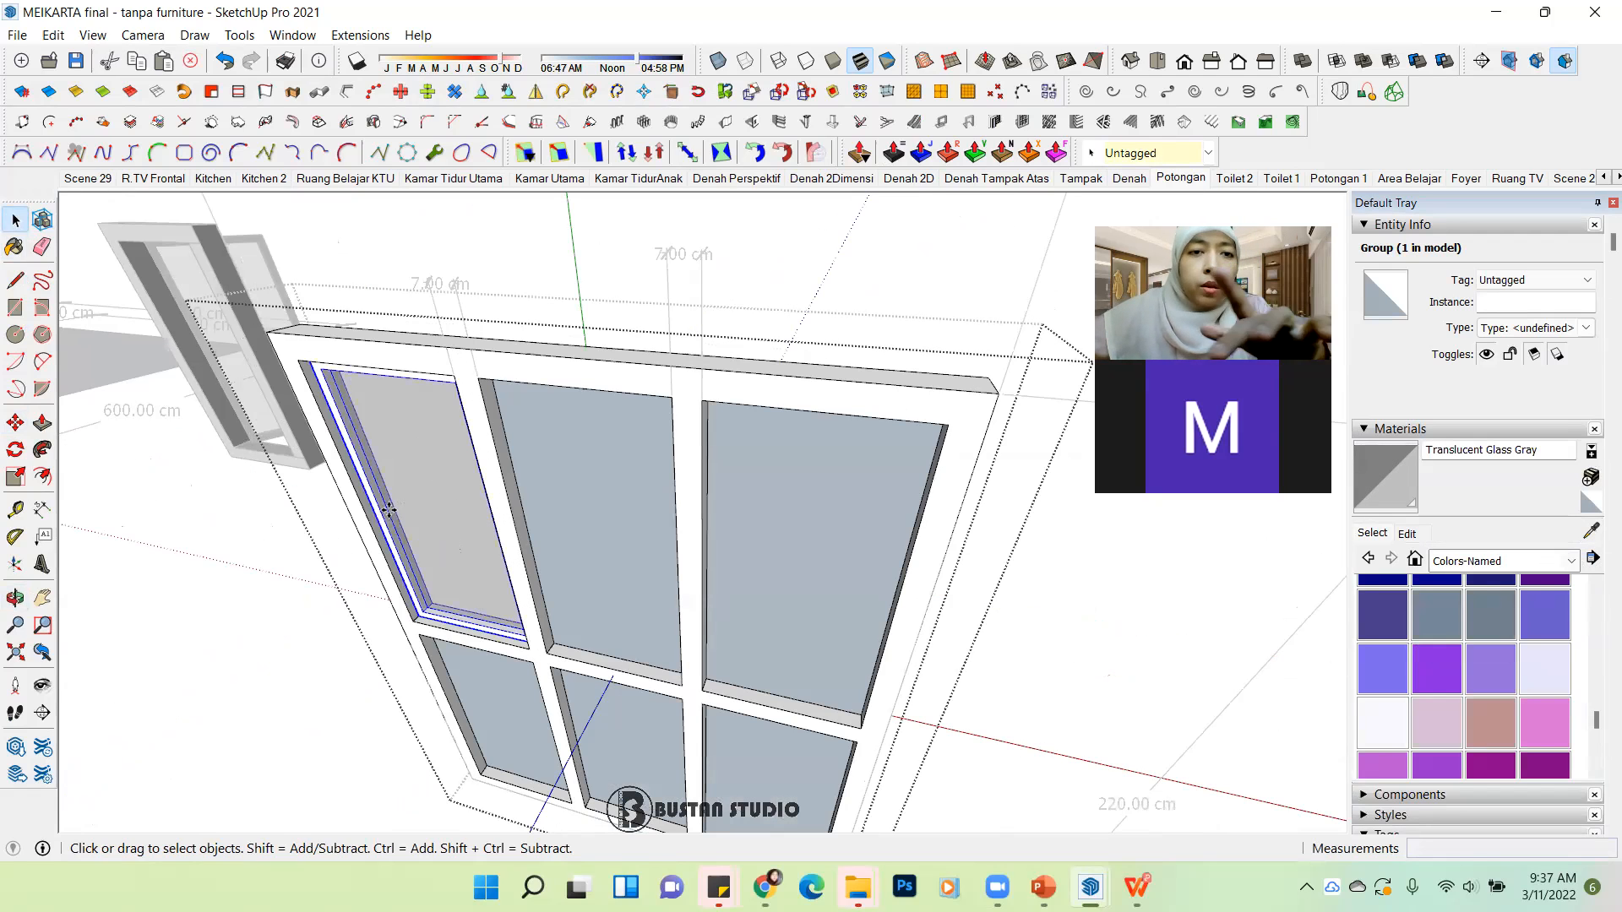
pyautogui.press('m')
pyautogui.click(304, 362)
pyautogui.press('ctrl')
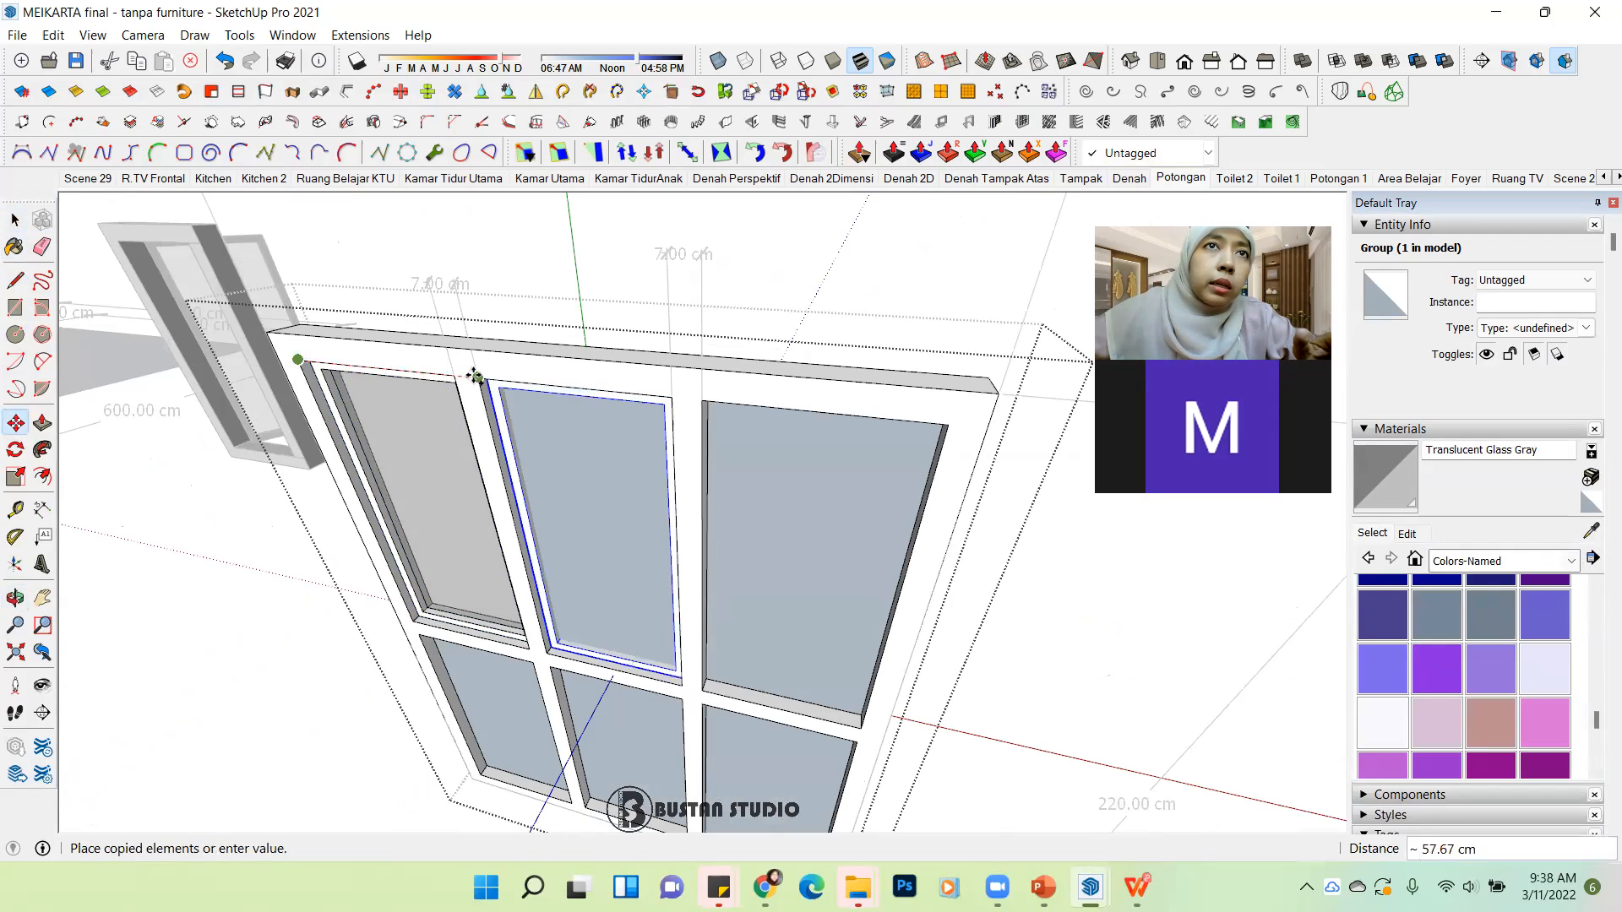
pyautogui.click(473, 375)
pyautogui.write('x2')
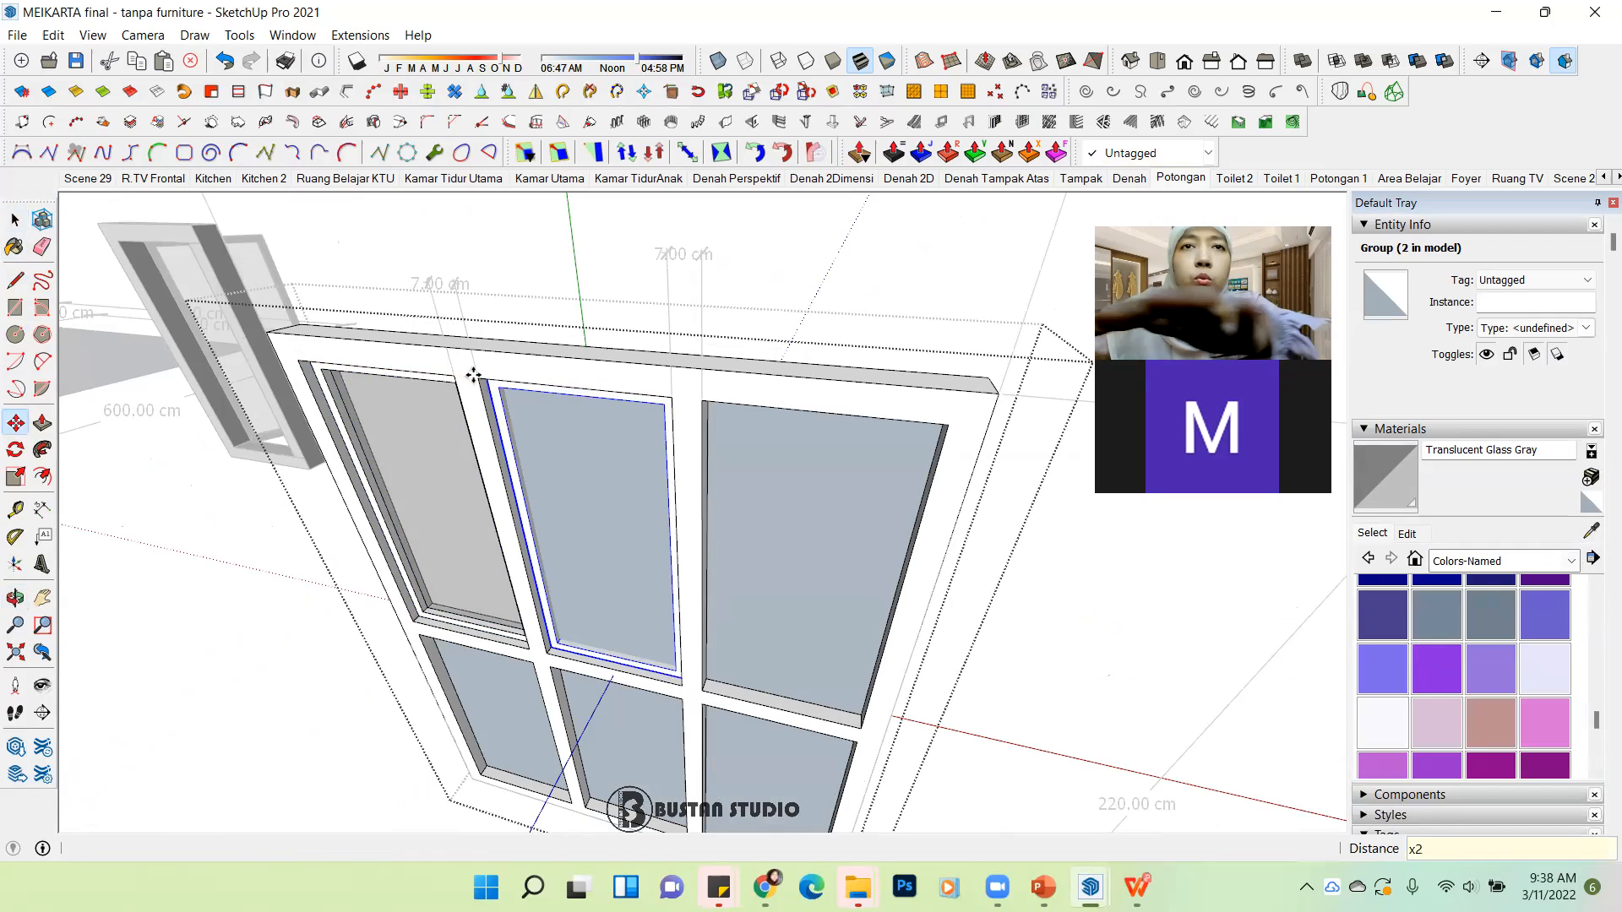
pyautogui.press('Return')
pyautogui.press('space')
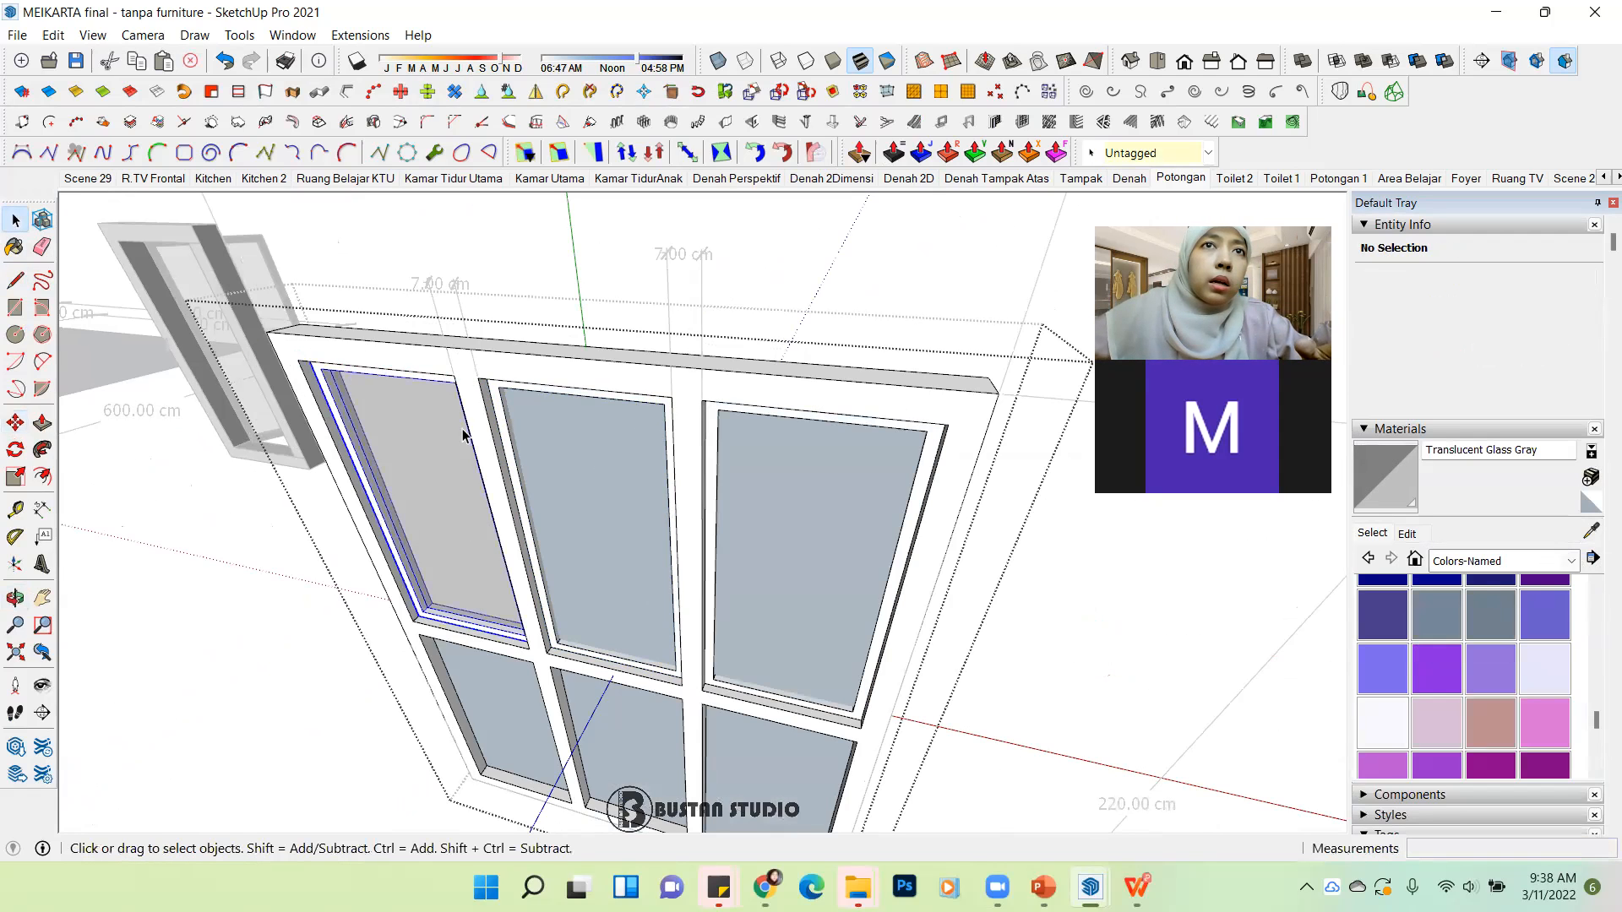
# Step: Delete the three original glass faces in the window's lower row
pyautogui.click(537, 432)
pyautogui.keyDown('shift'); pyautogui.click(524, 387); pyautogui.keyUp('shift')
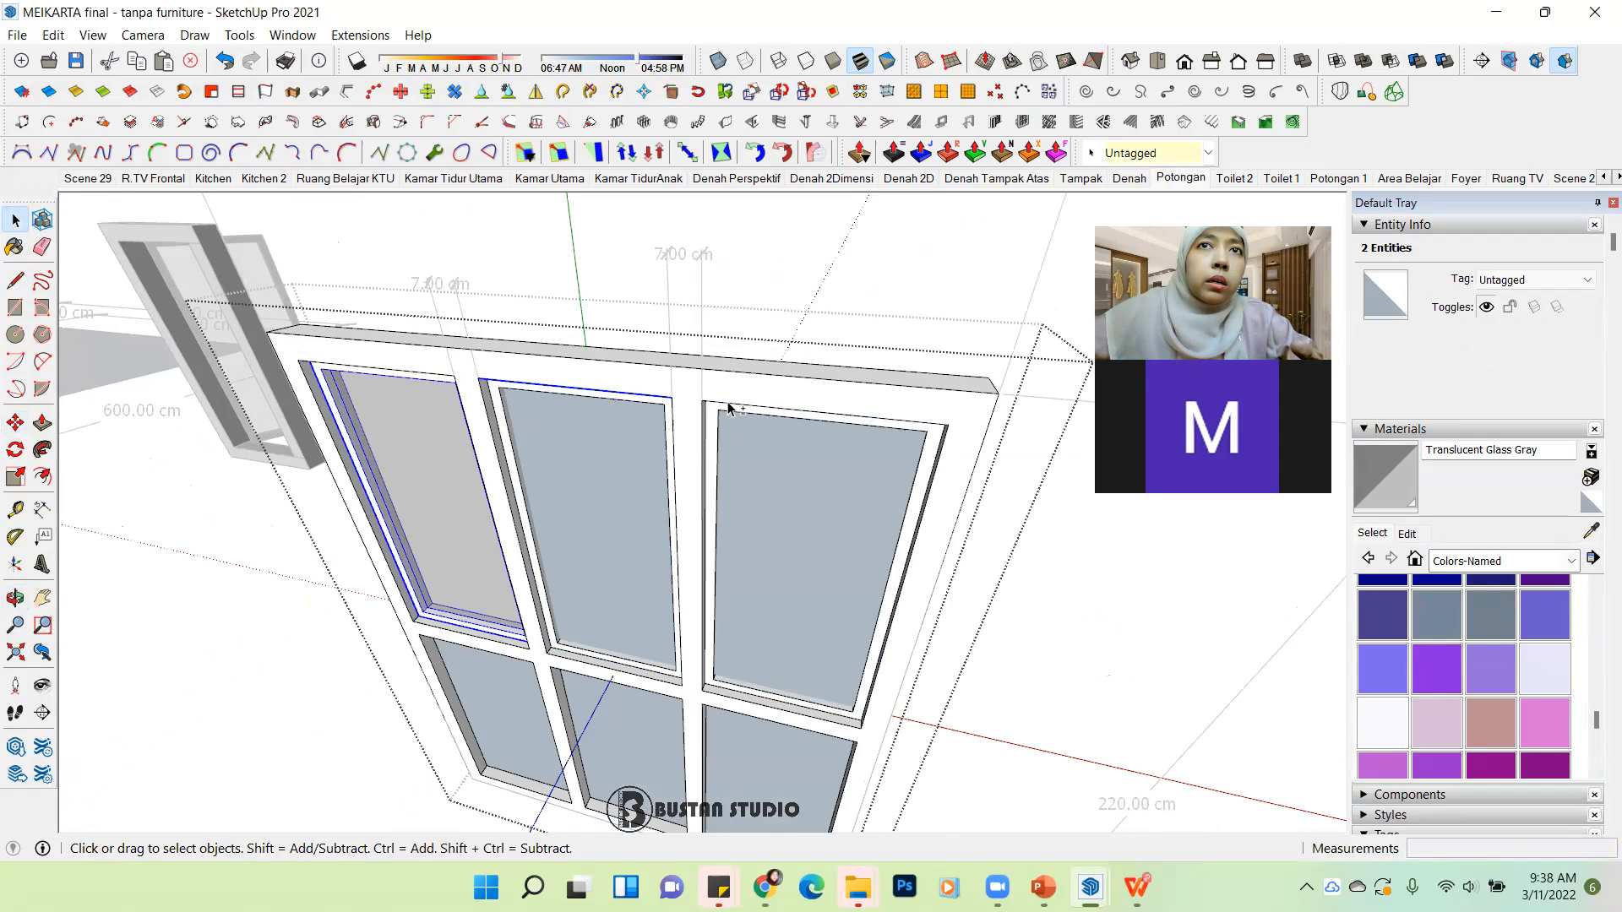
pyautogui.scroll(-2, 684, 380)
pyautogui.click(560, 667)
pyautogui.tripleClick(560, 667)
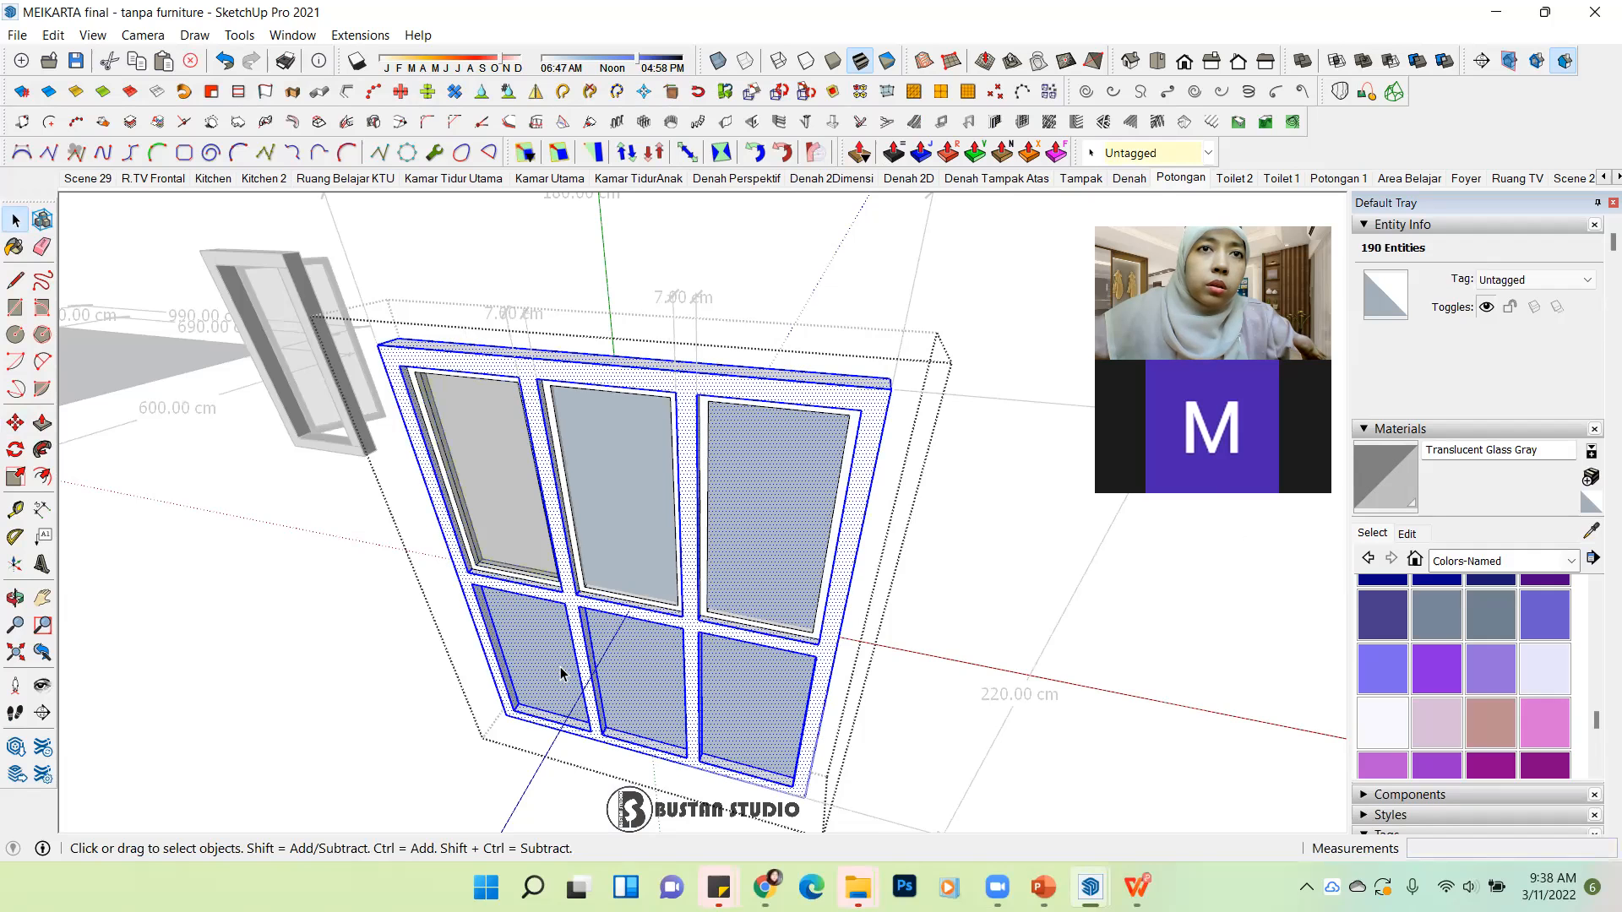
pyautogui.scroll(3, 560, 666)
pyautogui.scroll(-2, 555, 661)
pyautogui.click(551, 659)
pyautogui.keyDown('shift'); pyautogui.click(658, 674); pyautogui.keyUp('shift')
pyautogui.keyDown('shift'); pyautogui.click(812, 688); pyautogui.keyUp('shift')
pyautogui.press('Delete')
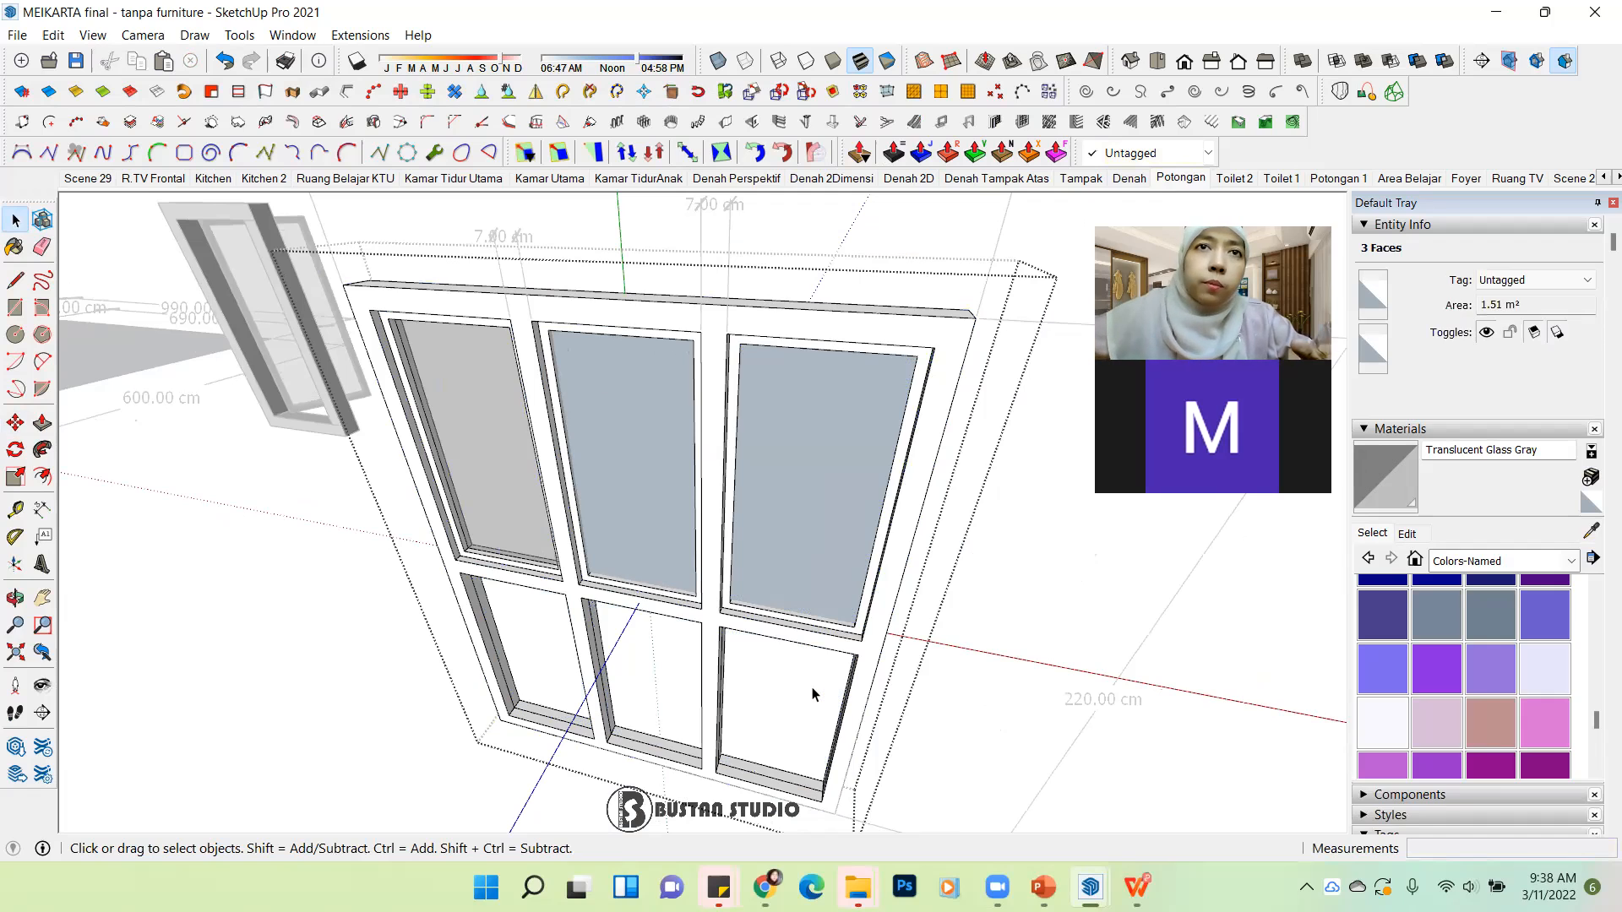
# Step: Hide the copied sashes in the upper-middle and upper-right openings
pyautogui.click(658, 590)
pyautogui.moveTo(658, 590); pyautogui.dragTo(1224, 540, button='middle')
pyautogui.scroll(-3, 555, 482)
pyautogui.scroll(3, 492, 637)
pyautogui.moveTo(567, 571); pyautogui.dragTo(521, 656, button='middle')
pyautogui.scroll(3, 521, 655)
pyautogui.click(510, 667)
pyautogui.scroll(-2, 507, 659)
pyautogui.keyDown('ctrl'); pyautogui.click(816, 746); pyautogui.keyUp('ctrl')
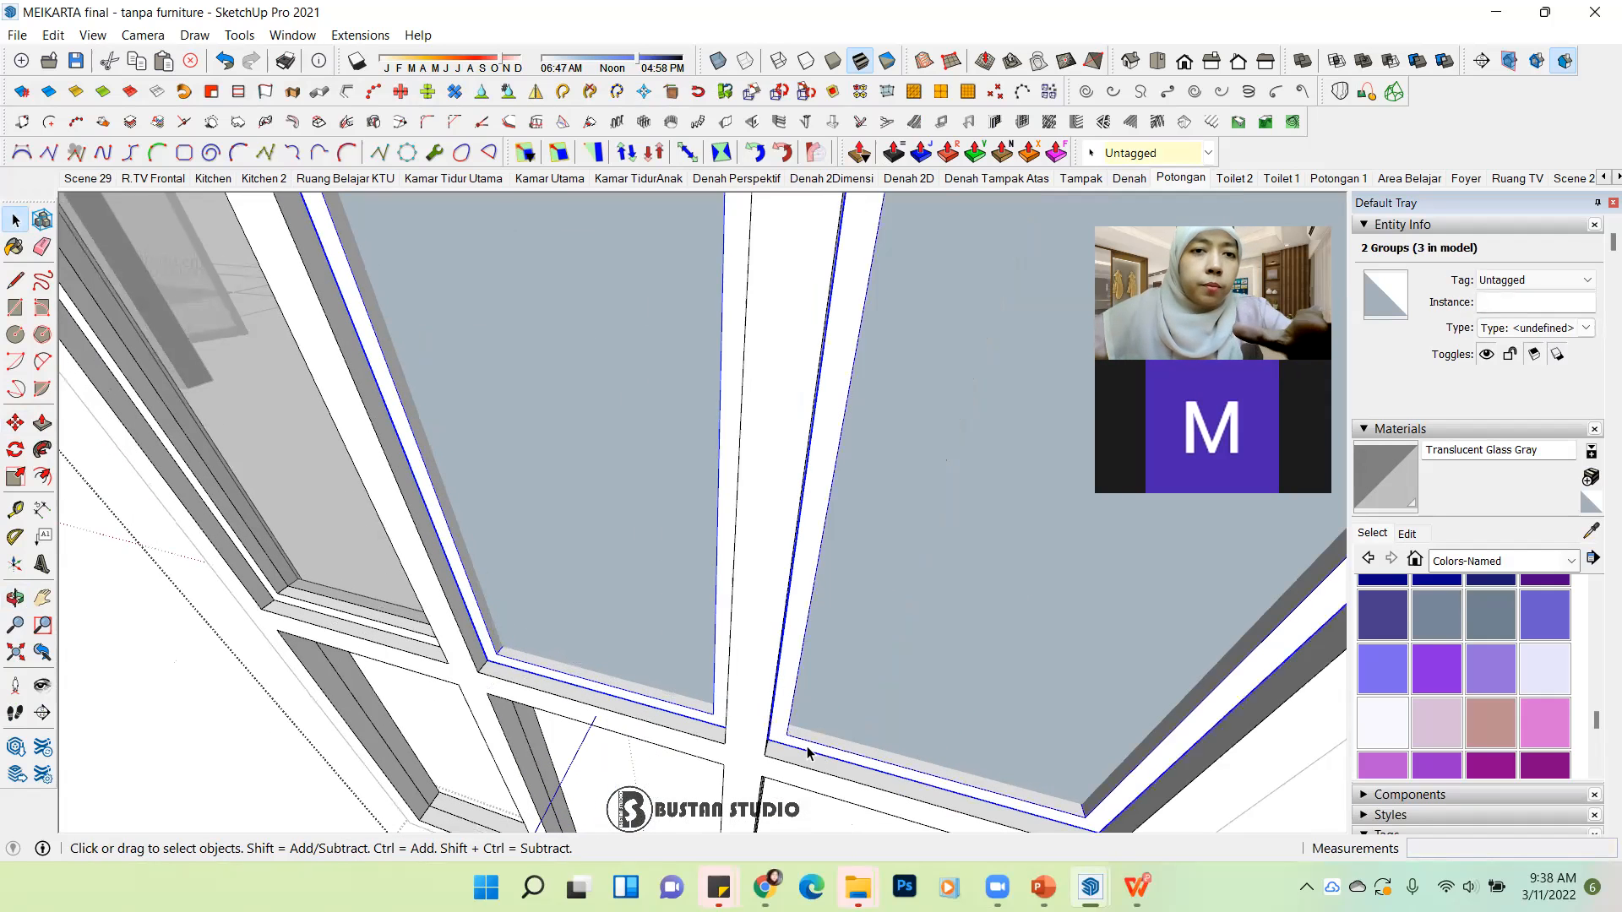
# Step: Delete the original glass panes in the upper-middle and upper-right openings and unhide the copied sashes
pyautogui.keyDown('shift'); pyautogui.click(903, 678); pyautogui.keyUp('shift')
pyautogui.doubleClick(902, 672)
pyautogui.keyDown('shift'); pyautogui.click(694, 654); pyautogui.keyUp('shift')
pyautogui.press('Delete')
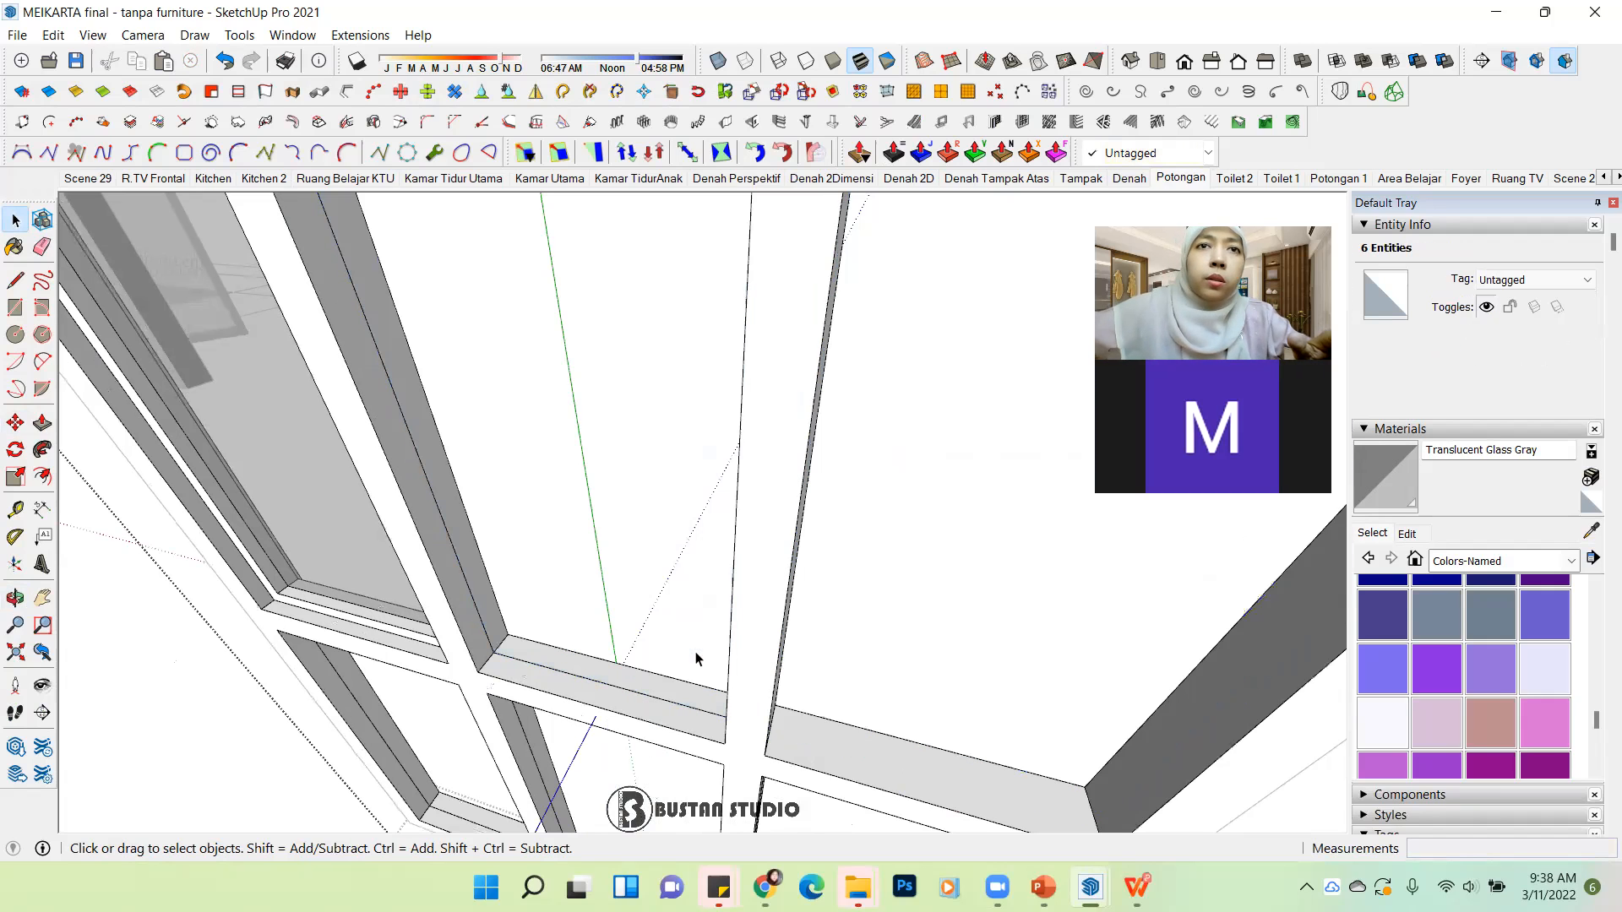
pyautogui.click(53, 35)
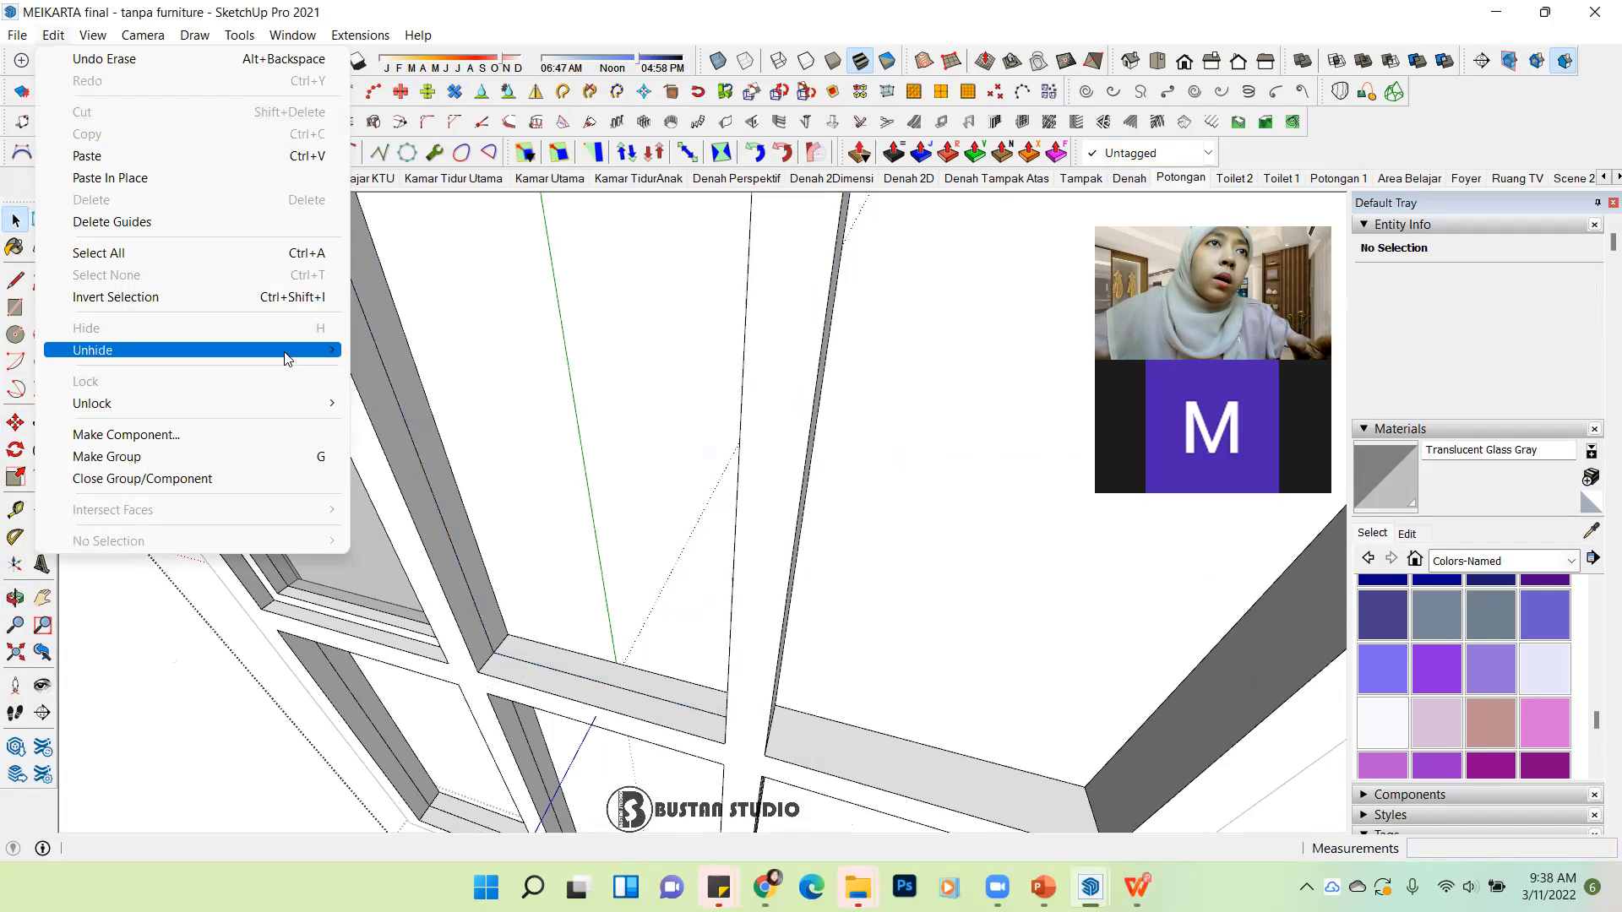
pyautogui.click(393, 372)
# Step: Copy the three upper sashes about 106.5 cm down into the lower openings and close the window group
pyautogui.scroll(-5, 493, 505)
pyautogui.keyDown('shift'); pyautogui.click(646, 495); pyautogui.keyUp('shift')
pyautogui.keyDown('shift'); pyautogui.click(377, 508); pyautogui.keyUp('shift')
pyautogui.press('m')
pyautogui.scroll(1, 482, 428)
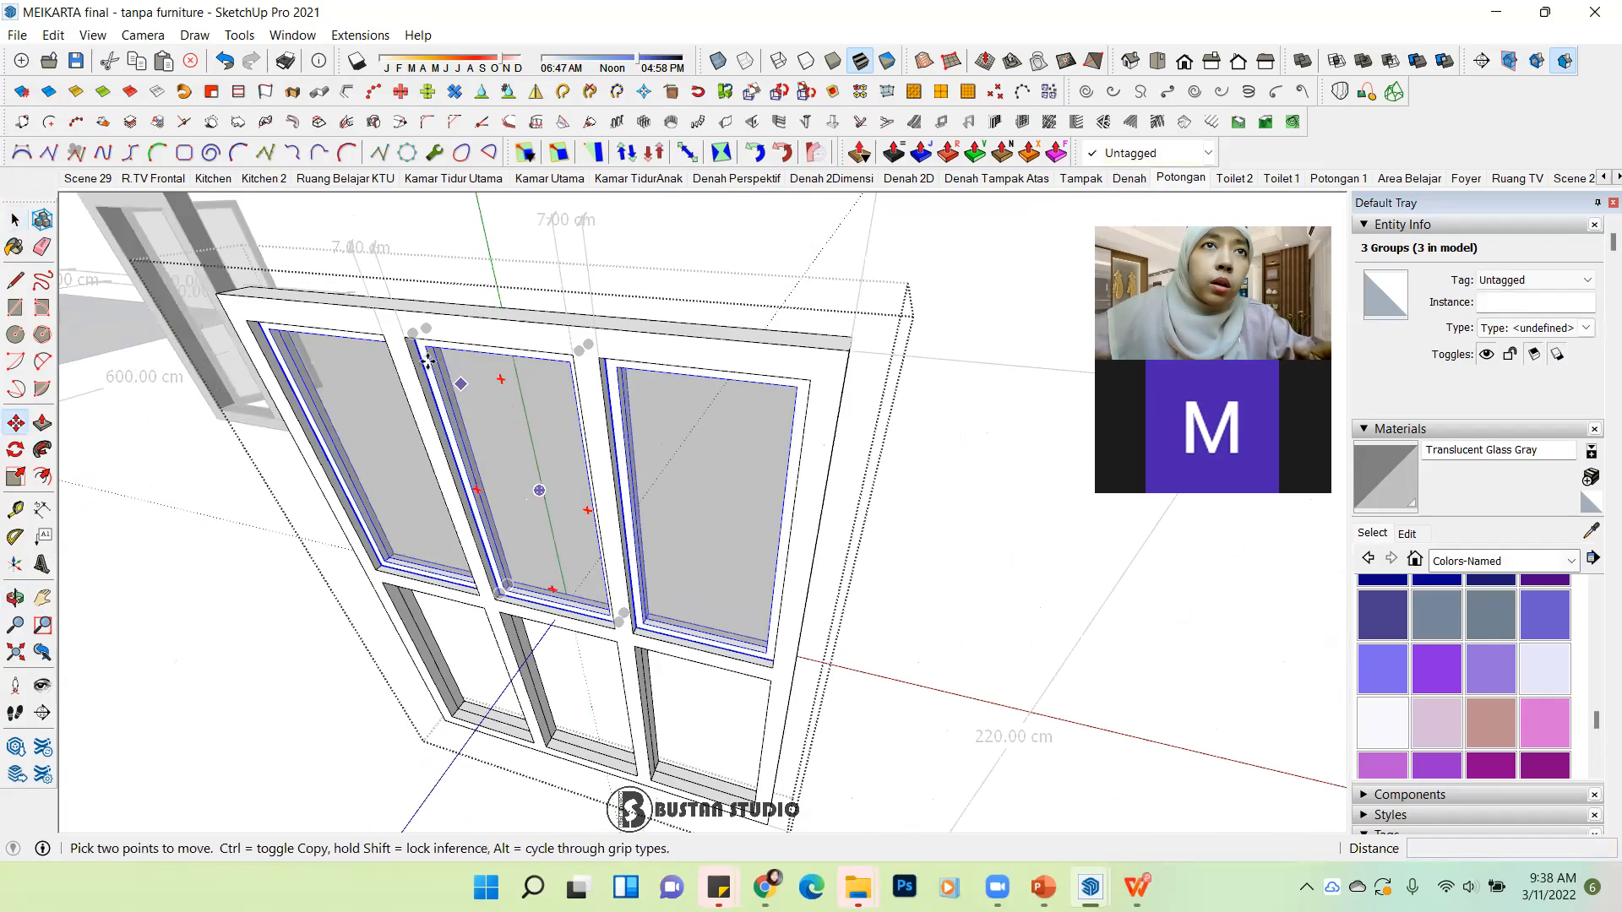
pyautogui.click(405, 336)
pyautogui.press('ctrl')
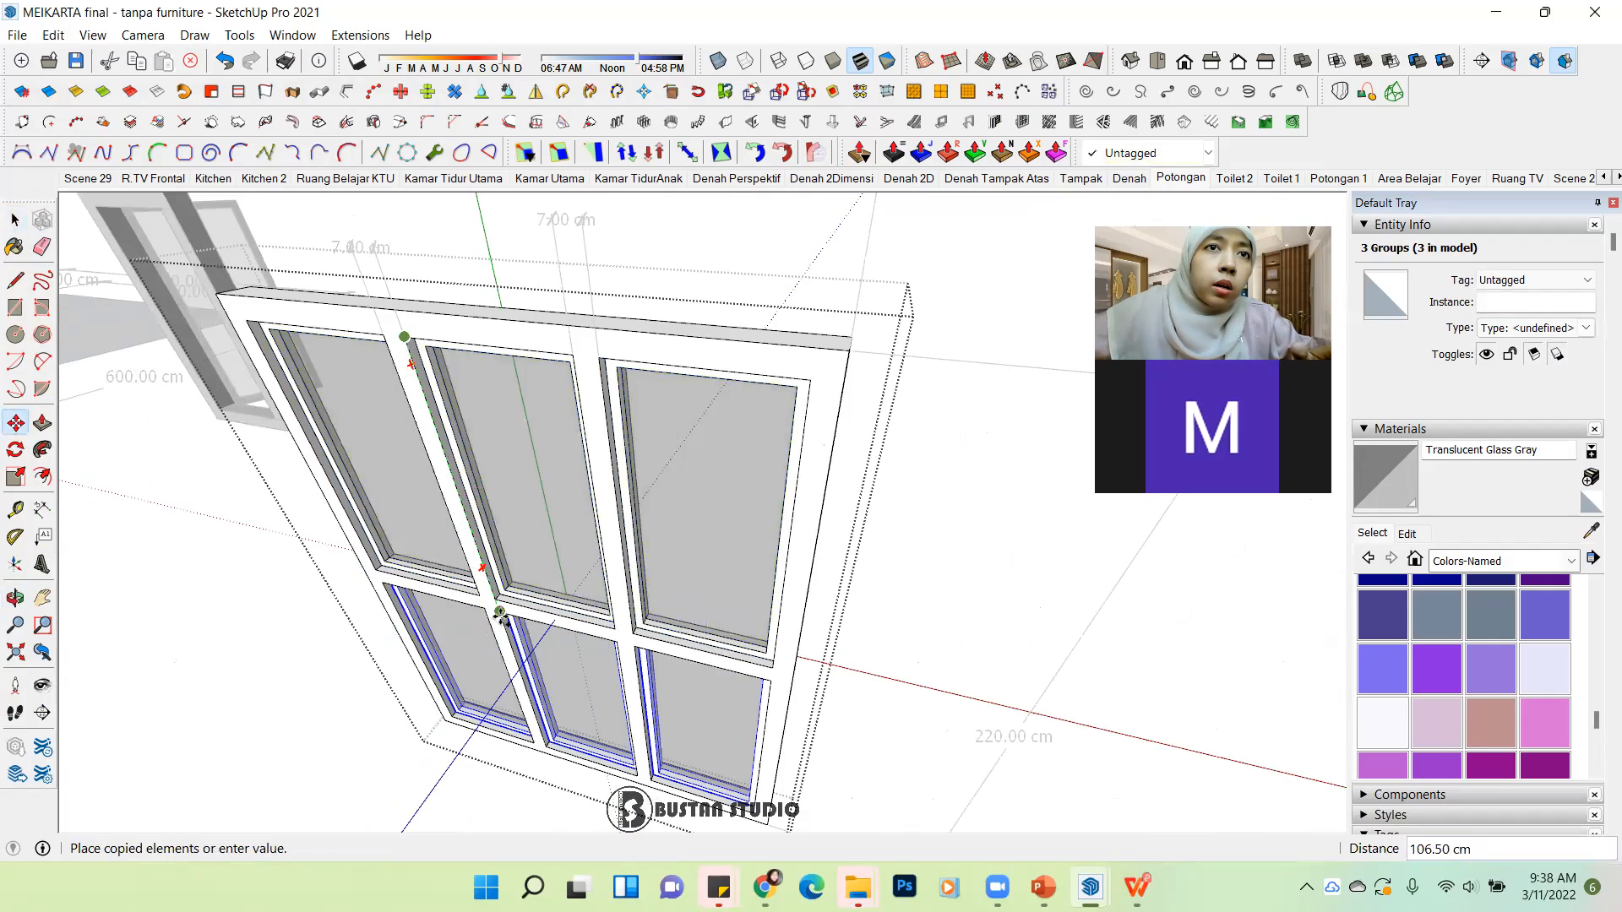
pyautogui.click(499, 611)
pyautogui.click(15, 219)
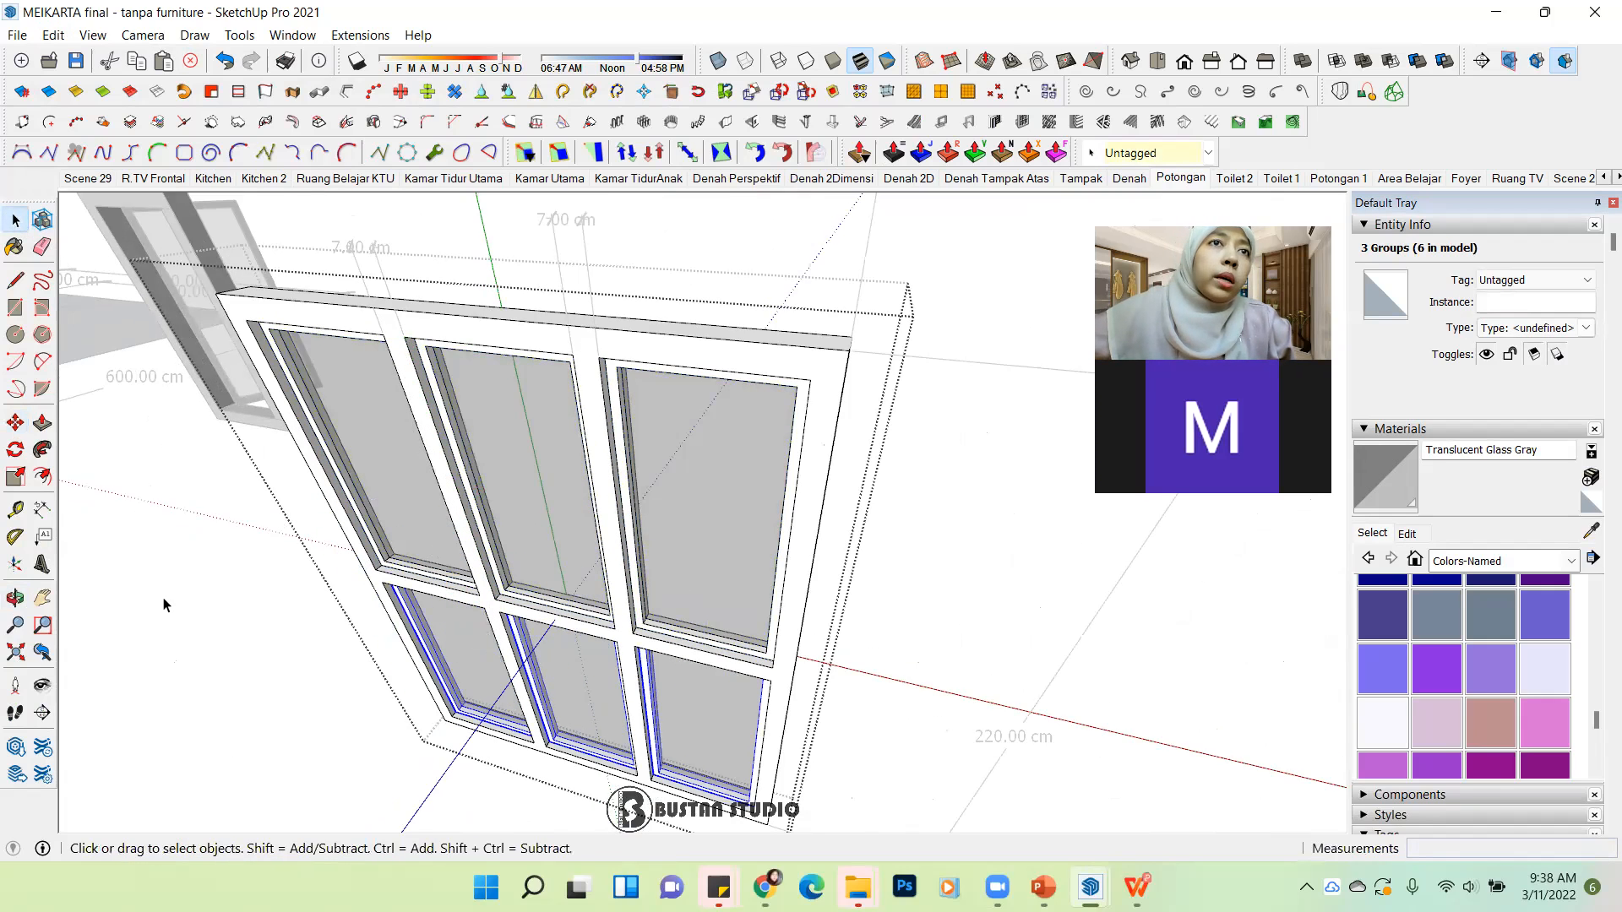
pyautogui.click(165, 605)
pyautogui.scroll(-4, 574, 448)
pyautogui.moveTo(587, 452); pyautogui.dragTo(753, 561, button='middle')
pyautogui.scroll(-3, 759, 557)
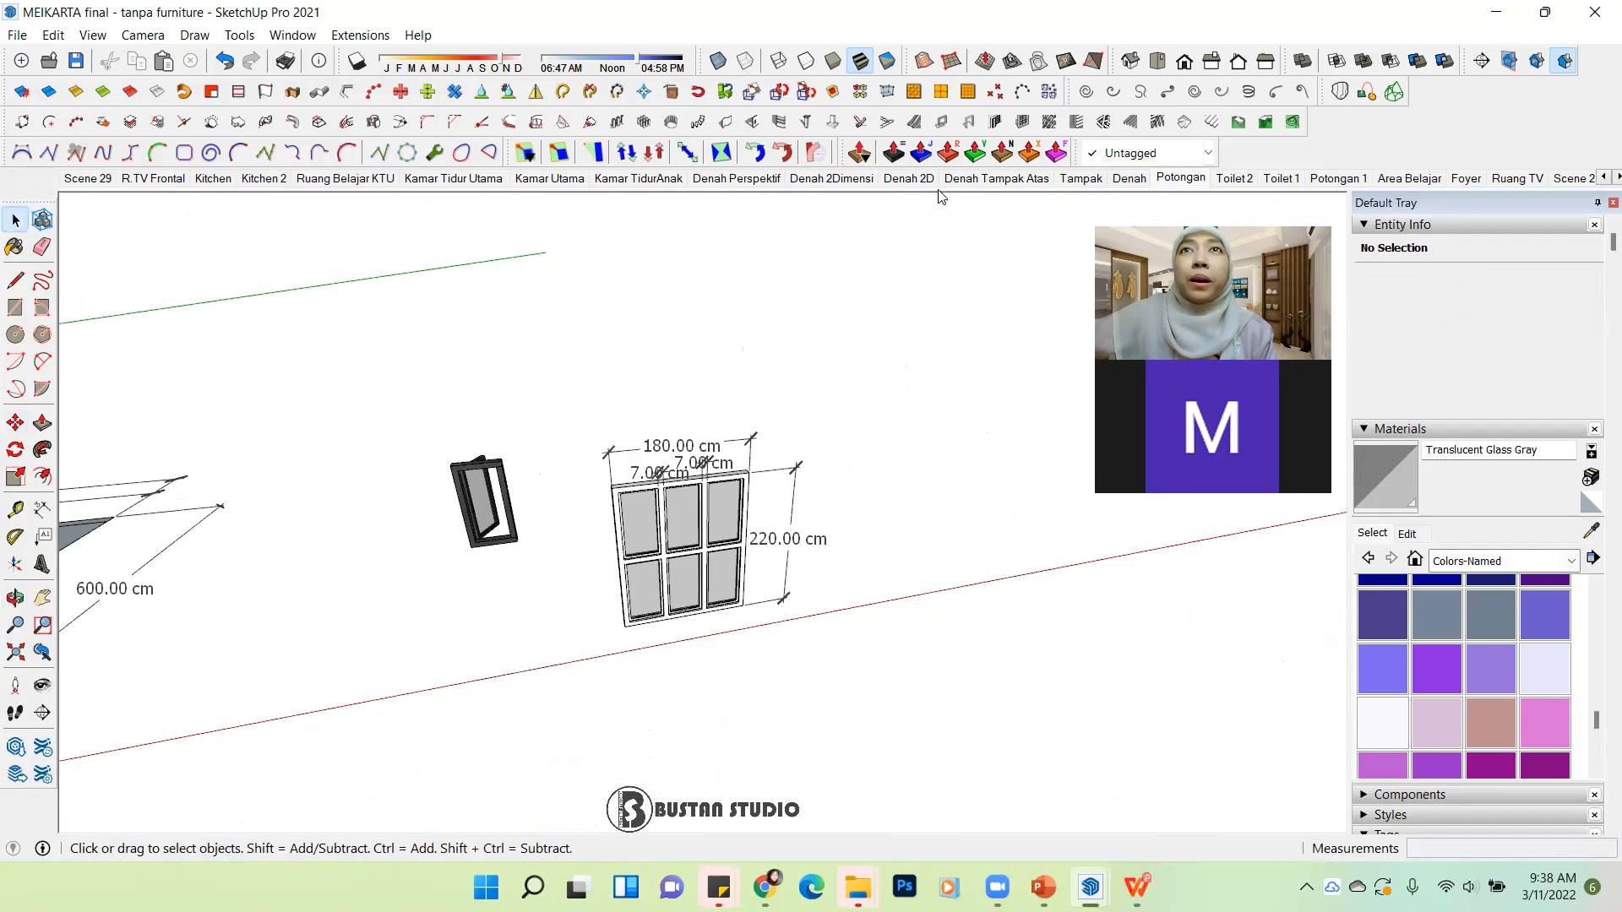
pyautogui.moveTo(355, 490); pyautogui.dragTo(453, 492, button='middle')
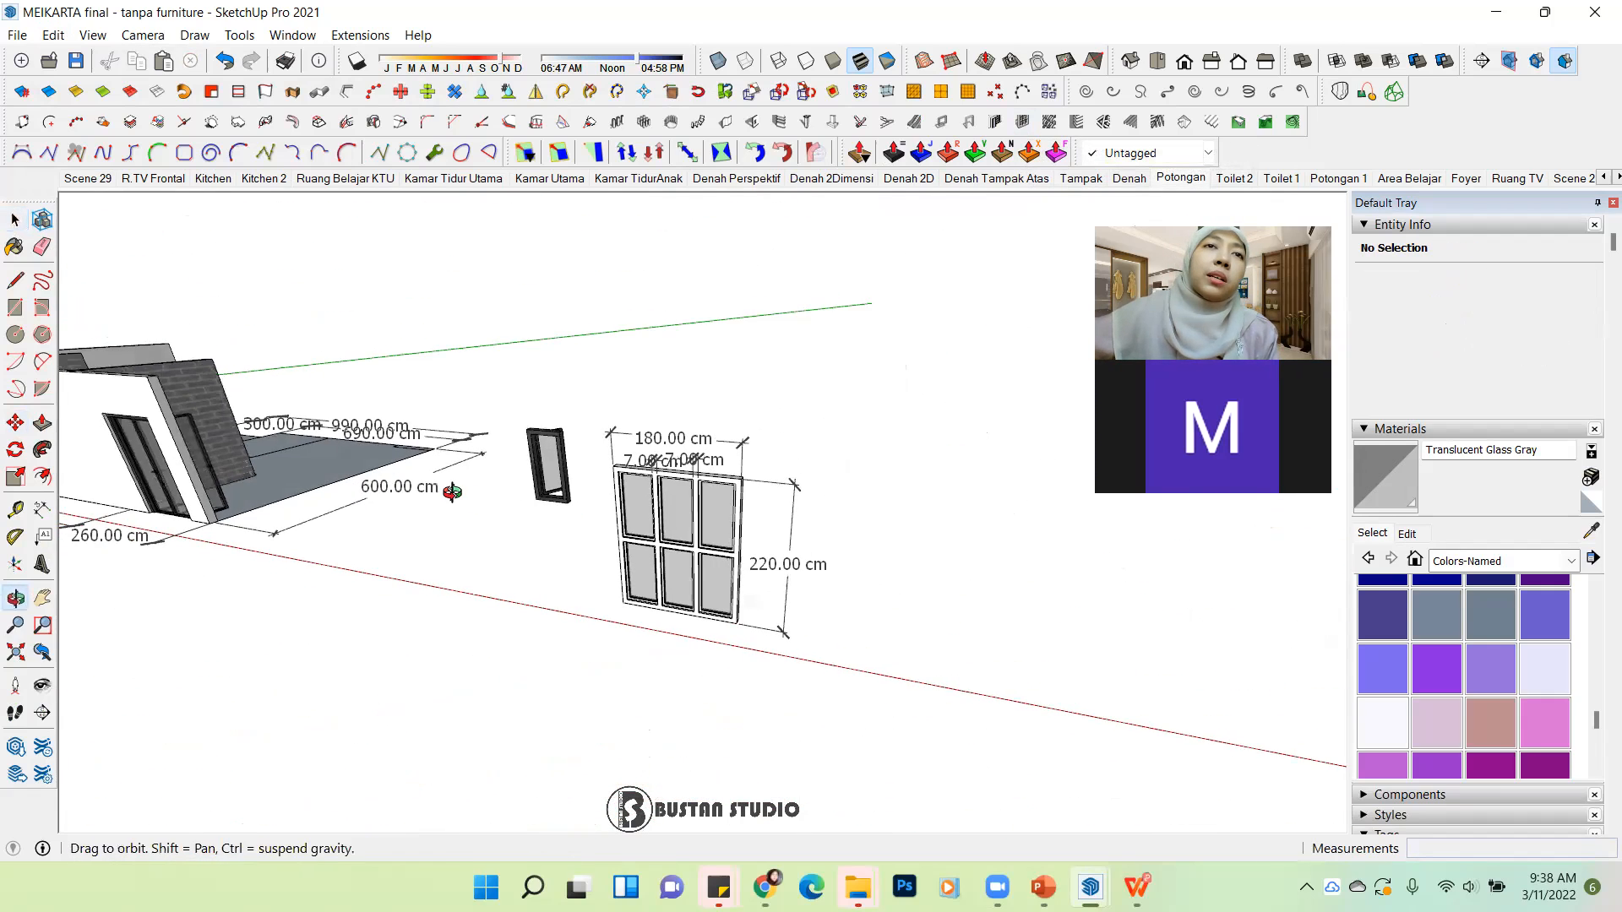
pyautogui.scroll(-5, 380, 524)
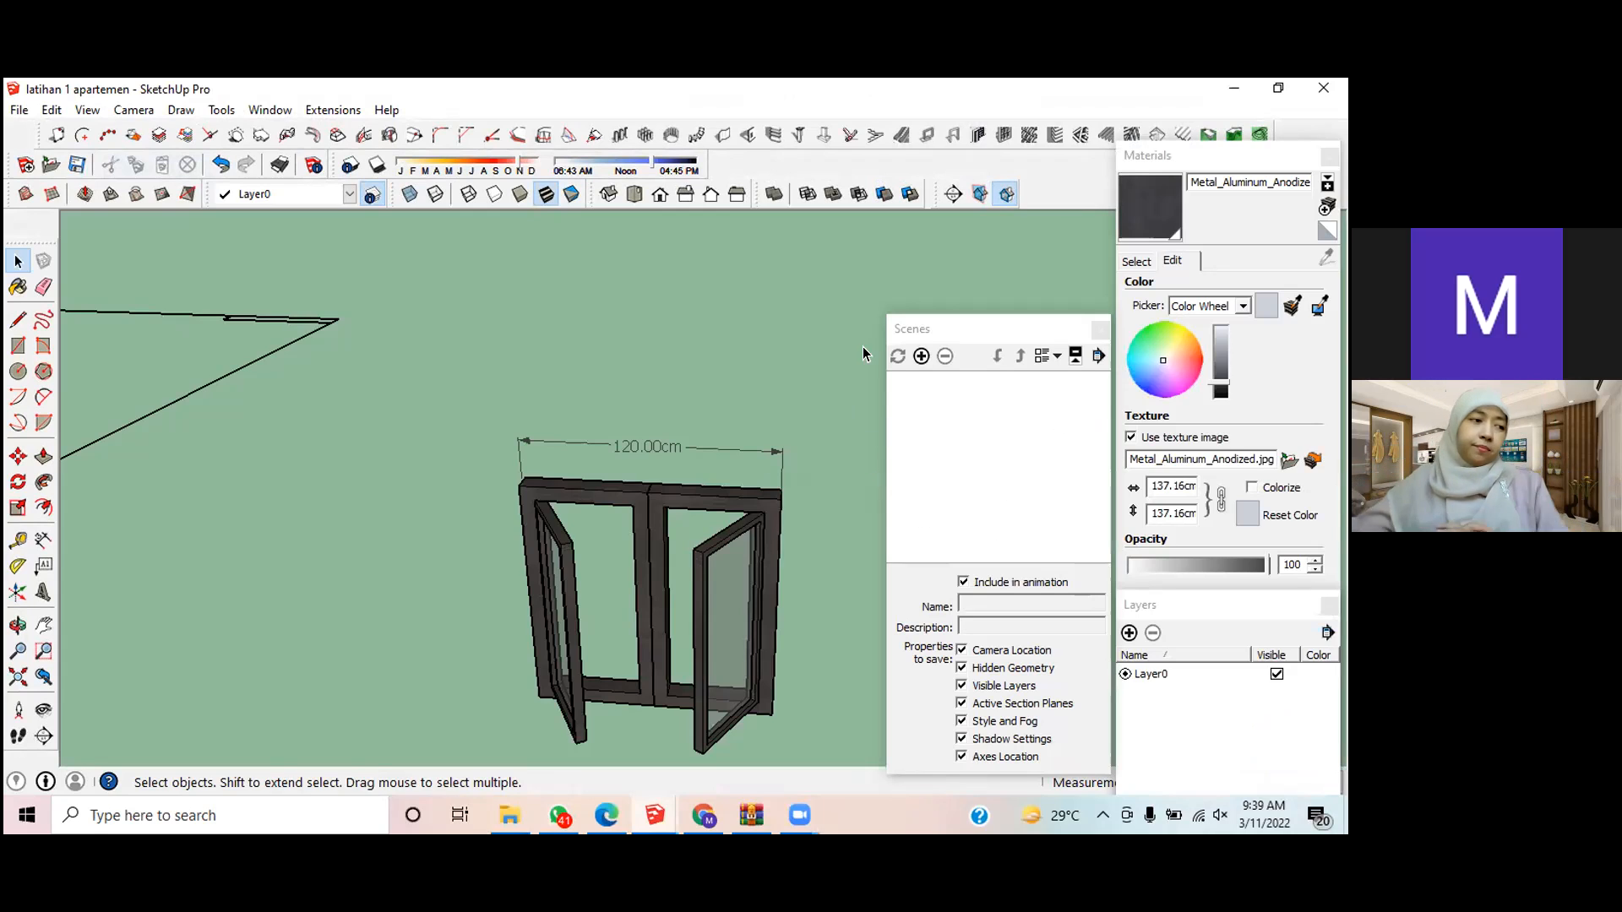
pyautogui.scroll(-2, 484, 448)
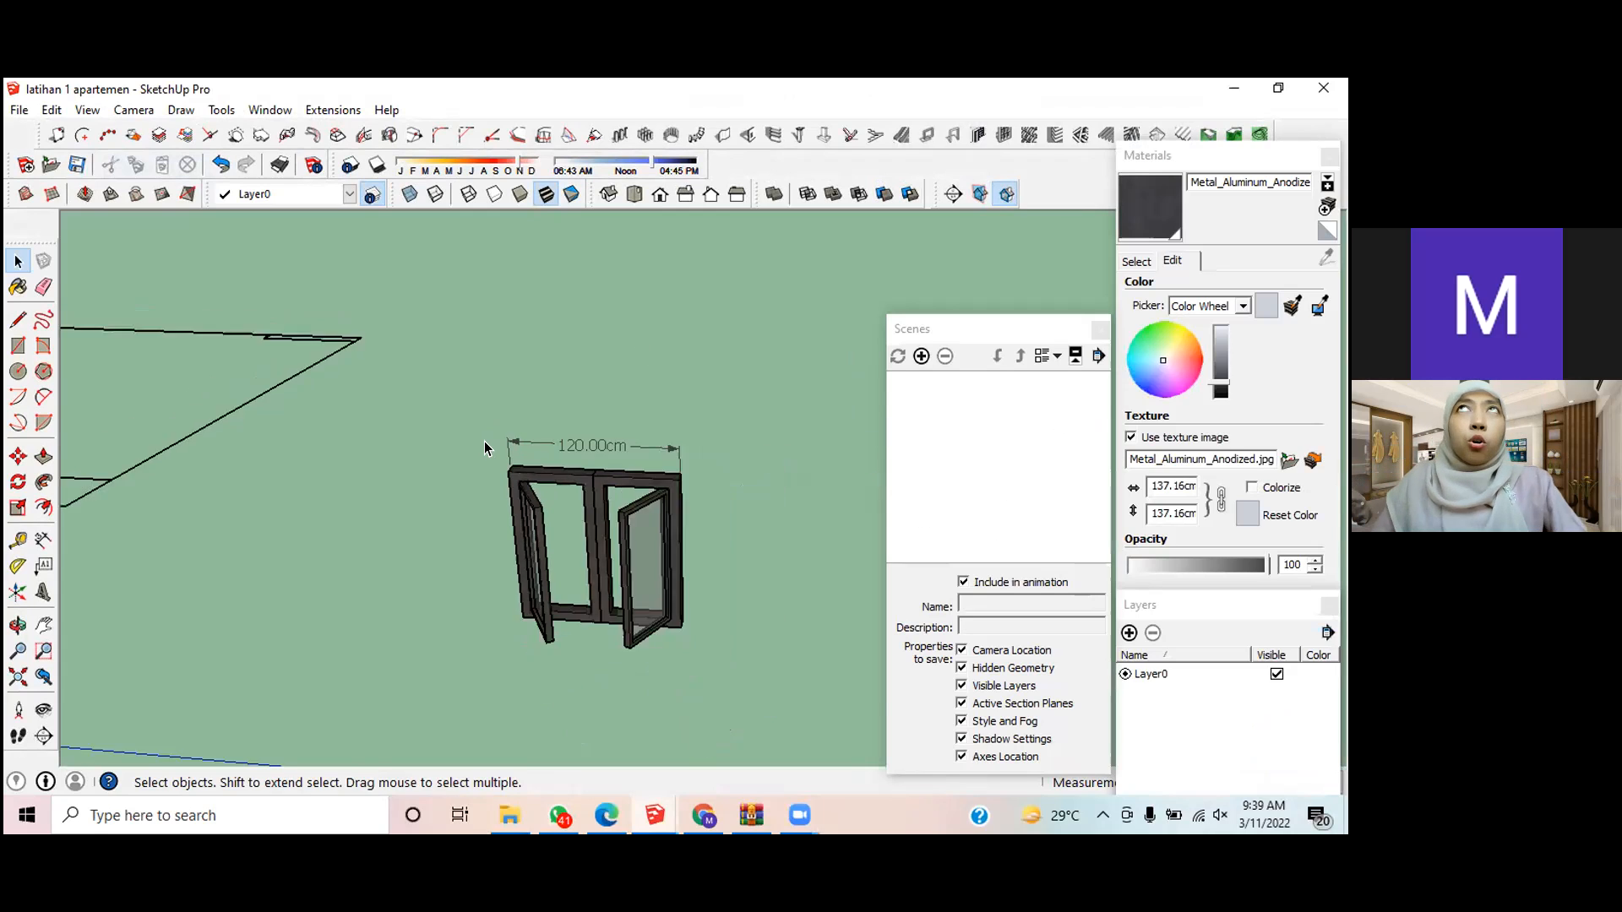
pyautogui.scroll(-1, 484, 447)
pyautogui.moveTo(550, 622); pyautogui.dragTo(149, 565, button='middle')
pyautogui.scroll(-1, 148, 565)
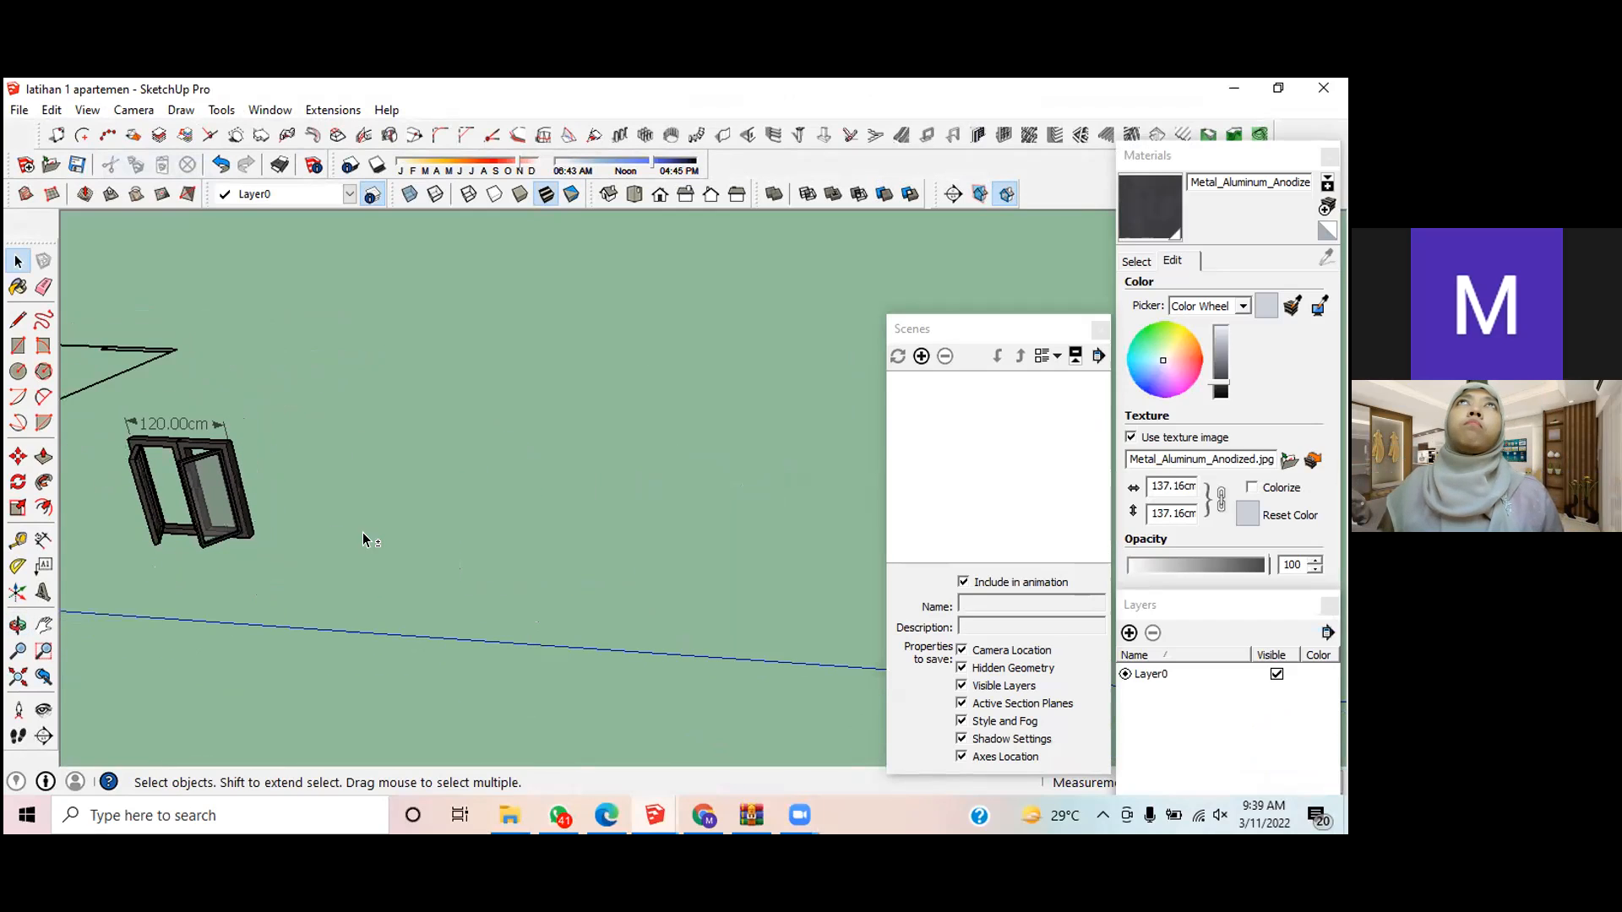
pyautogui.click(18, 345)
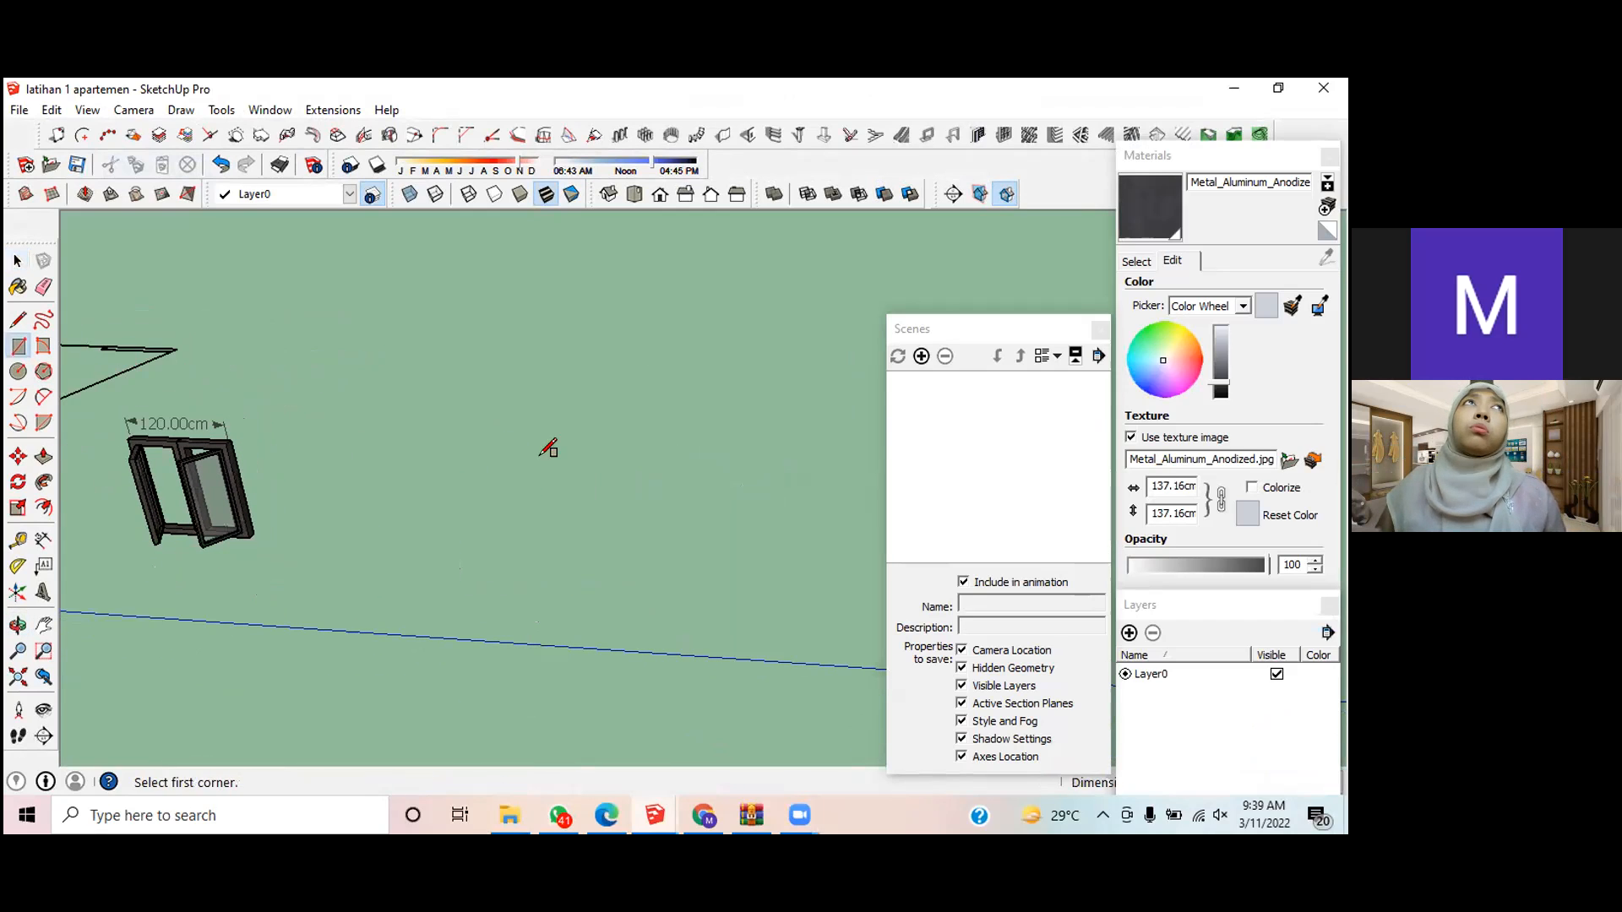
pyautogui.click(339, 533)
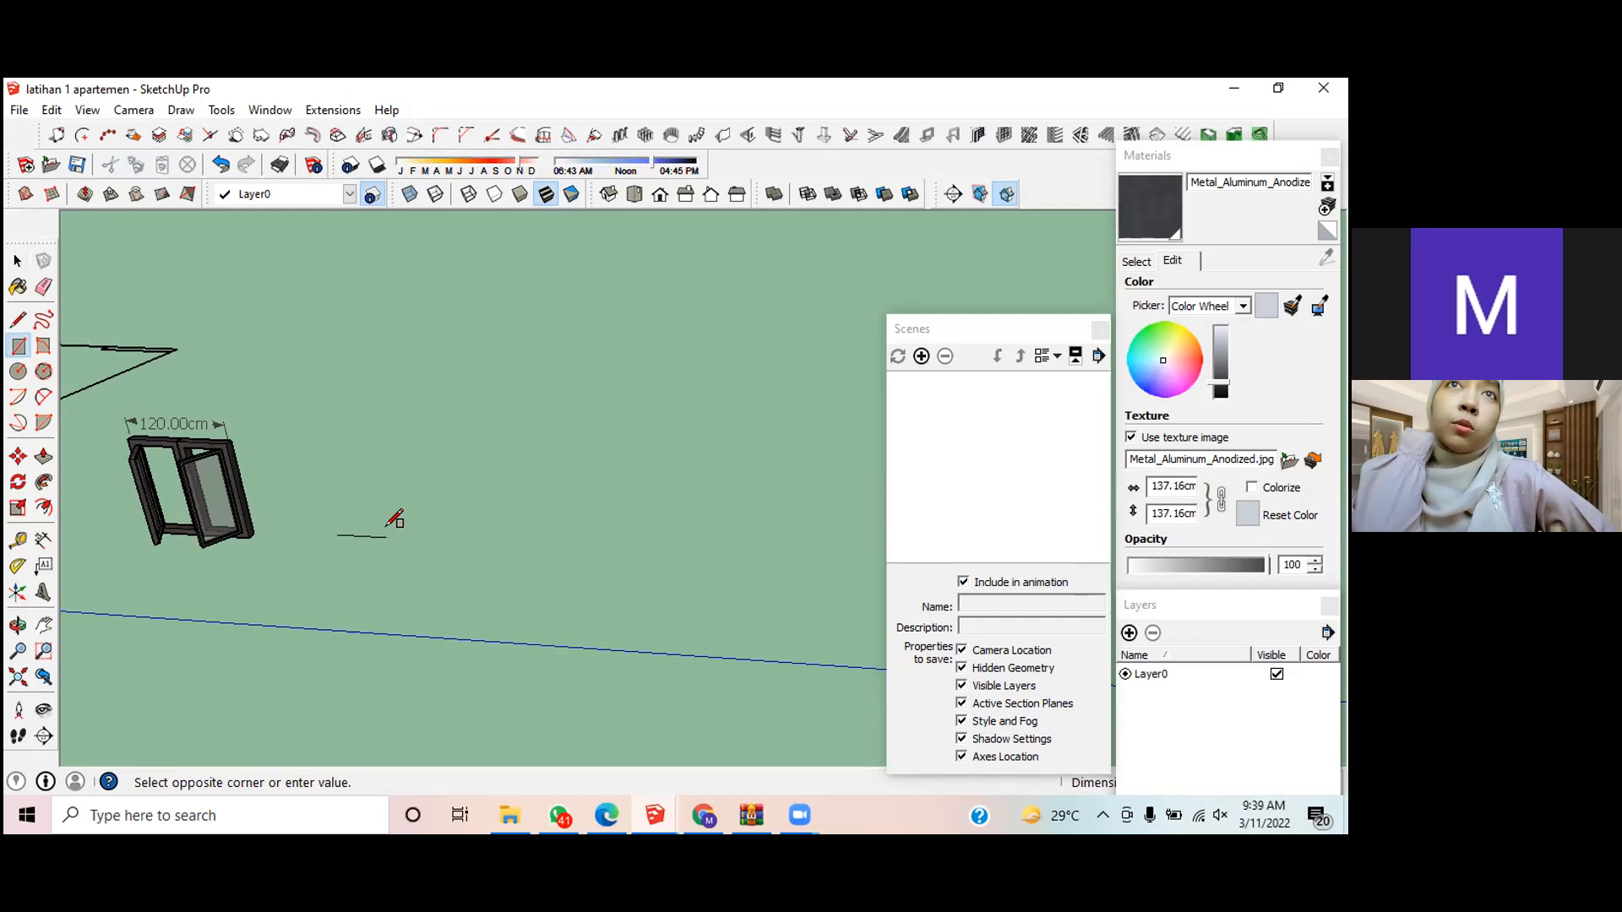
pyautogui.press('Escape')
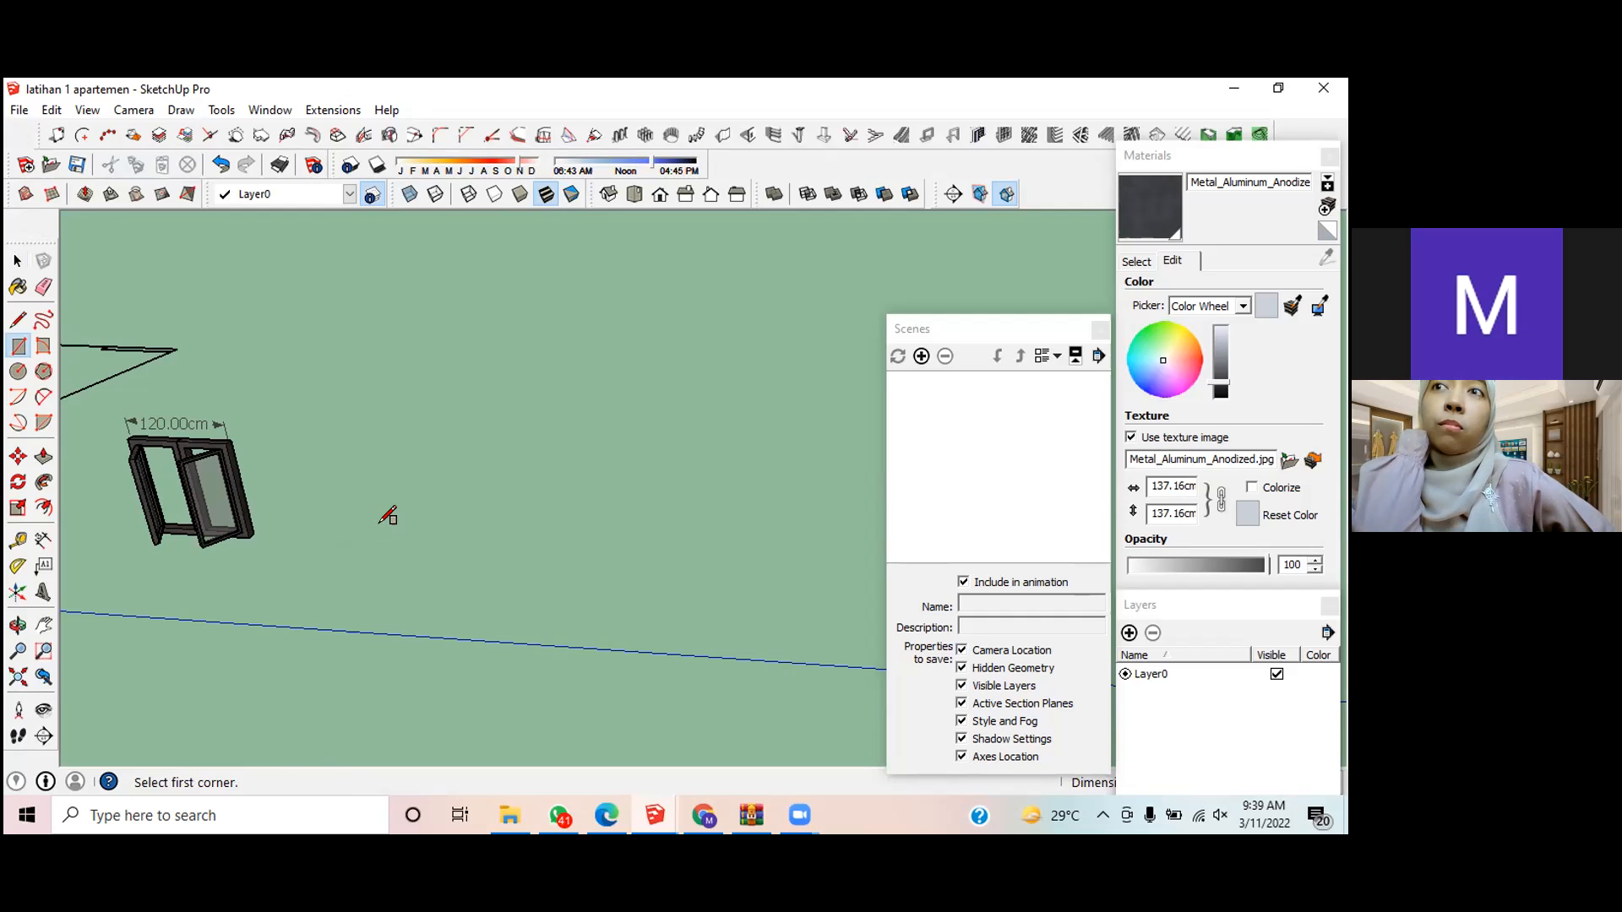
pyautogui.press('space')
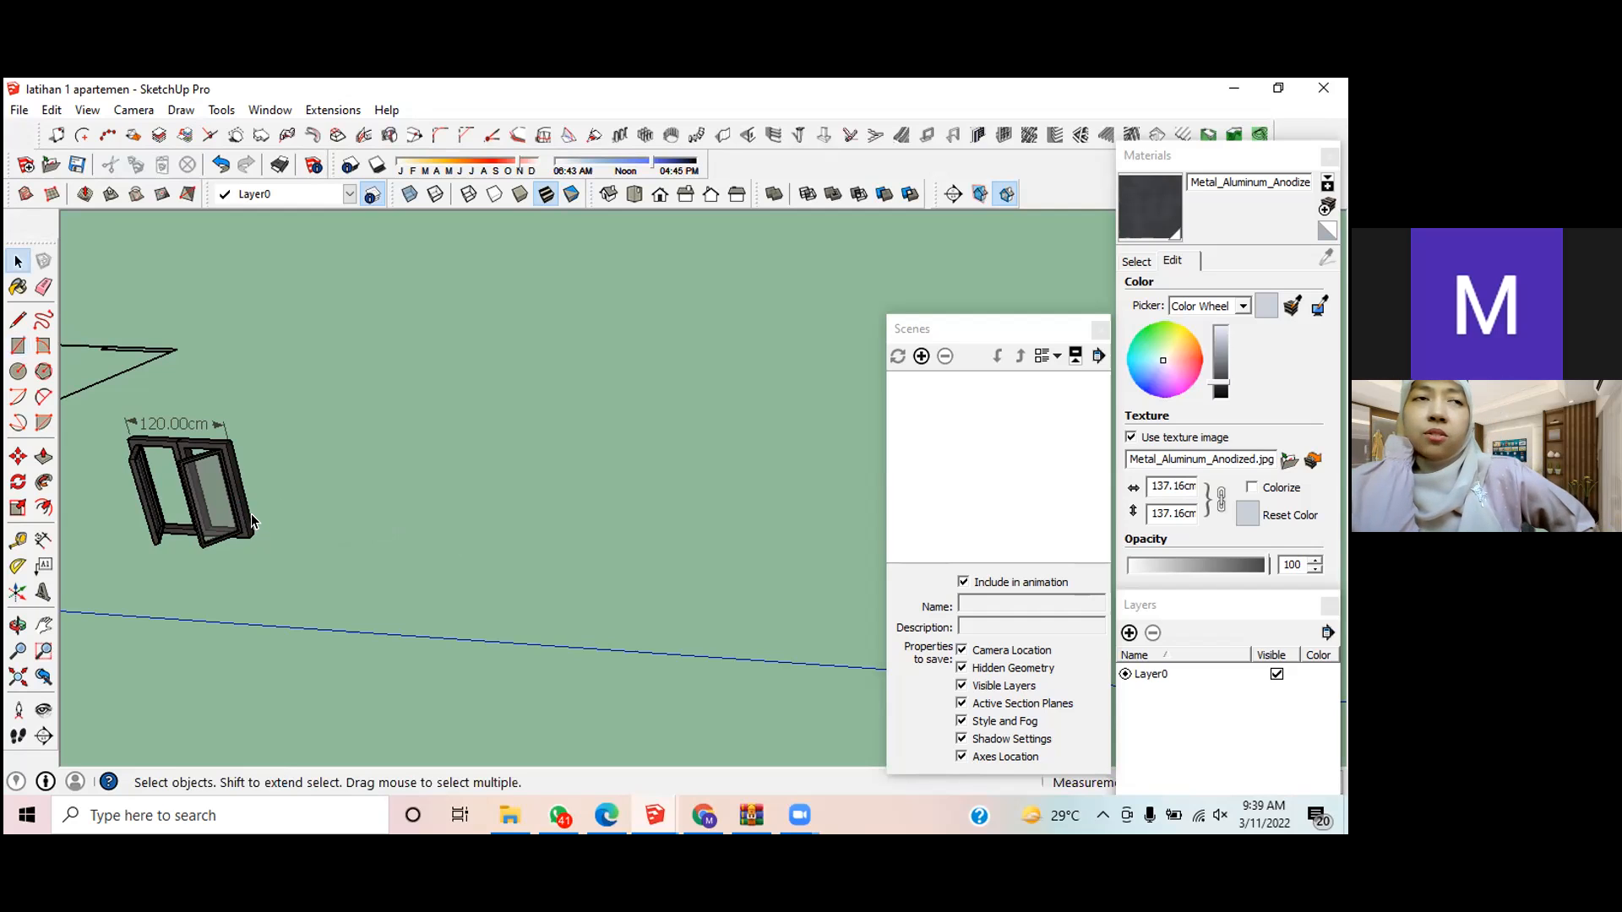
# Step: Copy the two-sash window group into the empty space beside the original
pyautogui.moveTo(233, 549); pyautogui.dragTo(228, 597, button='middle')
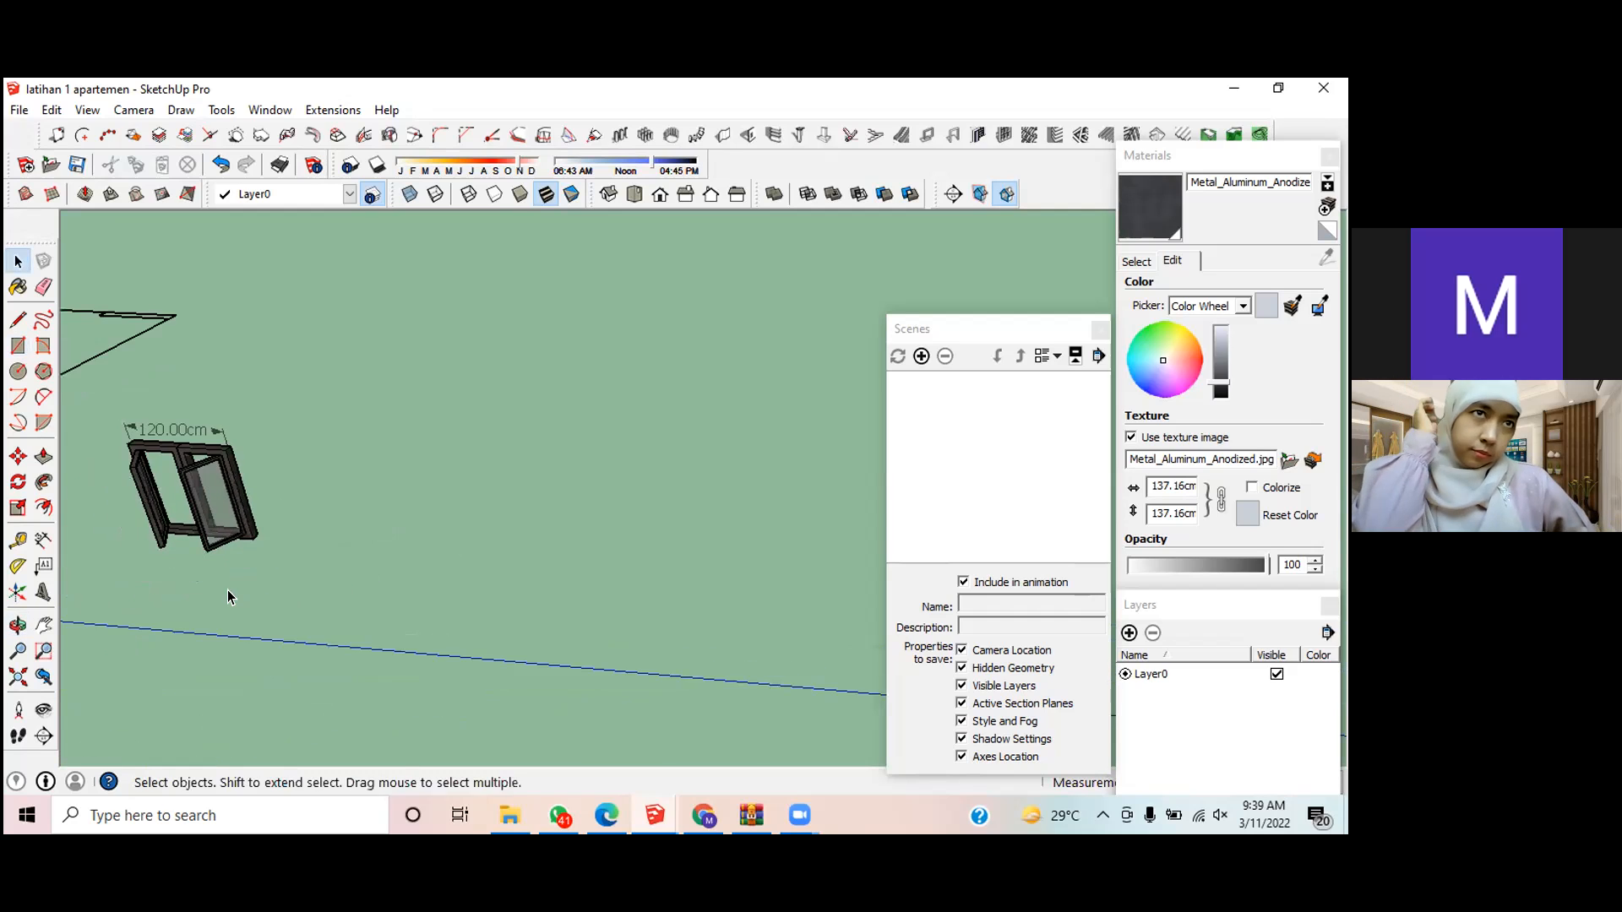
pyautogui.click(169, 441)
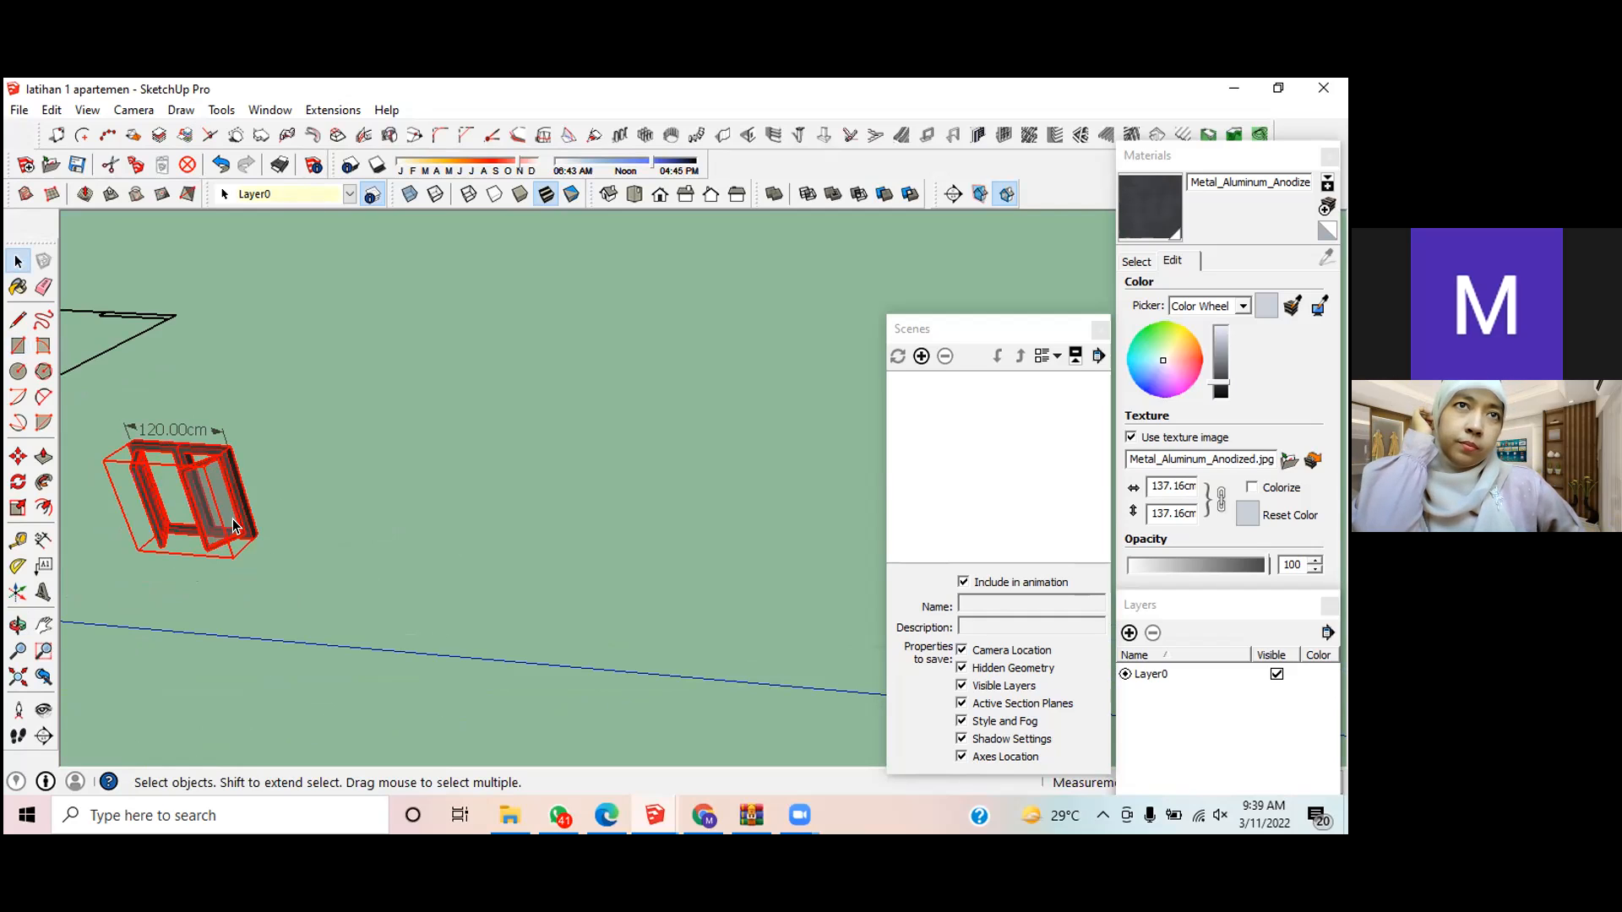
pyautogui.press('q')
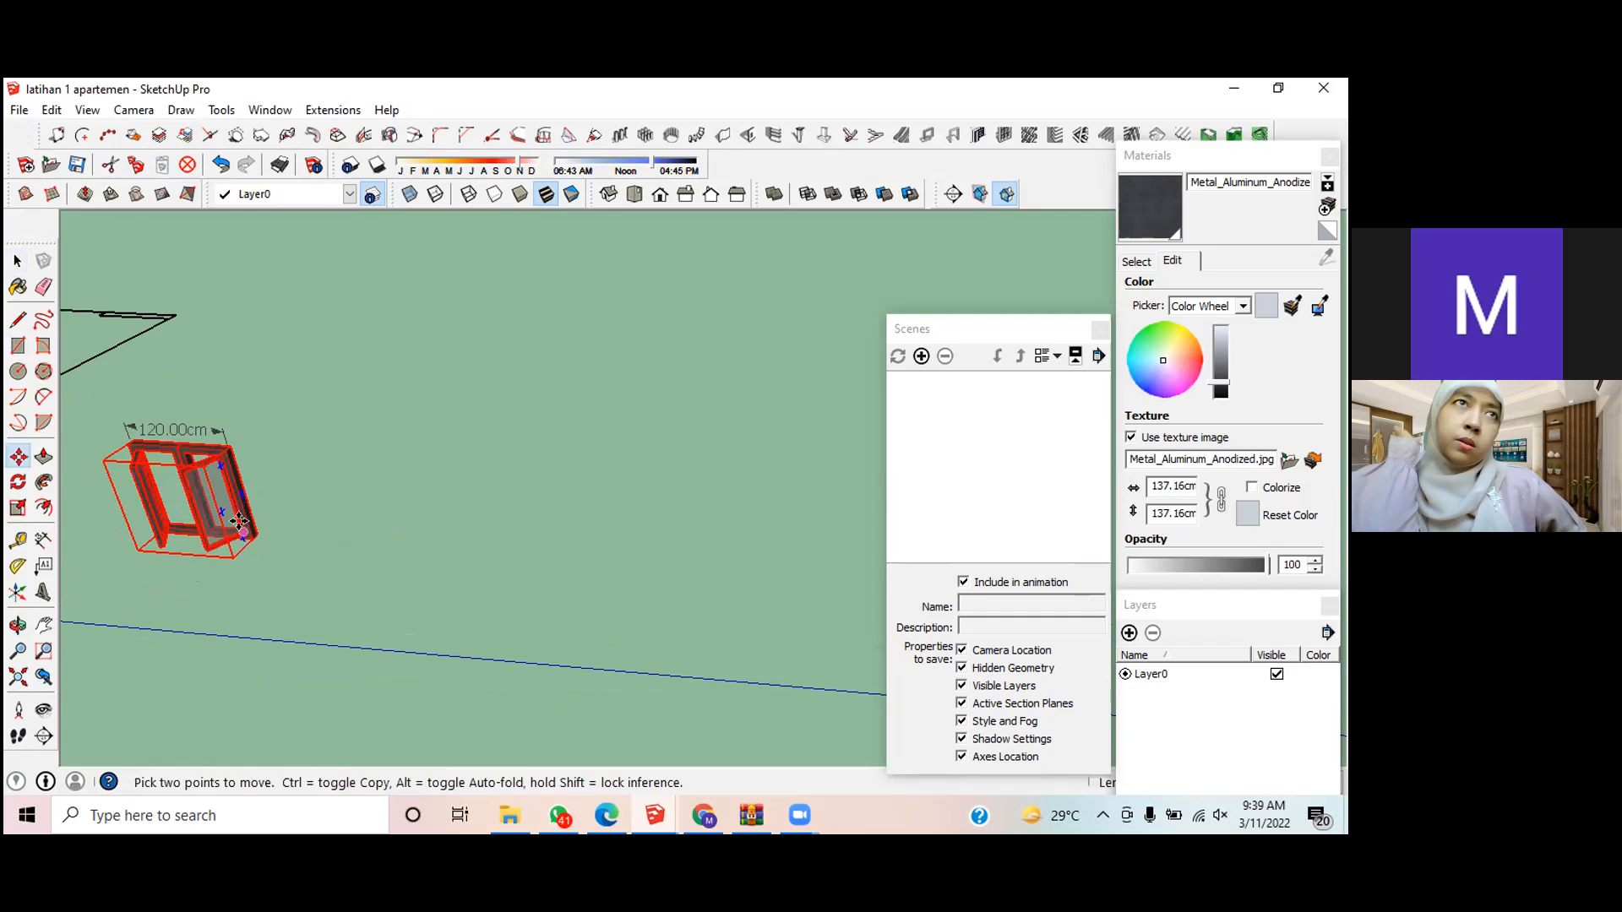
pyautogui.click(241, 511)
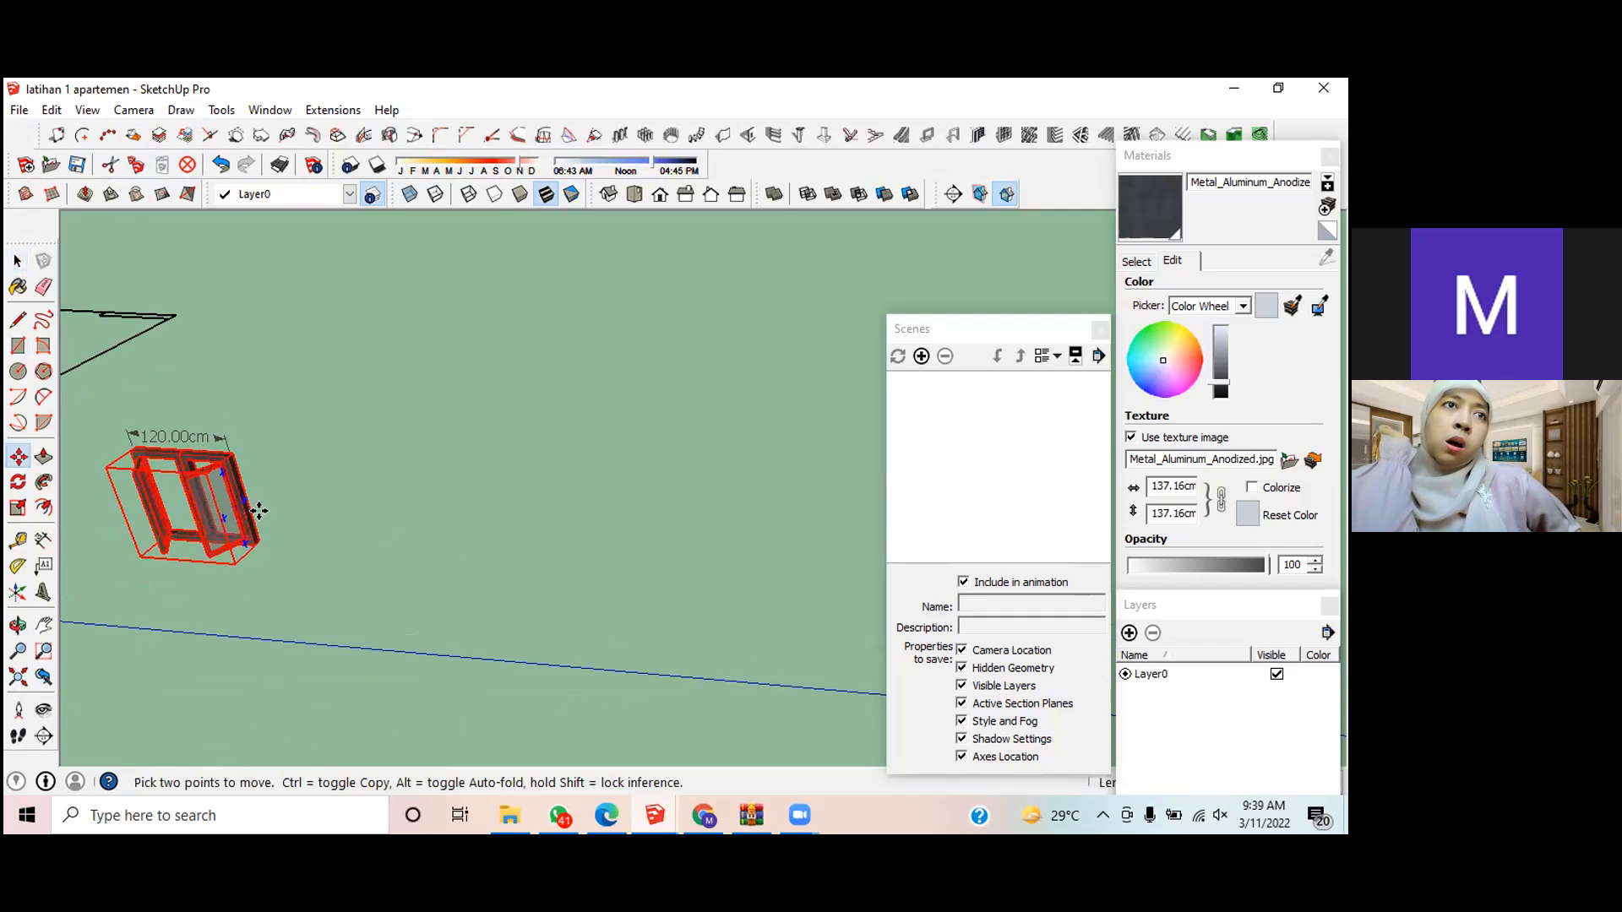
pyautogui.press('ctrl')
pyautogui.click(229, 549)
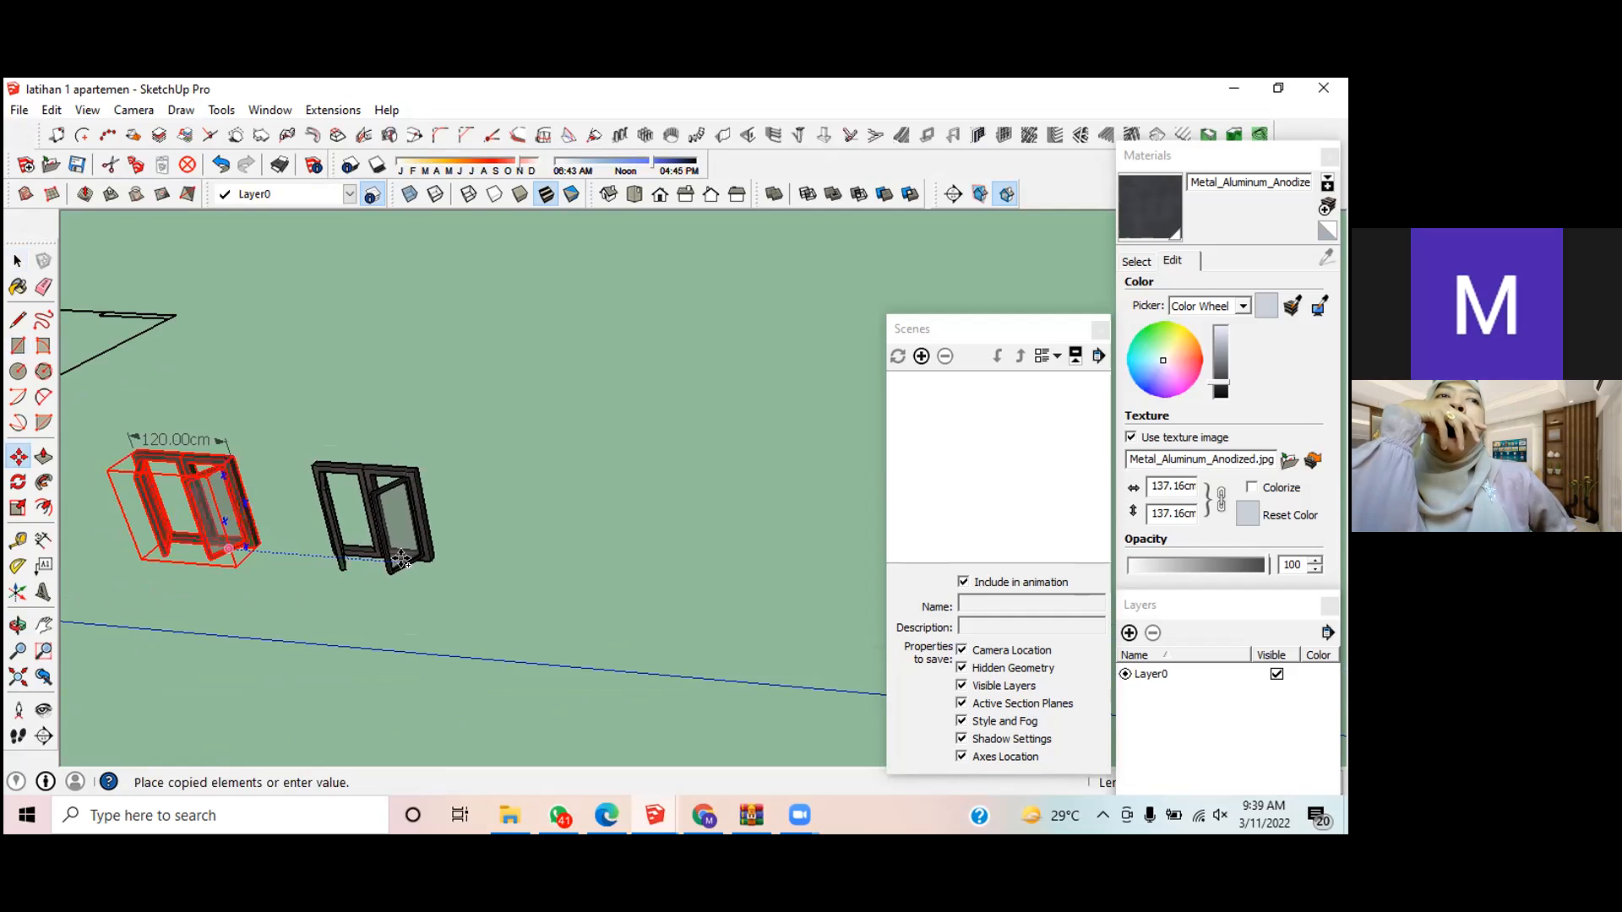
pyautogui.click(413, 564)
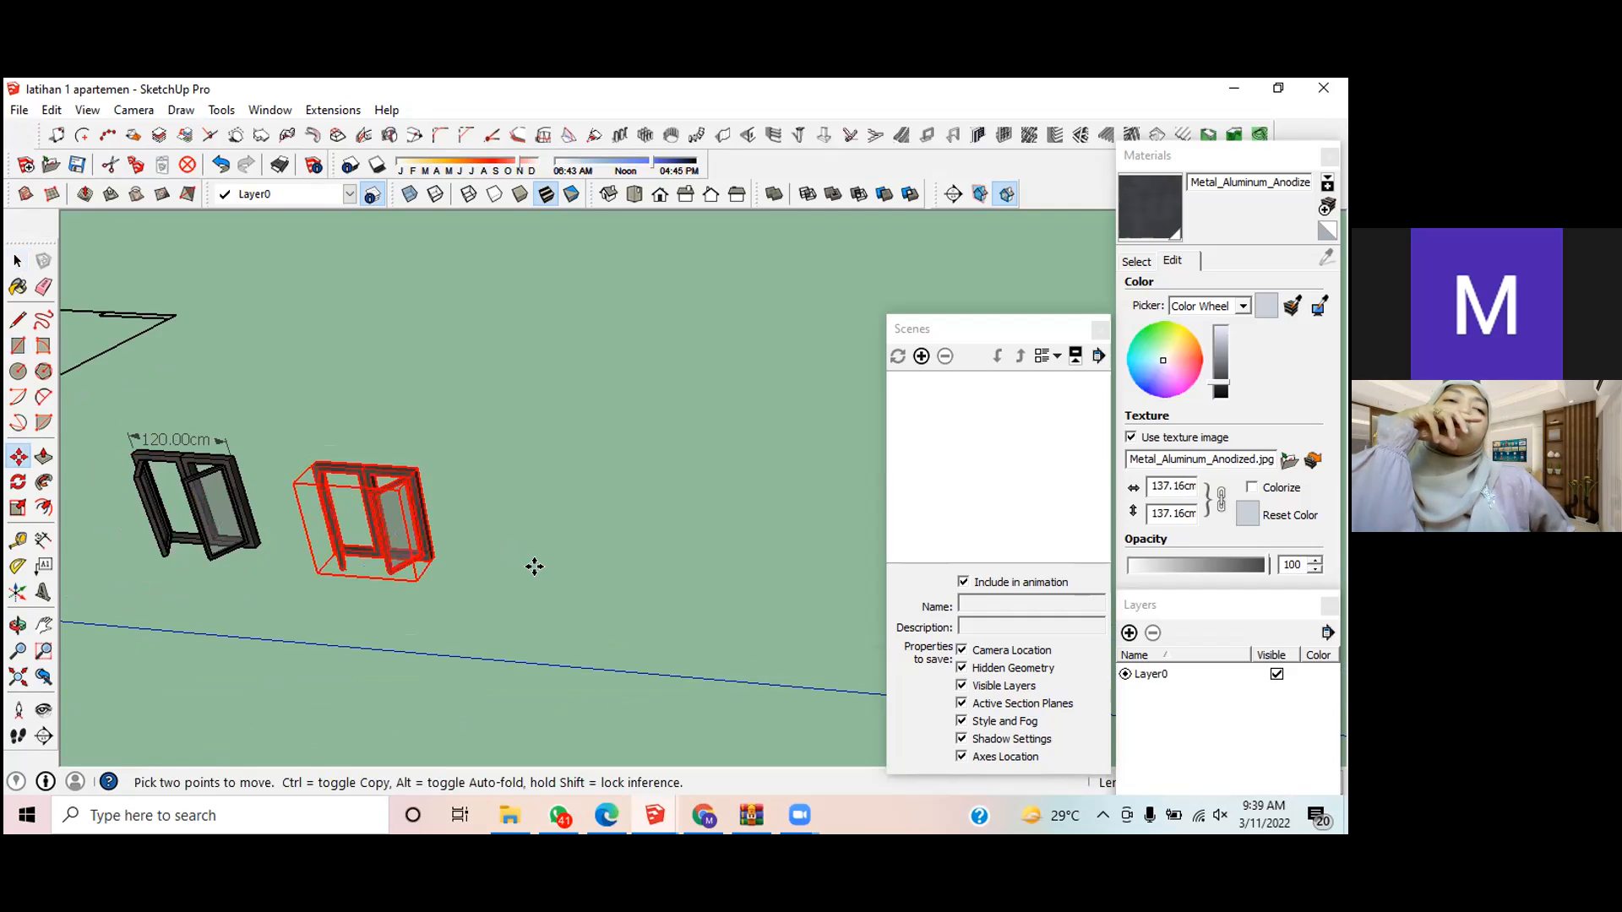
# Step: Explode the copied window group into its two halves
pyautogui.scroll(3, 383, 599)
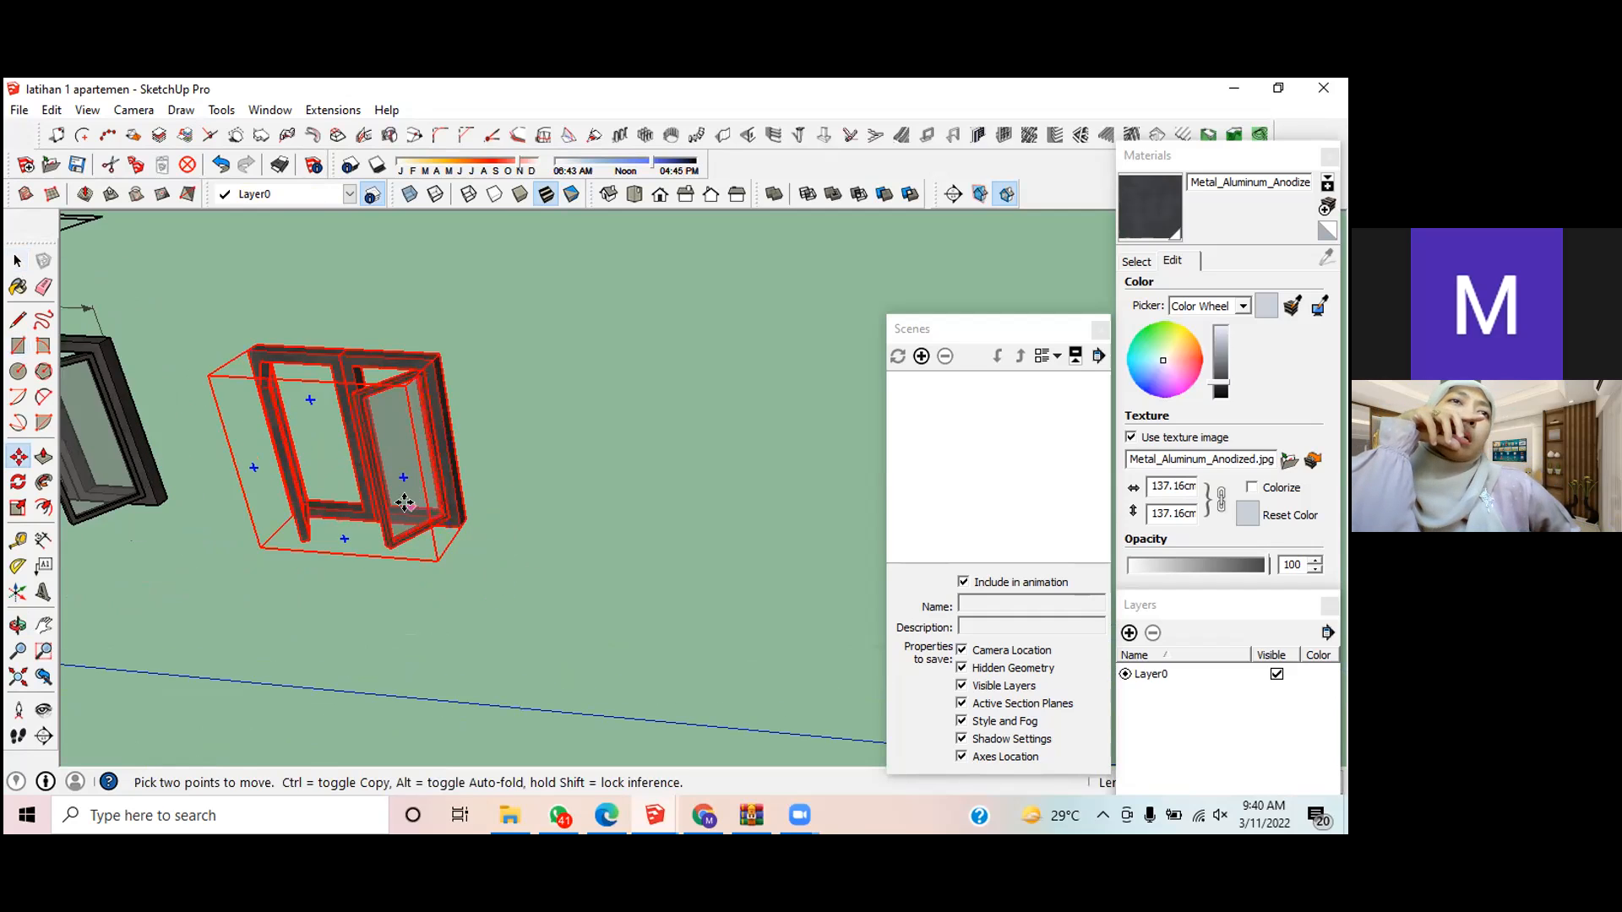
pyautogui.rightClick(363, 472)
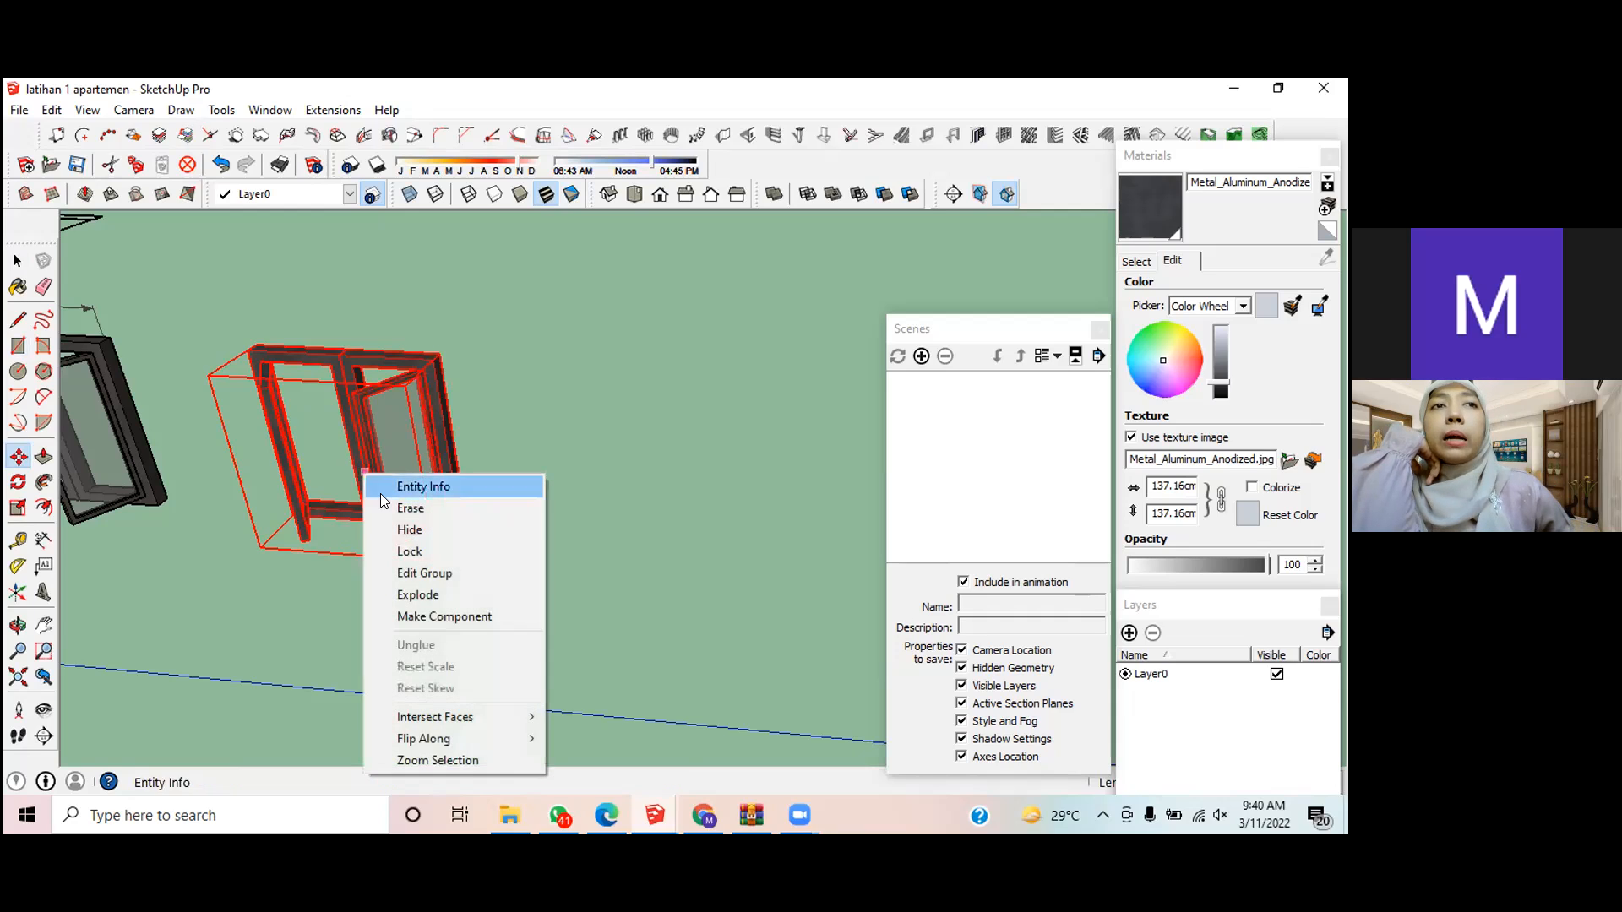
pyautogui.click(432, 595)
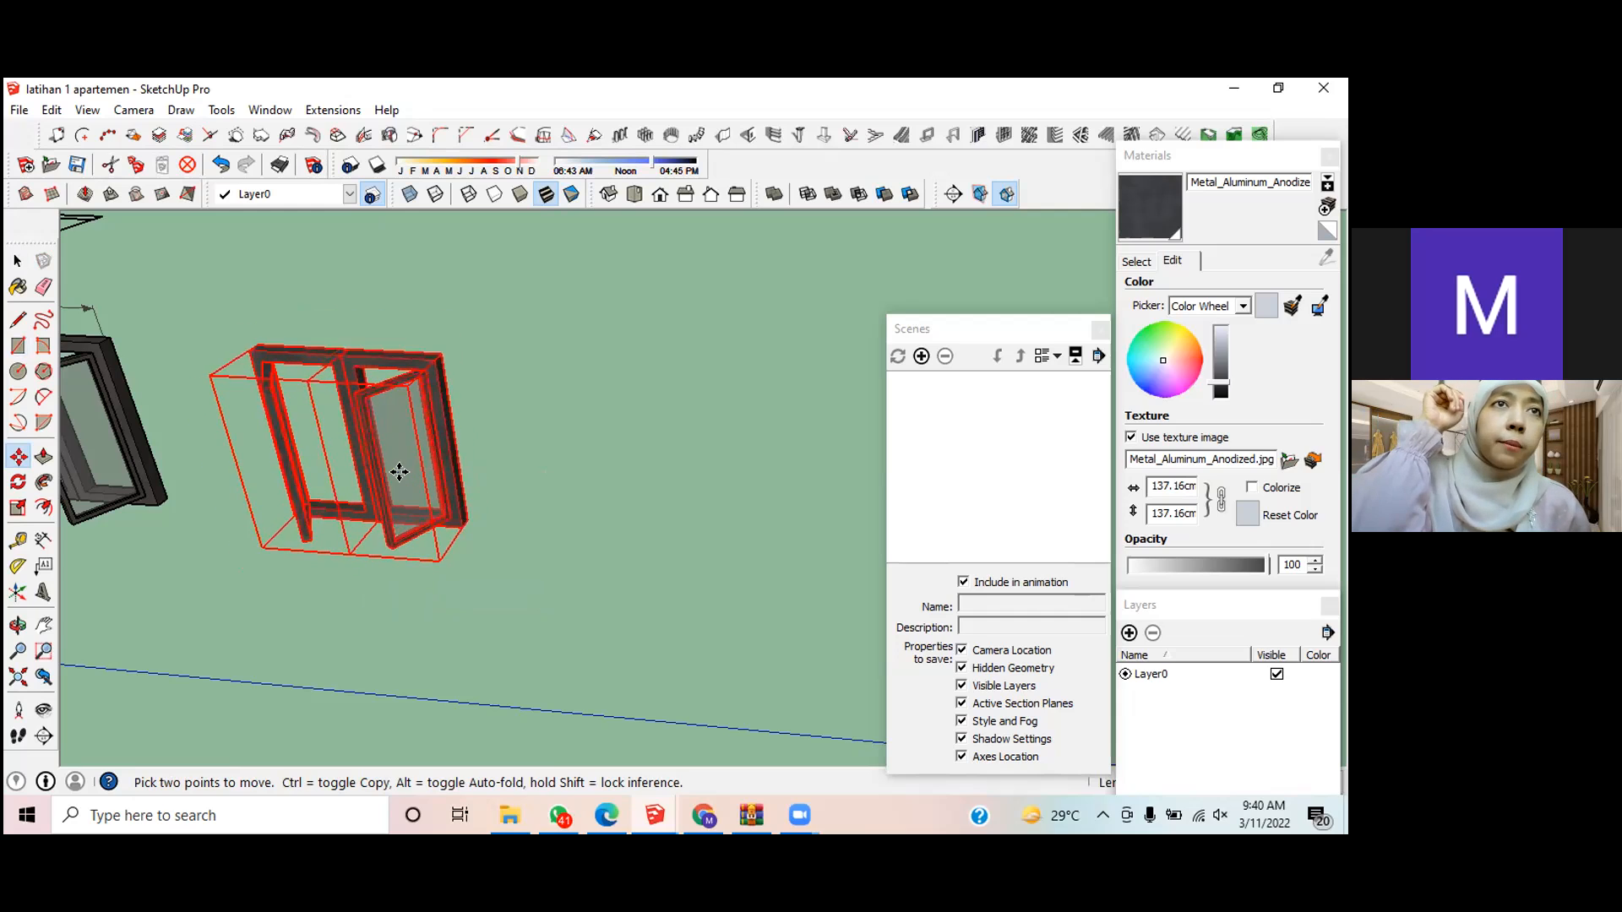
# Step: Open the right and left halves of the copied window in turn to examine how their frames are built
pyautogui.press('space')
pyautogui.click(405, 470)
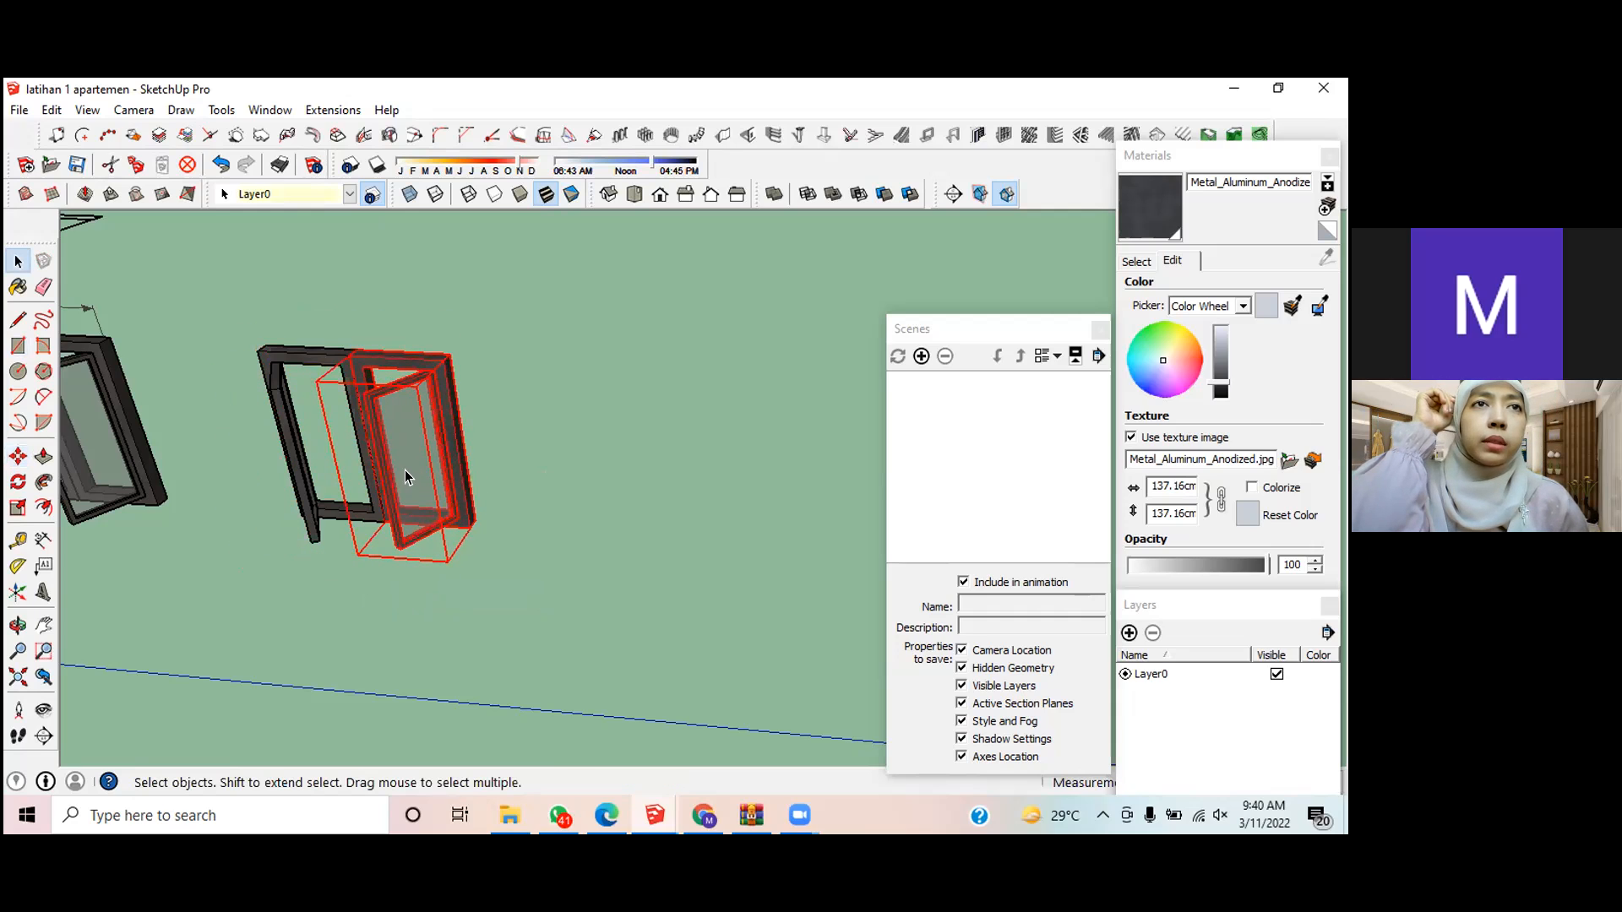
pyautogui.doubleClick(390, 425)
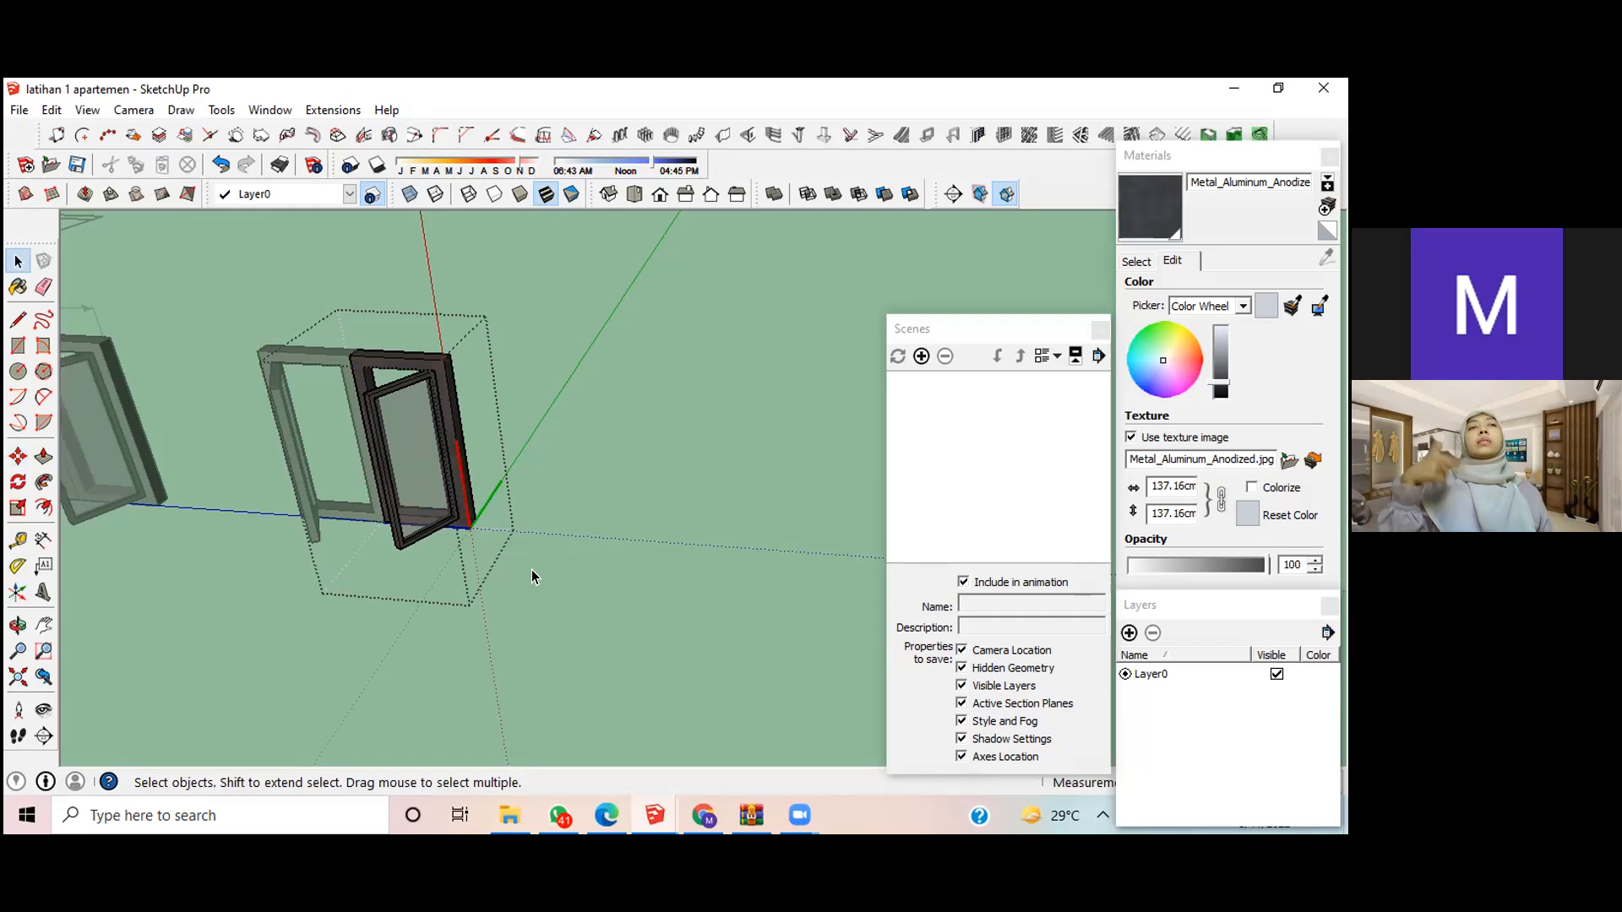
pyautogui.click(639, 603)
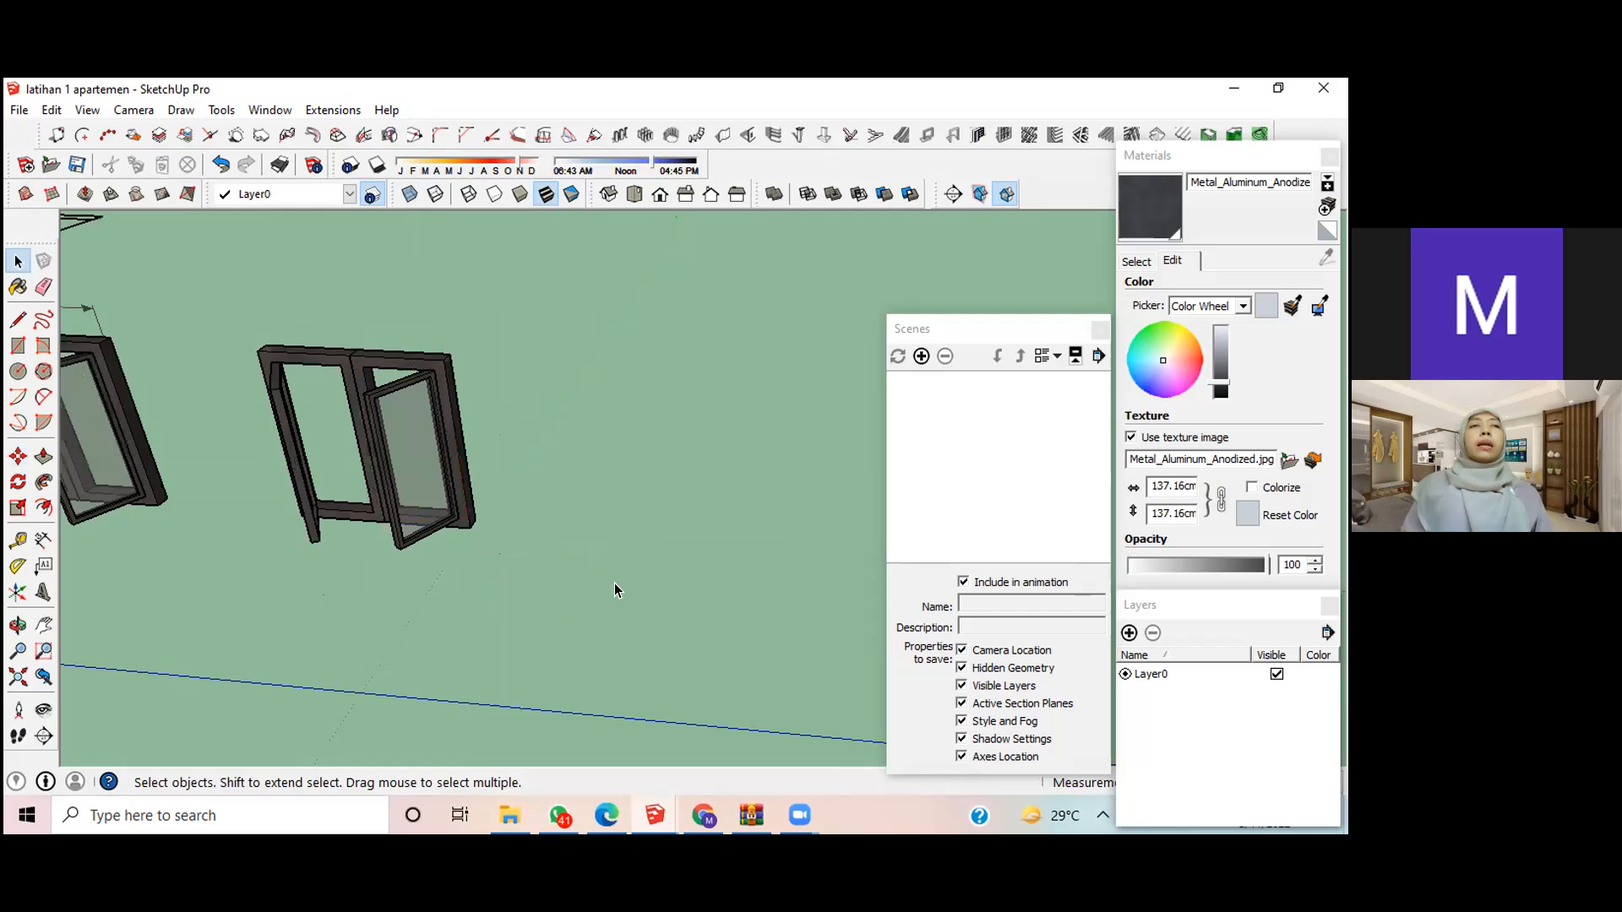
pyautogui.doubleClick(347, 355)
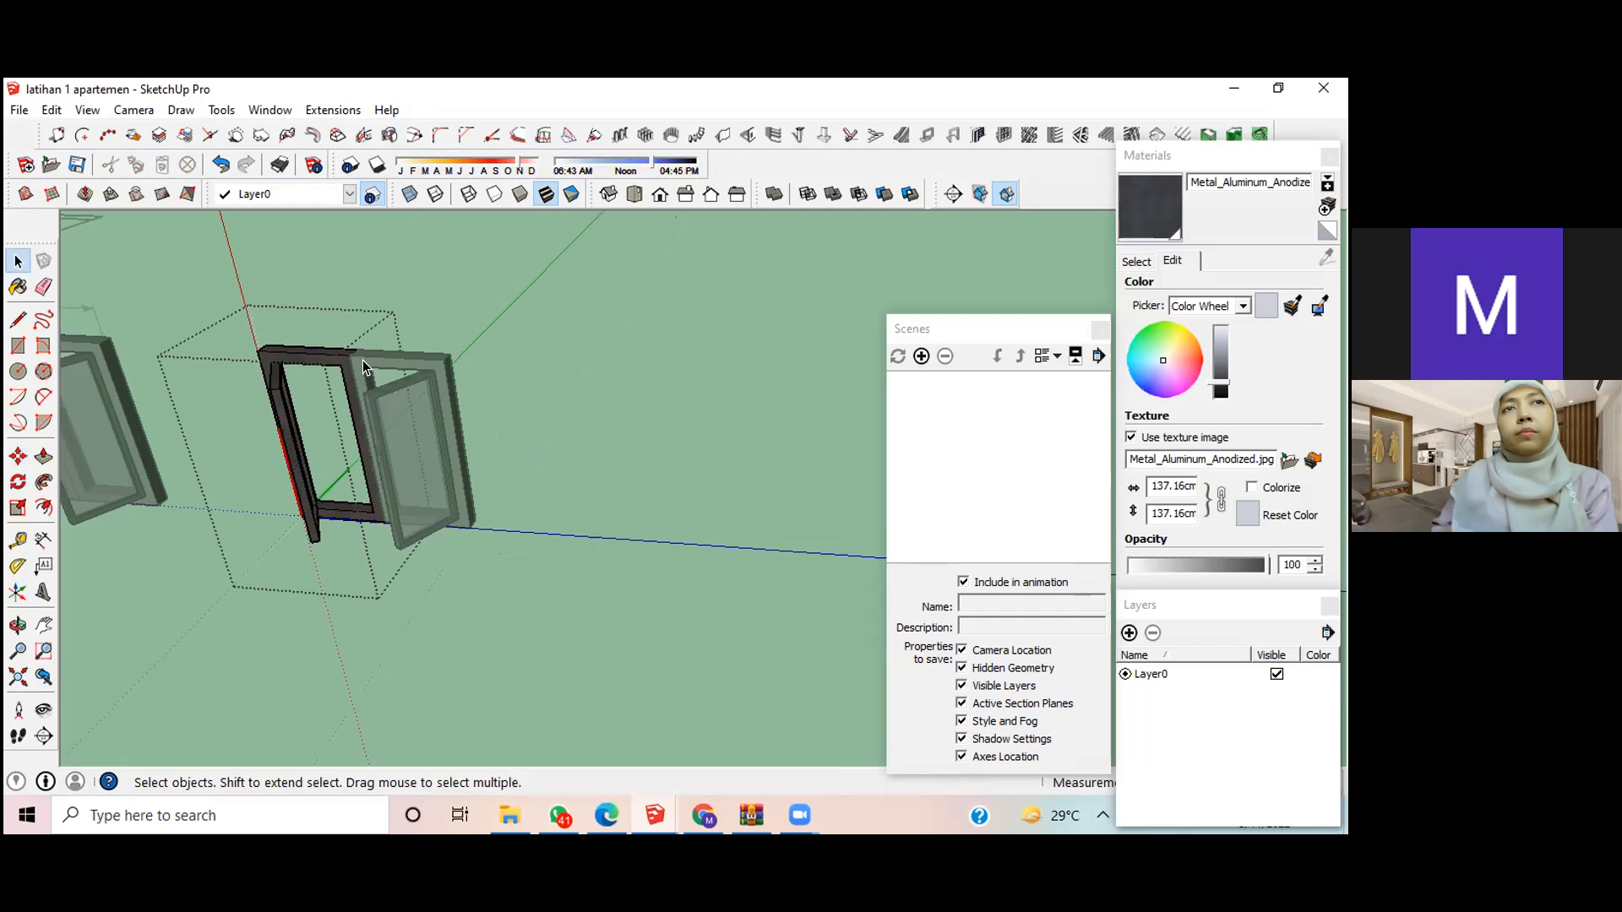
pyautogui.doubleClick(363, 360)
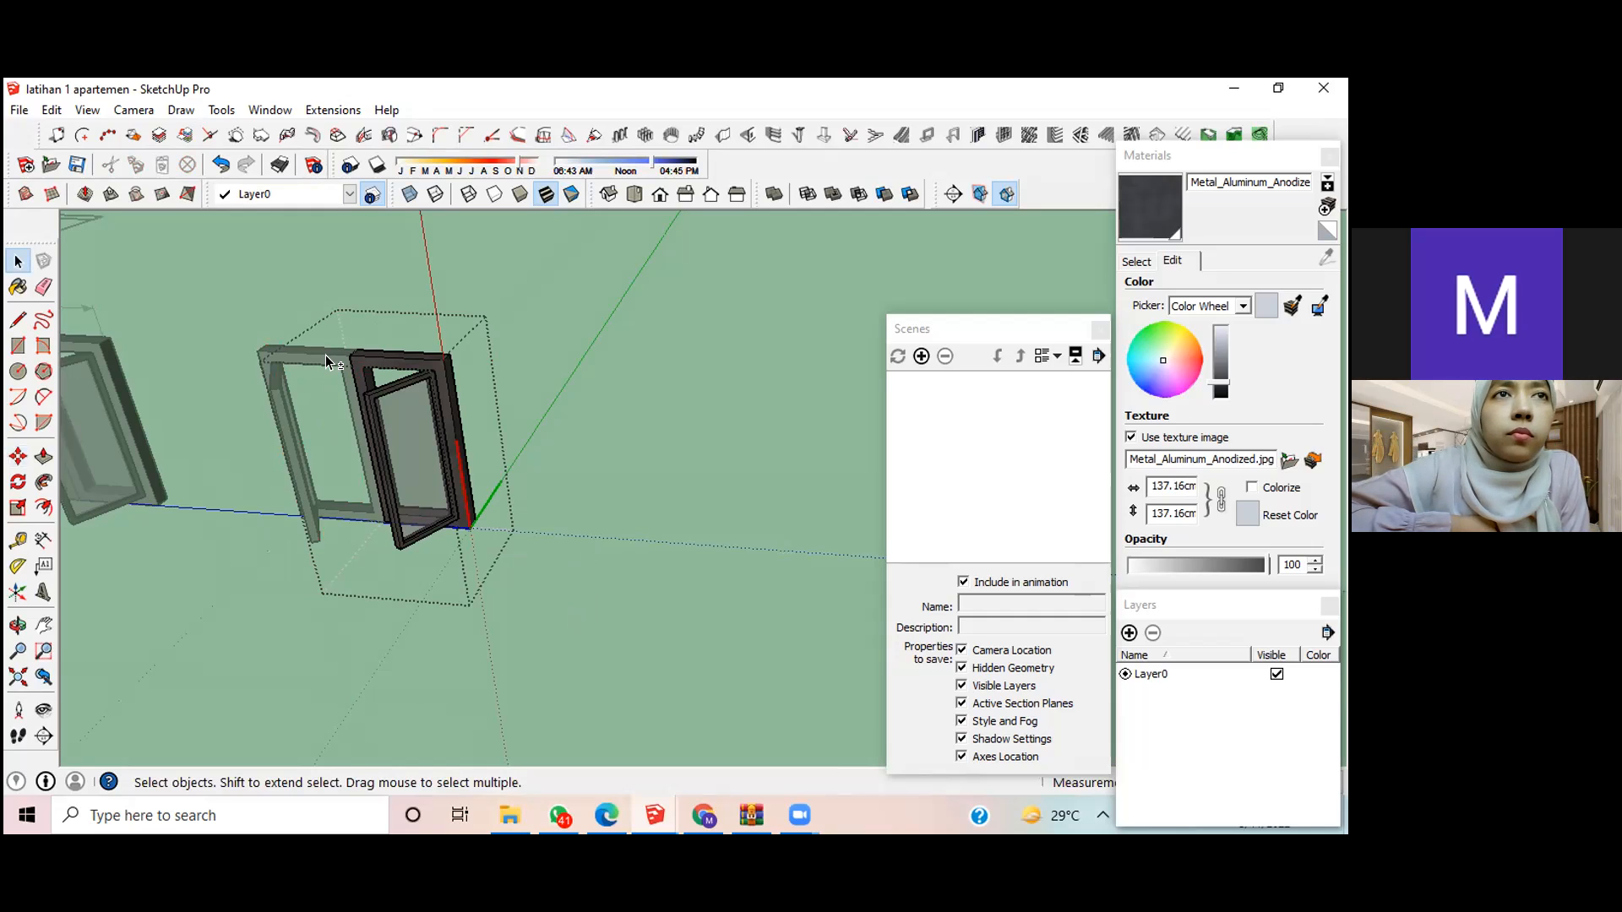
pyautogui.click(359, 361)
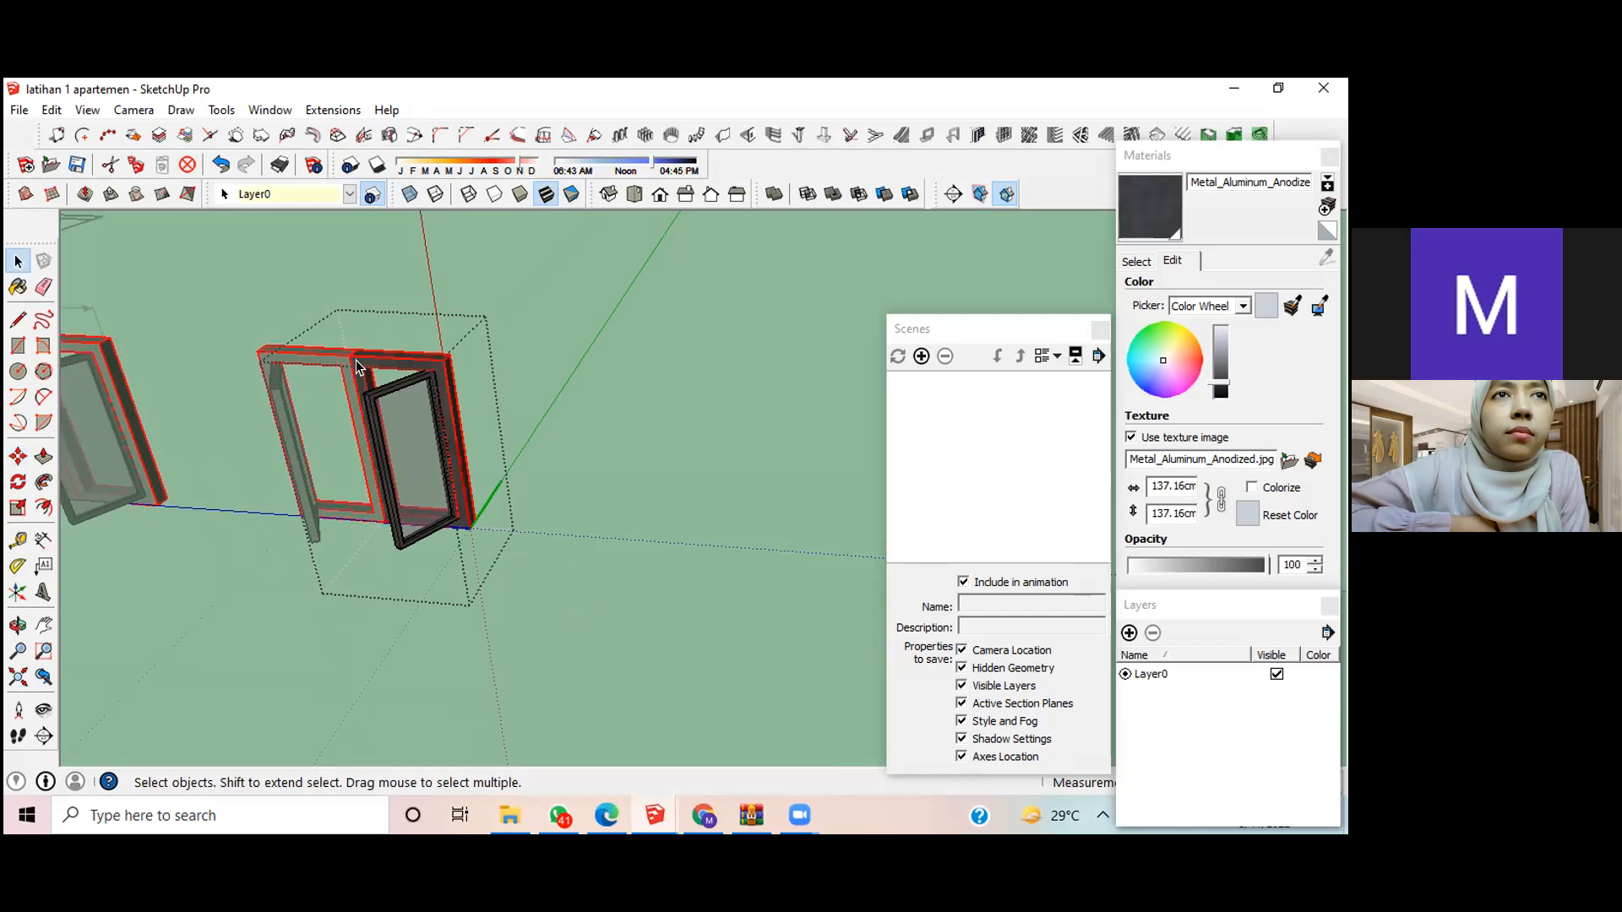
pyautogui.click(554, 586)
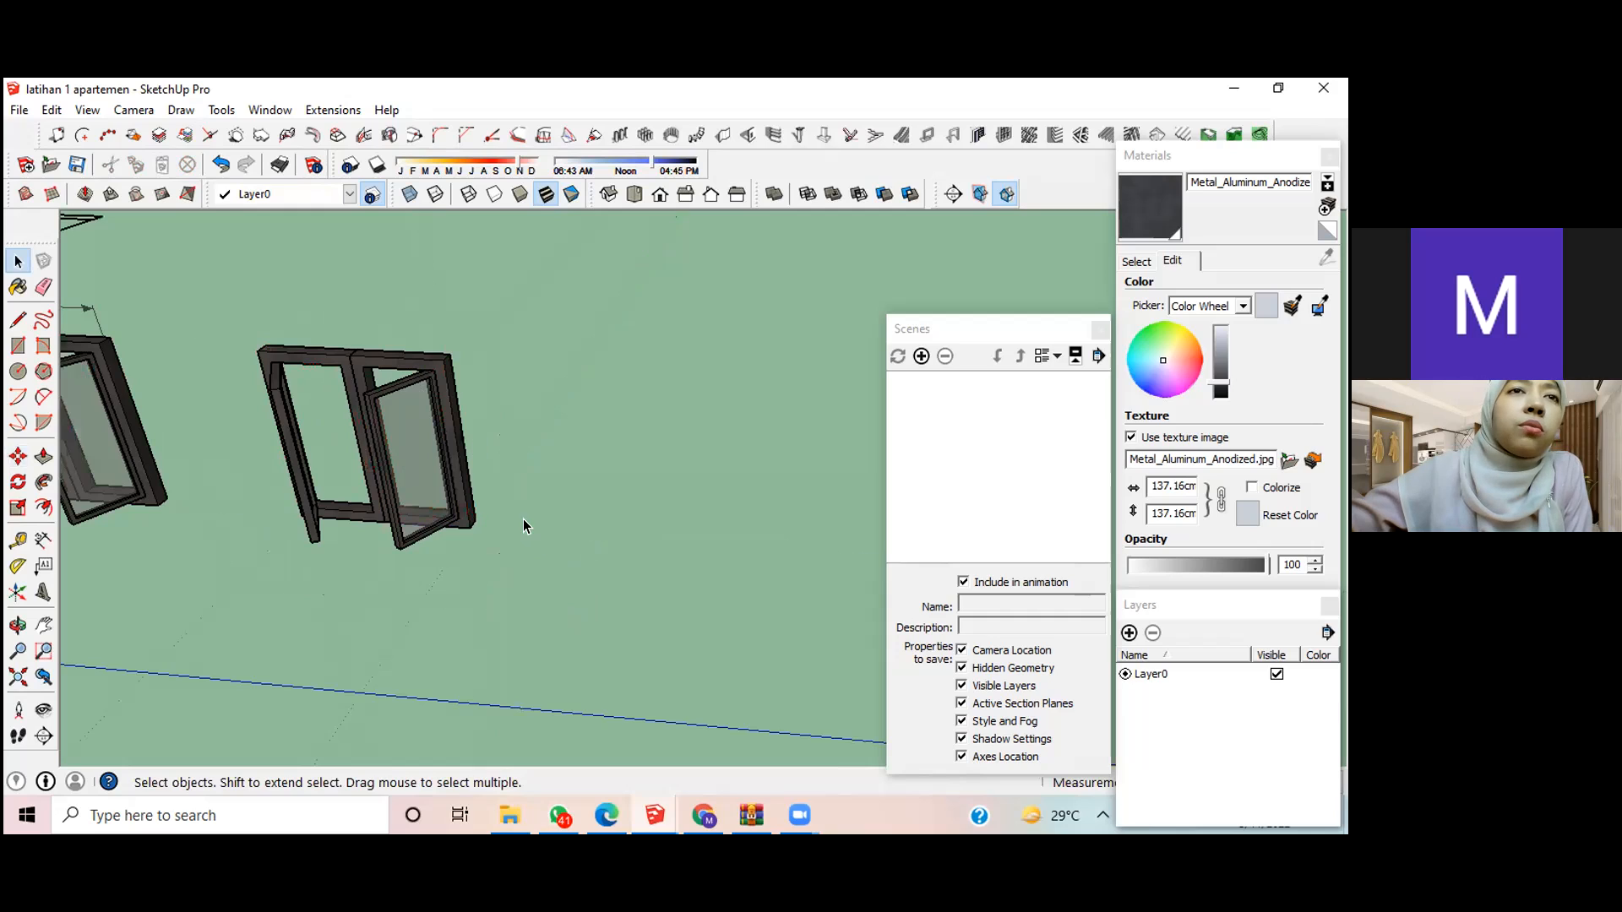
# Step: Select both halves of the copied window and make them a group
pyautogui.click(292, 354)
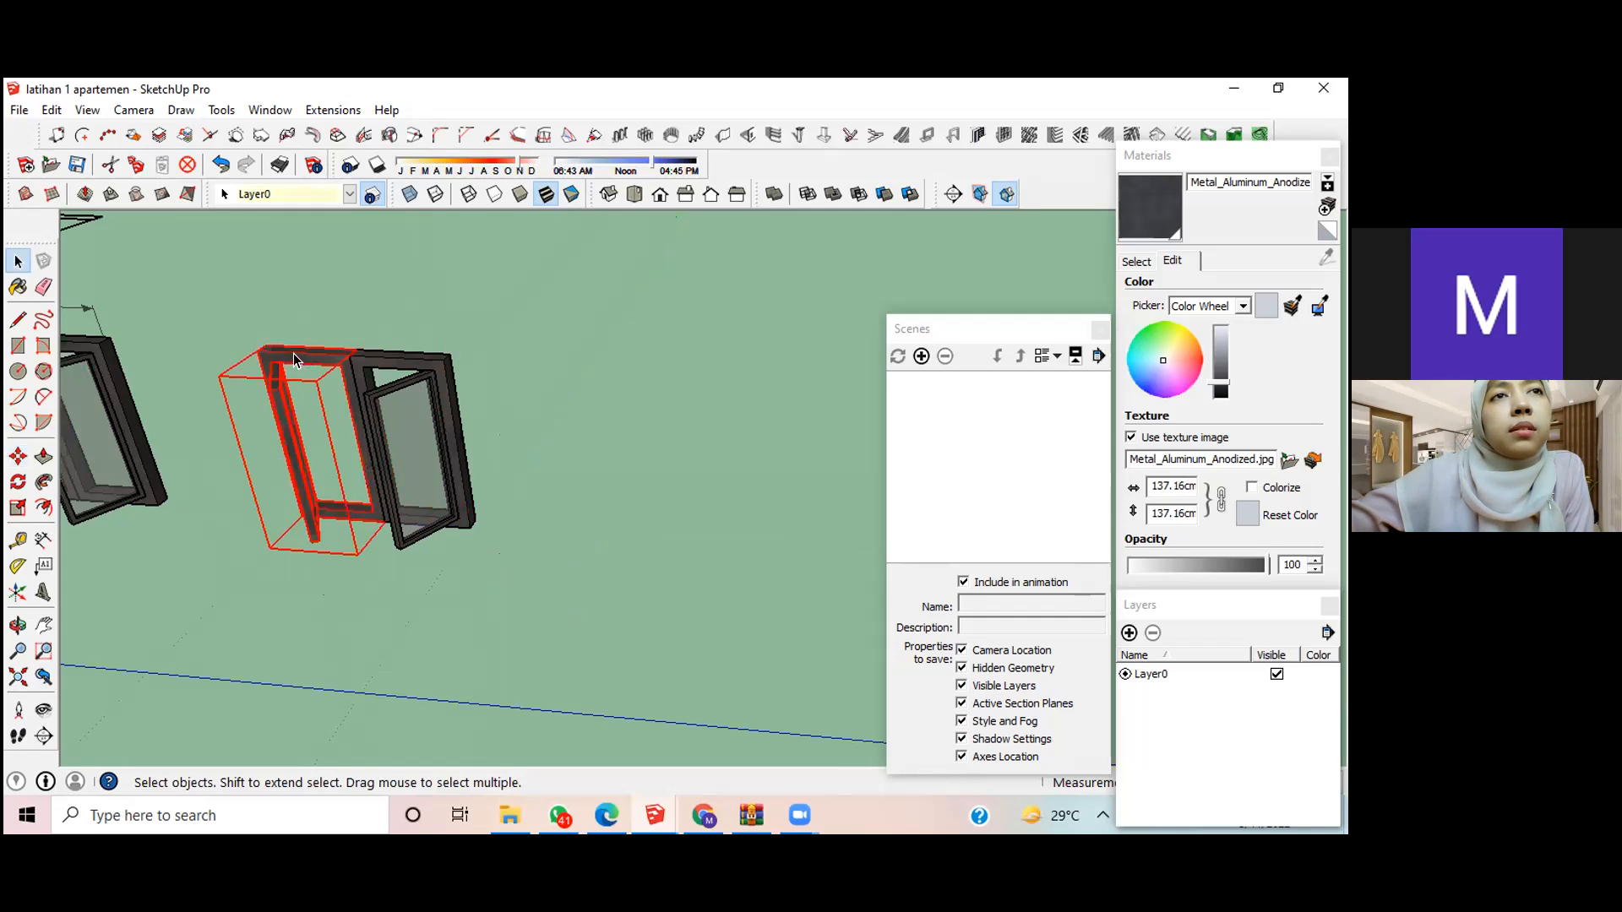
pyautogui.click(360, 356)
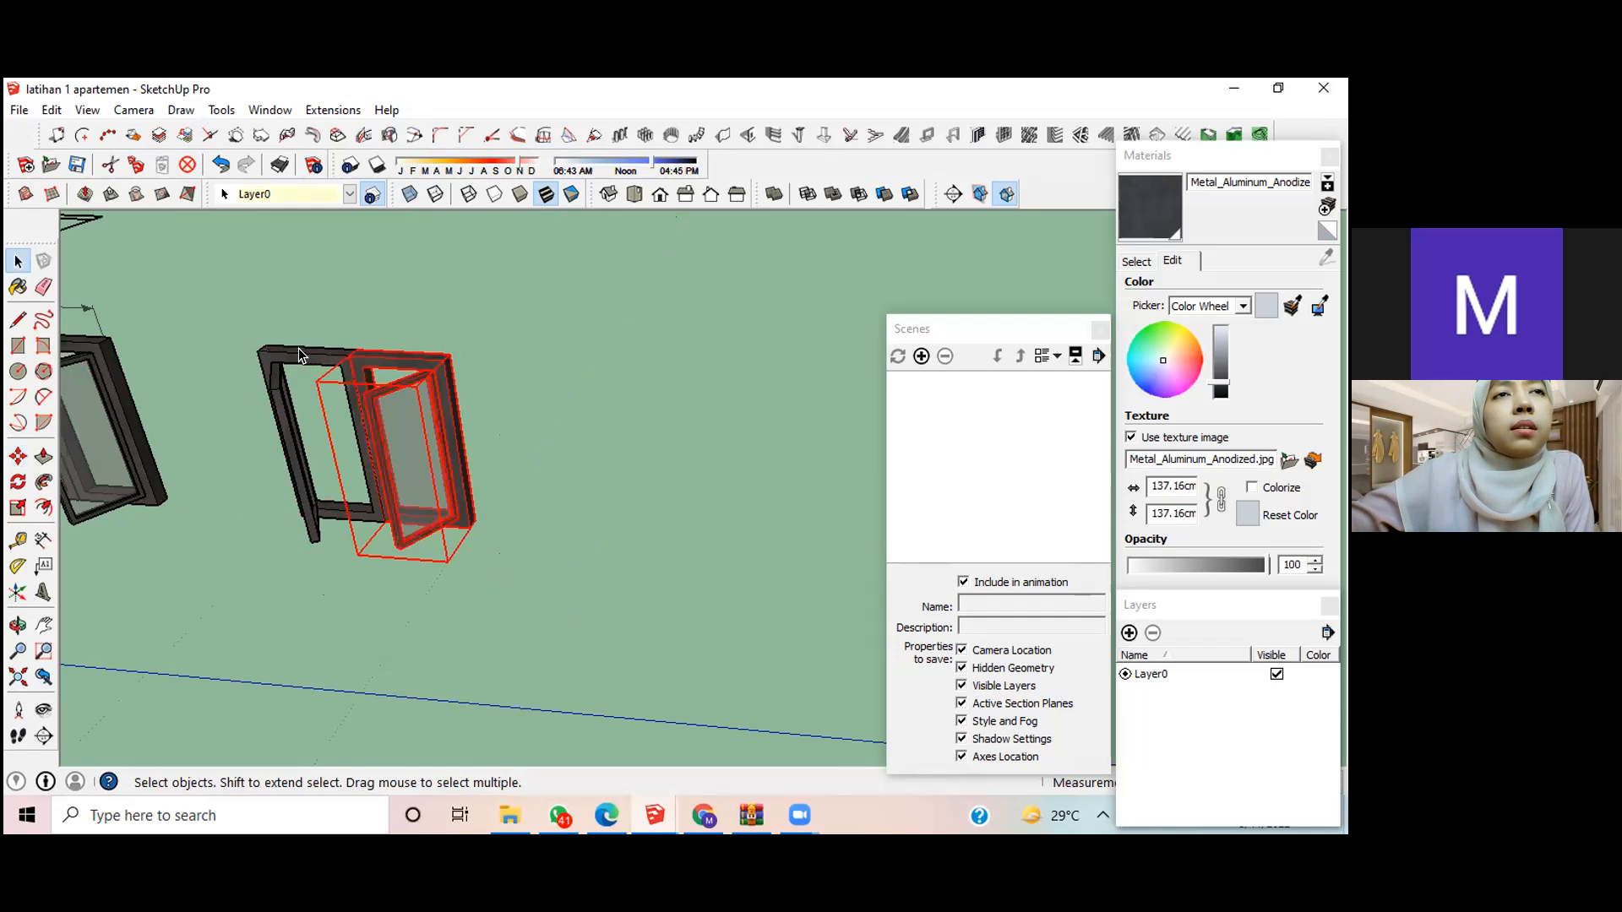
pyautogui.click(300, 353)
pyautogui.click(378, 354)
pyautogui.keyDown('ctrl'); pyautogui.click(328, 359); pyautogui.keyUp('ctrl')
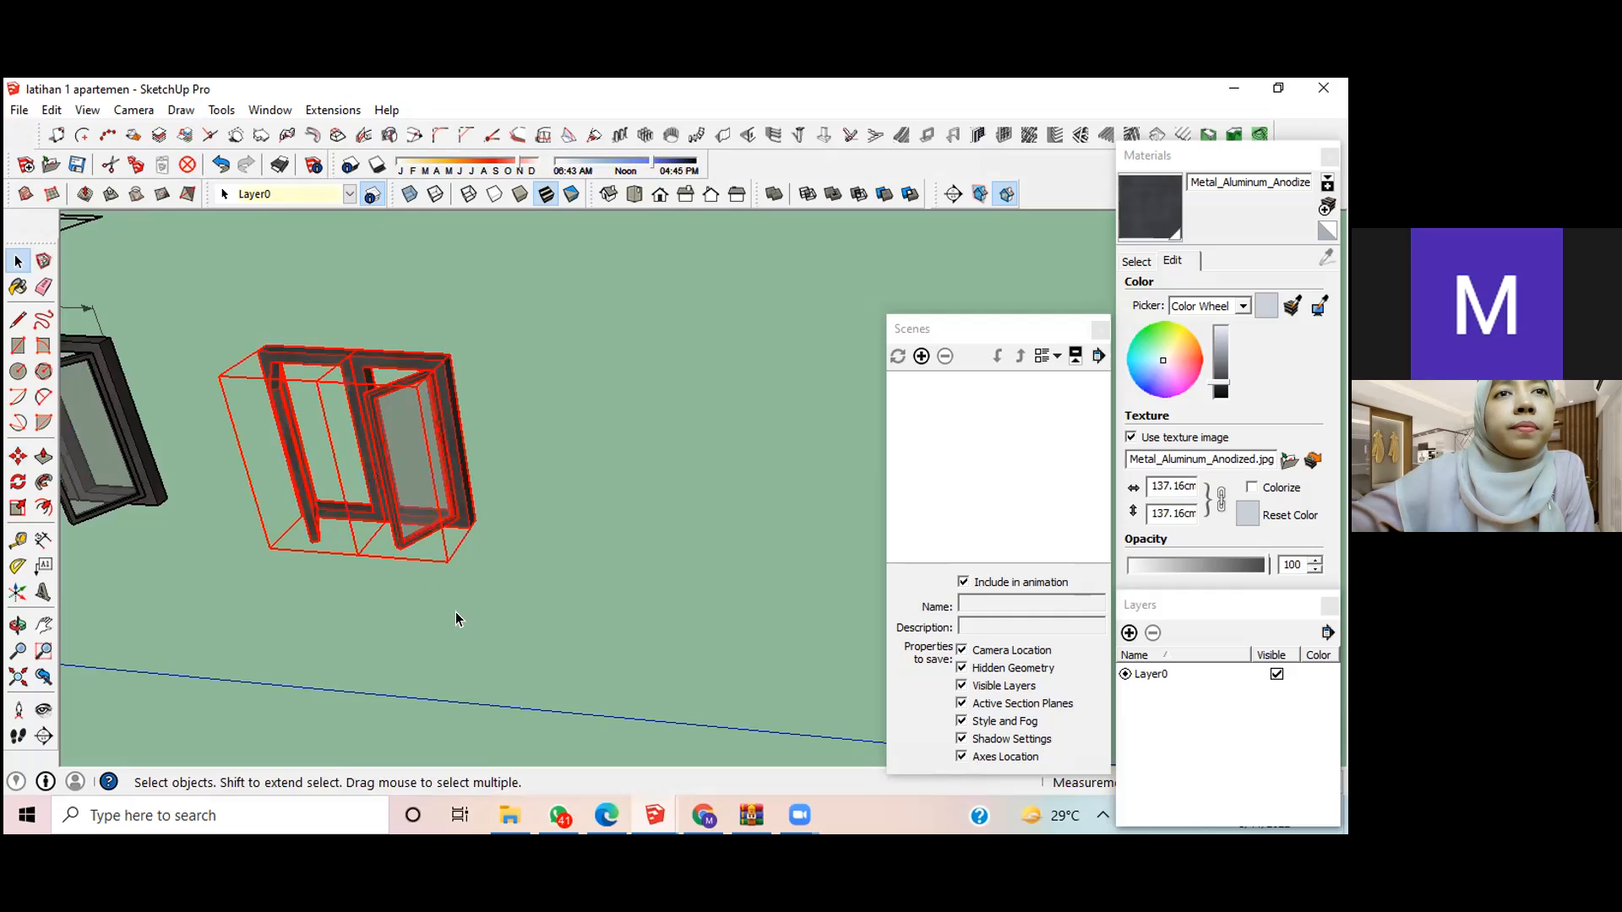
pyautogui.rightClick(414, 452)
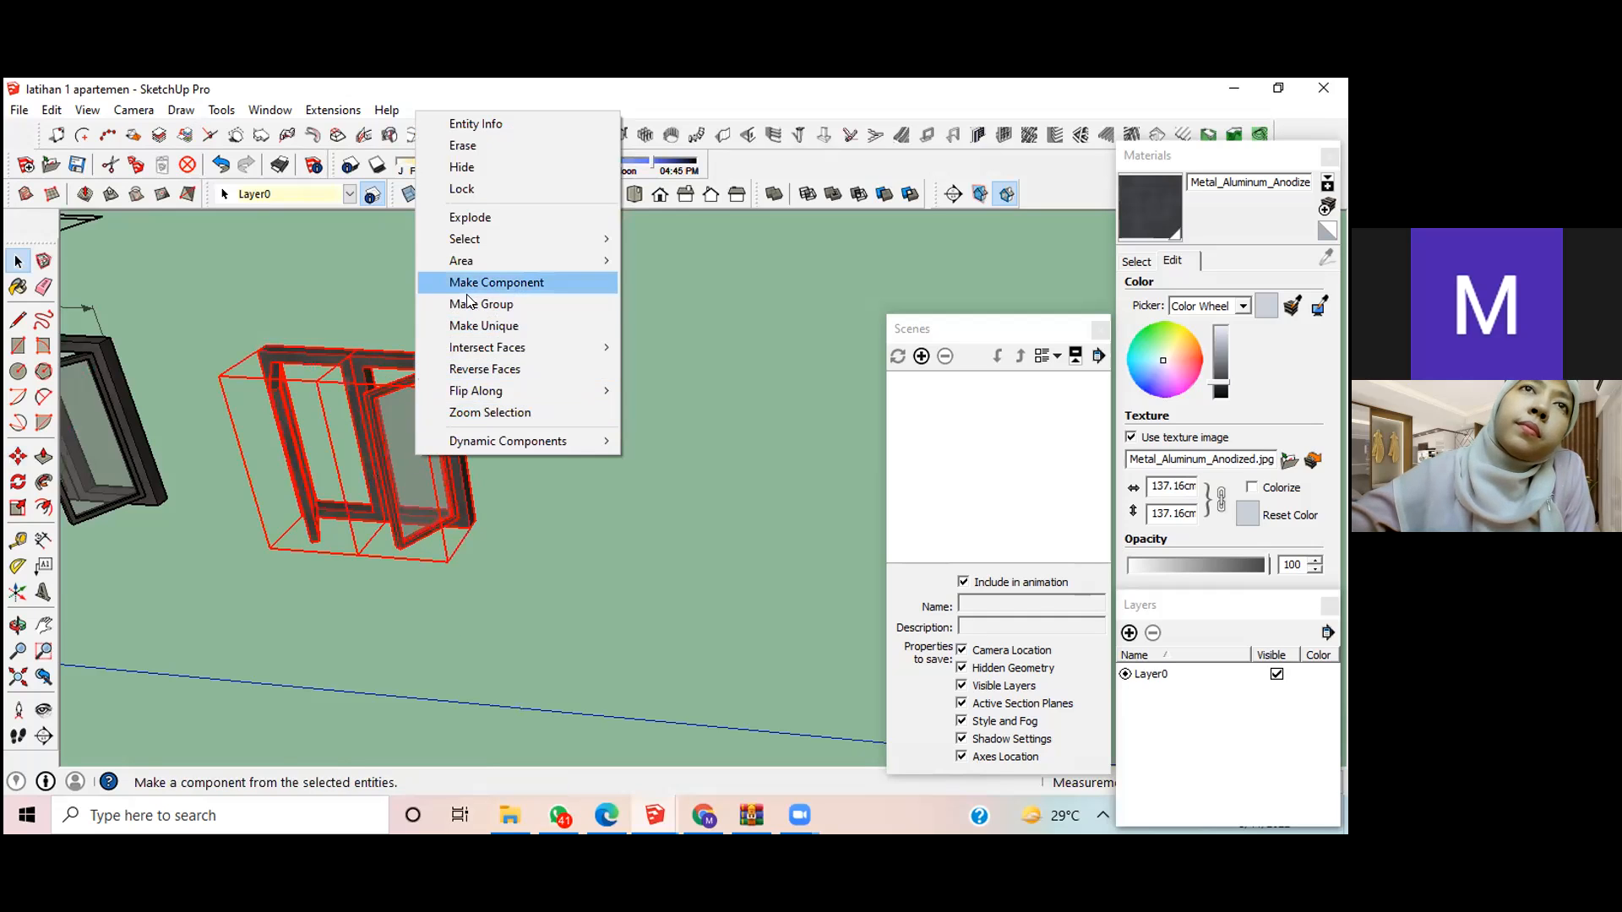
pyautogui.click(524, 303)
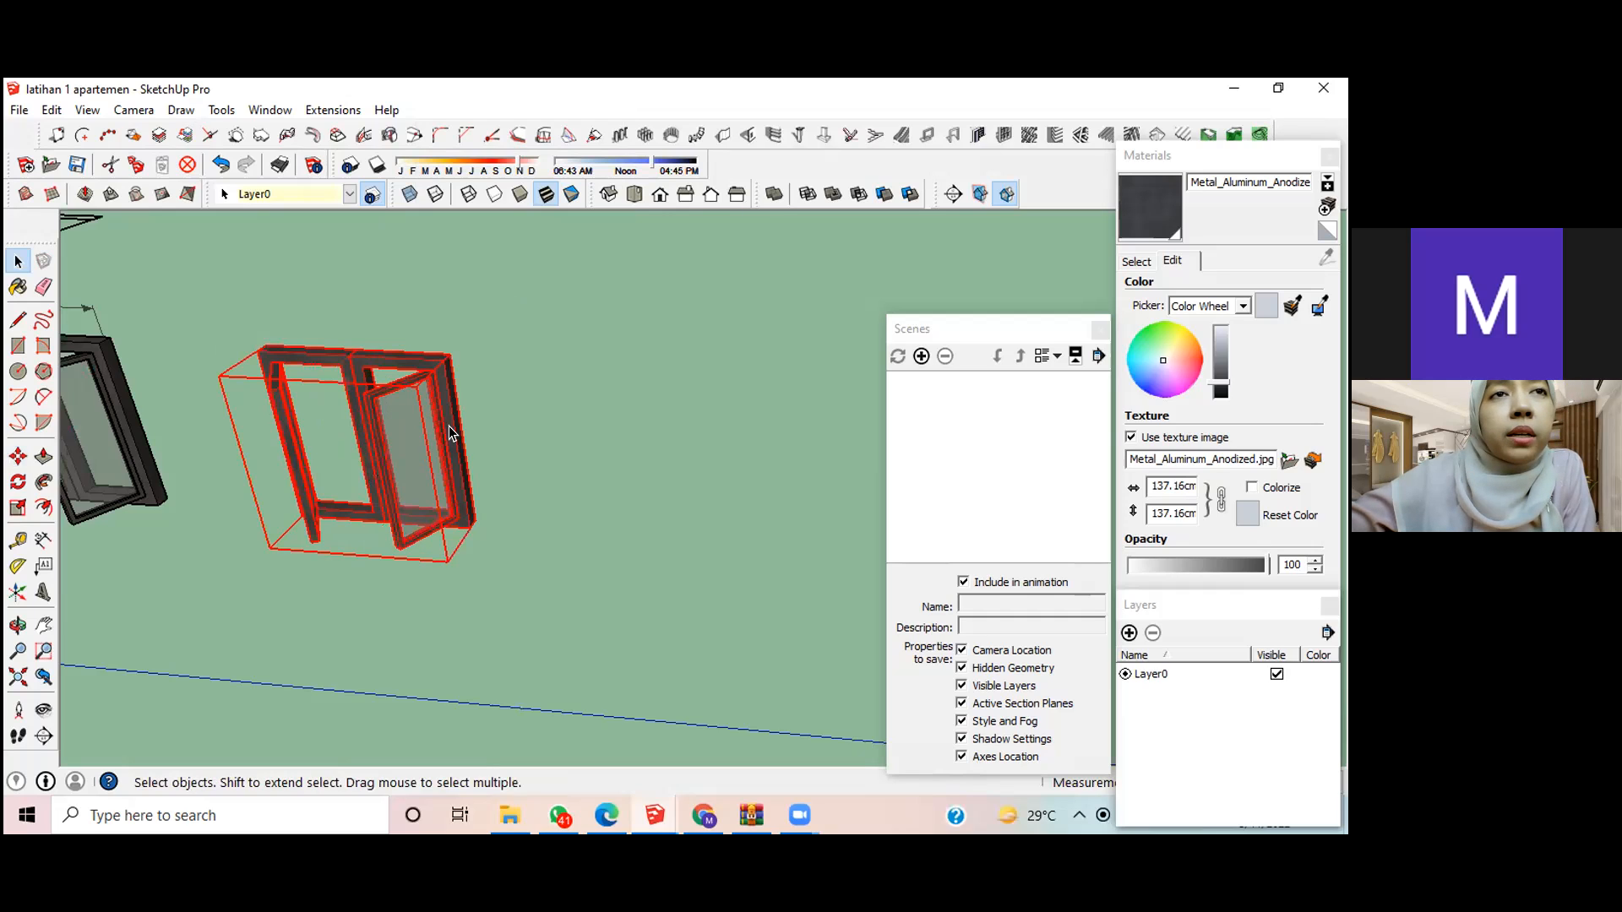
# Step: Explode the new window group back into its two halves and make both halves unique
pyautogui.click(507, 450)
pyautogui.click(368, 420)
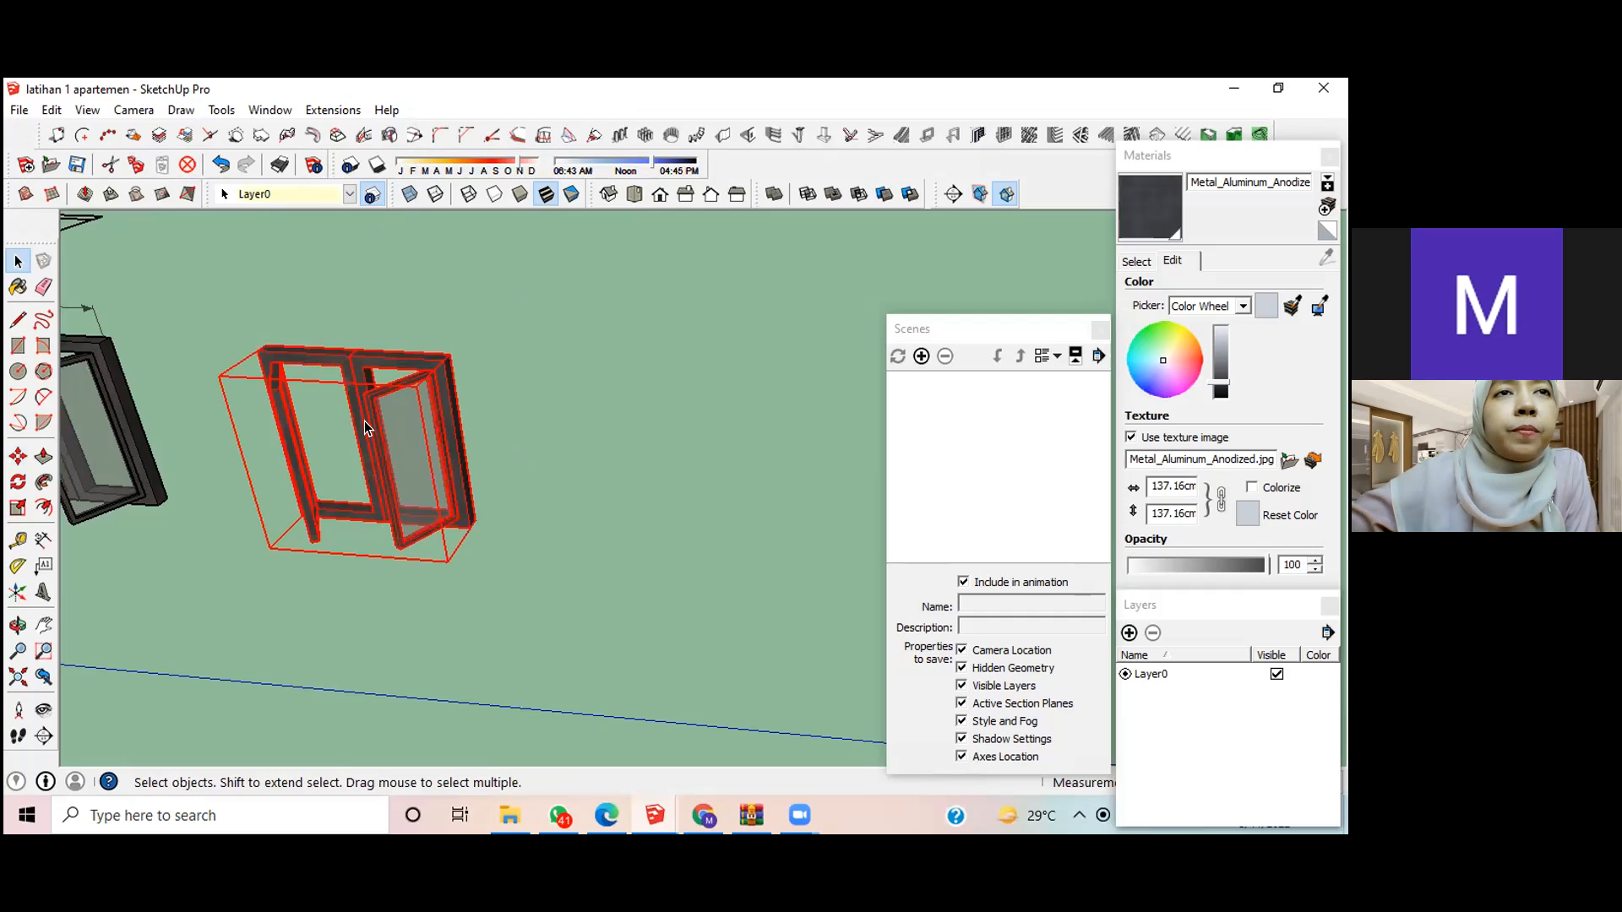
pyautogui.rightClick(362, 426)
pyautogui.click(424, 549)
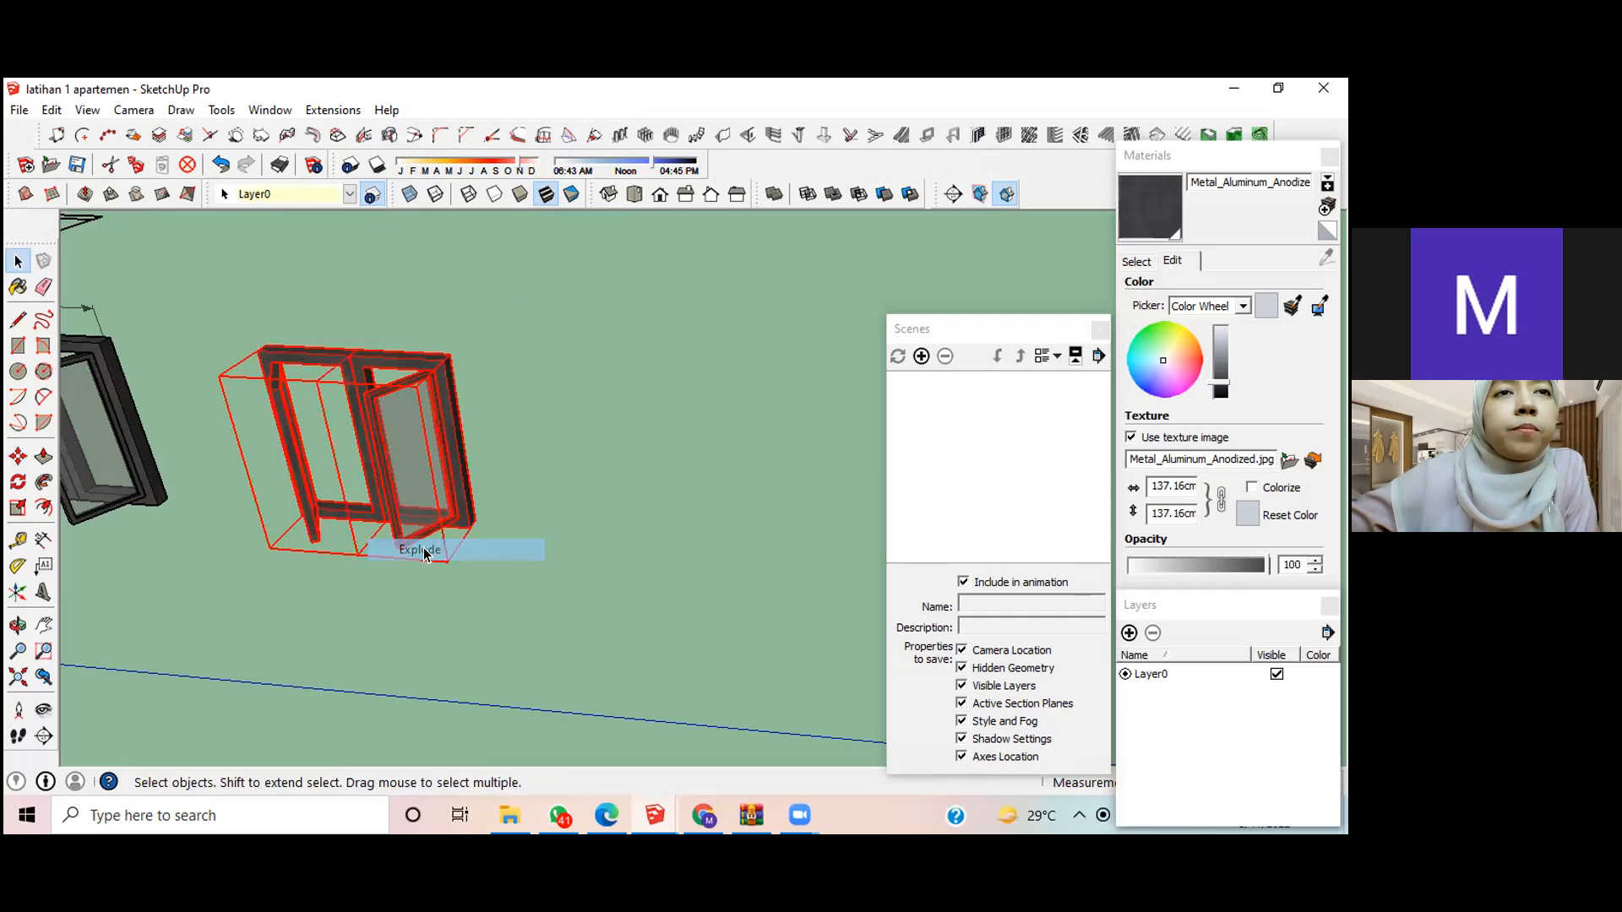
pyautogui.rightClick(377, 421)
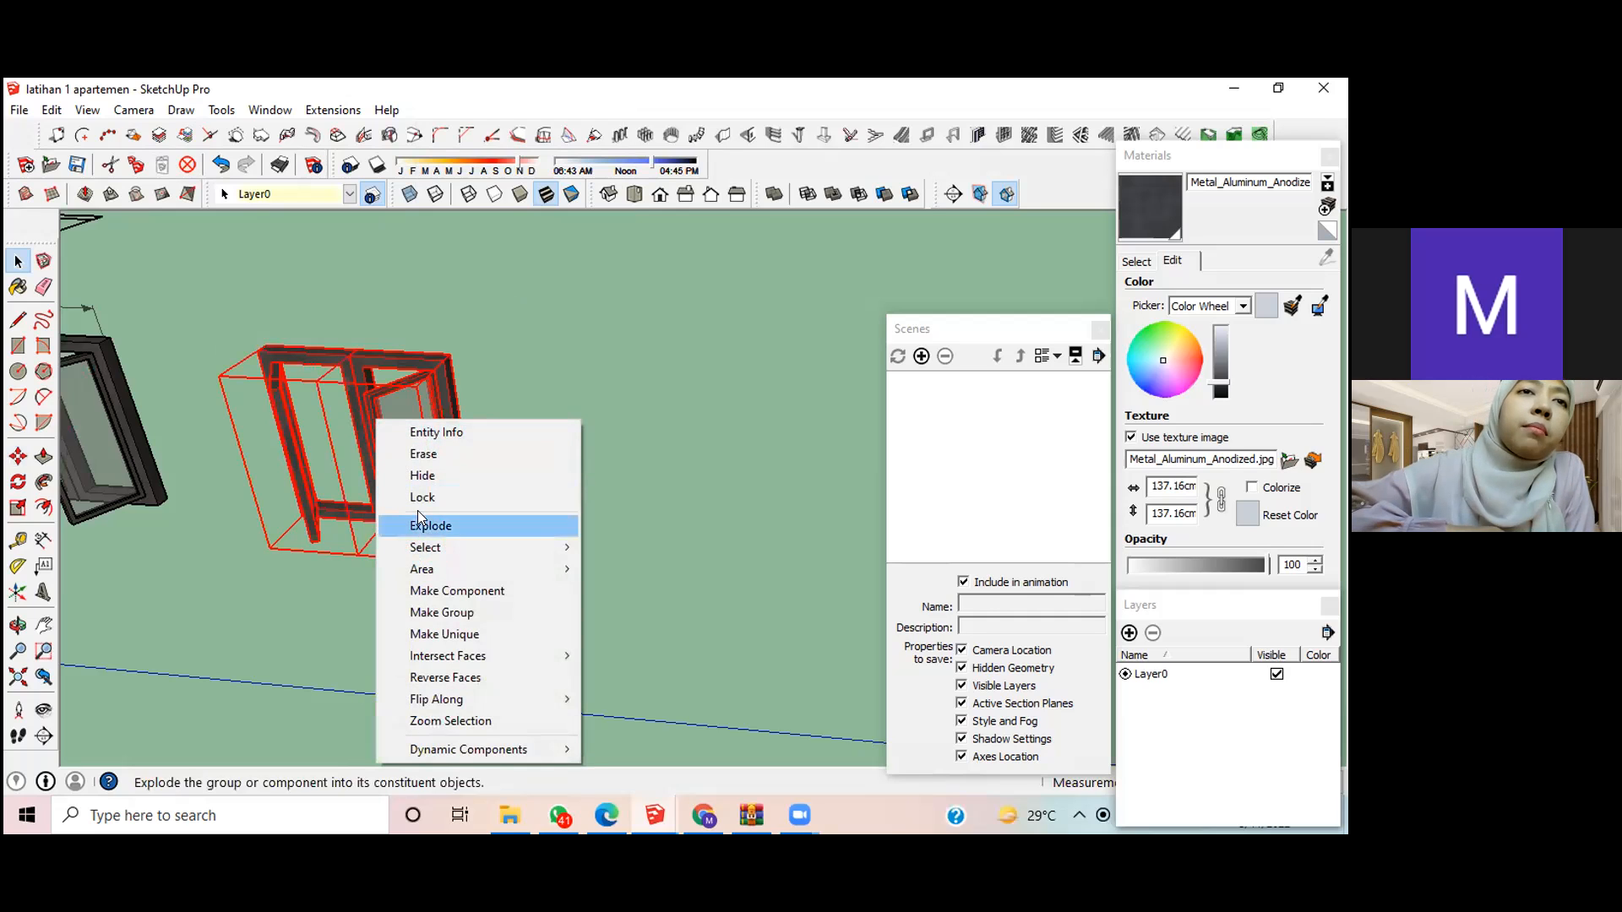
pyautogui.click(455, 637)
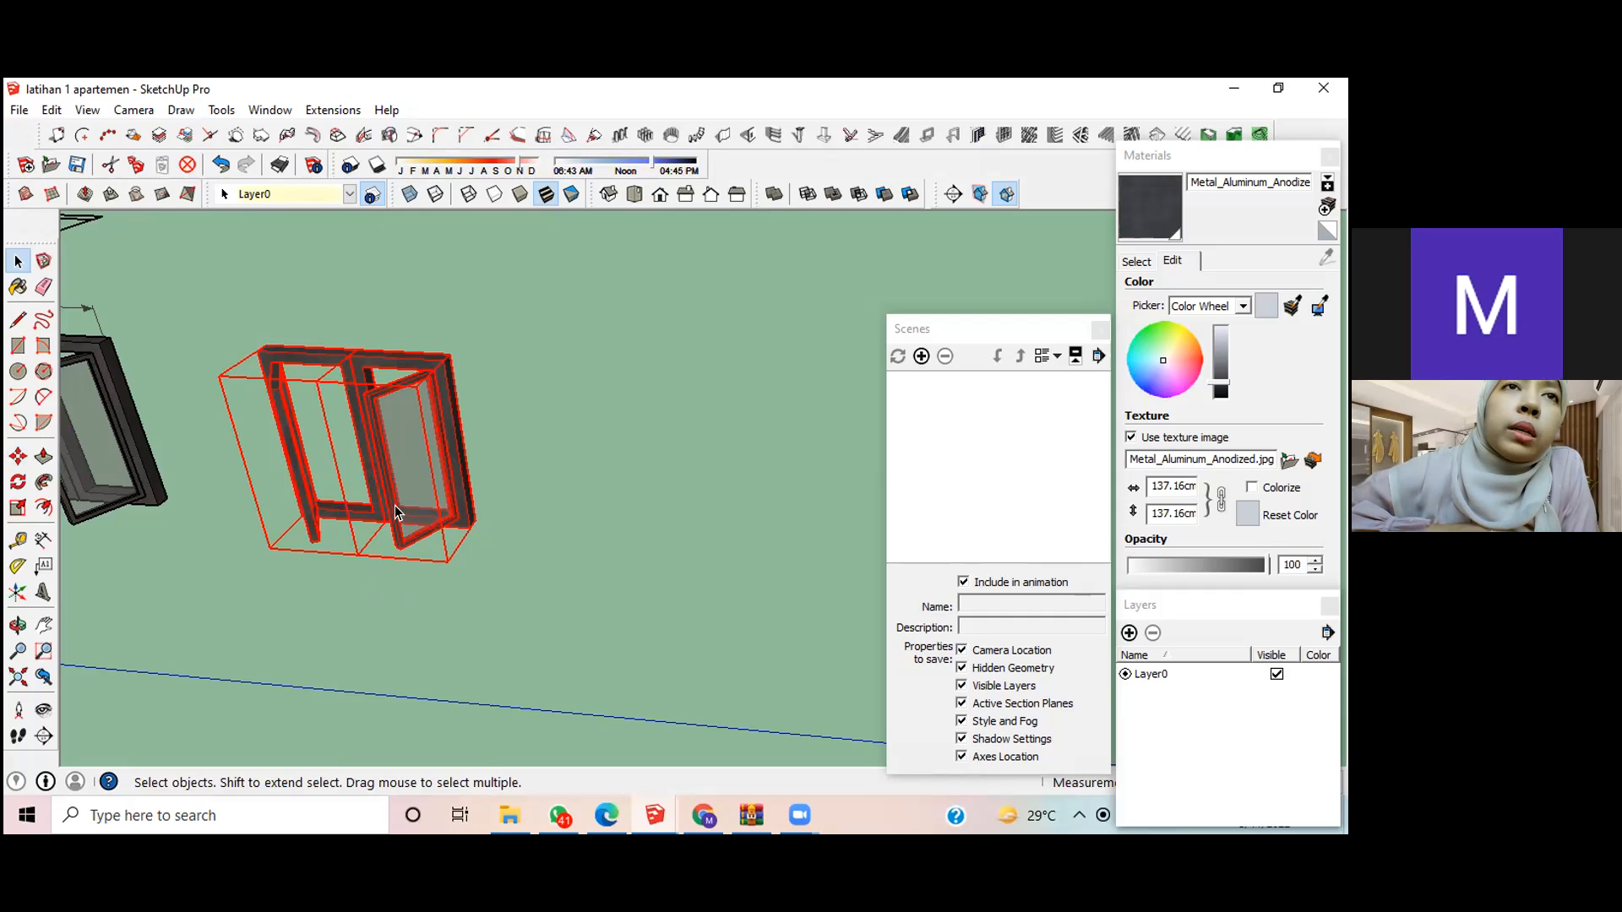
# Step: Open the right half of the copied window and enter its nested frame for editing
pyautogui.click(372, 394)
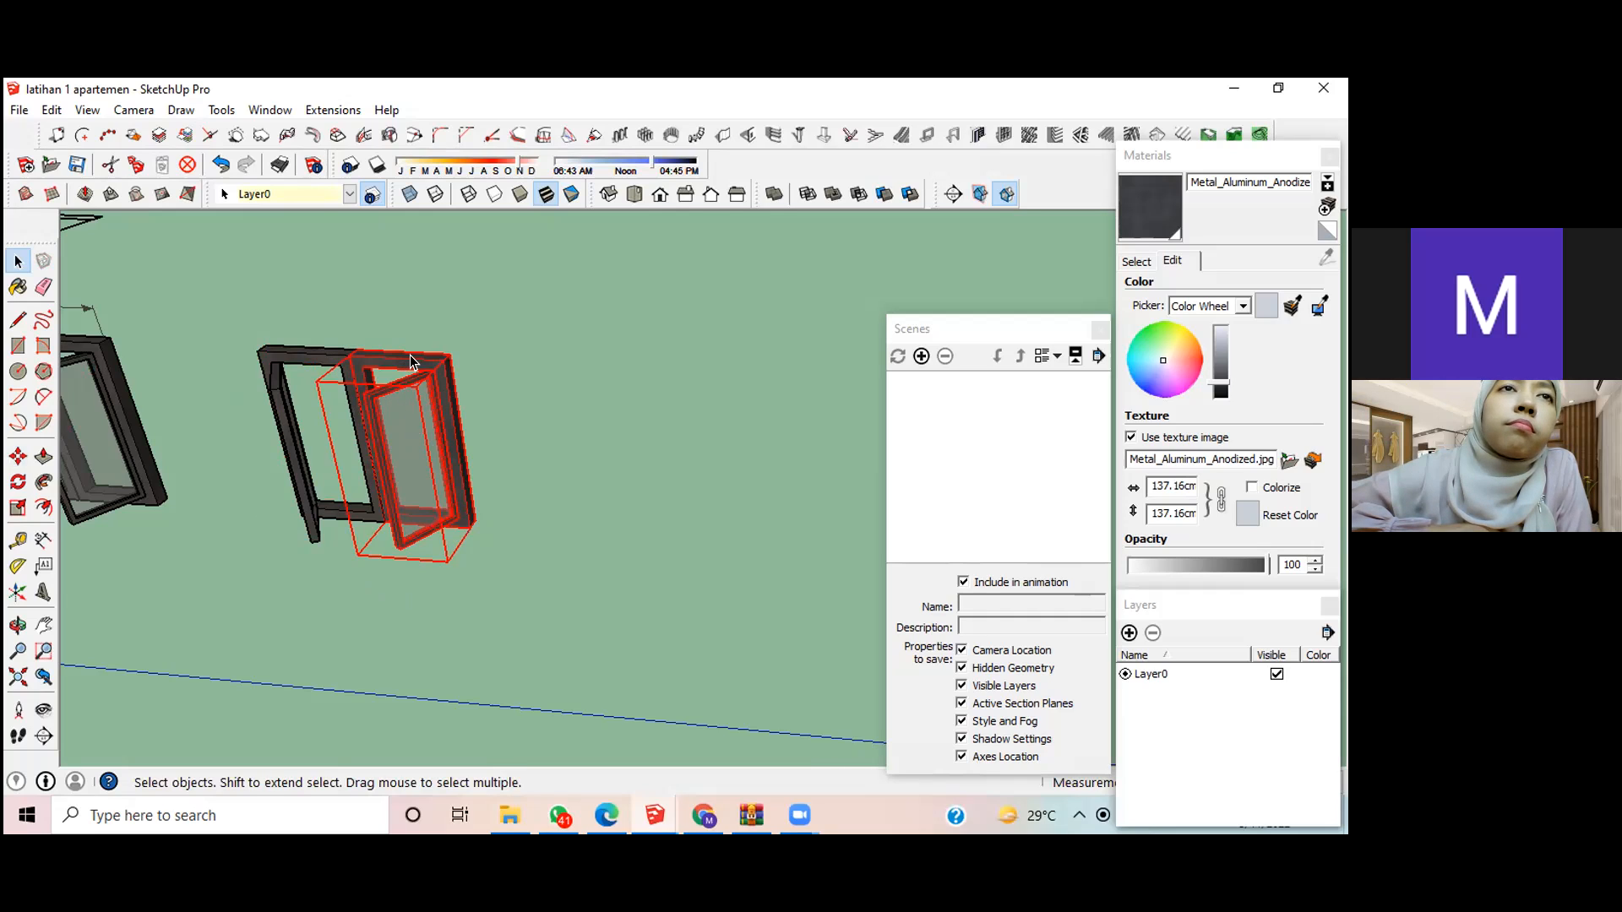
pyautogui.click(503, 384)
pyautogui.click(444, 370)
pyautogui.click(459, 370)
pyautogui.doubleClick(440, 366)
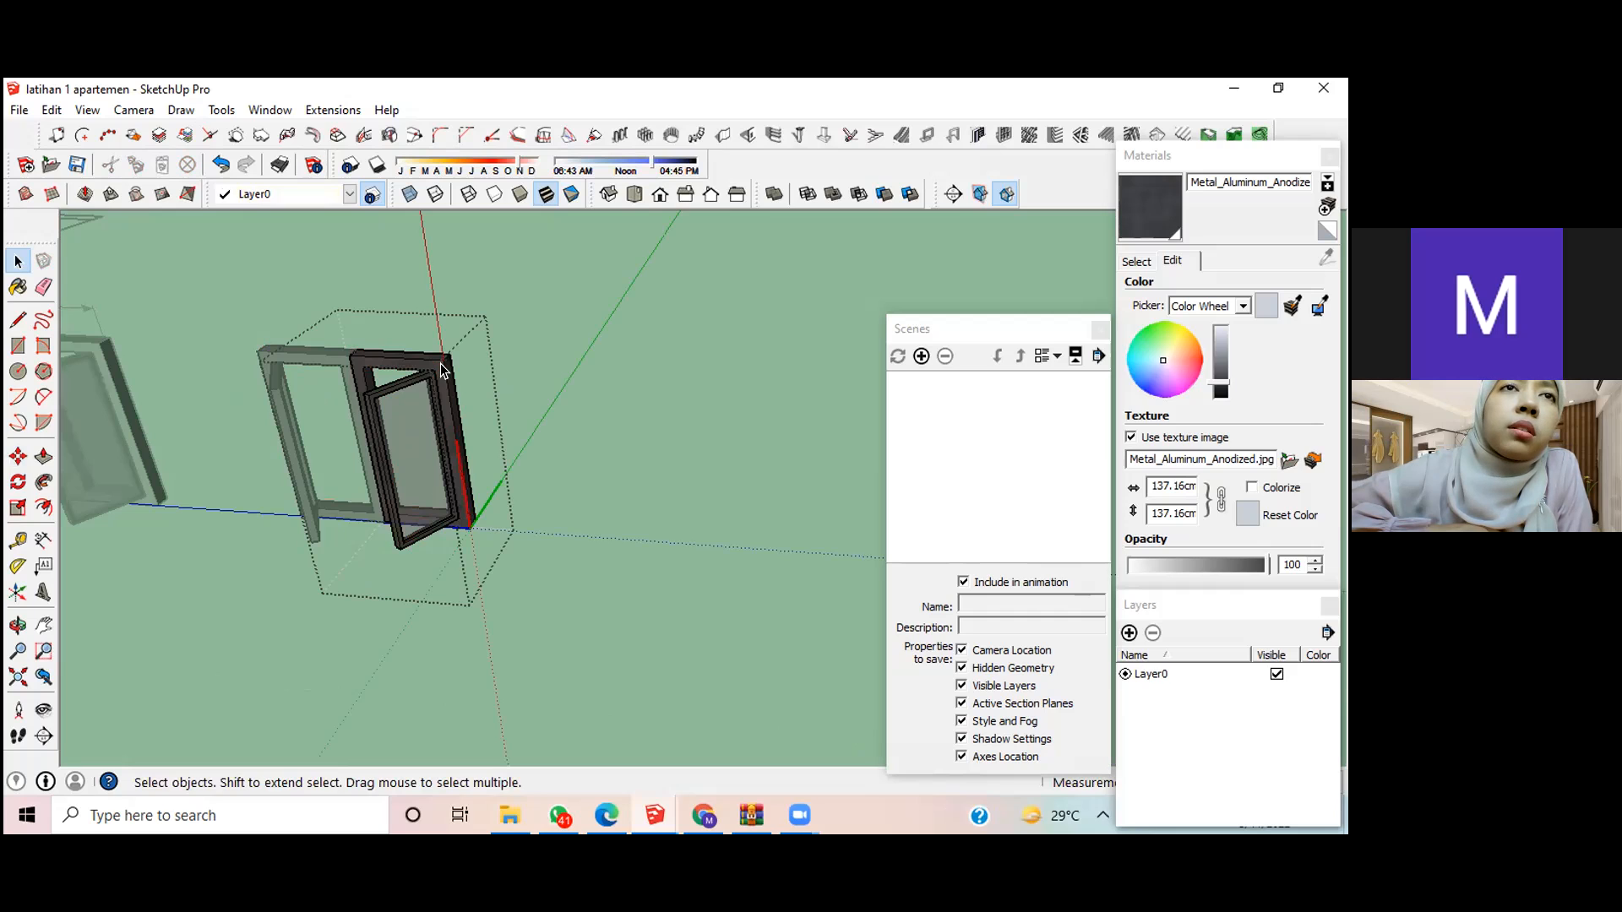
pyautogui.scroll(5, 439, 363)
pyautogui.click(439, 363)
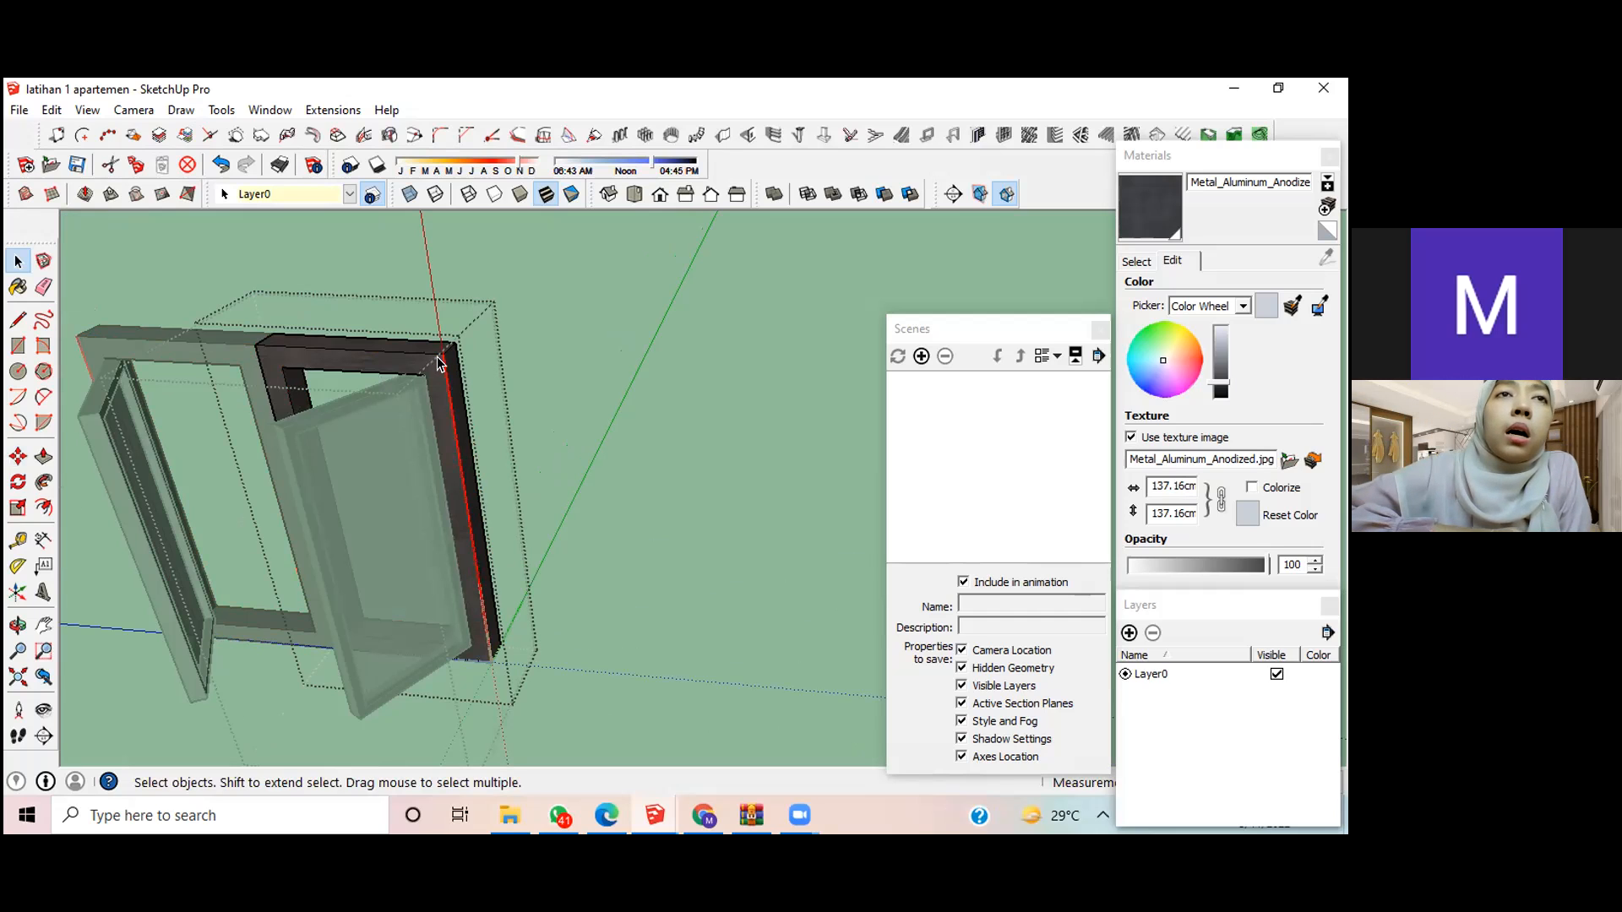
pyautogui.scroll(-1, 438, 356)
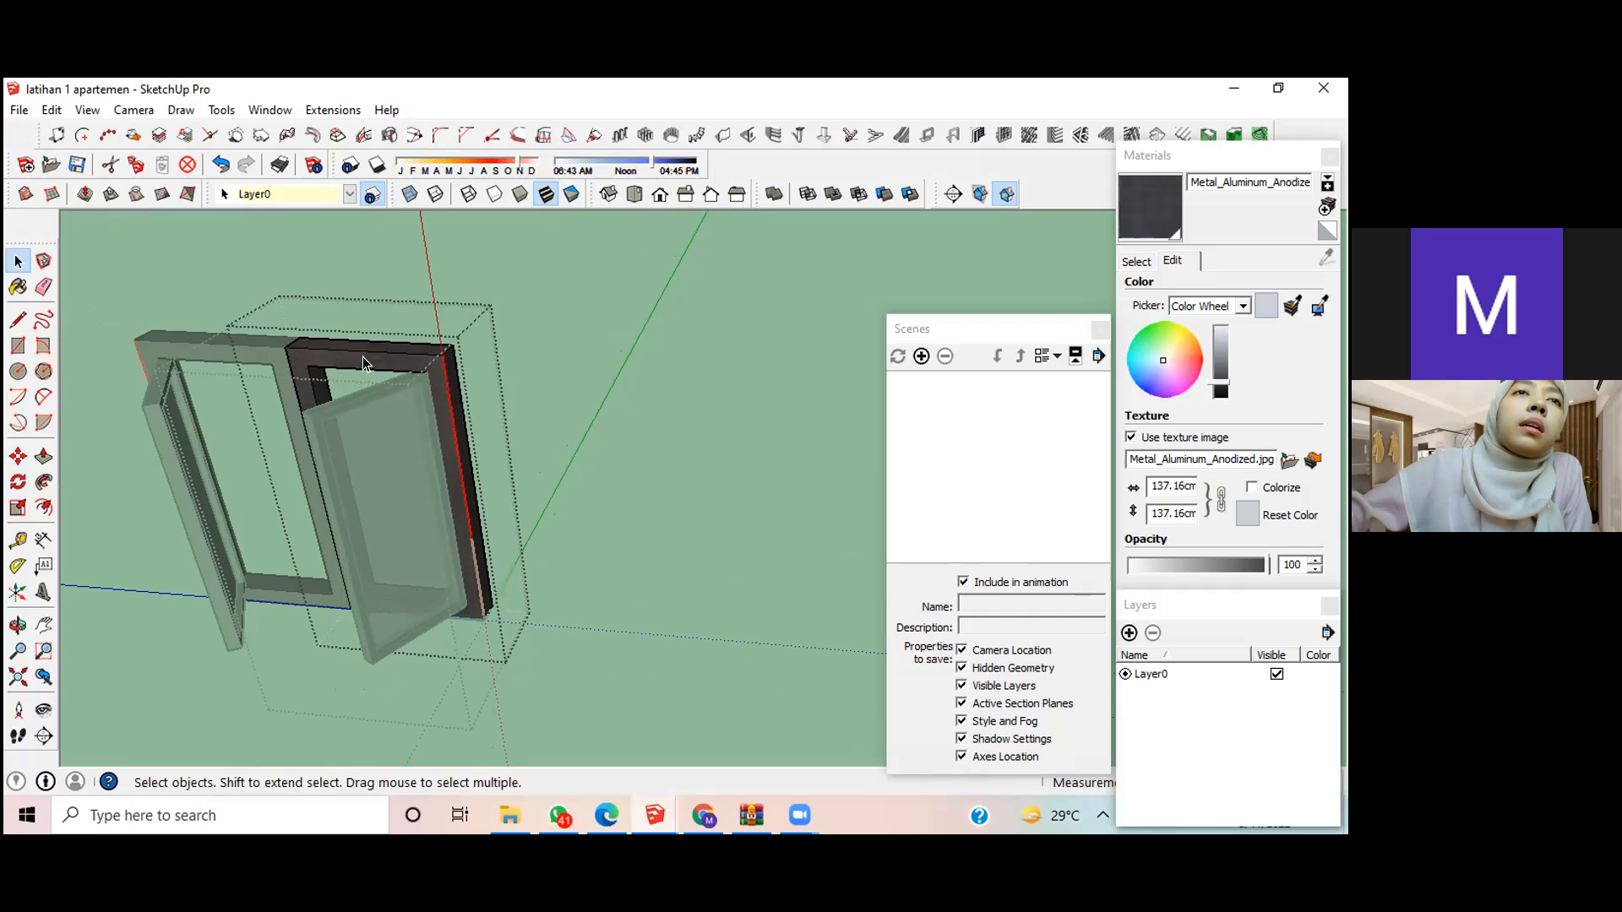
# Step: Try to raise the top face of the right half's frame with Push/Pull
pyautogui.moveTo(260, 328)
pyautogui.mouseDown()
pyautogui.moveTo(314, 375)
pyautogui.moveTo(466, 387)
pyautogui.mouseUp()
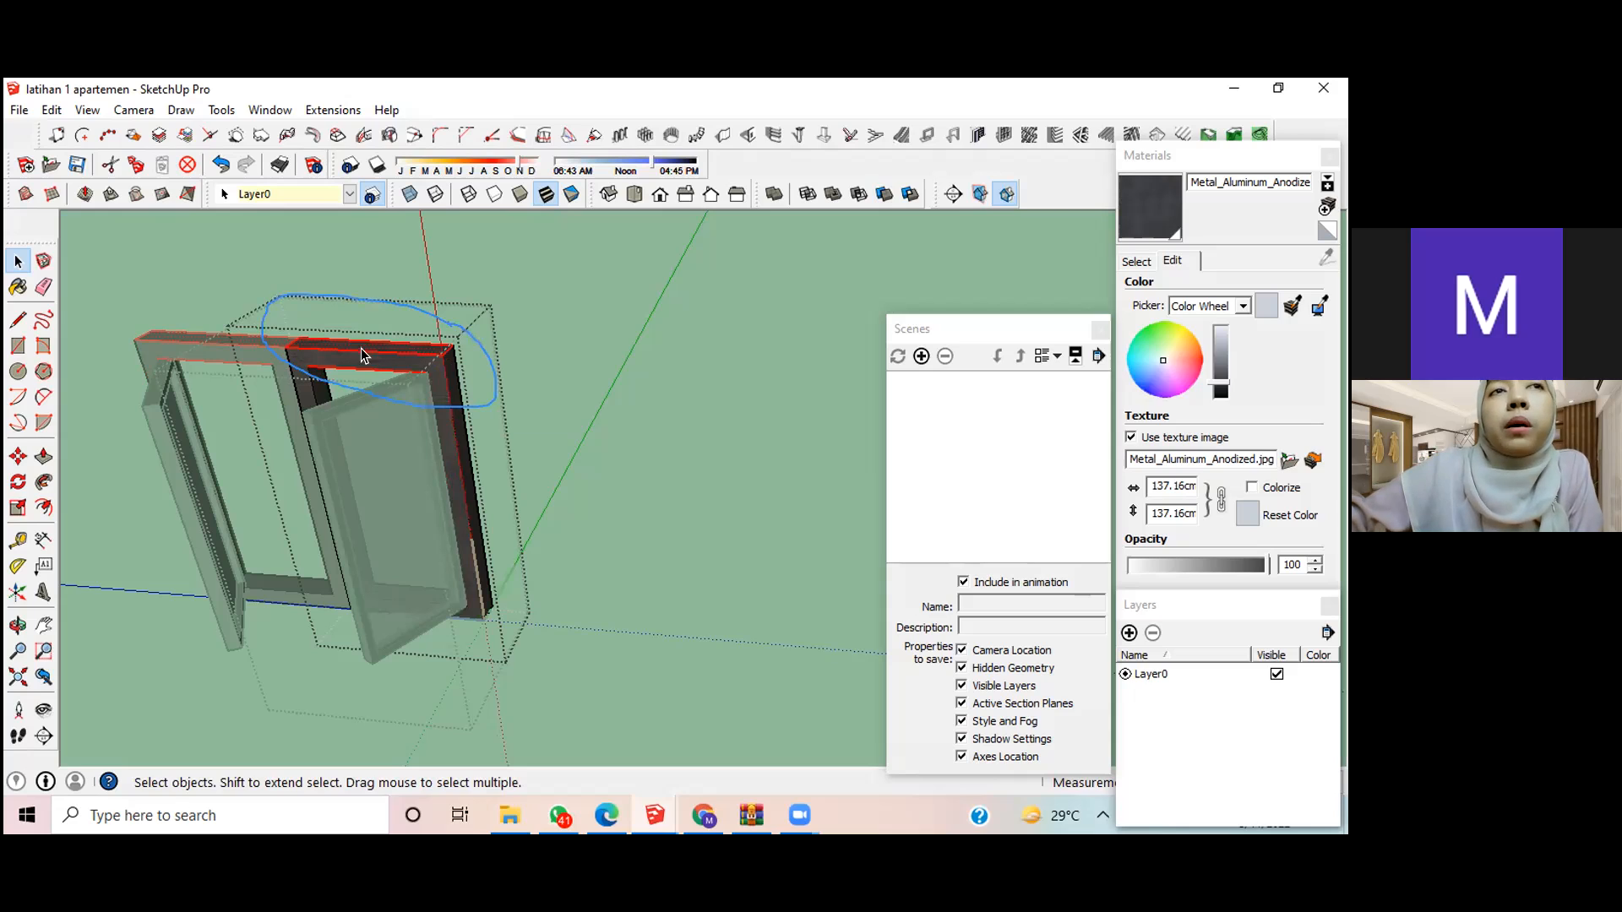
pyautogui.press('p')
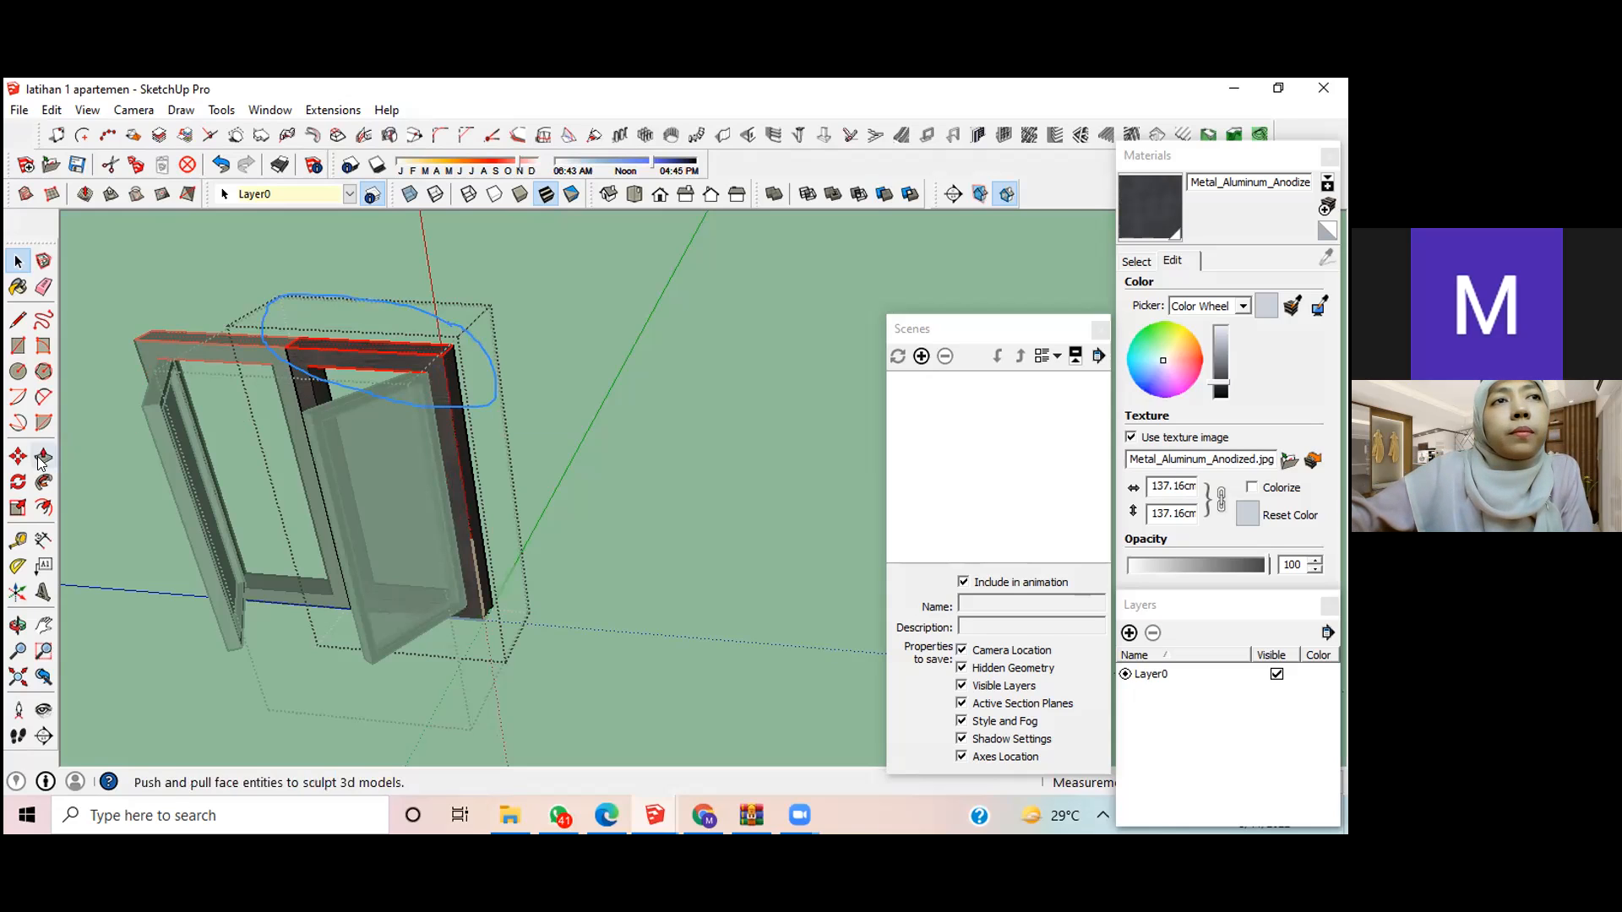
pyautogui.click(396, 351)
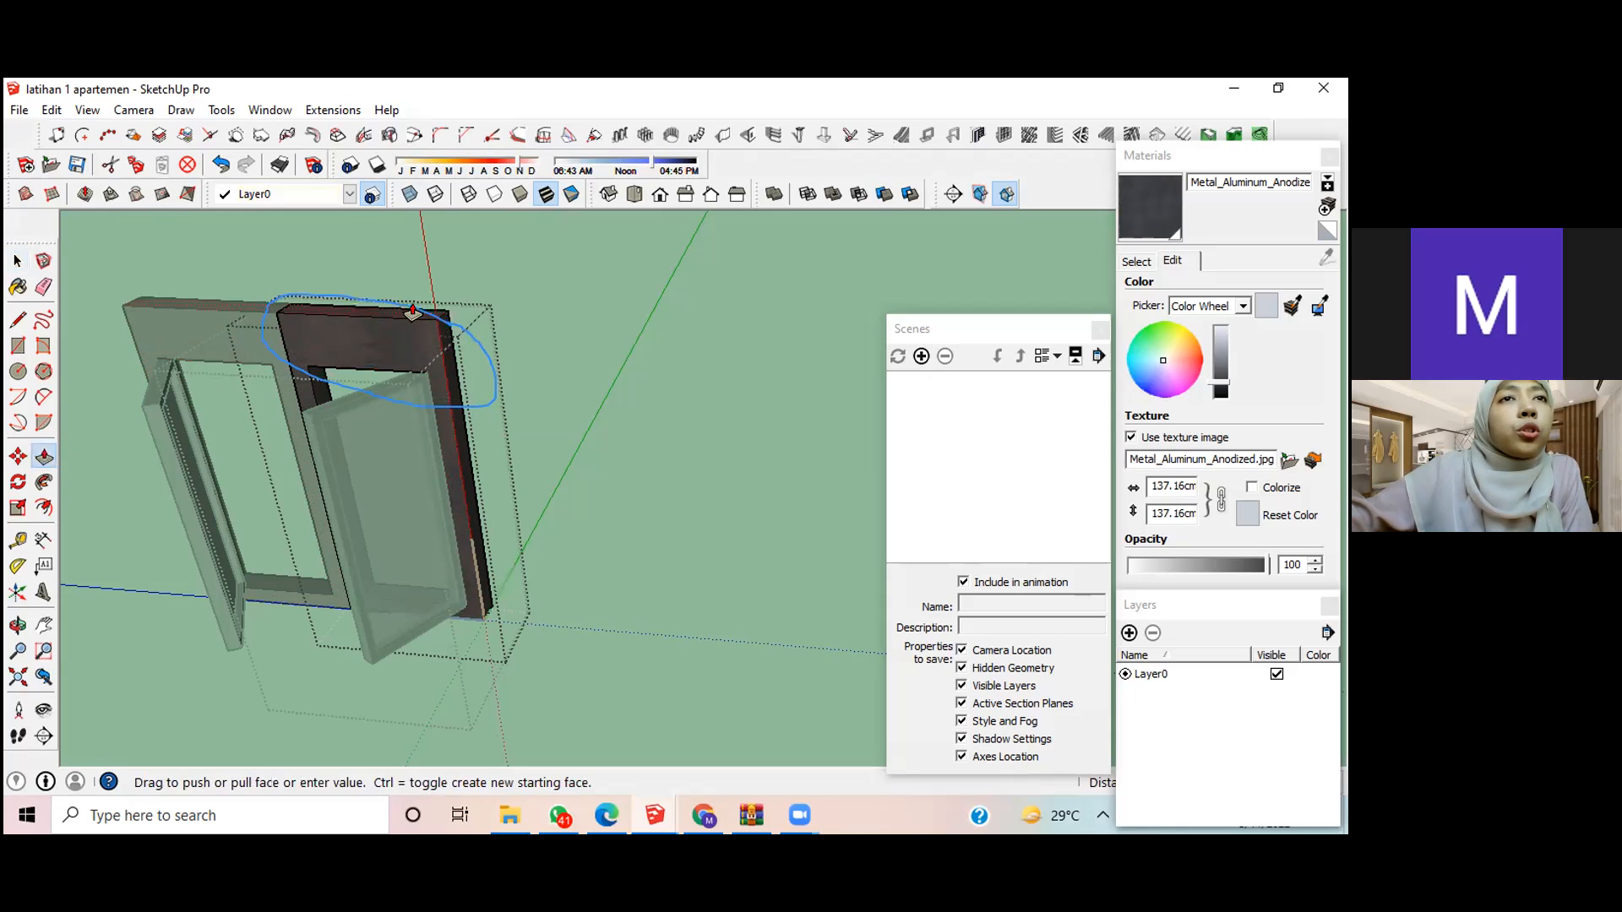
pyautogui.click(401, 355)
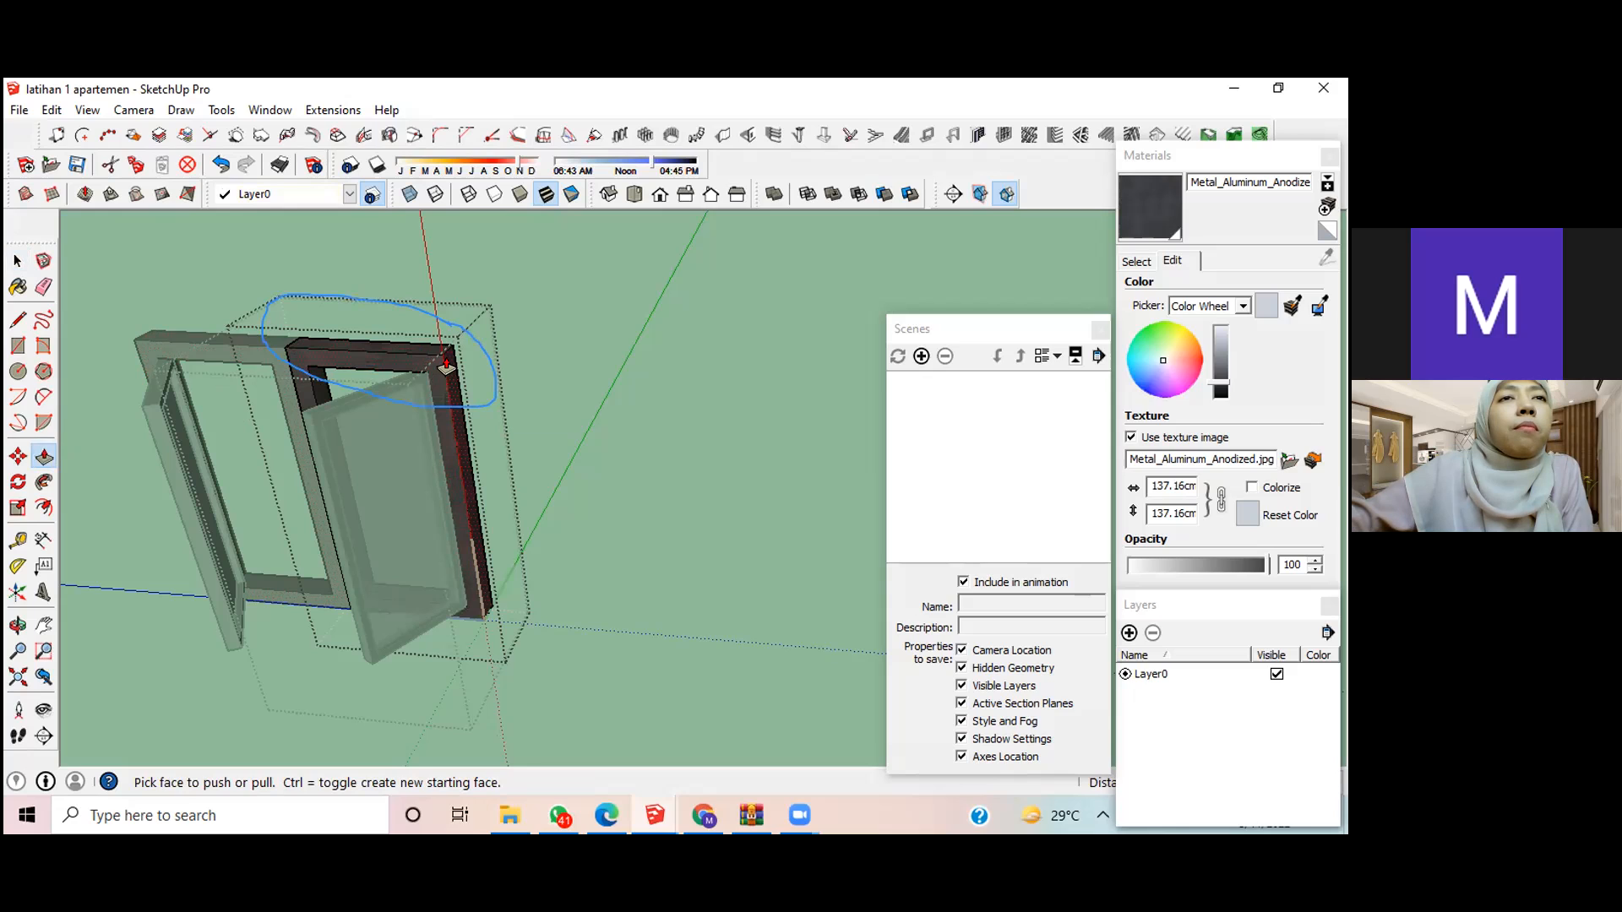
pyautogui.press('m')
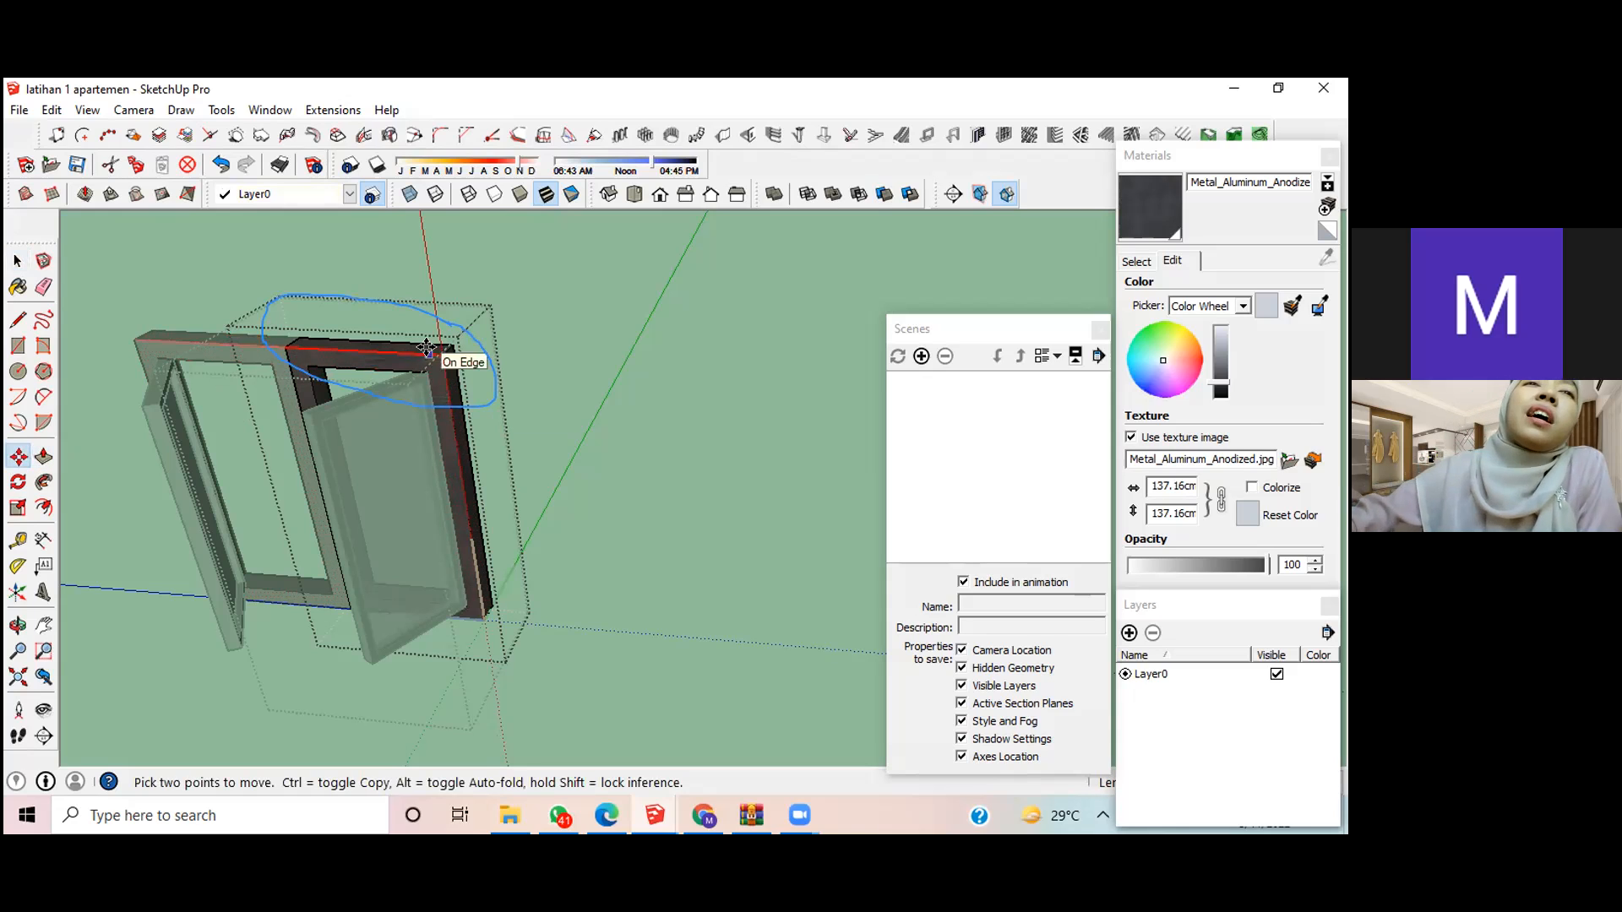
pyautogui.press('space')
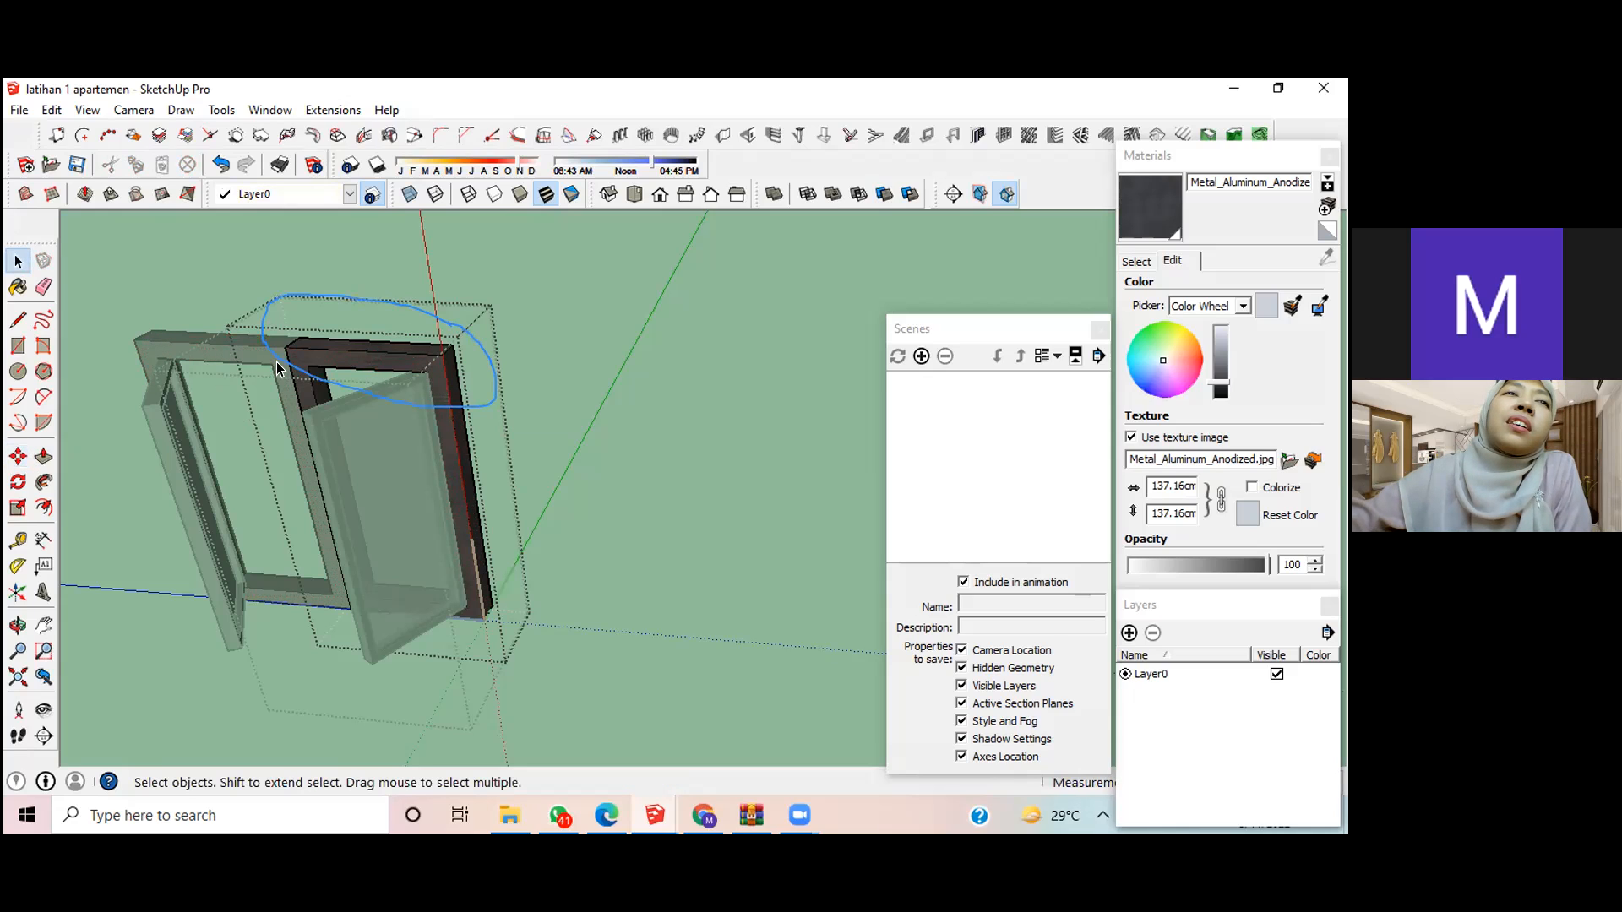
# Step: Select the frame's top rail, move it up along the vertical axis to make the window 220 cm tall, and close the group
pyautogui.moveTo(279, 324); pyautogui.dragTo(456, 380)
pyautogui.press('m')
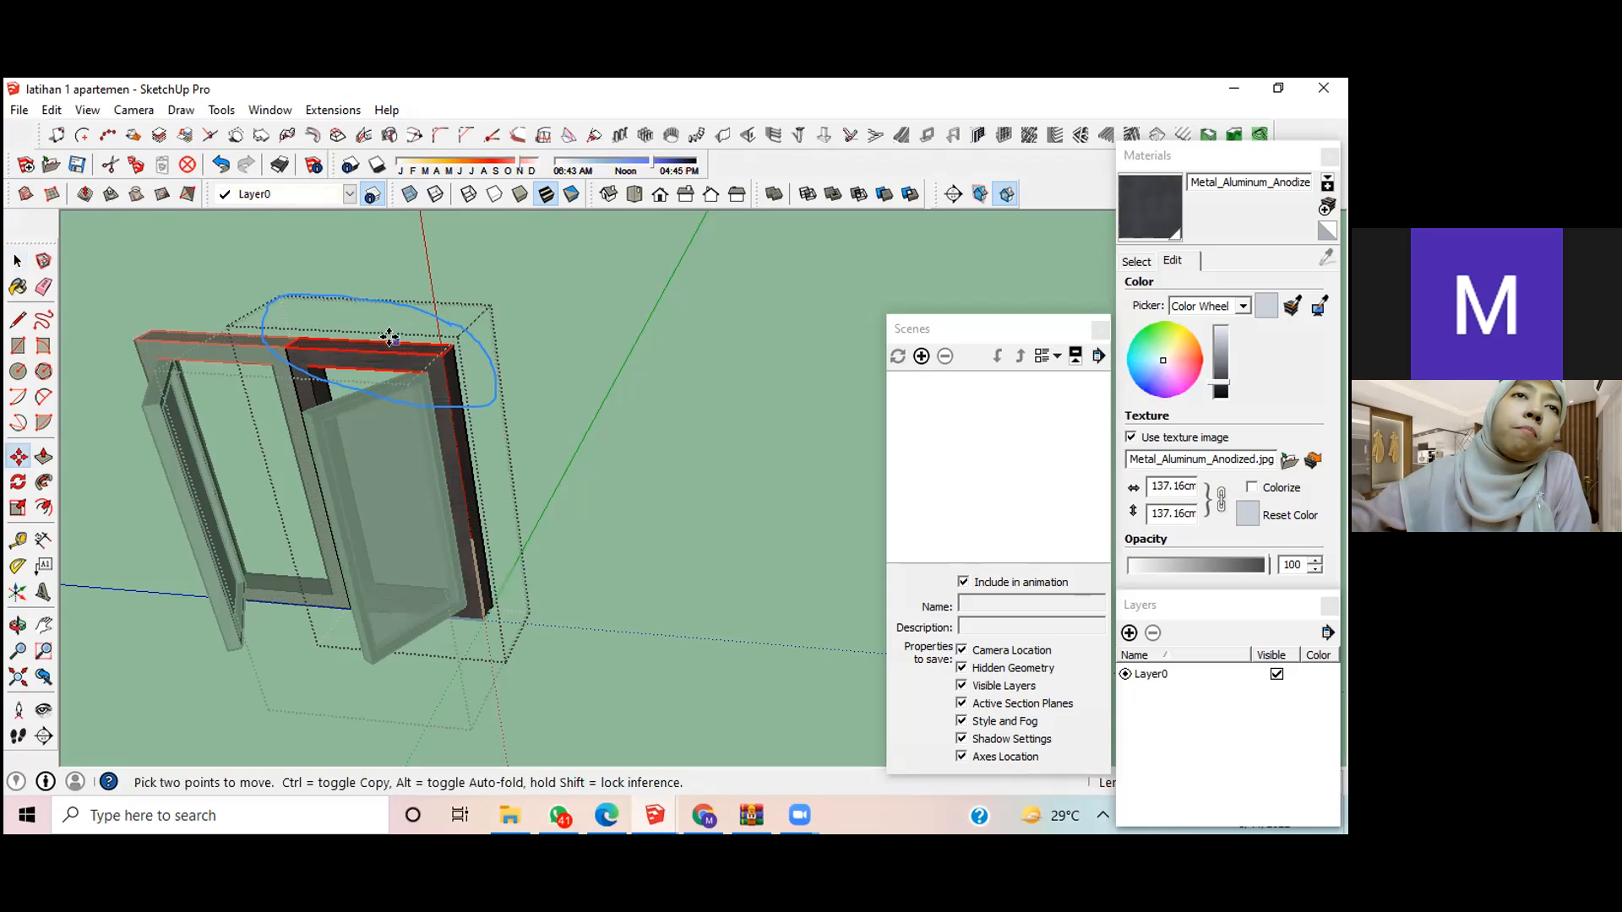
pyautogui.click(386, 344)
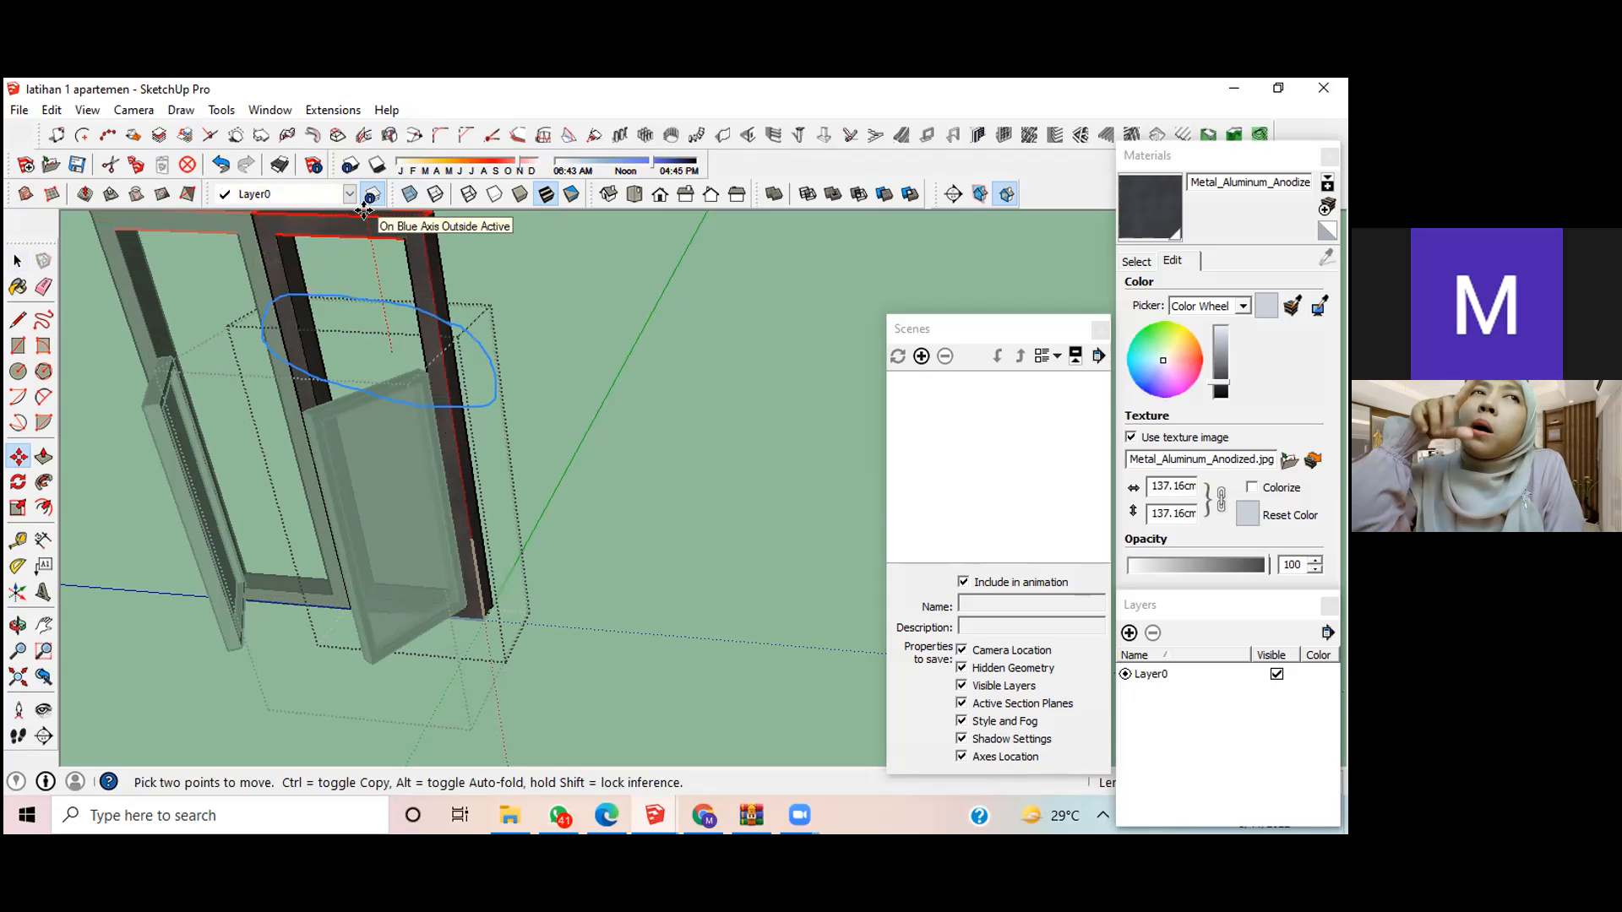
pyautogui.scroll(-2, 365, 216)
pyautogui.moveTo(365, 213); pyautogui.dragTo(441, 471, button='middle')
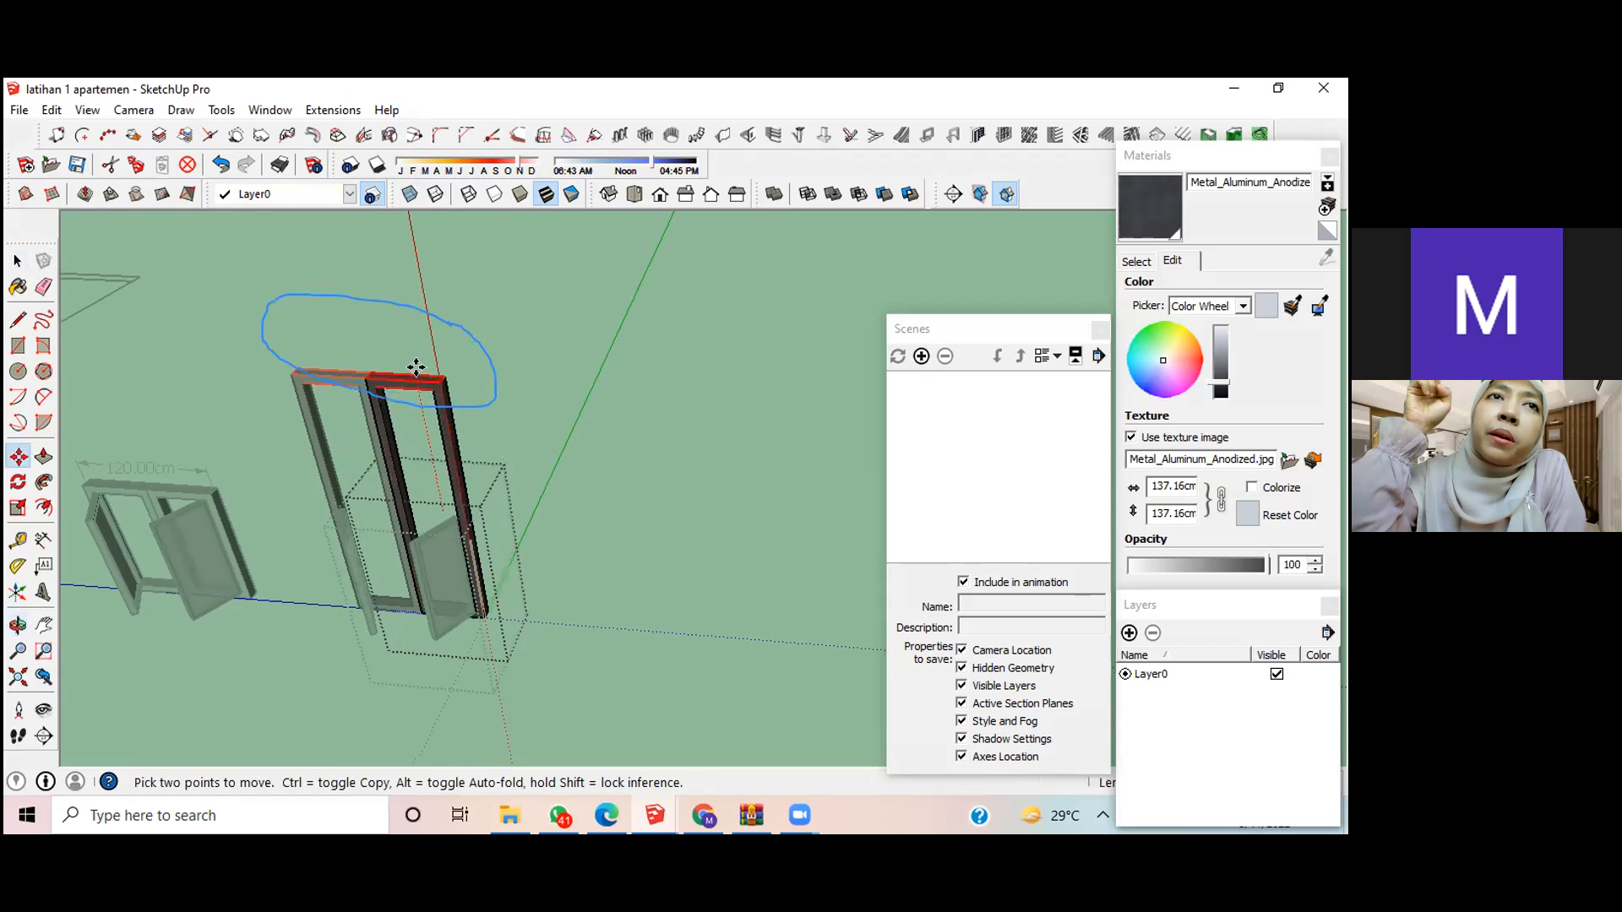
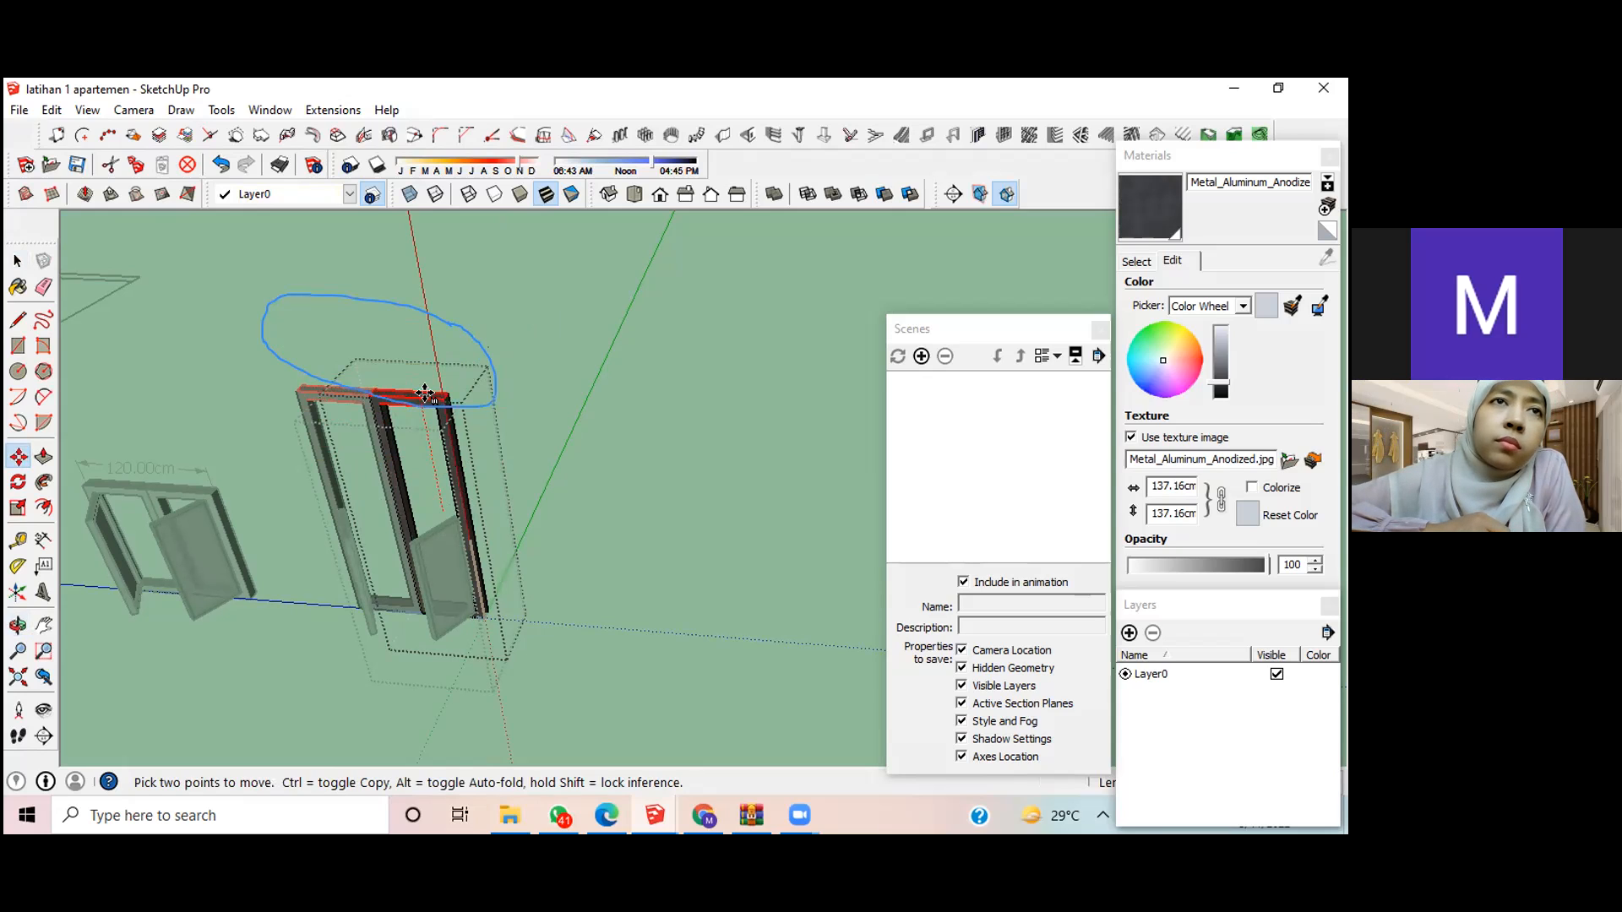
pyautogui.click(425, 393)
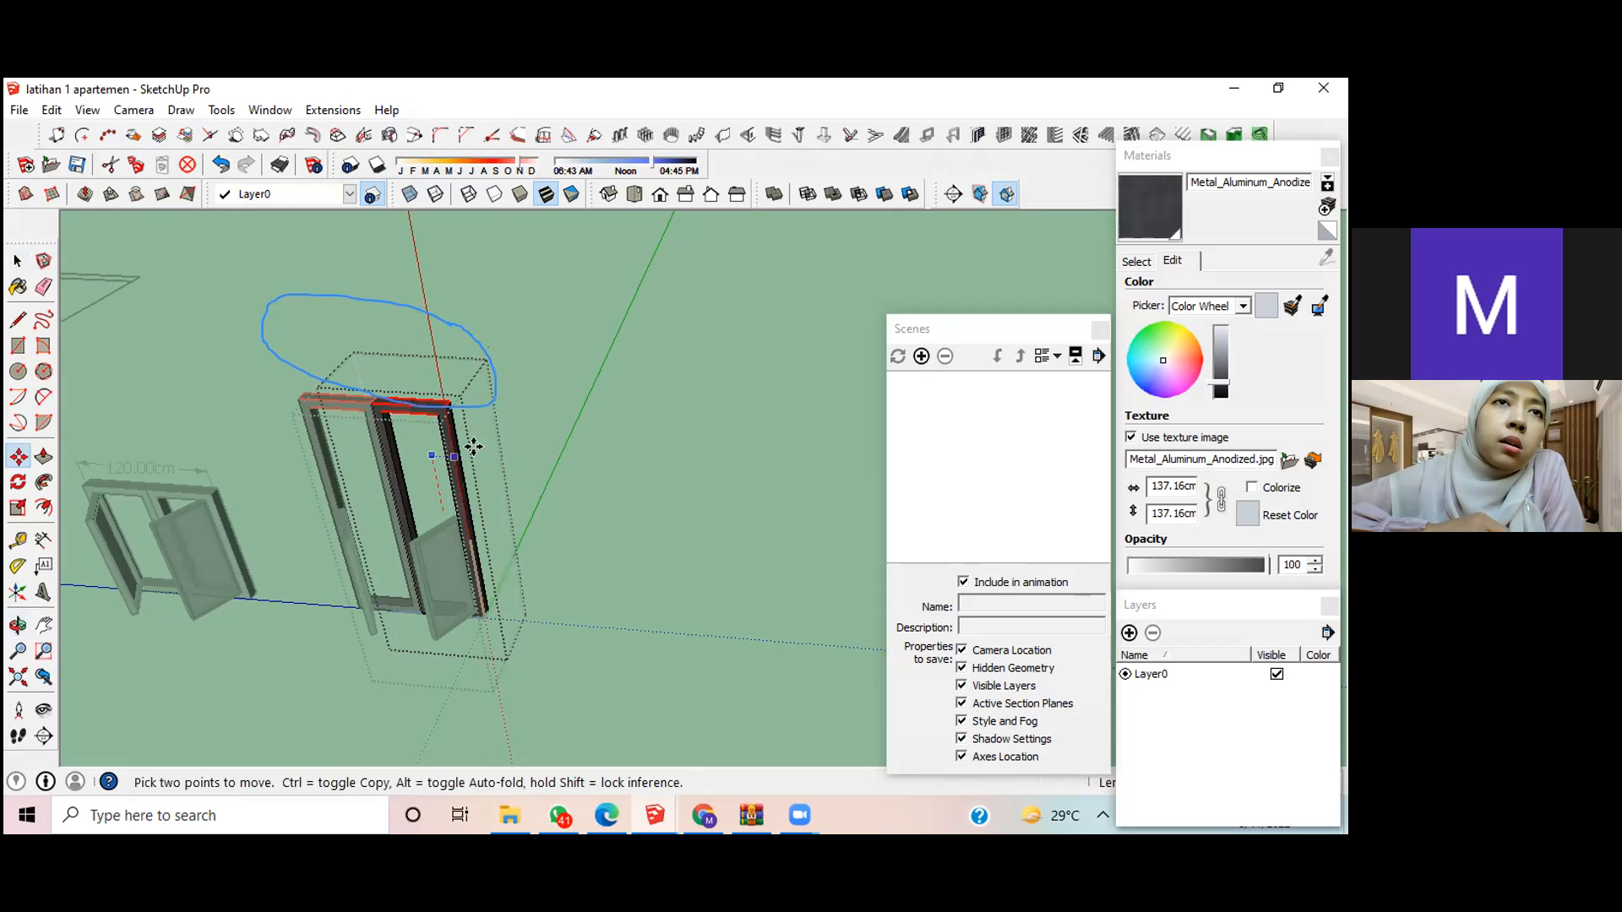
pyautogui.press('space')
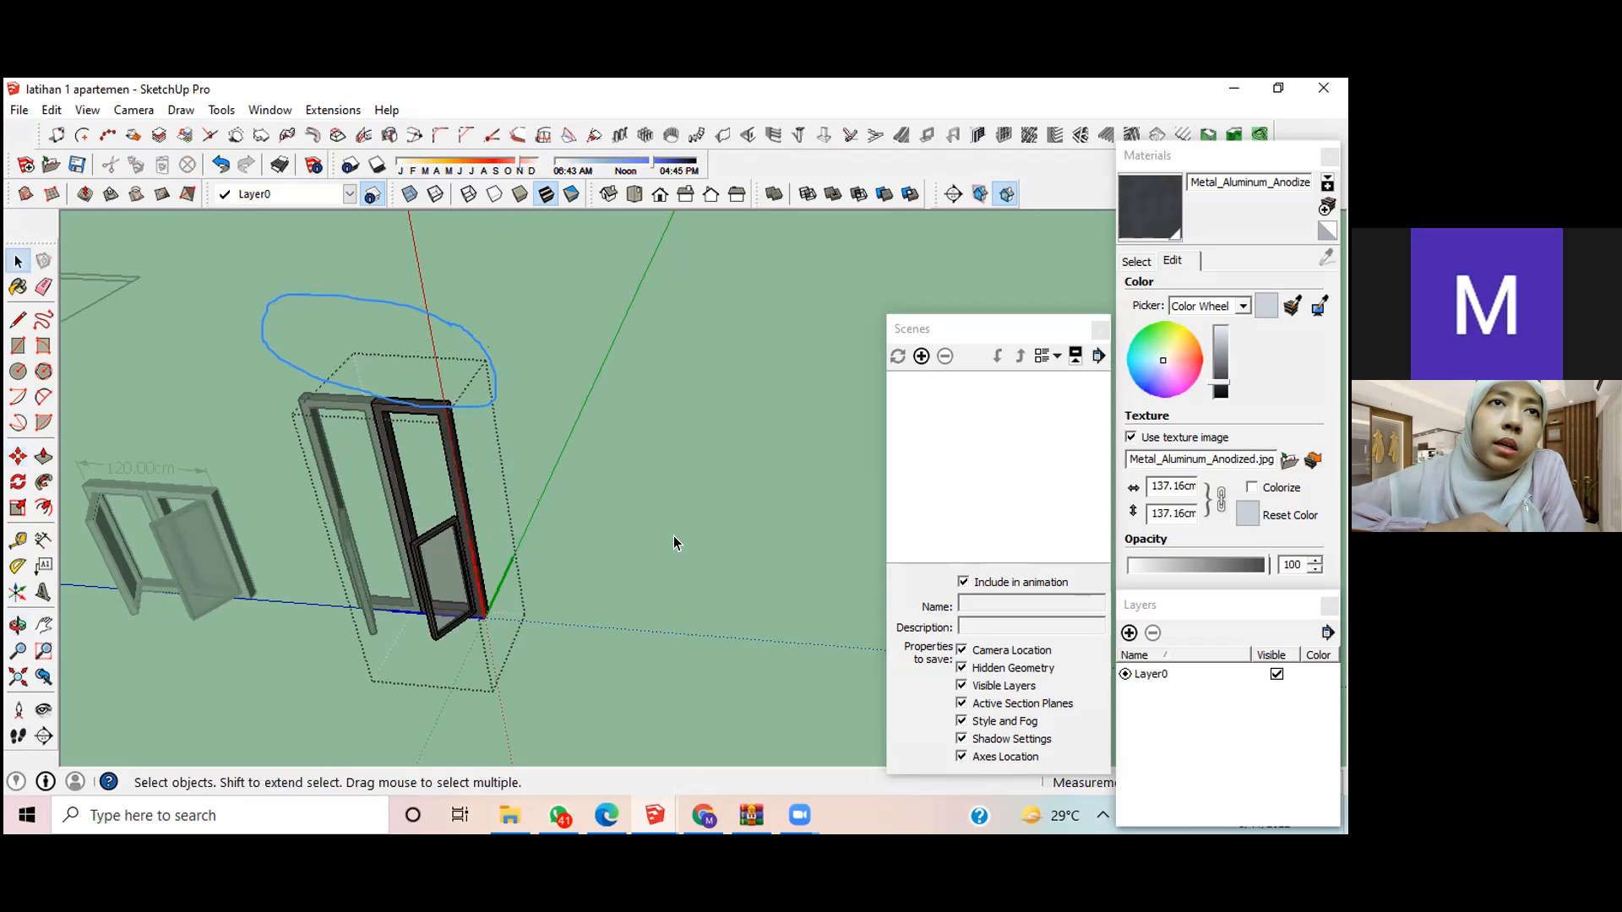
pyautogui.click(673, 534)
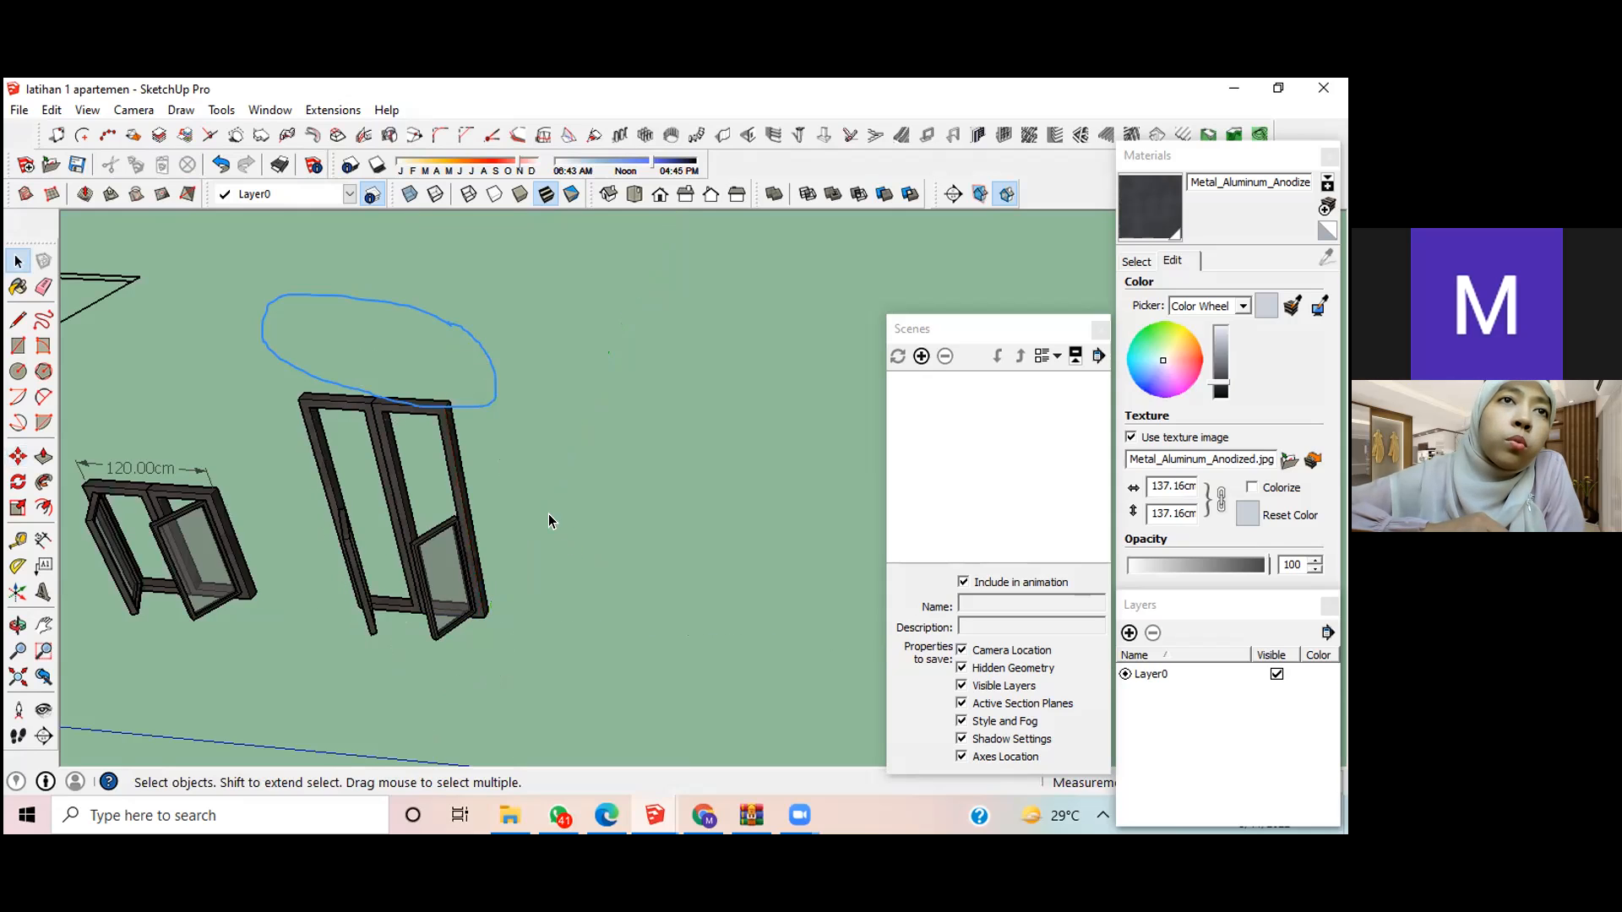
# Step: Dimension the full height of the tall window between the upper and lower corners of its right side
pyautogui.click(44, 541)
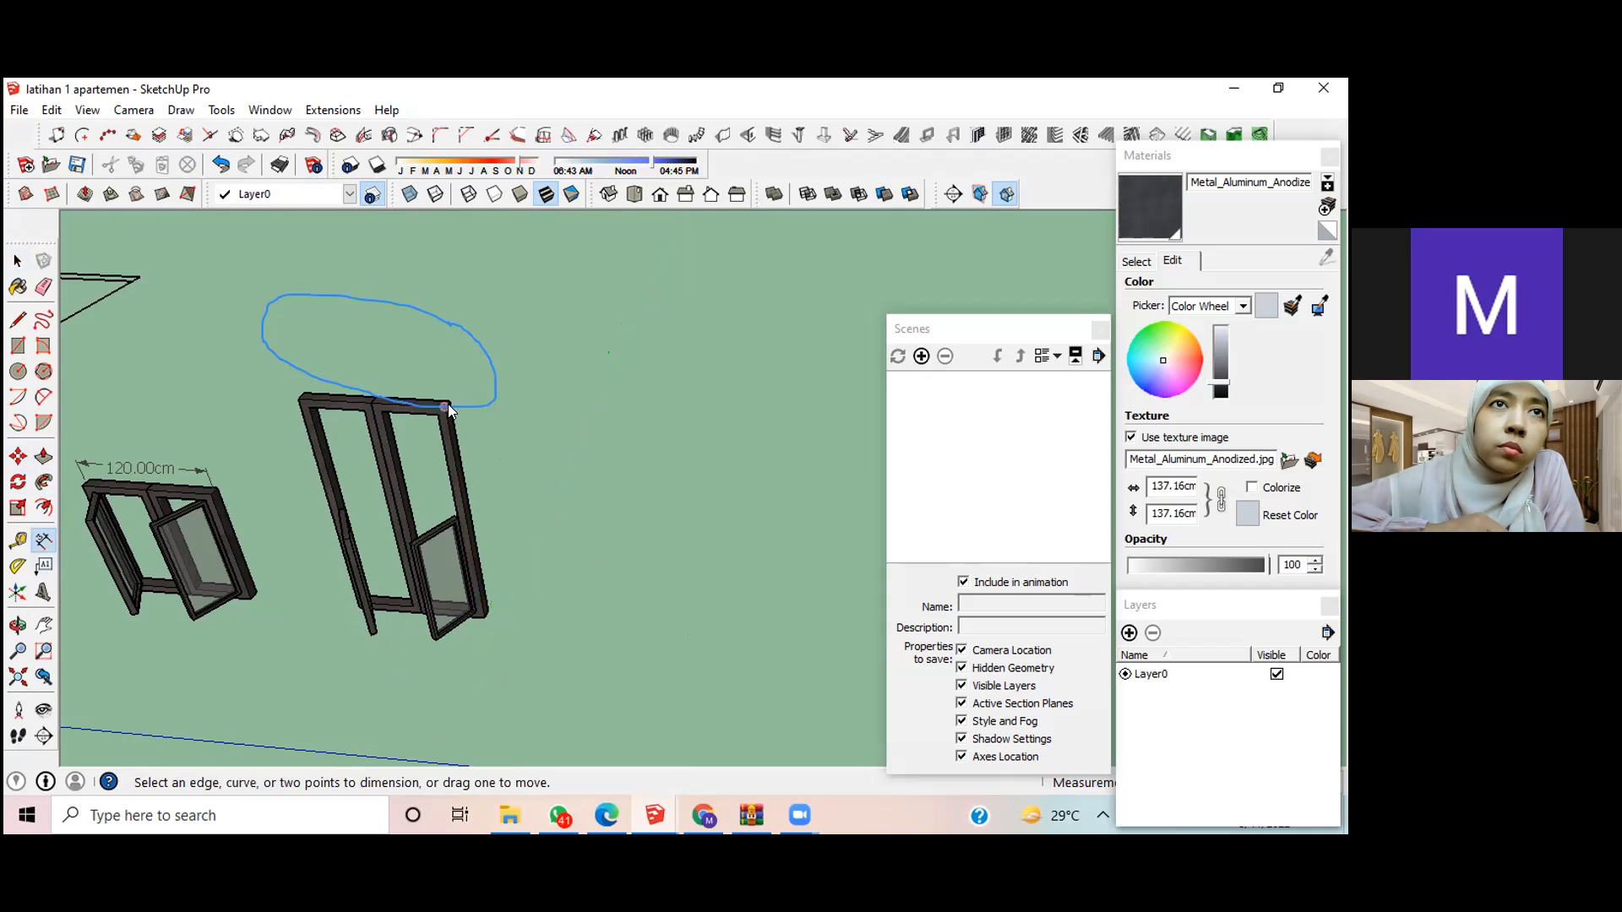
pyautogui.scroll(4, 450, 410)
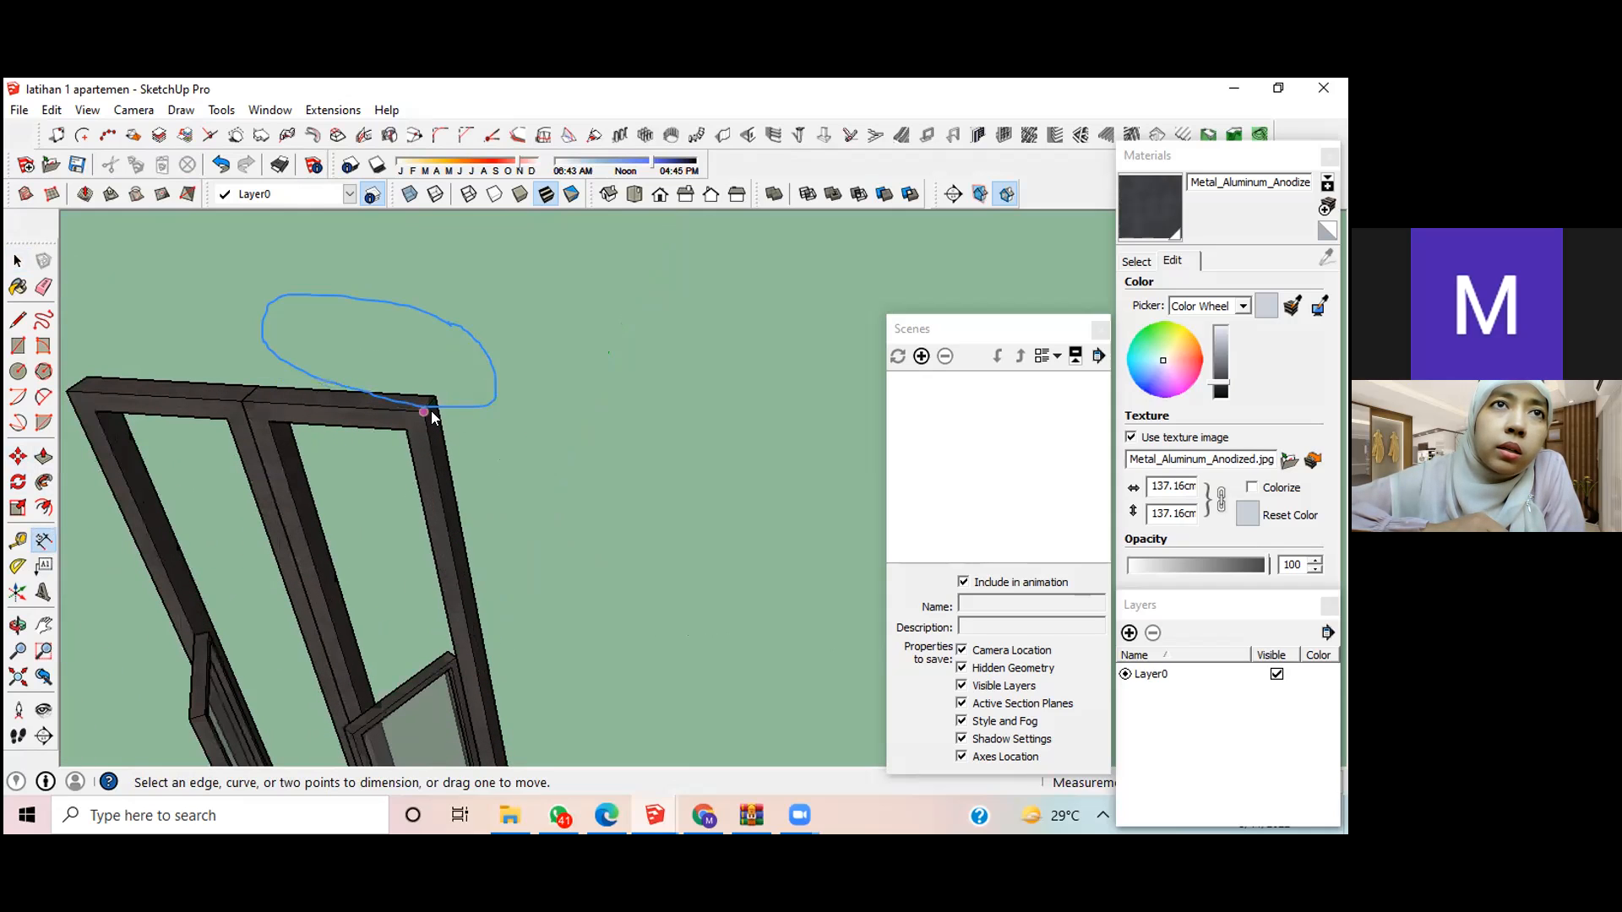
pyautogui.click(431, 410)
pyautogui.scroll(-3, 575, 688)
pyautogui.moveTo(573, 686); pyautogui.dragTo(559, 549, button='middle')
pyautogui.scroll(-3, 558, 568)
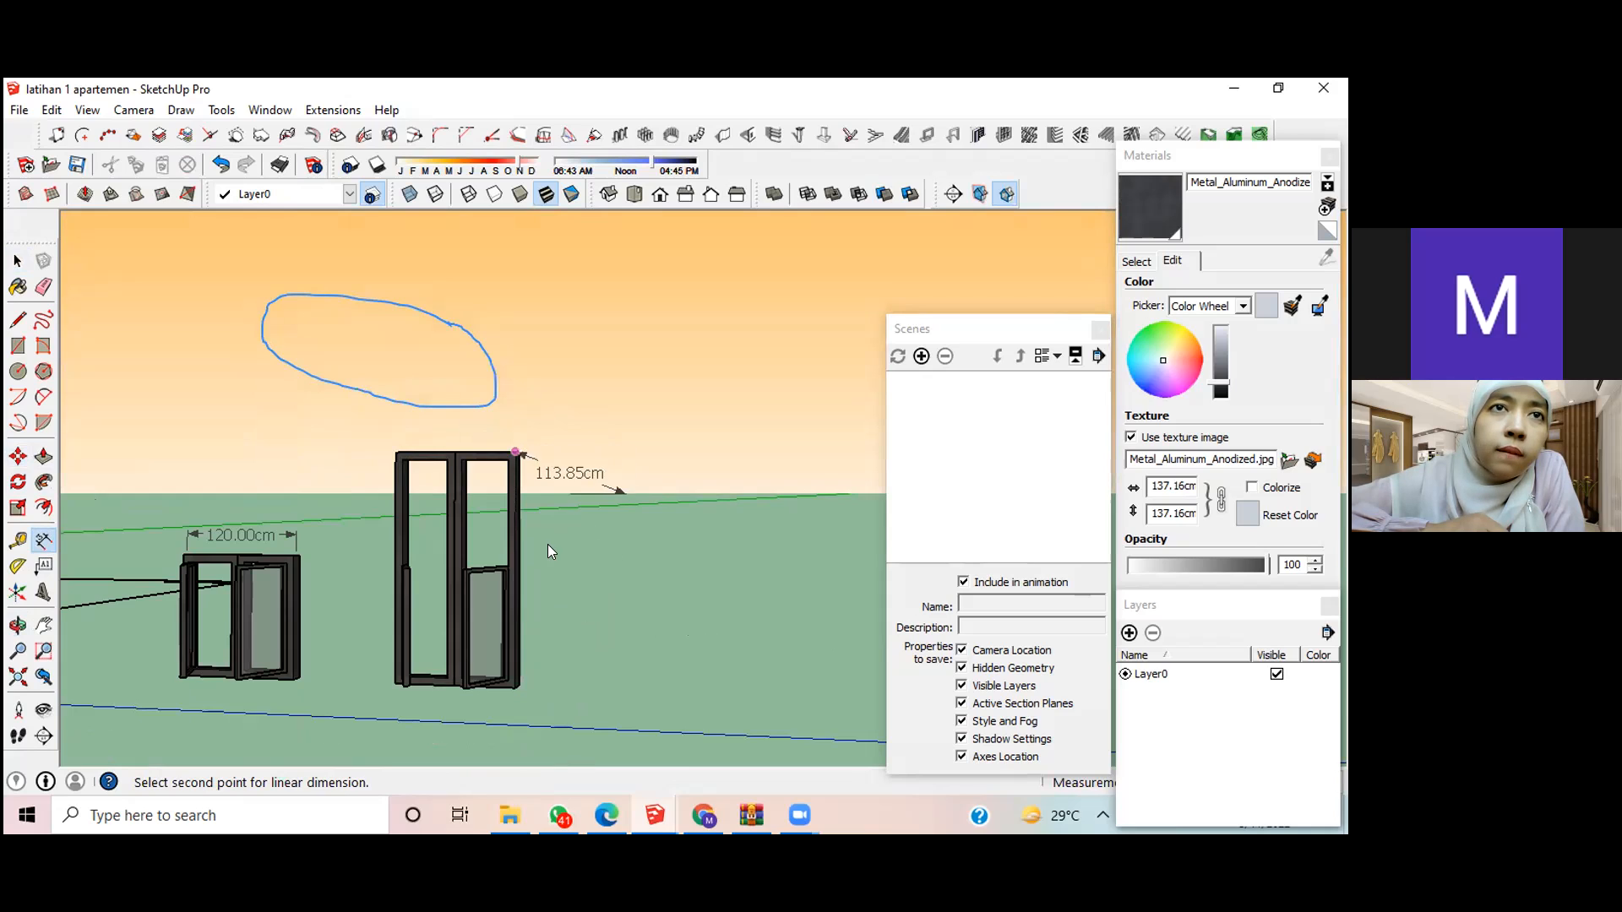
pyautogui.click(516, 688)
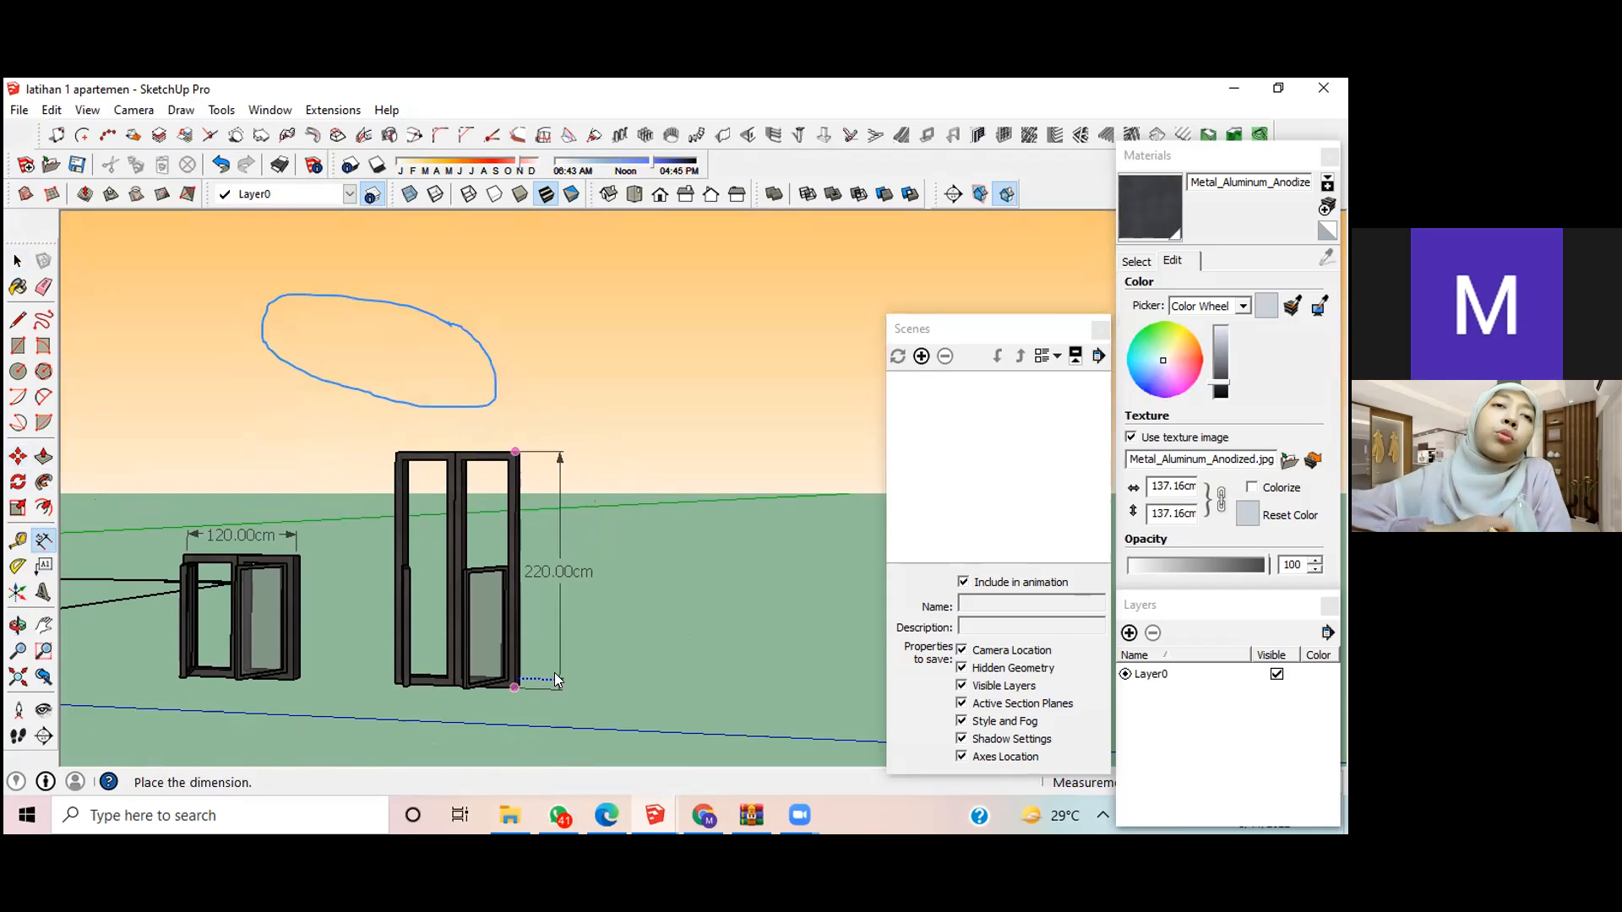
pyautogui.click(571, 684)
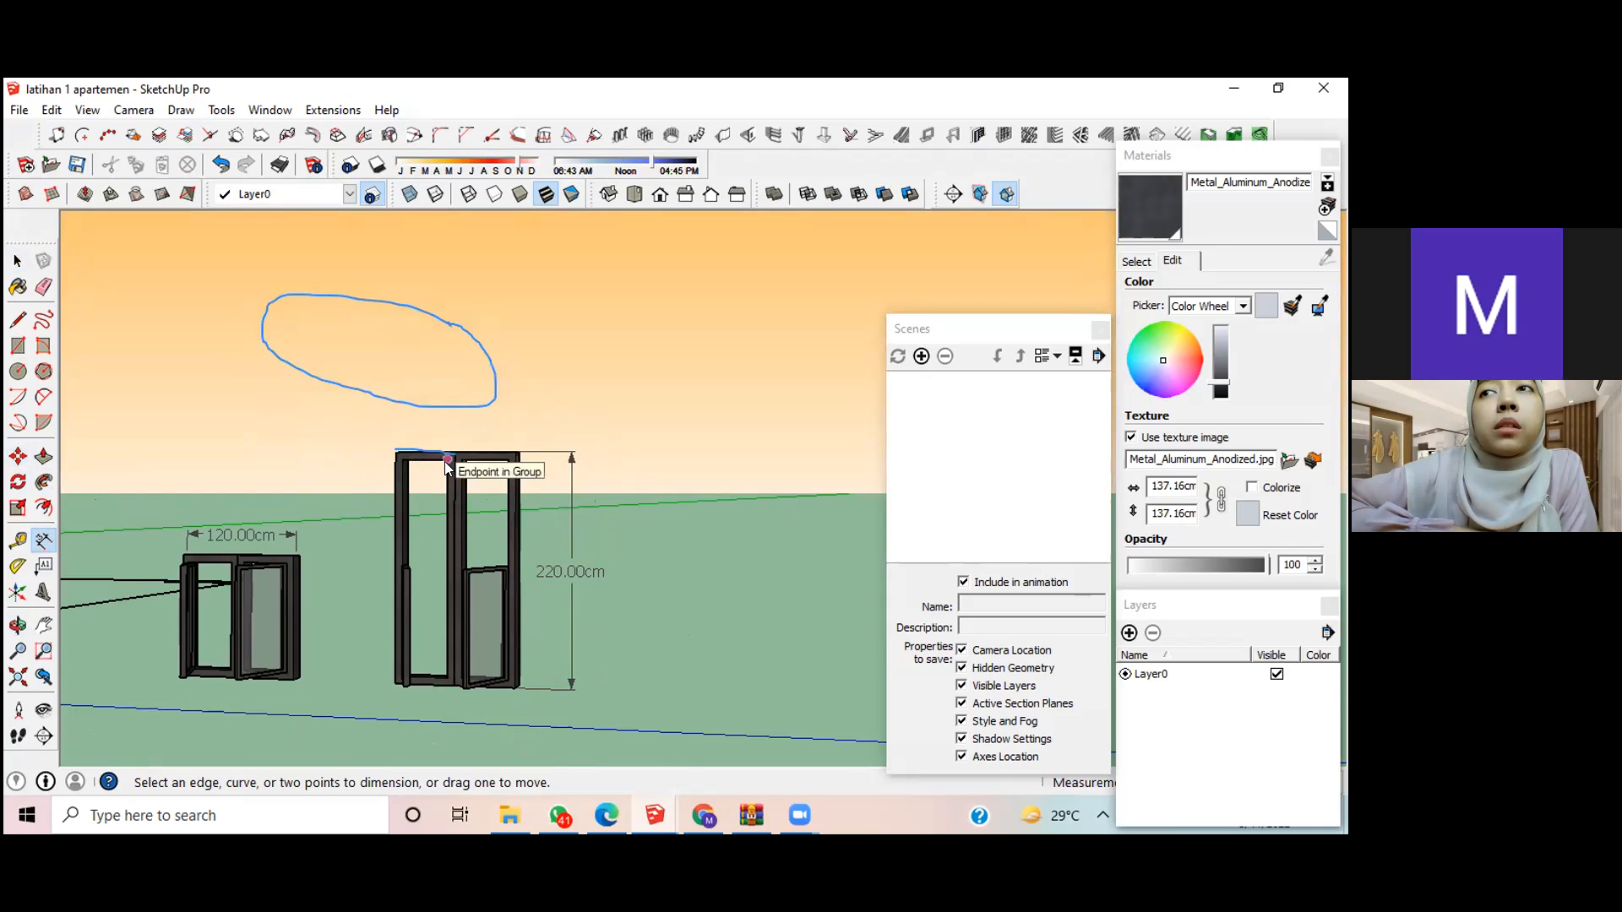
# Step: Try to box-select the left upright of the frame inside the tall window's left half
pyautogui.scroll(2, 462, 492)
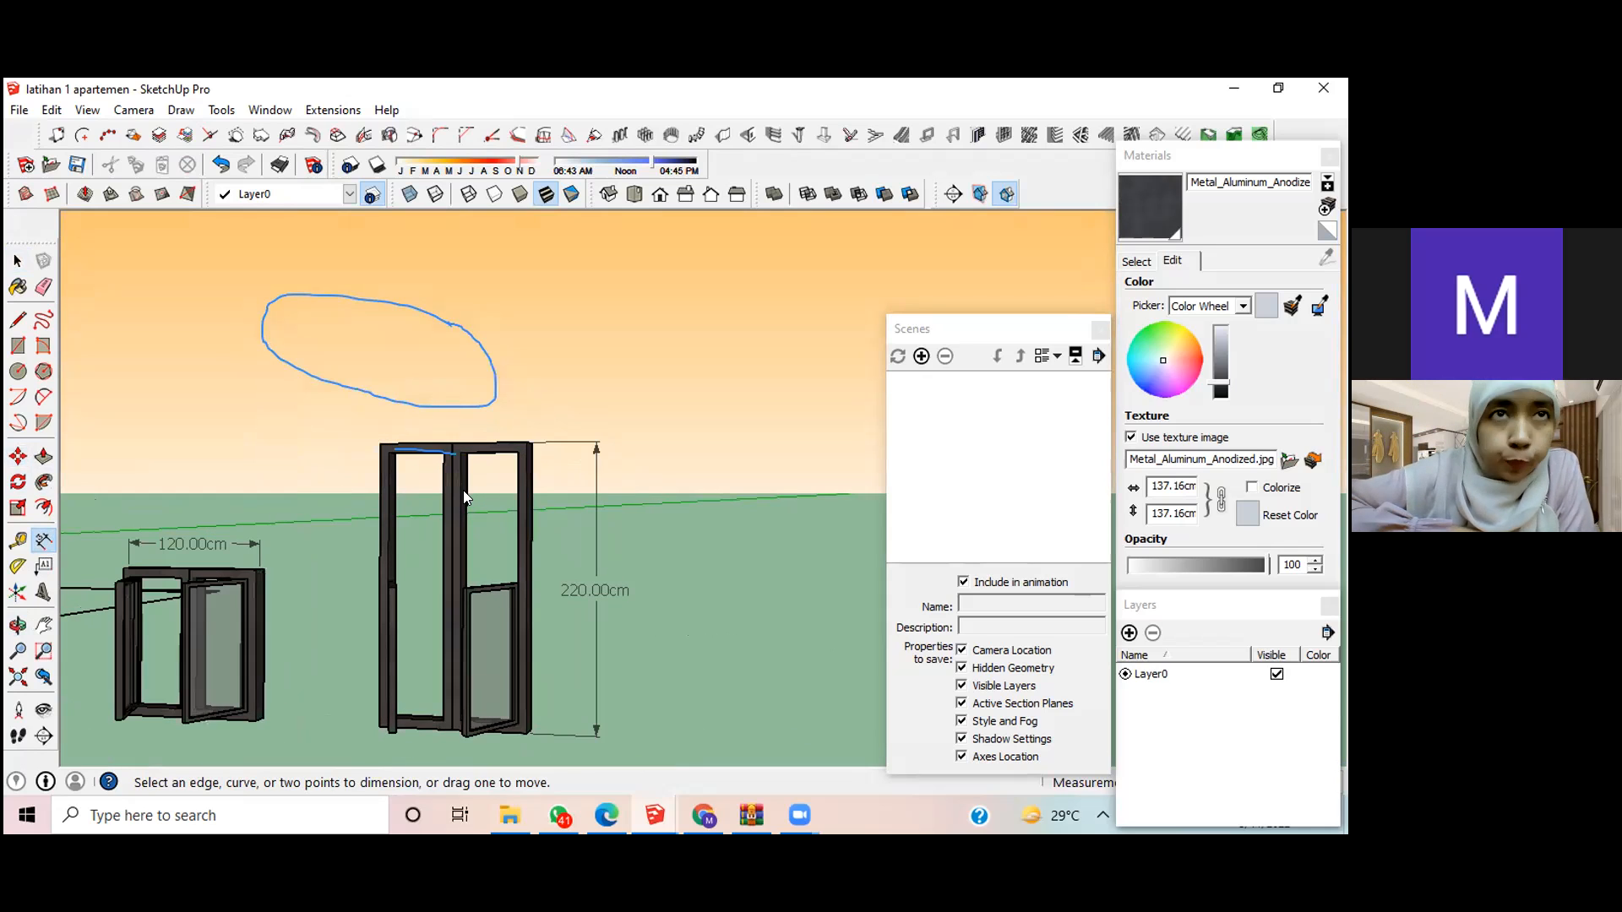
pyautogui.scroll(2, 463, 489)
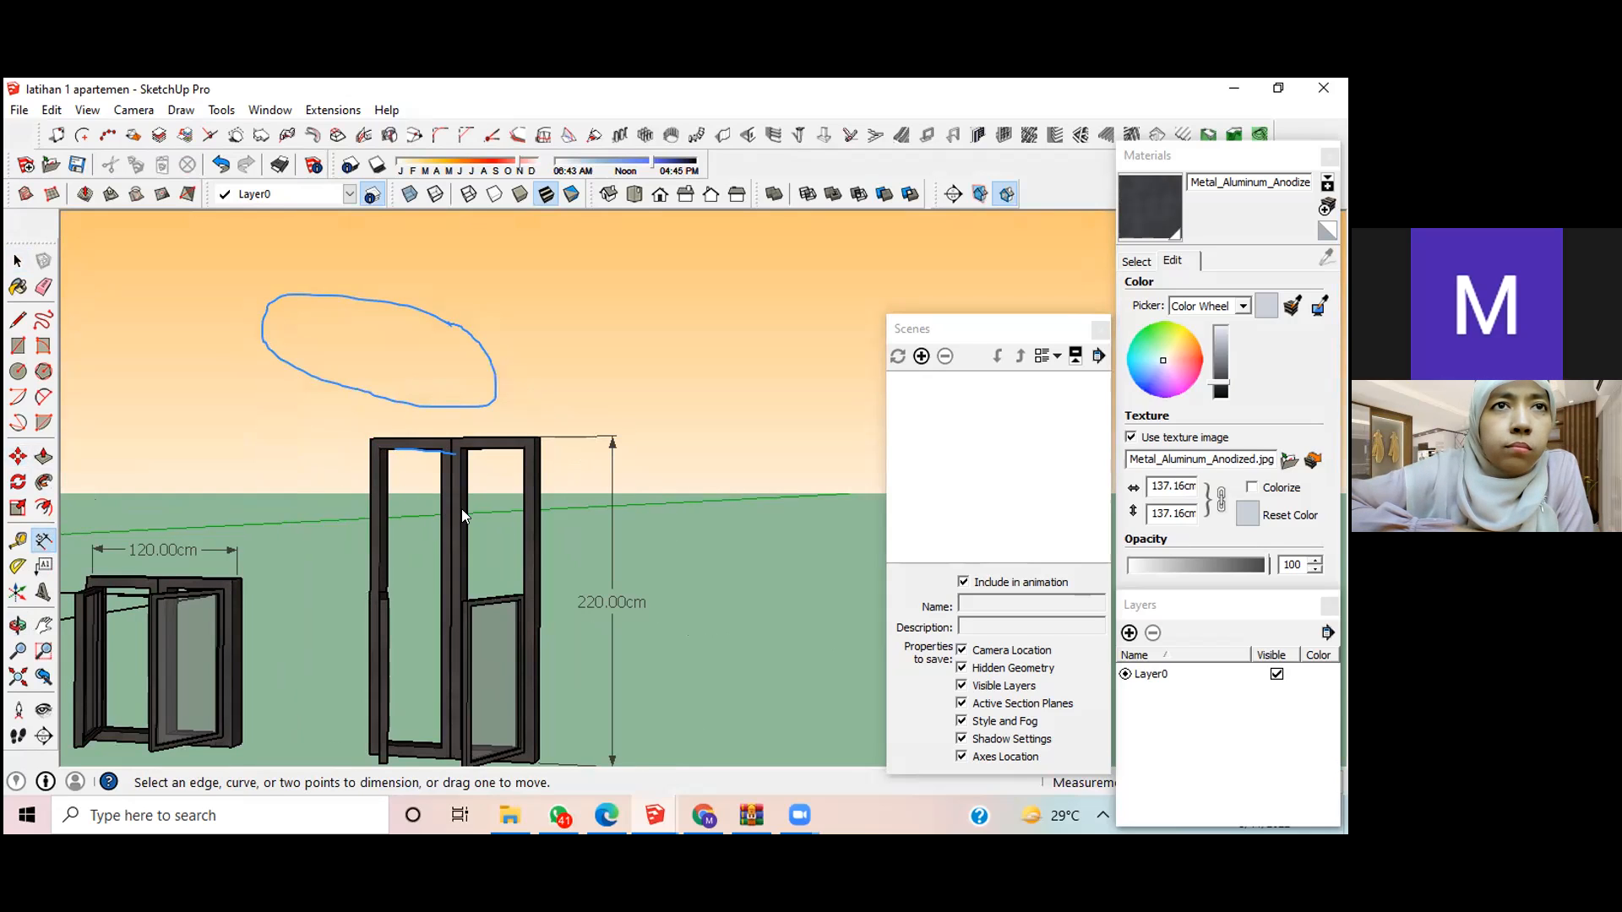
pyautogui.press('space')
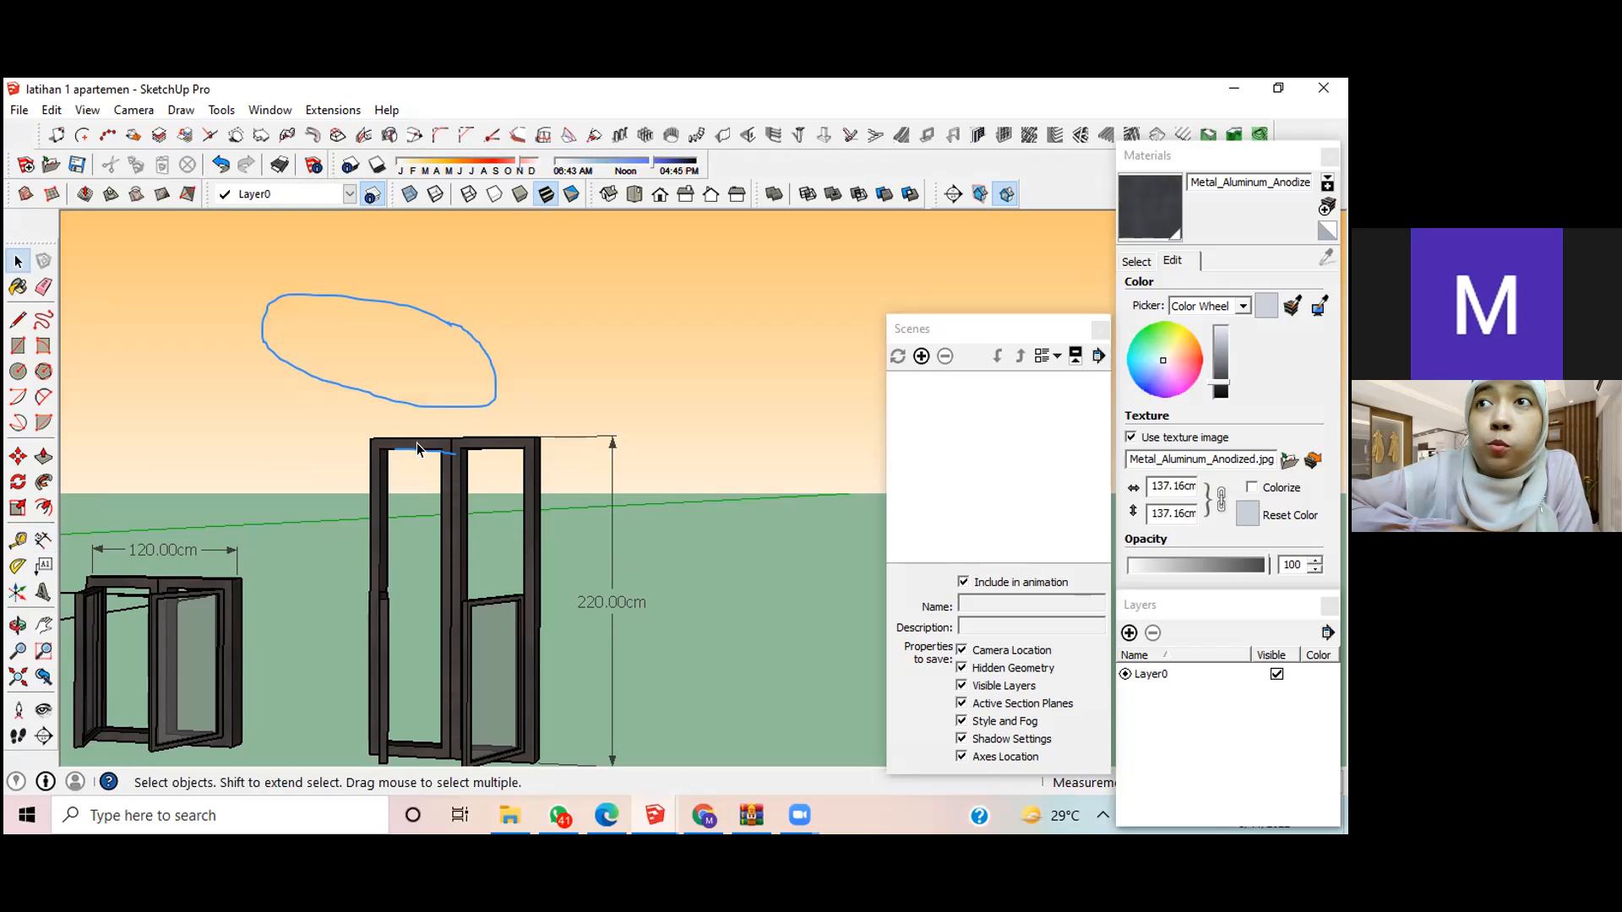
pyautogui.doubleClick(371, 443)
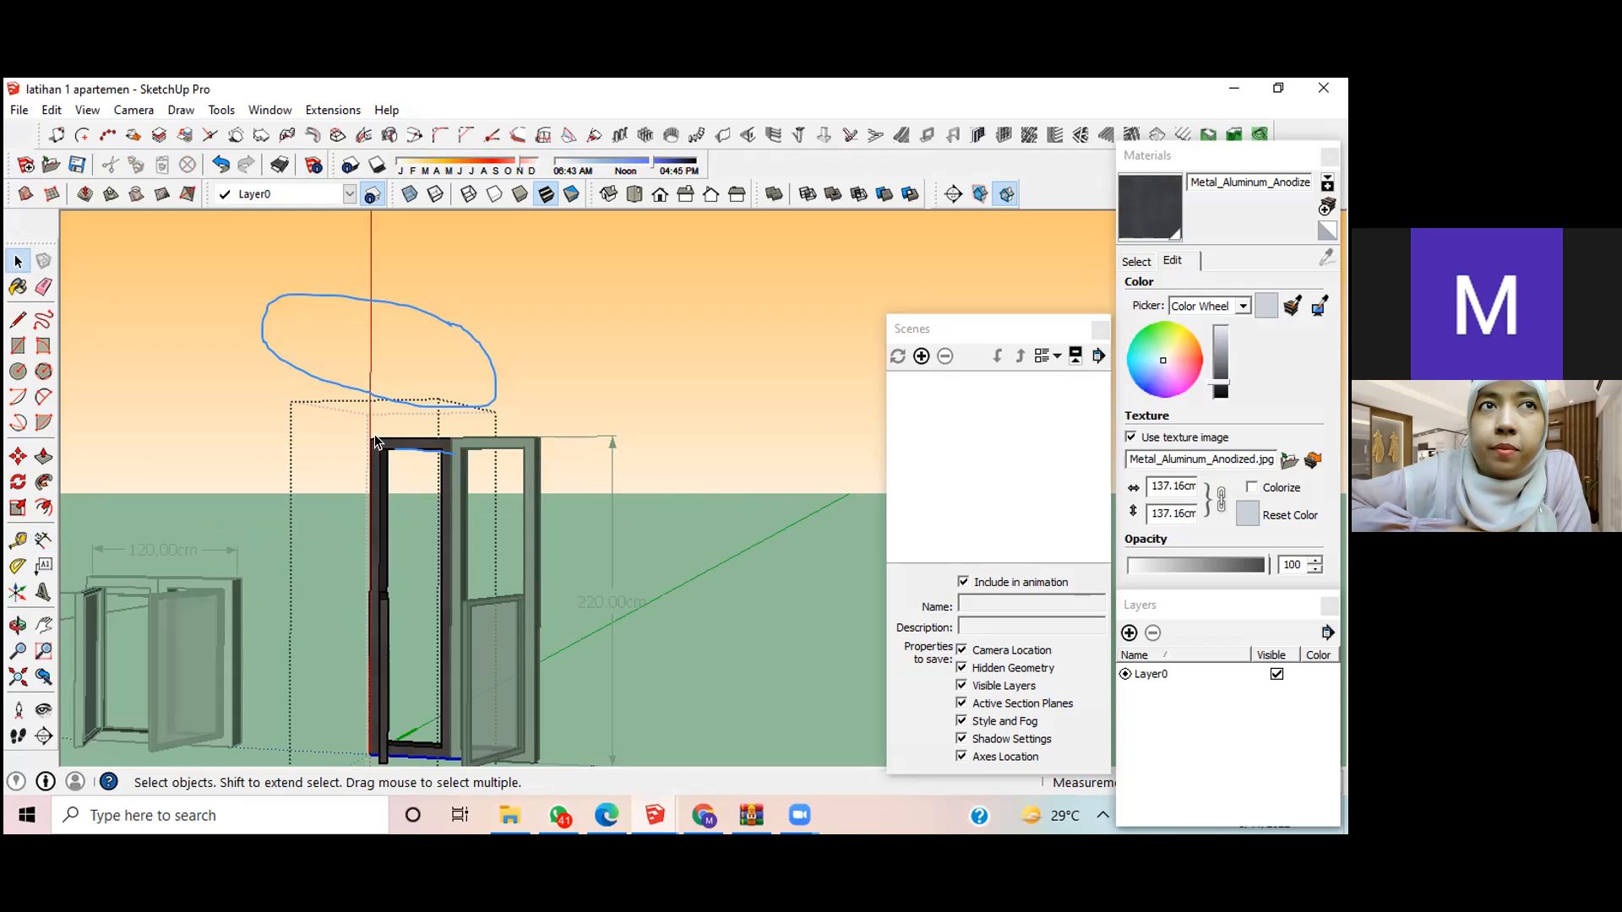
pyautogui.moveTo(356, 420); pyautogui.dragTo(401, 776)
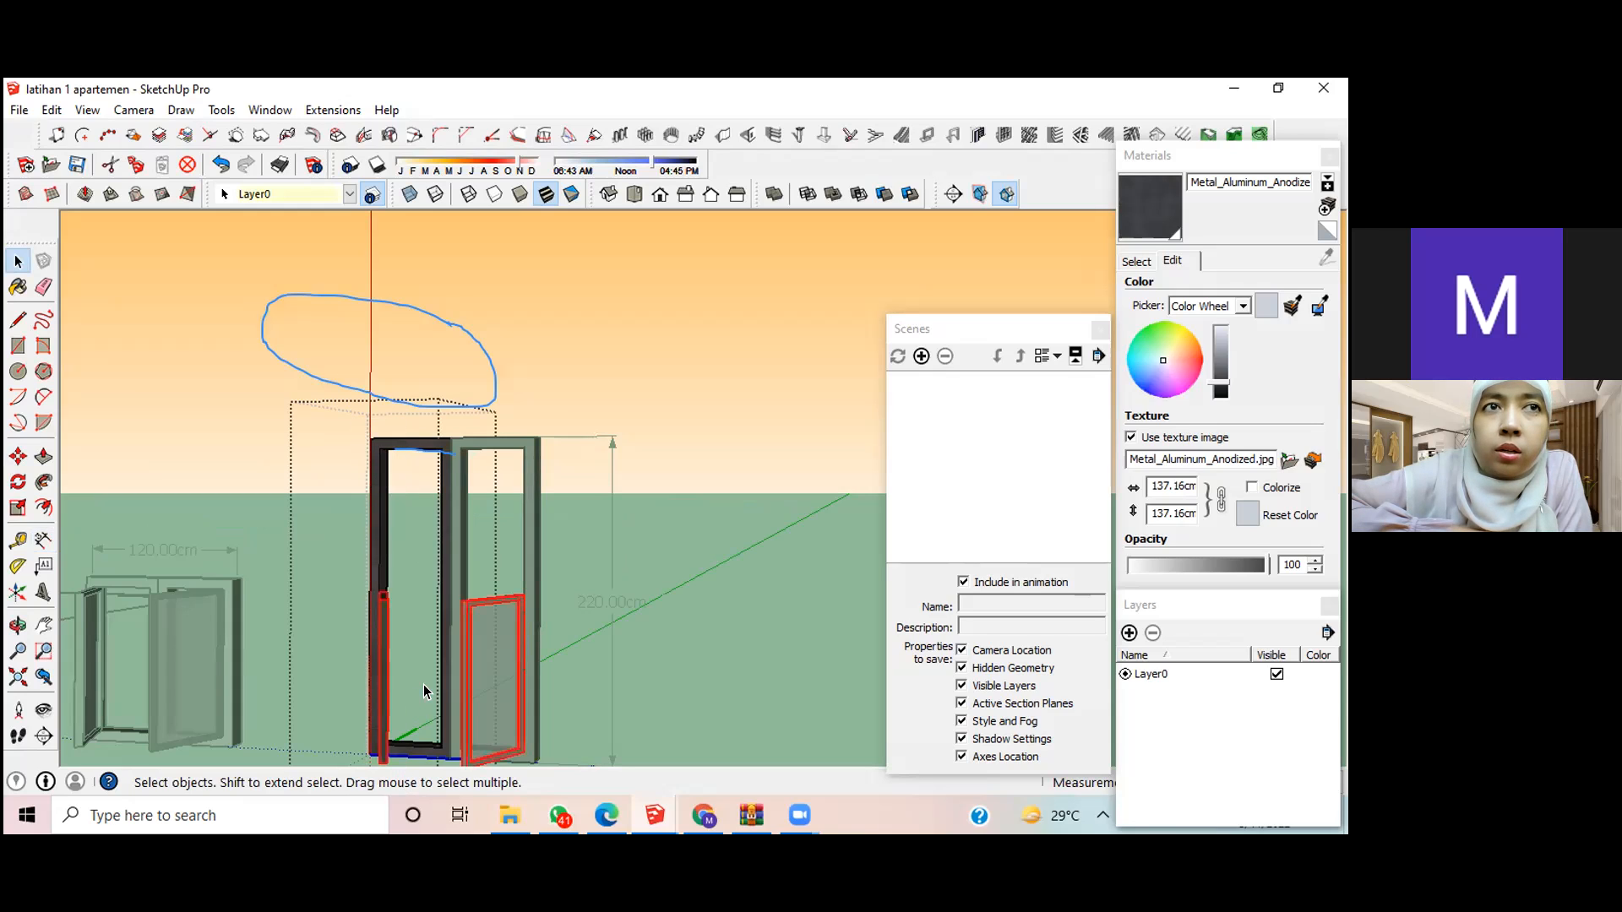
pyautogui.click(592, 646)
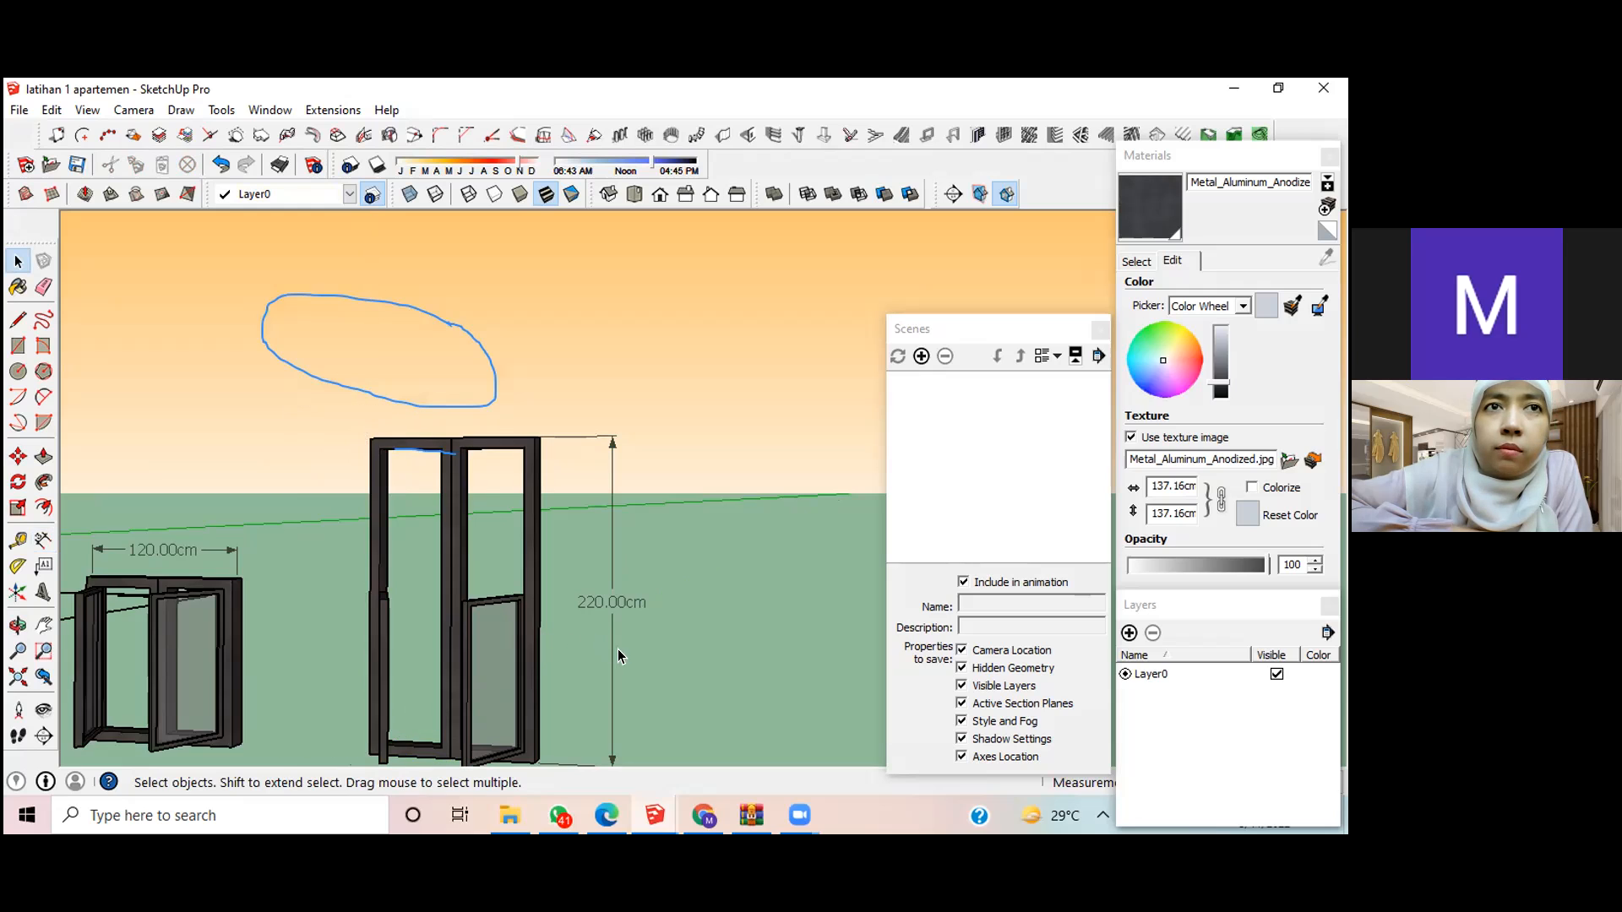
pyautogui.moveTo(585, 675); pyautogui.dragTo(642, 671, button='middle')
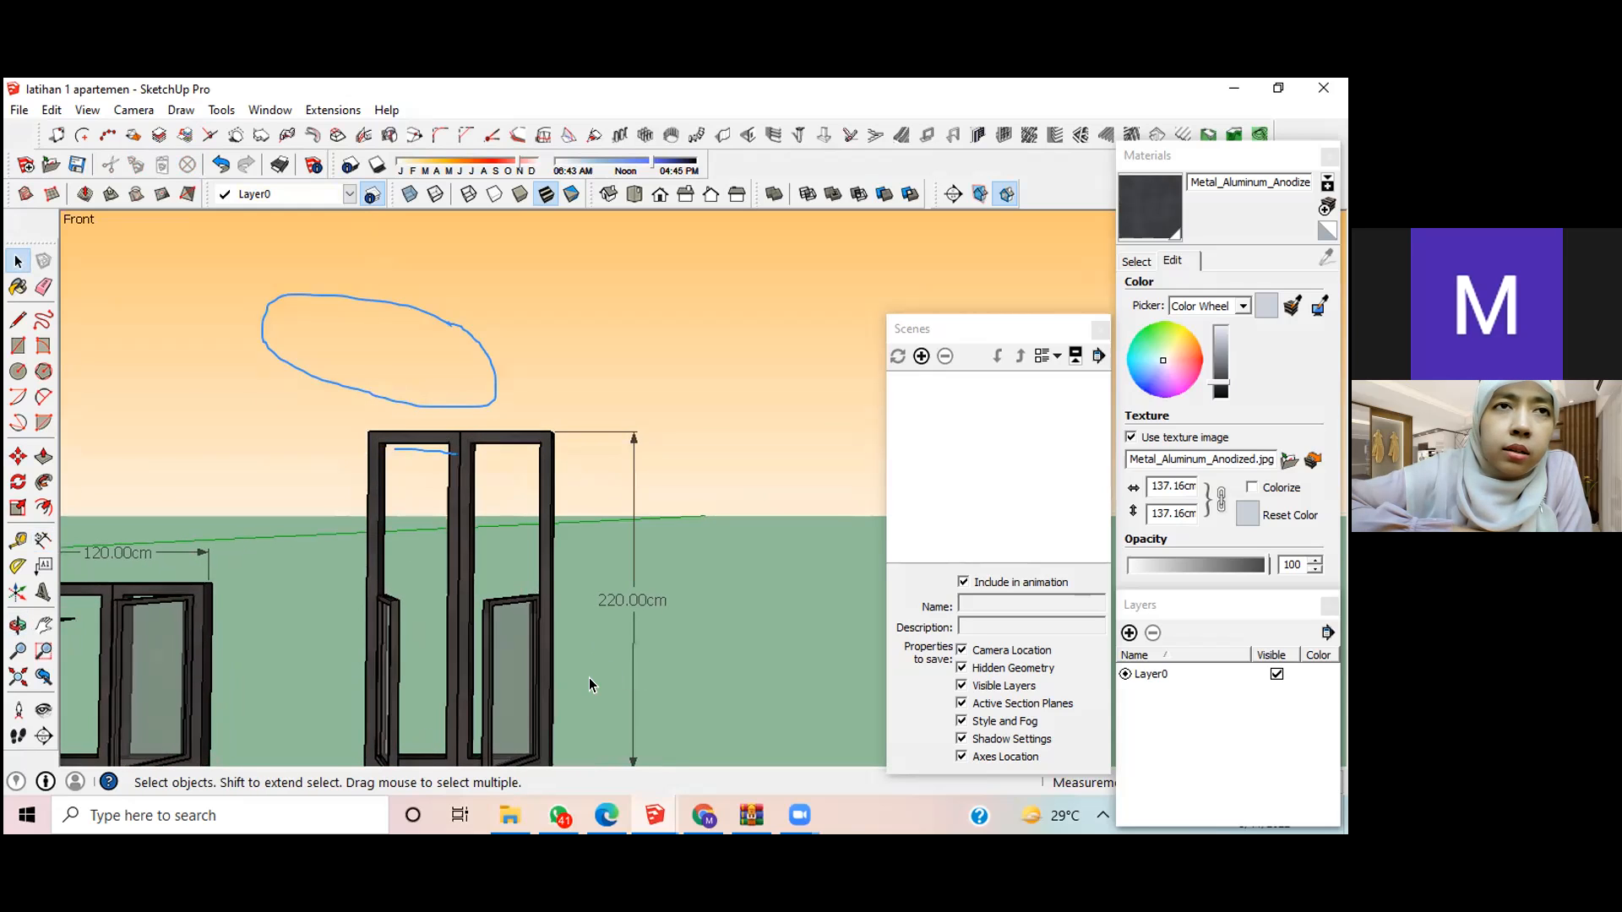
pyautogui.scroll(-3, 589, 677)
pyautogui.tripleClick(438, 495)
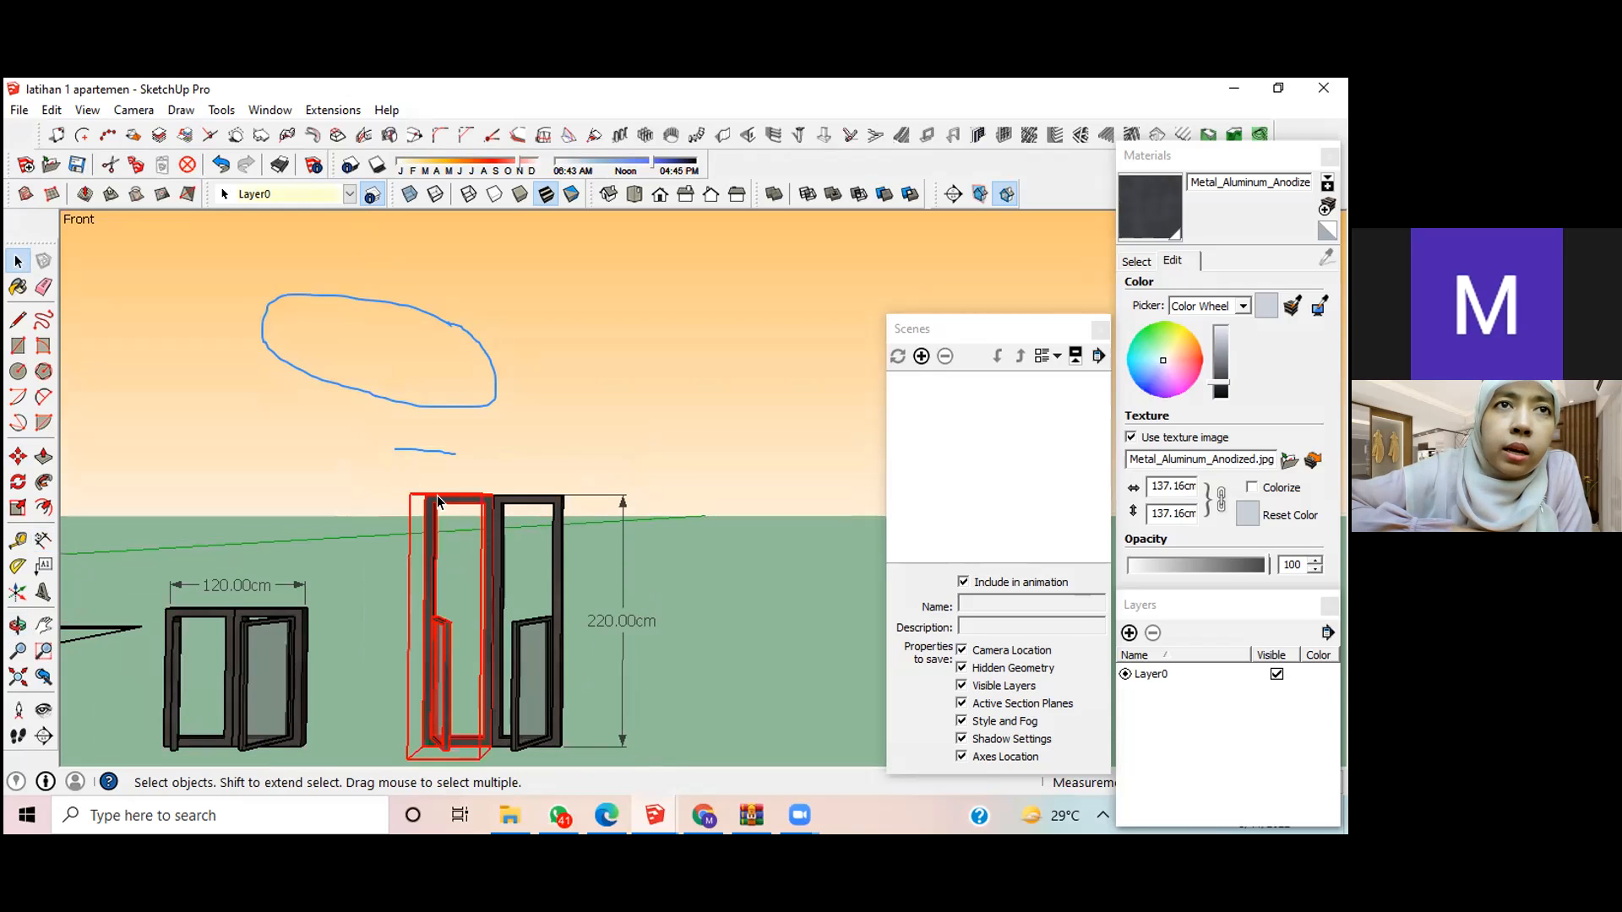
pyautogui.click(408, 474)
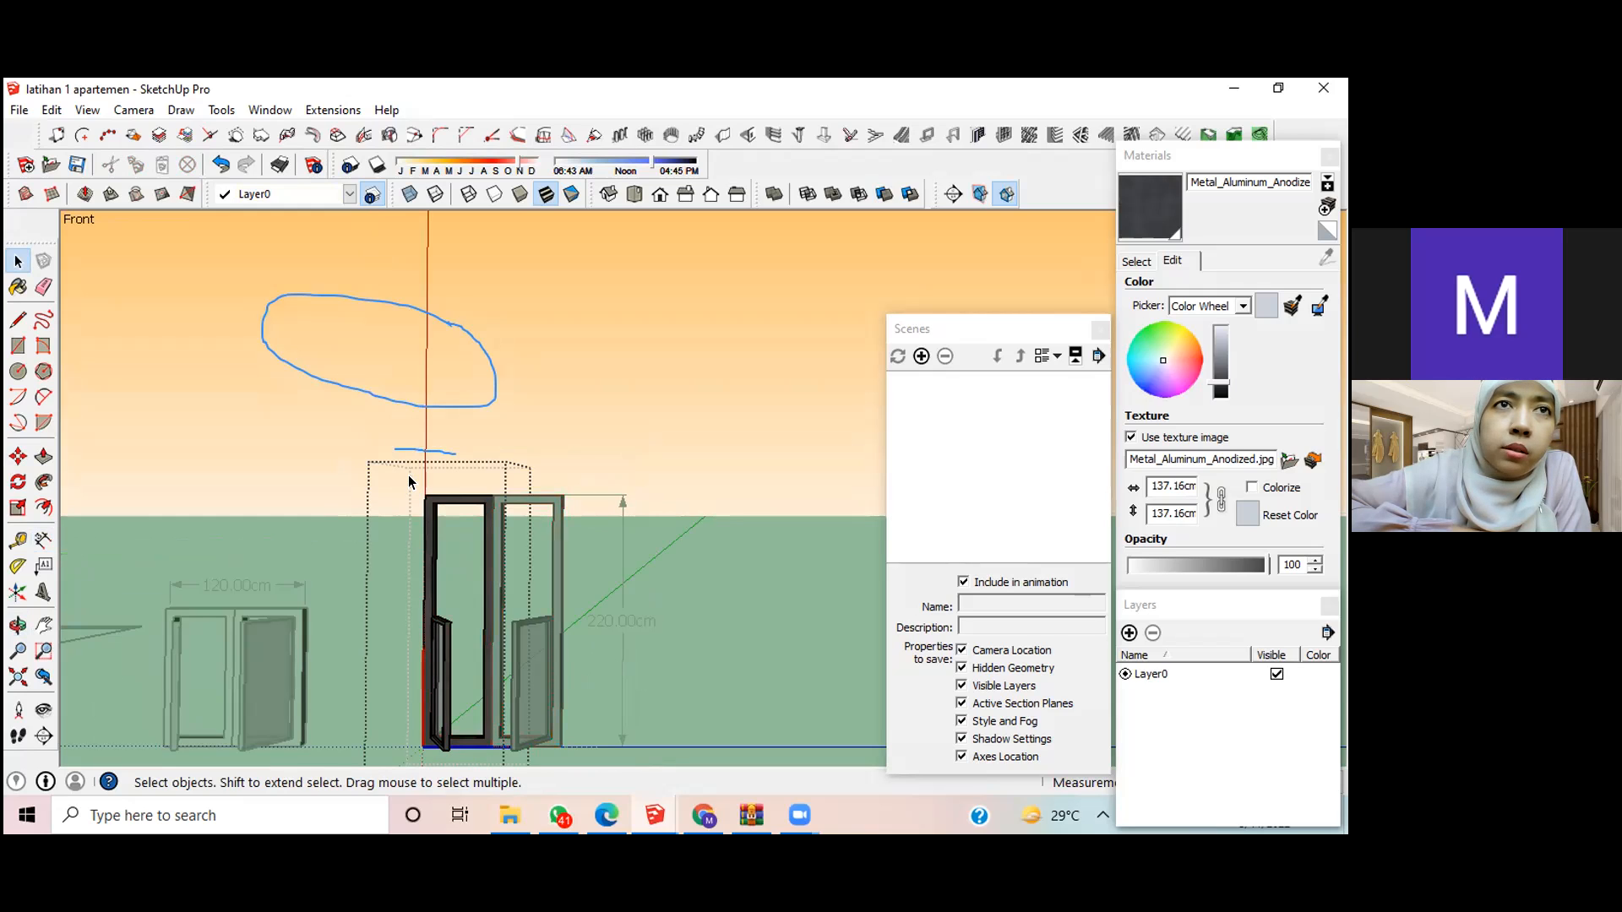
pyautogui.moveTo(449, 546); pyautogui.dragTo(433, 758)
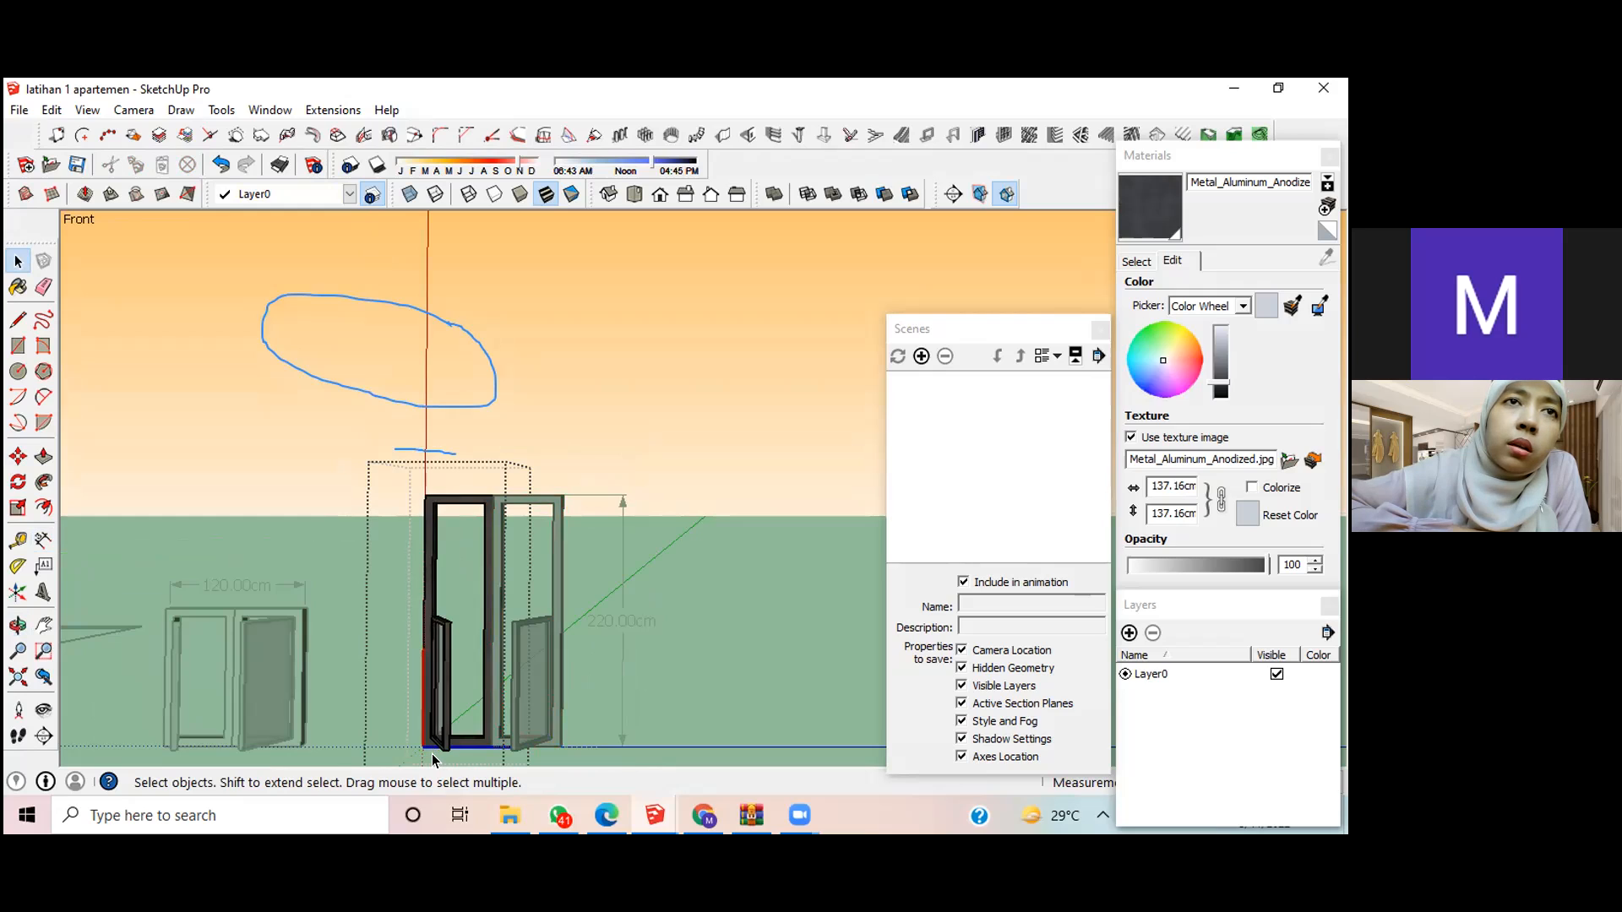
pyautogui.moveTo(411, 480); pyautogui.dragTo(440, 745)
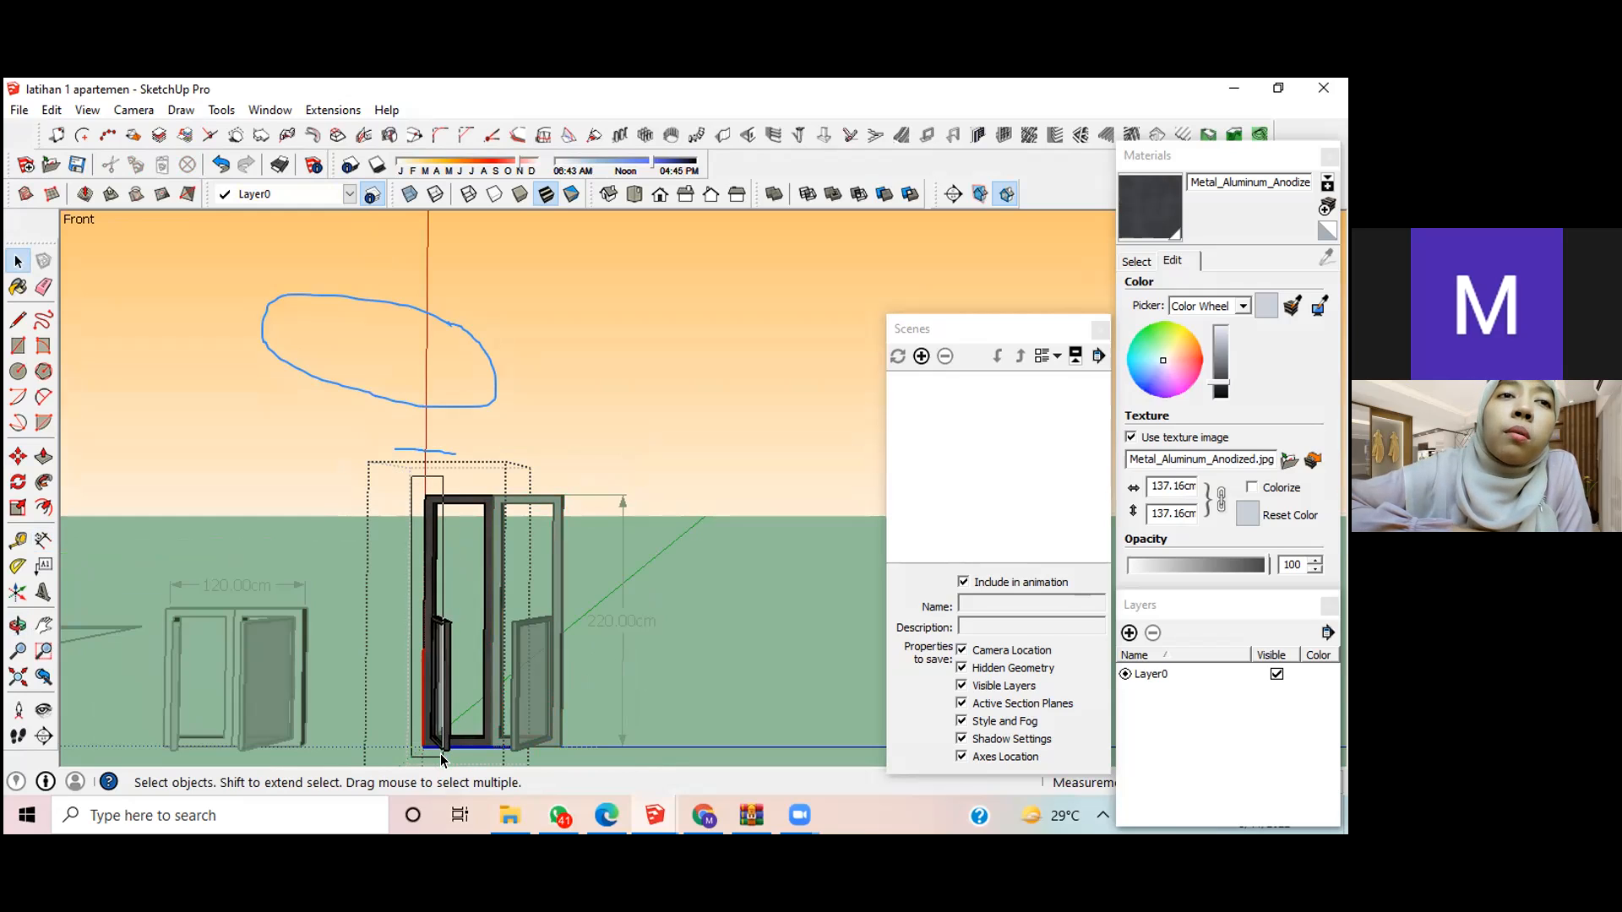
pyautogui.click(670, 550)
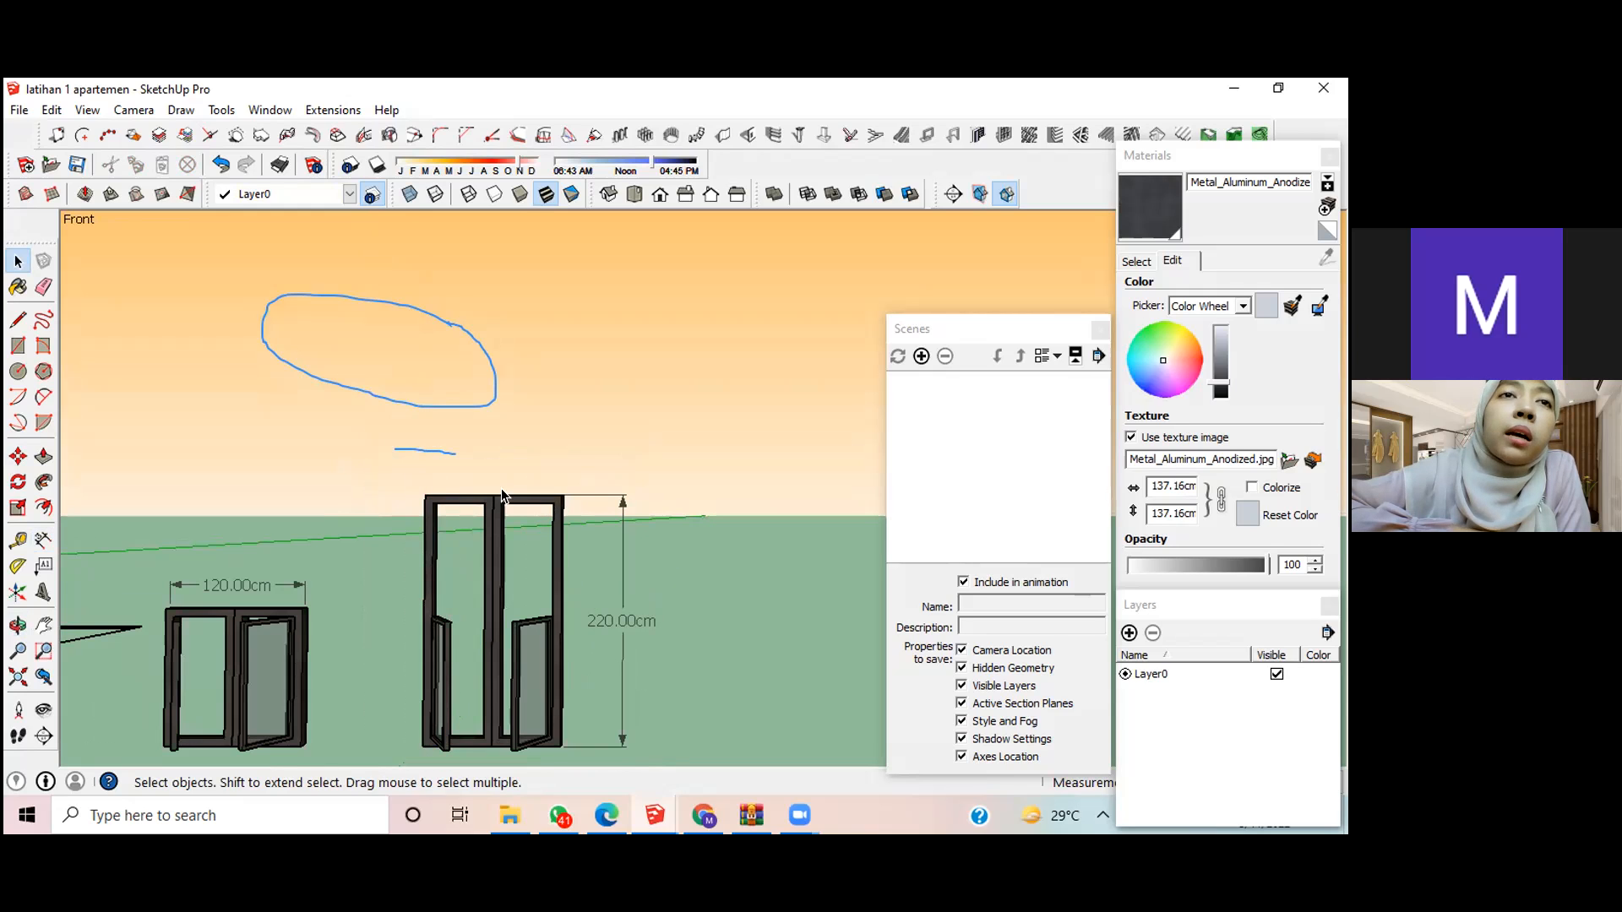
# Step: Inside the tall window's left half, select the frame's outer upright and move it outward along the red axis to widen the frame
pyautogui.doubleClick(440, 501)
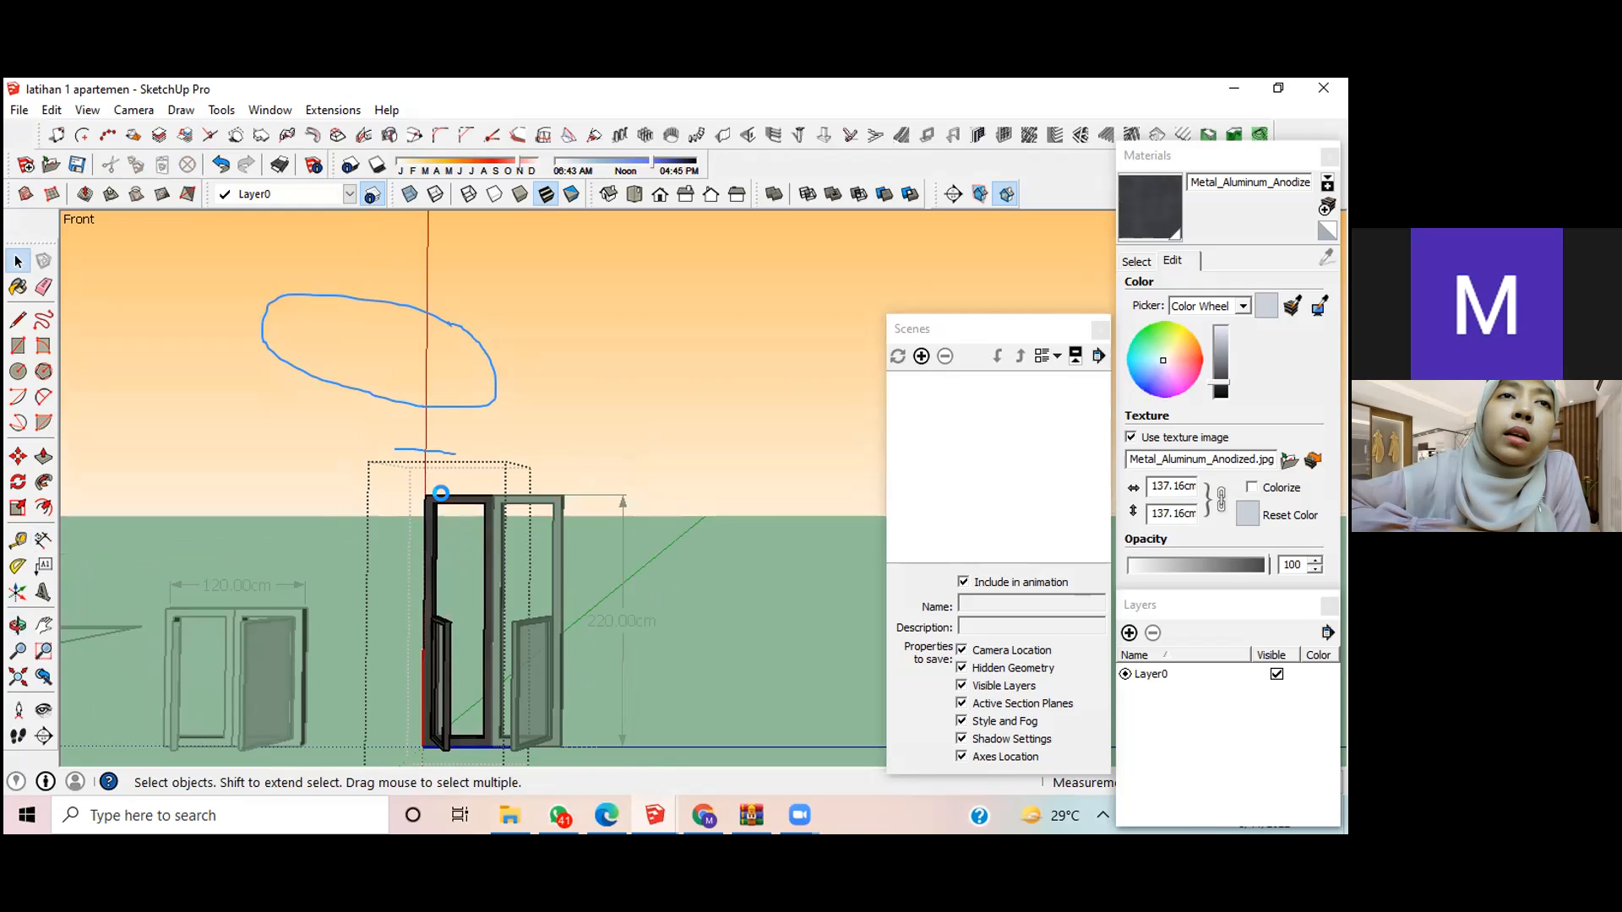
pyautogui.click(439, 500)
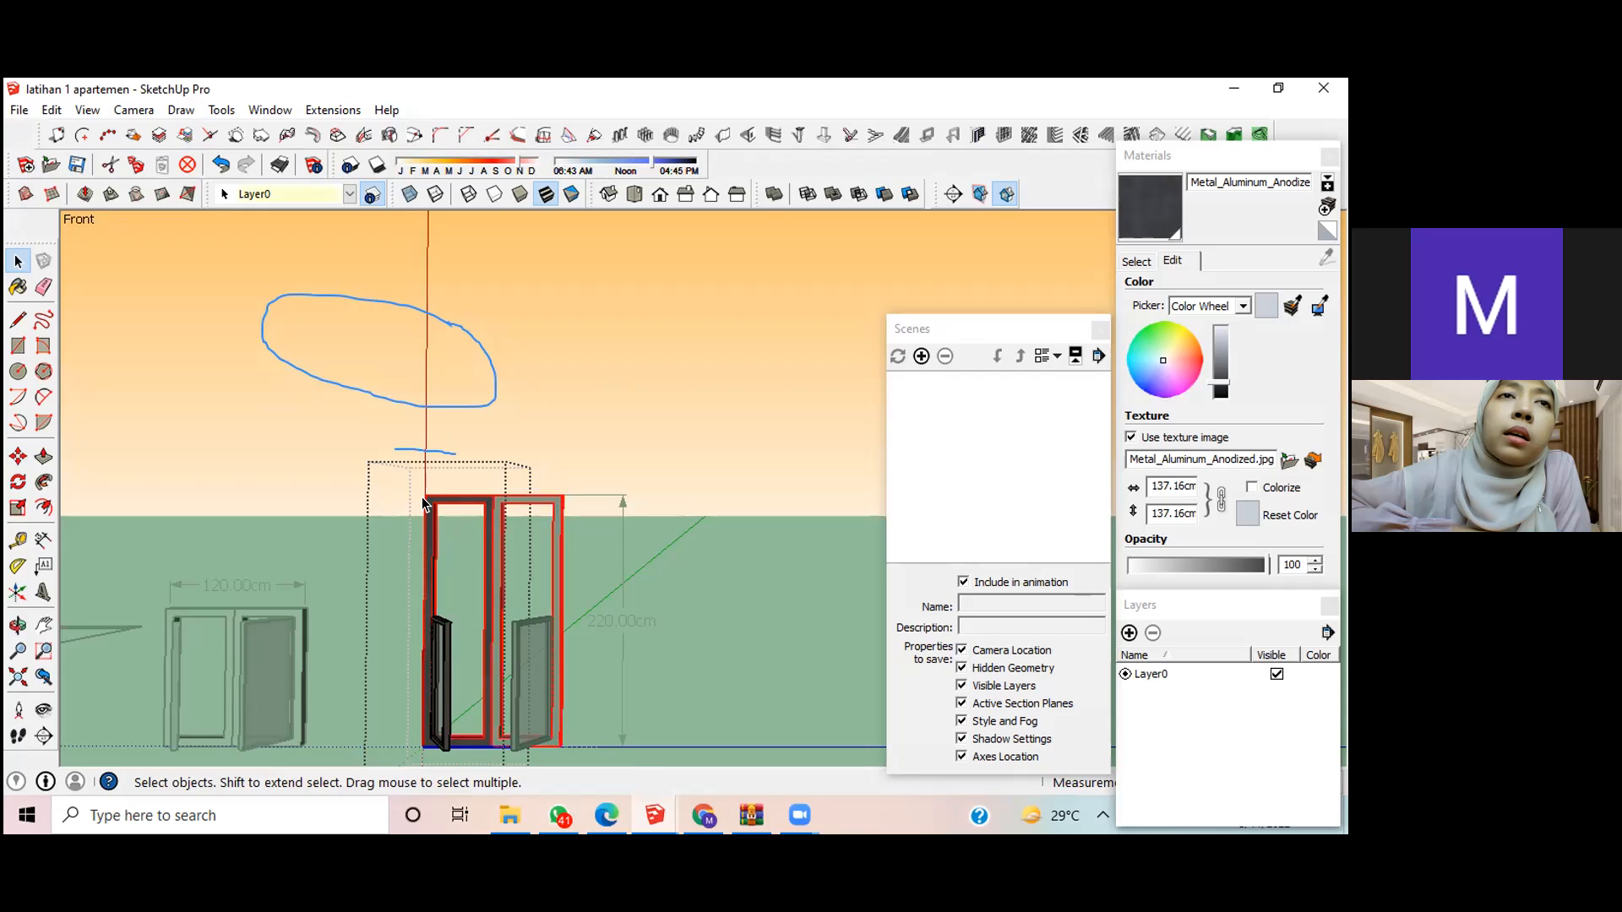
pyautogui.doubleClick(427, 499)
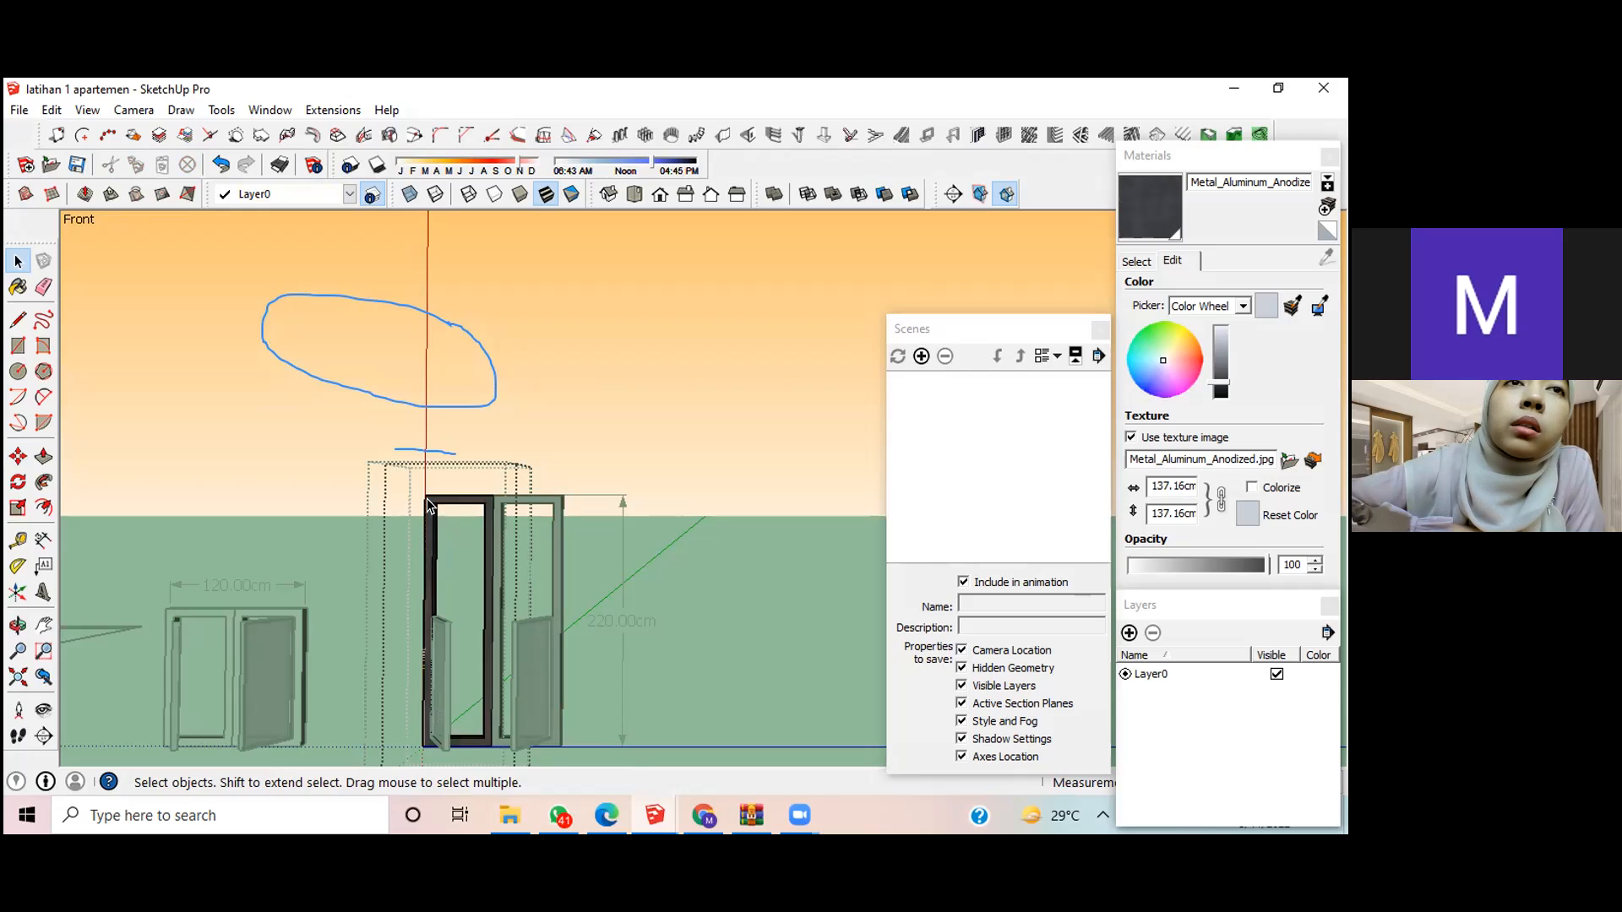
pyautogui.click(425, 526)
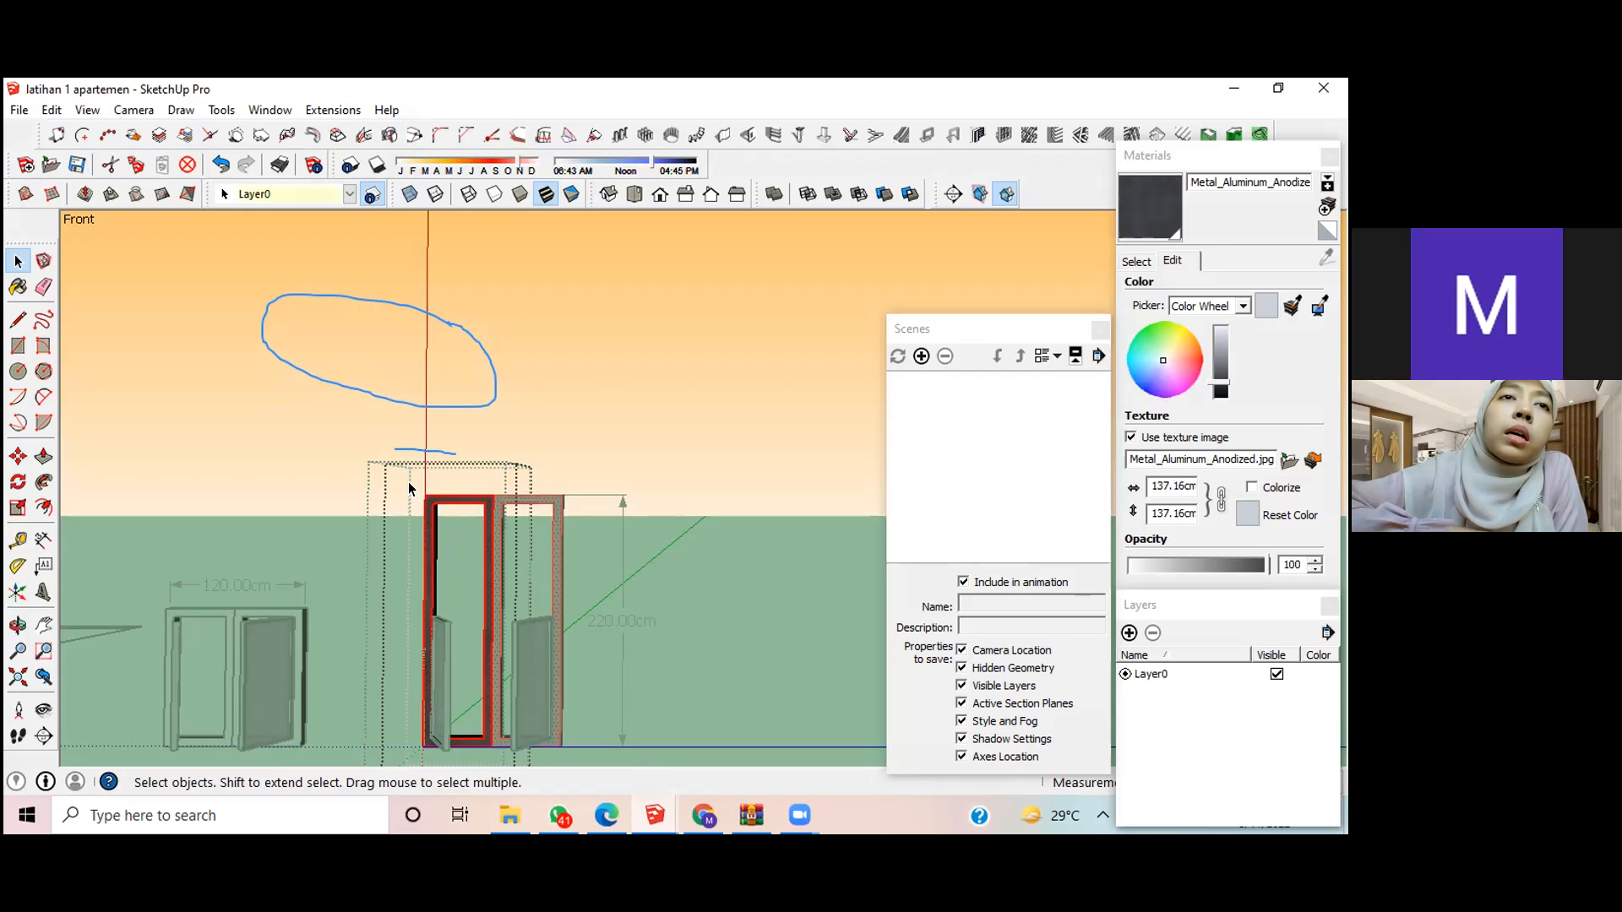
pyautogui.moveTo(407, 471); pyautogui.dragTo(438, 765)
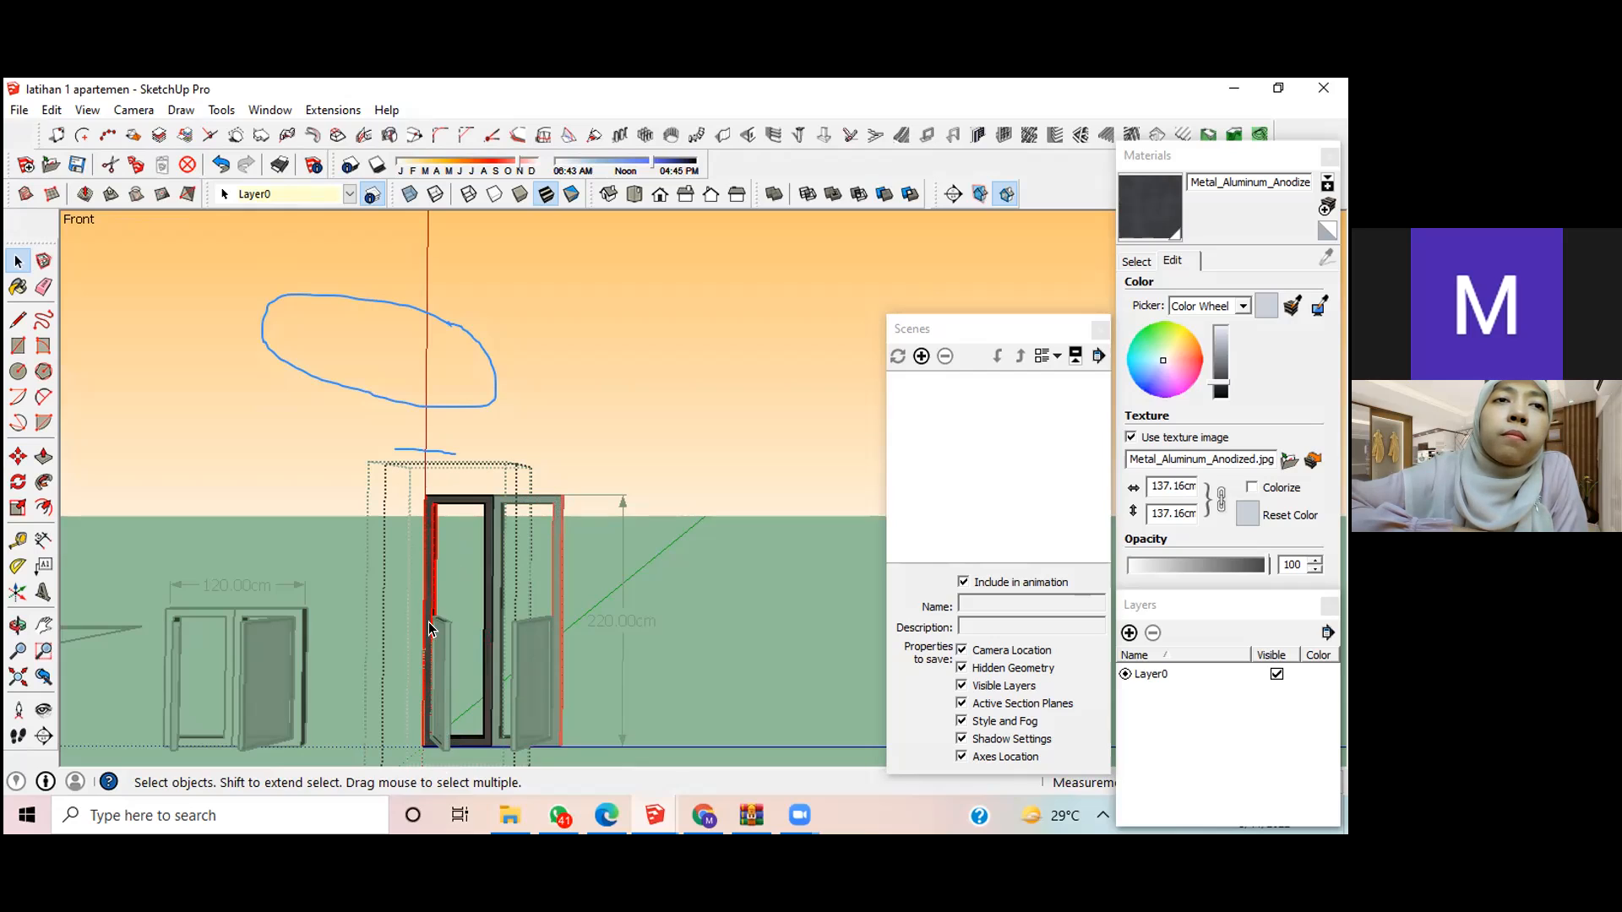
pyautogui.press('m')
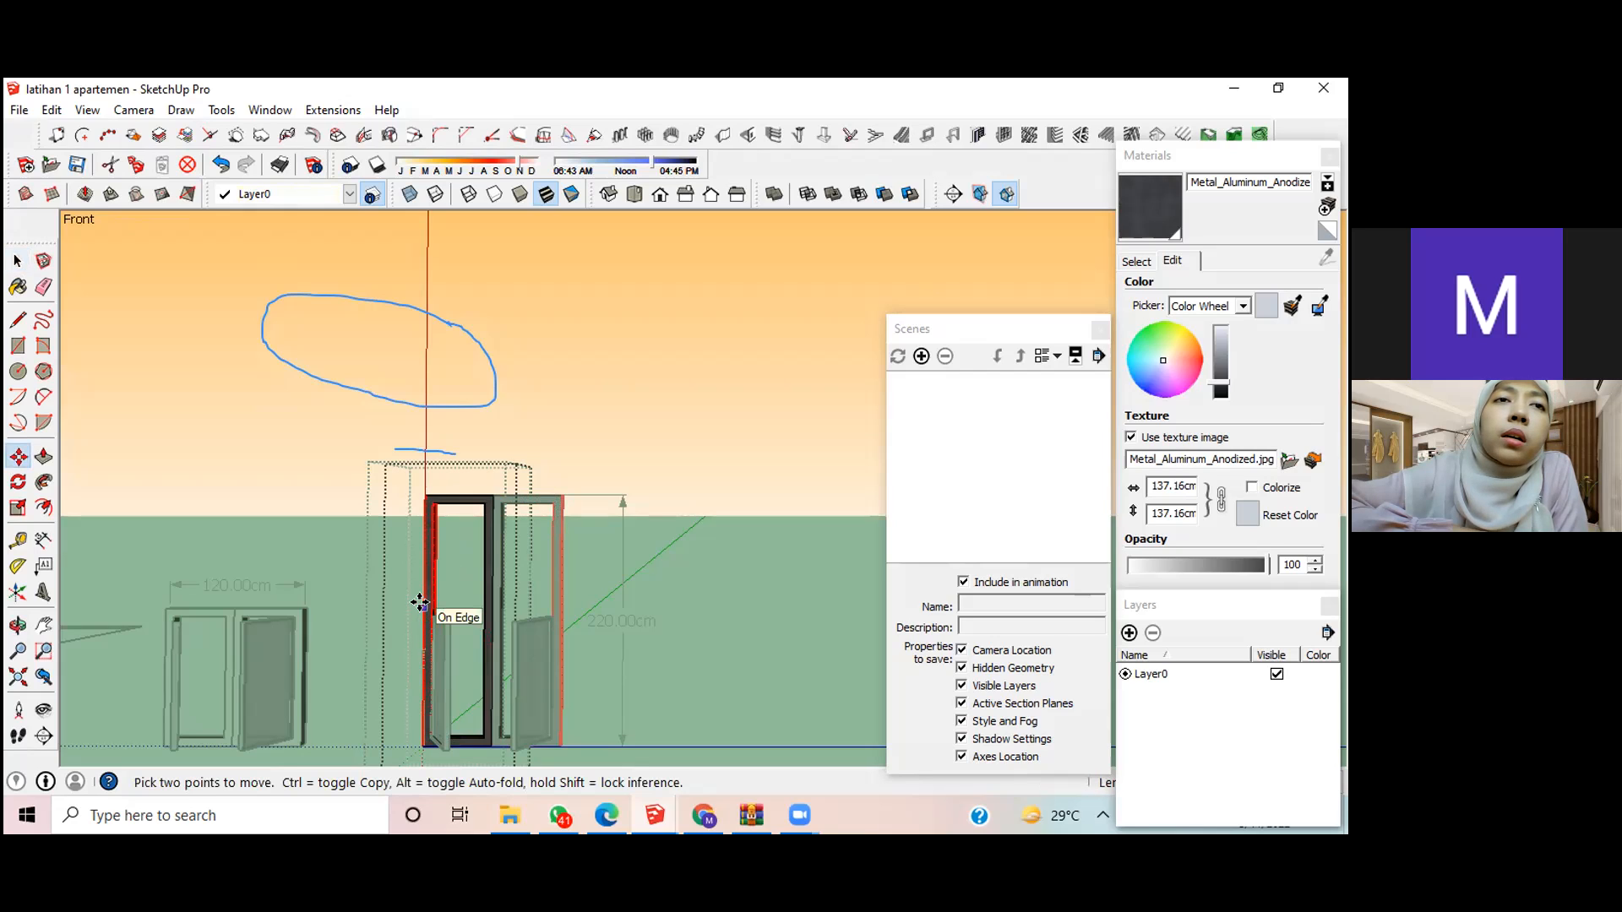
pyautogui.click(419, 602)
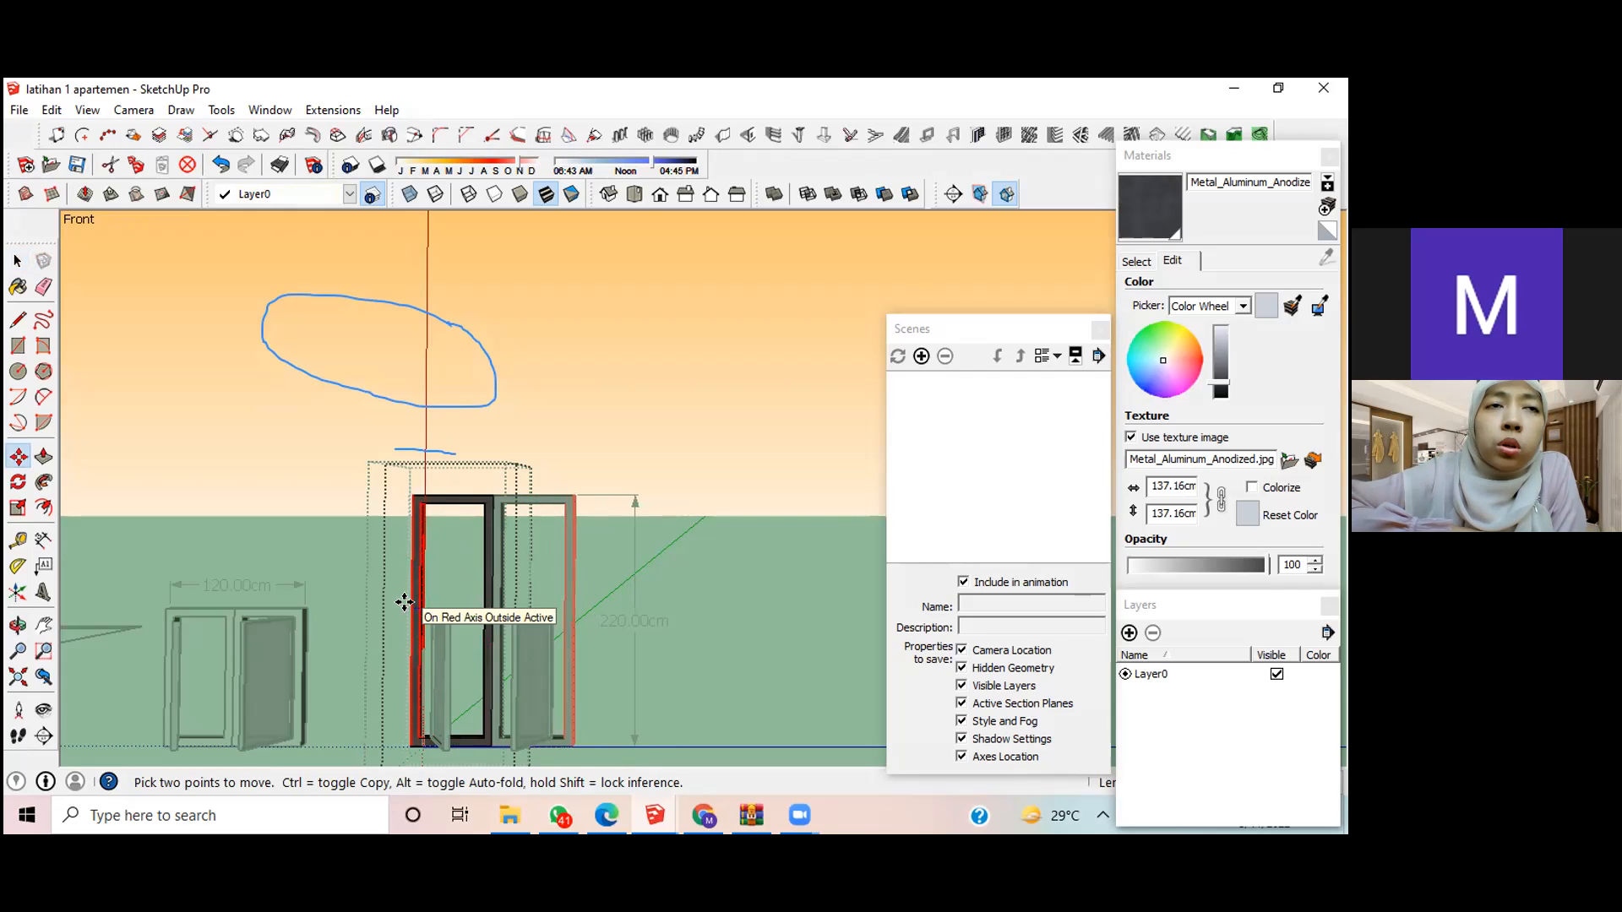
pyautogui.click(405, 602)
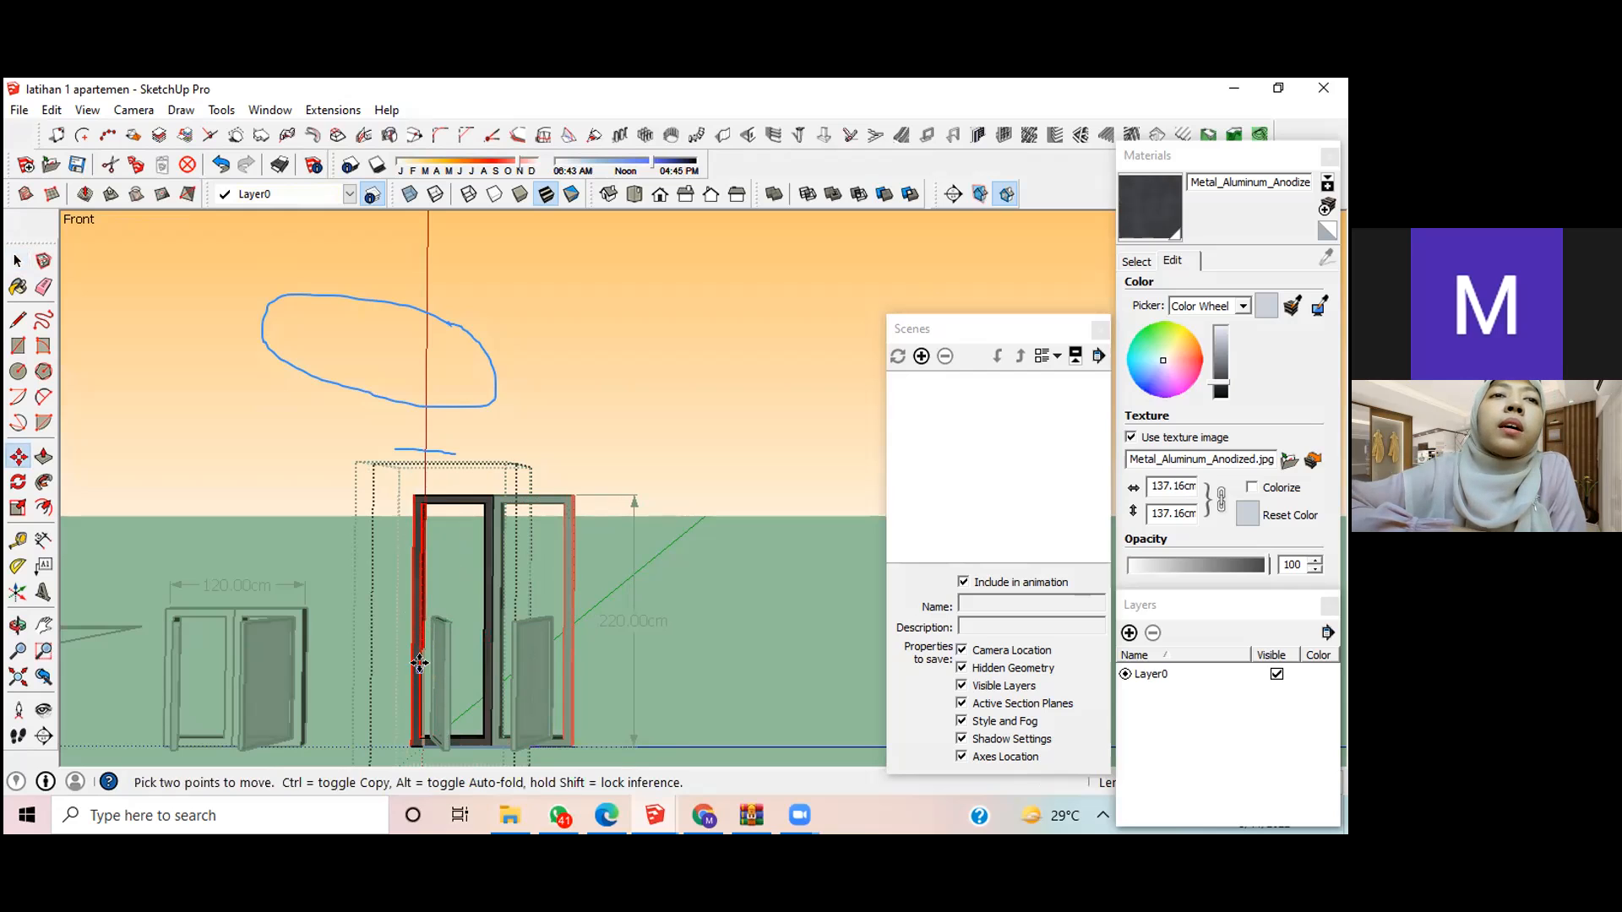
pyautogui.scroll(-1, 469, 650)
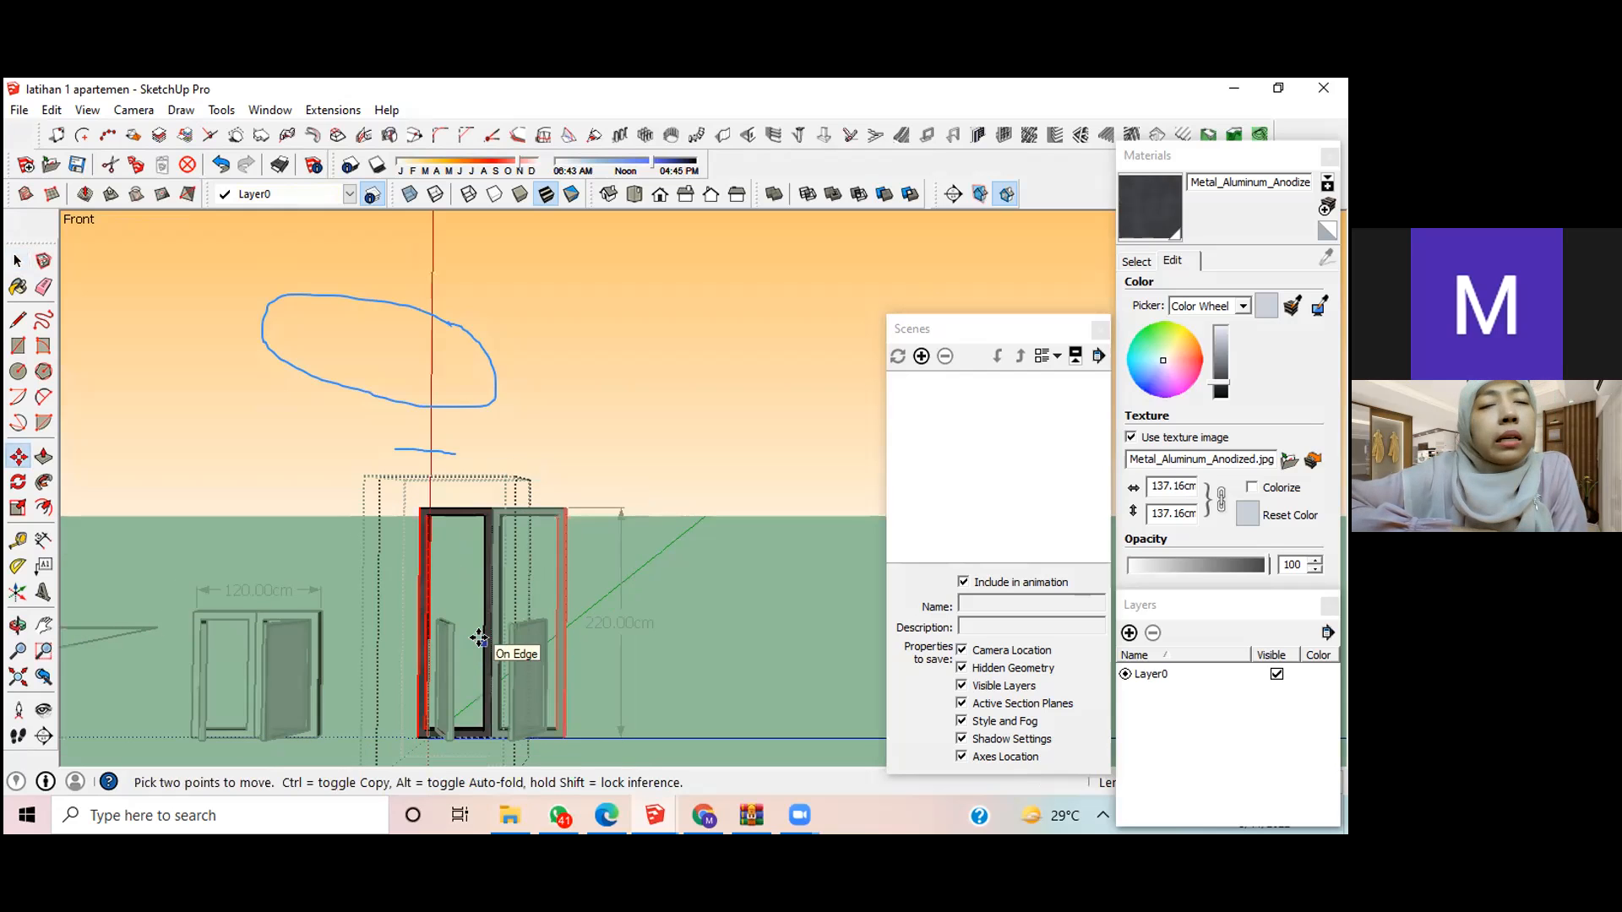
pyautogui.moveTo(457, 678); pyautogui.dragTo(689, 693, button='middle')
pyautogui.press('space')
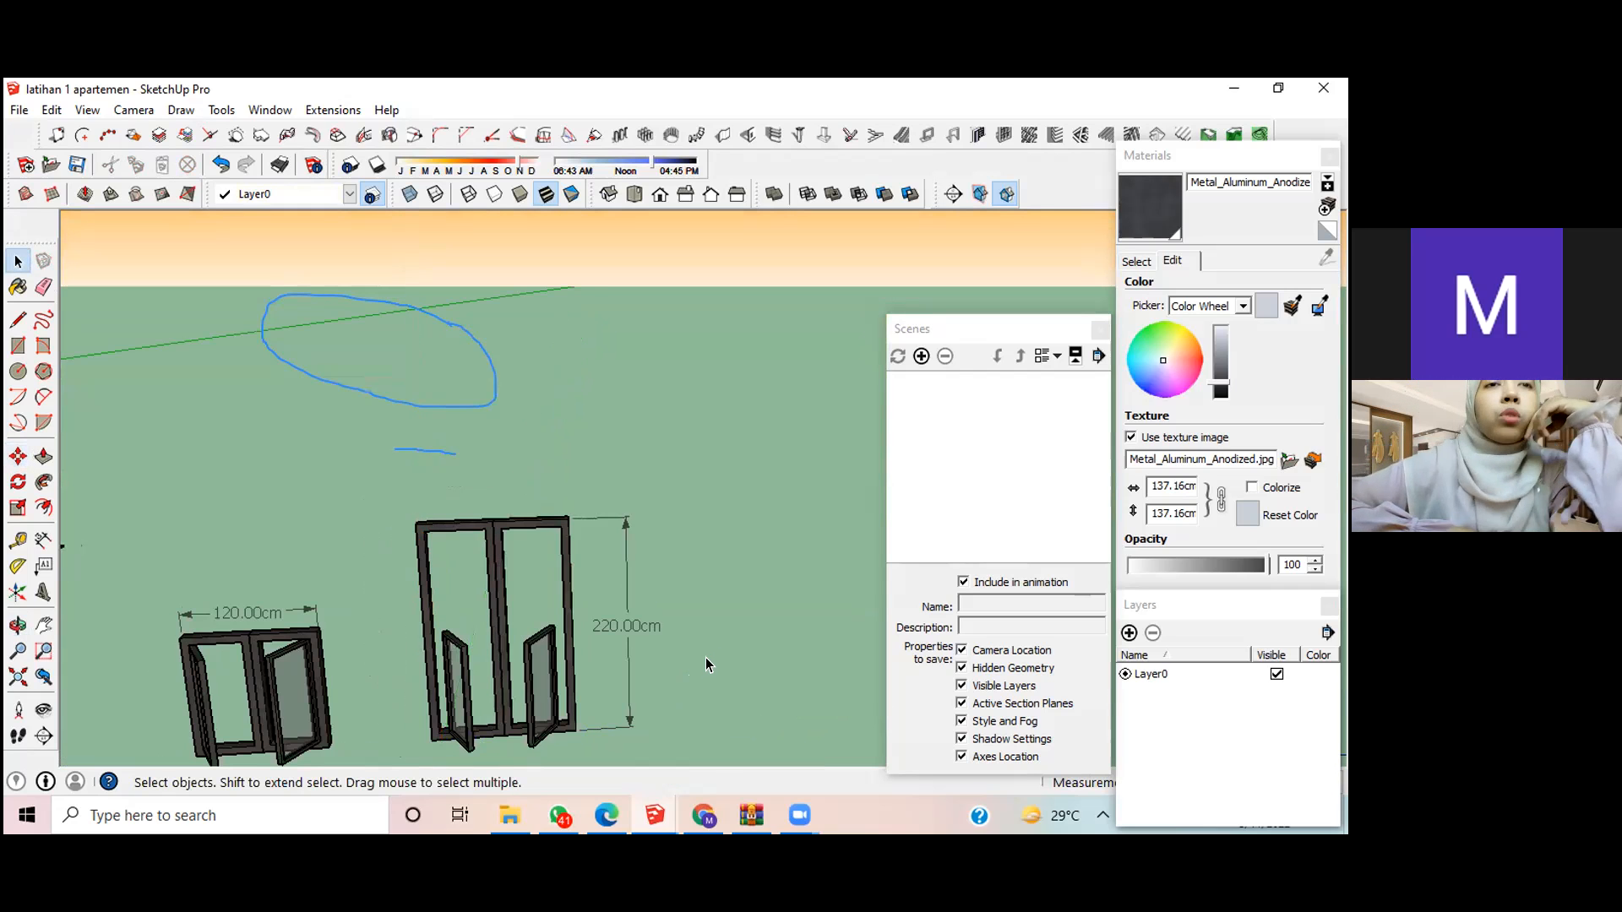
pyautogui.moveTo(692, 679); pyautogui.dragTo(696, 595, button='middle')
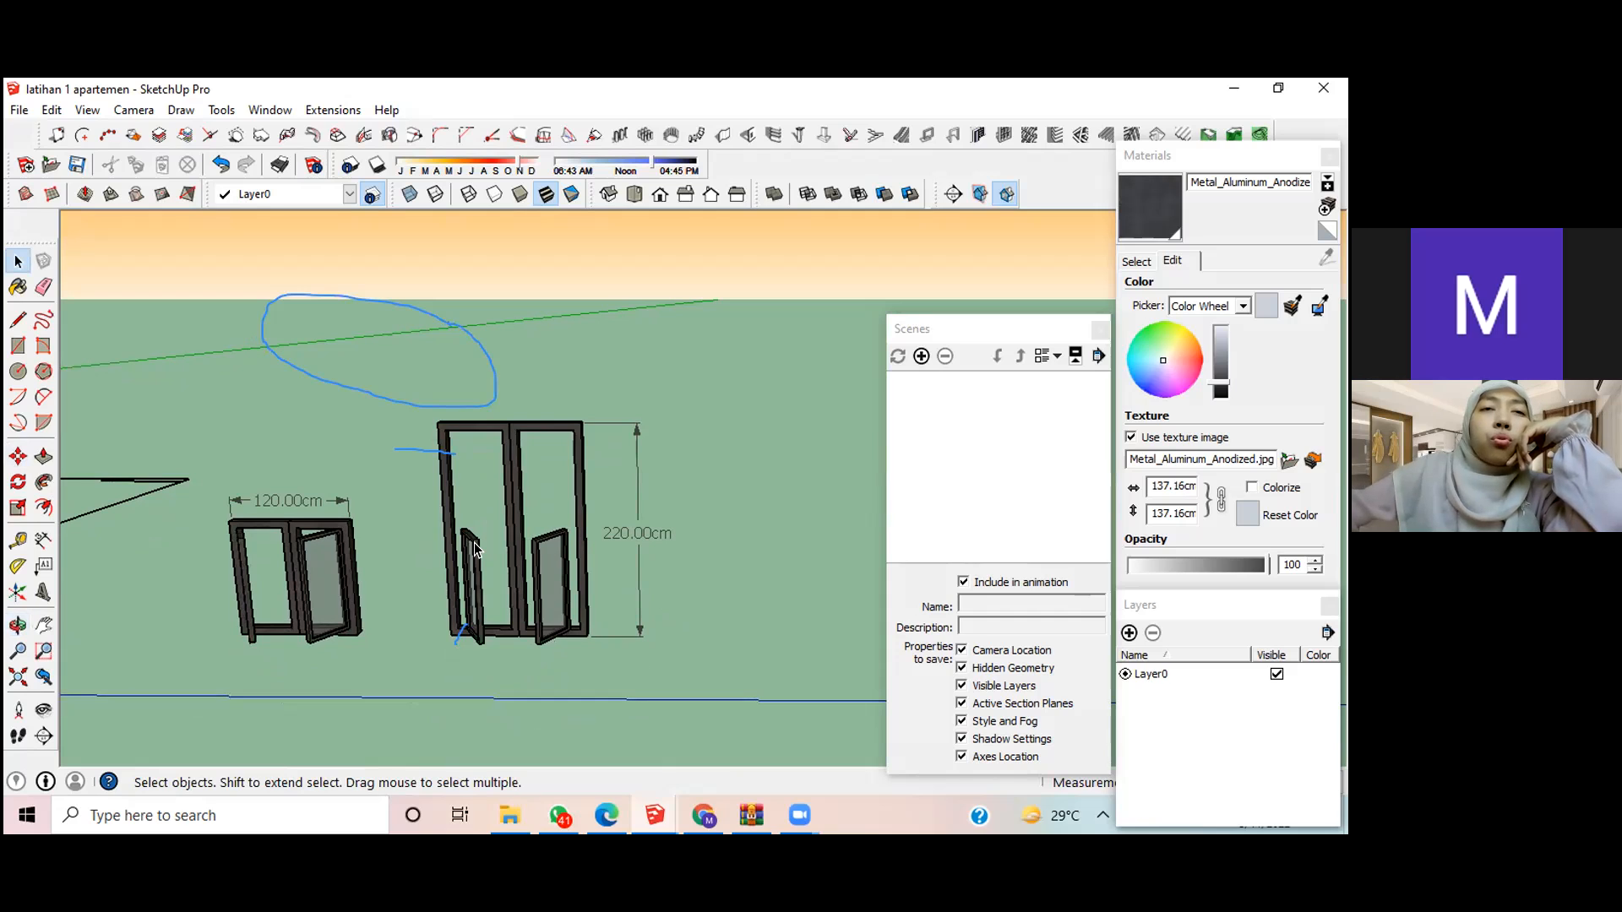
pyautogui.scroll(3, 475, 550)
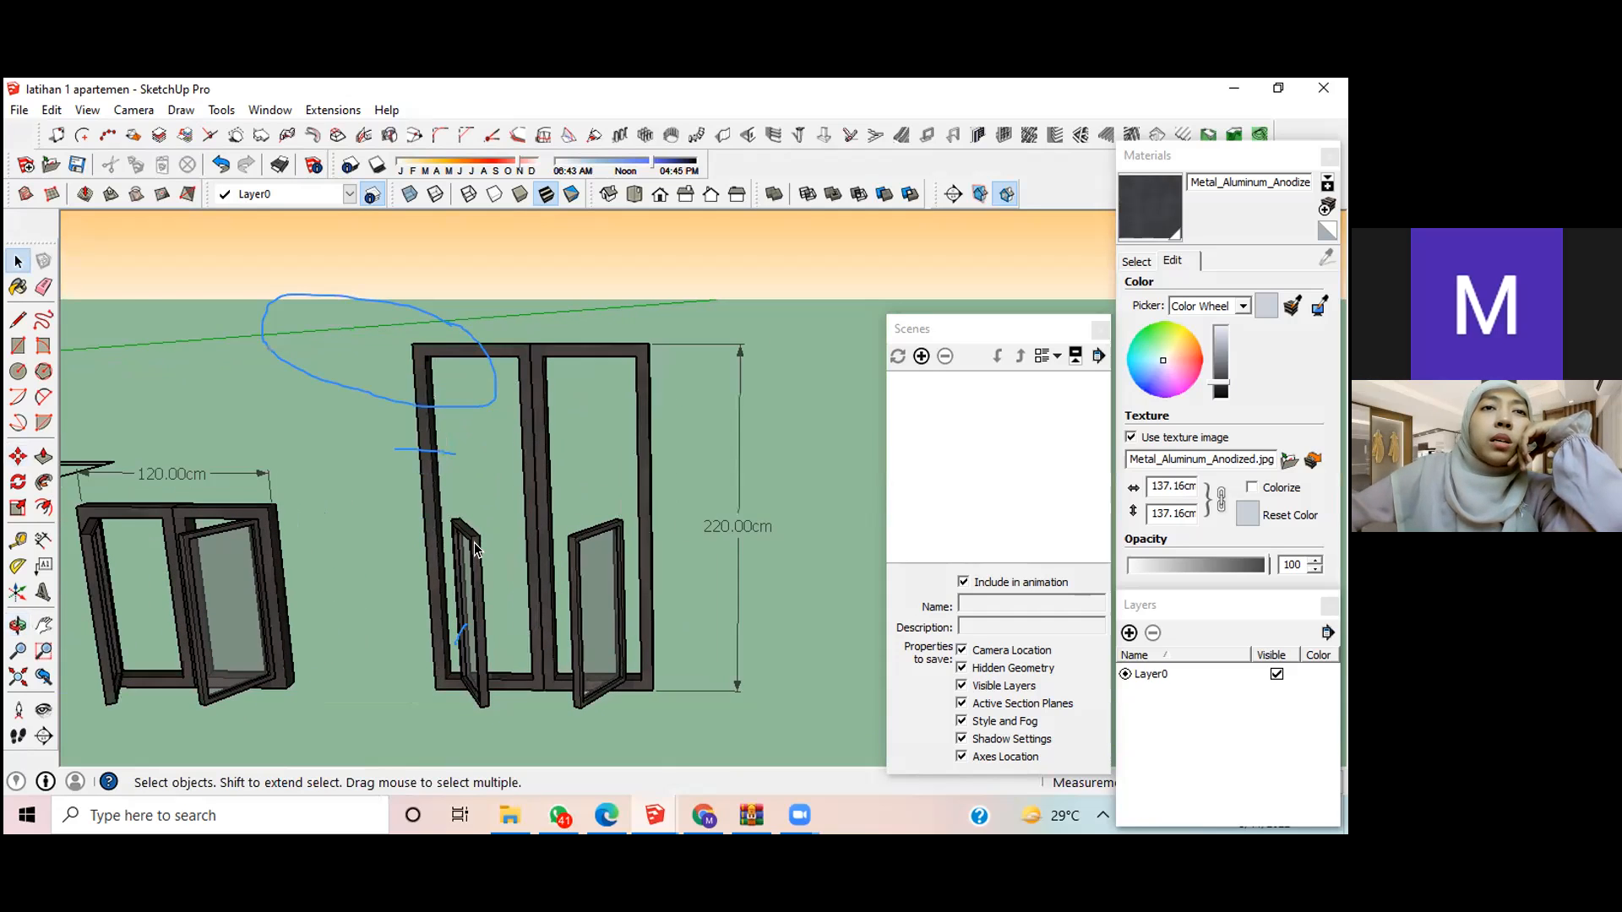
pyautogui.scroll(1, 474, 549)
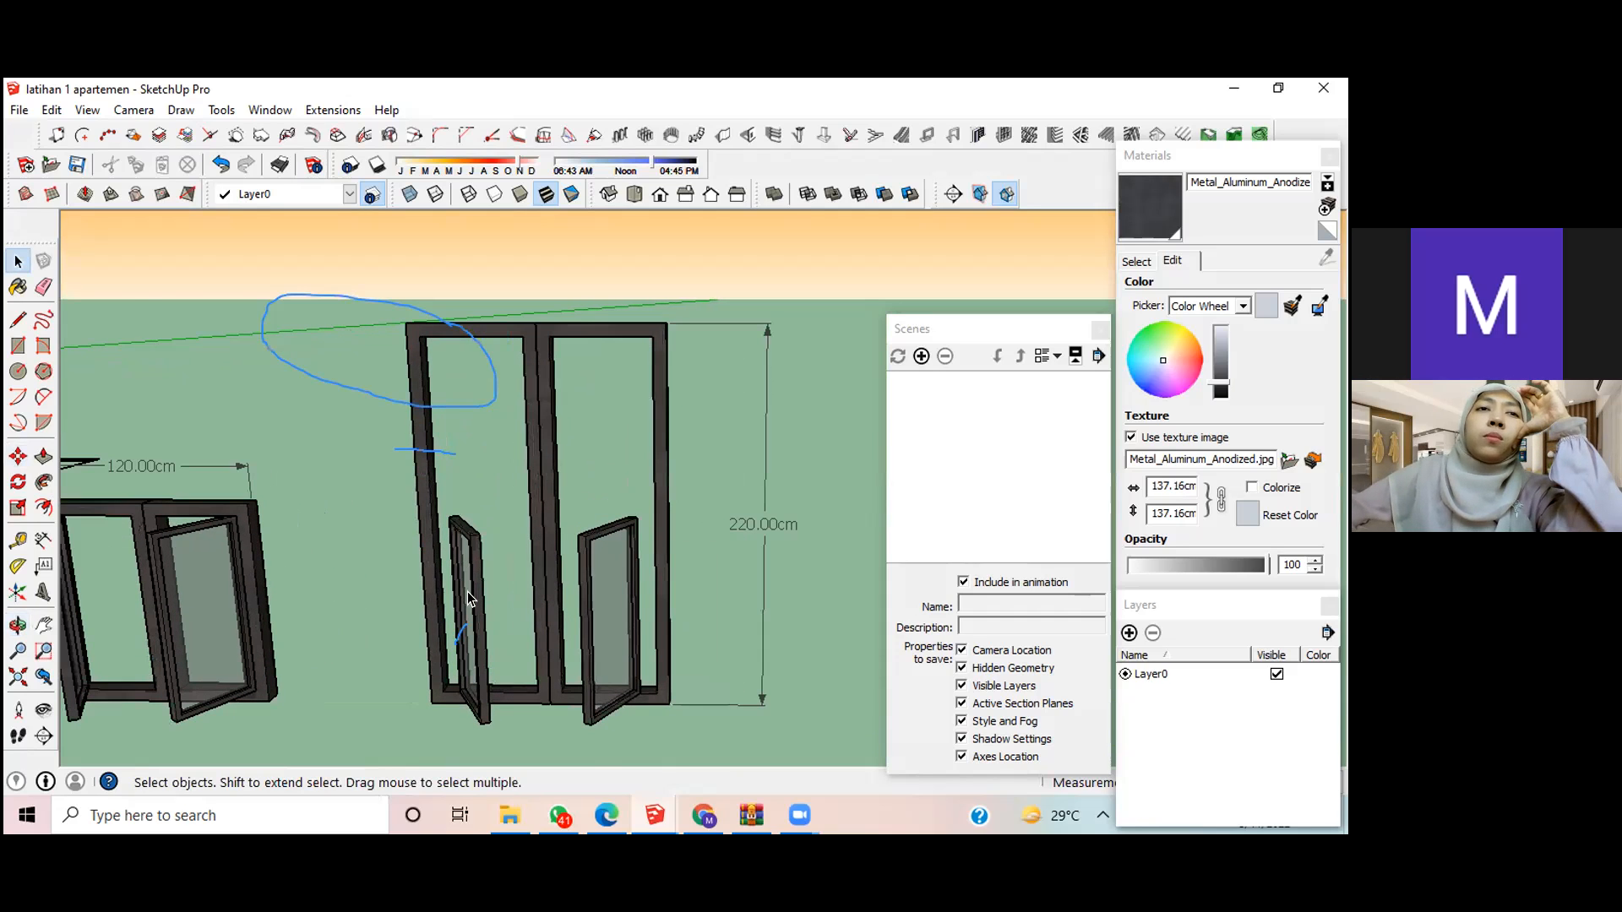
pyautogui.press('q')
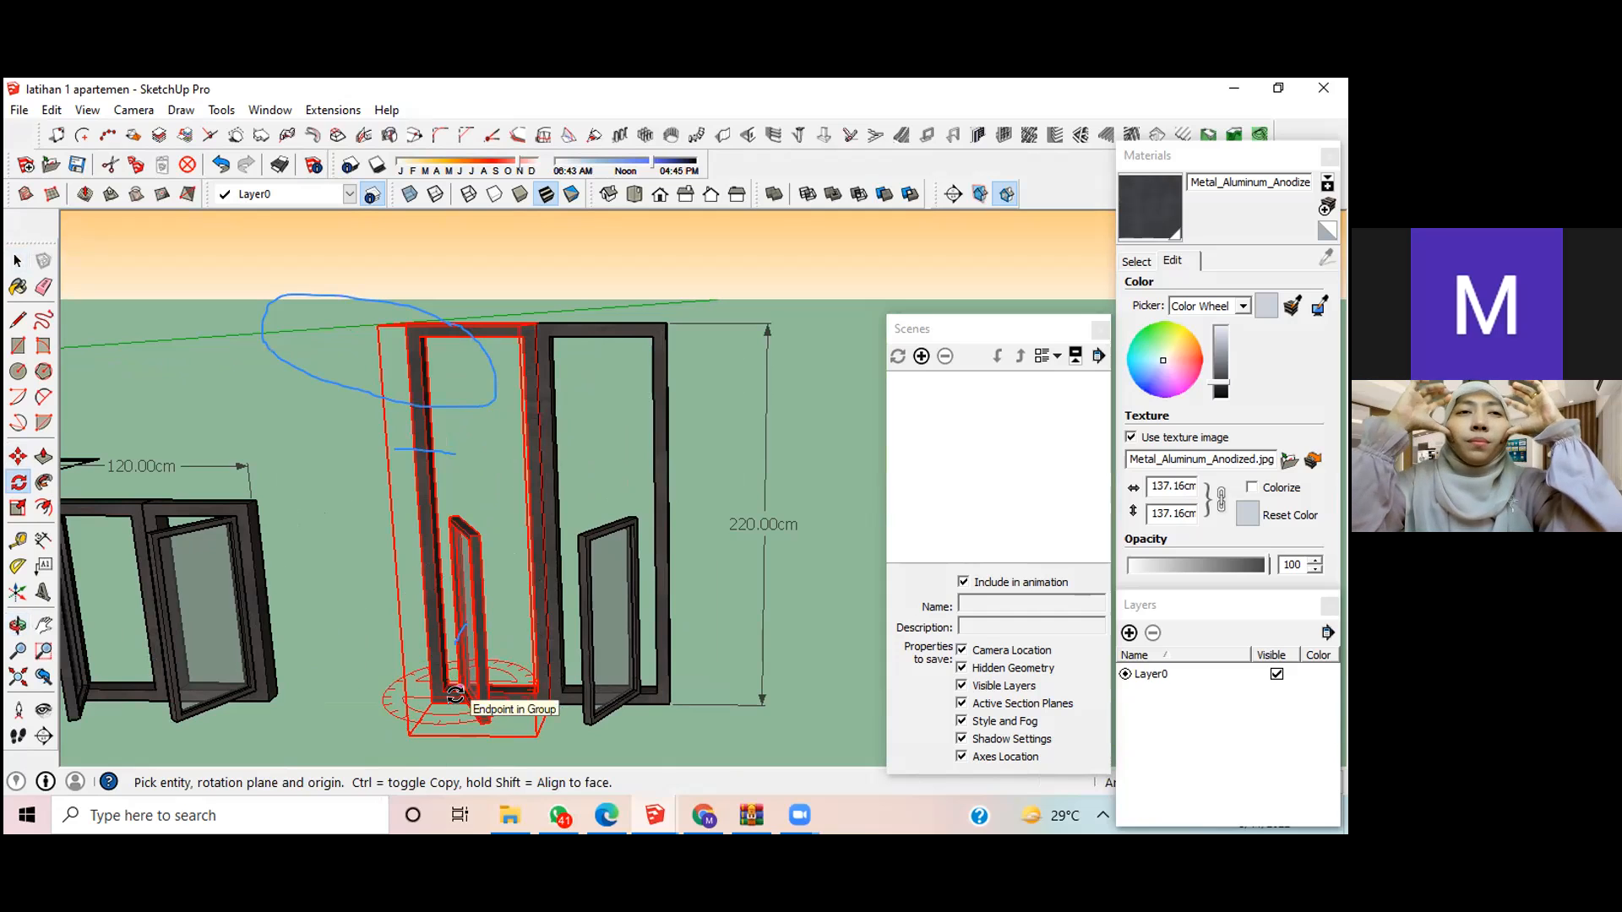
pyautogui.scroll(2, 470, 666)
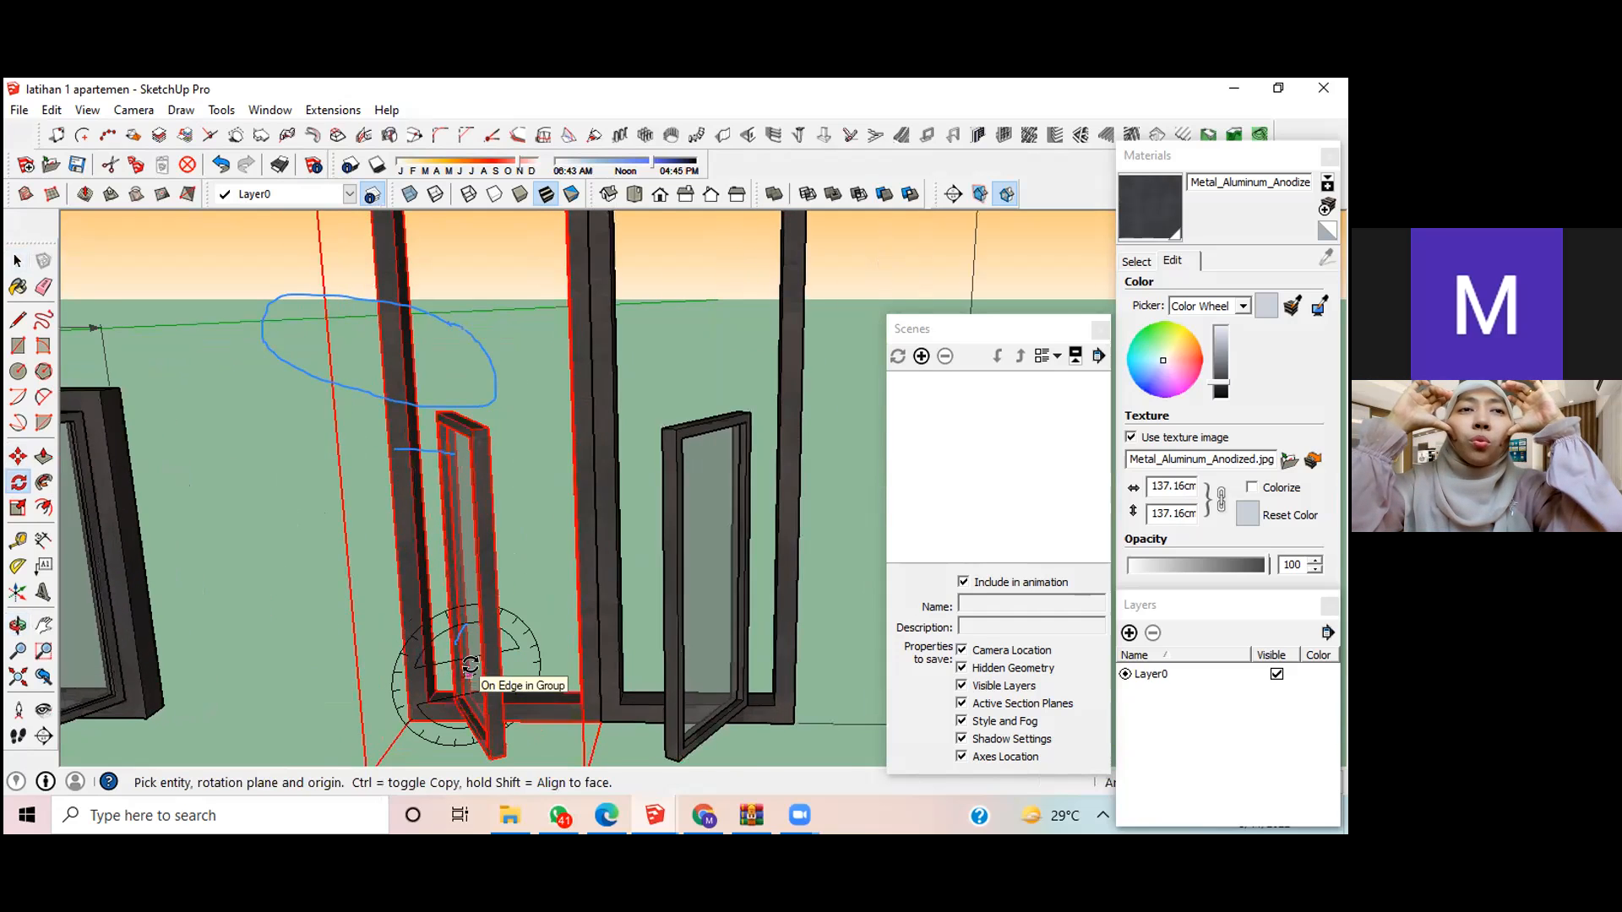
pyautogui.scroll(1, 469, 666)
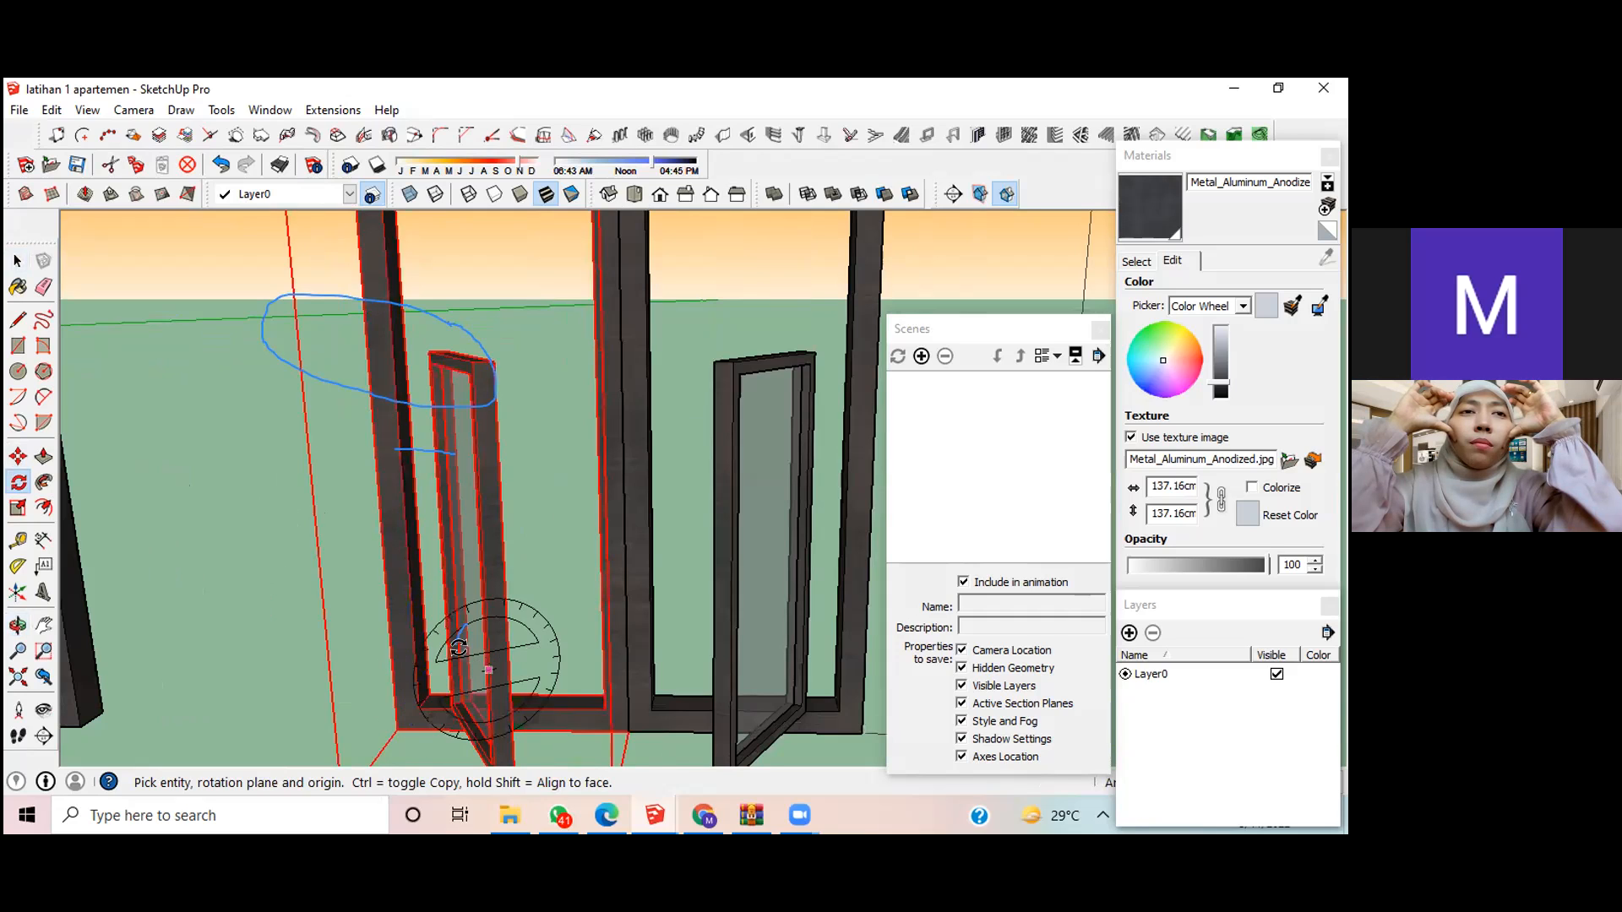
pyautogui.press('space')
pyautogui.click(258, 615)
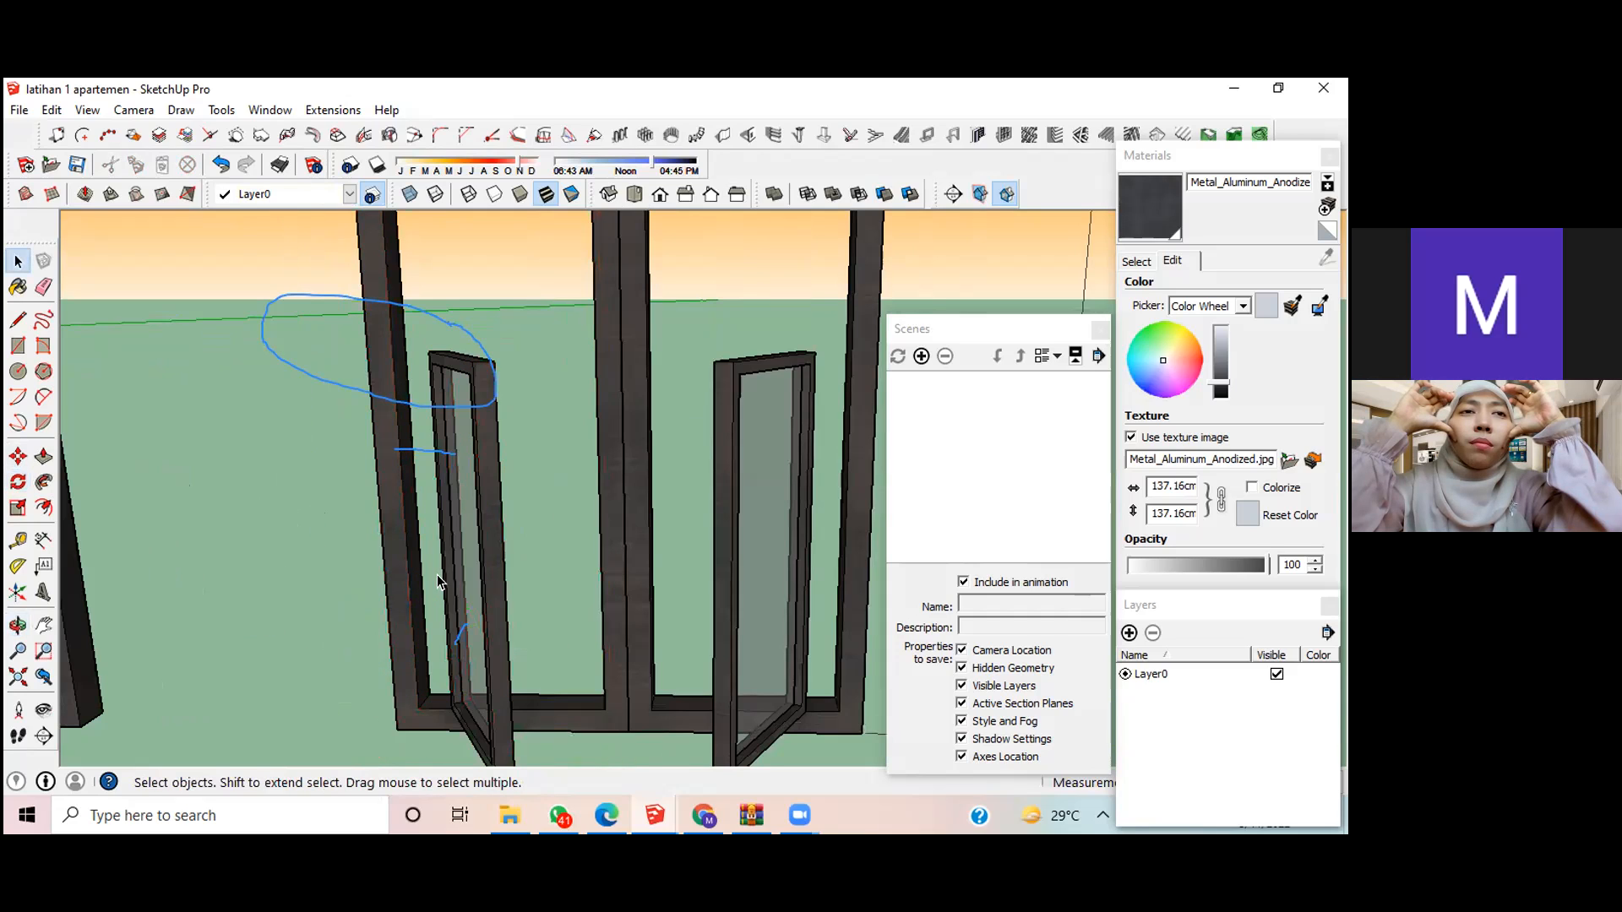
# Step: Within the tall window's left half, rotate the open sash about its lower hinge corner until it lies parallel to the frame
pyautogui.doubleClick(445, 594)
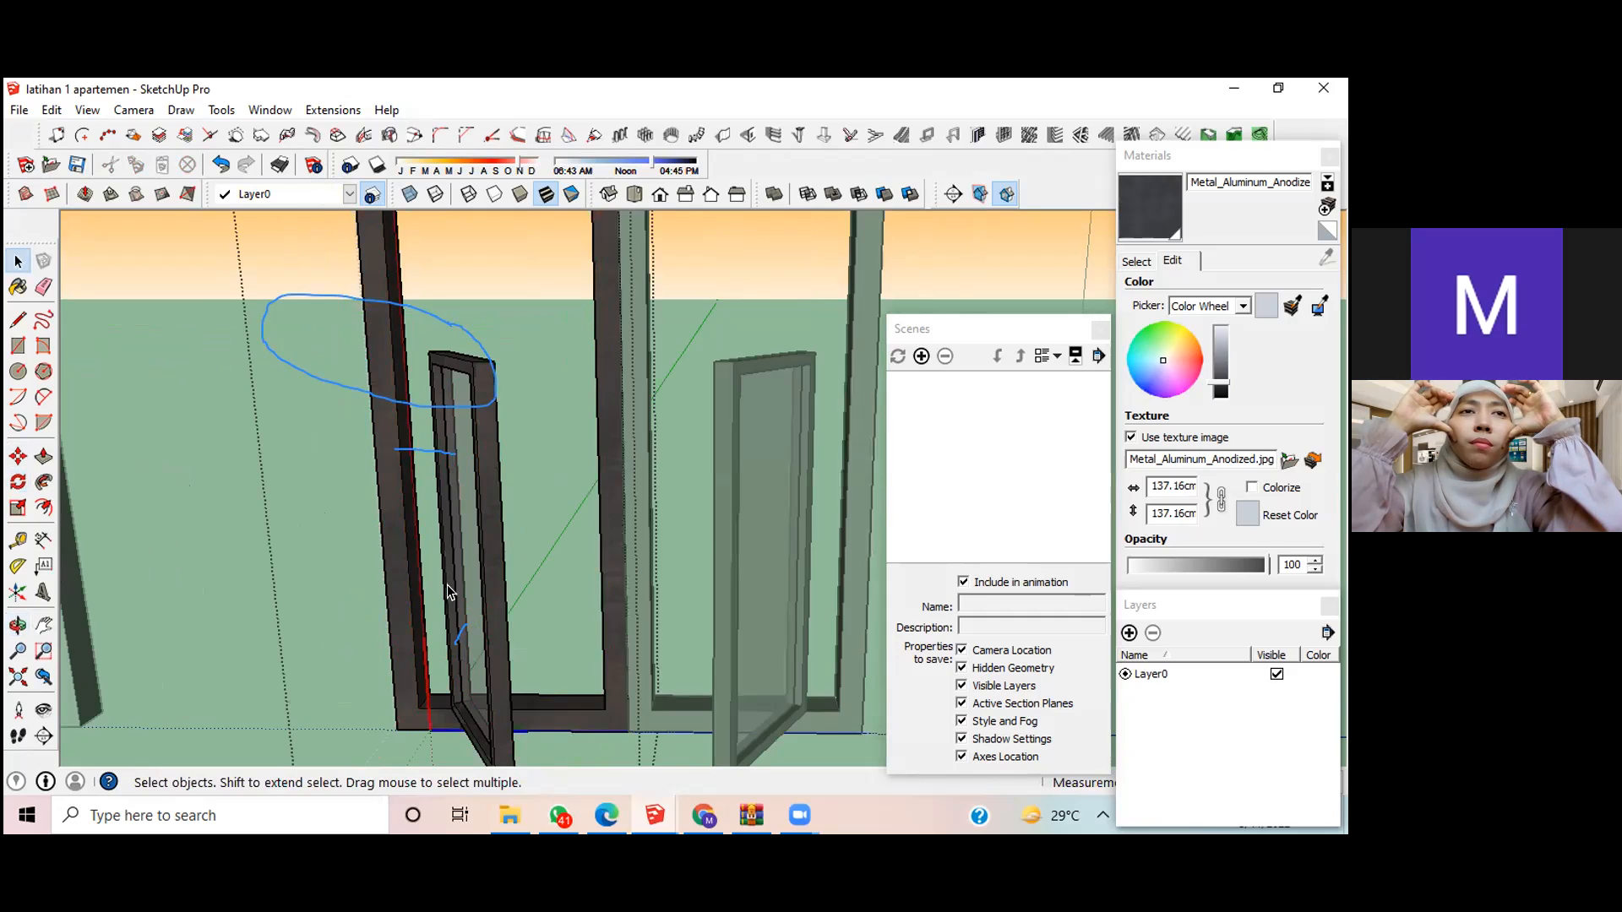
pyautogui.doubleClick(447, 585)
pyautogui.tripleClick(450, 583)
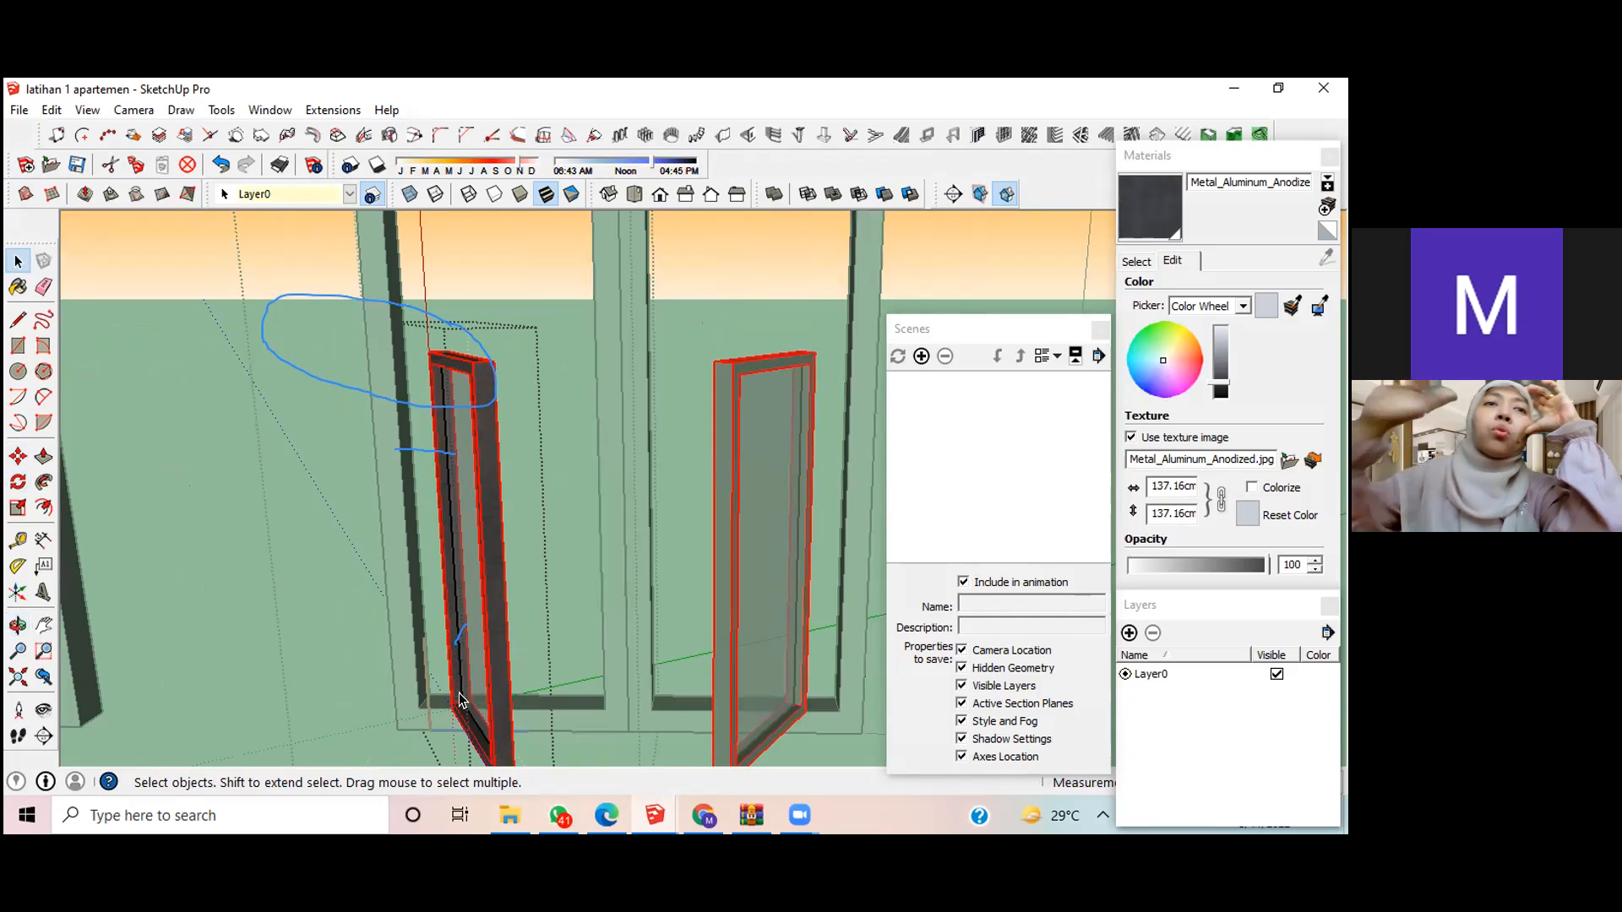
pyautogui.click(199, 682)
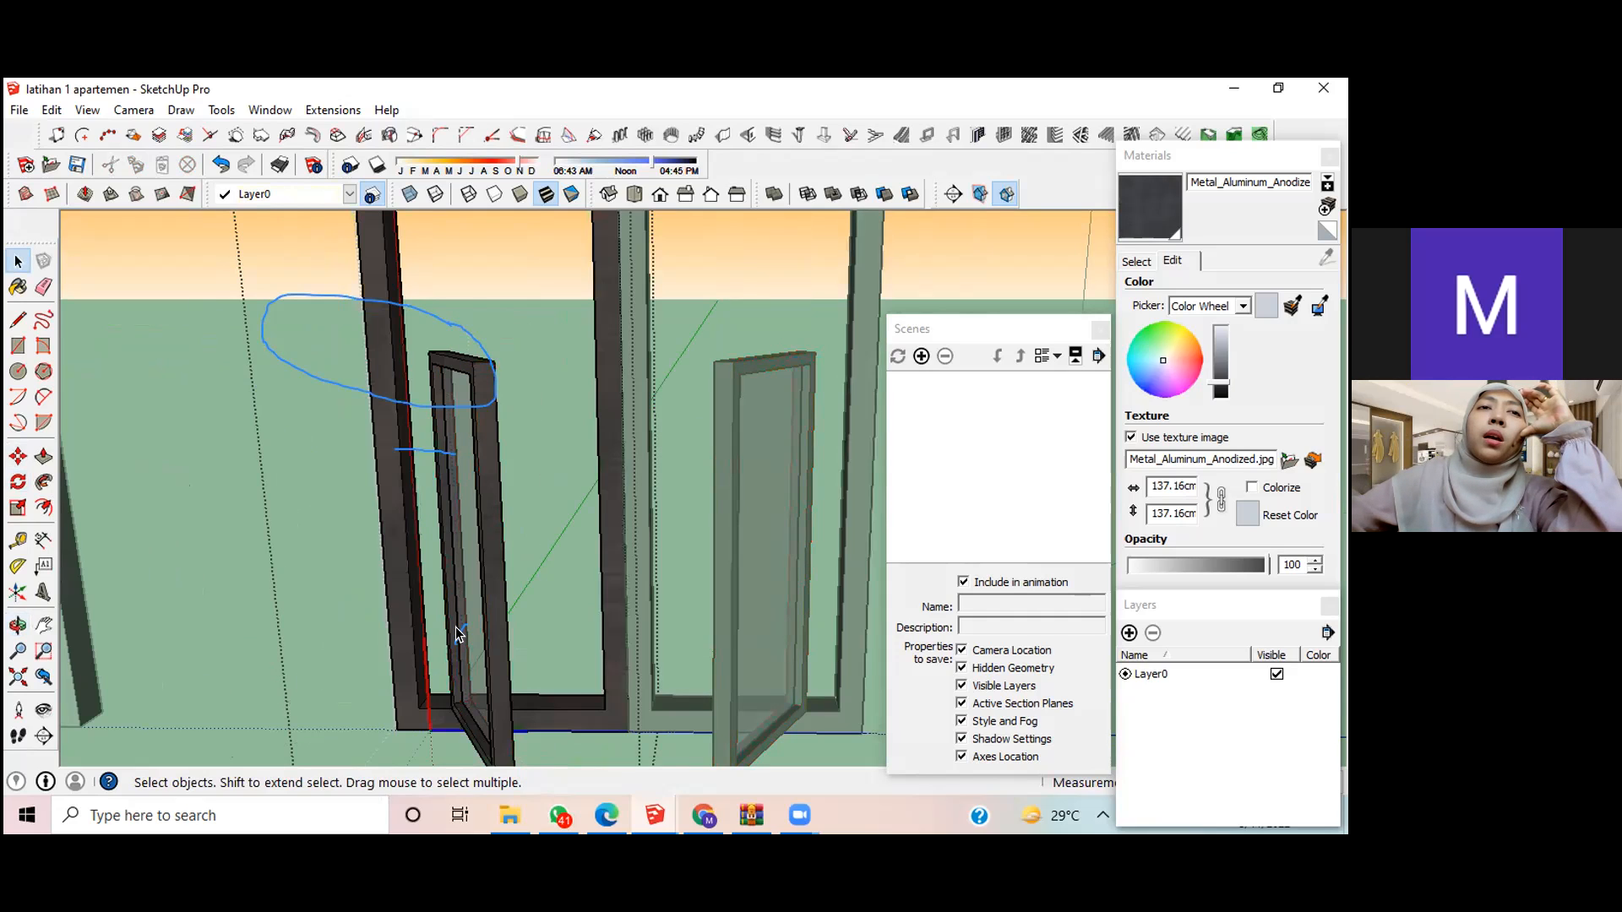
pyautogui.click(453, 635)
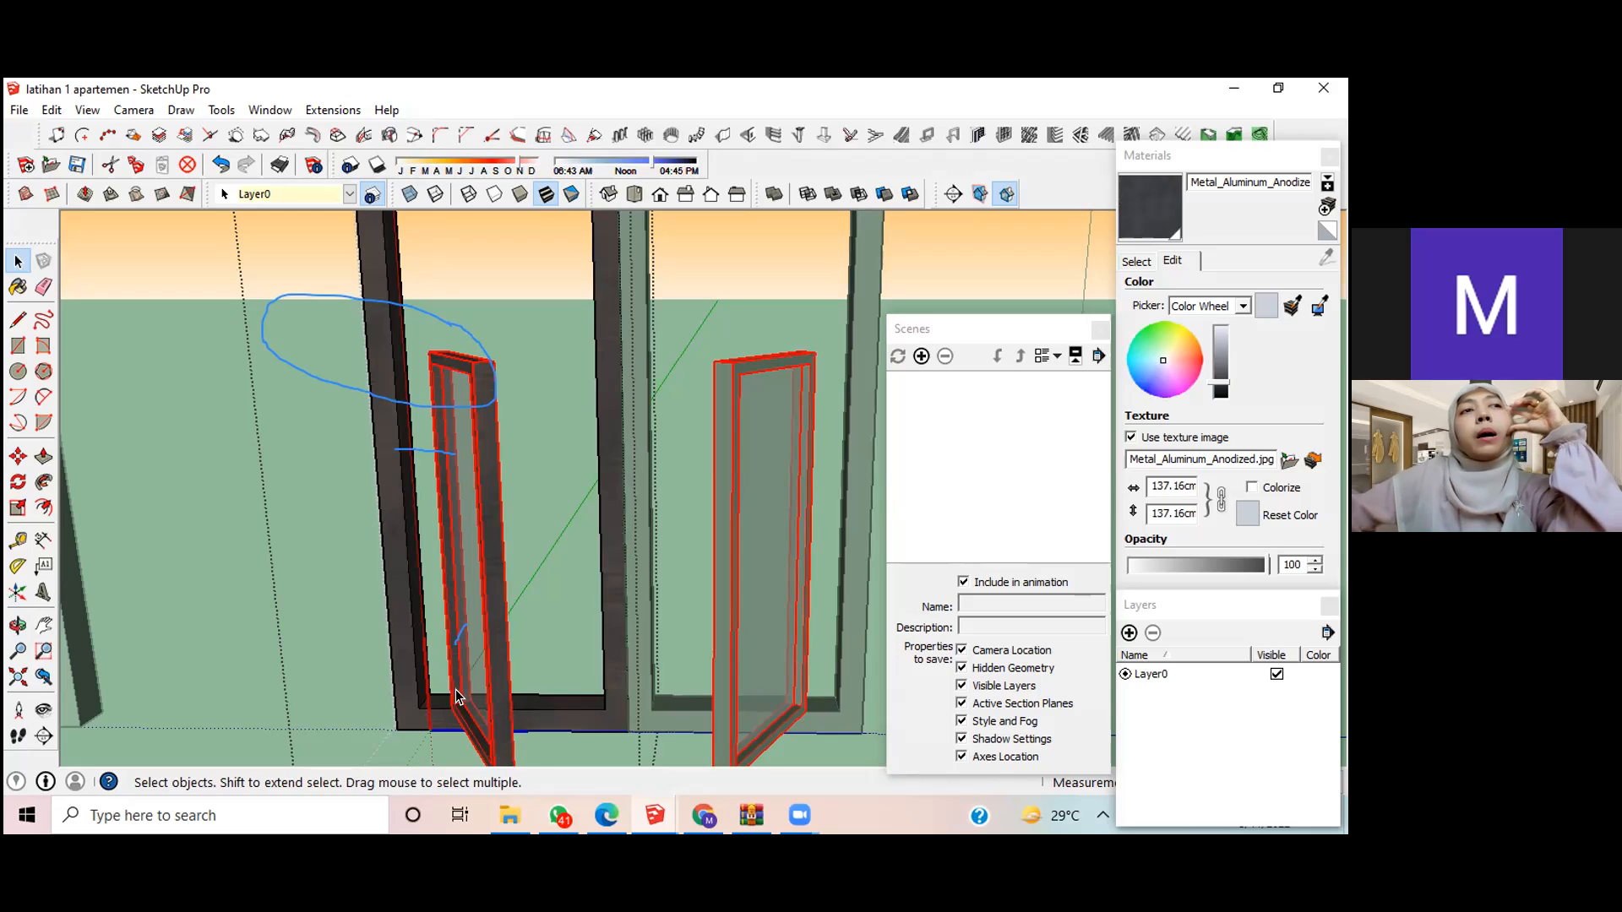
pyautogui.press('q')
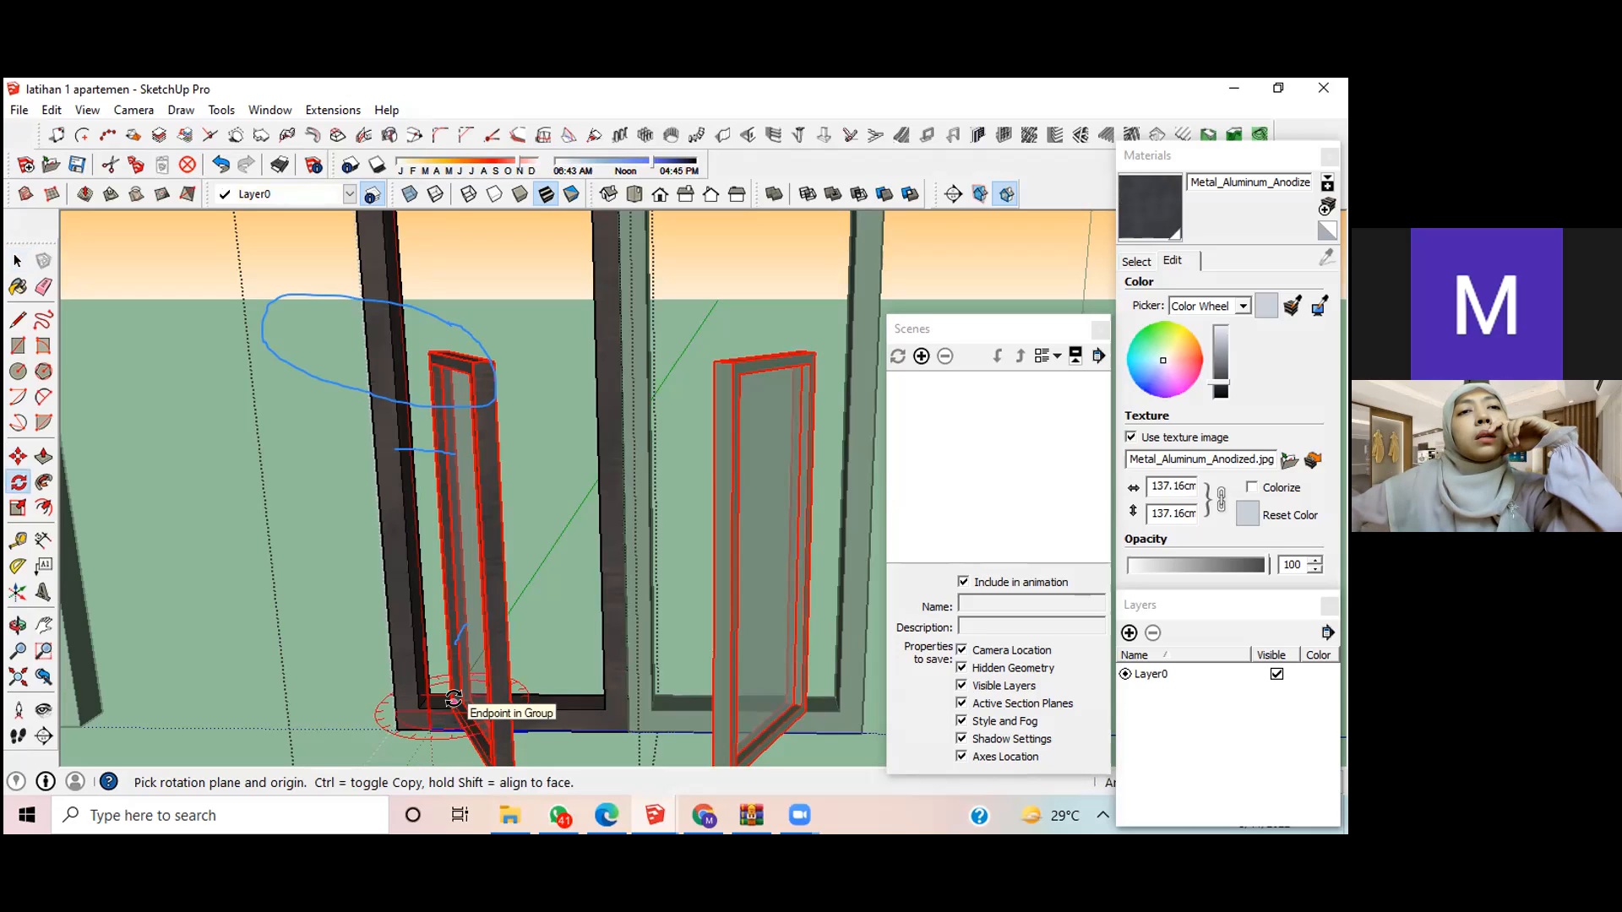
pyautogui.scroll(2, 453, 698)
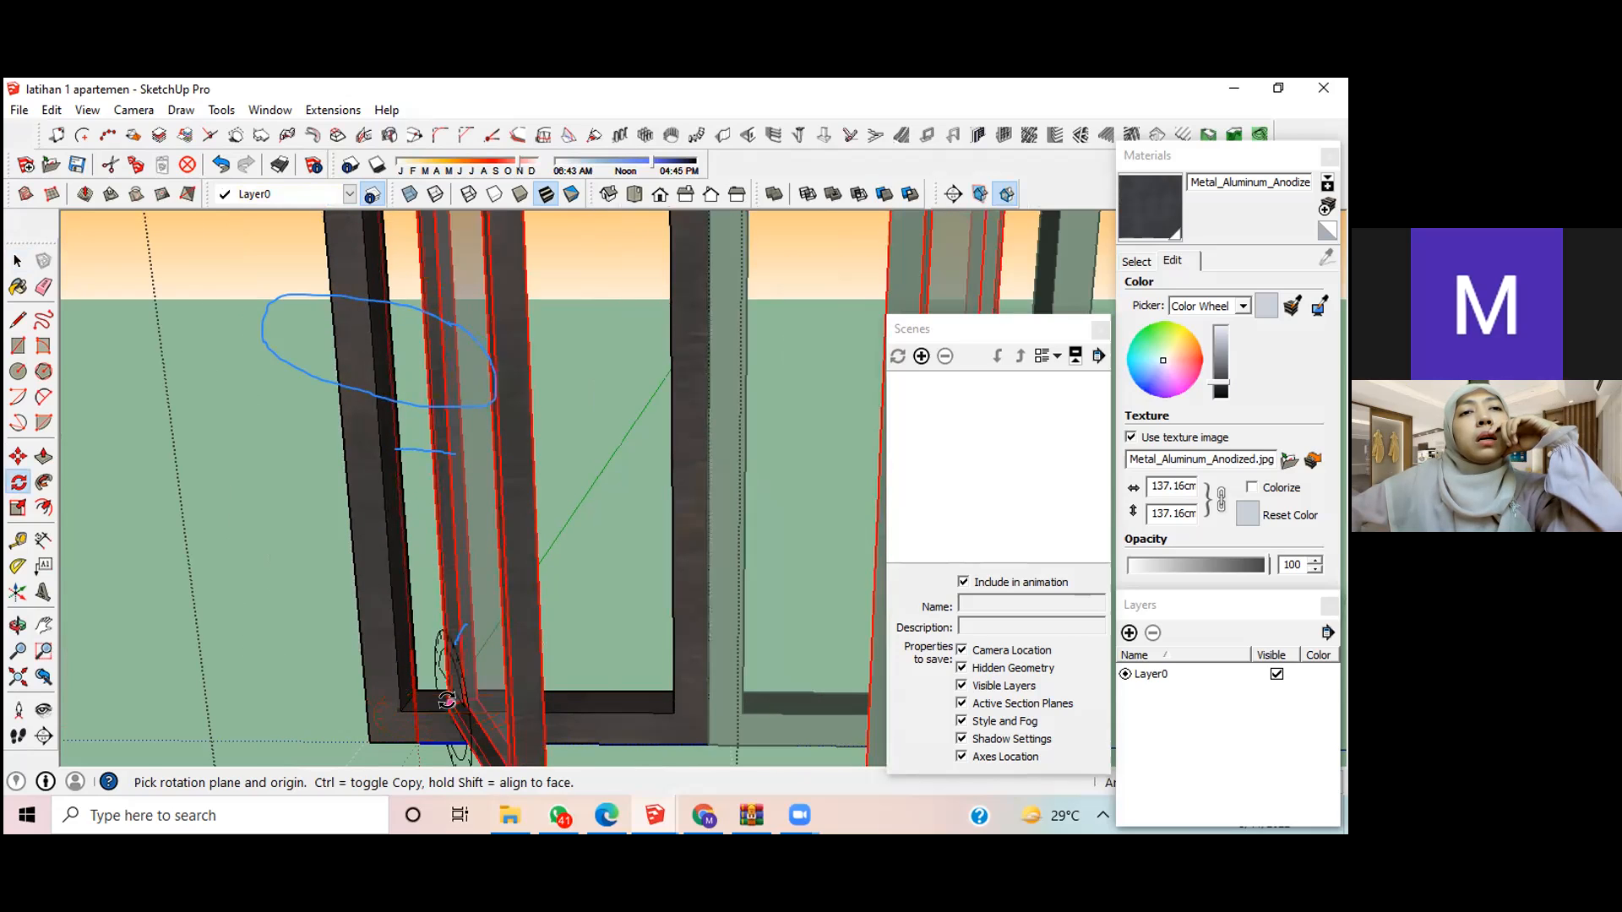
pyautogui.click(452, 701)
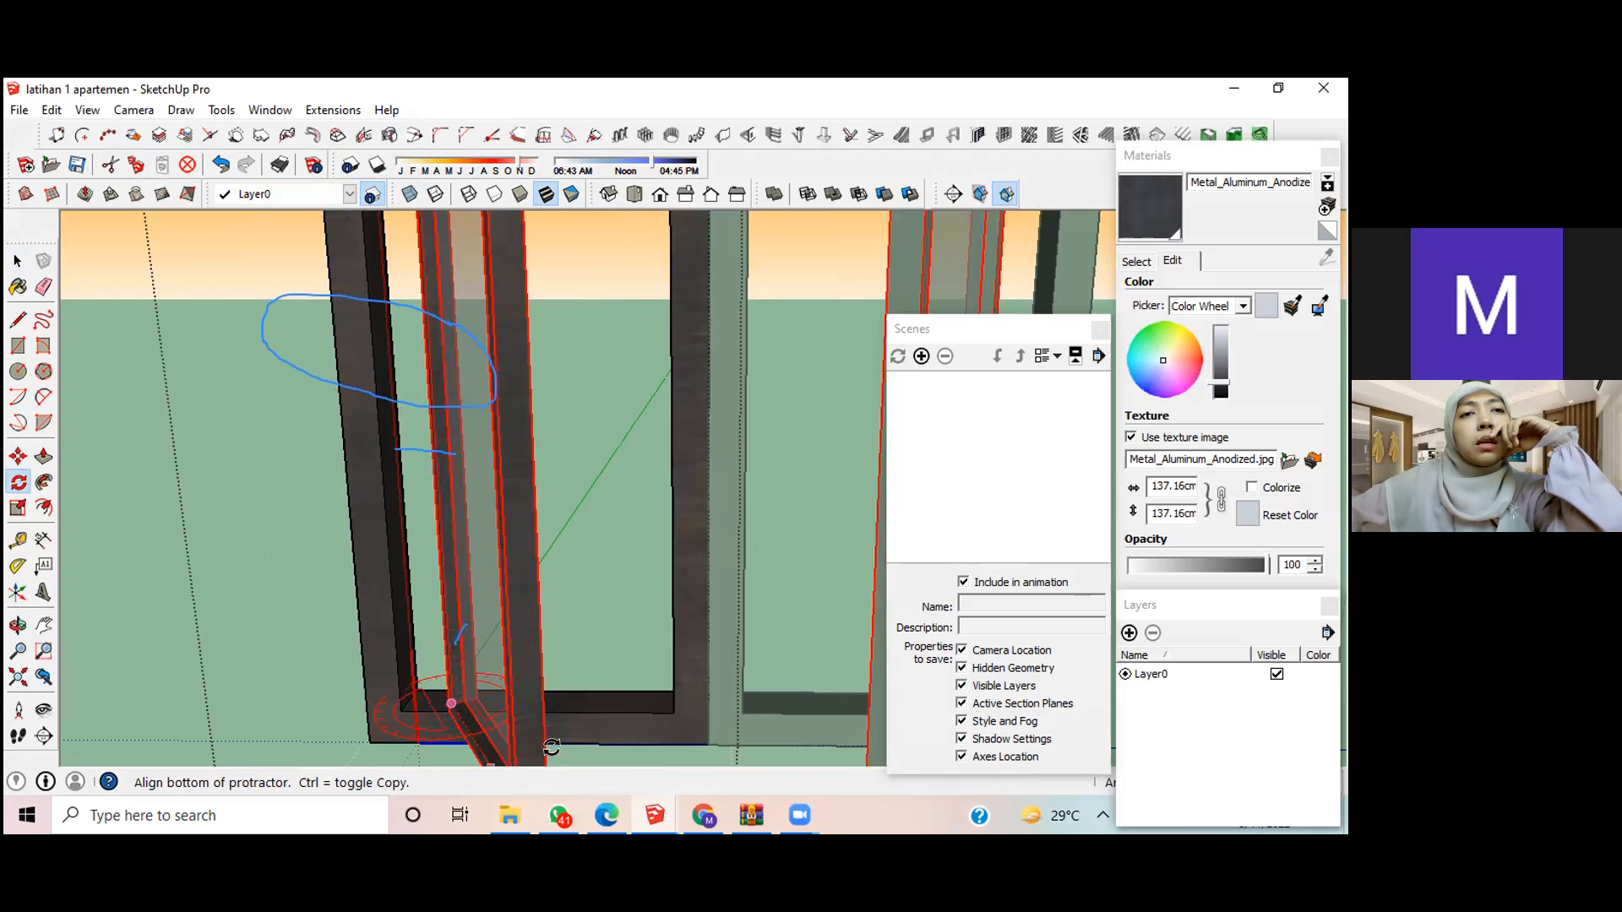
pyautogui.click(645, 731)
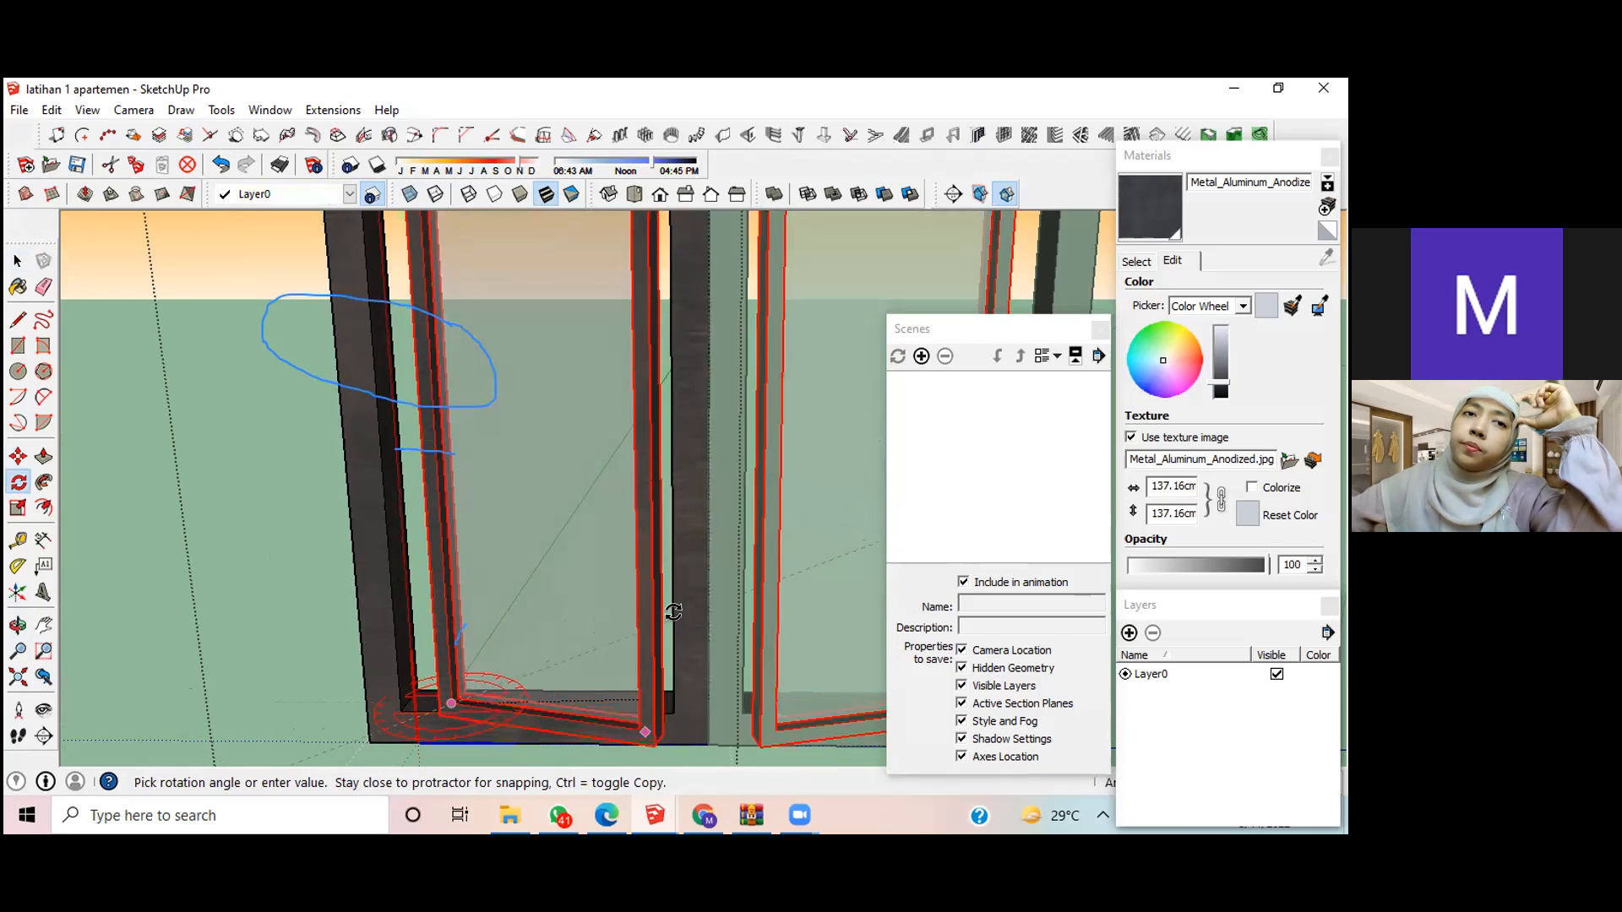
pyautogui.press('Escape')
pyautogui.scroll(-2, 680, 617)
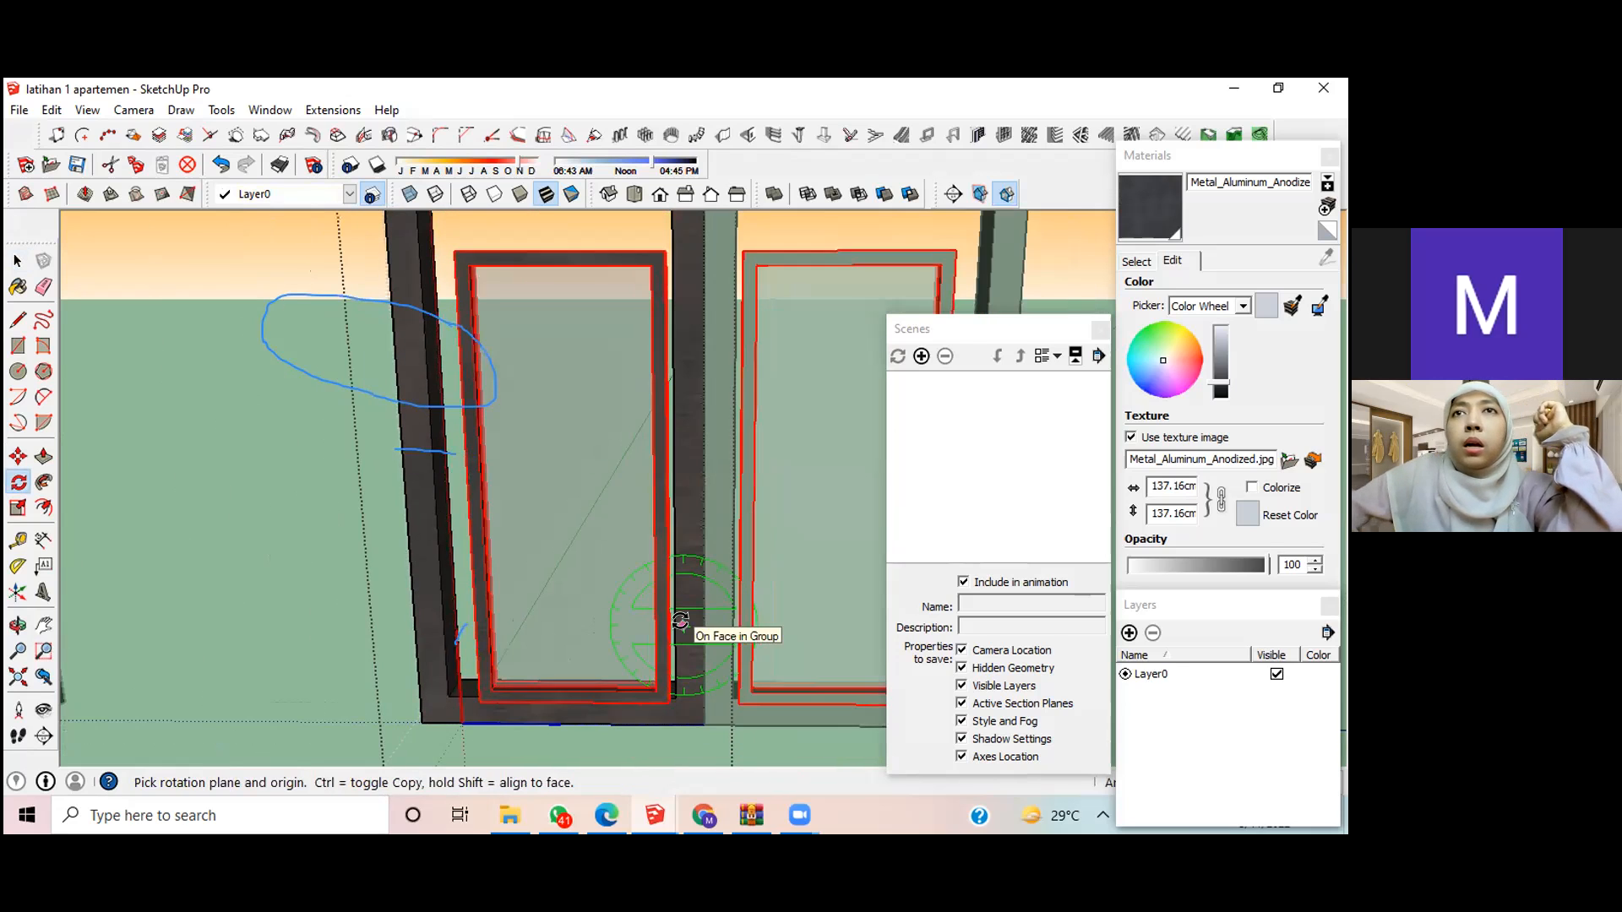
pyautogui.scroll(-3, 680, 620)
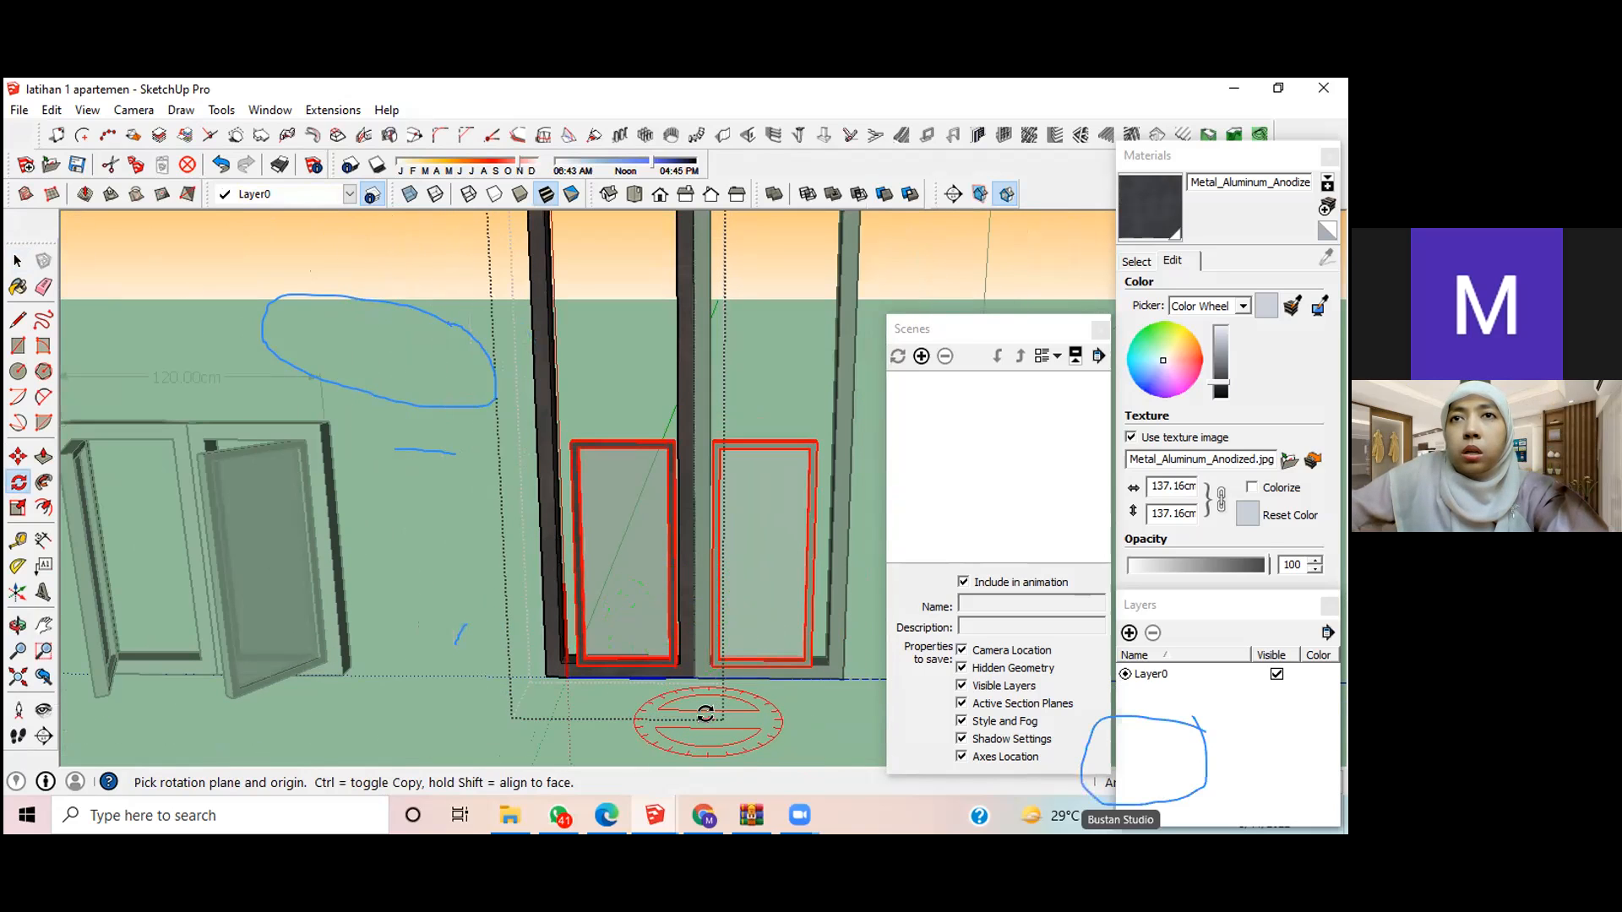
pyautogui.scroll(2, 705, 714)
pyautogui.scroll(1, 725, 689)
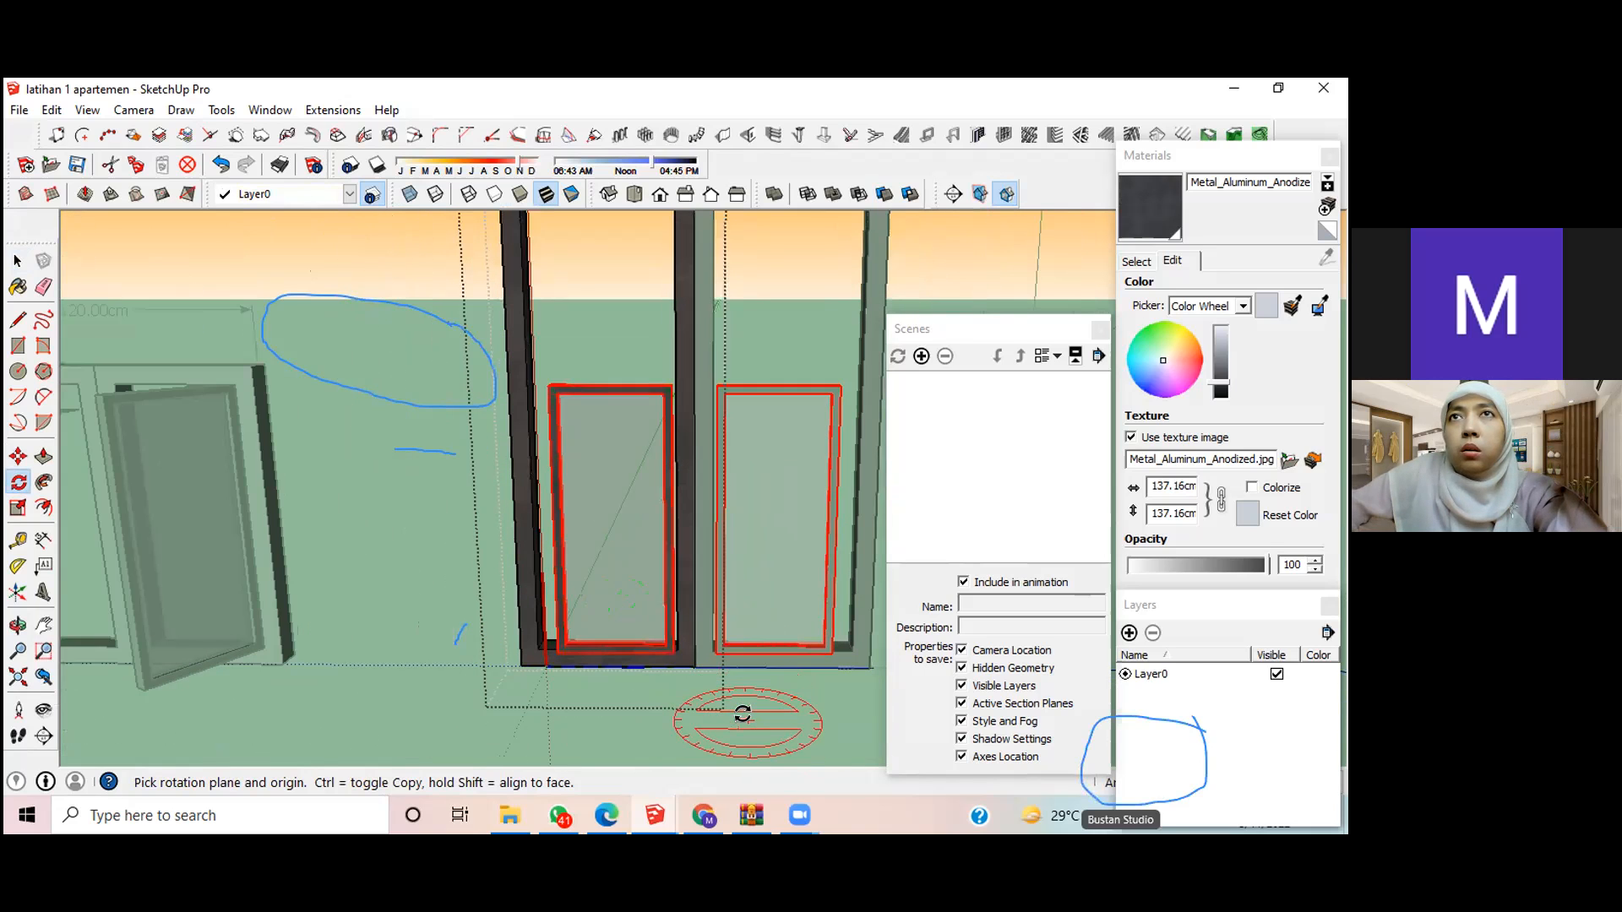
pyautogui.press('space')
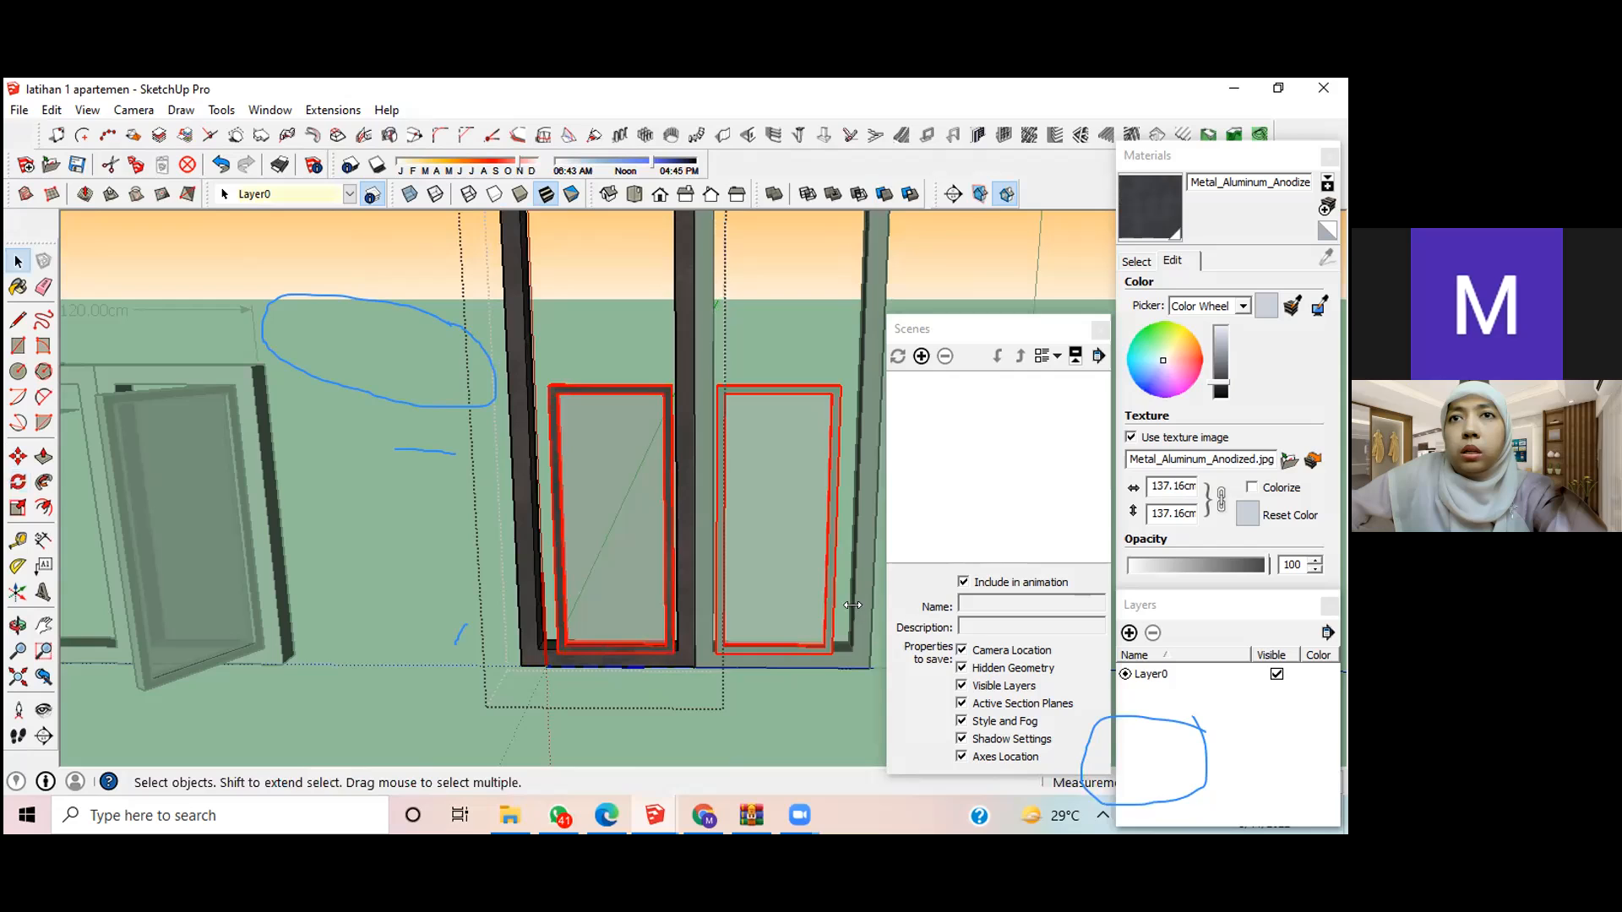
# Step: Clear the Scenes, Layers and Materials windows away from the Measurements box
pyautogui.click(1099, 330)
pyautogui.moveTo(1283, 614); pyautogui.dragTo(1187, 410)
pyautogui.click(1268, 639)
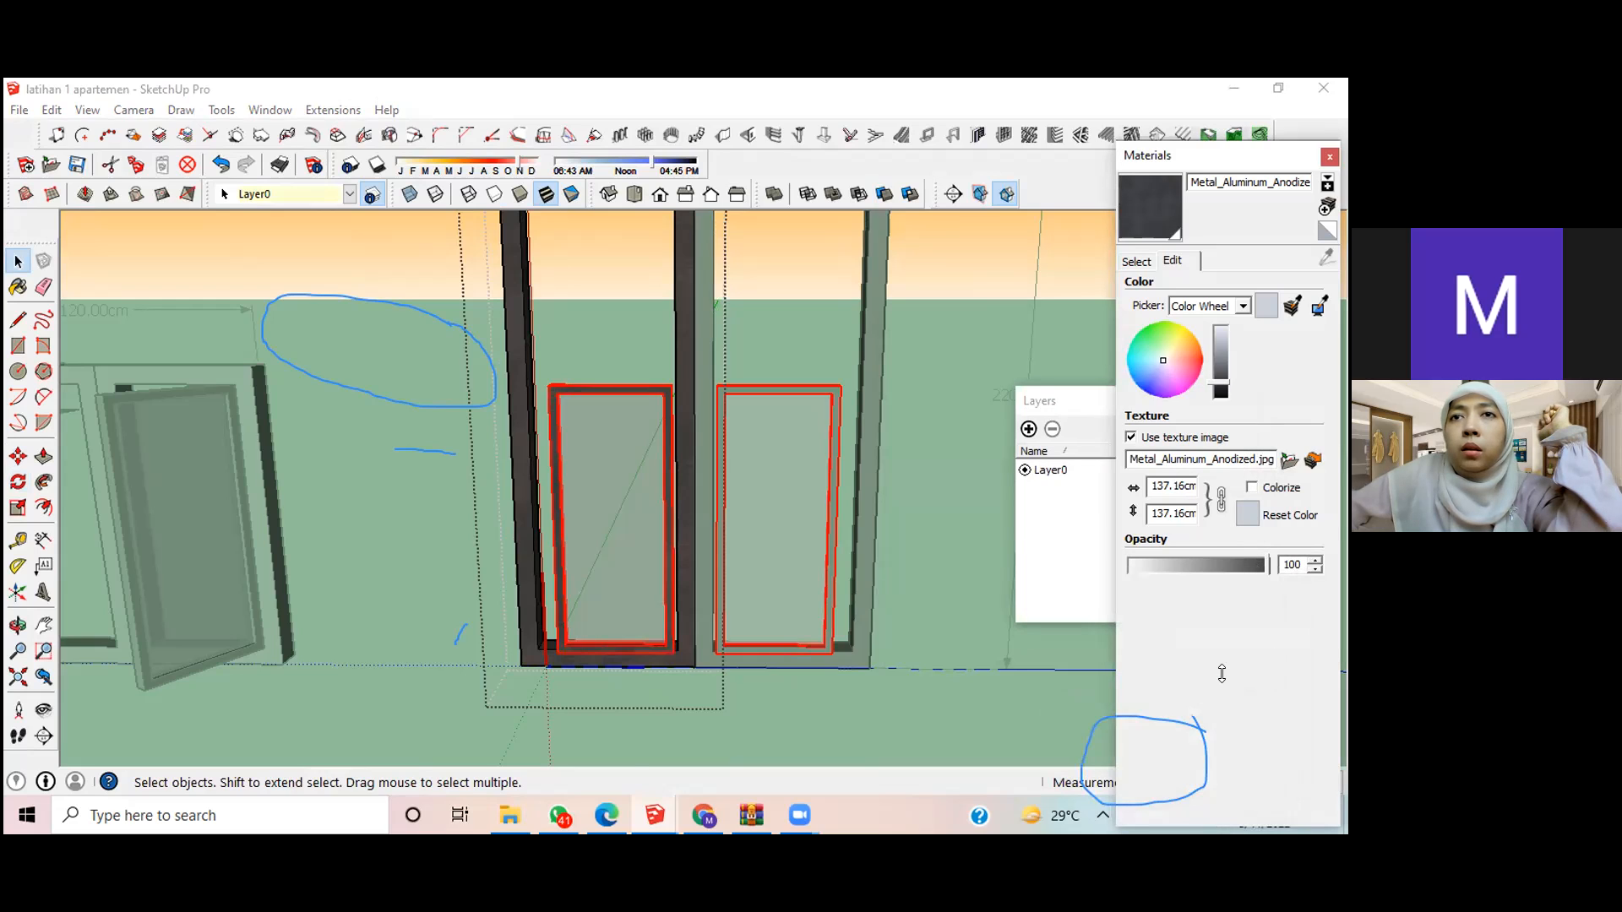
pyautogui.moveTo(1222, 673); pyautogui.dragTo(1223, 676)
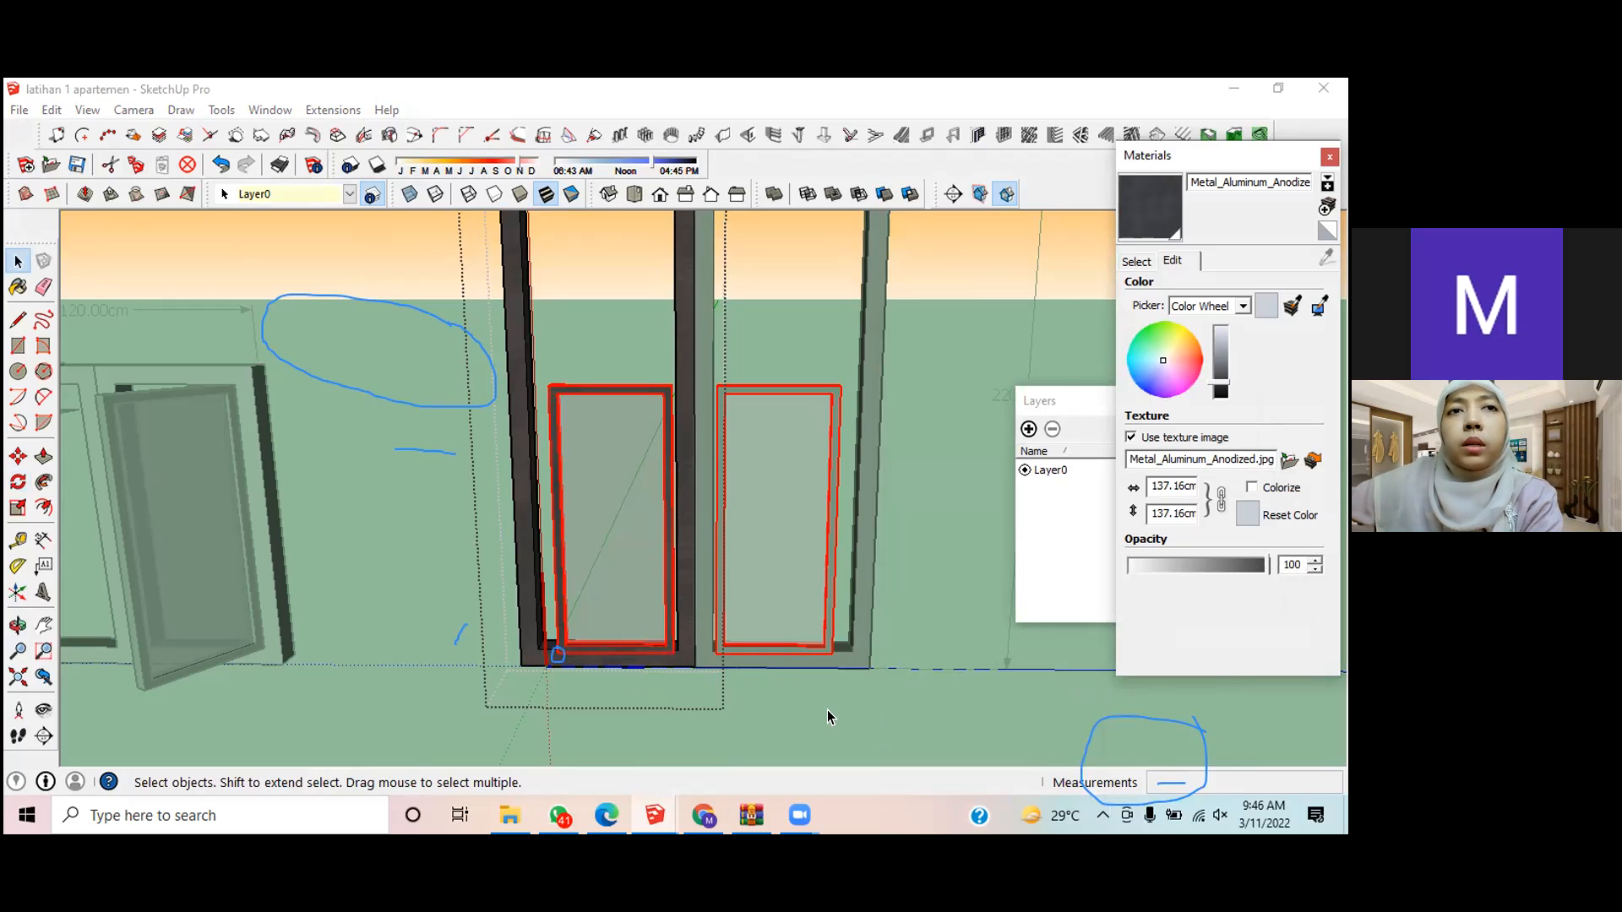
# Step: Close the tall window's left half for editing and clear the selection
pyautogui.scroll(2, 828, 710)
pyautogui.click(511, 633)
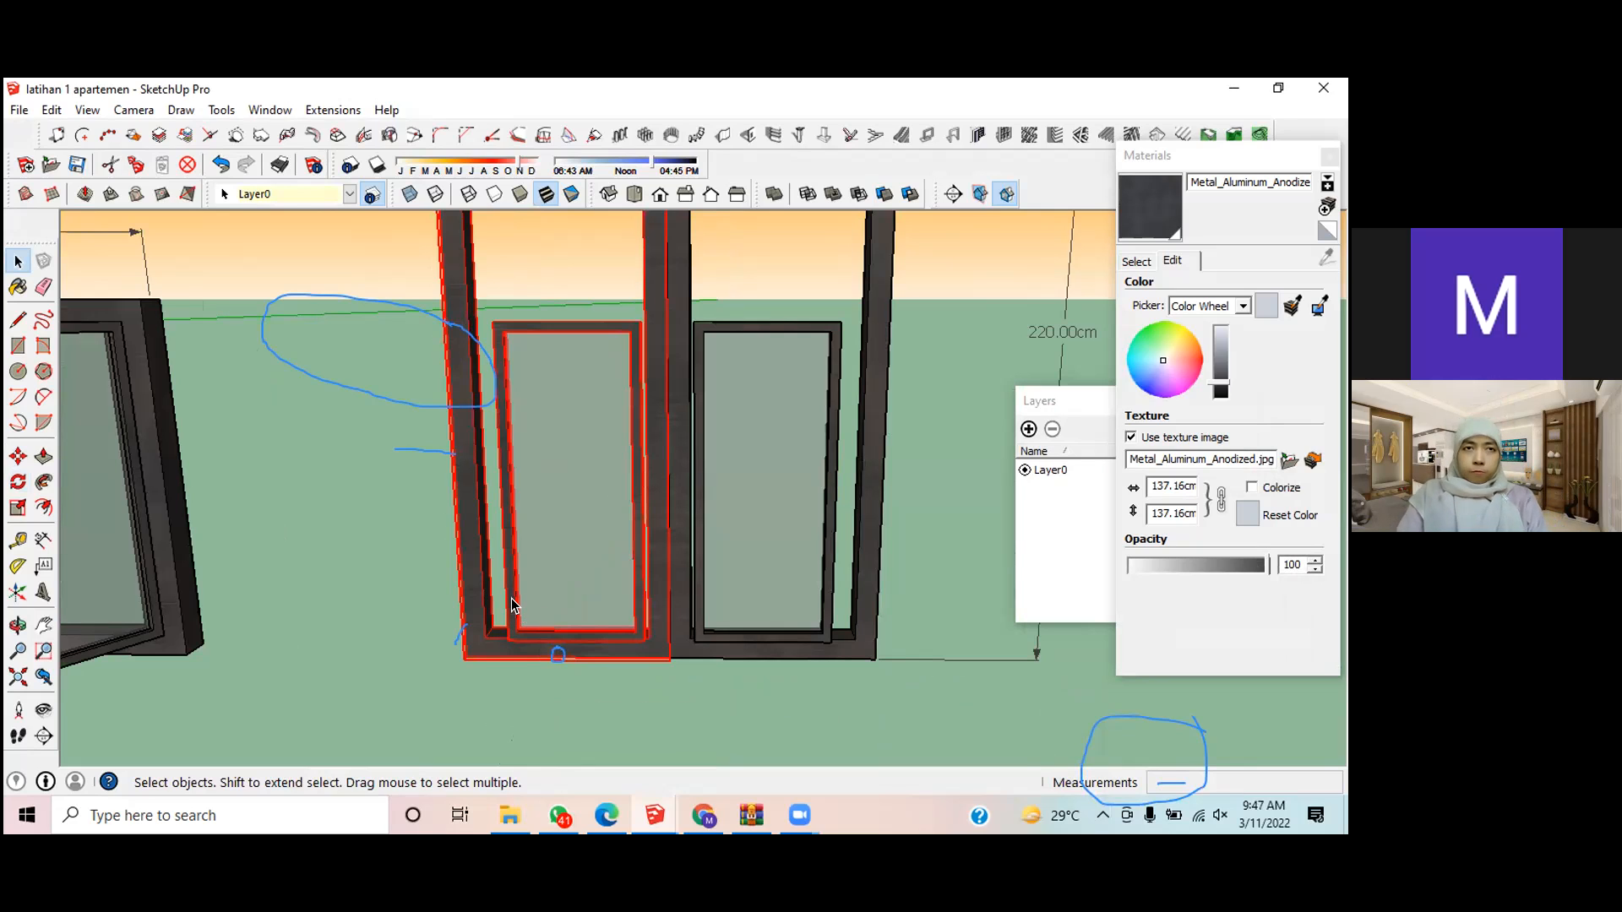
pyautogui.scroll(2, 511, 598)
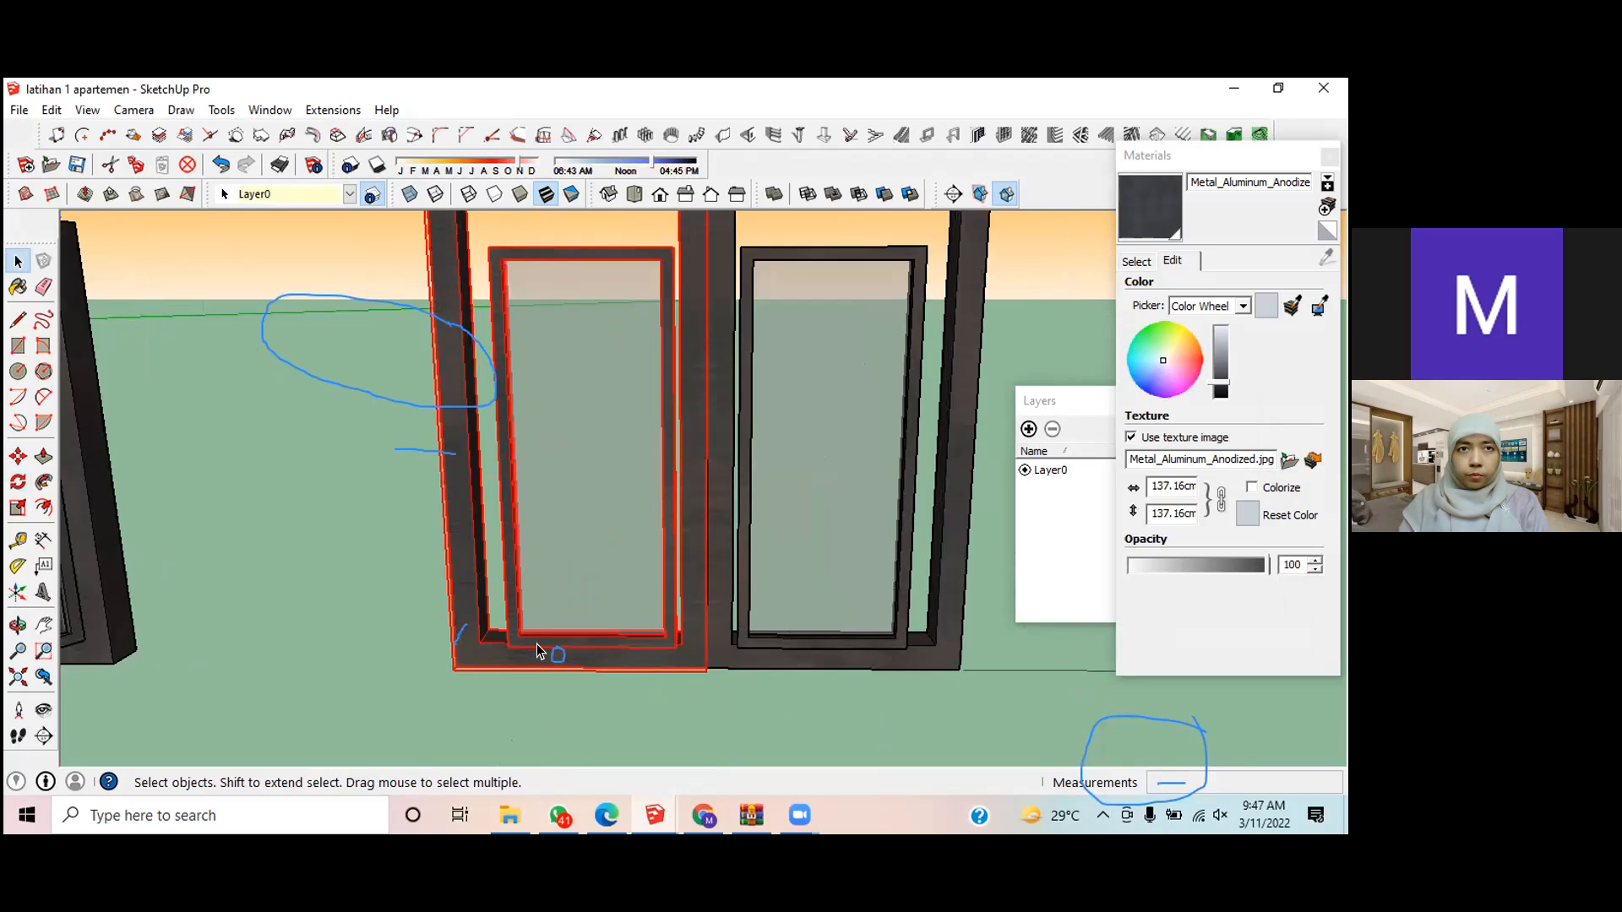
pyautogui.click(673, 716)
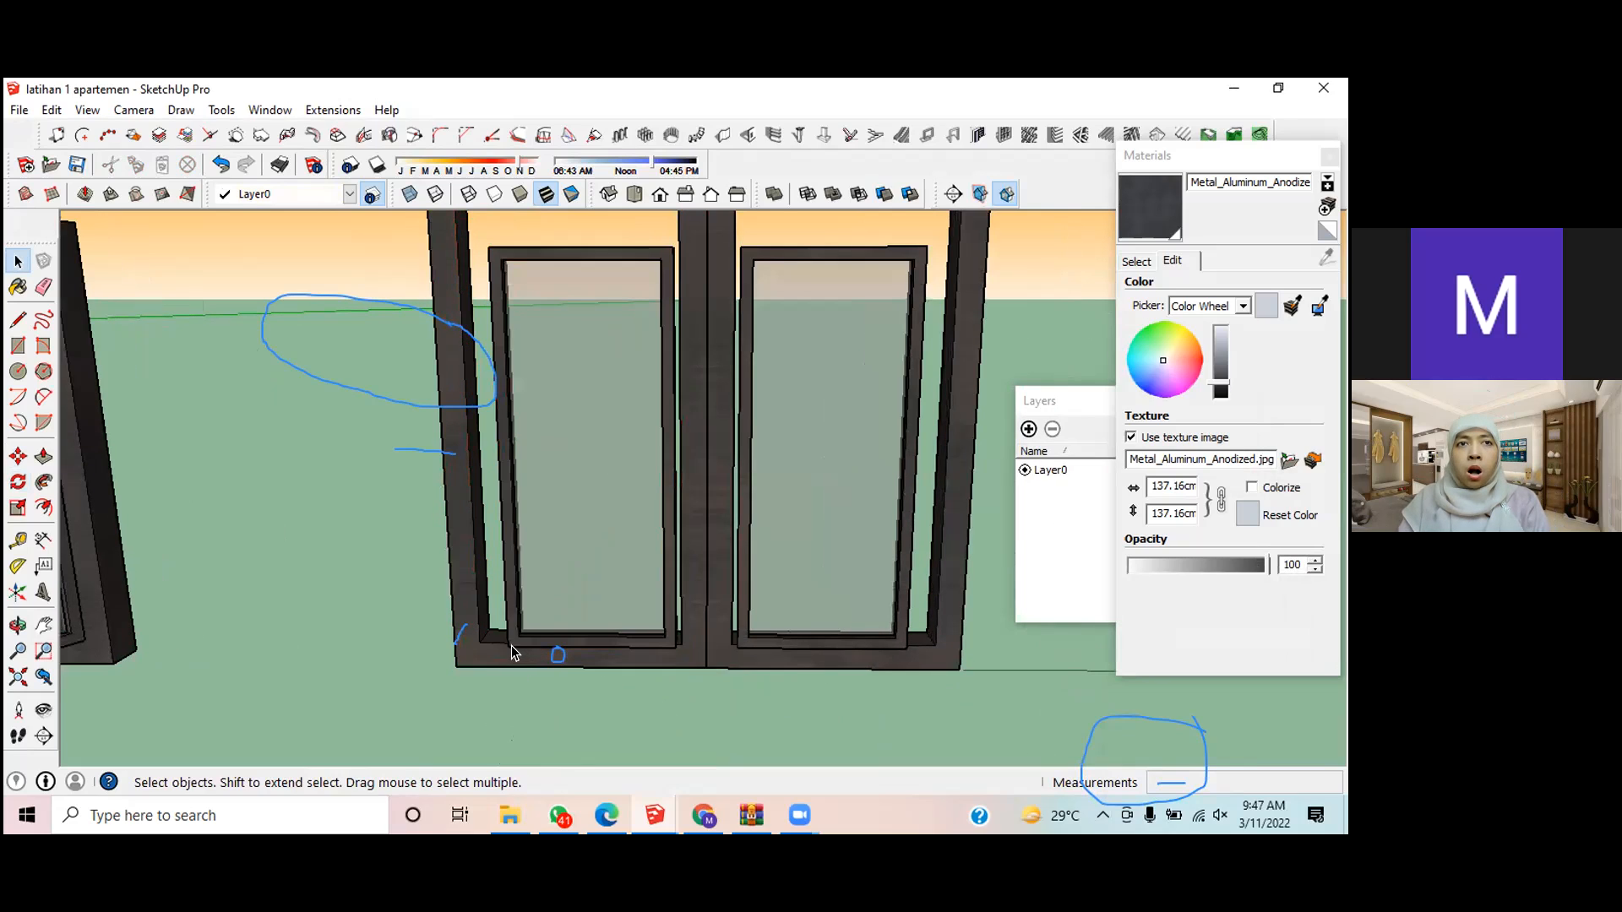
# Step: Inside the tall window's left half, move the sash by its lower outer corner about 11.4 cm to the midpoint at the frame's inner corner
pyautogui.click(505, 642)
pyautogui.doubleClick(505, 642)
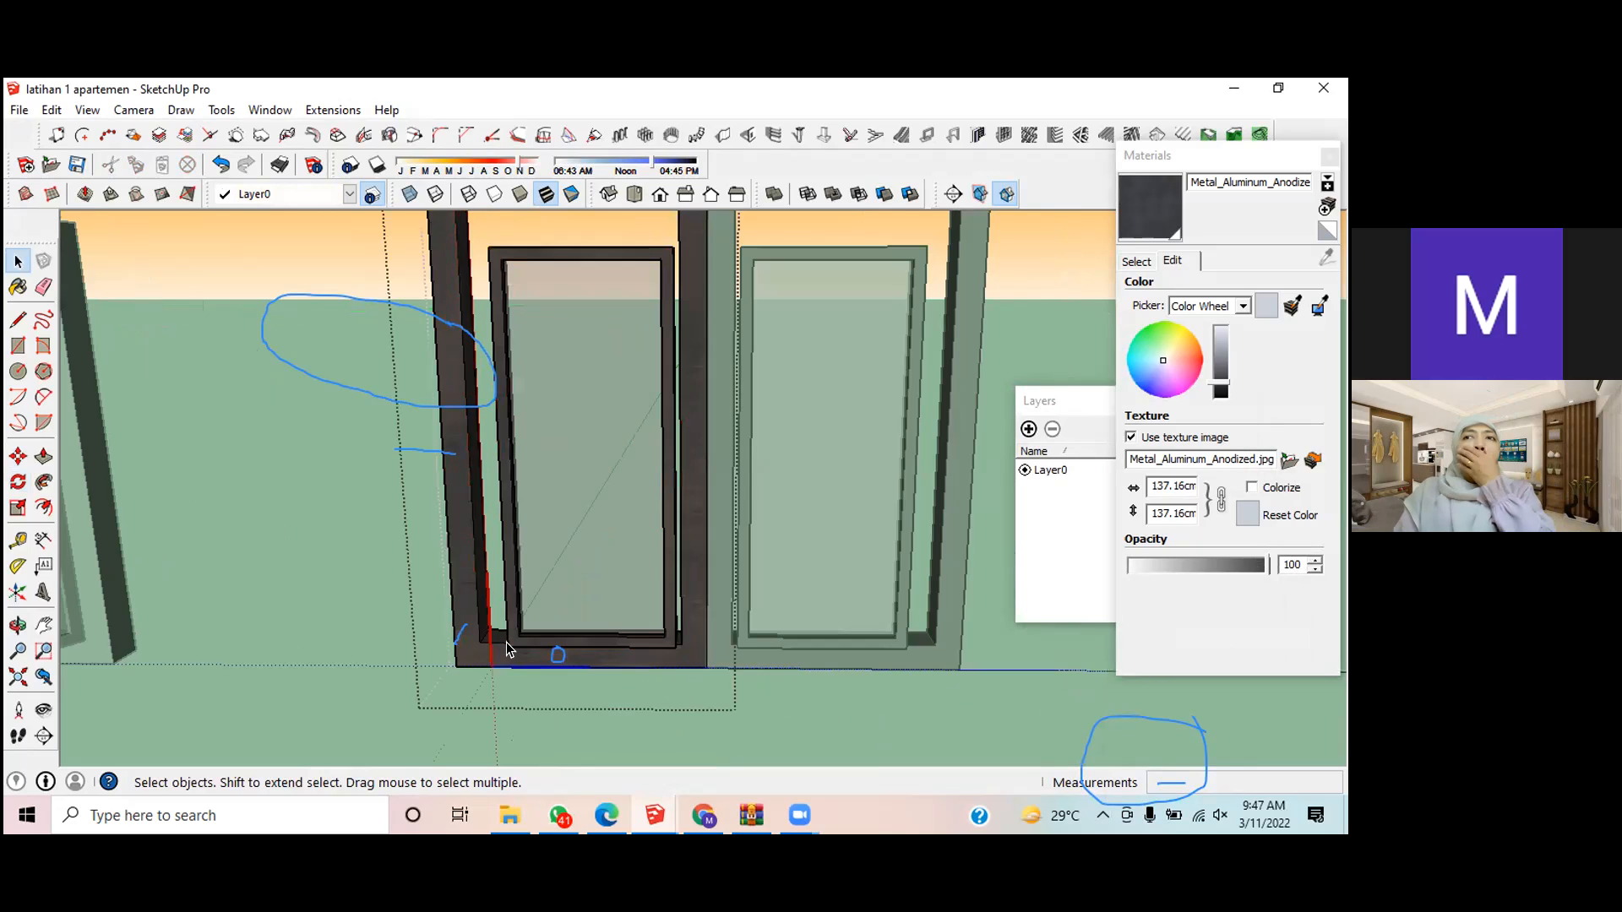
pyautogui.click(514, 637)
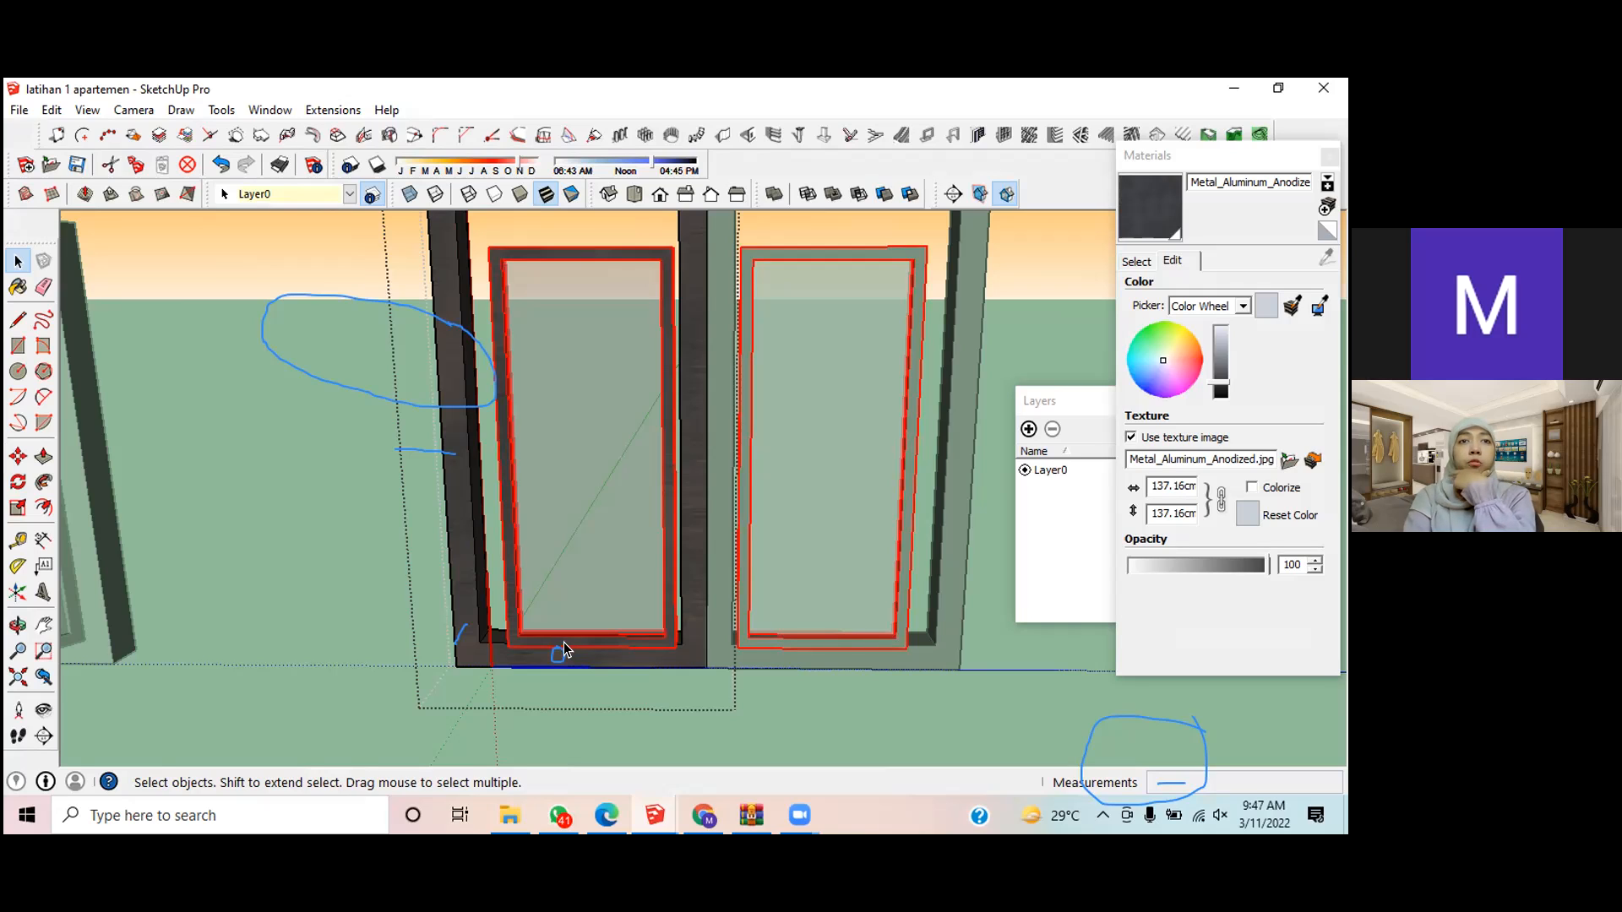
pyautogui.press('m')
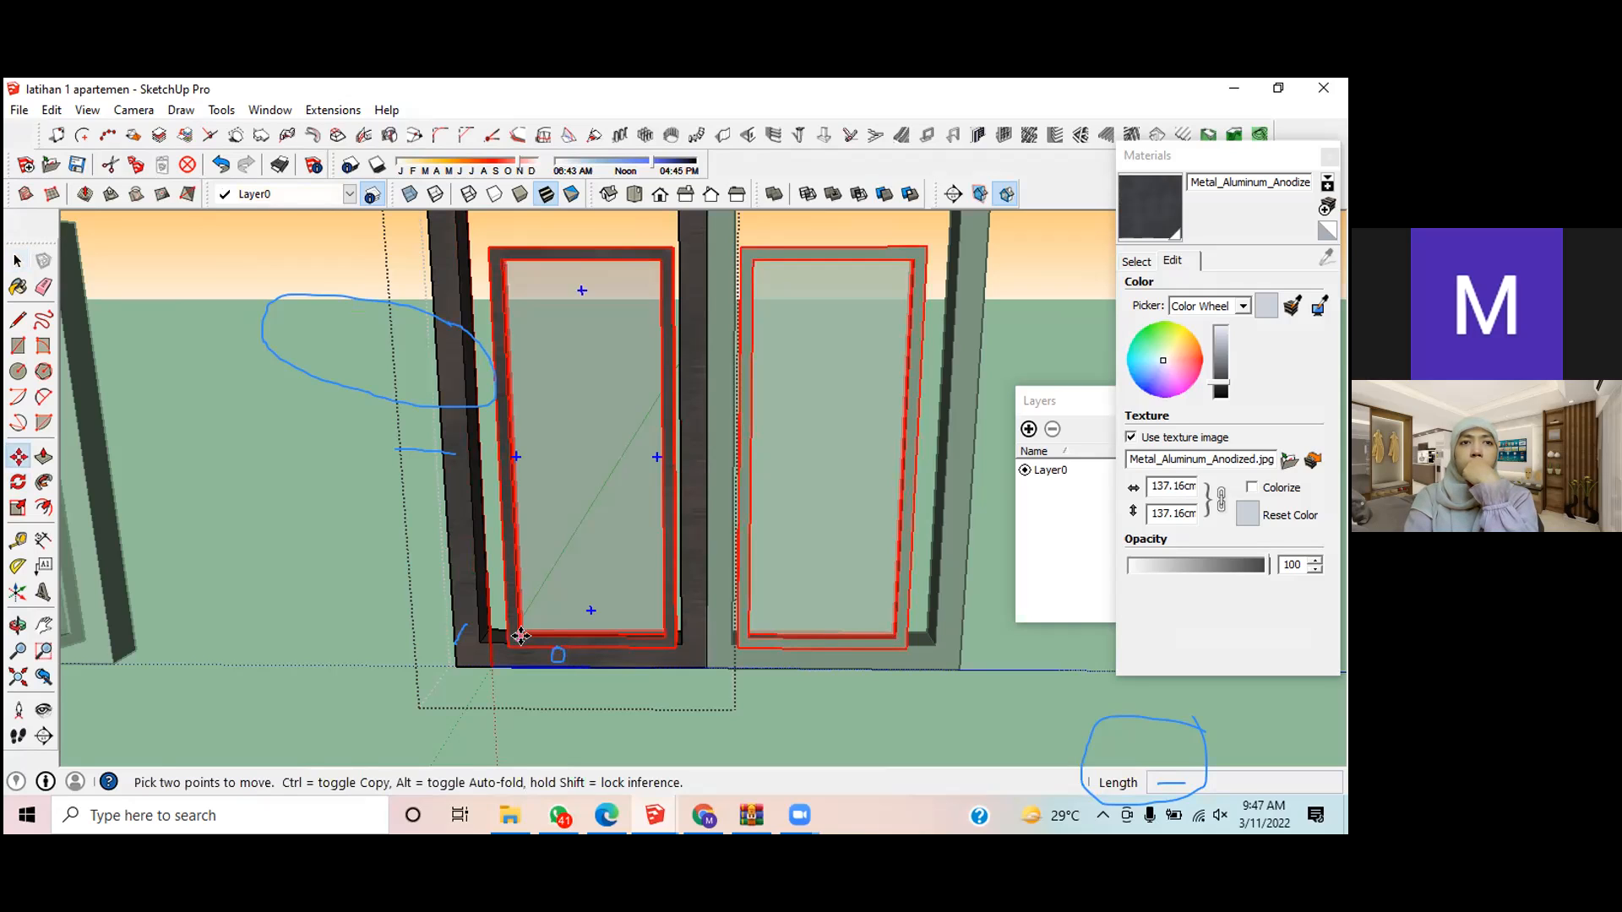
pyautogui.scroll(5, 505, 644)
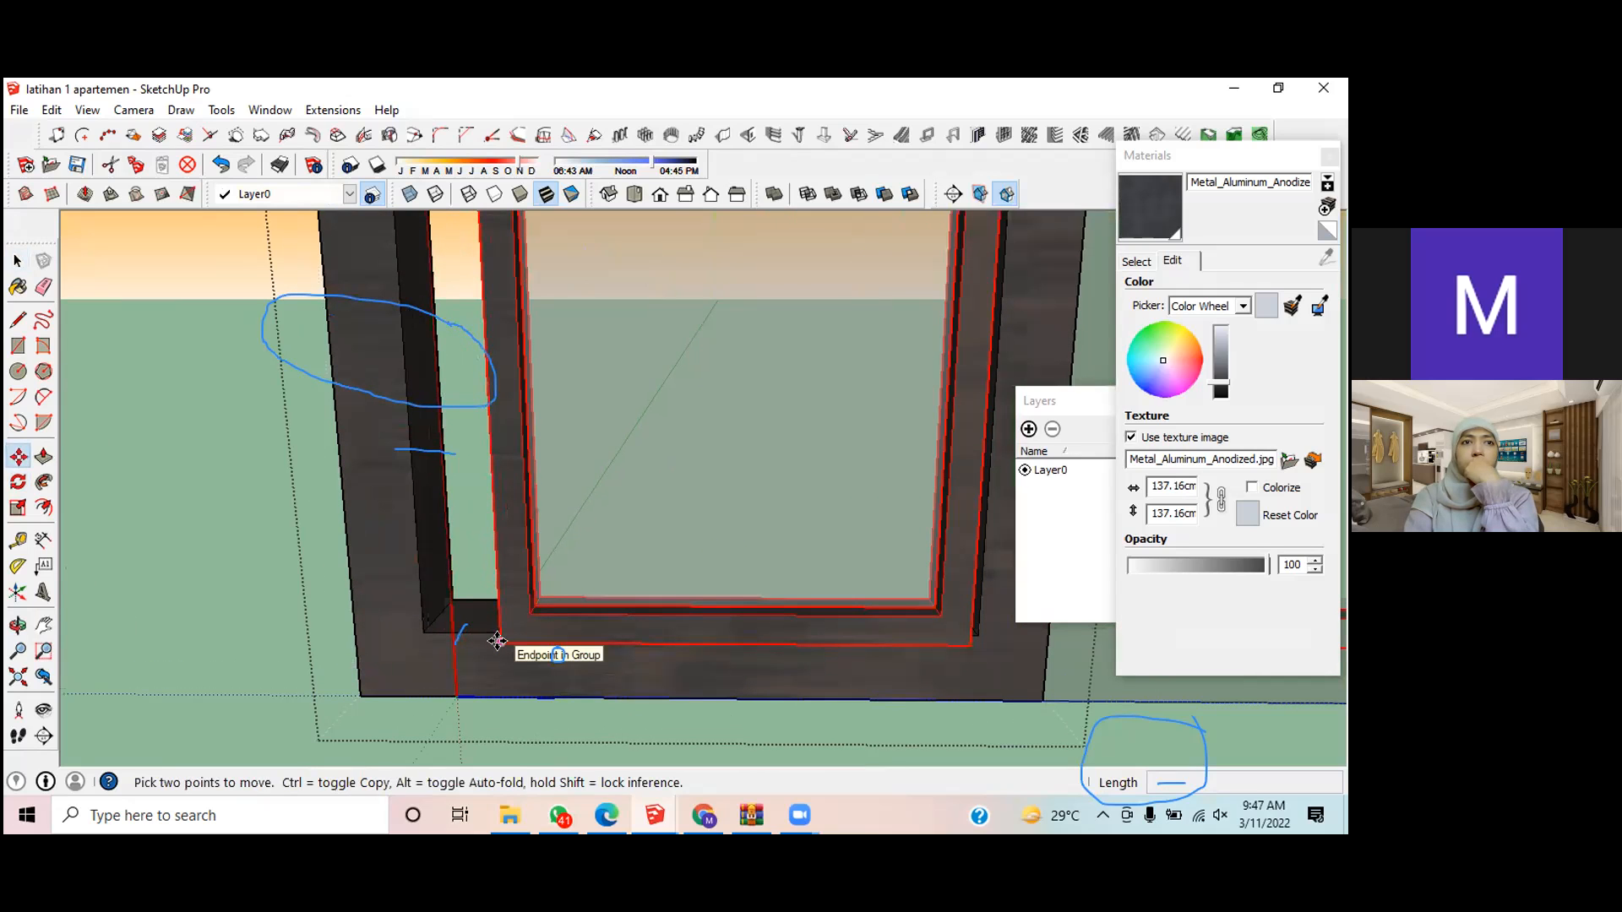
pyautogui.click(494, 632)
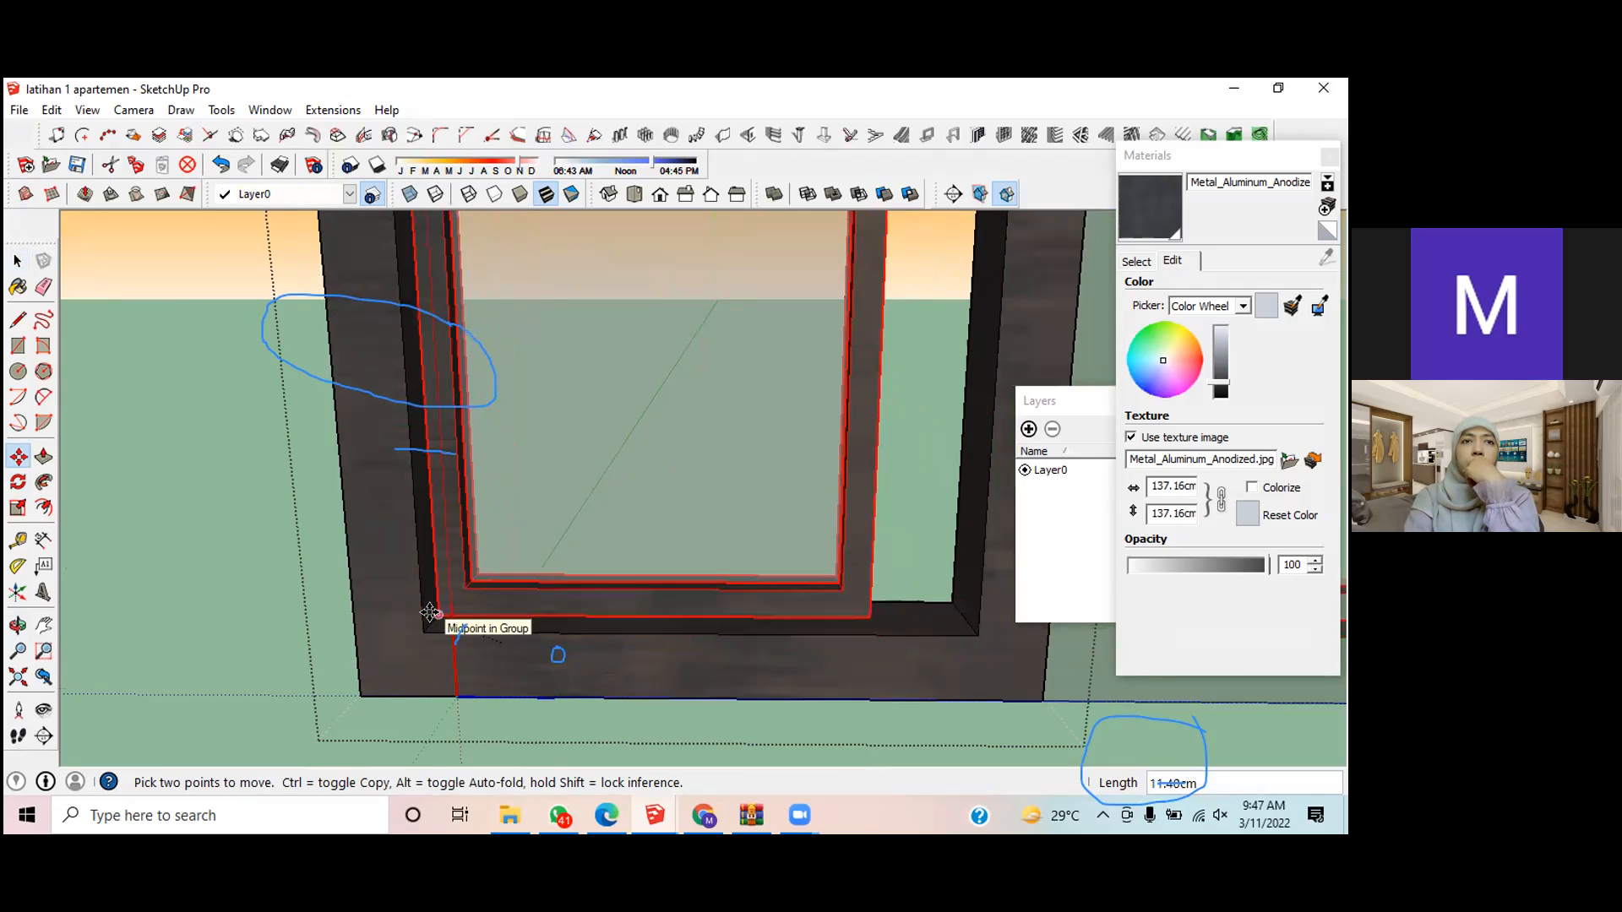
pyautogui.click(429, 612)
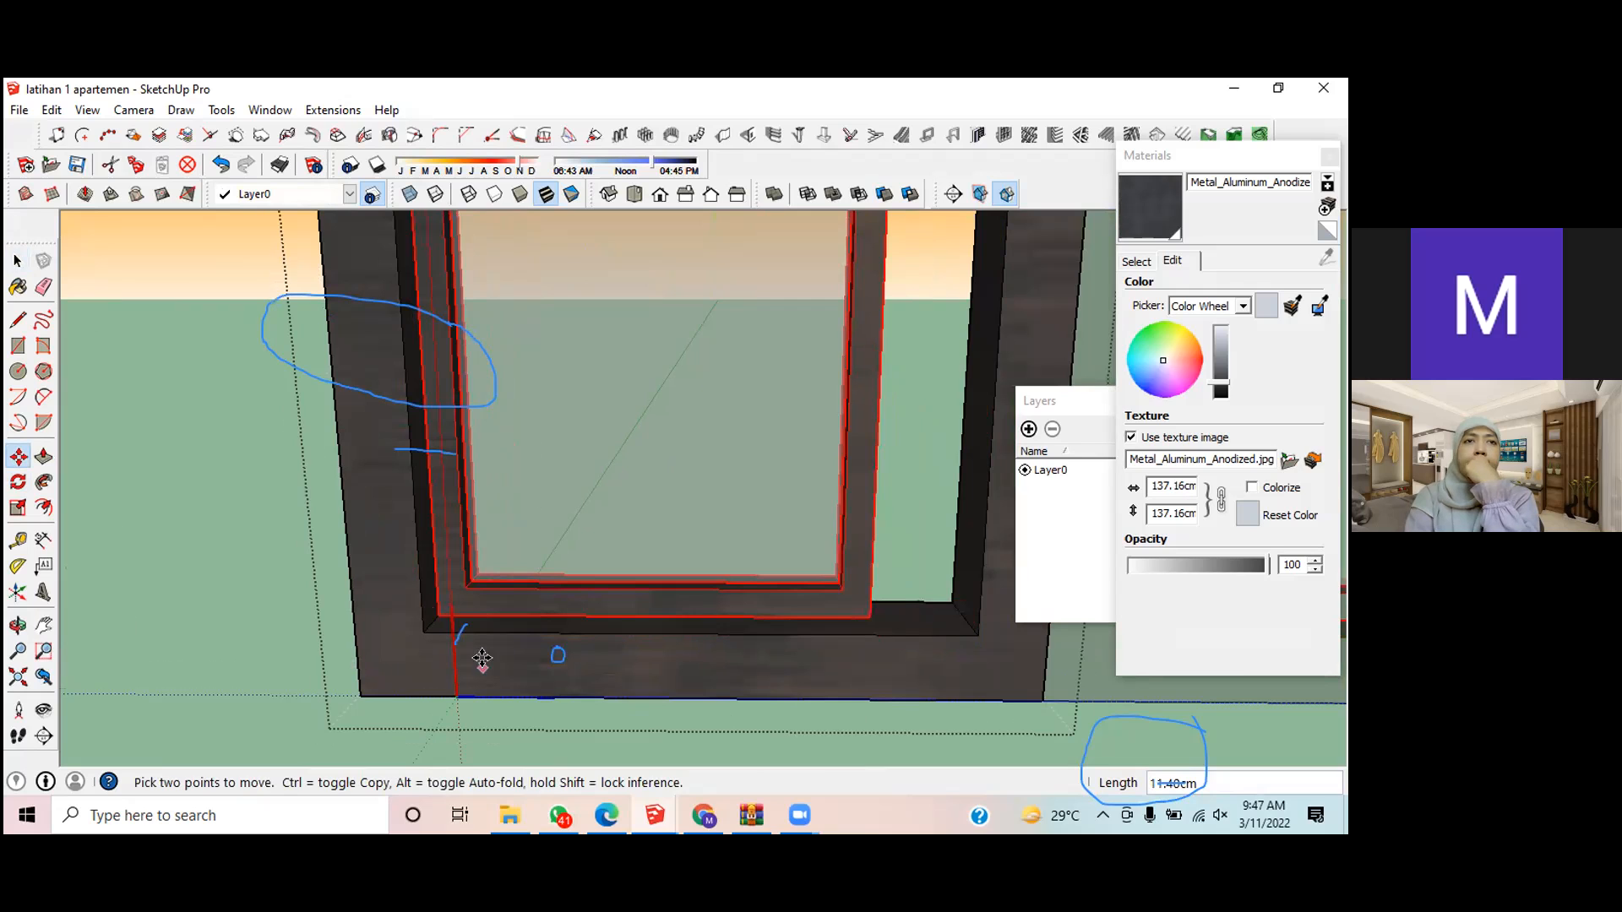
pyautogui.scroll(-4, 900, 655)
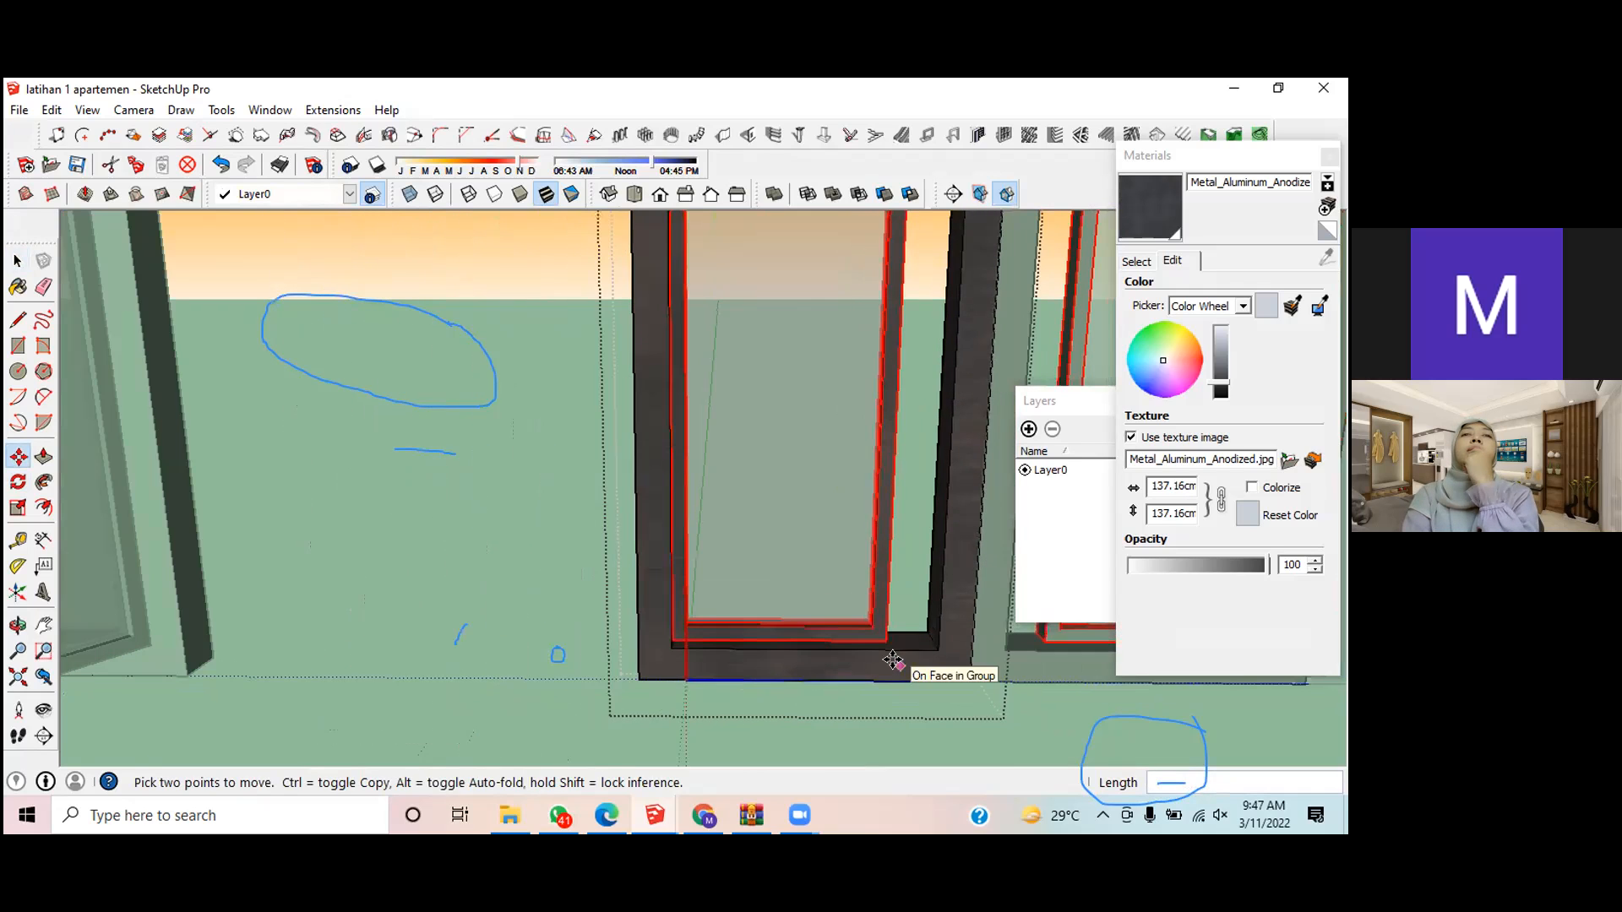
pyautogui.scroll(1, 891, 692)
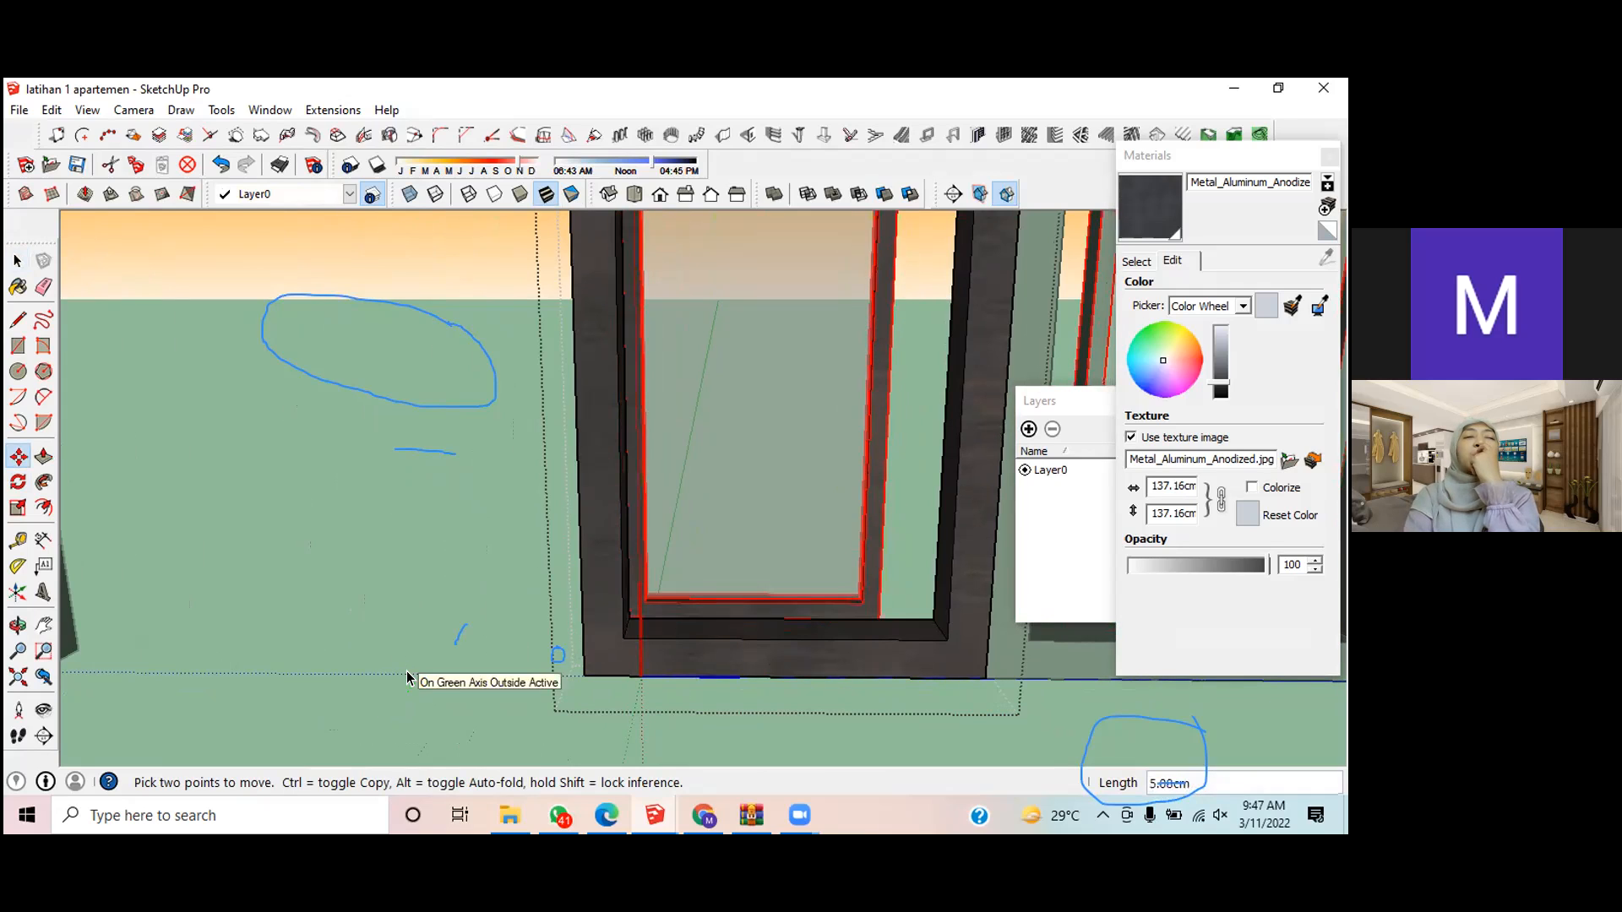
pyautogui.press('space')
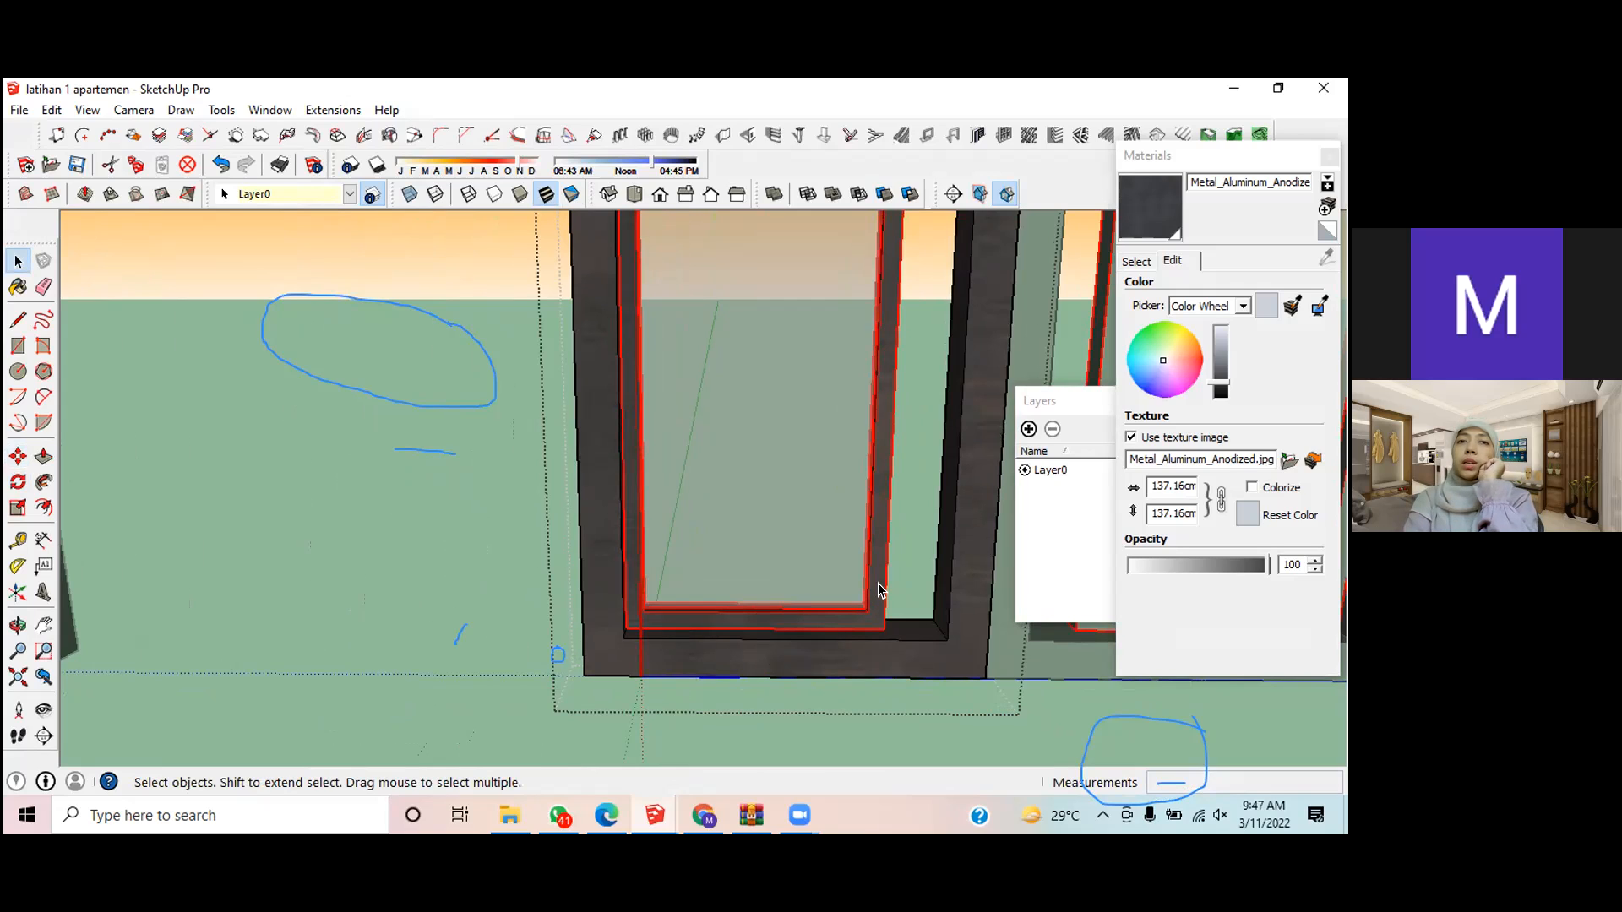
# Step: Open the sash of the tall window's left half and its nested sash frame for editing
pyautogui.click(960, 566)
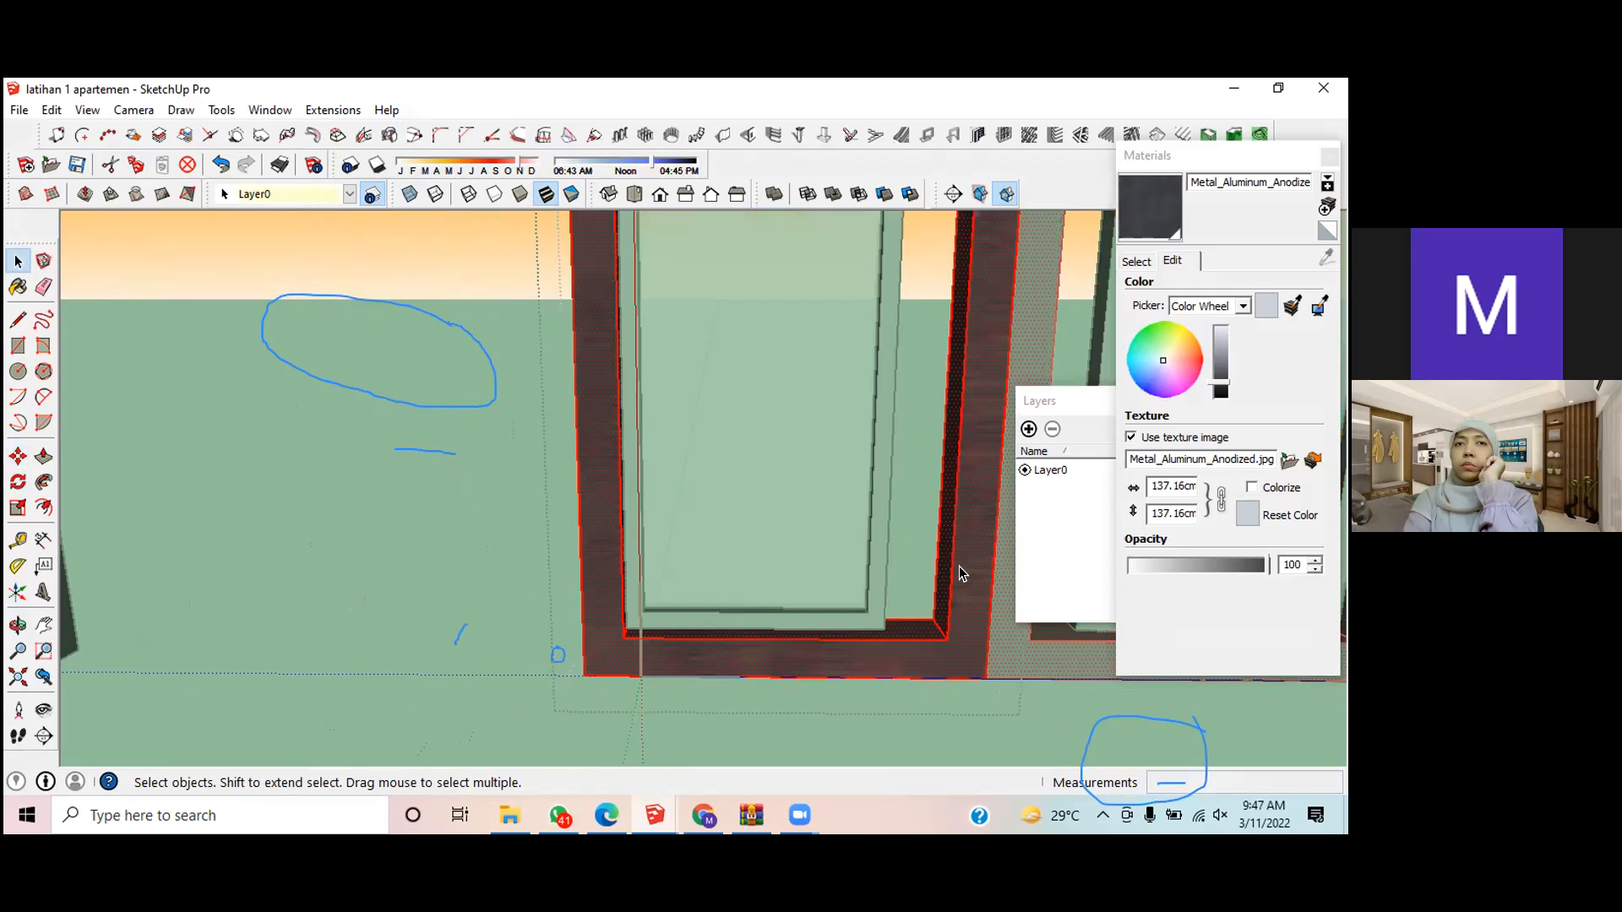
pyautogui.scroll(-3, 959, 574)
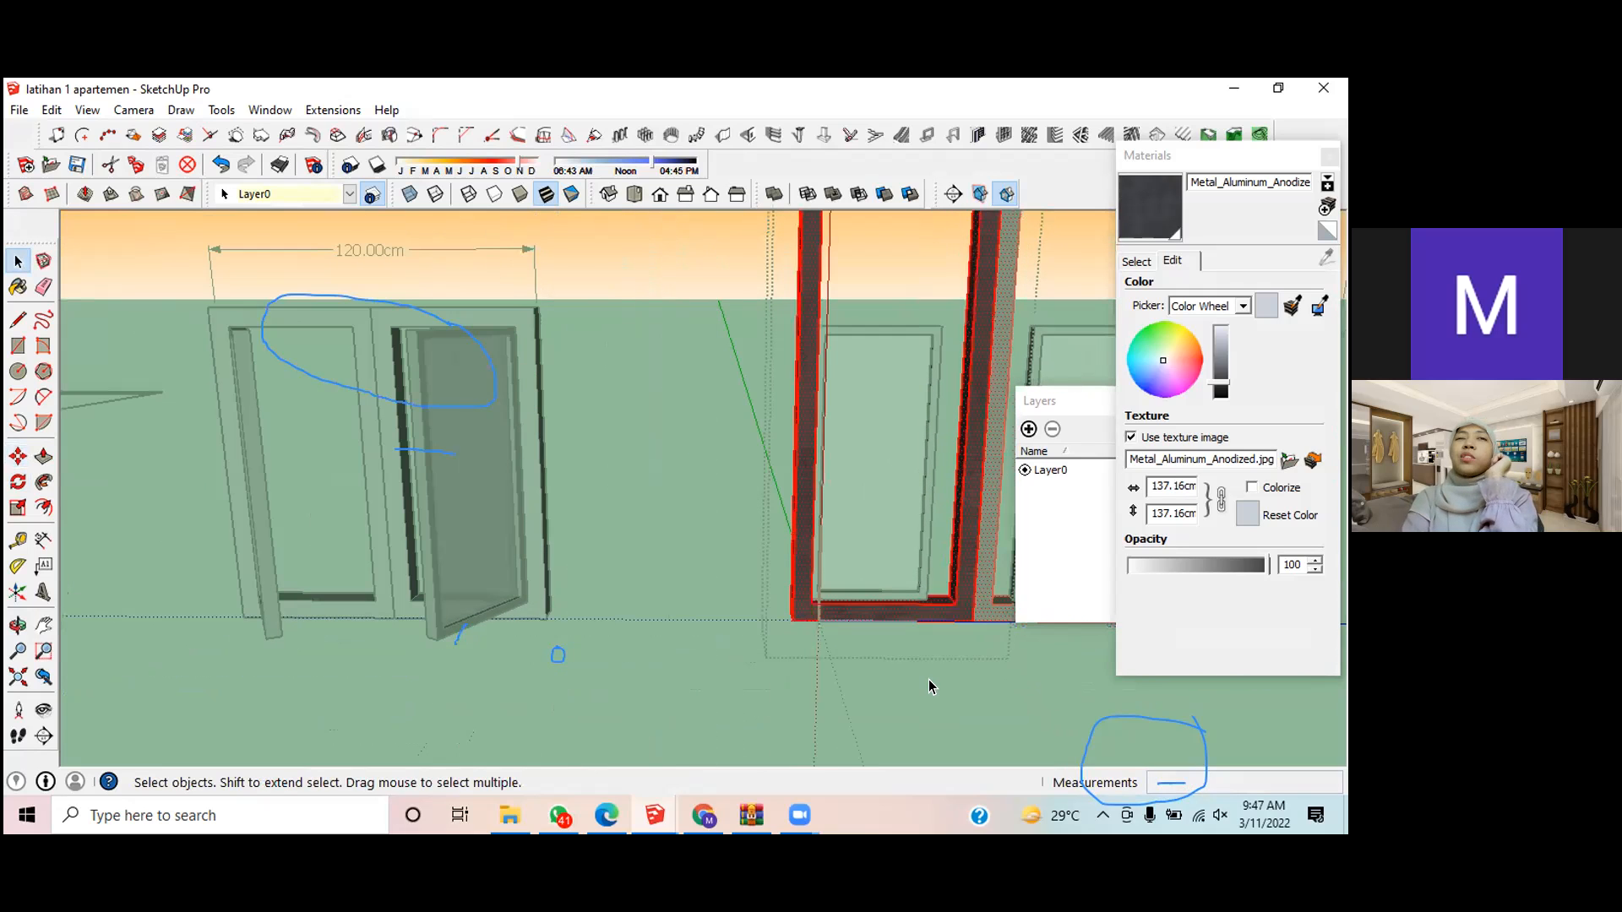
pyautogui.doubleClick(923, 557)
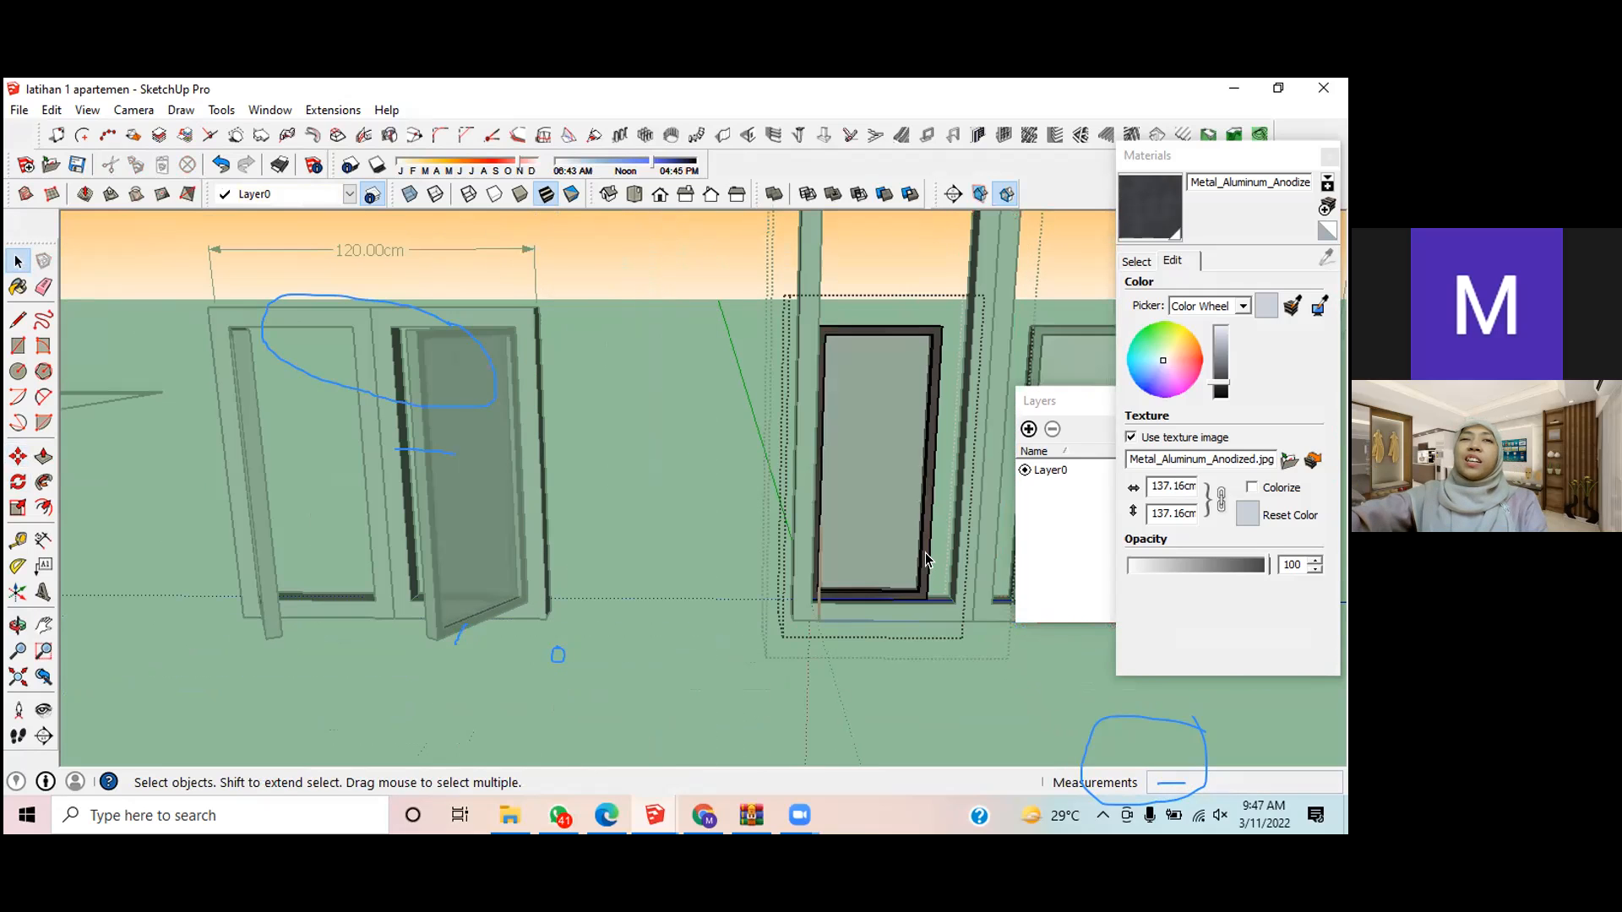
pyautogui.click(924, 557)
pyautogui.click(921, 553)
pyautogui.scroll(3, 925, 559)
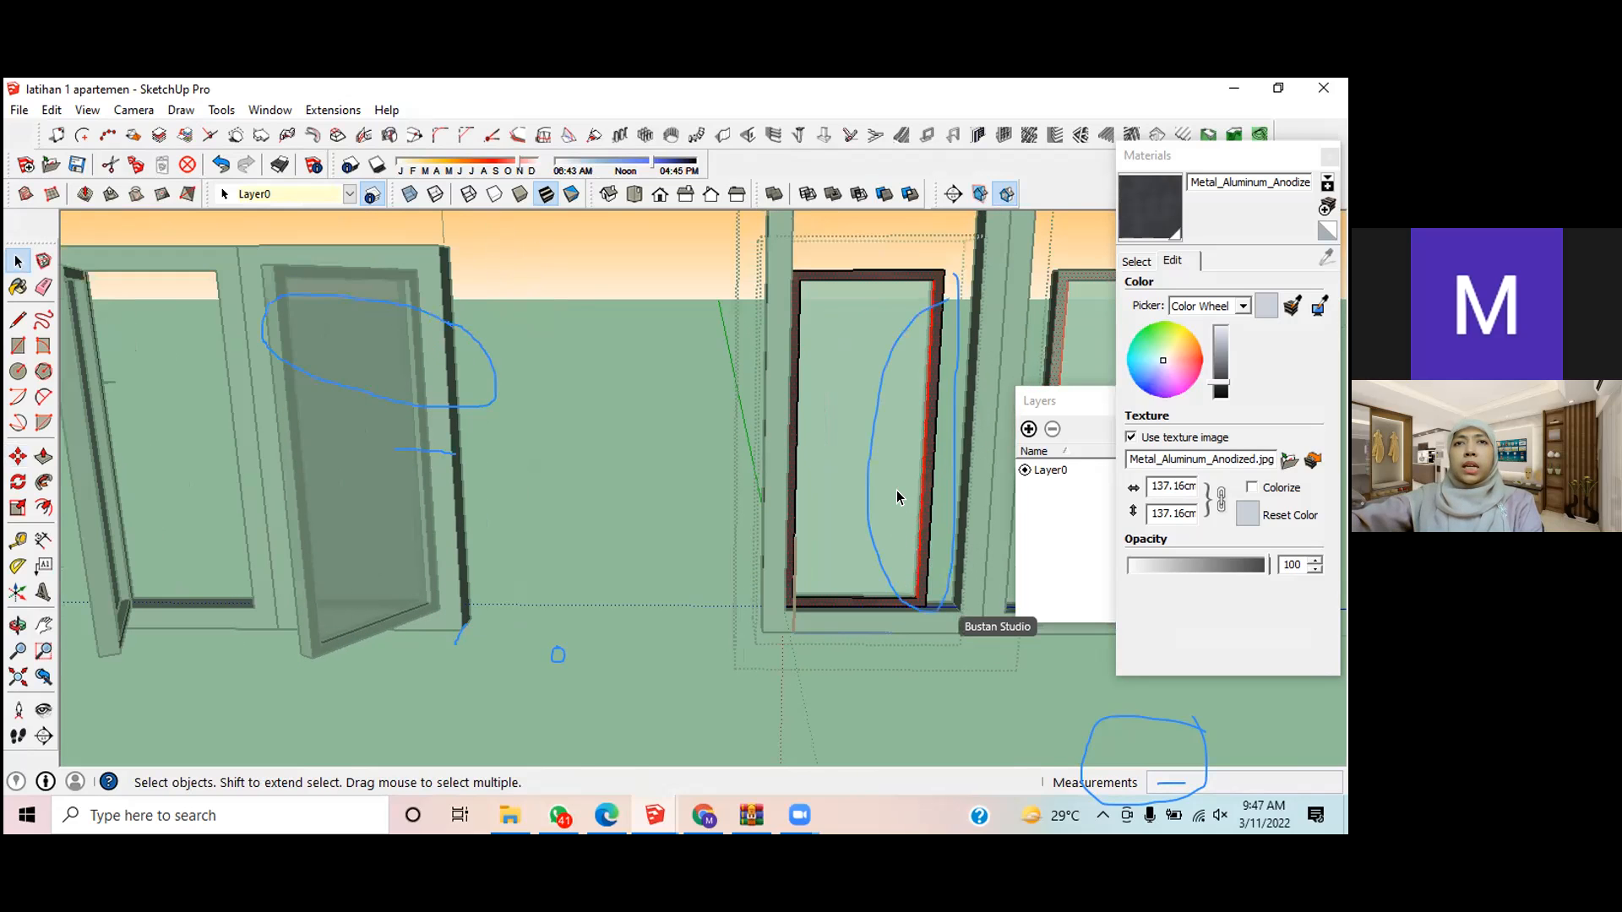
pyautogui.scroll(-2, 925, 519)
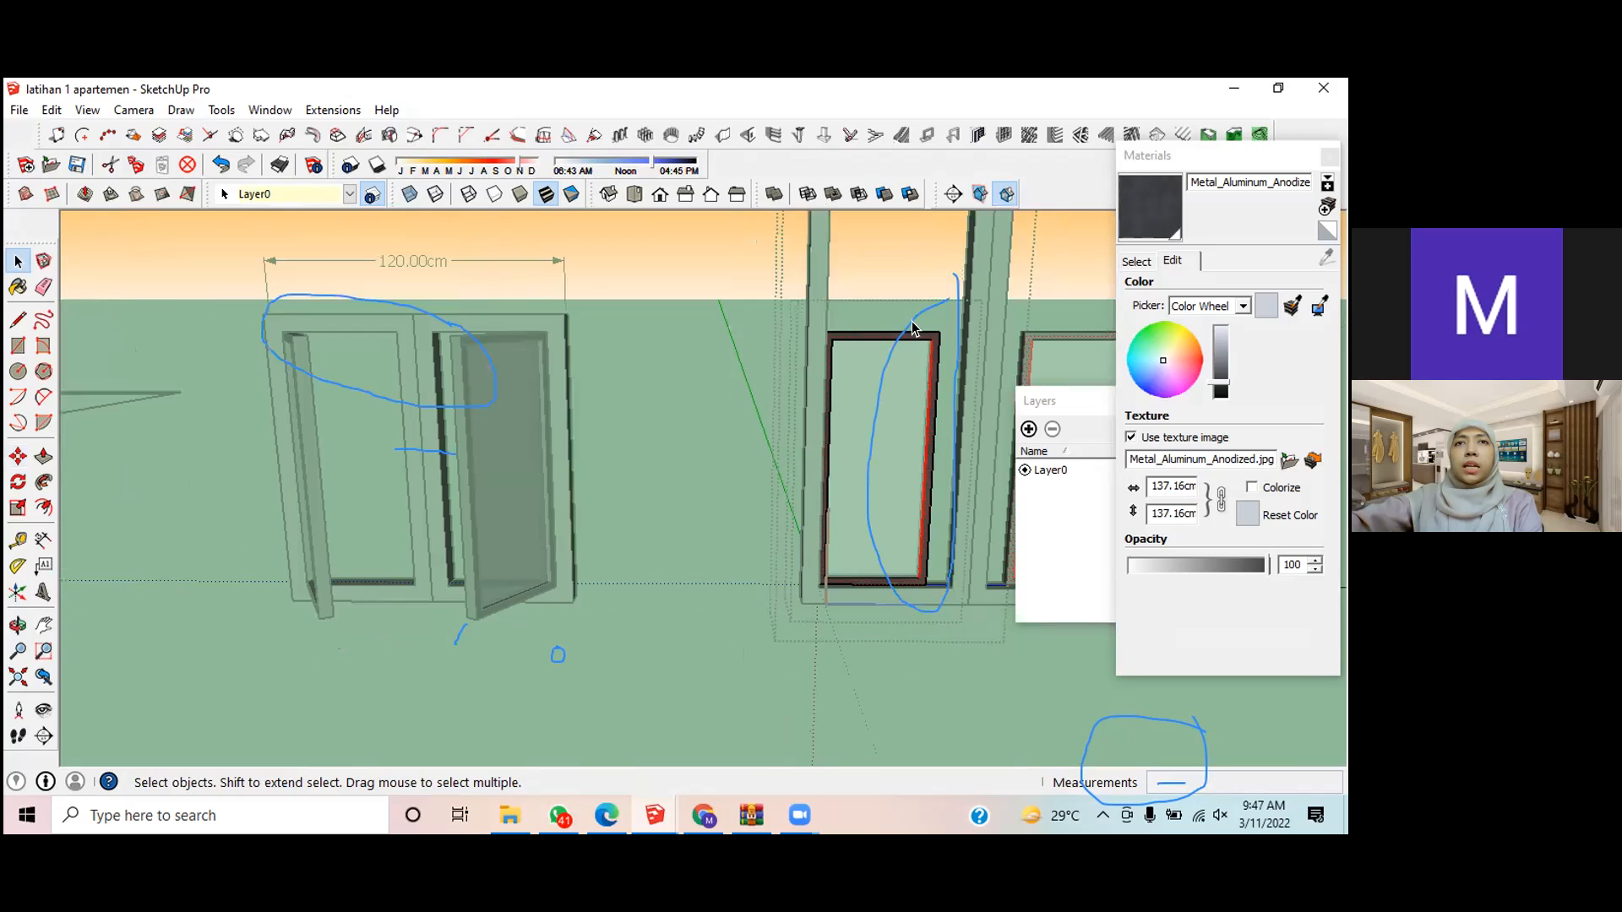
pyautogui.moveTo(937, 600); pyautogui.dragTo(938, 600)
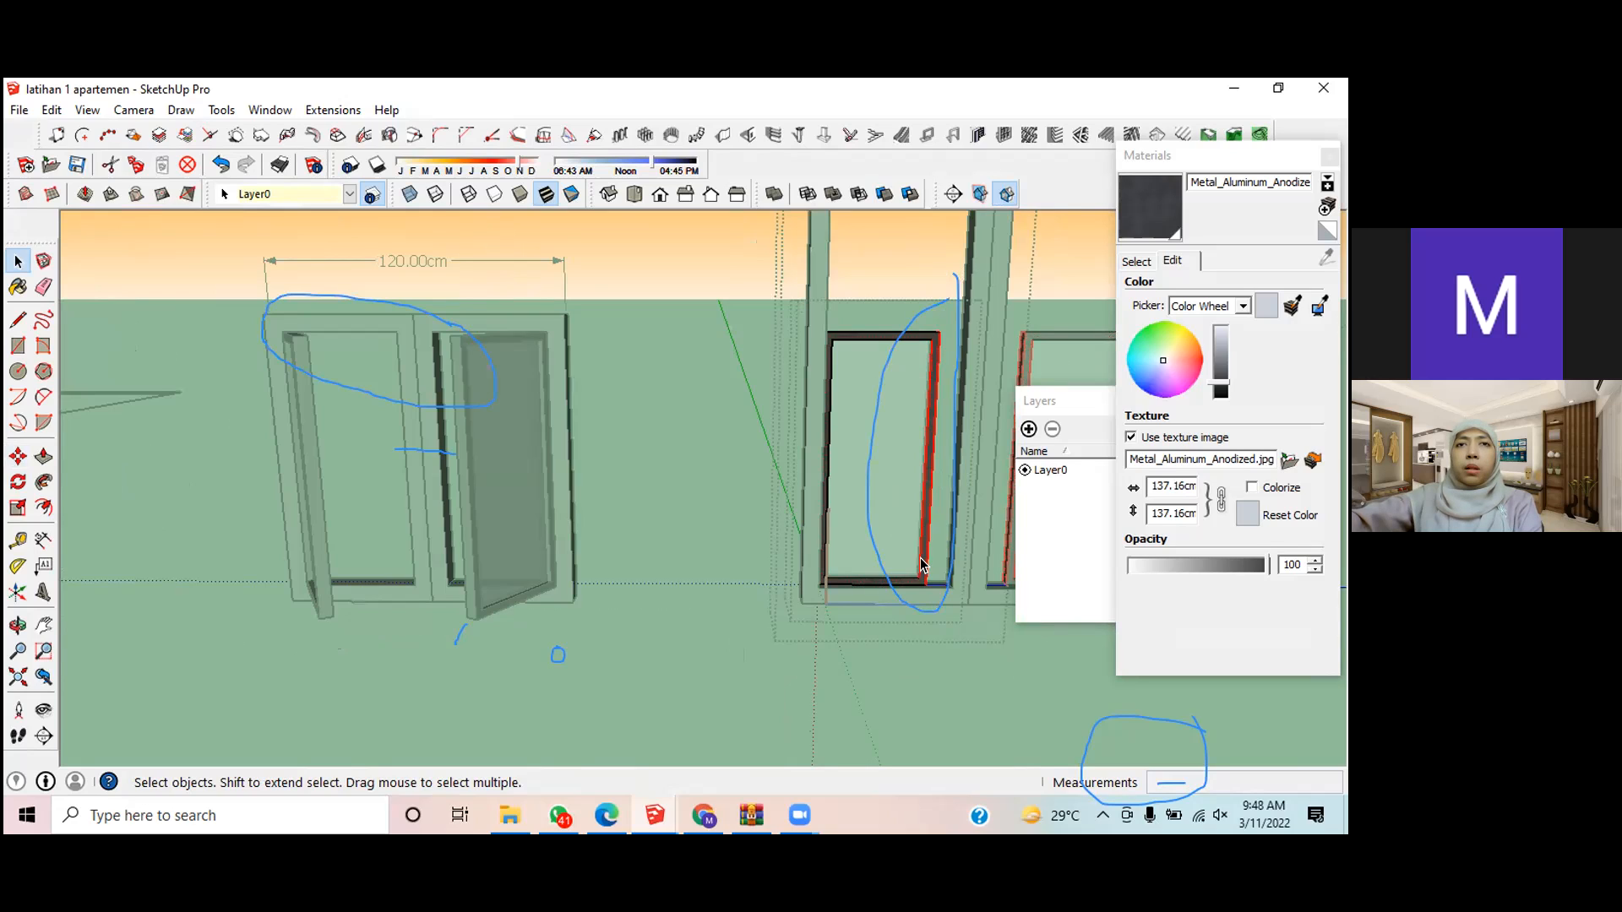
pyautogui.press('m')
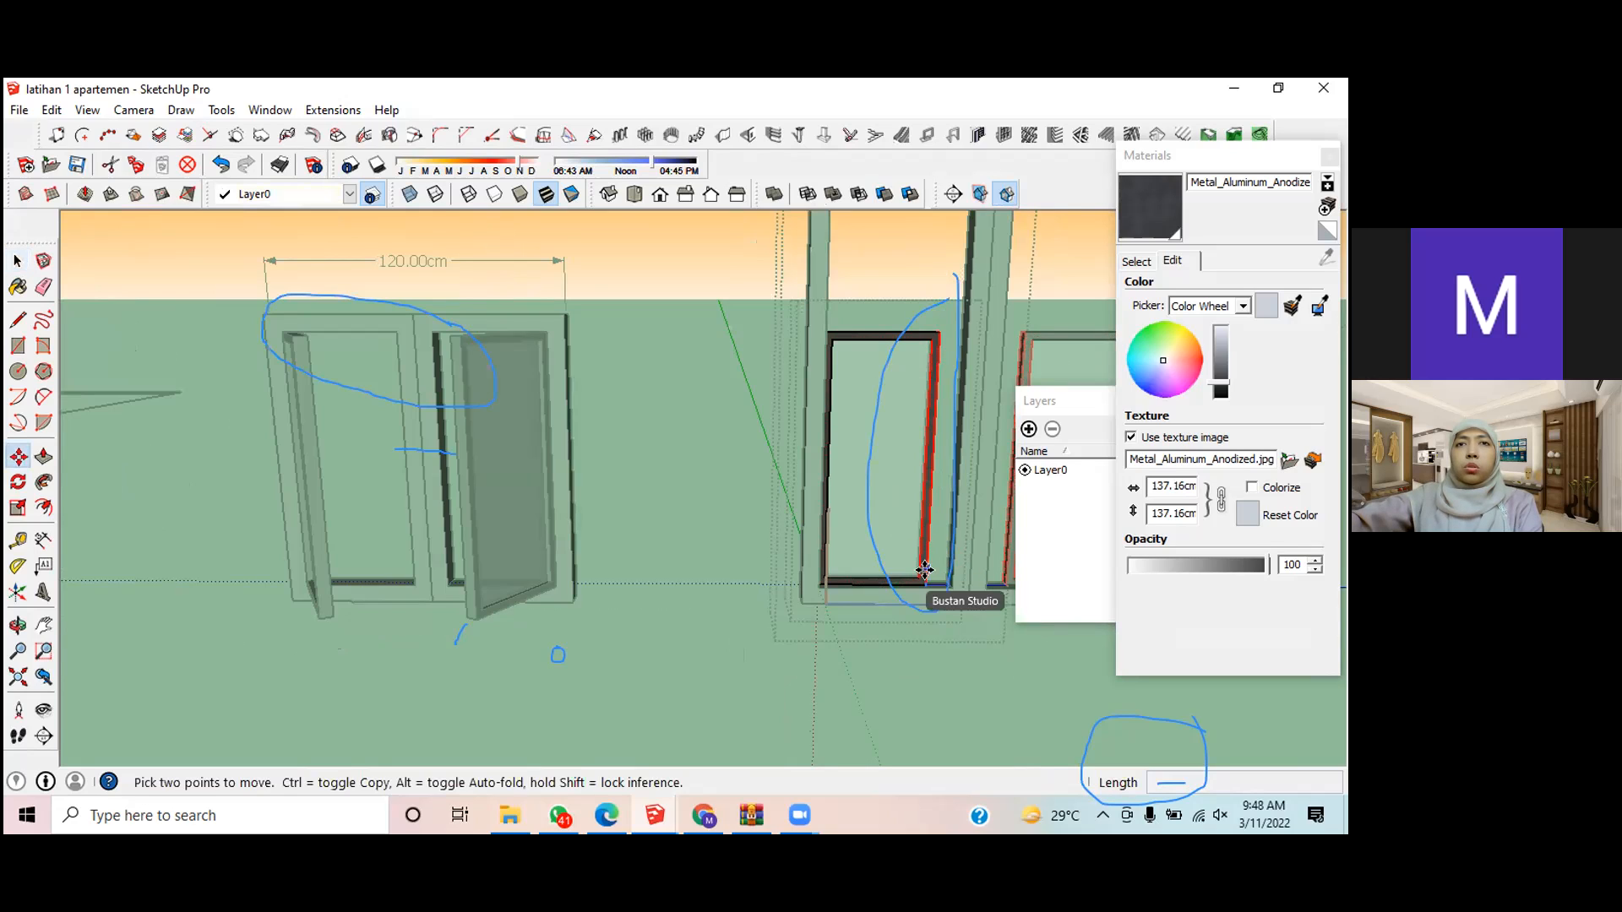
pyautogui.click(923, 582)
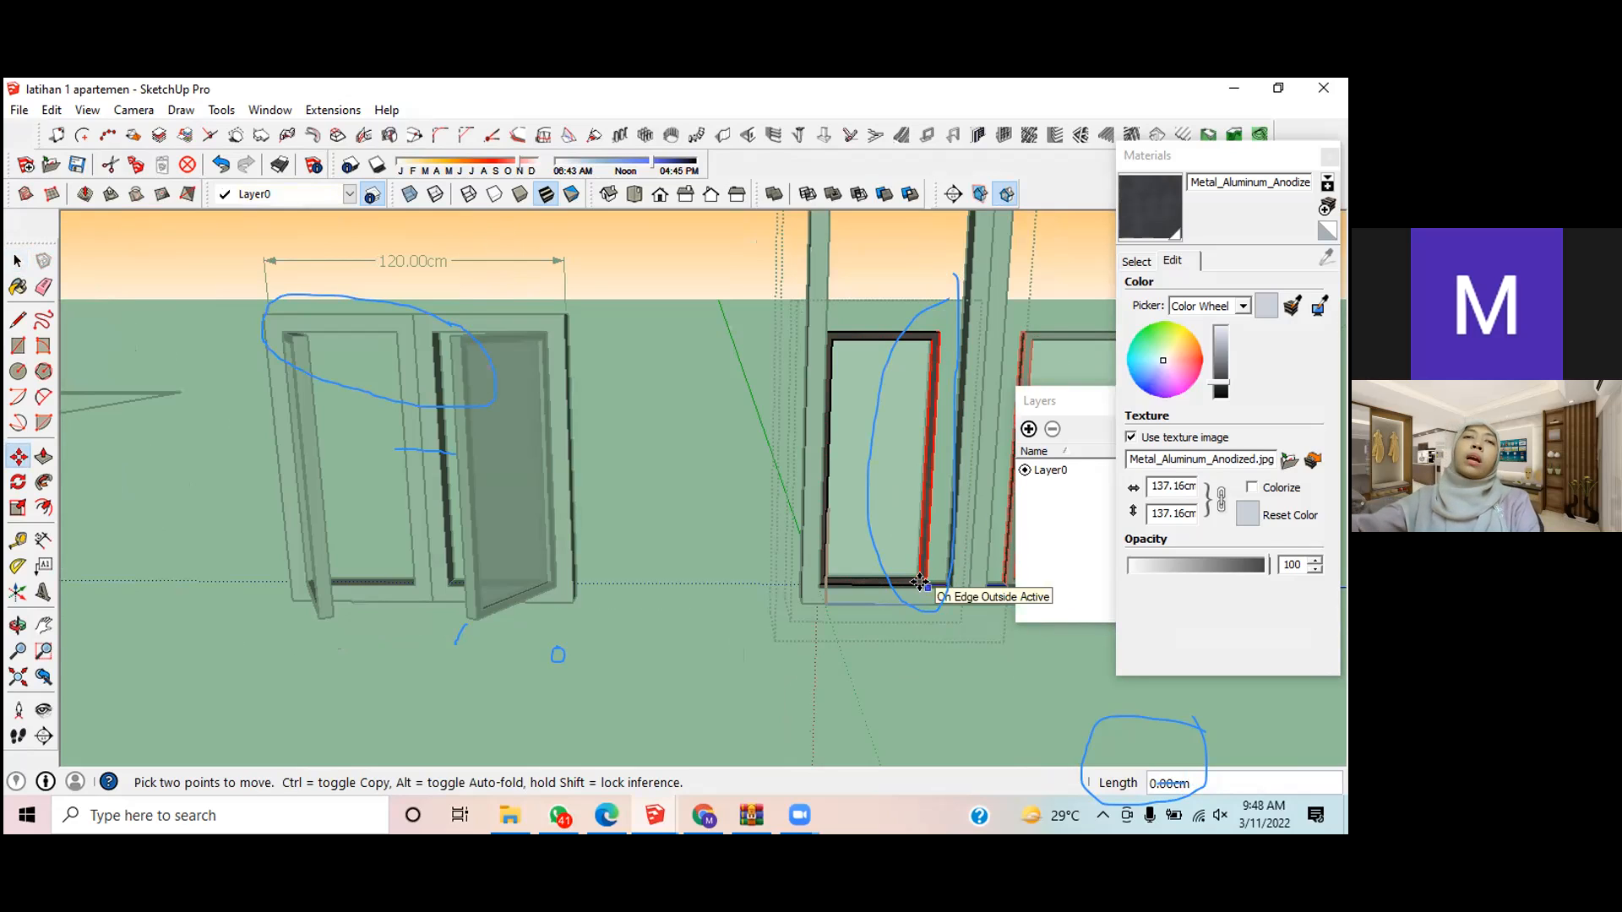
pyautogui.press('Escape')
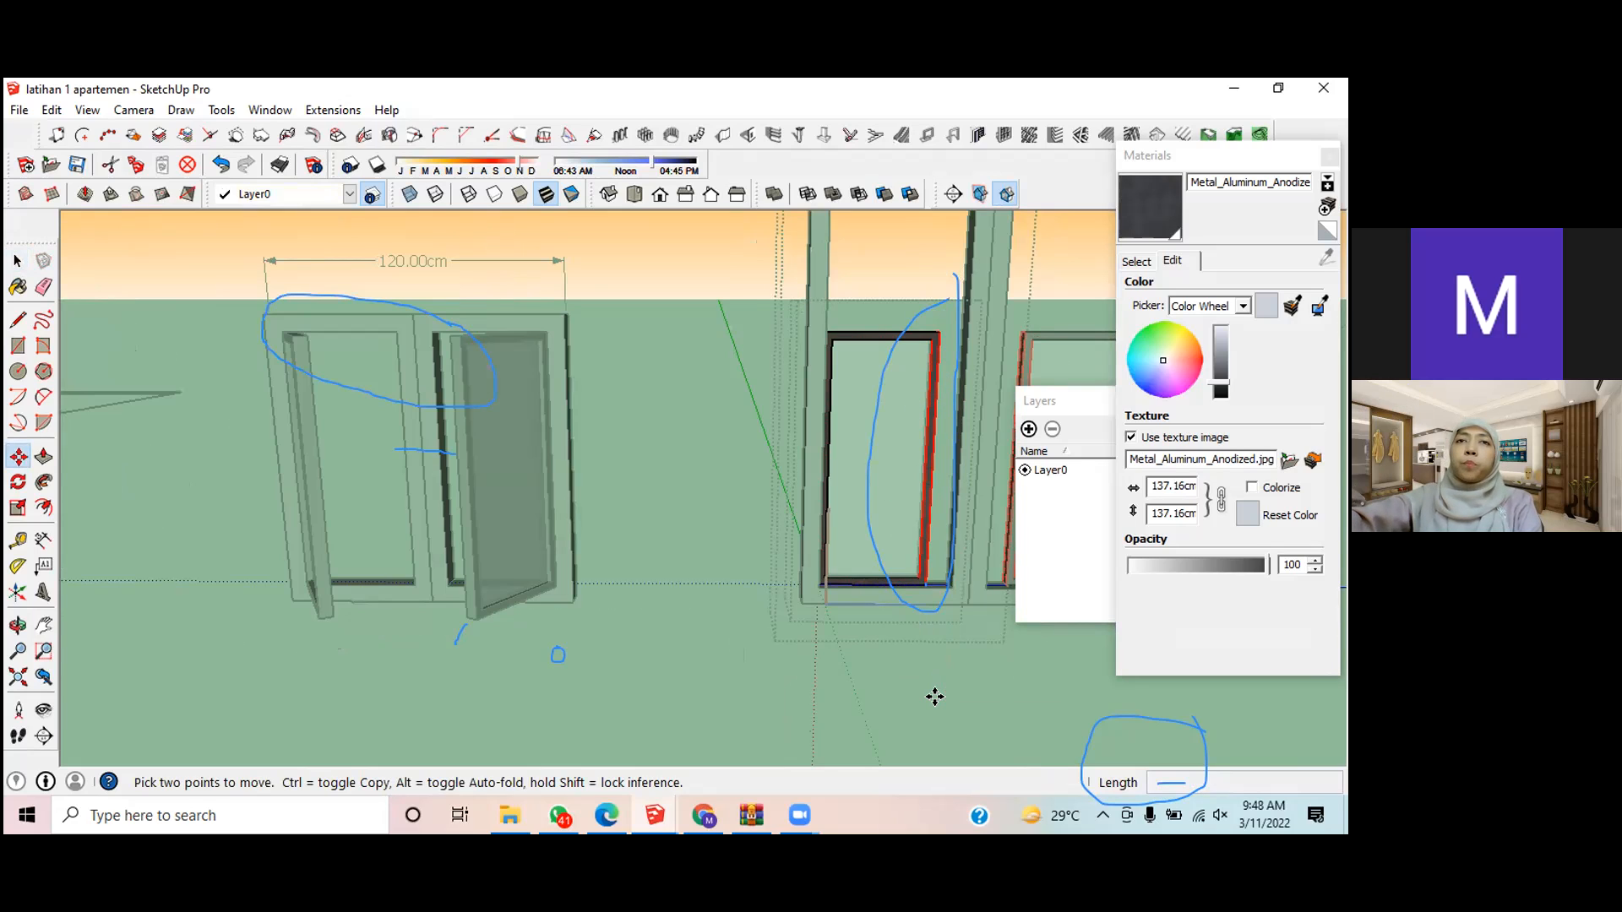
pyautogui.press('space')
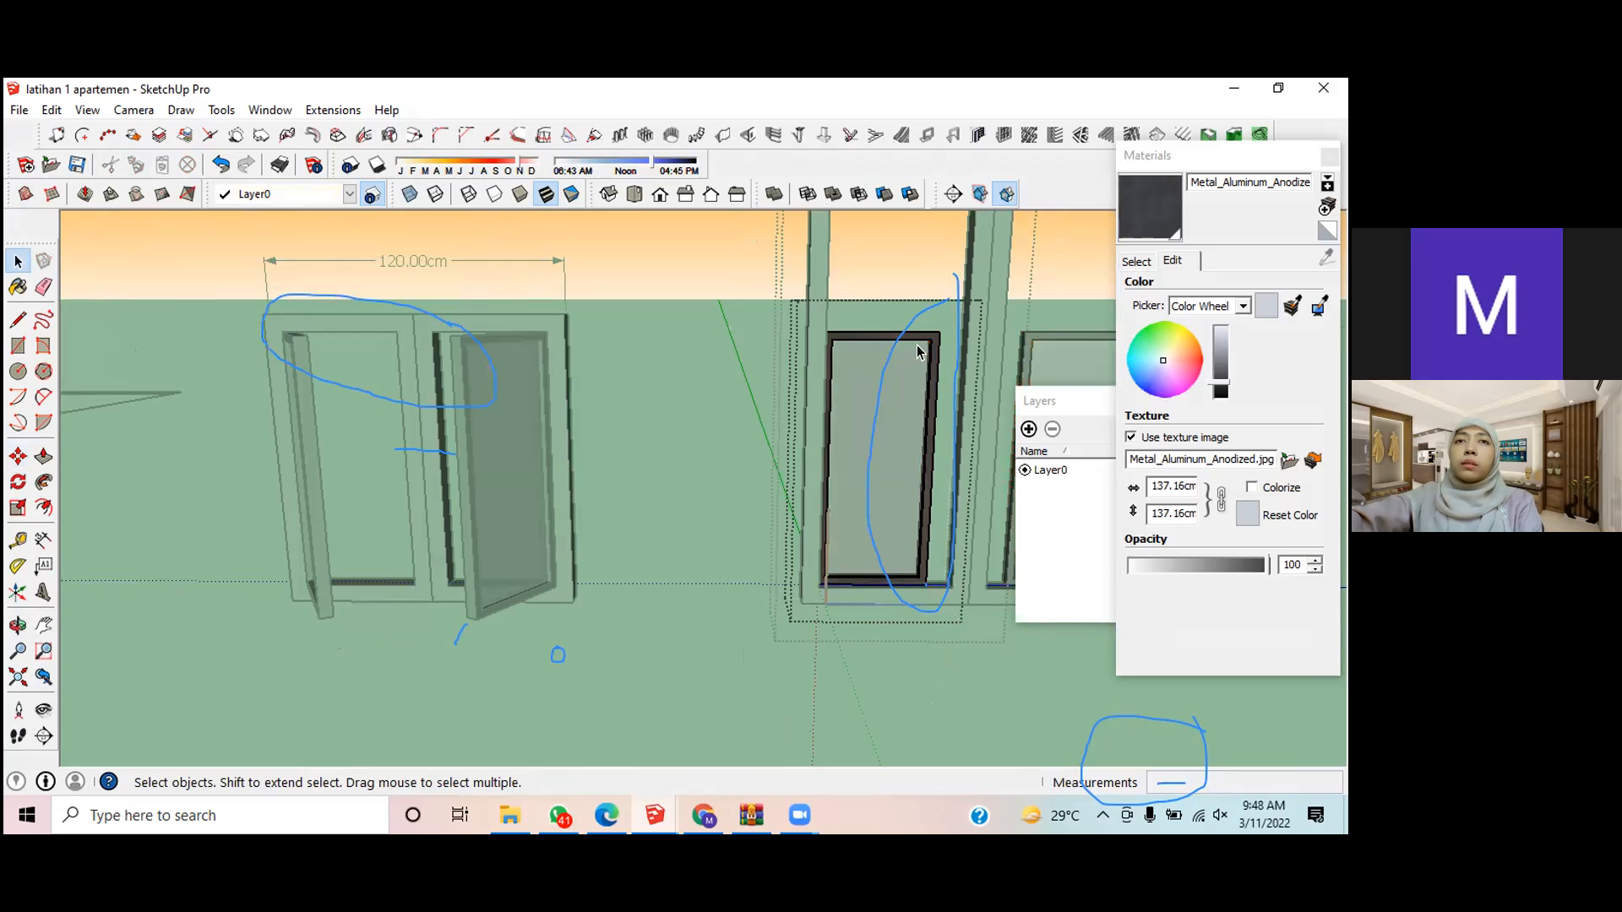
# Step: In the left sash's frame, box-select the upright nearest the window's middle and move it 10 cm outward to meet the surrounding frame
pyautogui.doubleClick(927, 346)
pyautogui.click(930, 348)
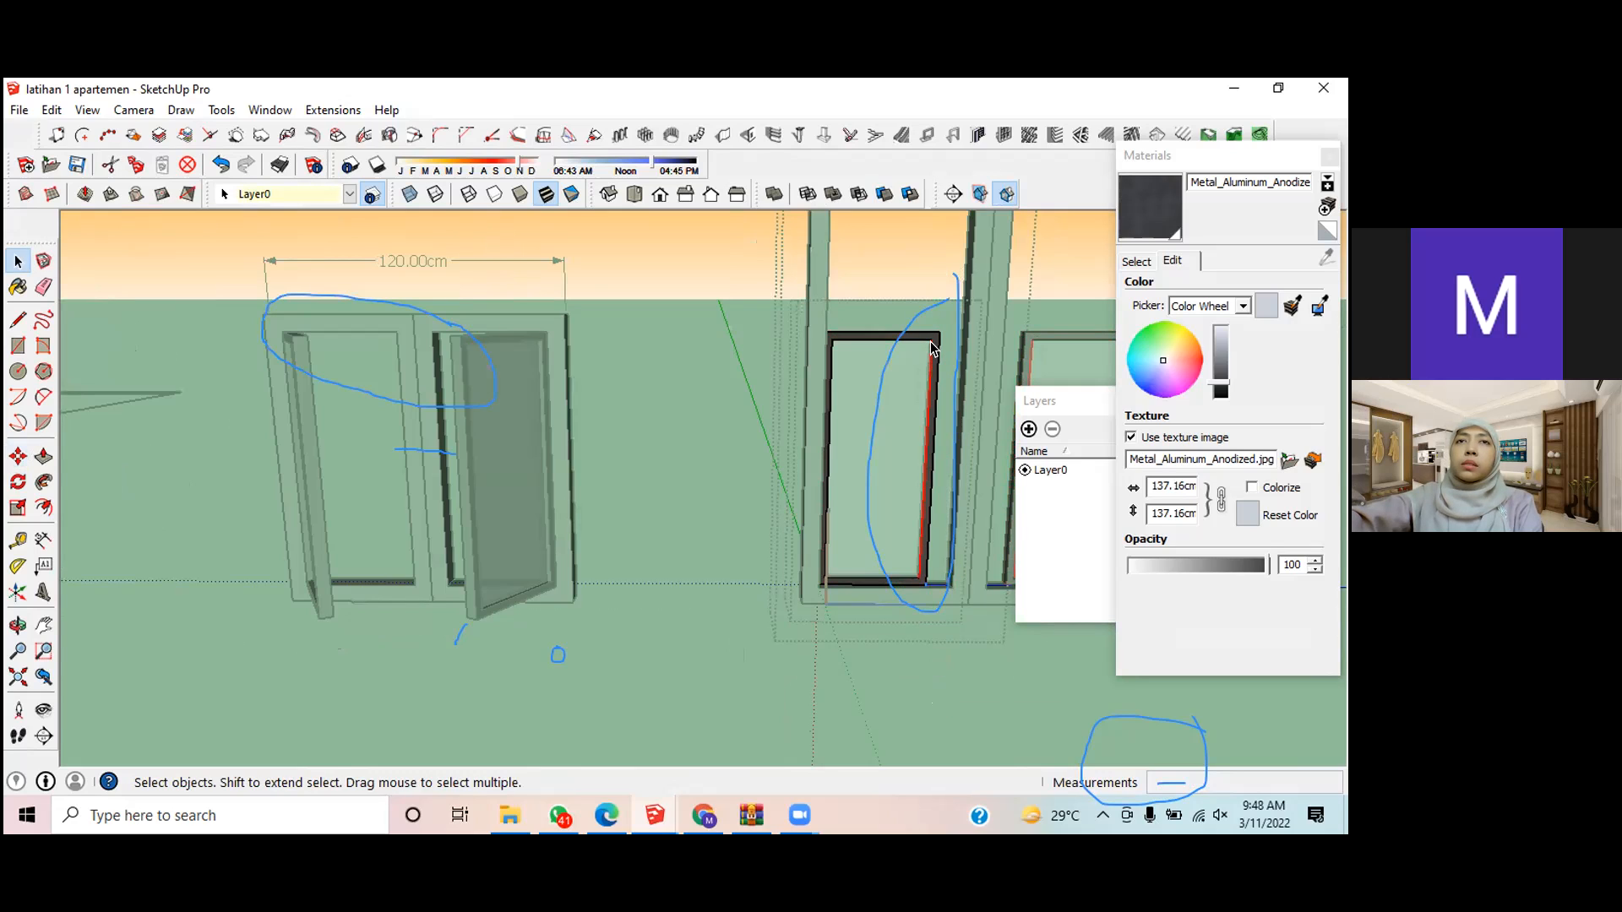
pyautogui.click(935, 342)
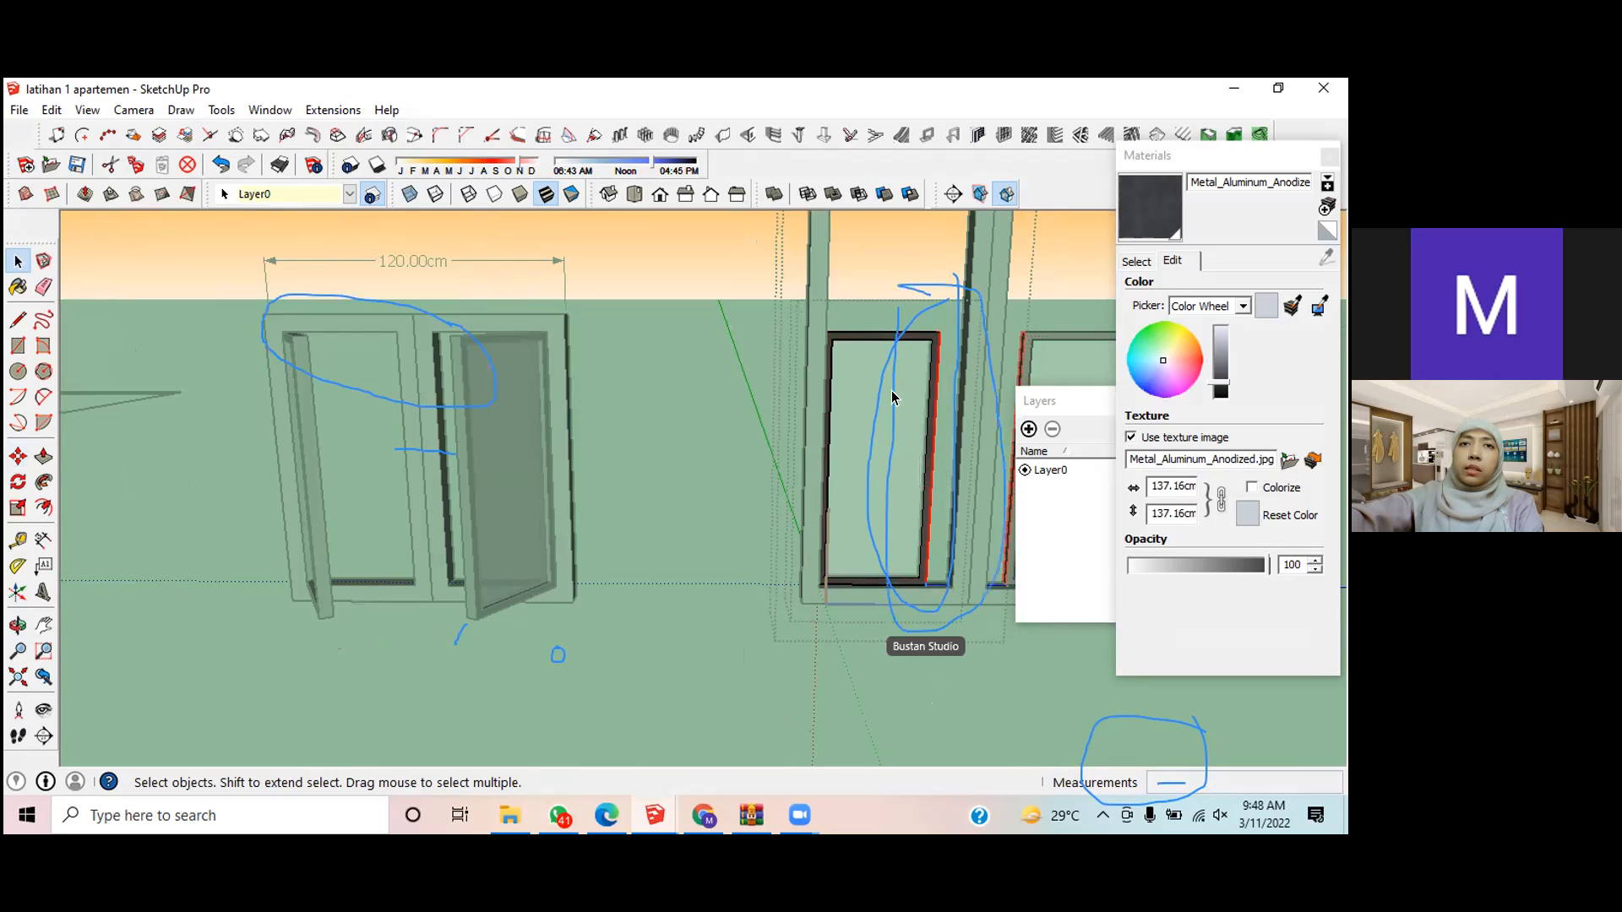
pyautogui.moveTo(915, 524); pyautogui.dragTo(939, 625)
pyautogui.moveTo(913, 321); pyautogui.dragTo(936, 594)
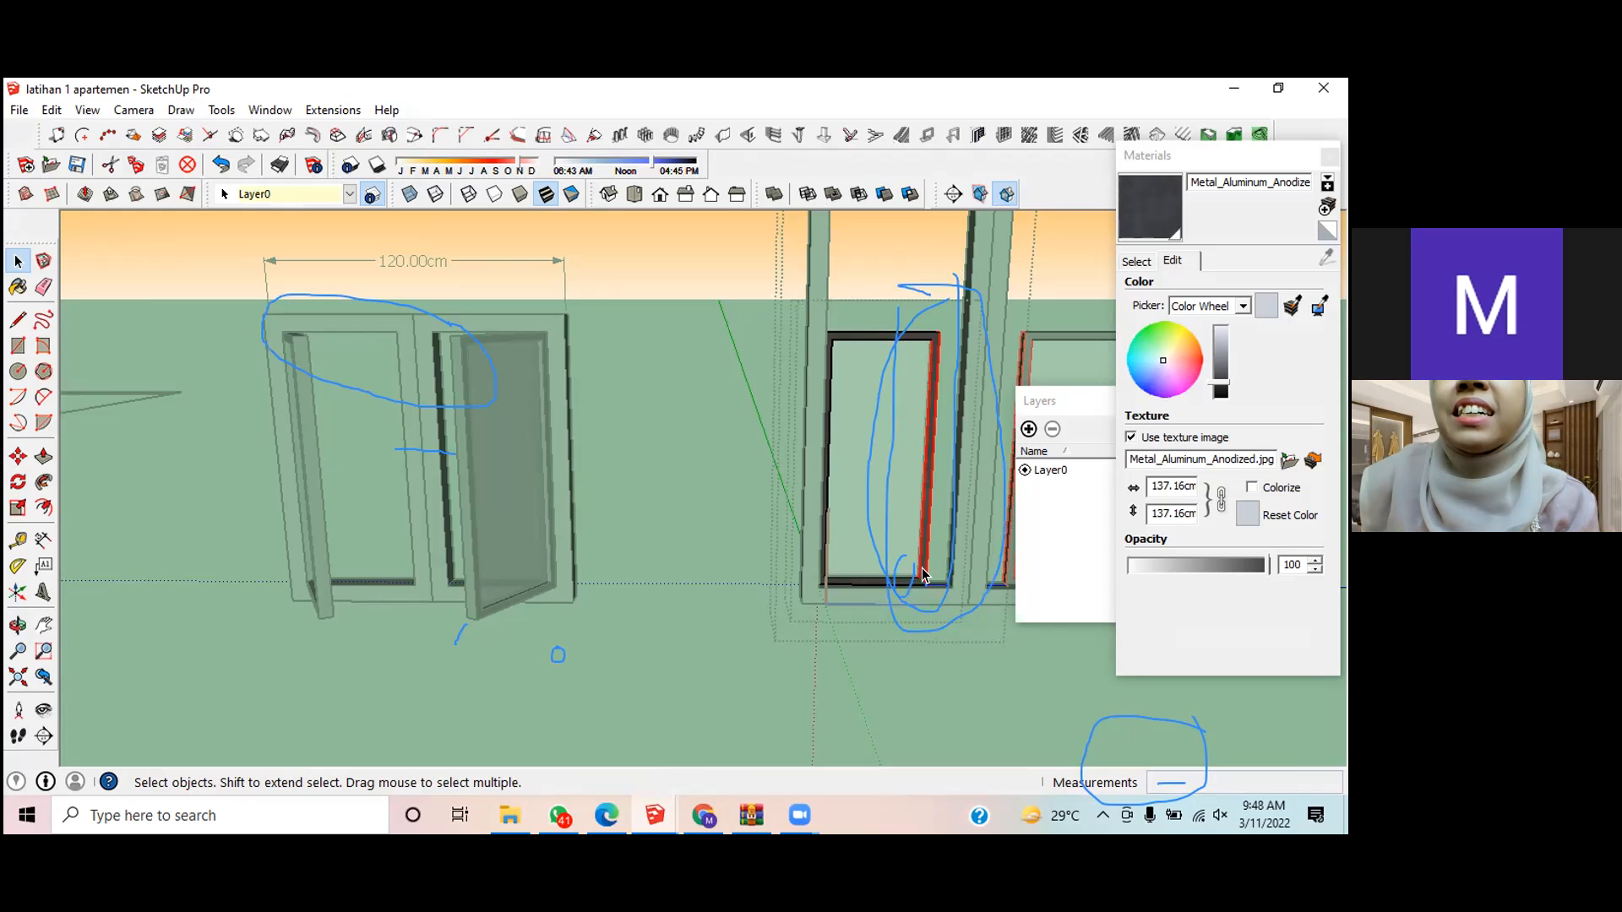
pyautogui.press('m')
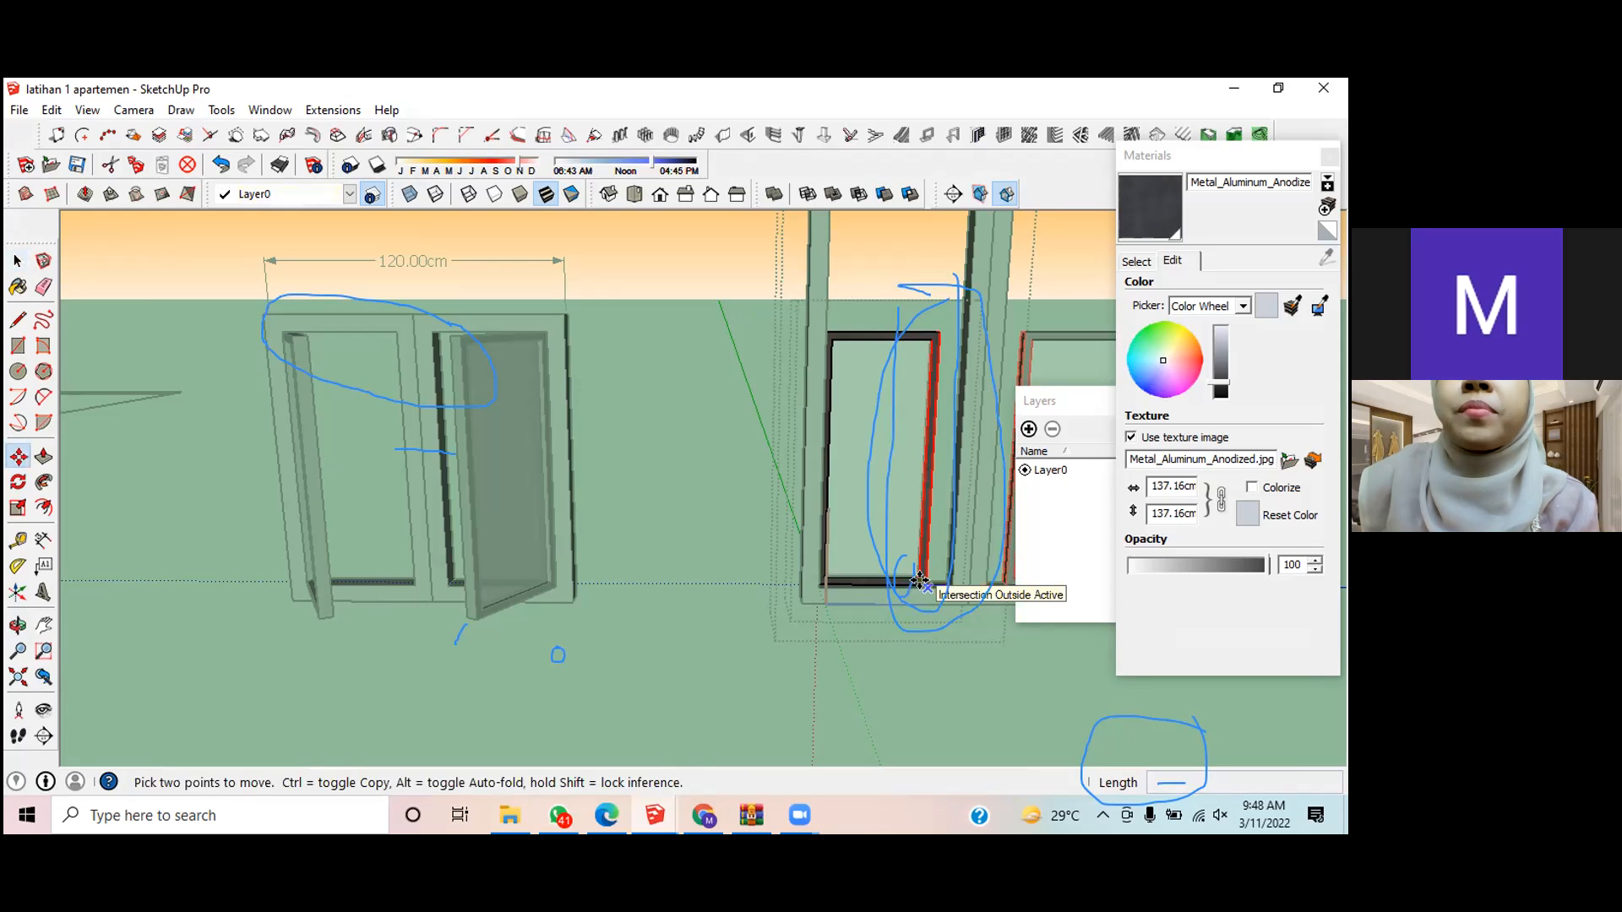
pyautogui.scroll(3, 921, 582)
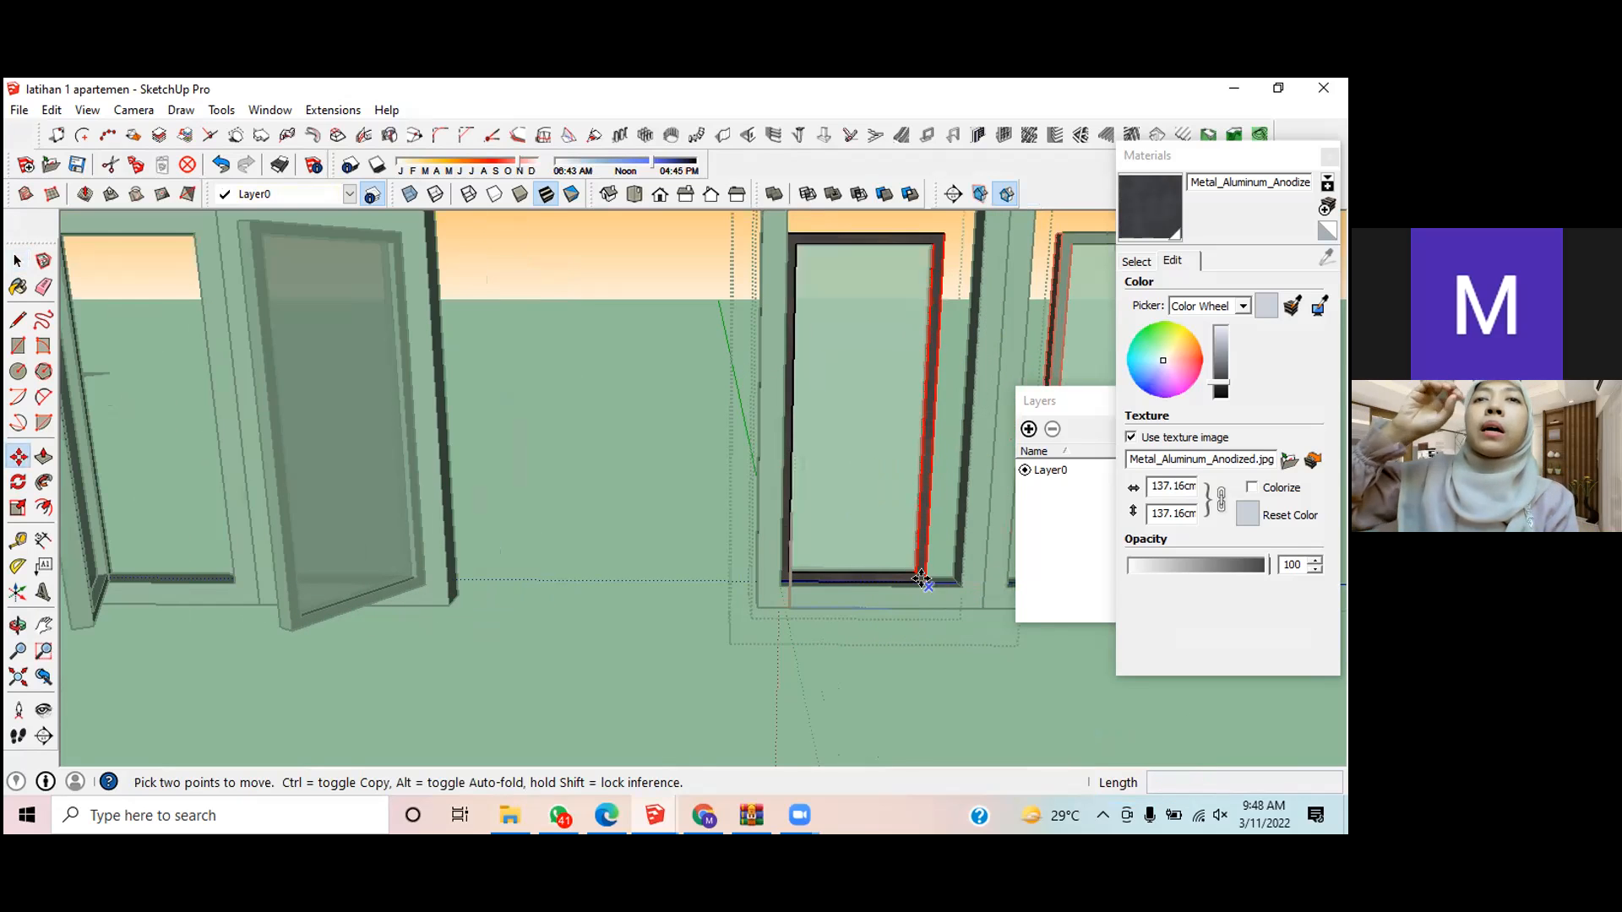
pyautogui.scroll(5, 923, 582)
pyautogui.click(928, 583)
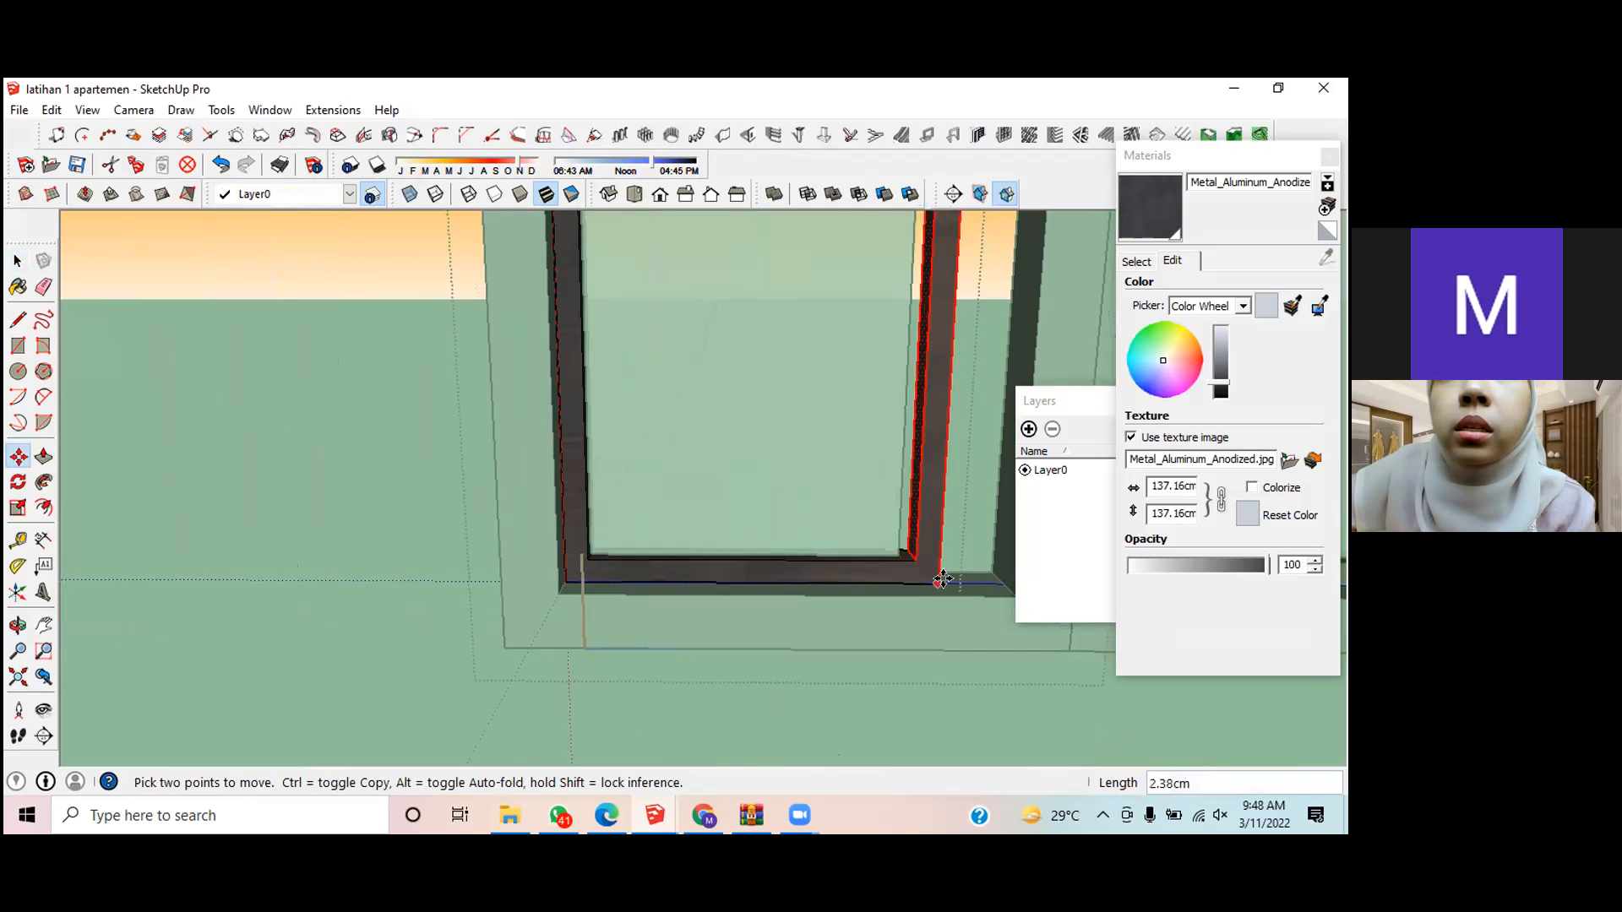
pyautogui.click(990, 572)
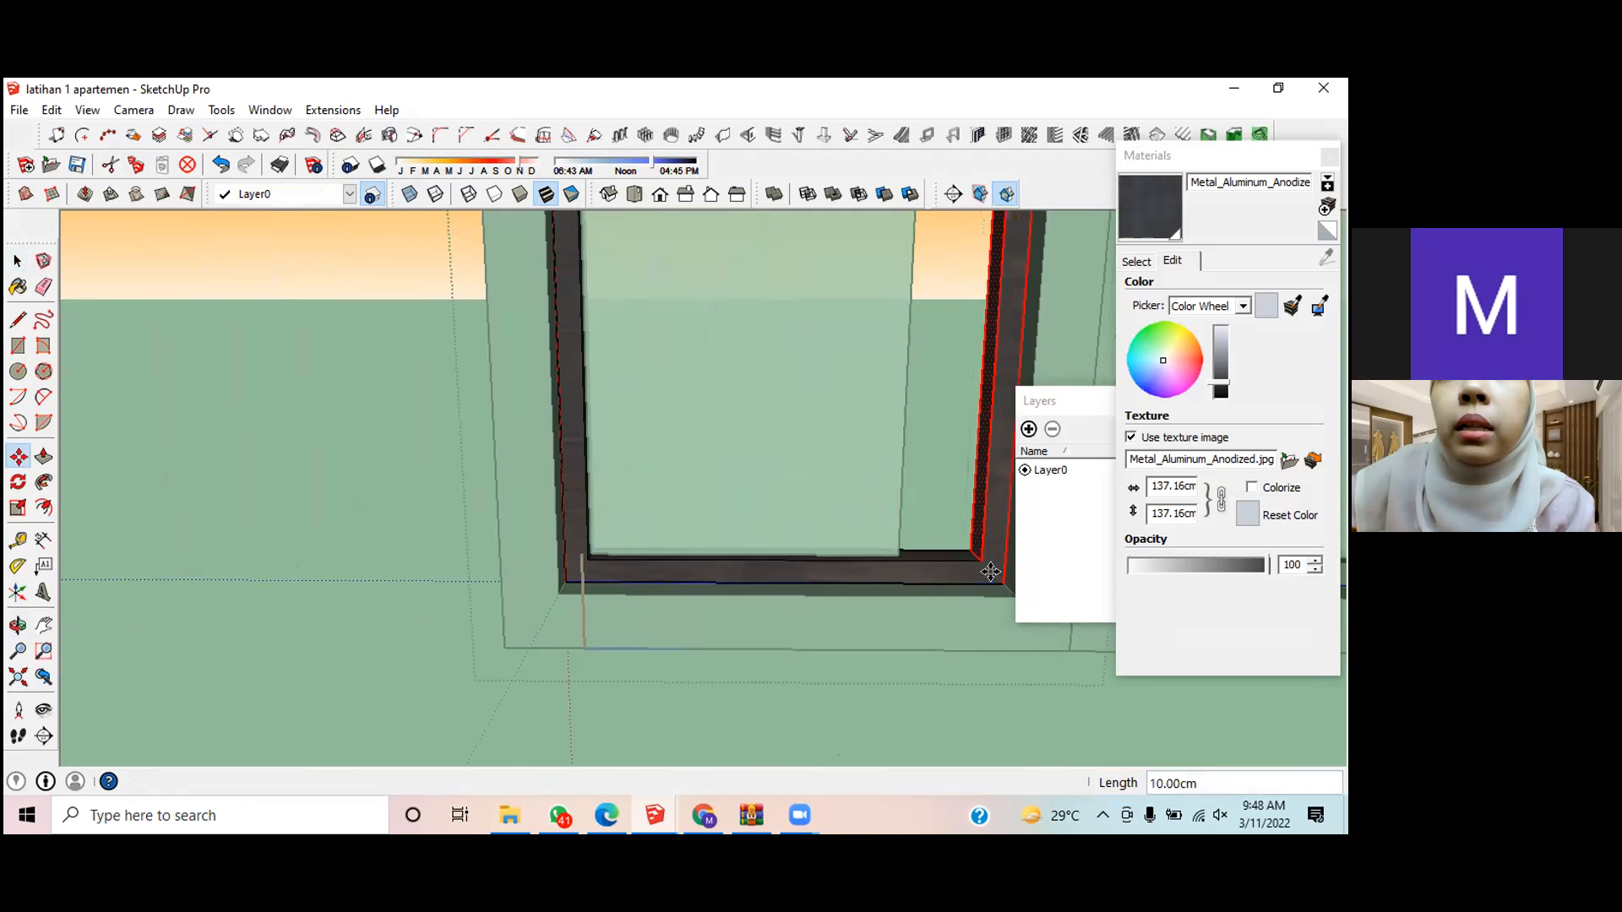
# Step: Examine the dark aluminium leaf frame and how it fits inside the taller door frame's opening
pyautogui.scroll(-3, 990, 573)
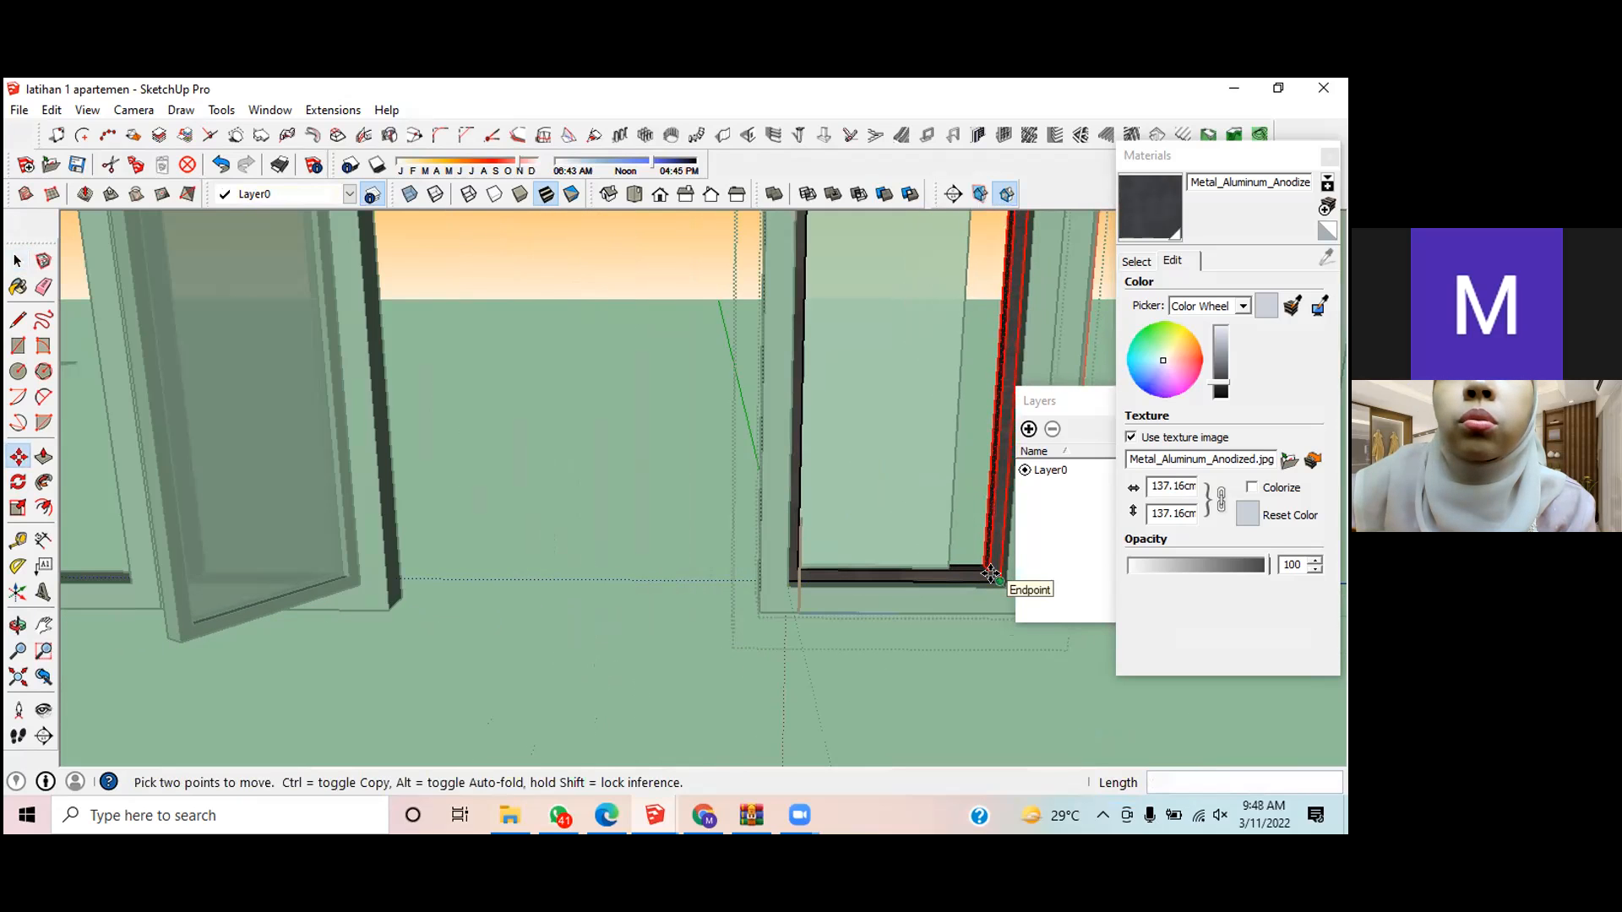
pyautogui.scroll(-2, 990, 573)
pyautogui.moveTo(984, 608); pyautogui.dragTo(926, 619)
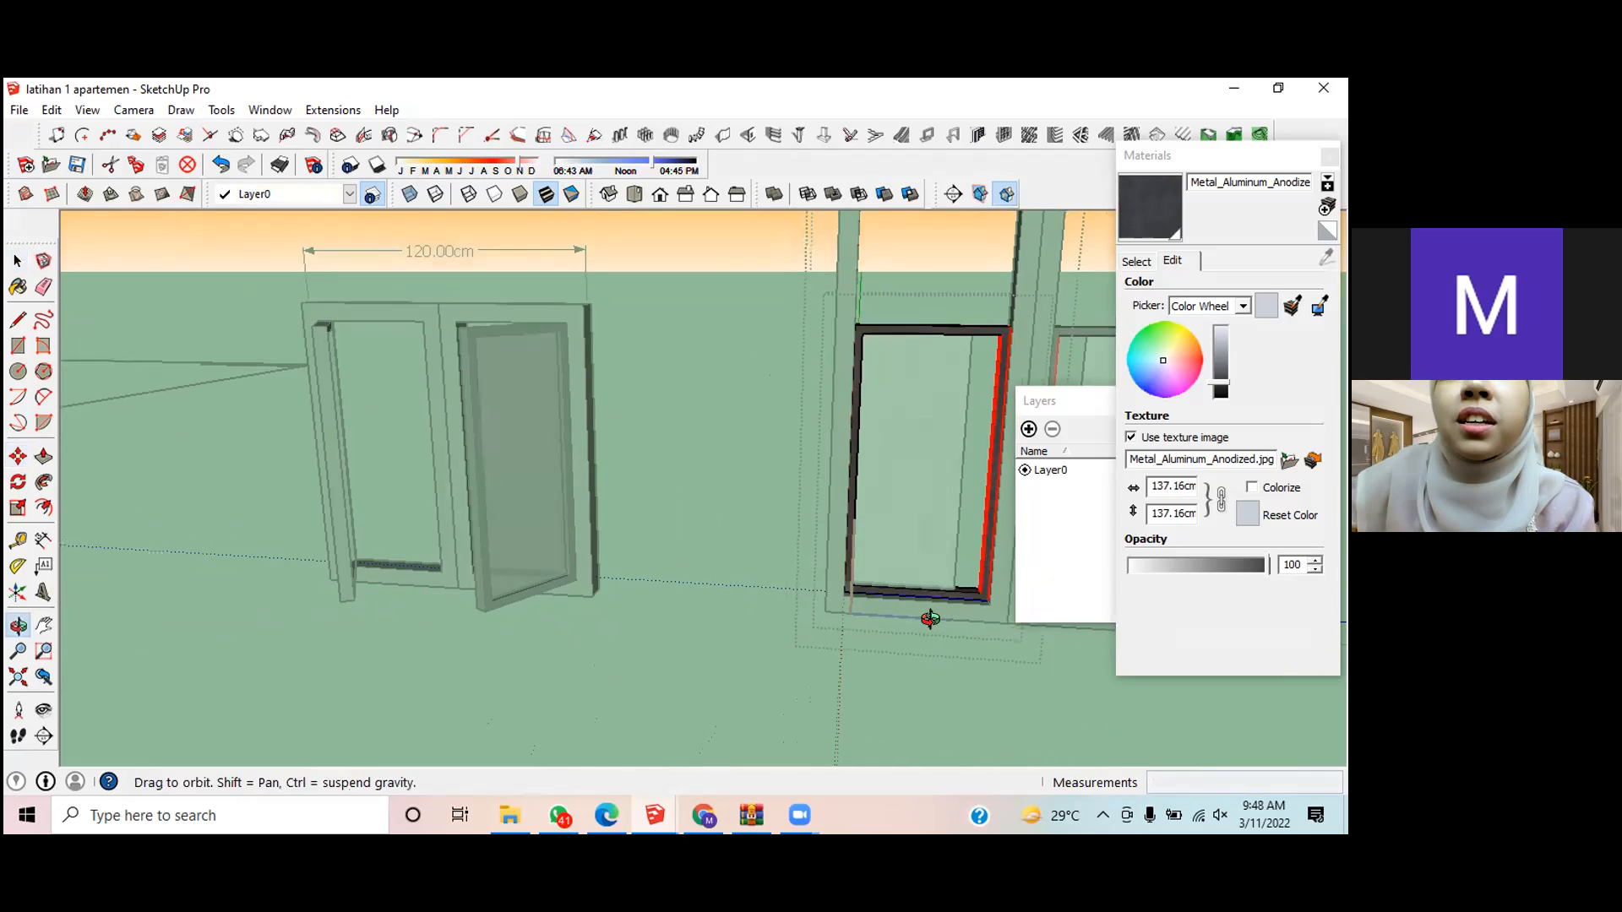
pyautogui.press('m')
pyautogui.press('o')
pyautogui.moveTo(862, 681); pyautogui.dragTo(695, 677)
pyautogui.press('m')
pyautogui.press('o')
pyautogui.press('m')
pyautogui.scroll(2, 693, 673)
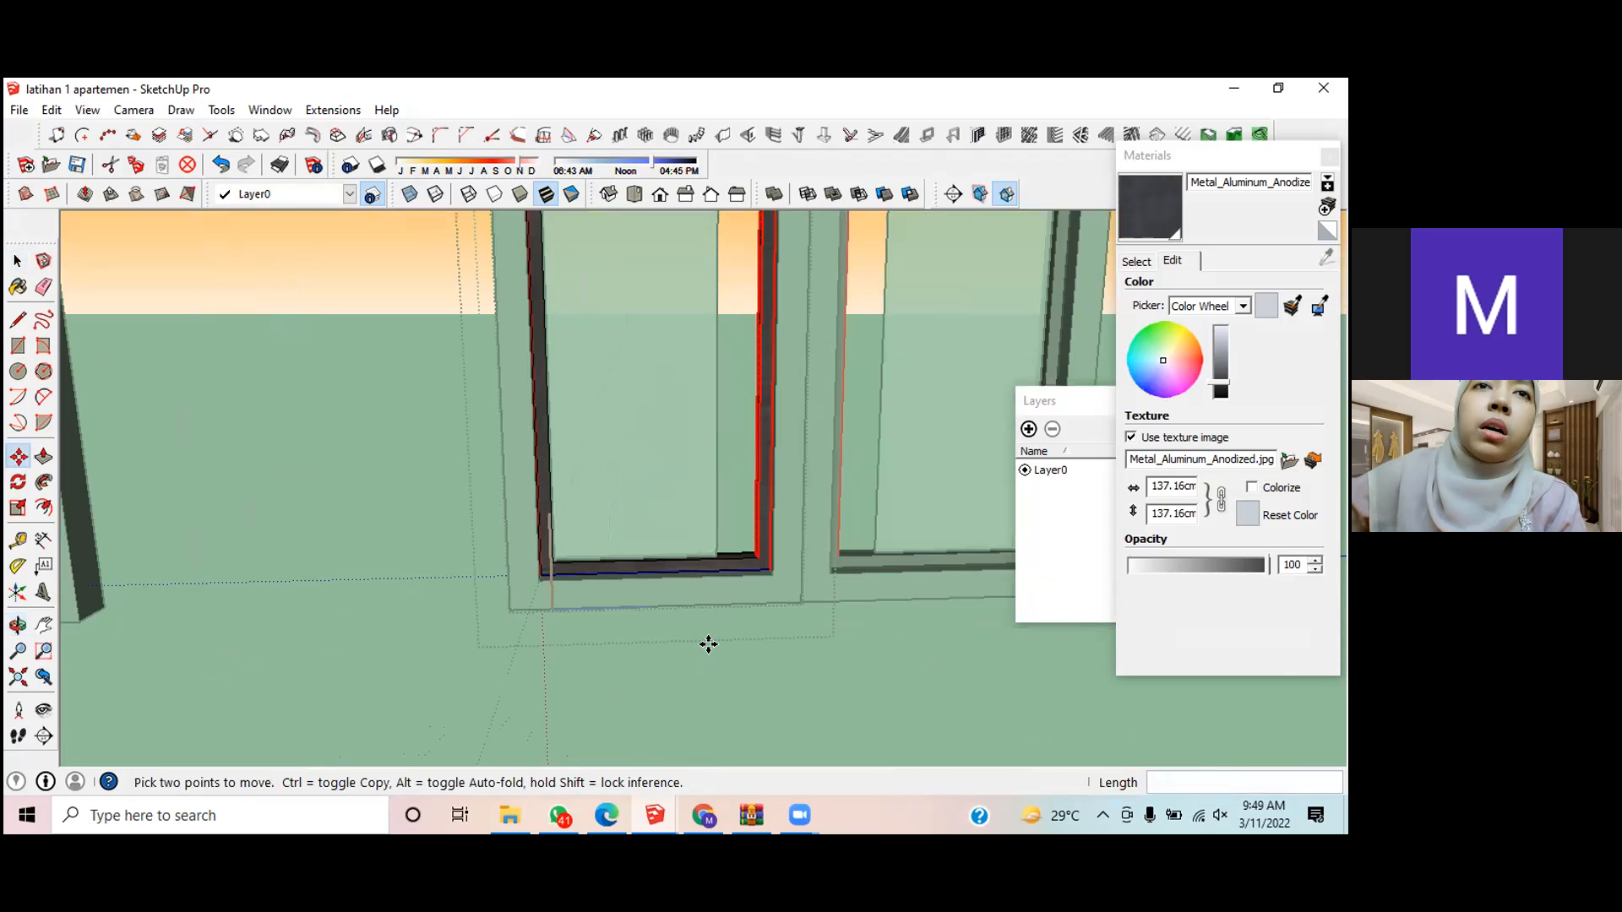
pyautogui.scroll(-3, 708, 644)
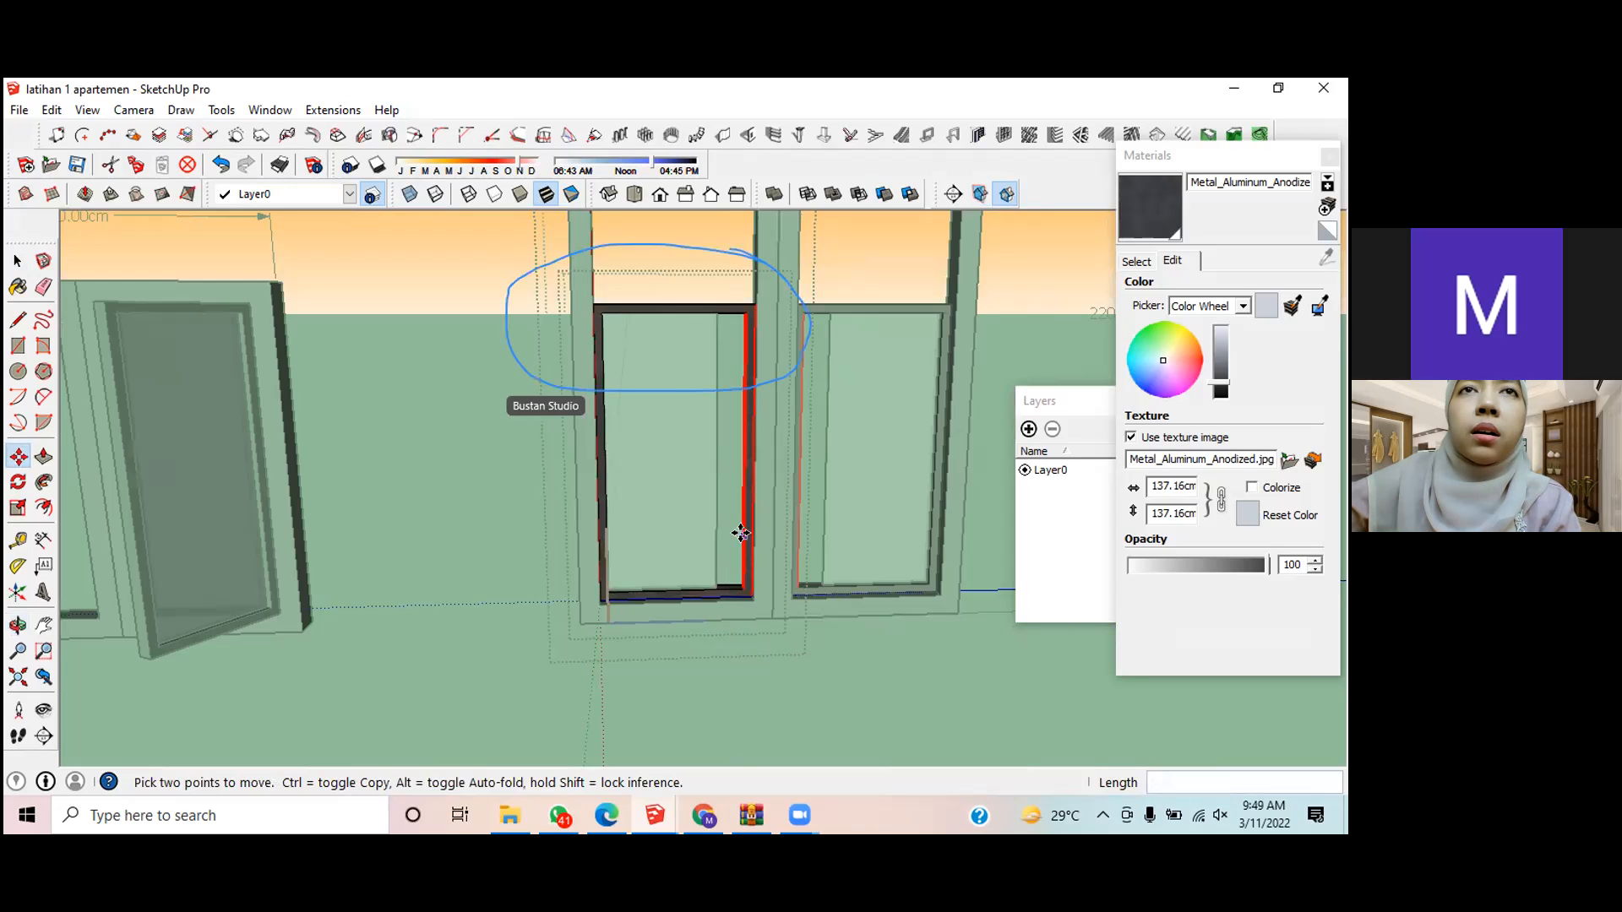
pyautogui.scroll(-1, 714, 490)
# Step: Select the top rail of the dark leaf frame and move it up 100 cm toward the door frame's head
pyautogui.press('space')
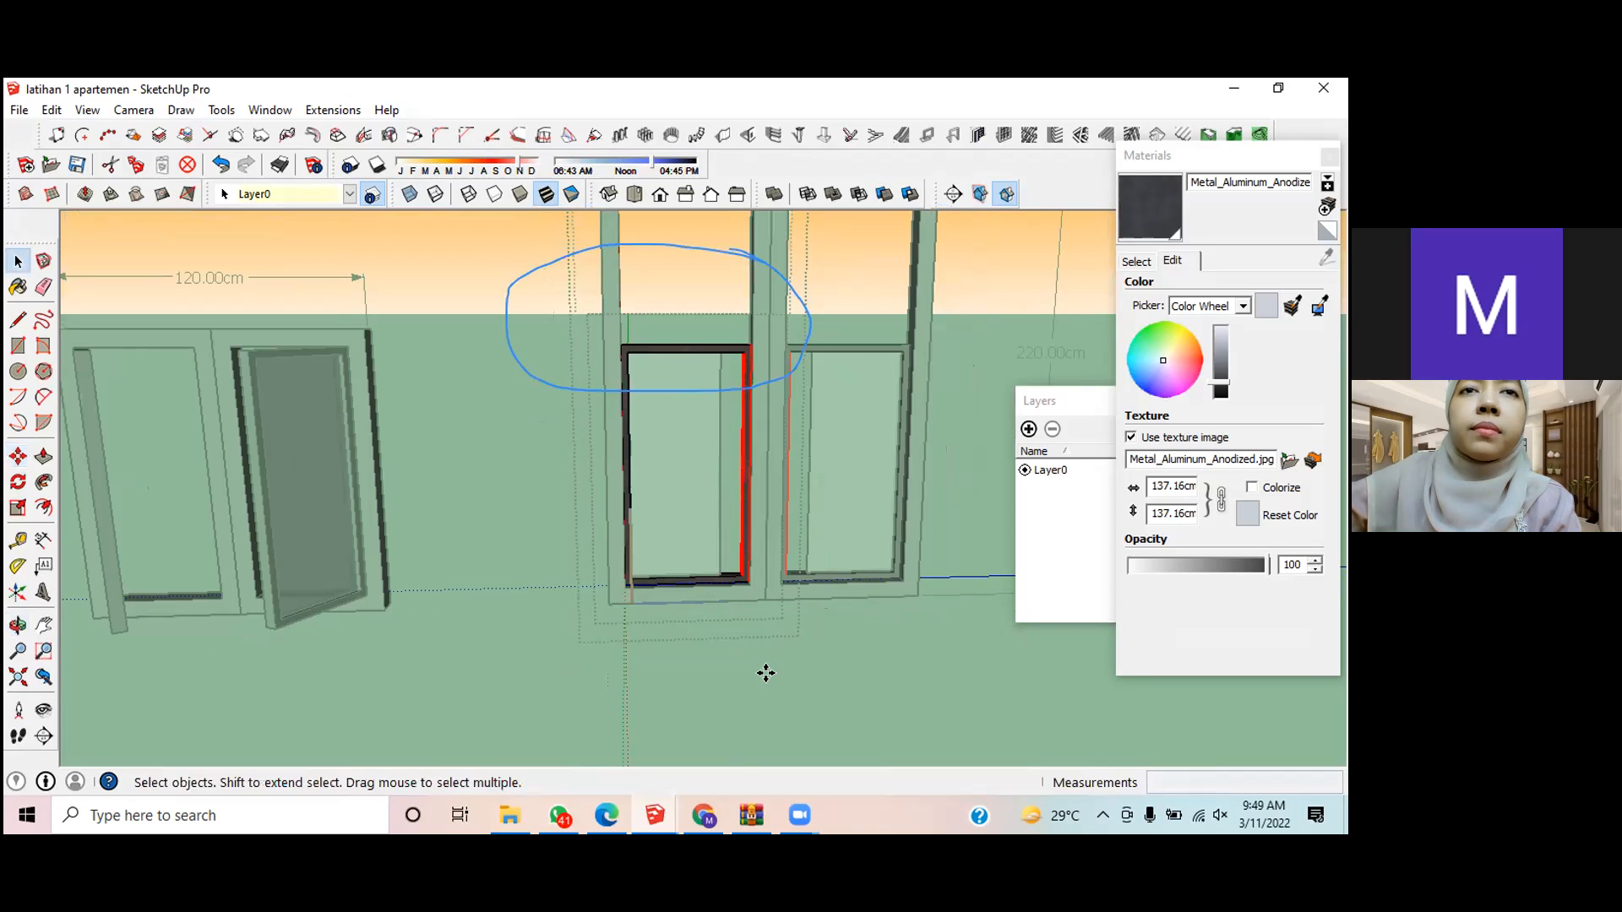
pyautogui.click(767, 697)
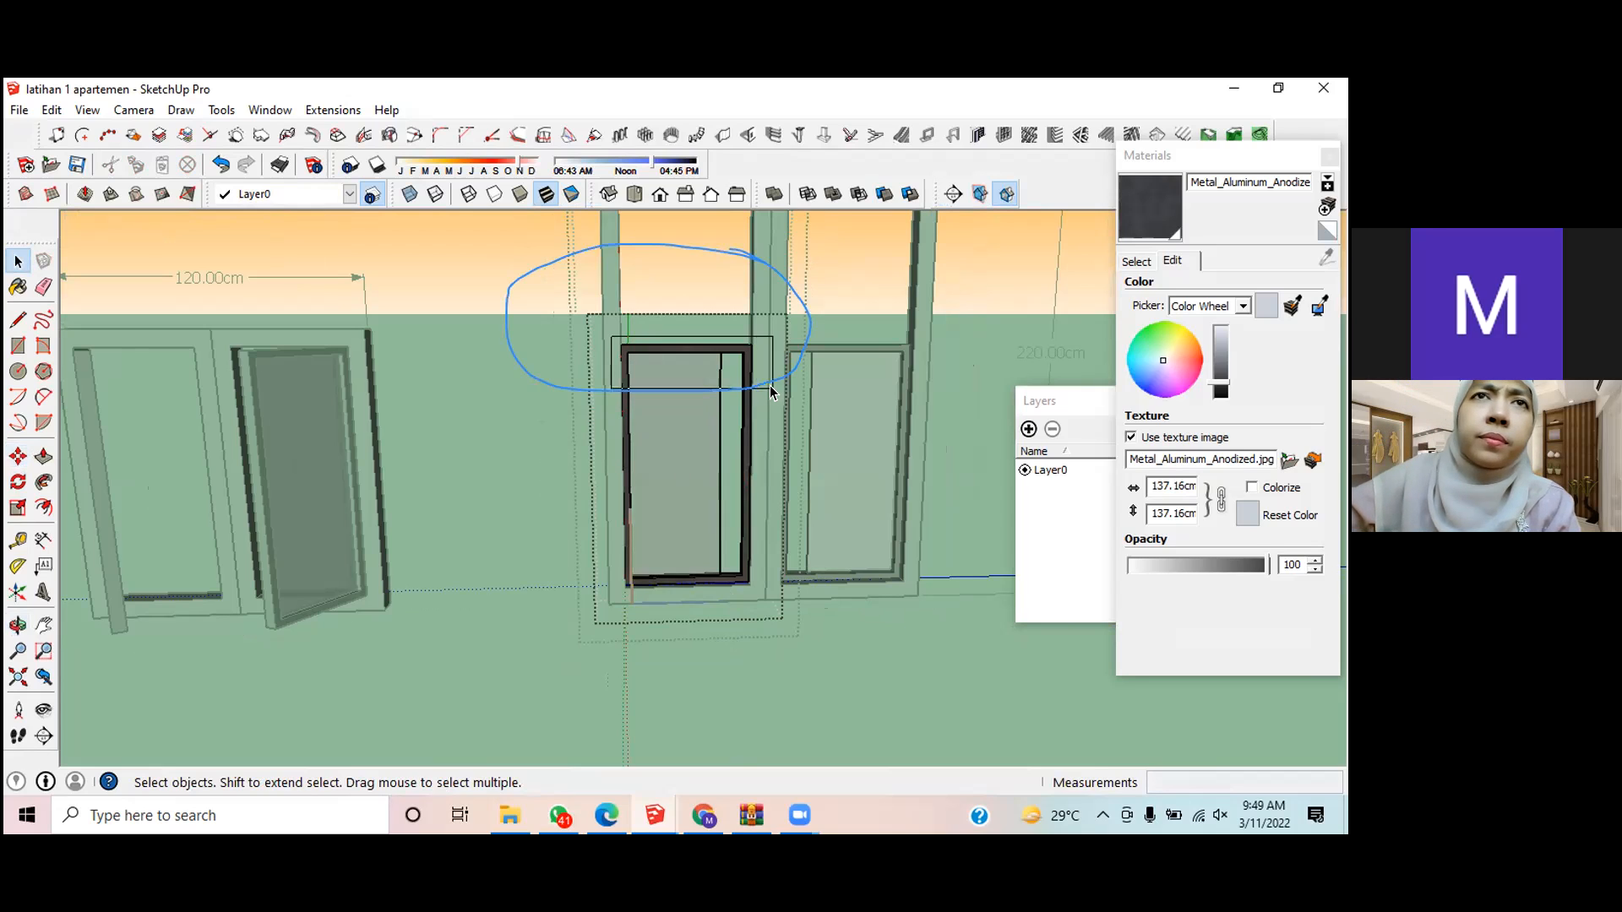
pyautogui.click(738, 344)
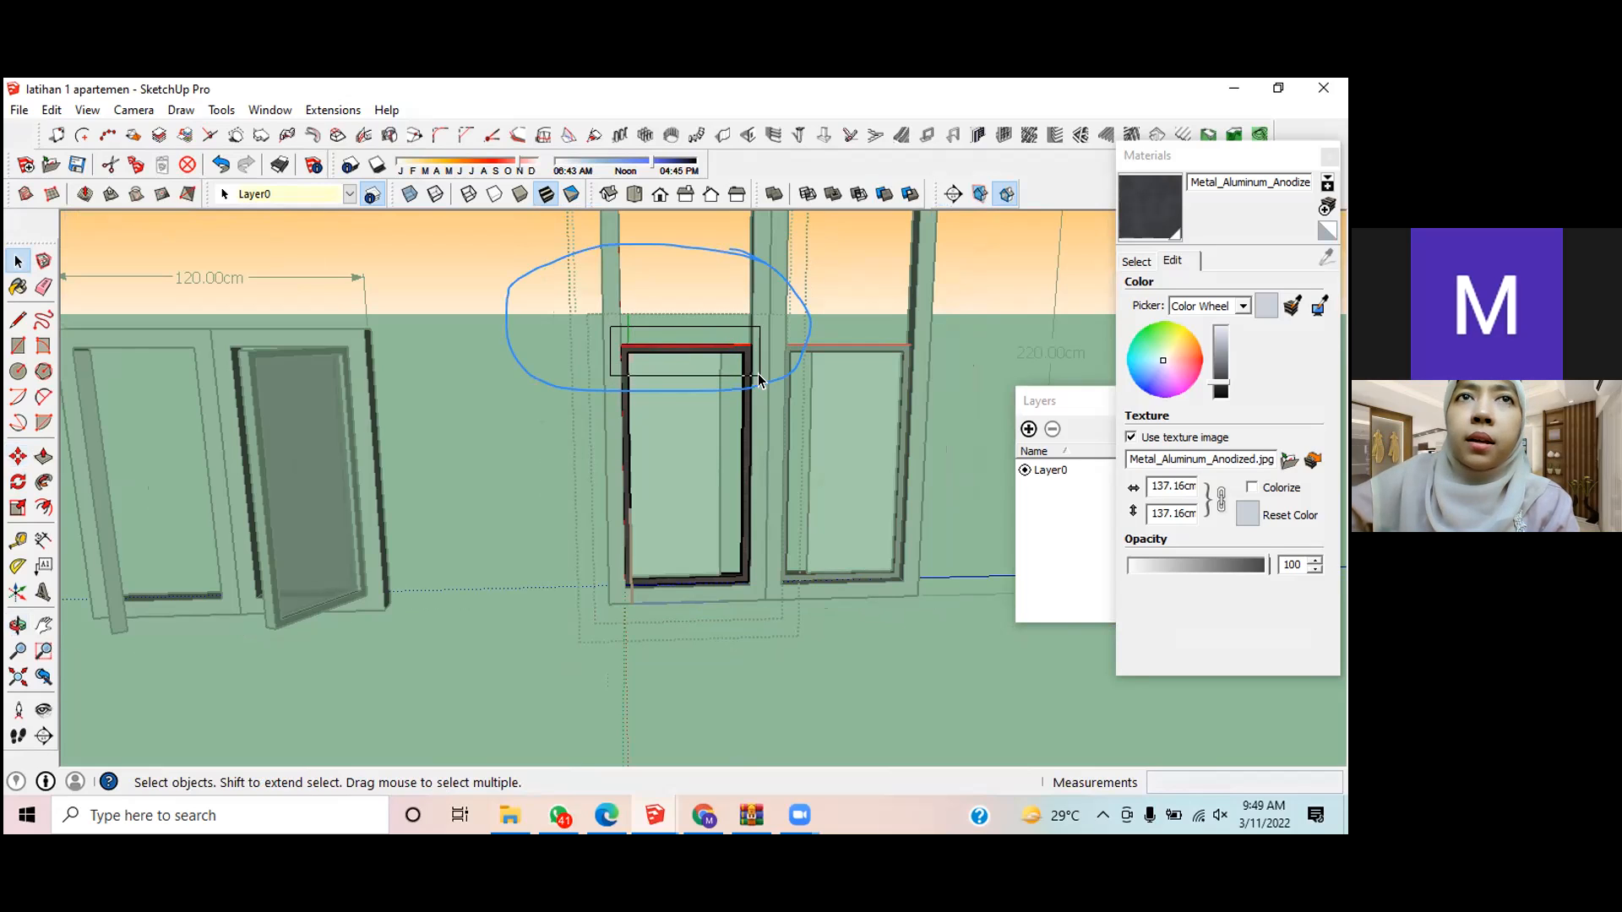
pyautogui.press('m')
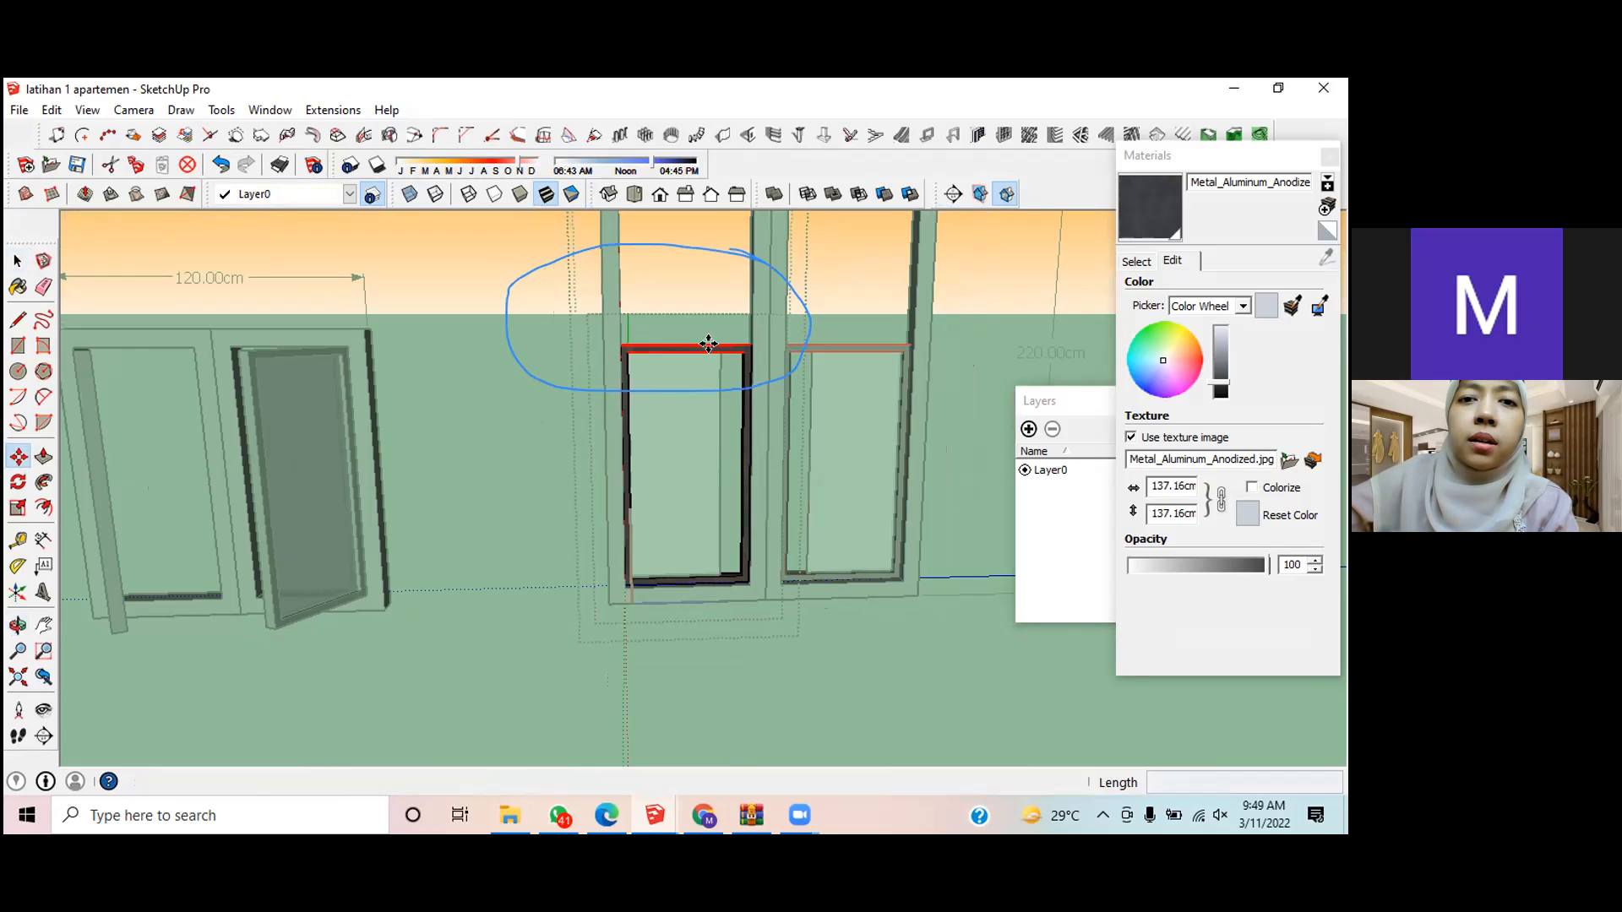
pyautogui.click(618, 338)
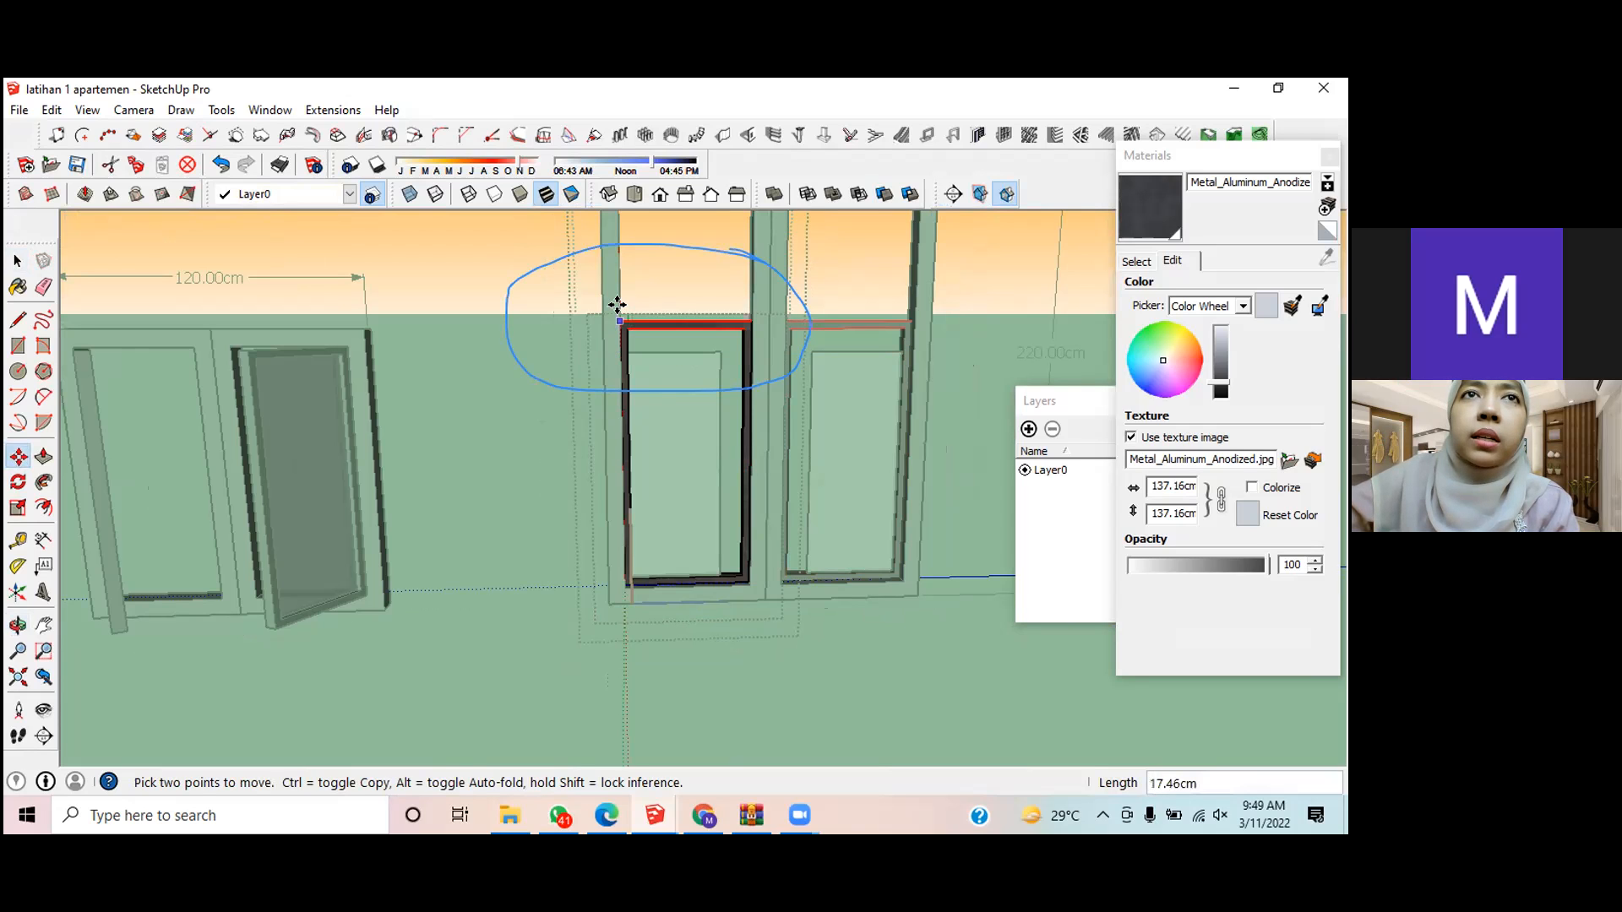
pyautogui.scroll(5, 618, 305)
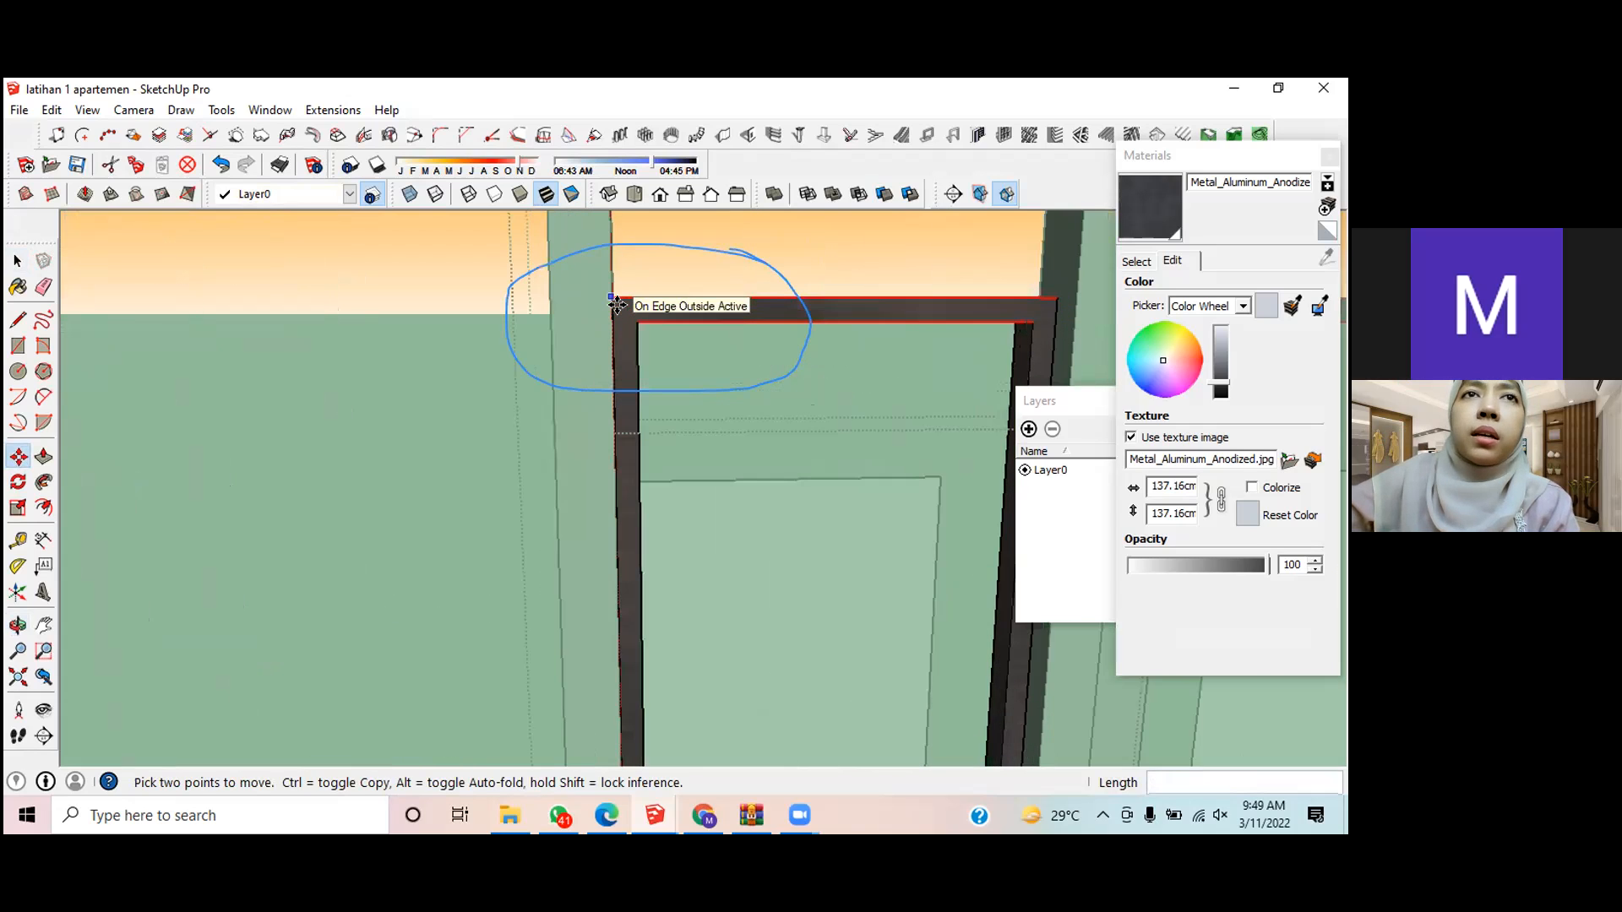
pyautogui.scroll(-2, 617, 305)
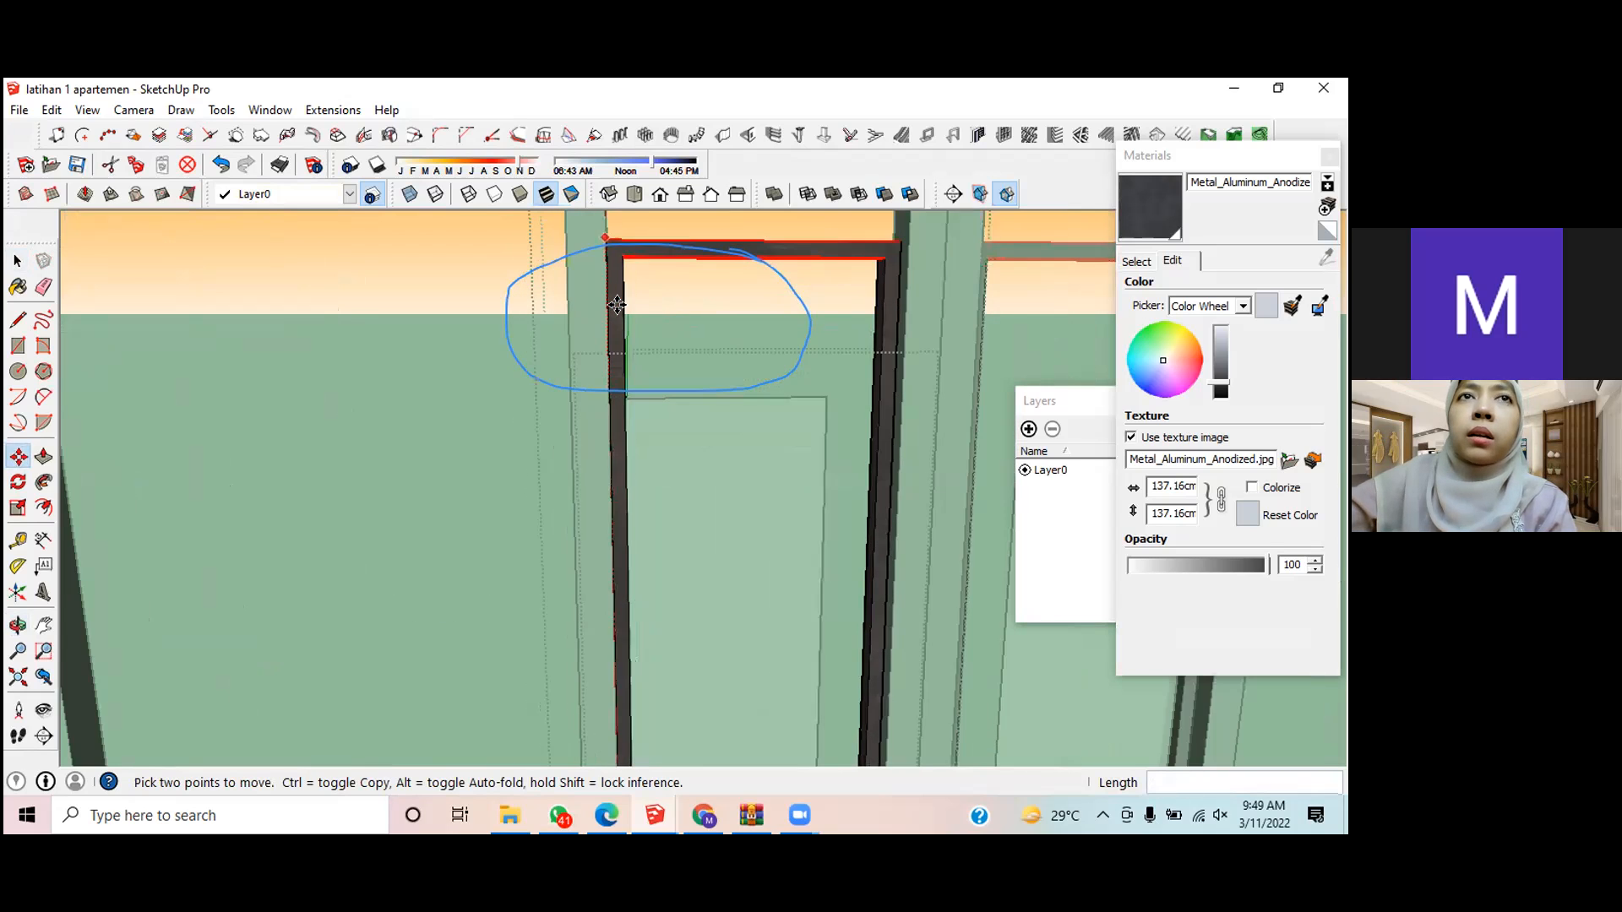
pyautogui.scroll(-3, 617, 305)
pyautogui.moveTo(616, 305); pyautogui.dragTo(590, 525, button='middle')
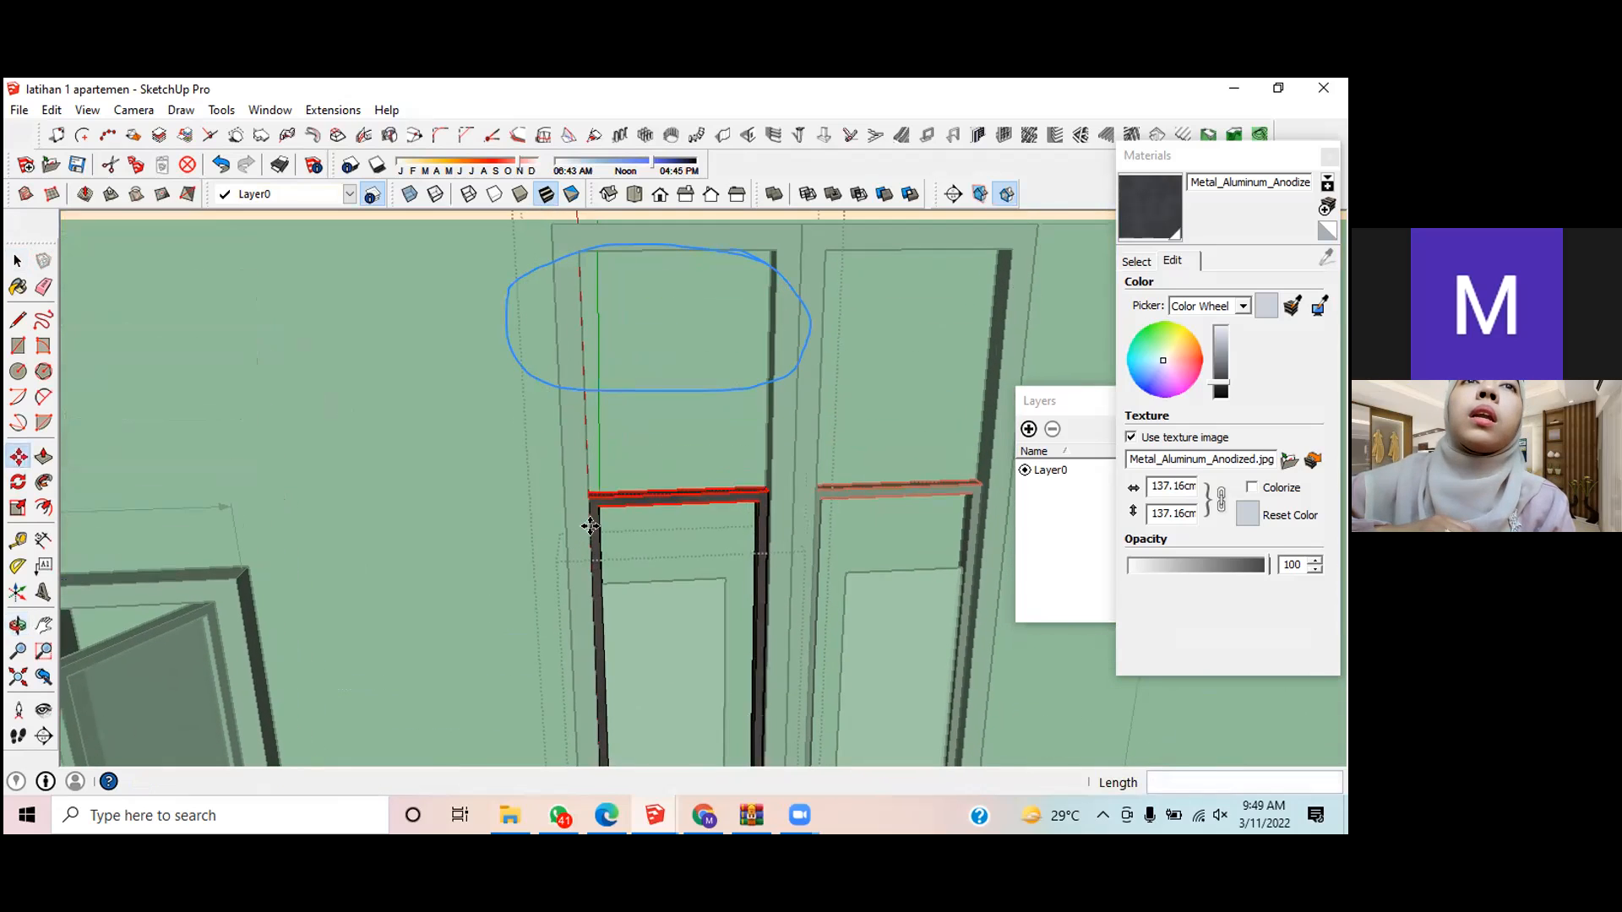
pyautogui.click(590, 526)
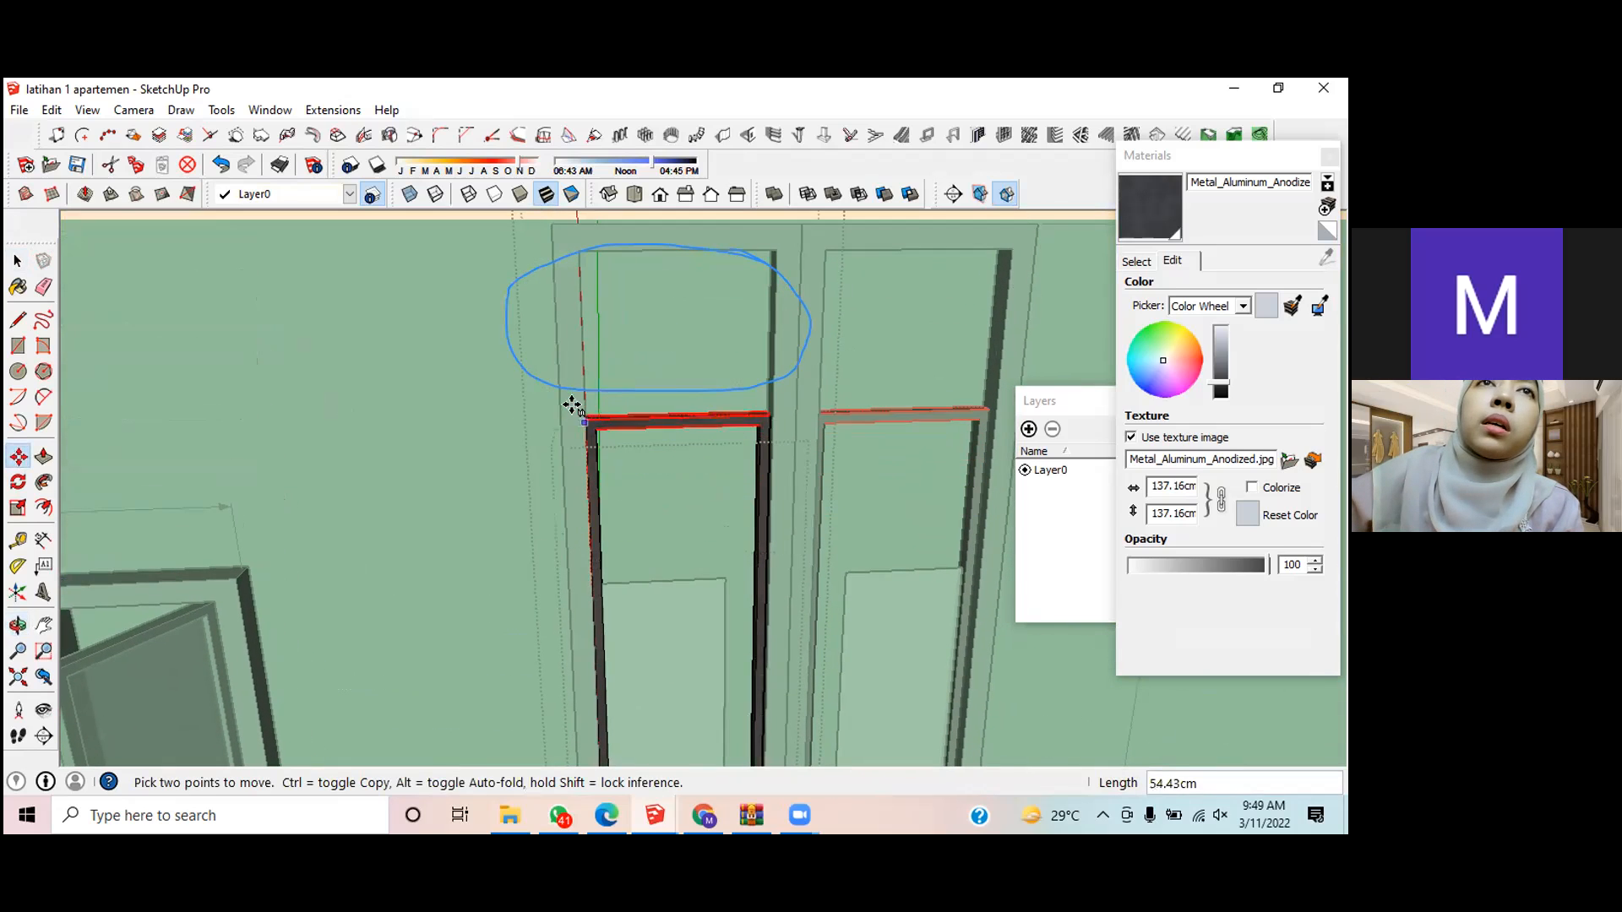
pyautogui.write('100')
pyautogui.press('Return')
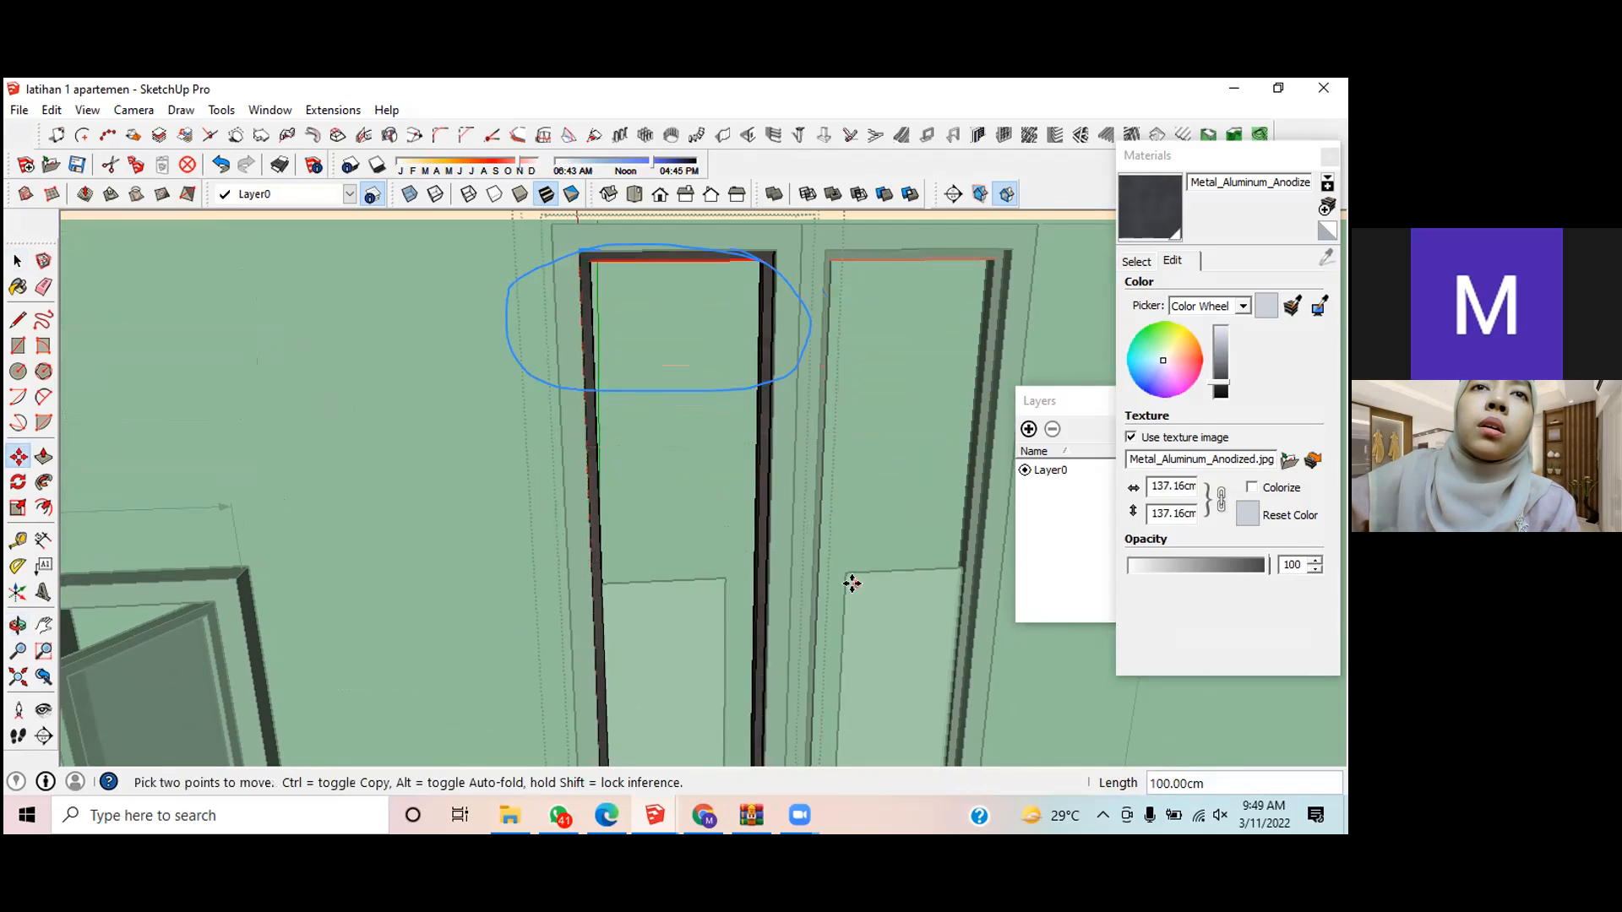
pyautogui.scroll(-1, 849, 606)
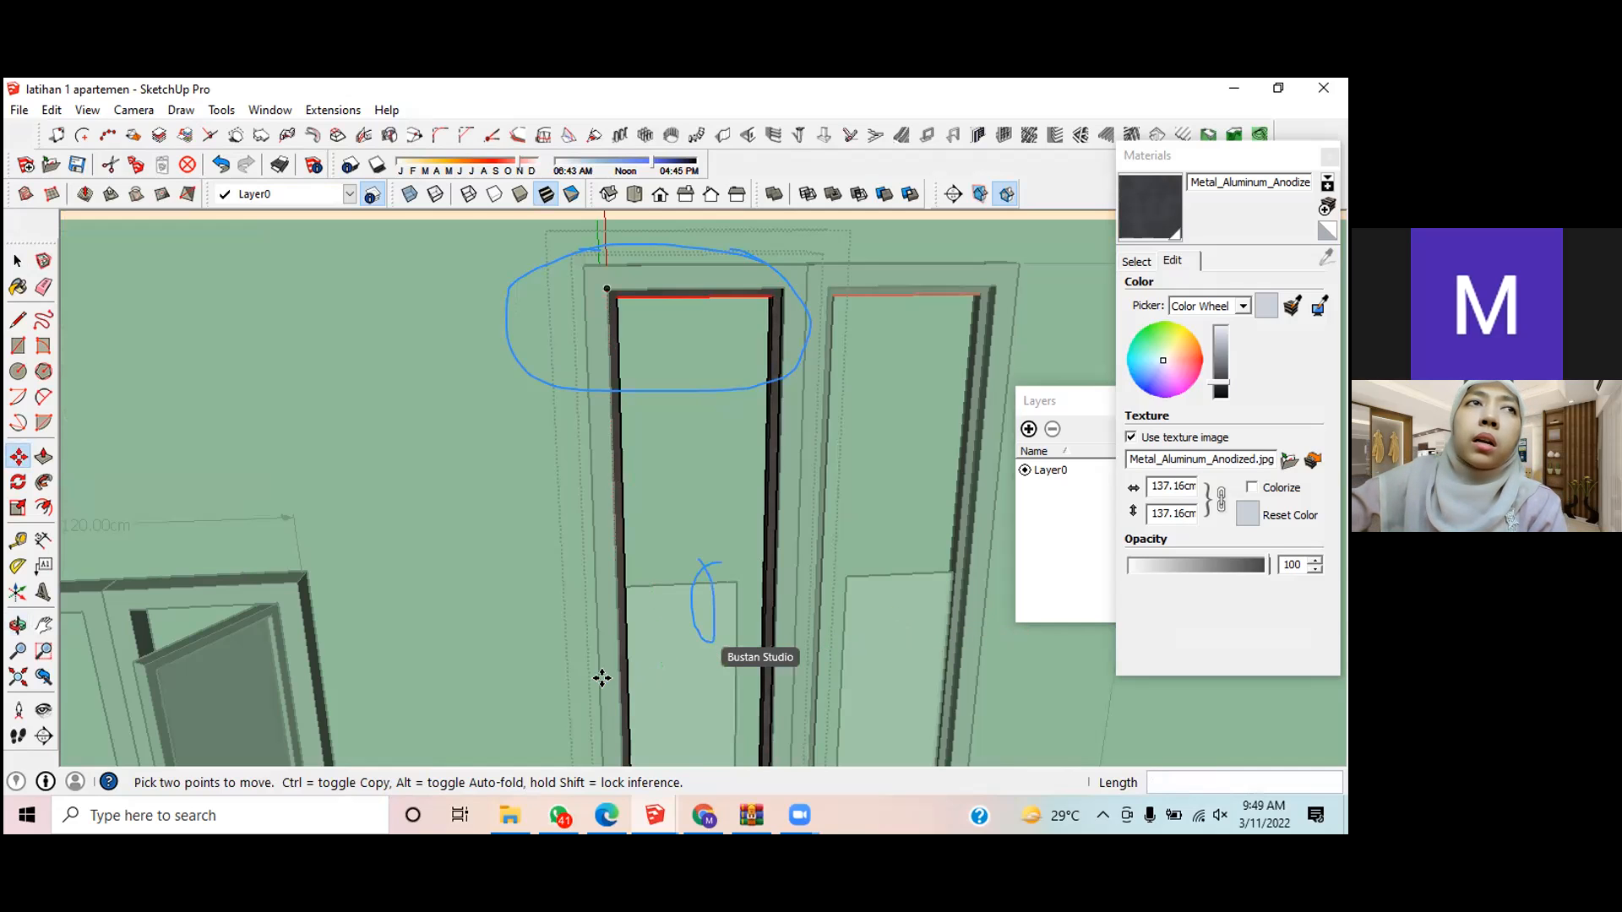
# Step: Scale the glass pane inside the leaf vertically by 2.00 so it reaches the raised top rail
pyautogui.press('space')
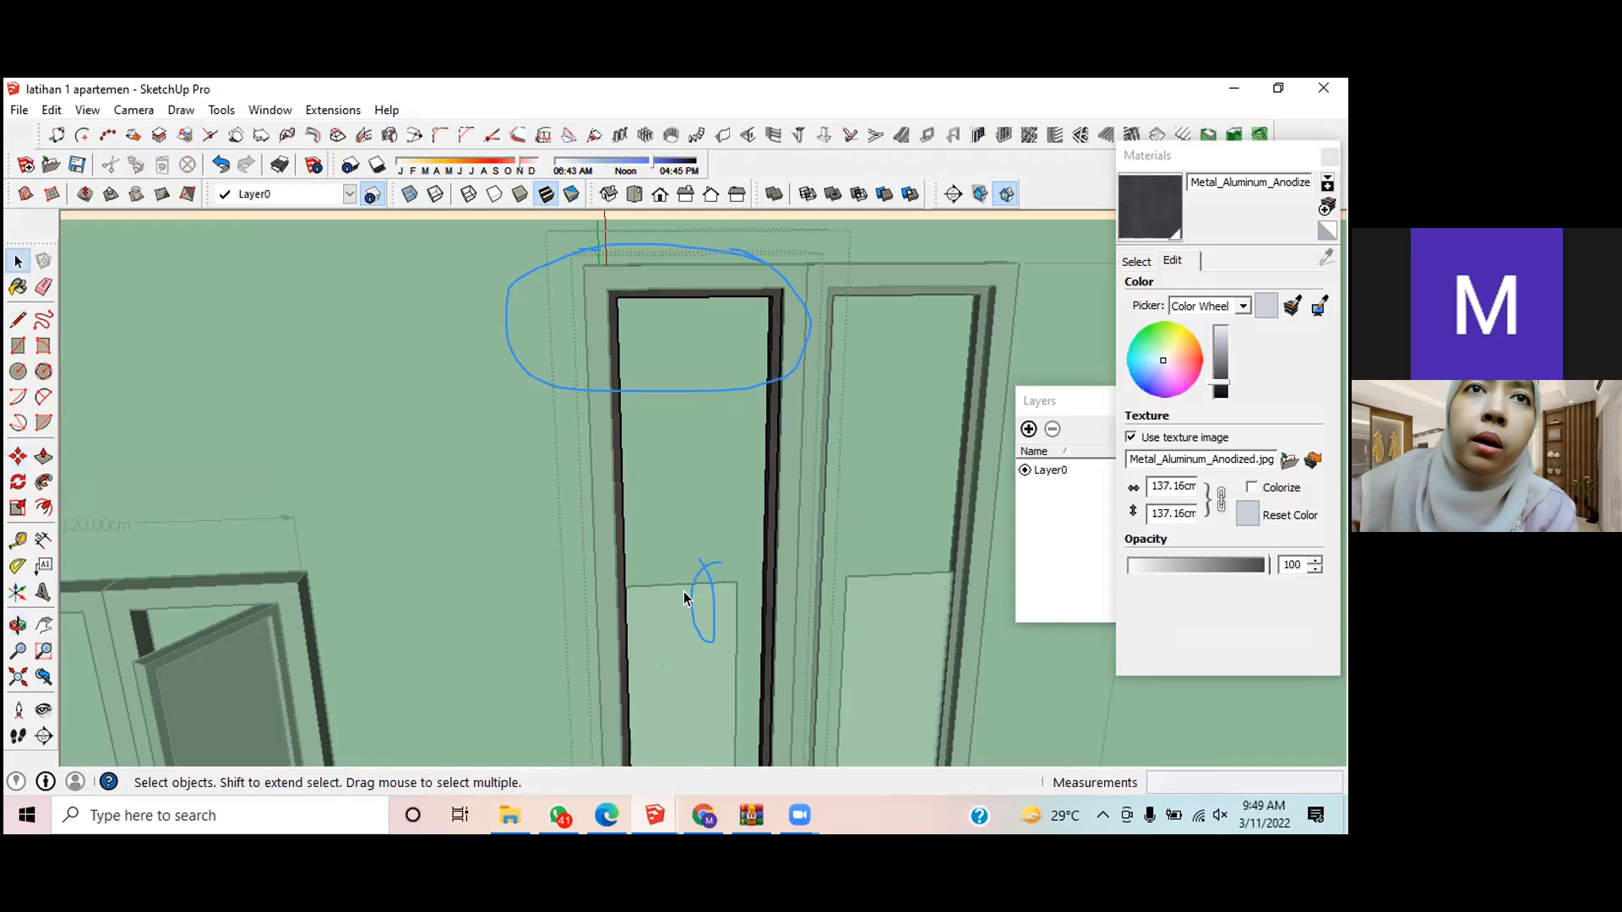
pyautogui.doubleClick(682, 592)
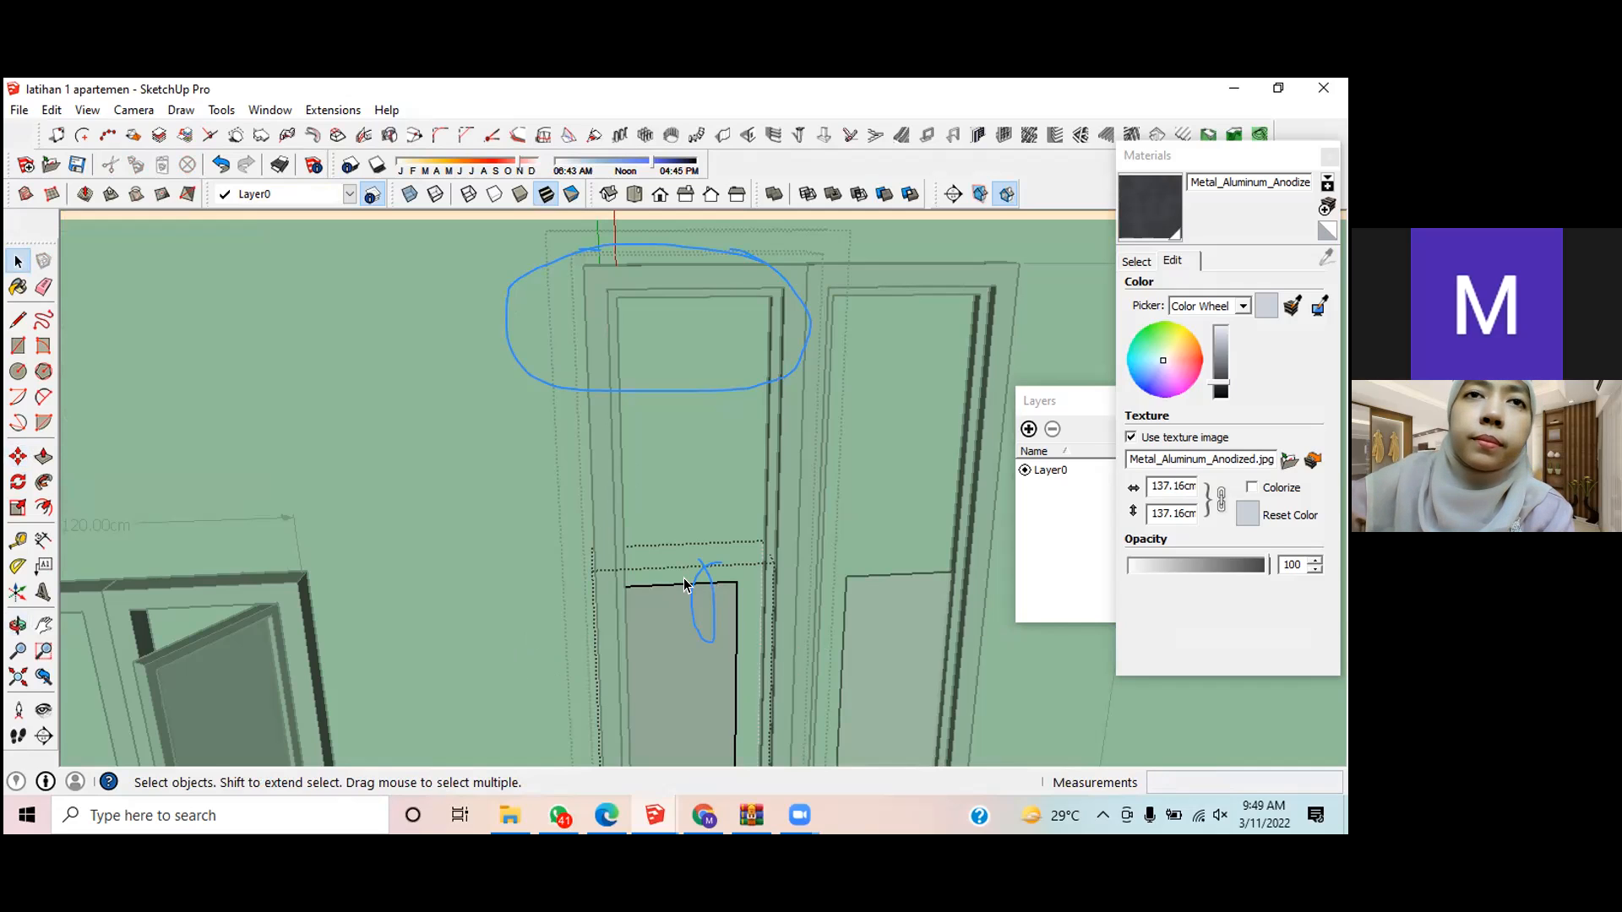
pyautogui.press('s')
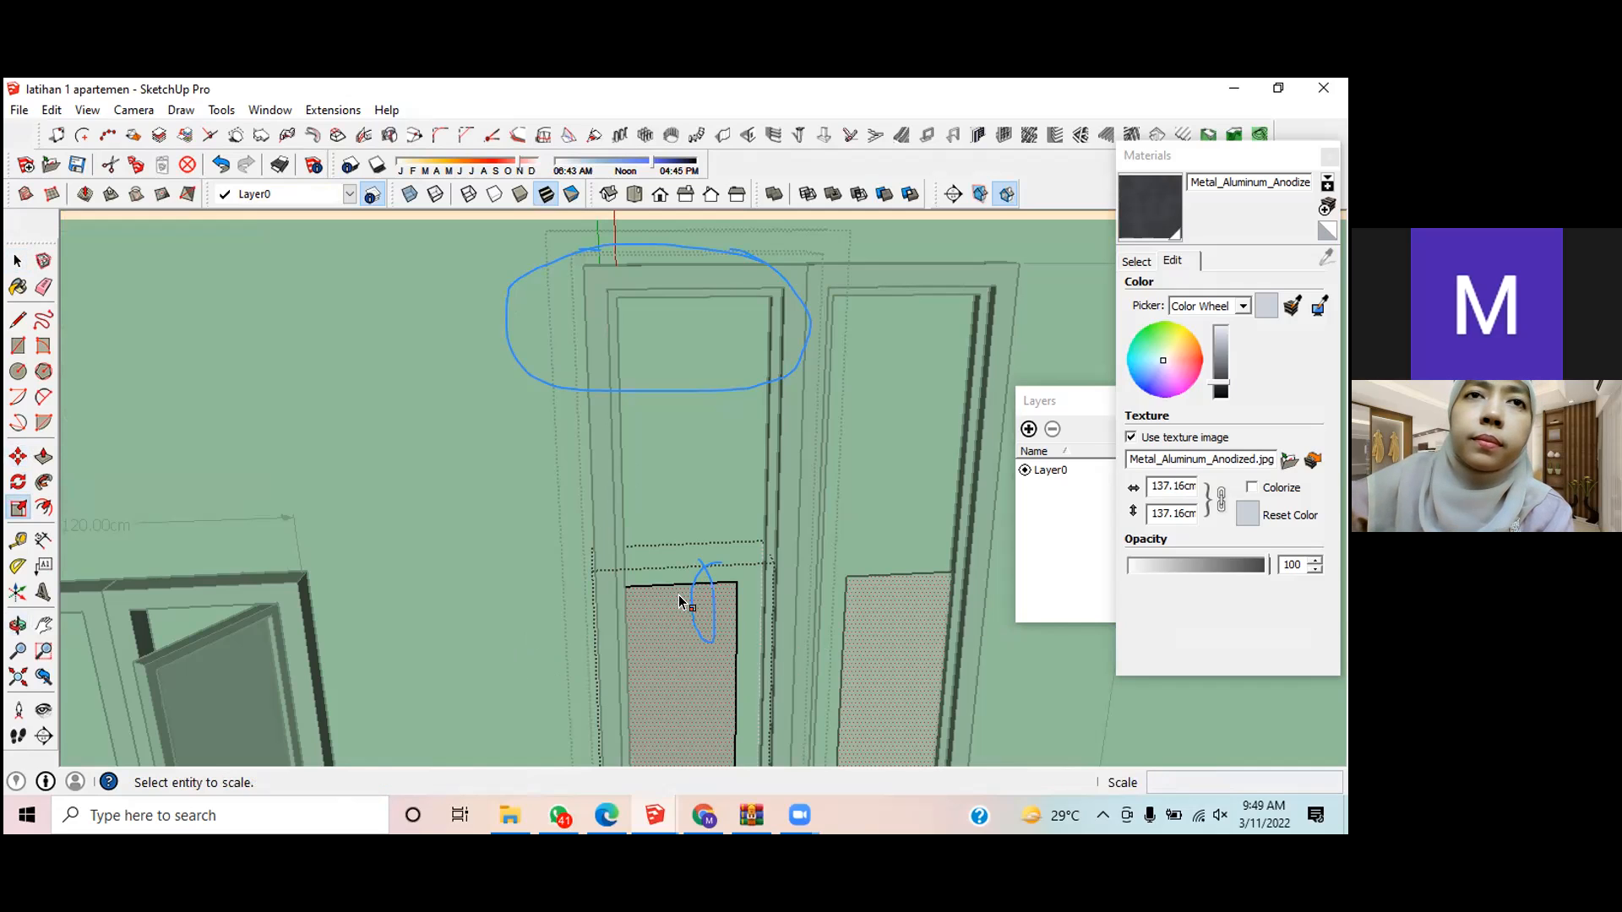
pyautogui.click(679, 593)
pyautogui.moveTo(680, 583); pyautogui.dragTo(678, 306)
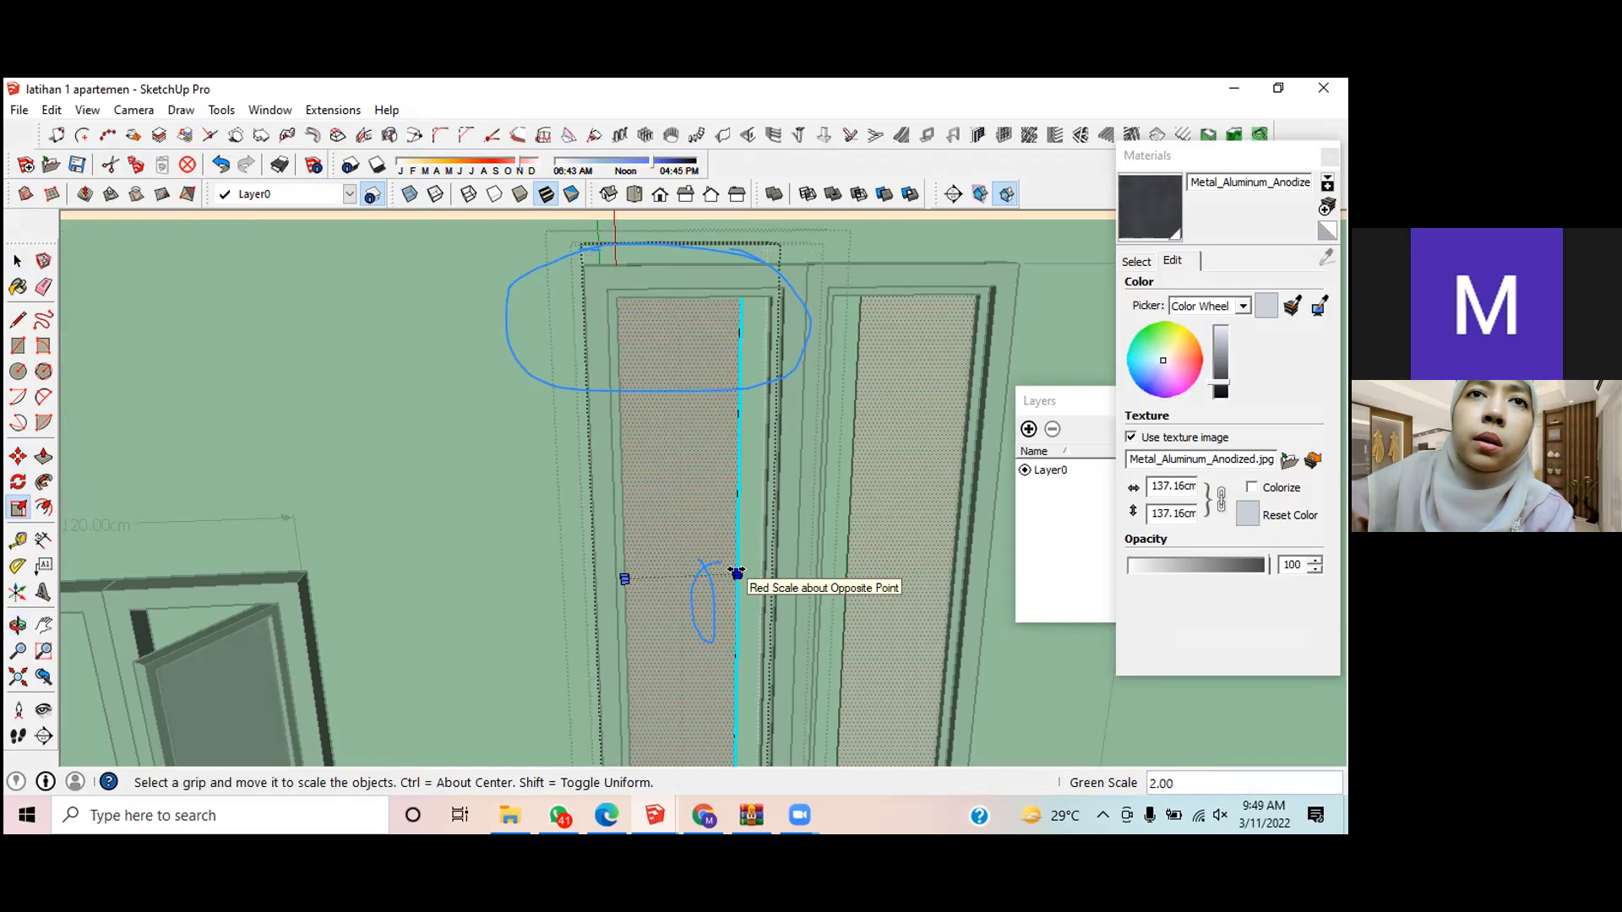
# Step: Scale the glass pane horizontally to the leaf's inner side edge and leave the nested groups
pyautogui.scroll(-1, 736, 572)
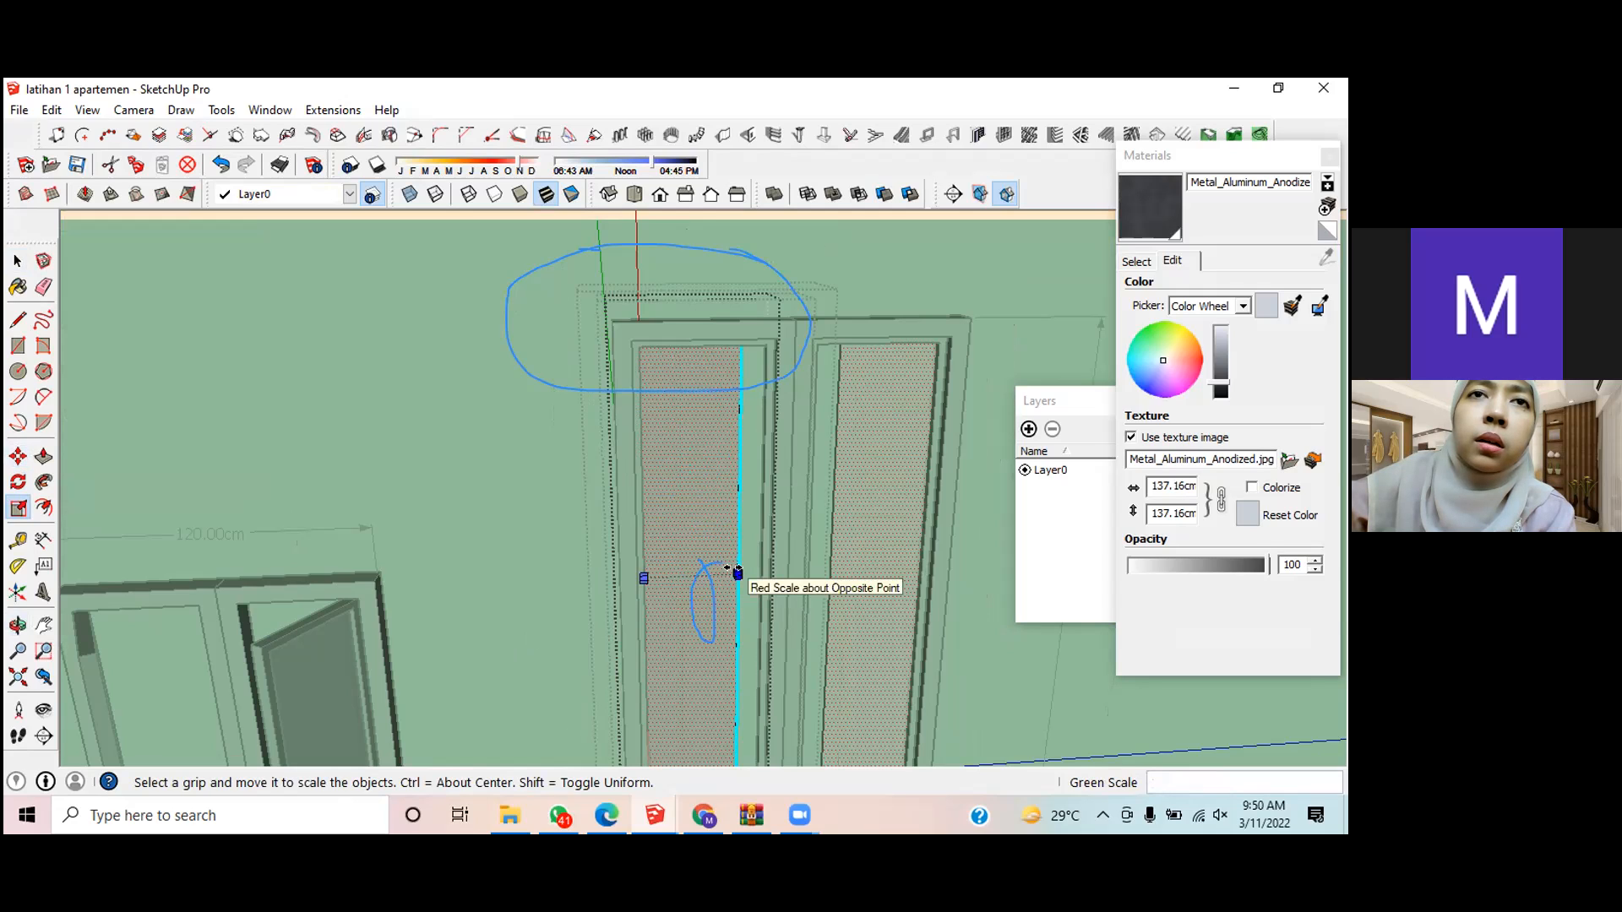
pyautogui.moveTo(739, 572); pyautogui.dragTo(761, 572)
pyautogui.scroll(5, 826, 636)
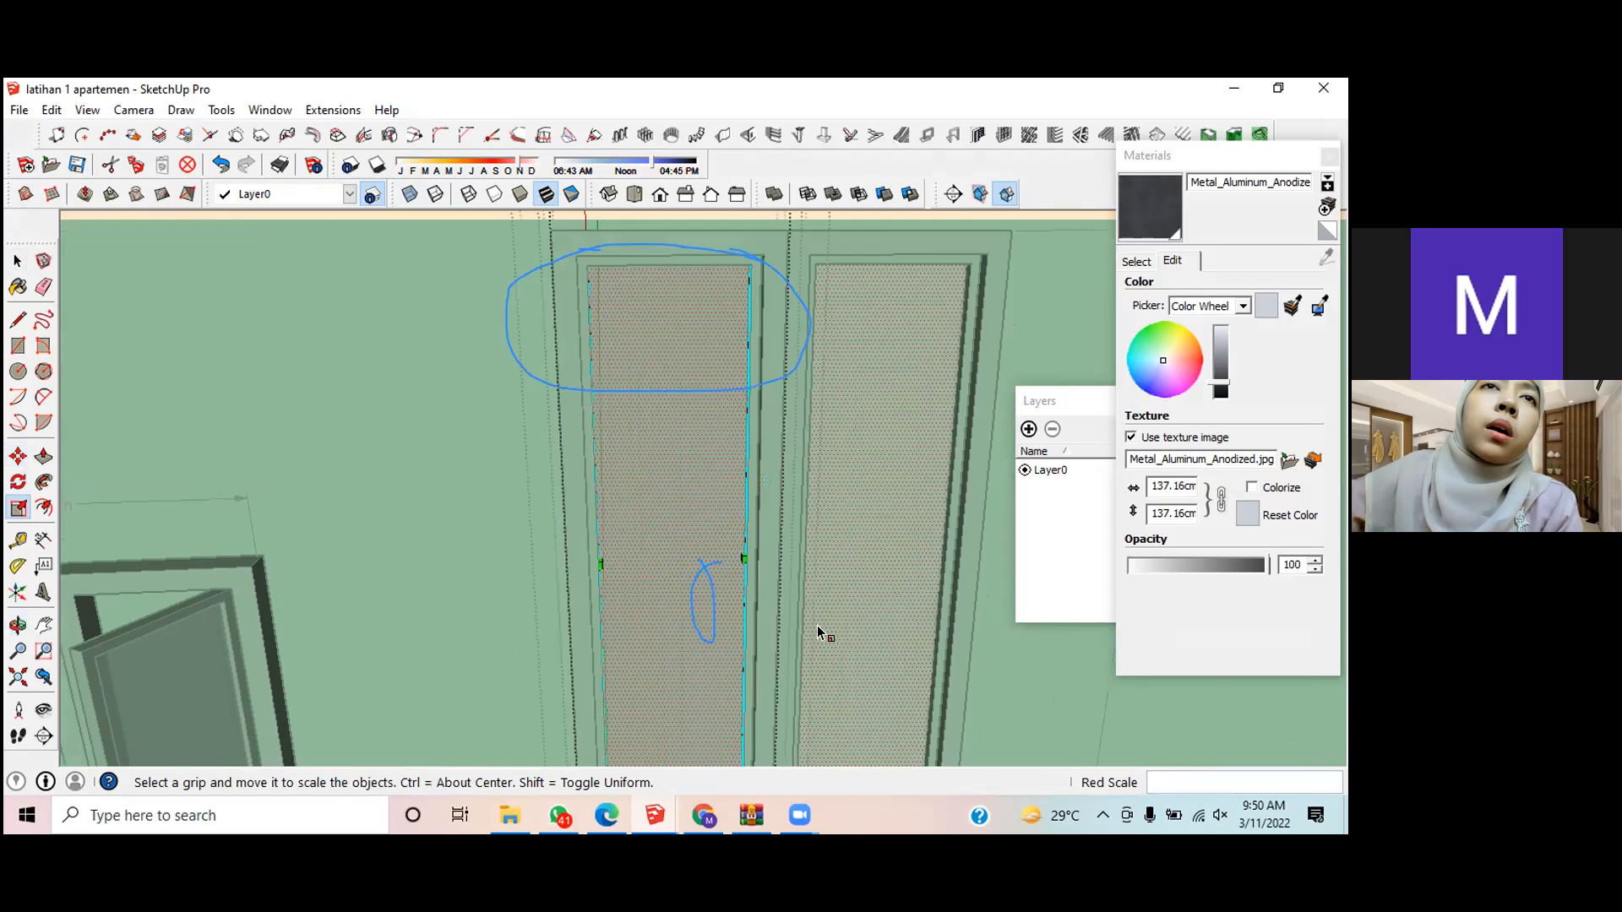
pyautogui.scroll(-6, 735, 585)
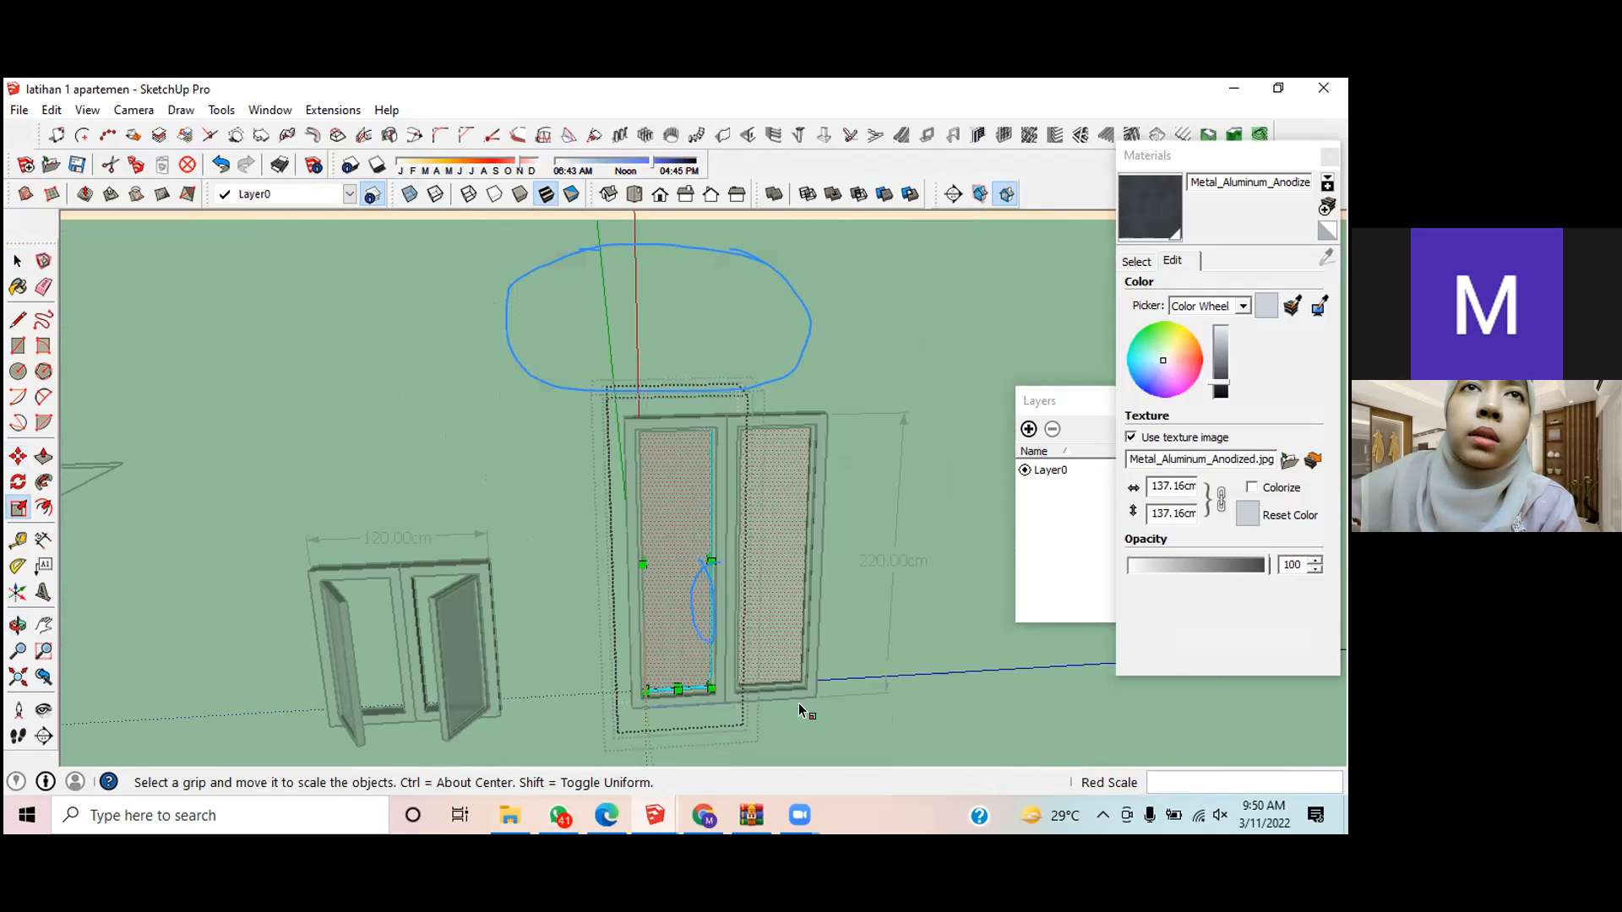
pyautogui.press('space')
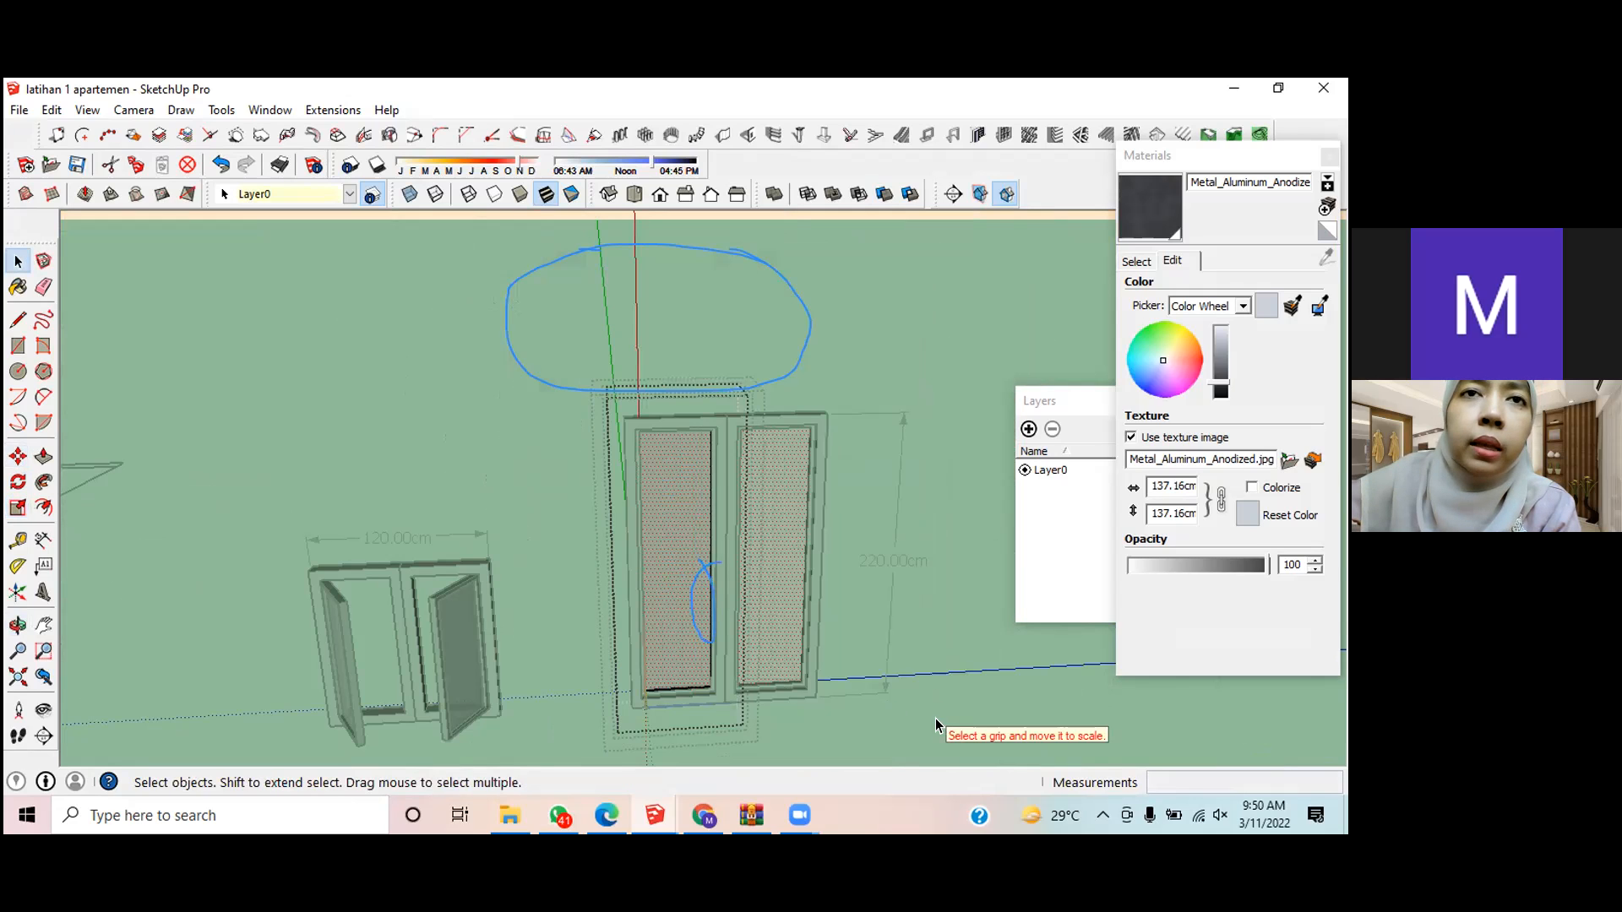
pyautogui.click(935, 718)
pyautogui.click(929, 710)
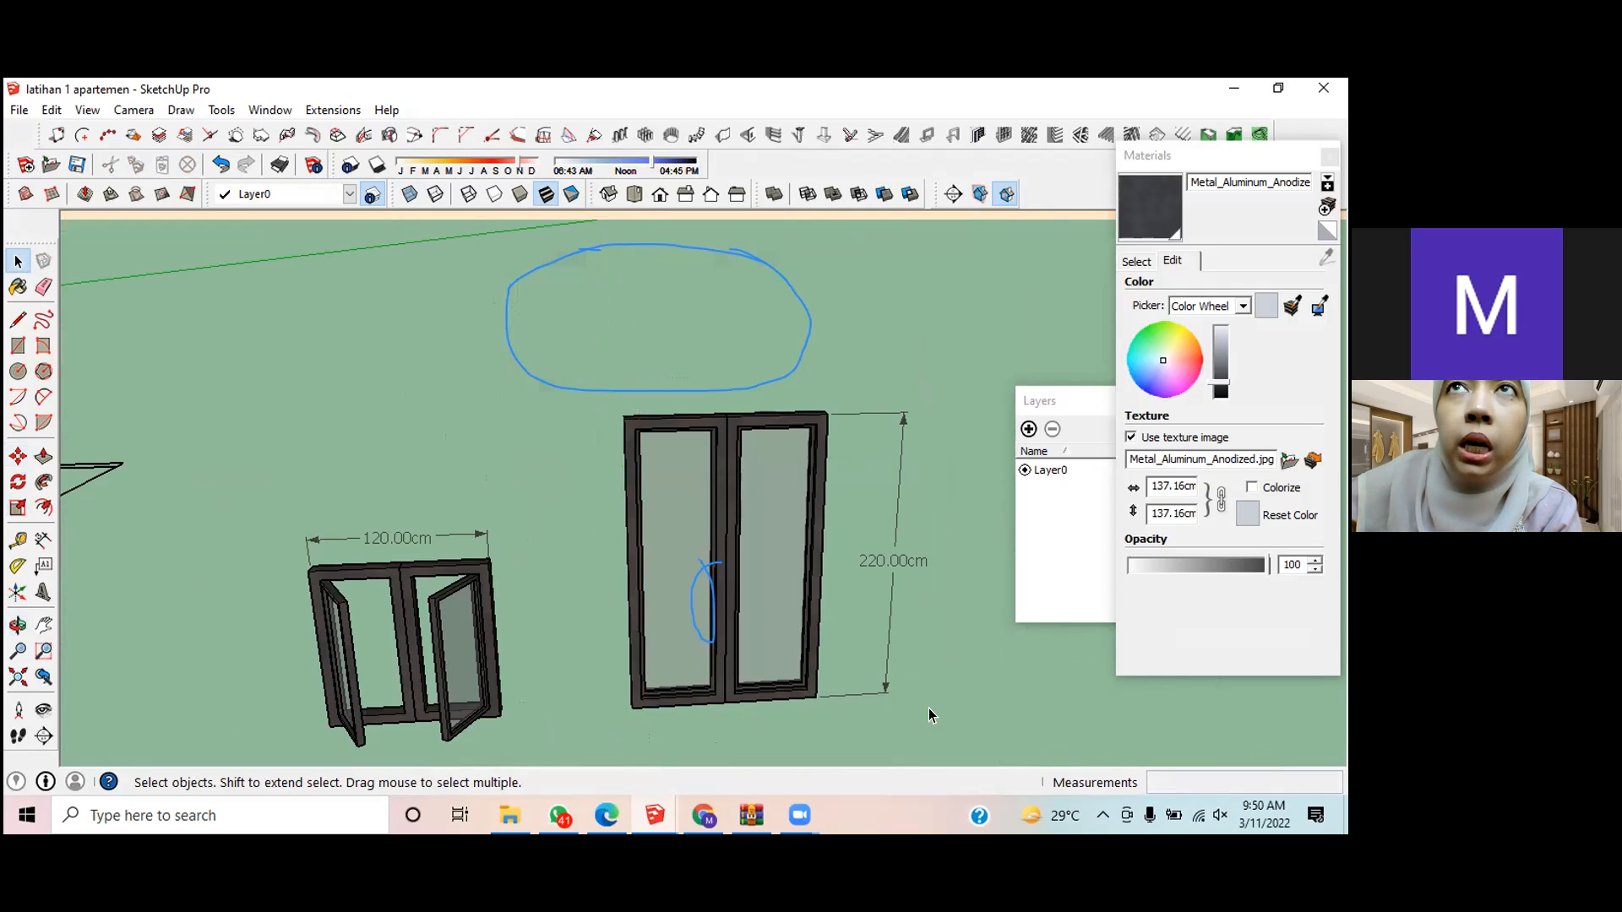
# Step: Save the model with the 220 cm double-leaf door
pyautogui.moveTo(958, 728)
pyautogui.mouseDown(button='middle')
pyautogui.moveTo(873, 708)
pyautogui.moveTo(913, 717)
pyautogui.moveTo(893, 706)
pyautogui.mouseUp(button='middle')
pyautogui.scroll(2, 892, 709)
pyautogui.scroll(5, 890, 706)
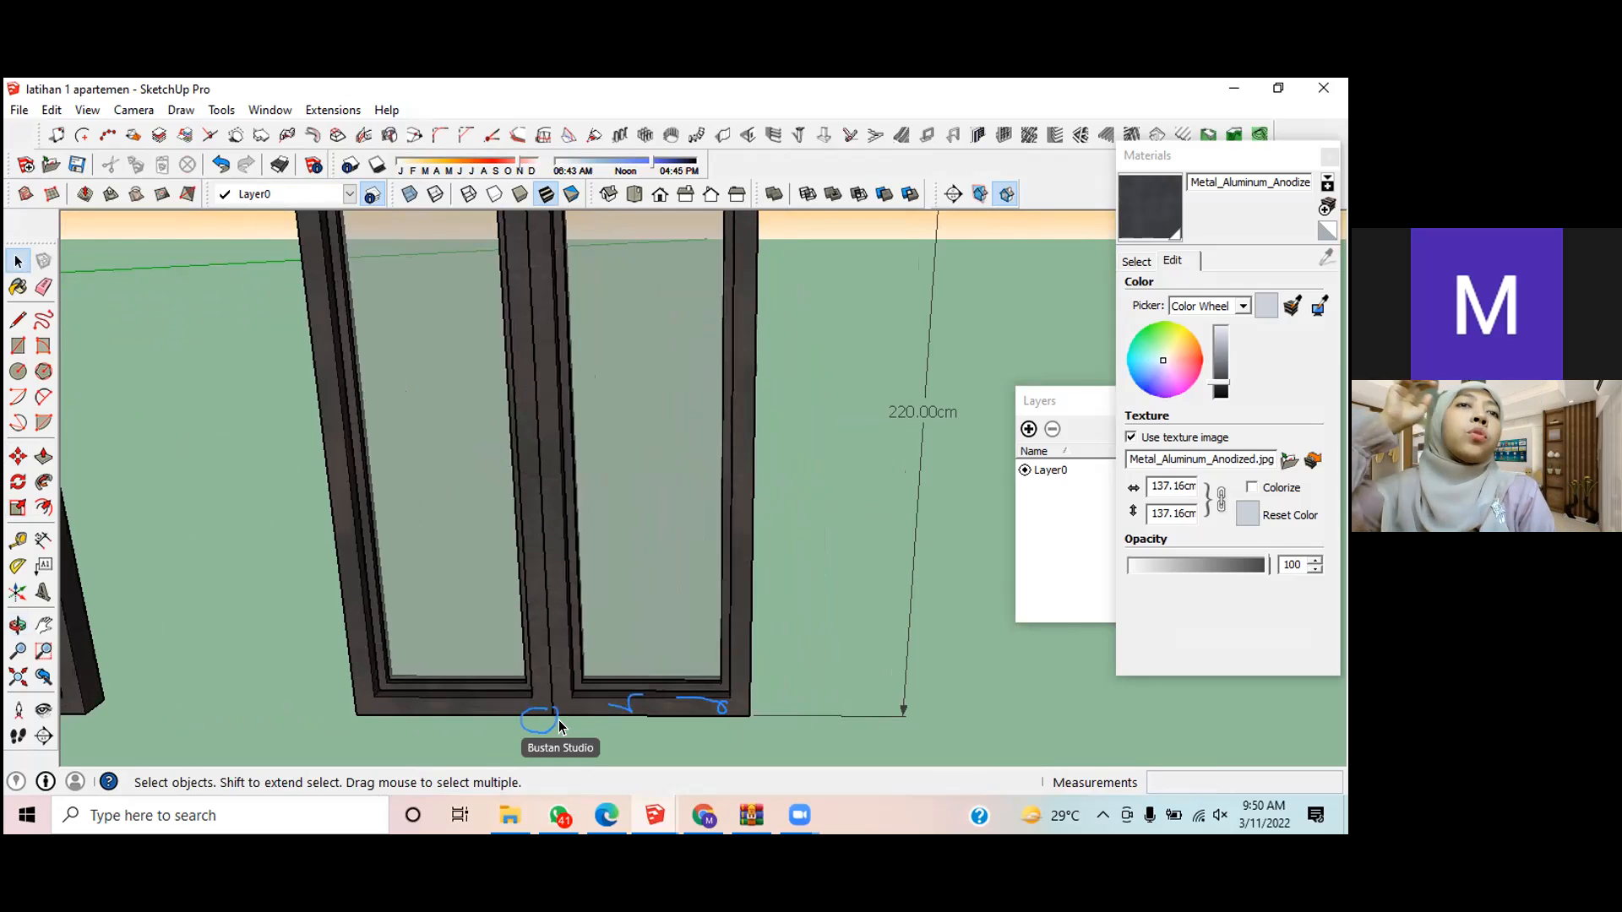
pyautogui.click(76, 167)
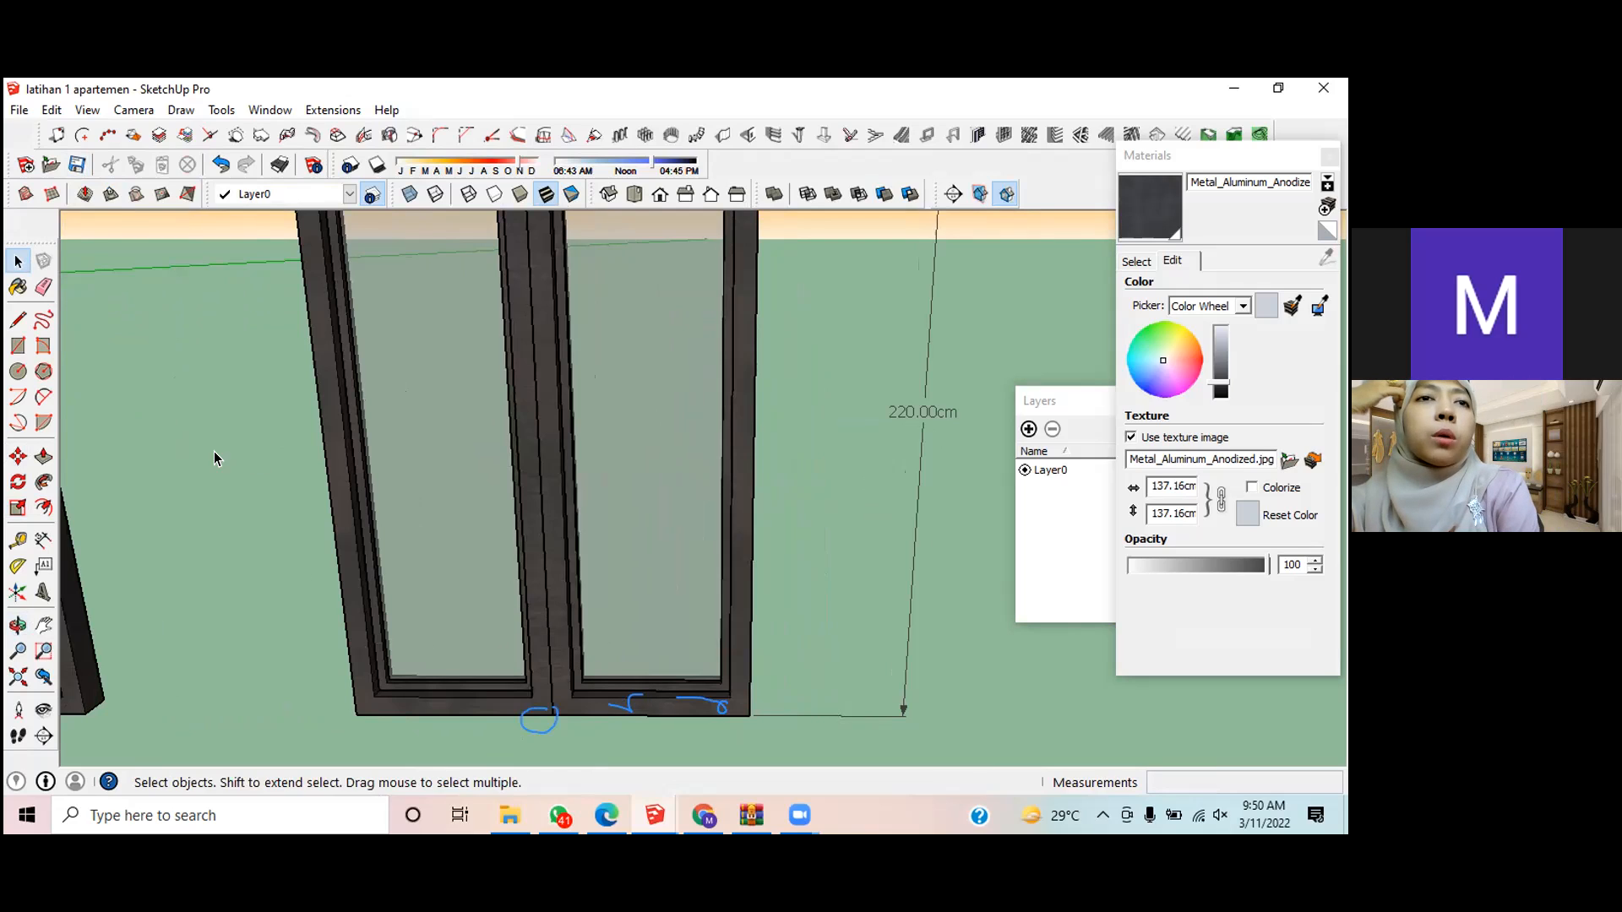
# Step: Draw a circle of 5 cm radius centred where the two door frames meet at the bottom edge
pyautogui.click(19, 372)
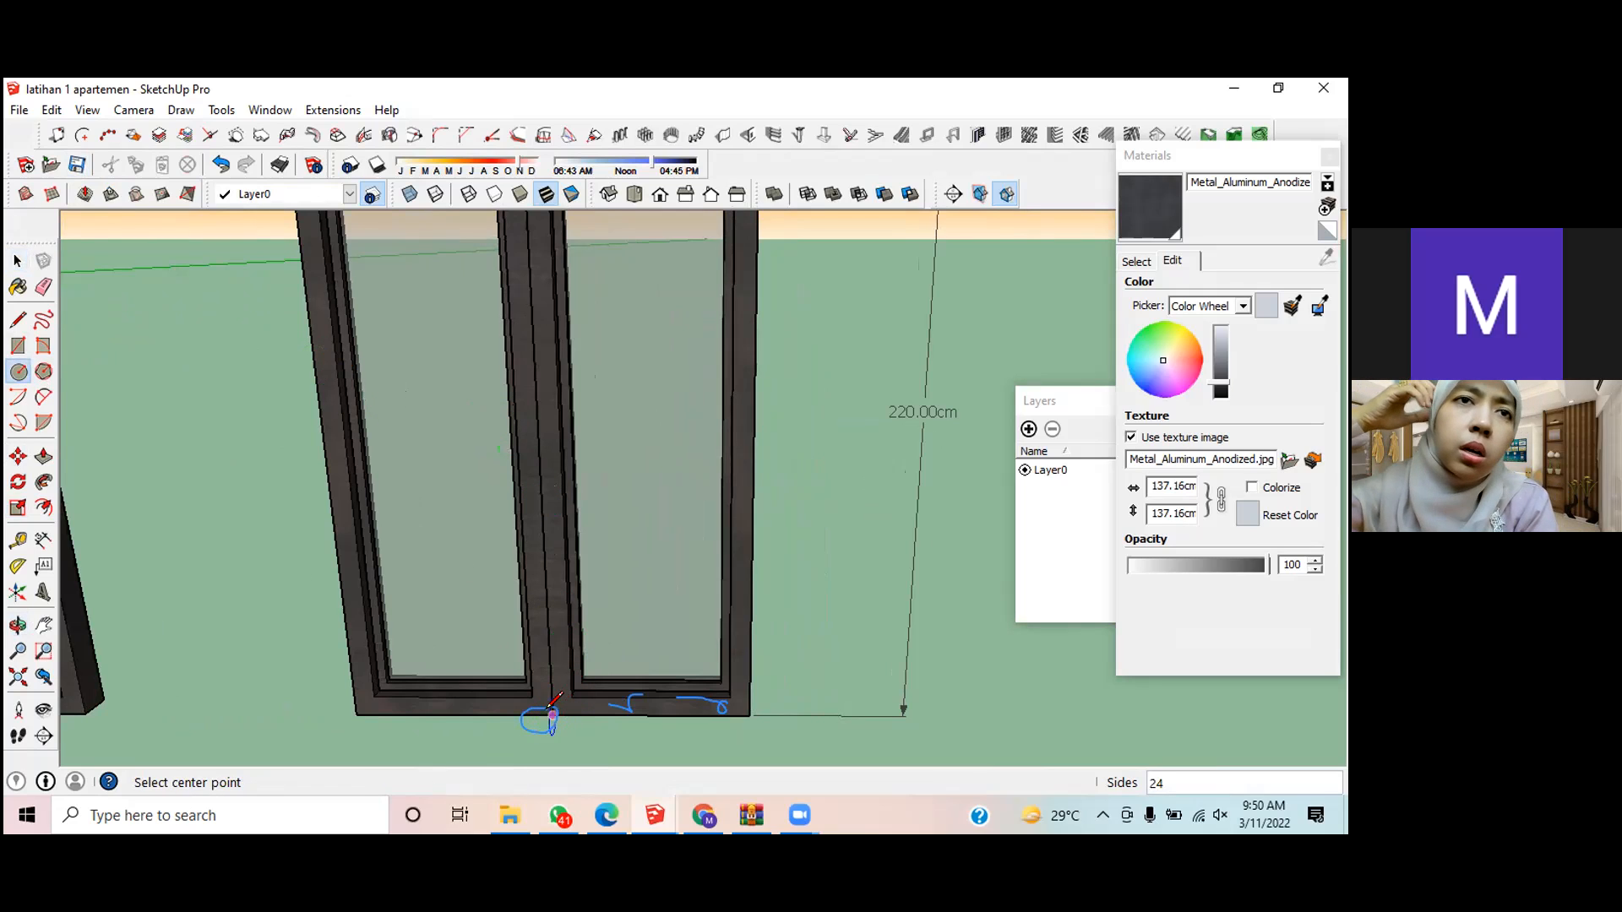
pyautogui.click(550, 714)
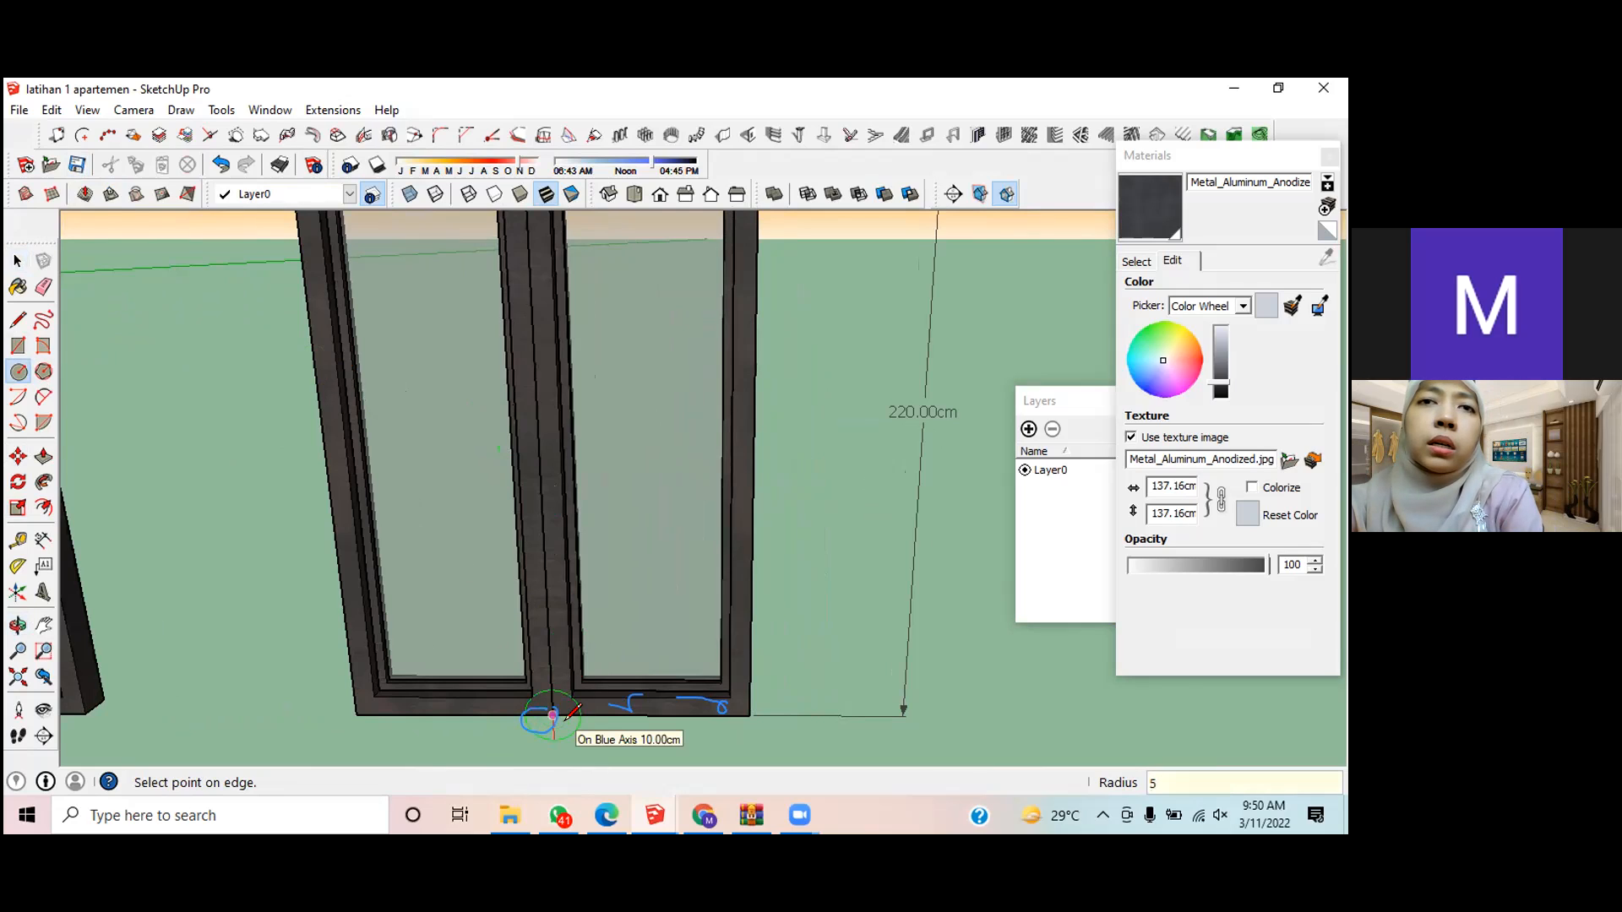
pyautogui.press('Return')
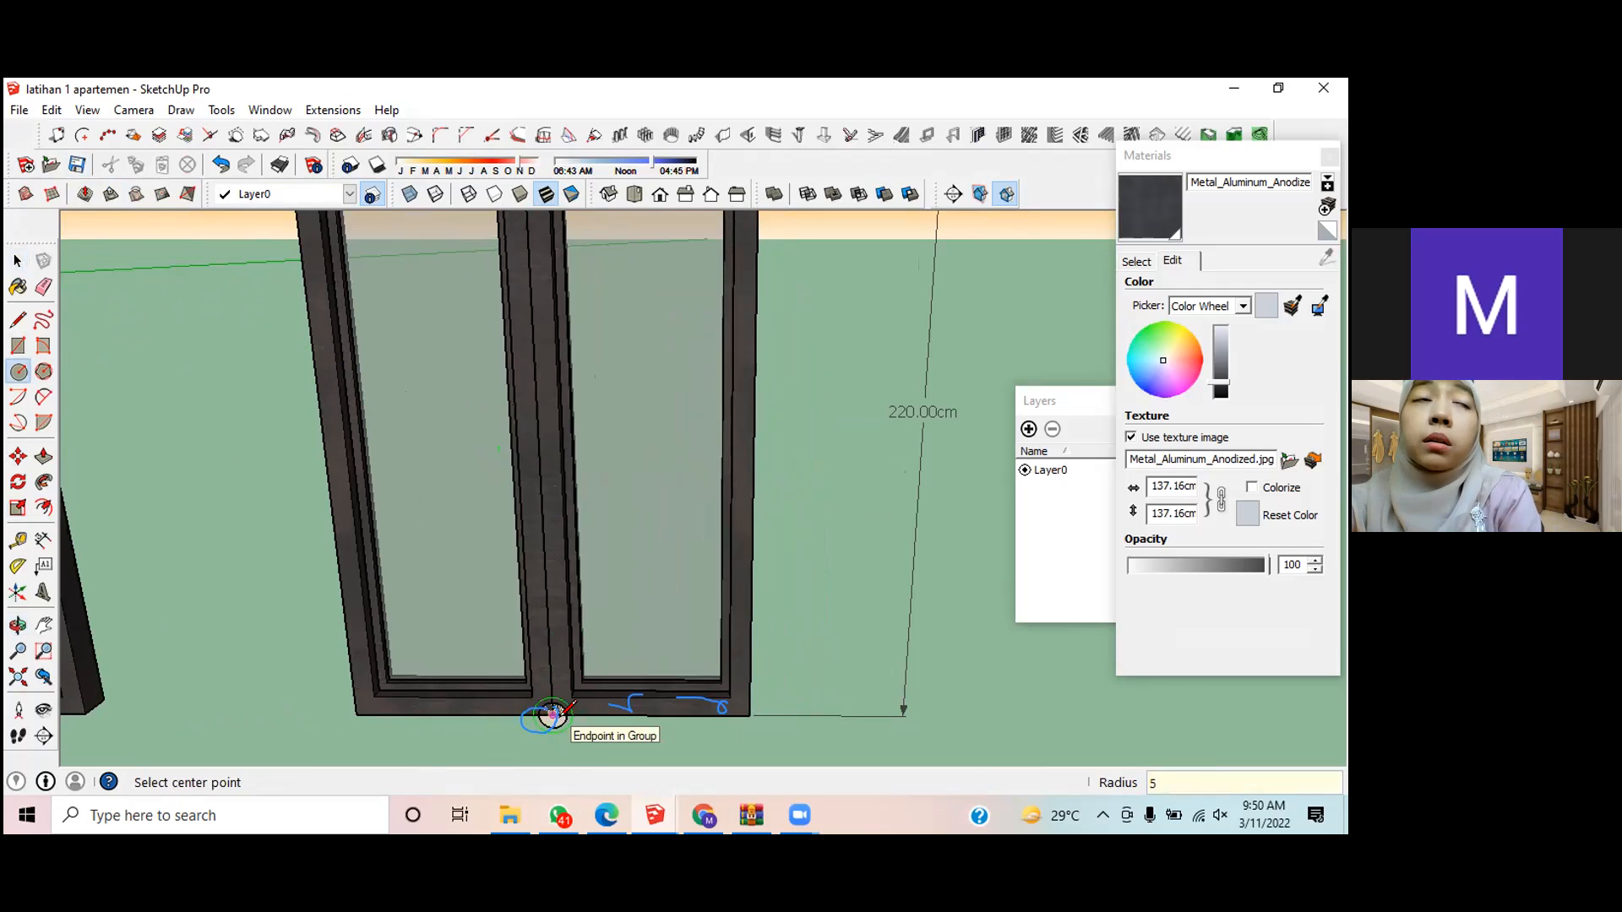
# Step: Push/Pull the circle face at the bottom of the door outward by 1 cm
pyautogui.scroll(5, 553, 715)
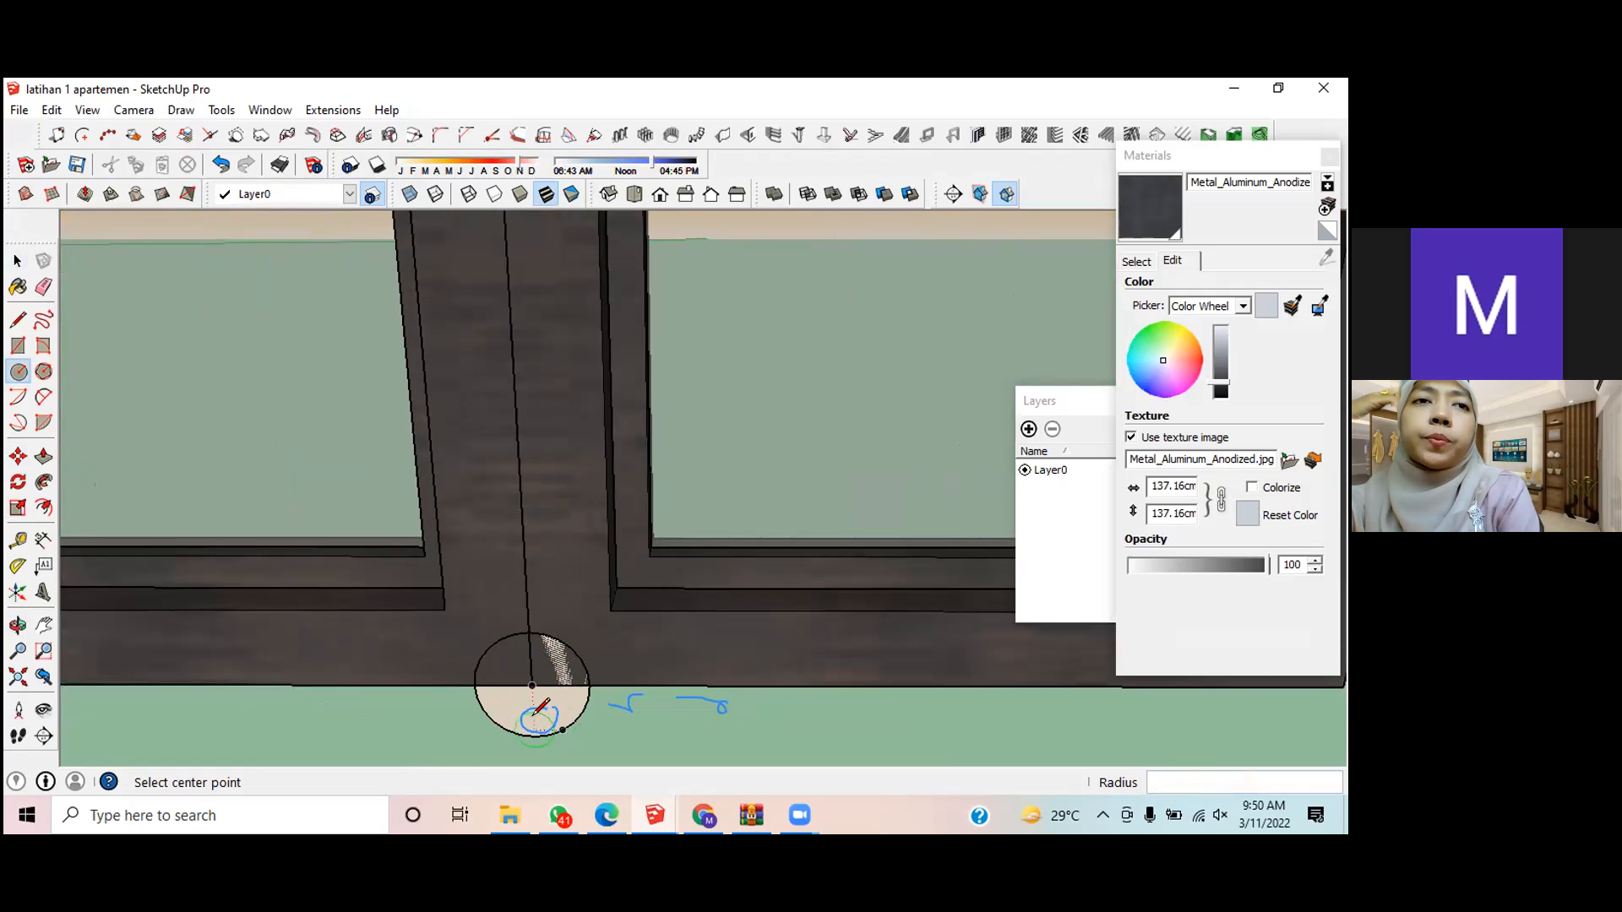
pyautogui.press('space')
pyautogui.click(541, 676)
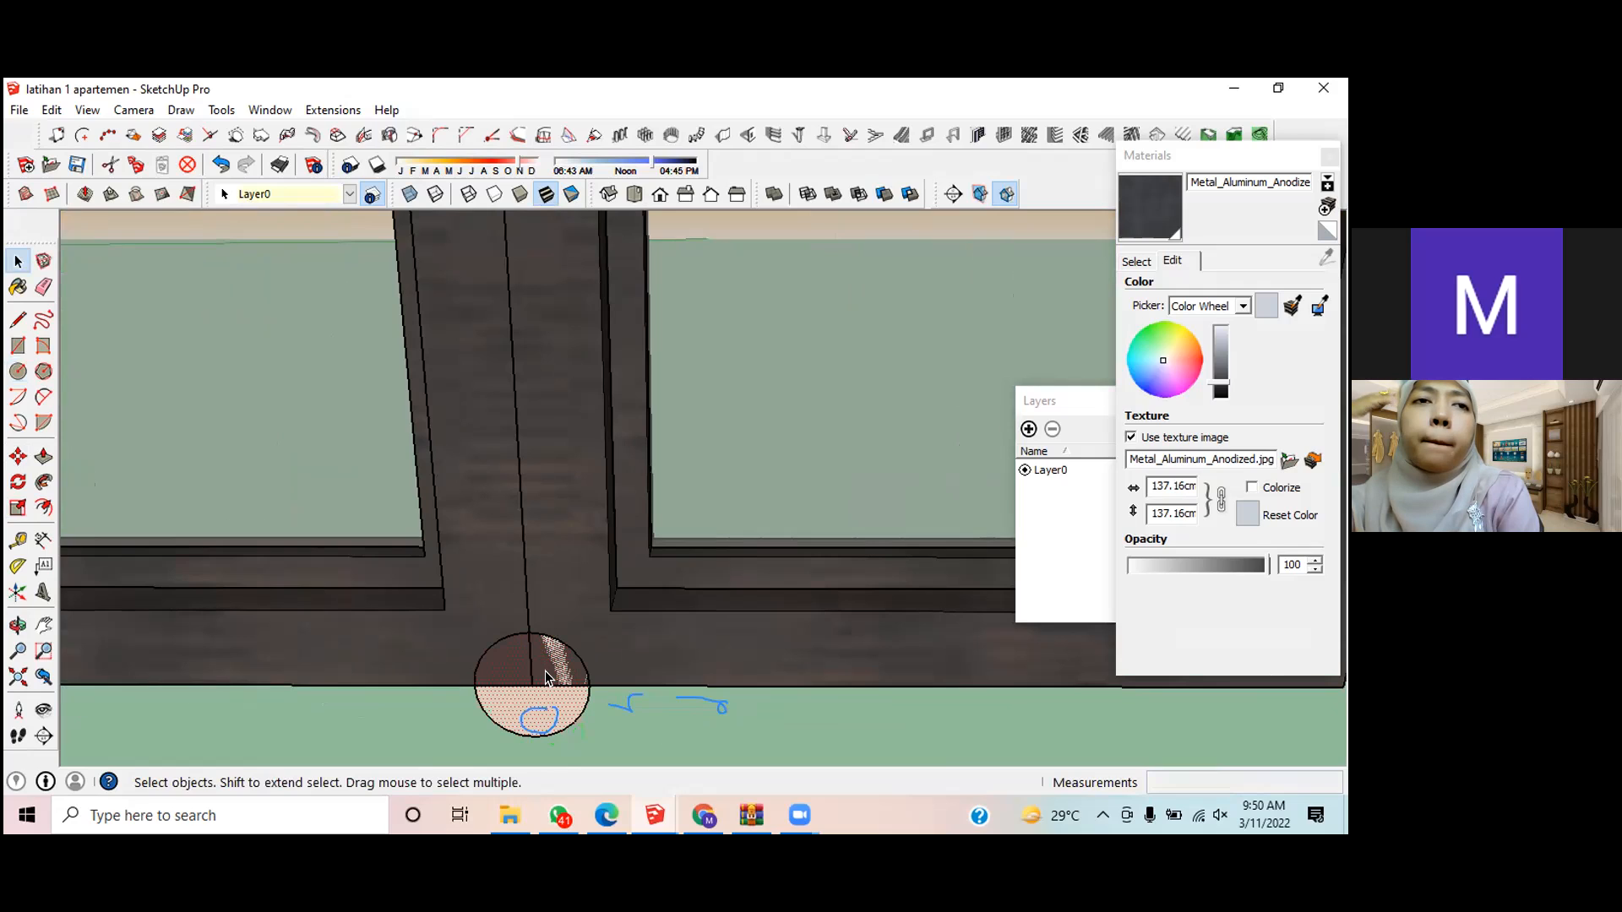
pyautogui.click(43, 457)
pyautogui.click(527, 673)
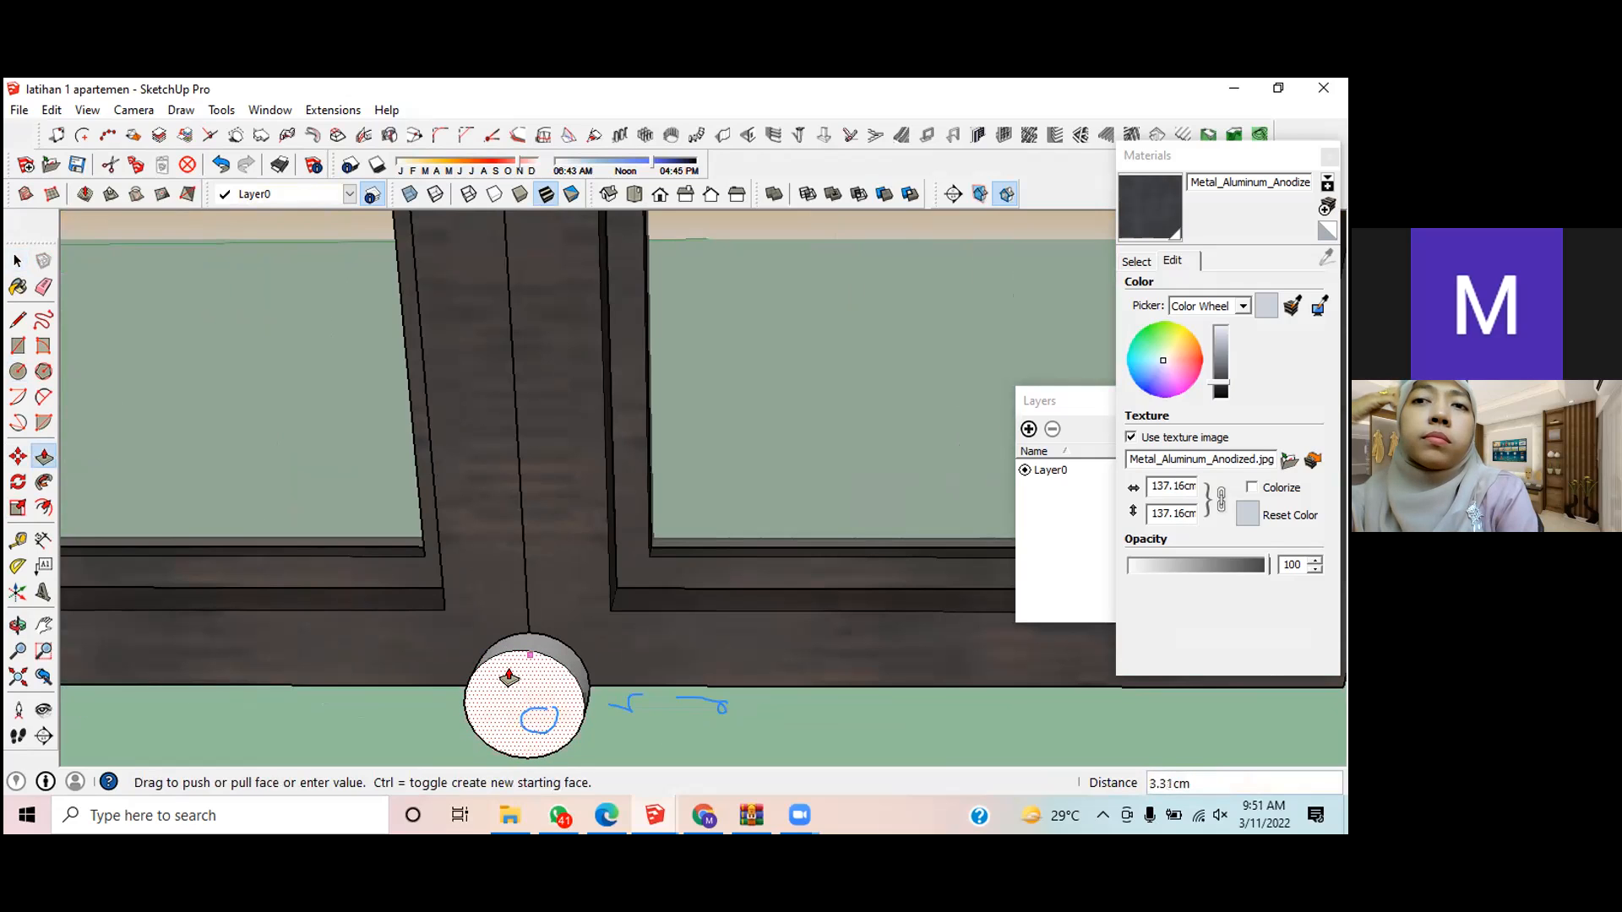
pyautogui.press('Return')
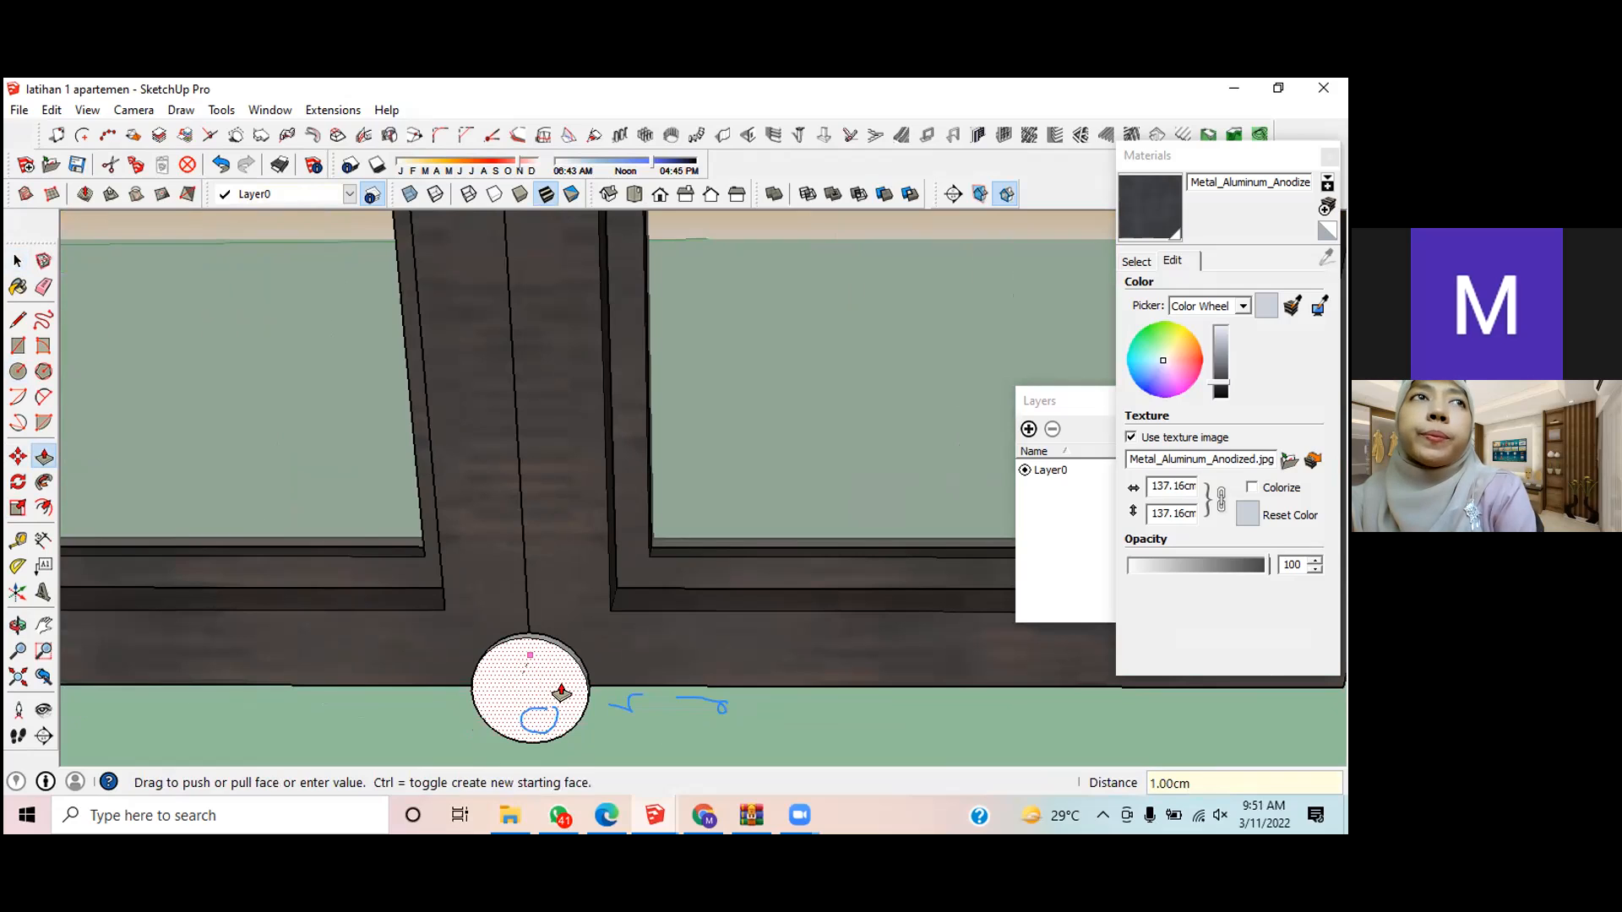
# Step: Group the extruded disc at the bottom of the door, including its face and edges
pyautogui.press('space')
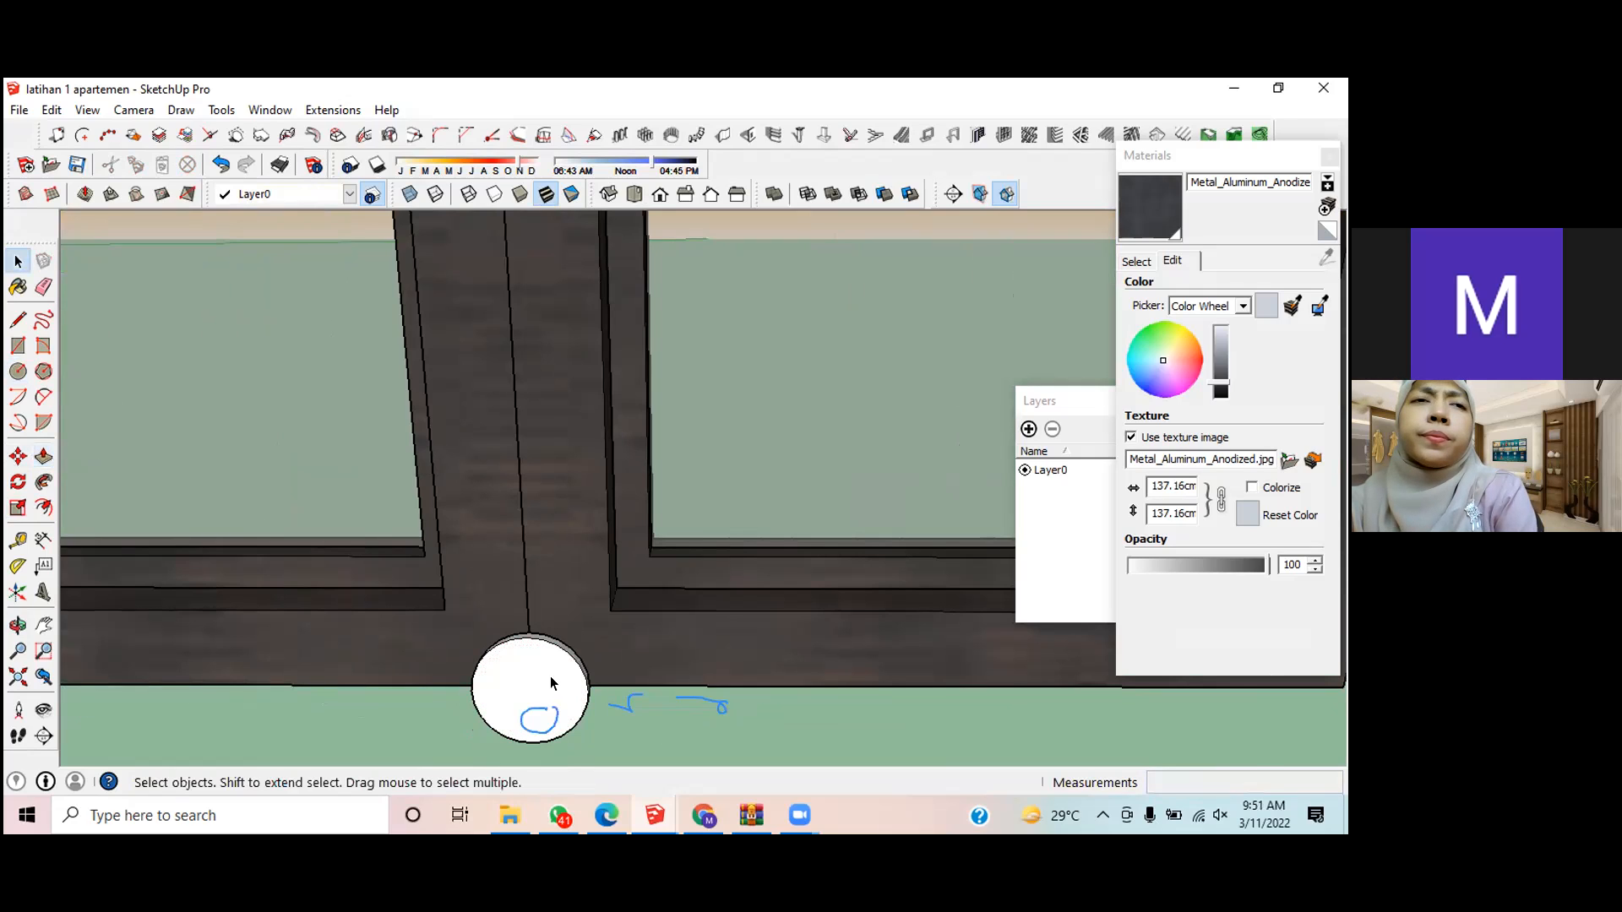
pyautogui.doubleClick(538, 675)
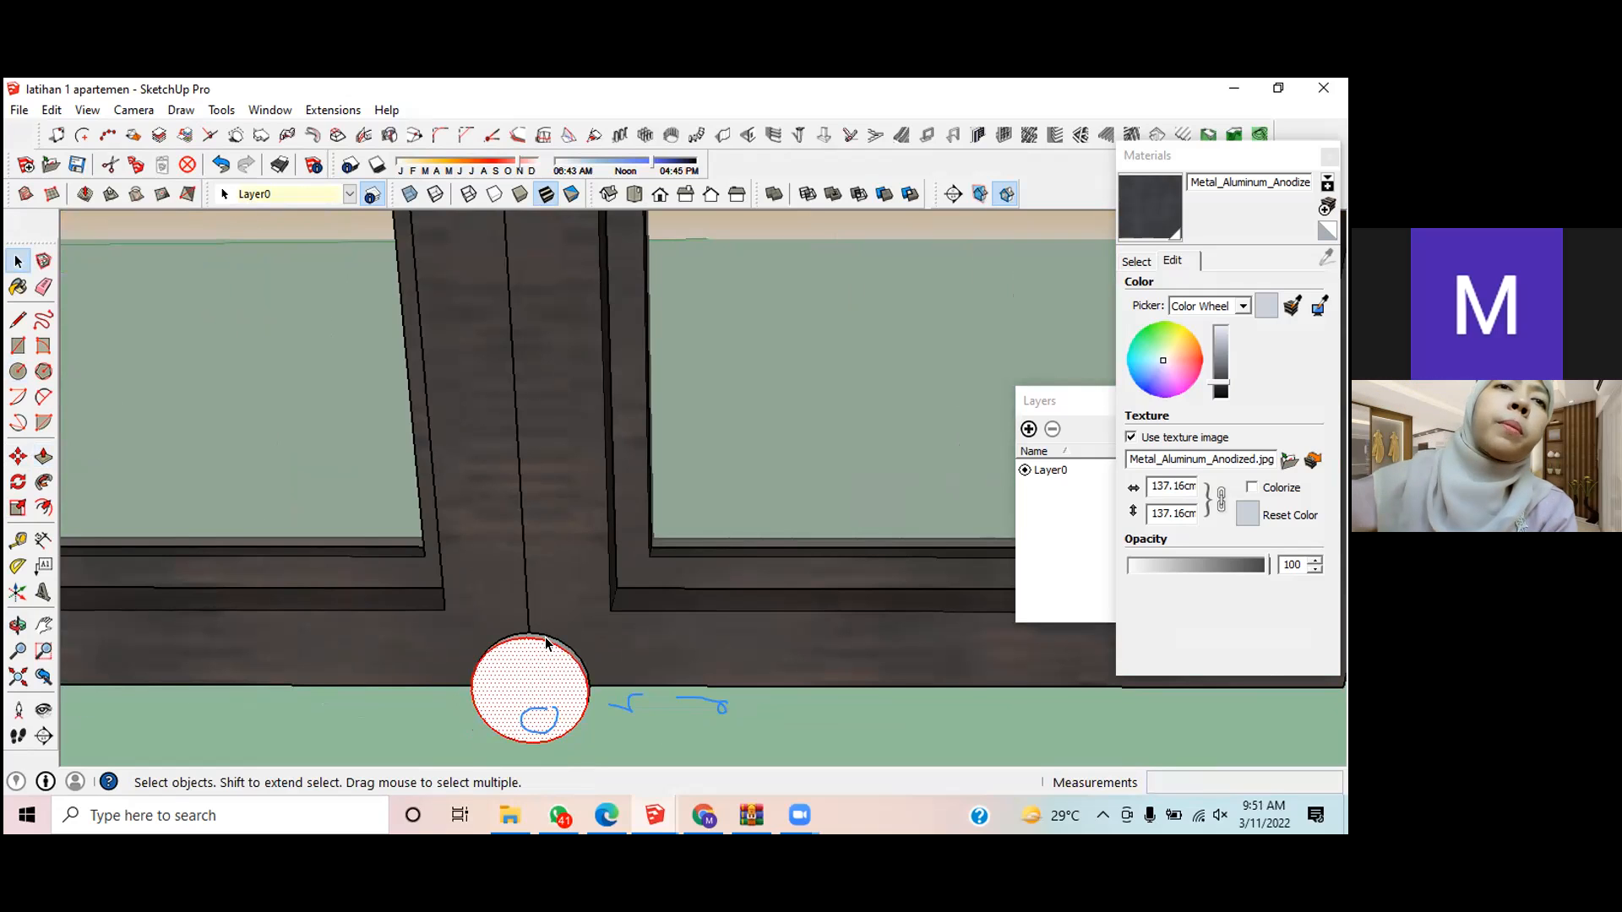
pyautogui.rightClick(545, 644)
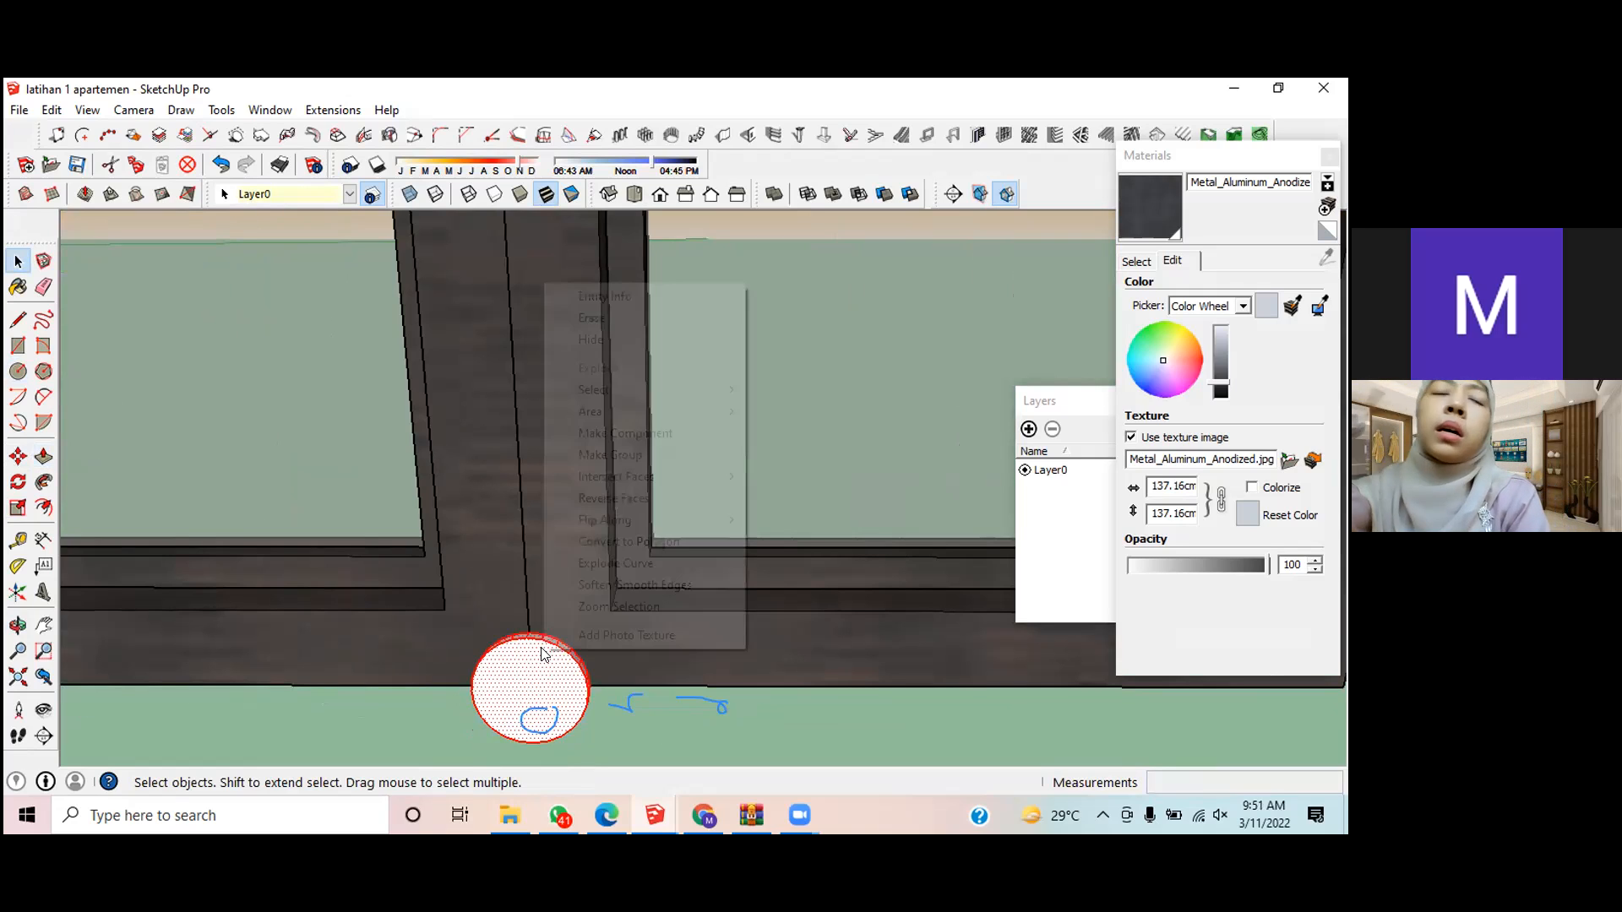
pyautogui.click(617, 461)
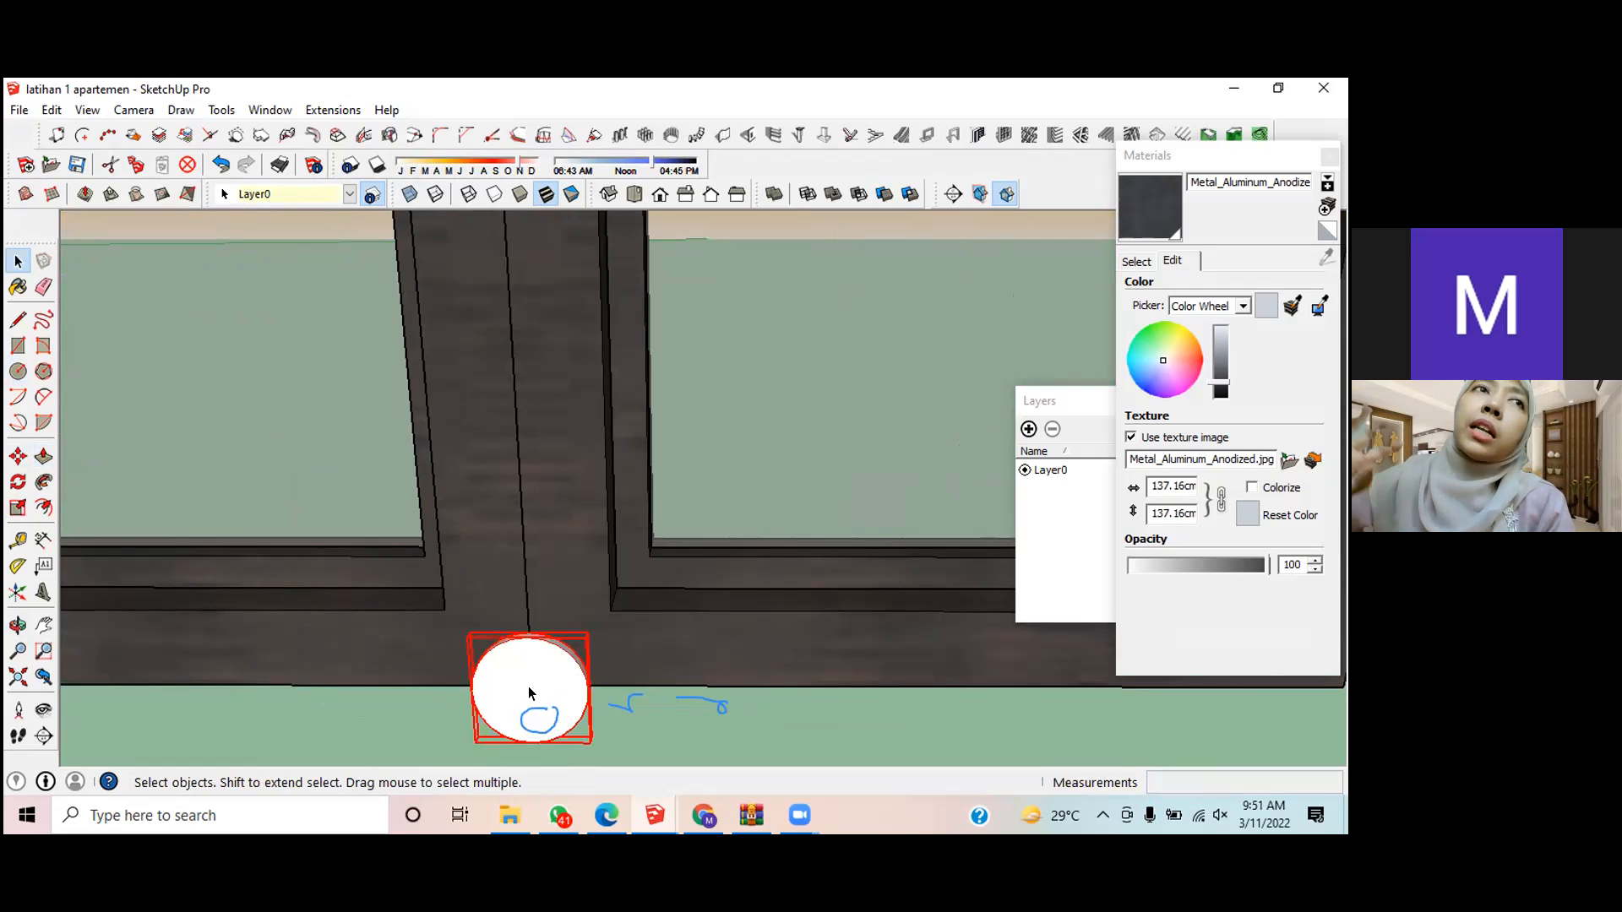
# Step: Draw a 5 by 2 cm rectangle on the ground in front of the door
pyautogui.moveTo(534, 664); pyautogui.dragTo(612, 507, button='middle')
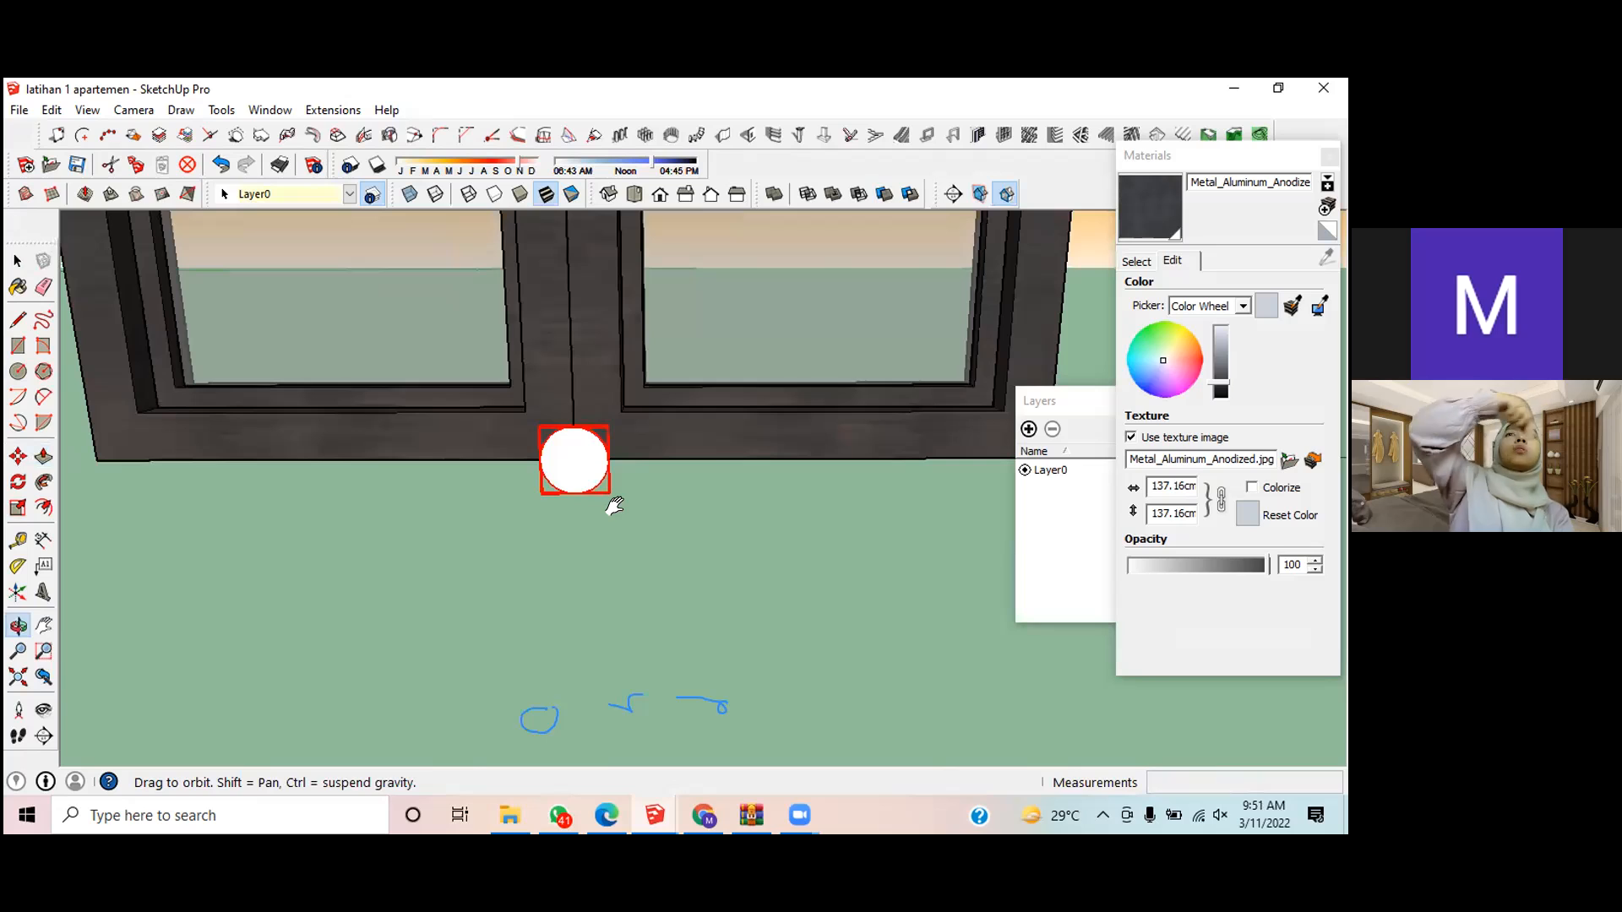
pyautogui.click(18, 345)
pyautogui.click(335, 561)
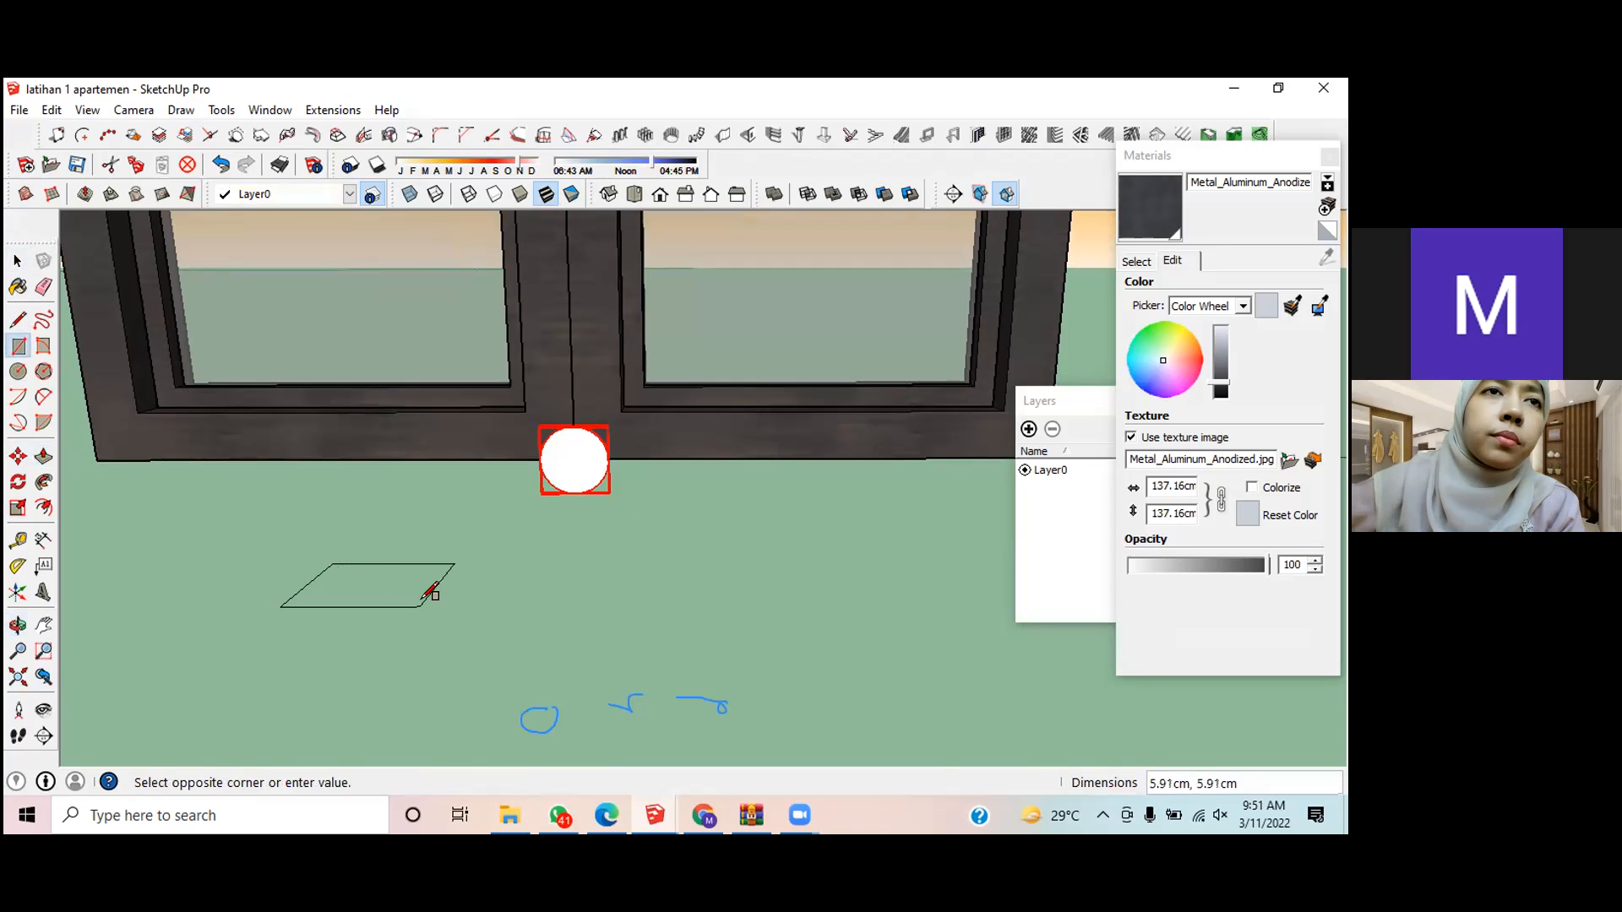
pyautogui.write('5')
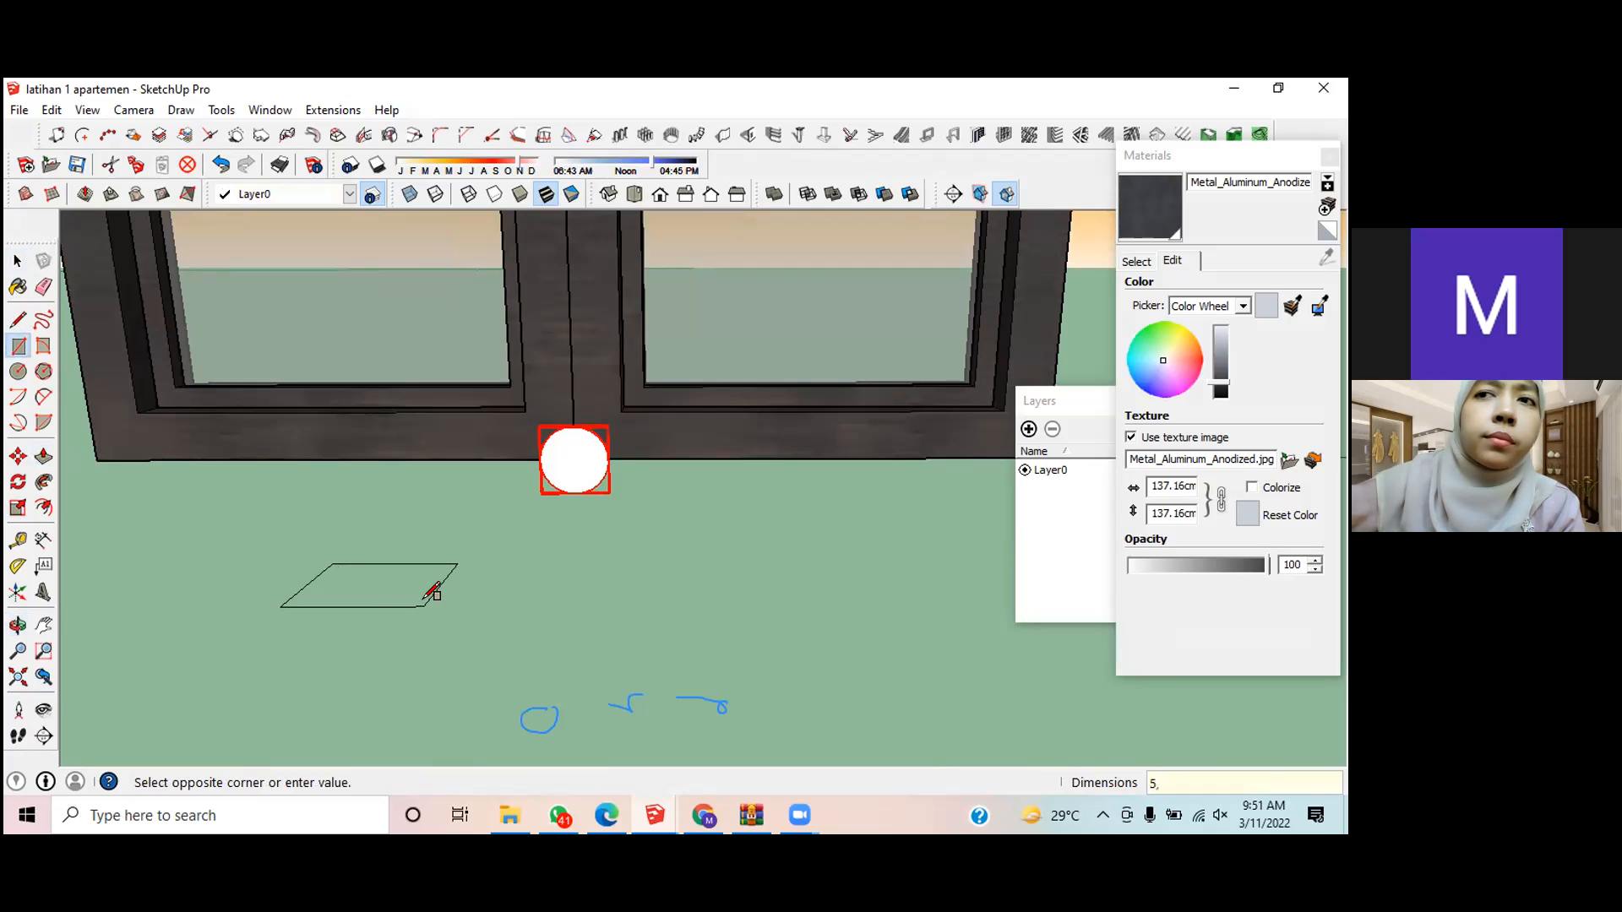
pyautogui.write(',2')
pyautogui.press('Return')
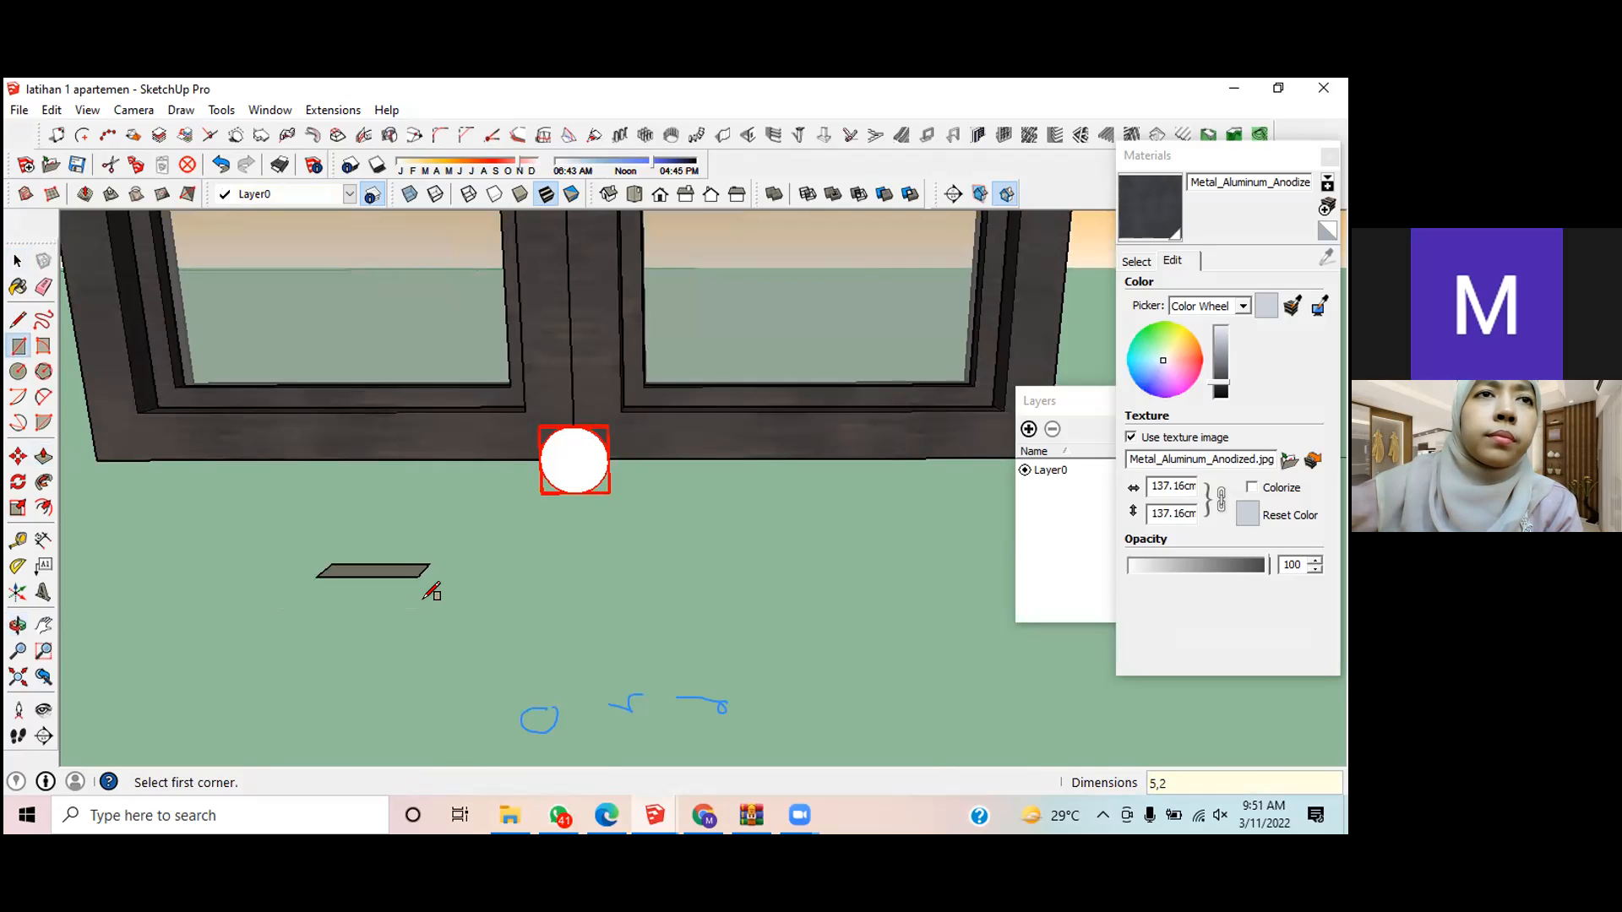
# Step: Fillet the rectangle's front left corner with a 0.5 cm radius and 6 segments
pyautogui.scroll(-2, 429, 588)
pyautogui.moveTo(411, 591)
pyautogui.mouseDown(button='middle')
pyautogui.moveTo(445, 677)
pyautogui.moveTo(448, 651)
pyautogui.moveTo(409, 642)
pyautogui.moveTo(420, 586)
pyautogui.mouseUp(button='middle')
pyautogui.scroll(3, 427, 641)
pyautogui.scroll(-2, 433, 632)
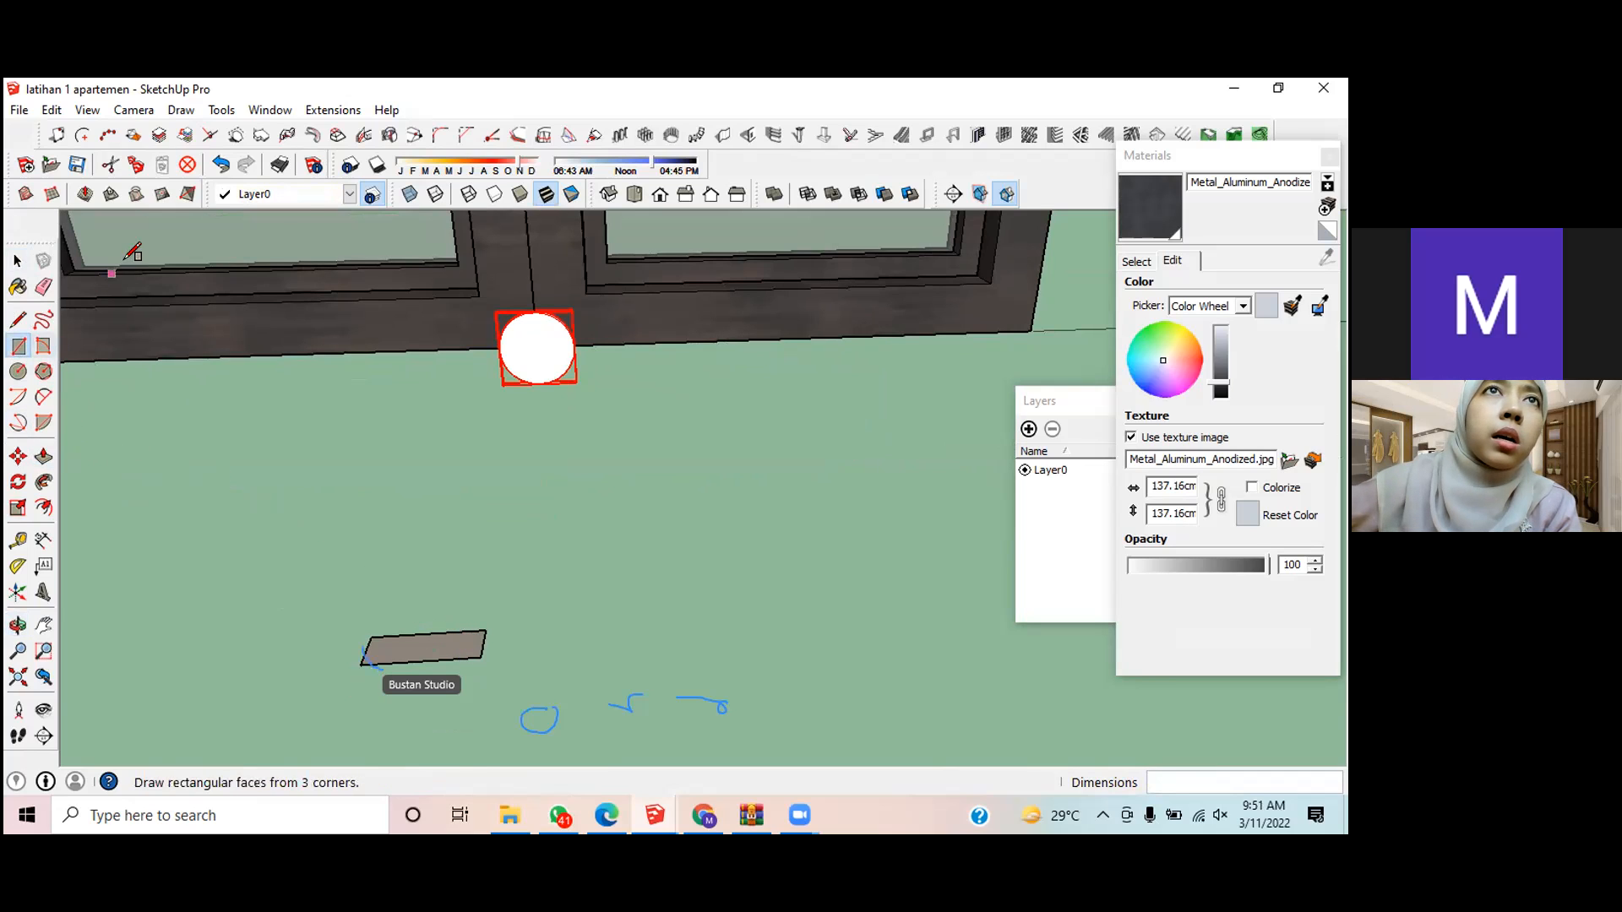
pyautogui.click(441, 133)
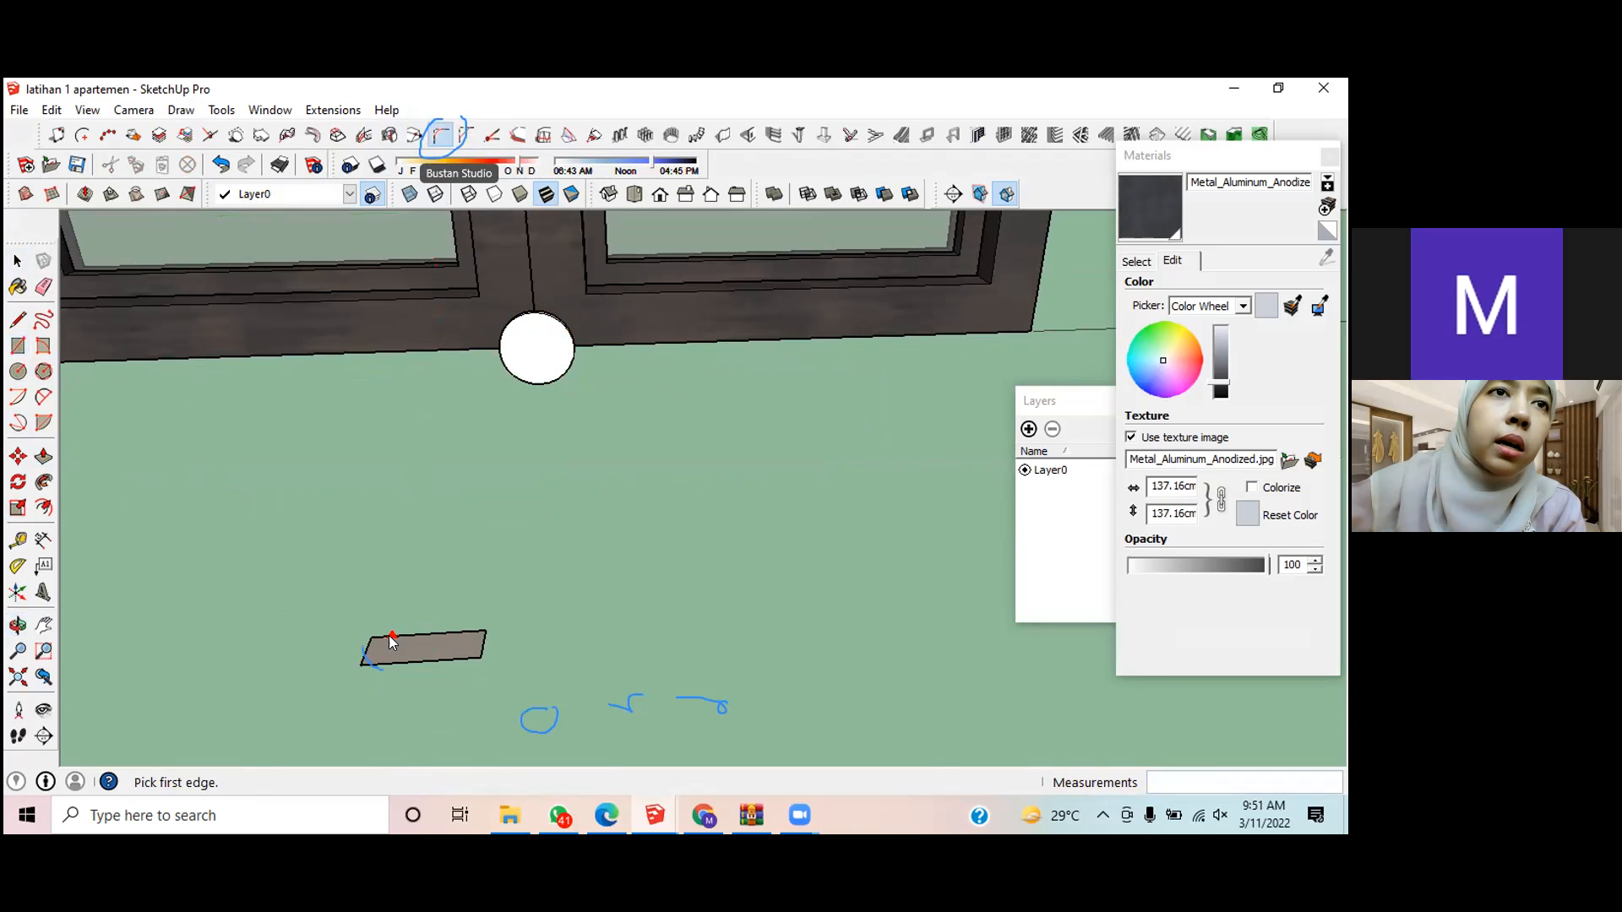
pyautogui.scroll(2, 365, 656)
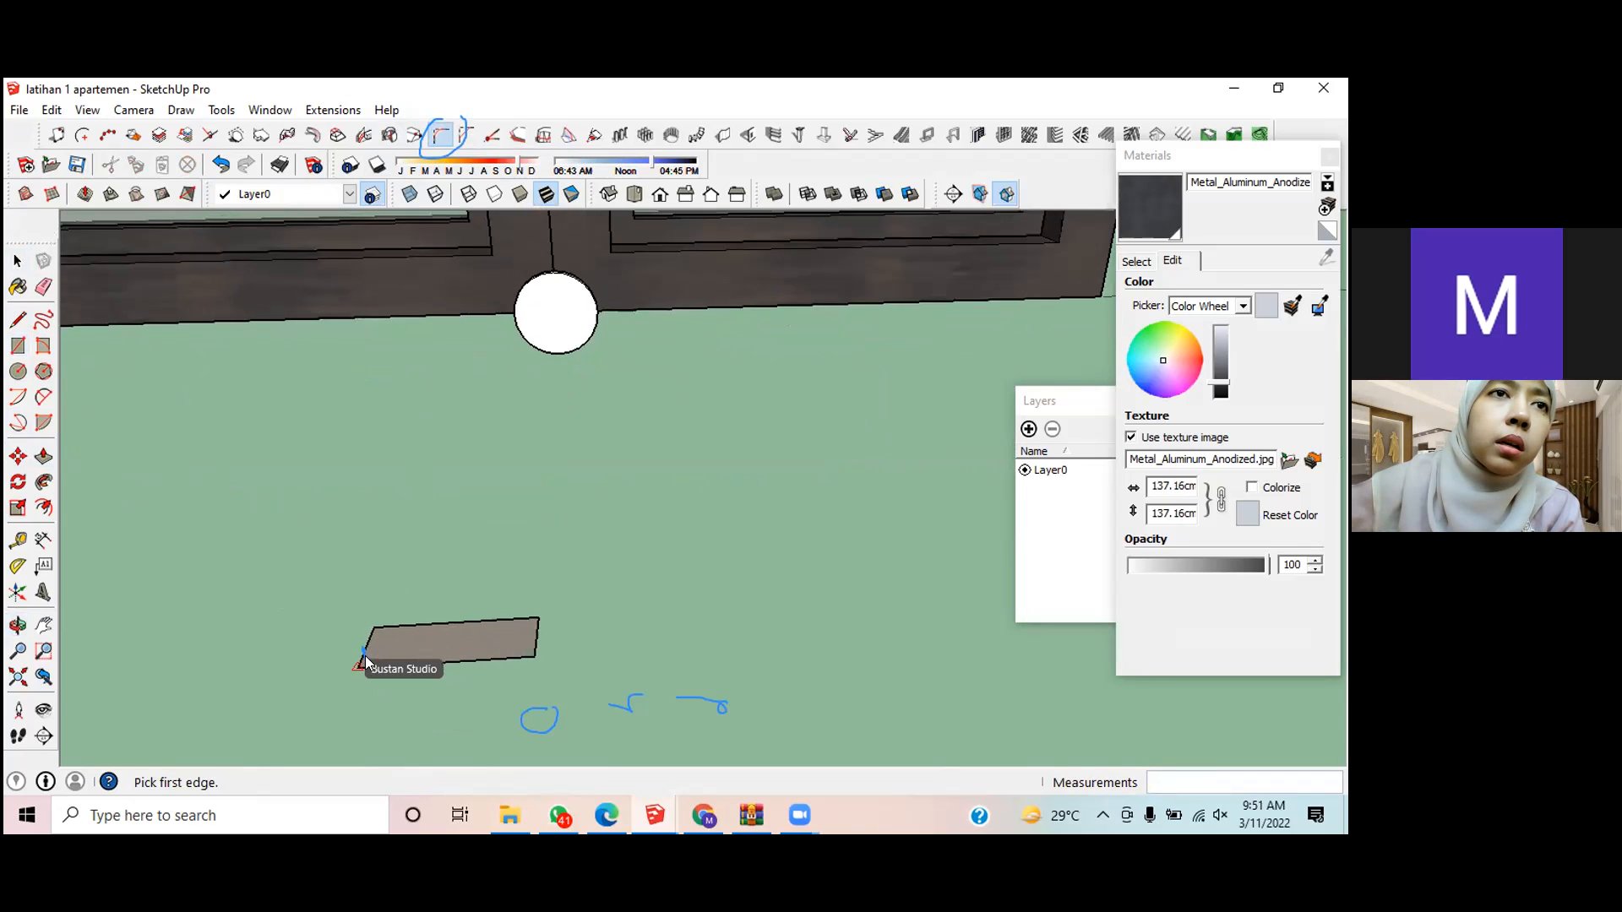
pyautogui.scroll(4, 363, 663)
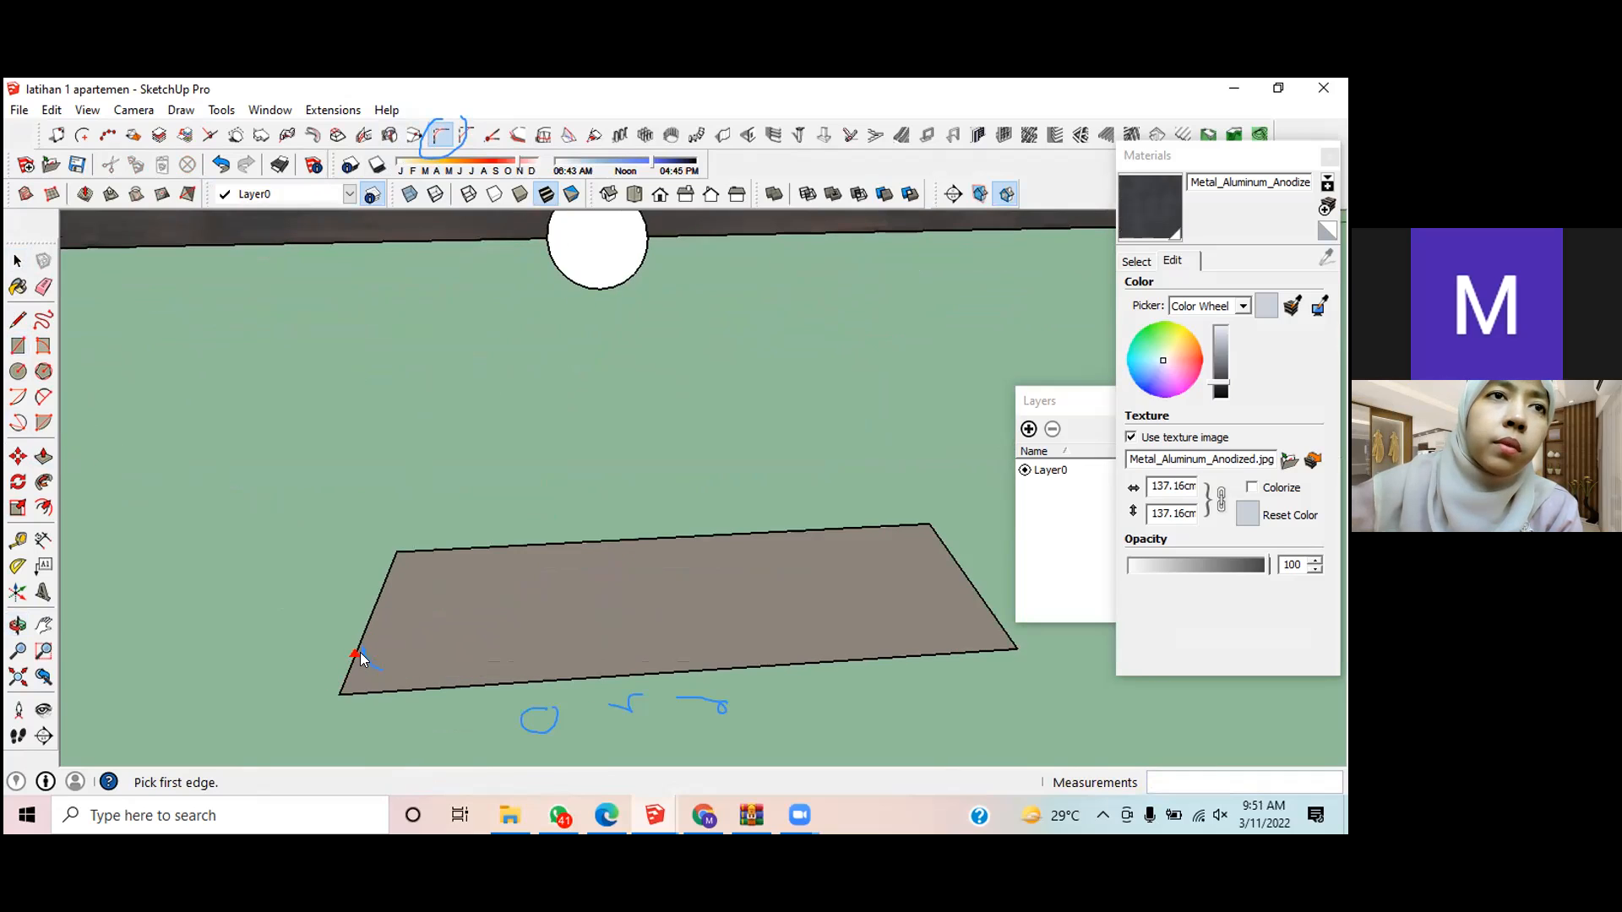
pyautogui.click(356, 648)
pyautogui.click(385, 696)
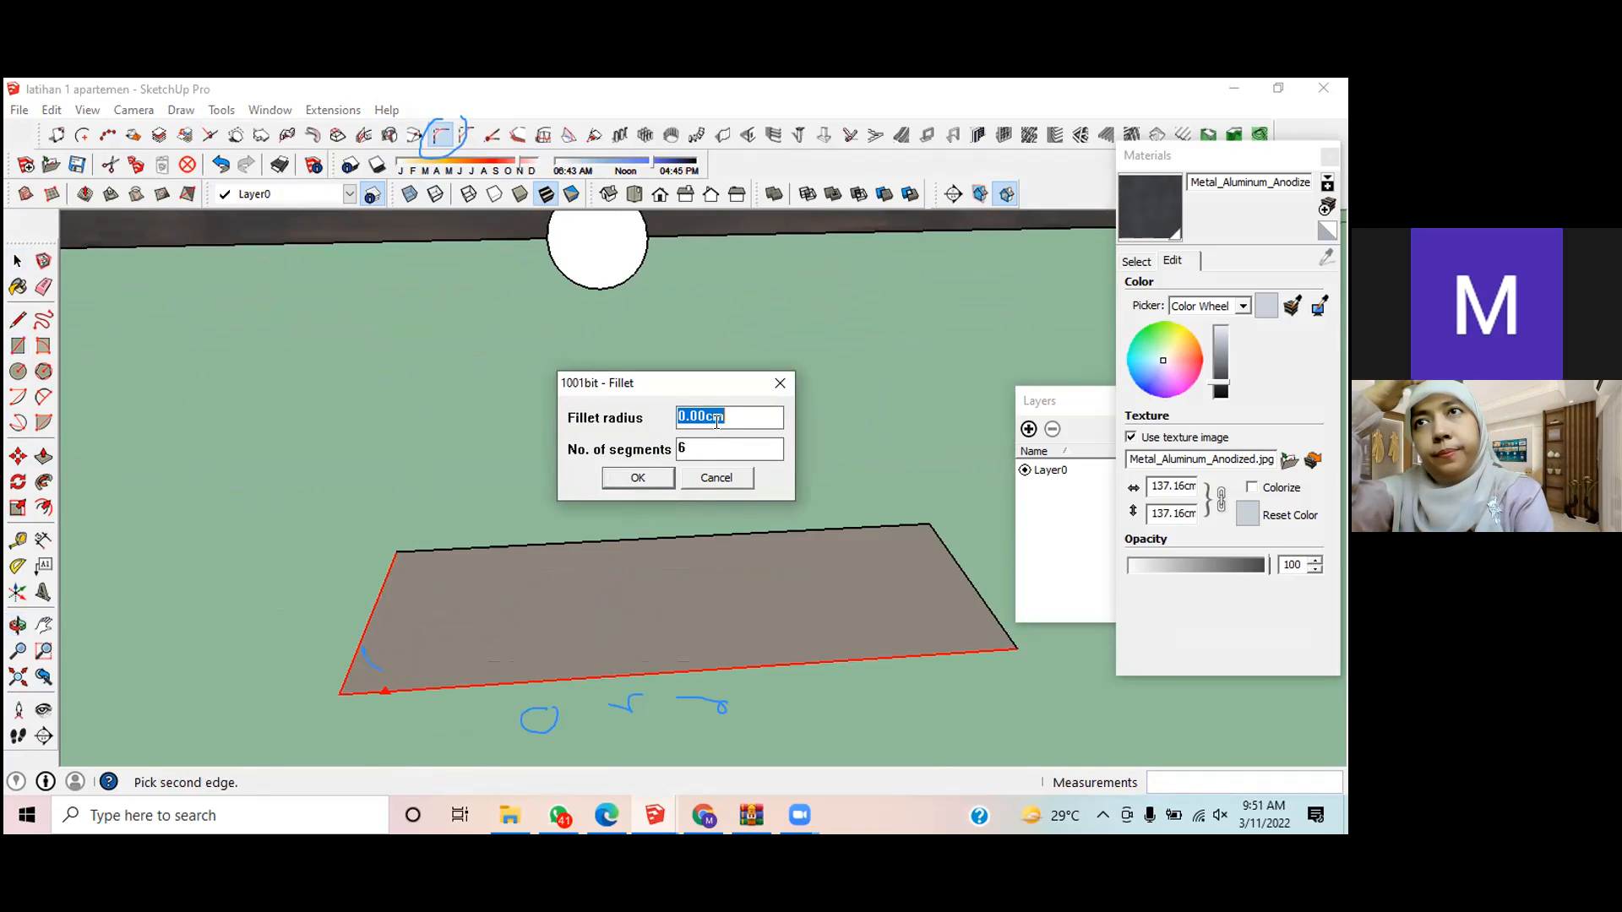
pyautogui.press('BackSpace')
pyautogui.write('0.5')
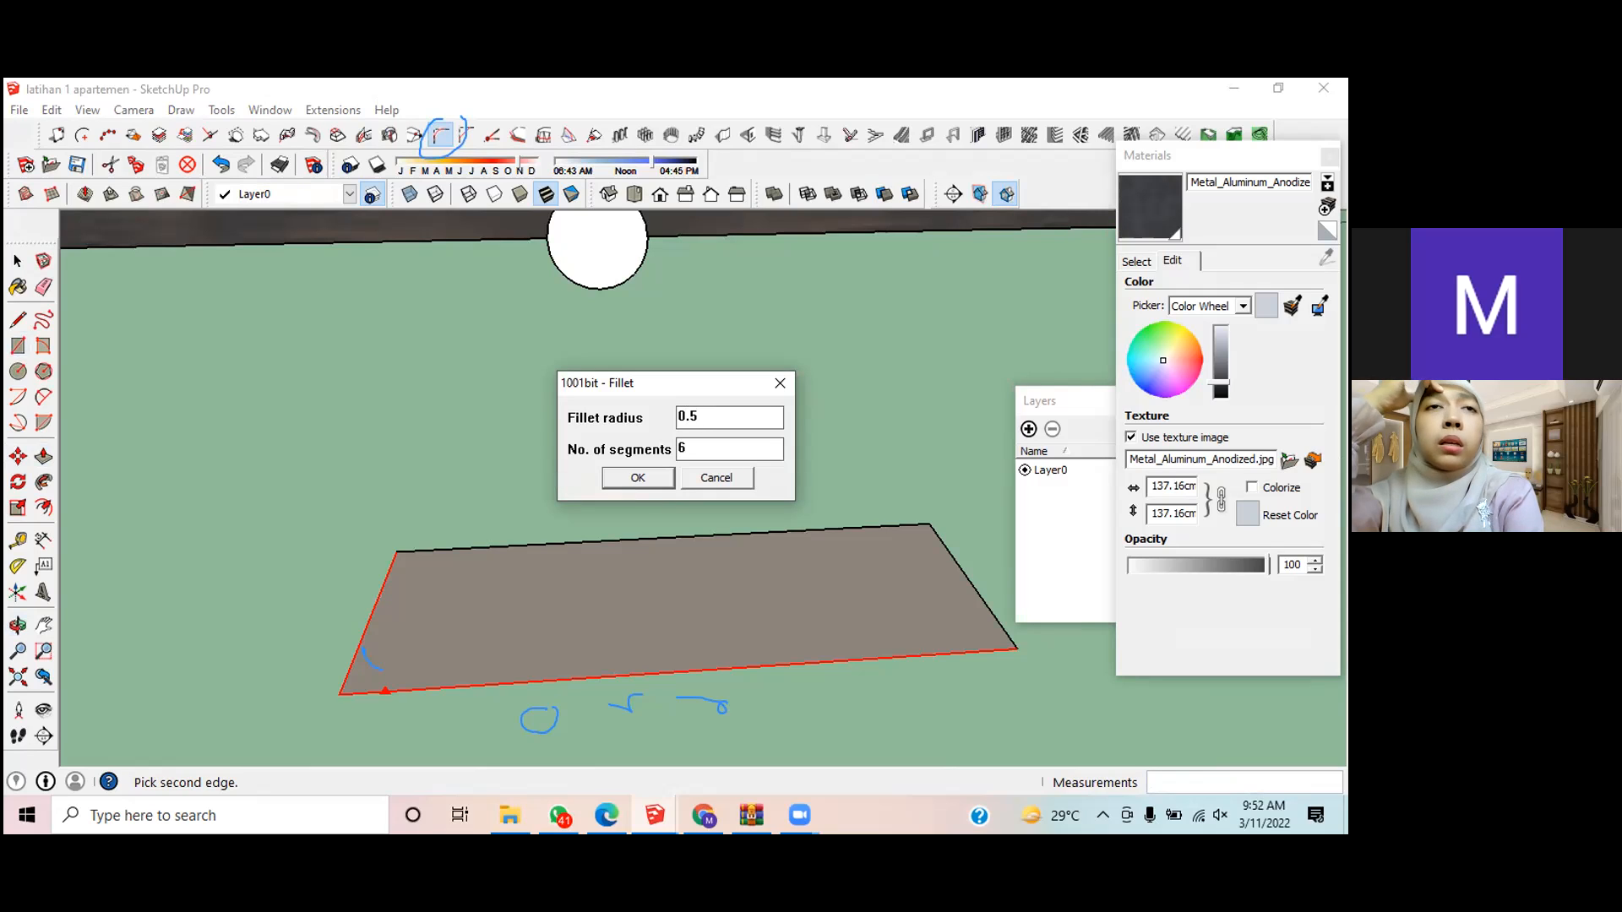
pyautogui.click(639, 478)
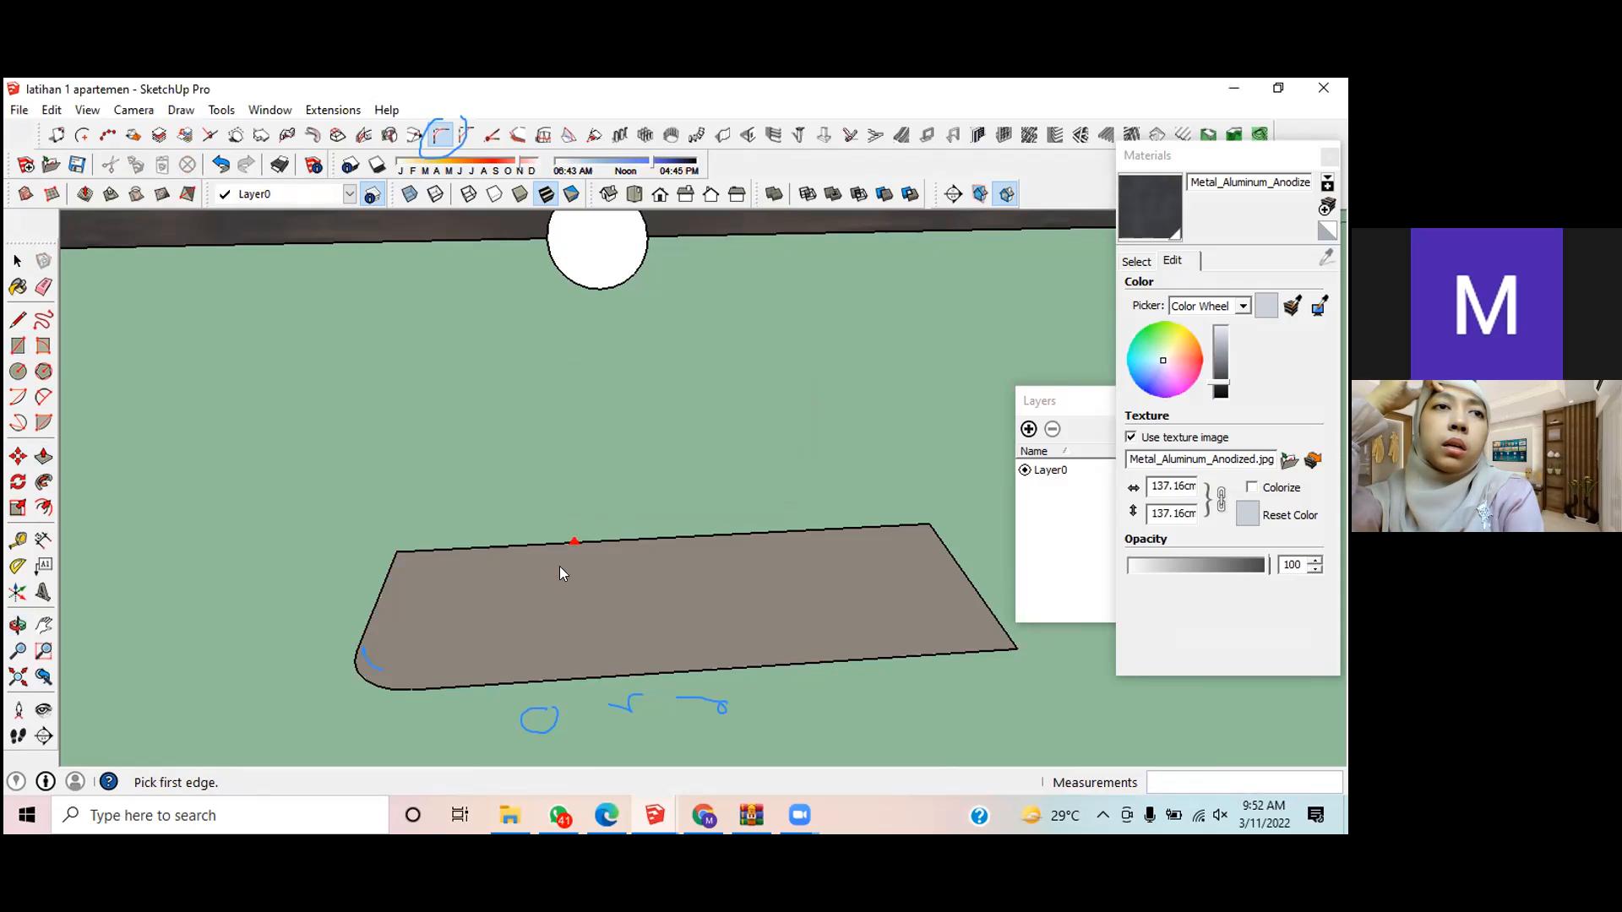
# Step: Fillet the rectangle's front right corner with the same 0.5 cm radius and 6 segments
pyautogui.click(1001, 625)
pyautogui.click(973, 647)
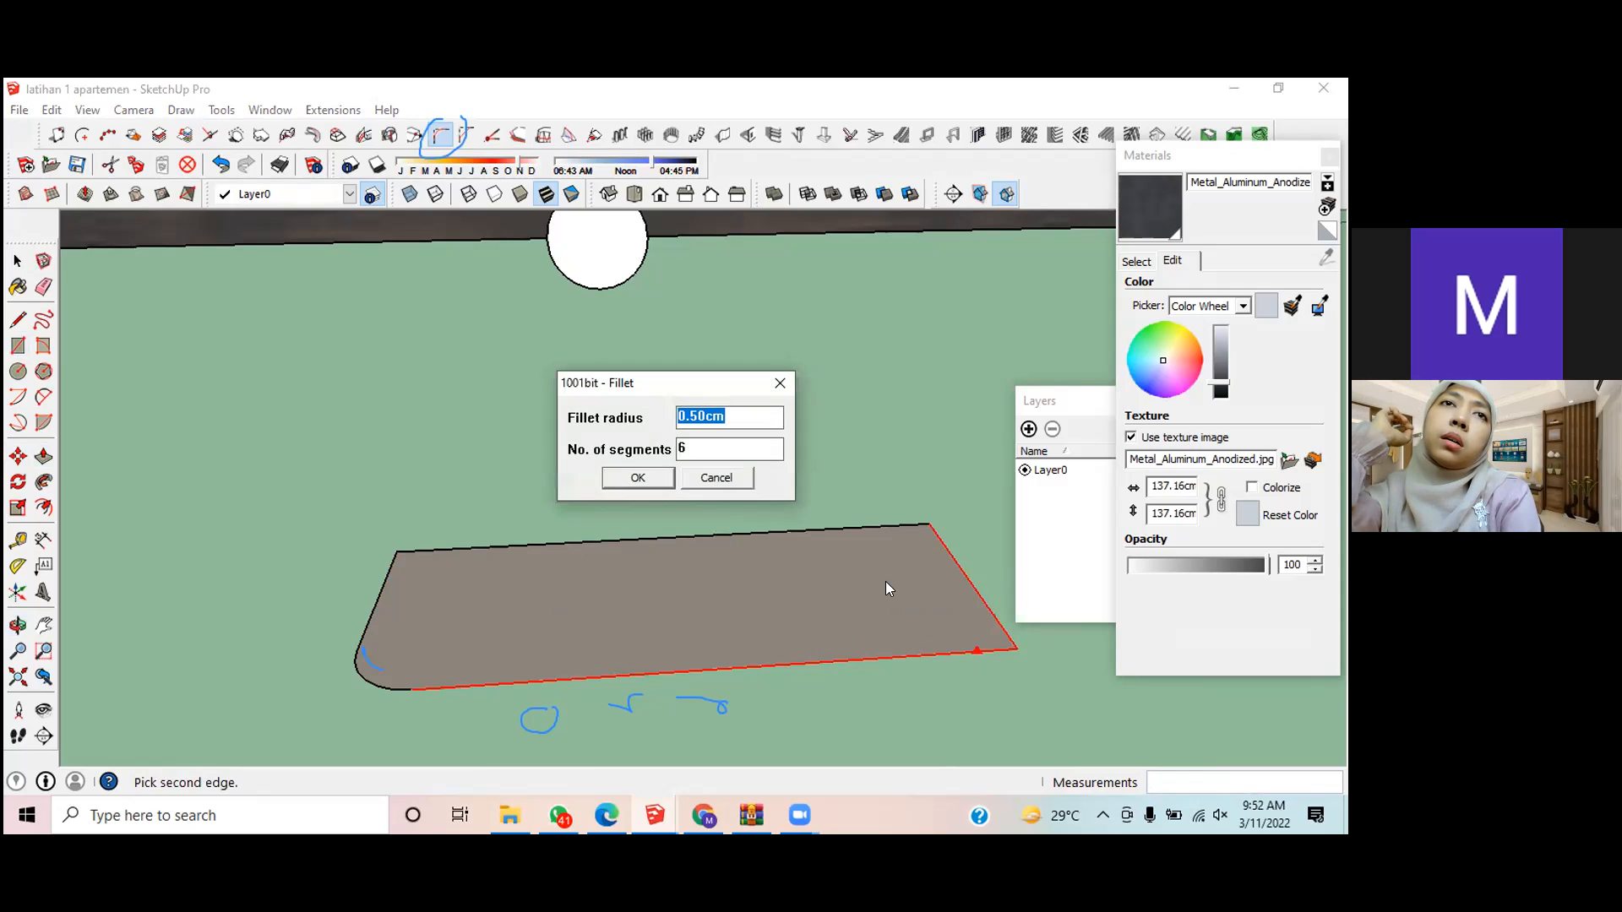
pyautogui.click(639, 478)
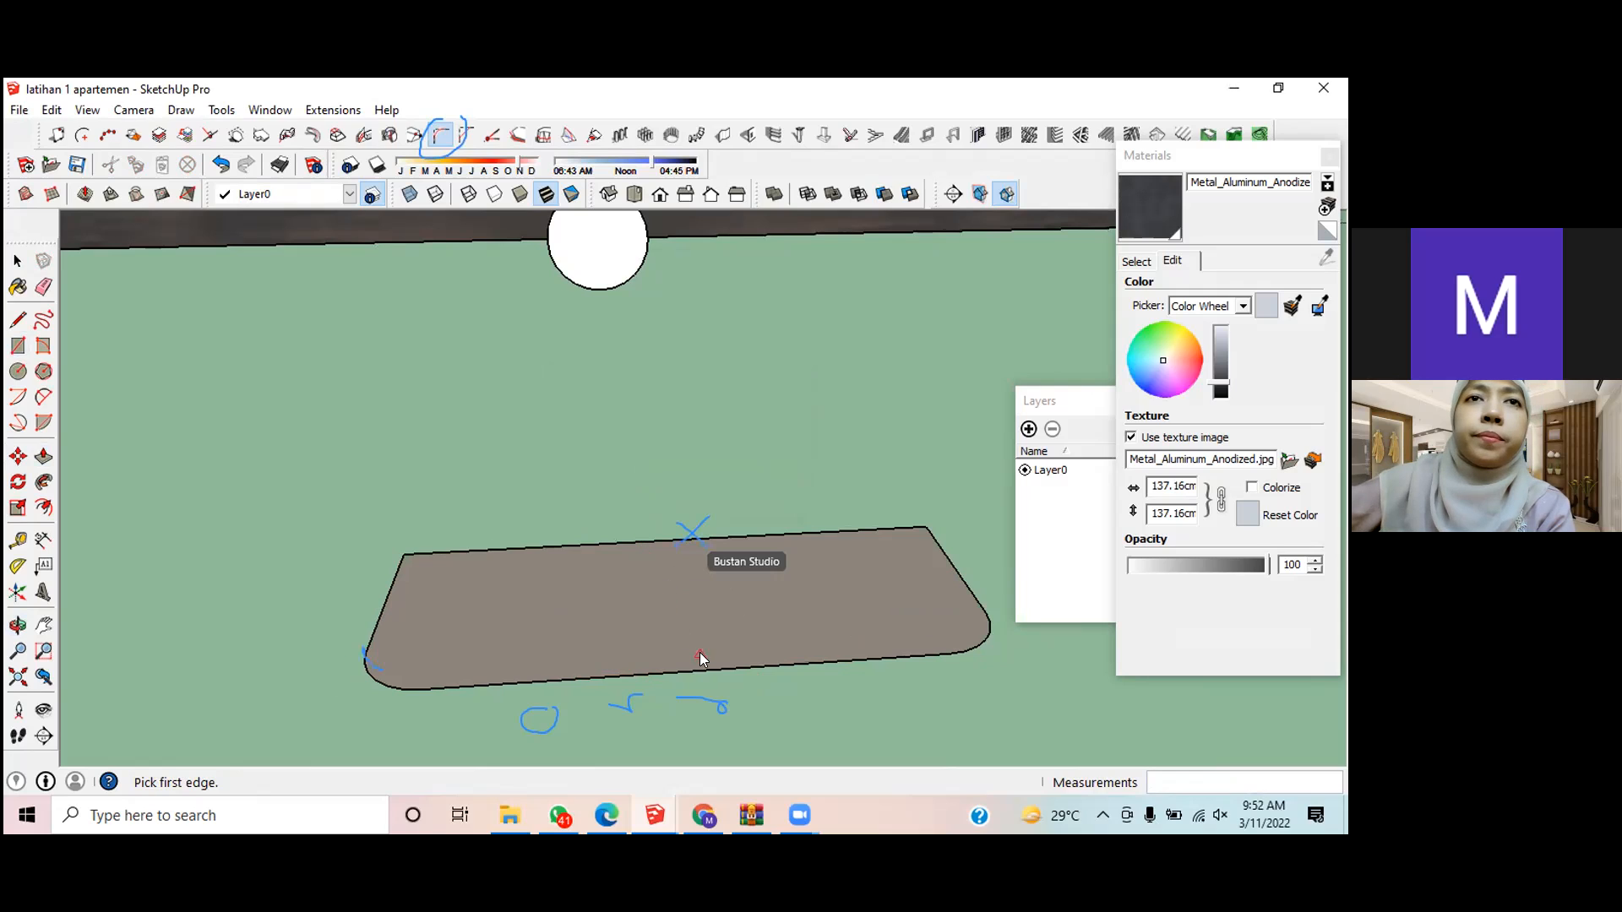
# Step: Delete the rectangle's straight back edge to leave an open U-shaped outline
pyautogui.press('space')
pyautogui.click(656, 545)
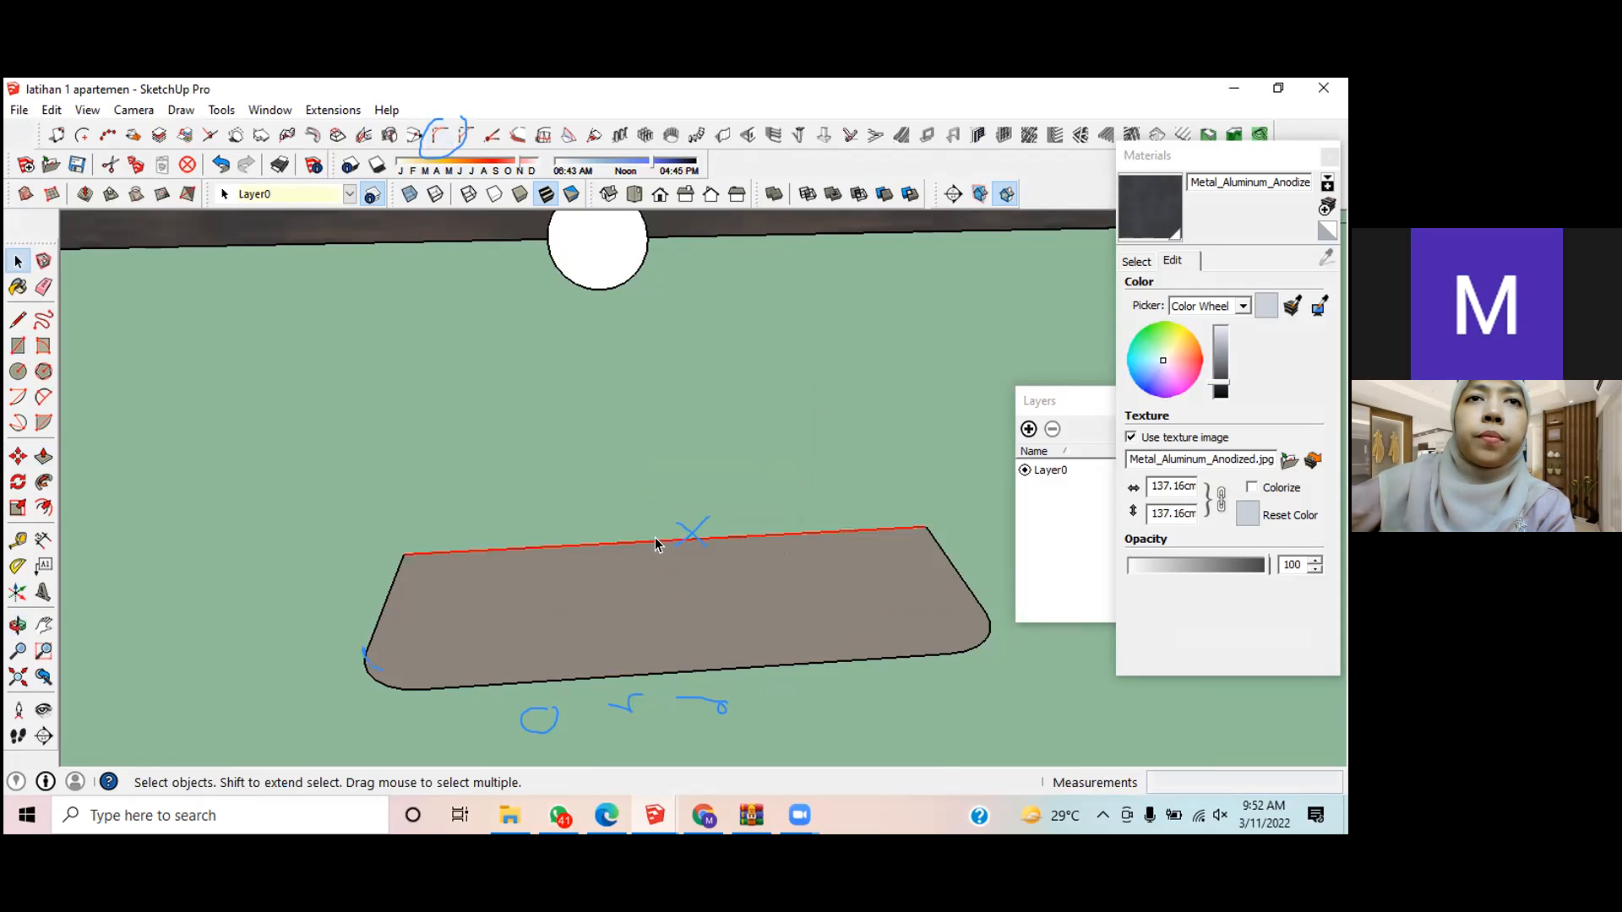
pyautogui.press('Delete')
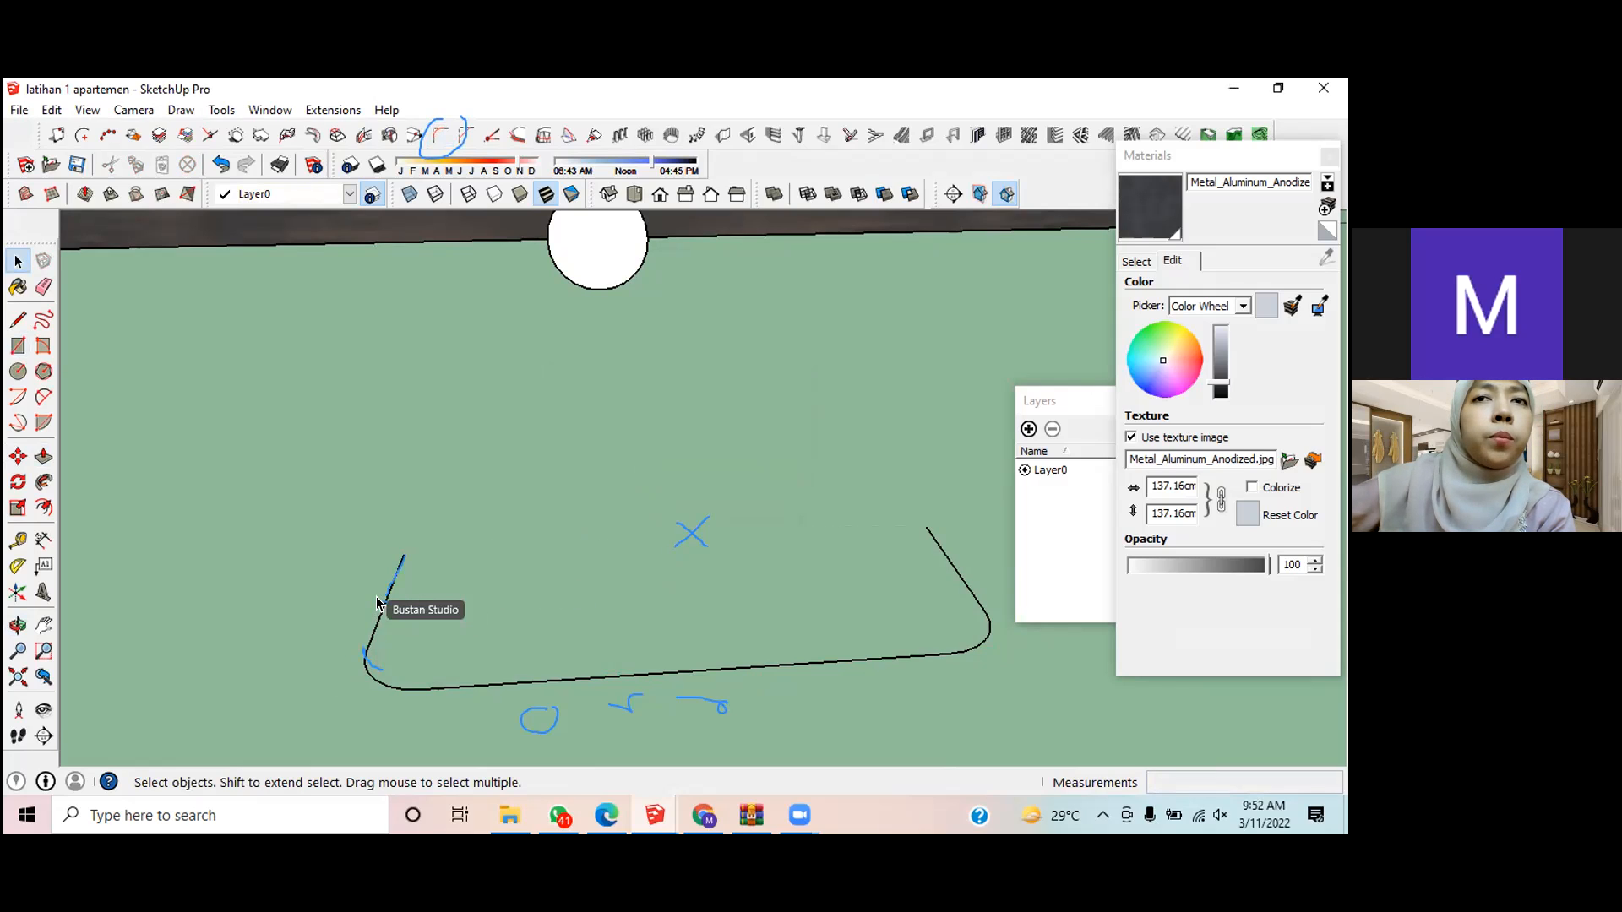
# Step: Split the left leg of the U-shaped outline at its midpoint and delete its 0.75 cm outer half
pyautogui.click(17, 318)
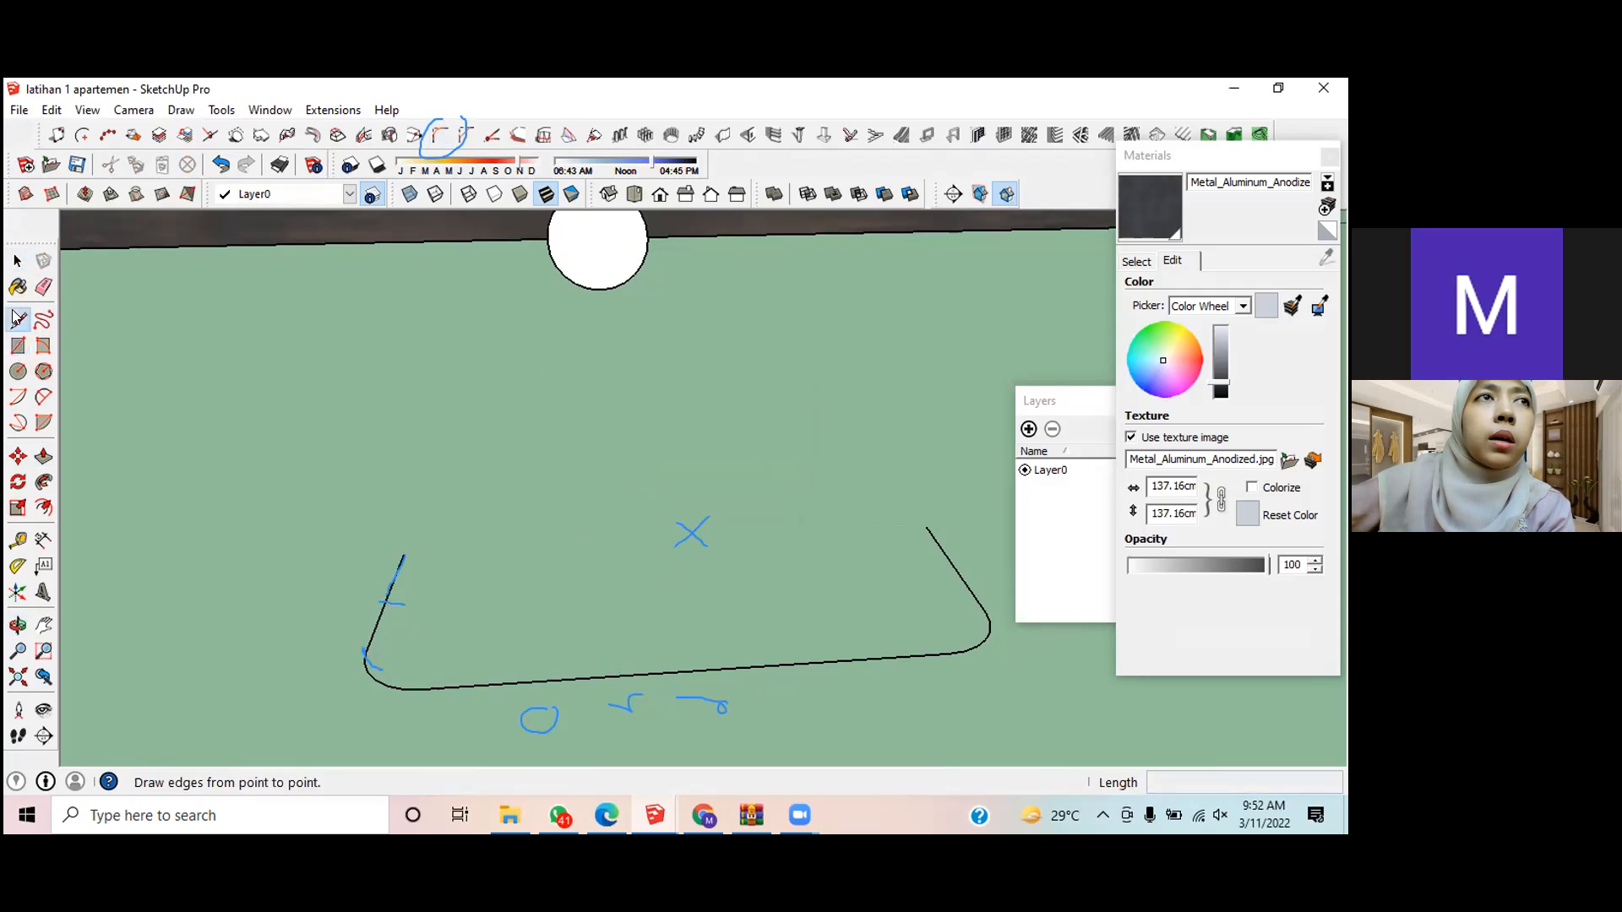
pyautogui.click(402, 557)
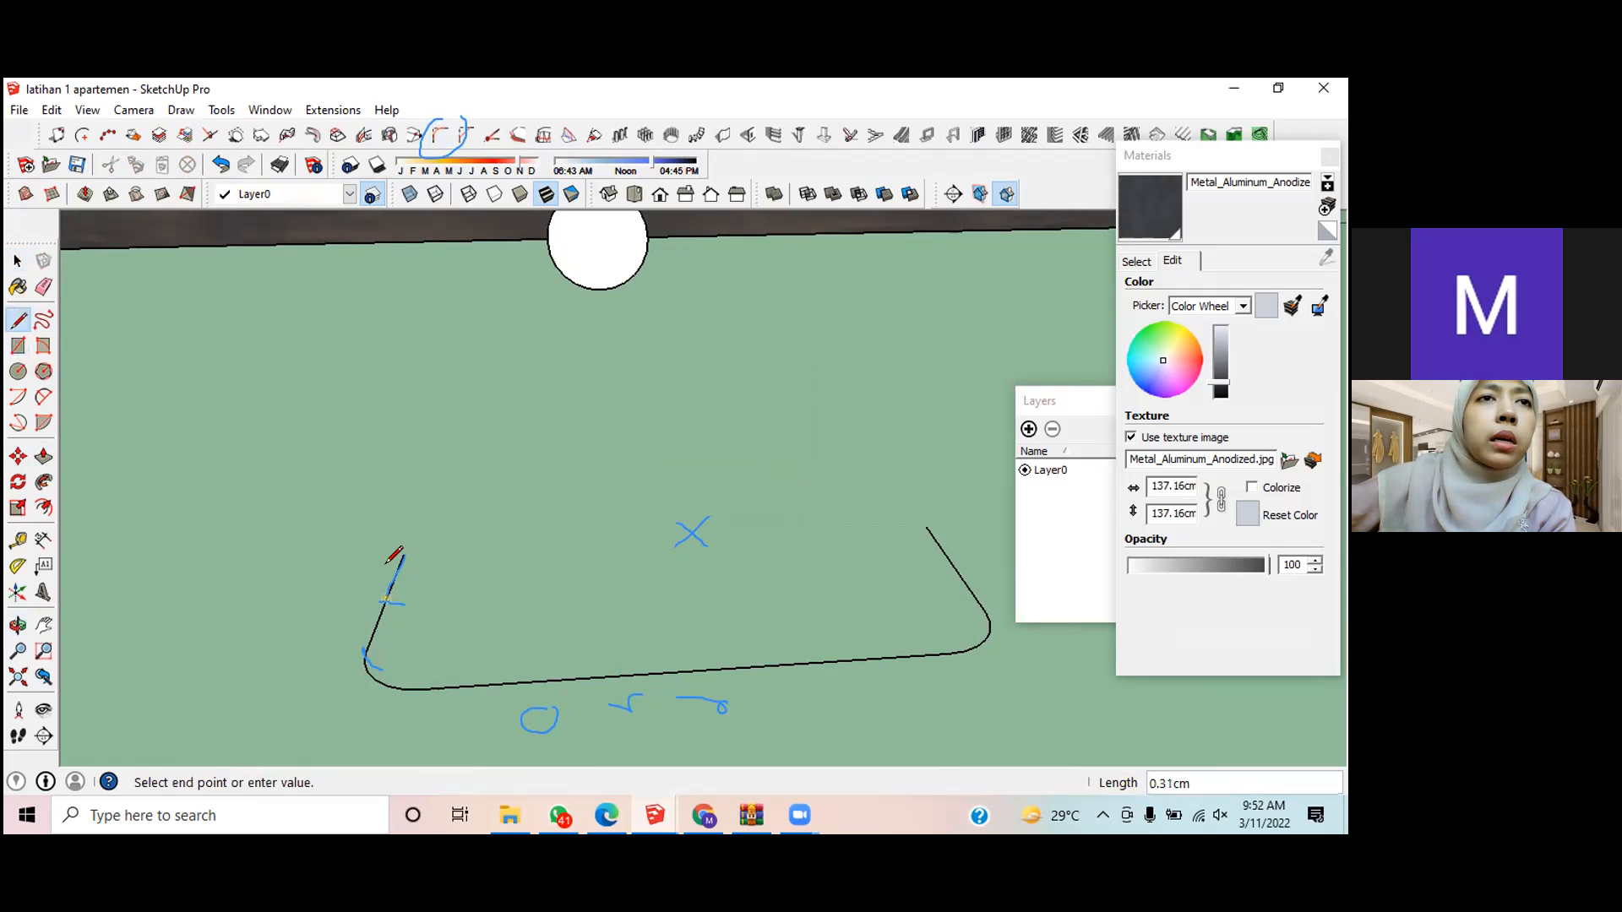
pyautogui.click(402, 554)
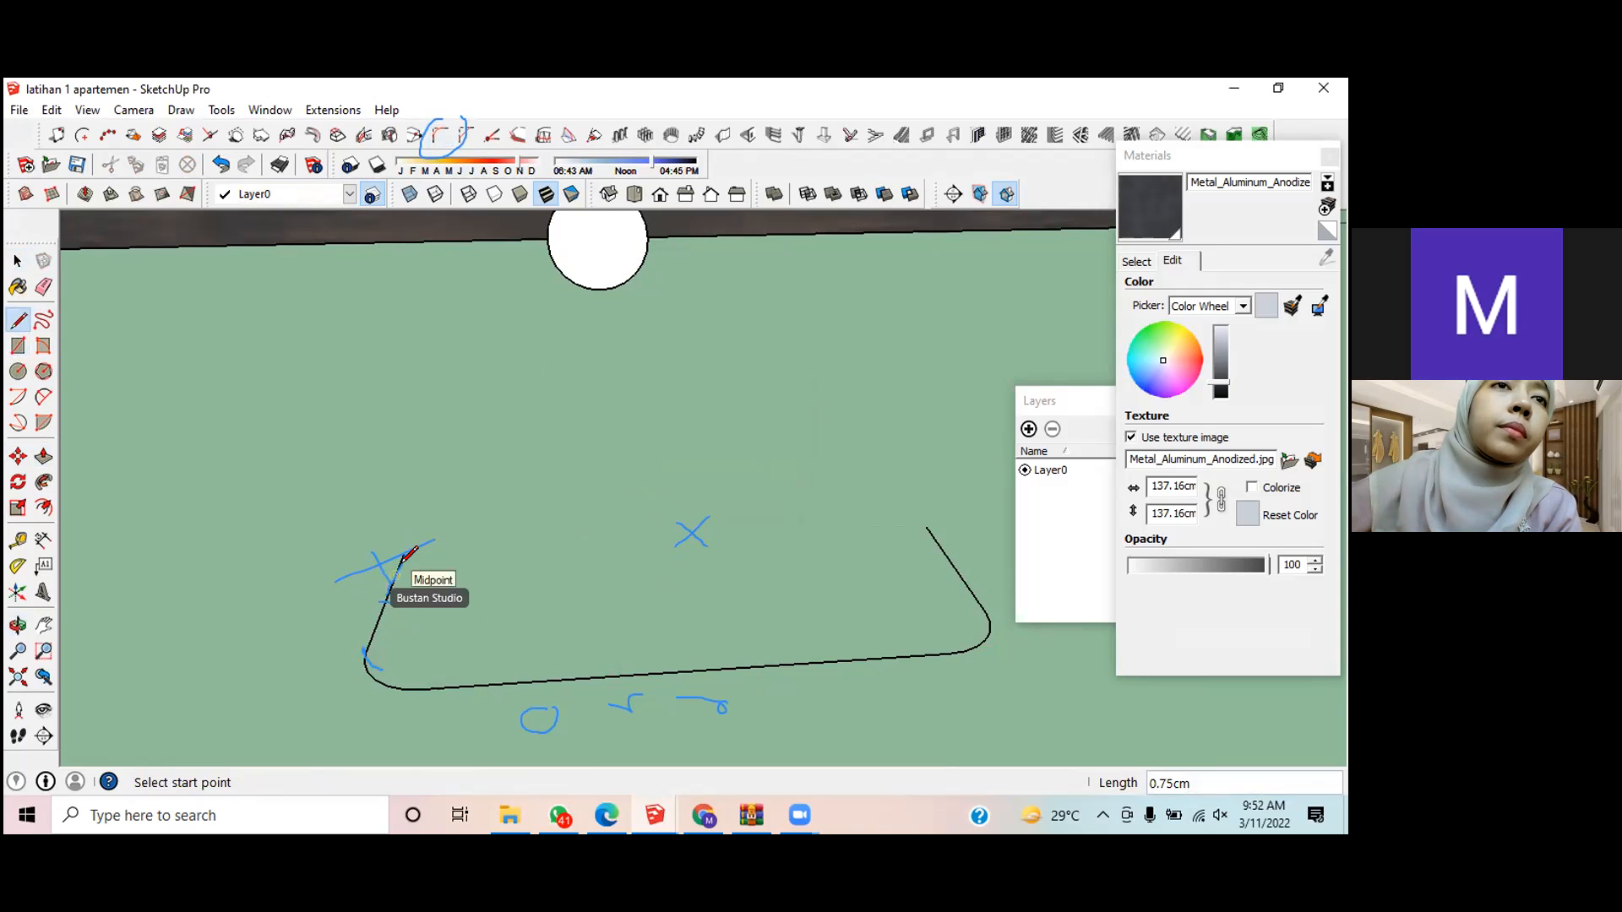
pyautogui.click(400, 562)
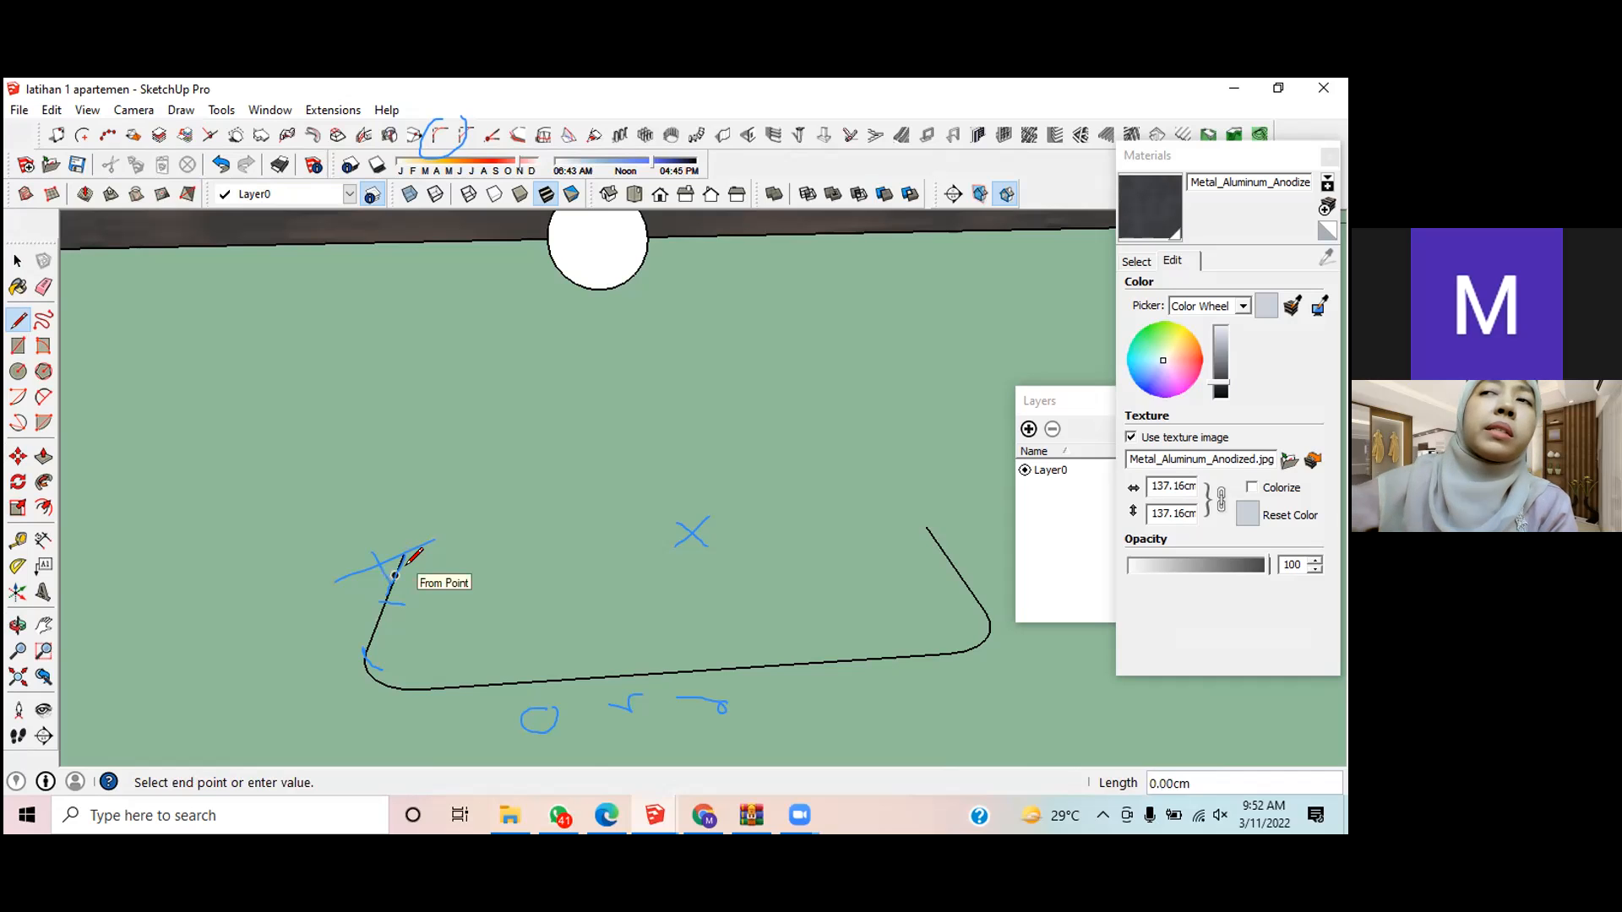
pyautogui.click(394, 552)
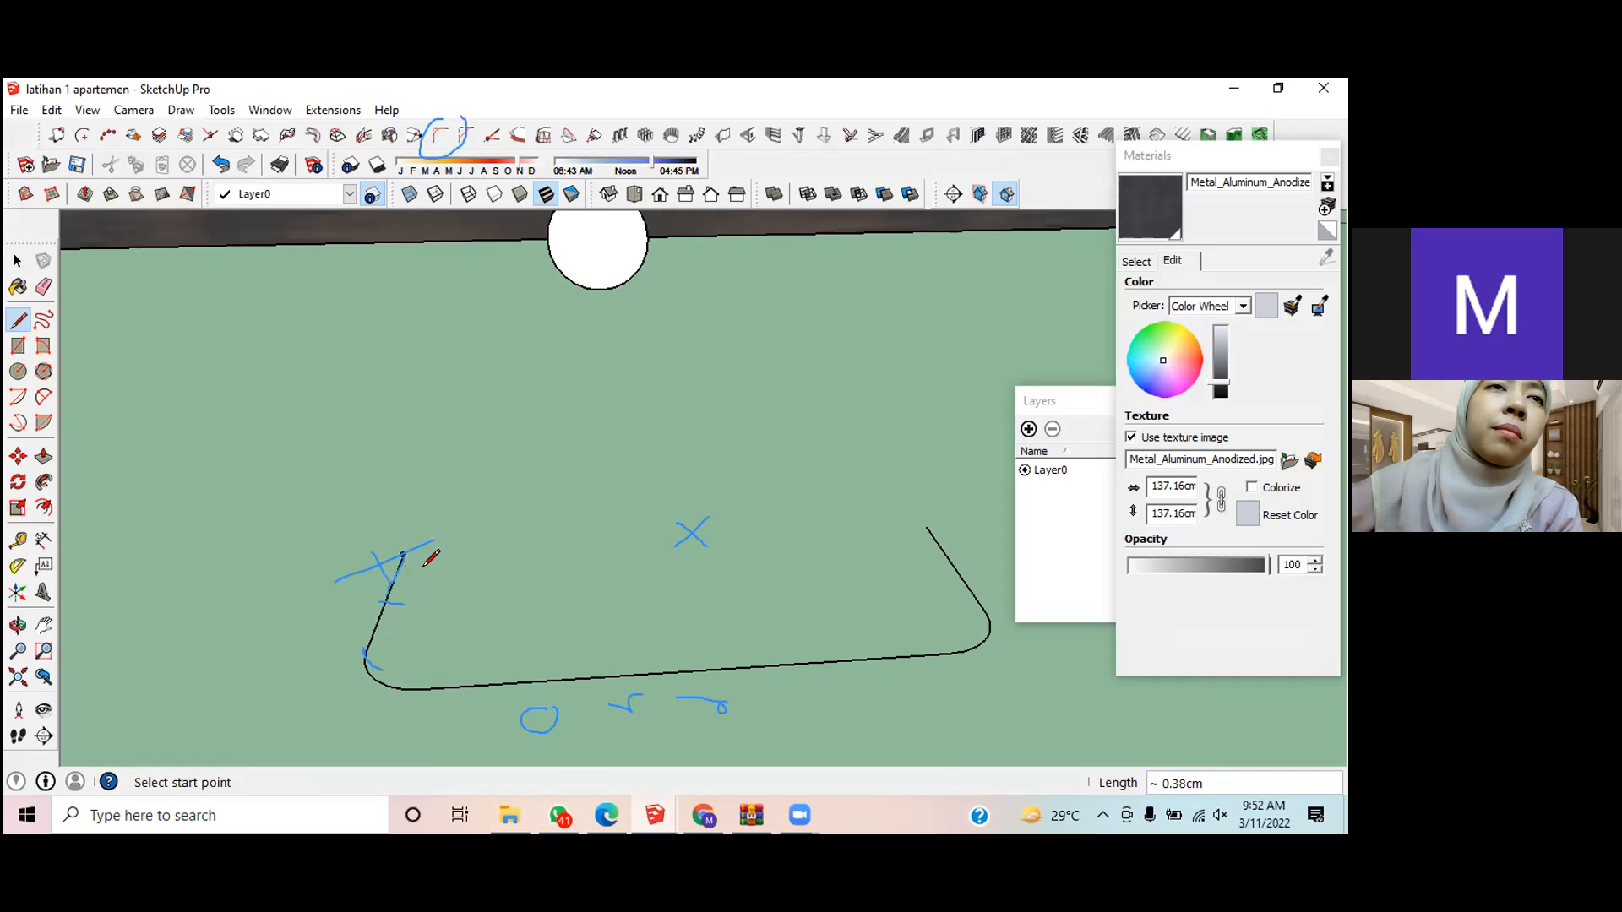
pyautogui.press('space')
pyautogui.click(398, 571)
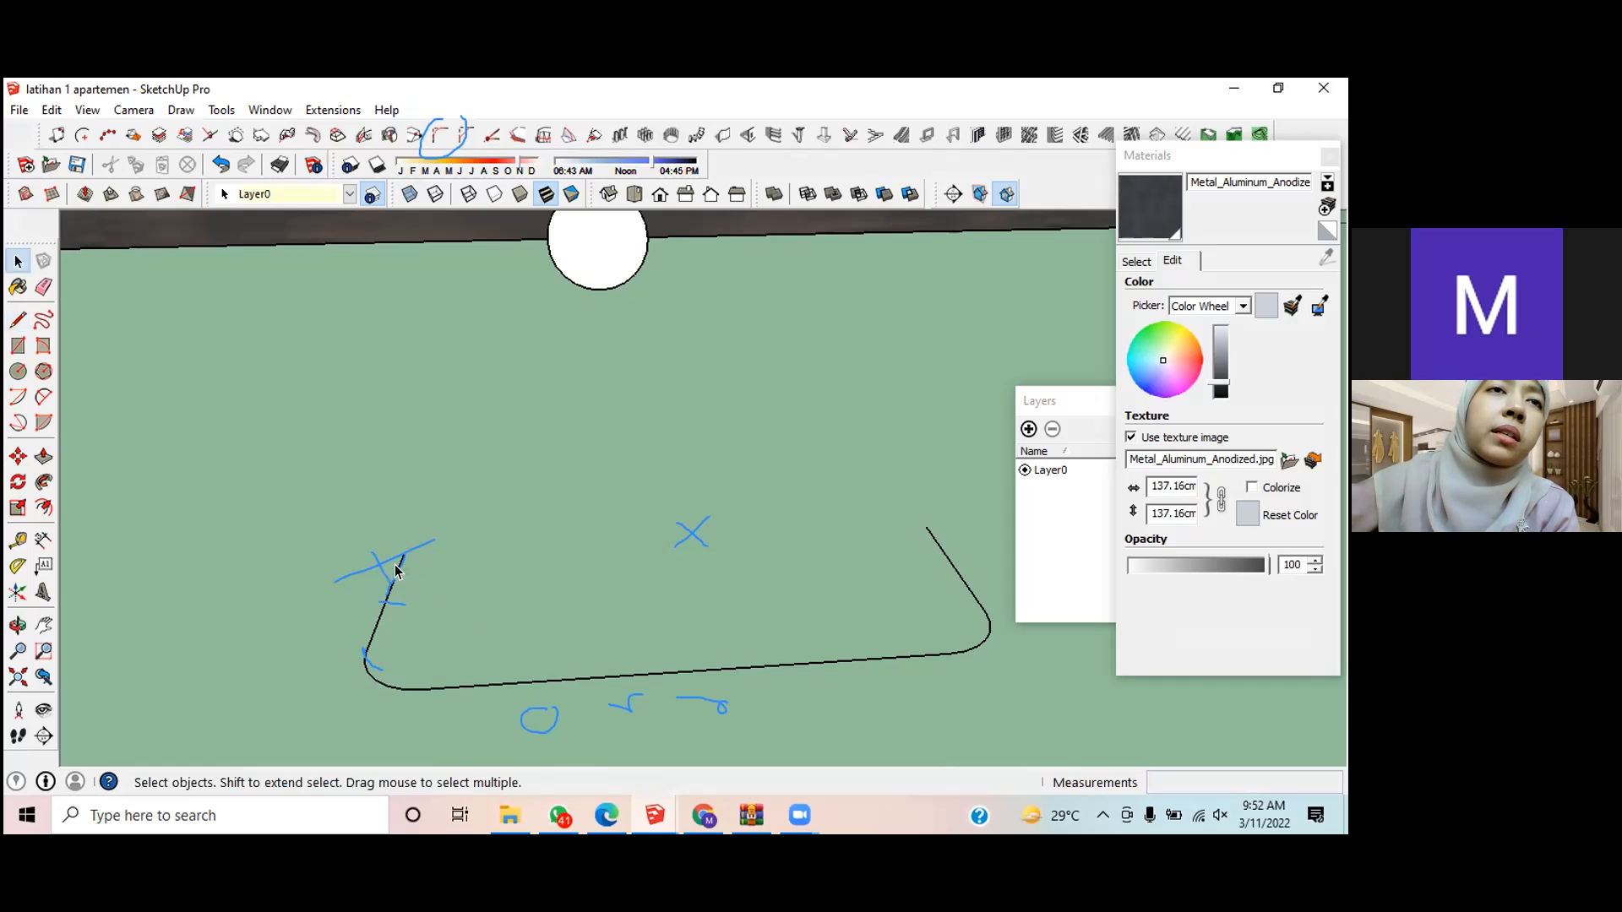
pyautogui.press('Delete')
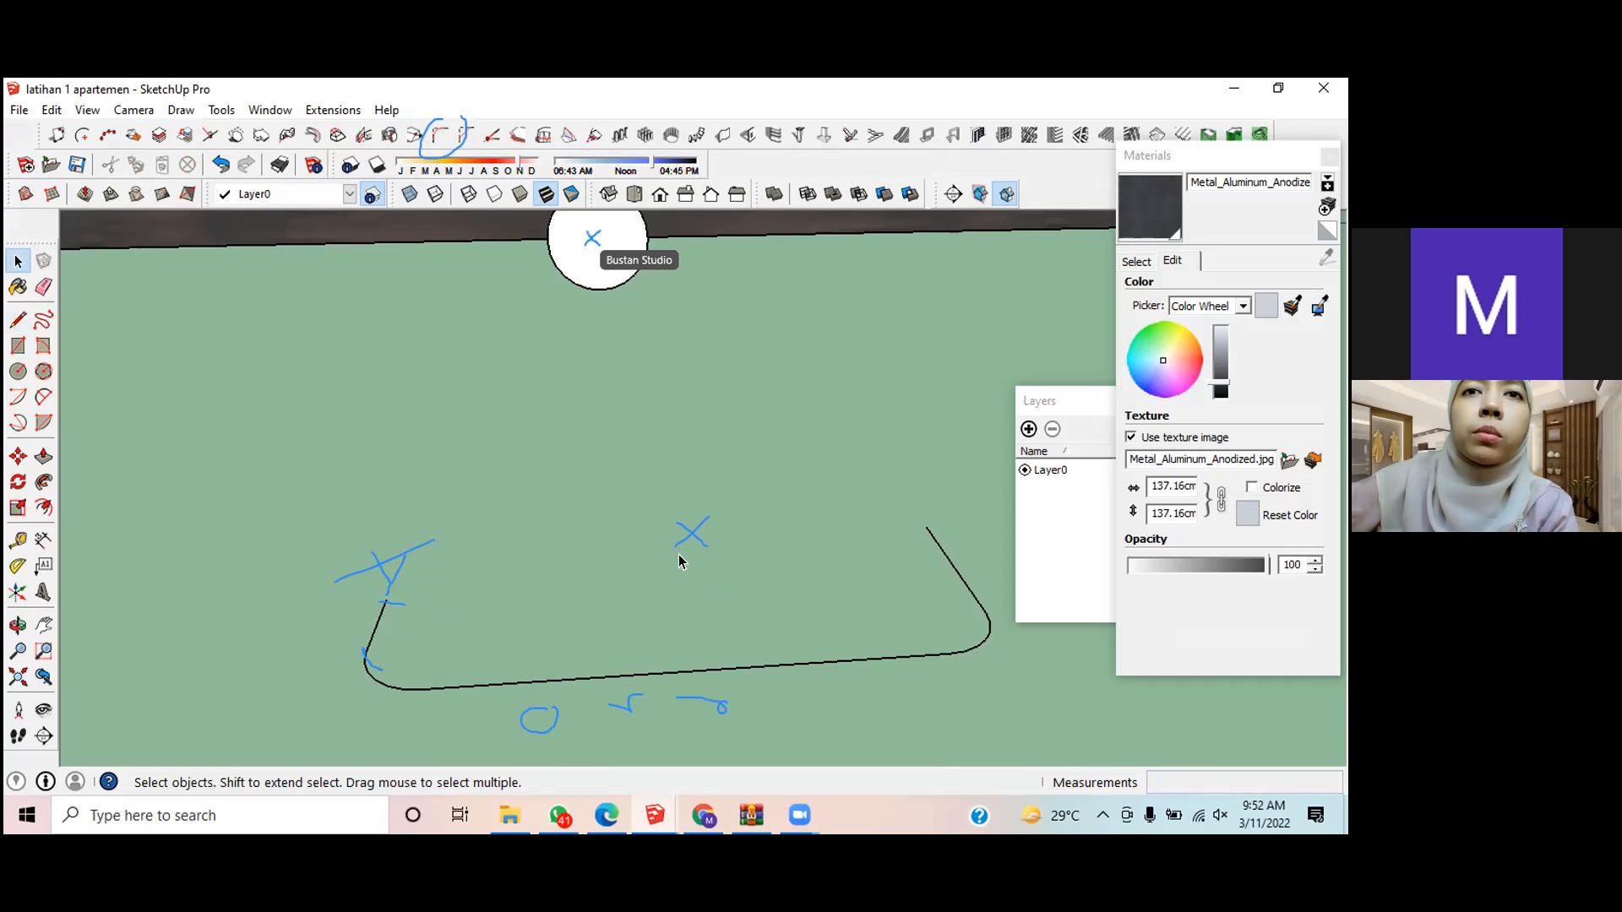
# Step: Mark the centre of the disc with a construction point found from three points on its rim
pyautogui.scroll(-3, 680, 560)
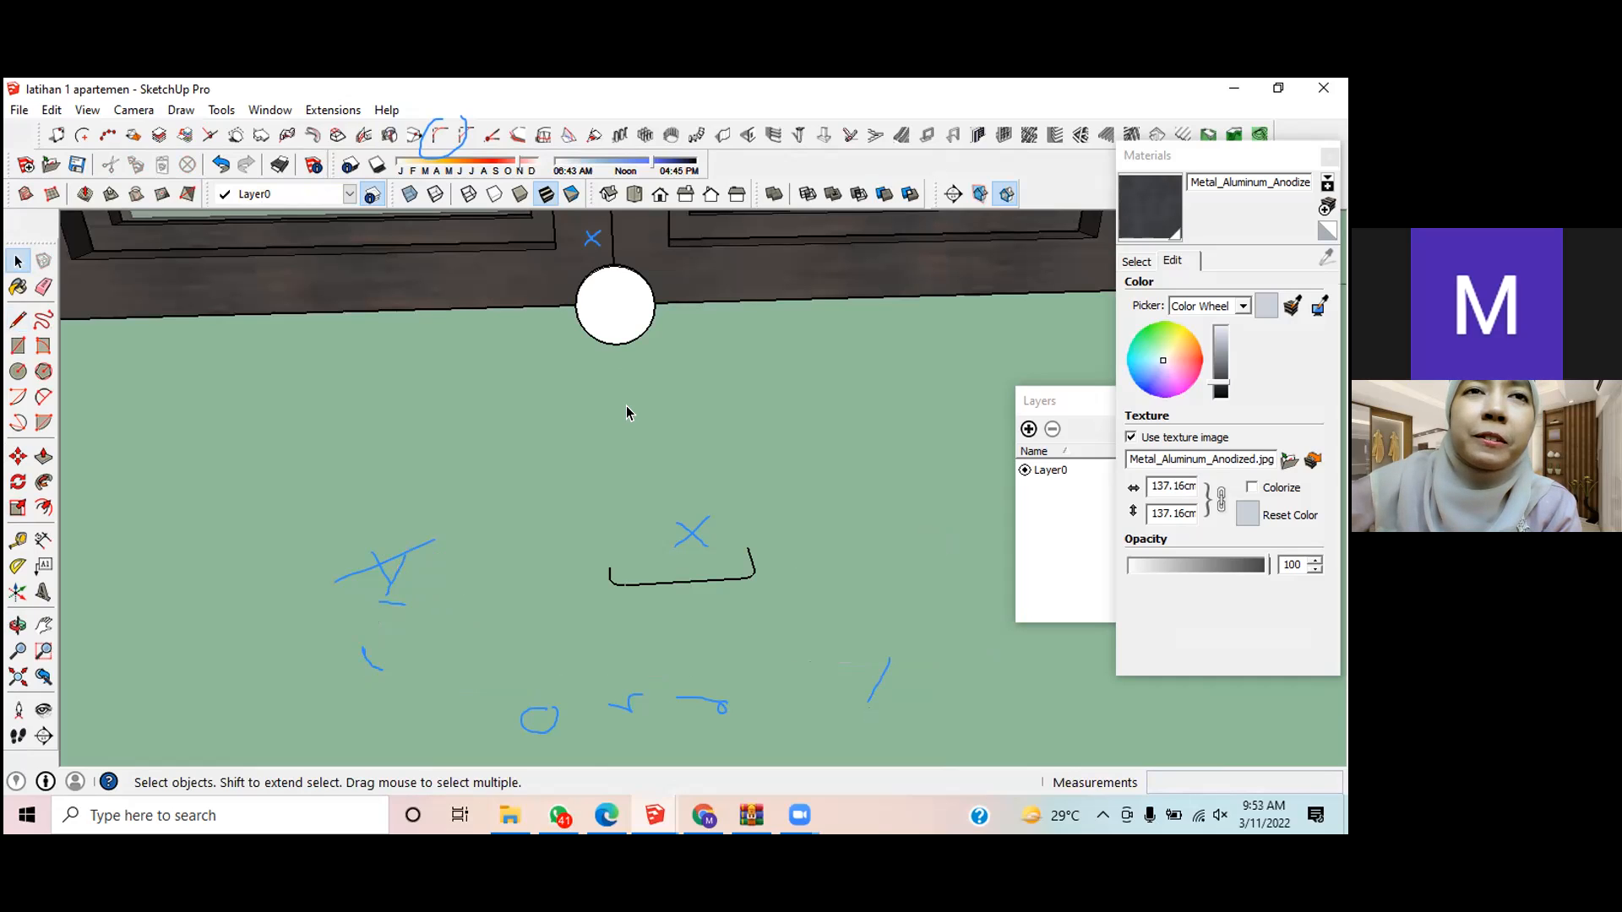
pyautogui.click(81, 136)
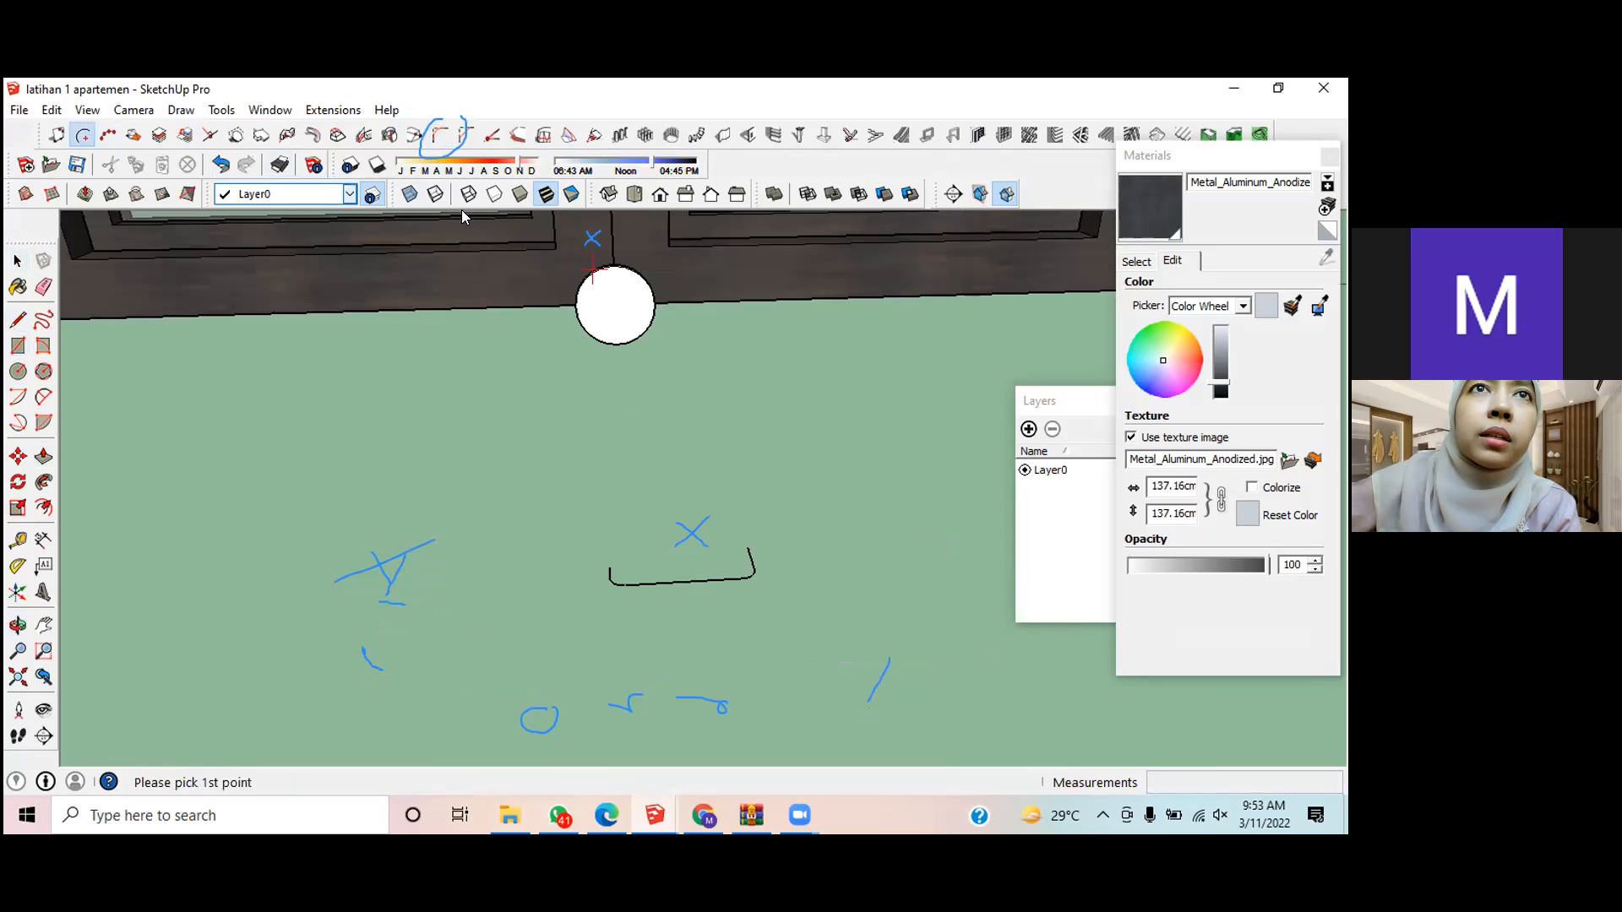
pyautogui.click(463, 218)
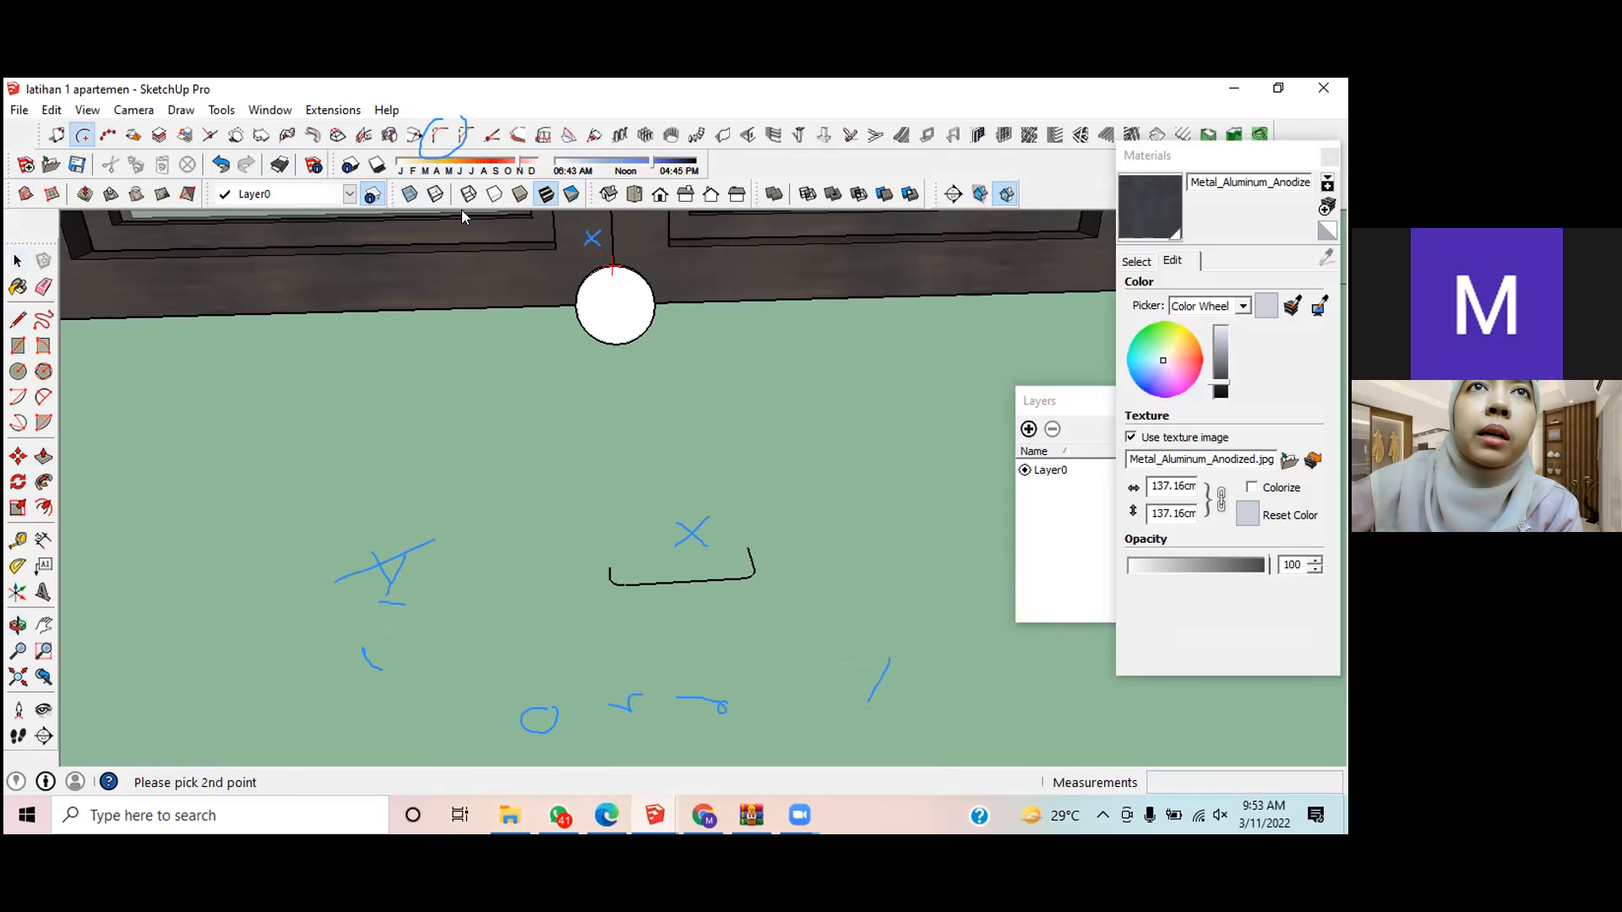
pyautogui.click(616, 306)
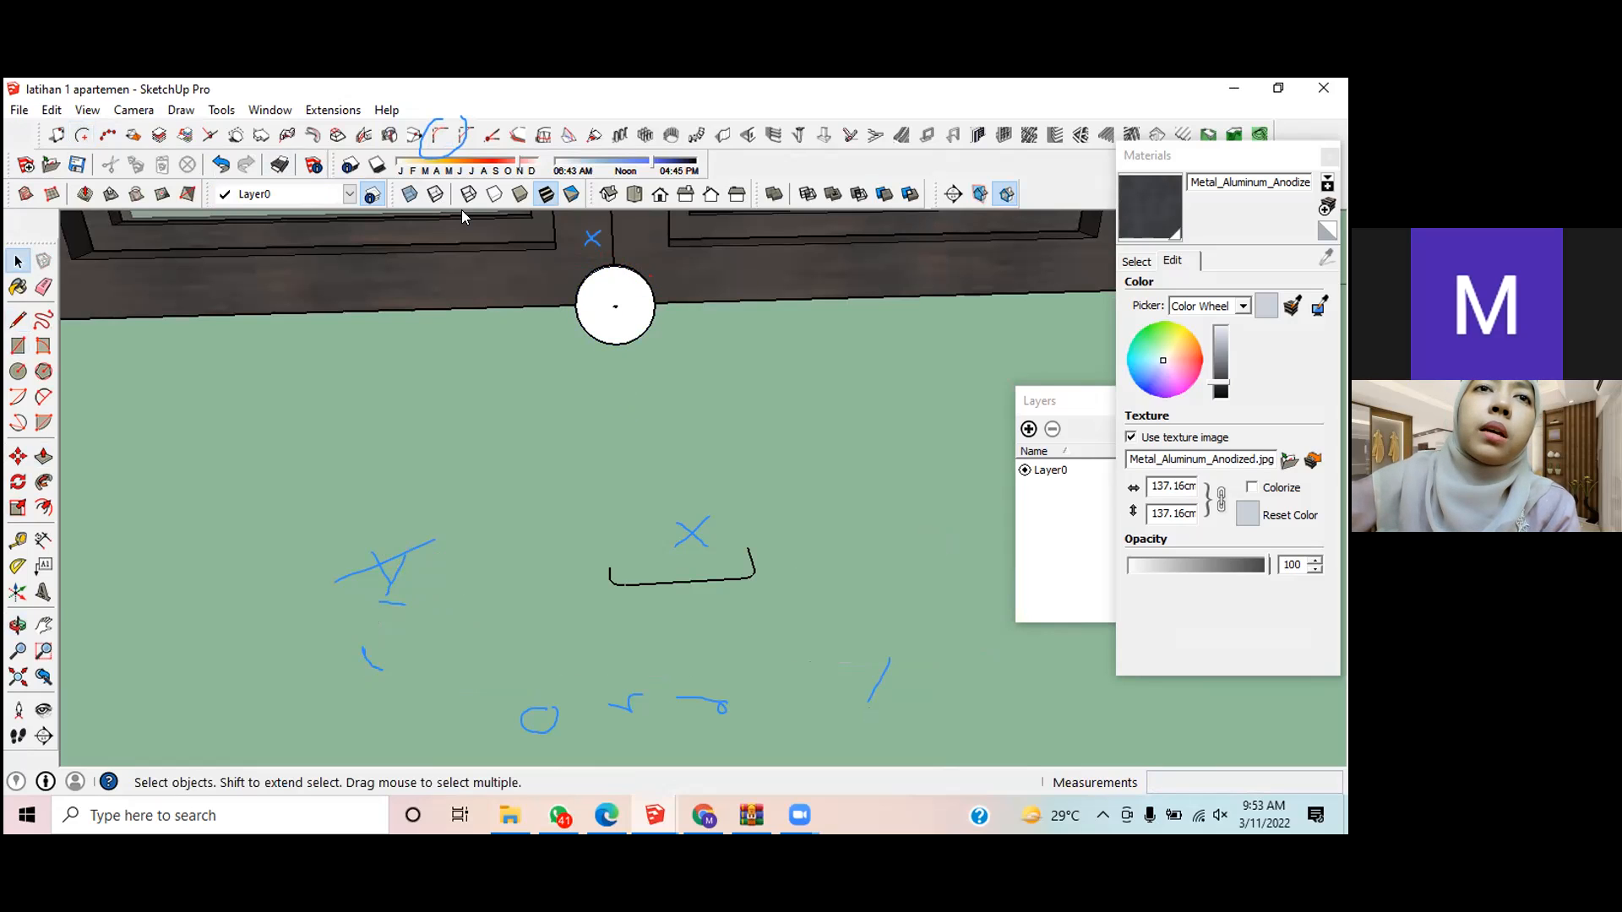
# Step: Move the whole U-shaped outline from the open area to just in front of the round disc
pyautogui.click(676, 581)
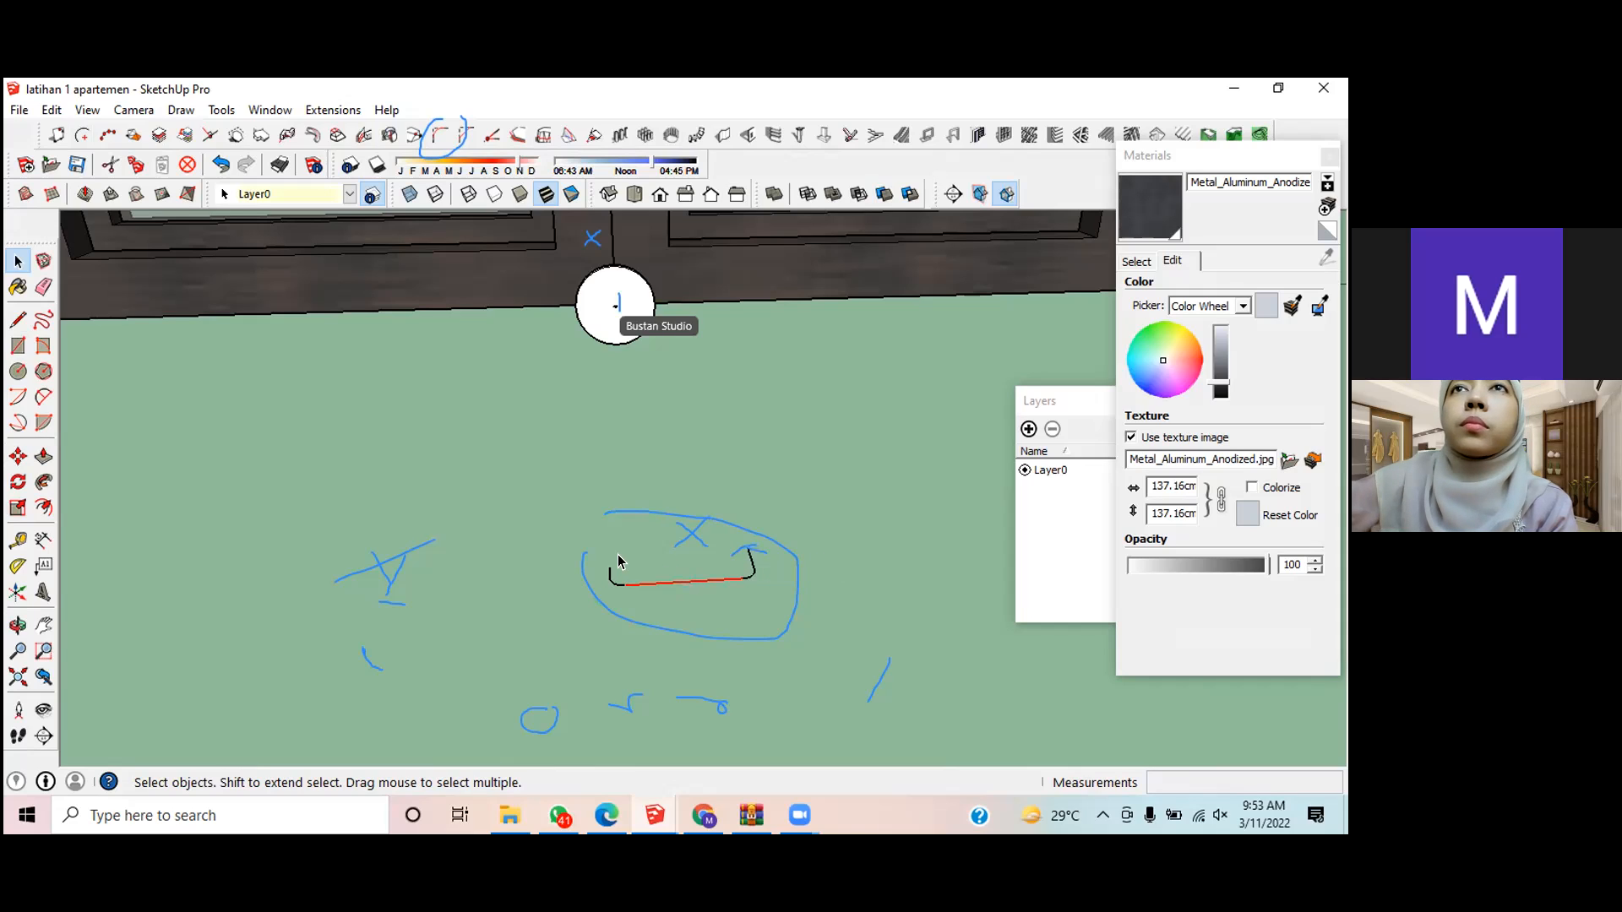
pyautogui.moveTo(593, 547); pyautogui.dragTo(768, 610)
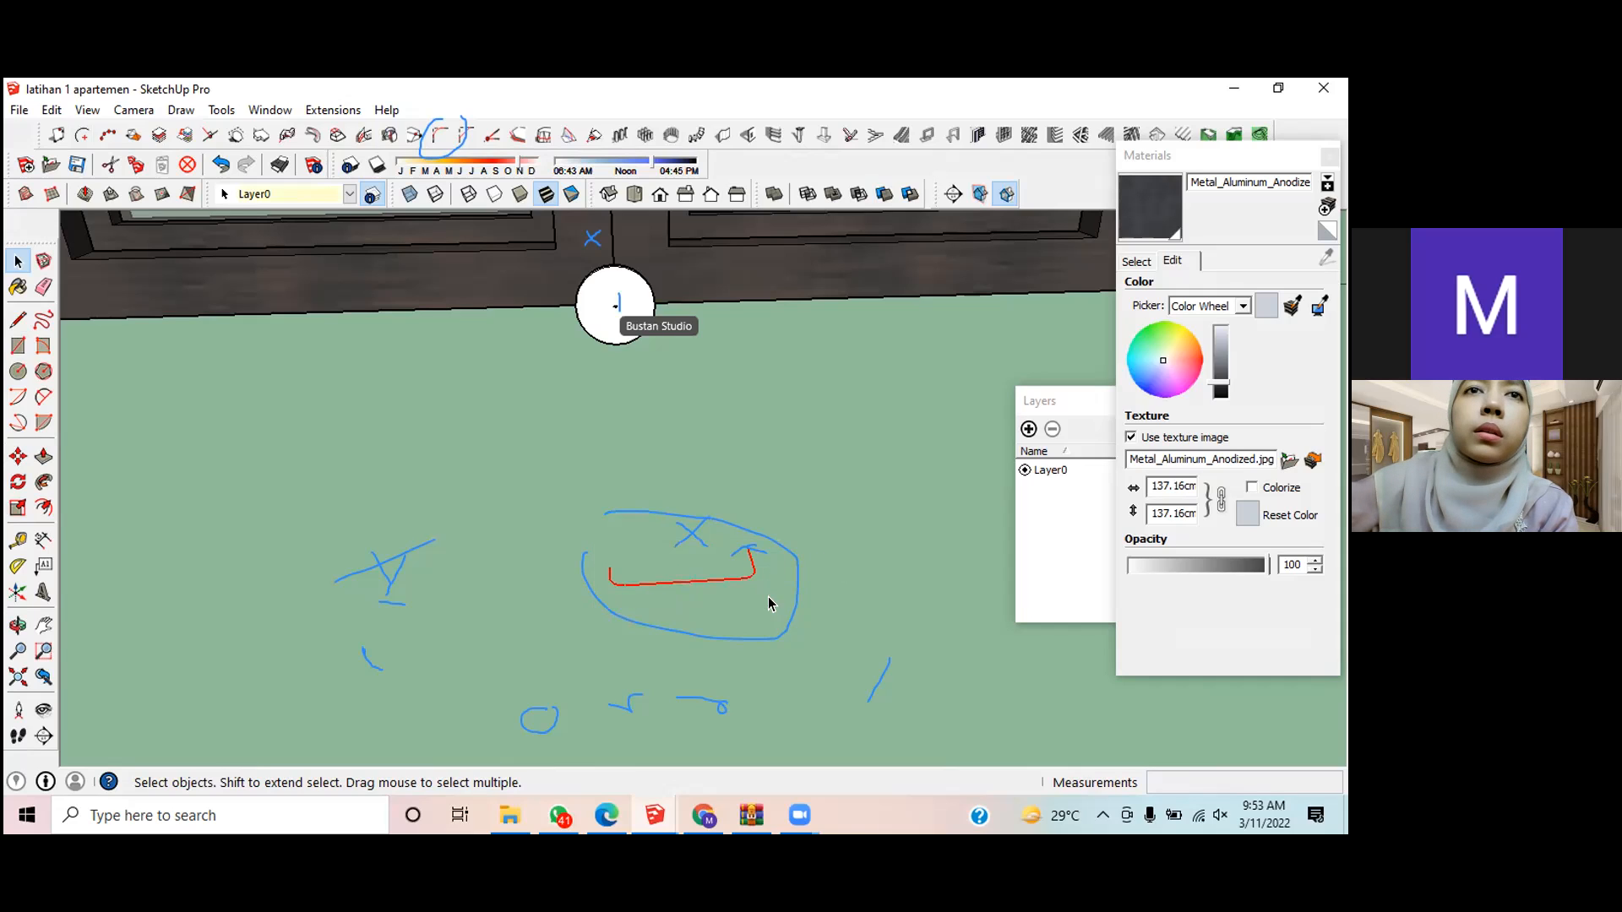
pyautogui.click(686, 546)
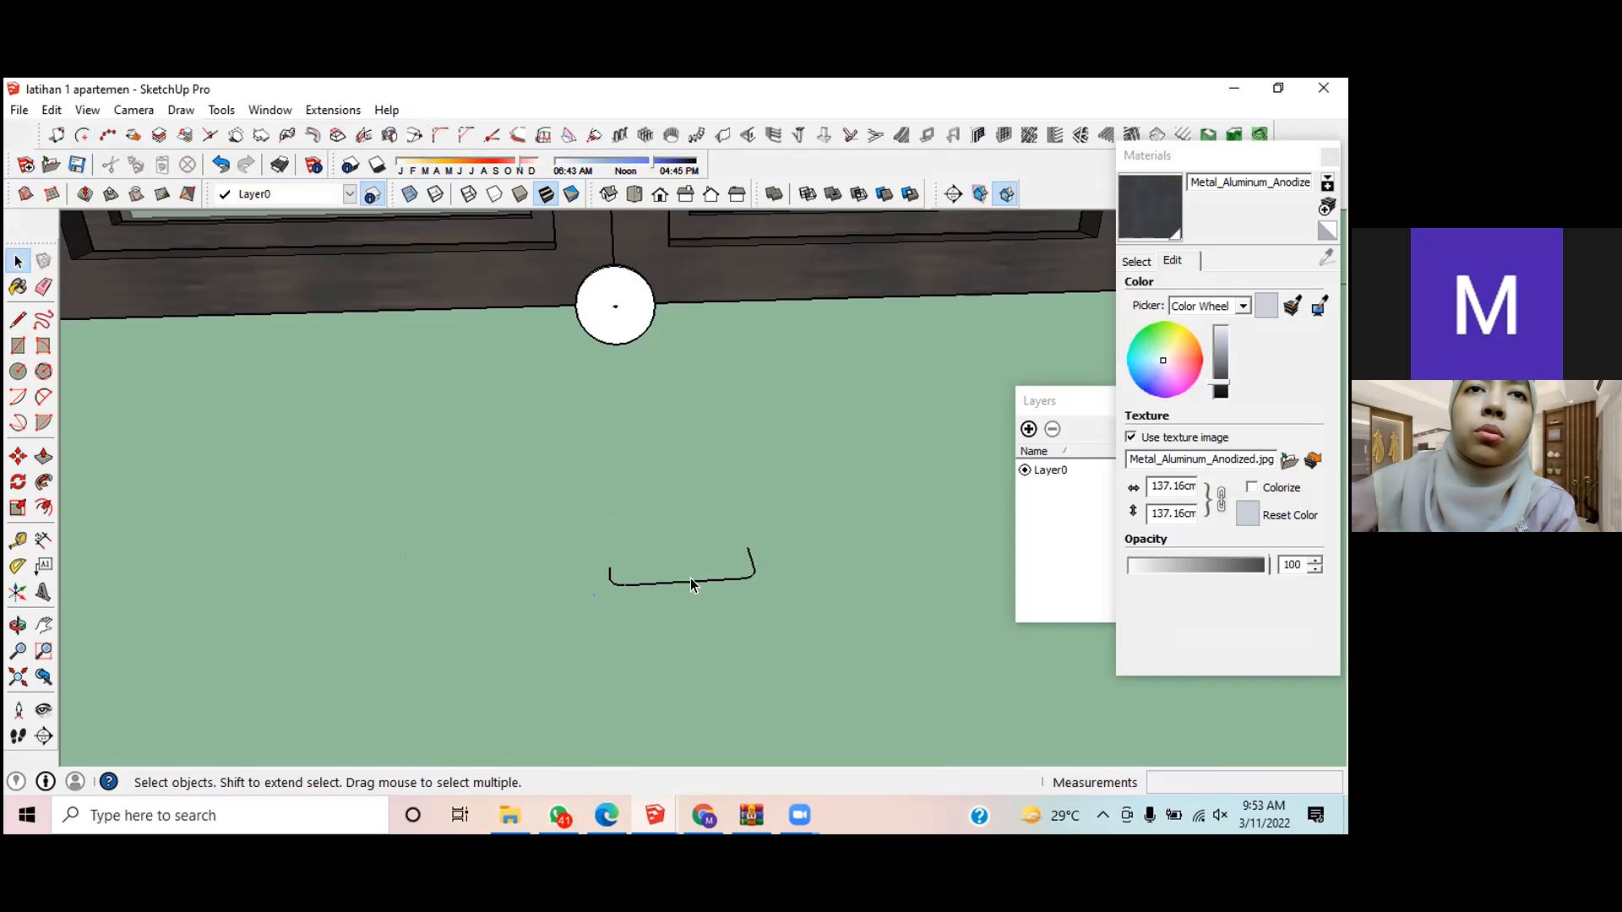
pyautogui.moveTo(593, 545); pyautogui.dragTo(778, 616)
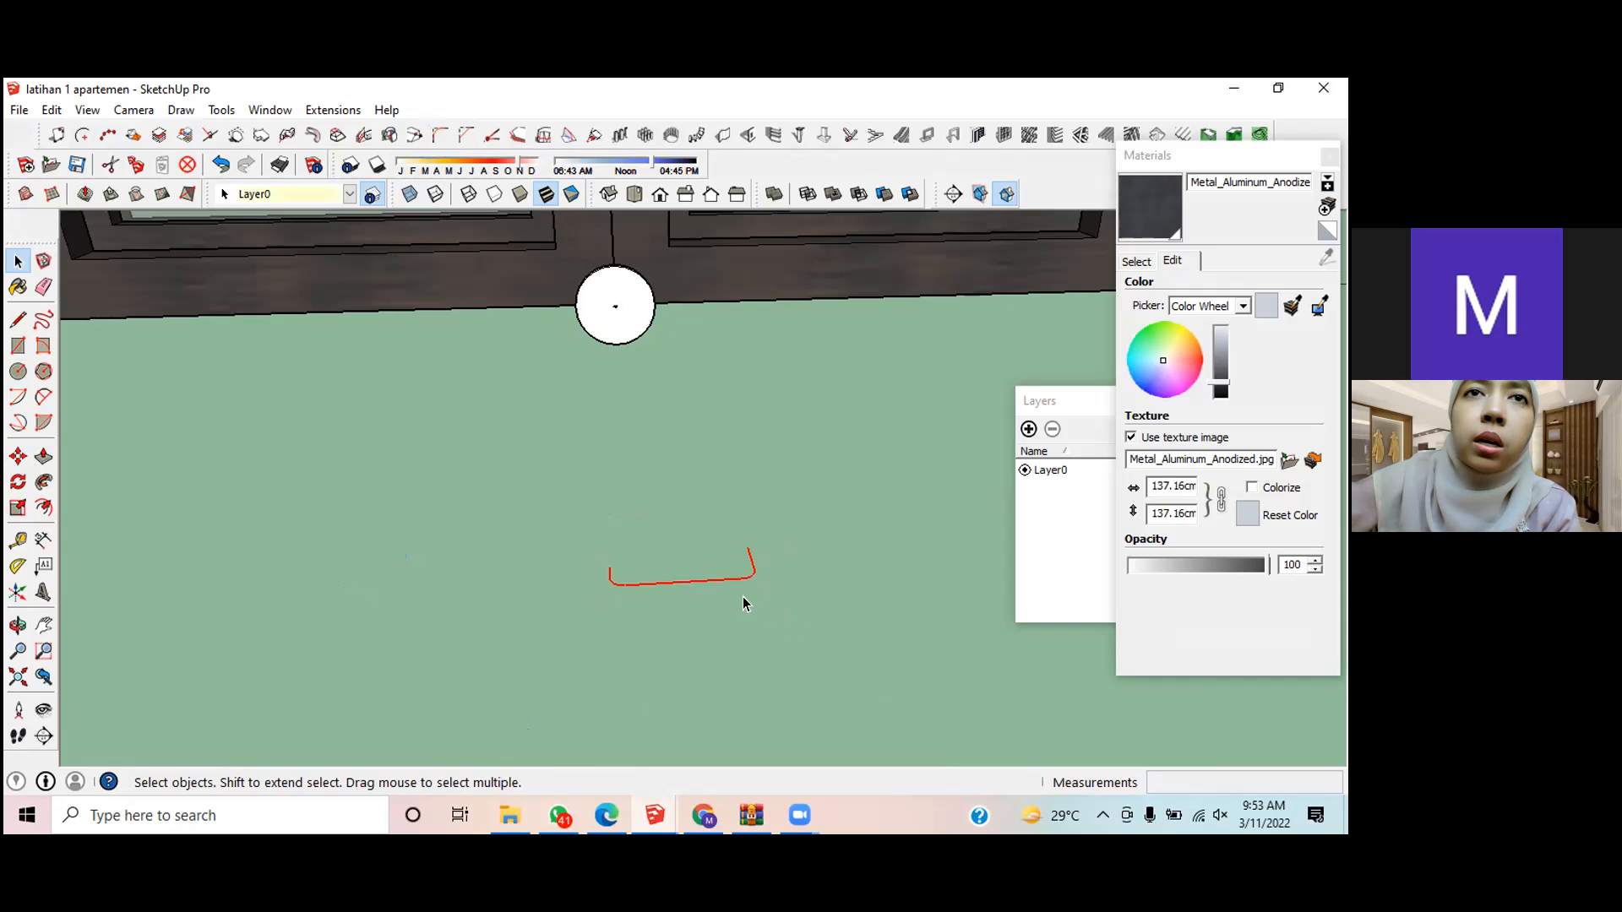
pyautogui.press('m')
pyautogui.click(684, 581)
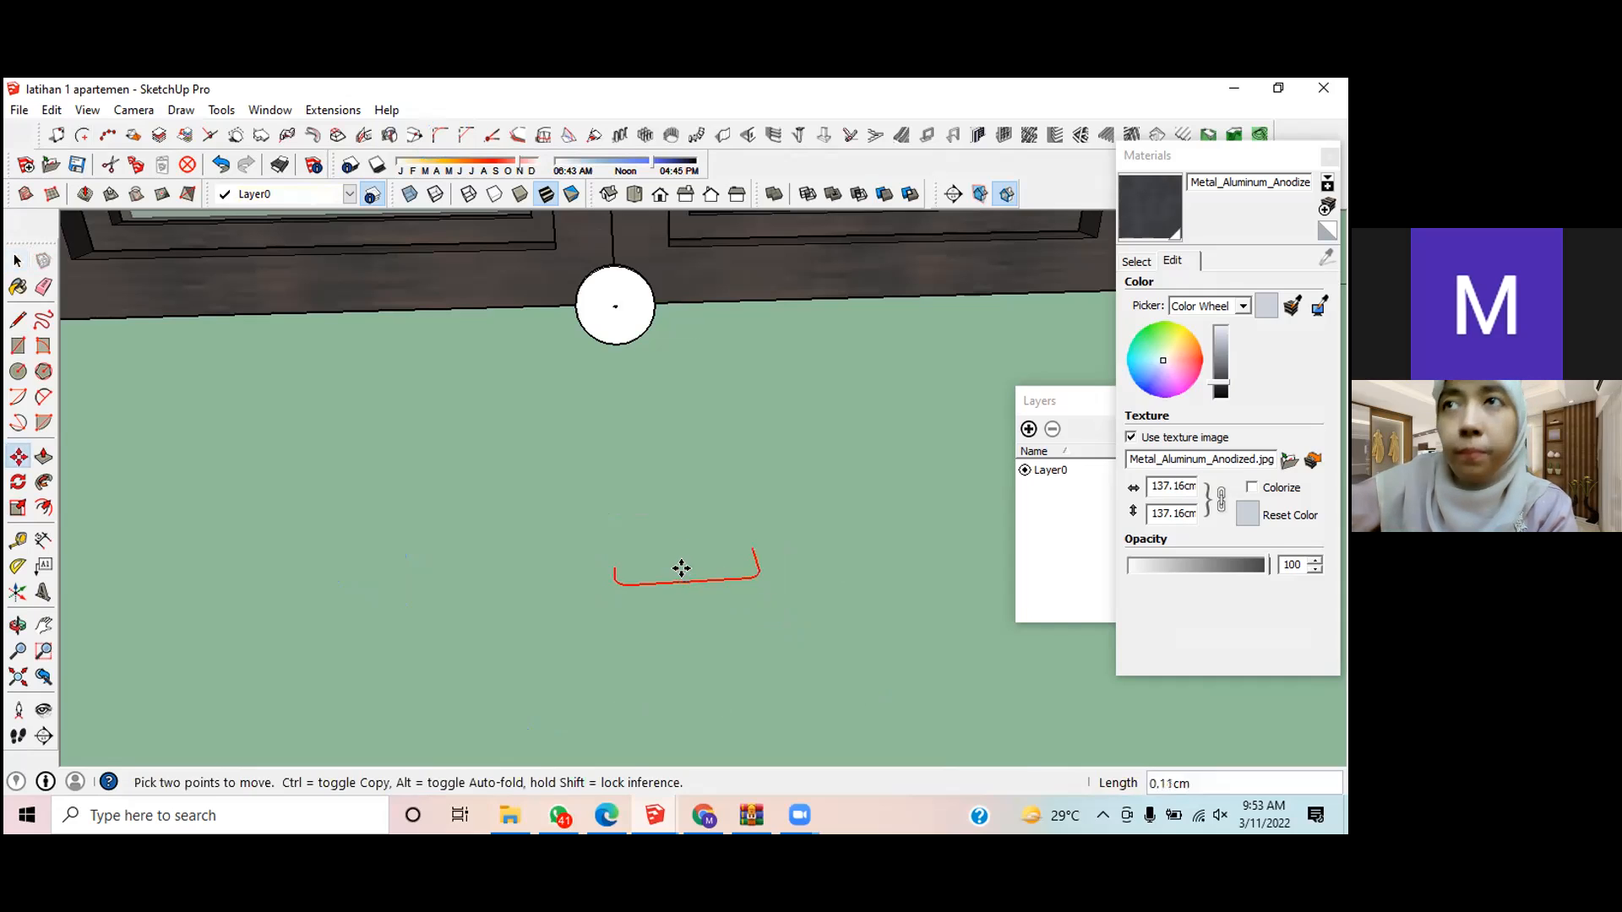
pyautogui.click(587, 349)
# Step: Move the U-shaped outline so the end of its longer leg sits on the disc's centre point
pyautogui.scroll(3, 587, 349)
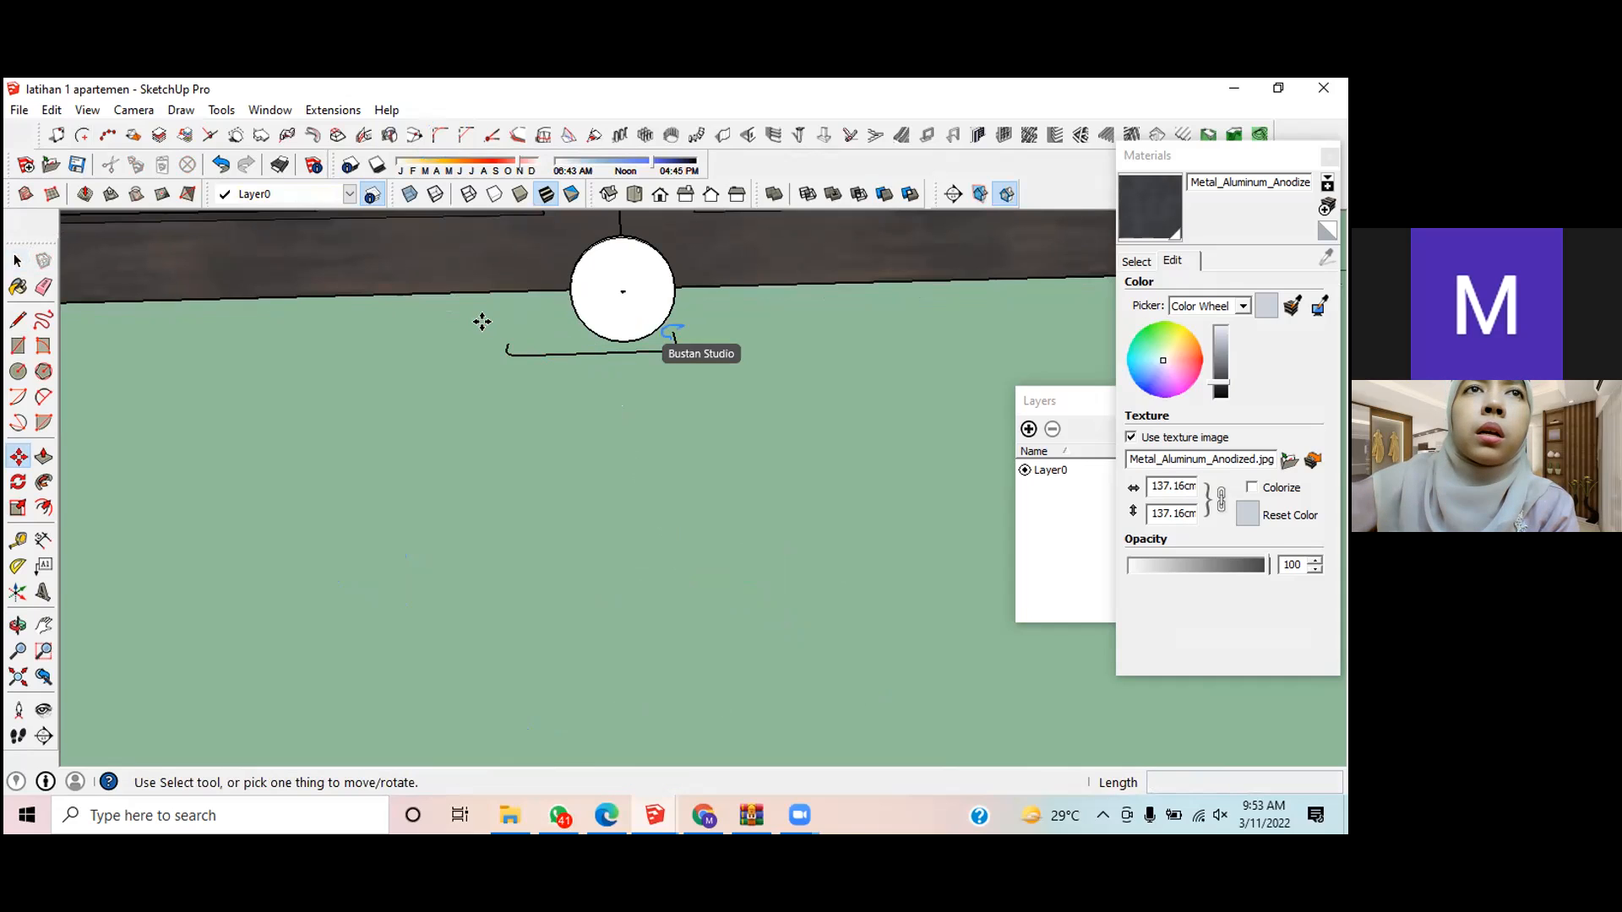
pyautogui.press('space')
pyautogui.moveTo(492, 333); pyautogui.dragTo(701, 390)
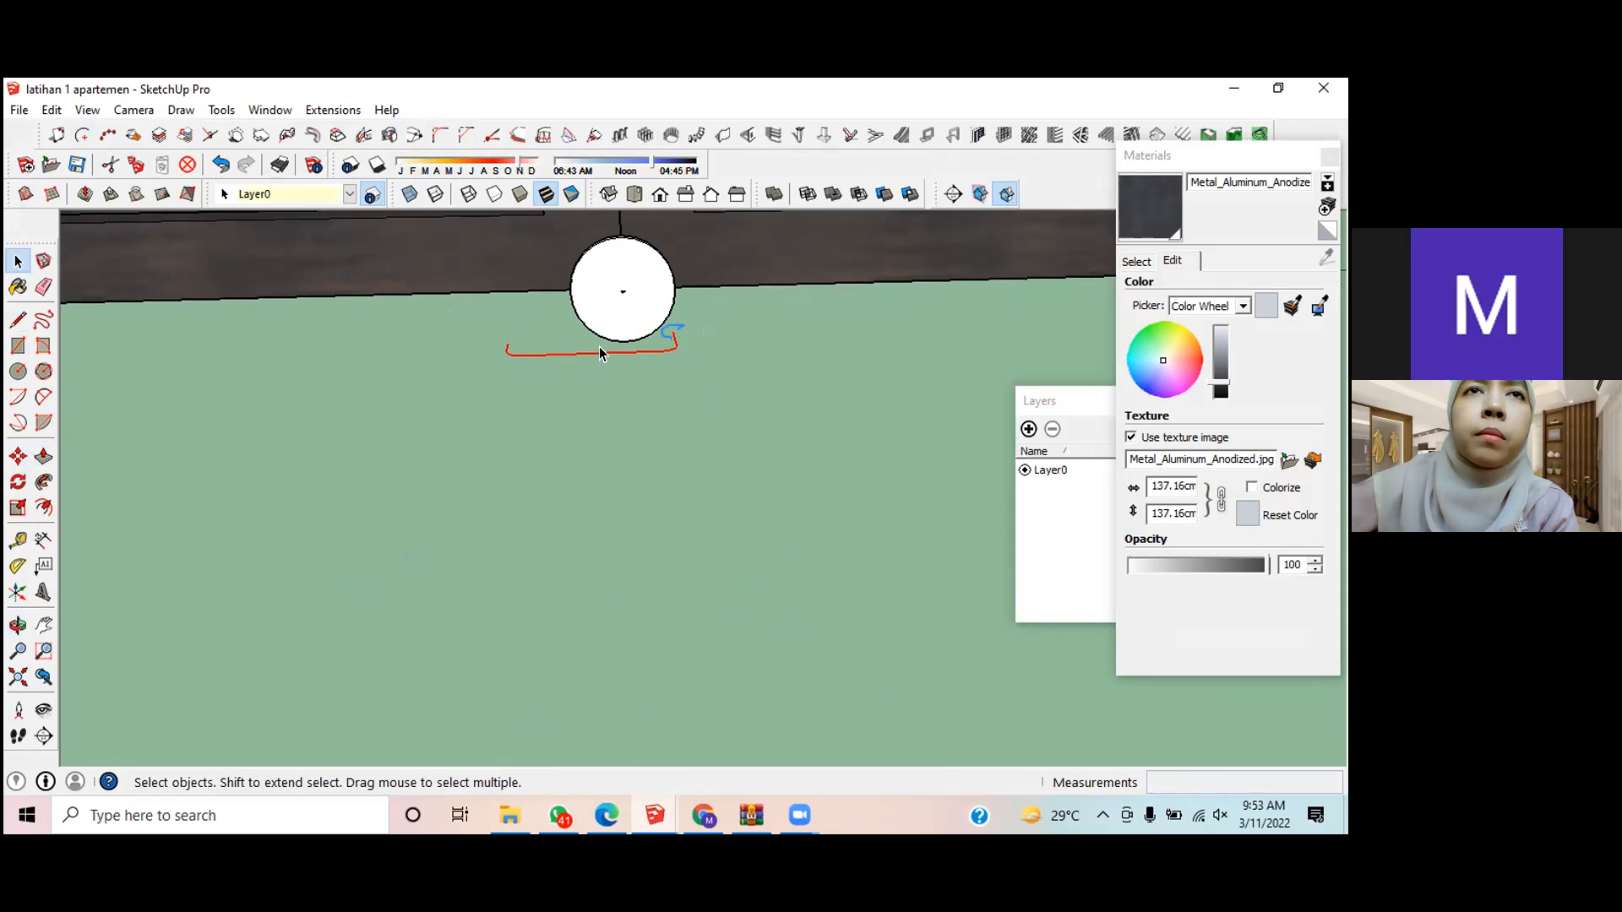
pyautogui.press('m')
pyautogui.click(668, 331)
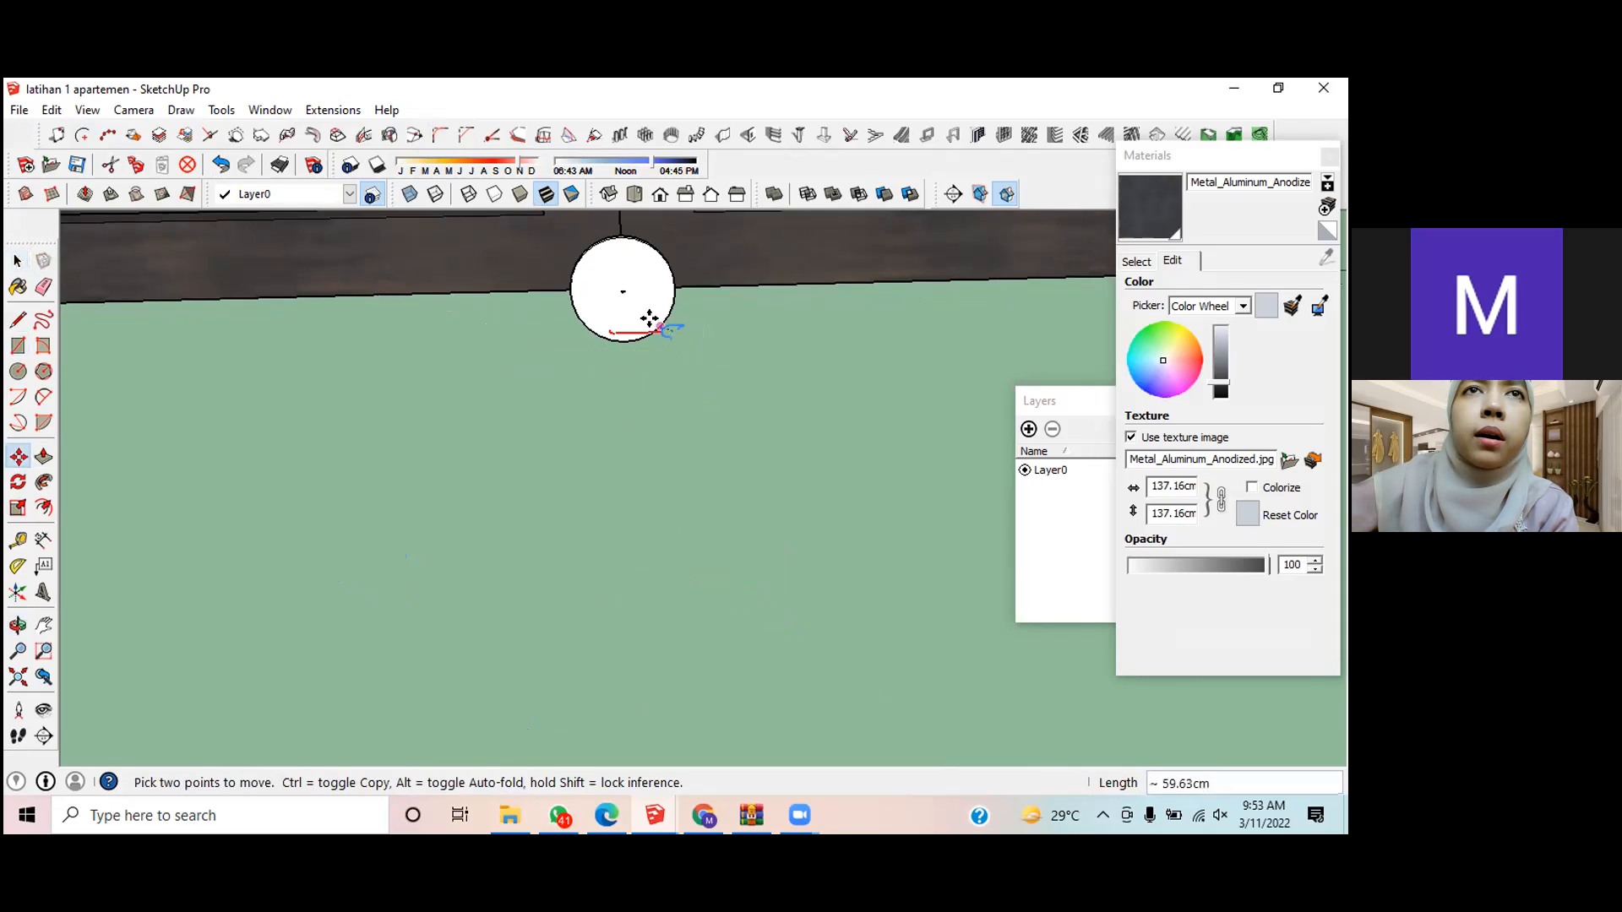
pyautogui.click(632, 304)
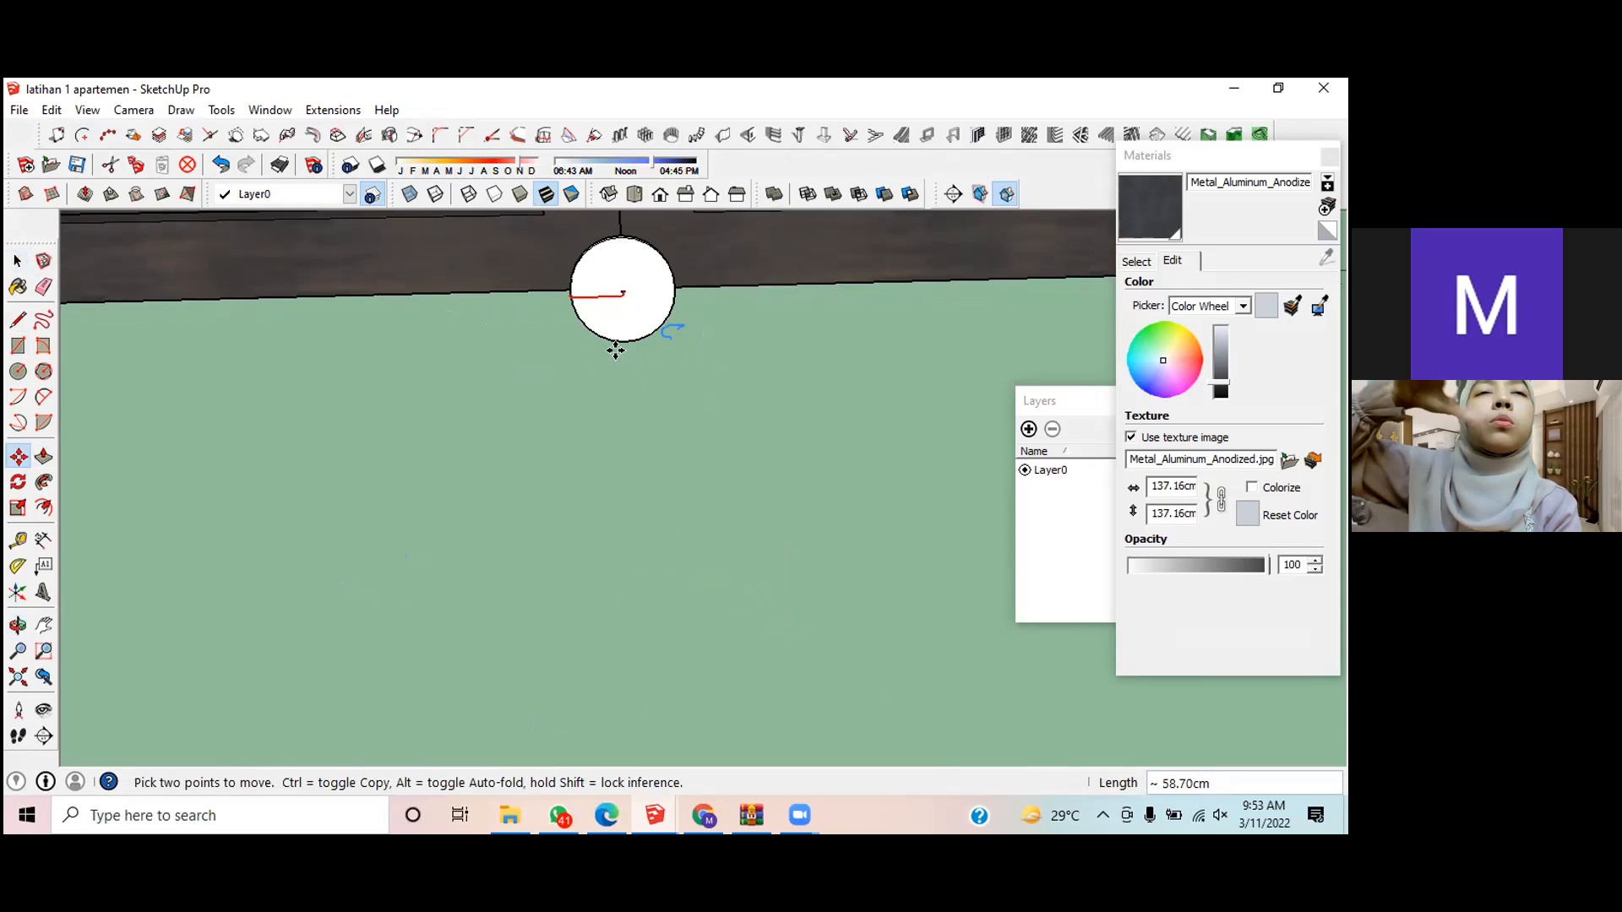
# Step: Scale the U-shaped outline uniformly by a factor of 3, keeping its end anchored at the disc's centre
pyautogui.scroll(4, 615, 350)
pyautogui.scroll(-4, 616, 351)
pyautogui.scroll(5, 615, 350)
pyautogui.moveTo(616, 350); pyautogui.dragTo(614, 695, button='middle')
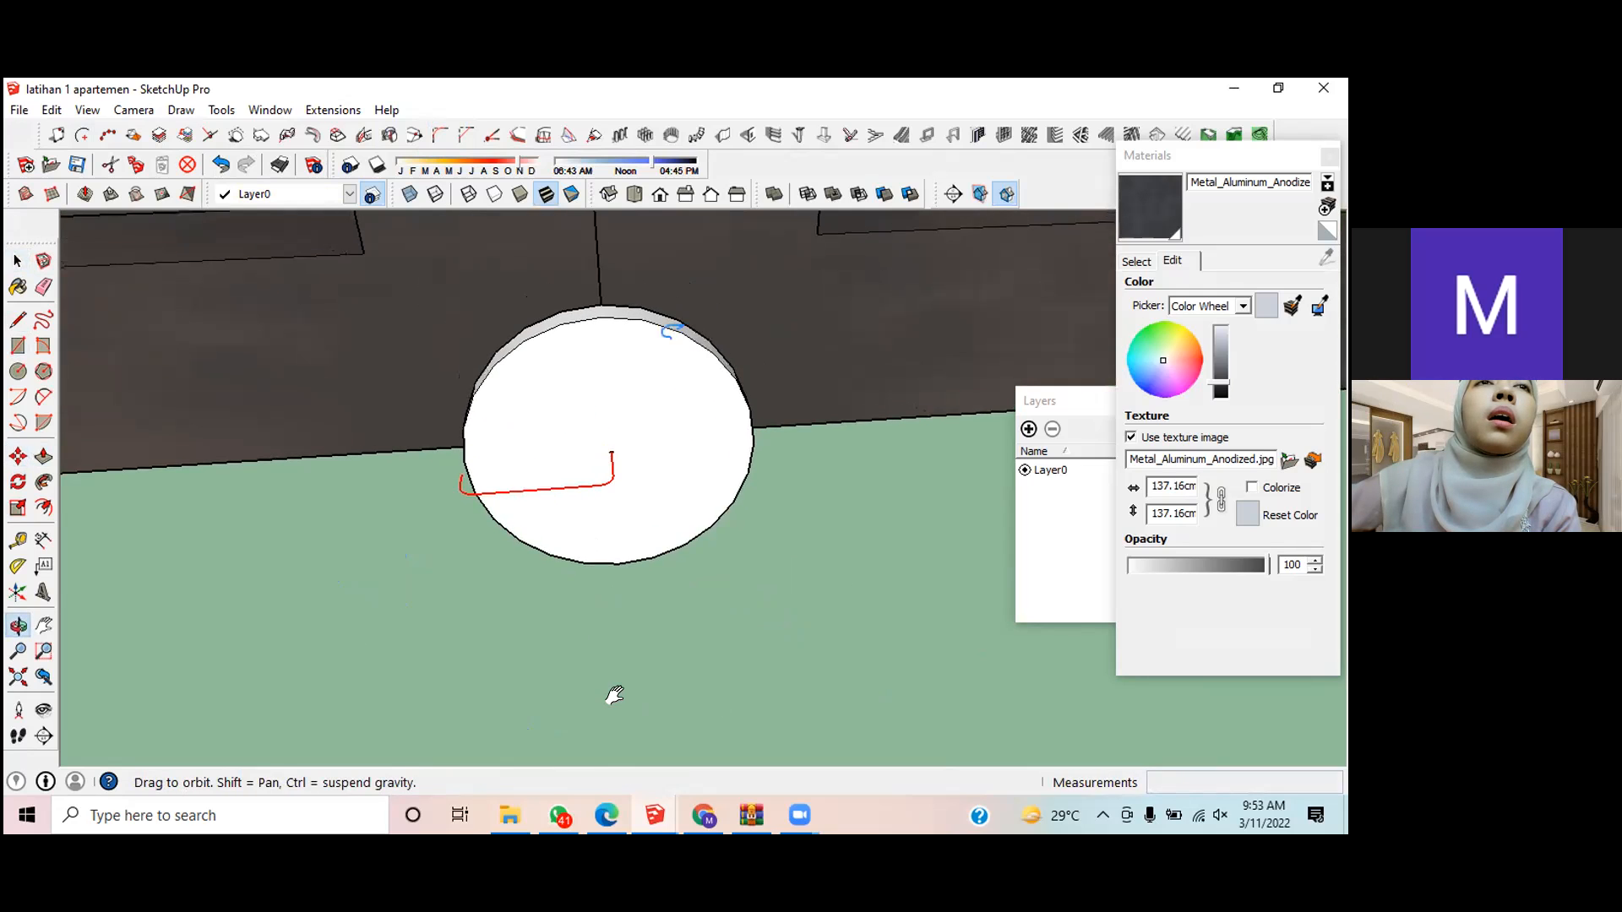
pyautogui.scroll(-4, 605, 619)
pyautogui.scroll(3, 604, 619)
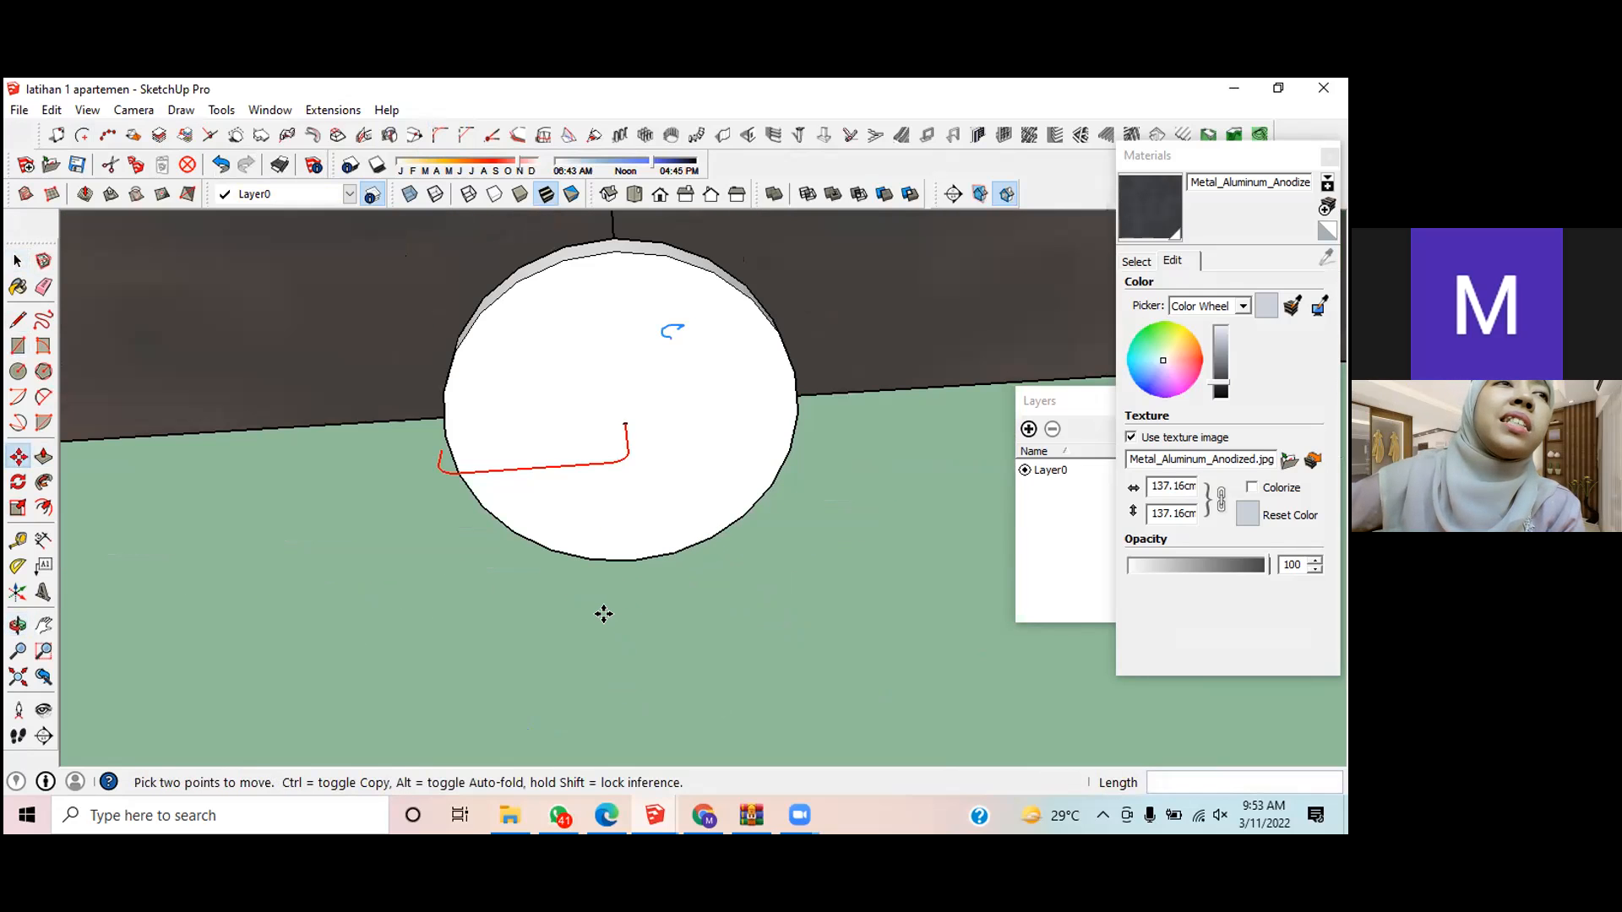
pyautogui.scroll(3, 603, 614)
pyautogui.scroll(-5, 602, 615)
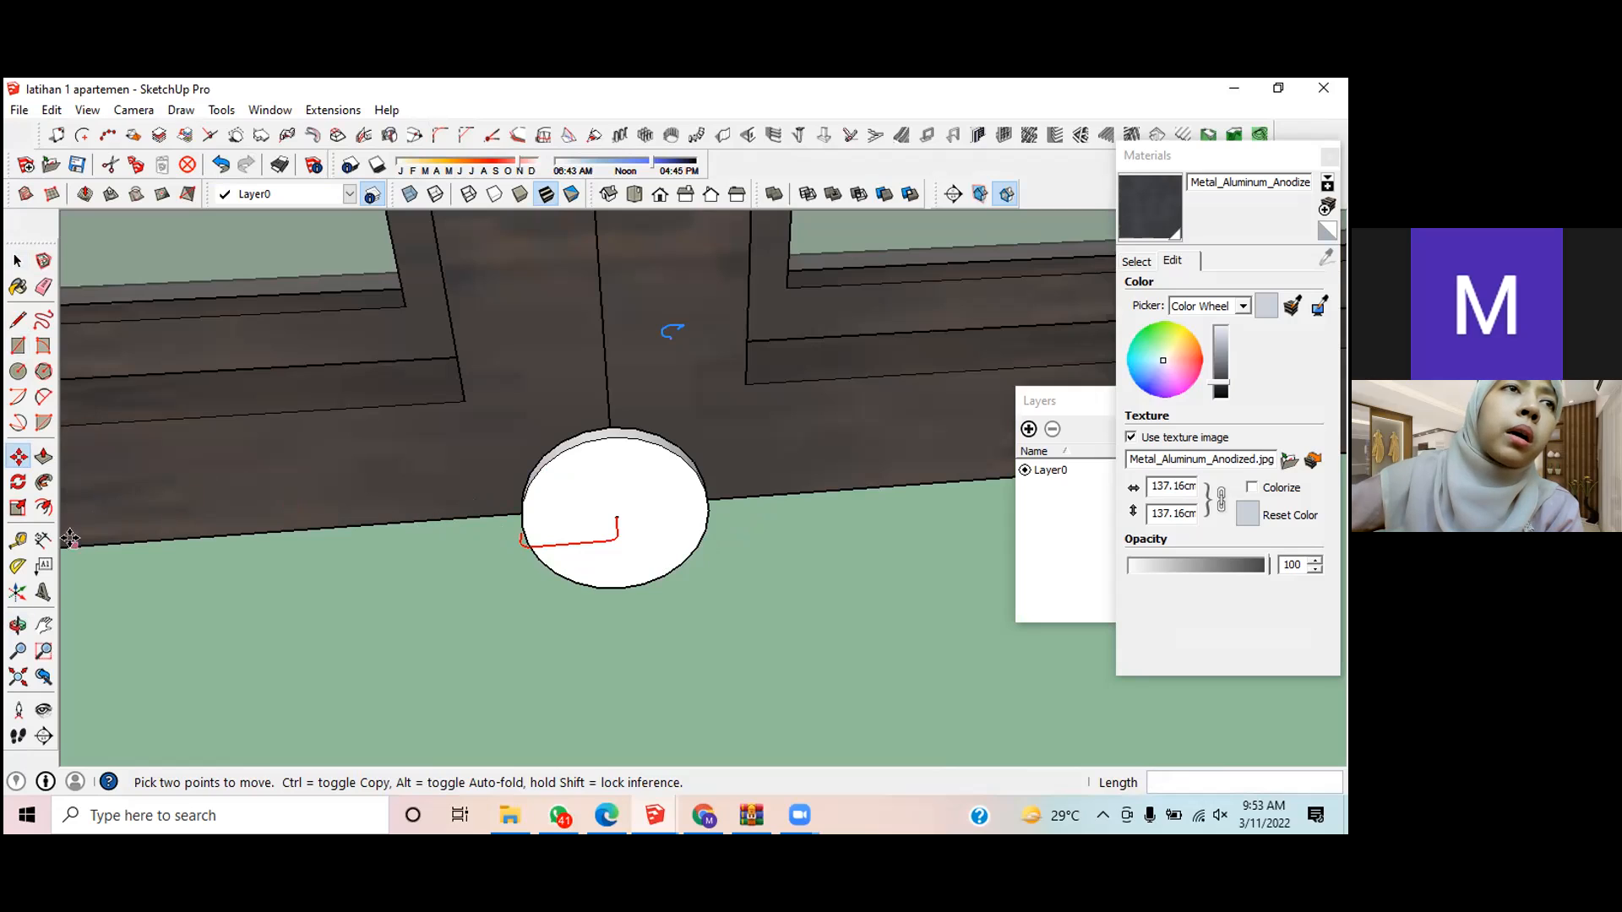
pyautogui.click(18, 507)
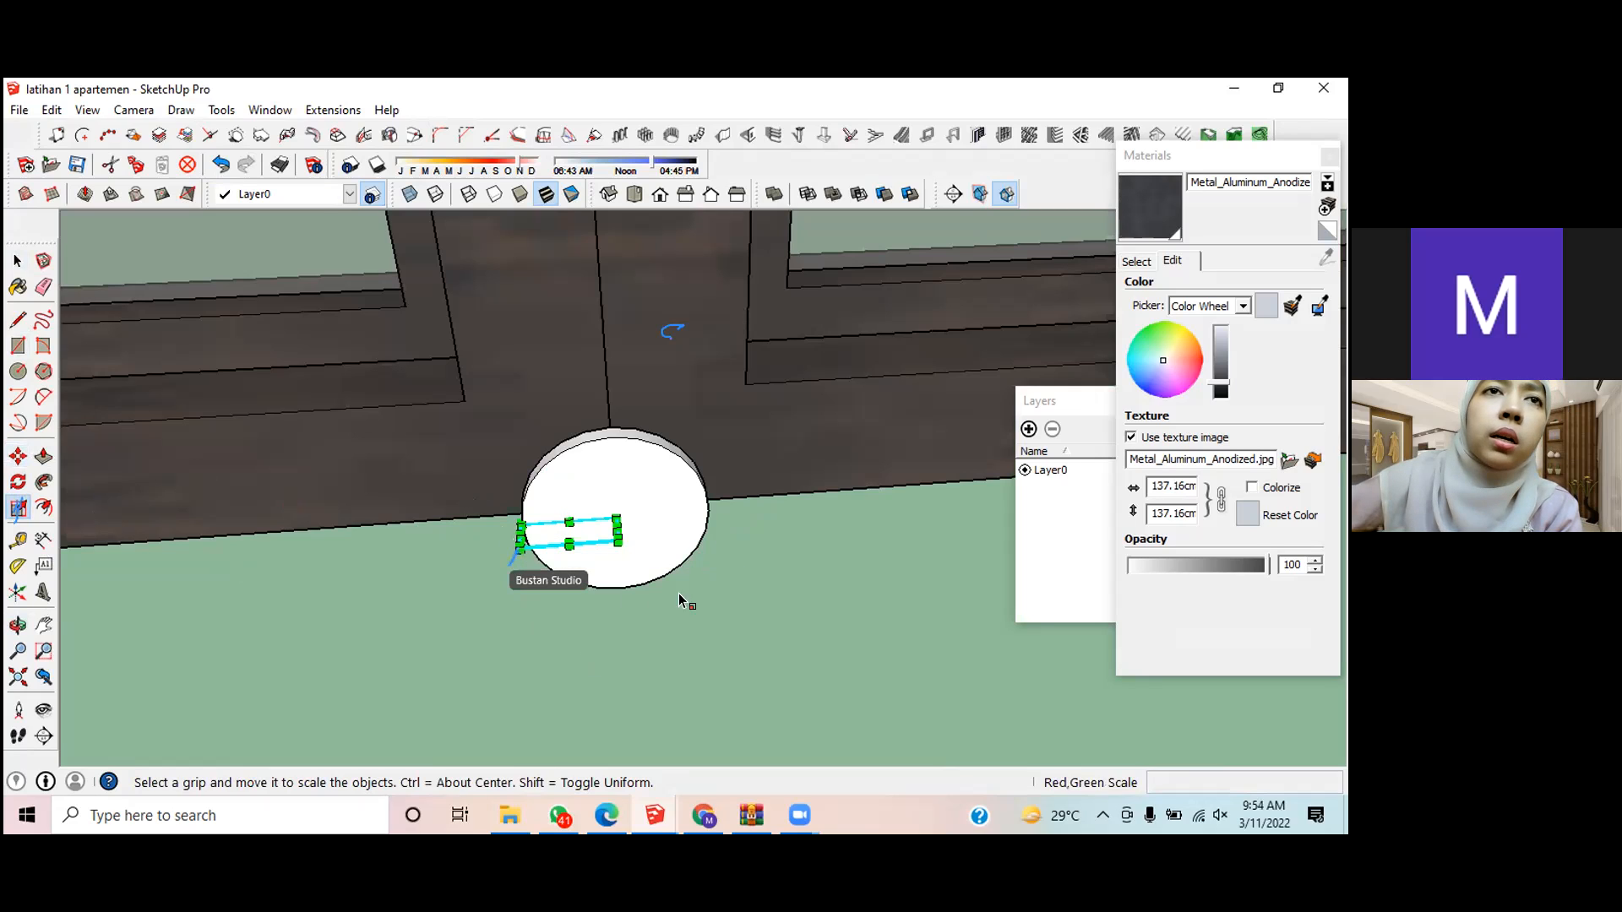
pyautogui.click(521, 545)
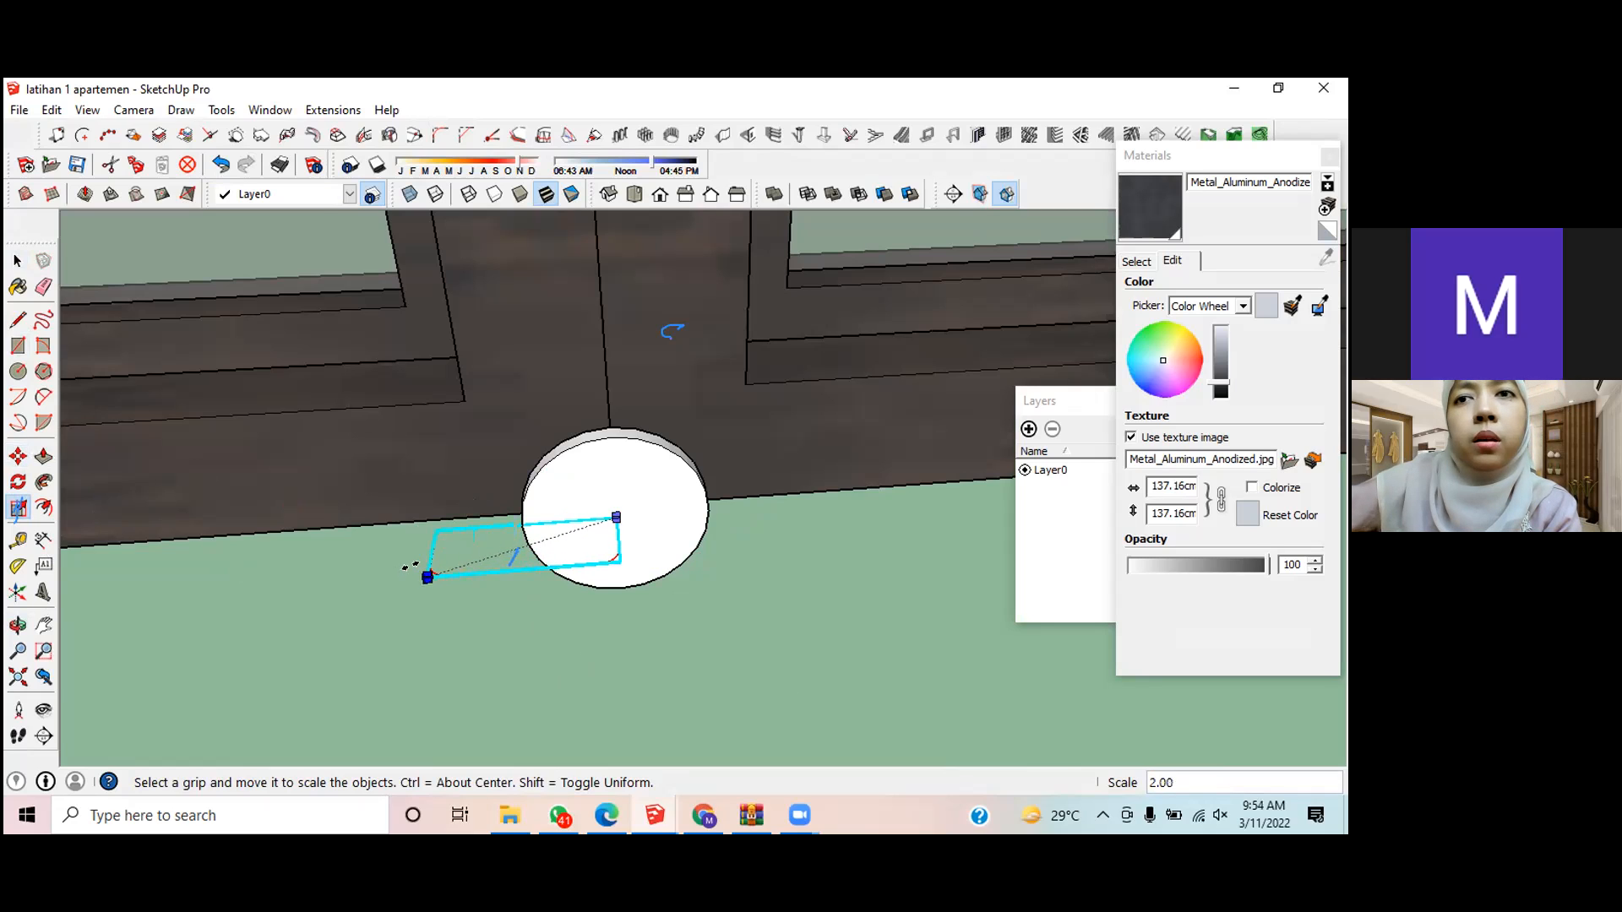
pyautogui.write('3')
pyautogui.press('Return')
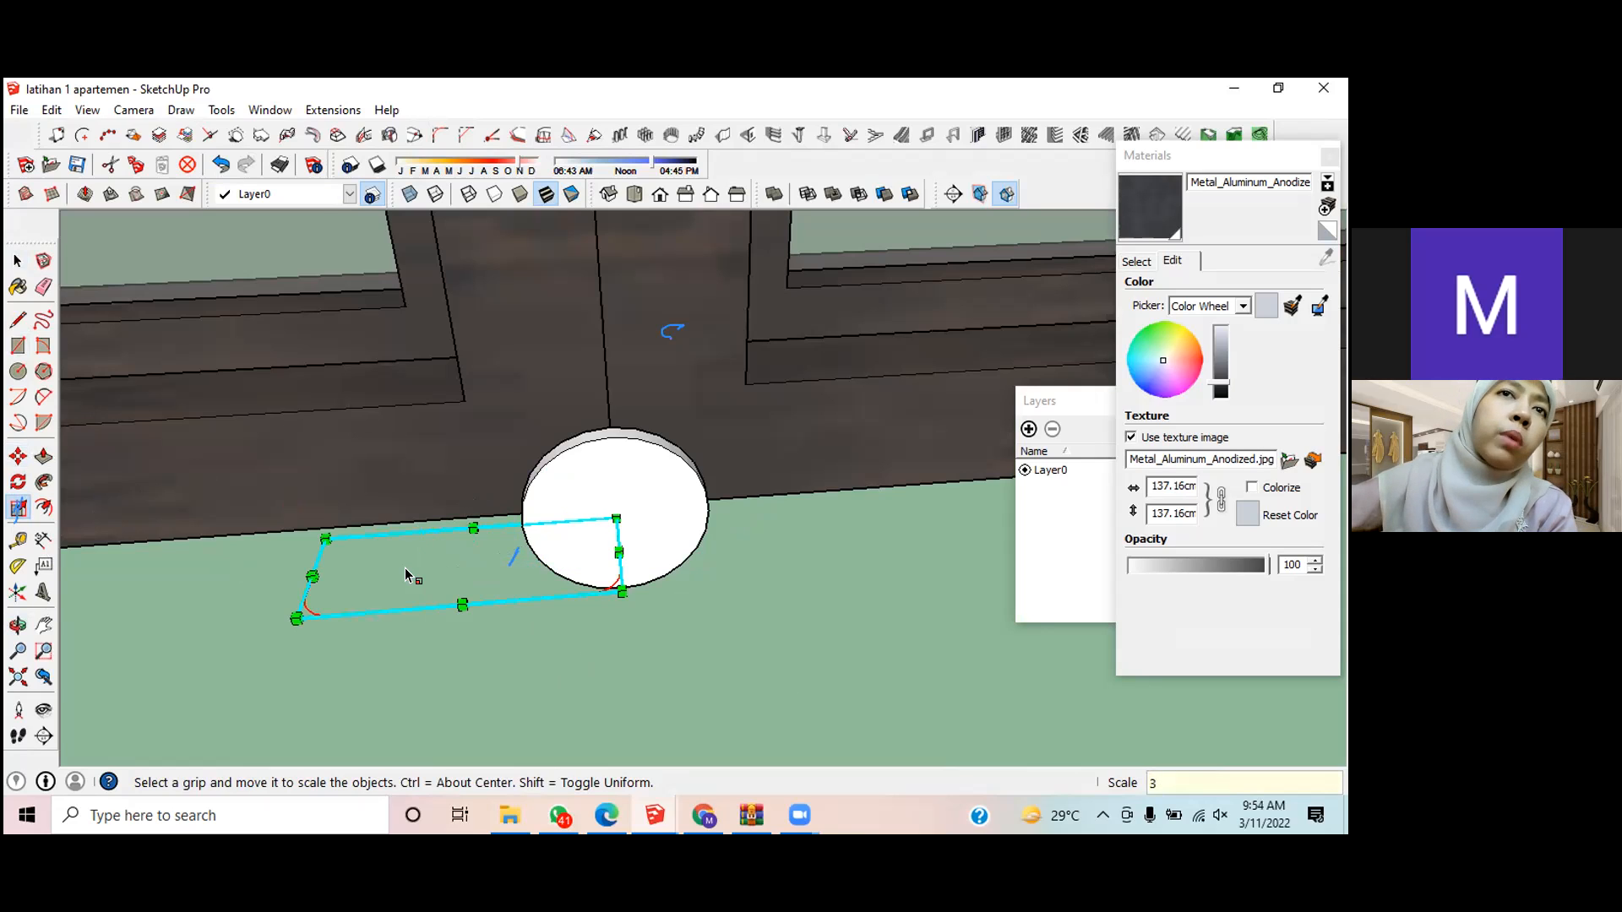
# Step: Draw a circle with a 2 cm radius on the disc's face, centred on the end of the path
pyautogui.scroll(-5, 405, 575)
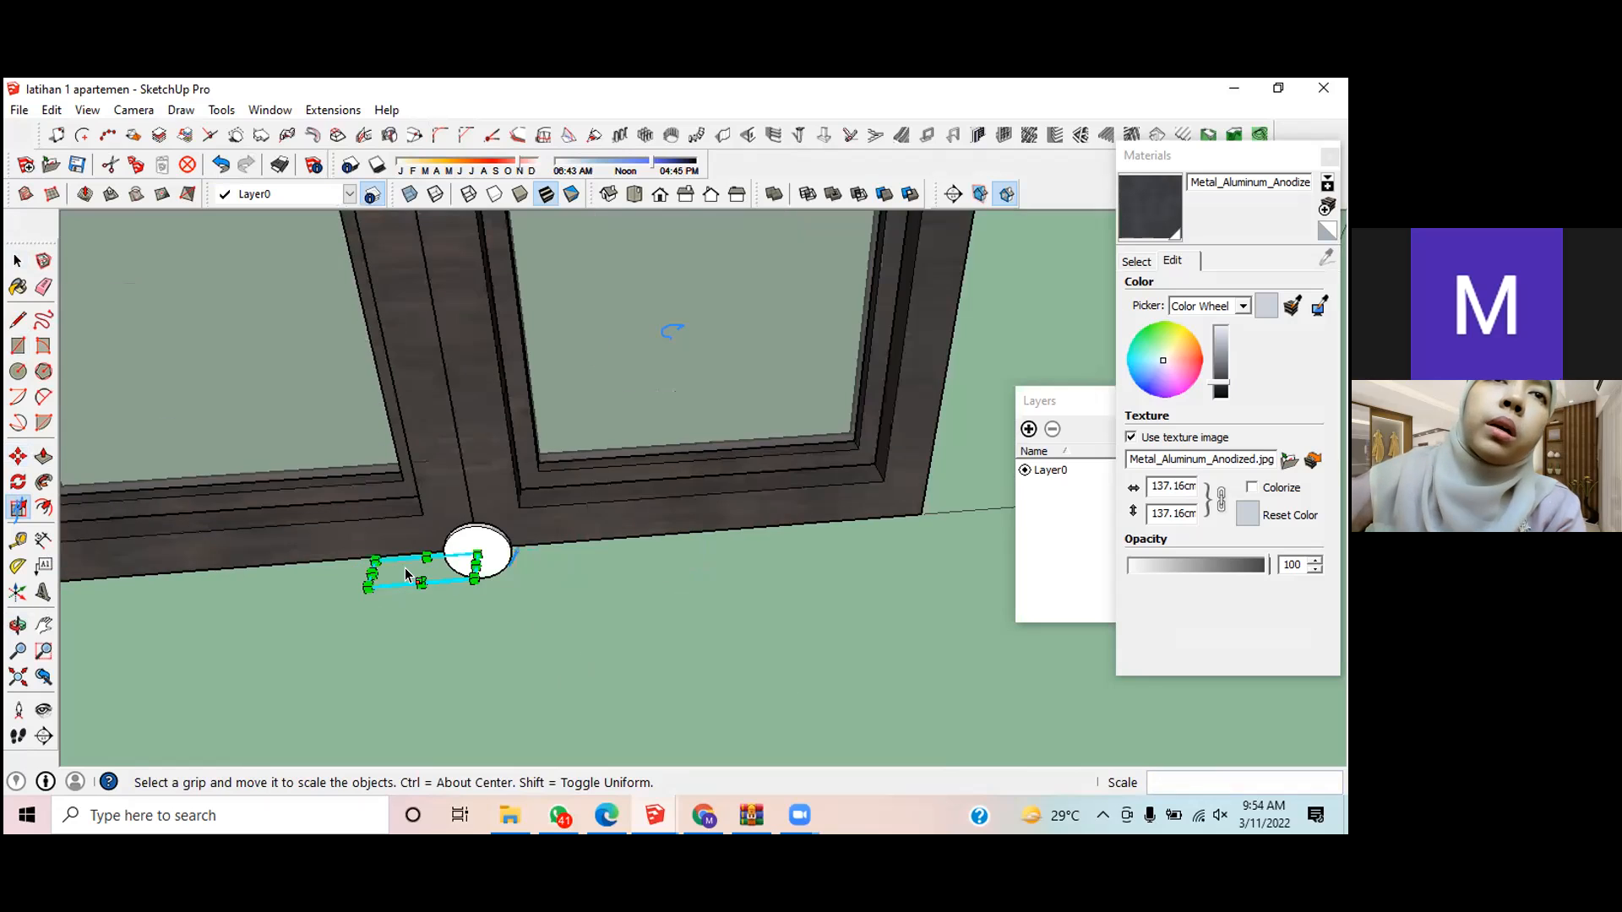
pyautogui.scroll(4, 406, 575)
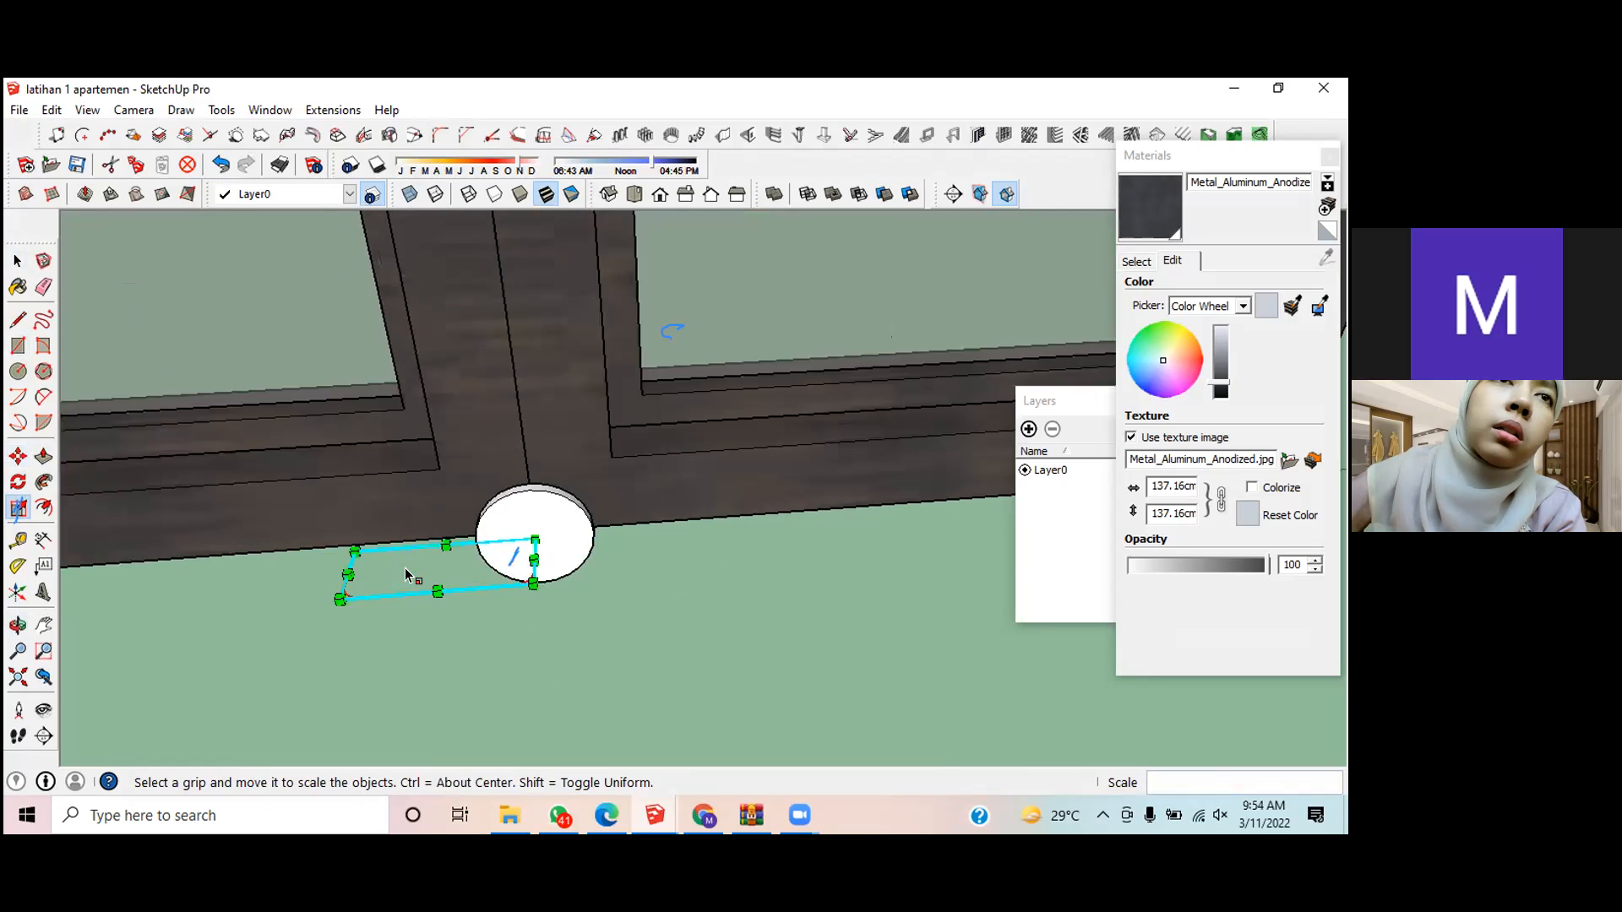
pyautogui.scroll(2, 406, 575)
pyautogui.scroll(-4, 405, 575)
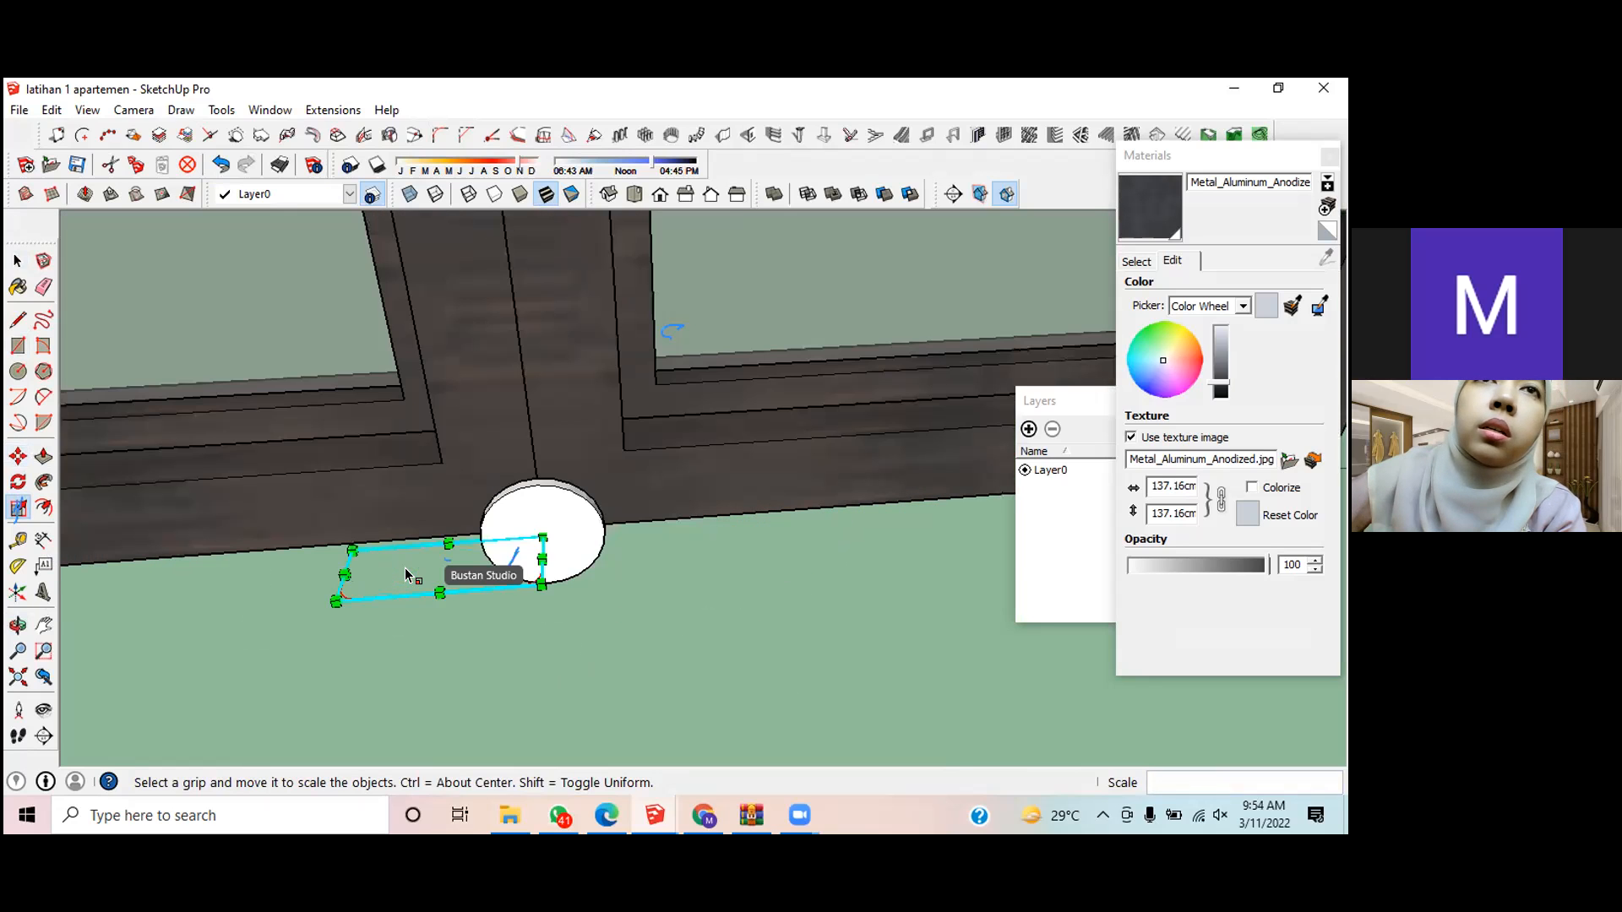
pyautogui.scroll(3, 406, 576)
pyautogui.scroll(2, 405, 576)
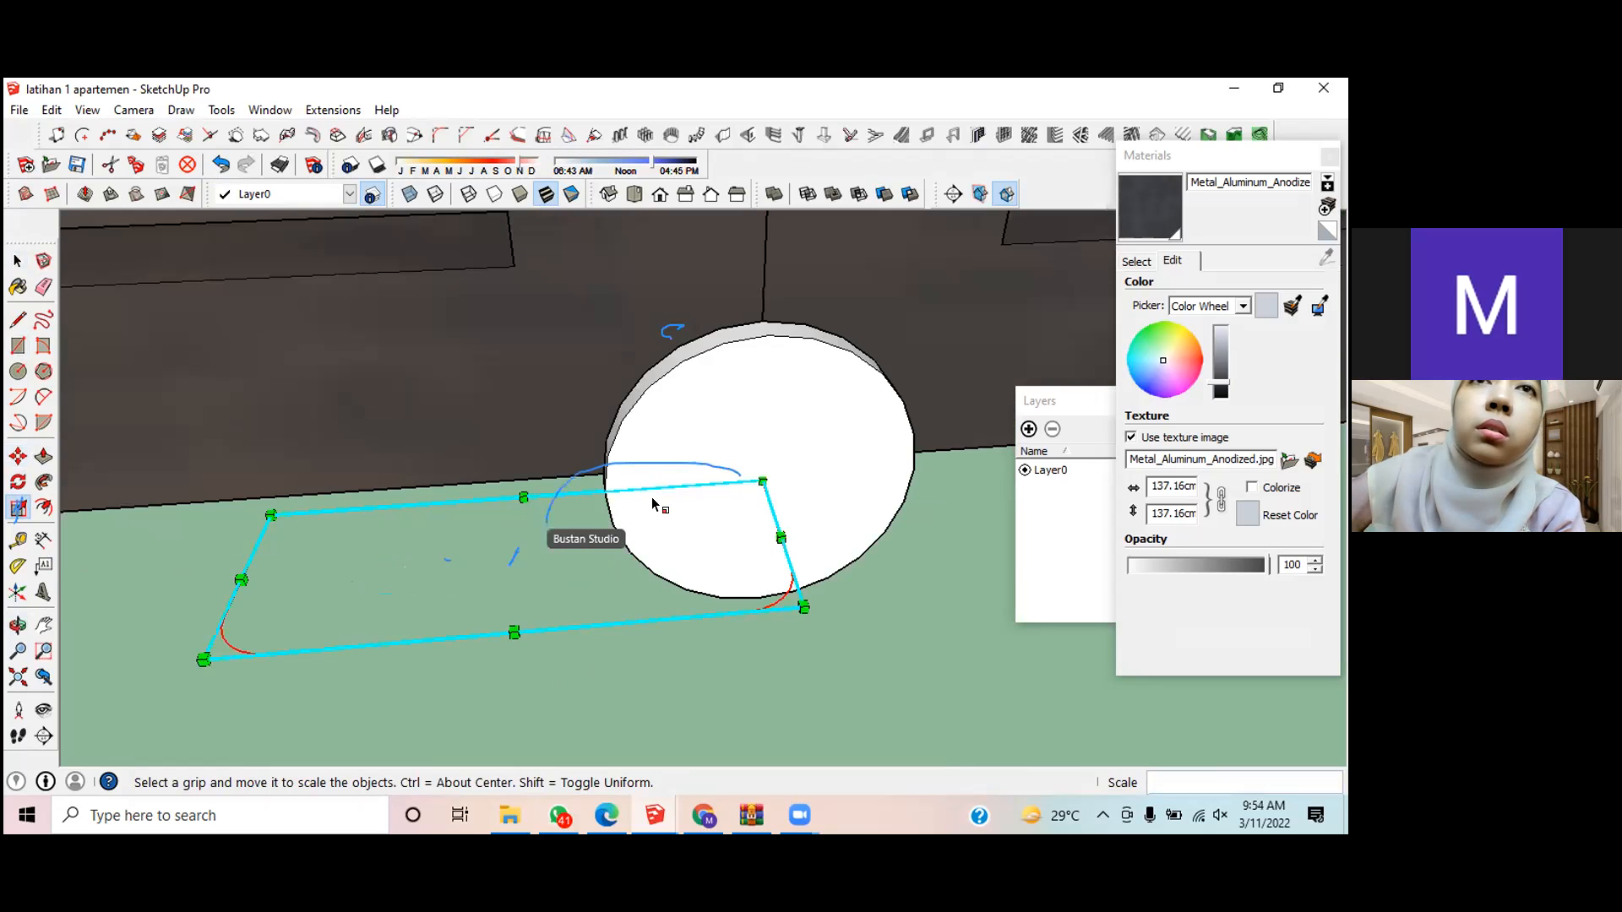
pyautogui.click(18, 372)
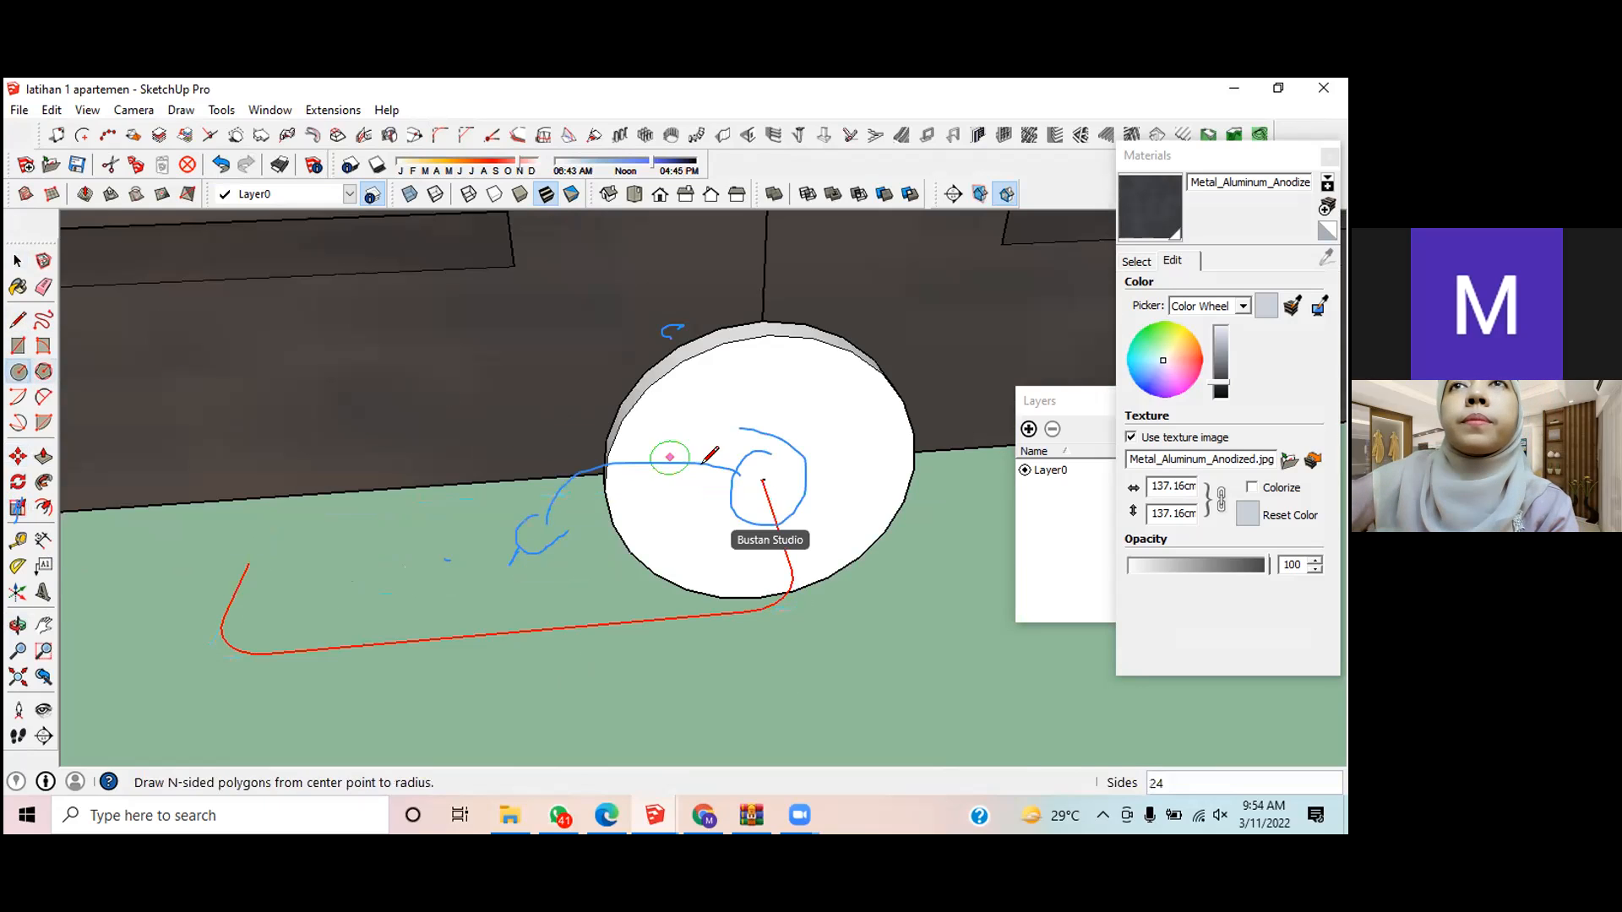
pyautogui.click(761, 480)
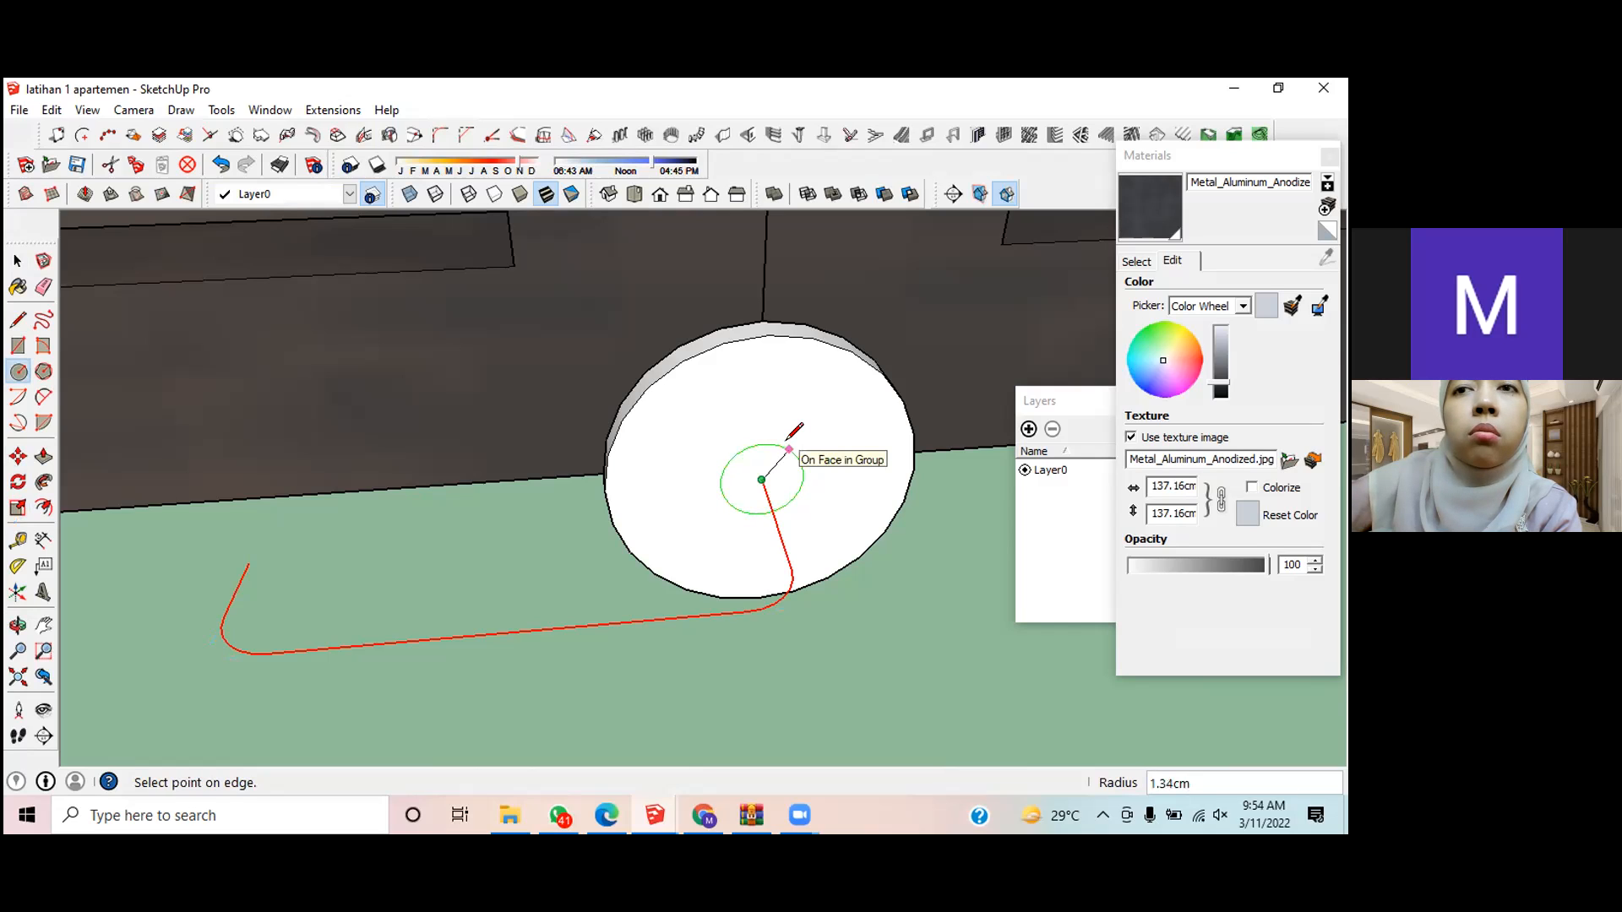
pyautogui.write('0')
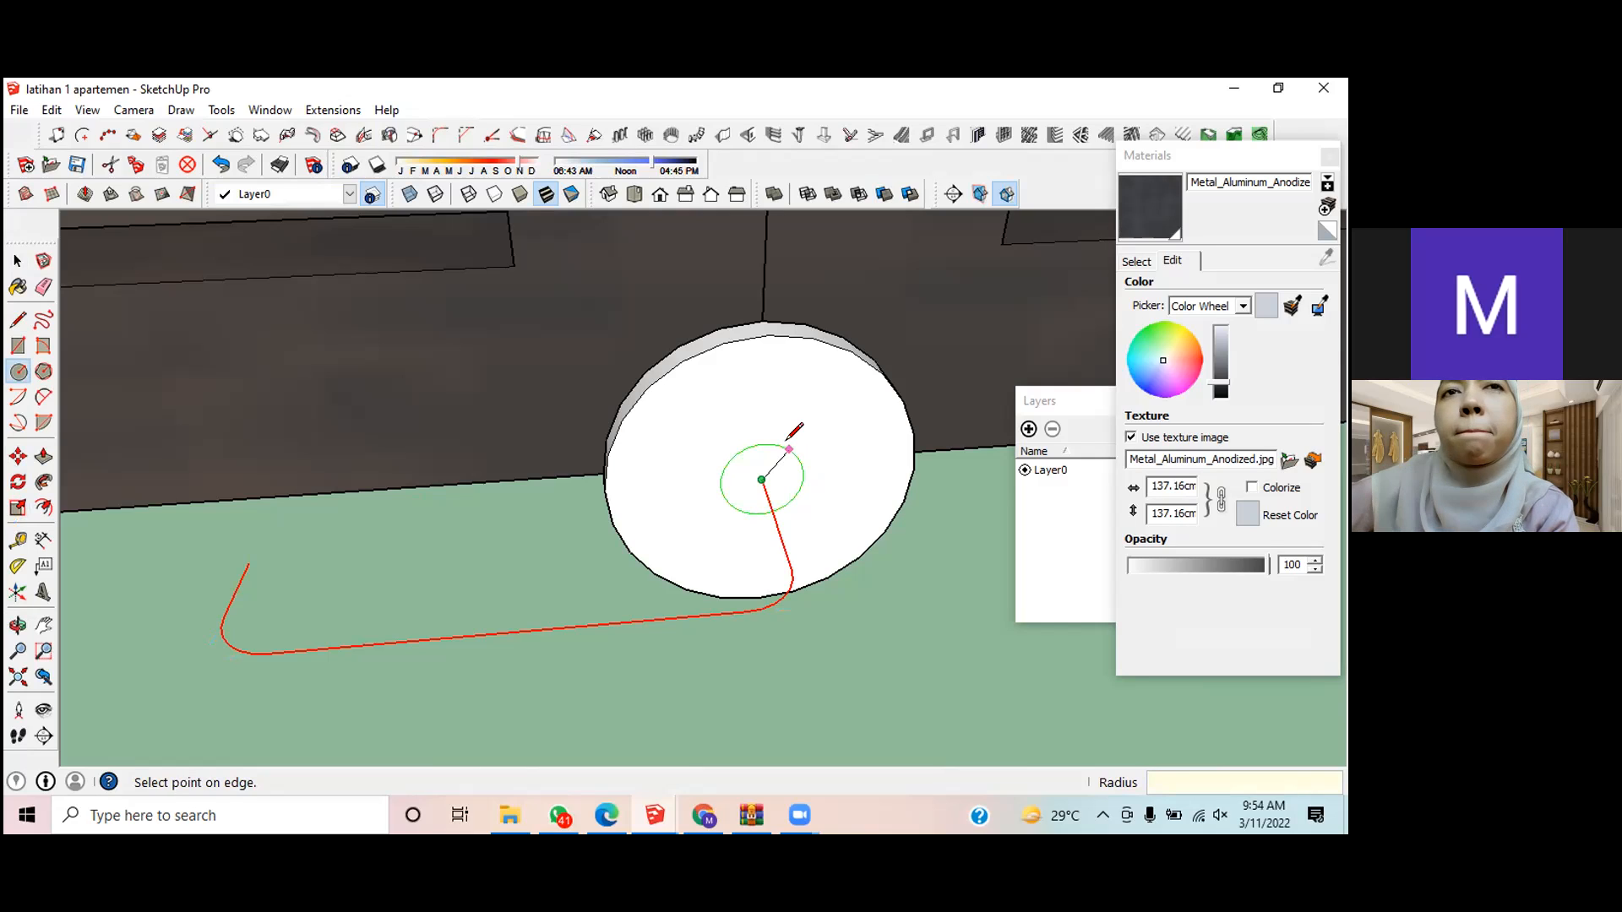
pyautogui.press('Return')
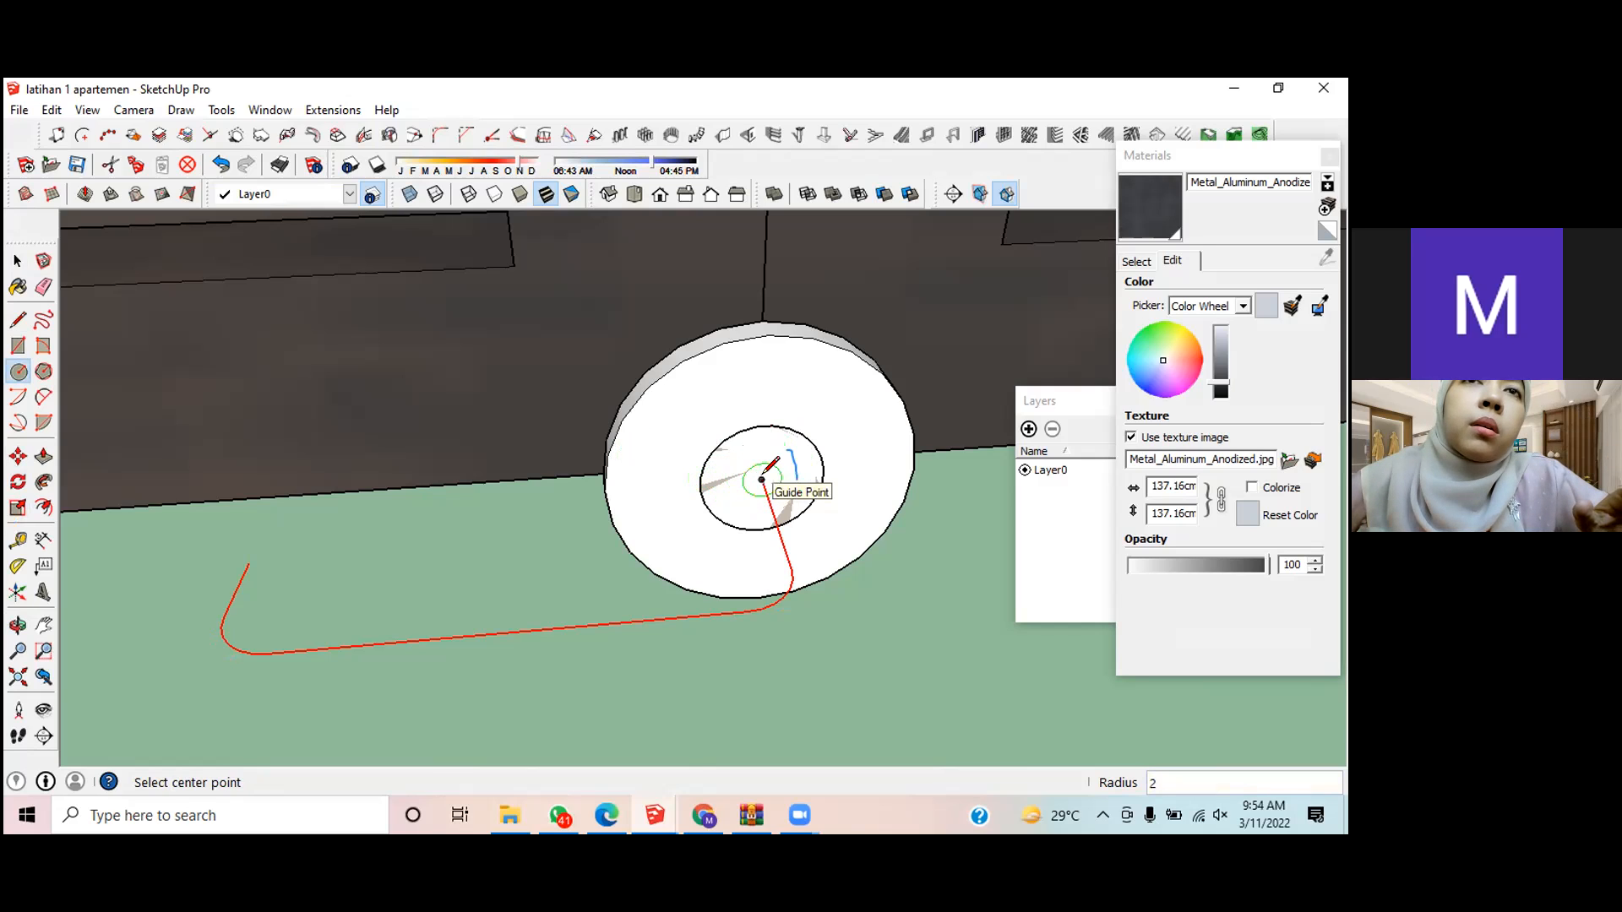
pyautogui.click(761, 479)
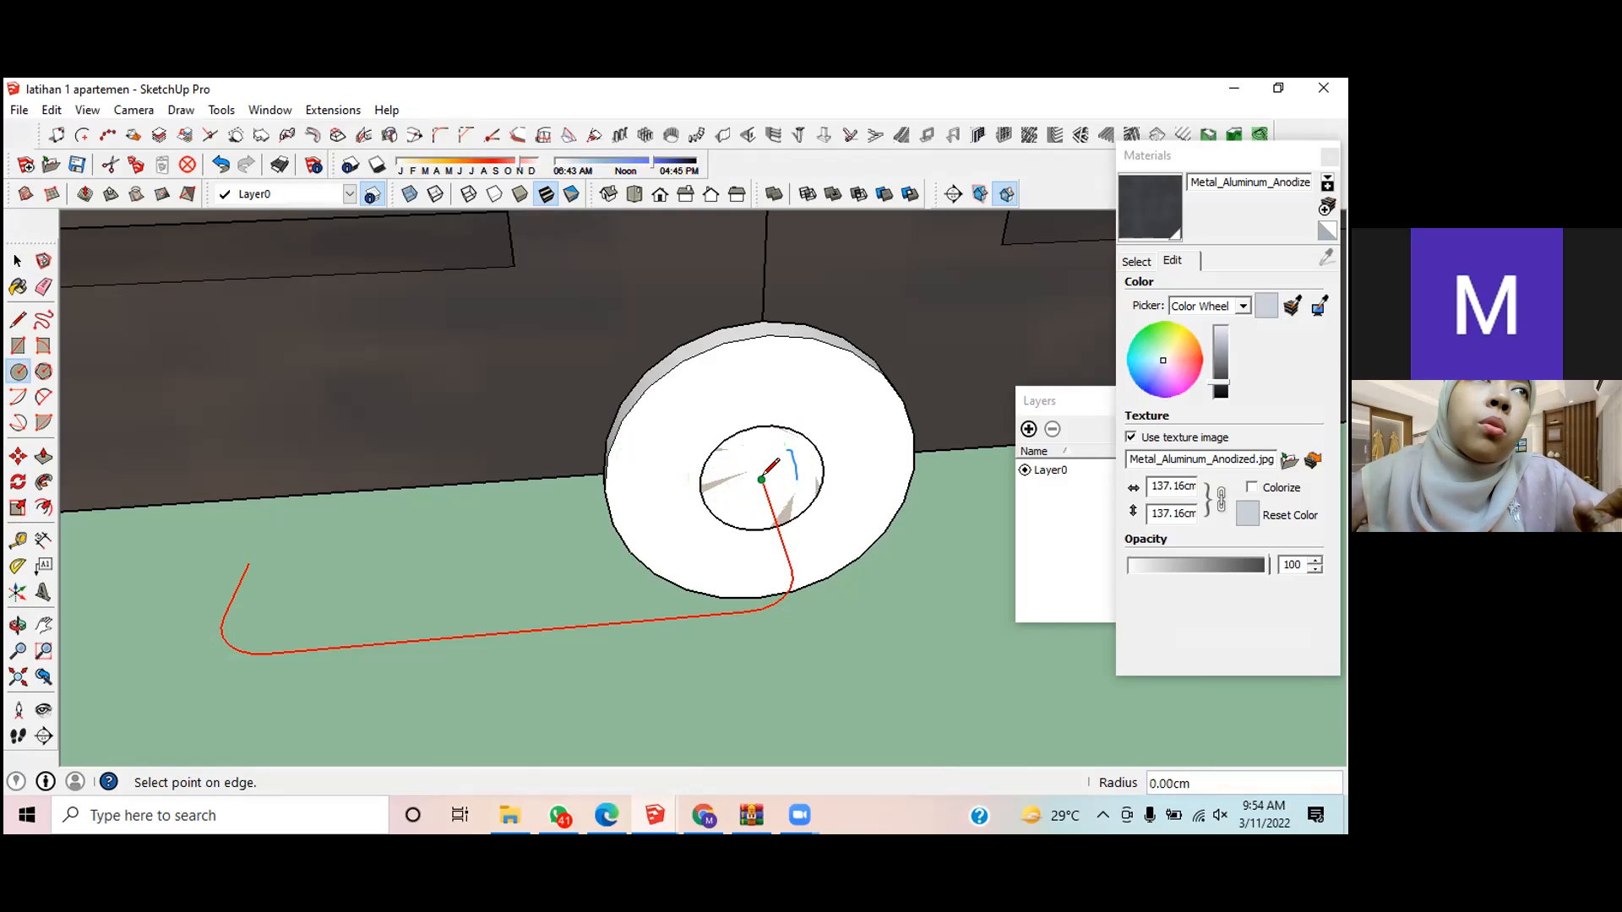
pyautogui.press('space')
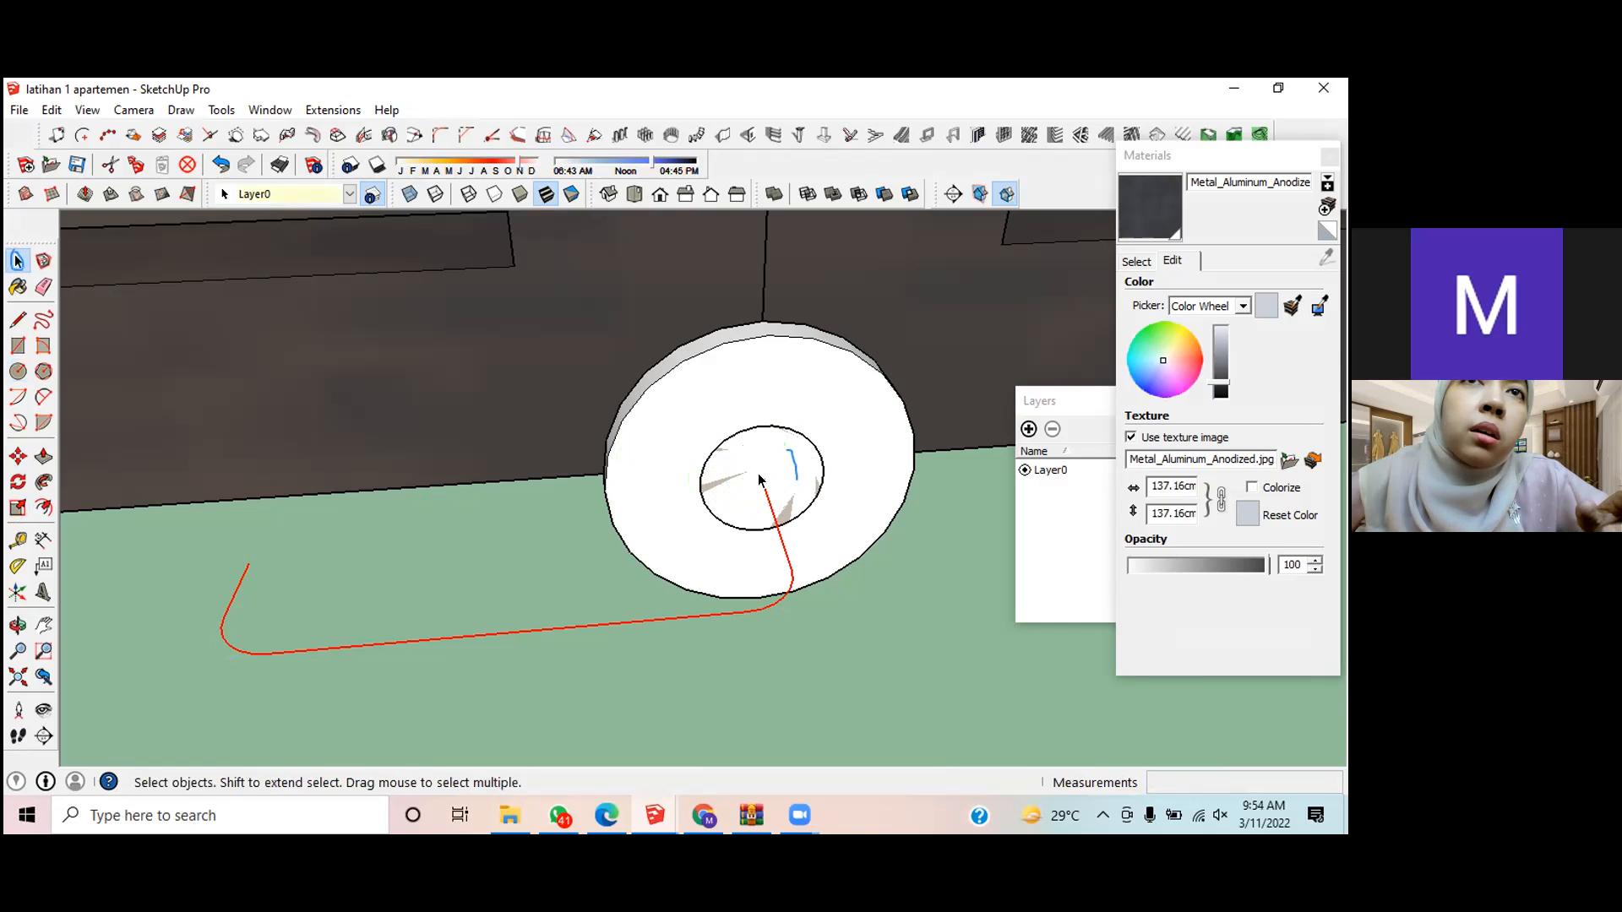
# Step: Try to sweep the small circle along the U-shaped path by guiding its face with Follow Me
pyautogui.click(766, 463)
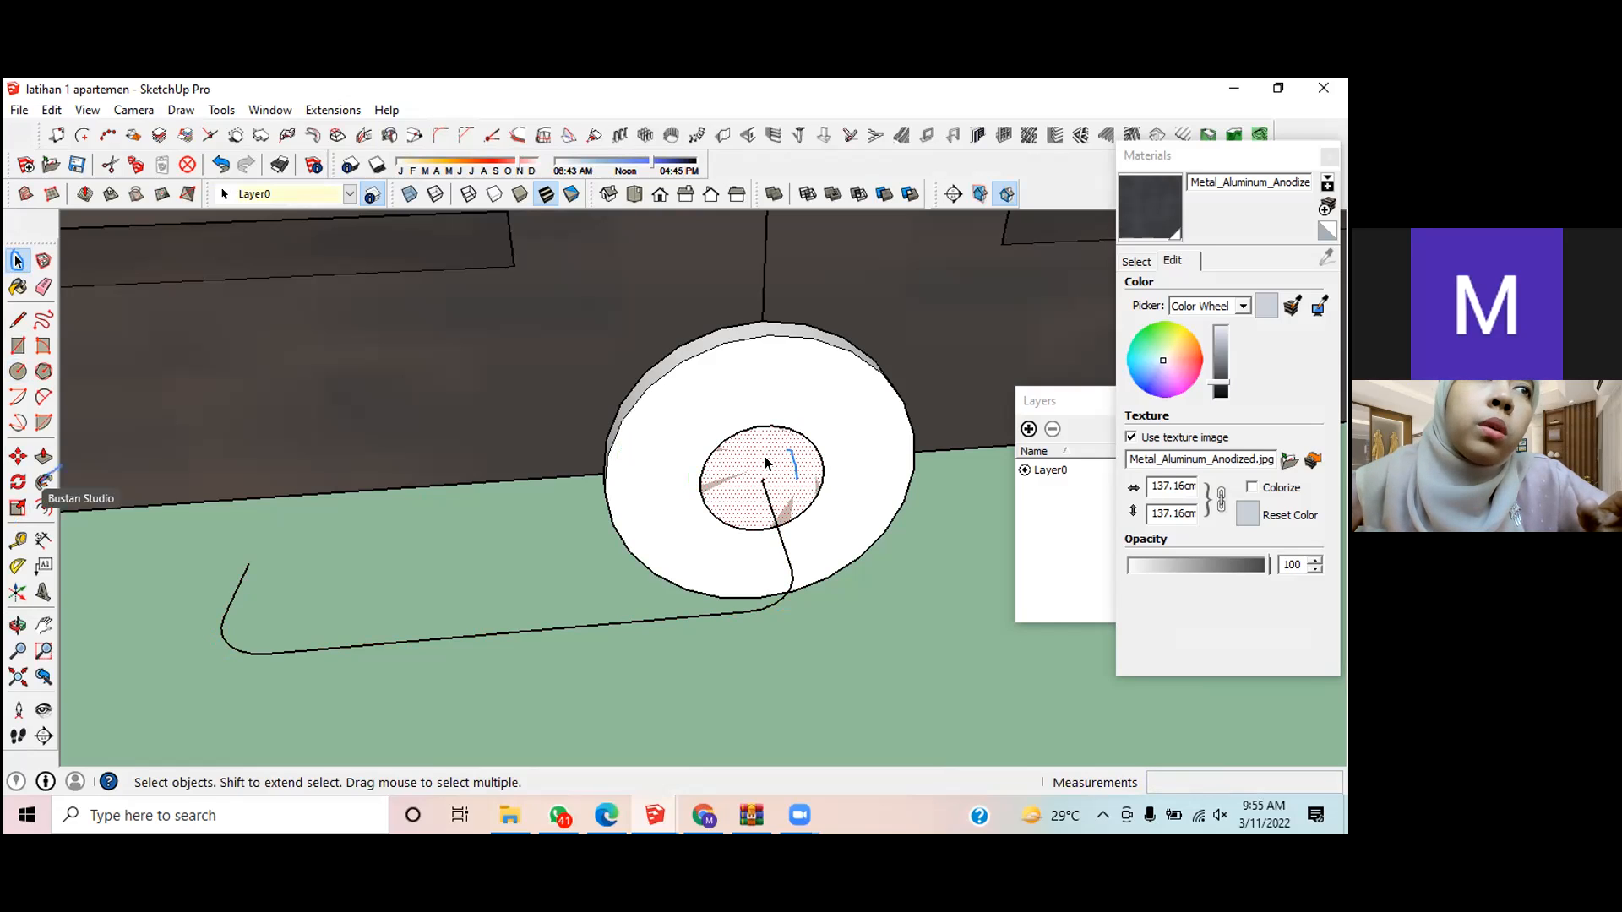
pyautogui.click(44, 482)
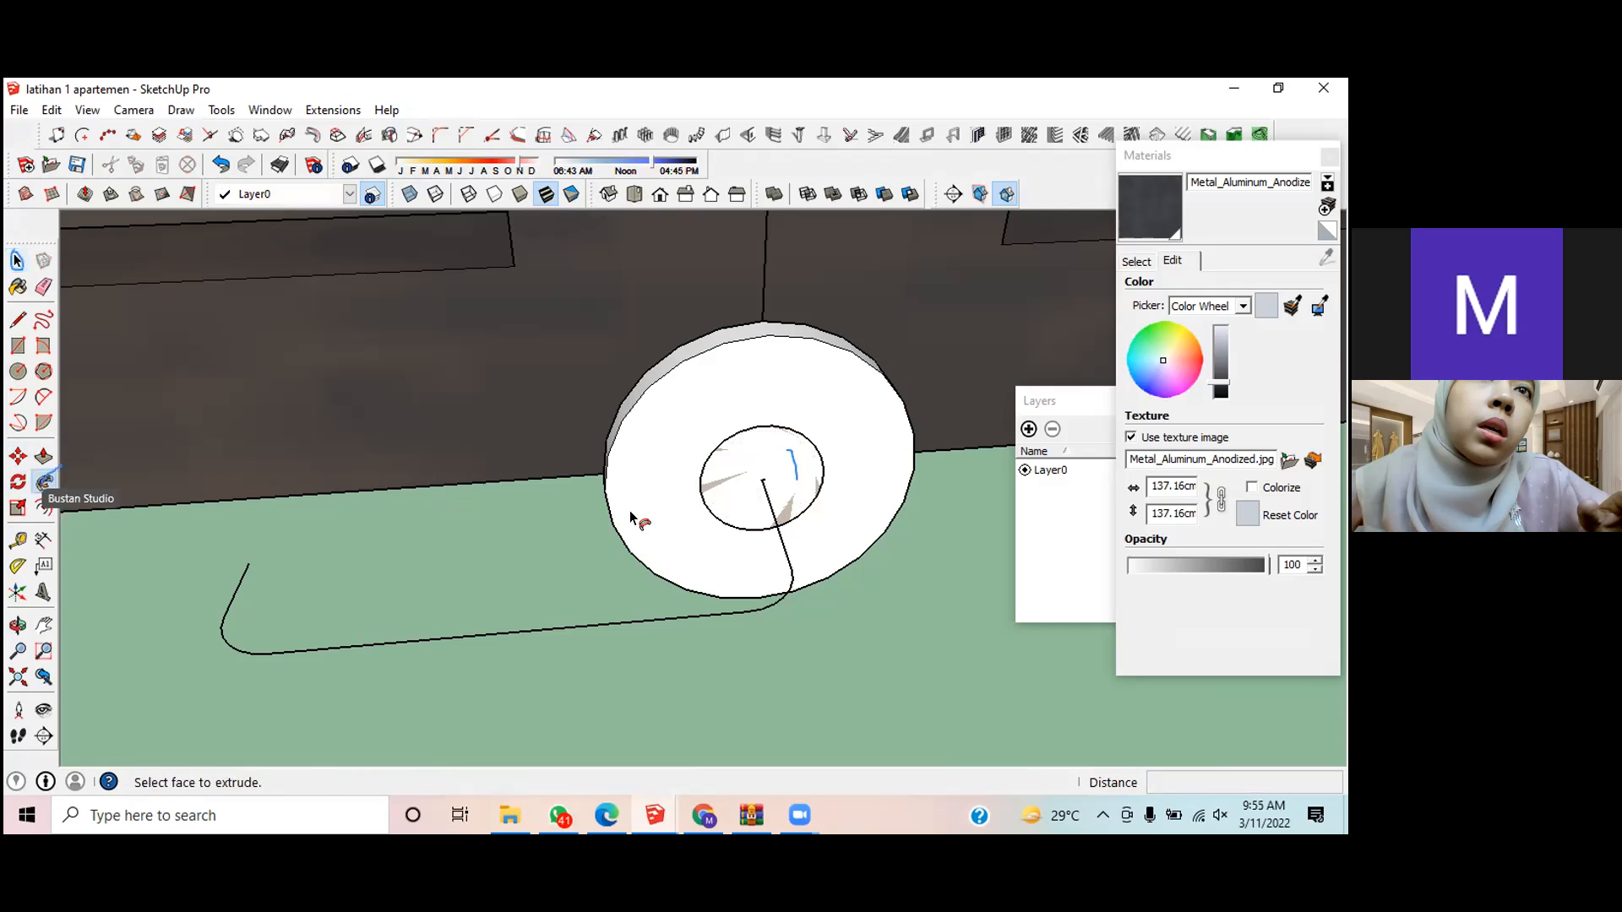
pyautogui.click(765, 488)
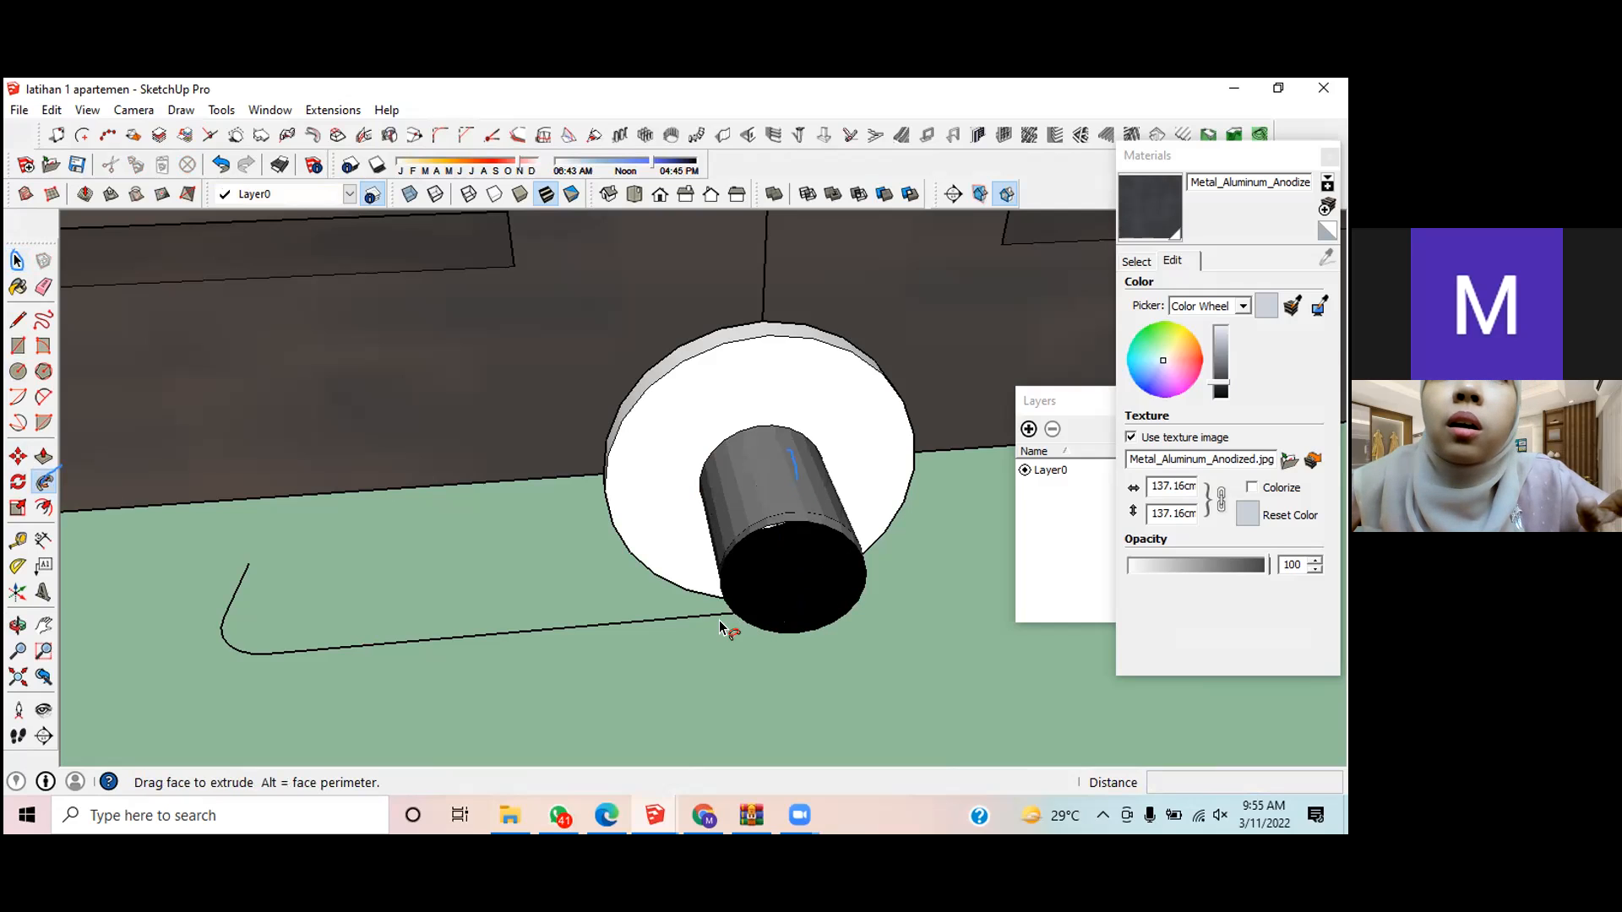
pyautogui.click(664, 621)
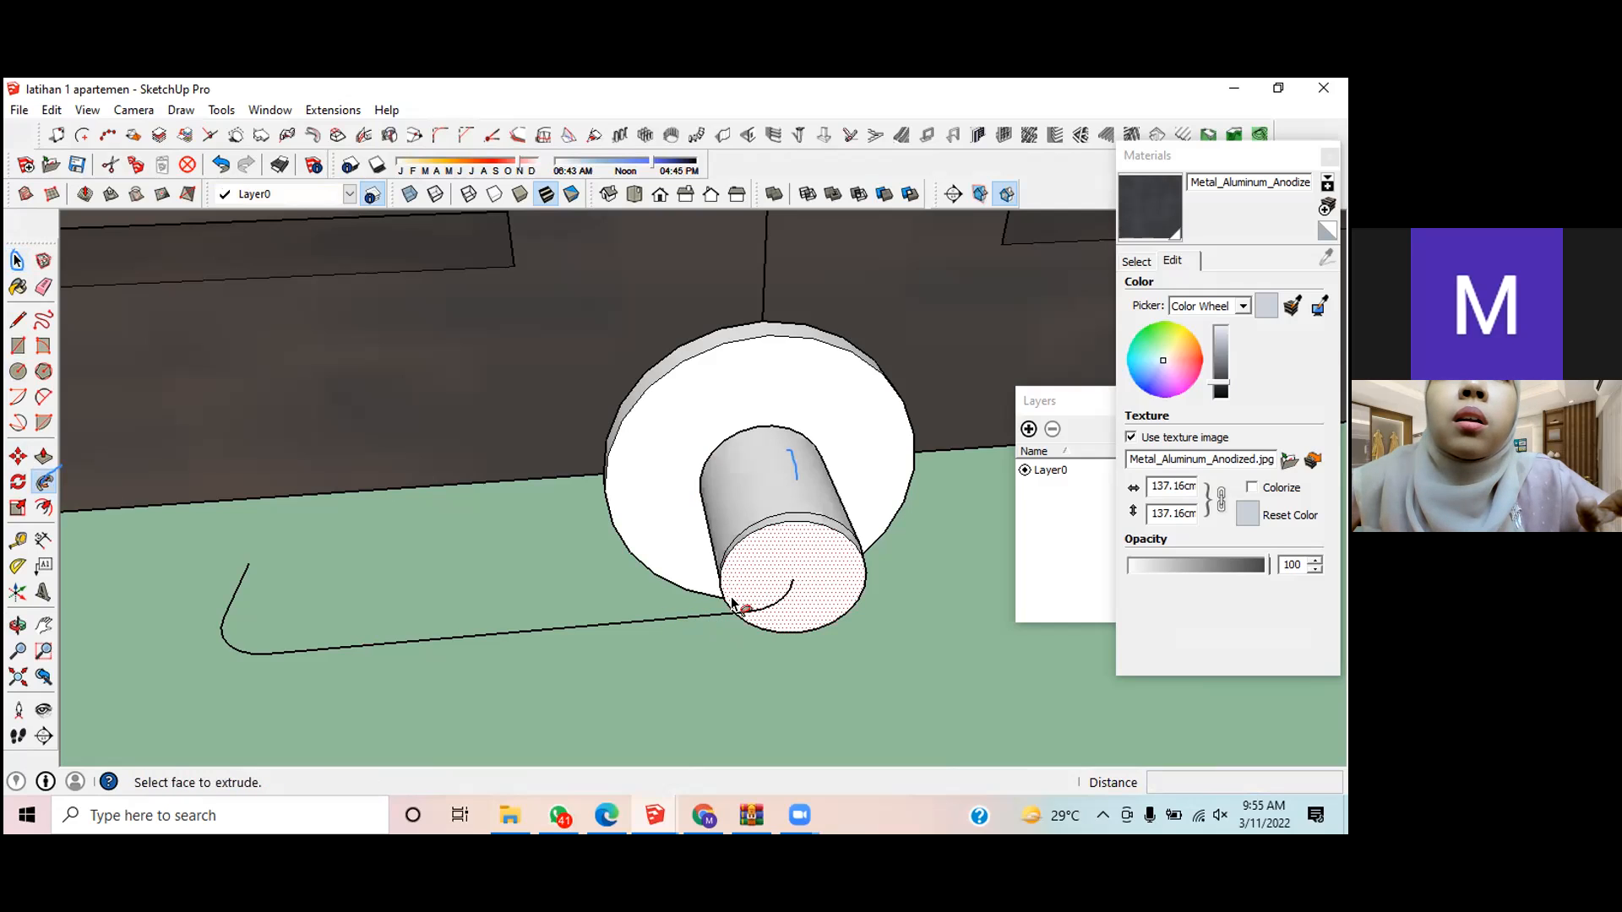
pyautogui.click(796, 581)
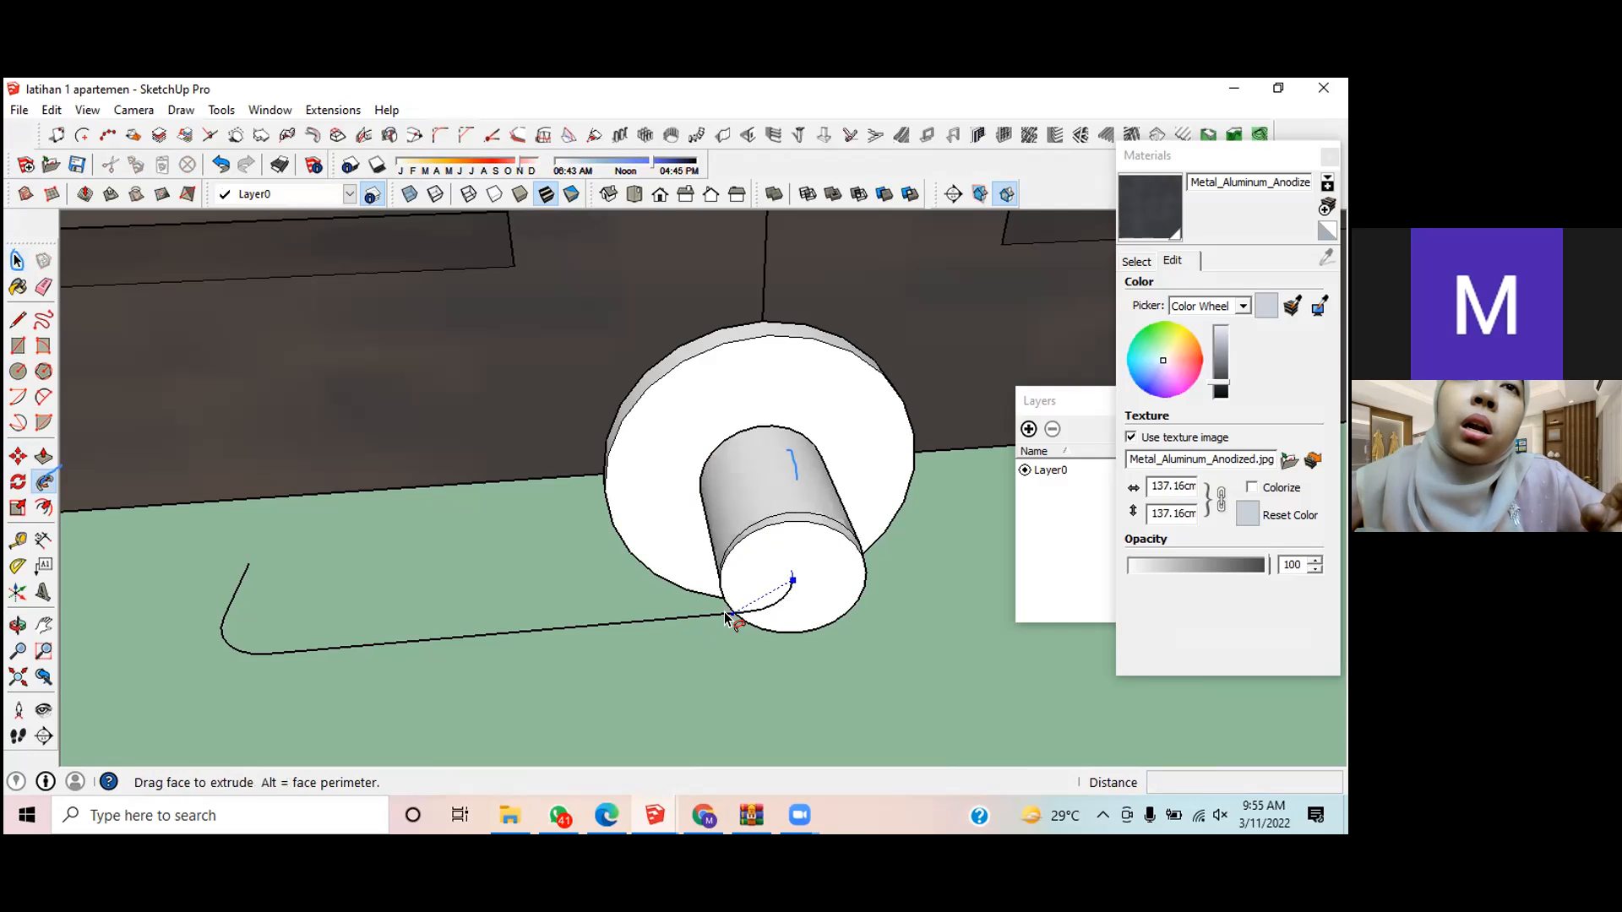
pyautogui.click(768, 578)
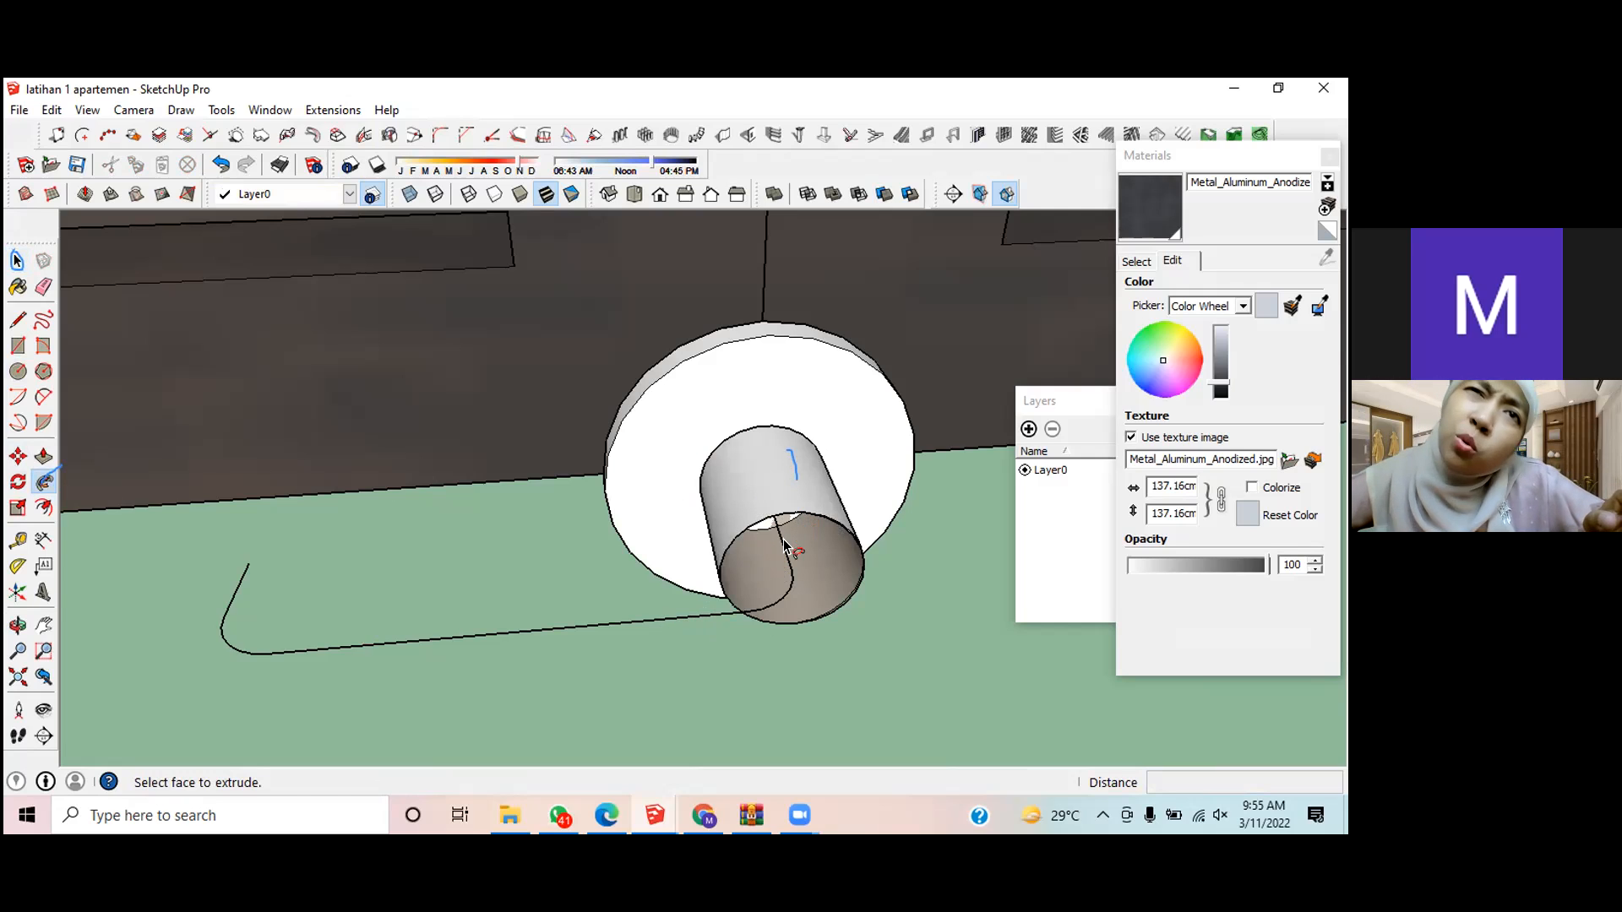
# Step: Undo both Follow Me extrusions of the small circle
pyautogui.press('space')
pyautogui.click(774, 503)
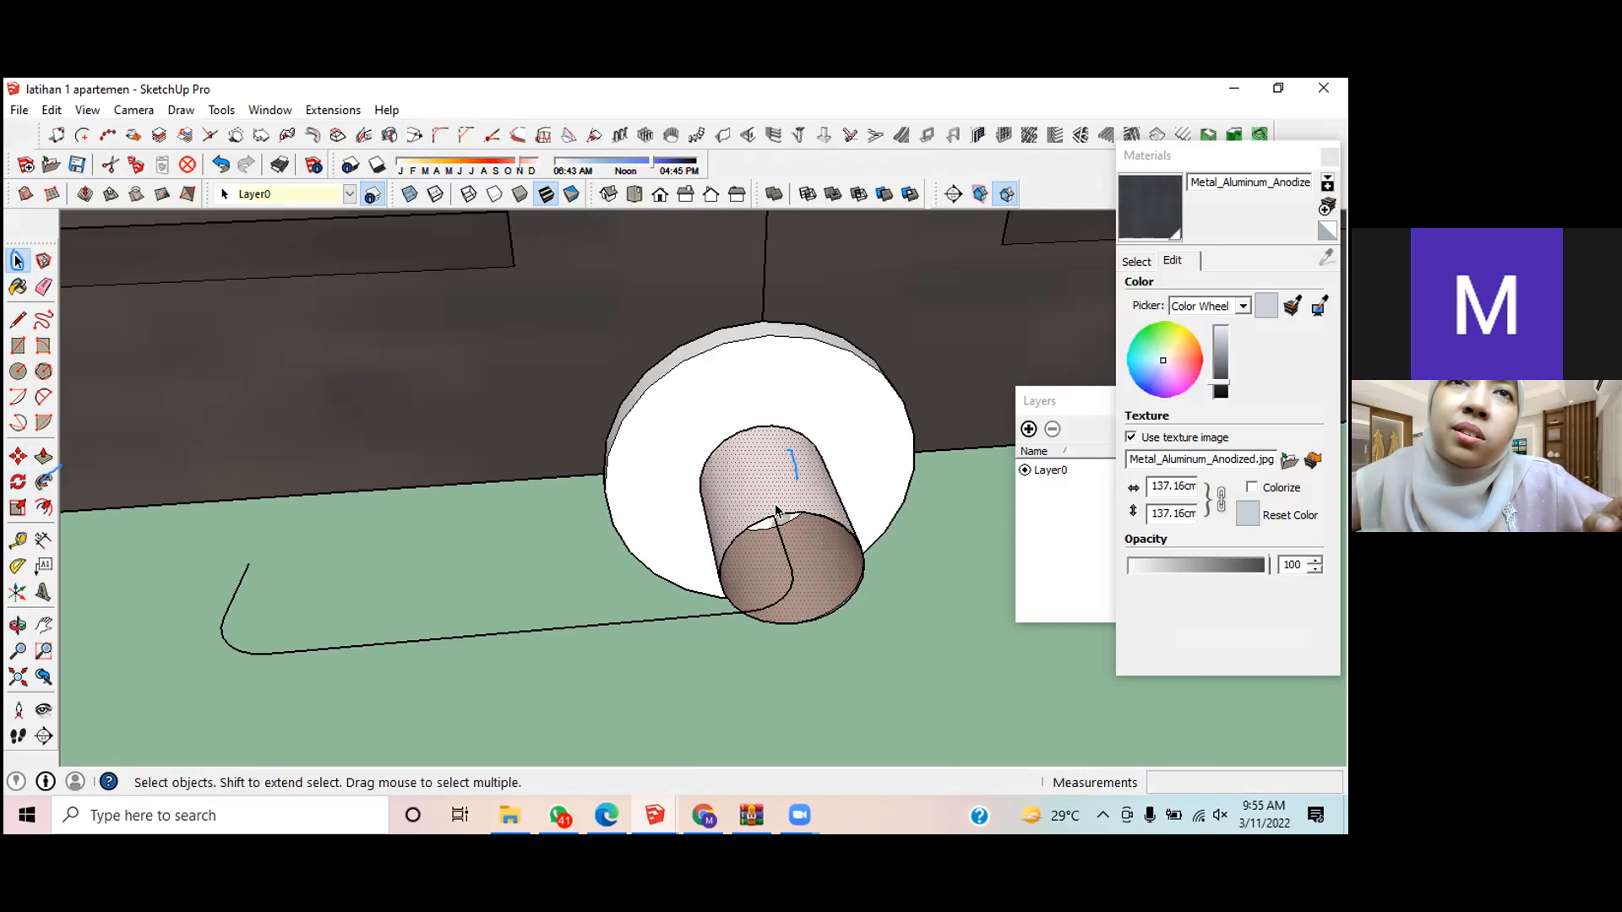
pyautogui.hotkey('ctrl', 'z')
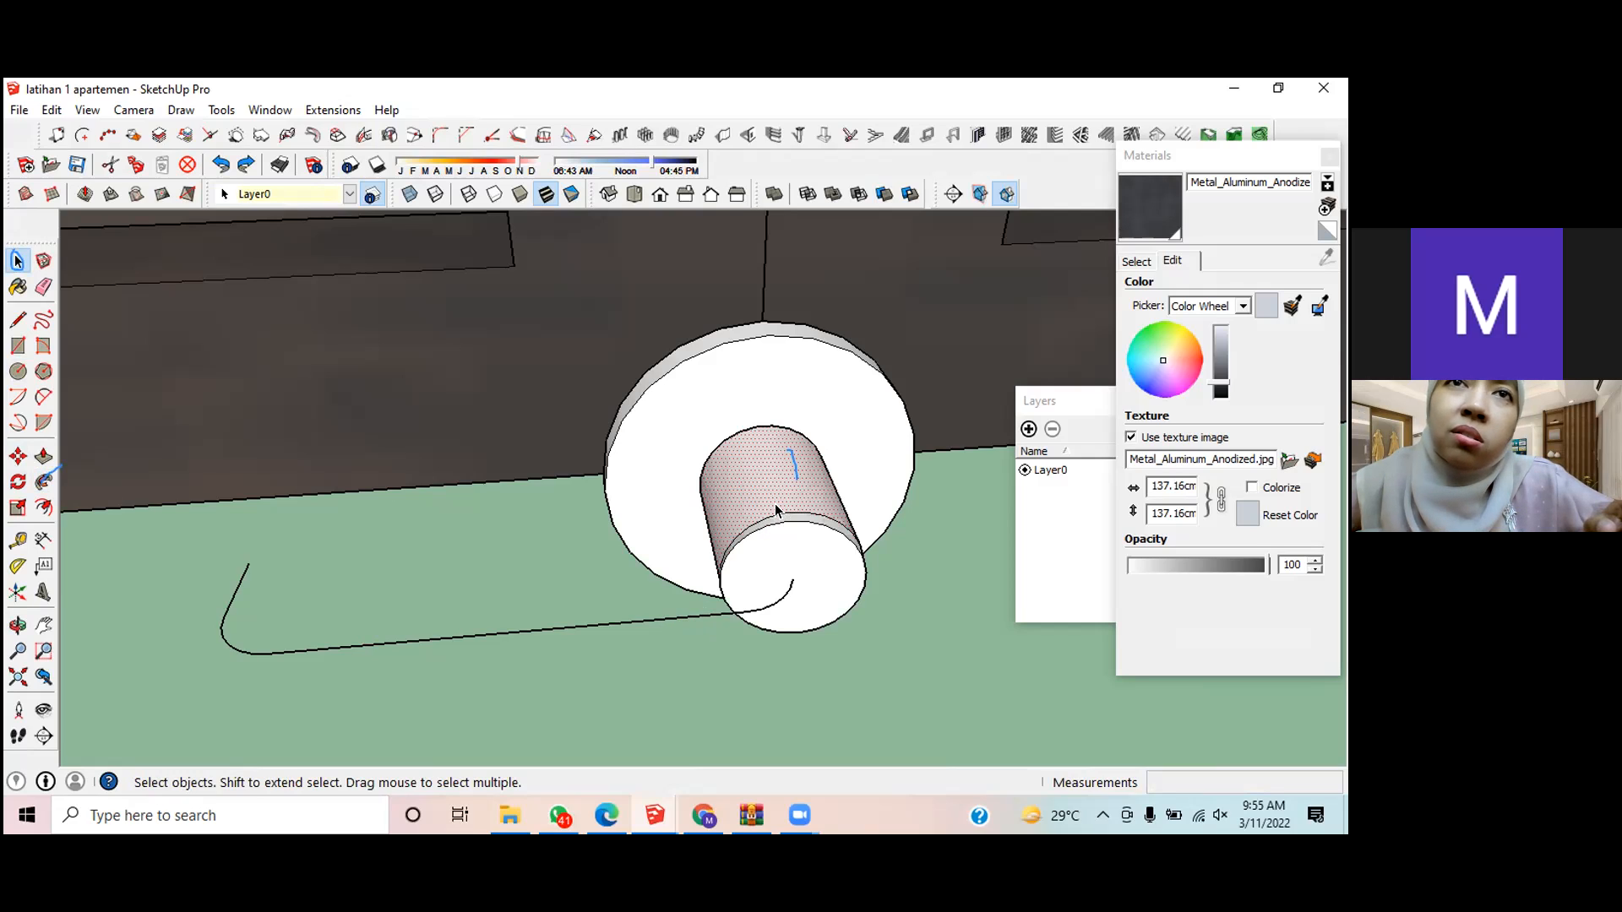
pyautogui.hotkey('ctrl', 'z')
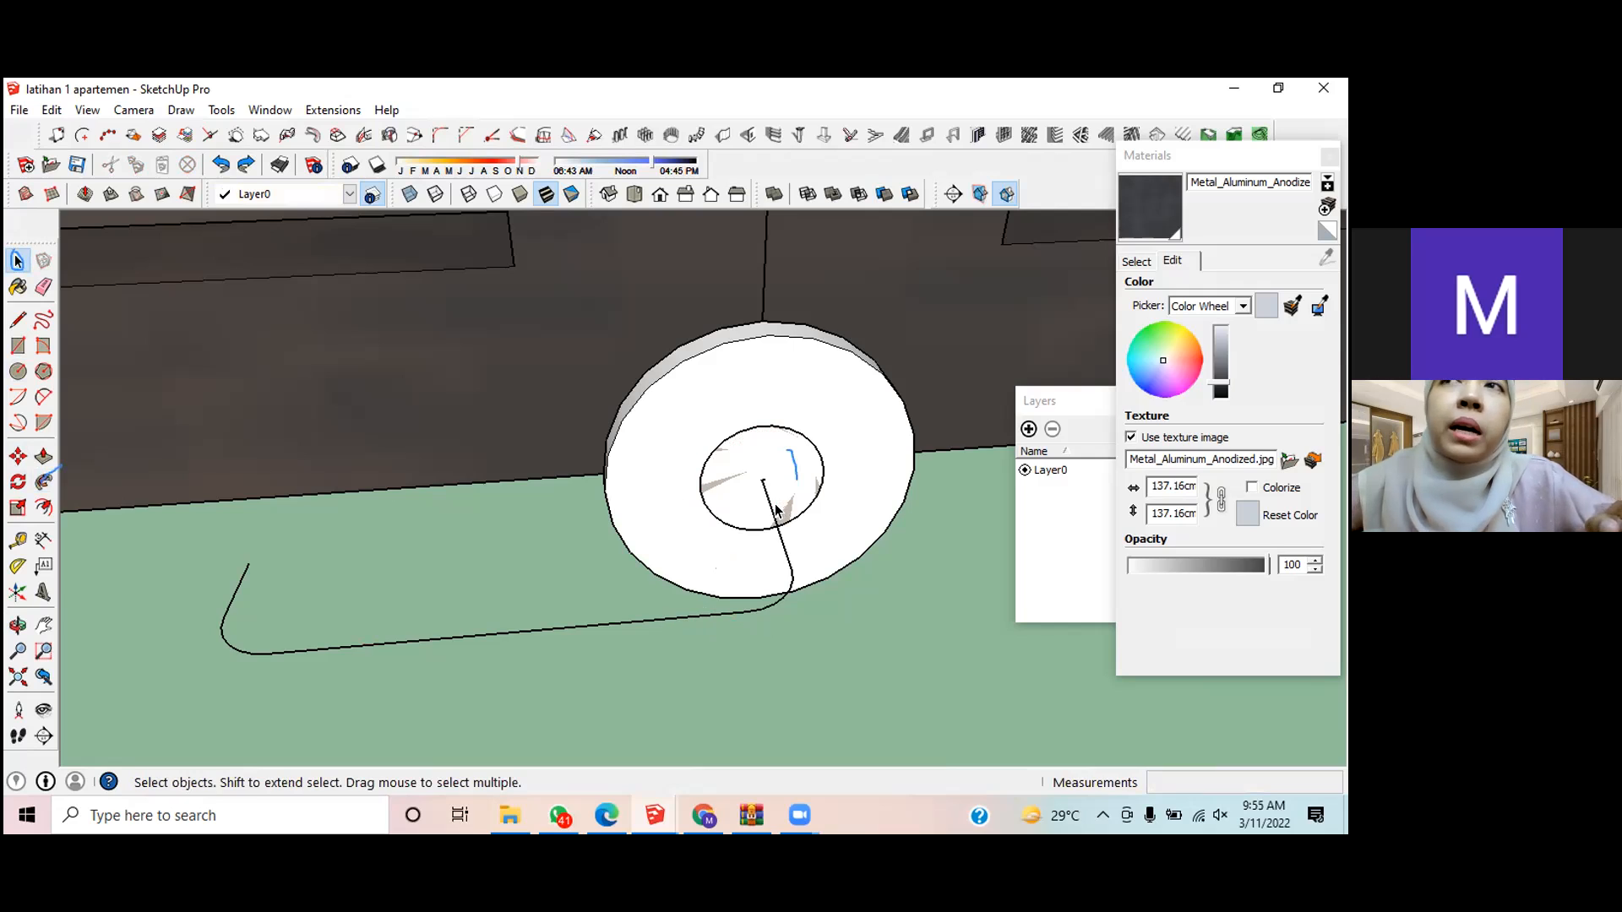
# Step: Delete the face and outline of the 2 cm radius circle at the disc's centre, keeping the disc and the path
pyautogui.click(779, 450)
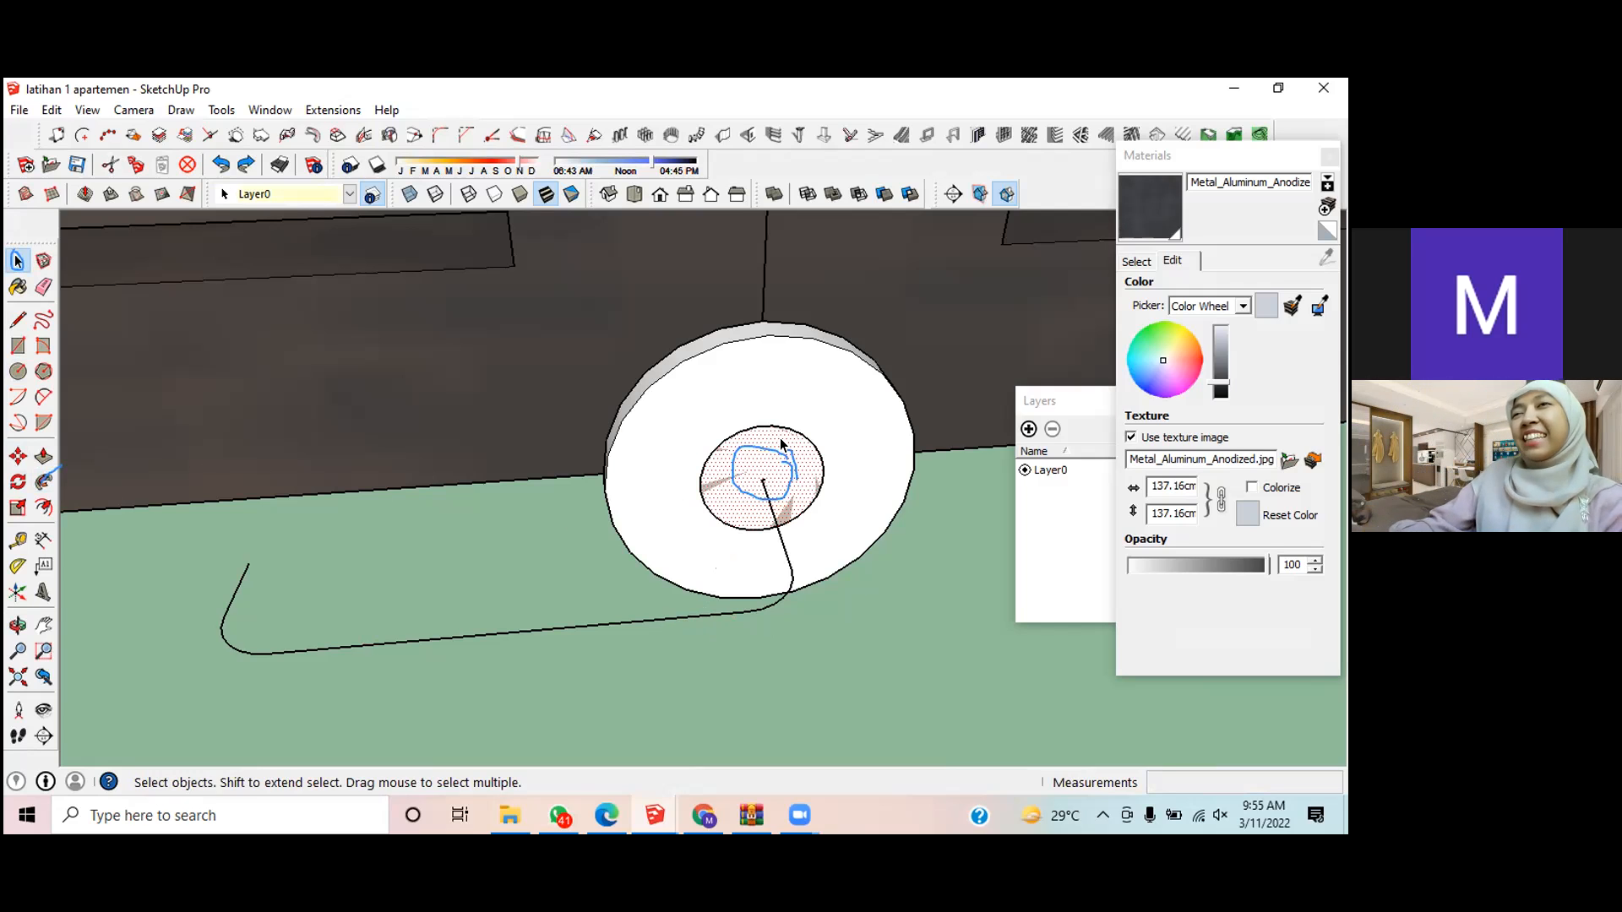
pyautogui.doubleClick(780, 439)
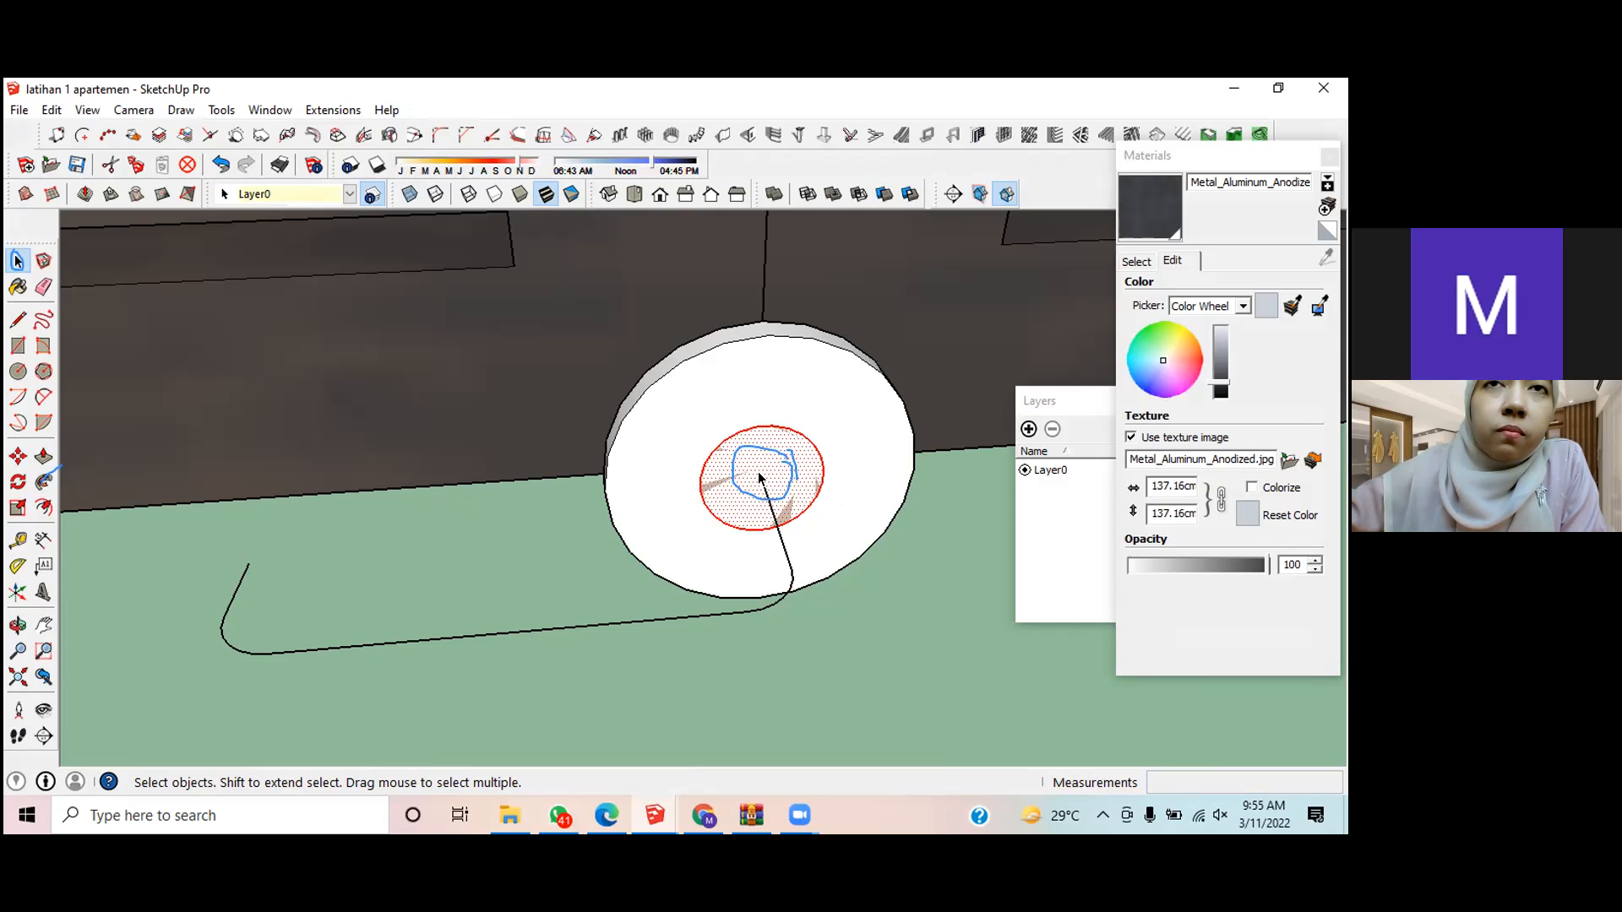
pyautogui.click(776, 426)
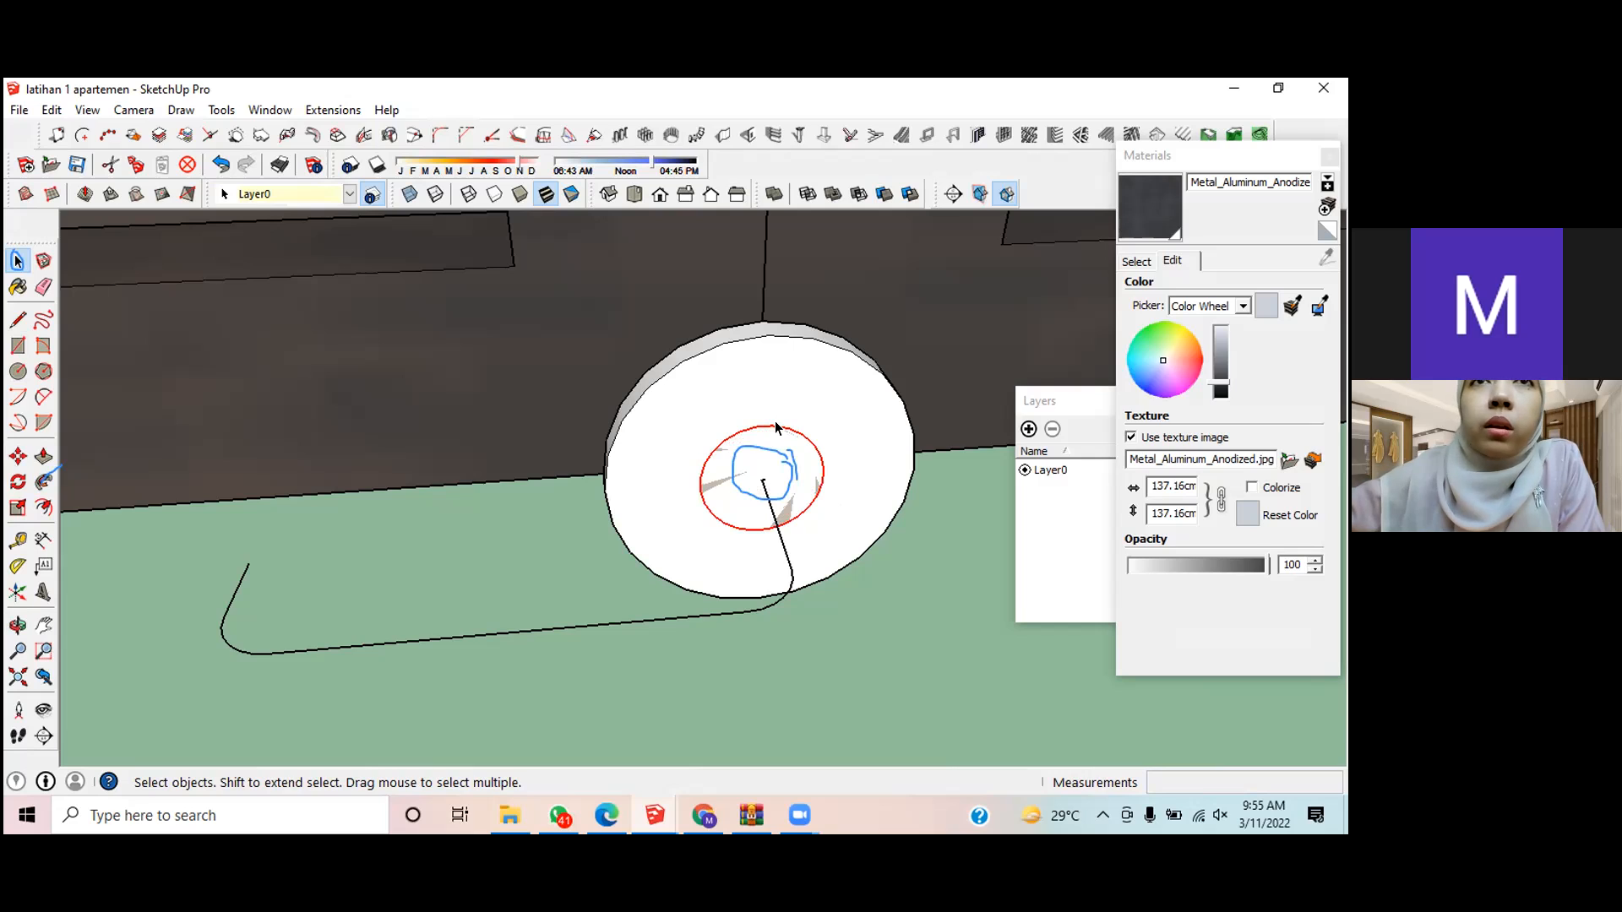
pyautogui.press('Delete')
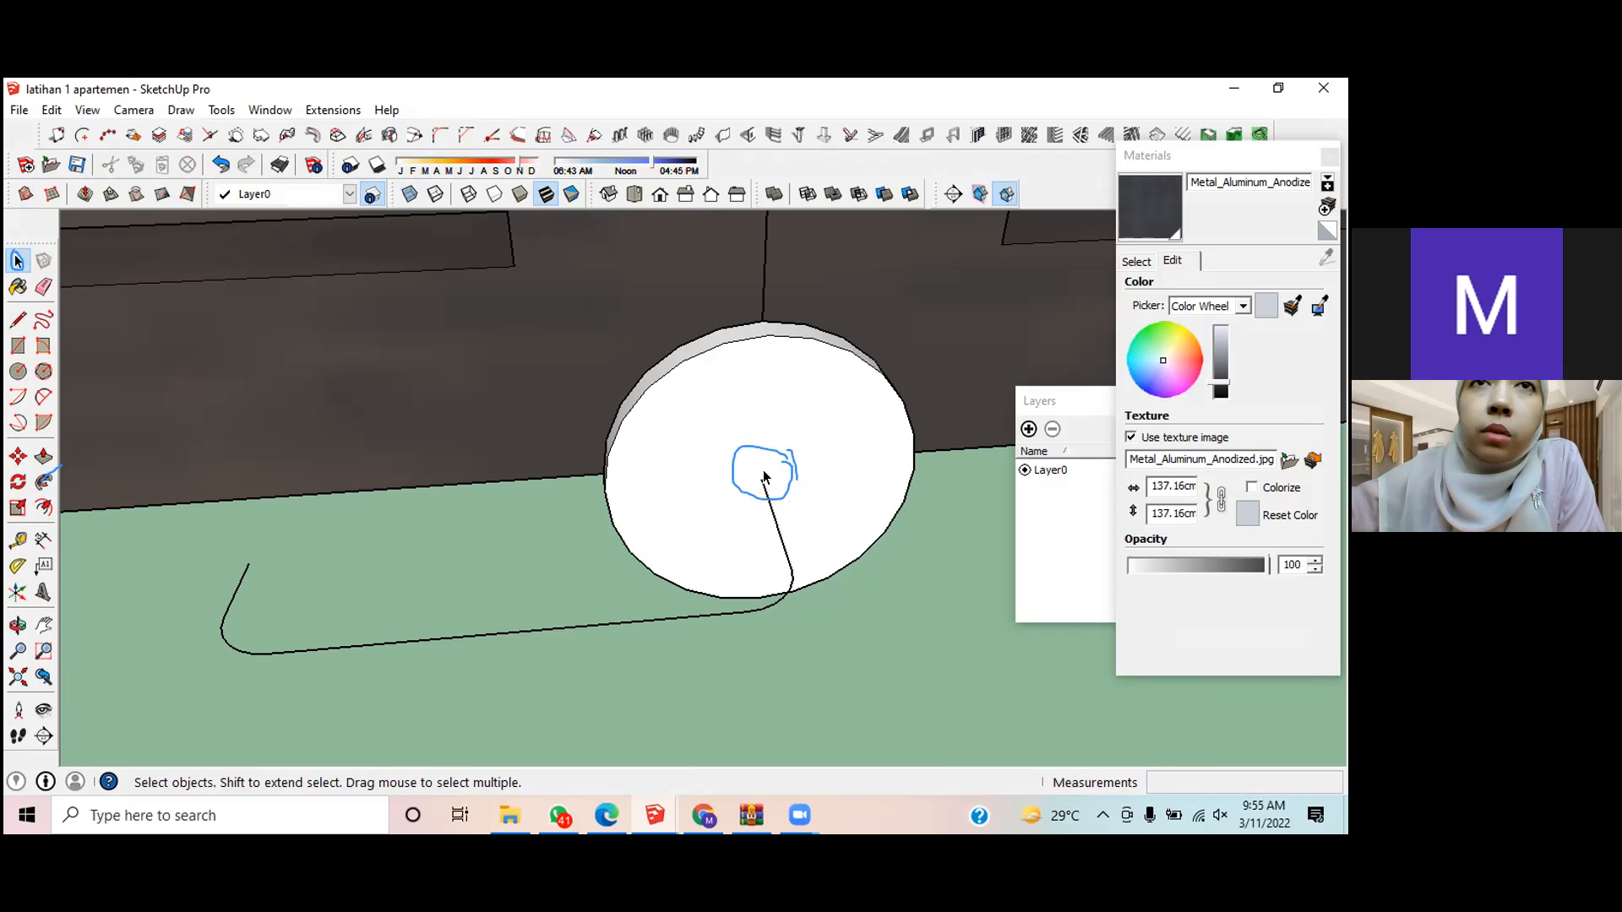
# Step: Draw a circle with a 0.5 cm radius on the disc's face, centred on the end of the path
pyautogui.click(19, 372)
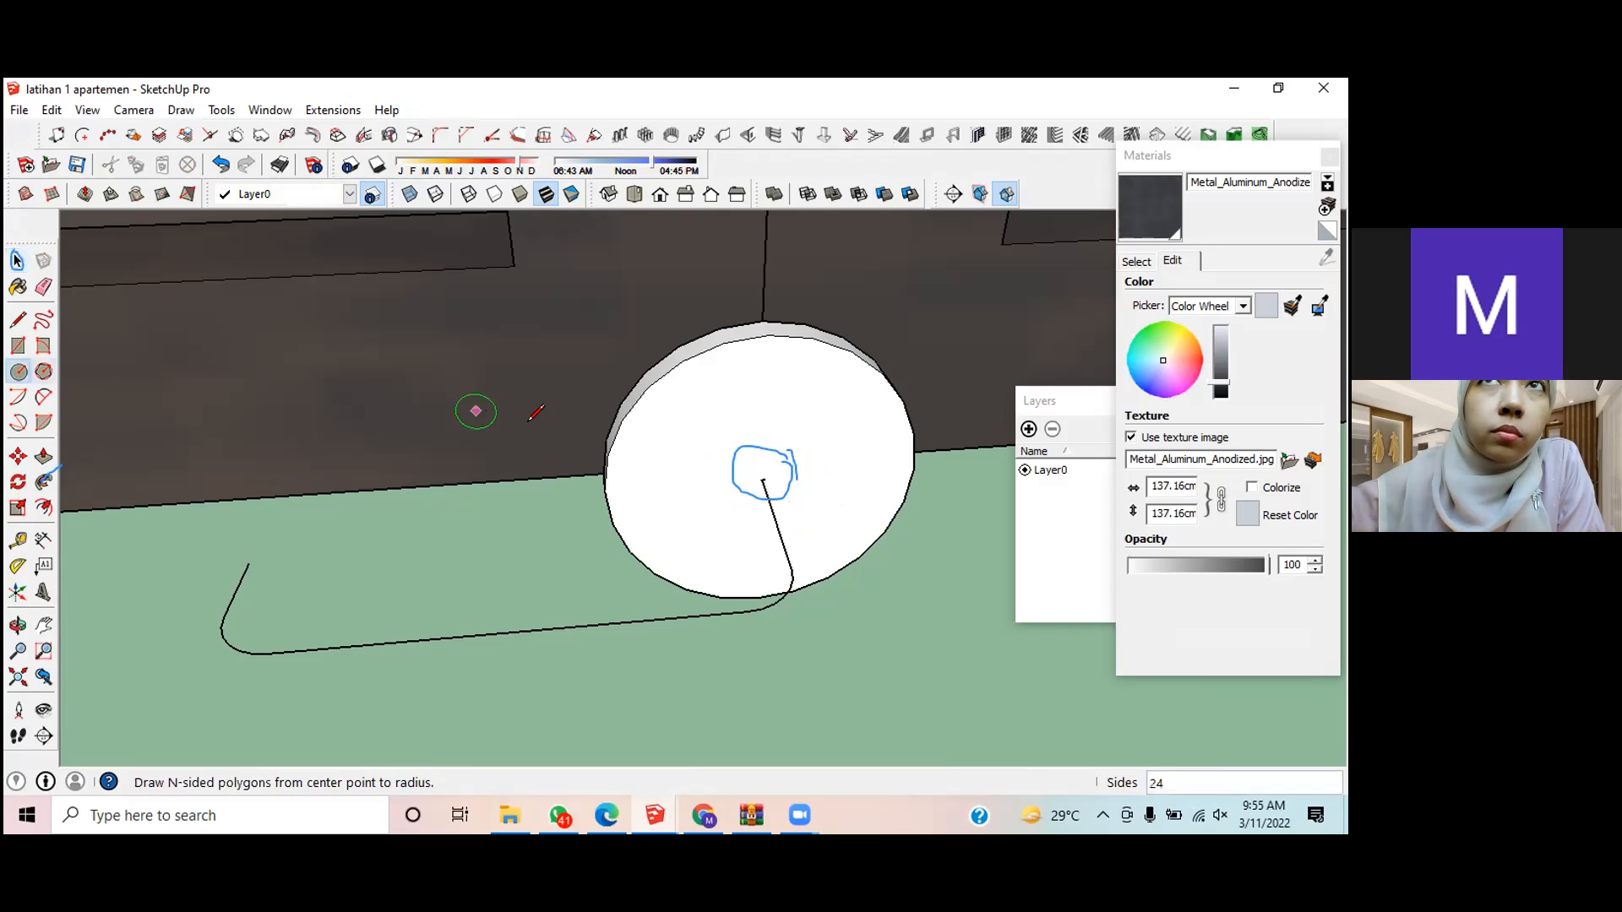
pyautogui.click(762, 480)
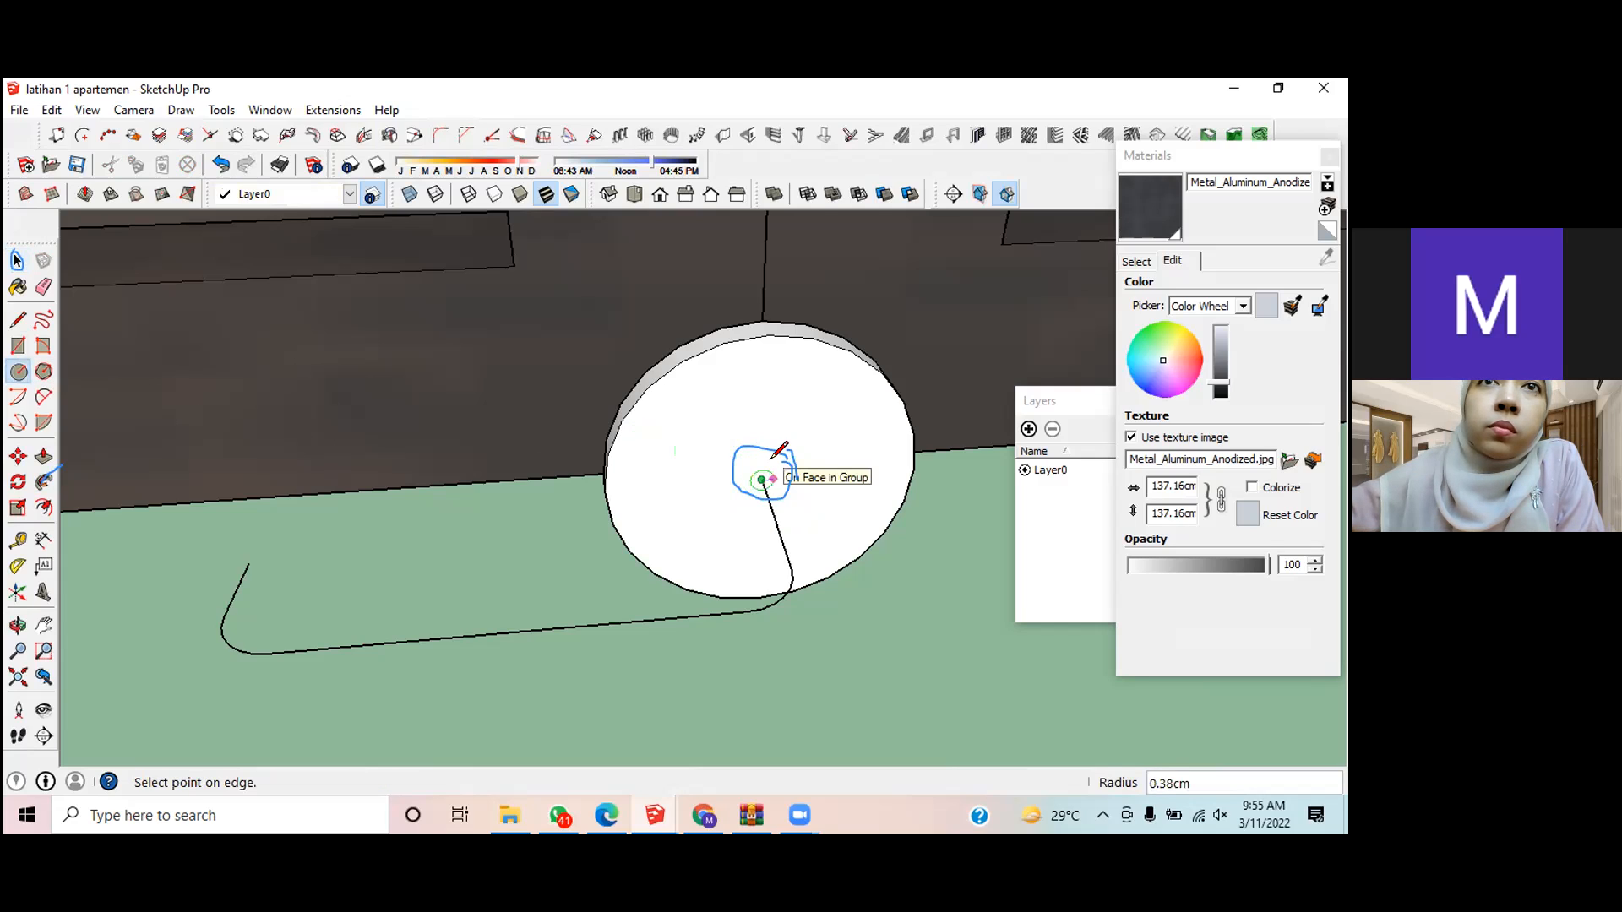
pyautogui.press('Return')
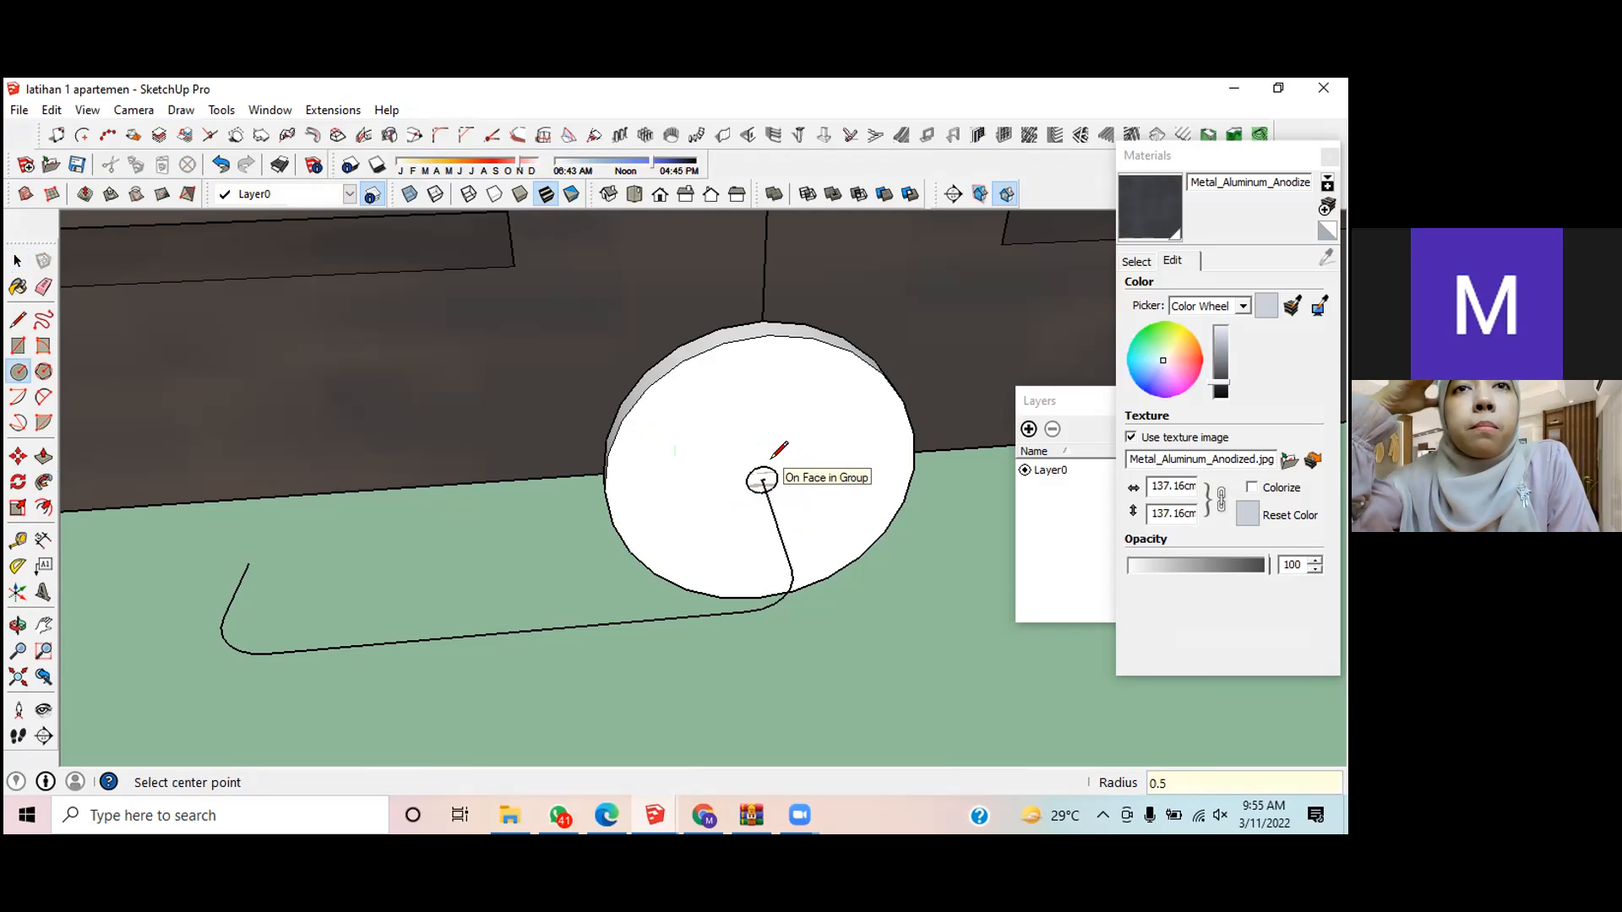
pyautogui.scroll(3, 776, 452)
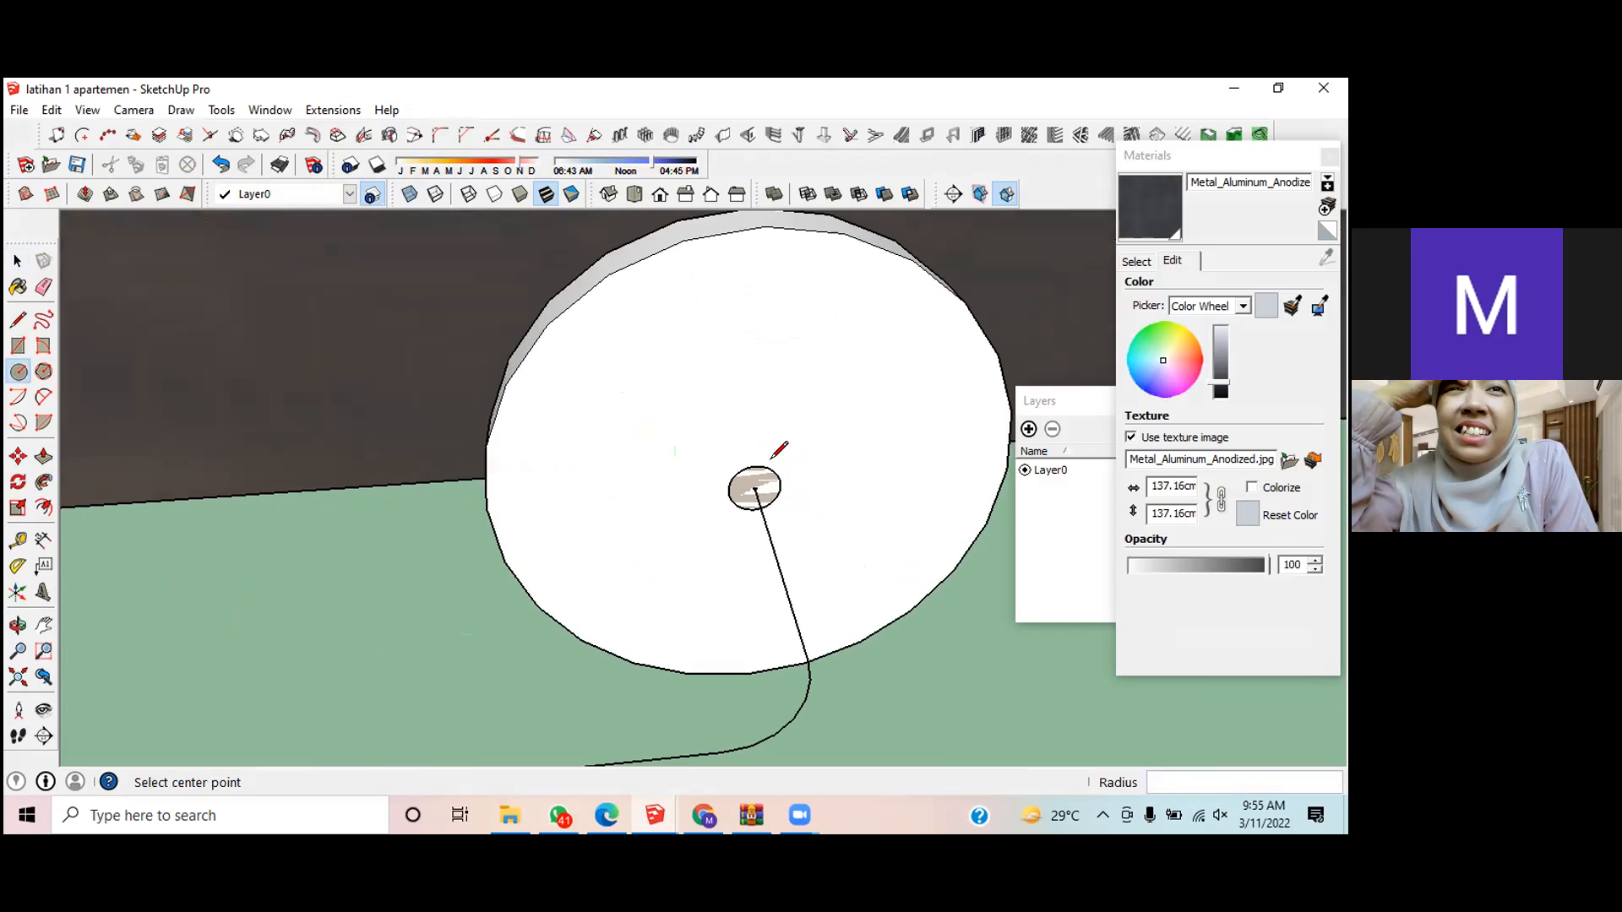
pyautogui.scroll(-4, 773, 456)
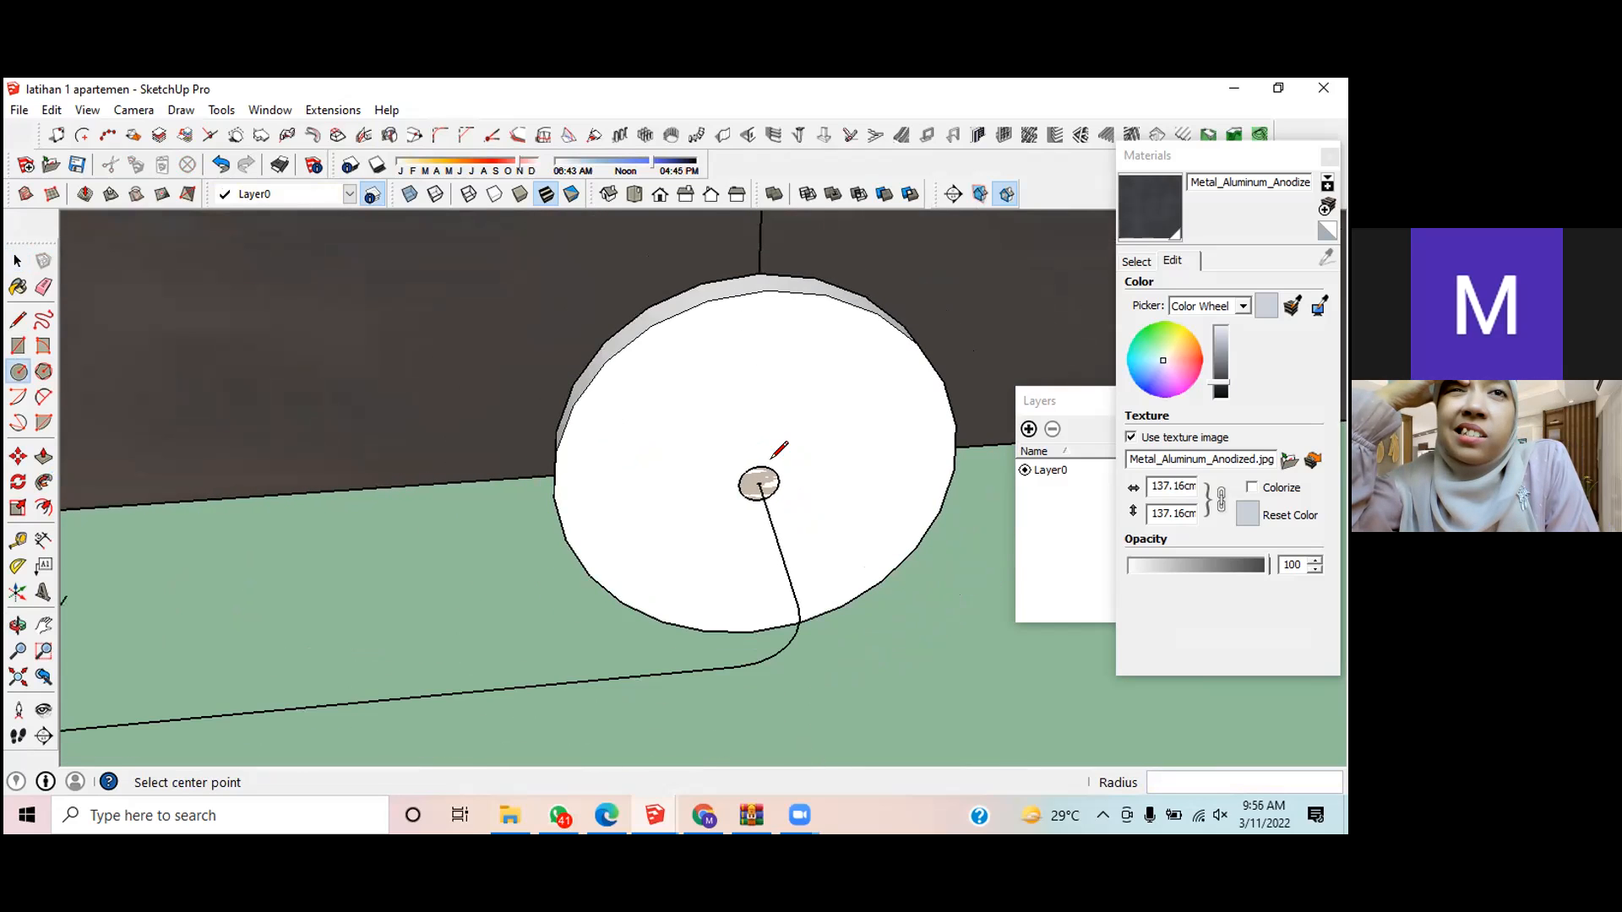
pyautogui.scroll(-1, 773, 456)
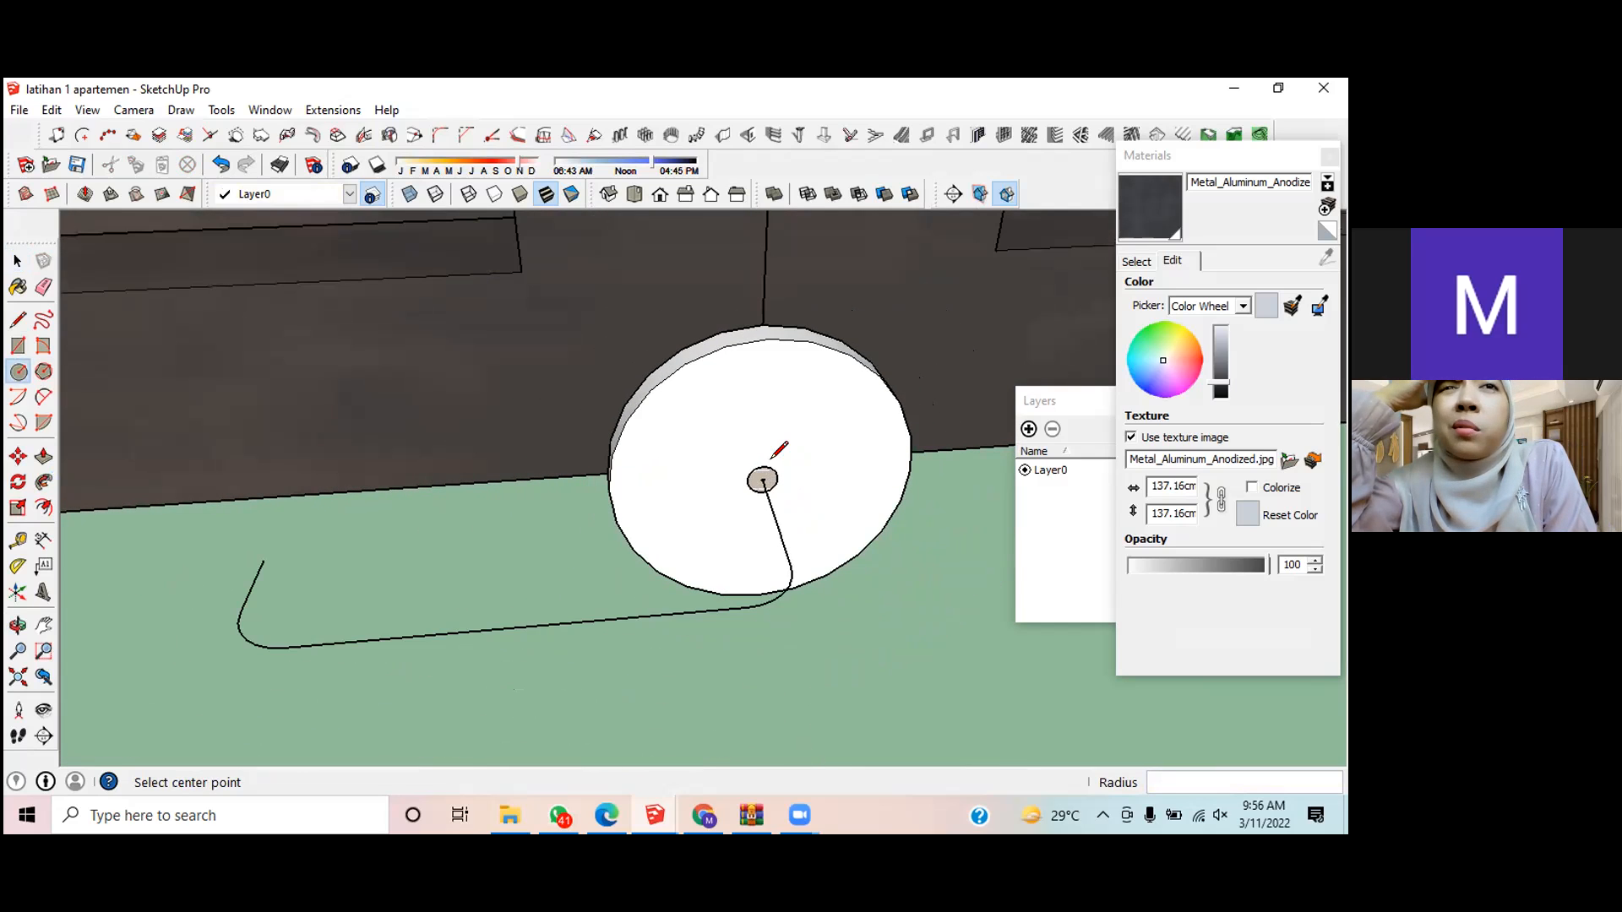
pyautogui.scroll(3, 779, 449)
pyautogui.scroll(-1, 778, 450)
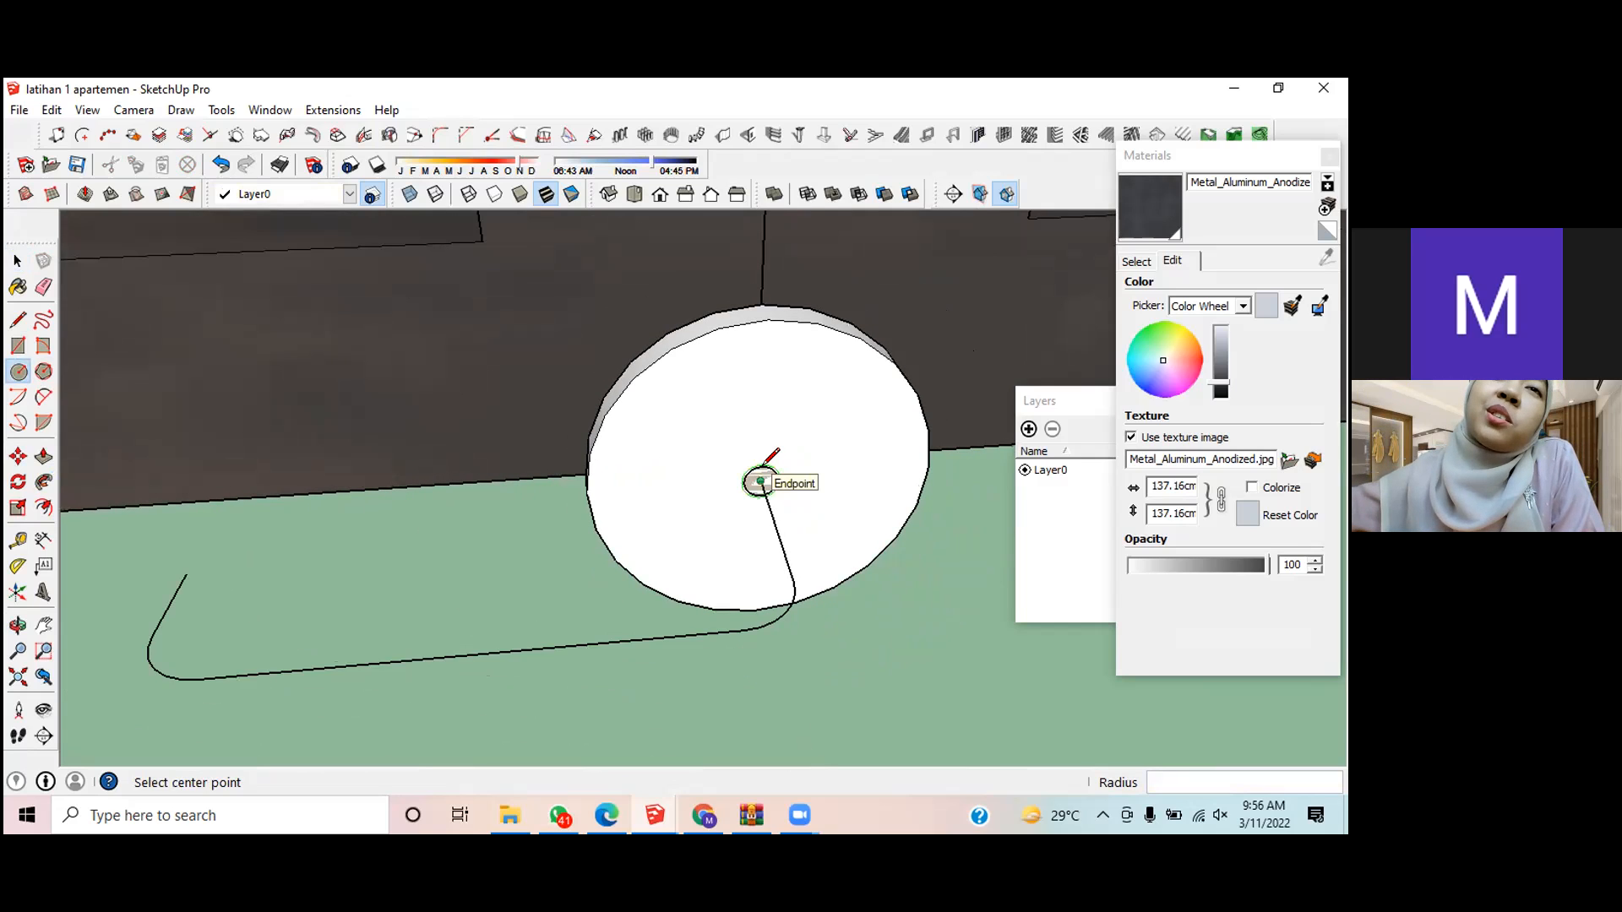
pyautogui.press('space')
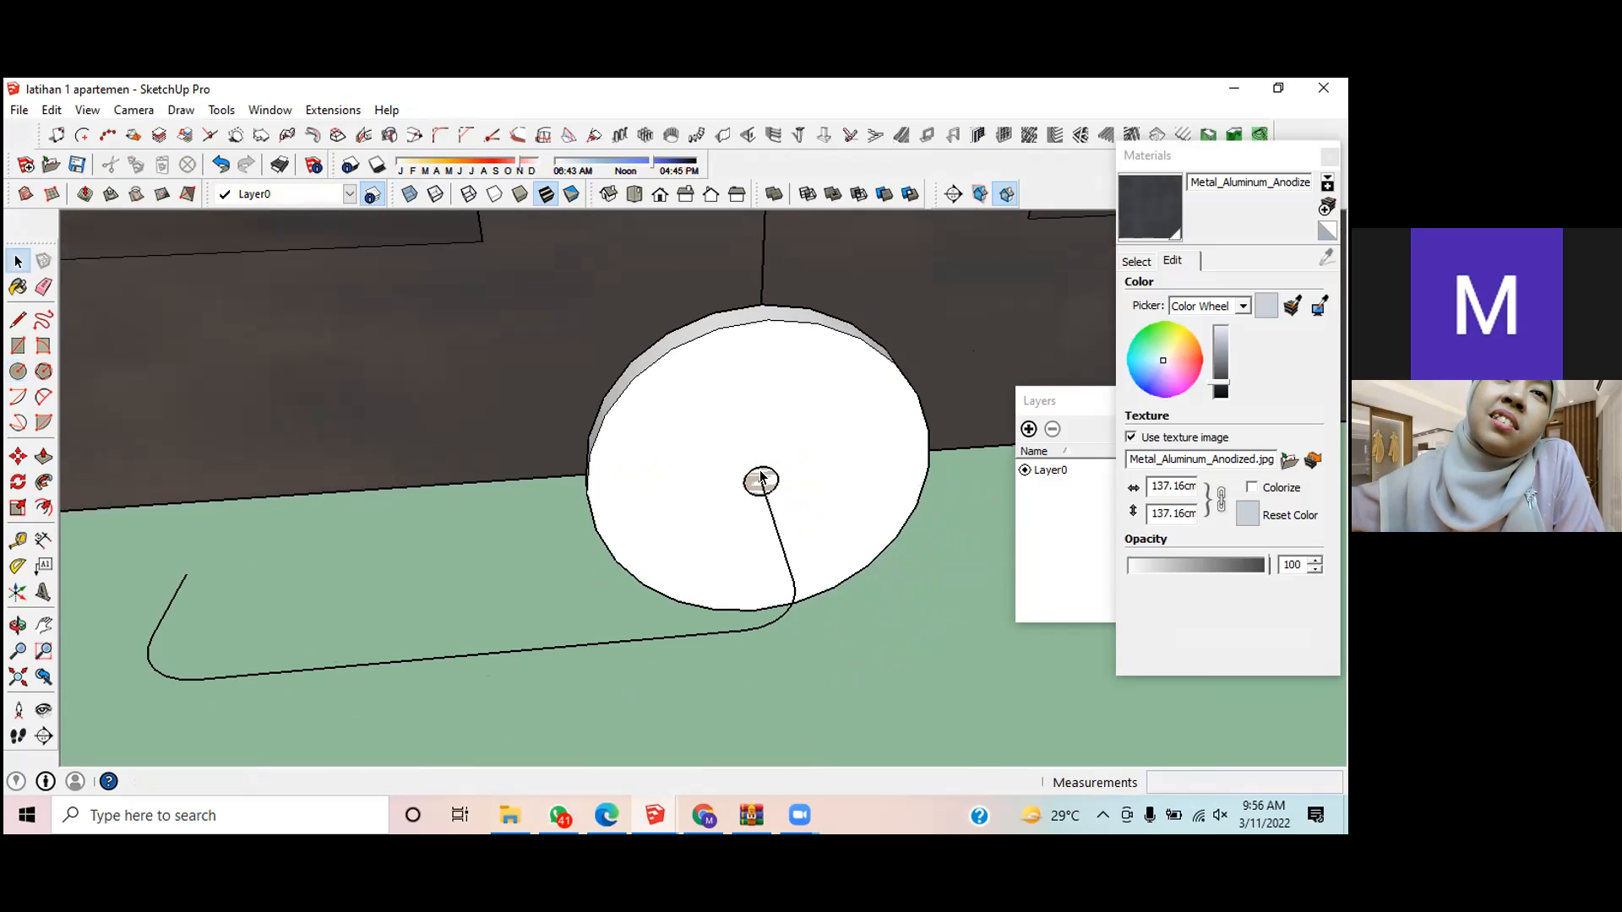
# Step: Replace the 0.5 cm circle with a 1 cm radius circle centred on the end of the path at the disc's centre
pyautogui.click(18, 371)
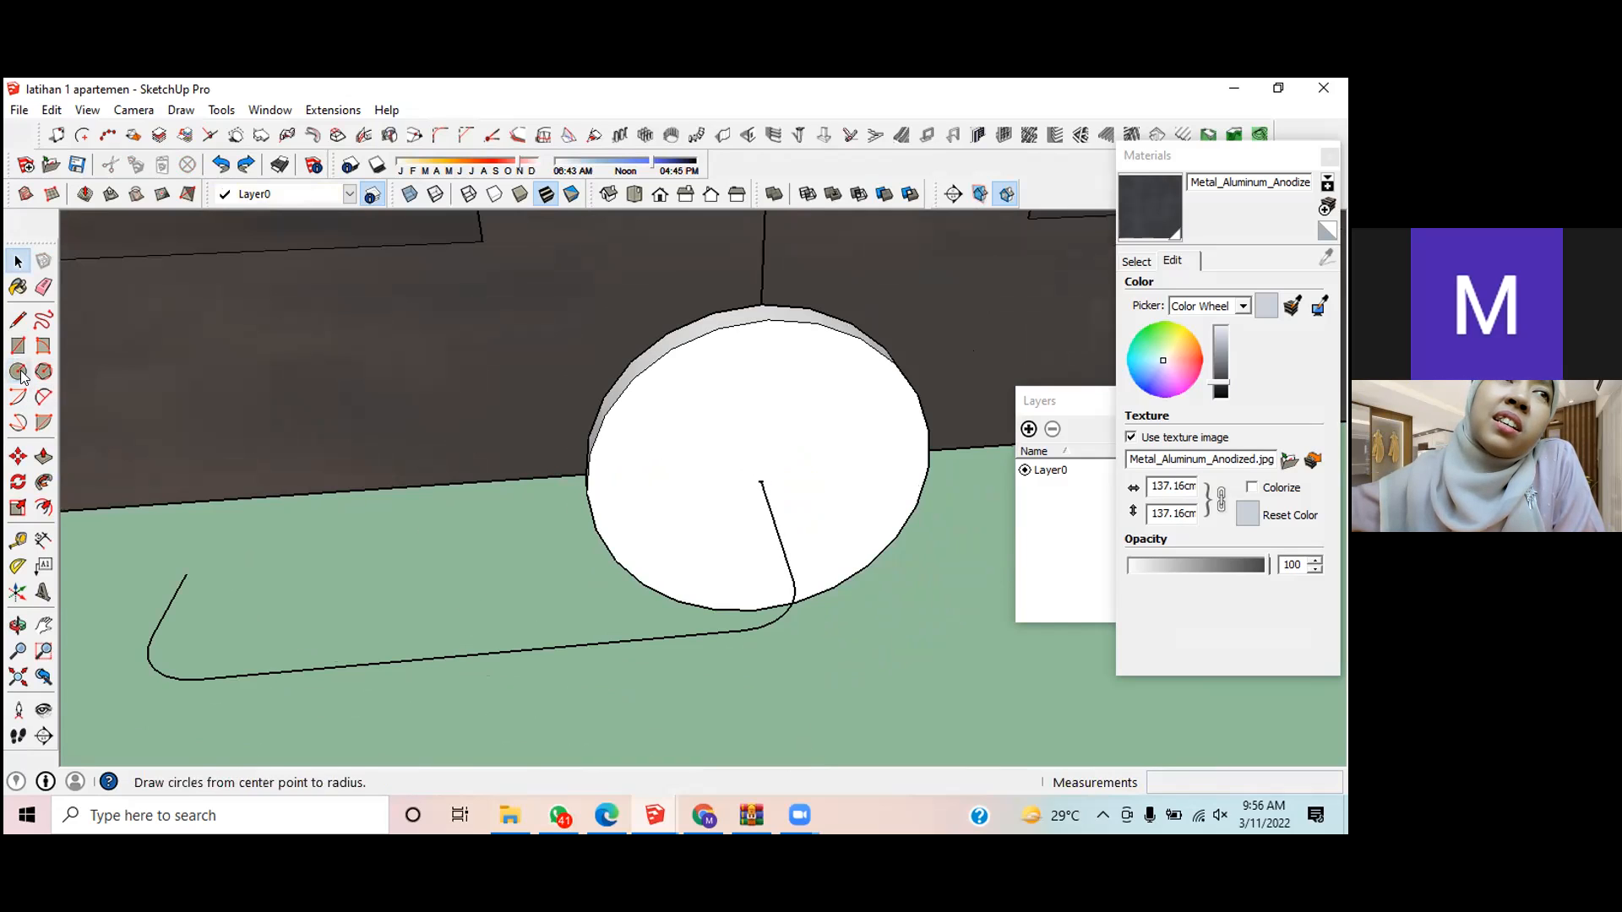
pyautogui.click(764, 467)
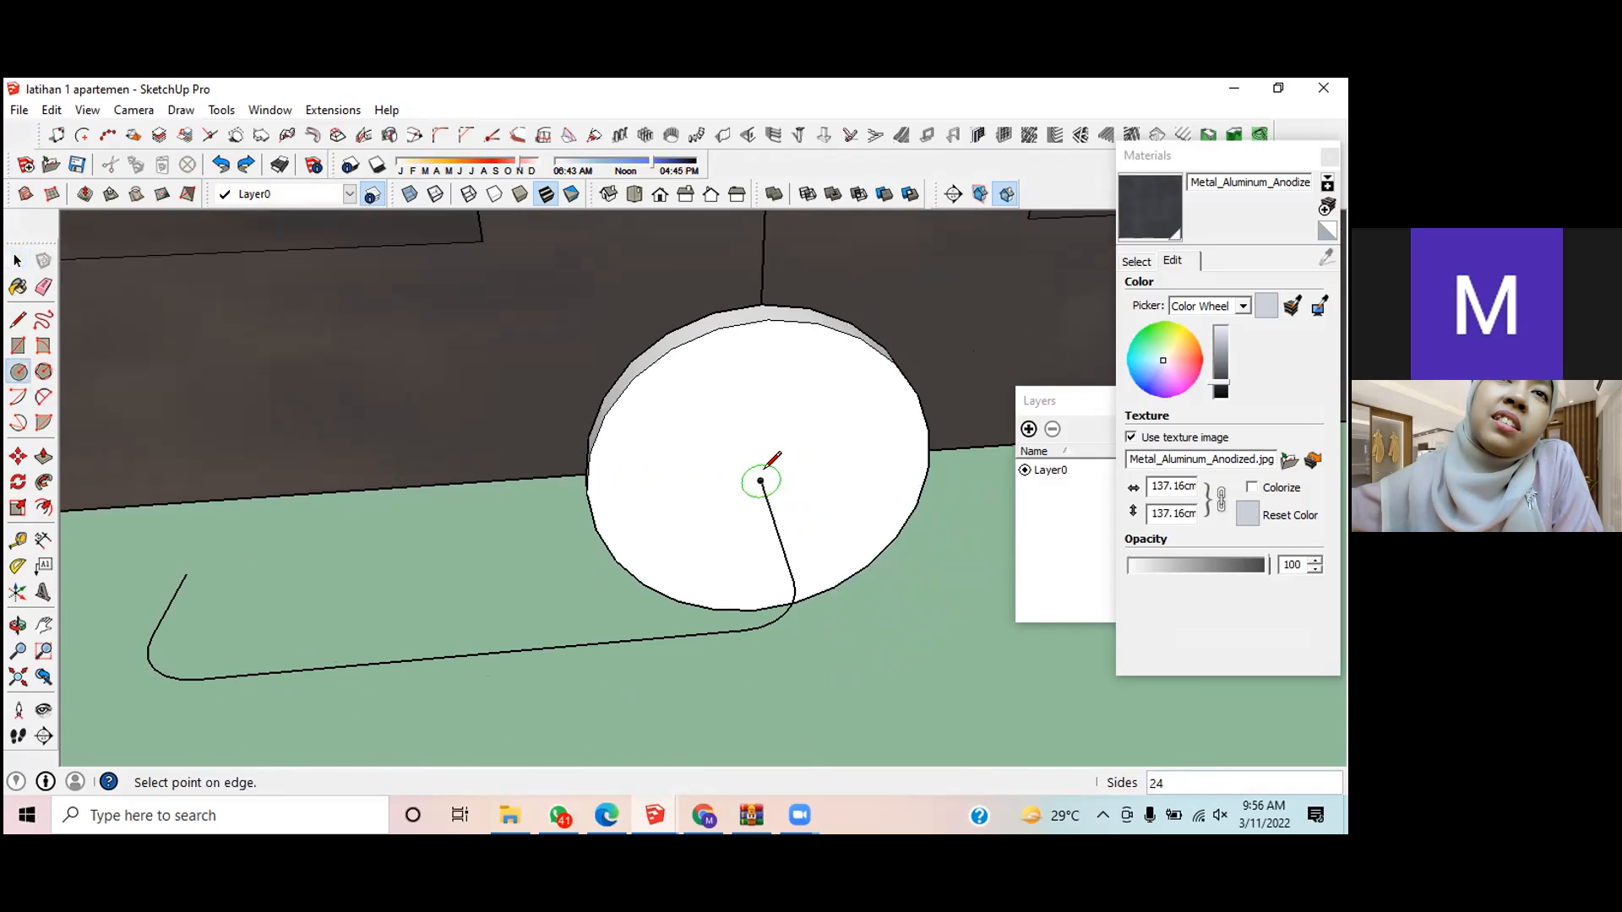
pyautogui.press('Escape')
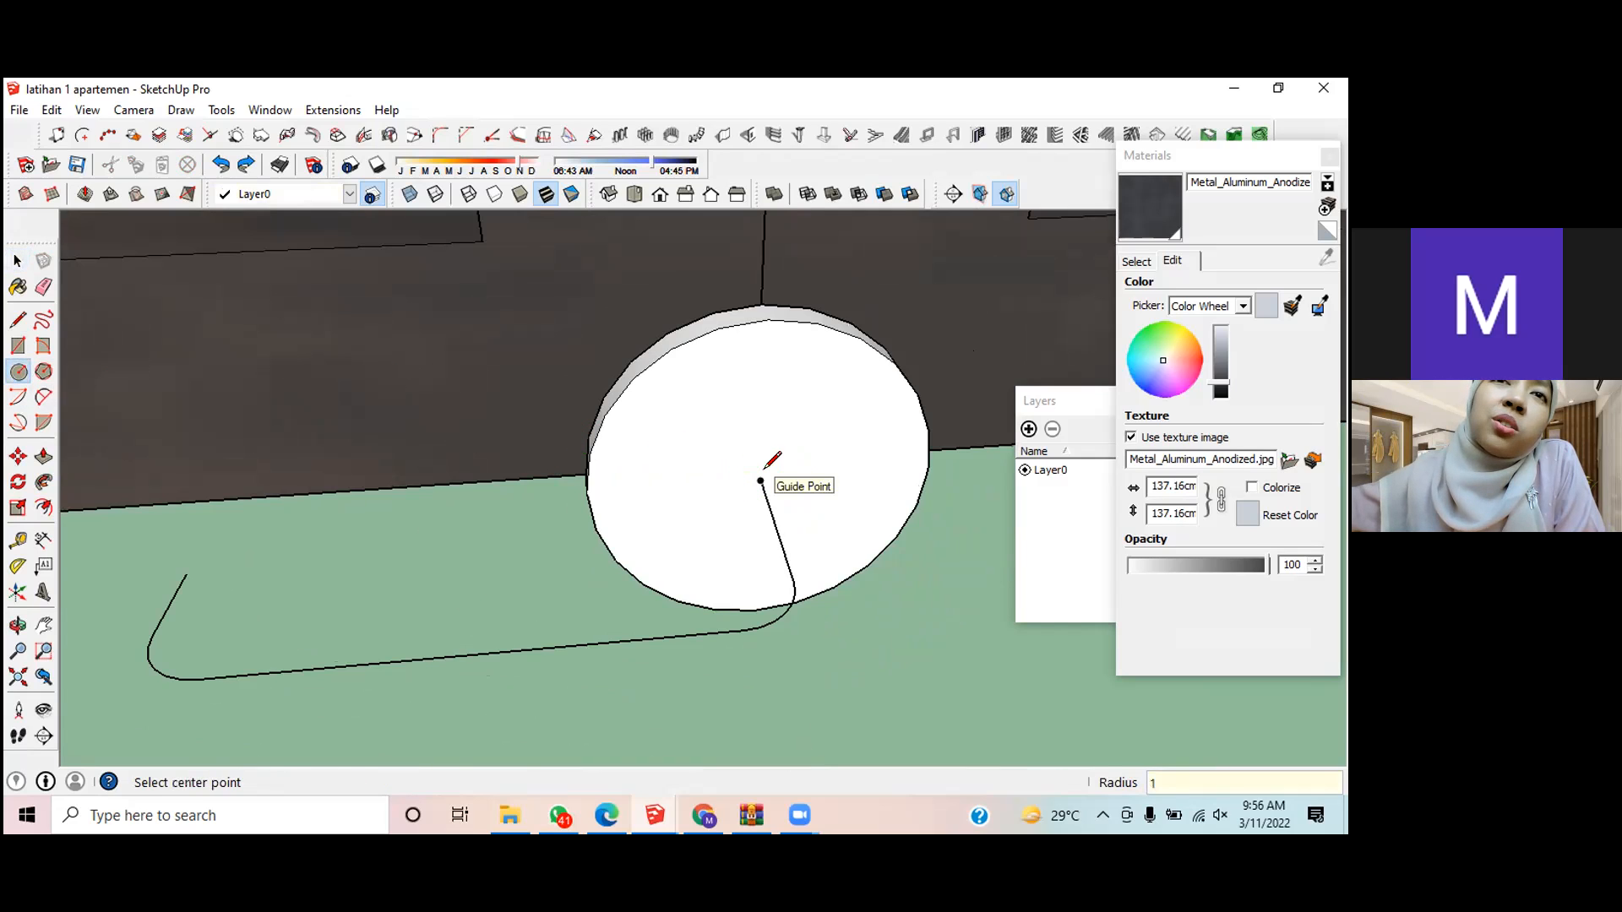
pyautogui.click(762, 469)
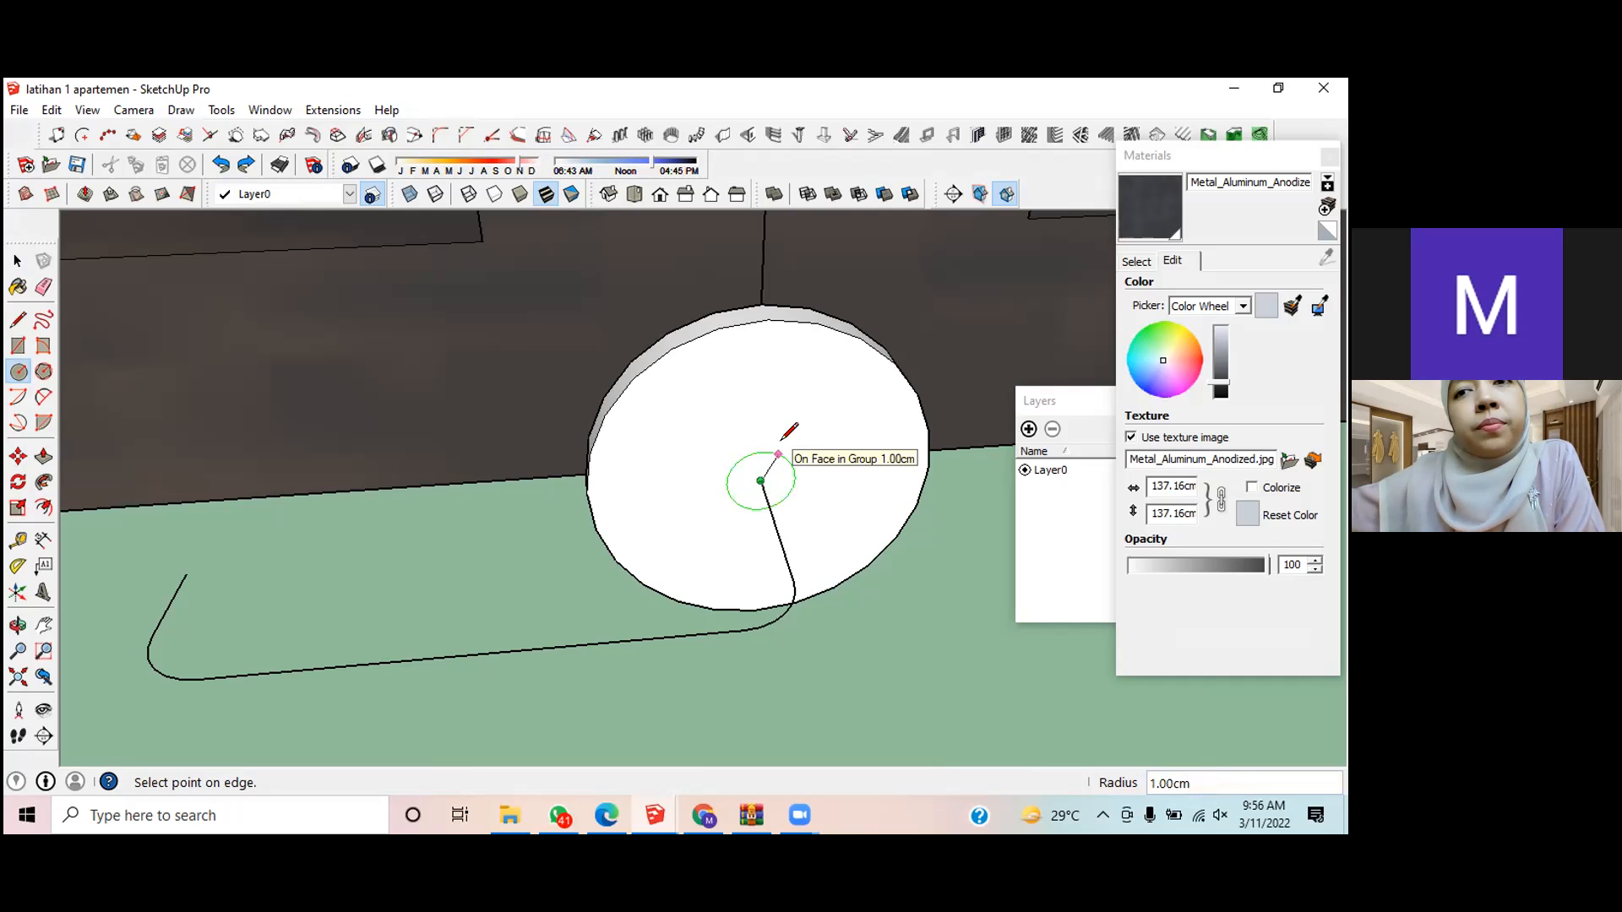
pyautogui.click(779, 449)
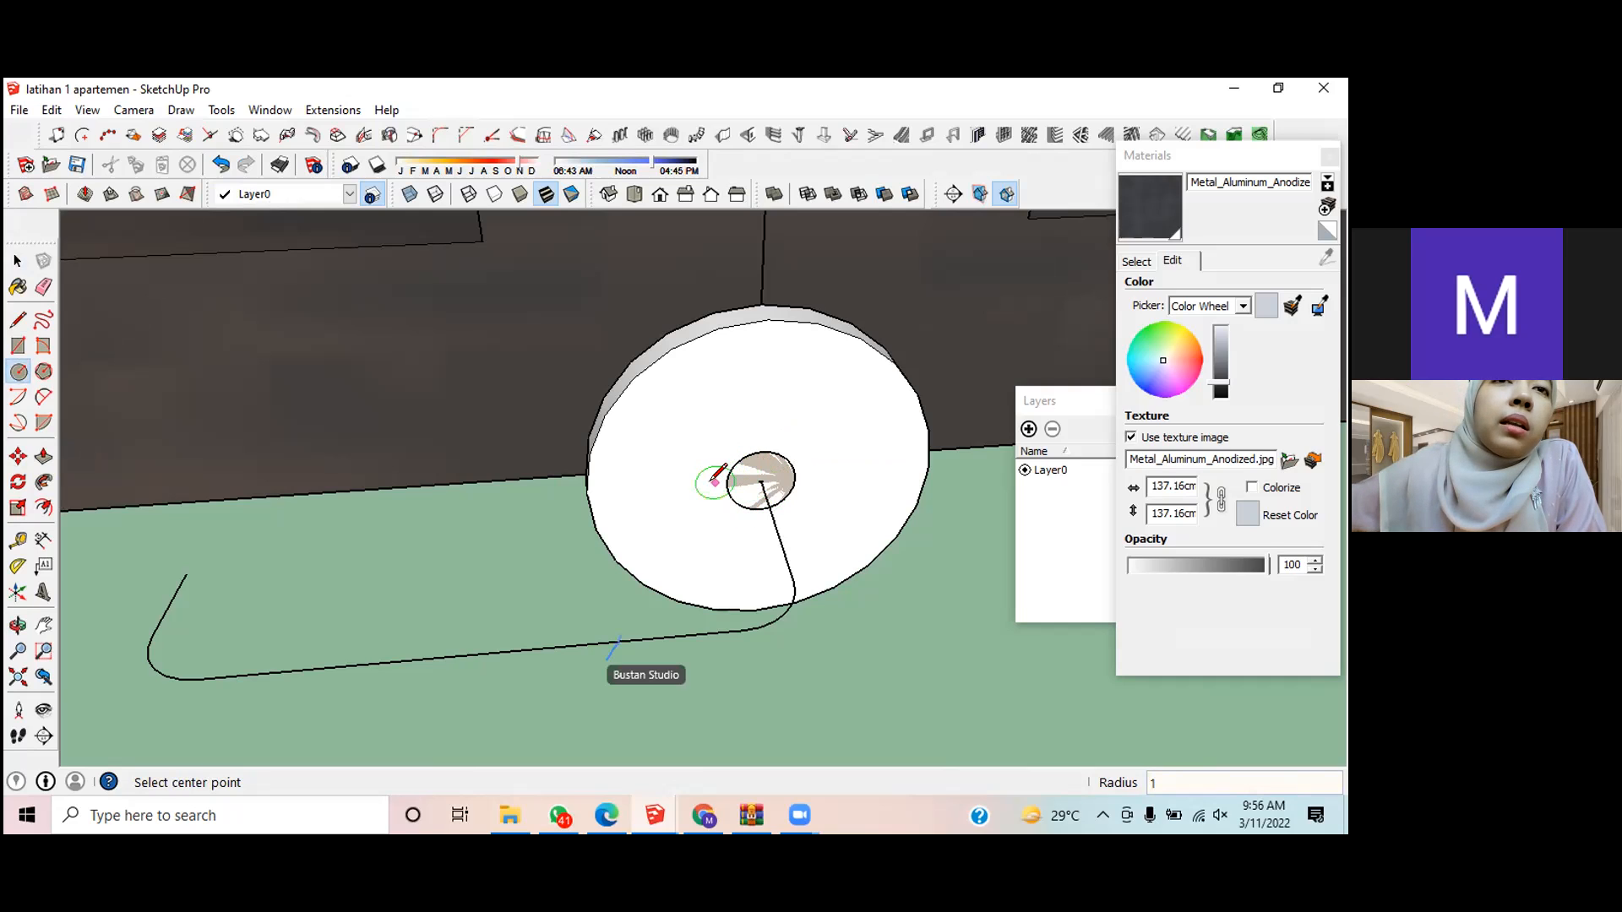
pyautogui.press('space')
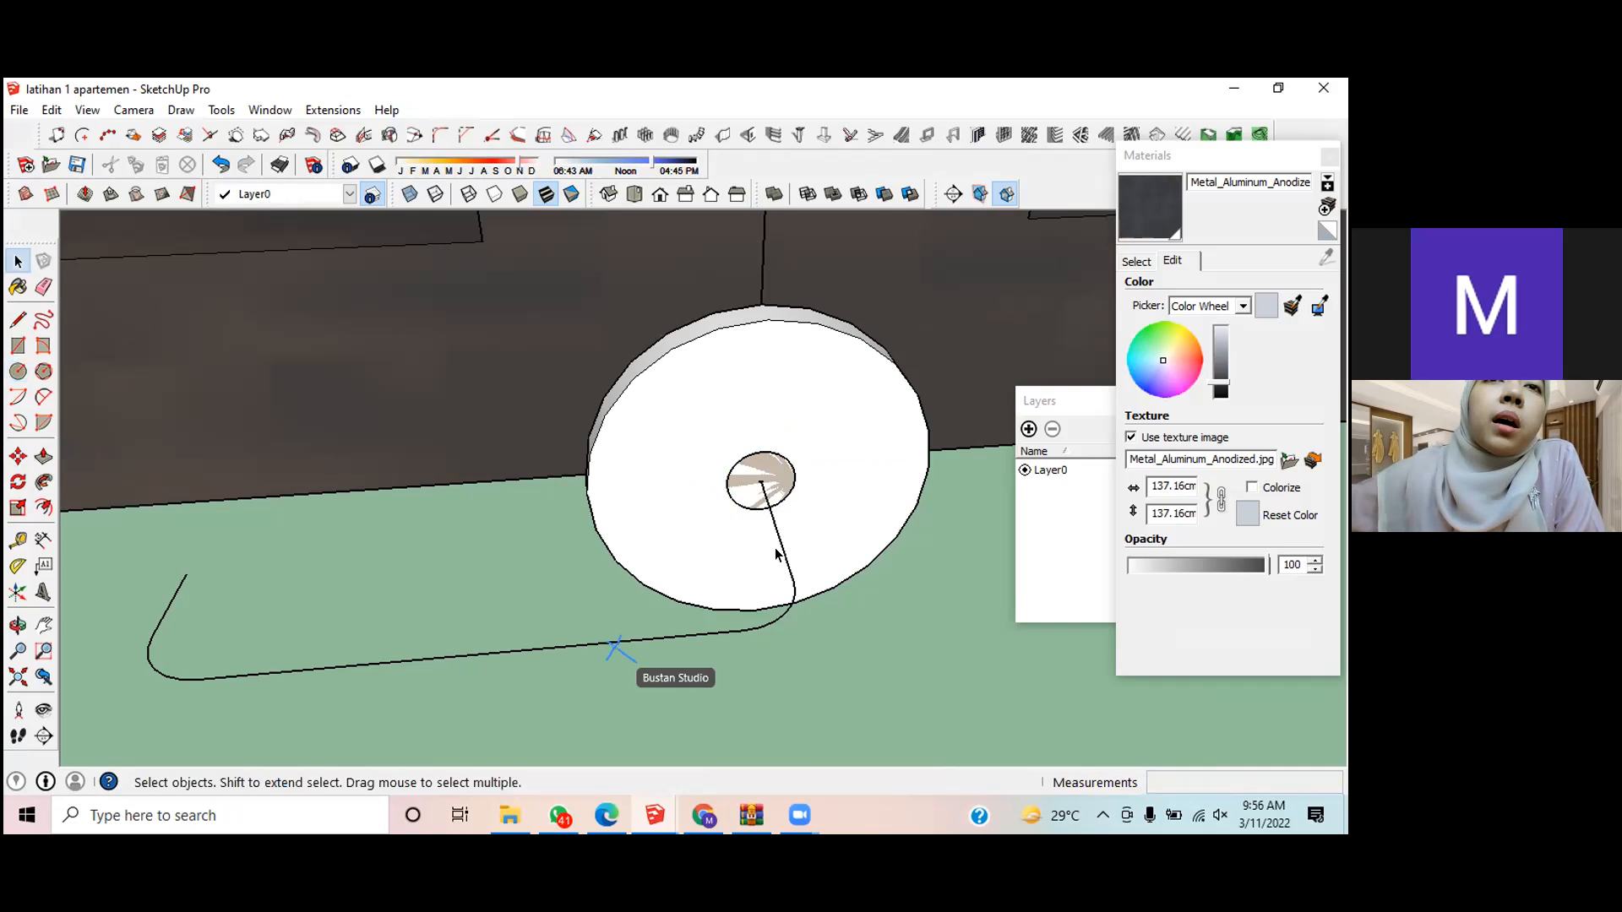
# Step: Sweep the small circle's face along the whole U-shaped path with Follow Me to form the handle bar
pyautogui.click(728, 630)
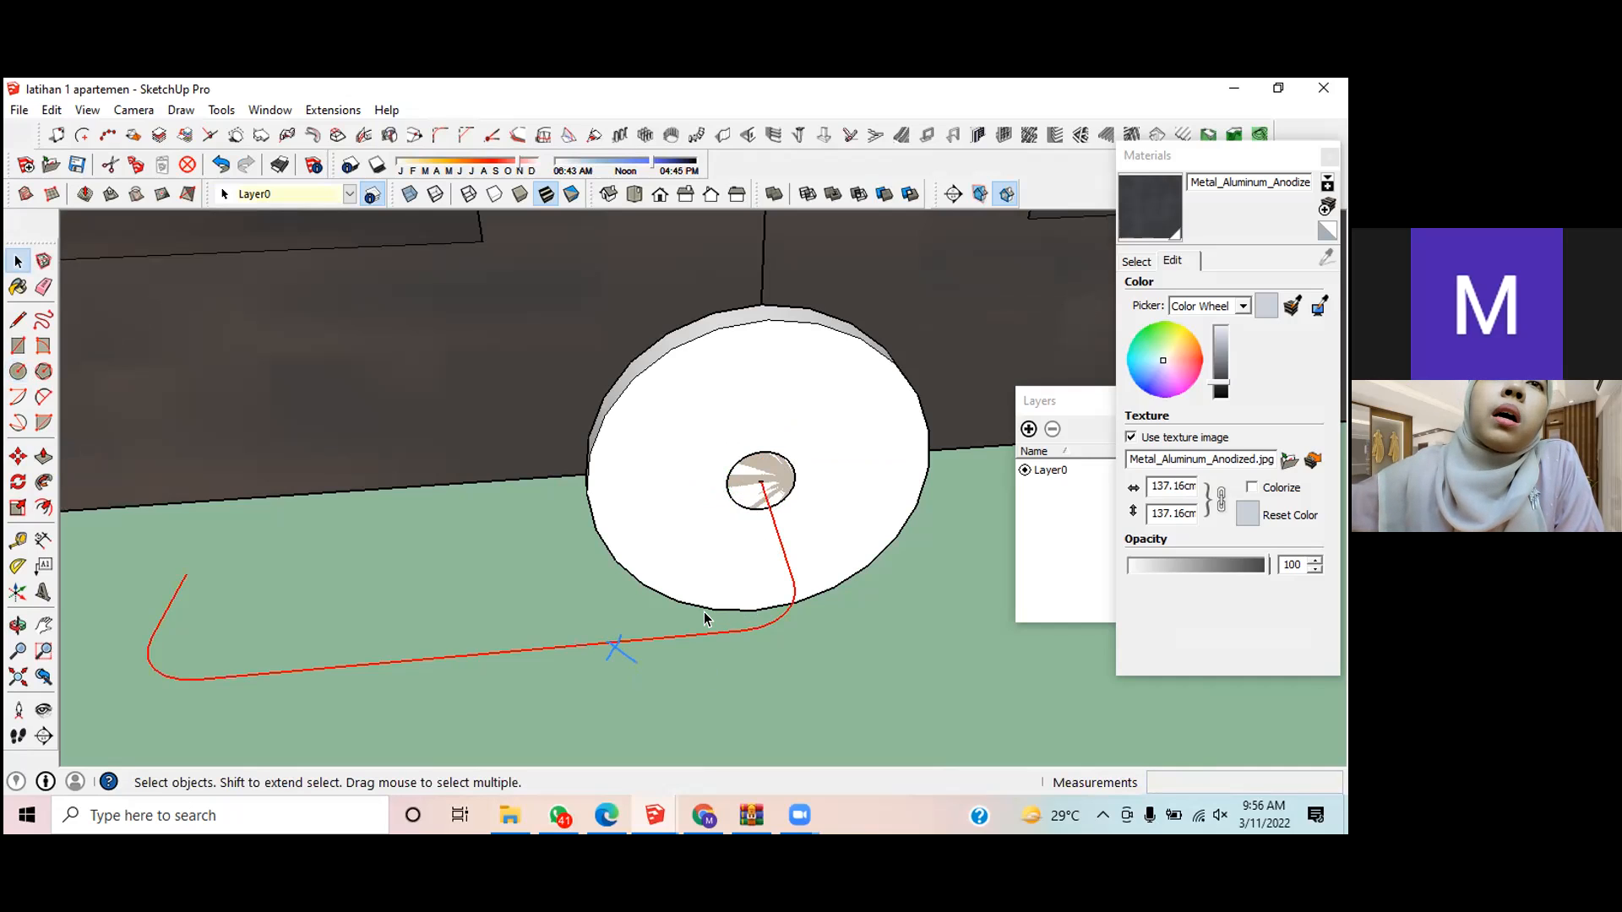
pyautogui.doubleClick(774, 478)
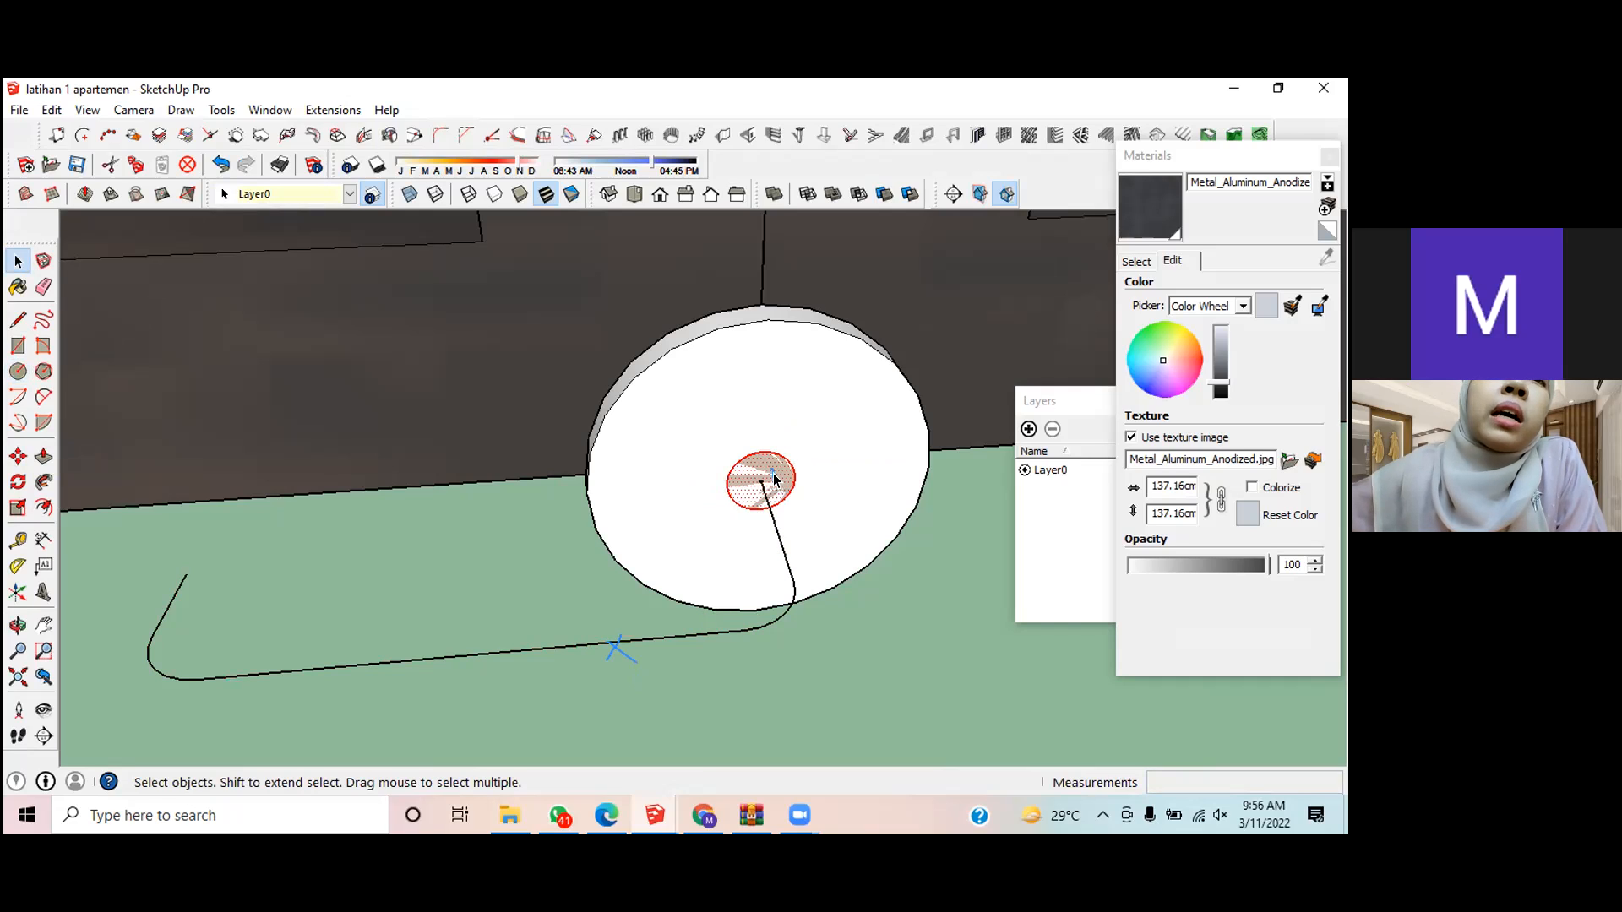
pyautogui.click(715, 634)
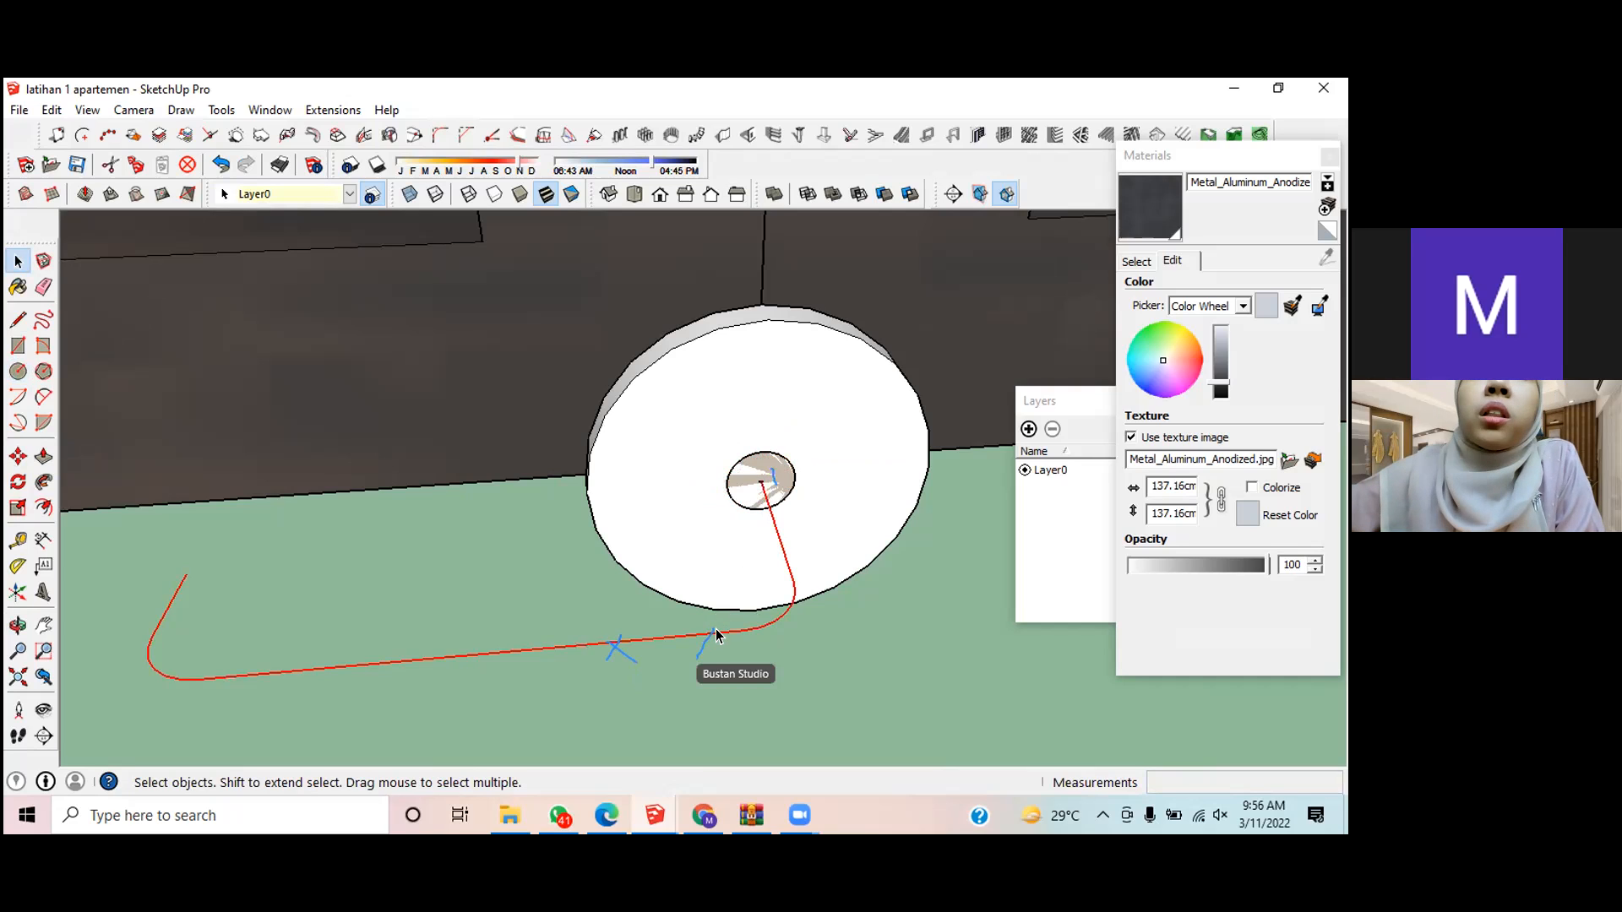
pyautogui.keyDown('shift'); pyautogui.click(774, 477); pyautogui.keyUp('shift')
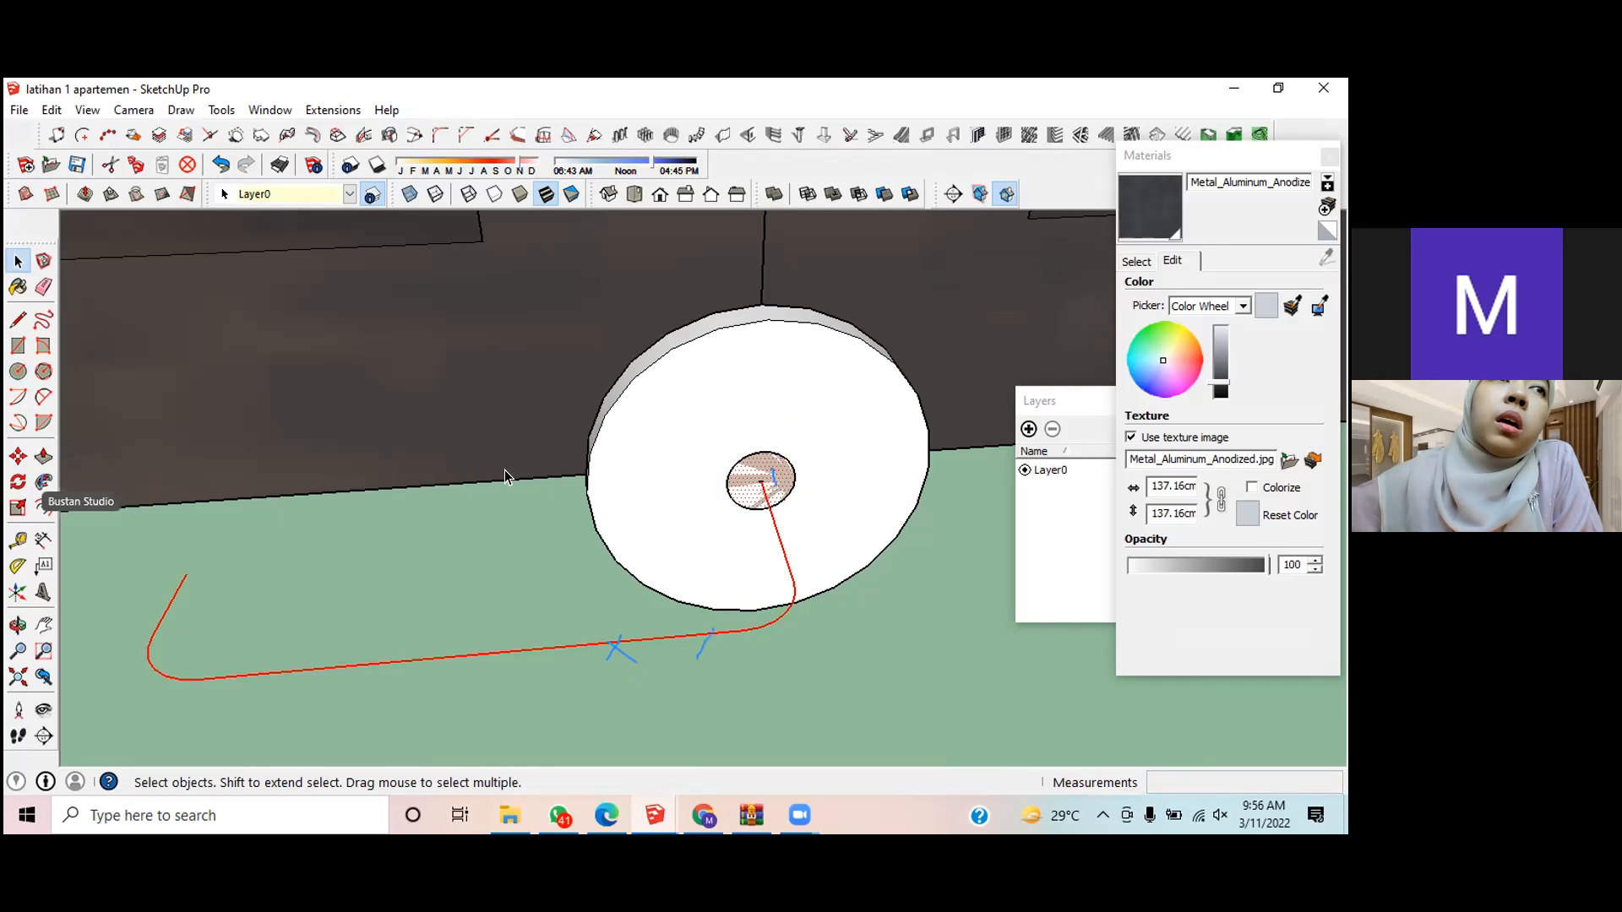
pyautogui.click(43, 482)
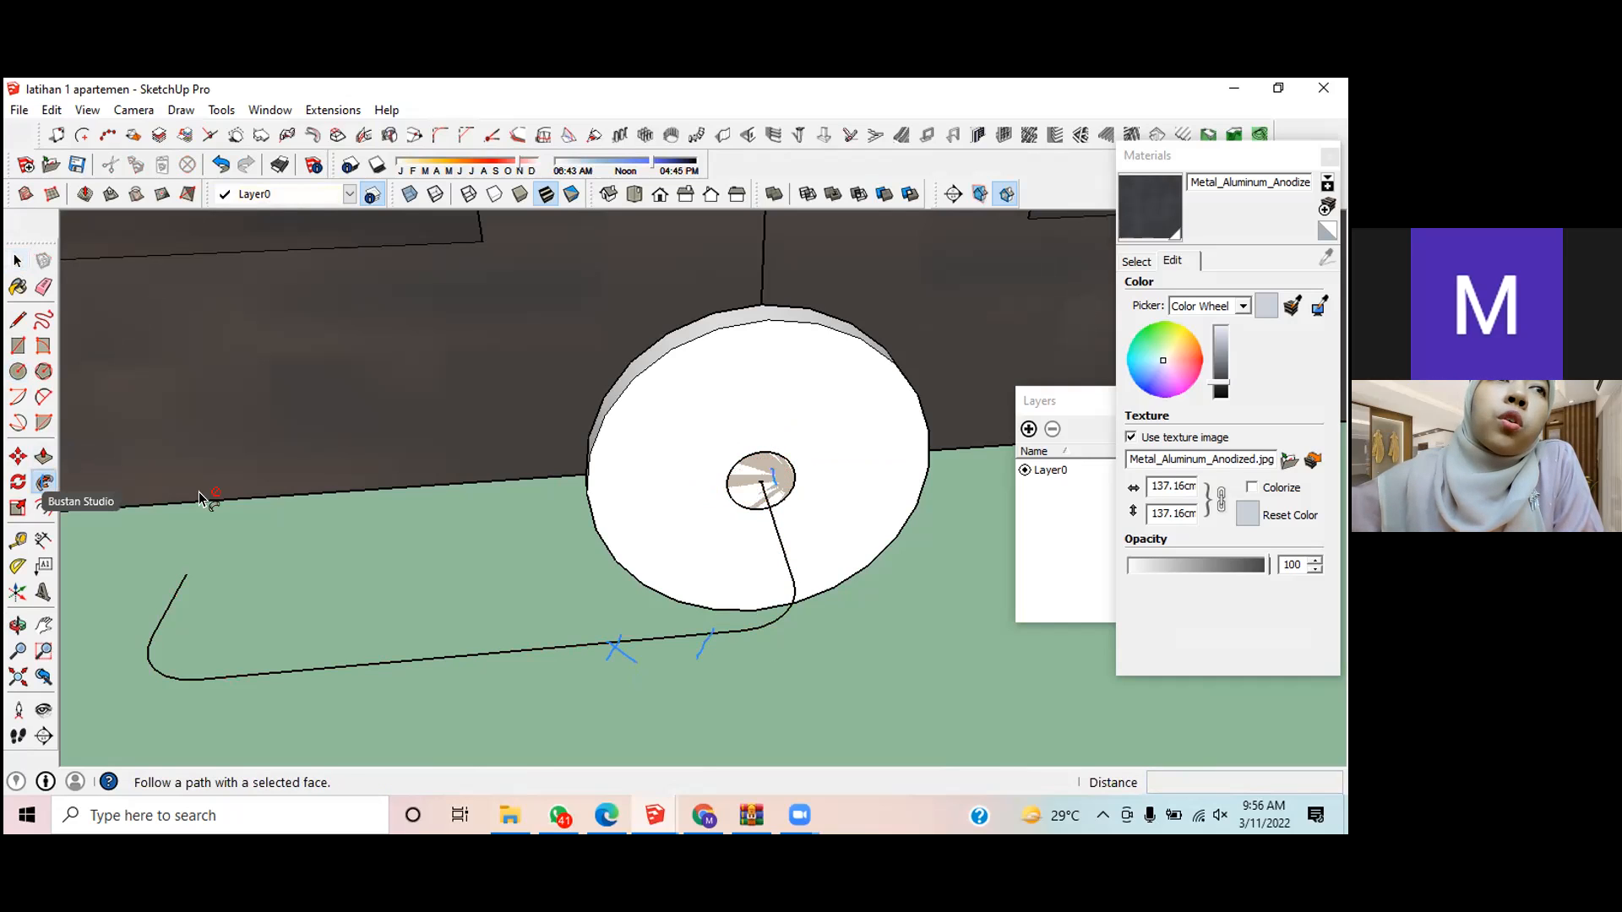
pyautogui.click(761, 487)
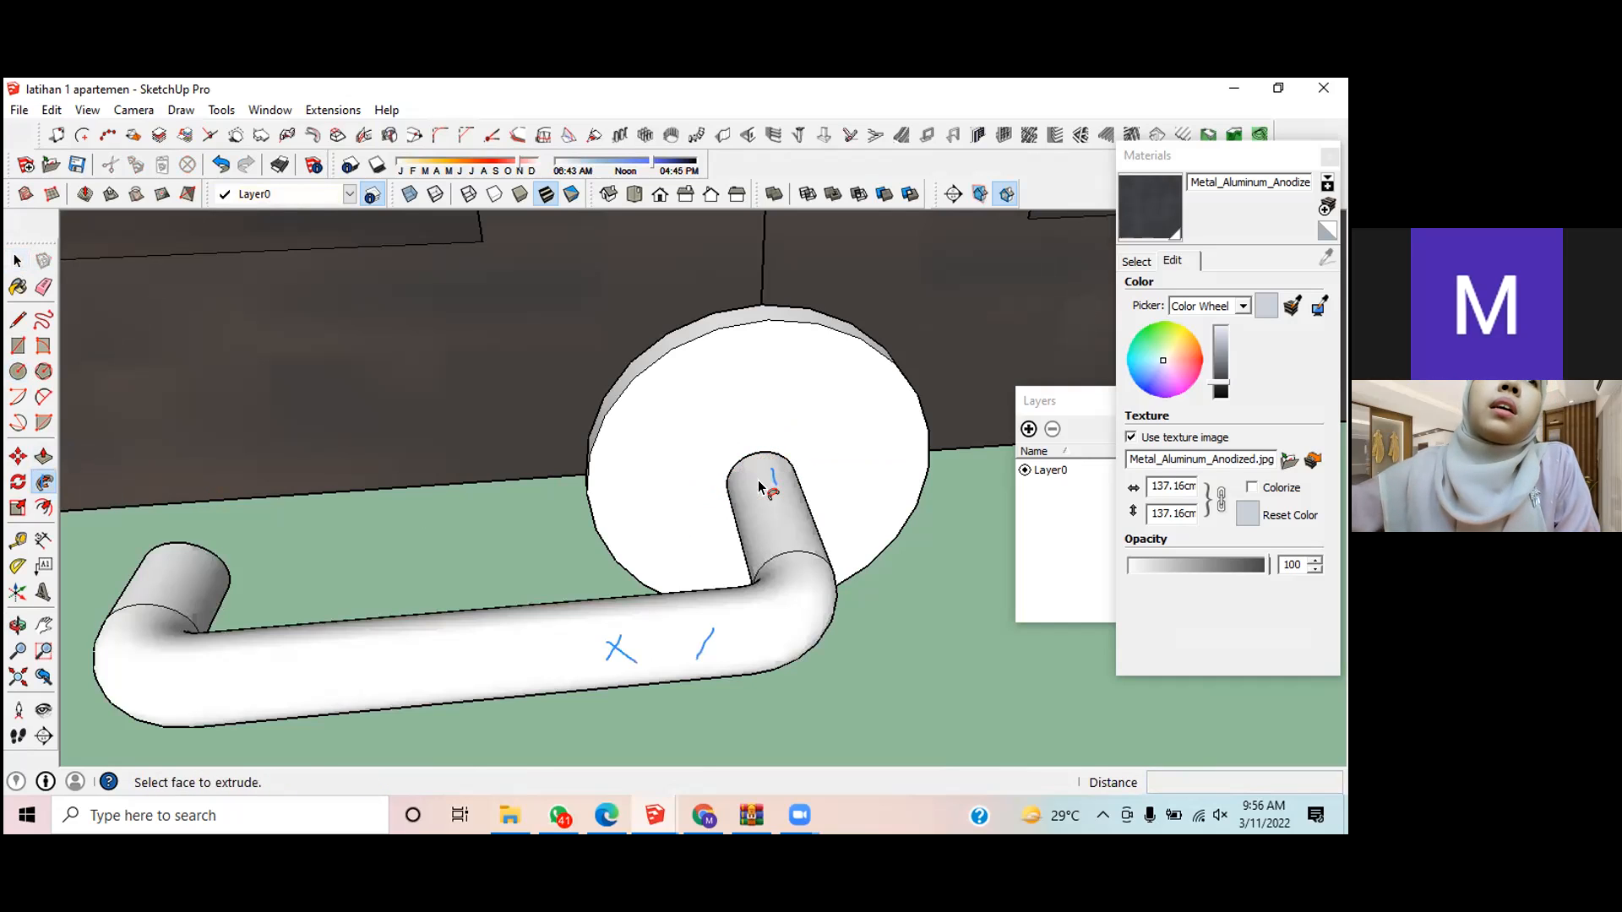
pyautogui.scroll(1, 767, 595)
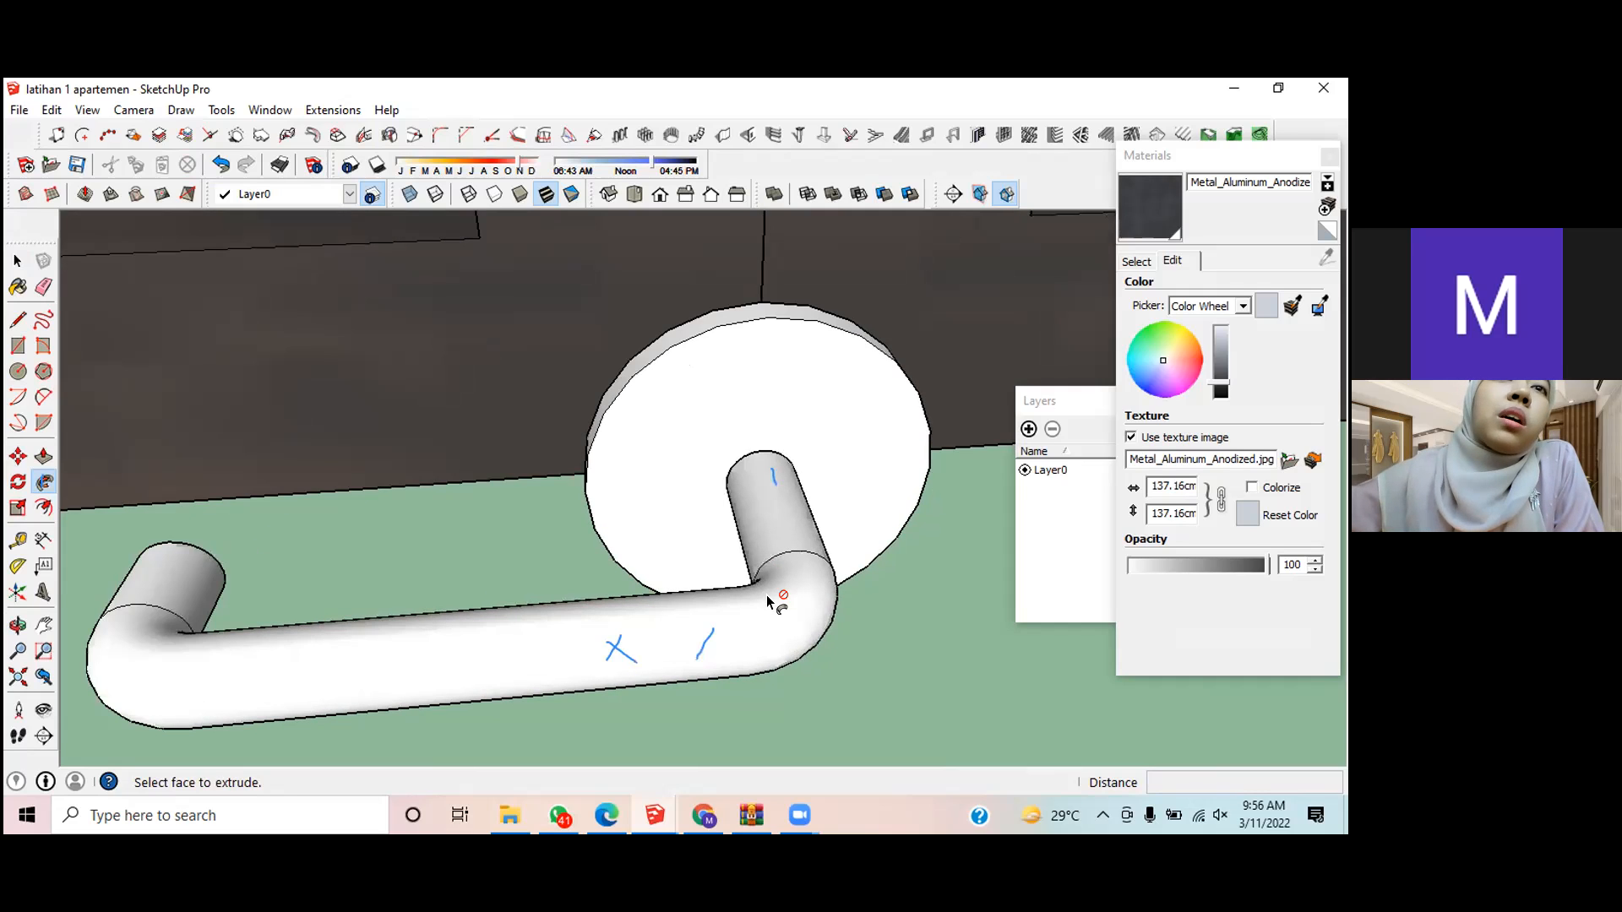
pyautogui.scroll(-5, 767, 594)
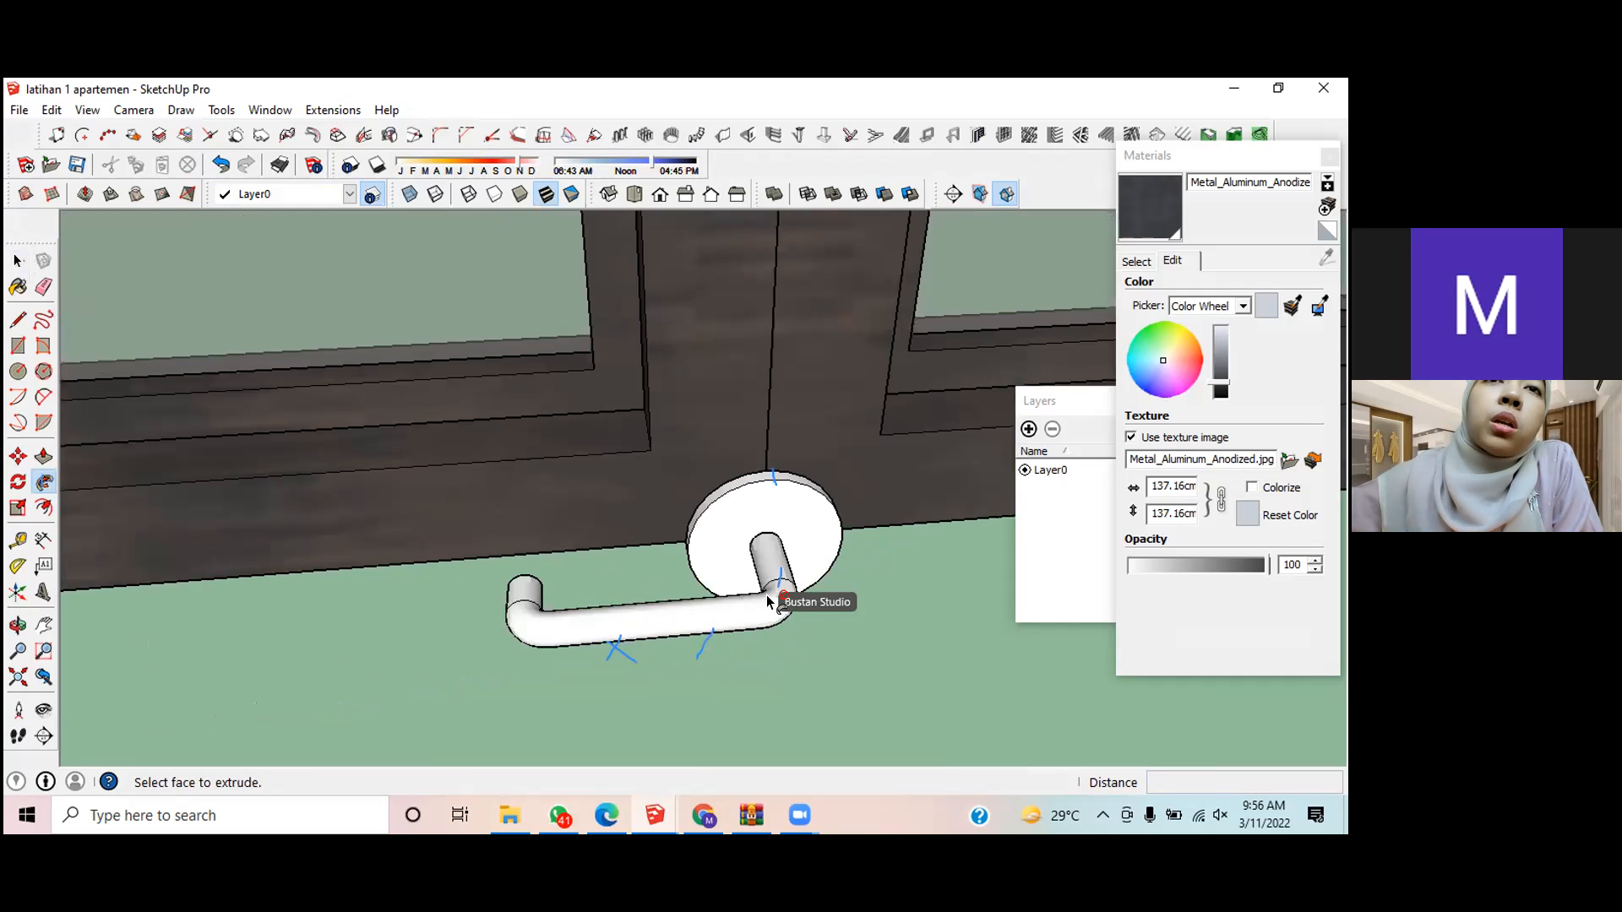
pyautogui.scroll(1, 767, 595)
pyautogui.press('space')
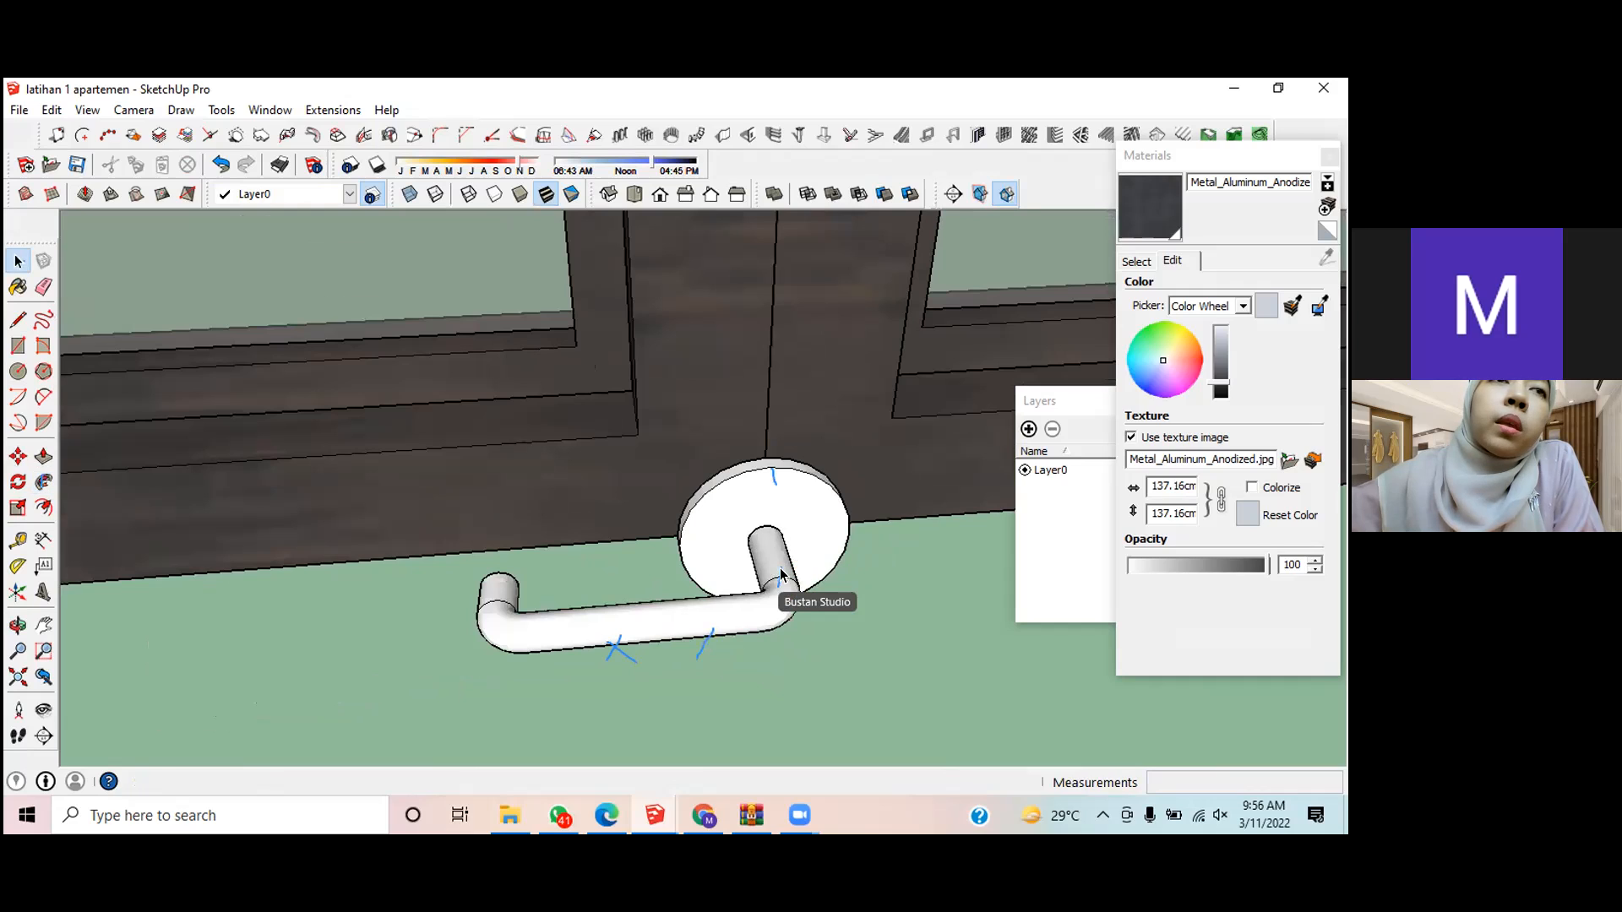
# Step: Group all geometry of the swept handle bar, and combine it with the round base disc in one group
pyautogui.click(777, 589)
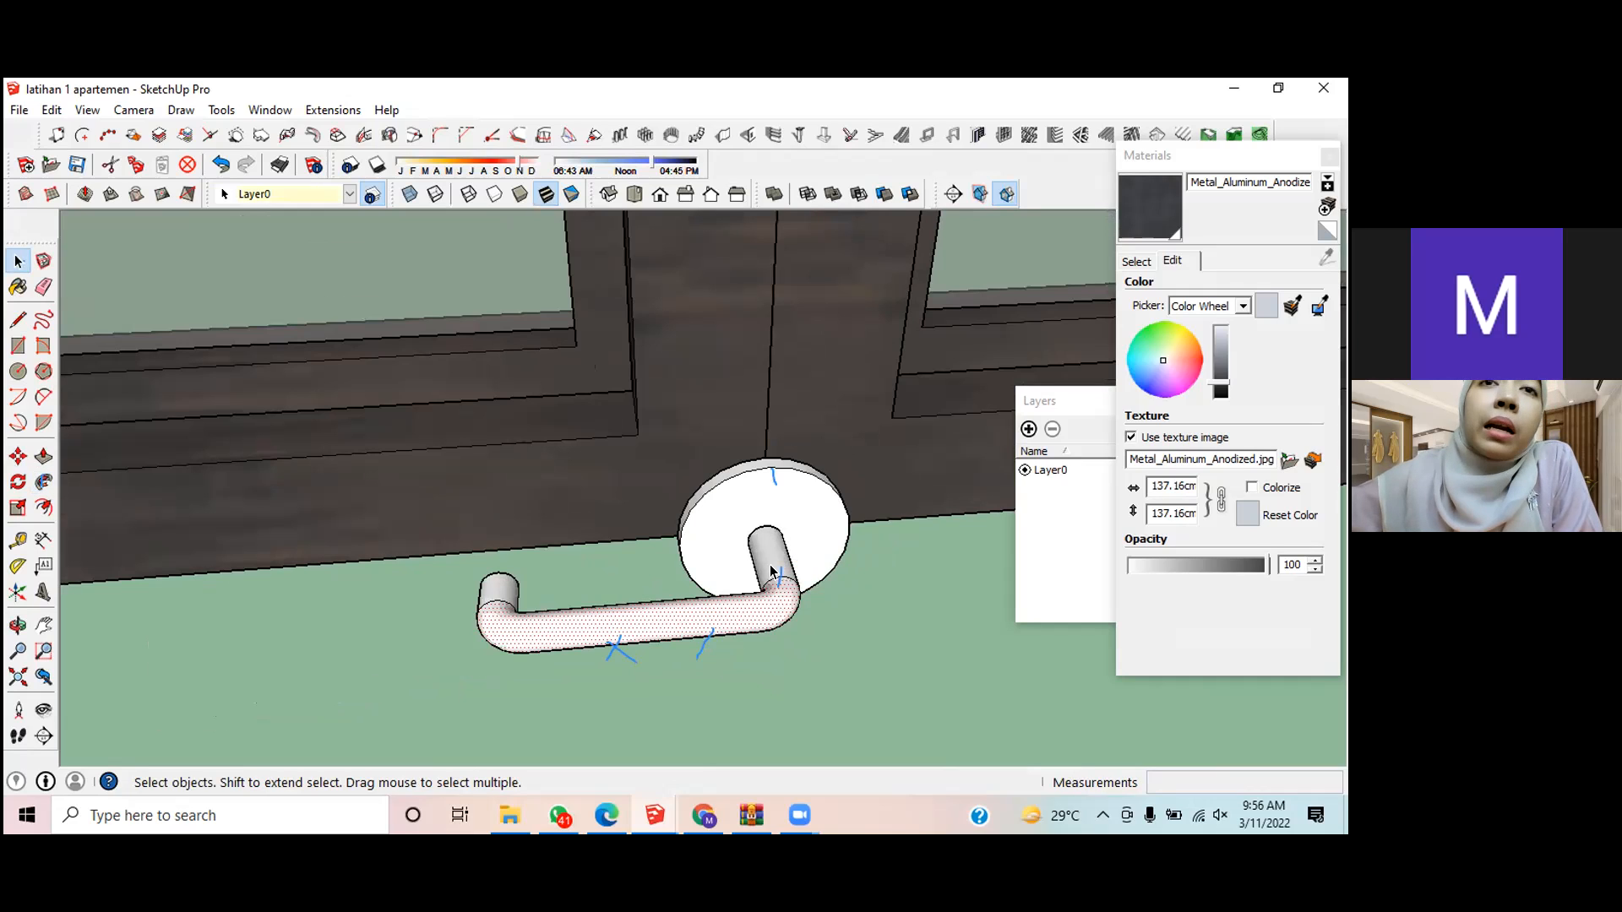
pyautogui.doubleClick(773, 590)
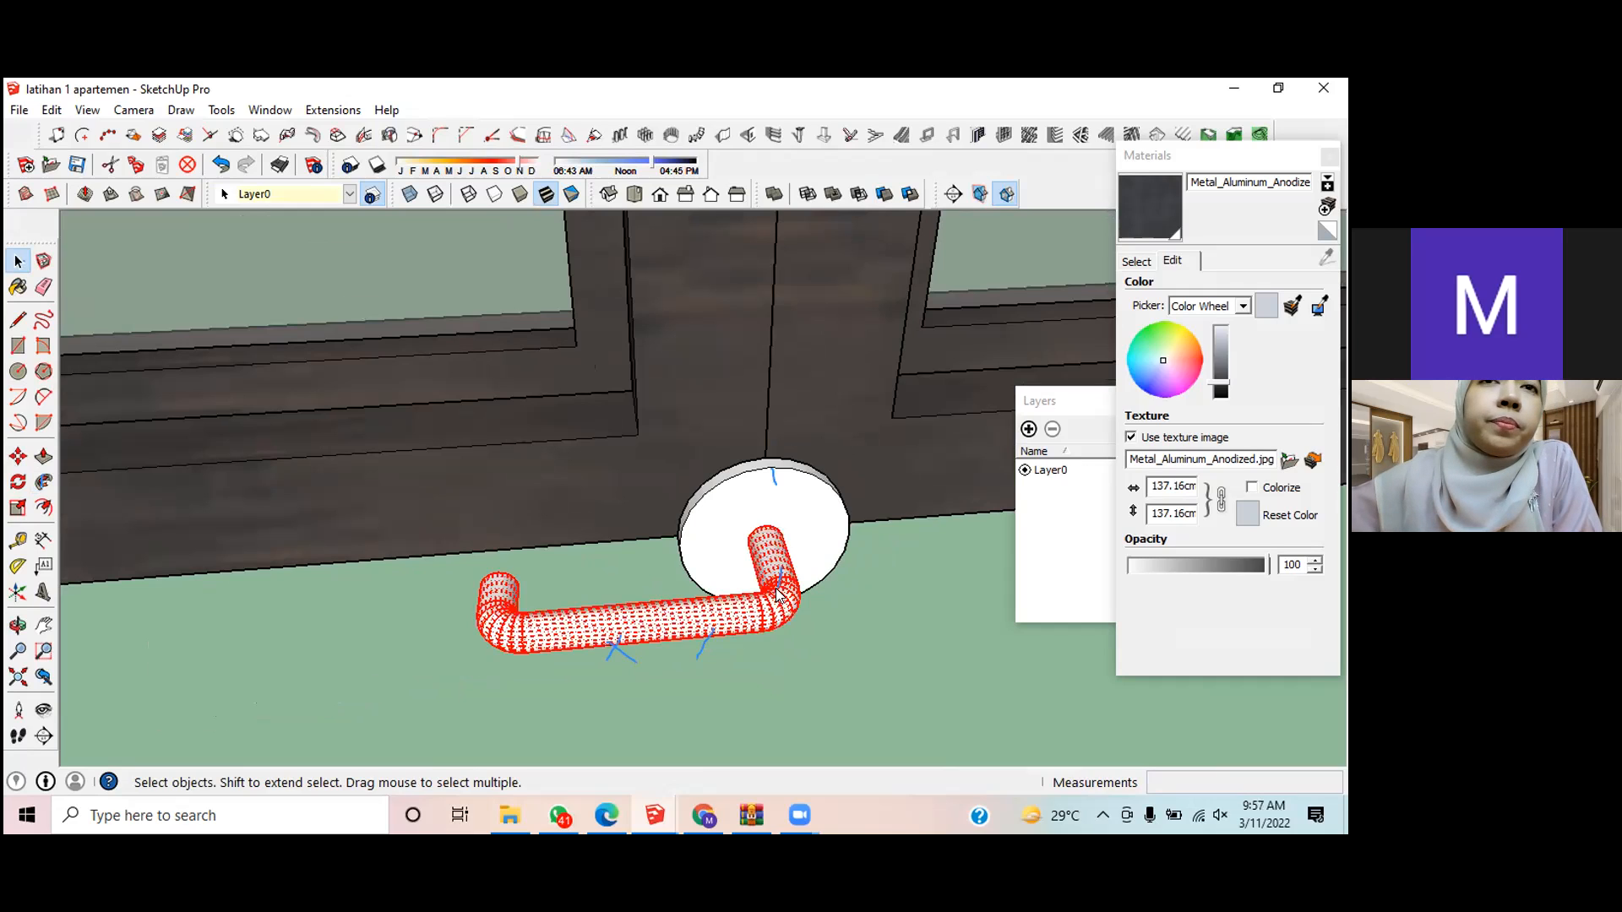
pyautogui.rightClick(778, 592)
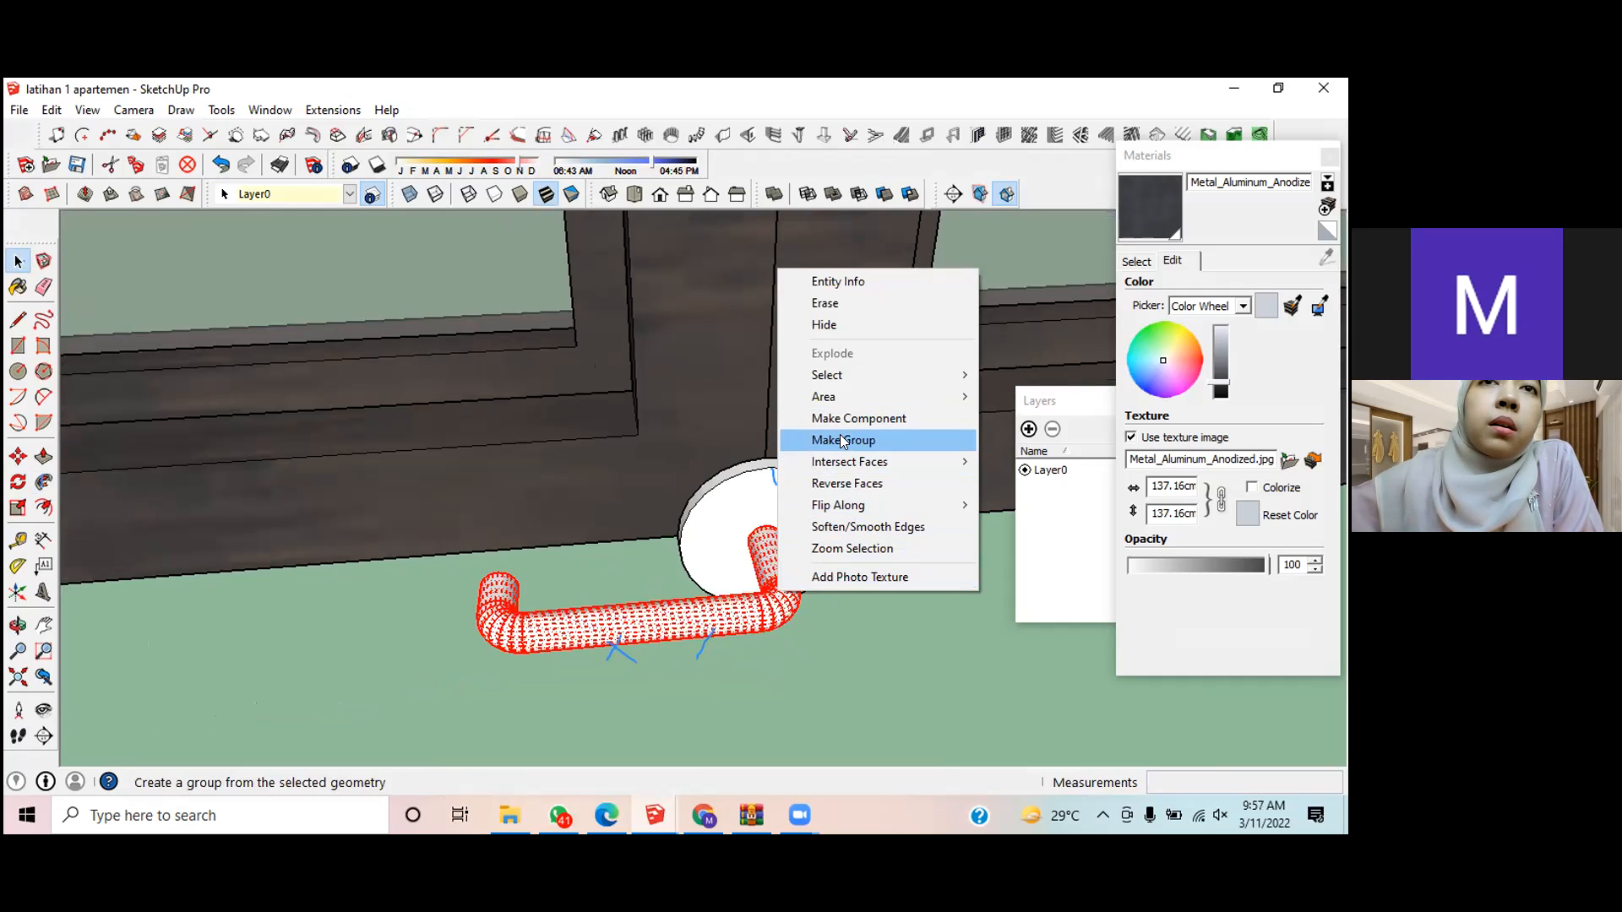
pyautogui.click(840, 440)
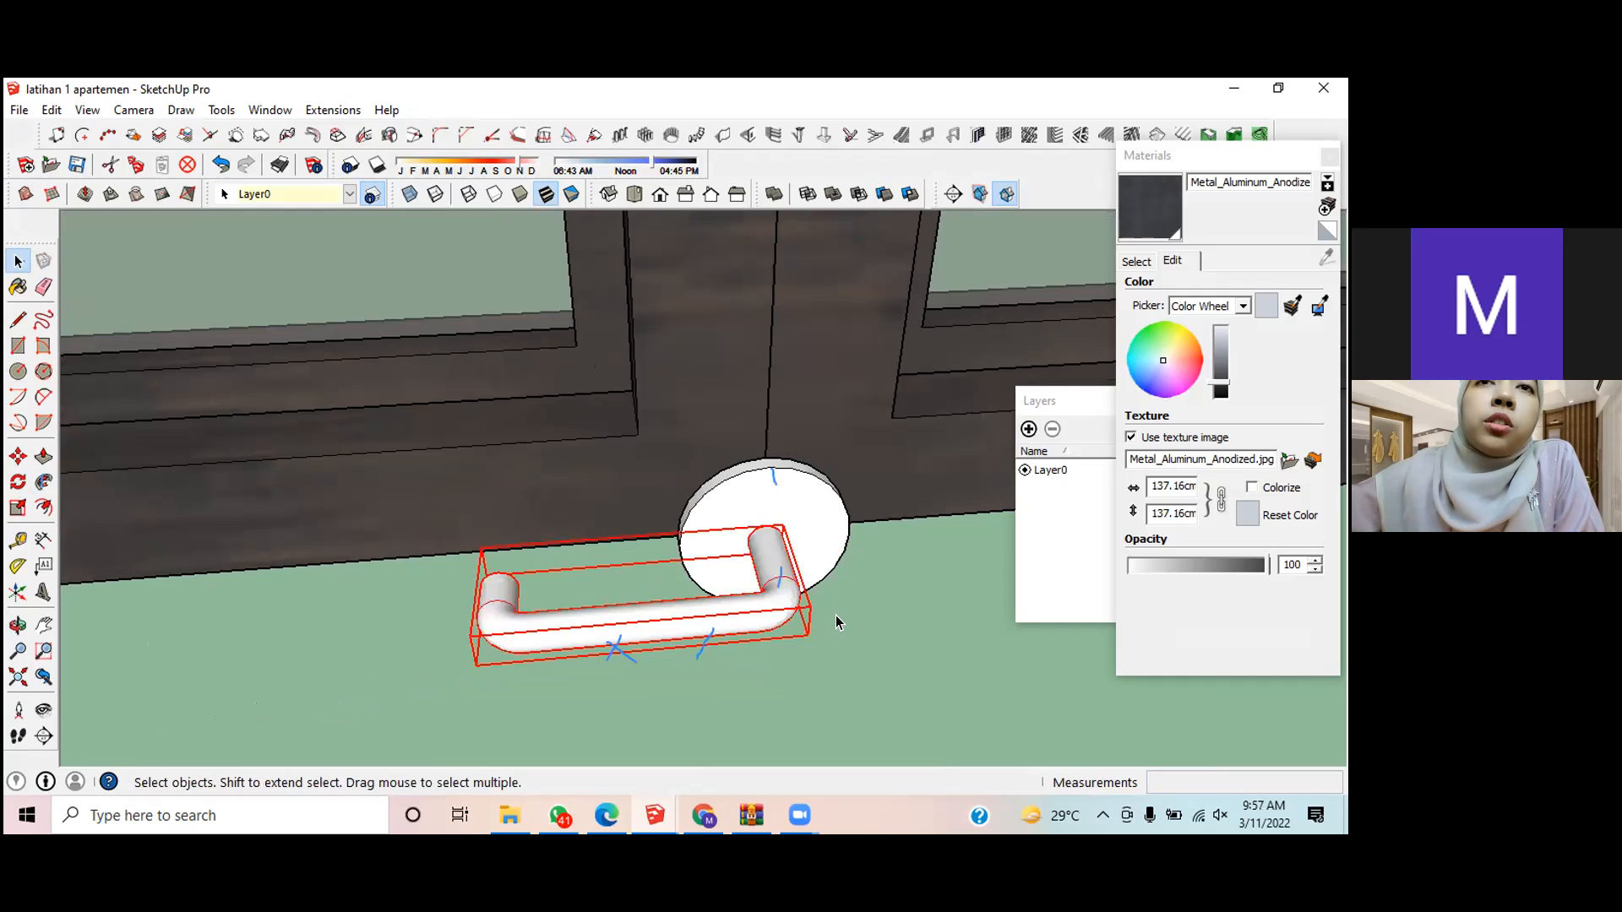
pyautogui.keyDown('shift'); pyautogui.click(808, 518); pyautogui.keyUp('shift')
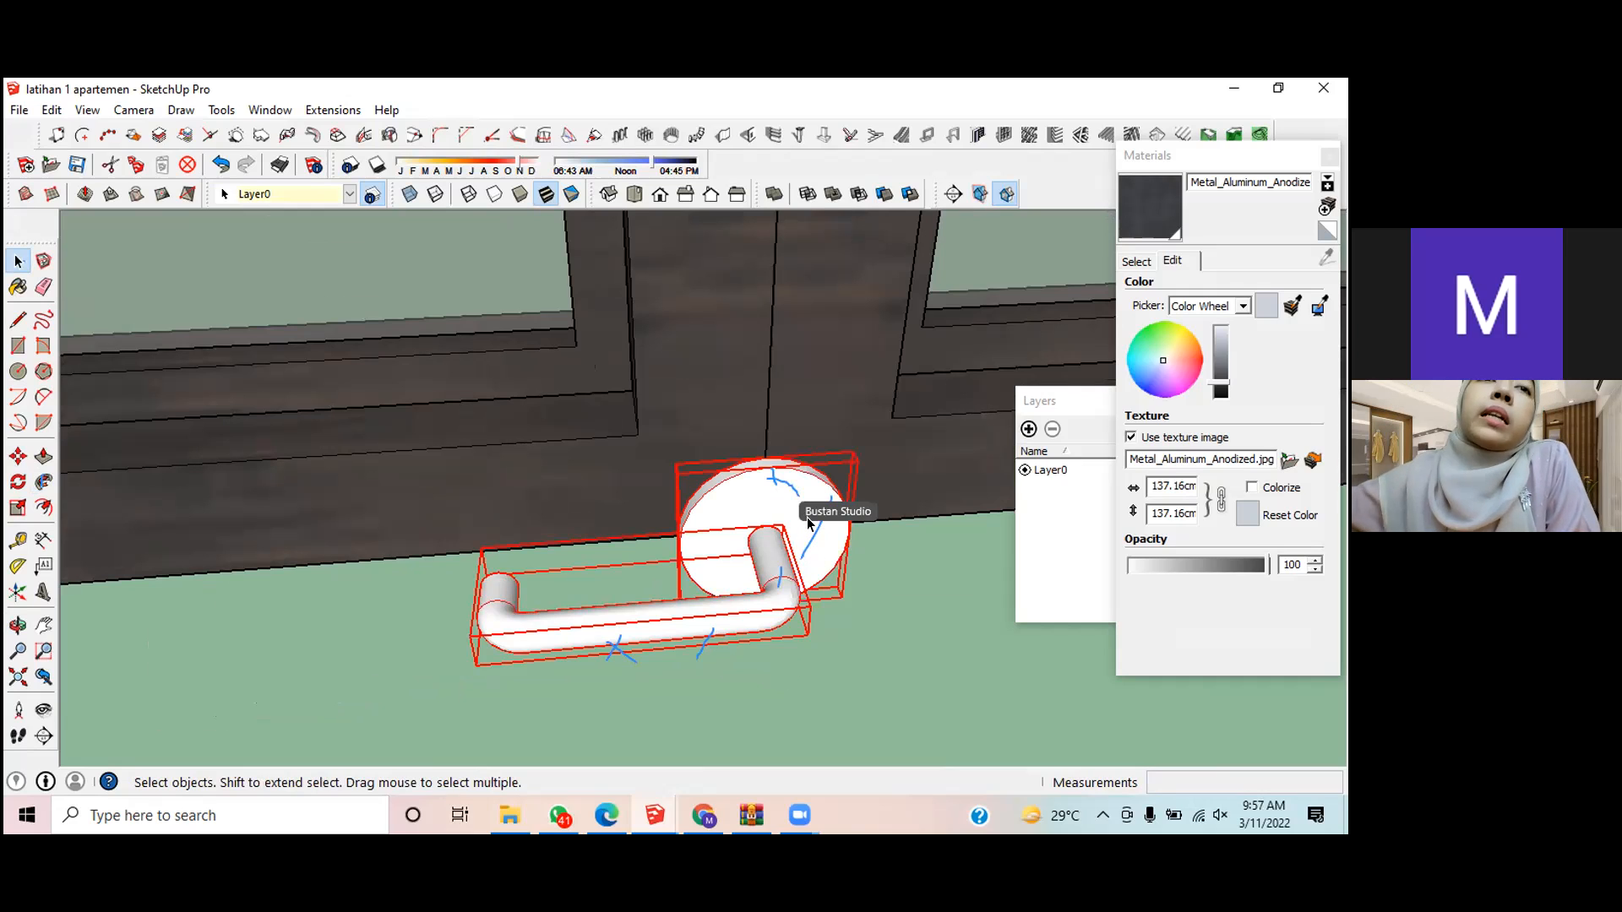
pyautogui.rightClick(807, 526)
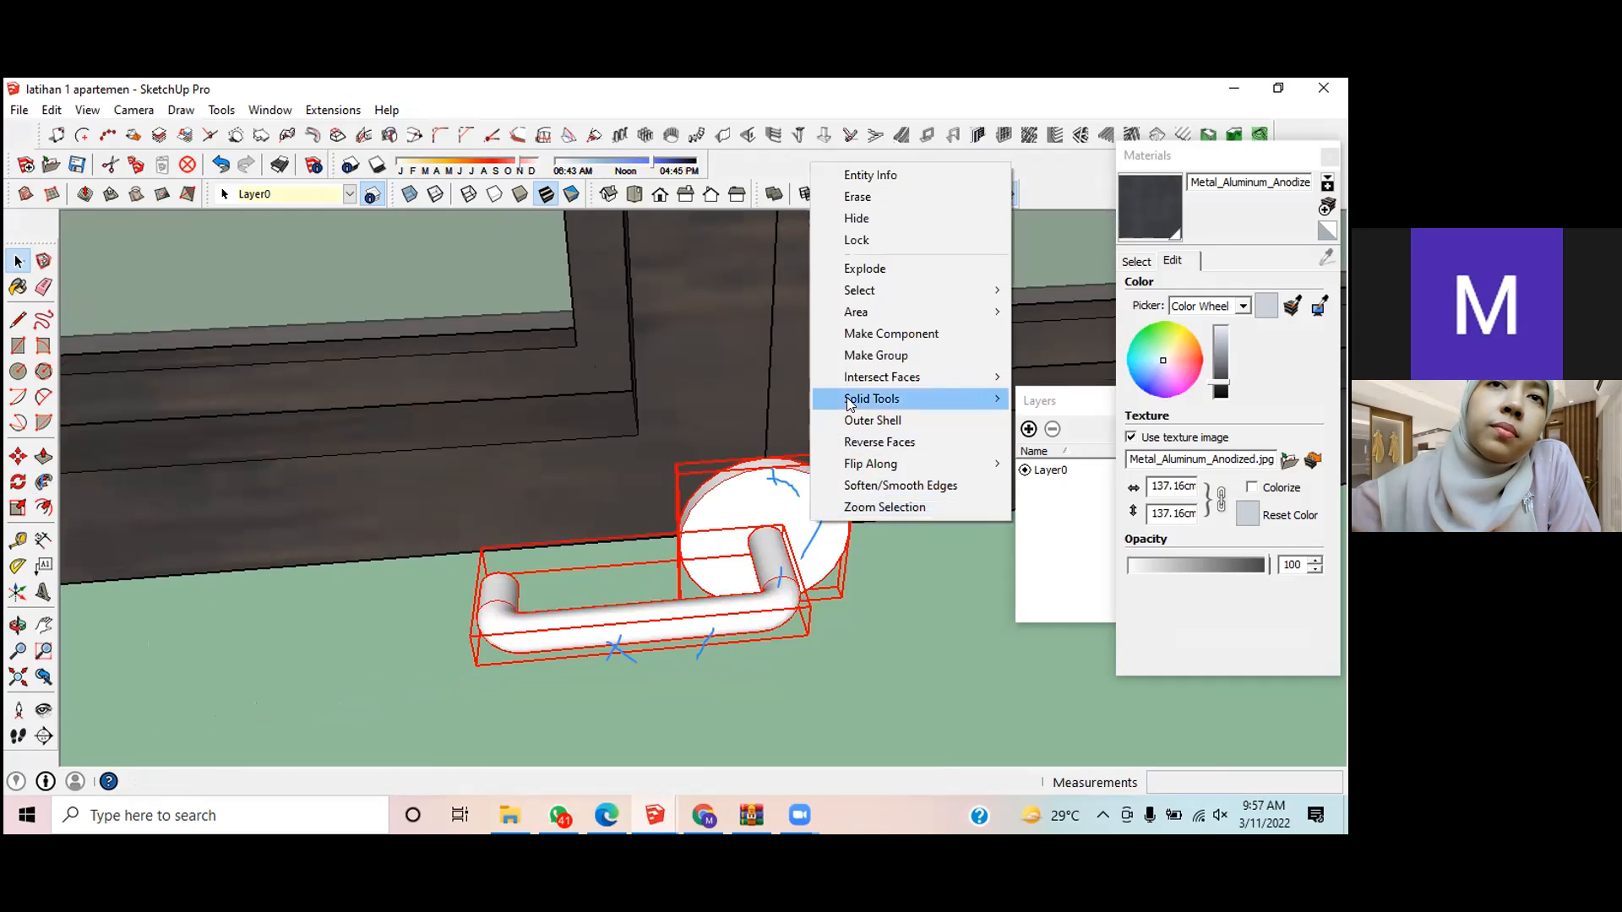
pyautogui.click(875, 353)
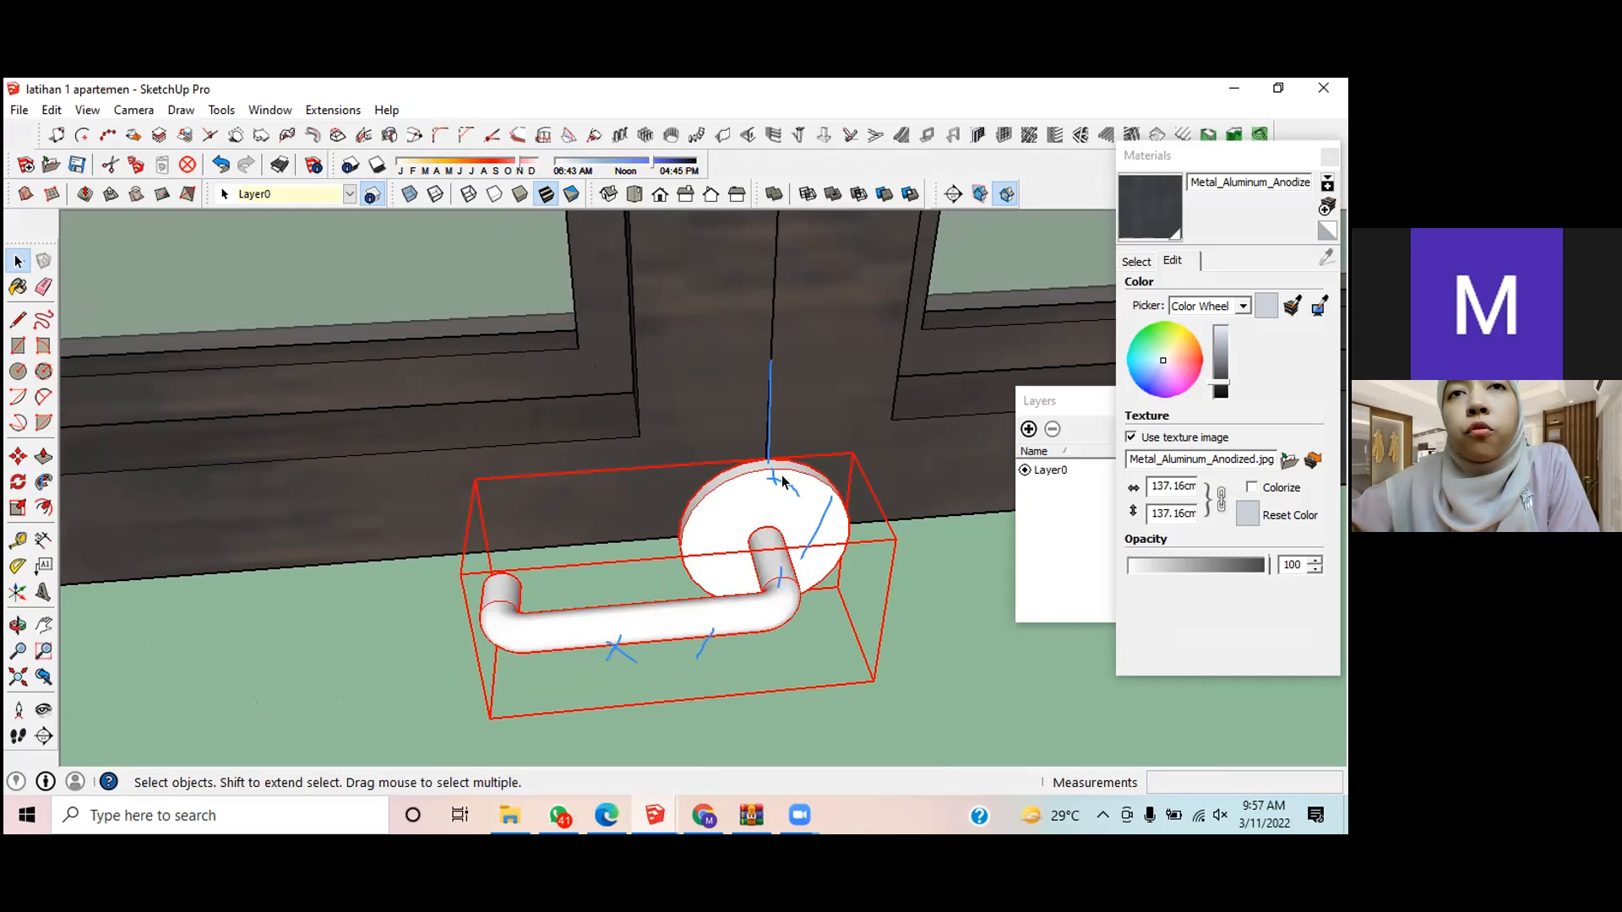
# Step: Try to move the grouped handle by 100 cm from its place at the door's bottom edge, and undo the move
pyautogui.press('m')
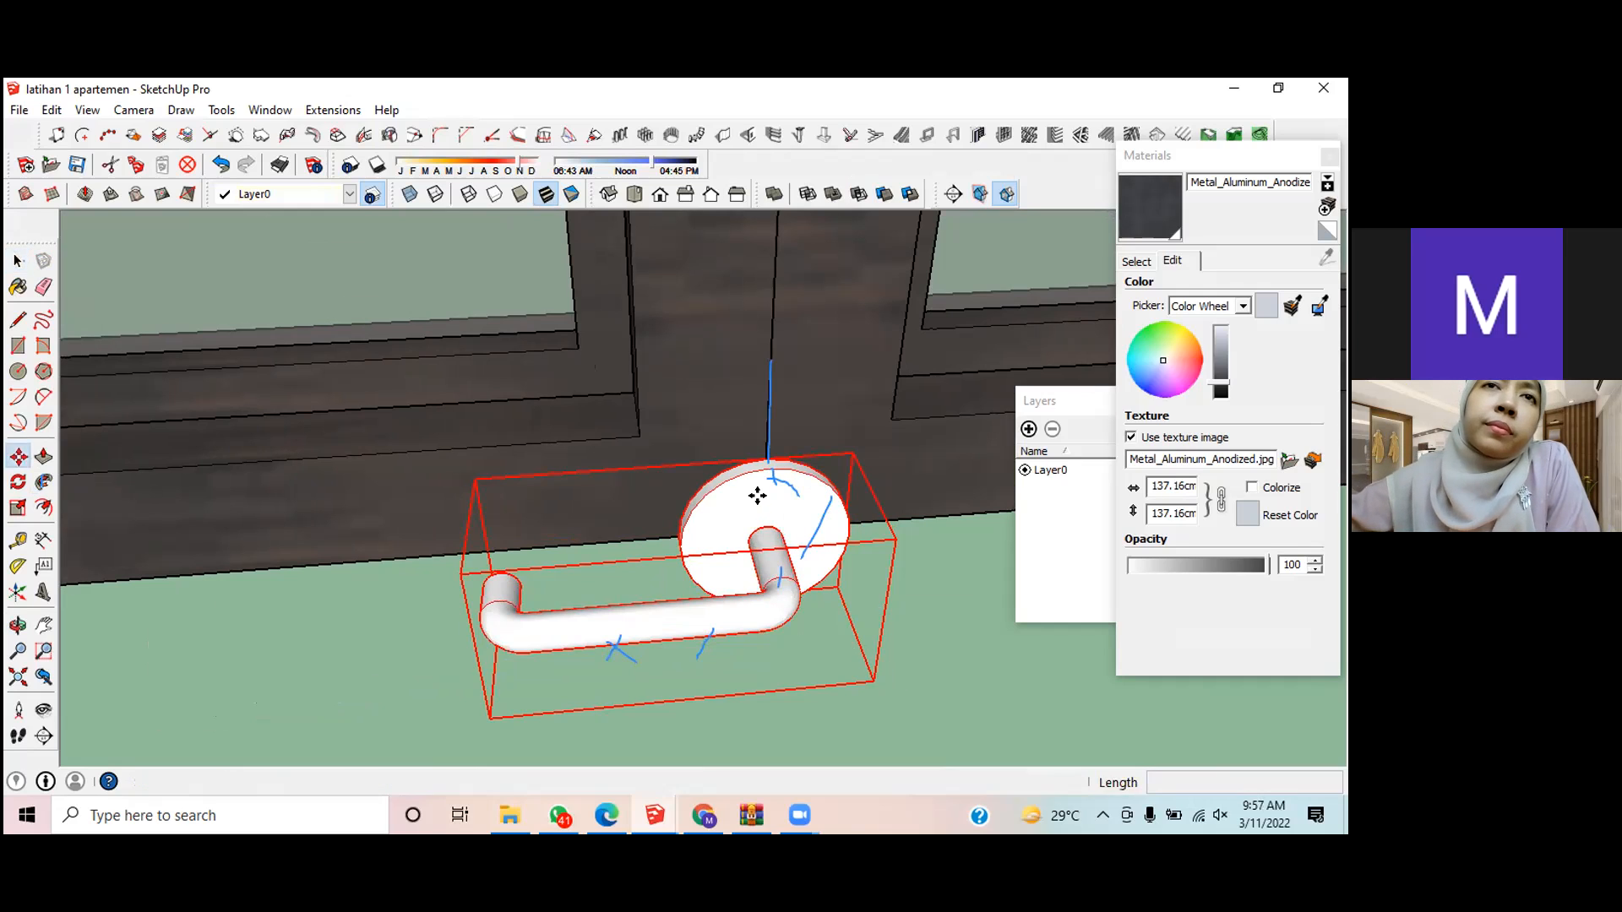
pyautogui.click(759, 487)
pyautogui.write('100')
pyautogui.press('Return')
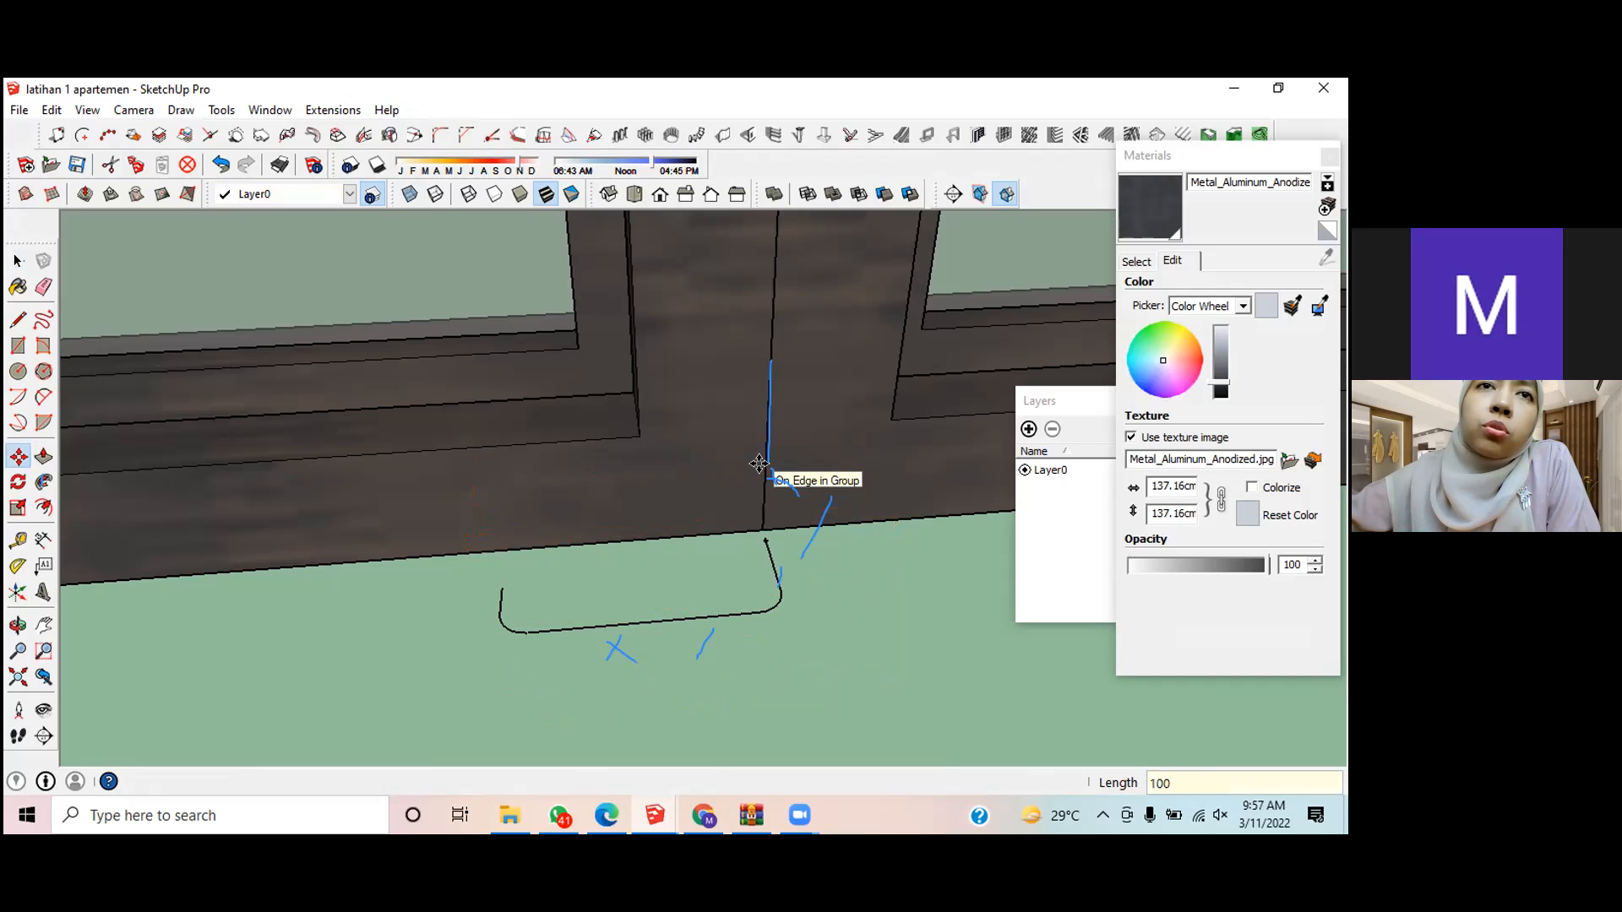
pyautogui.scroll(-3, 760, 484)
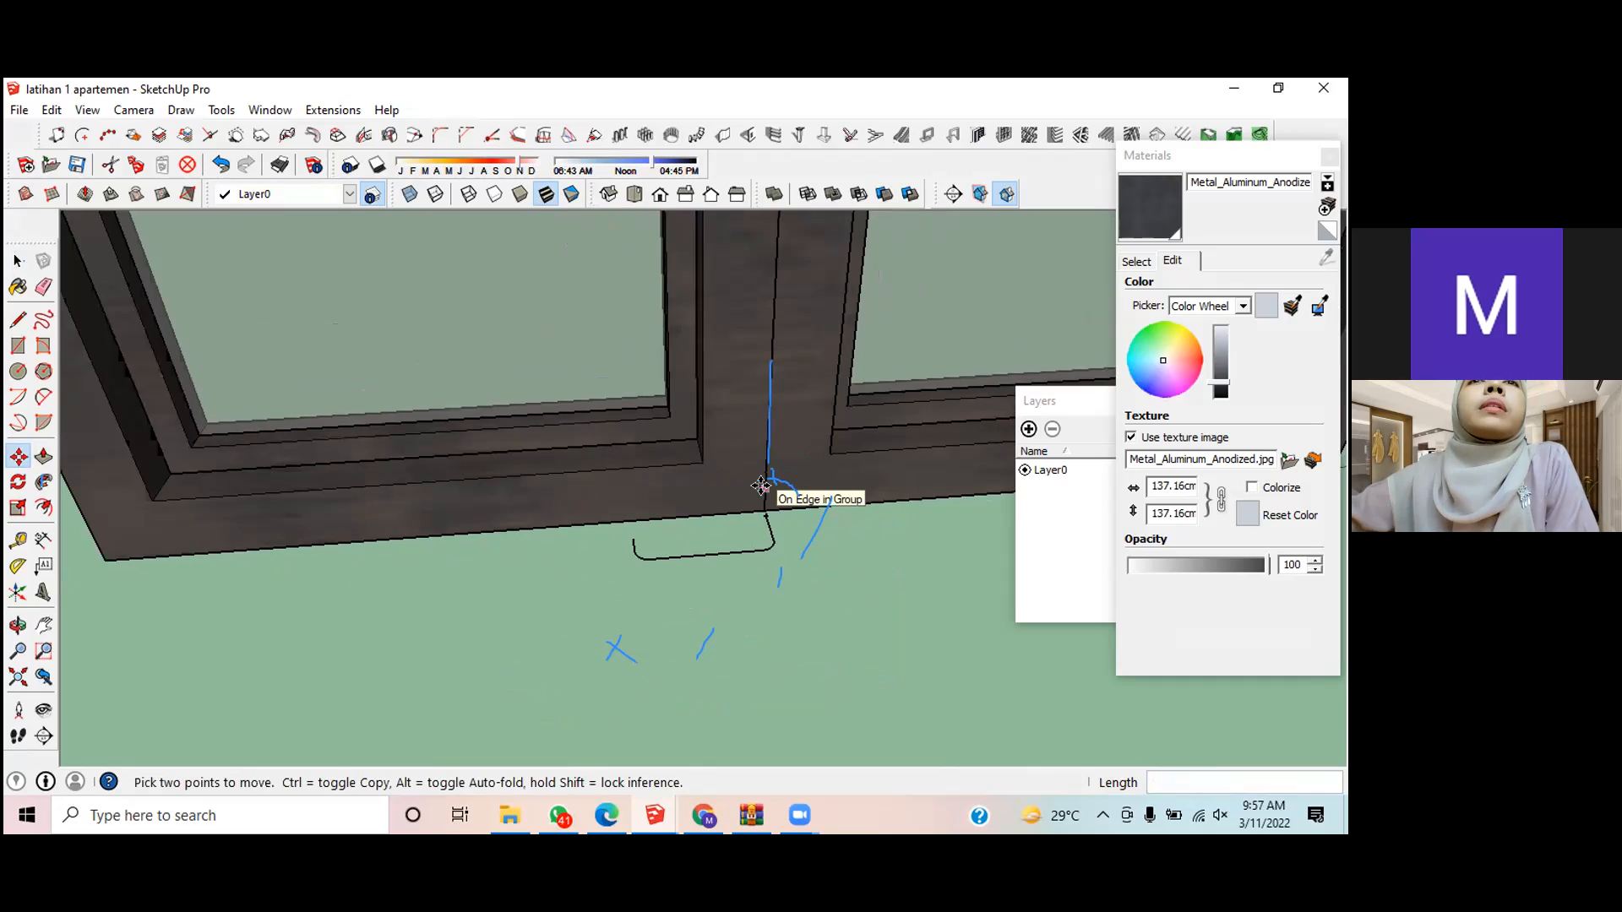
pyautogui.scroll(-6, 760, 484)
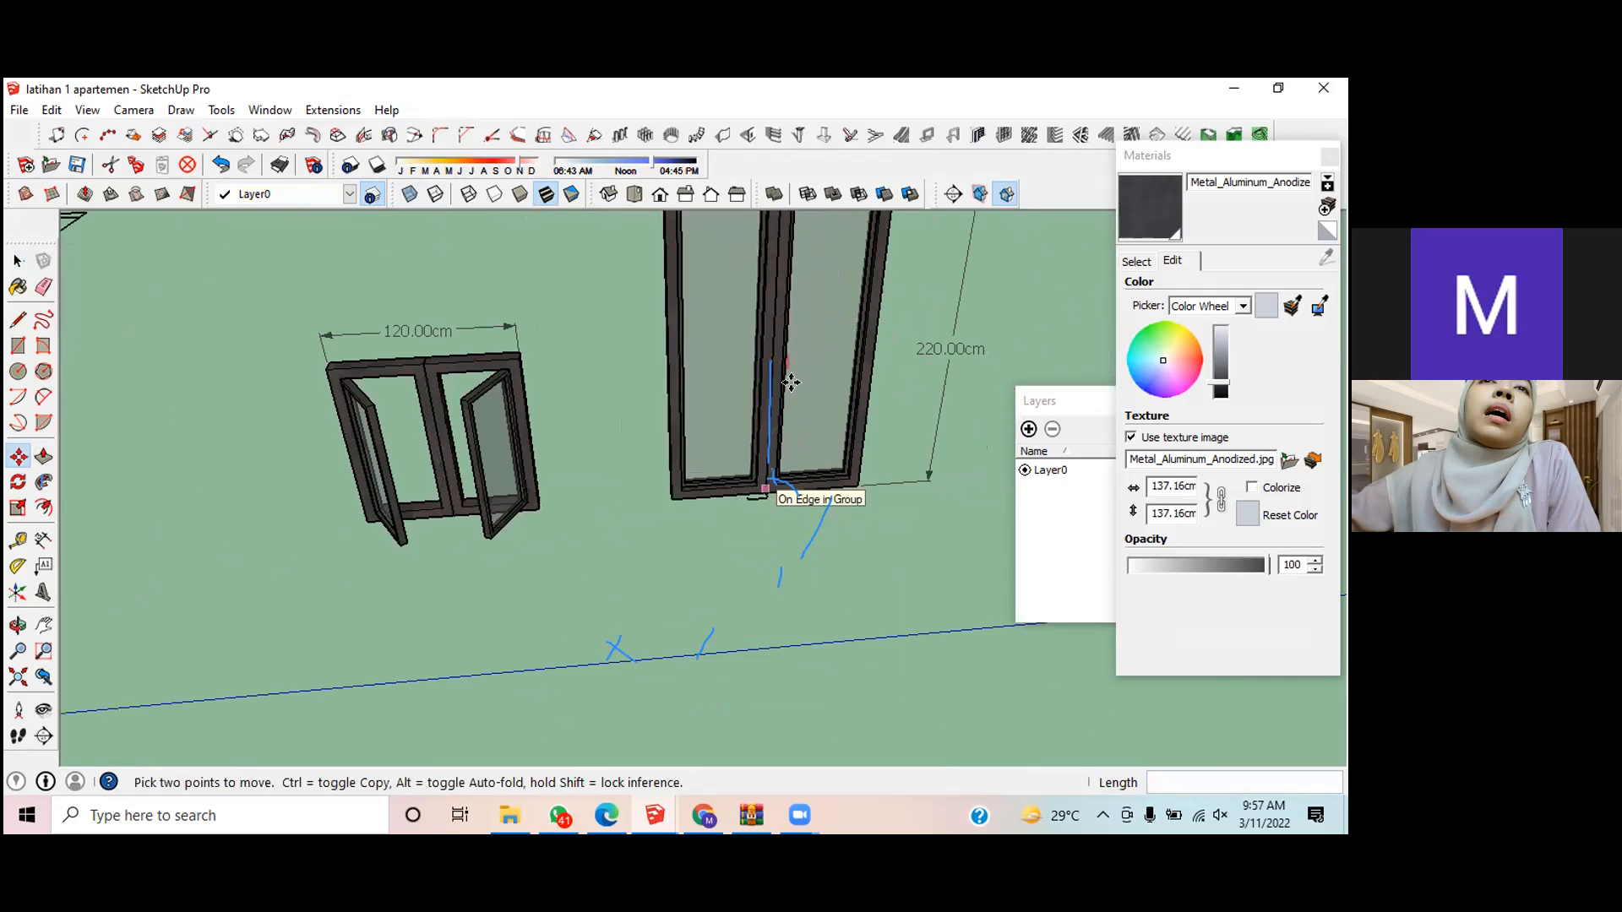
pyautogui.scroll(-3, 794, 412)
pyautogui.scroll(2, 797, 414)
pyautogui.moveTo(796, 414); pyautogui.dragTo(796, 364, button='middle')
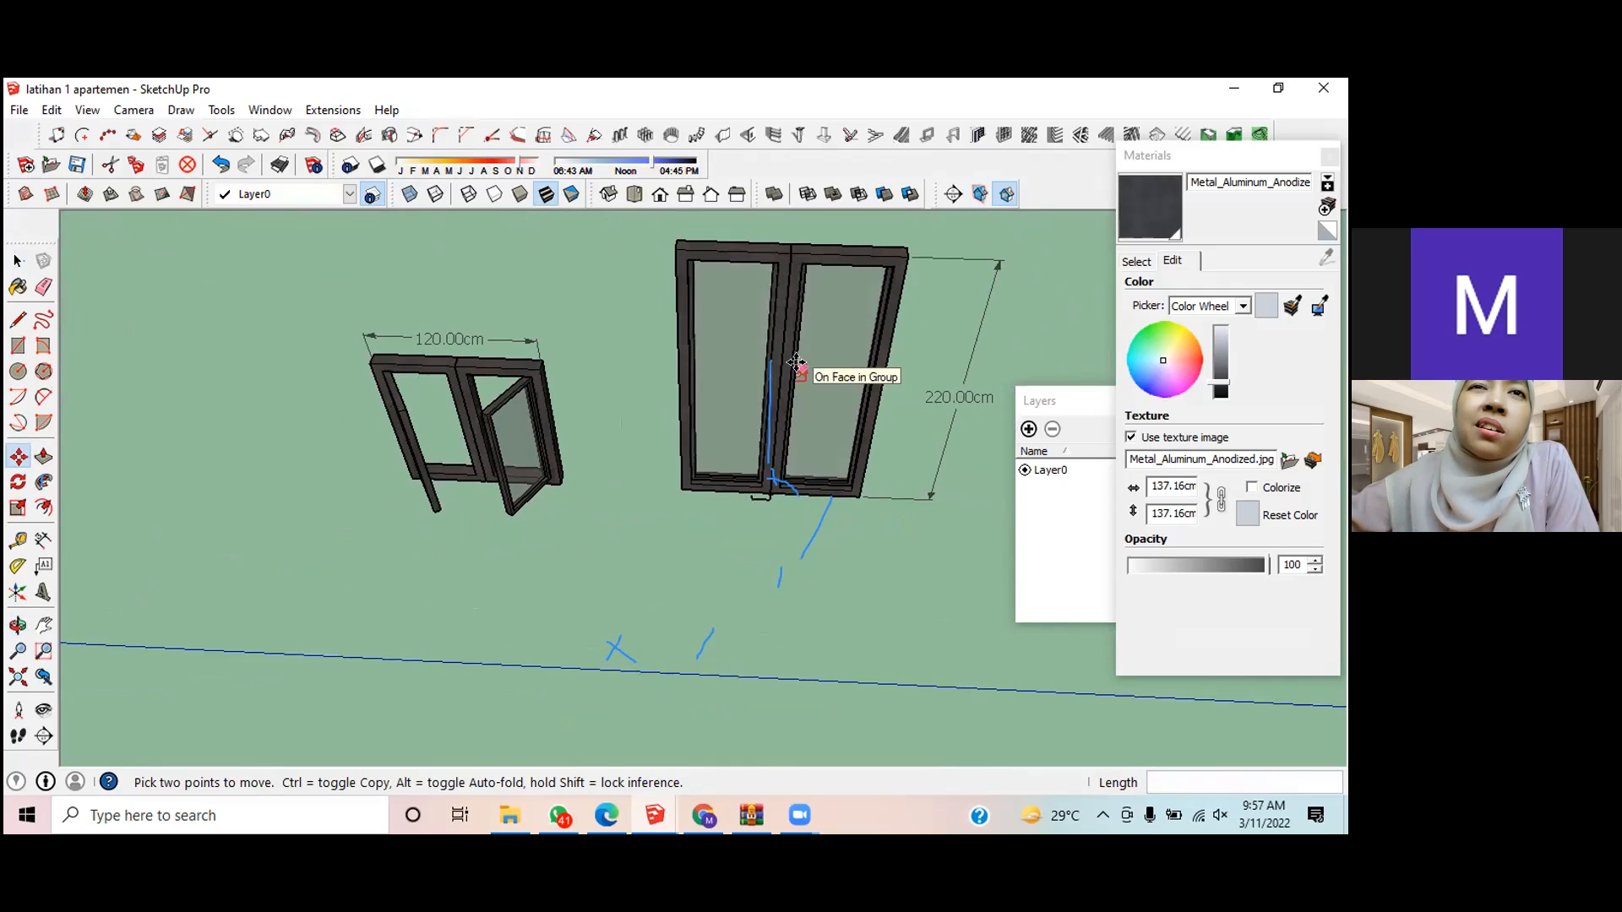
pyautogui.hotkey('ctrl', 'z')
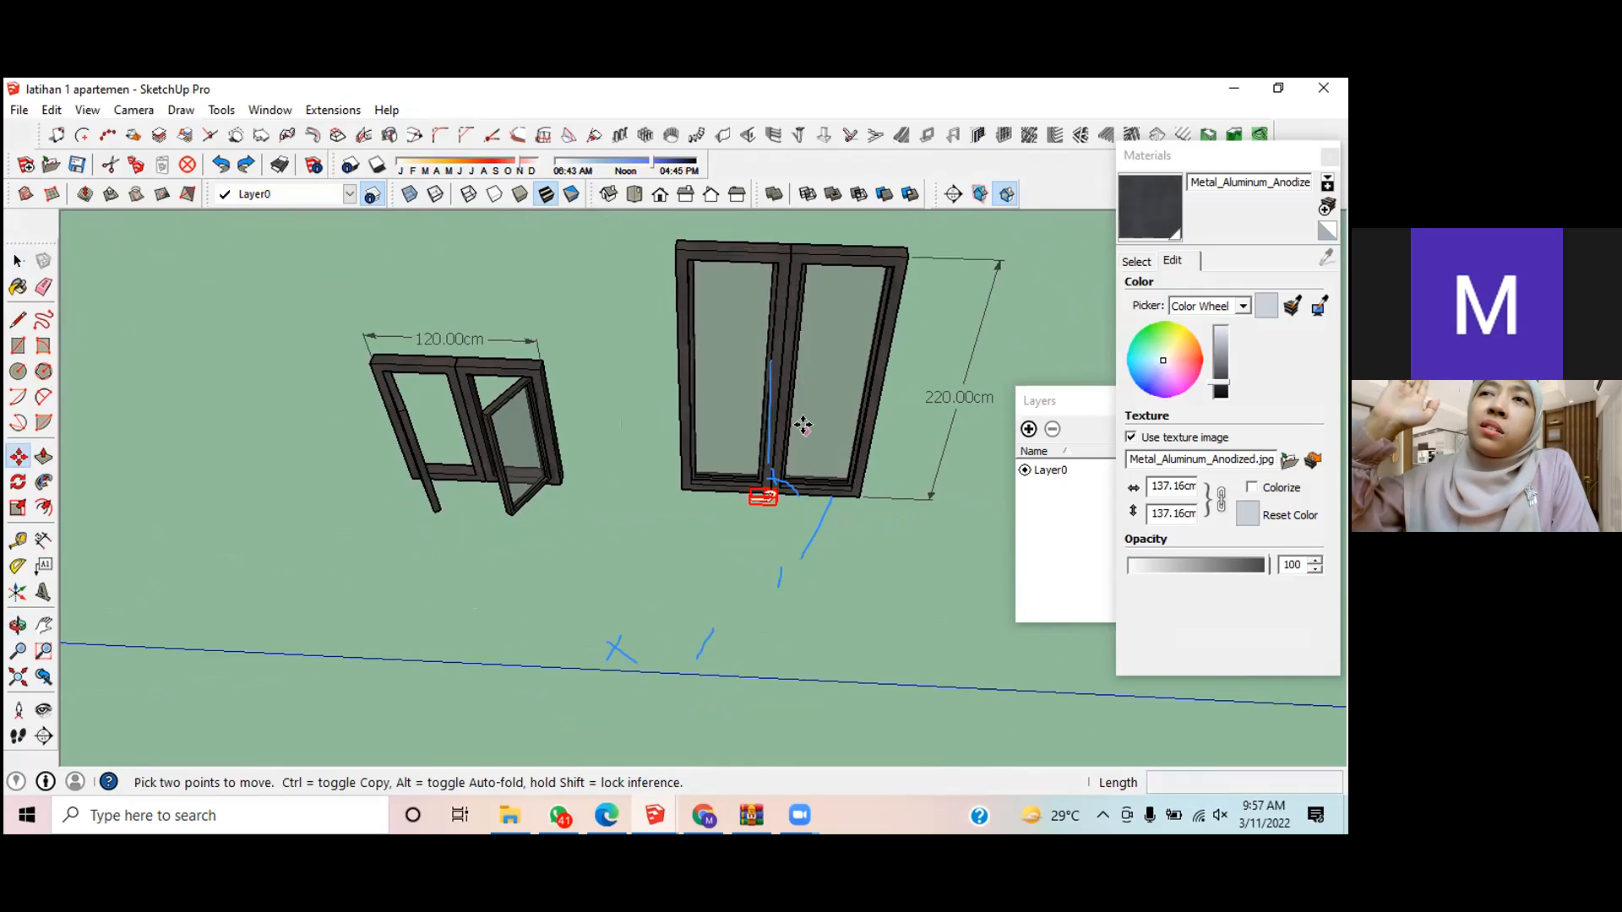
# Step: Move the grouped handle 100 cm straight up from the door's bottom edge along the seam between the leaves
pyautogui.scroll(3, 774, 484)
pyautogui.moveTo(775, 484); pyautogui.dragTo(720, 673, button='middle')
pyautogui.press('m')
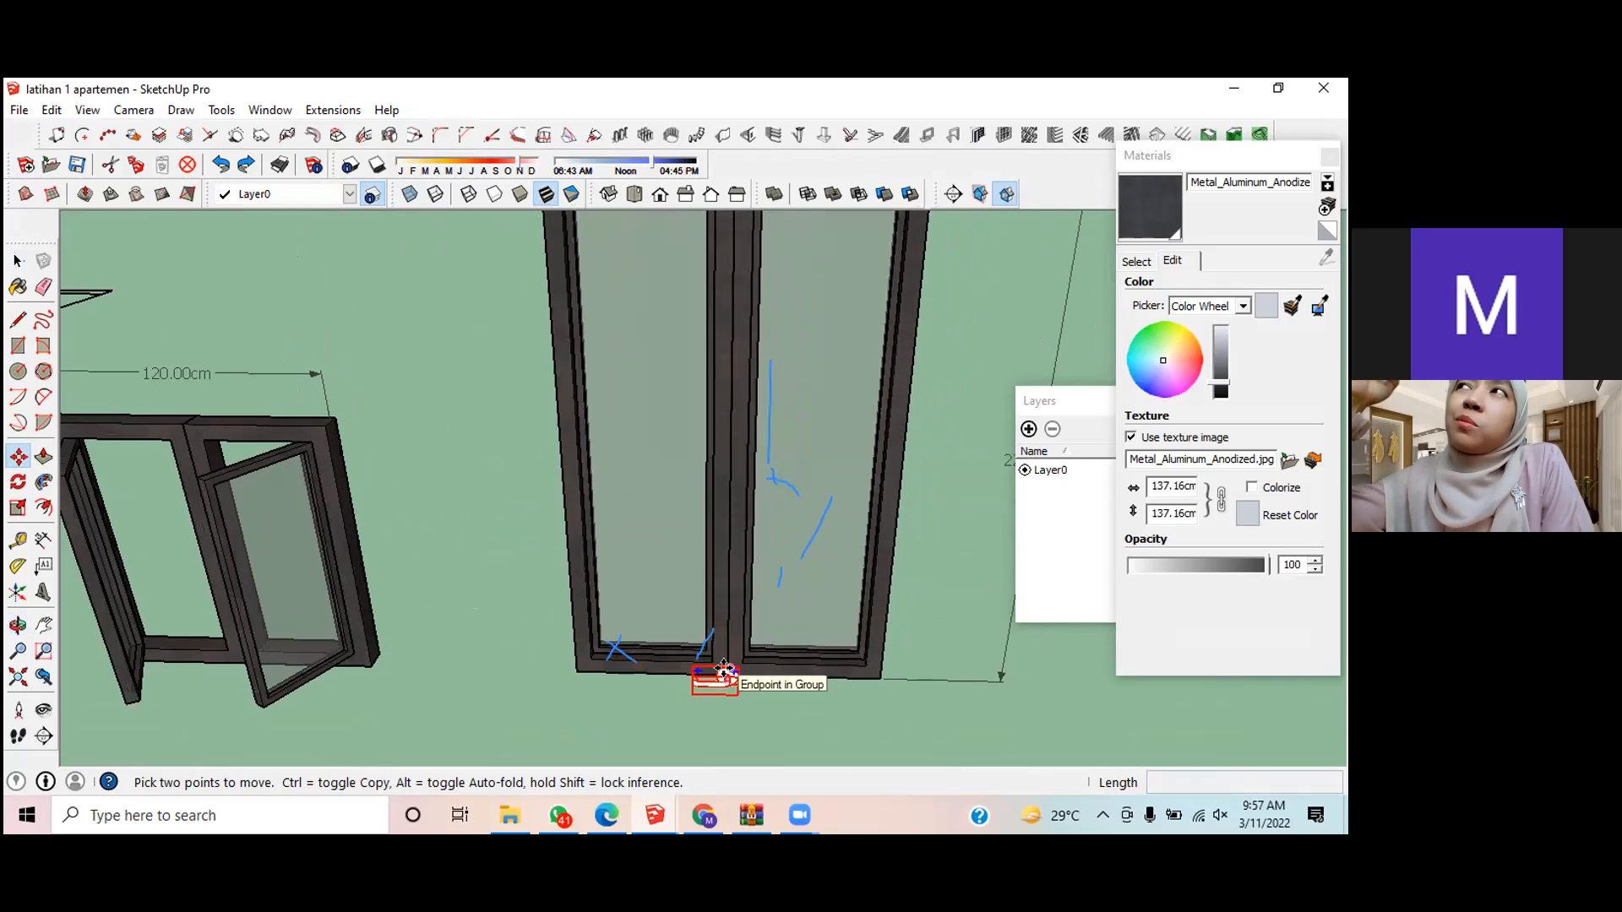
pyautogui.press('q')
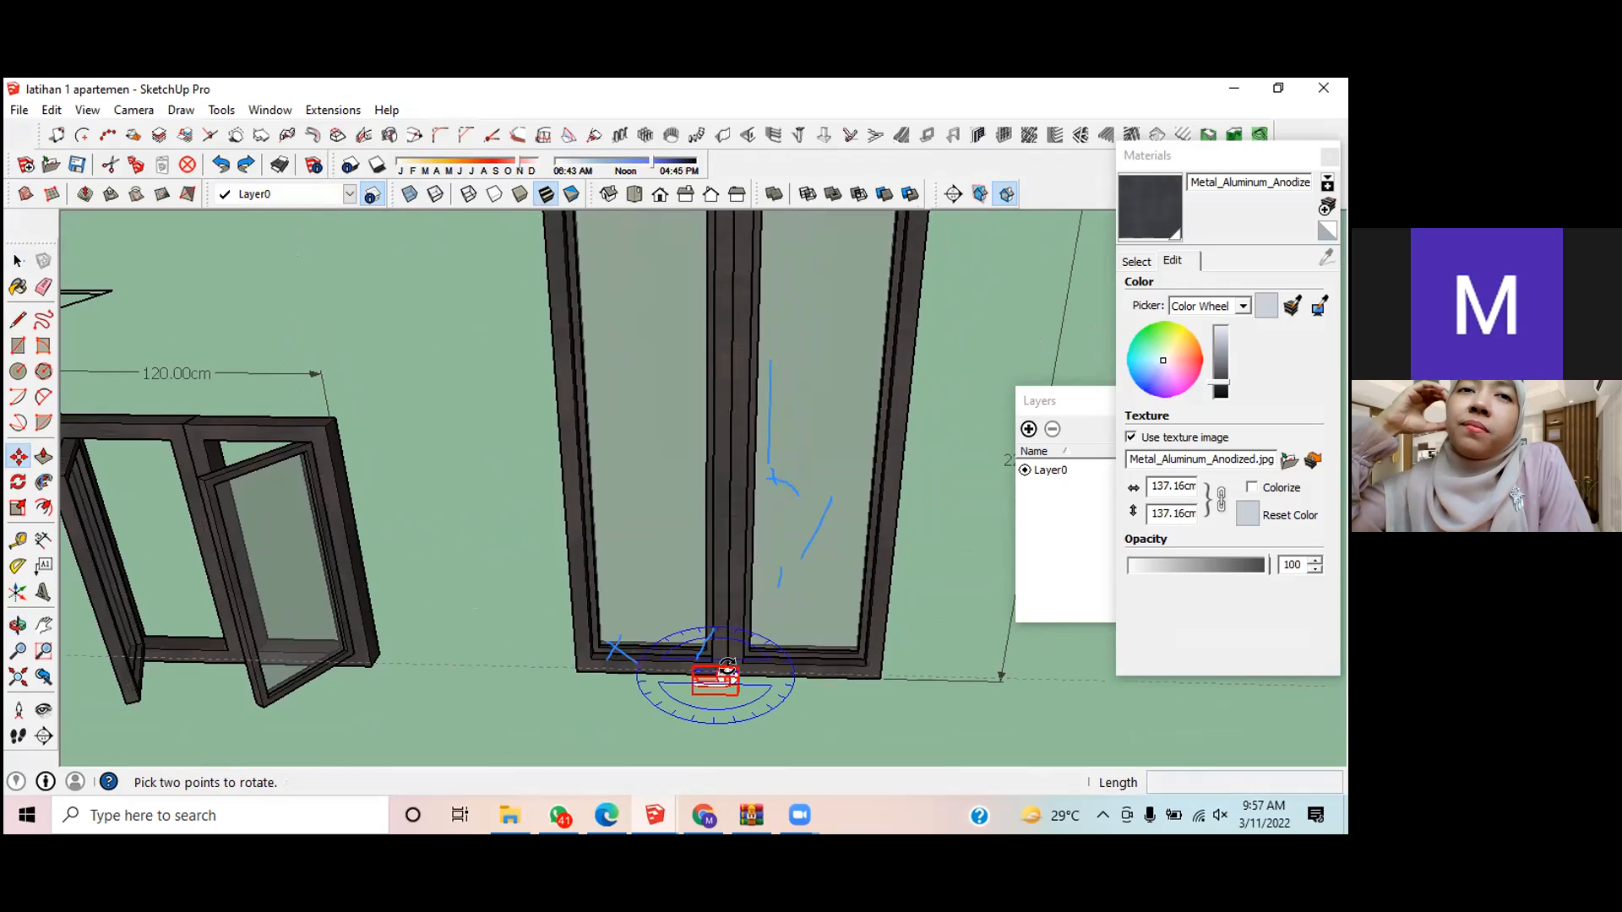
pyautogui.scroll(4, 727, 674)
pyautogui.press('m')
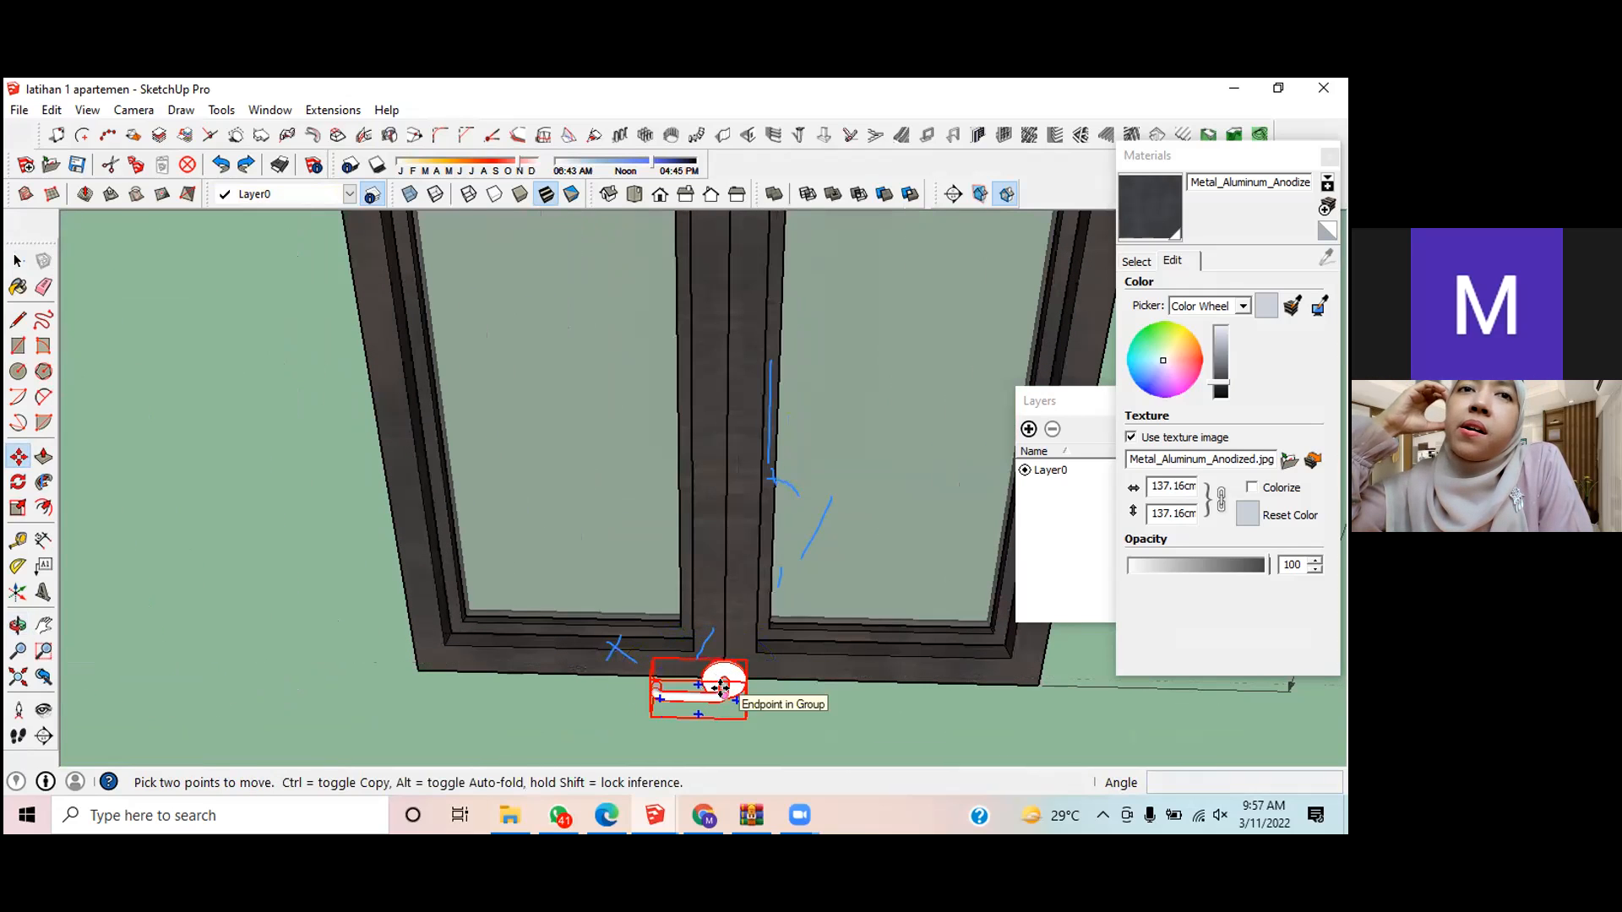
pyautogui.click(719, 675)
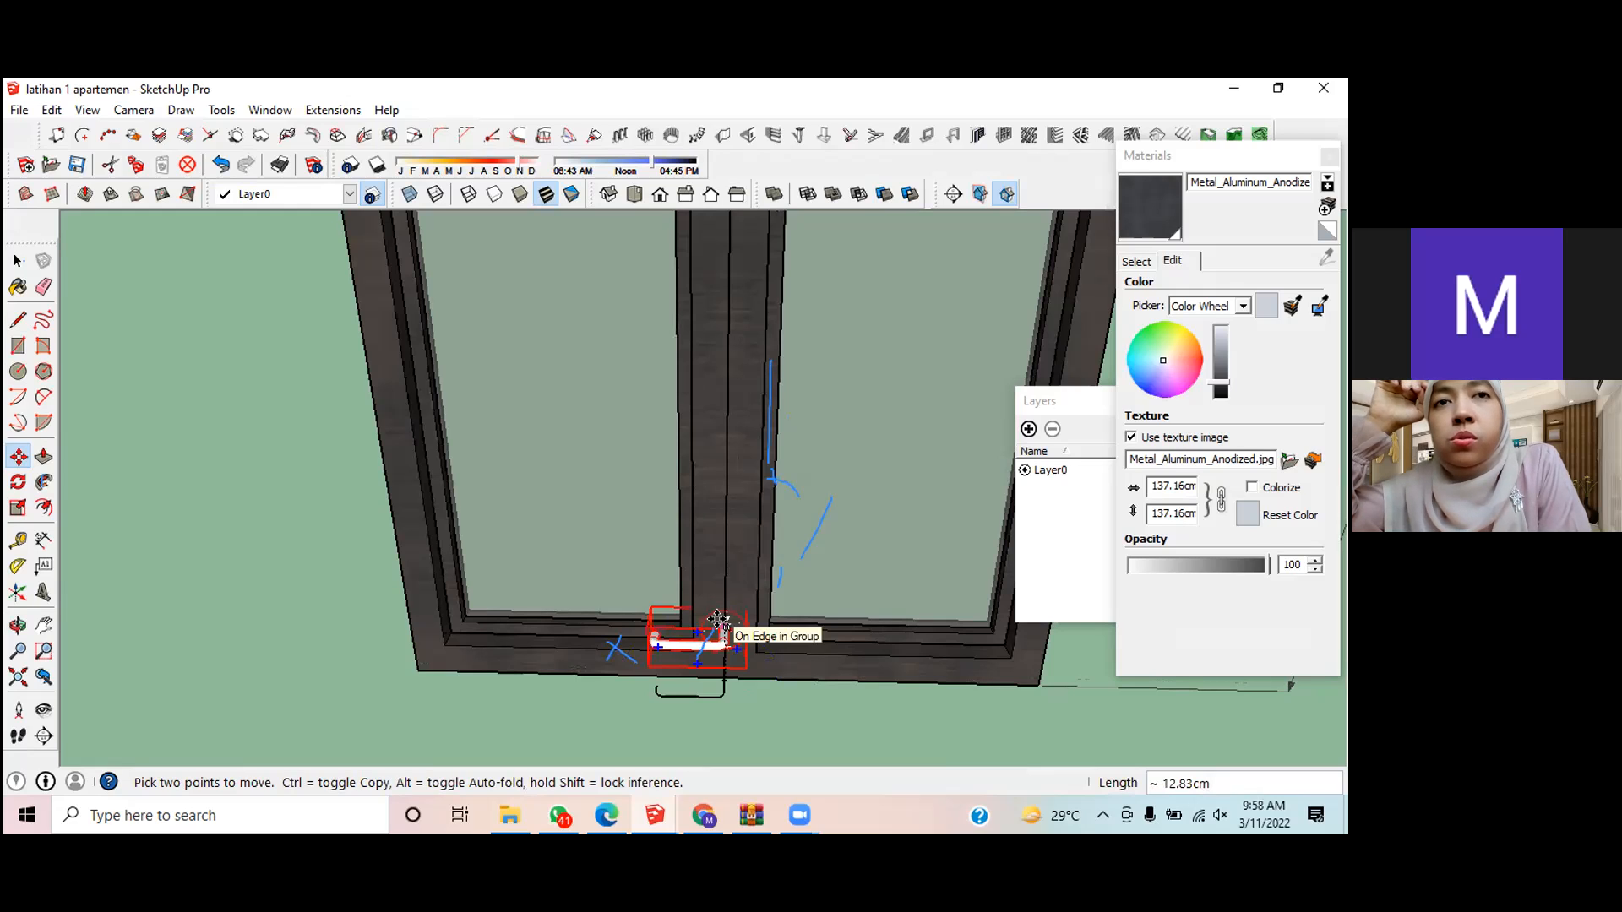
pyautogui.write('100')
pyautogui.press('Return')
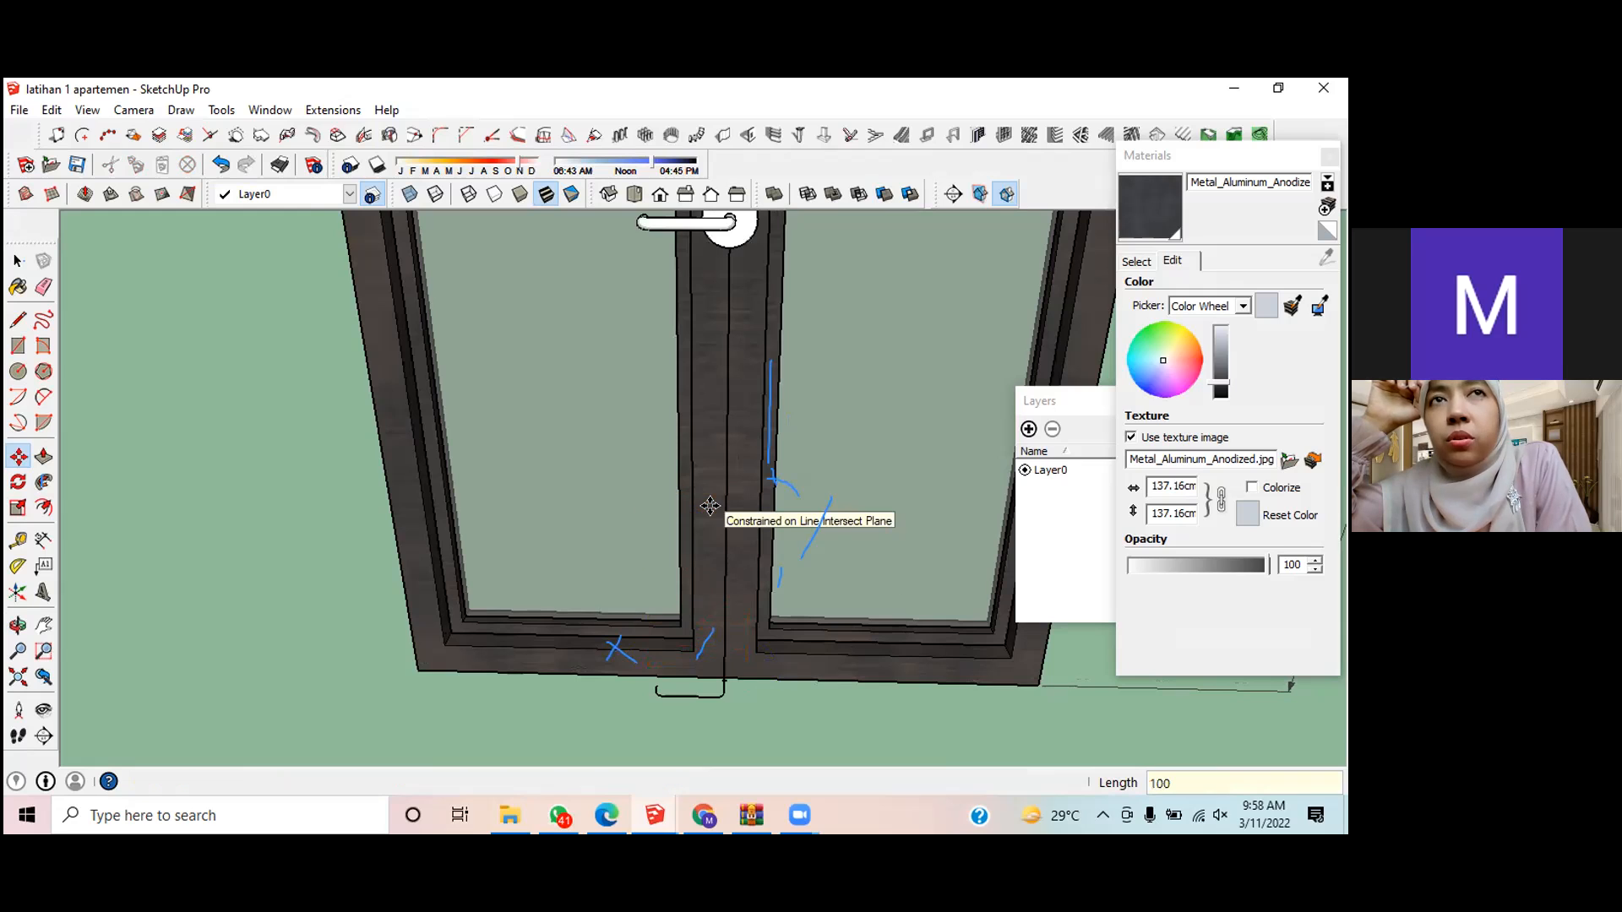
pyautogui.scroll(-2, 748, 449)
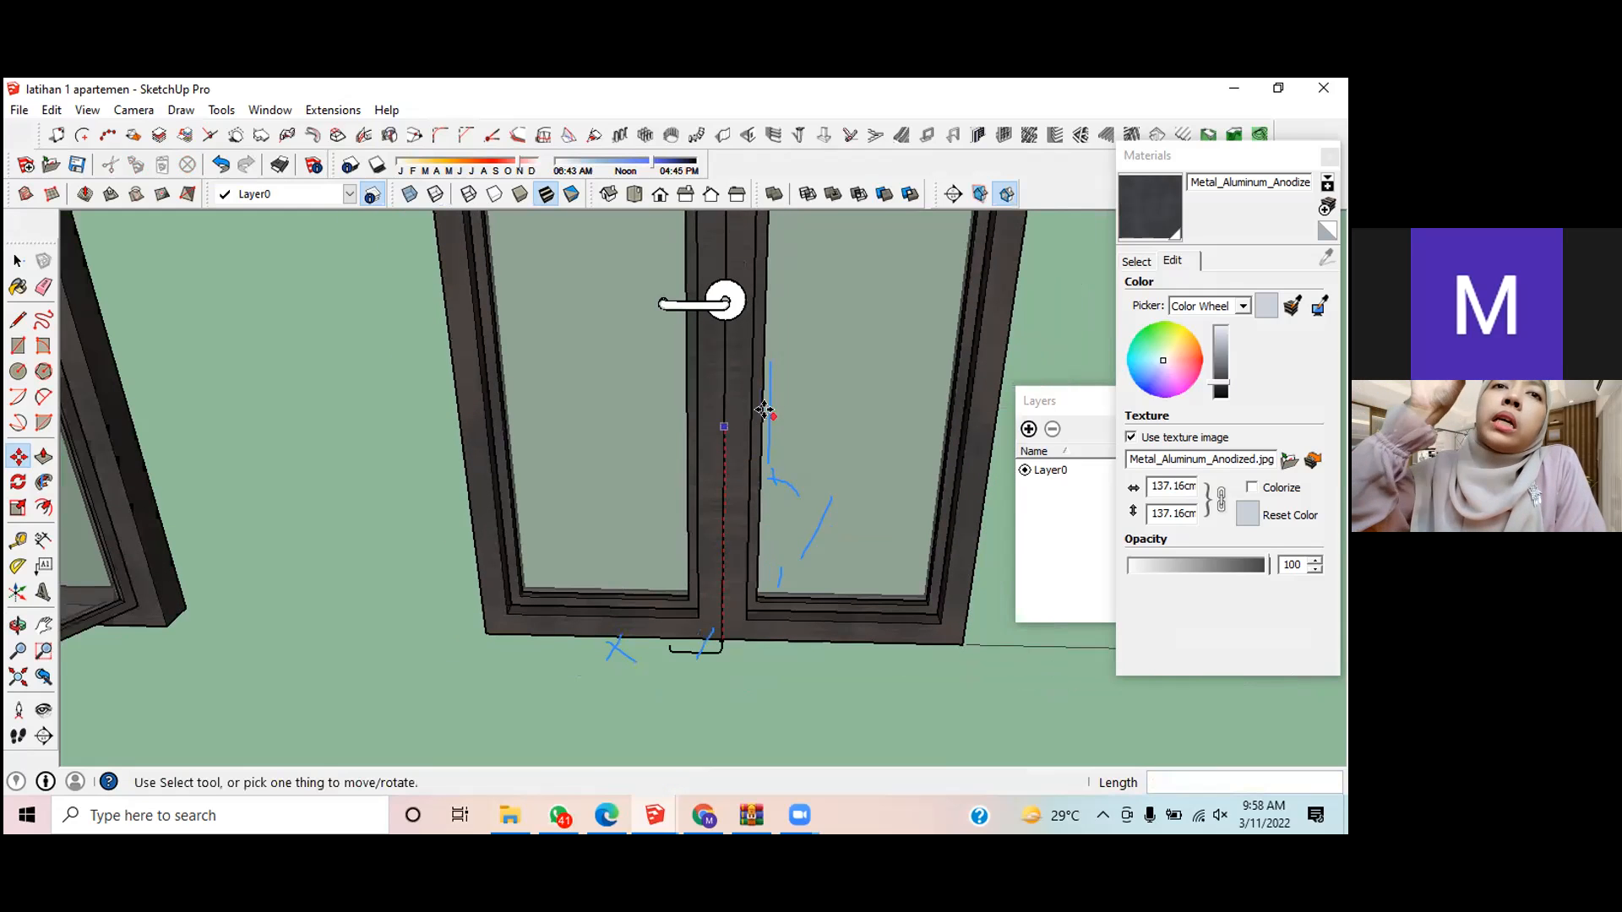
# Step: Move the handle group sideways by about 5.9 cm, from the centre seam onto the left leaf's stile
pyautogui.press('space')
pyautogui.moveTo(742, 417); pyautogui.dragTo(738, 568, button='middle')
pyautogui.scroll(2, 738, 567)
pyautogui.scroll(2, 738, 567)
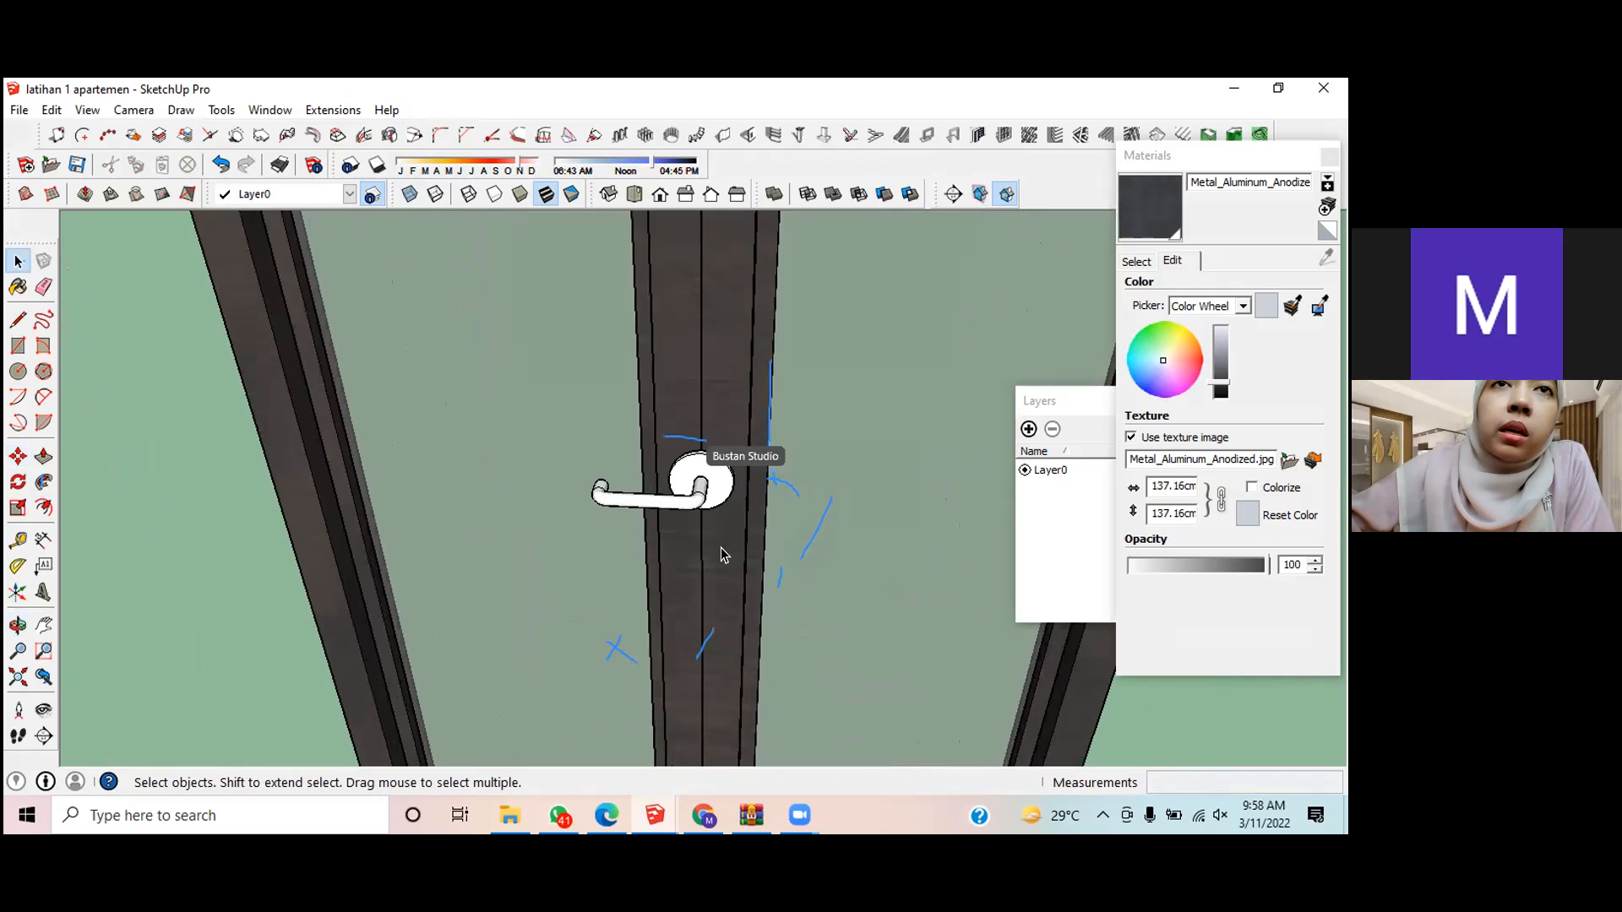
pyautogui.click(697, 477)
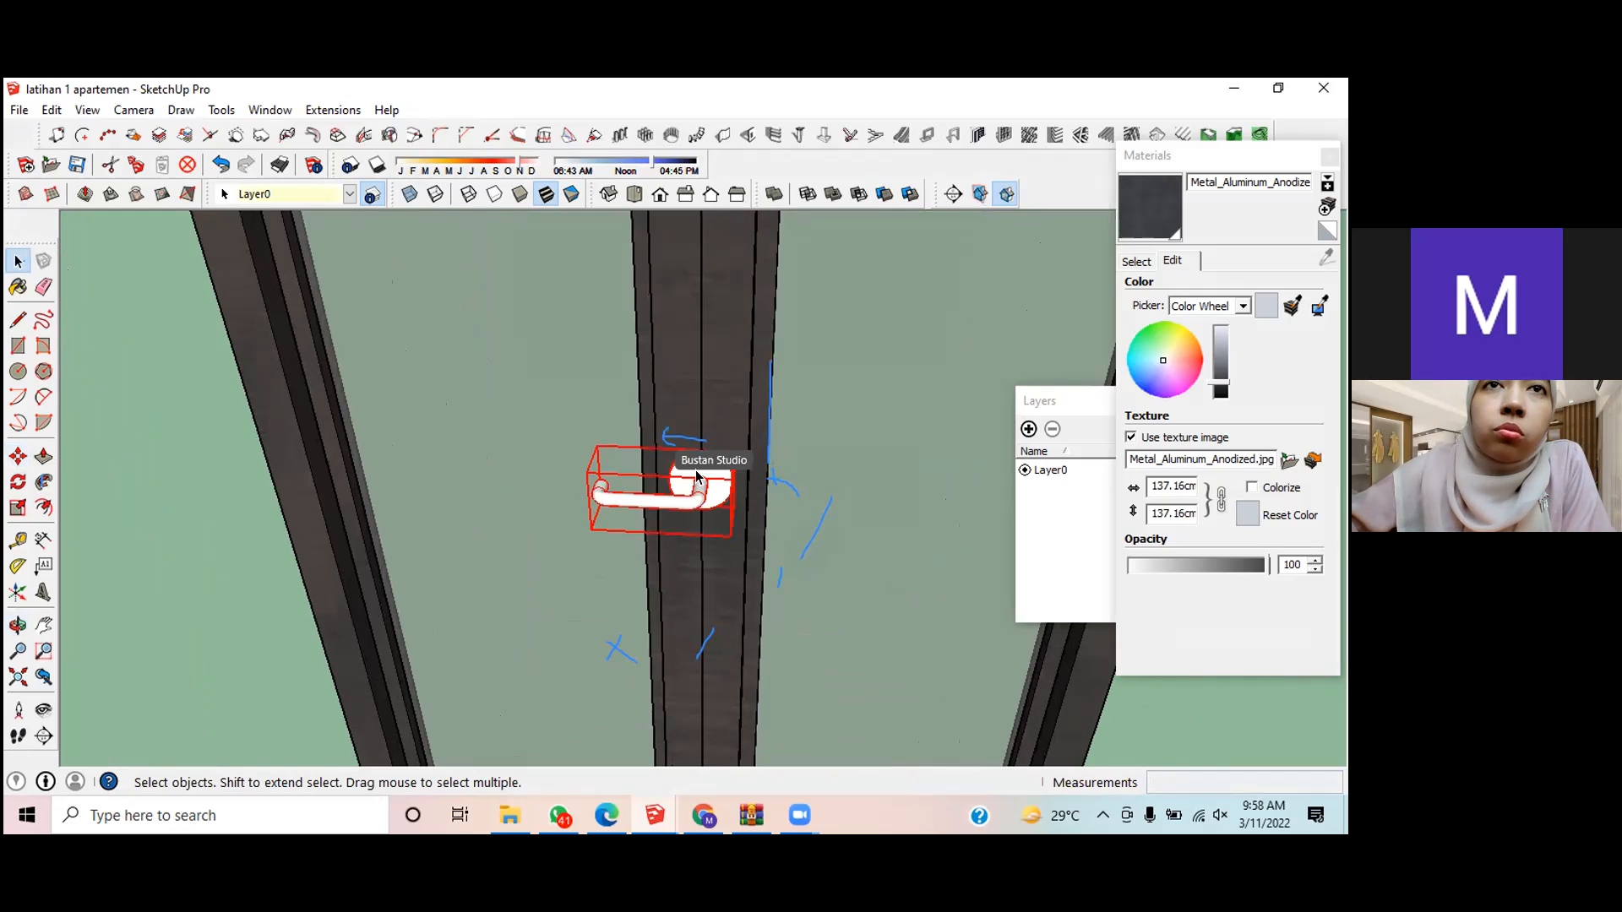
pyautogui.press('m')
pyautogui.click(692, 479)
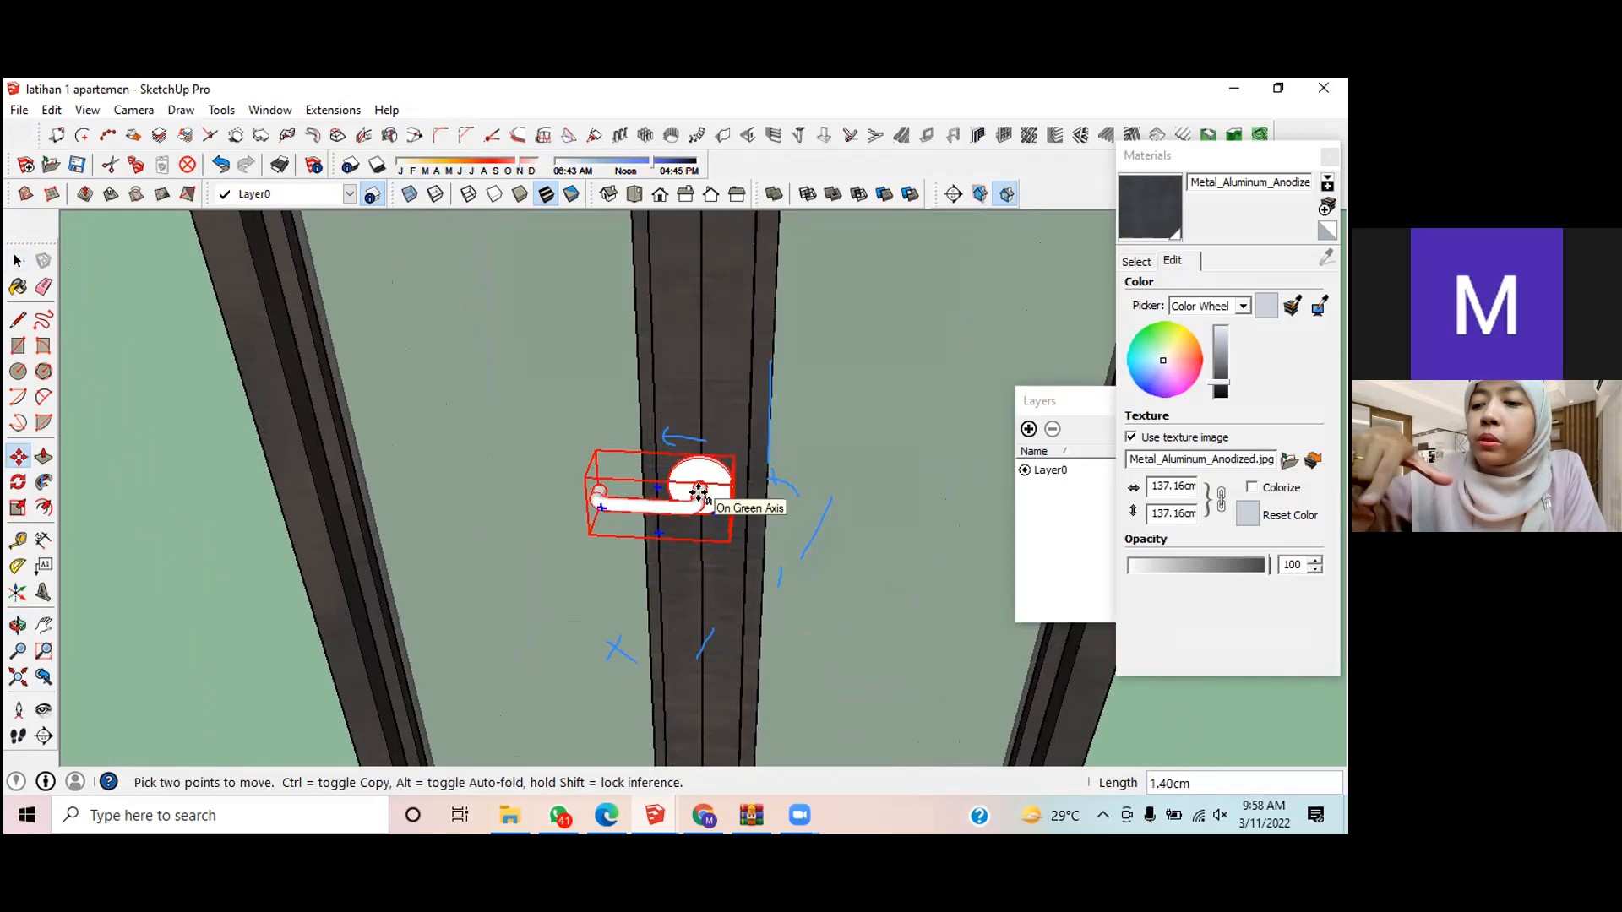
pyautogui.scroll(3, 699, 490)
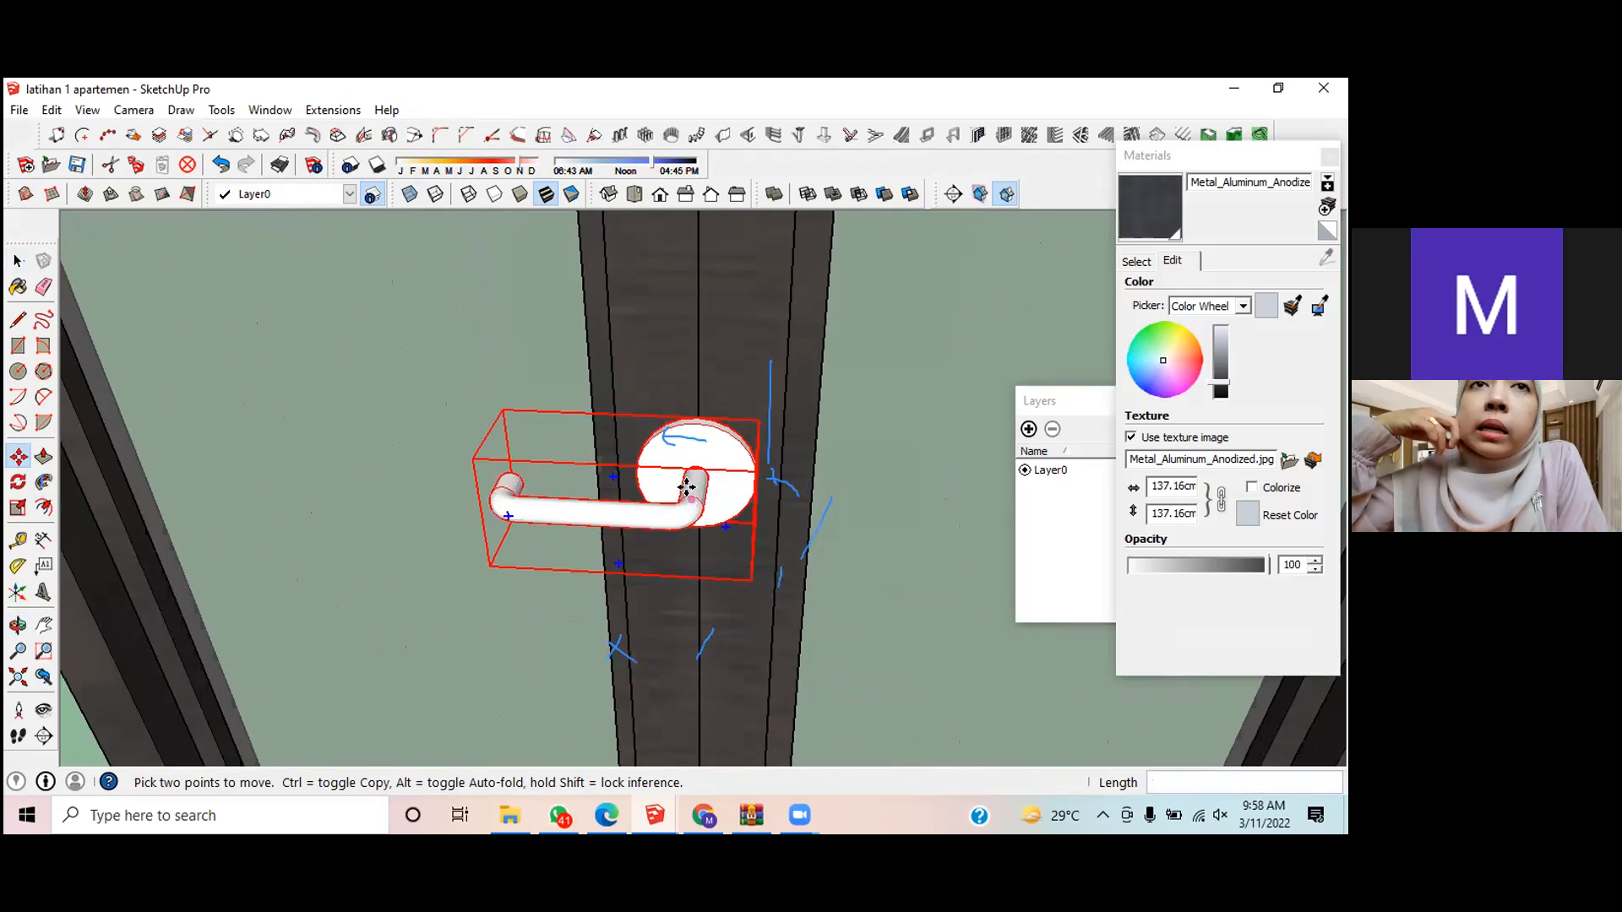
pyautogui.scroll(2, 695, 479)
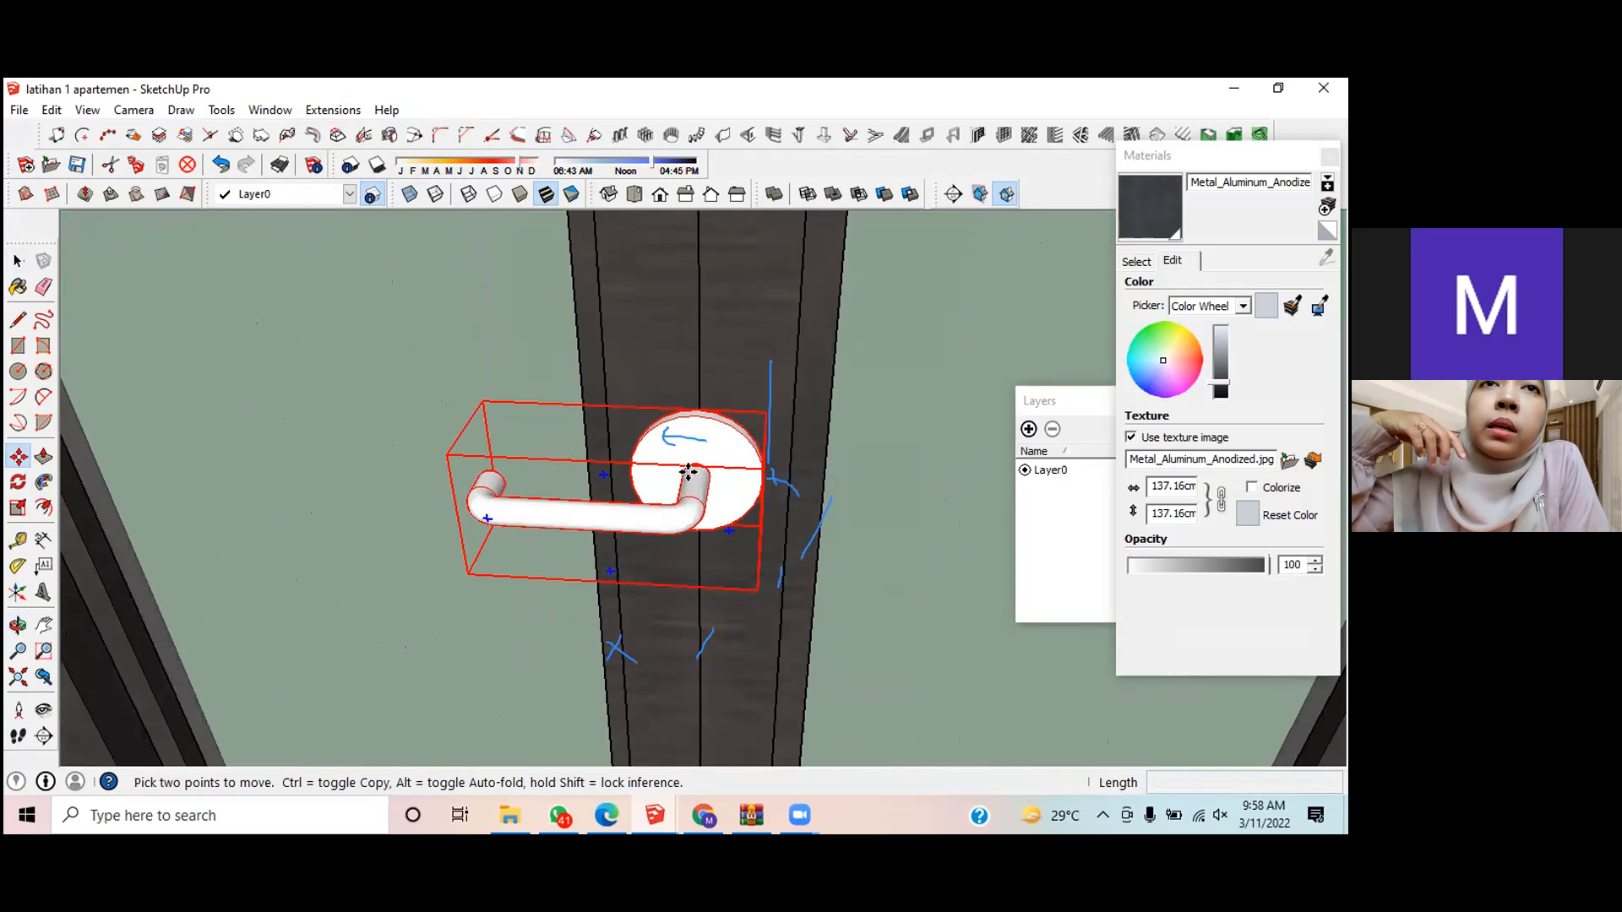
pyautogui.click(681, 471)
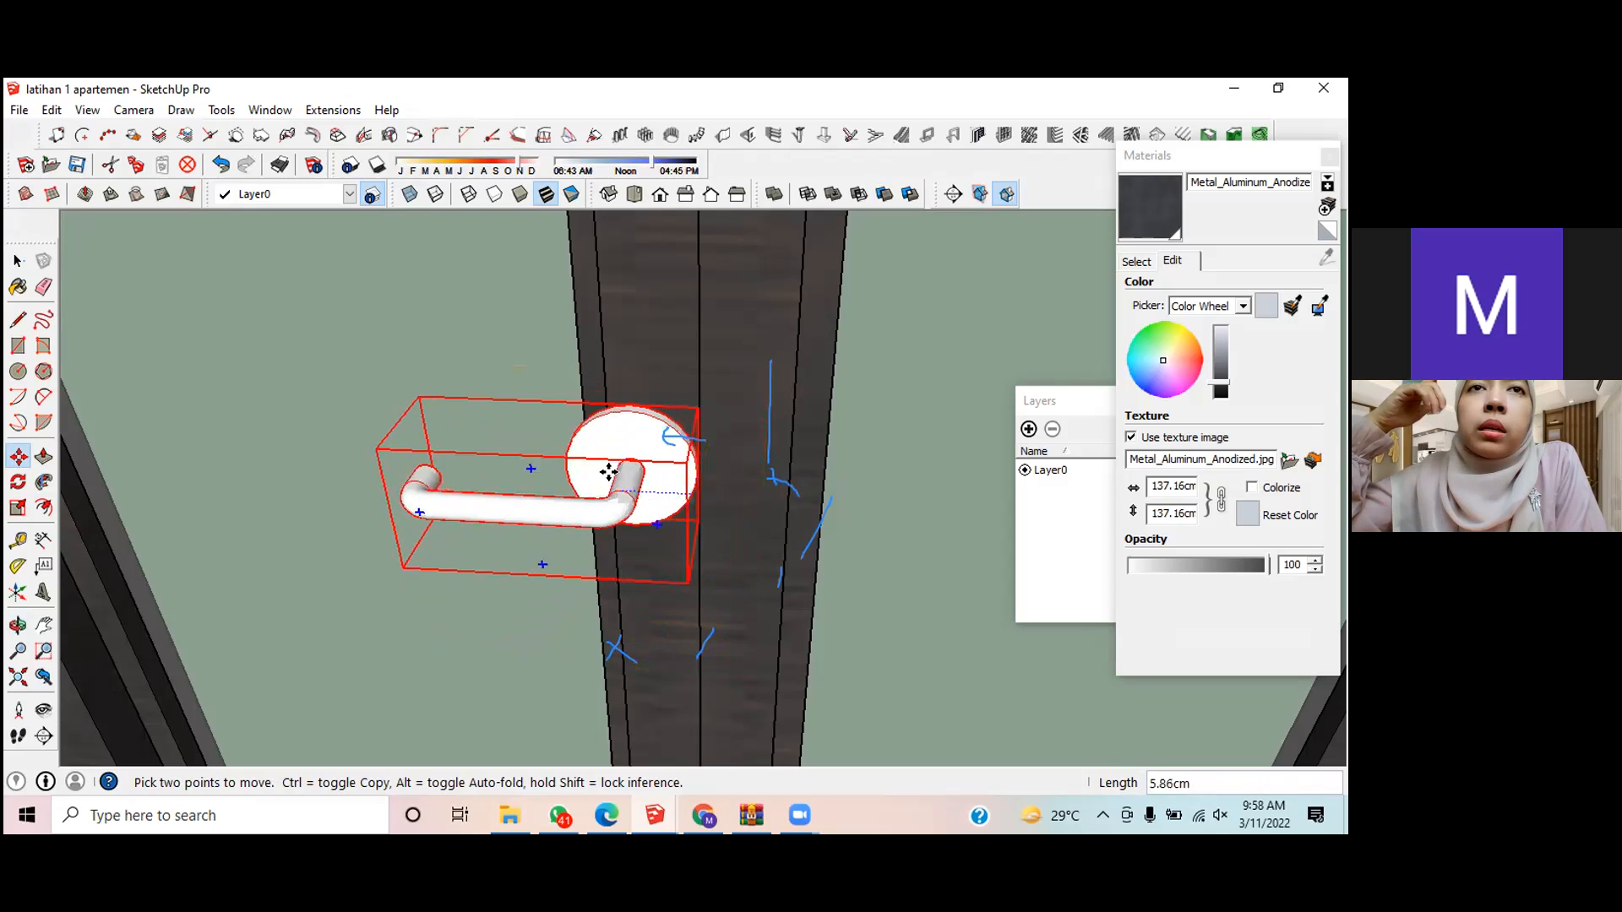
pyautogui.click(614, 486)
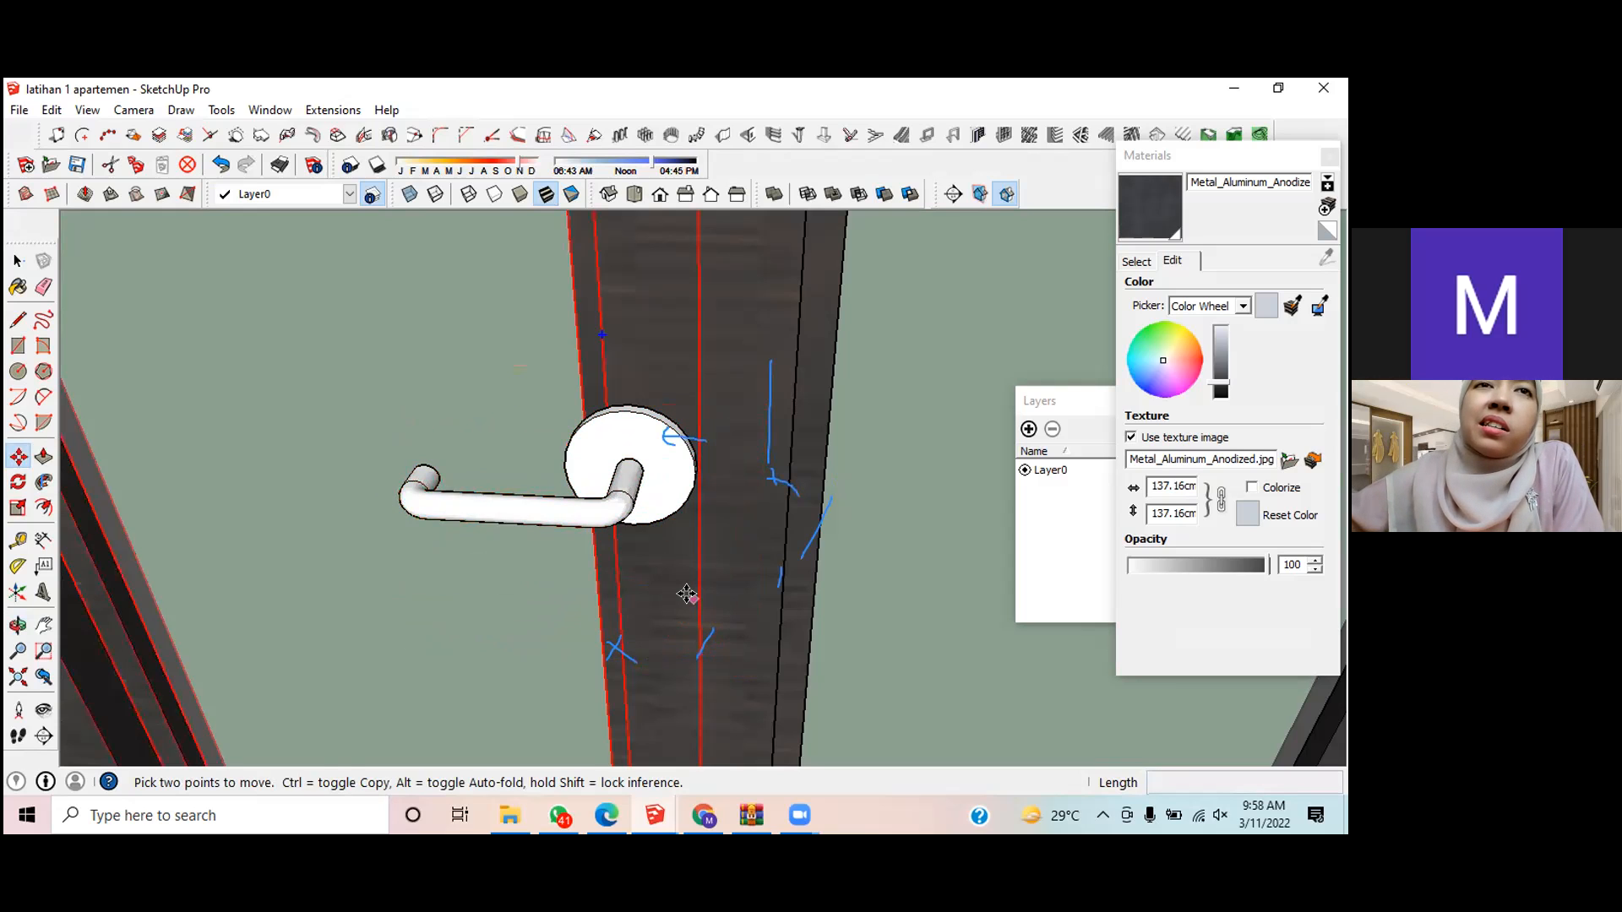
# Step: Copy the handle group about 19.3 cm away, placing the duplicate behind the same door leaf
pyautogui.scroll(-4, 685, 582)
pyautogui.scroll(-3, 686, 594)
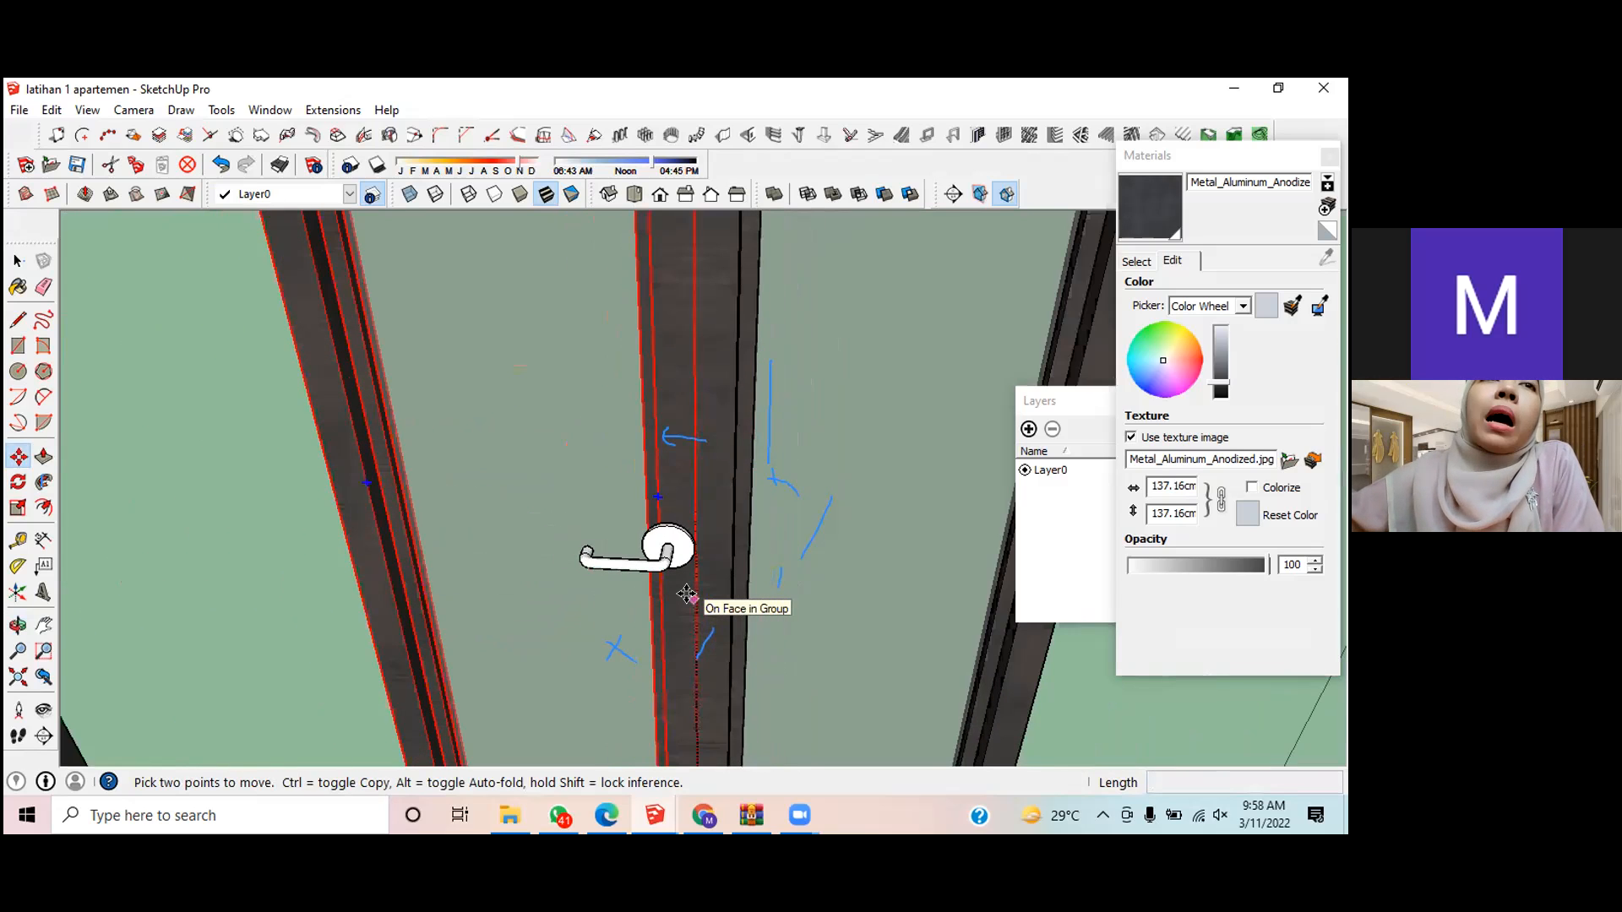
pyautogui.scroll(2, 686, 594)
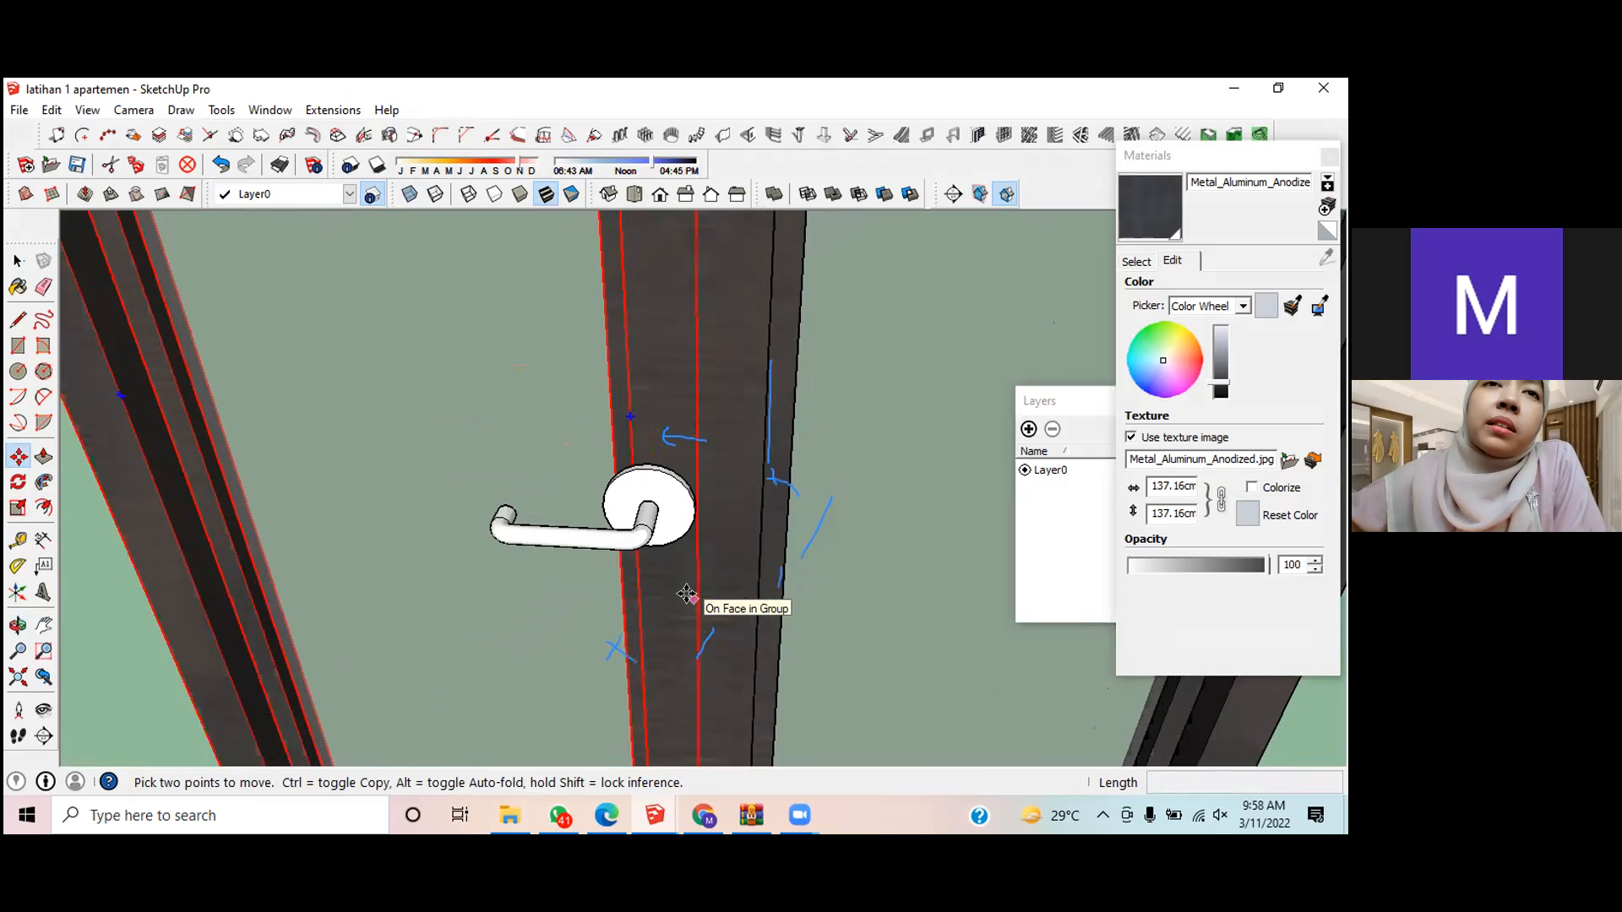
pyautogui.click(668, 512)
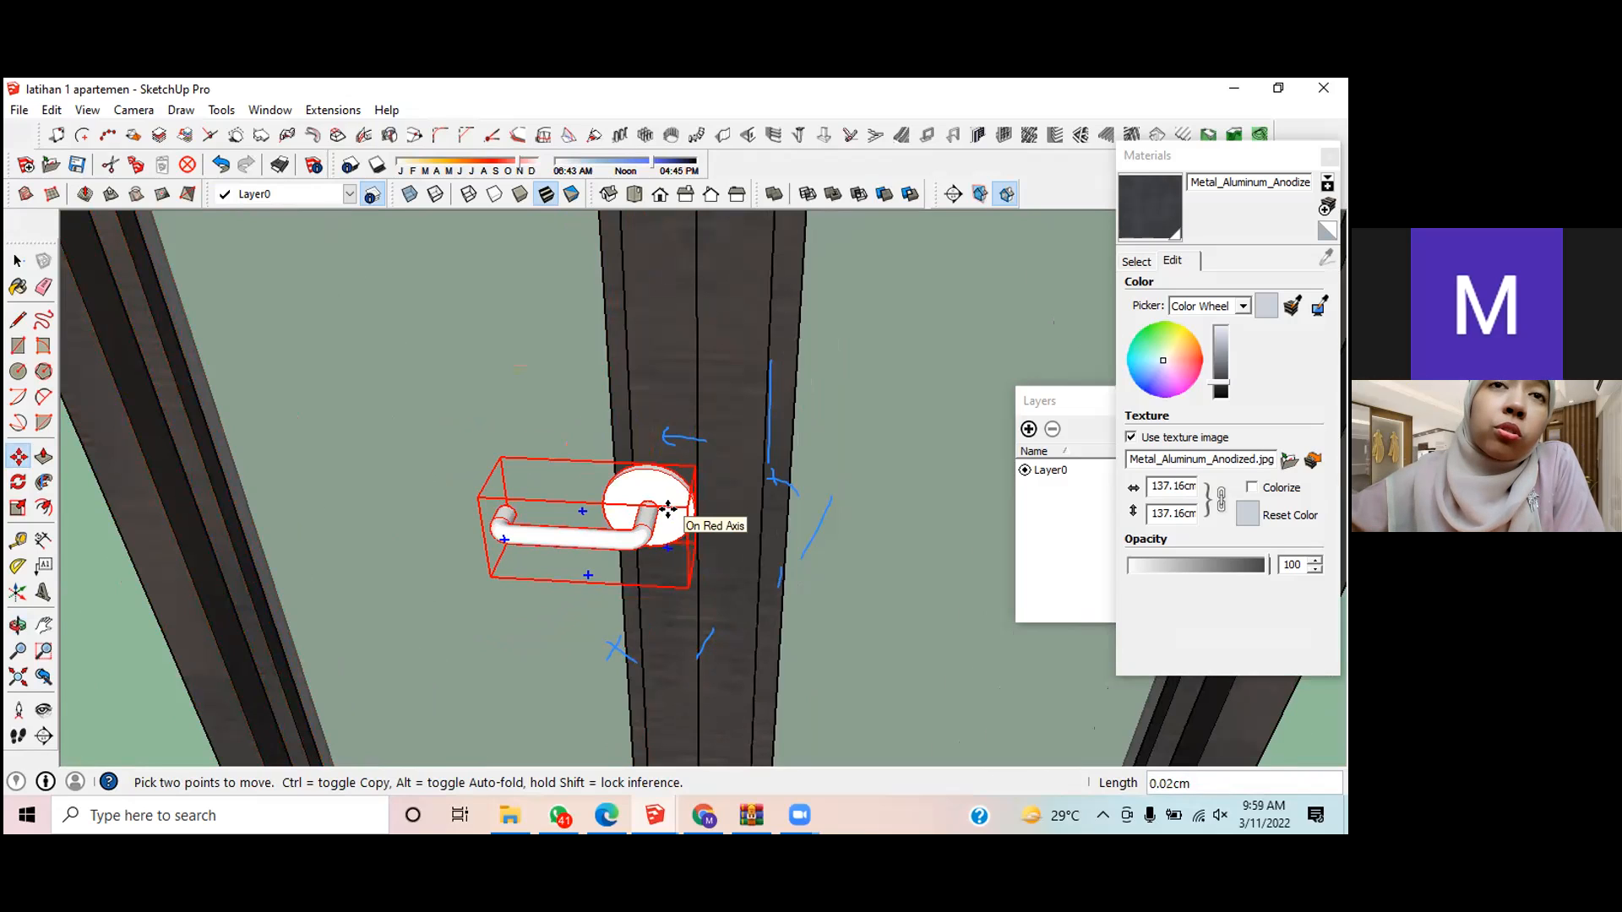
pyautogui.click(667, 508)
pyautogui.click(668, 485)
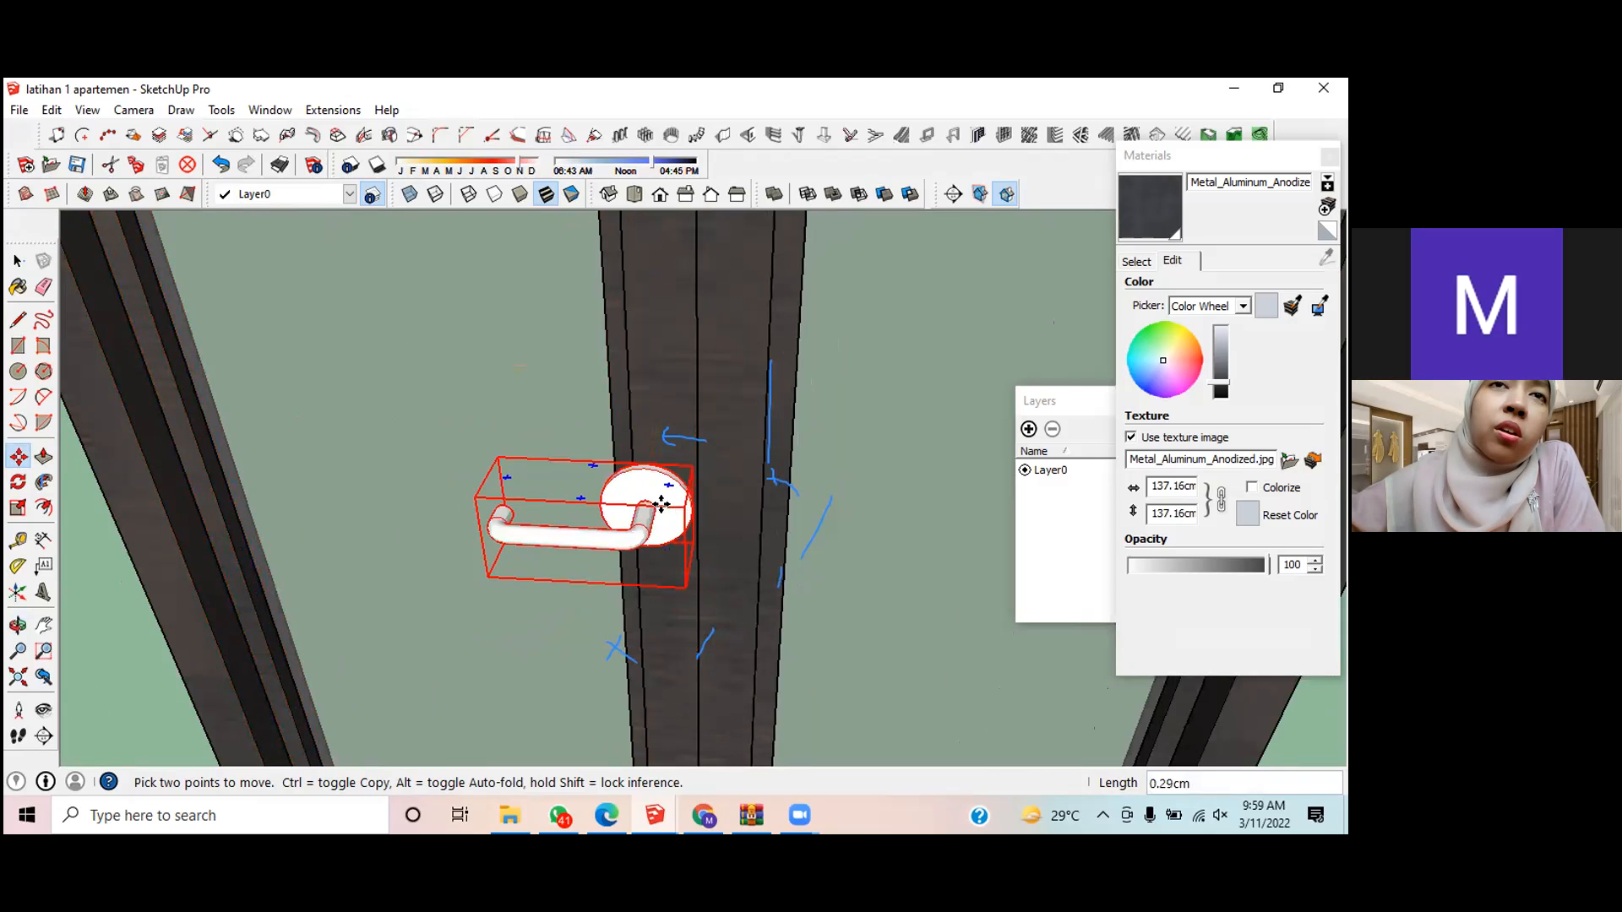
pyautogui.press('ctrl')
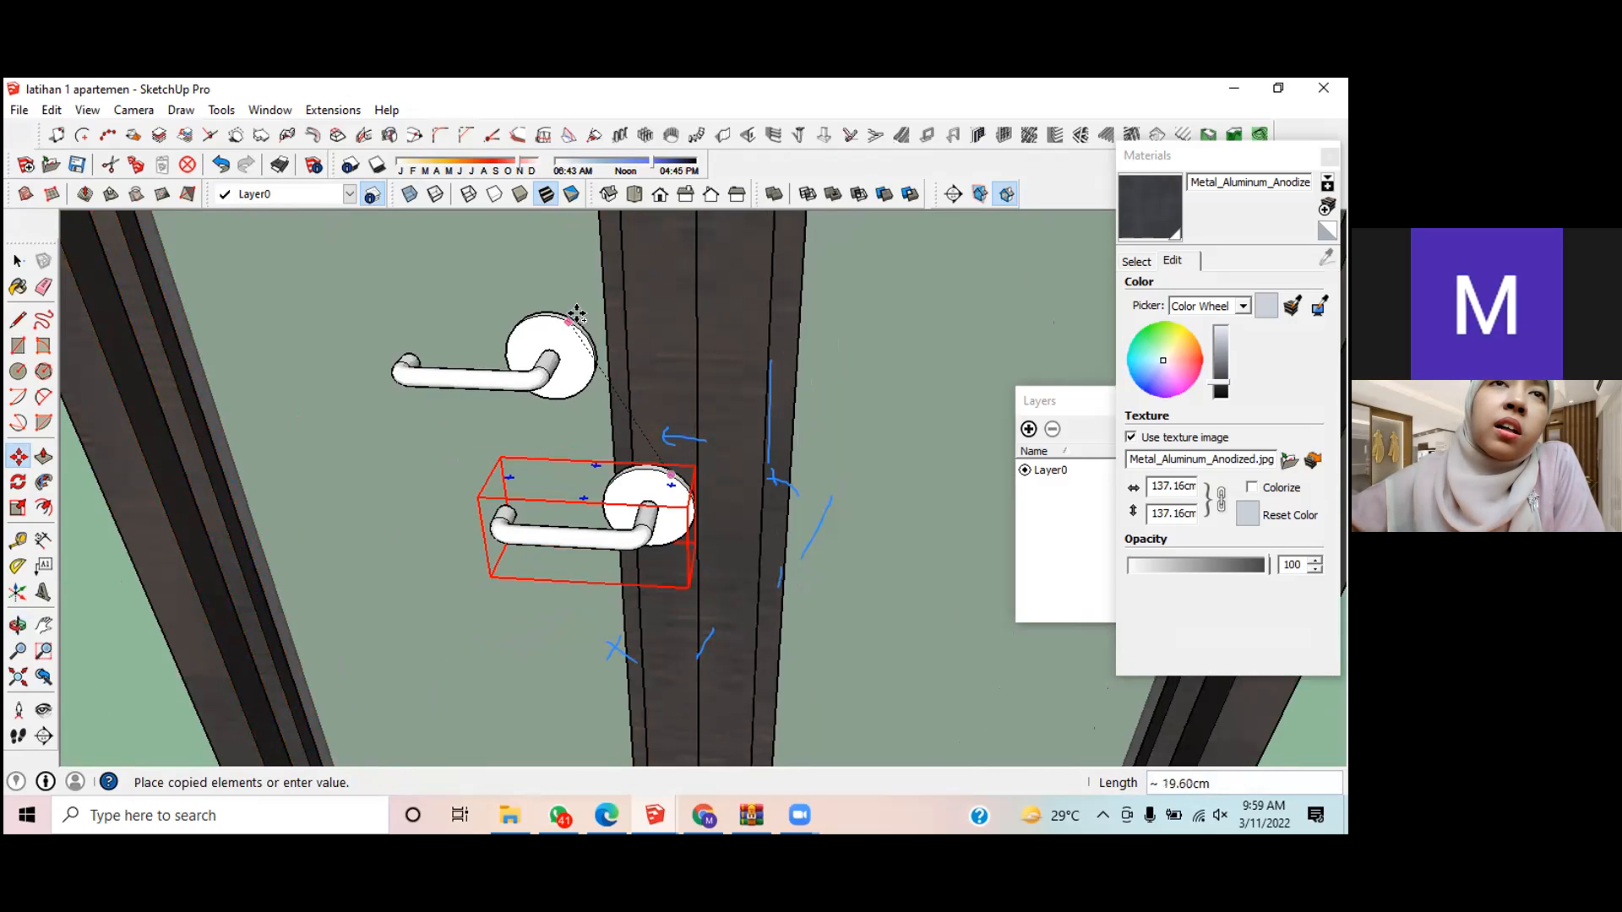
pyautogui.click(585, 349)
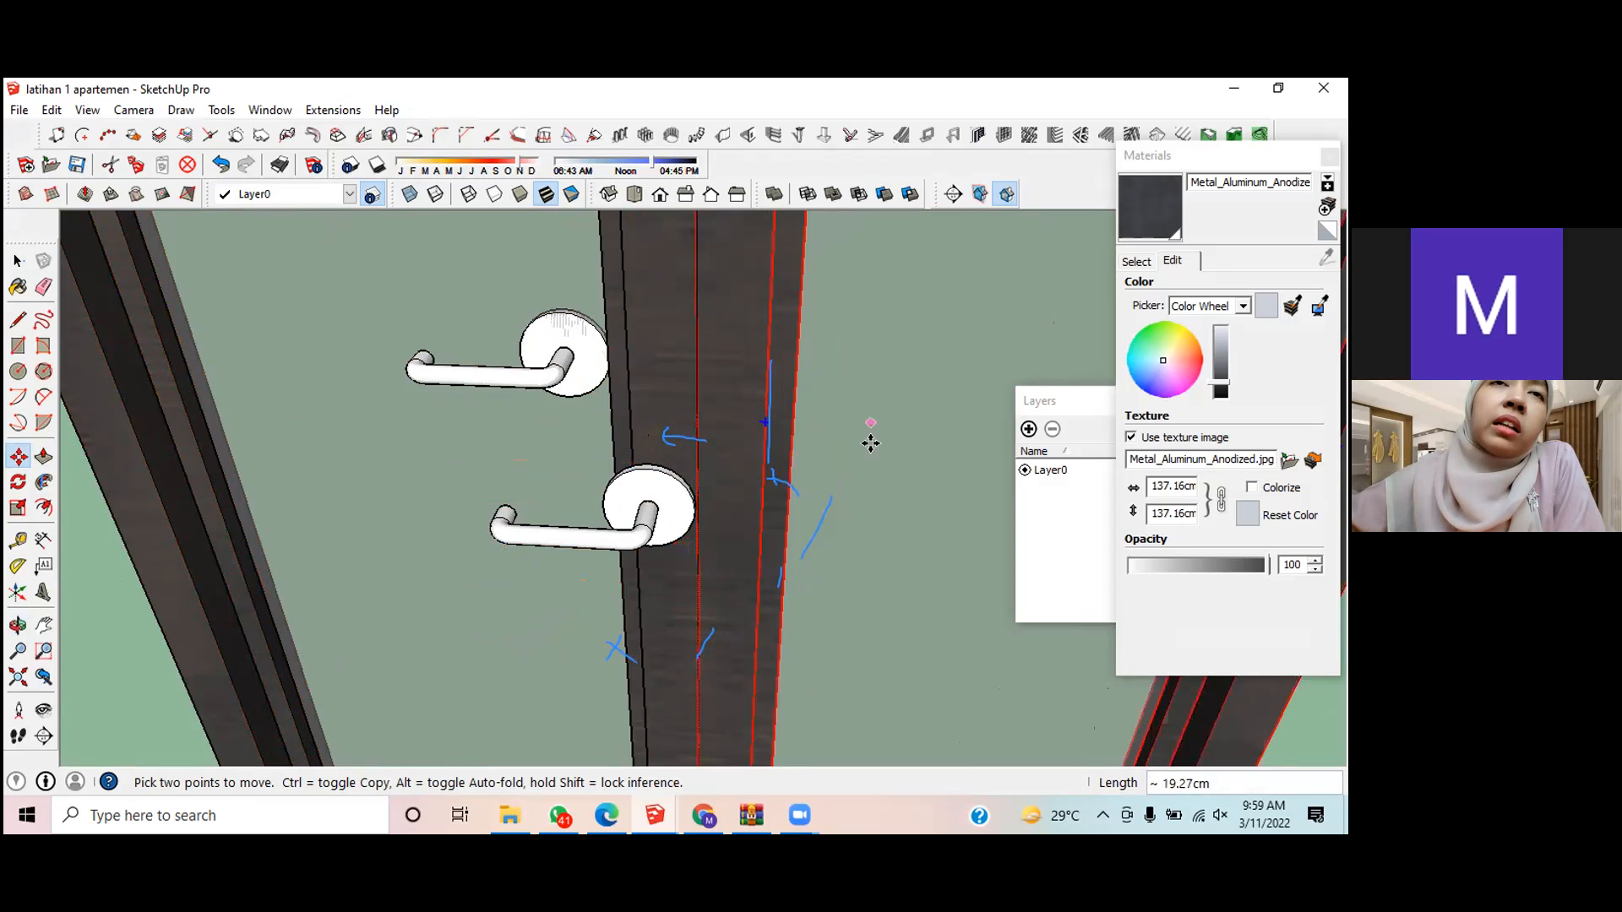
pyautogui.scroll(-2, 870, 453)
pyautogui.moveTo(870, 456); pyautogui.dragTo(759, 479, button='middle')
pyautogui.scroll(-8, 758, 479)
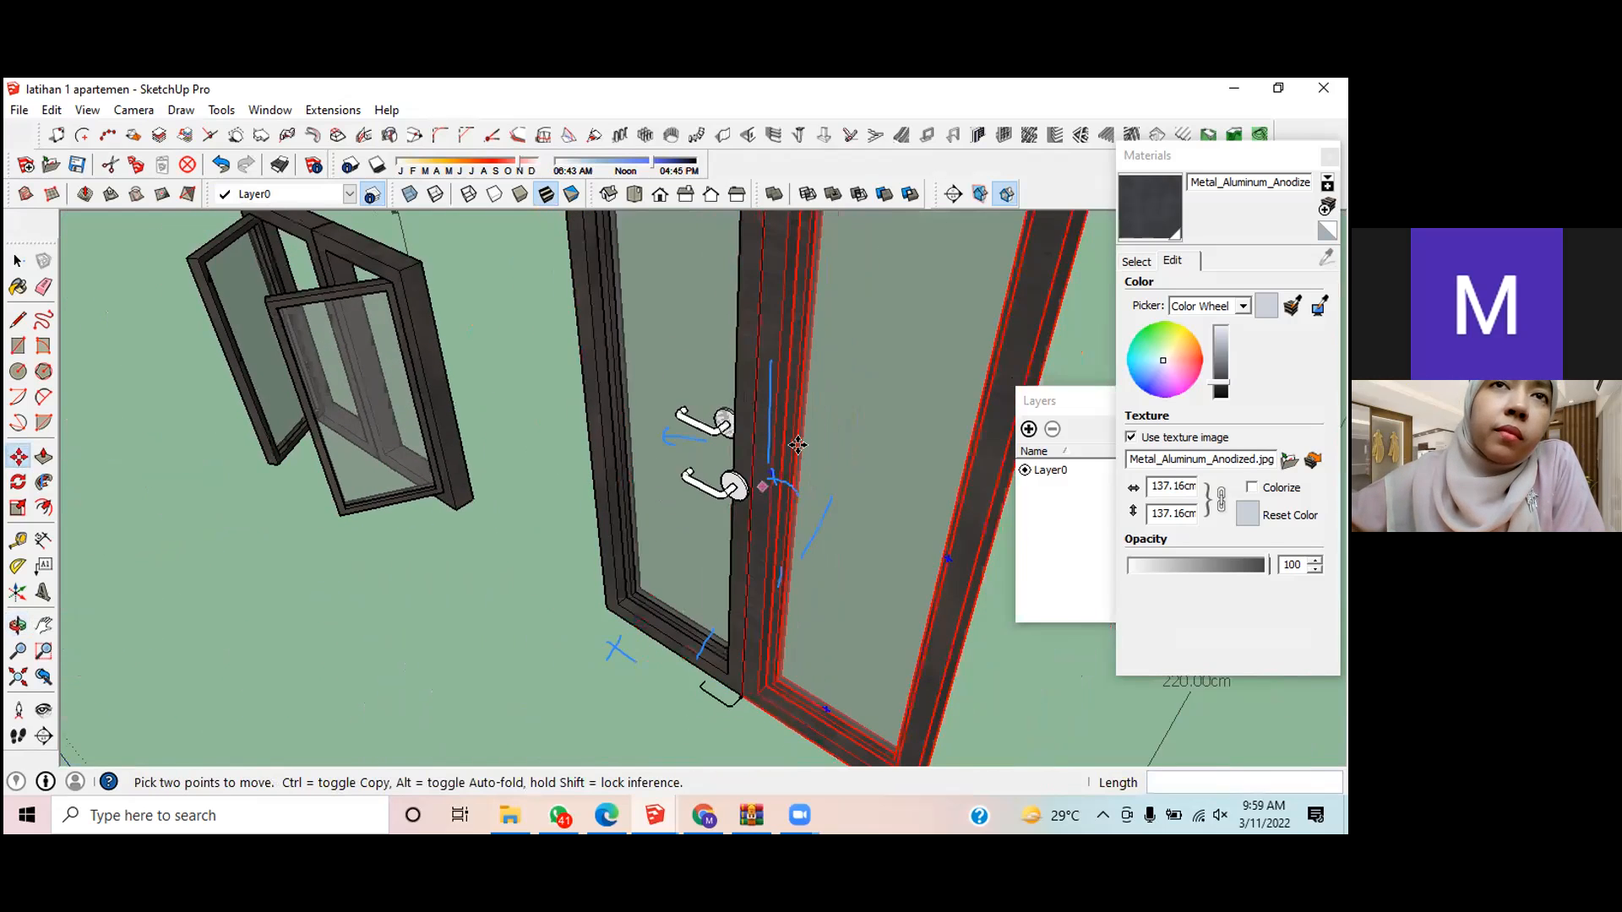
pyautogui.moveTo(836, 422)
pyautogui.mouseDown(button='middle')
pyautogui.moveTo(439, 470)
pyautogui.moveTo(231, 441)
pyautogui.moveTo(421, 414)
pyautogui.mouseUp(button='middle')
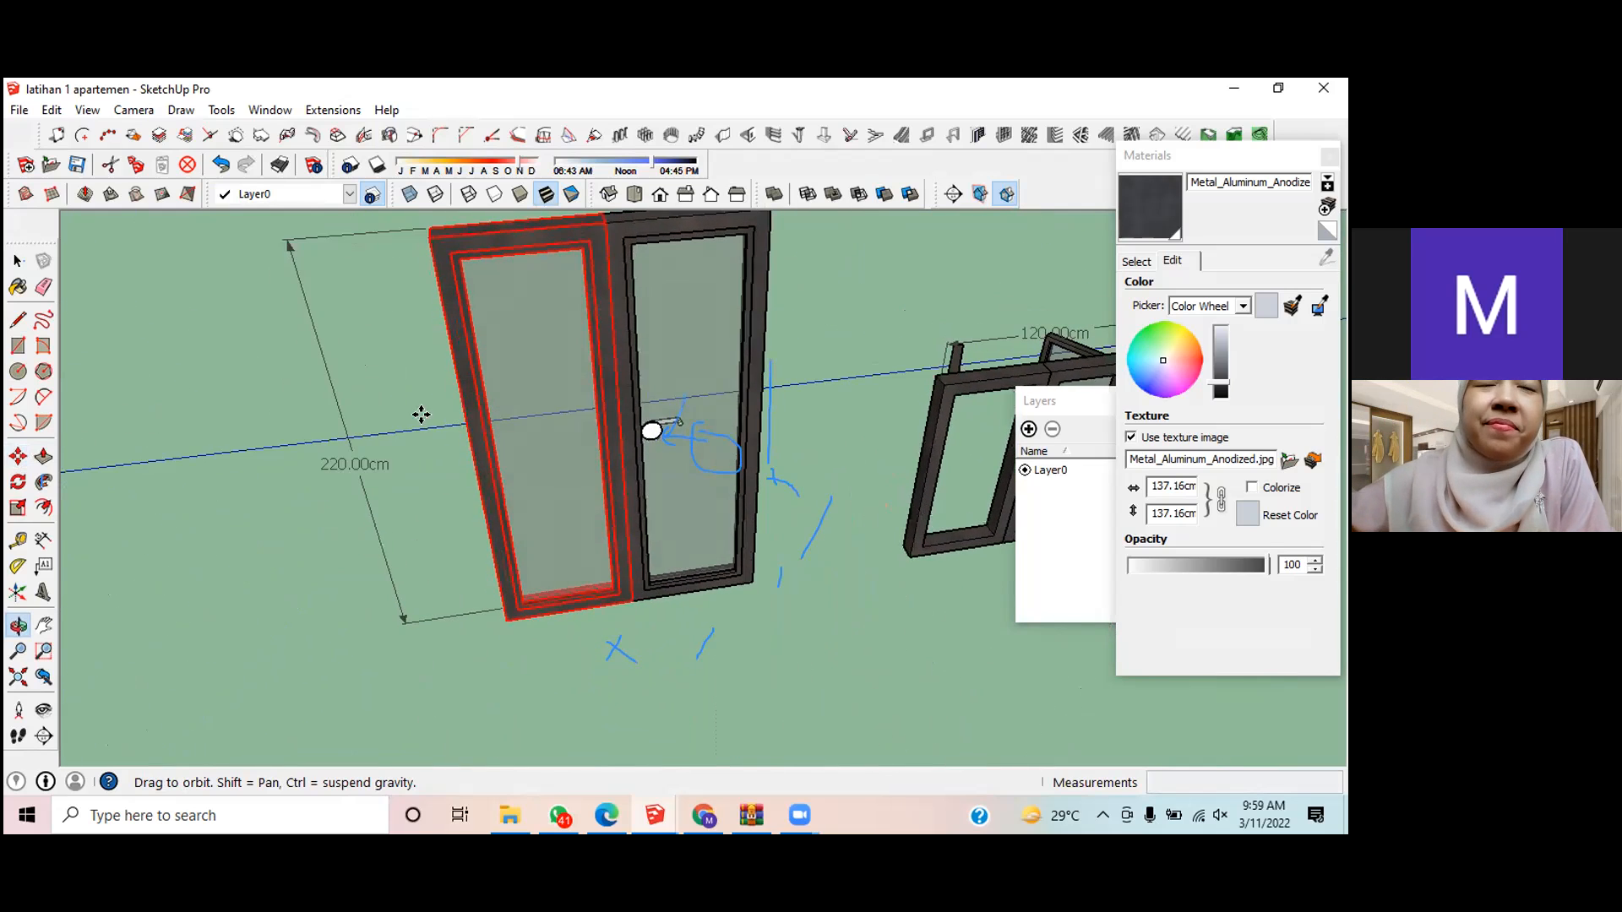
pyautogui.scroll(3, 650, 426)
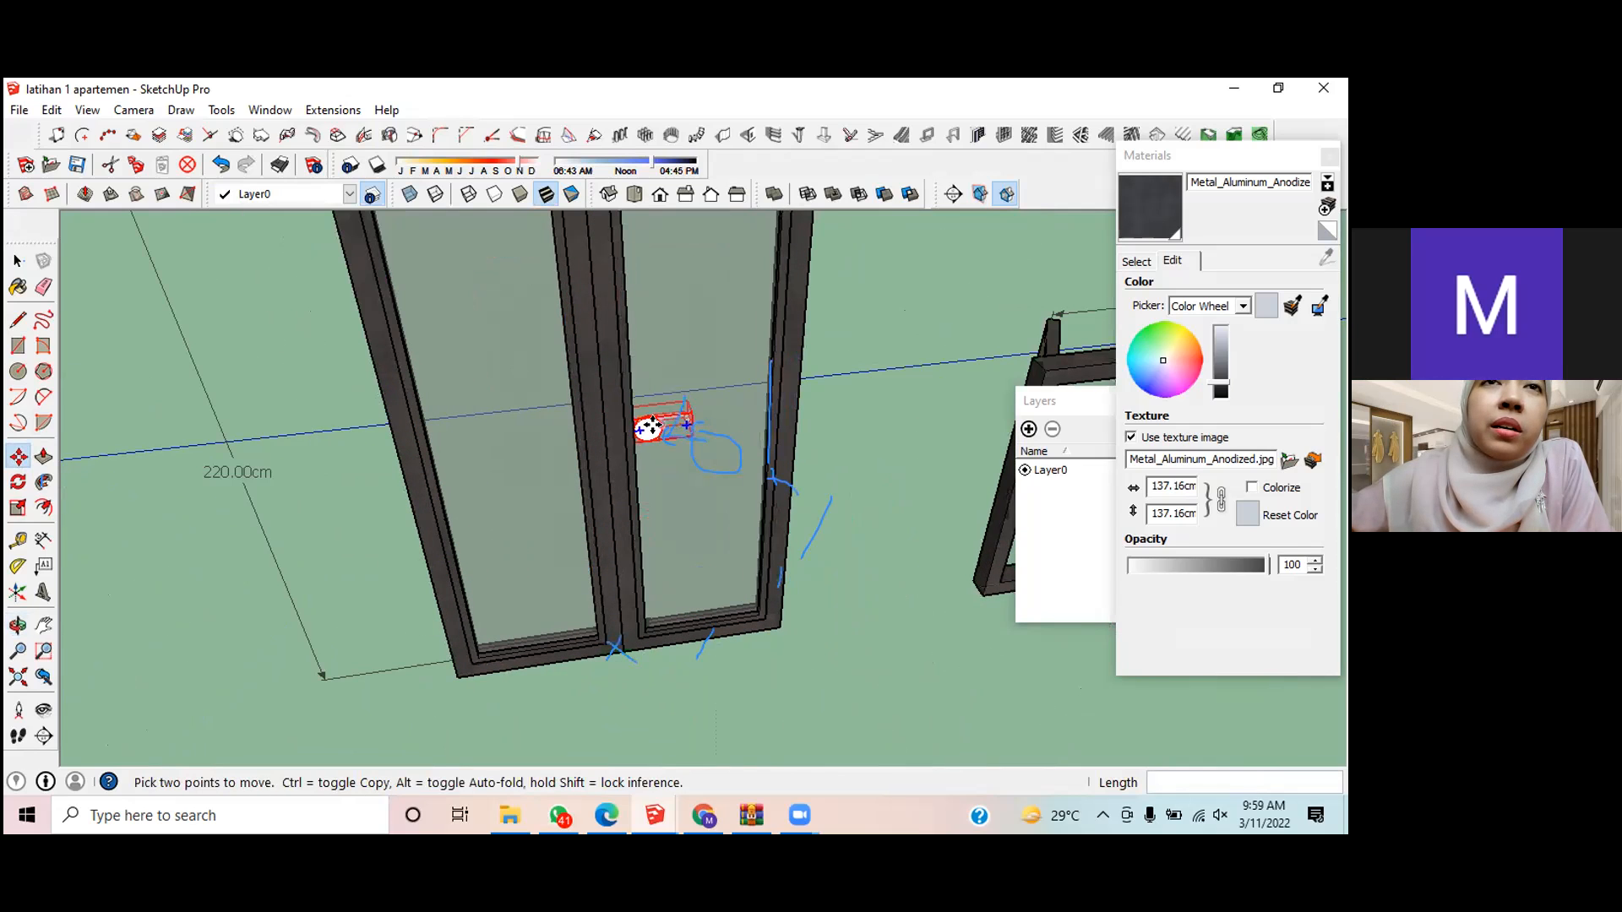
pyautogui.click(651, 426)
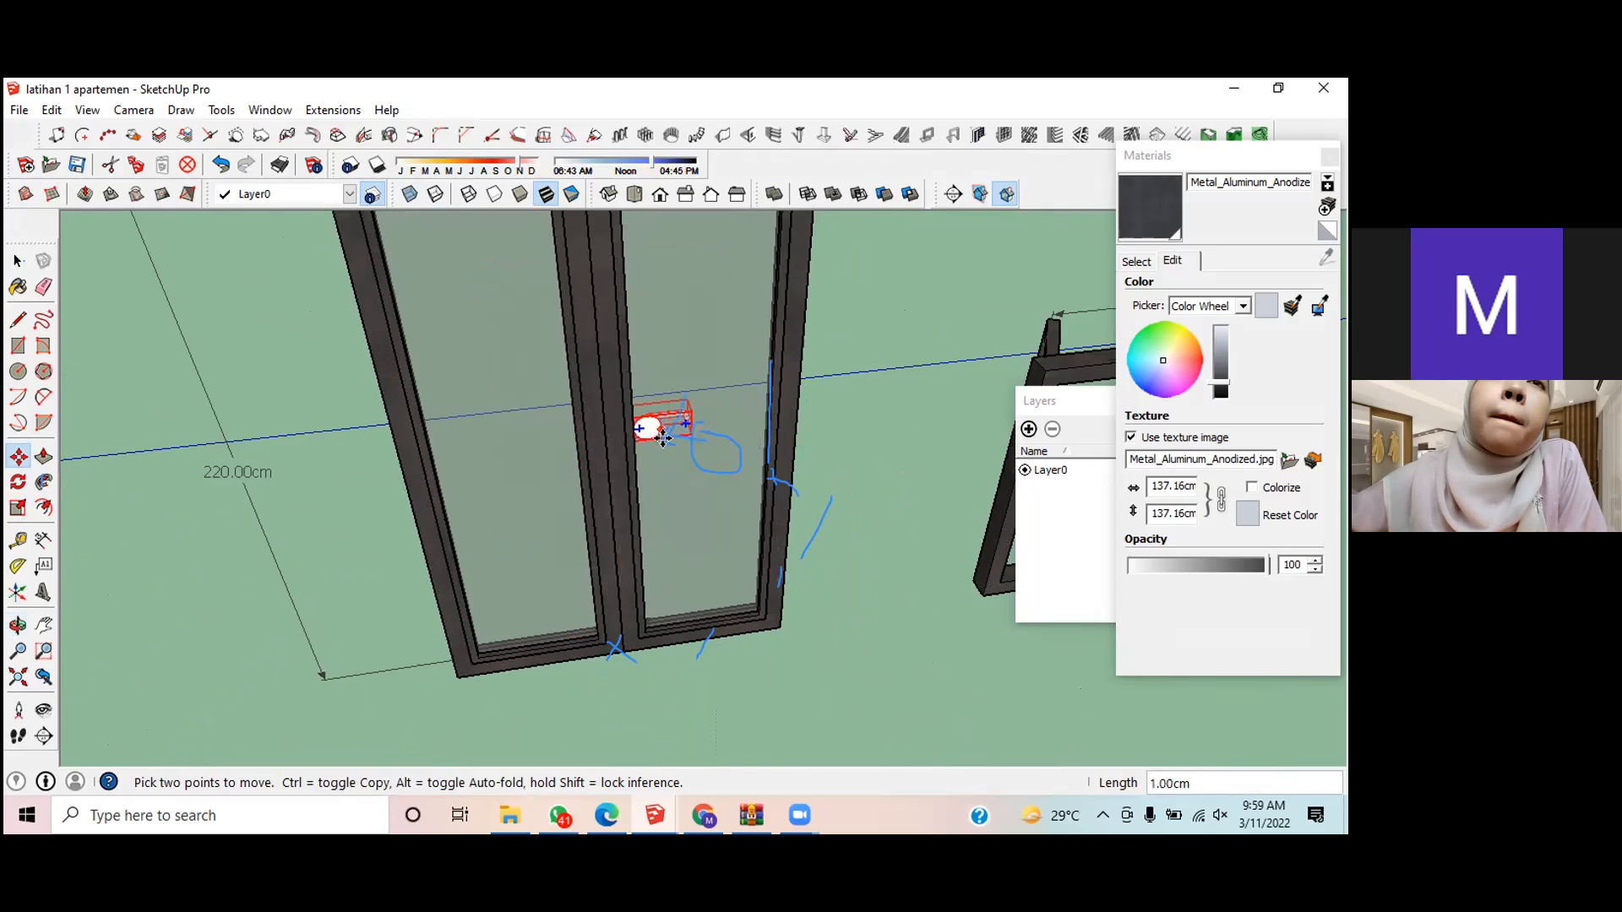
pyautogui.press('space')
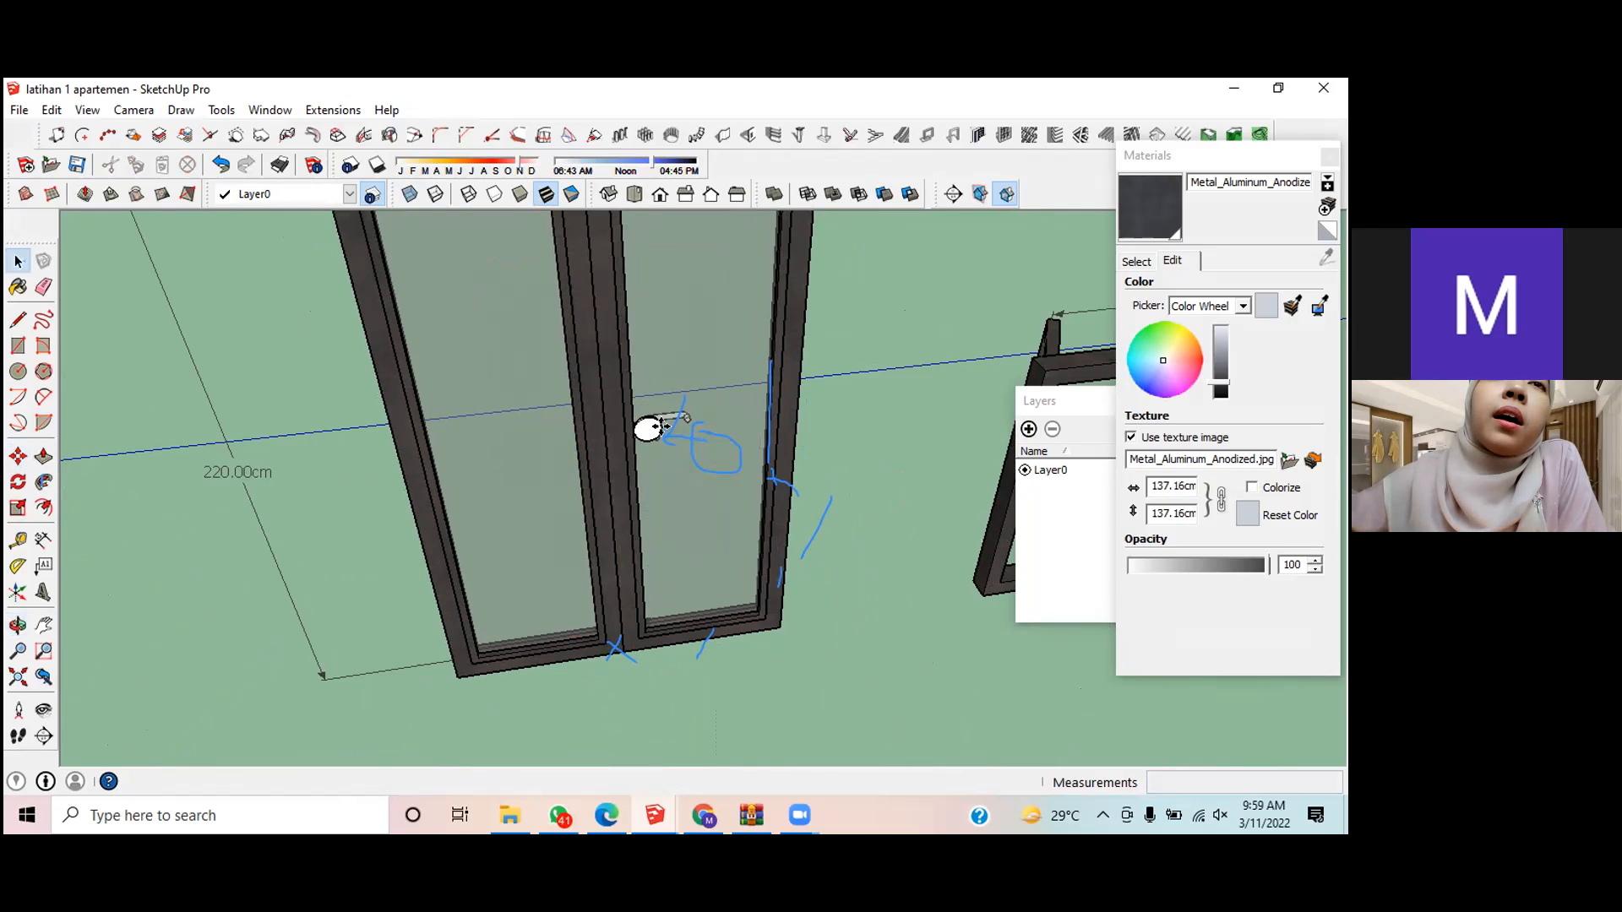
pyautogui.doubleClick(658, 429)
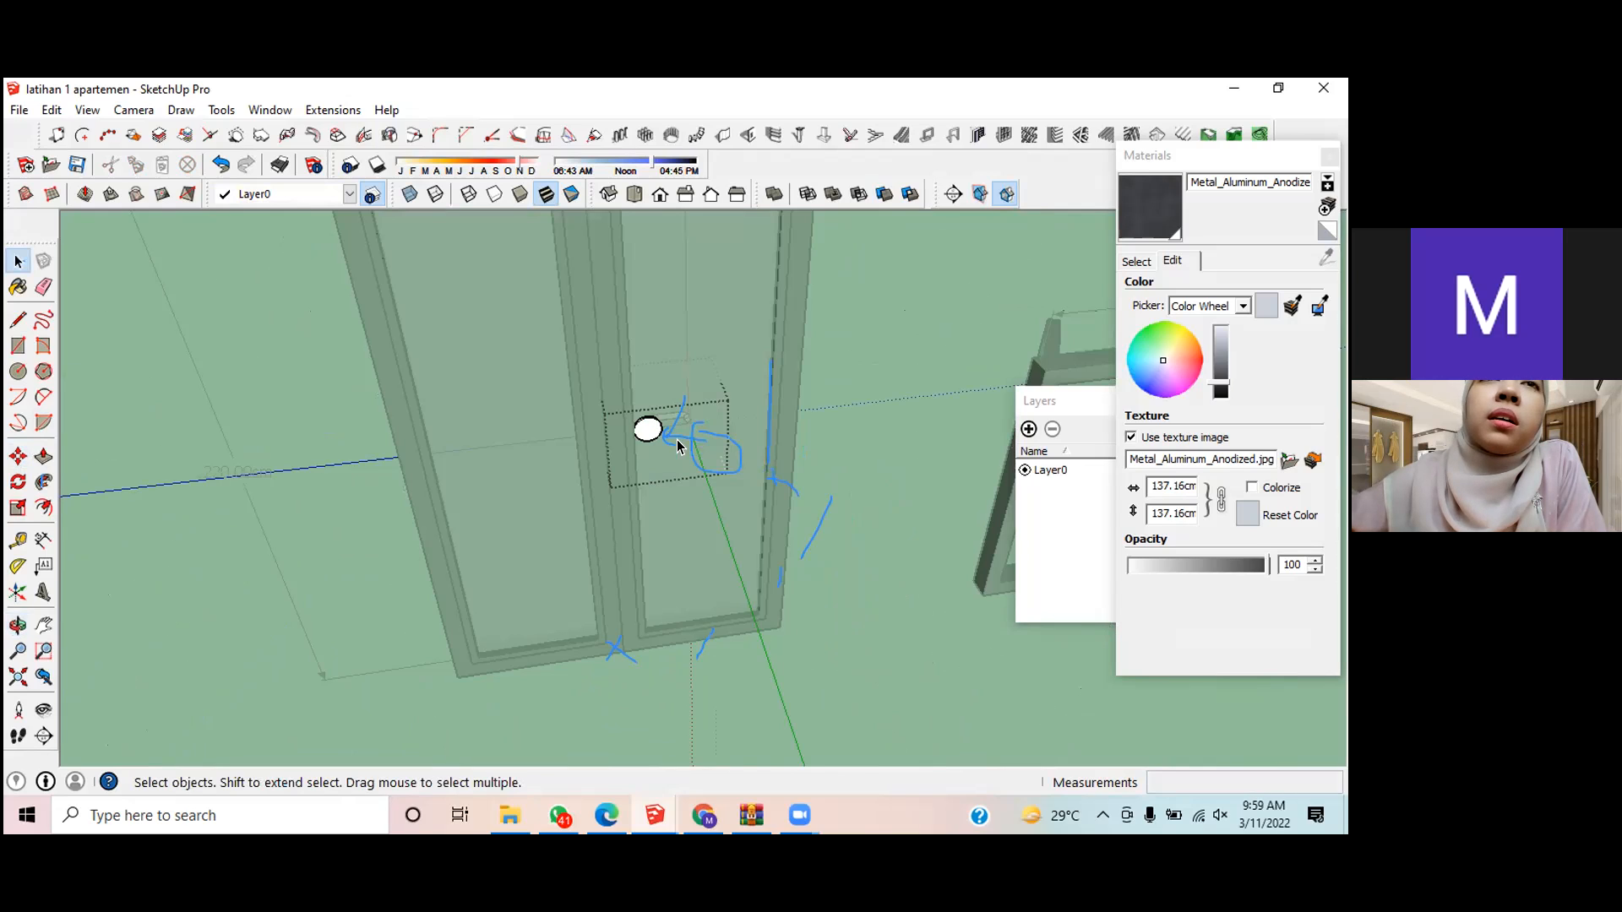
pyautogui.click(848, 475)
# Step: Try to flip the copied handle group behind the door leaf along the group's red axis, and undo the flip
pyautogui.click(655, 429)
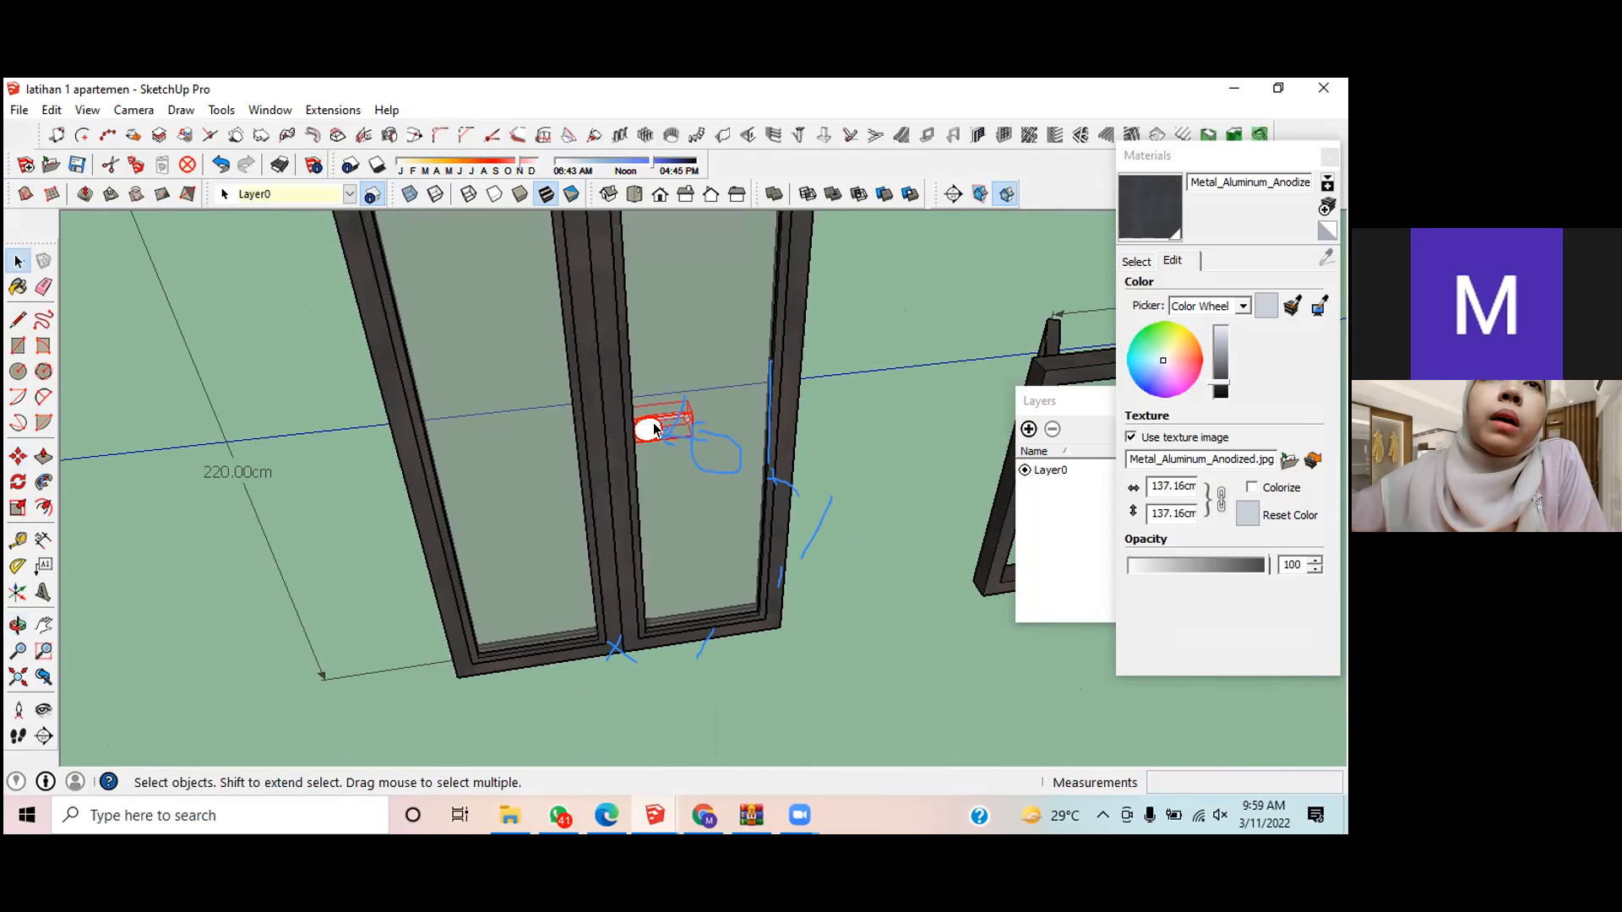
pyautogui.scroll(2, 655, 429)
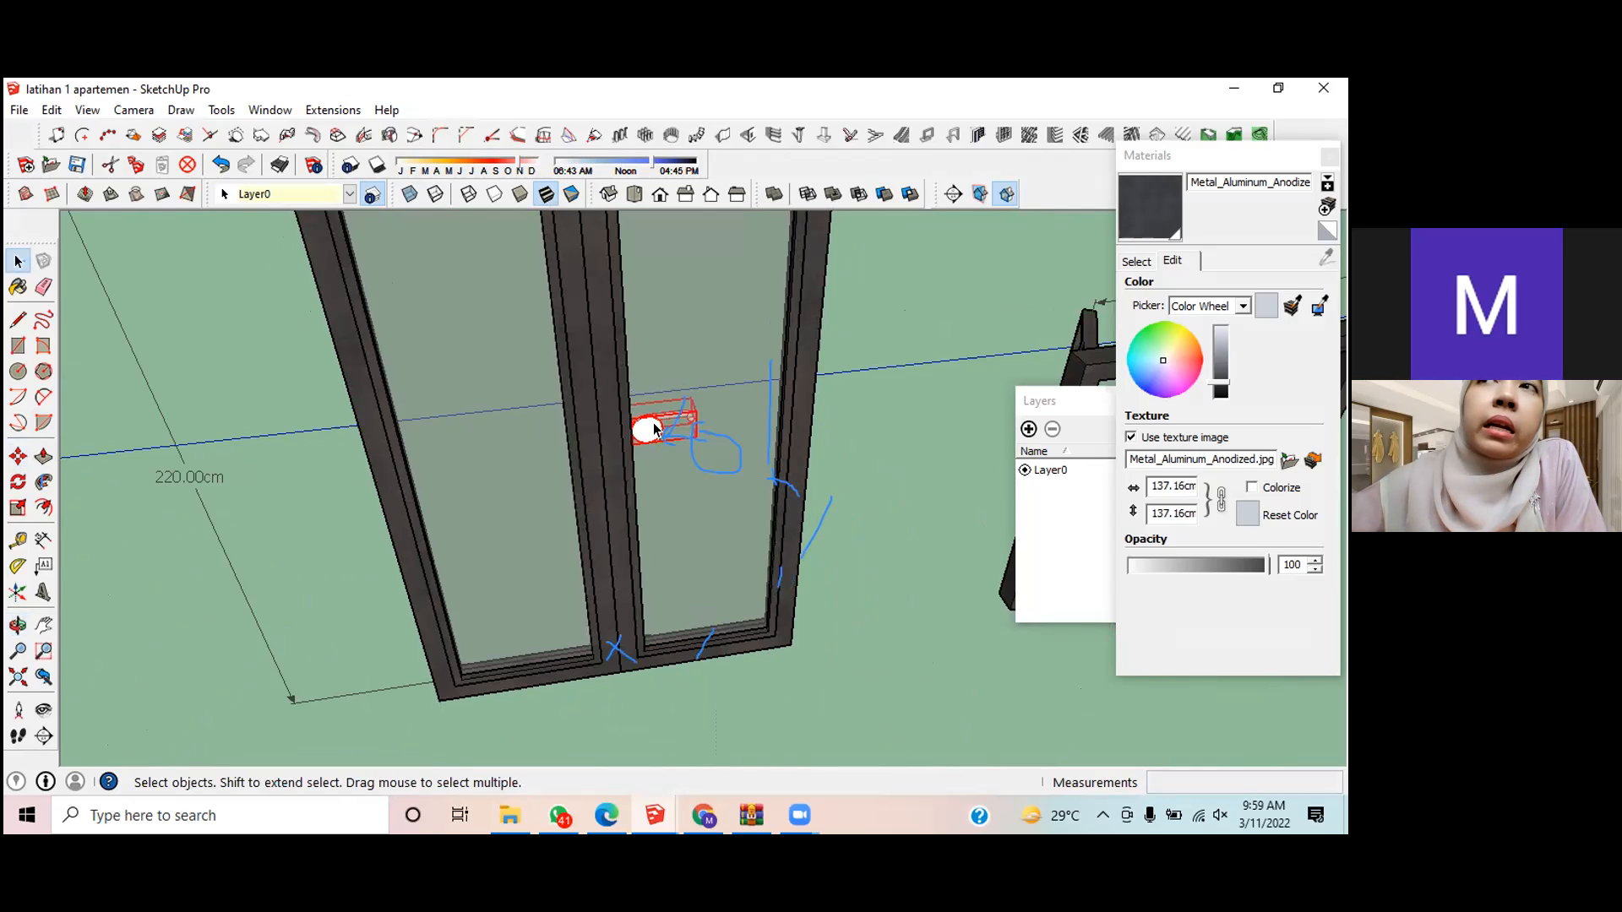
pyautogui.rightClick(655, 429)
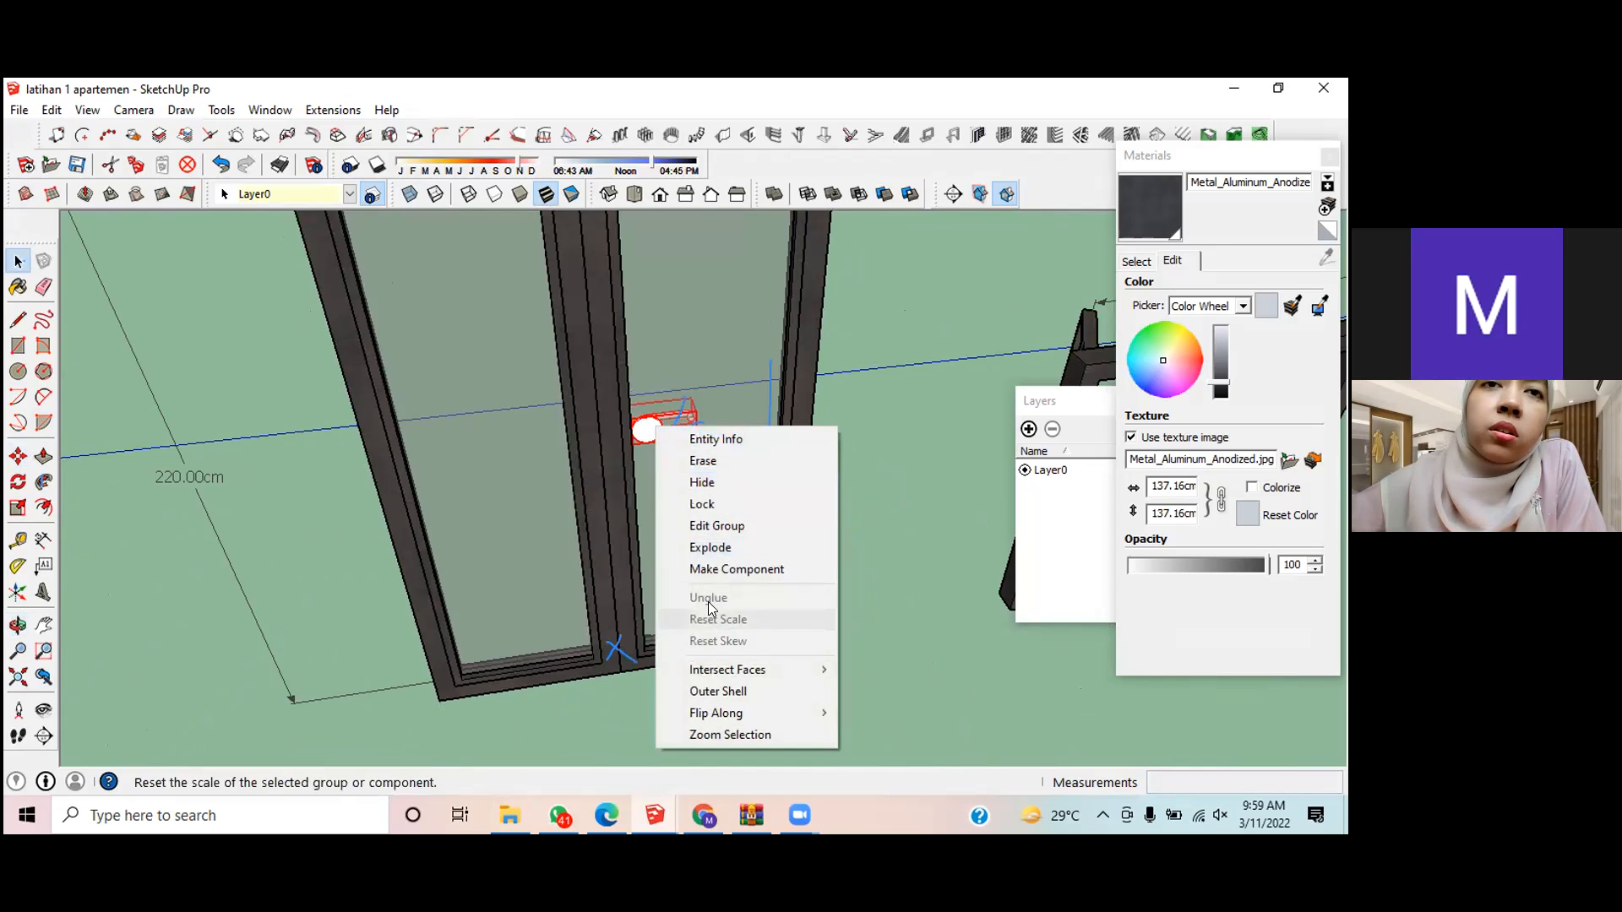
pyautogui.moveTo(718, 714)
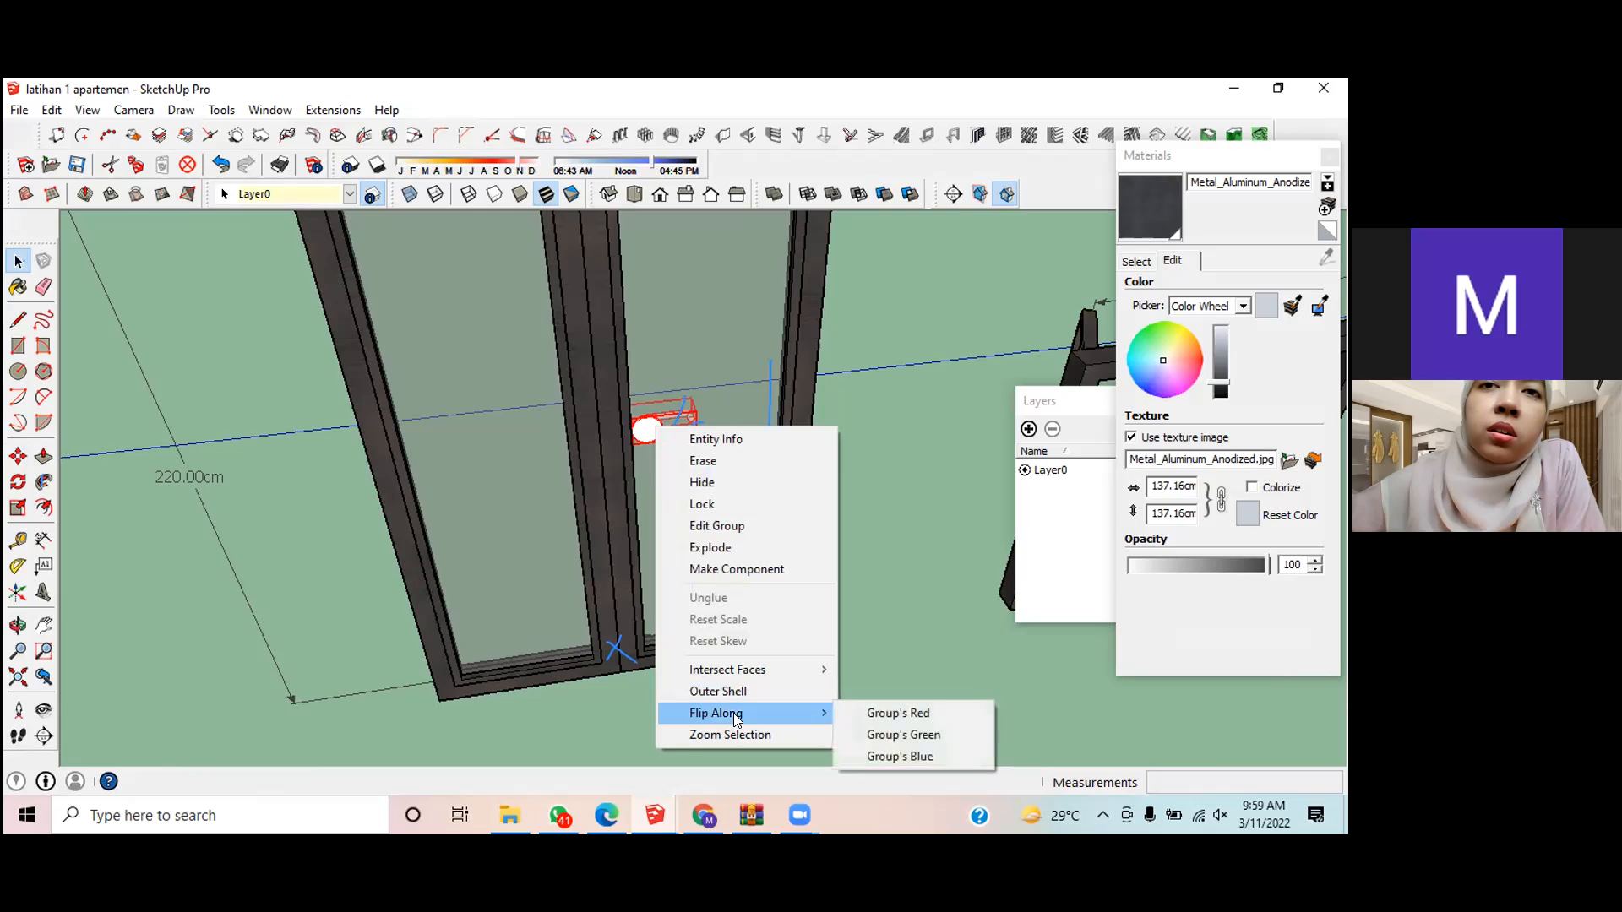
pyautogui.click(879, 711)
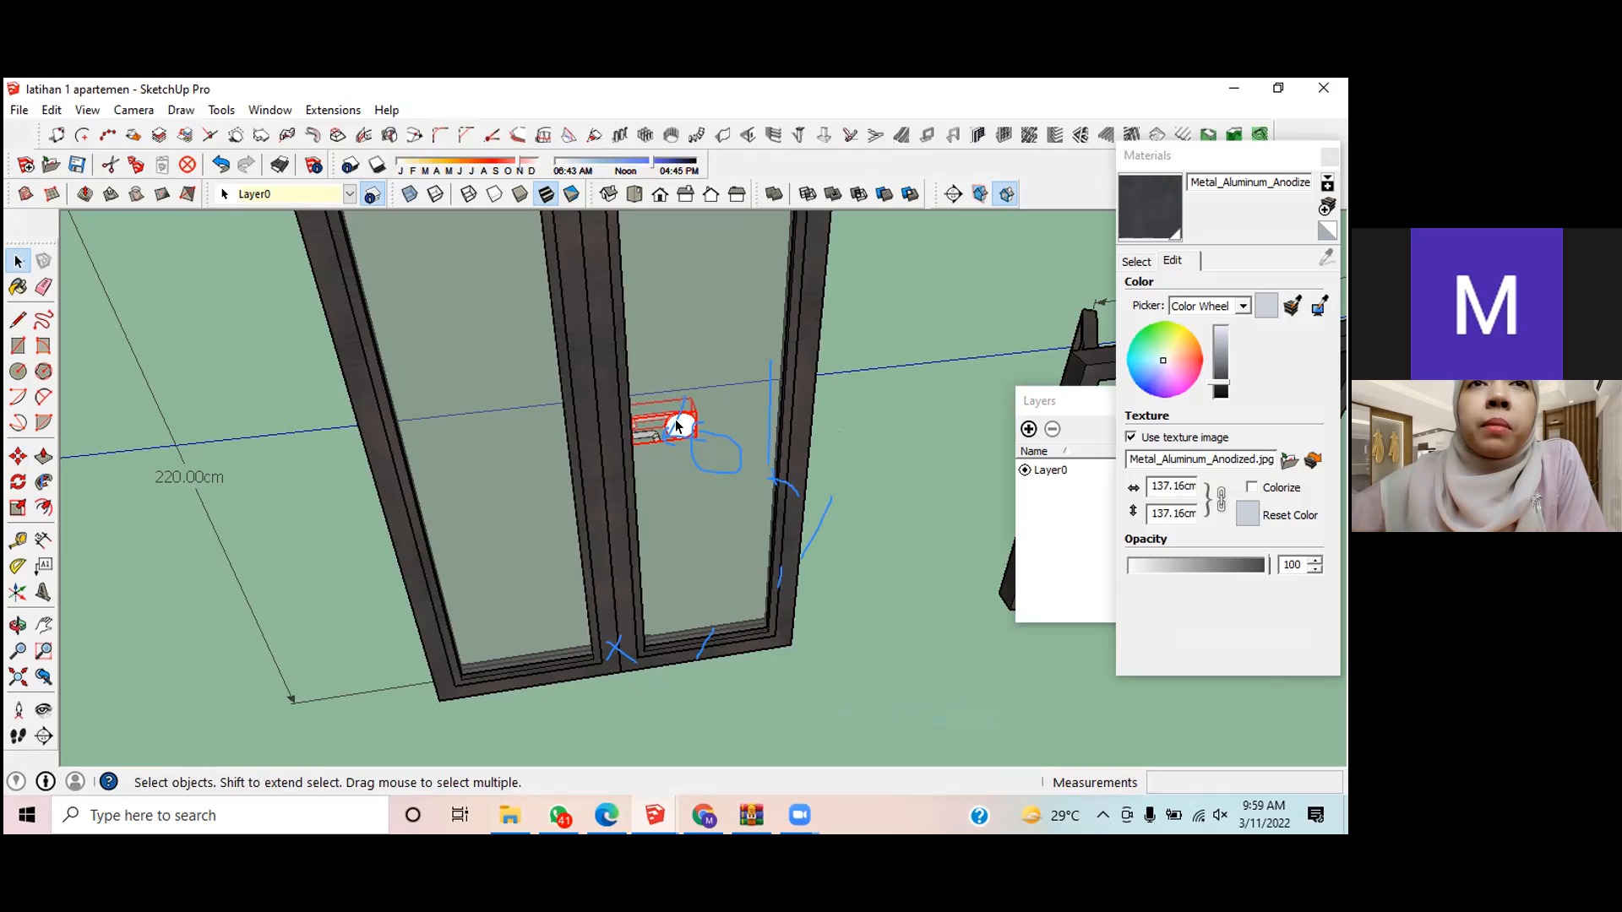
pyautogui.rightClick(676, 419)
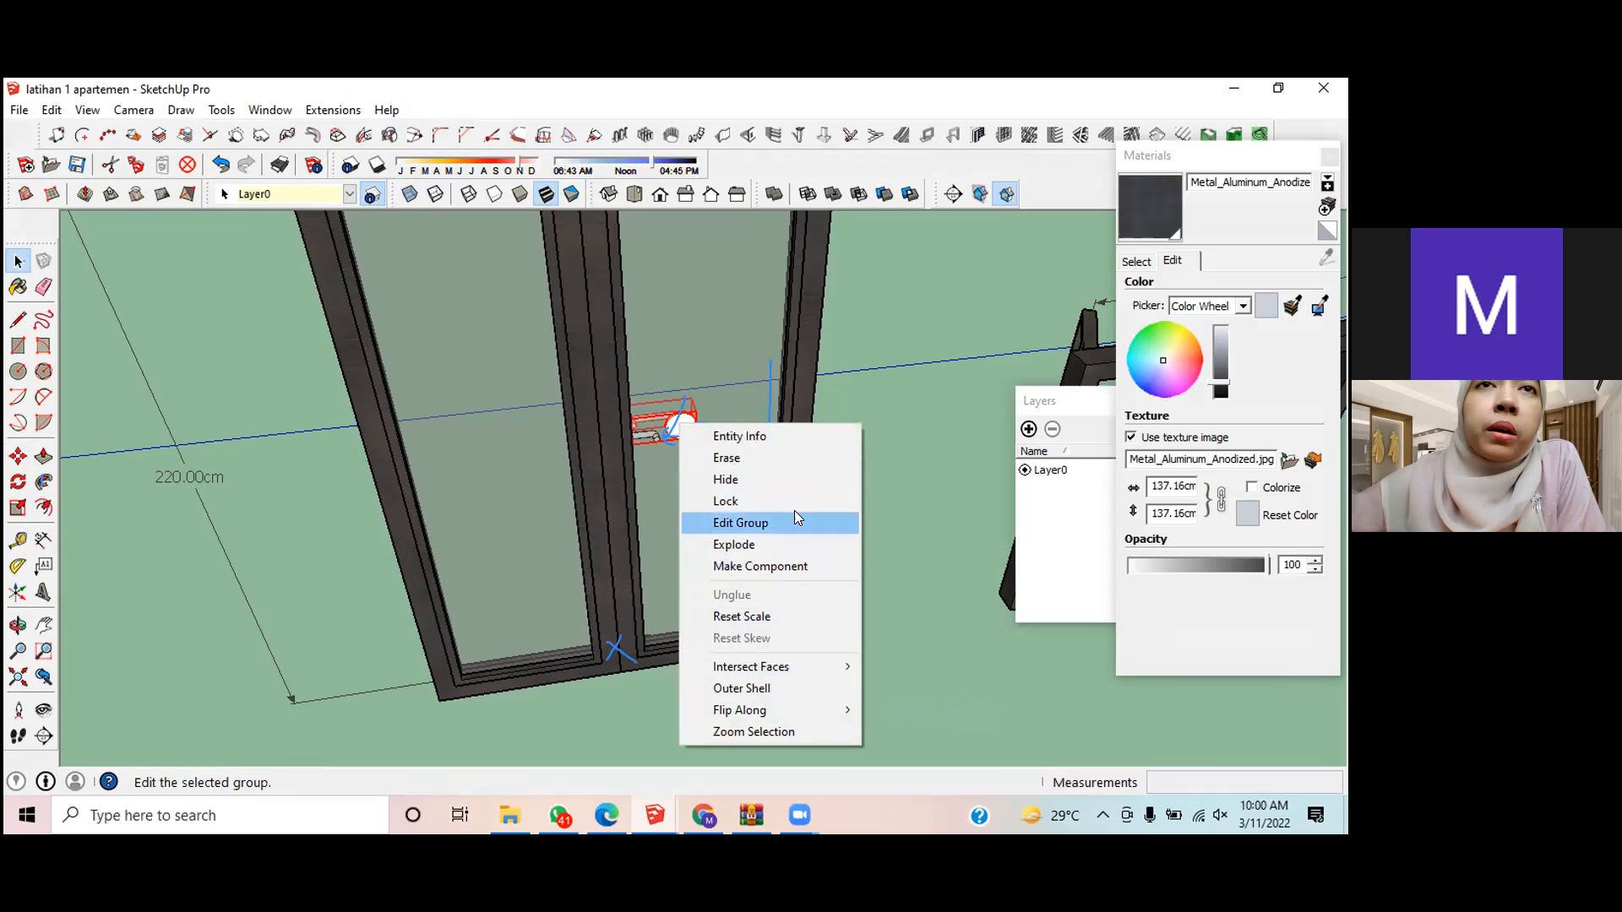
pyautogui.click(951, 532)
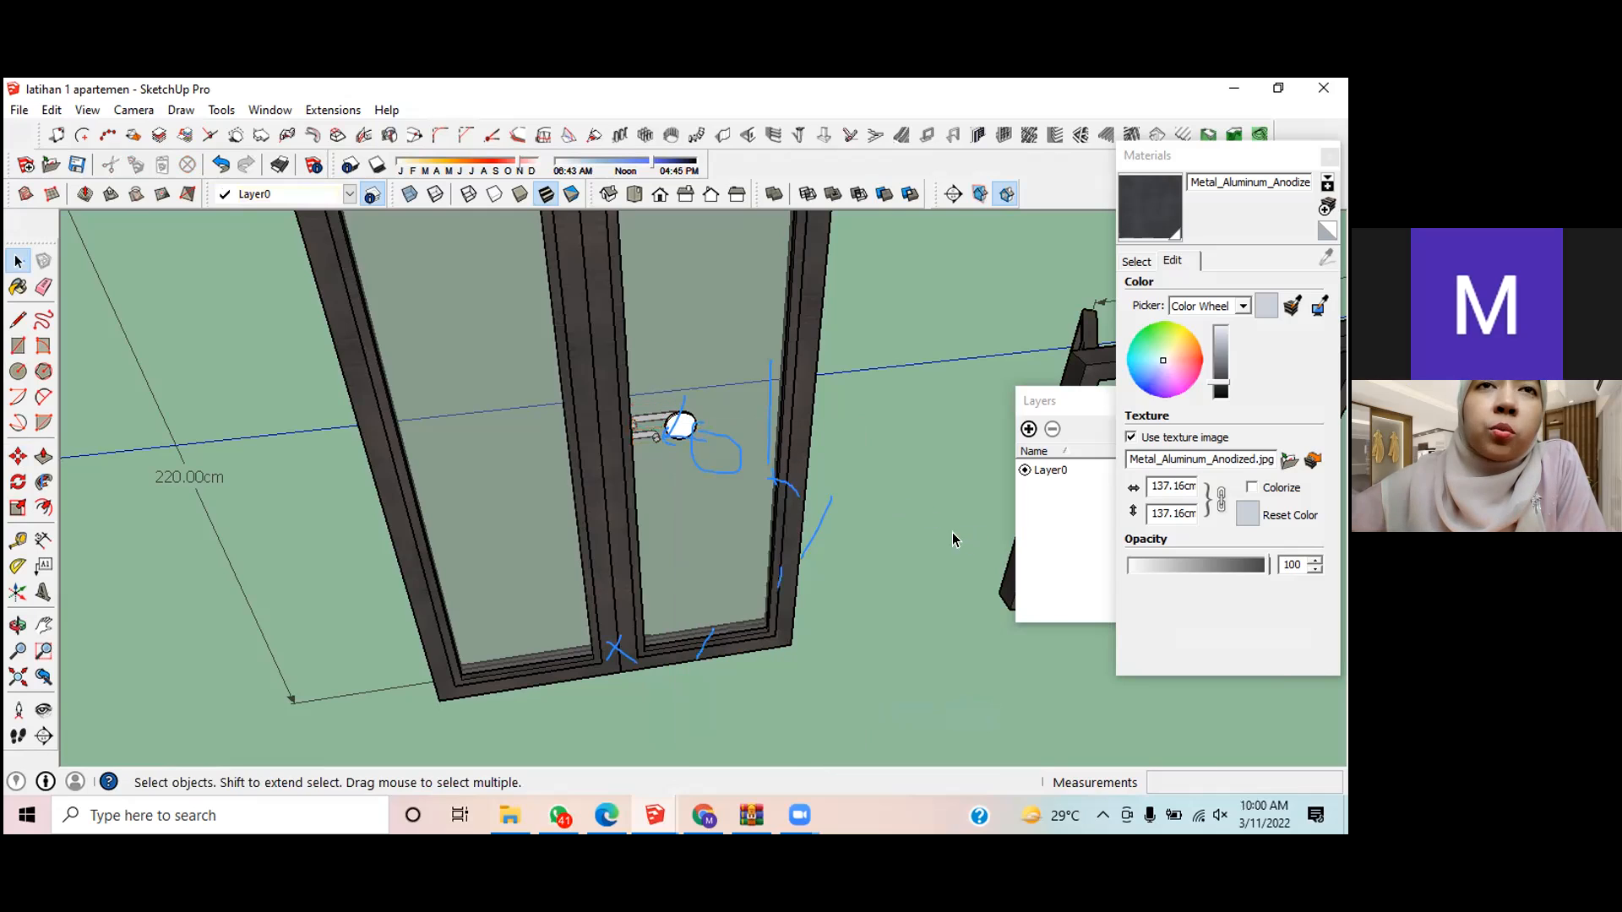
pyautogui.hotkey('ctrl', 'z')
# Step: Flip the copied handle group along the group's green axis so its grip points away from the door
pyautogui.click(655, 429)
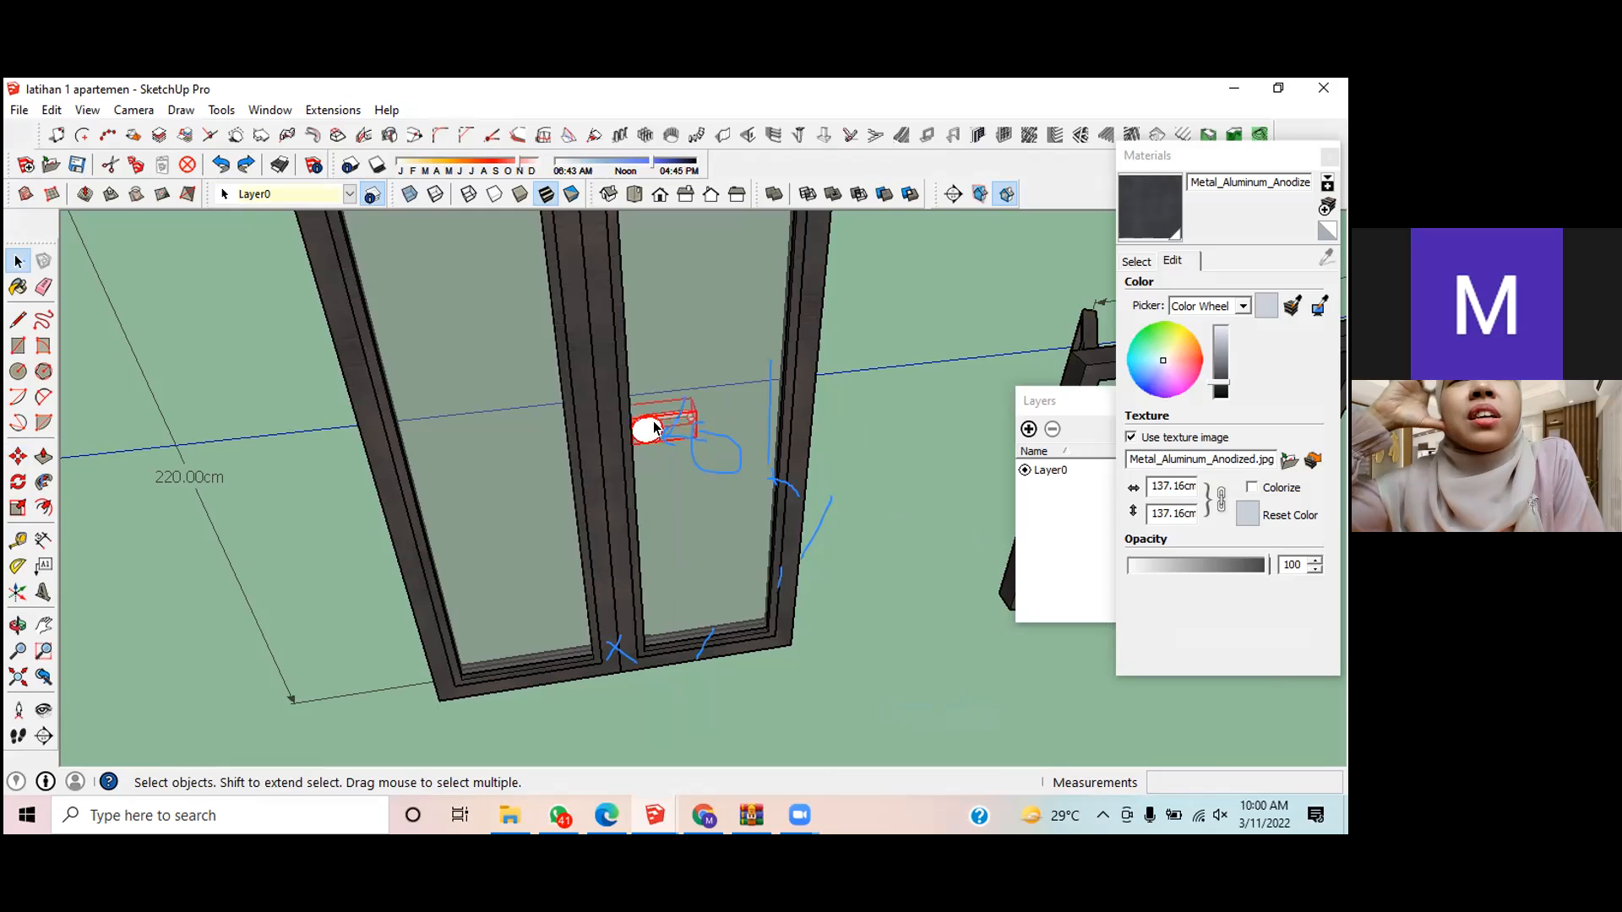
pyautogui.rightClick(657, 426)
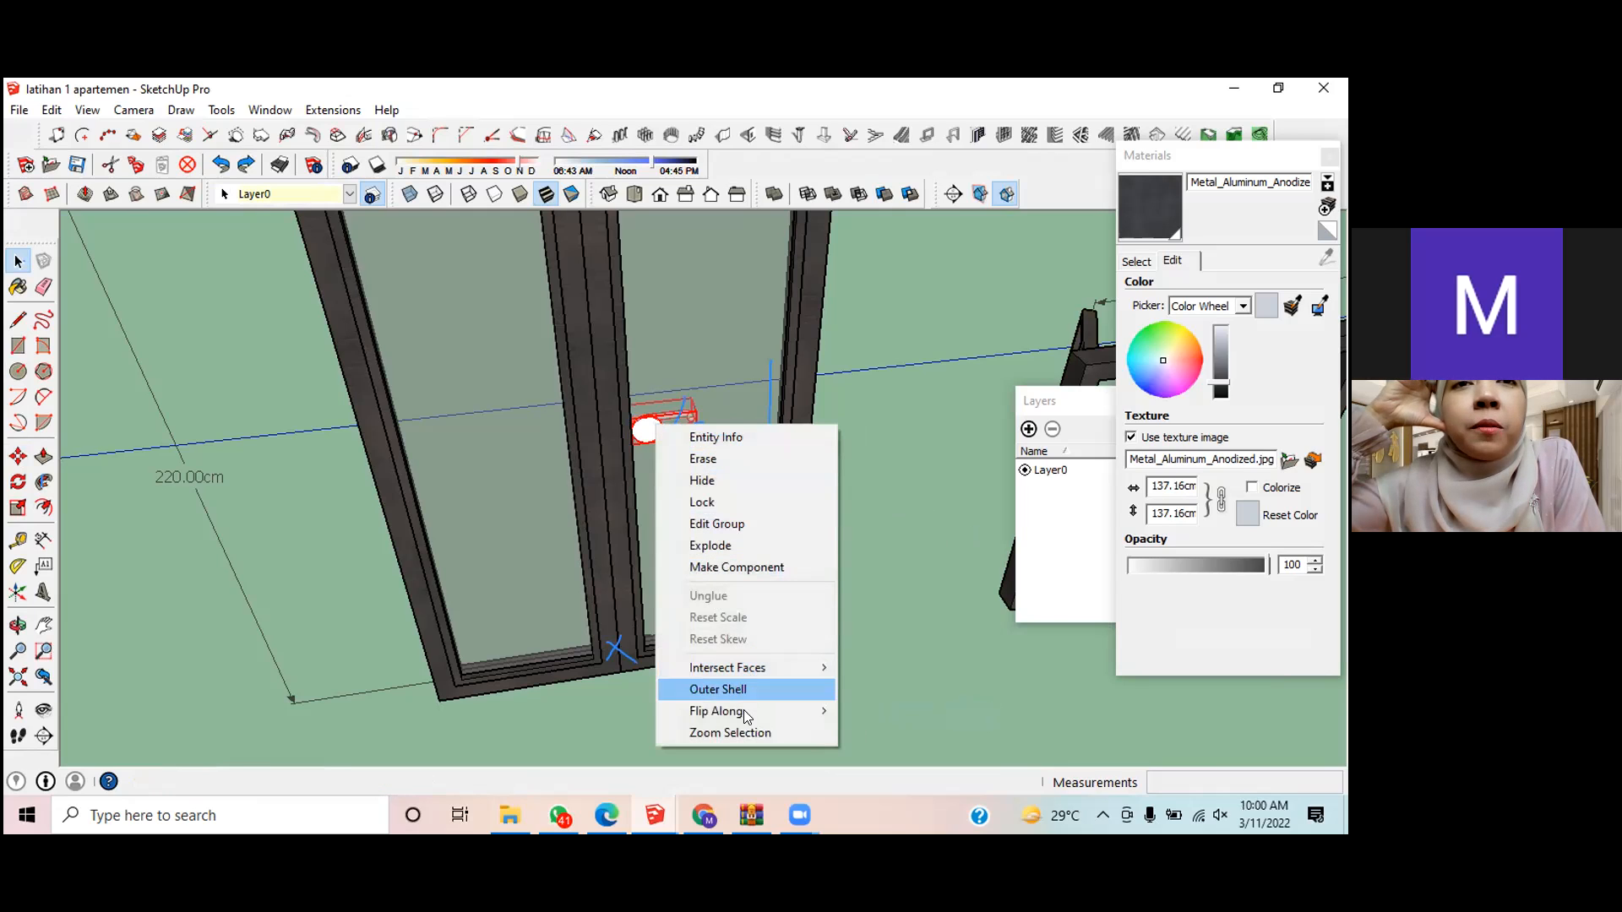
pyautogui.moveTo(743, 711)
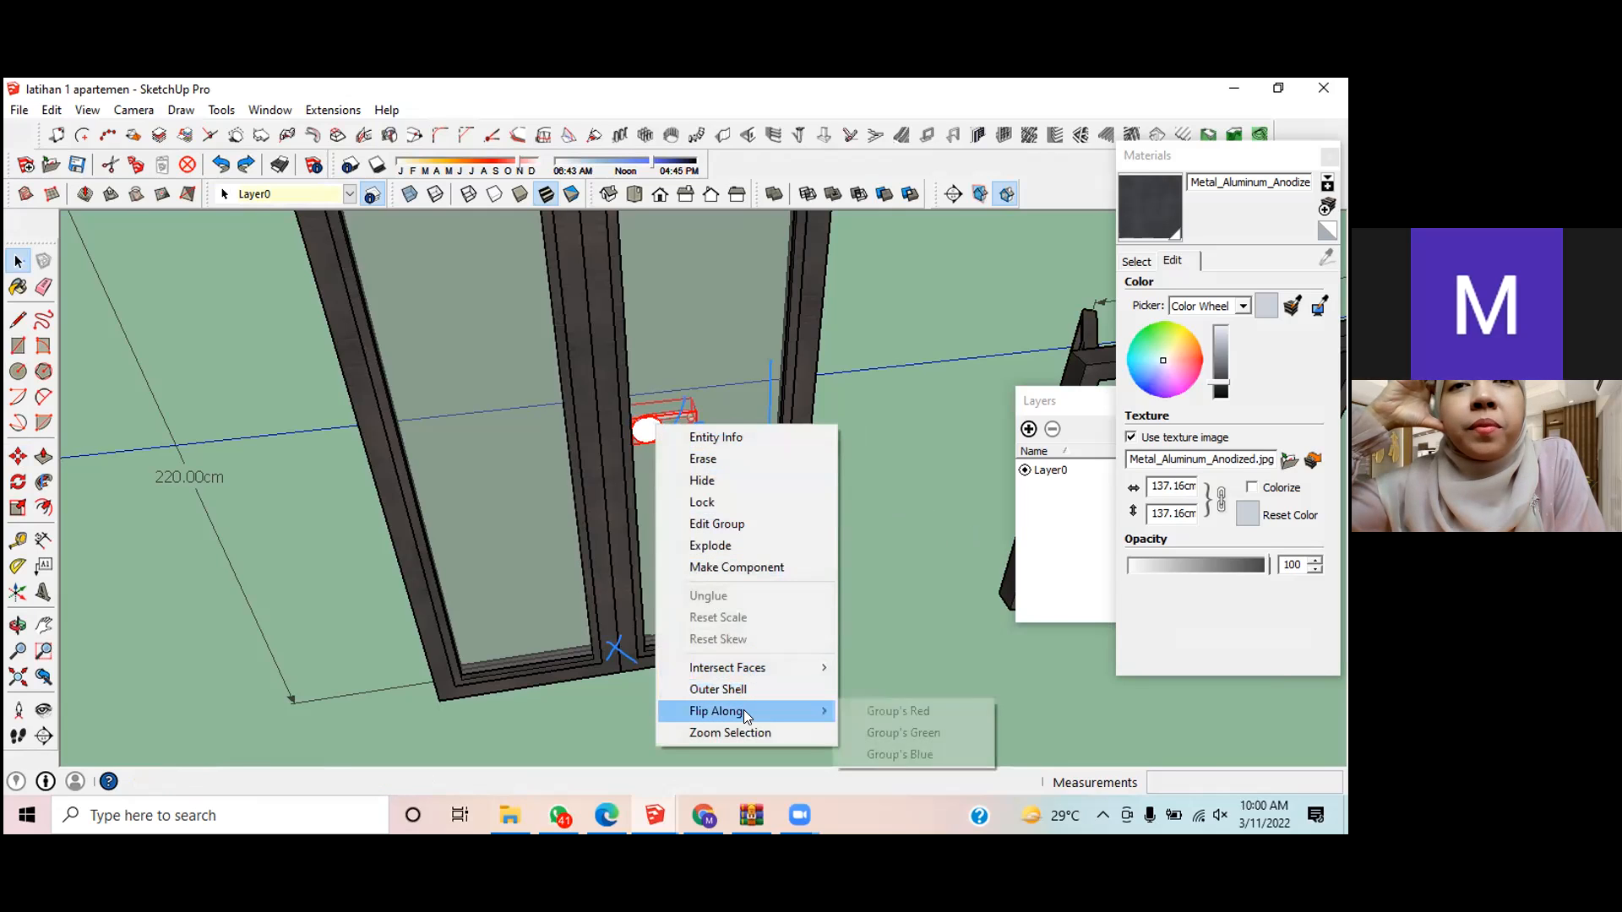
pyautogui.click(888, 736)
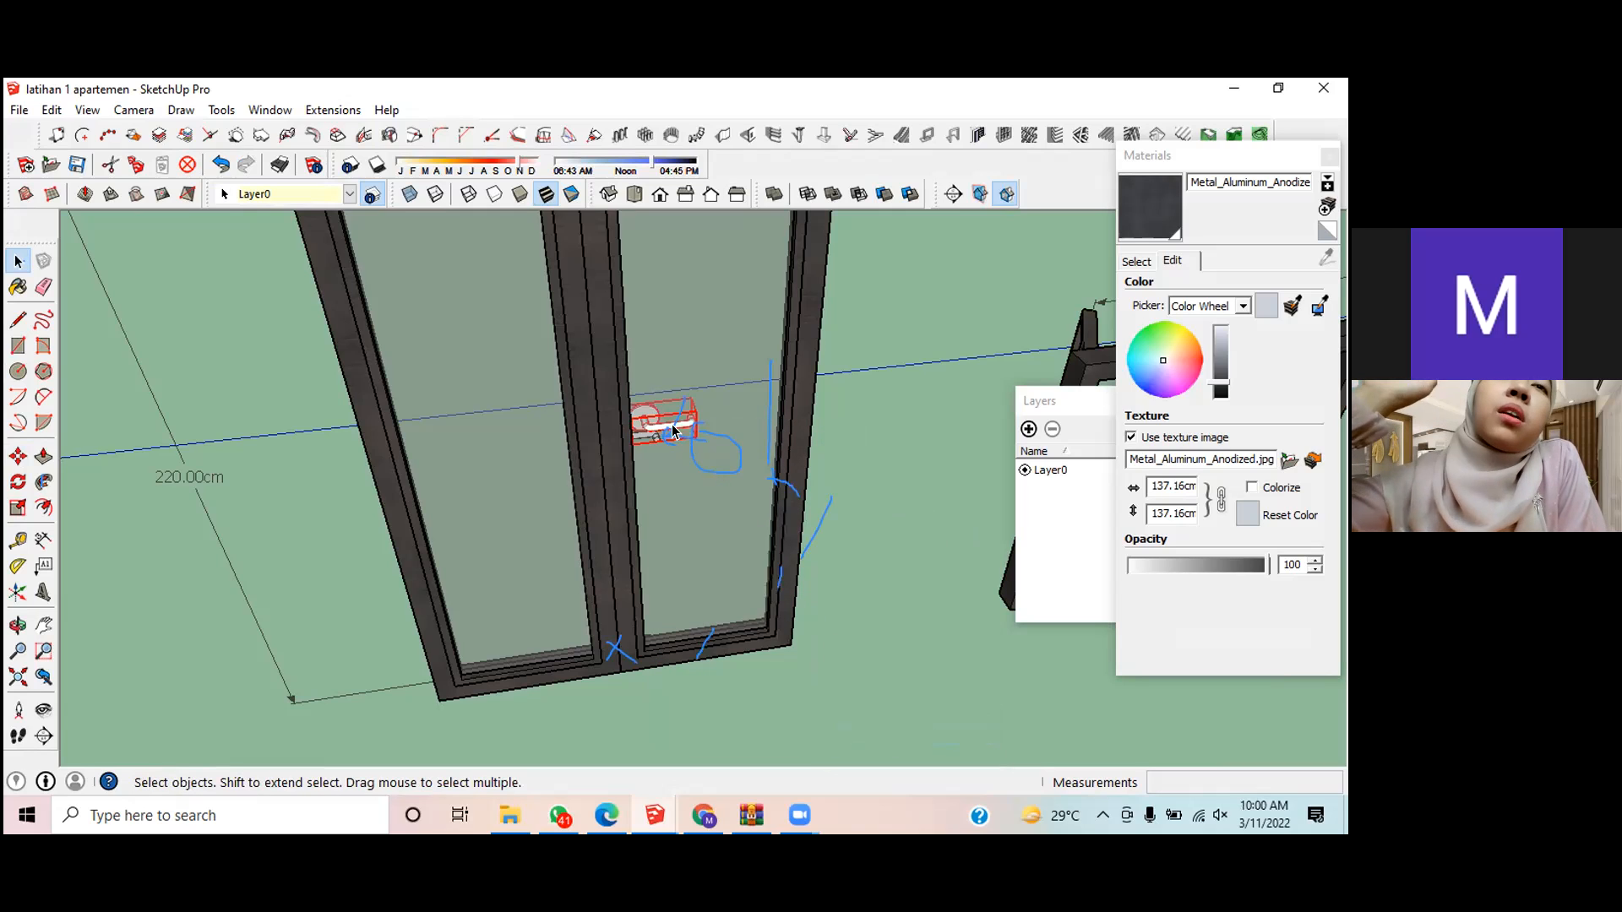
# Step: Move the flipped handle group about 12.8 cm along the green axis, out in front of the glass
pyautogui.click(652, 413)
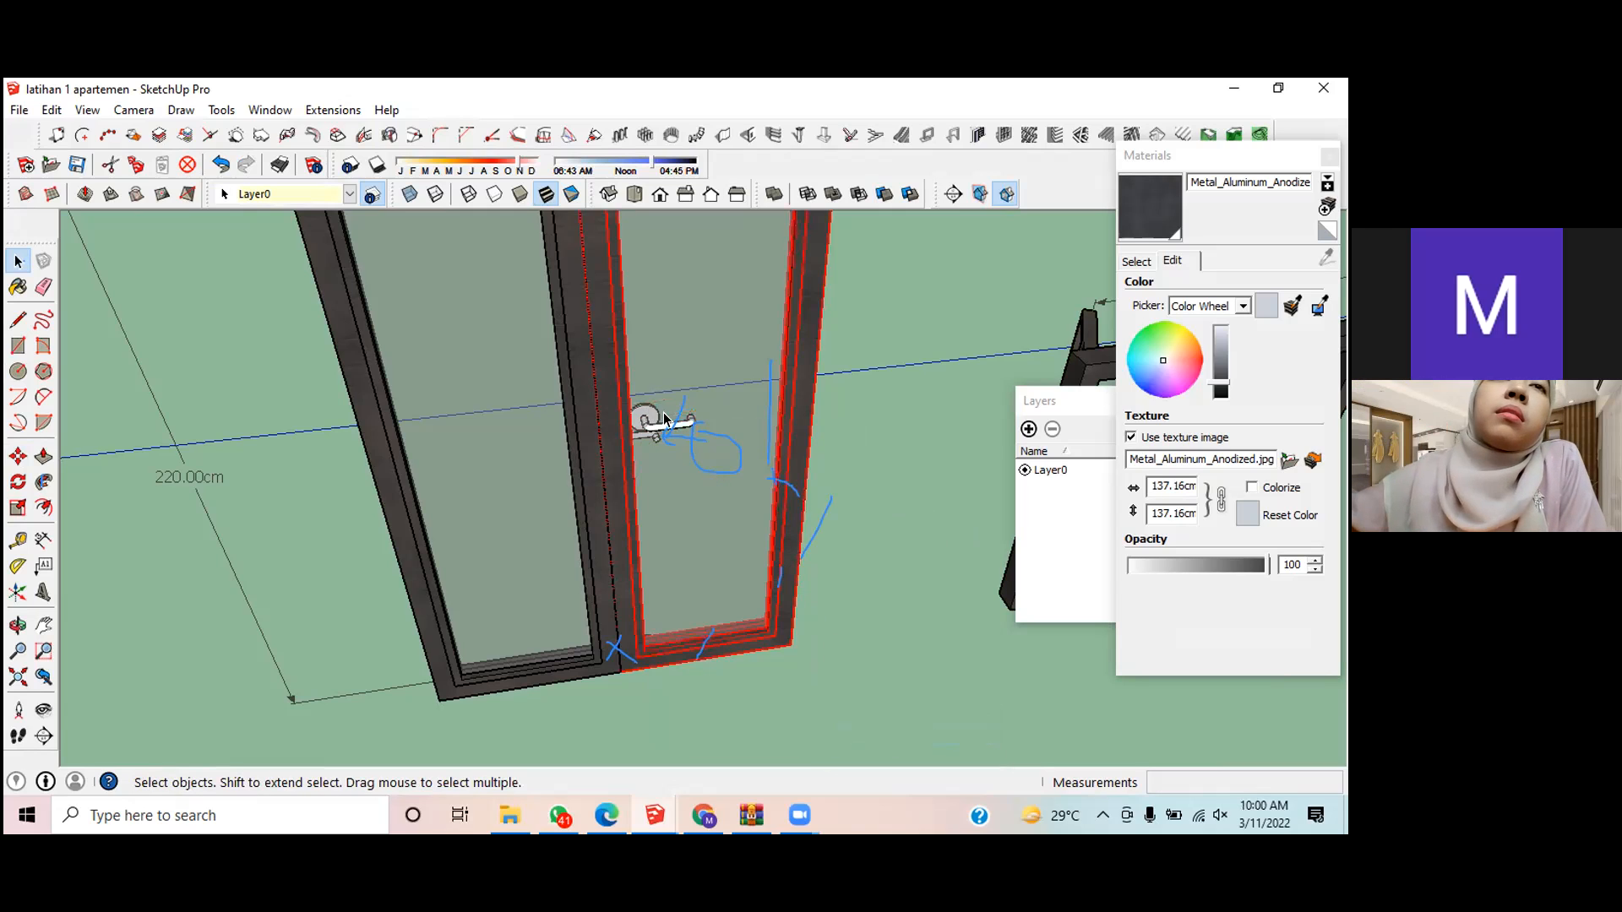
pyautogui.click(921, 474)
pyautogui.click(645, 411)
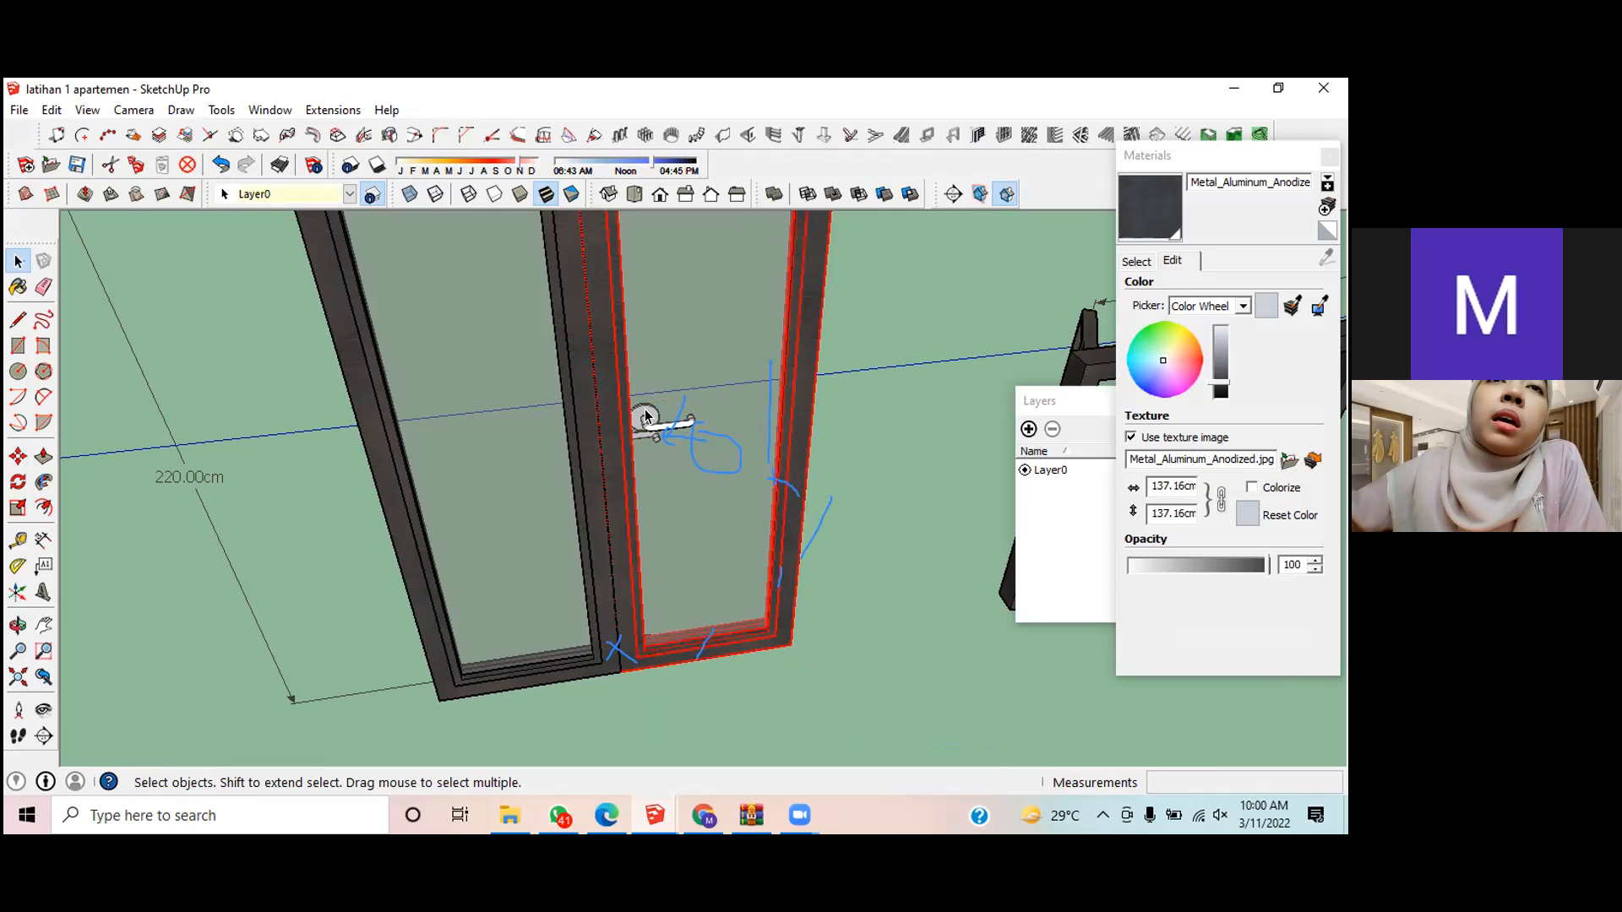
pyautogui.click(862, 456)
pyautogui.doubleClick(673, 419)
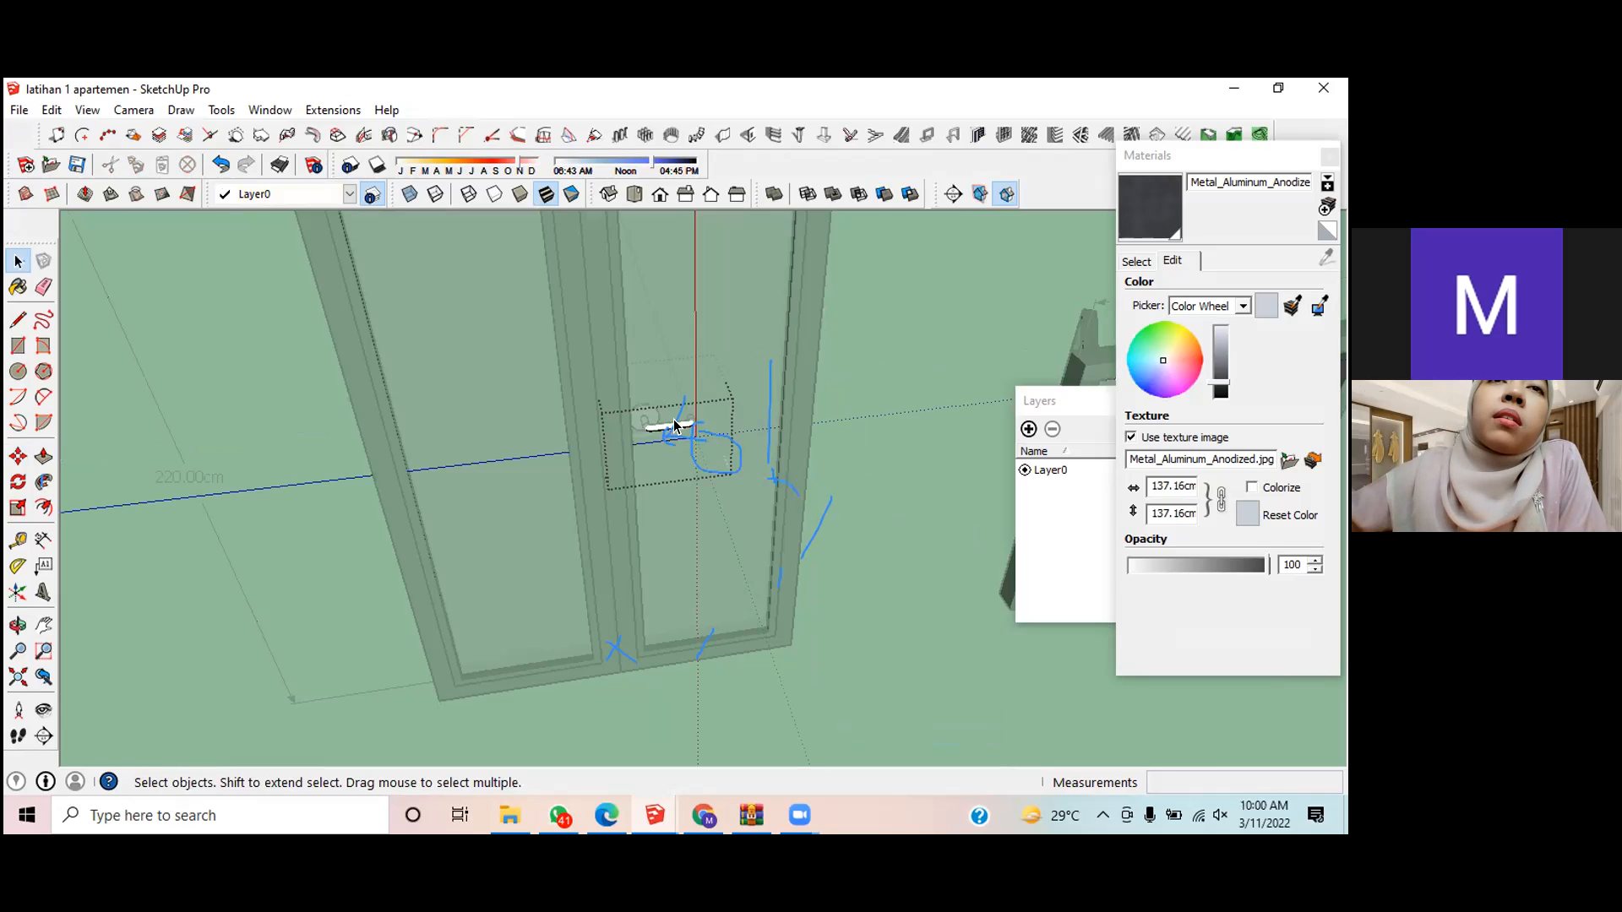
pyautogui.click(887, 463)
pyautogui.click(676, 422)
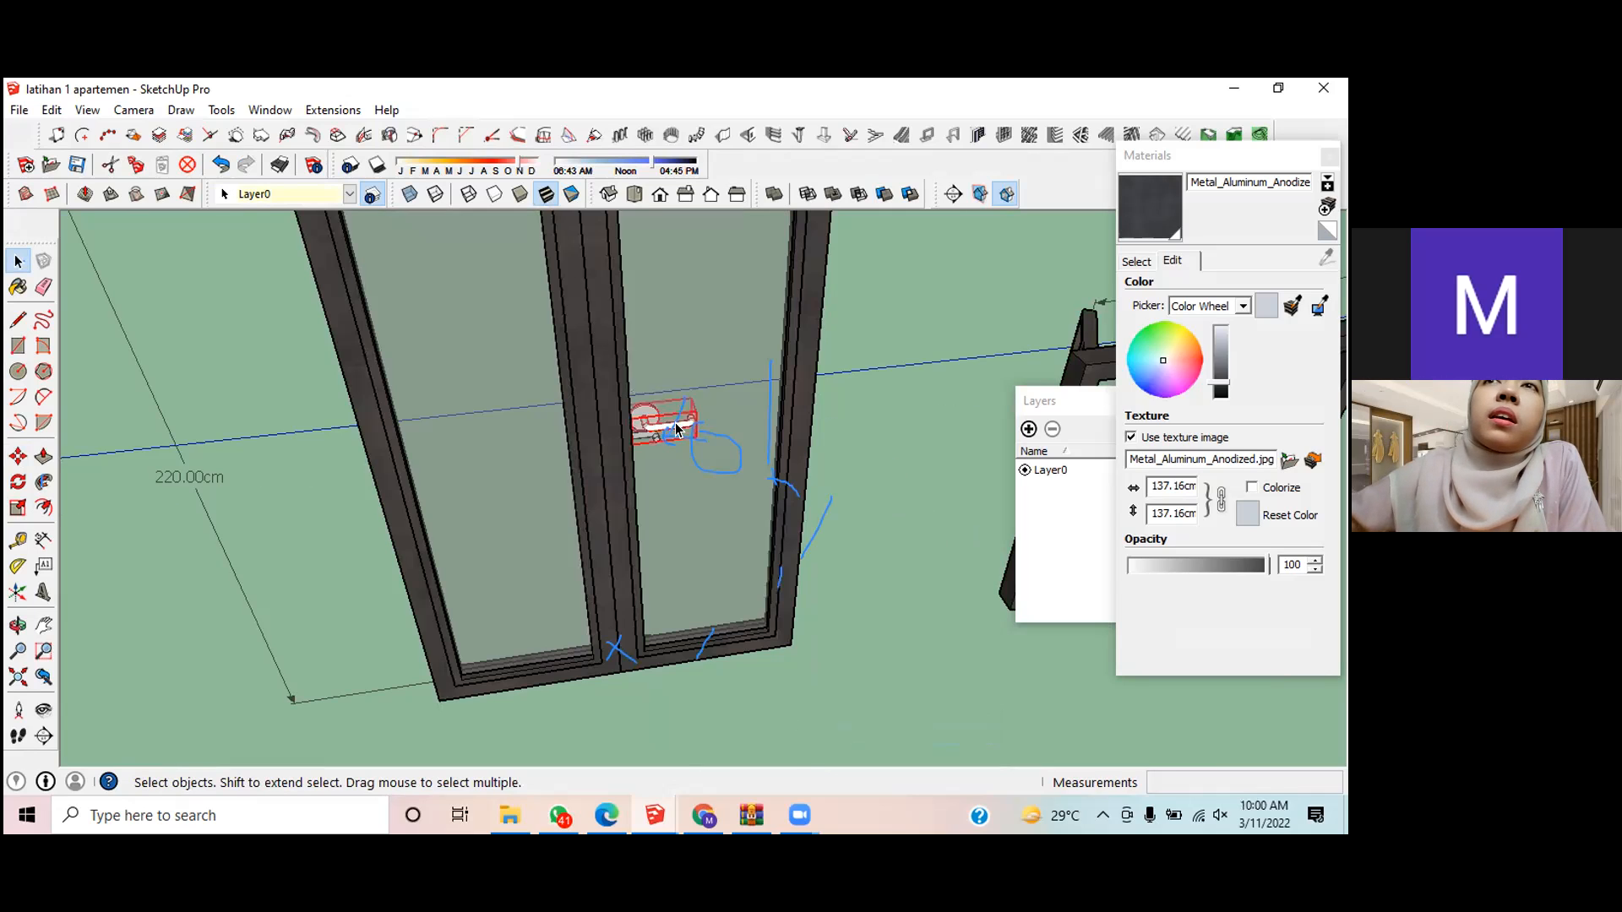
pyautogui.press('m')
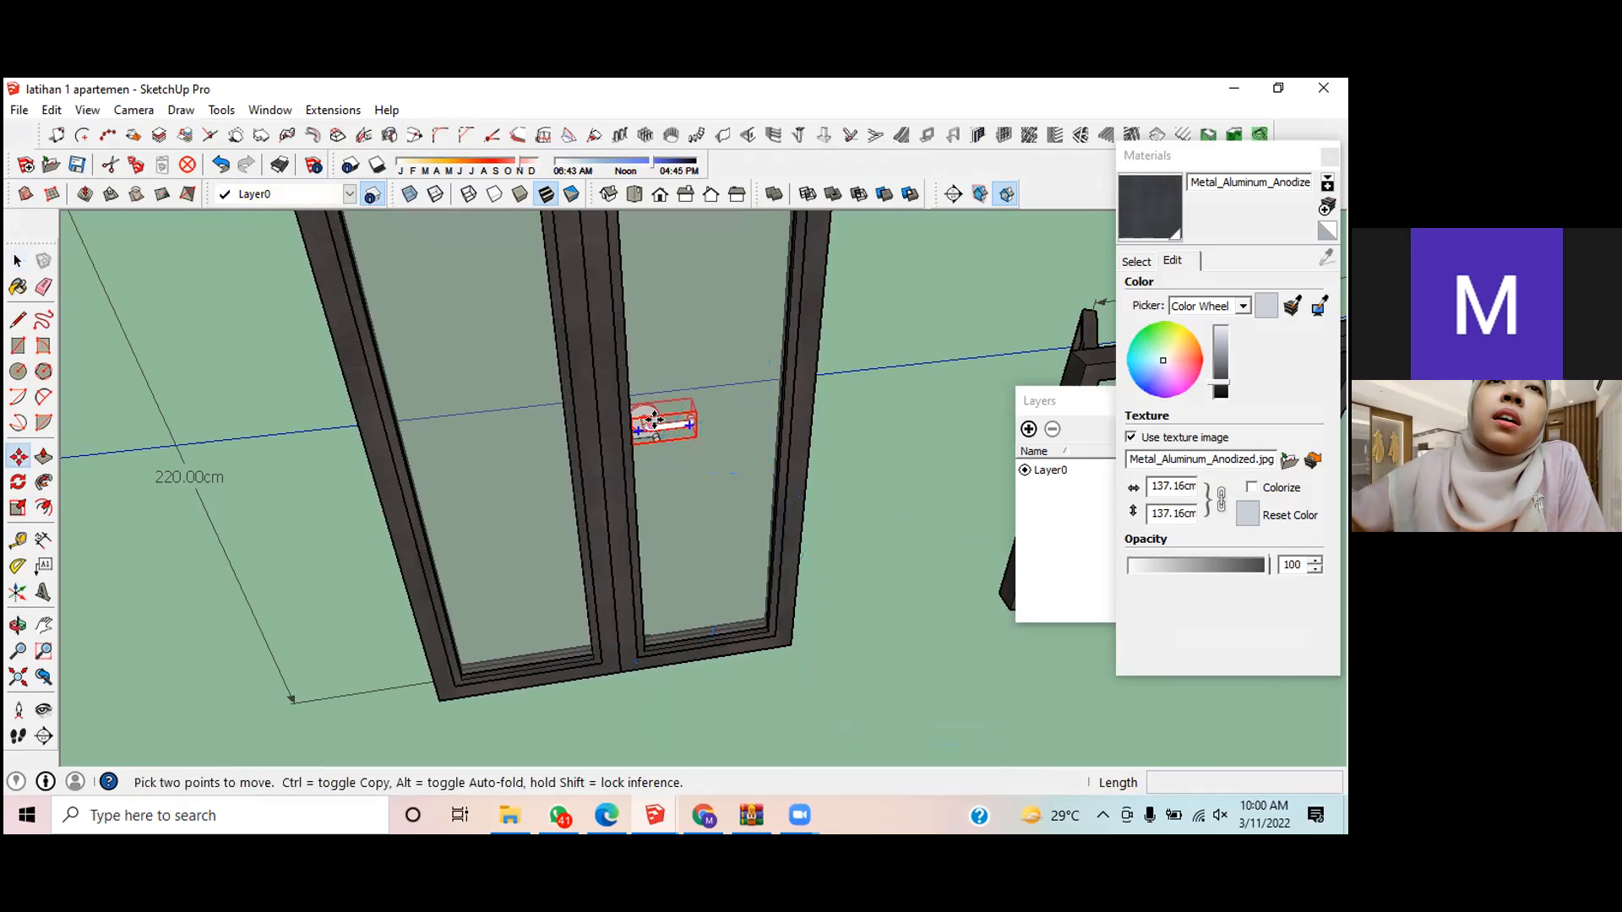
pyautogui.click(648, 422)
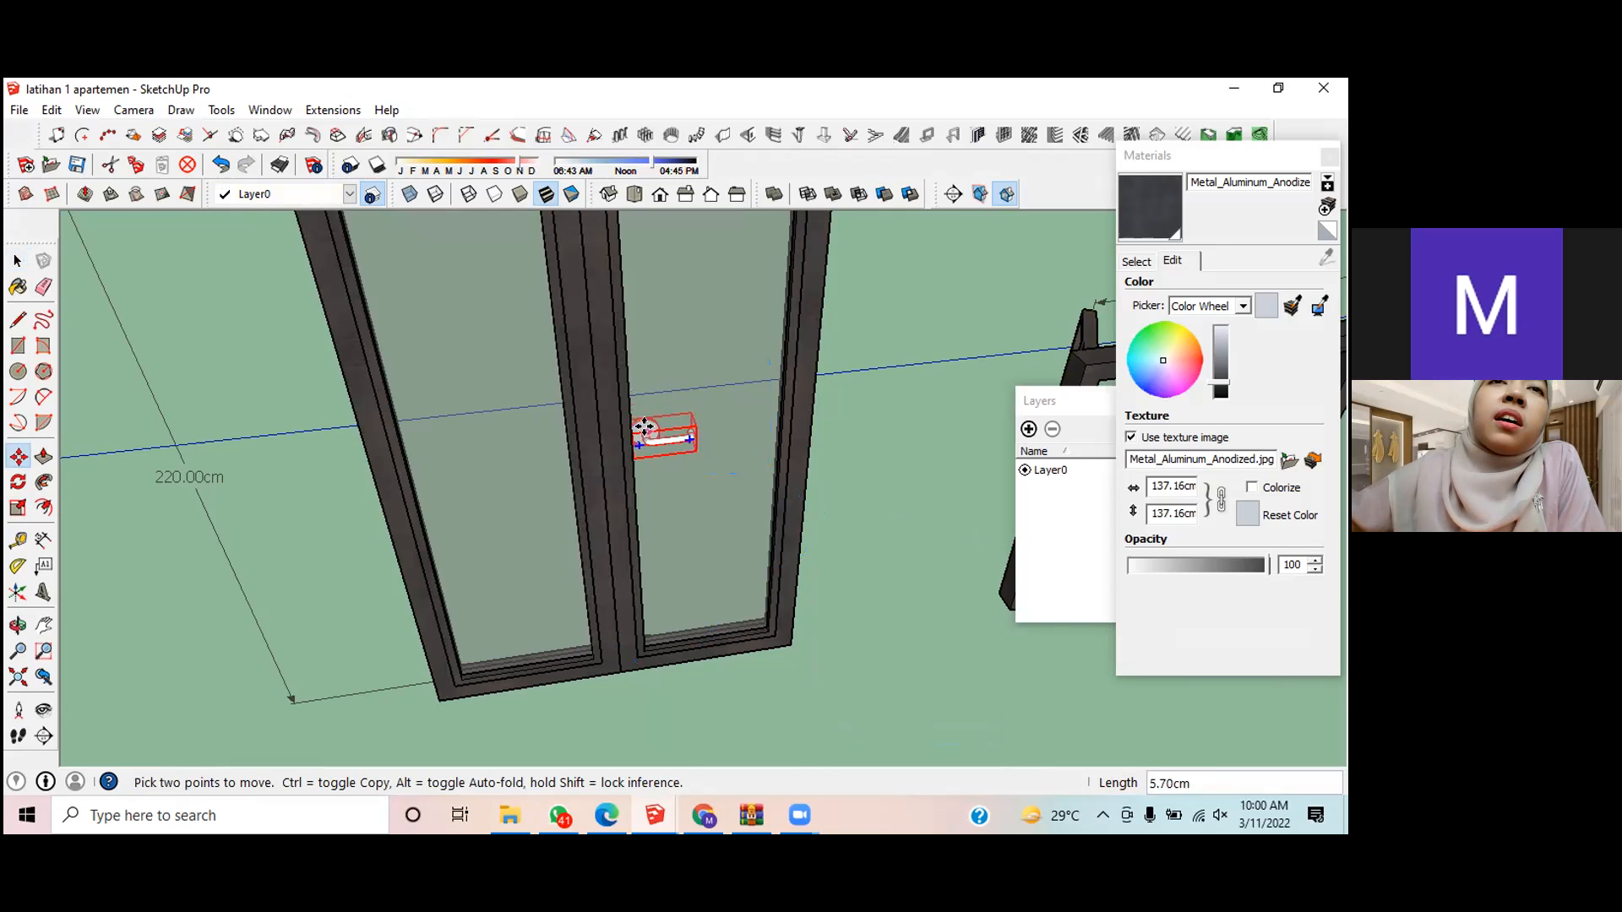
pyautogui.scroll(4, 639, 426)
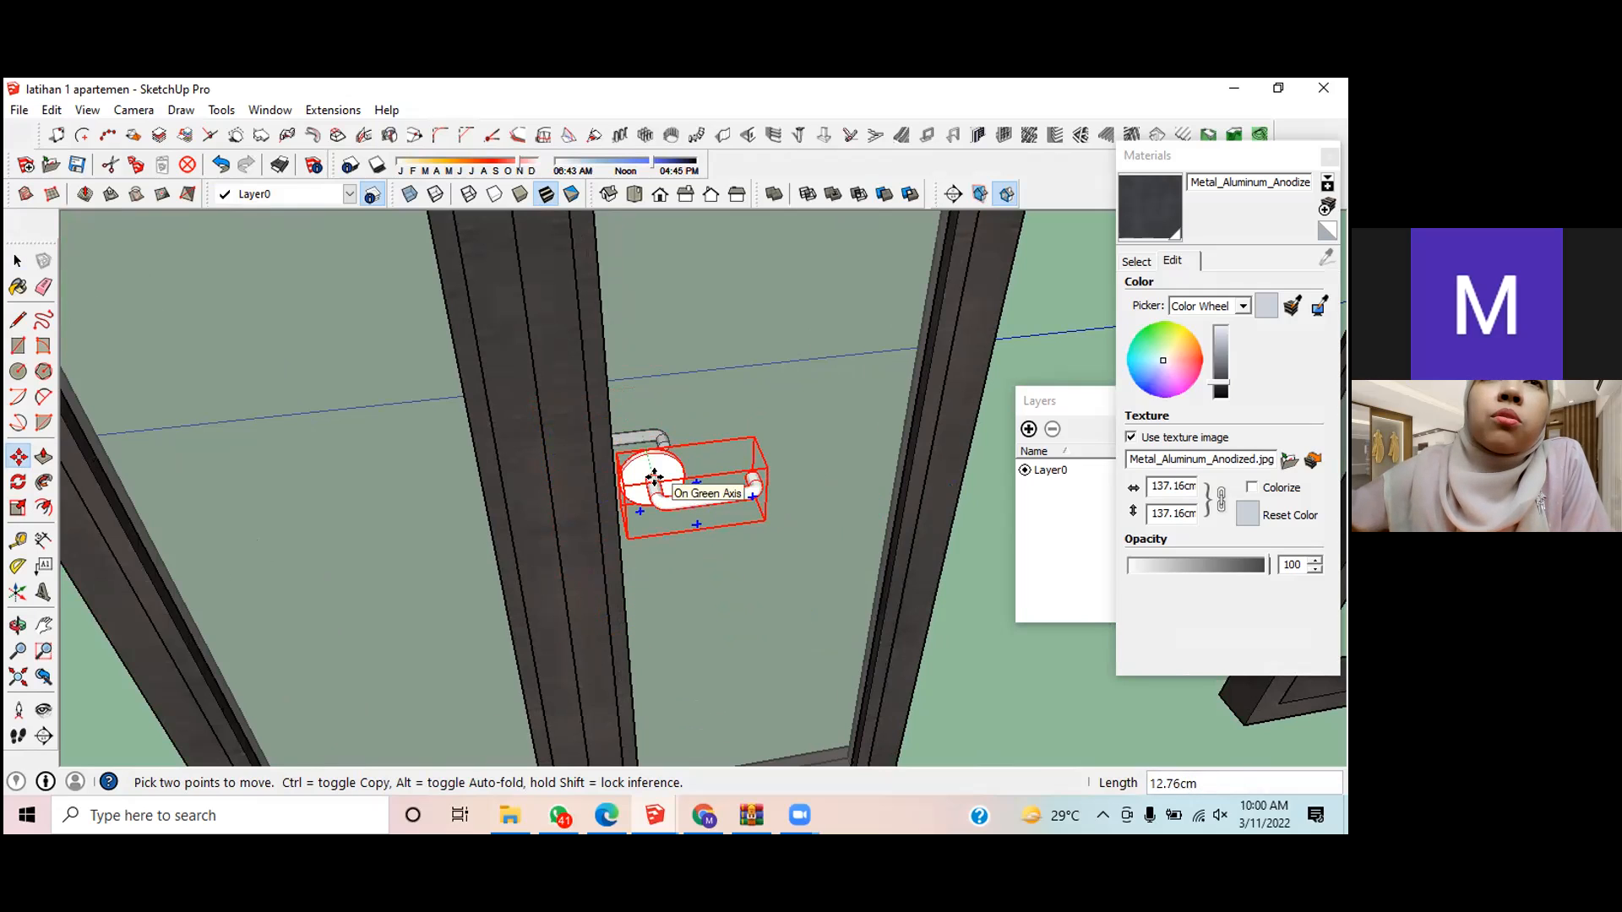
pyautogui.click(655, 479)
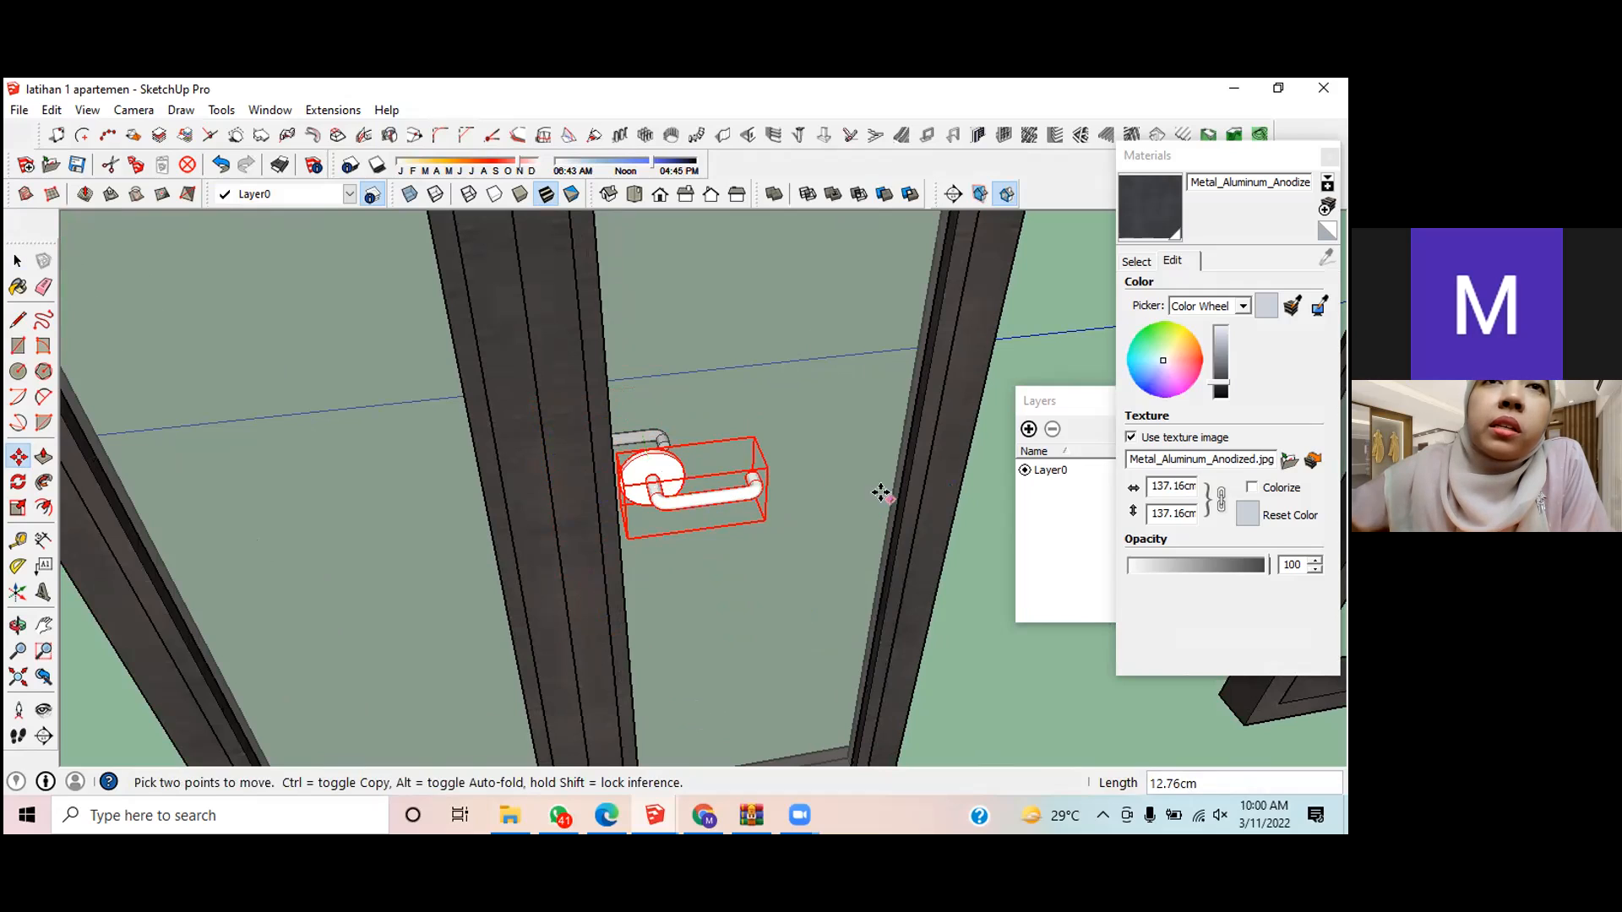
# Step: Turn on X-ray display to expose the original handle's round plate through the door frame
pyautogui.press('space')
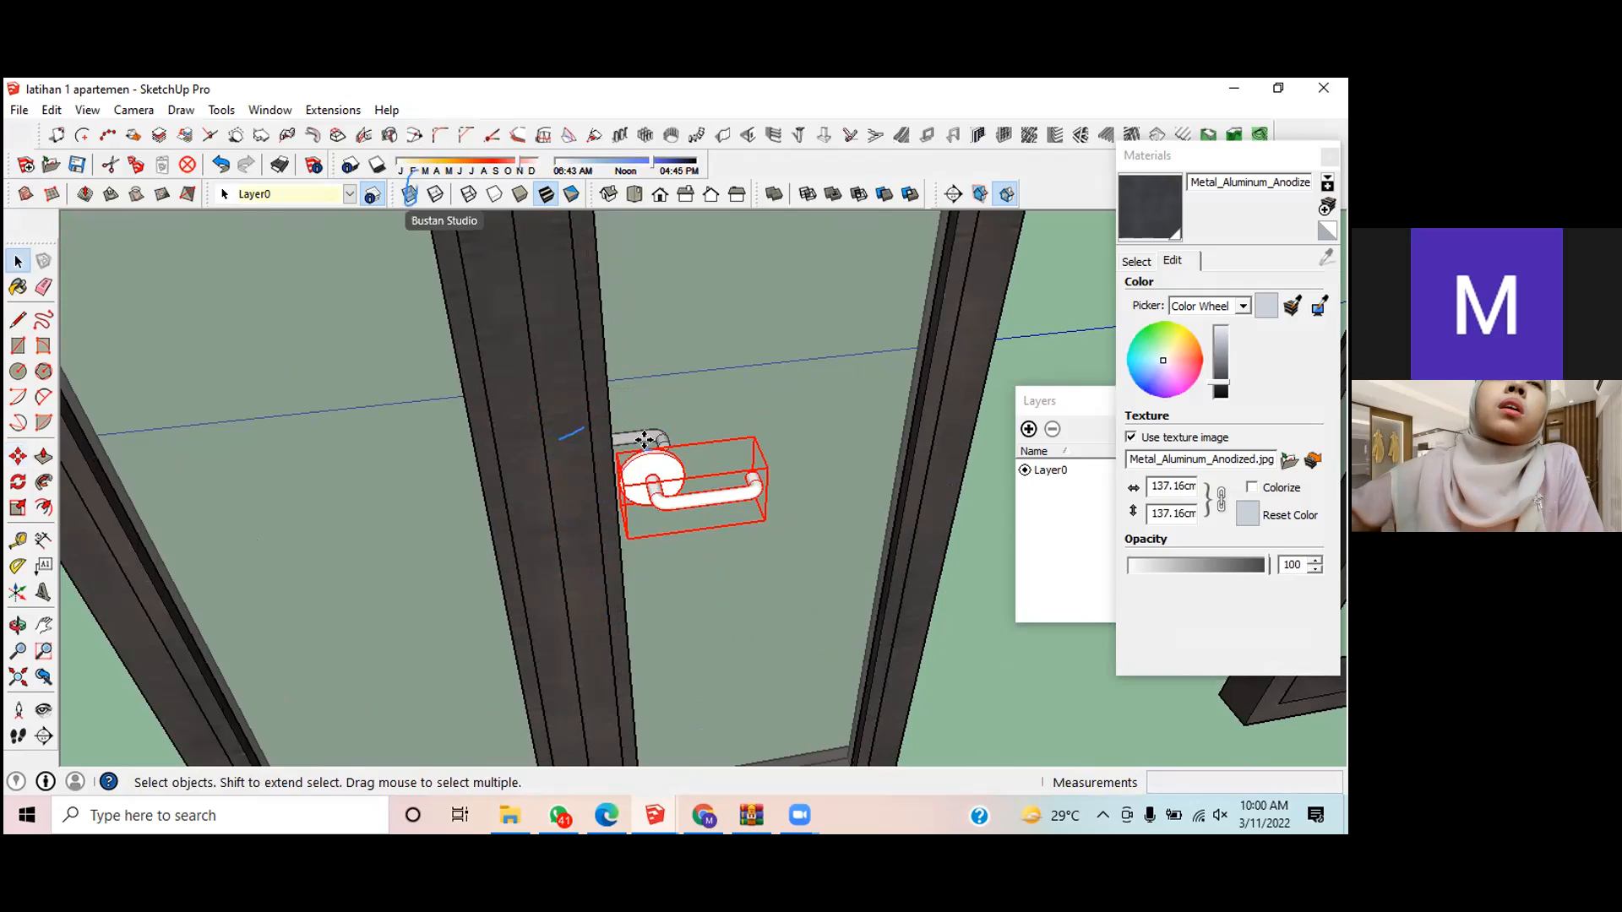
pyautogui.click(411, 194)
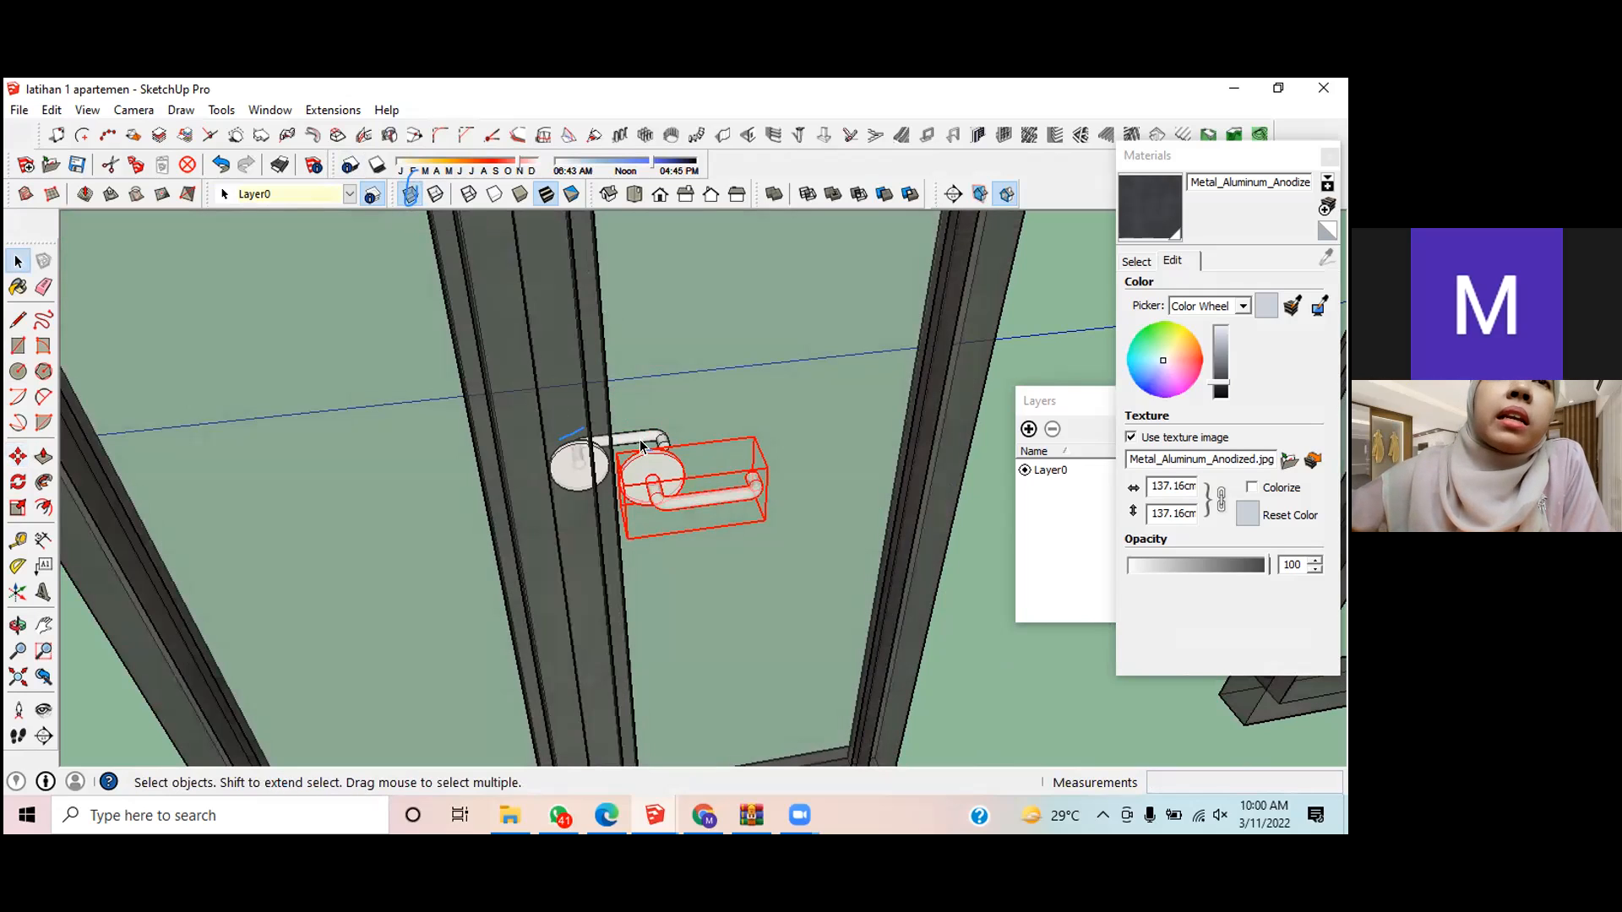
pyautogui.scroll(4, 646, 448)
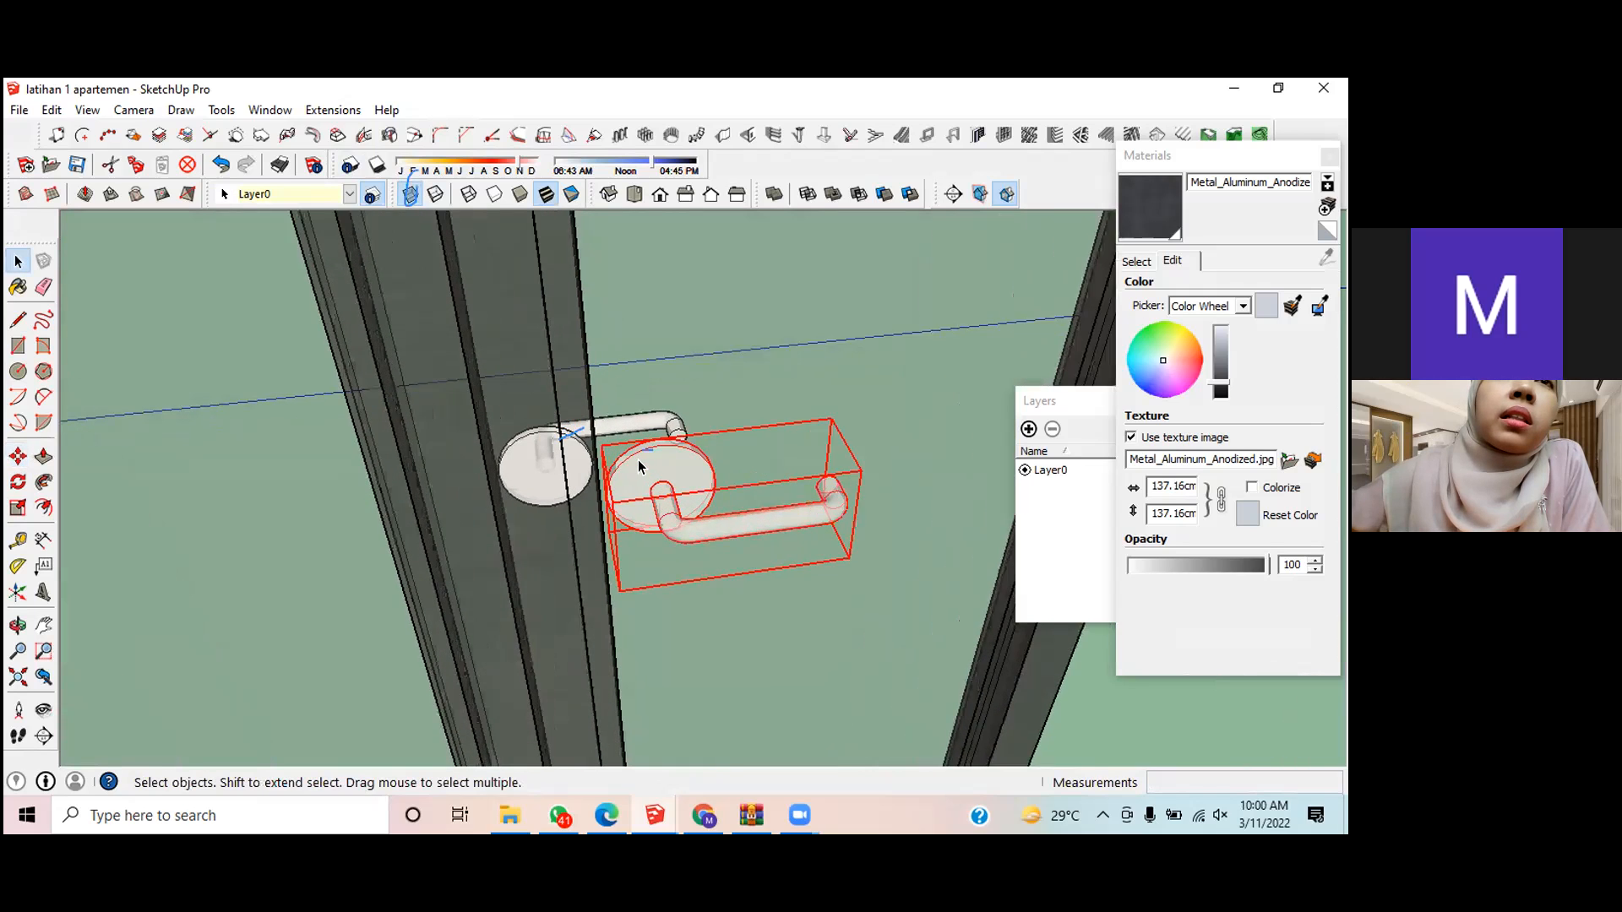
pyautogui.scroll(3, 638, 465)
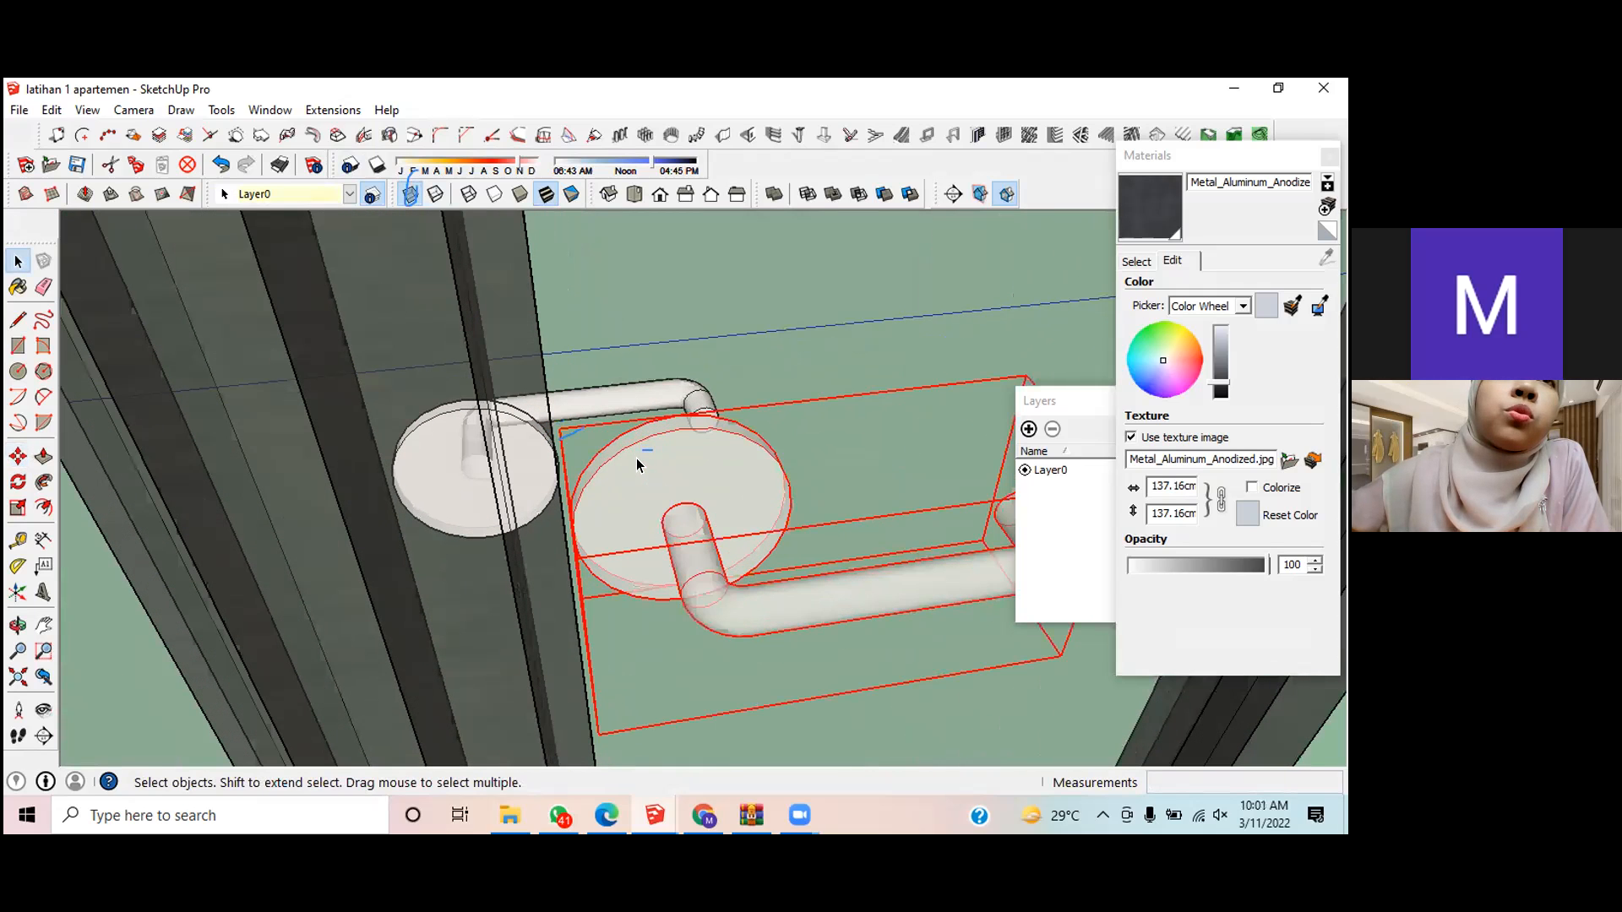
pyautogui.scroll(1, 637, 465)
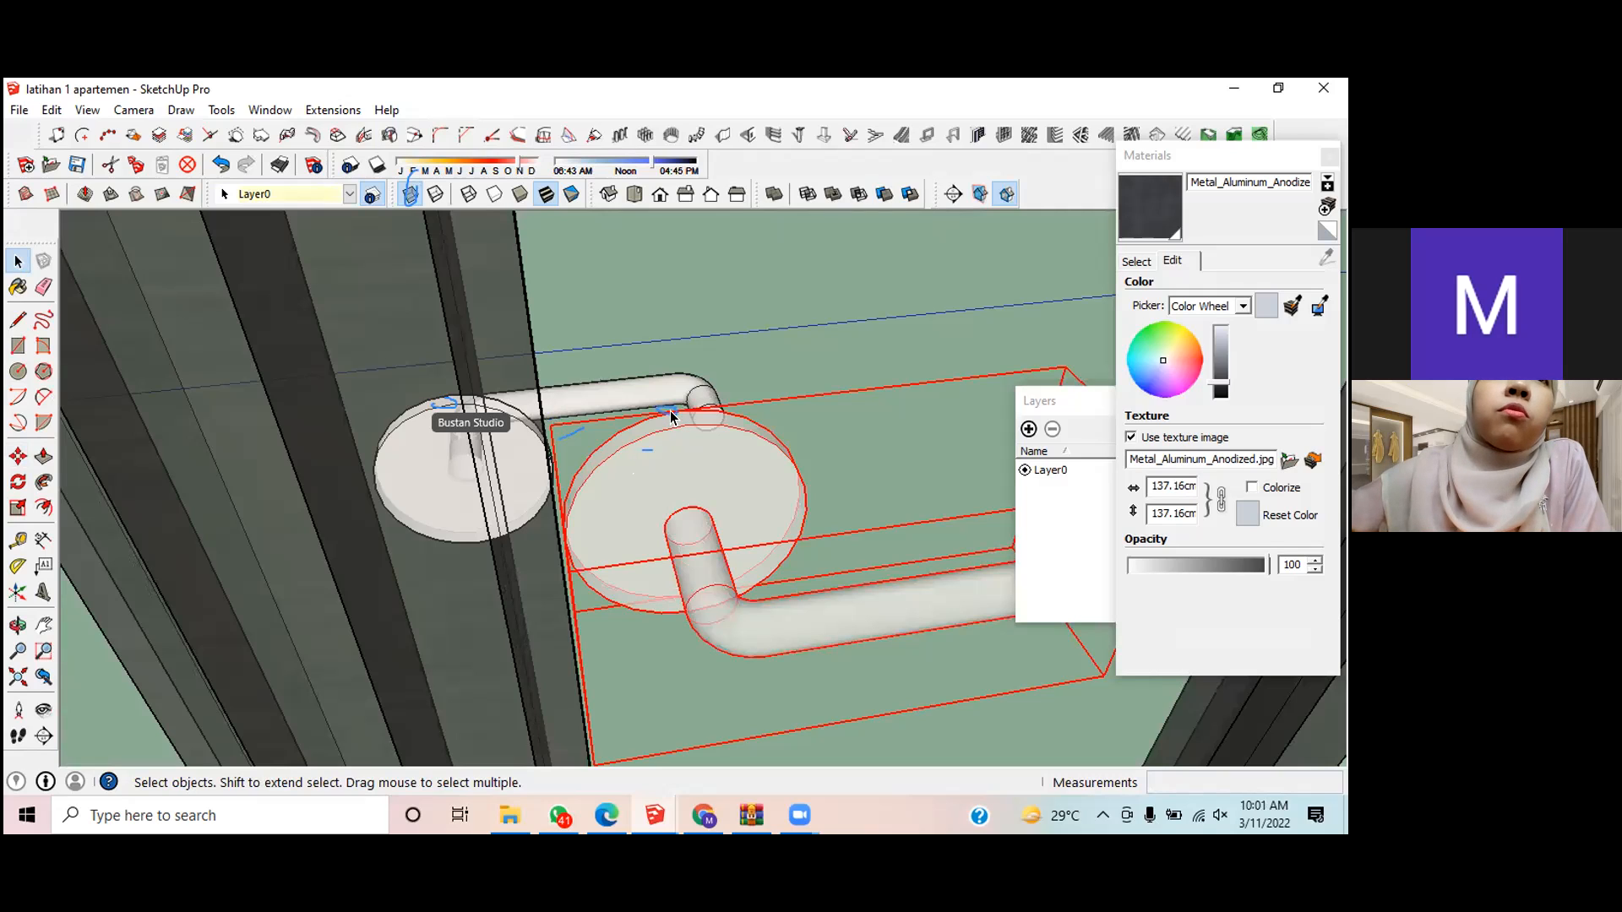
# Step: Move the flipped handle about 19.2 cm from its round plate's upper edge to the matching point on the original handle's plate
pyautogui.press('m')
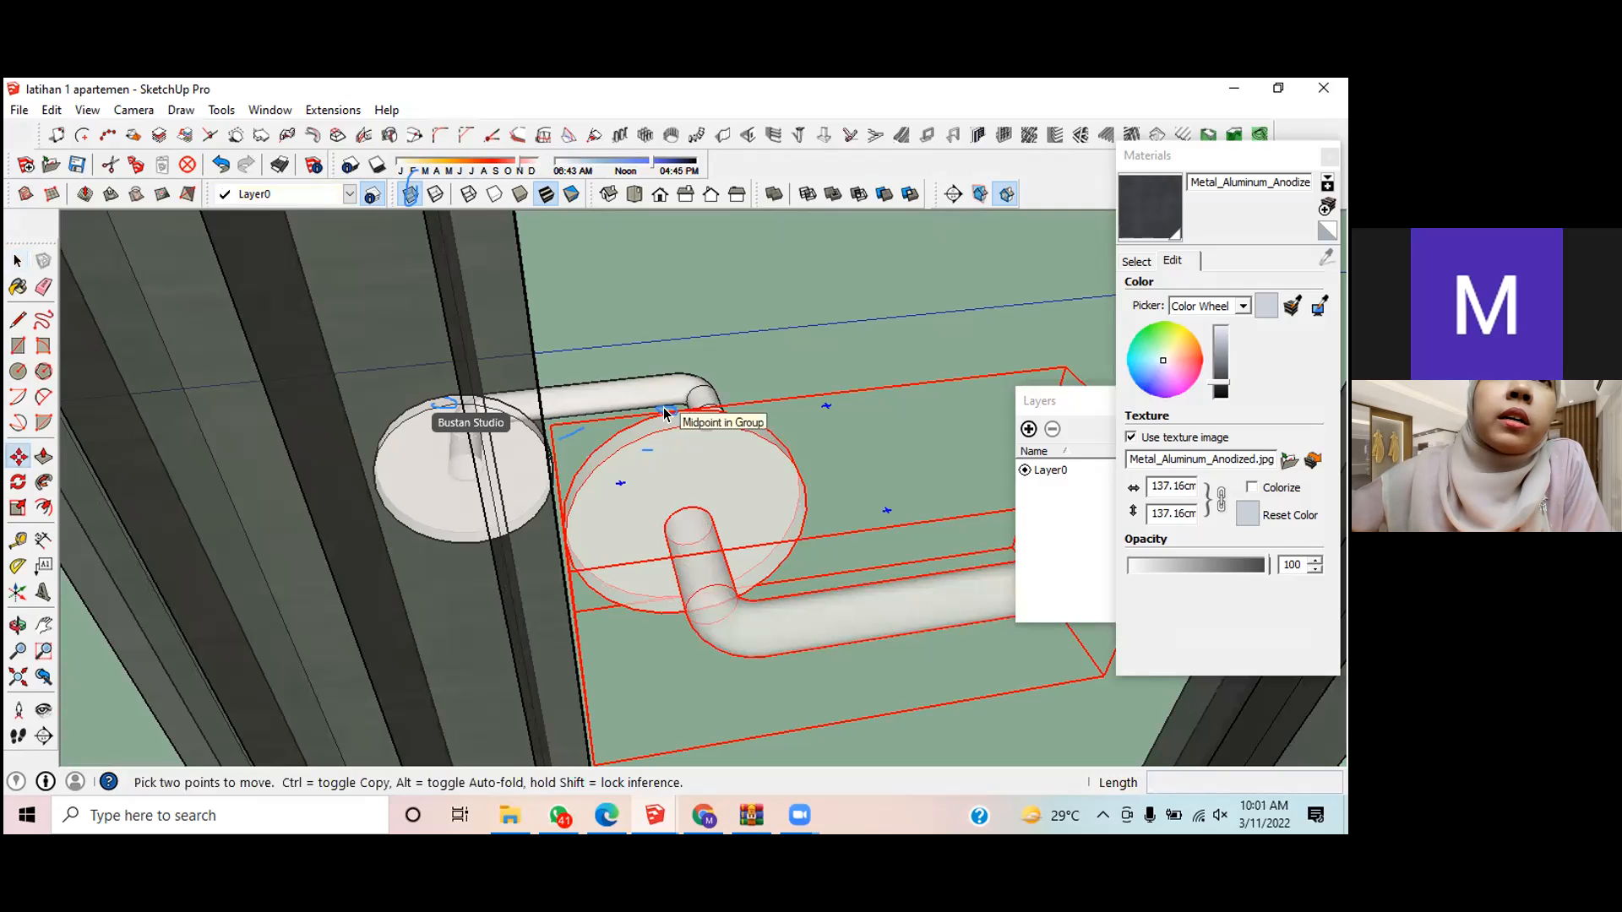
pyautogui.click(648, 421)
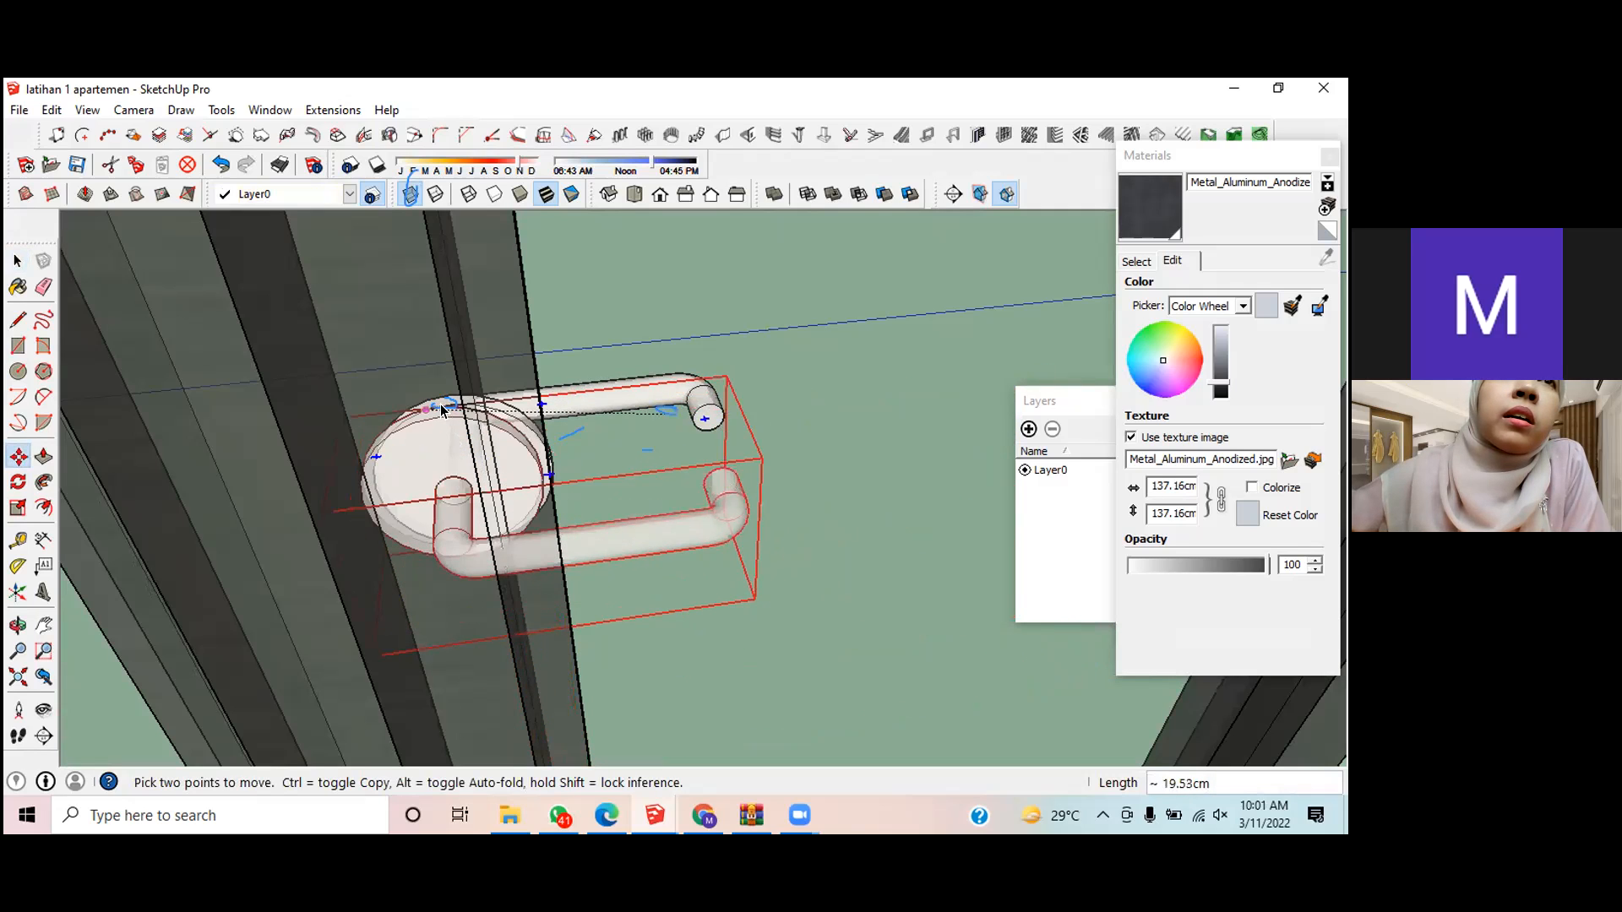
pyautogui.scroll(2, 443, 405)
pyautogui.scroll(2, 443, 407)
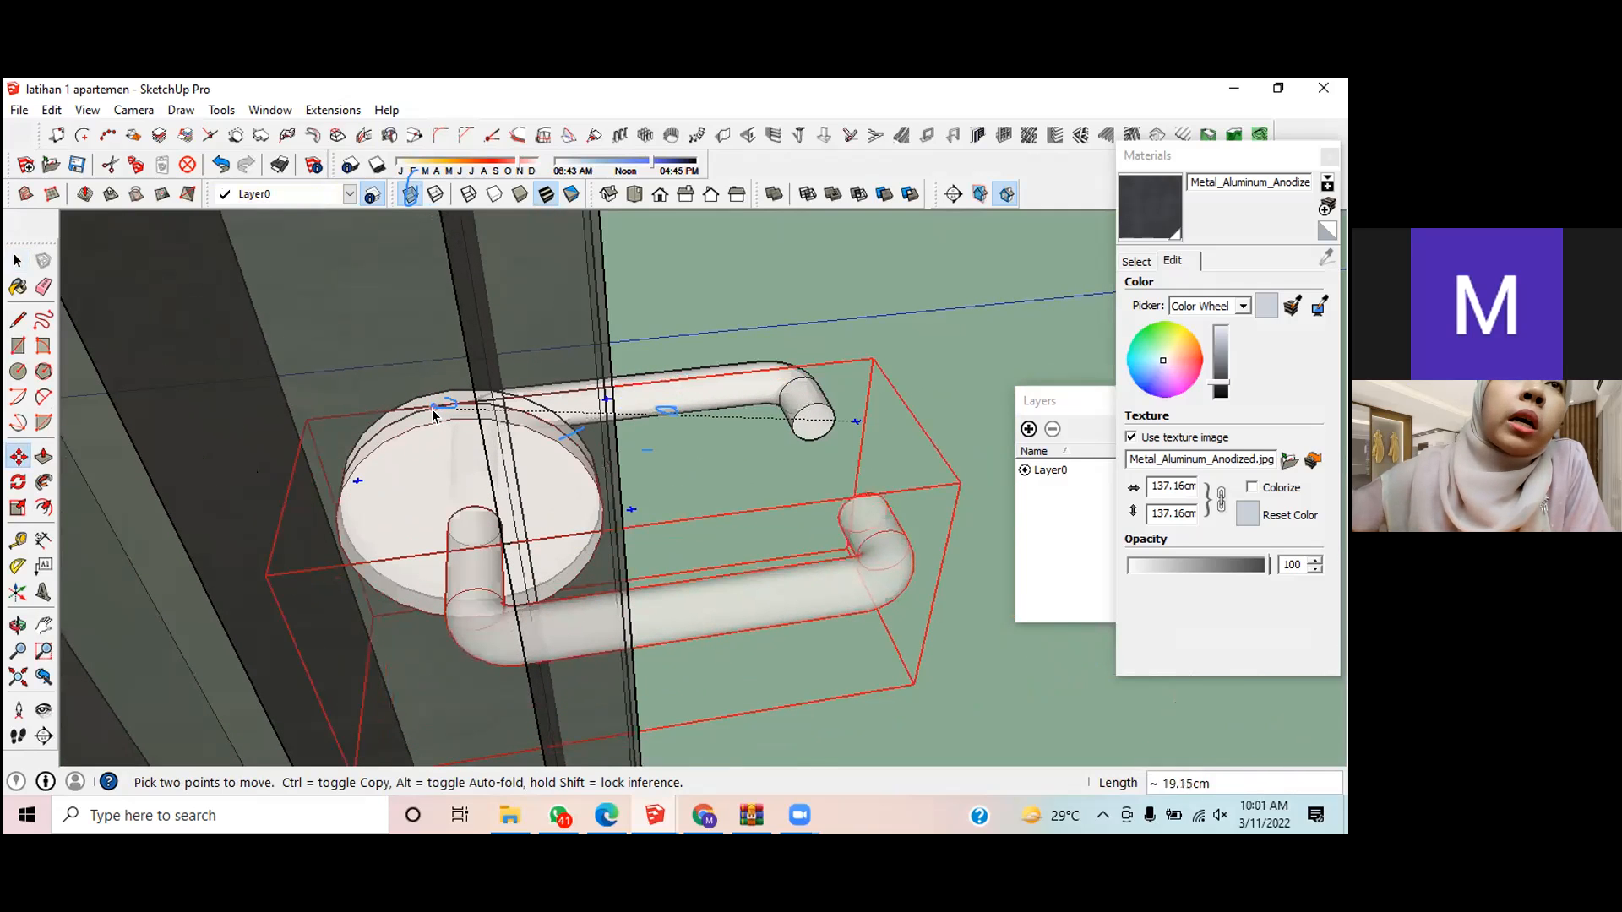
pyautogui.click(430, 411)
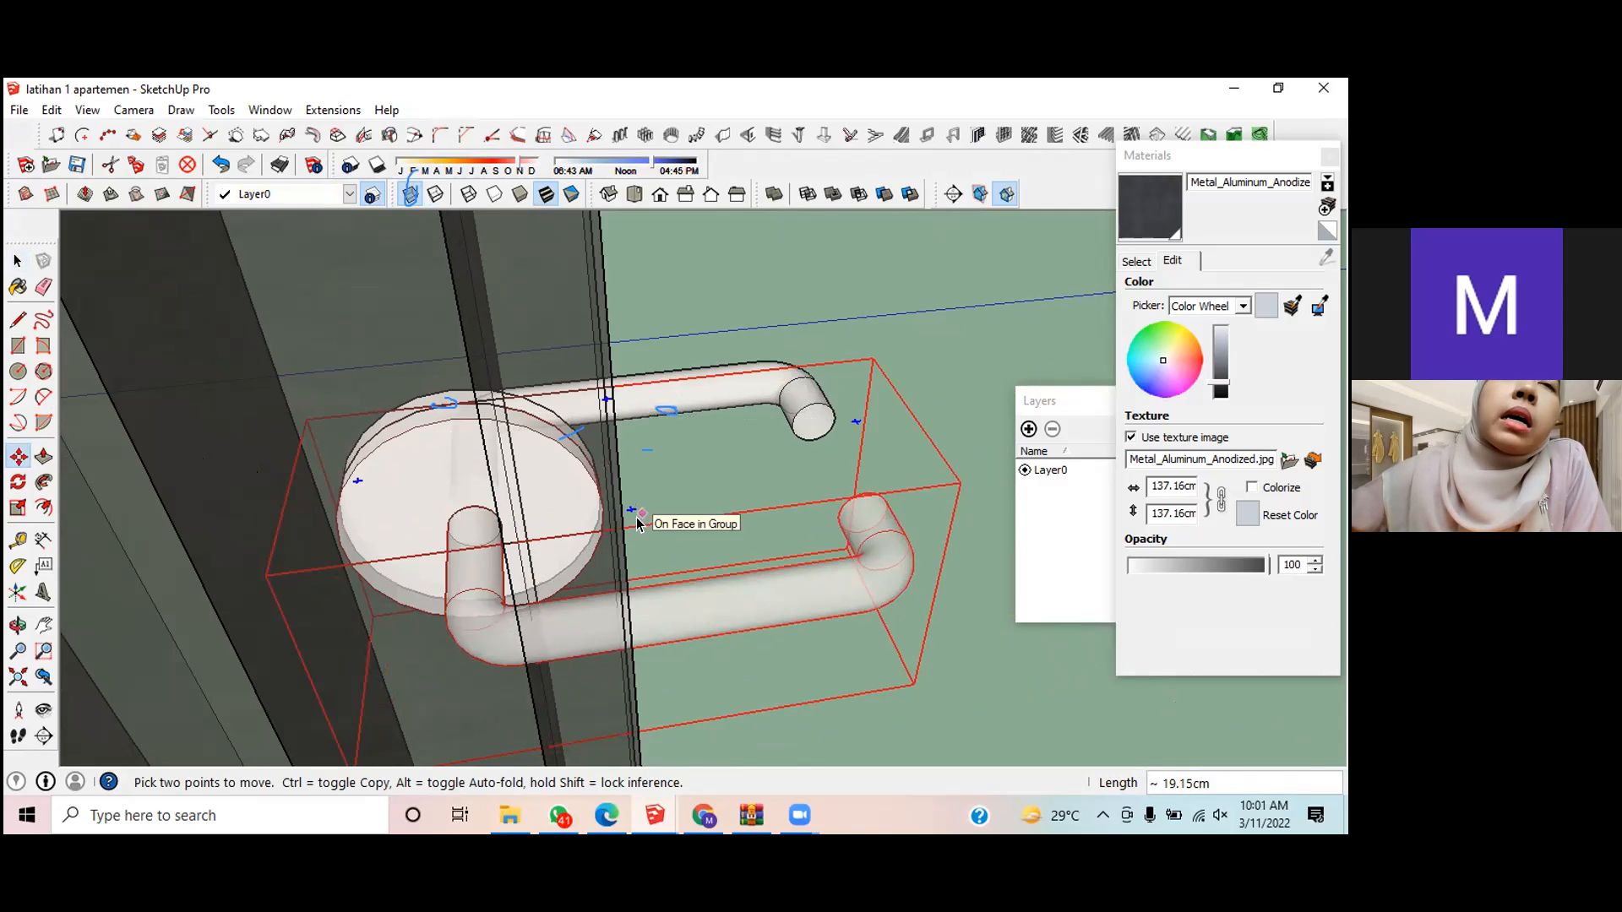
pyautogui.scroll(-3, 640, 520)
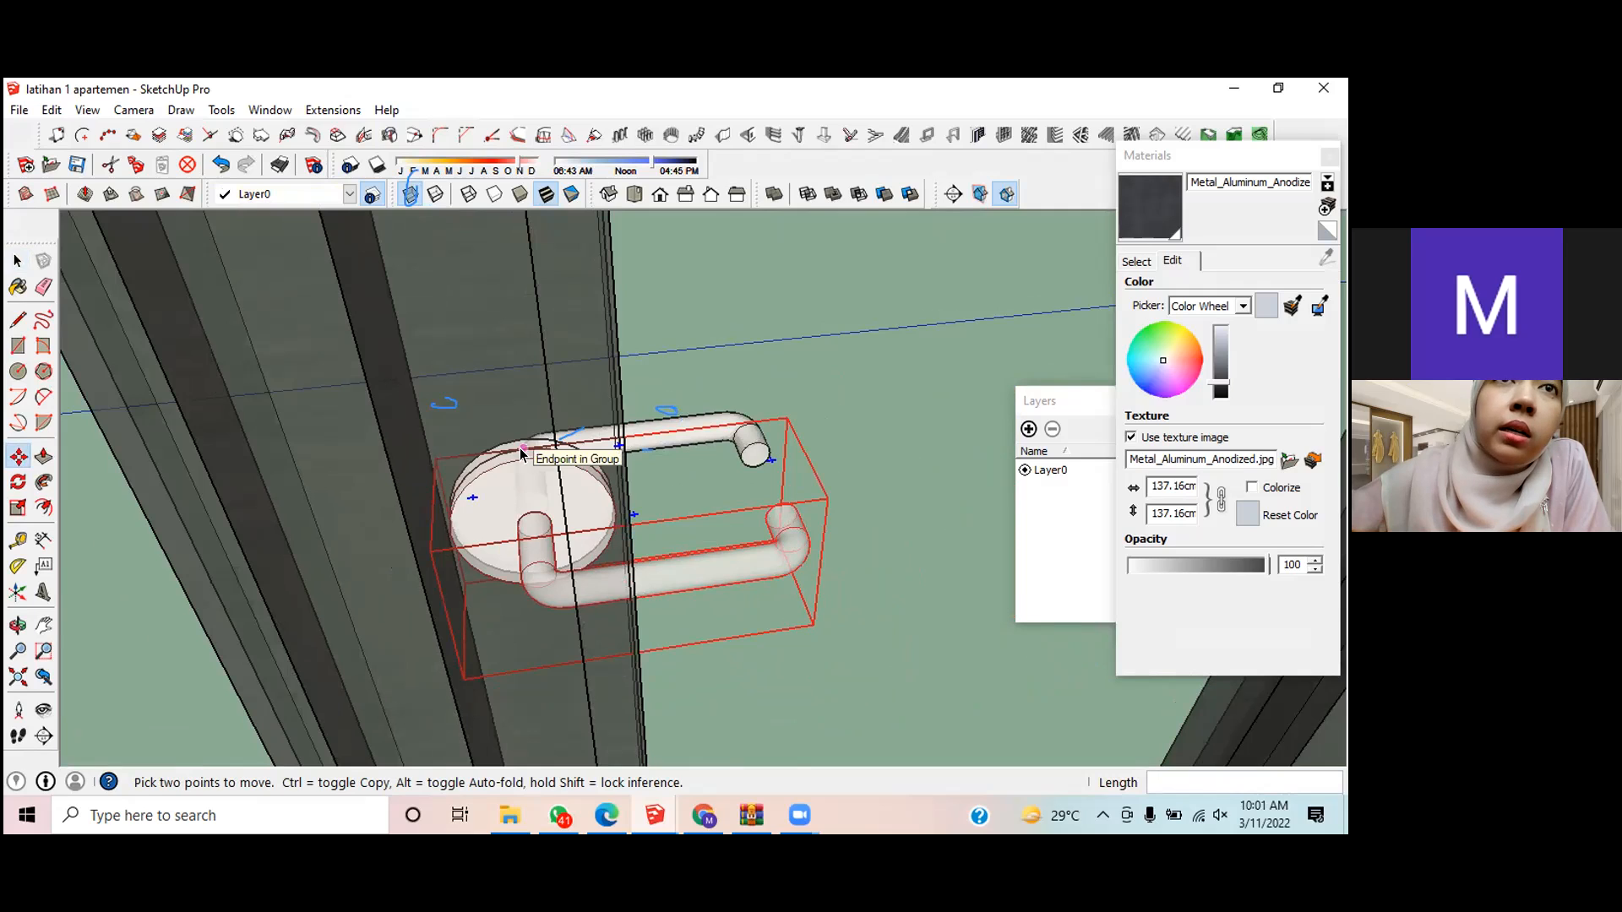
# Step: Try moving the flipped handle about 5.7 cm from its round plate's edge point, and undo that move
pyautogui.scroll(2, 519, 448)
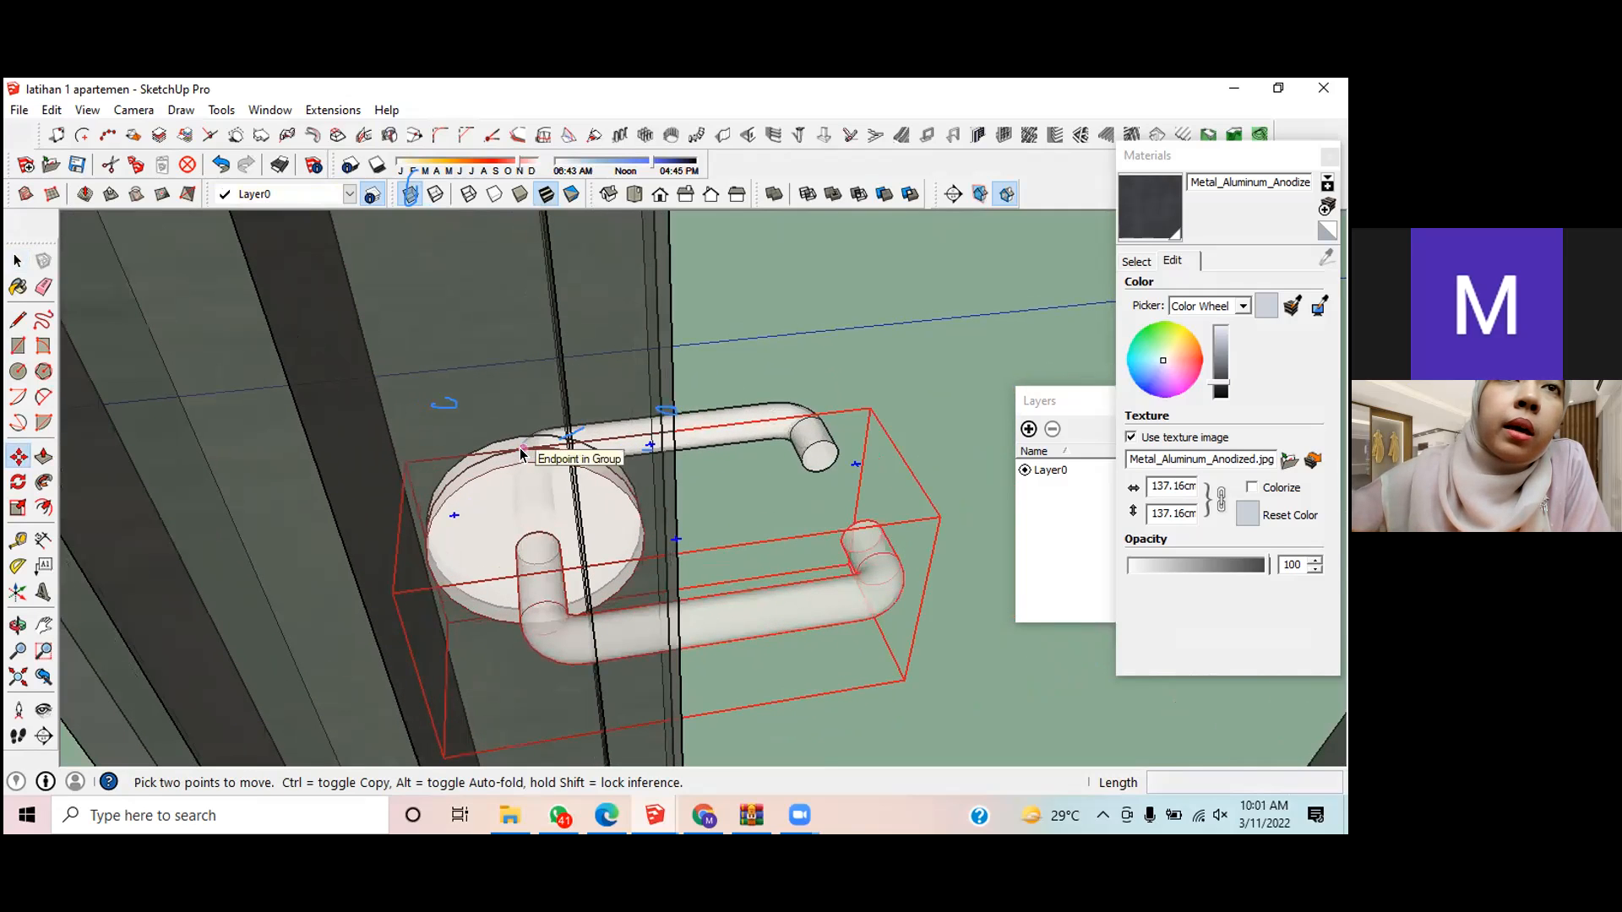
pyautogui.click(520, 448)
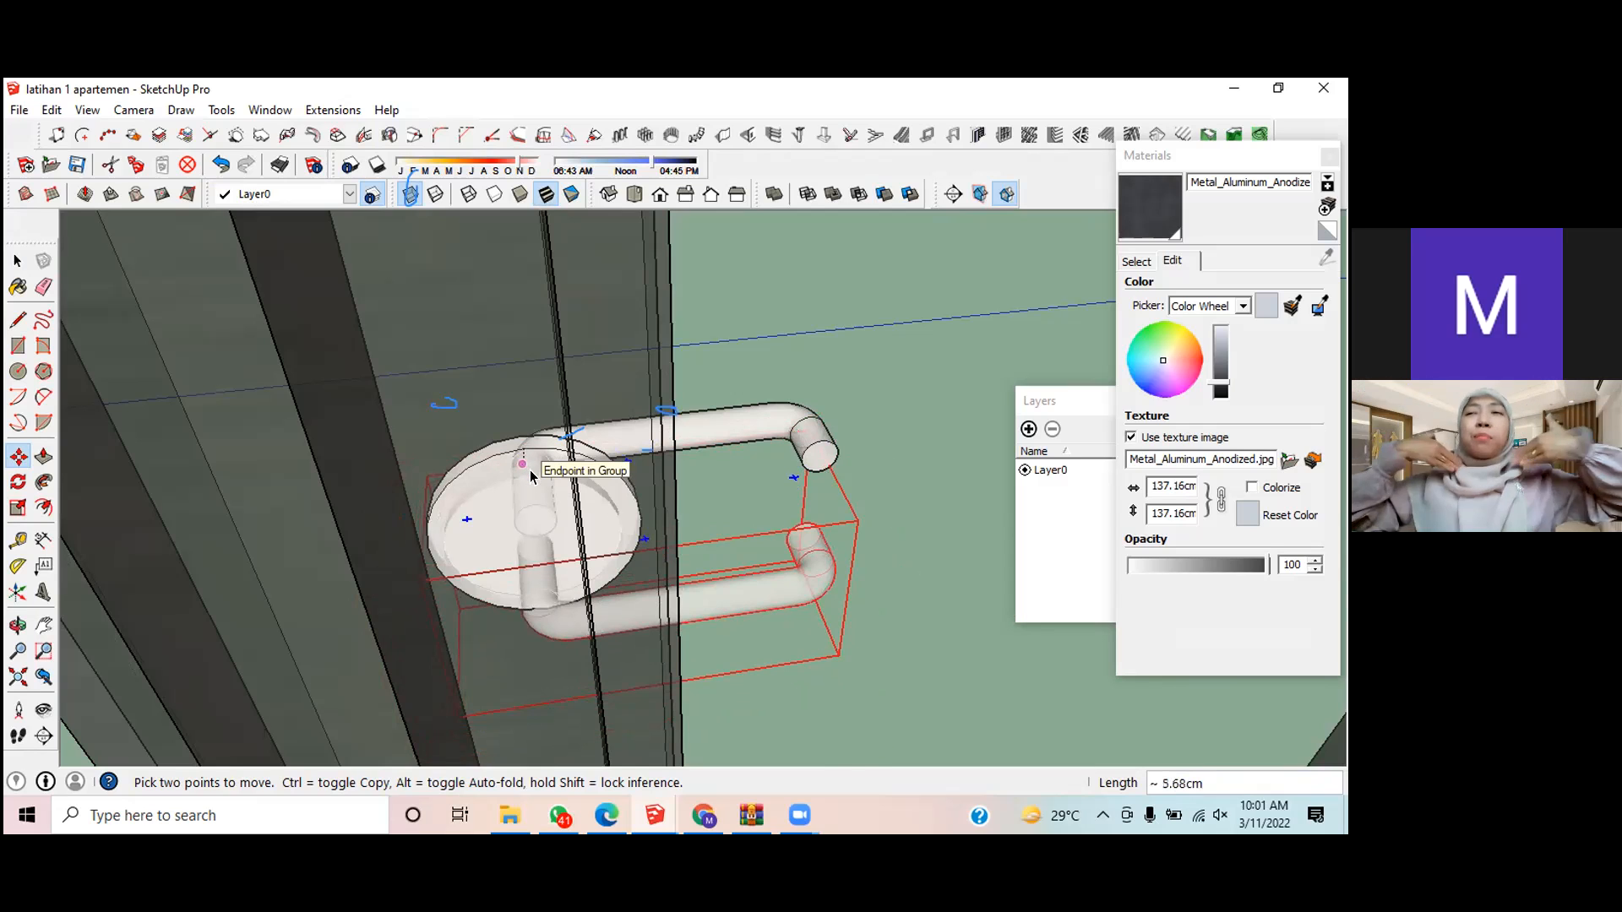
pyautogui.hotkey('ctrl', 'z')
pyautogui.hotkey('ctrl', 'z')
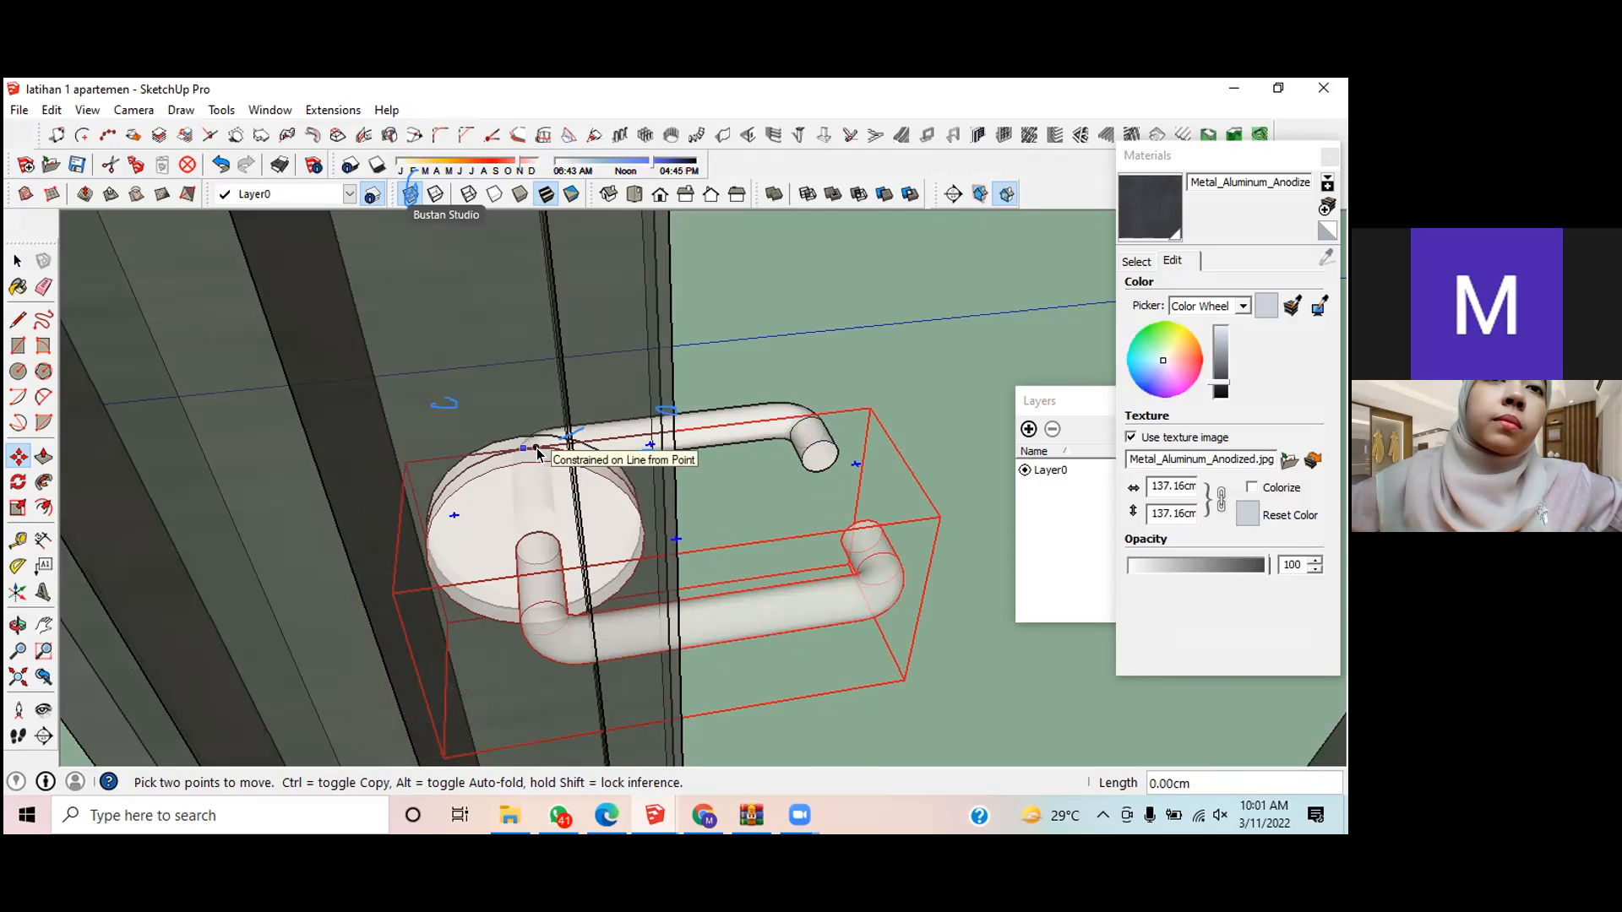
# Step: Switch the model display from X-ray to wireframe to expose the edges of both handles through the door frame
pyautogui.click(414, 196)
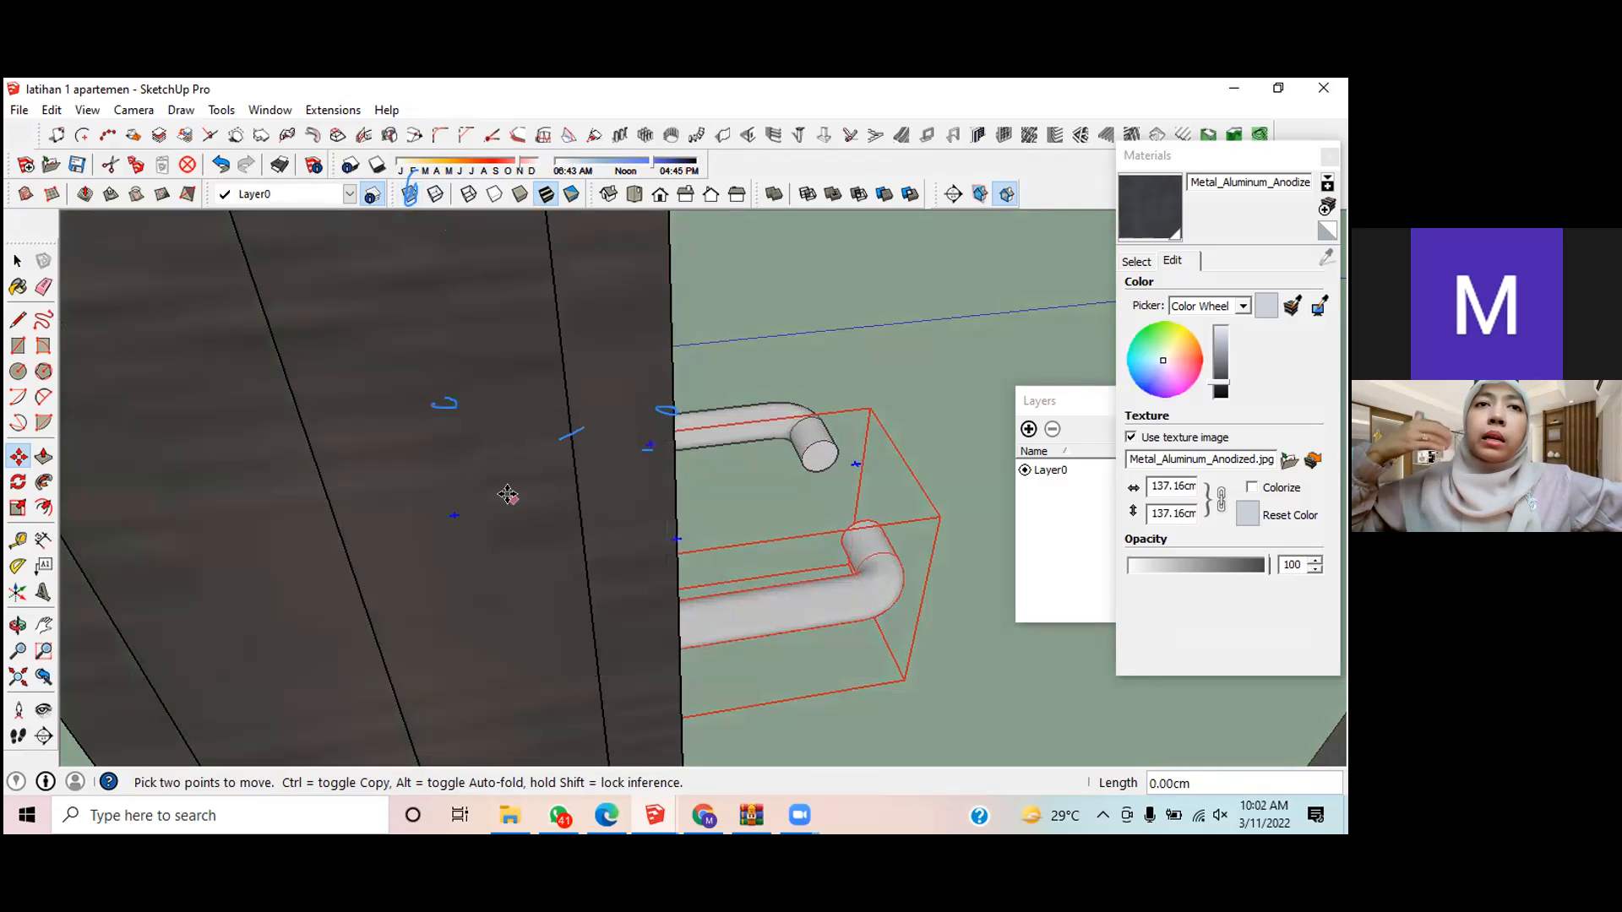
pyautogui.scroll(1, 609, 527)
pyautogui.scroll(-3, 612, 530)
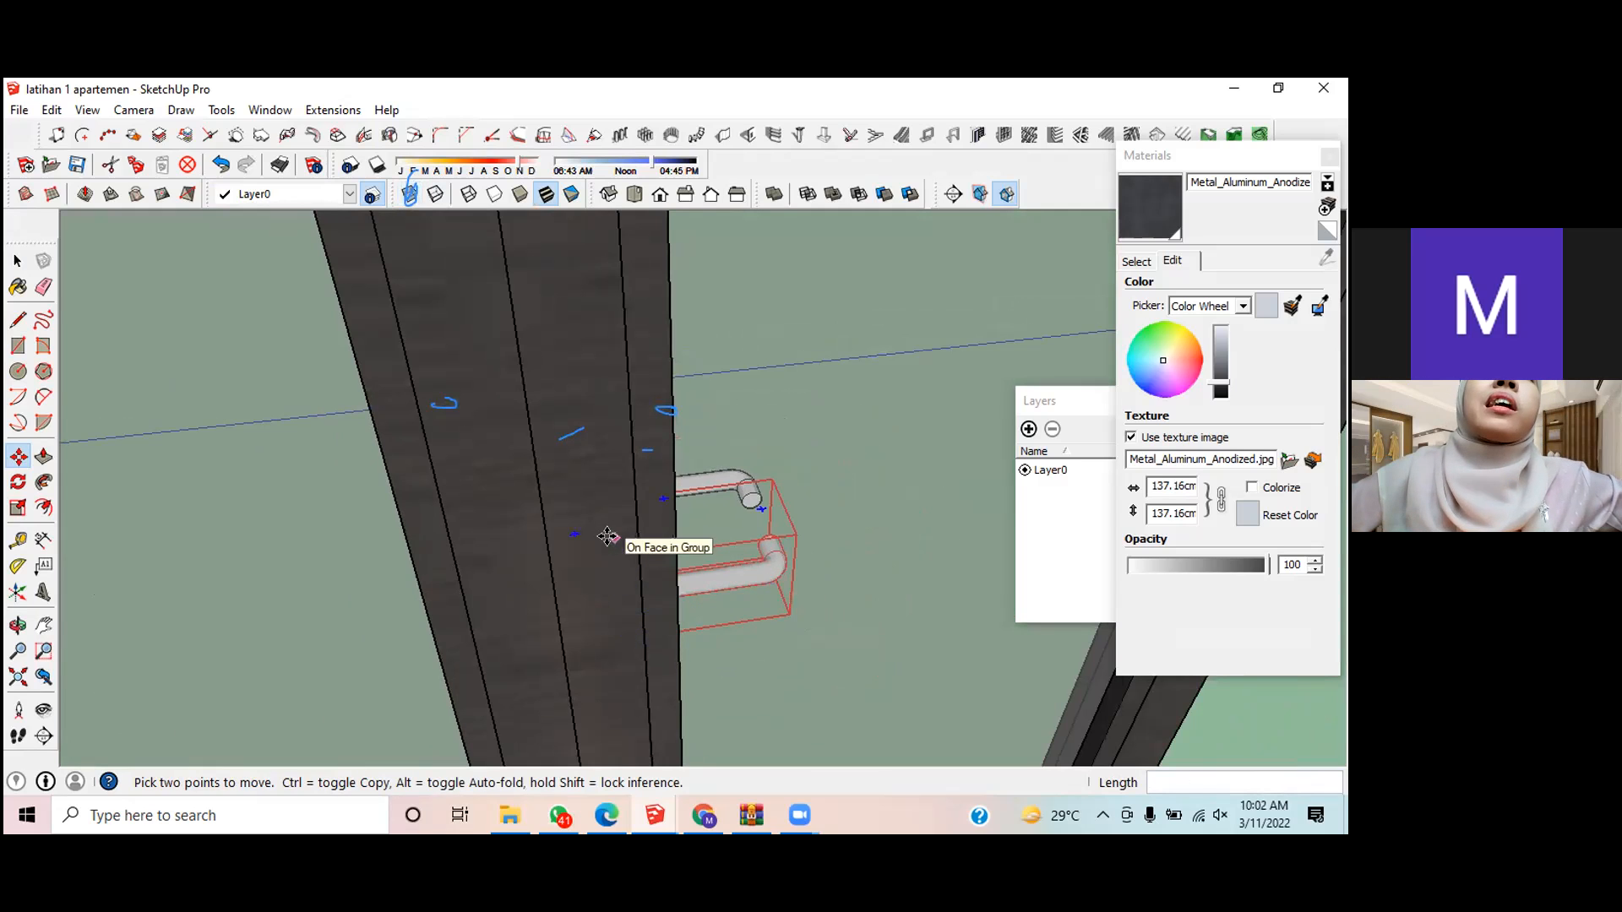
pyautogui.scroll(1, 608, 543)
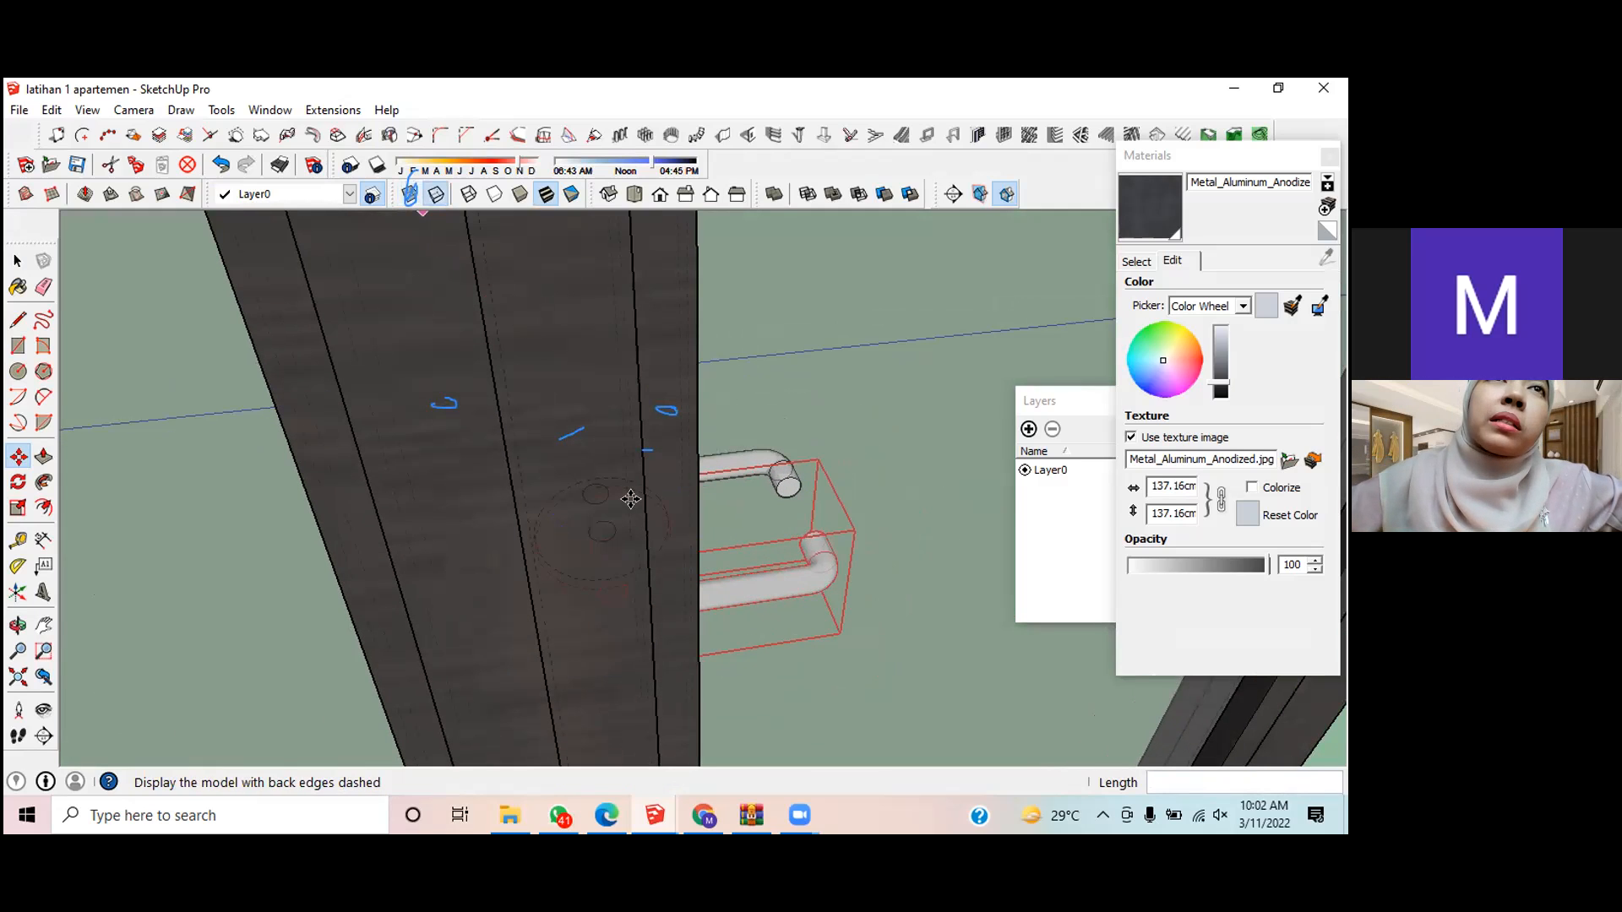
pyautogui.click(468, 195)
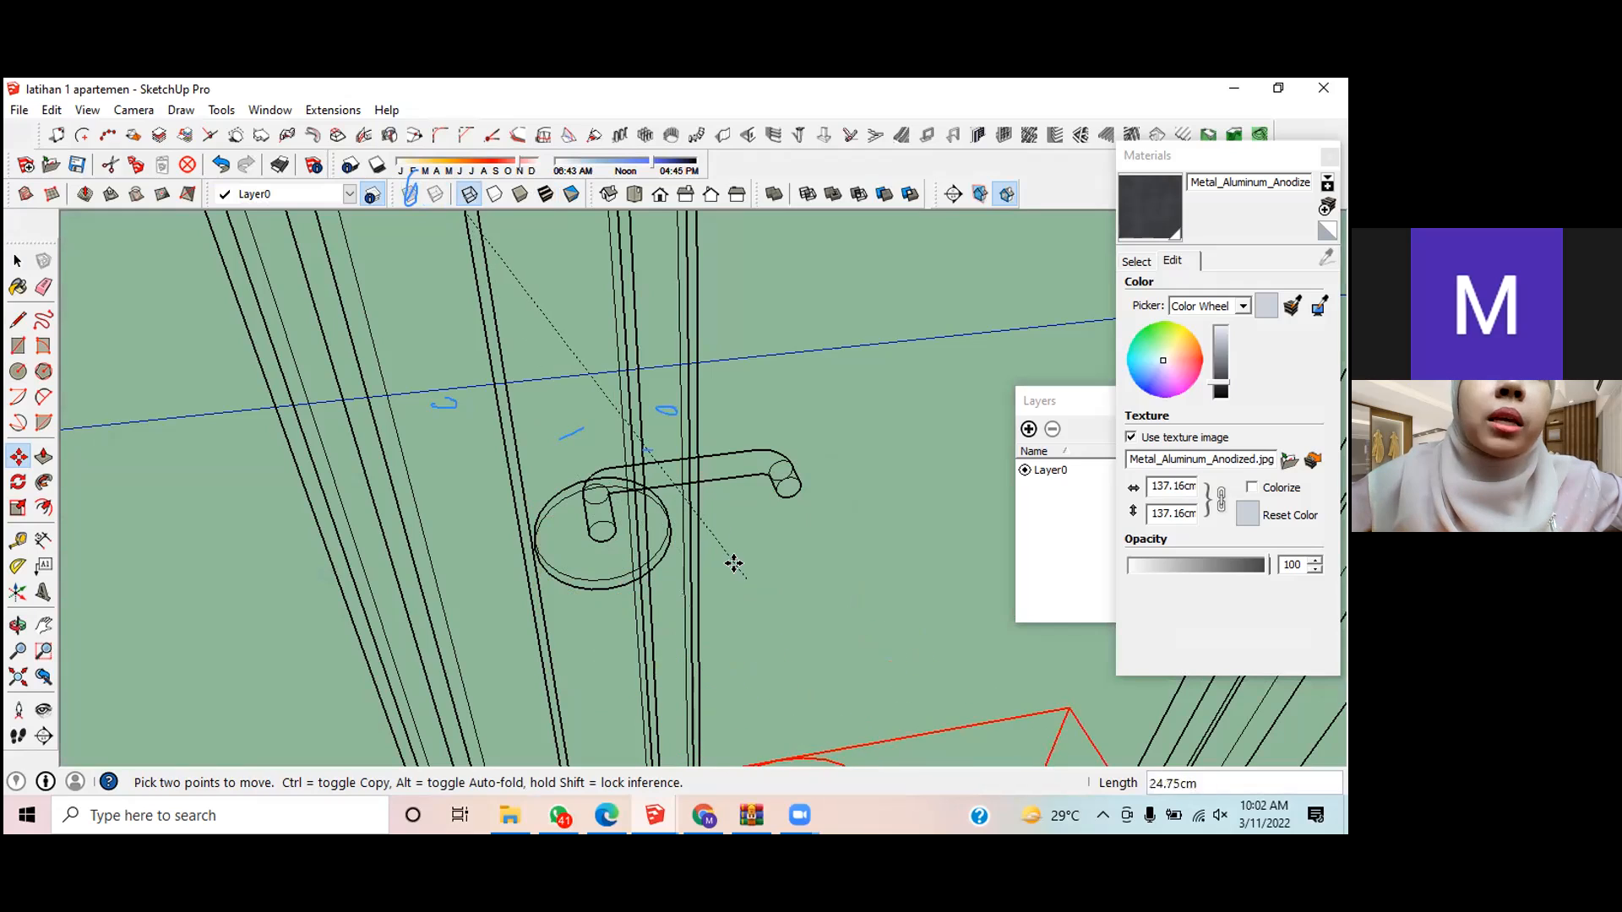
# Step: Move the flipped handle about 16.9 cm along the green axis, out in front of the door frame
pyautogui.click(708, 564)
pyautogui.press('space')
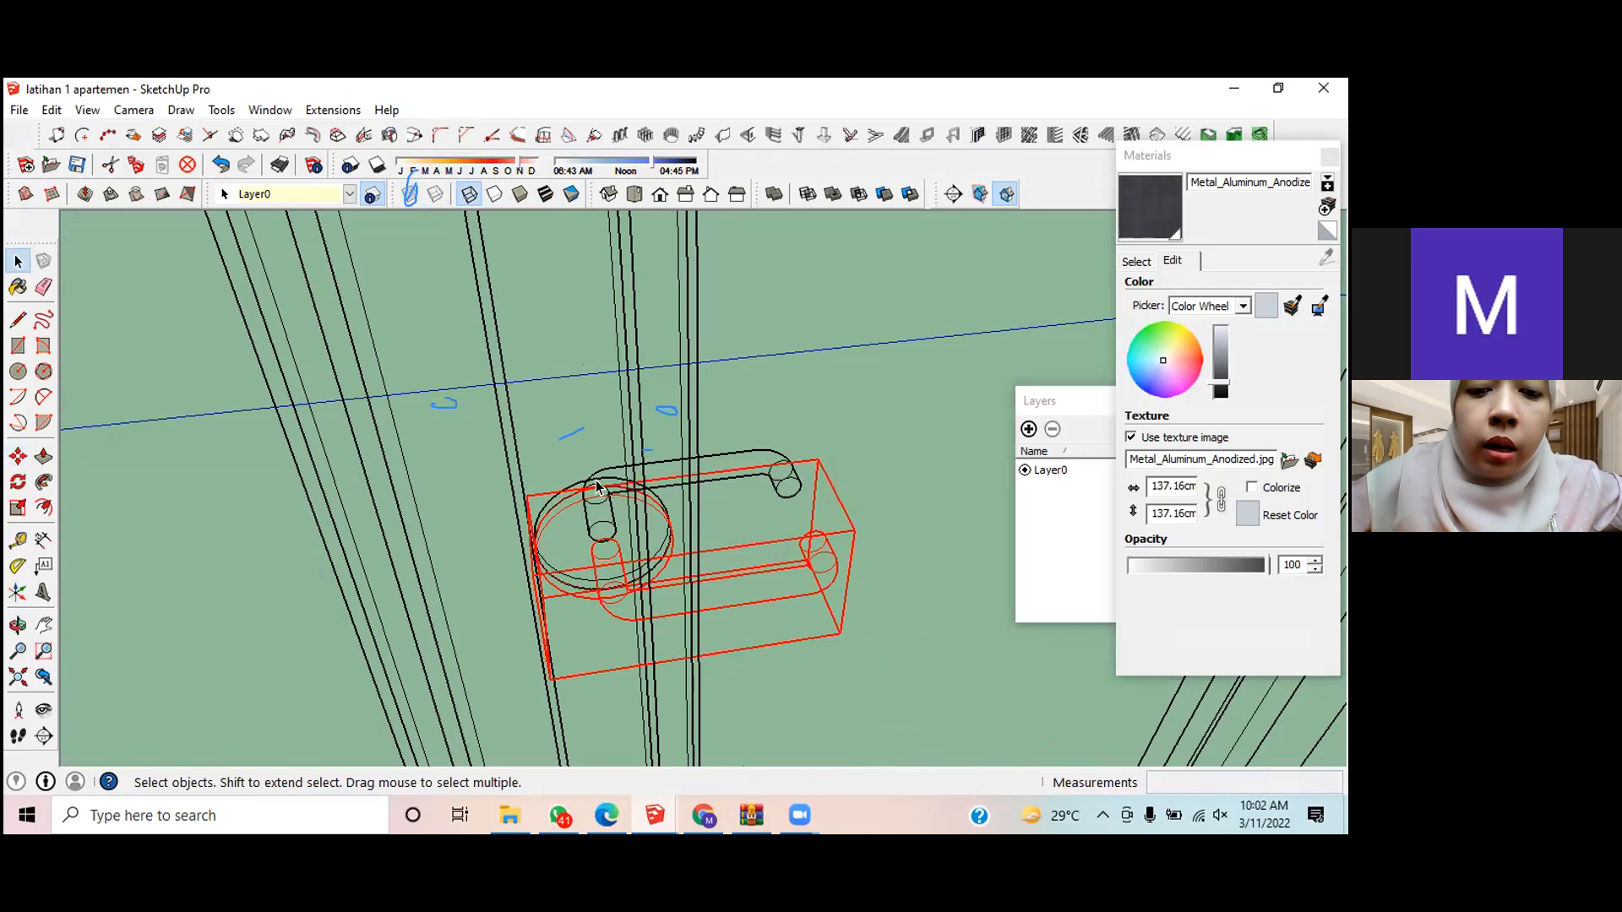
pyautogui.press('m')
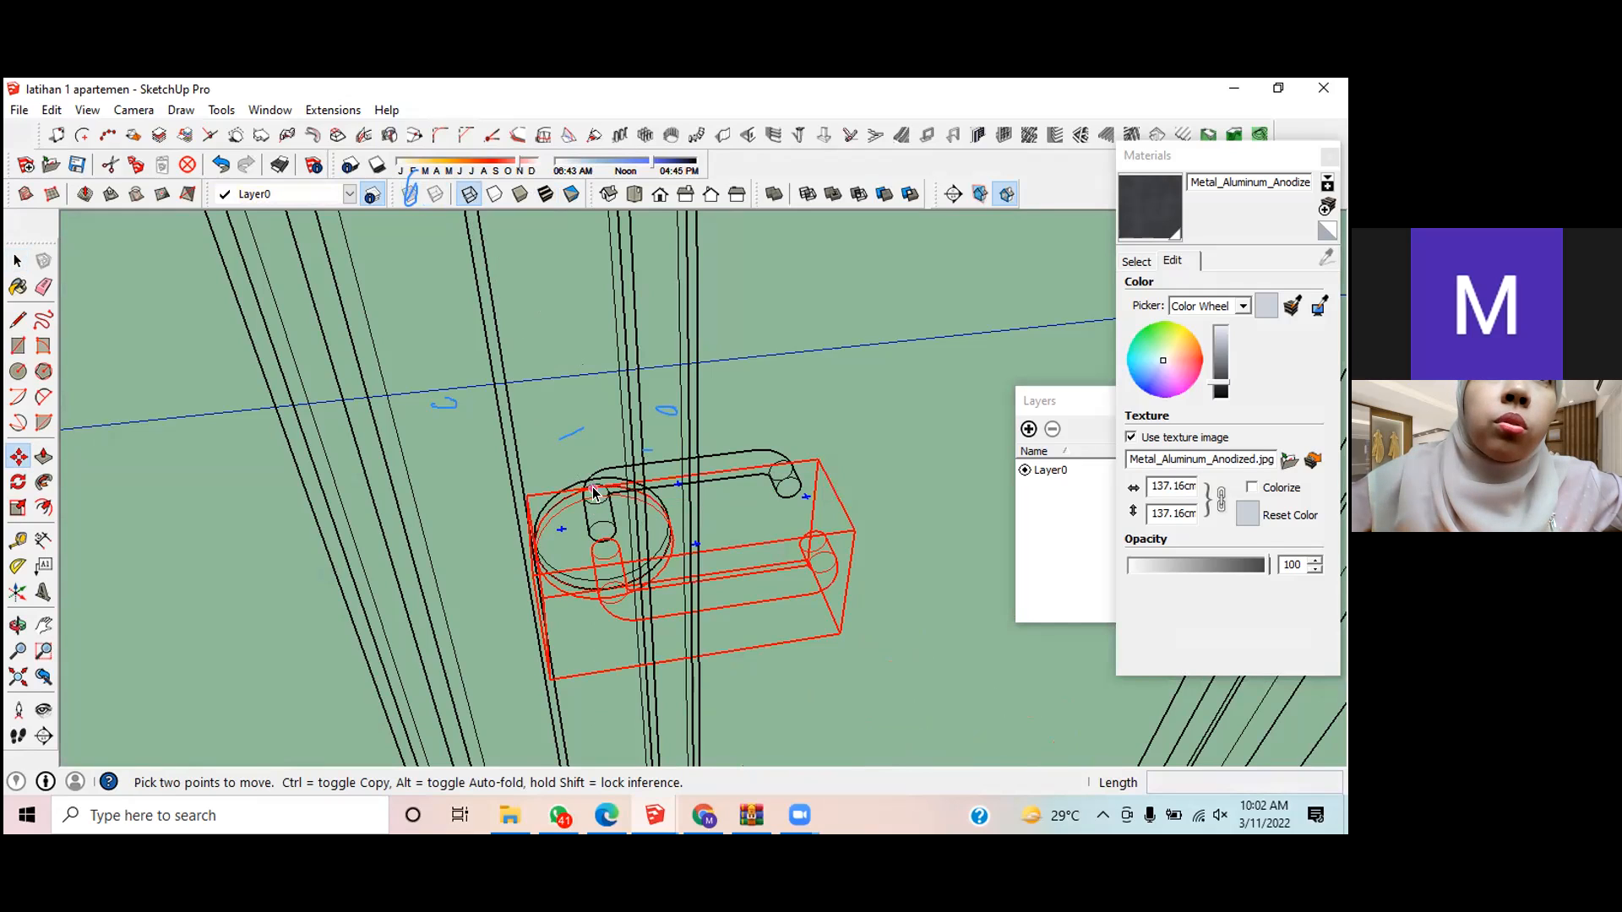
pyautogui.click(594, 494)
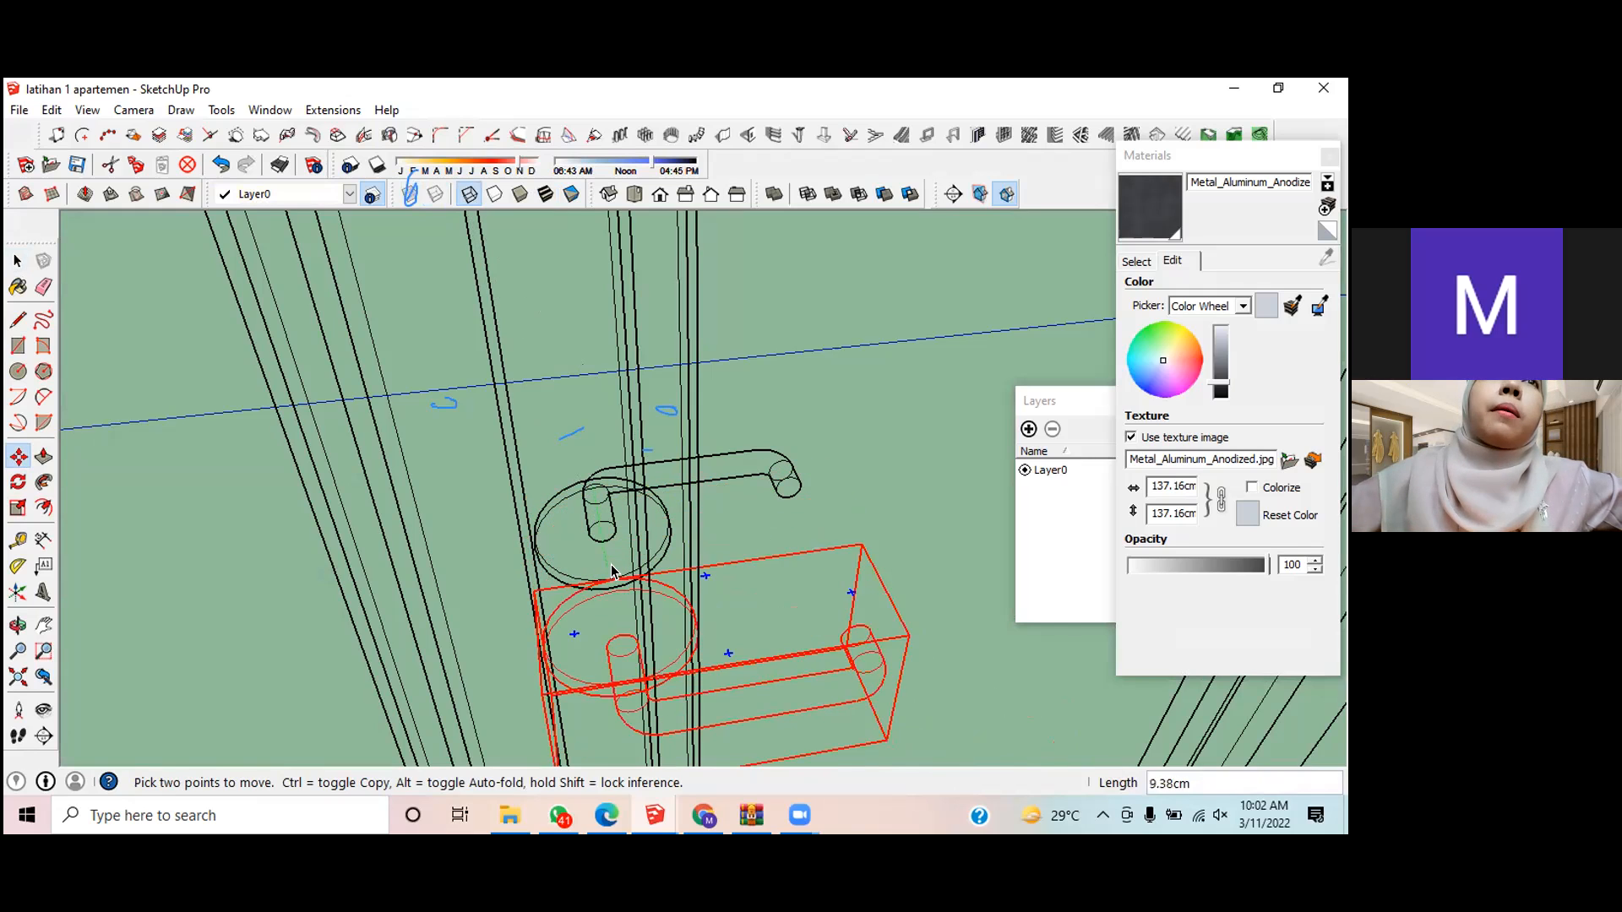
pyautogui.click(626, 649)
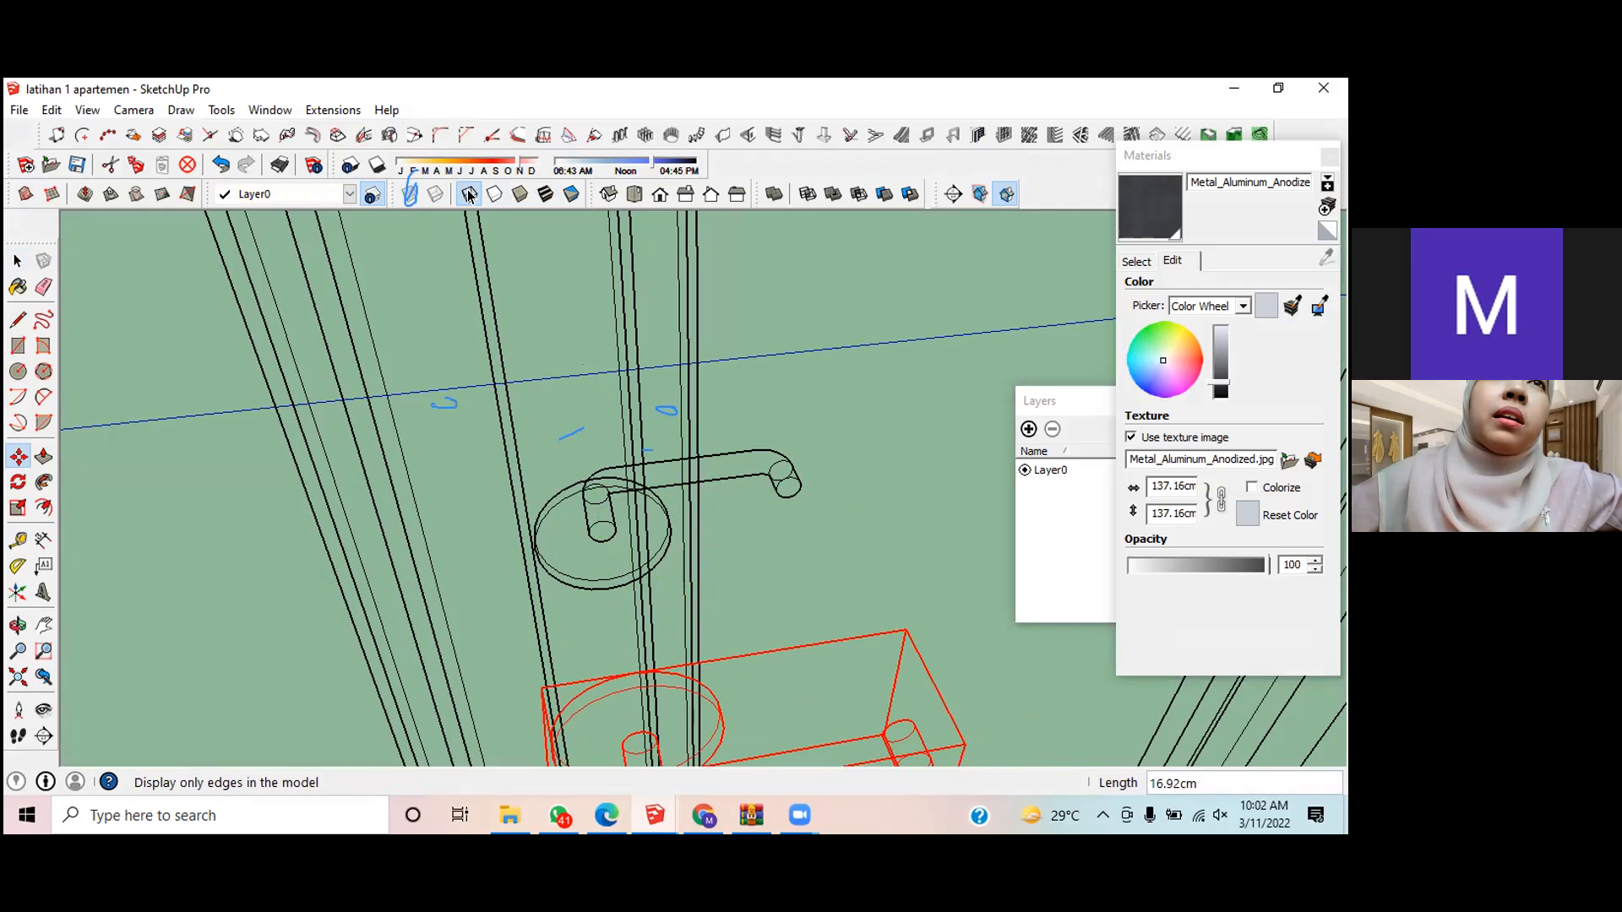
# Step: Display the model shaded with textures and with its back edges dashed
pyautogui.click(408, 195)
pyautogui.scroll(-3, 655, 507)
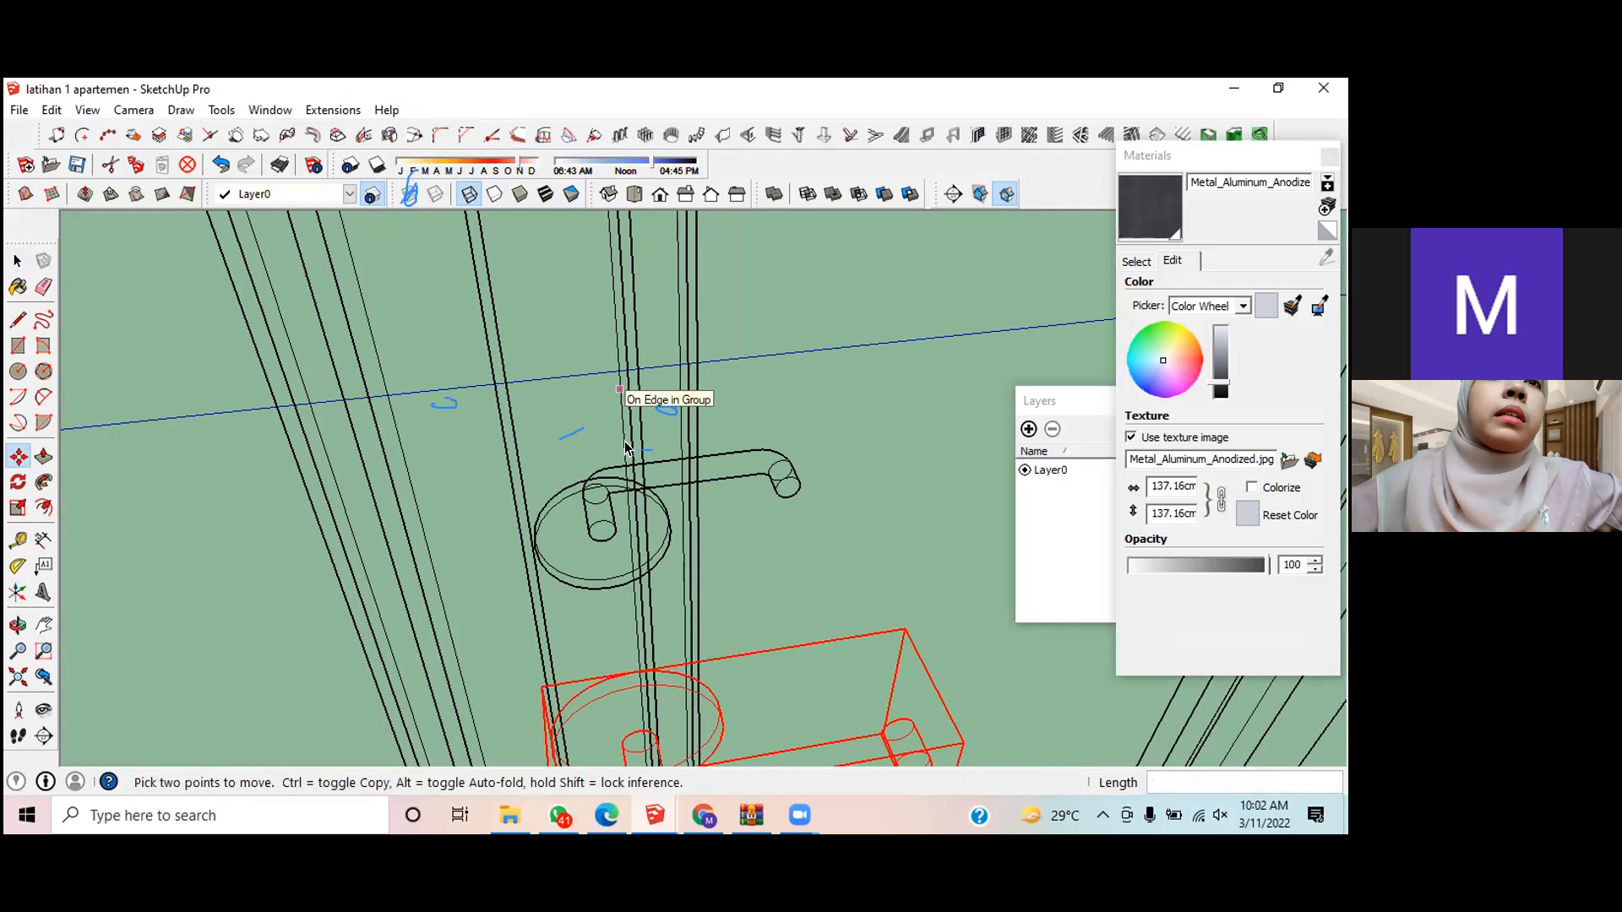
pyautogui.scroll(-2, 659, 510)
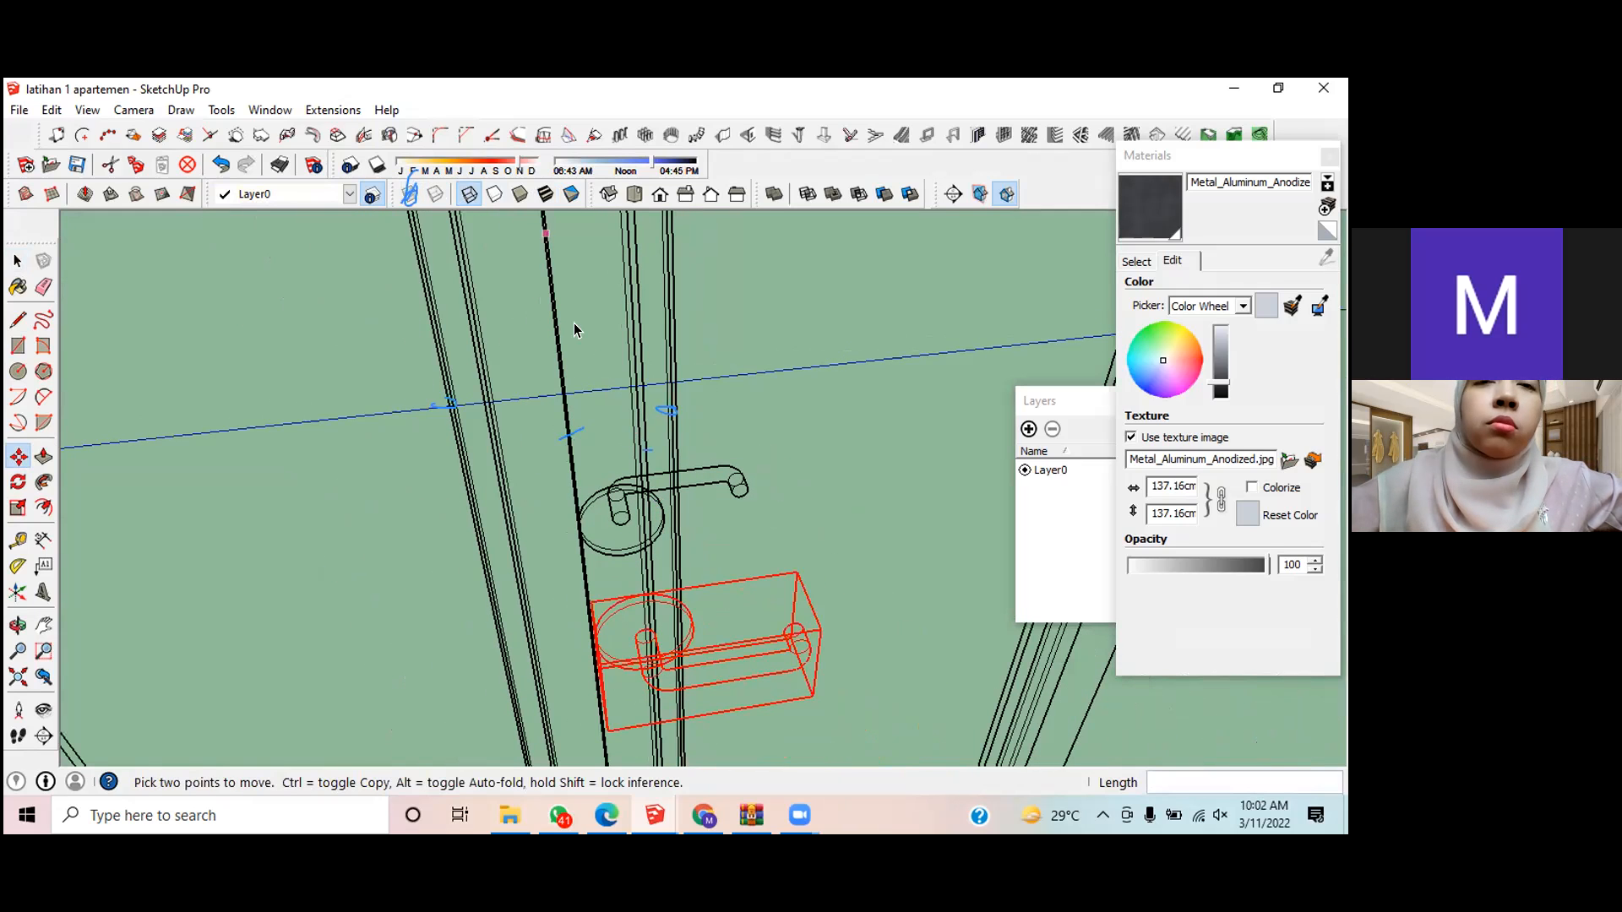
pyautogui.click(502, 206)
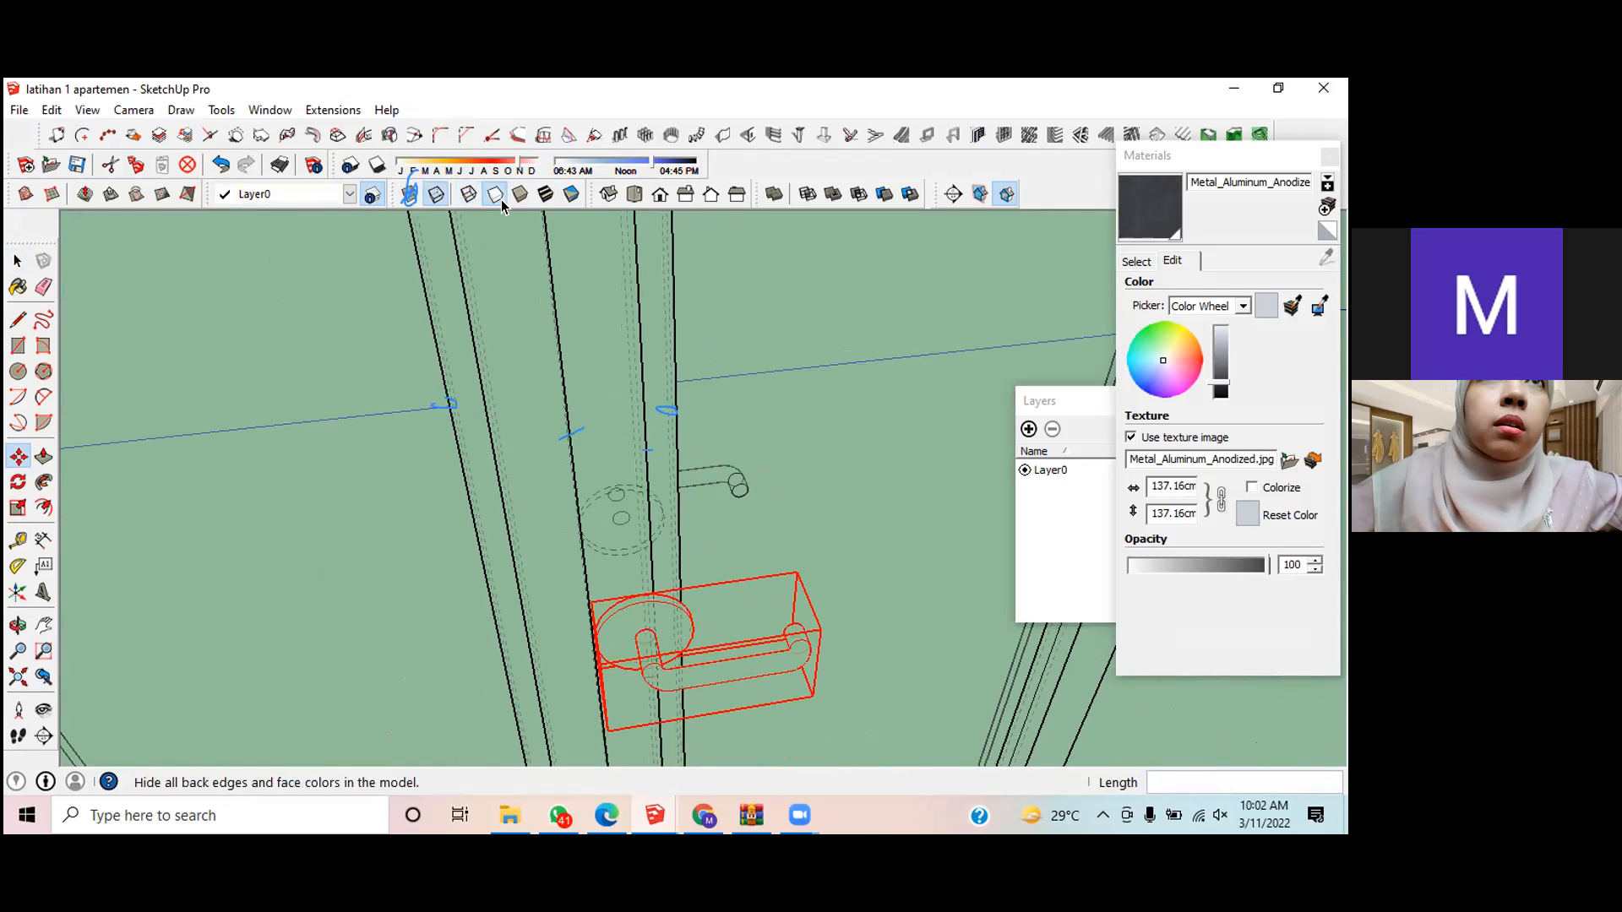
pyautogui.click(470, 196)
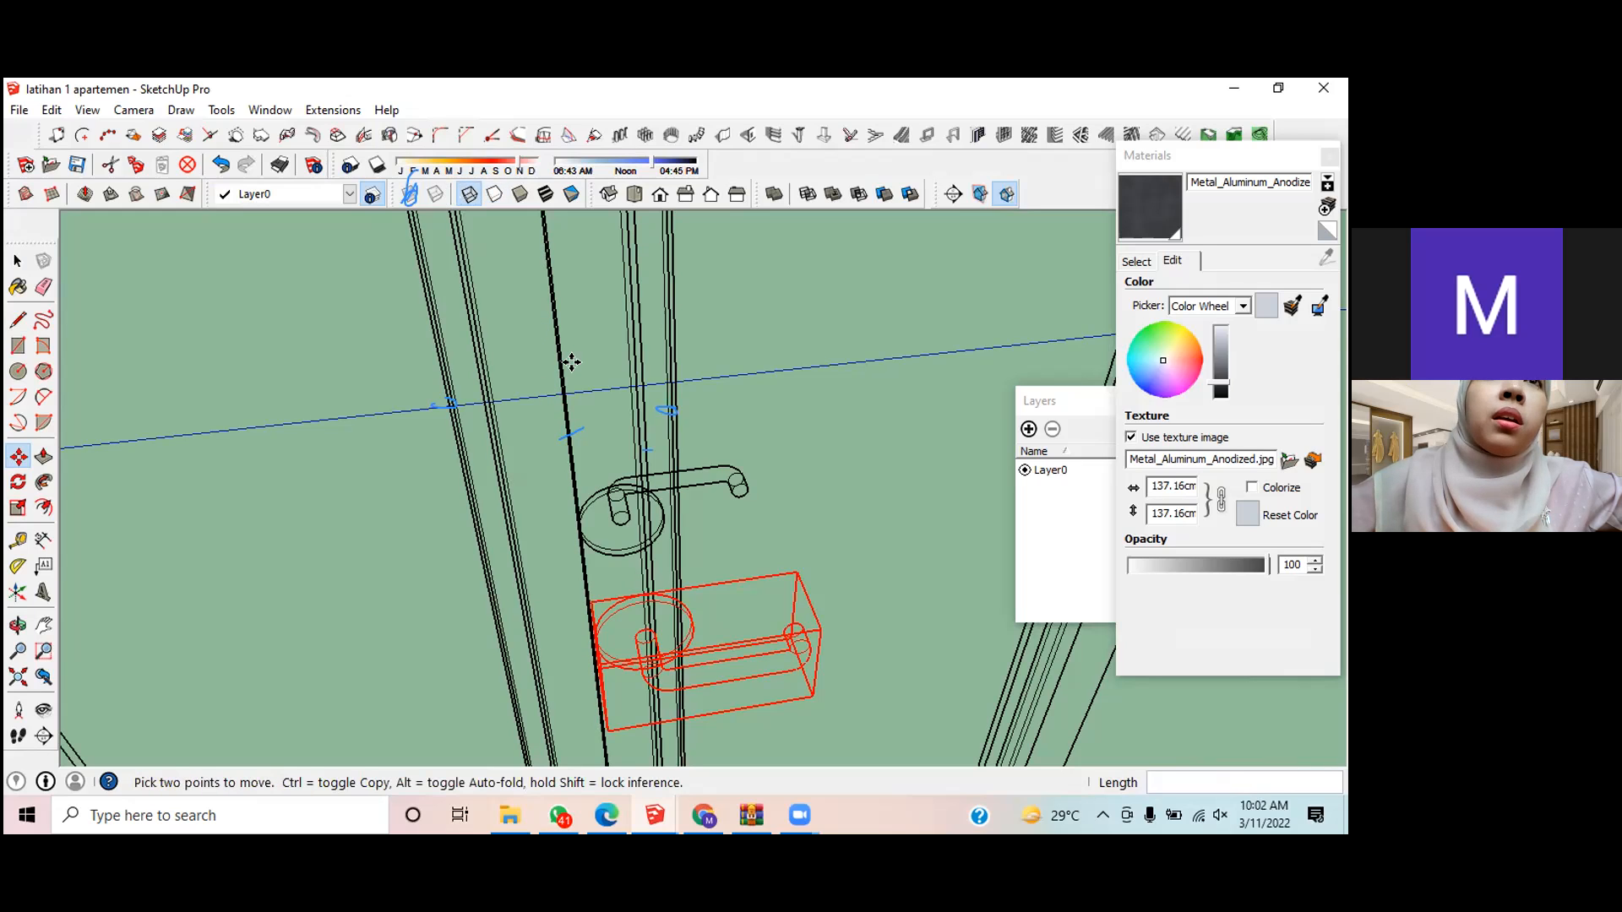
pyautogui.click(548, 197)
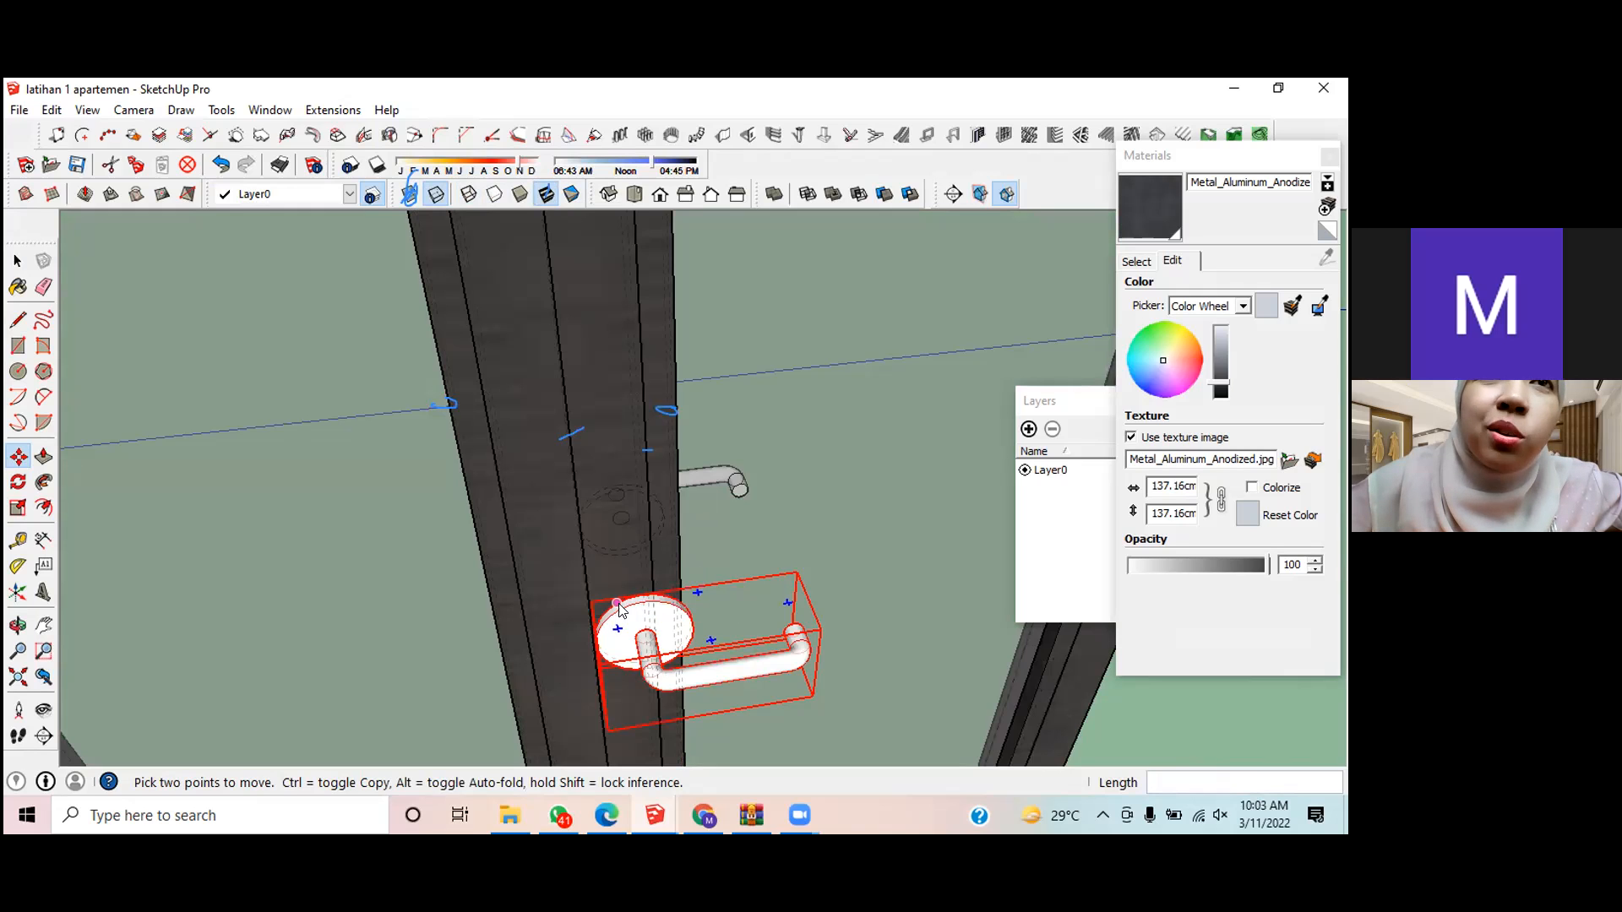
# Step: Move the flipped handle about 5.9 cm back along the green axis toward the door frame, starting from its round plate's upper edge
pyautogui.scroll(3, 639, 613)
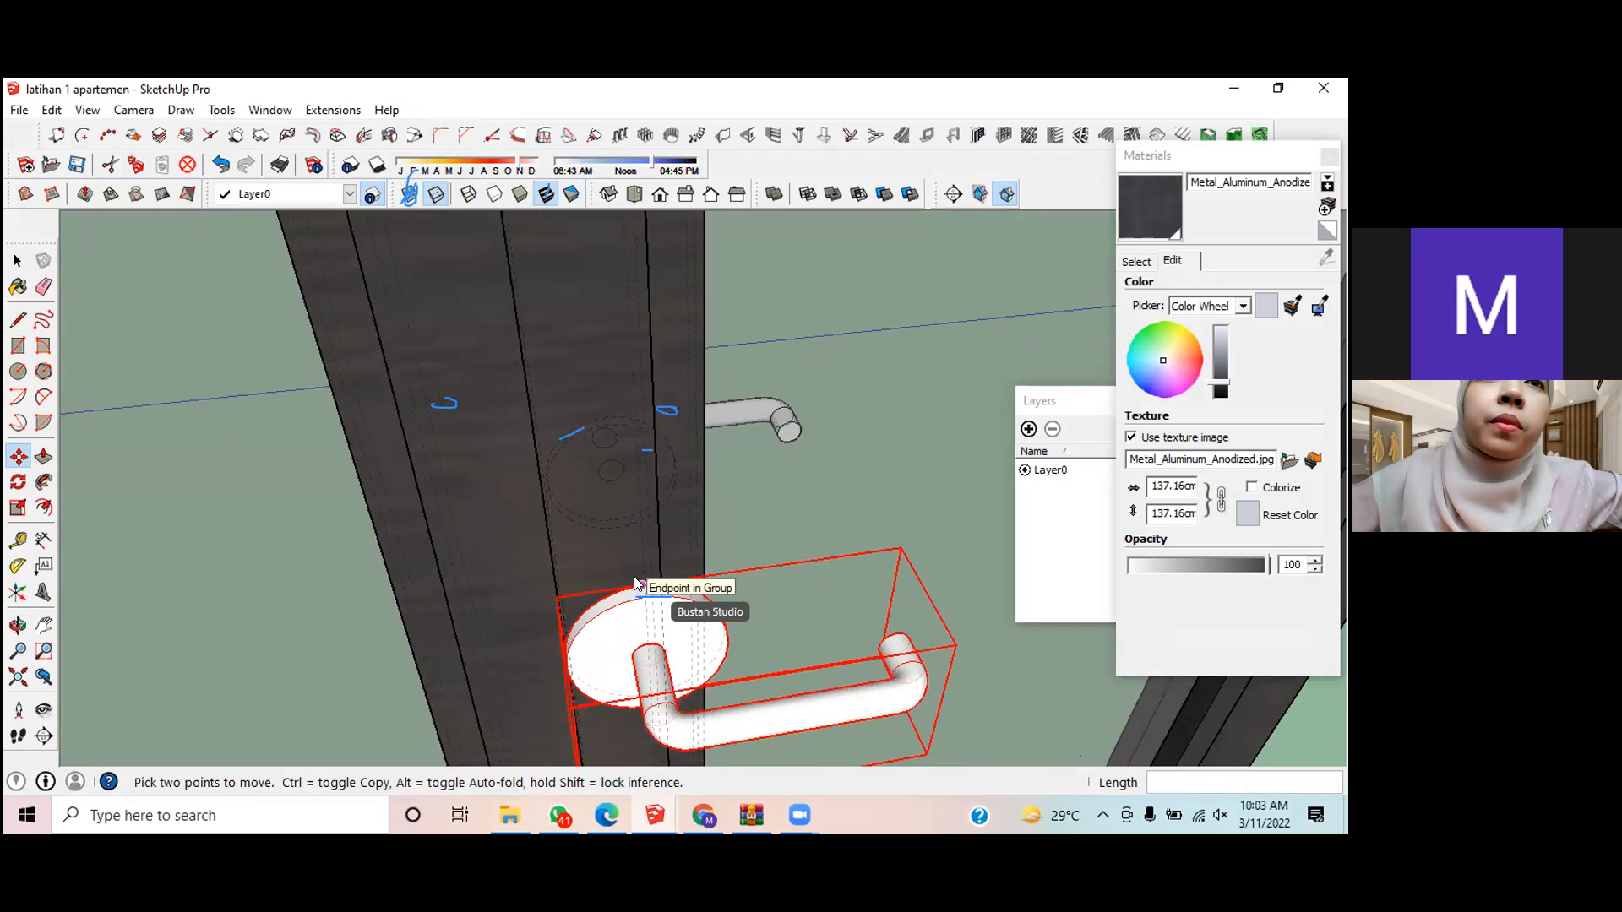
pyautogui.click(634, 576)
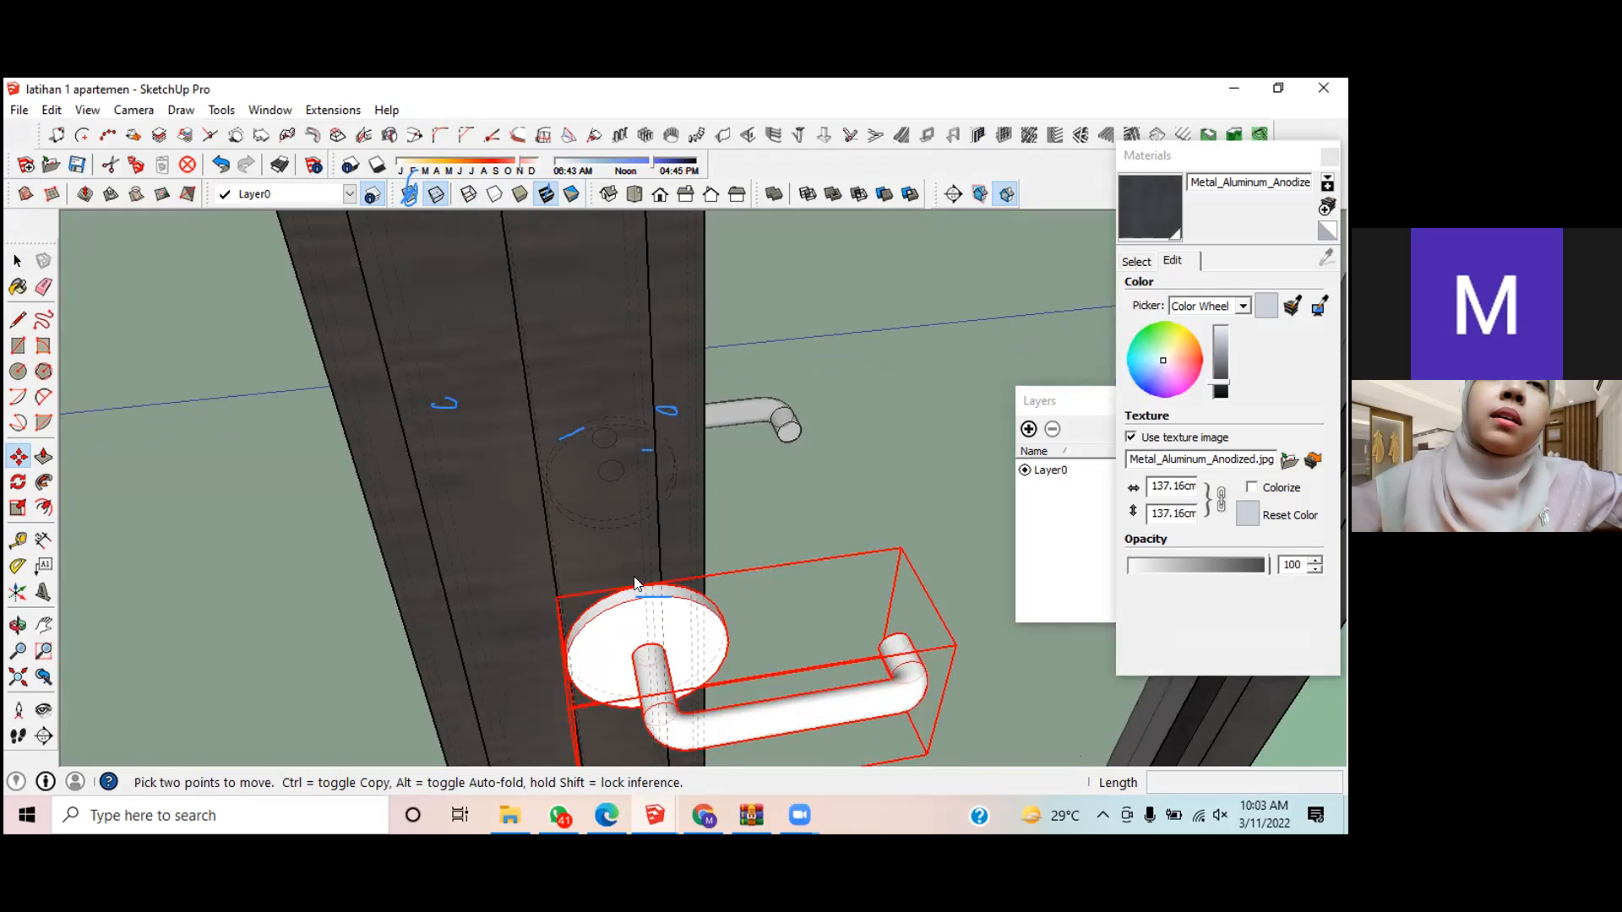
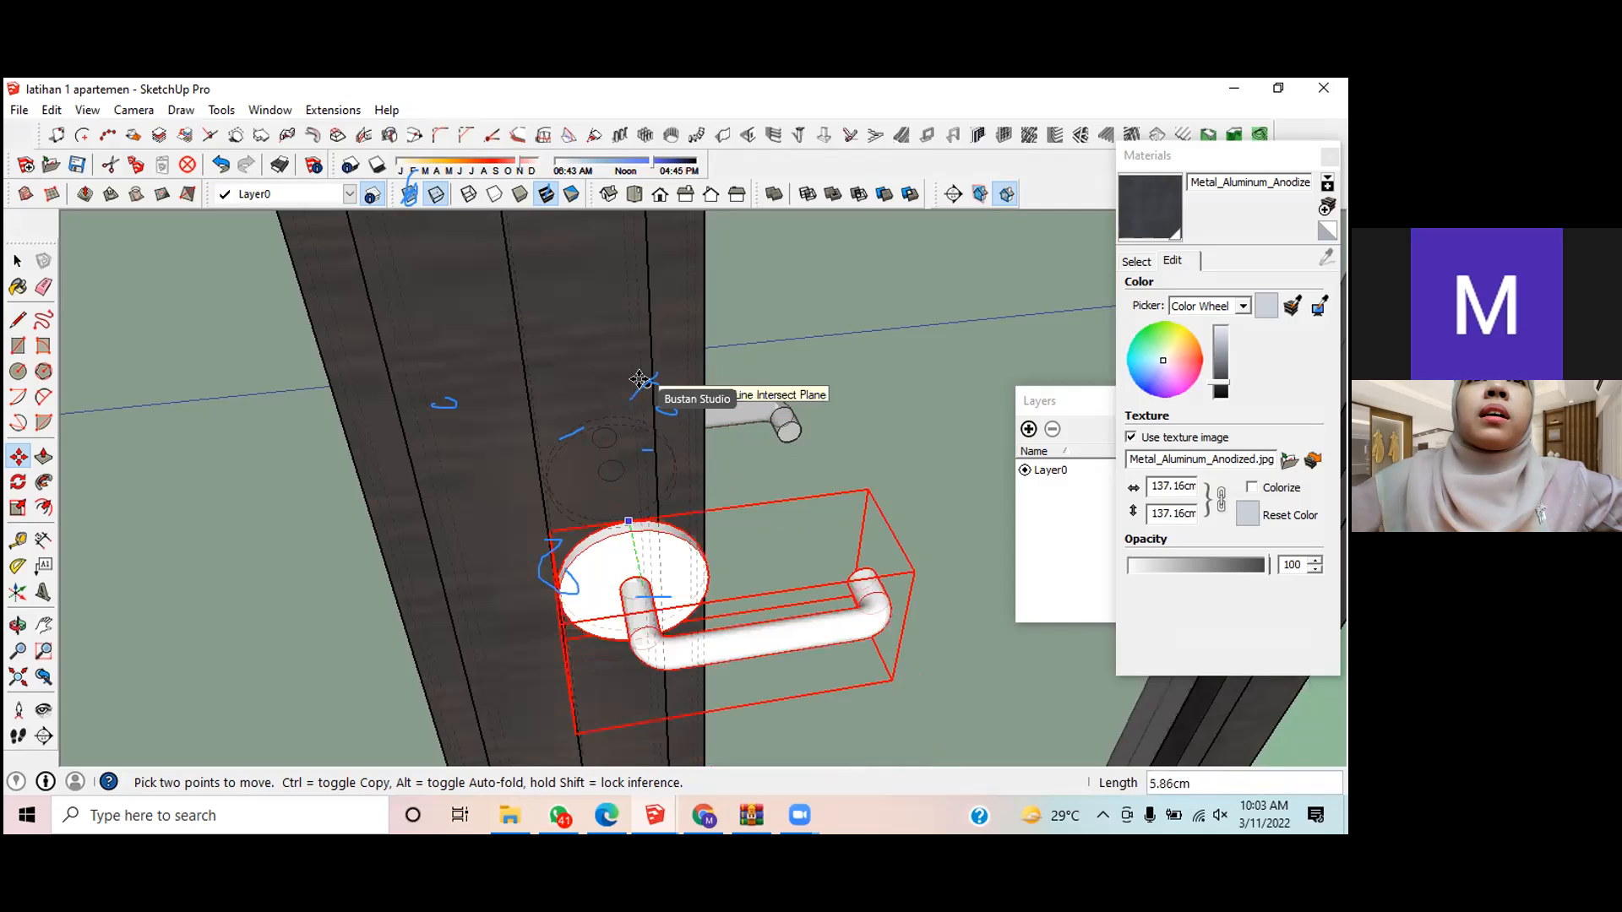
pyautogui.click(640, 379)
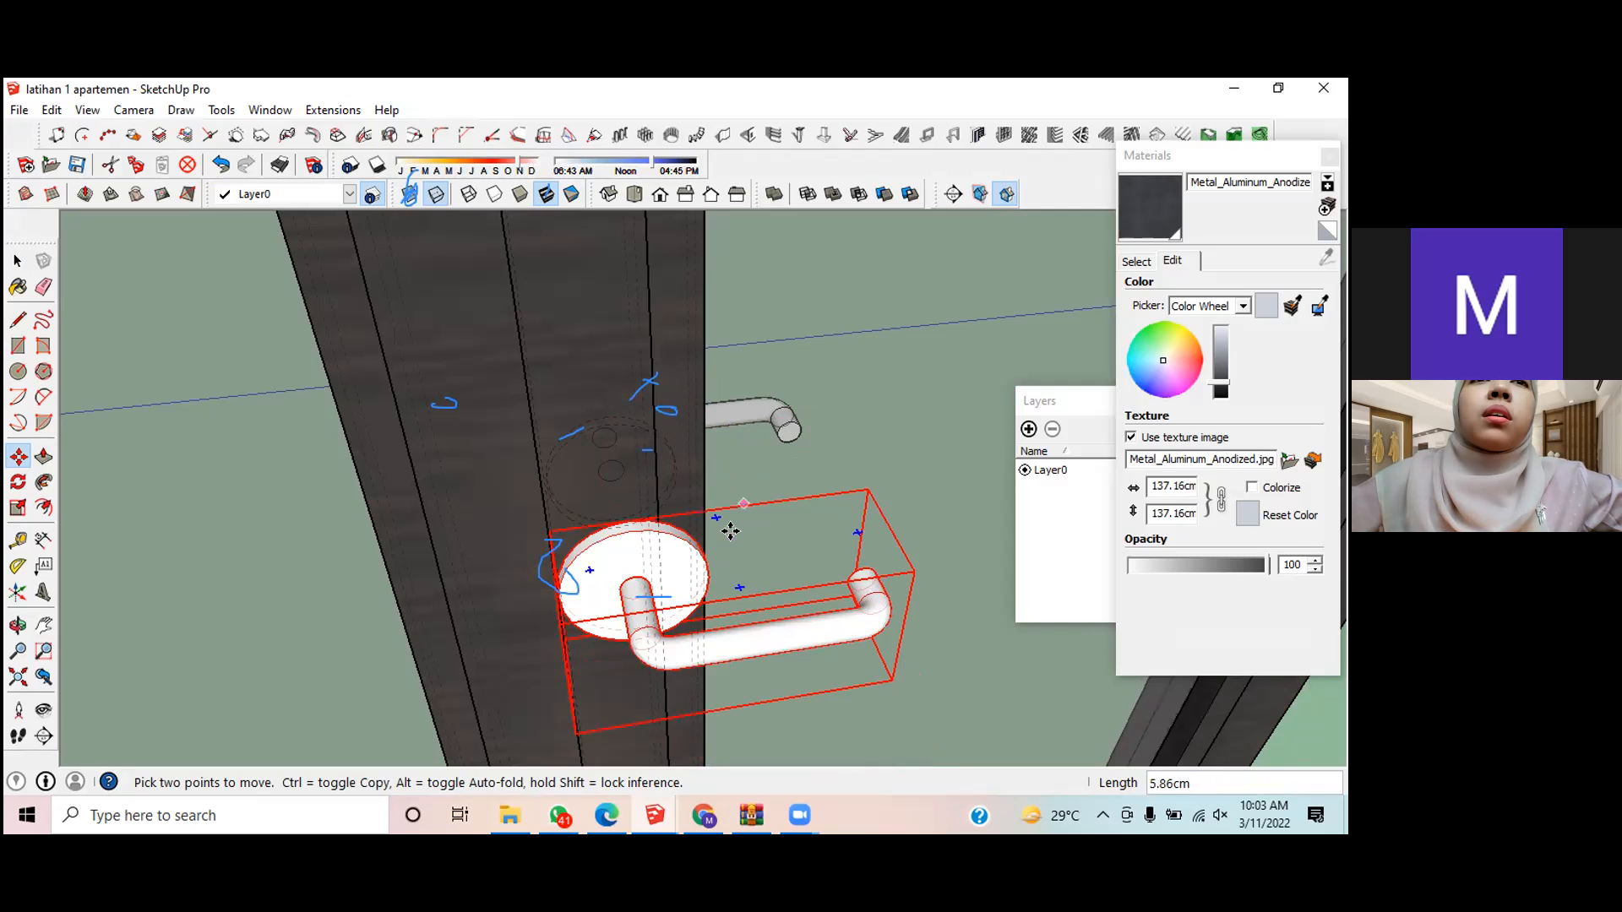
# Step: Examine from the side how the flipped handle's round plate sits against the door frame and lines up with the original handle
pyautogui.scroll(-4, 743, 511)
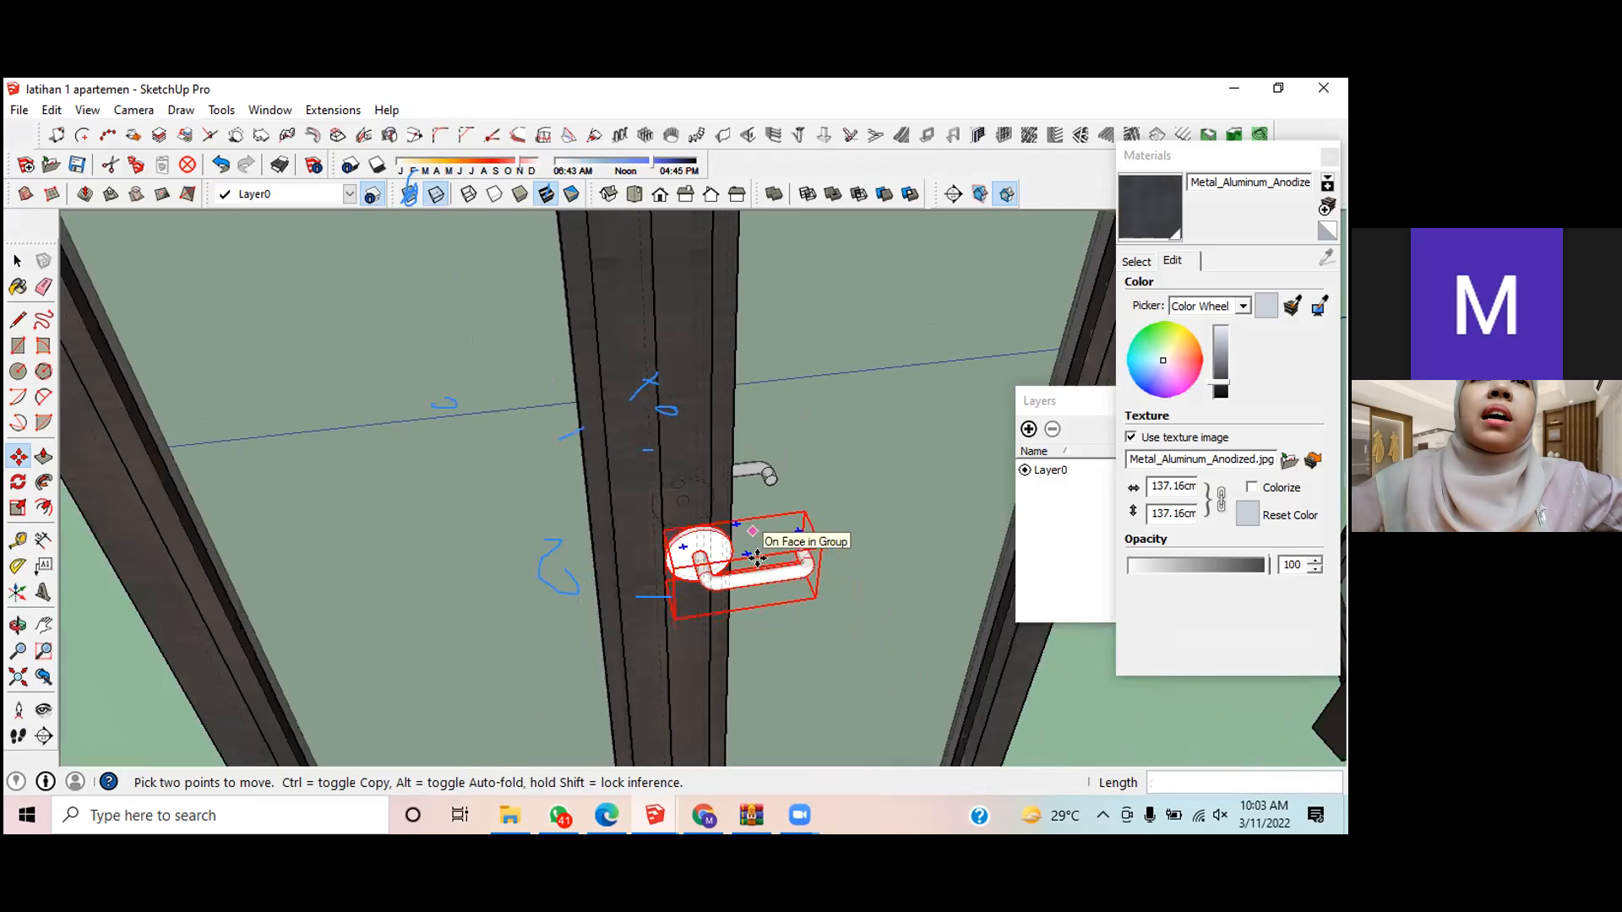
pyautogui.scroll(2, 763, 572)
pyautogui.scroll(2, 763, 572)
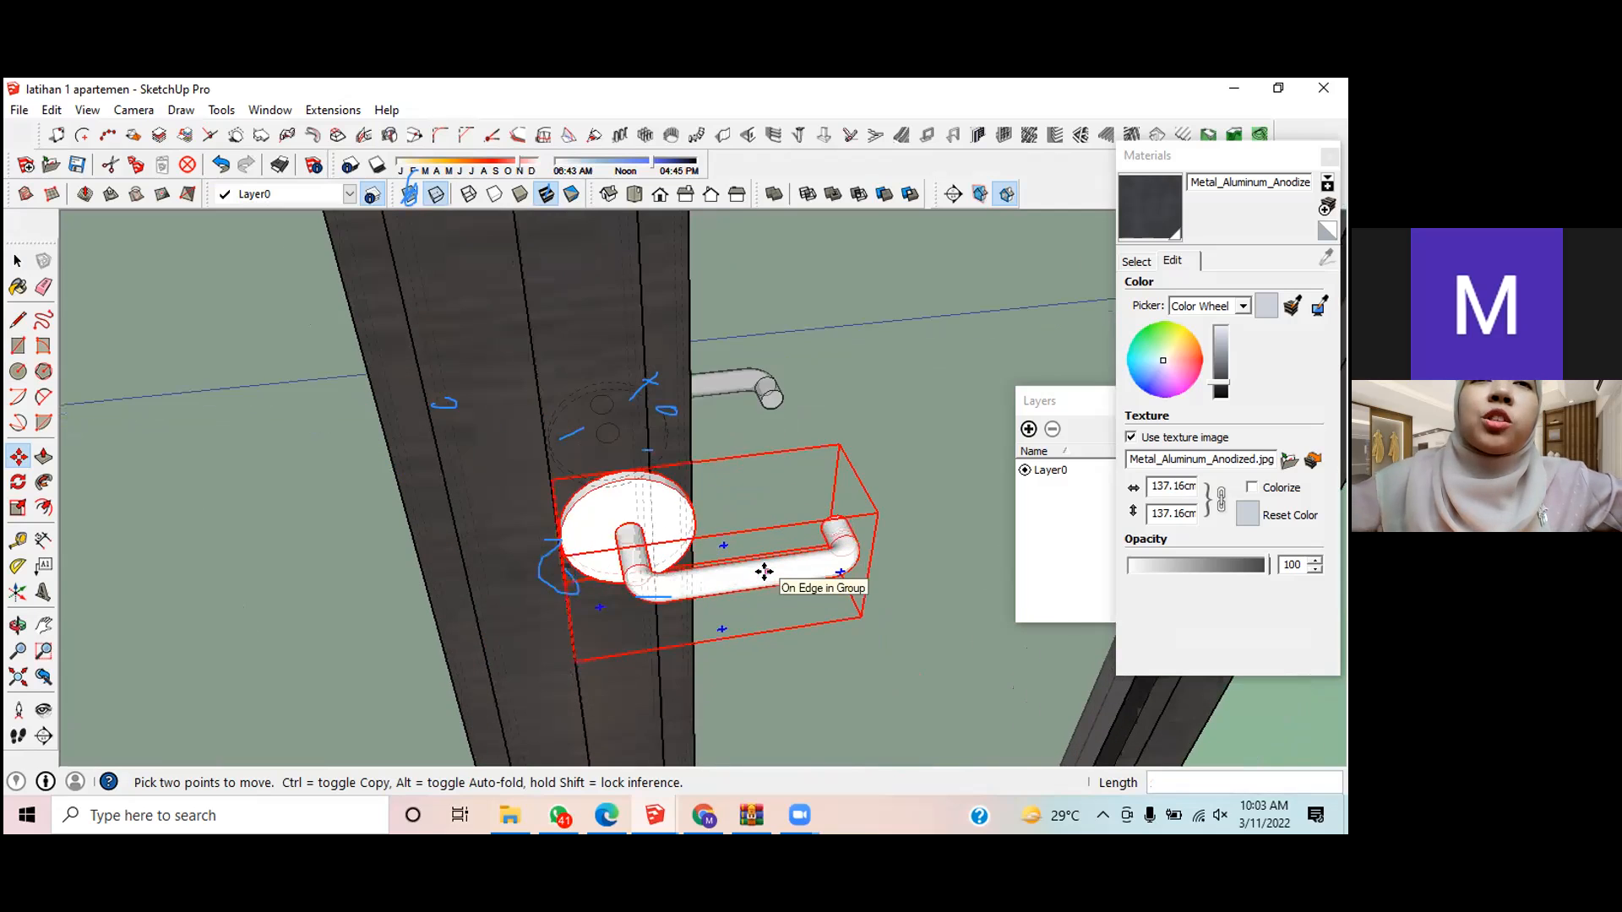
pyautogui.scroll(-4, 763, 574)
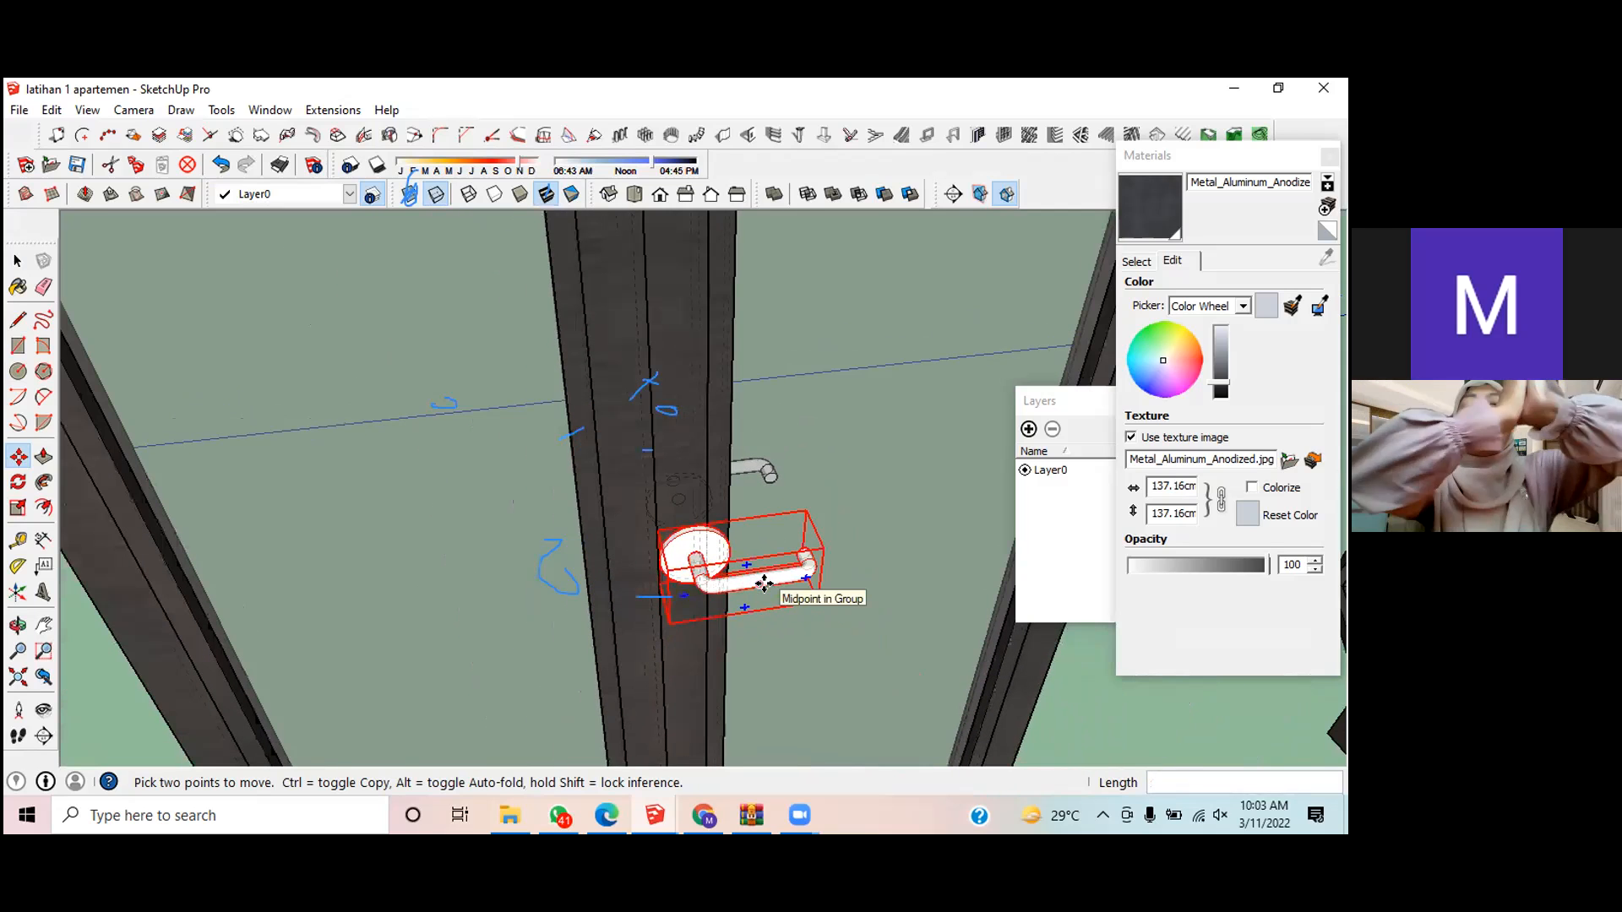
pyautogui.scroll(-2, 763, 583)
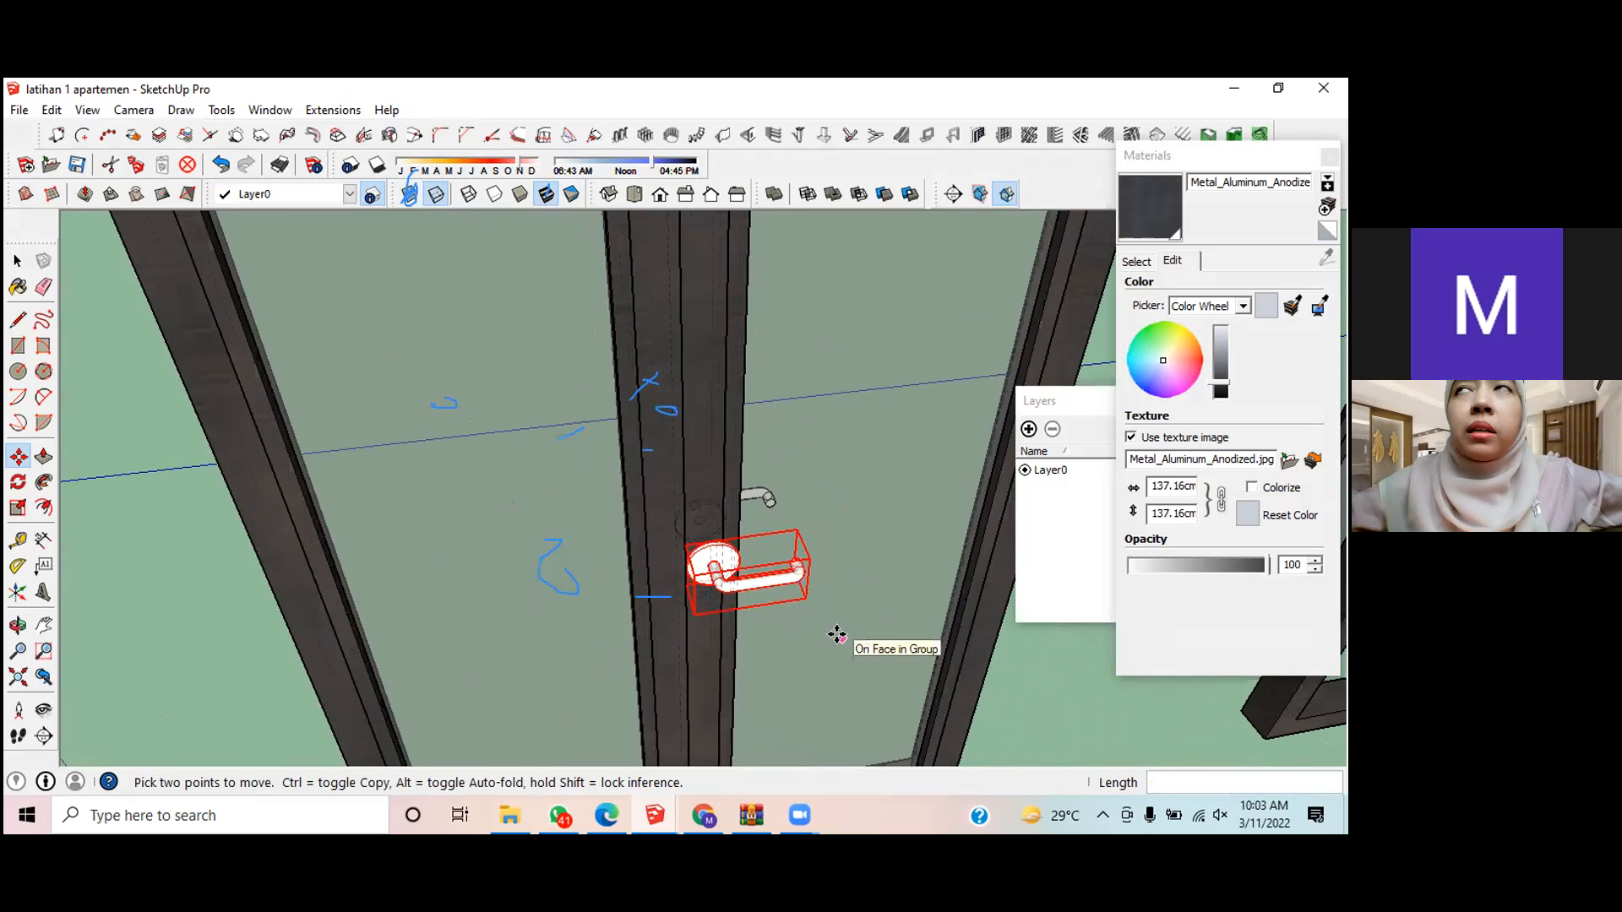
pyautogui.moveTo(883, 641); pyautogui.dragTo(717, 622, button='middle')
pyautogui.press('m')
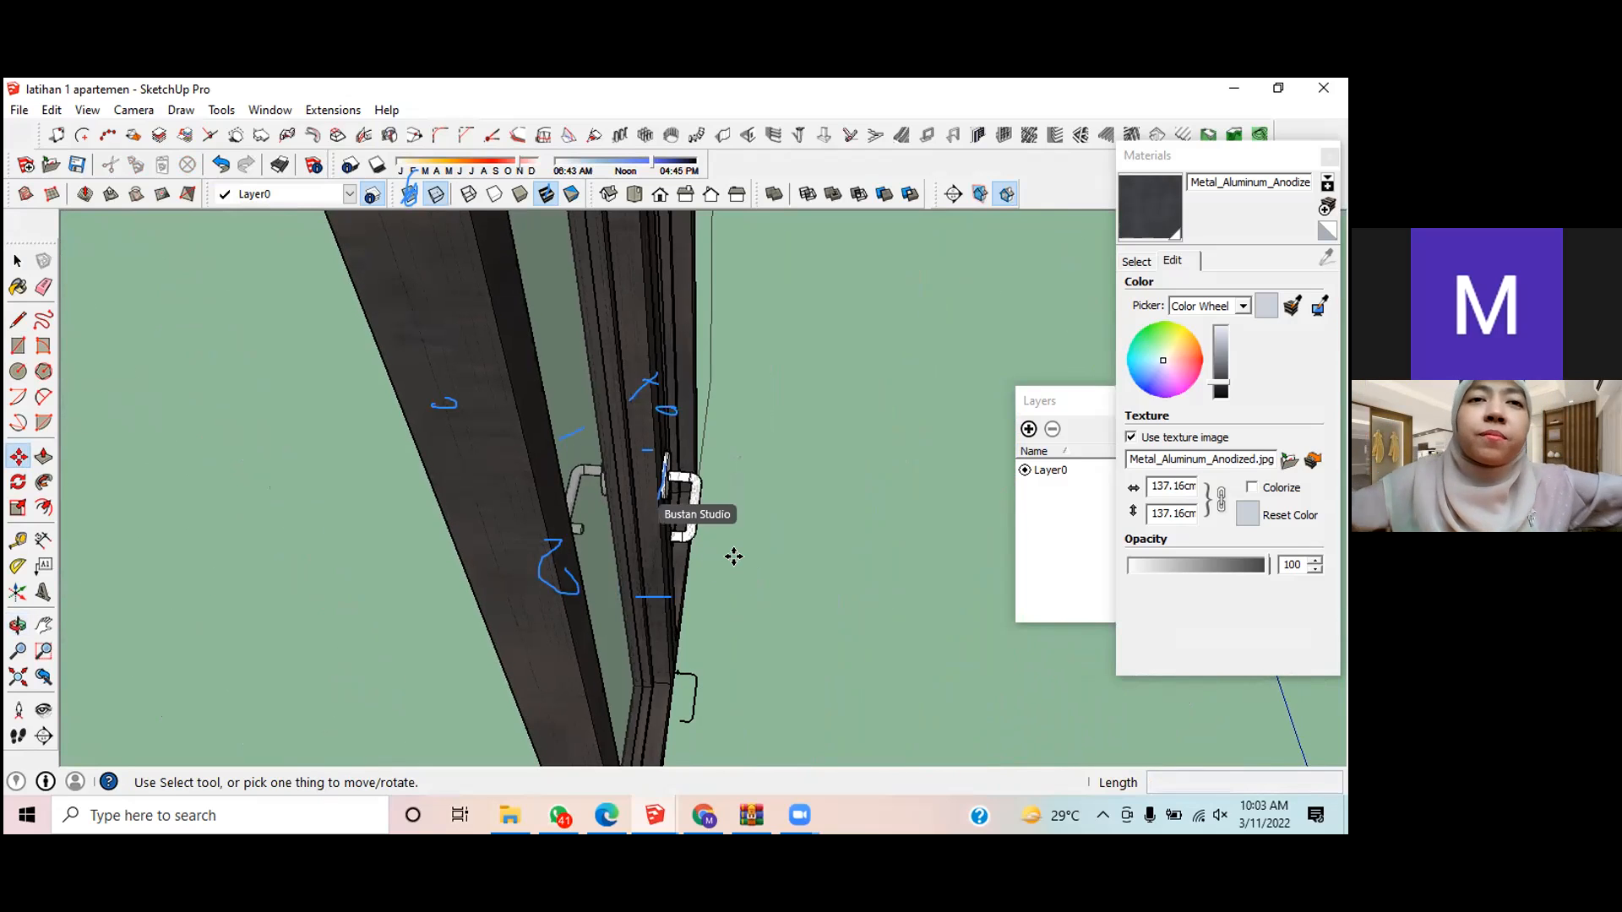
pyautogui.moveTo(740, 558)
pyautogui.mouseDown(button='middle')
pyautogui.moveTo(714, 559)
pyautogui.moveTo(811, 583)
pyautogui.mouseUp(button='middle')
pyautogui.press('m')
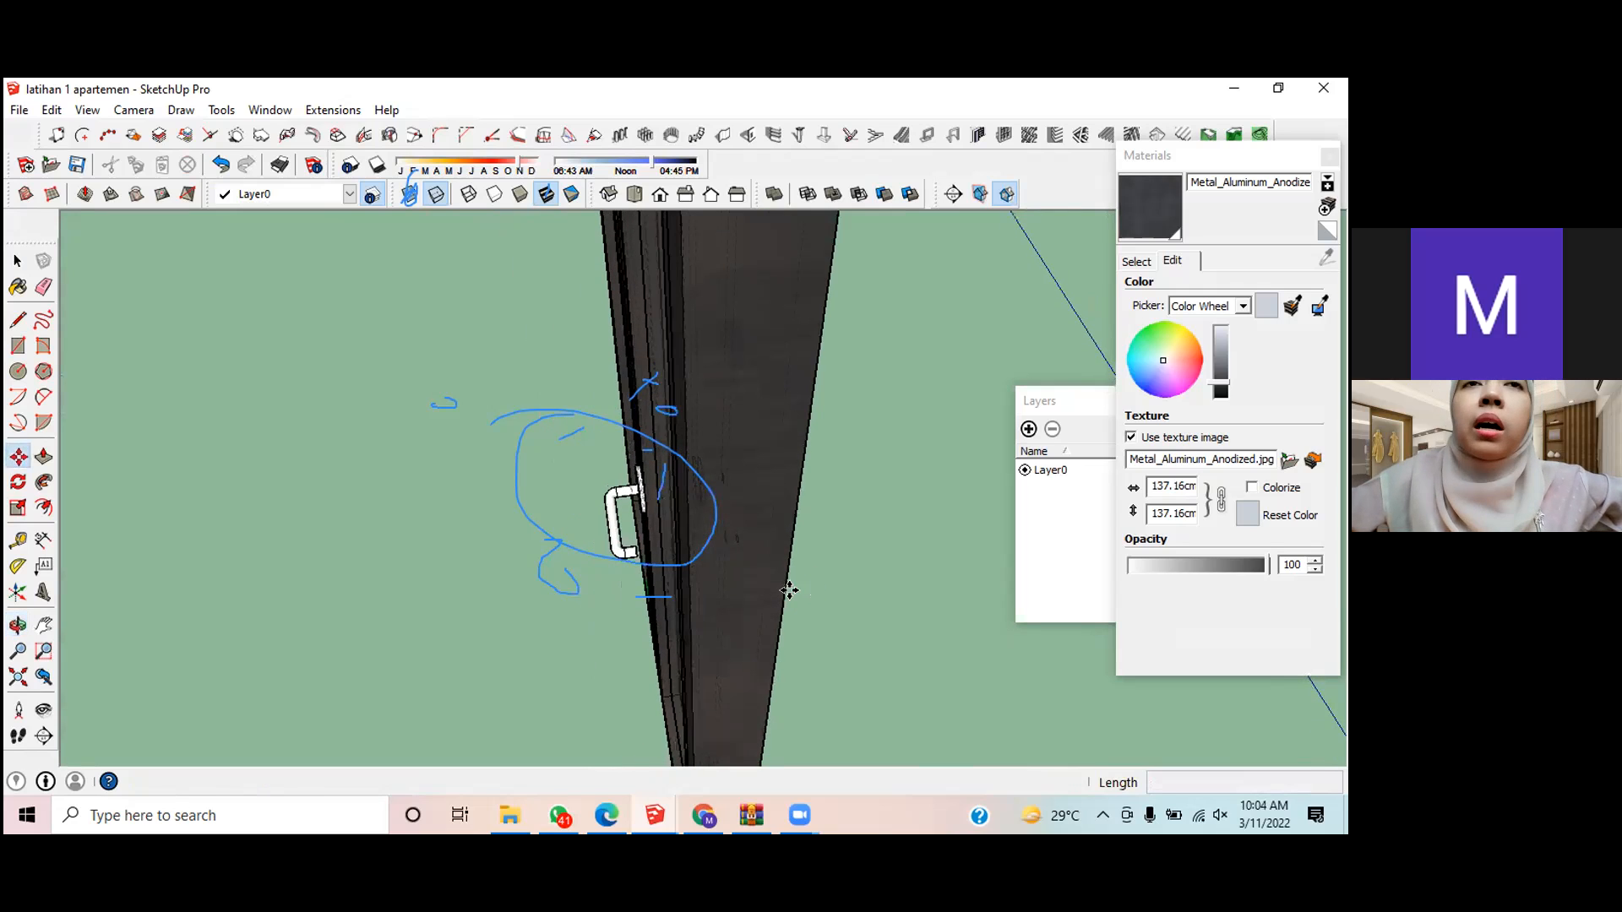
pyautogui.press('Escape')
pyautogui.press('space')
pyautogui.scroll(4, 784, 544)
pyautogui.moveTo(848, 511)
pyautogui.mouseDown(button='middle')
pyautogui.moveTo(806, 517)
pyautogui.moveTo(891, 509)
pyautogui.moveTo(743, 515)
pyautogui.moveTo(736, 492)
pyautogui.moveTo(768, 473)
pyautogui.moveTo(778, 499)
pyautogui.moveTo(708, 395)
pyautogui.mouseUp(button='middle')
# Step: Try moving the flipped handle about 1.1 cm toward the door frame from its round plate's upper corner
pyautogui.click(701, 391)
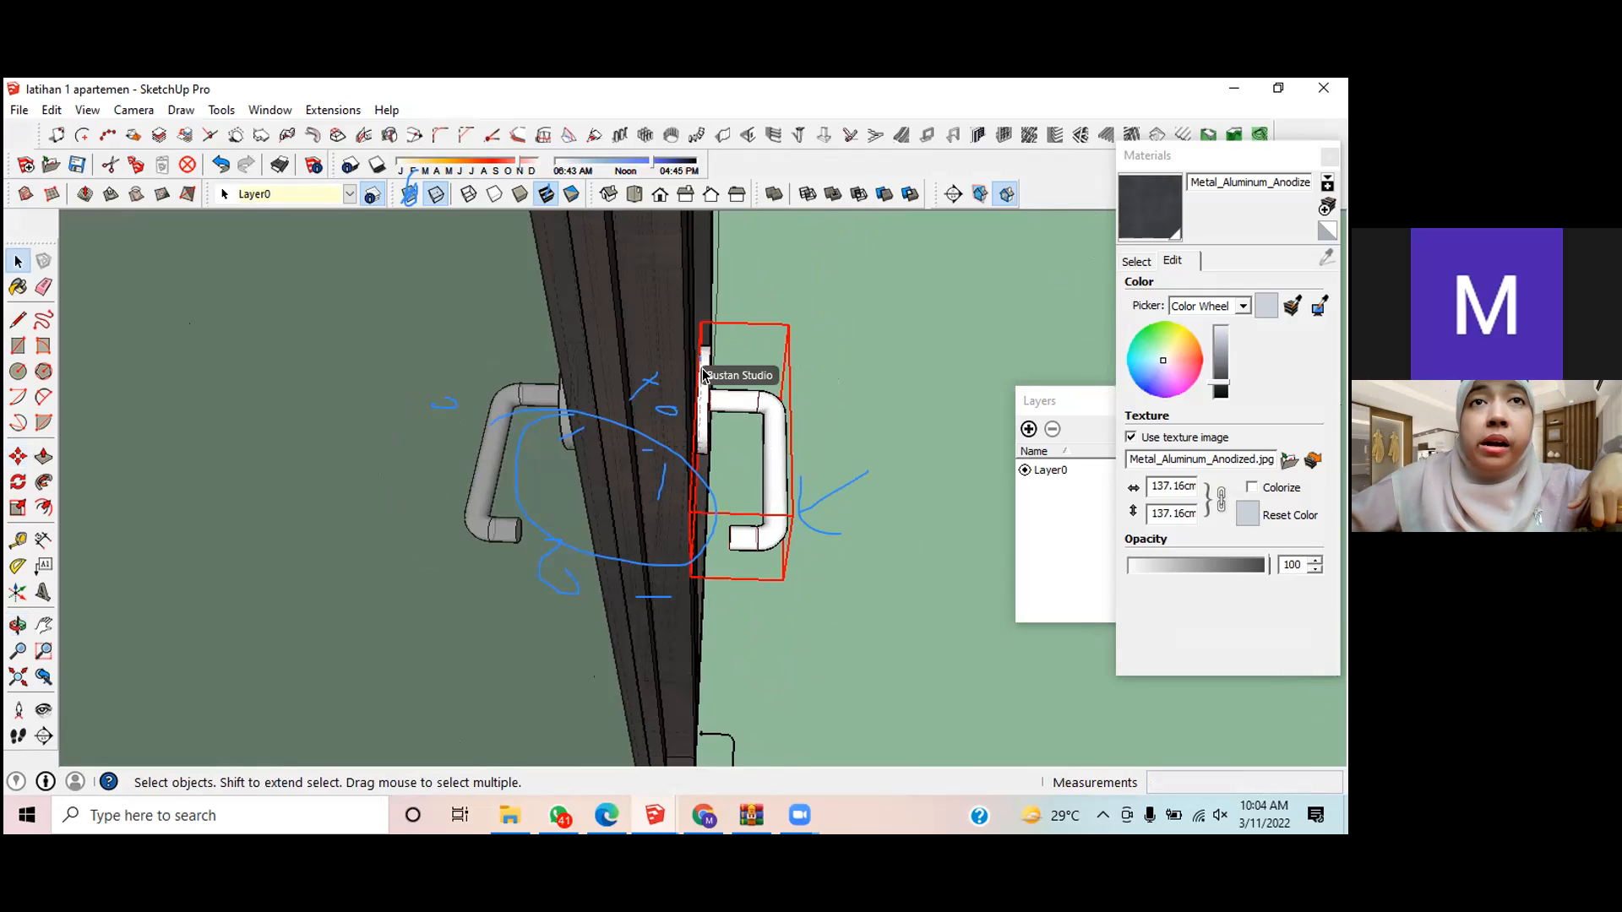
pyautogui.press('m')
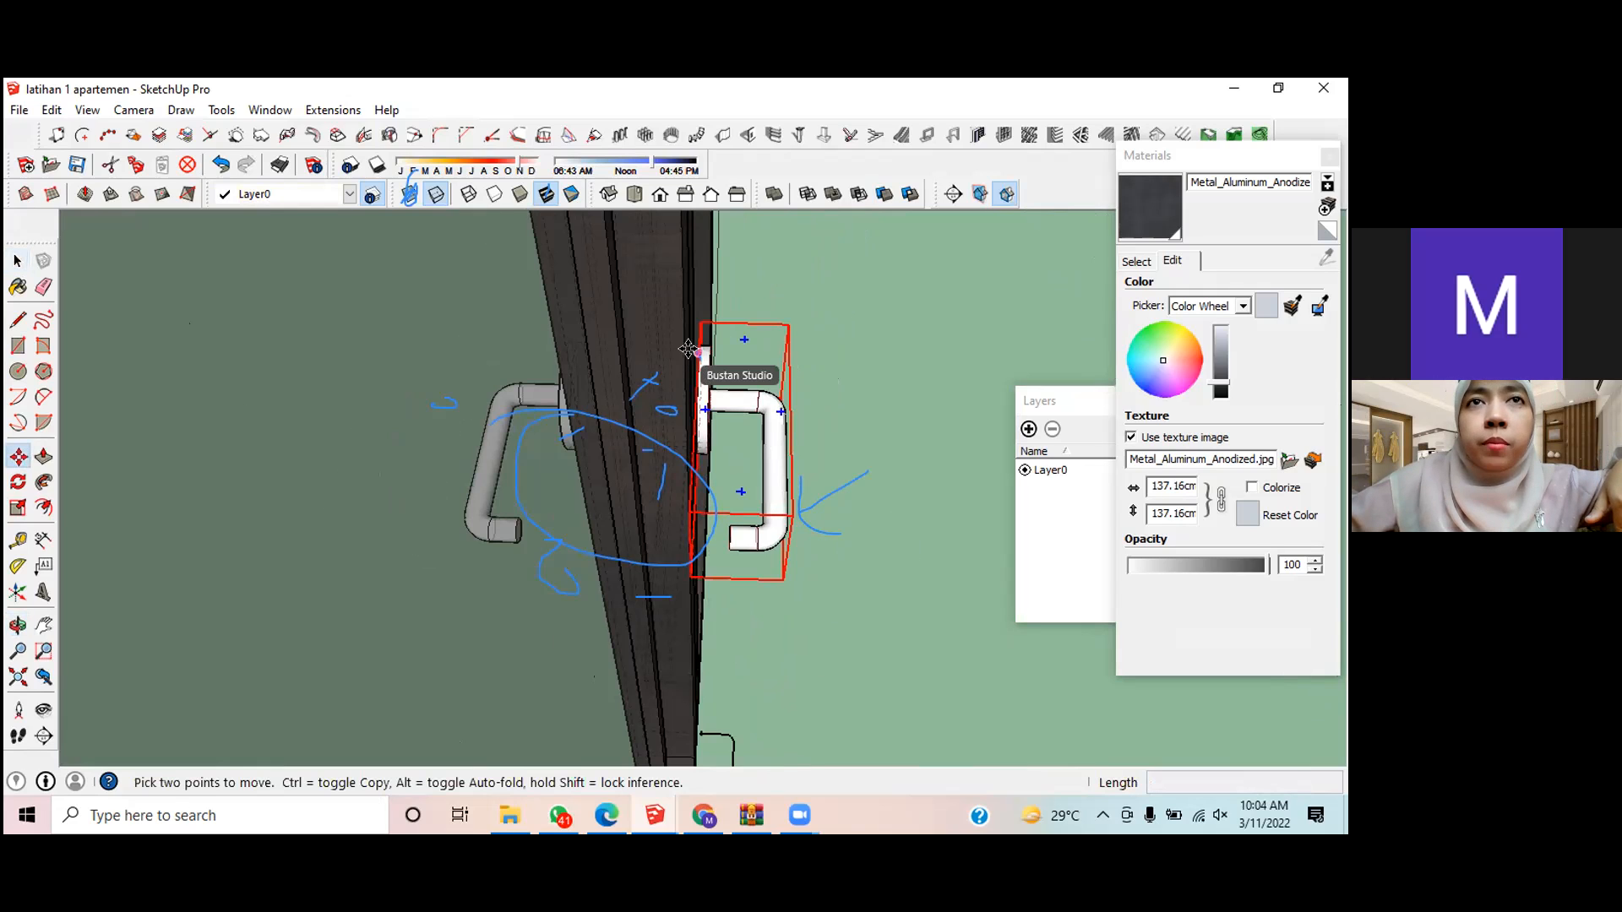
pyautogui.click(695, 344)
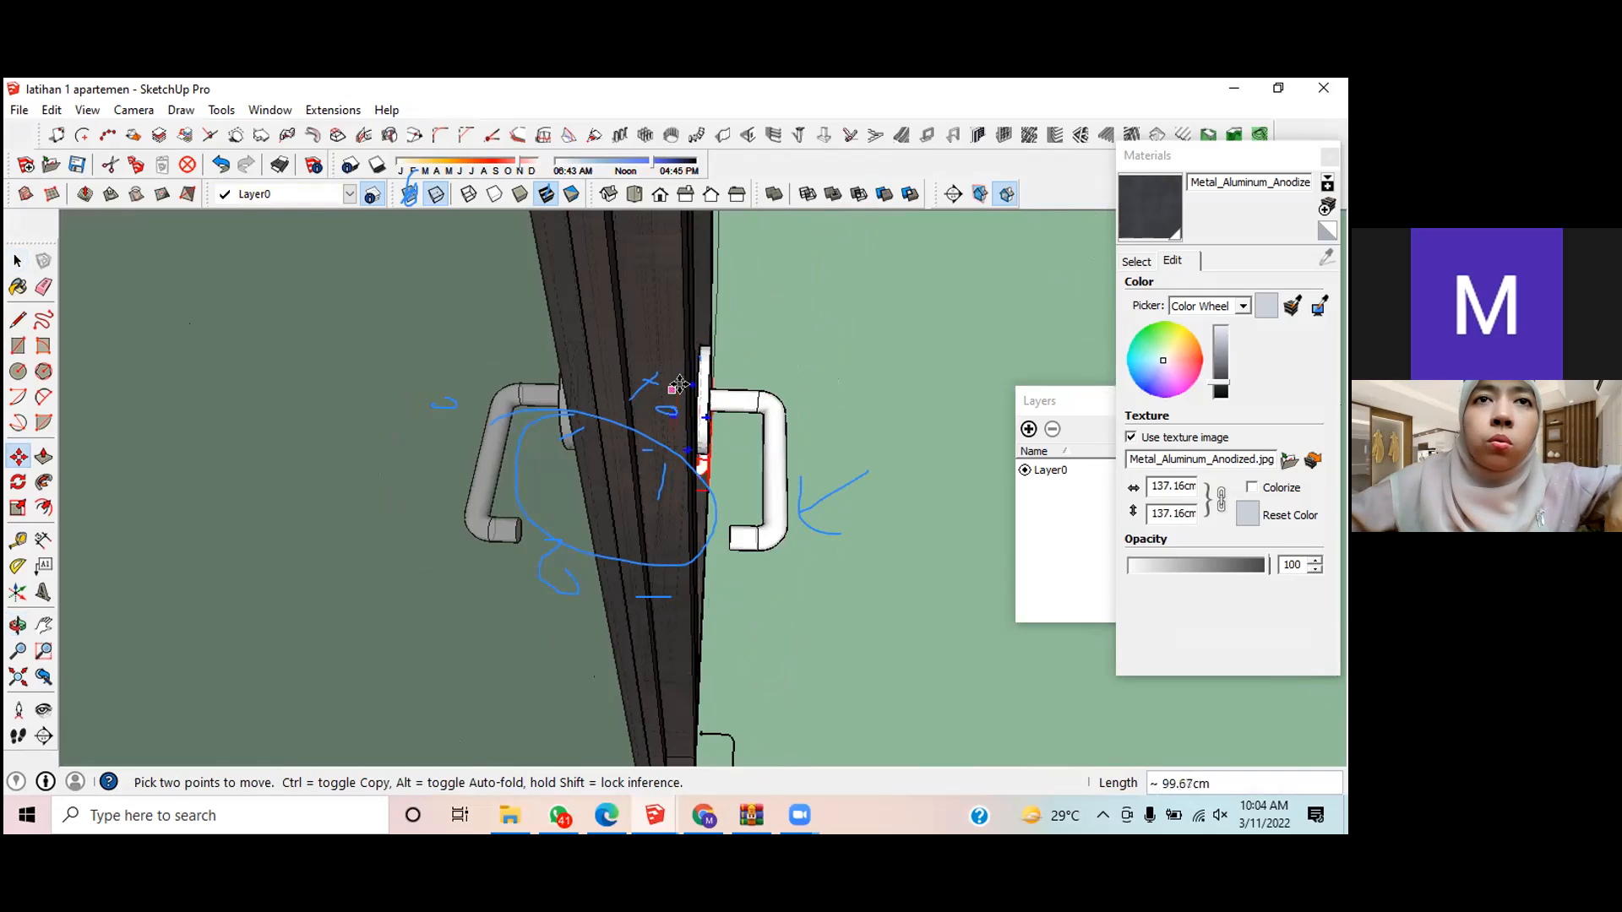
pyautogui.press('Escape')
pyautogui.click(685, 397)
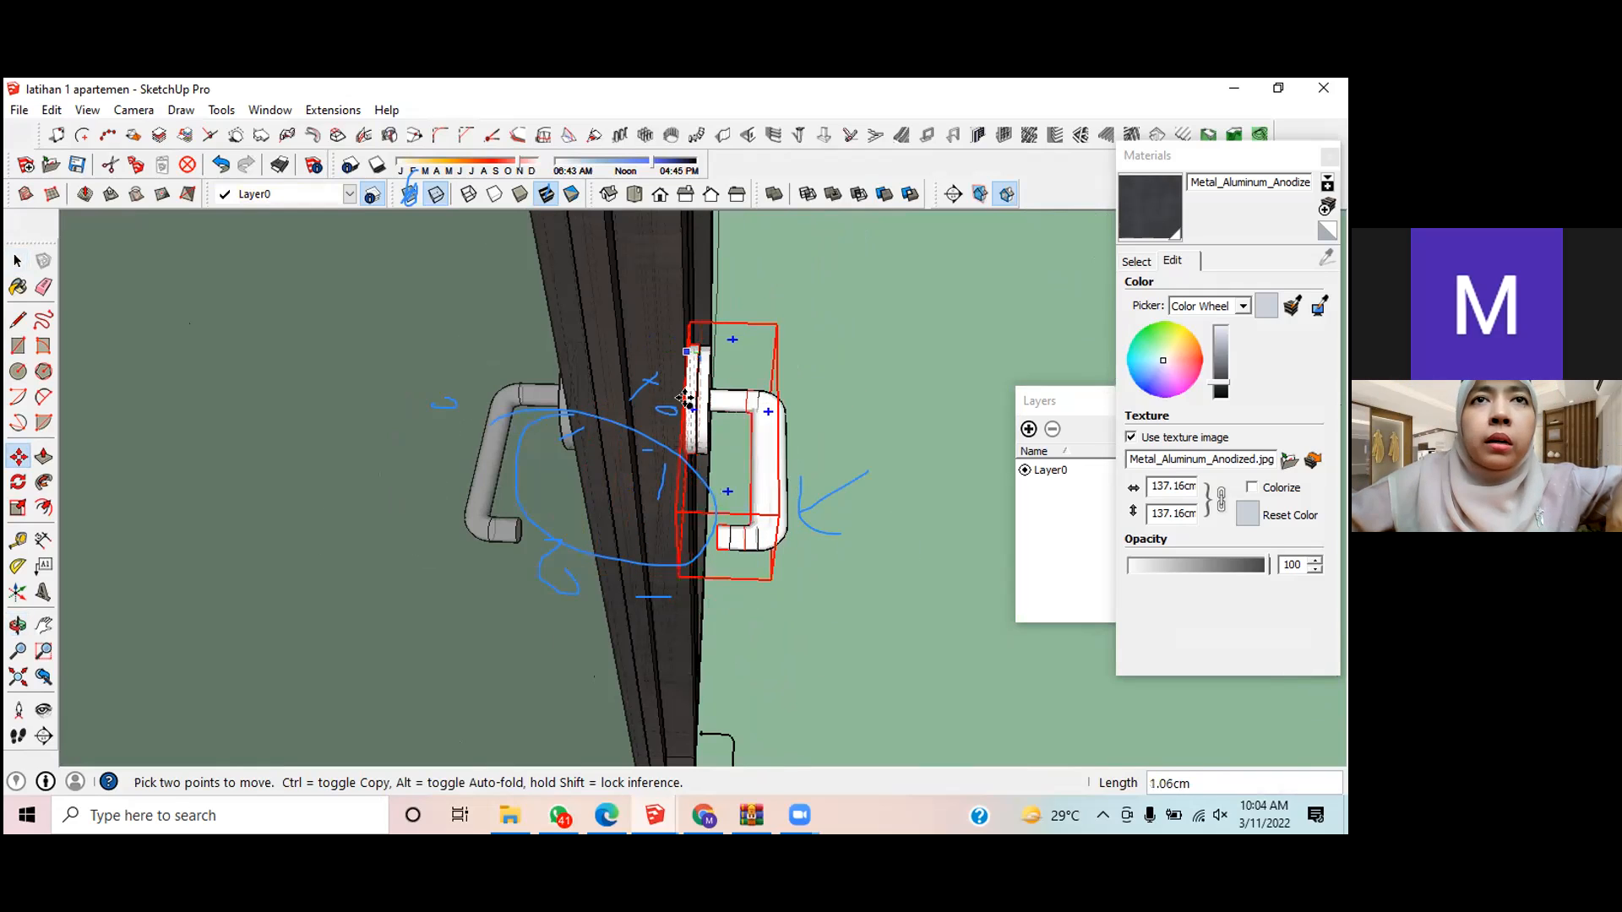
pyautogui.click(685, 397)
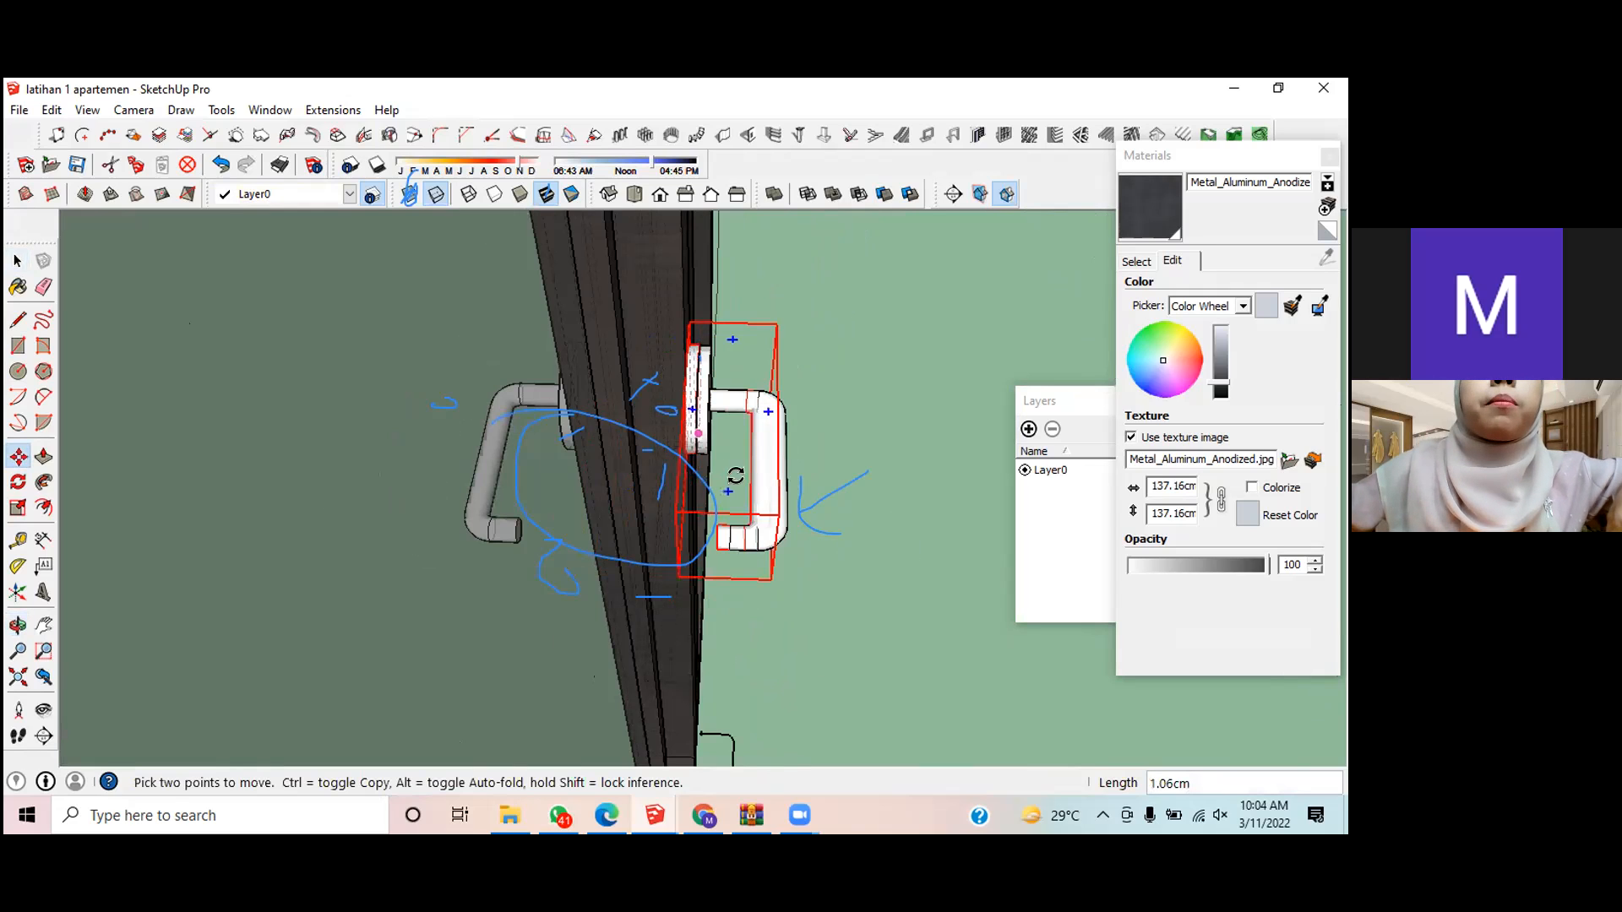
pyautogui.click(883, 507)
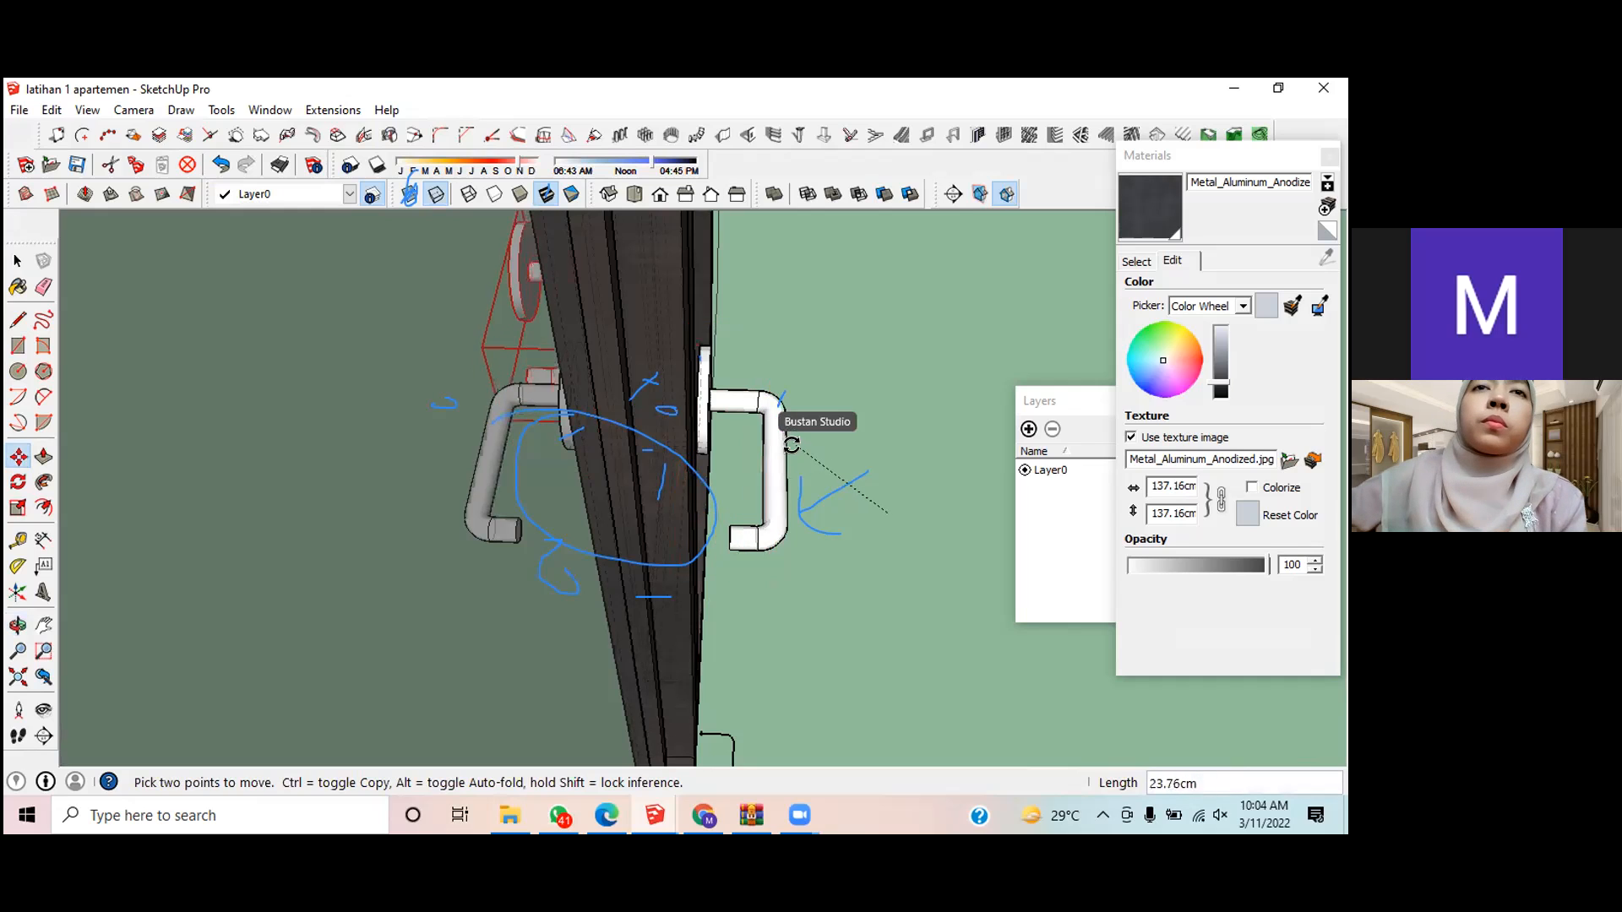
pyautogui.press('Escape')
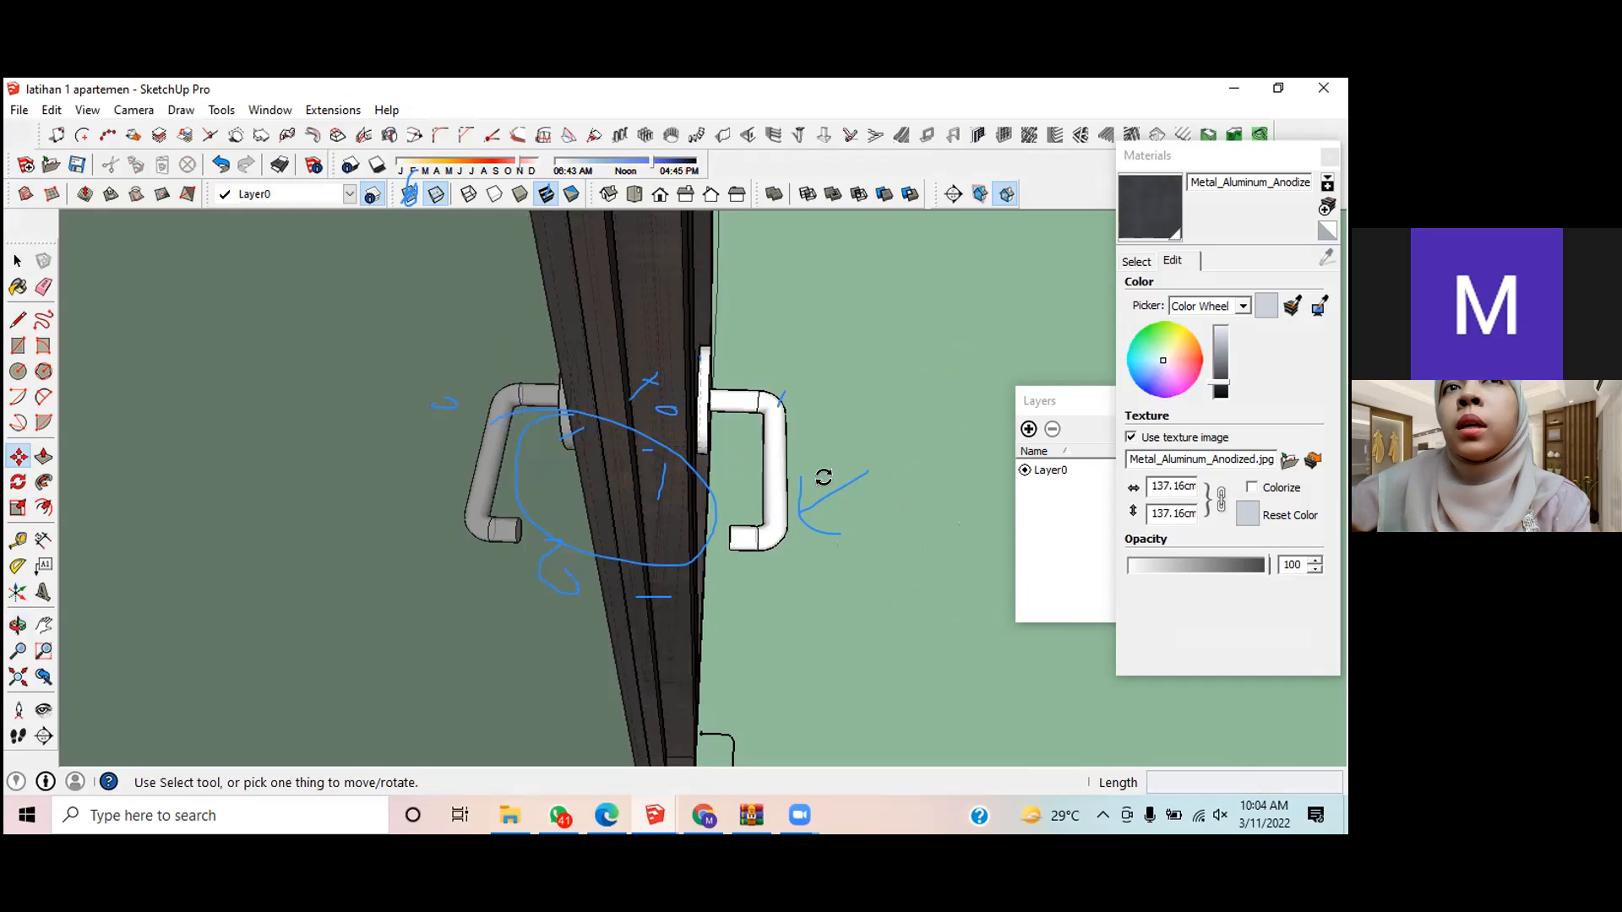
# Step: Move the flipped handle about 2.3 cm from its round plate's edge onto the door frame's edge
pyautogui.click(693, 368)
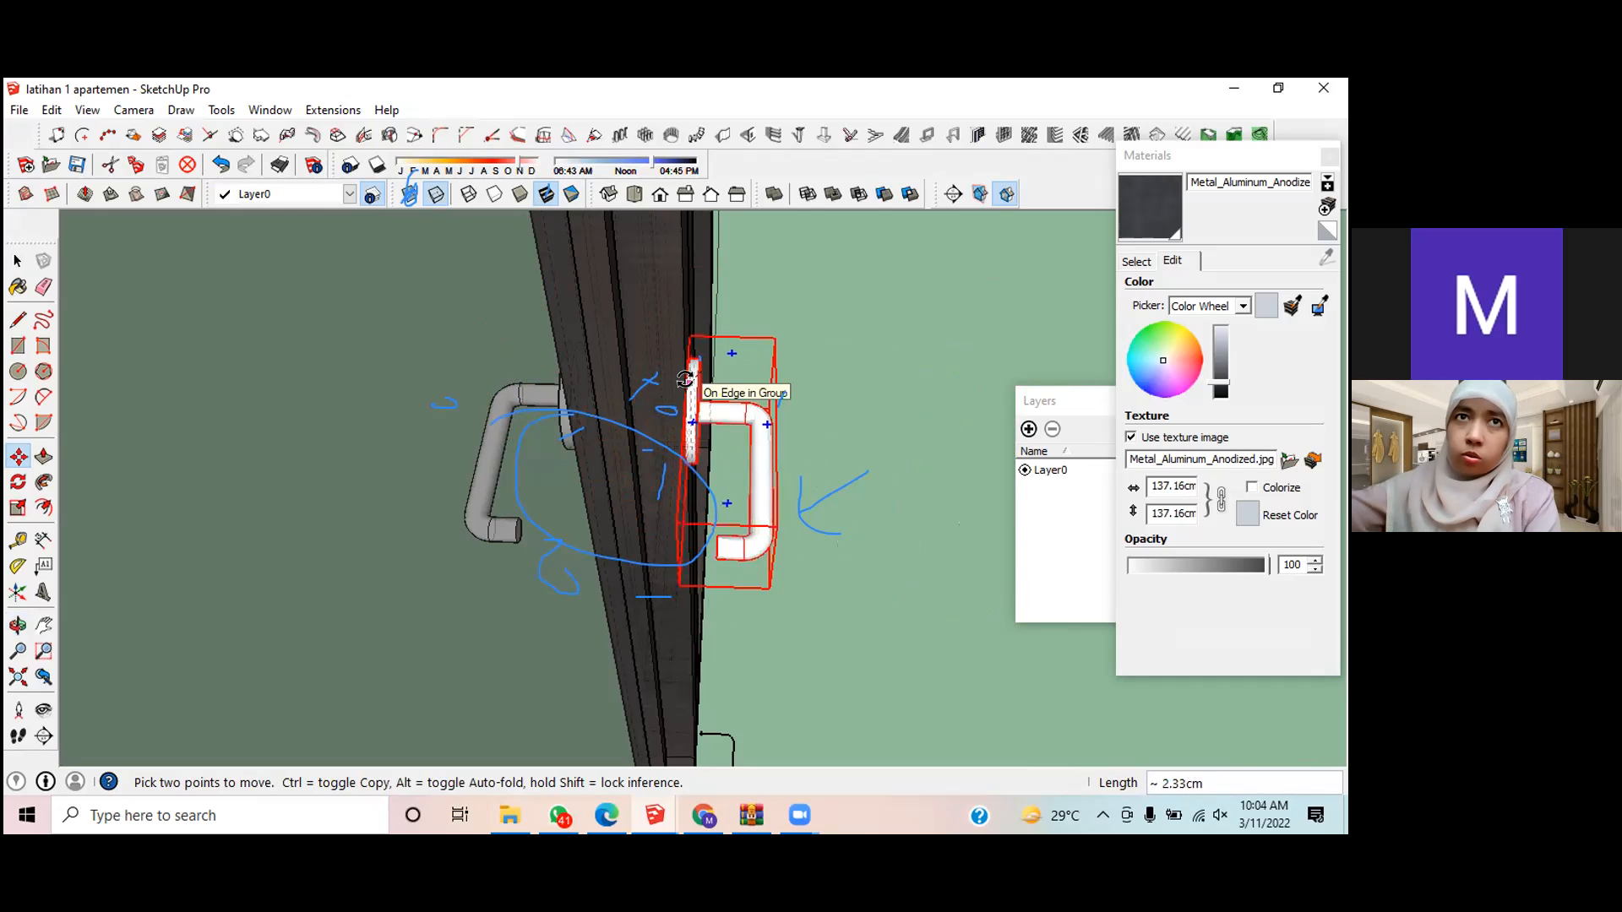
pyautogui.click(685, 380)
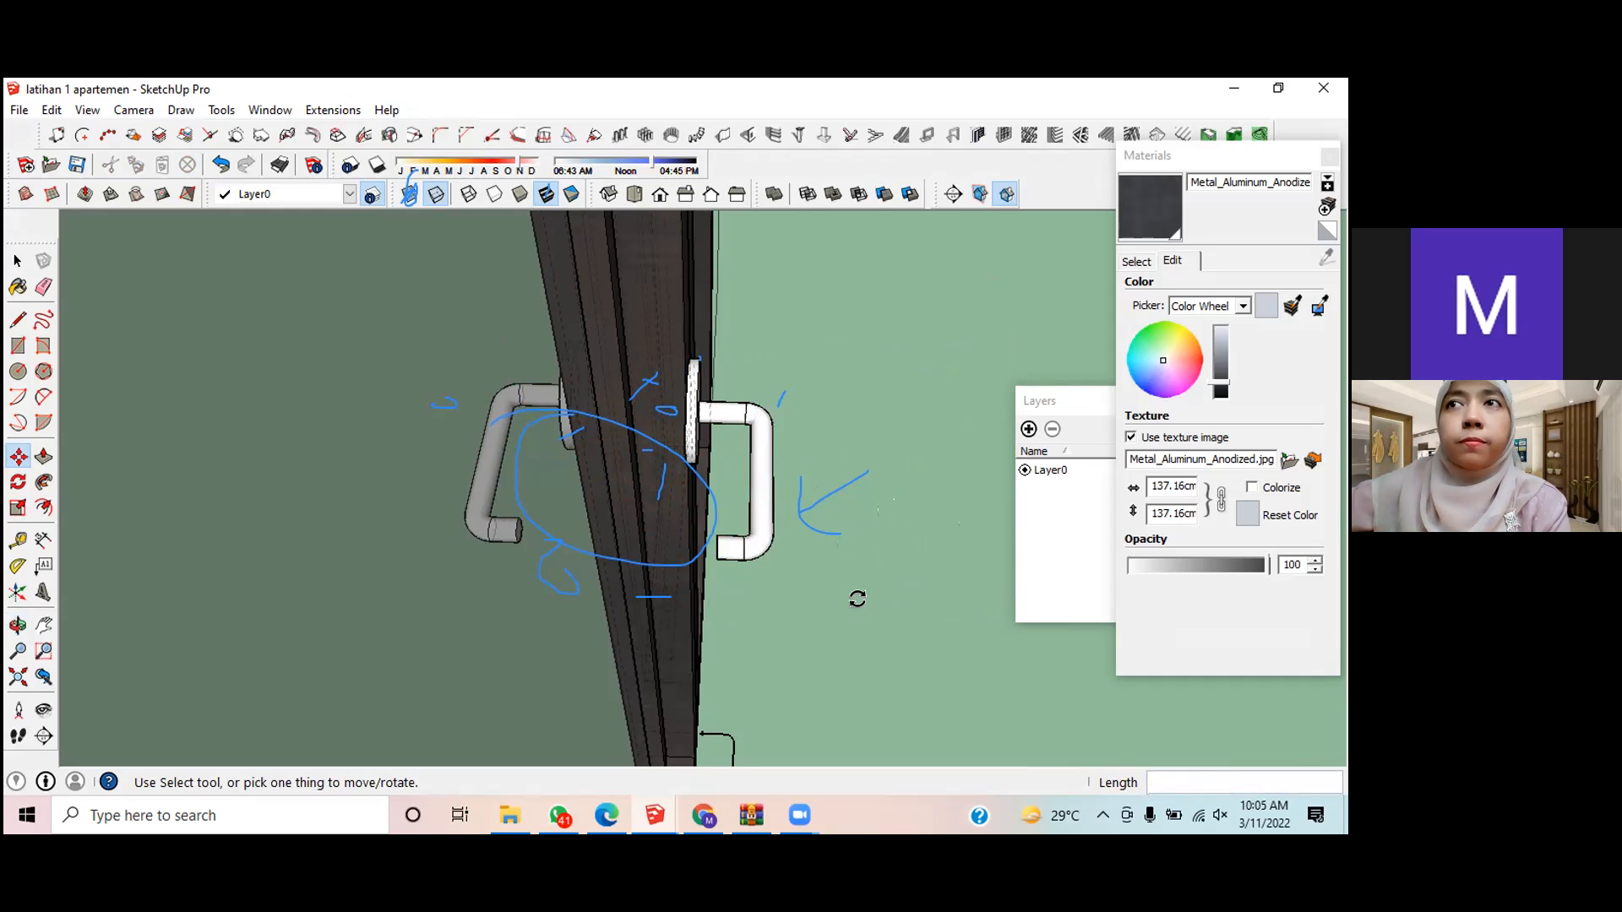
pyautogui.moveTo(845, 614); pyautogui.dragTo(740, 642, button='middle')
pyautogui.press('m')
pyautogui.scroll(-6, 760, 540)
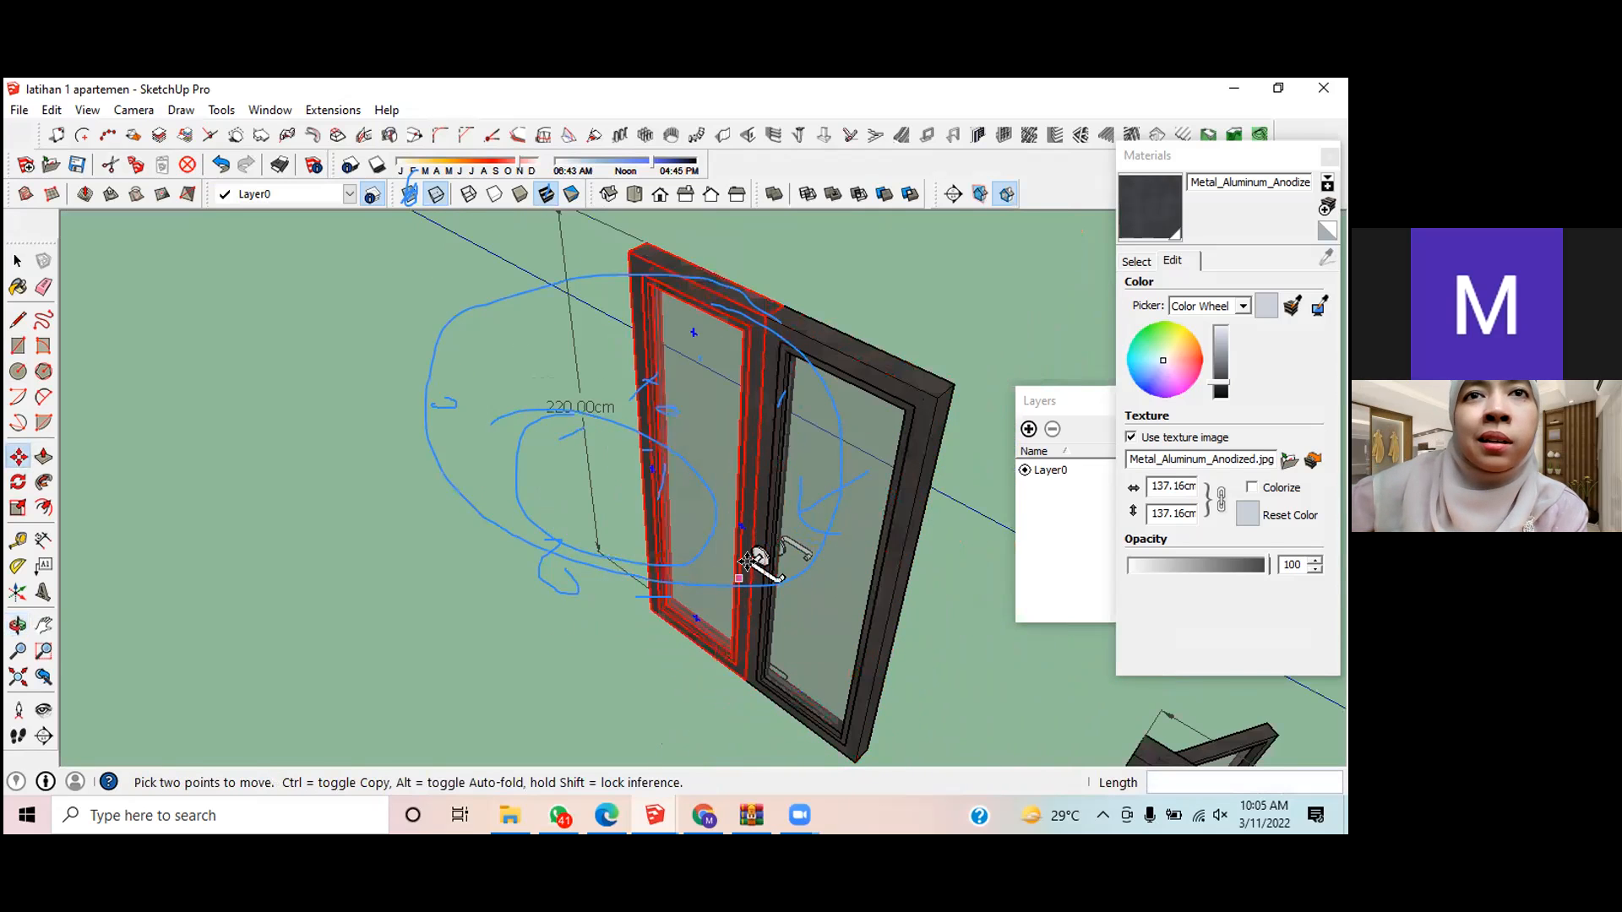
pyautogui.press('space')
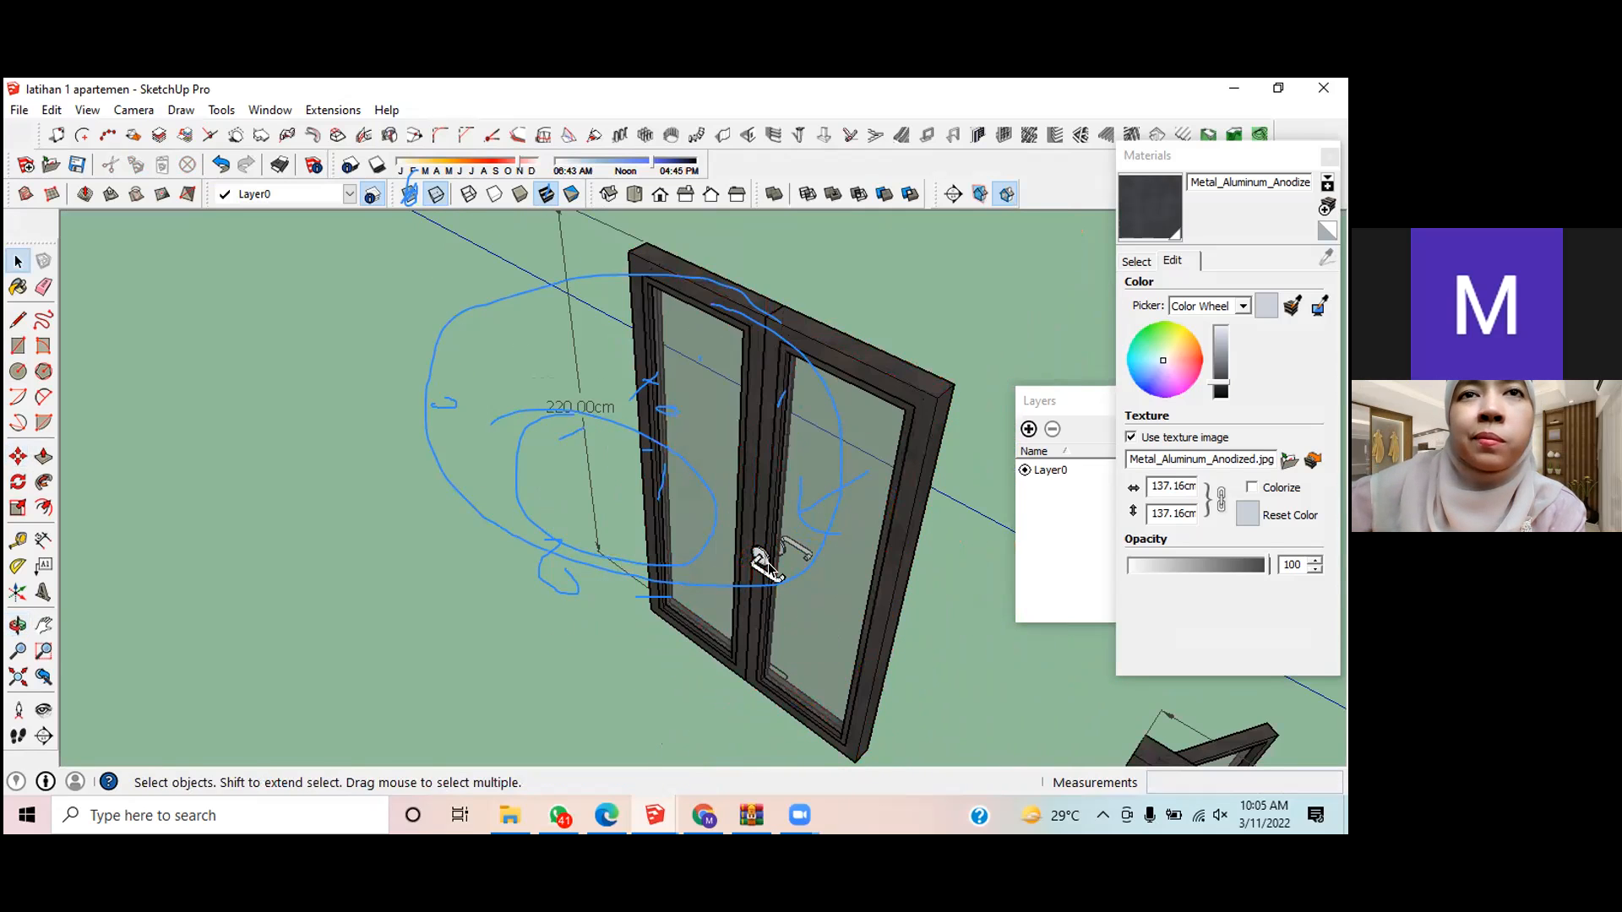
pyautogui.doubleClick(760, 560)
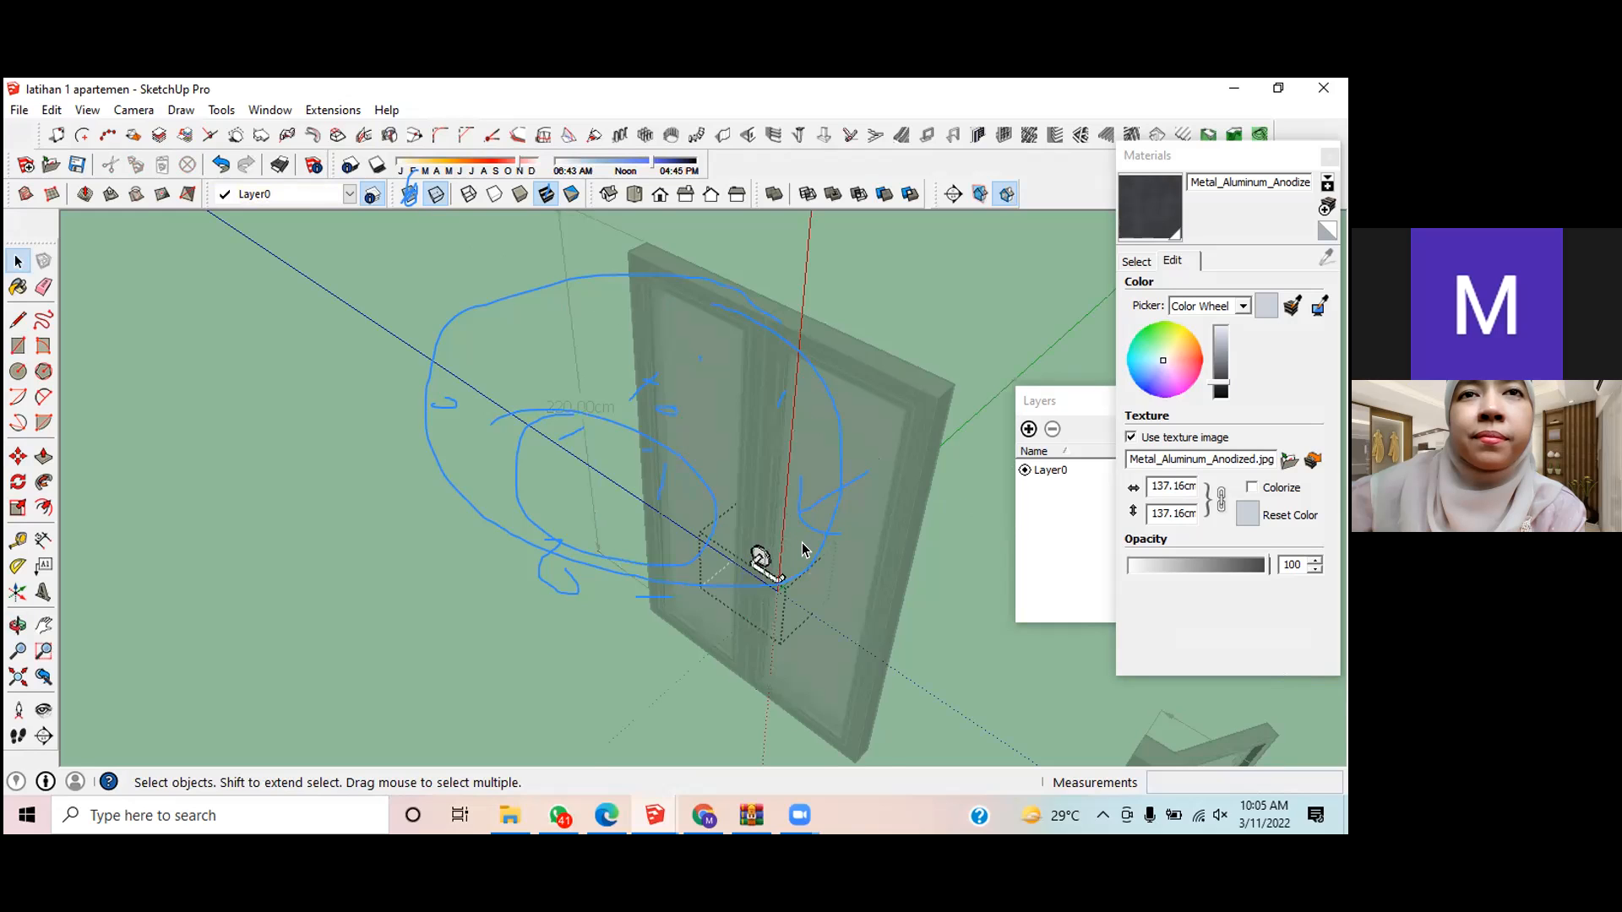
pyautogui.scroll(4, 802, 550)
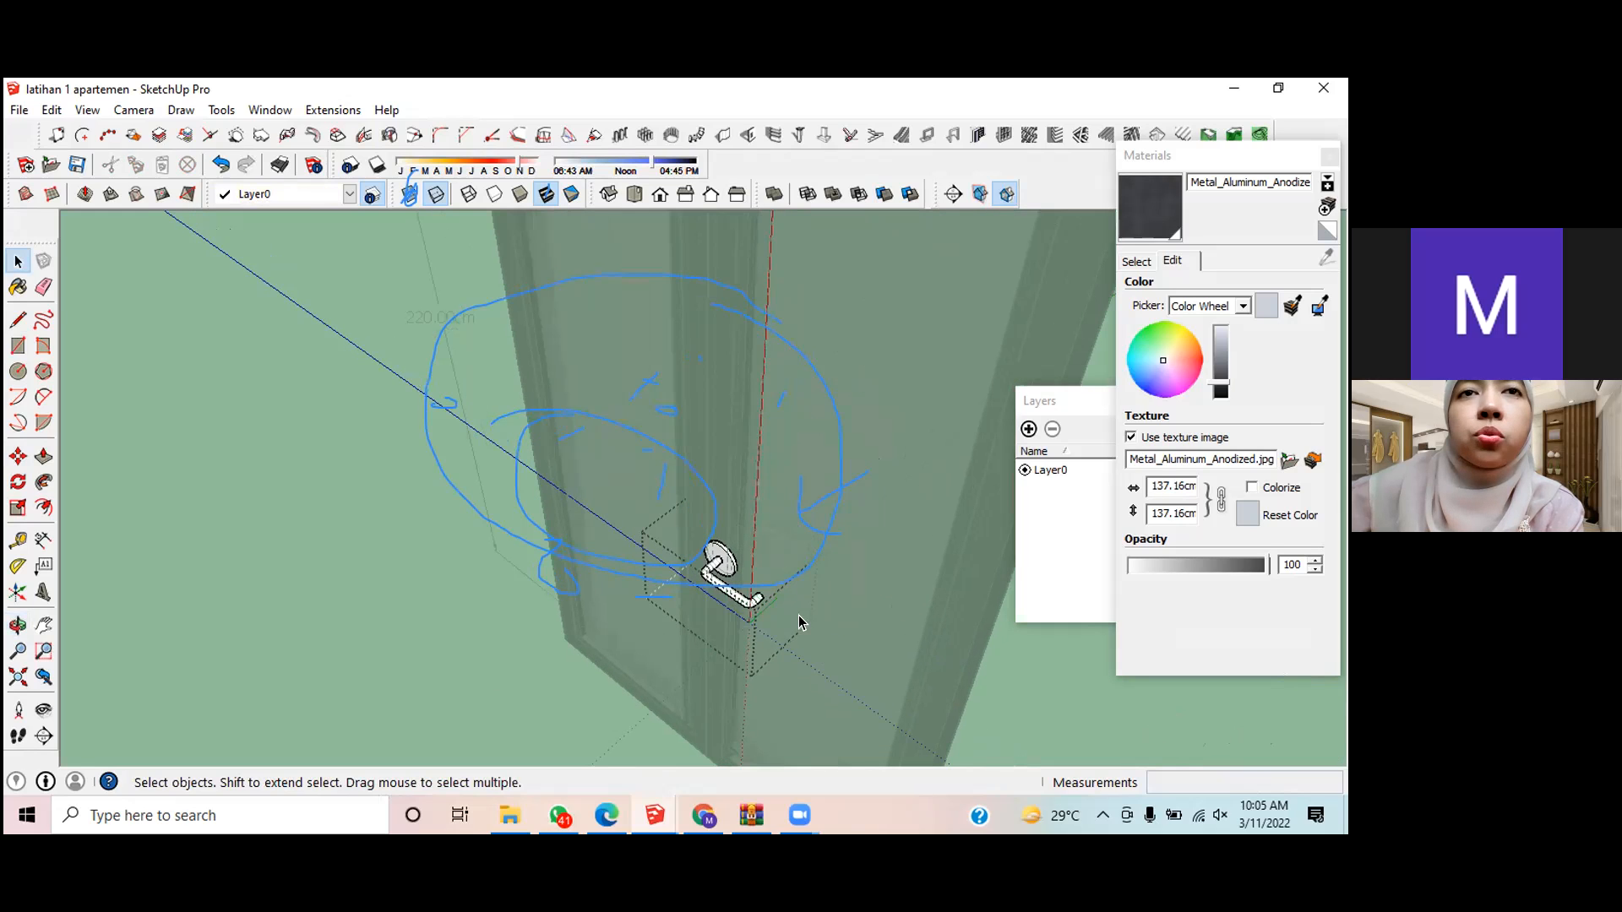
pyautogui.press('Escape')
# Step: Select both door handles, front and back, and cut them from the top level of the model
pyautogui.click(765, 543)
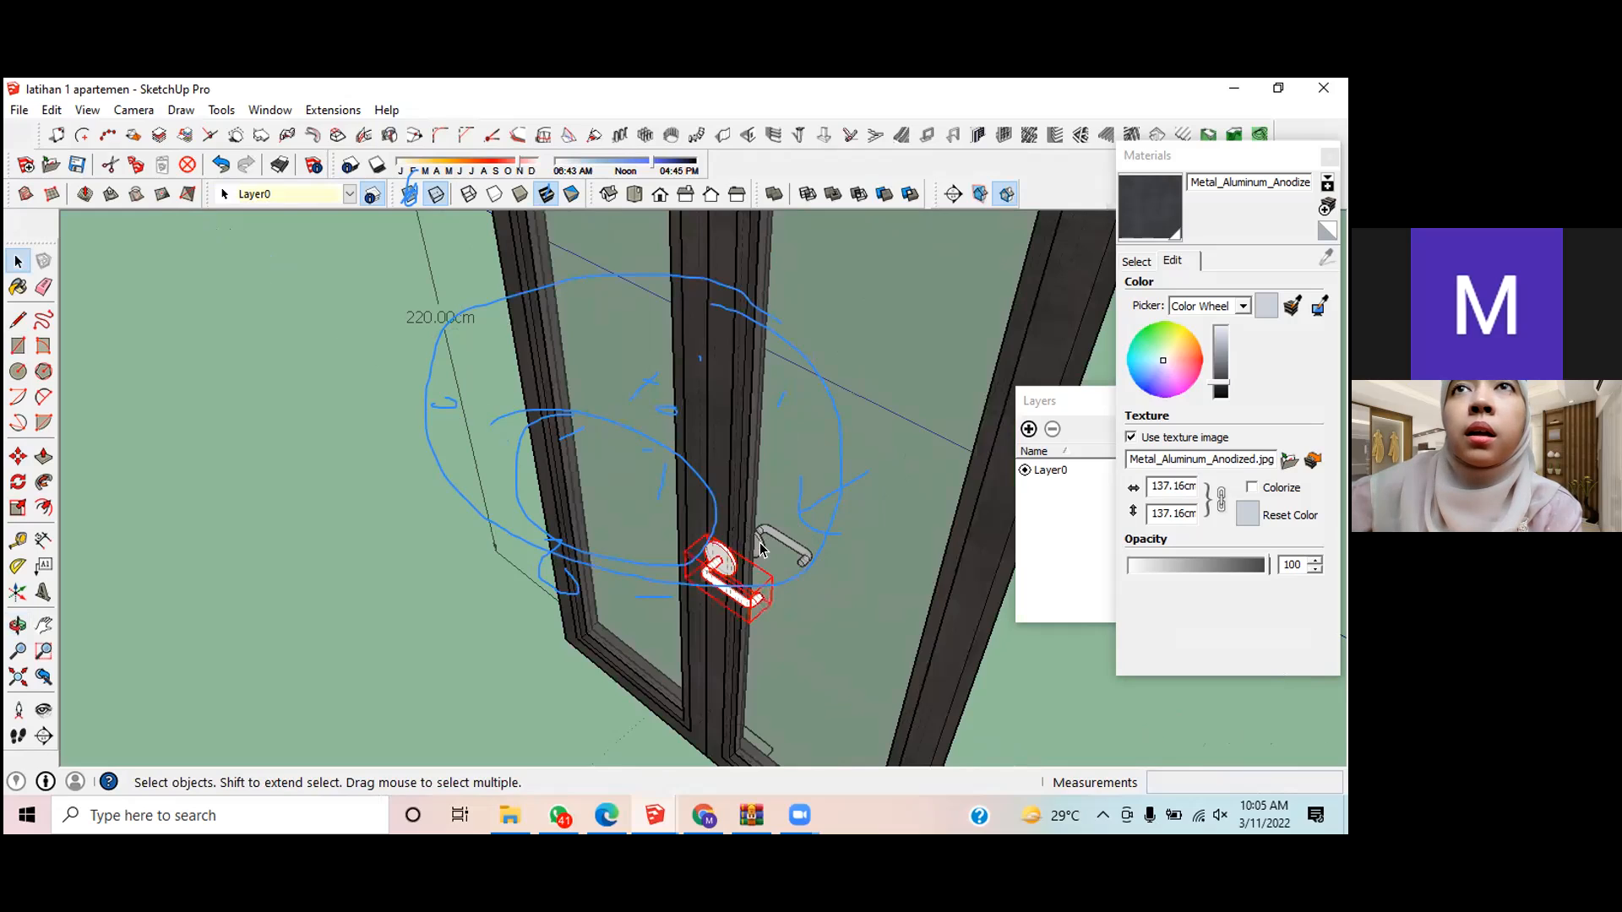
pyautogui.click(761, 548)
pyautogui.click(719, 562)
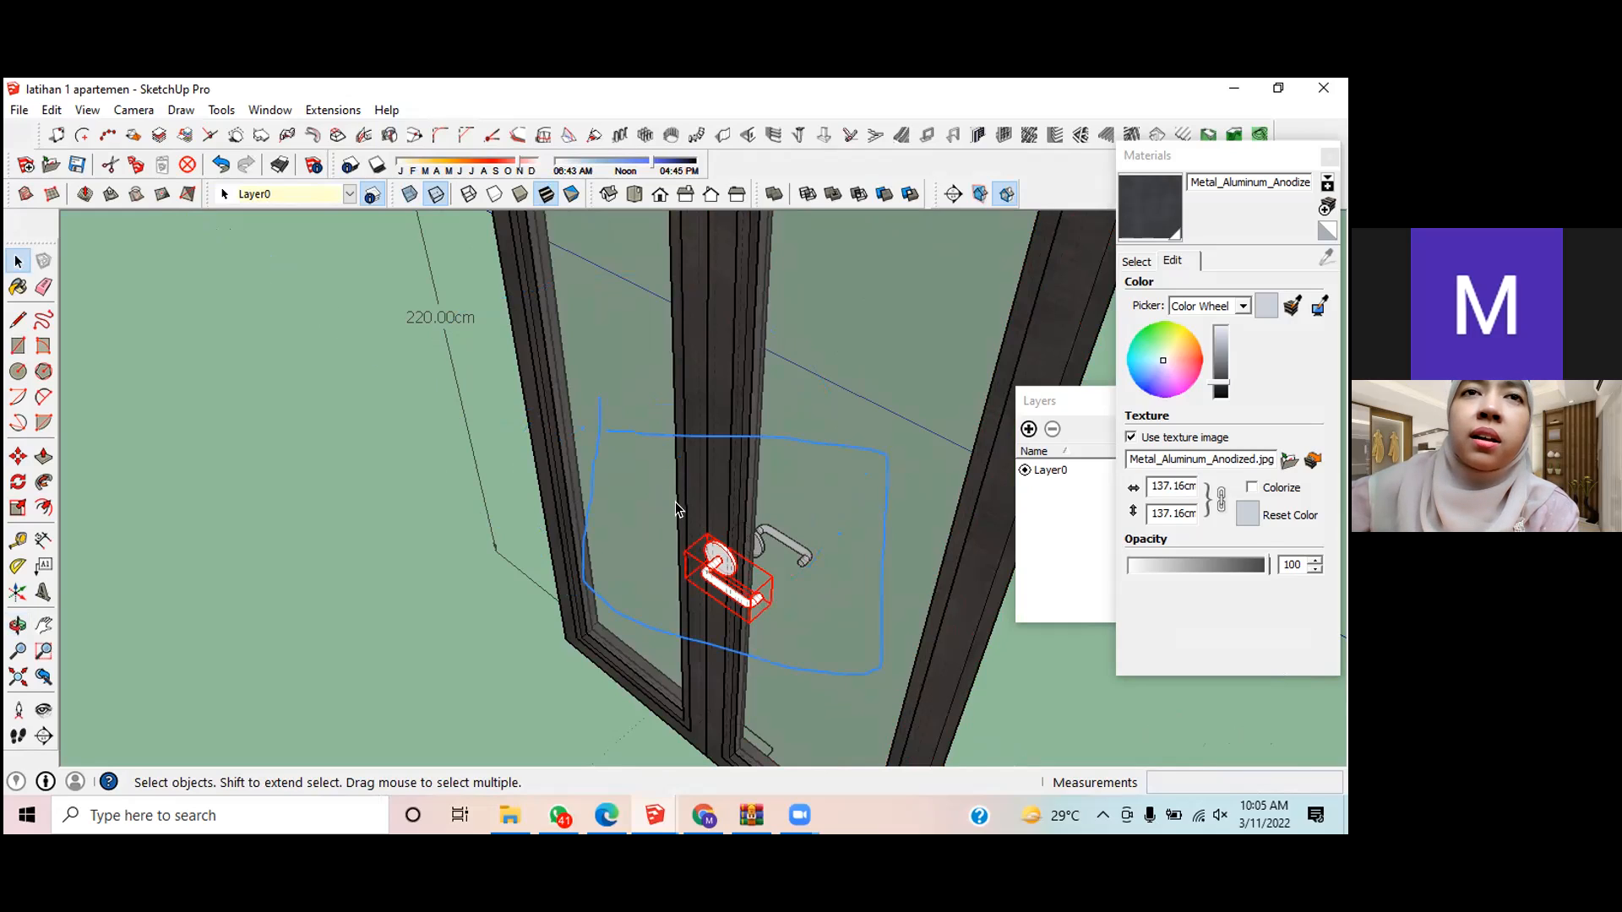
pyautogui.click(384, 599)
pyautogui.moveTo(726, 505); pyautogui.dragTo(858, 633)
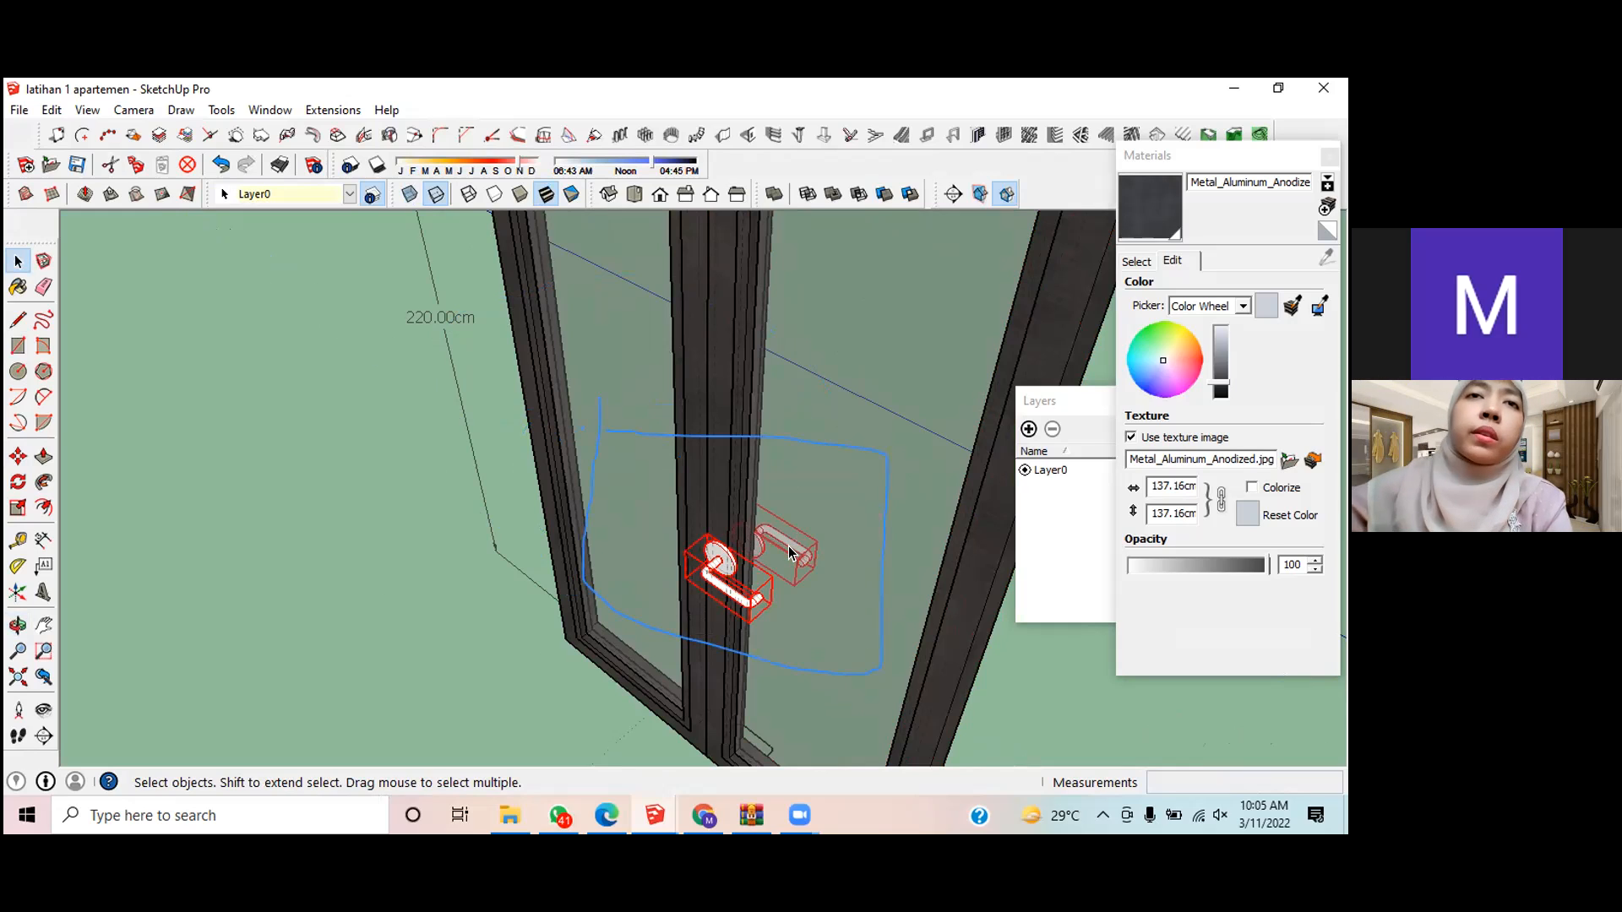
pyautogui.press('Delete')
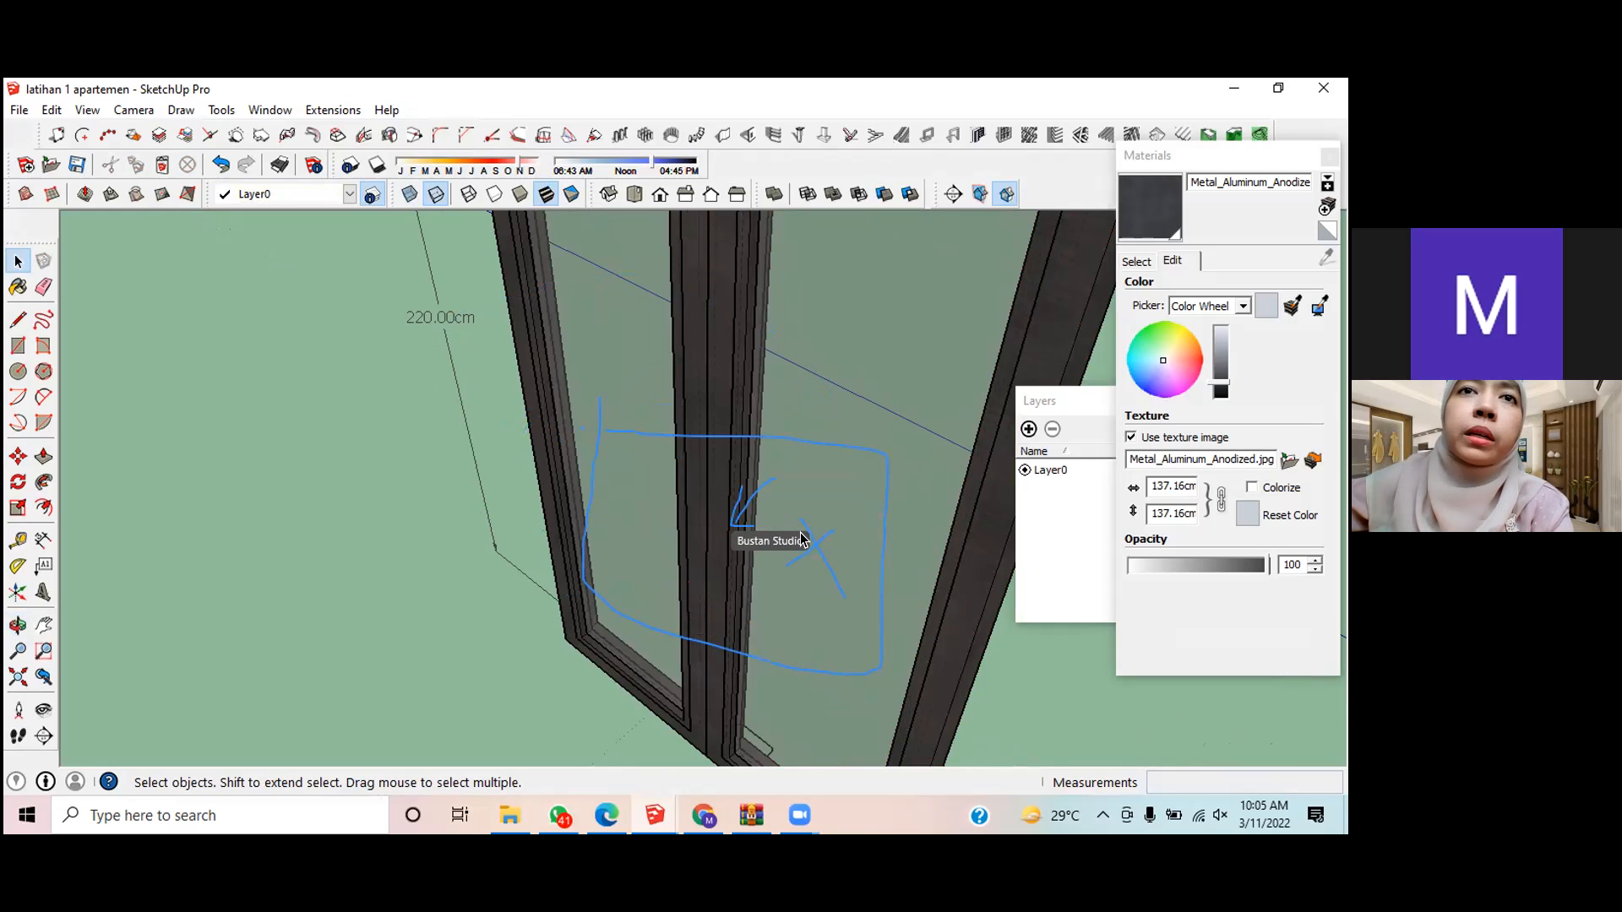
pyautogui.doubleClick(721, 505)
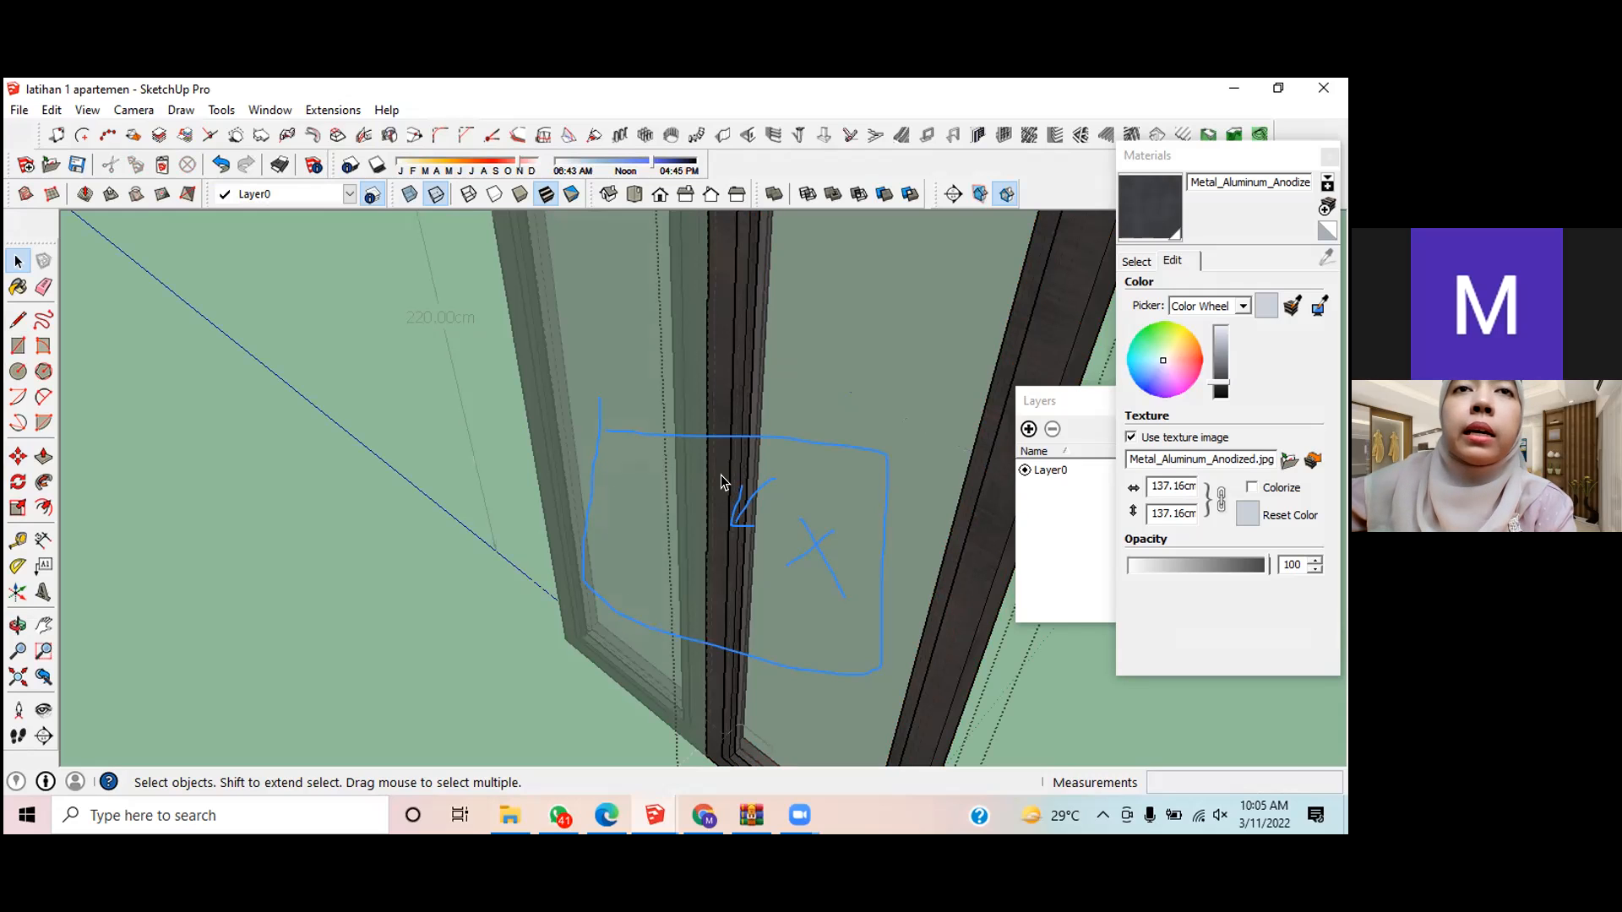
pyautogui.scroll(-5, 722, 481)
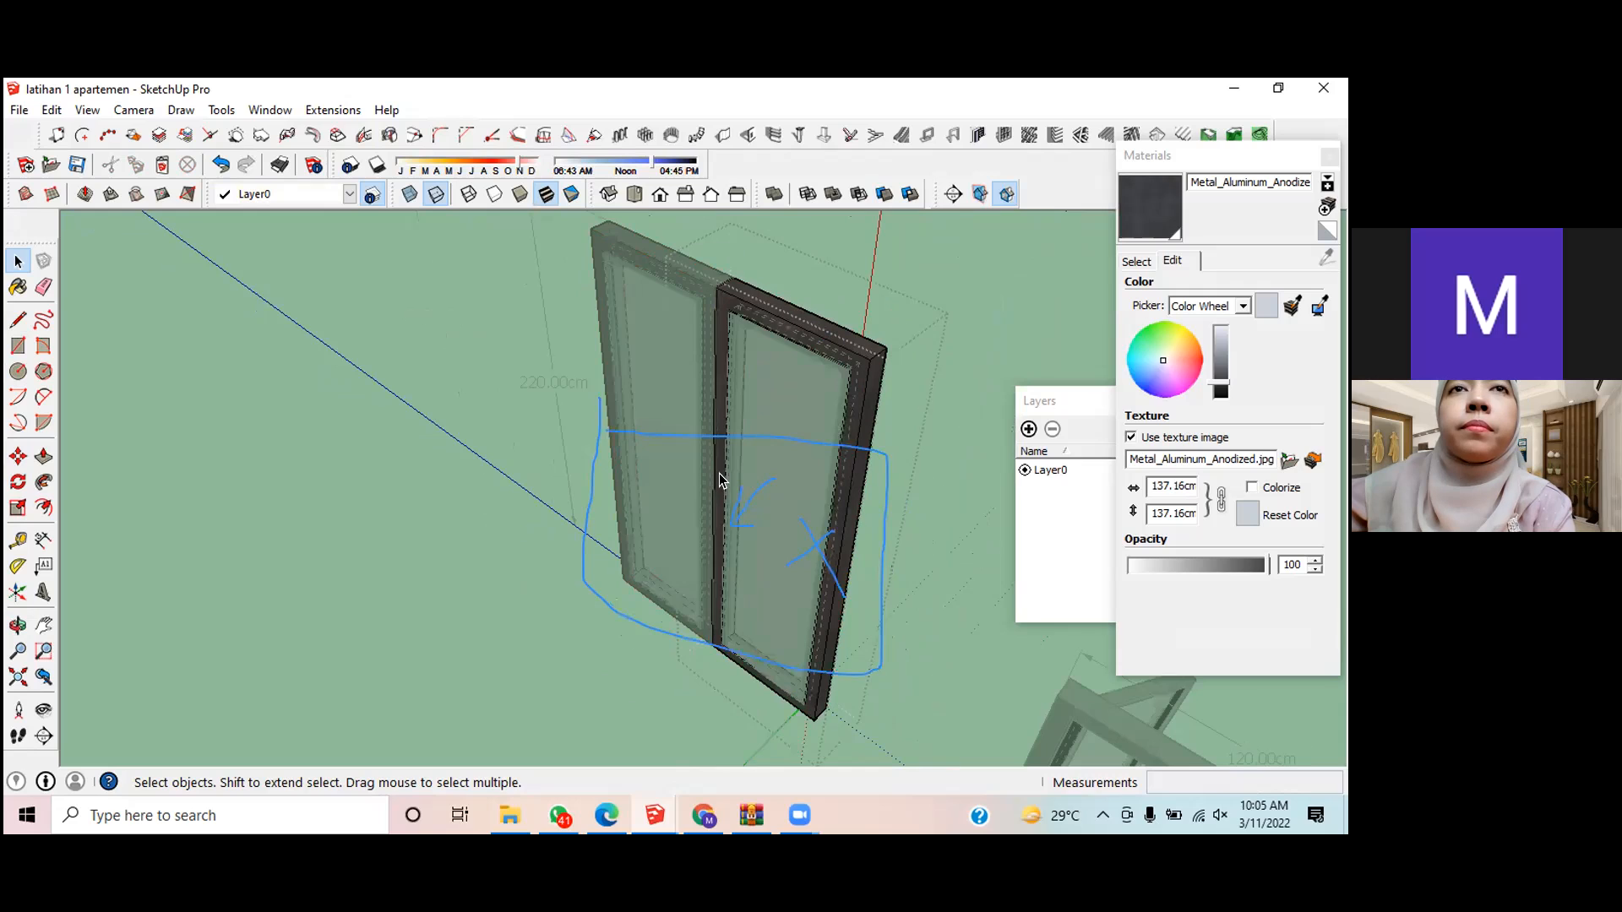
pyautogui.scroll(5, 721, 475)
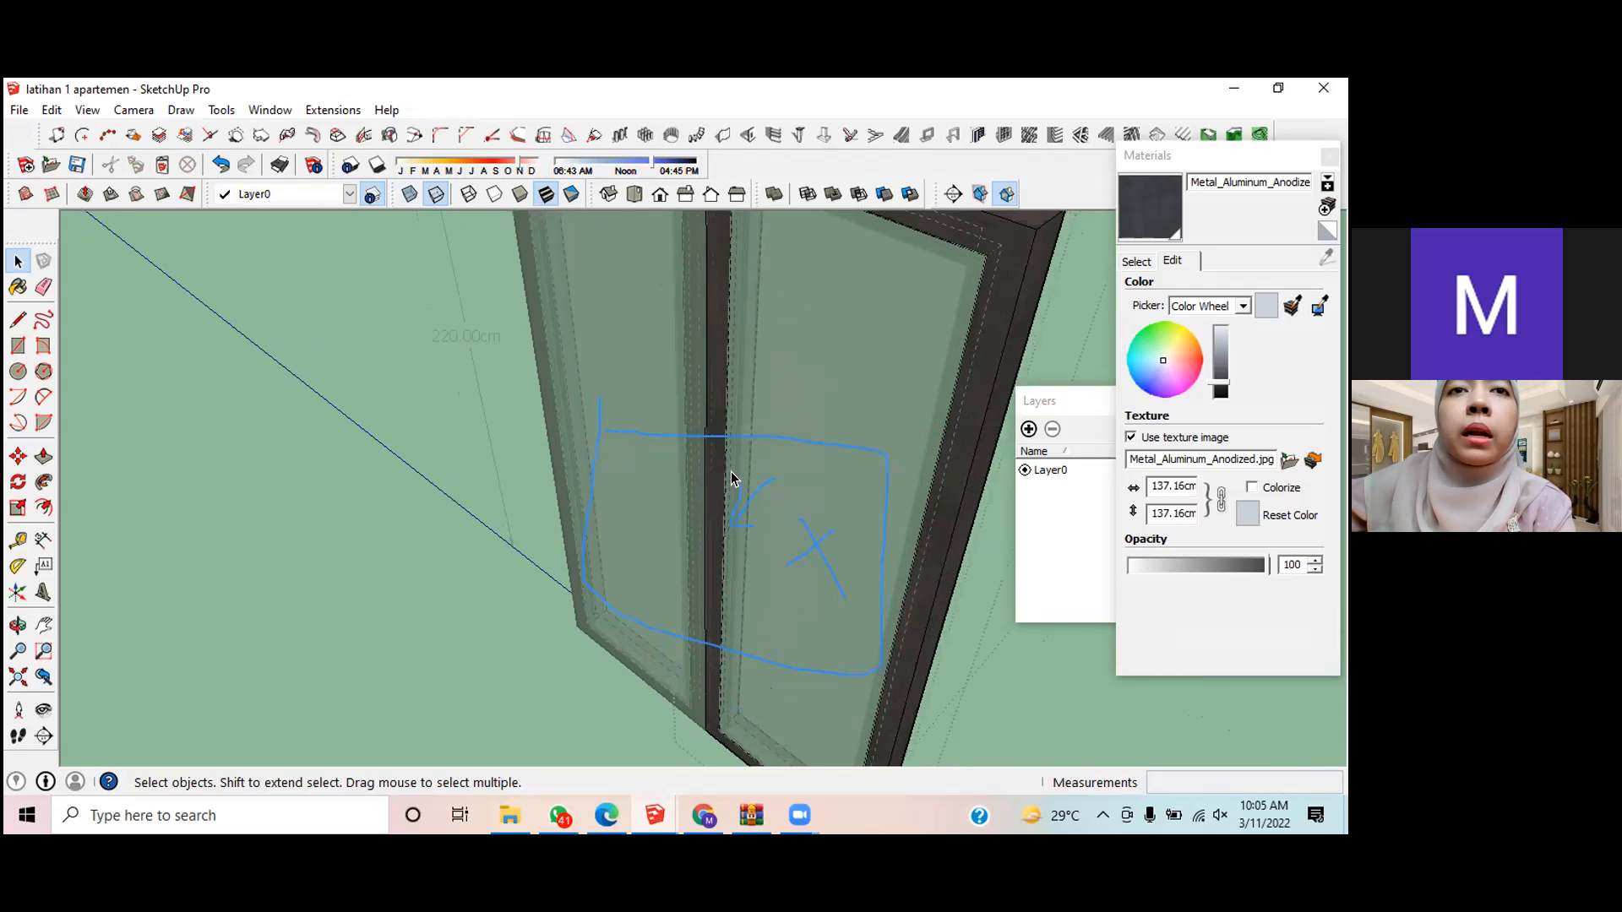
pyautogui.click(469, 607)
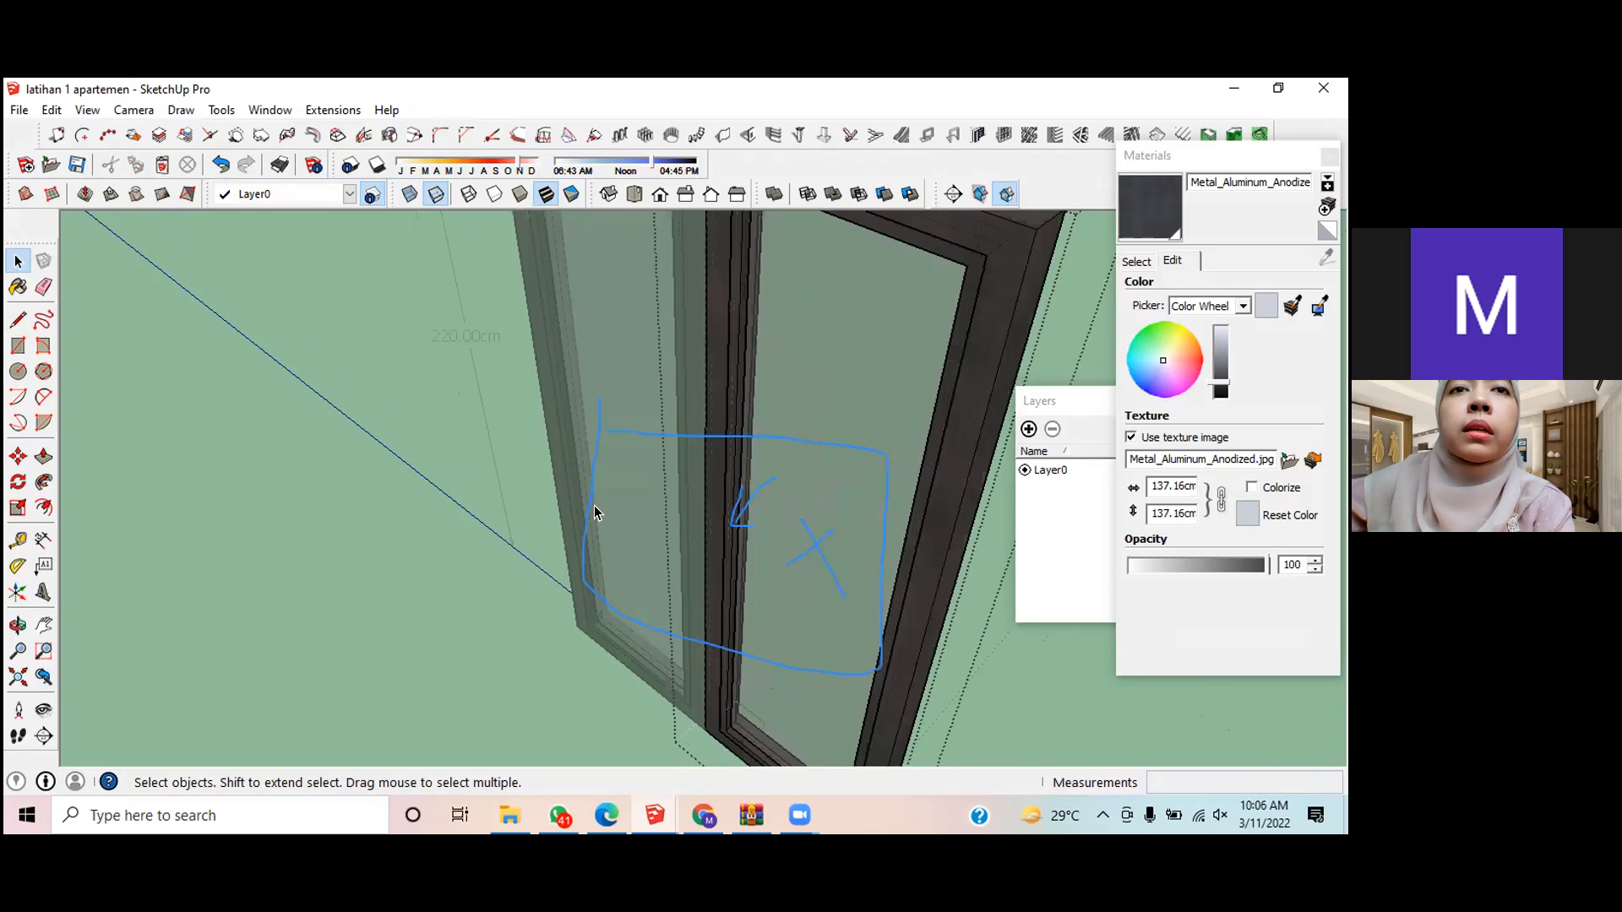
pyautogui.click(377, 611)
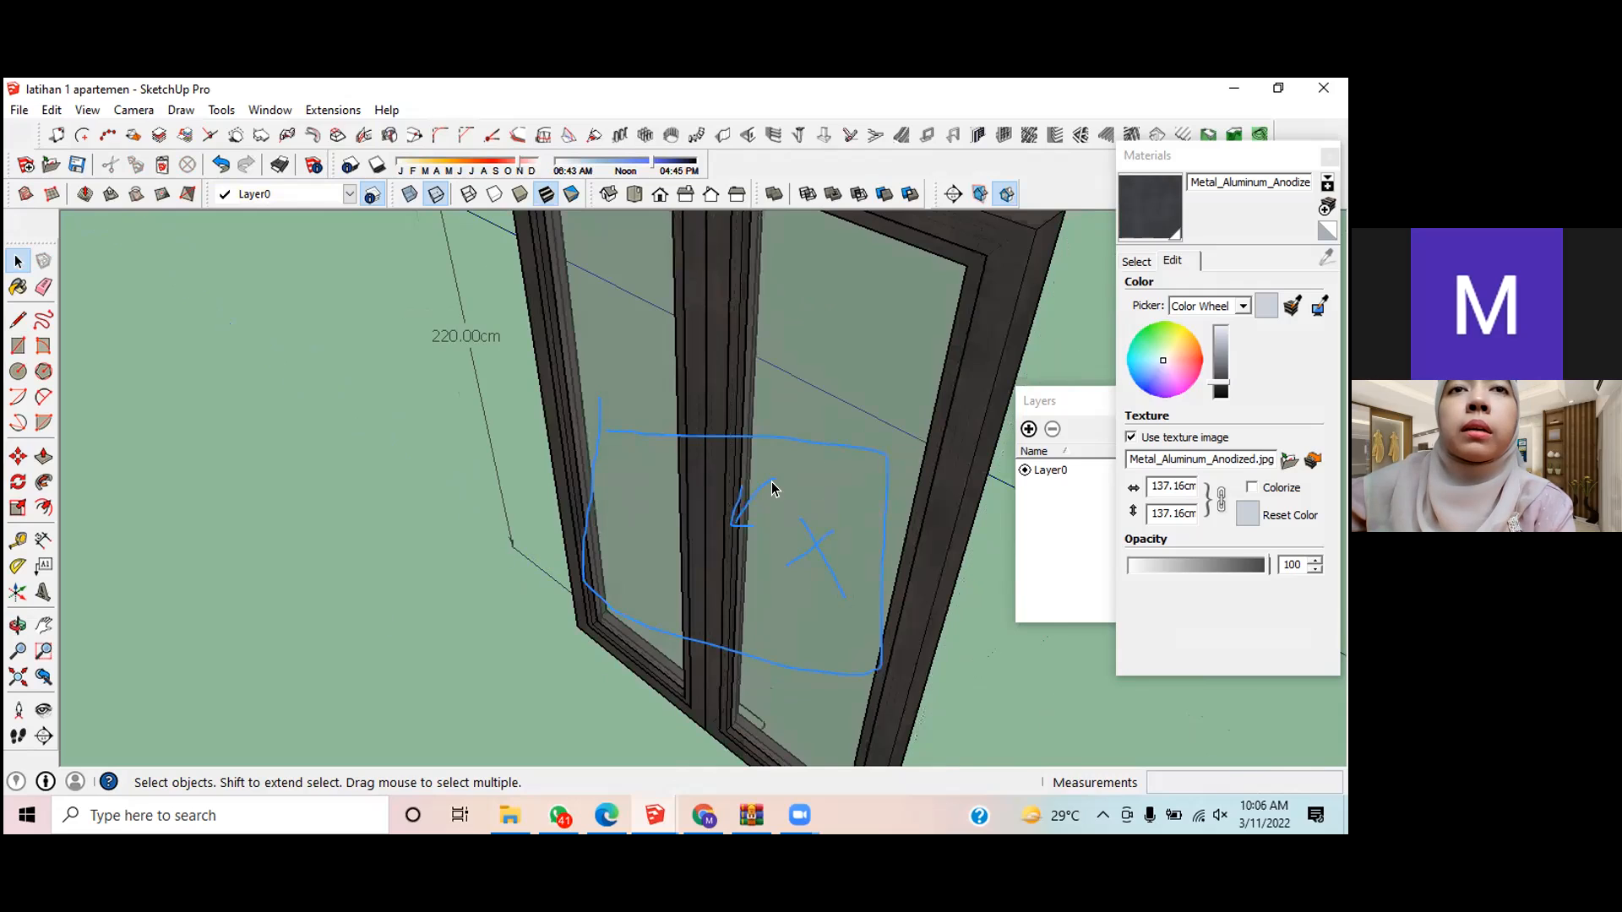
# Step: Paste both handles in place inside the inner-frame group of the leaf farther from the 220 cm dimension, and close the open groups
pyautogui.scroll(1, 737, 504)
pyautogui.doubleClick(735, 508)
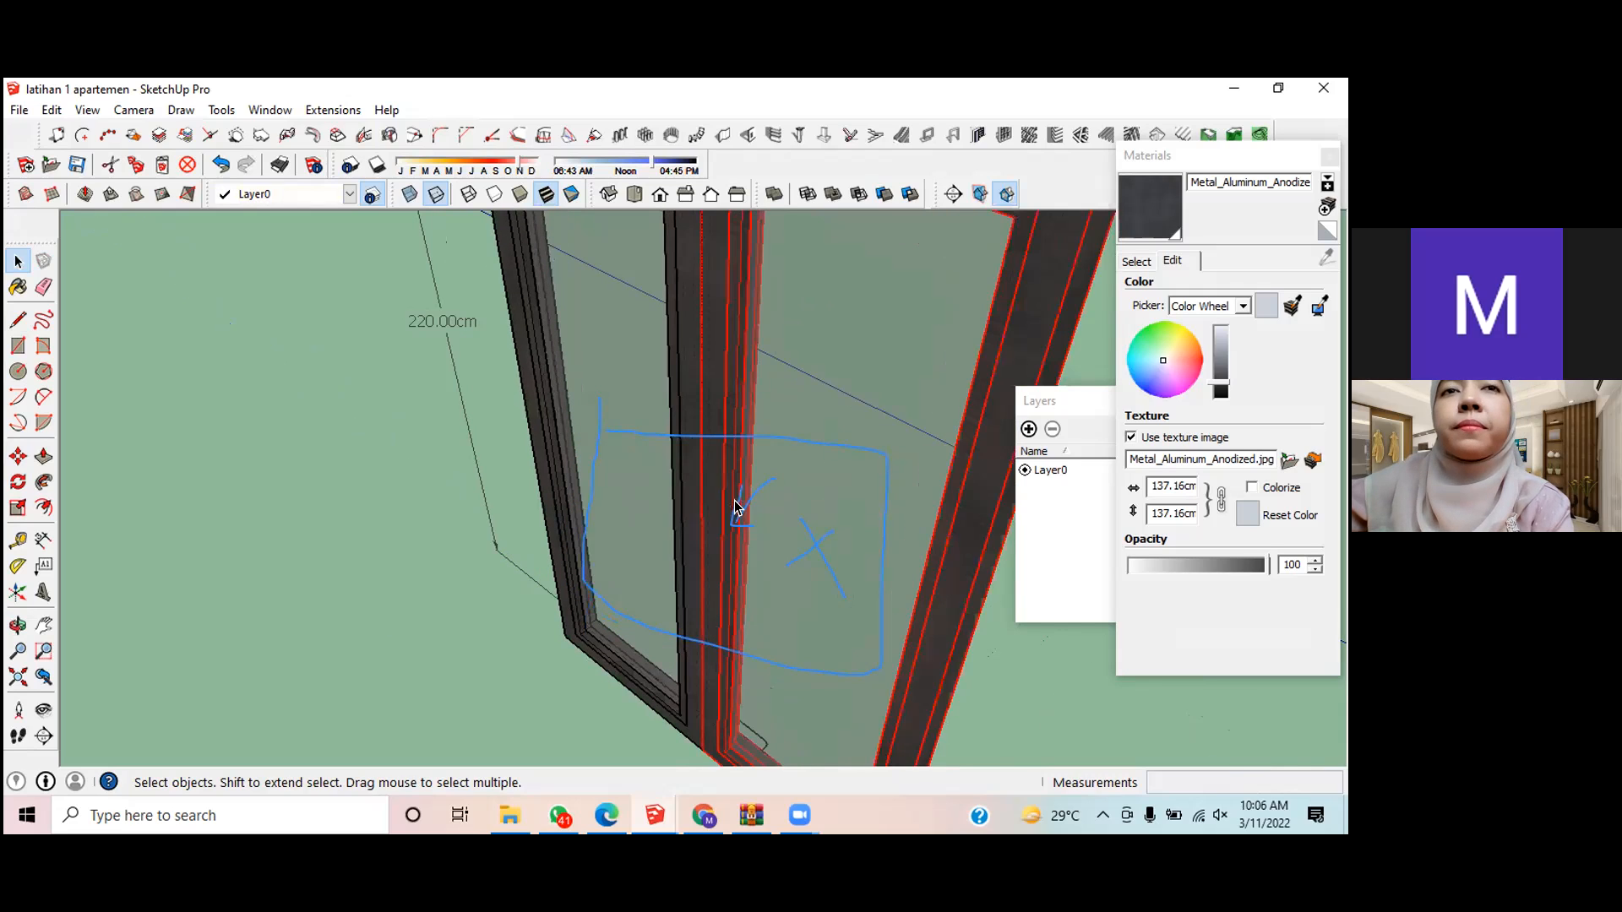
pyautogui.scroll(-2, 735, 508)
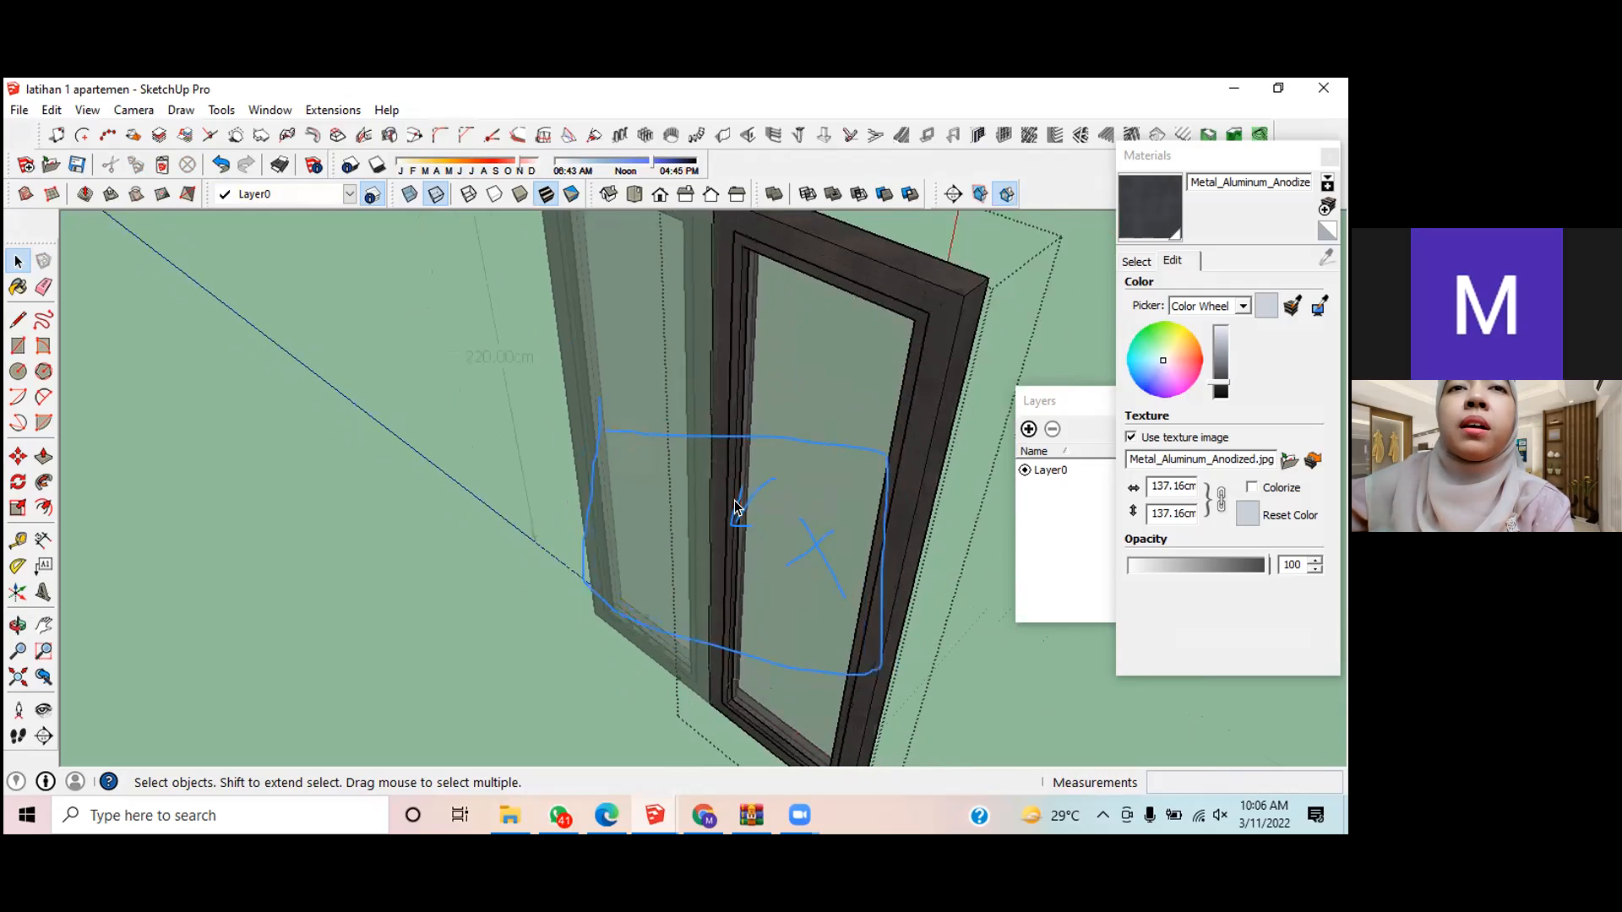
pyautogui.doubleClick(734, 508)
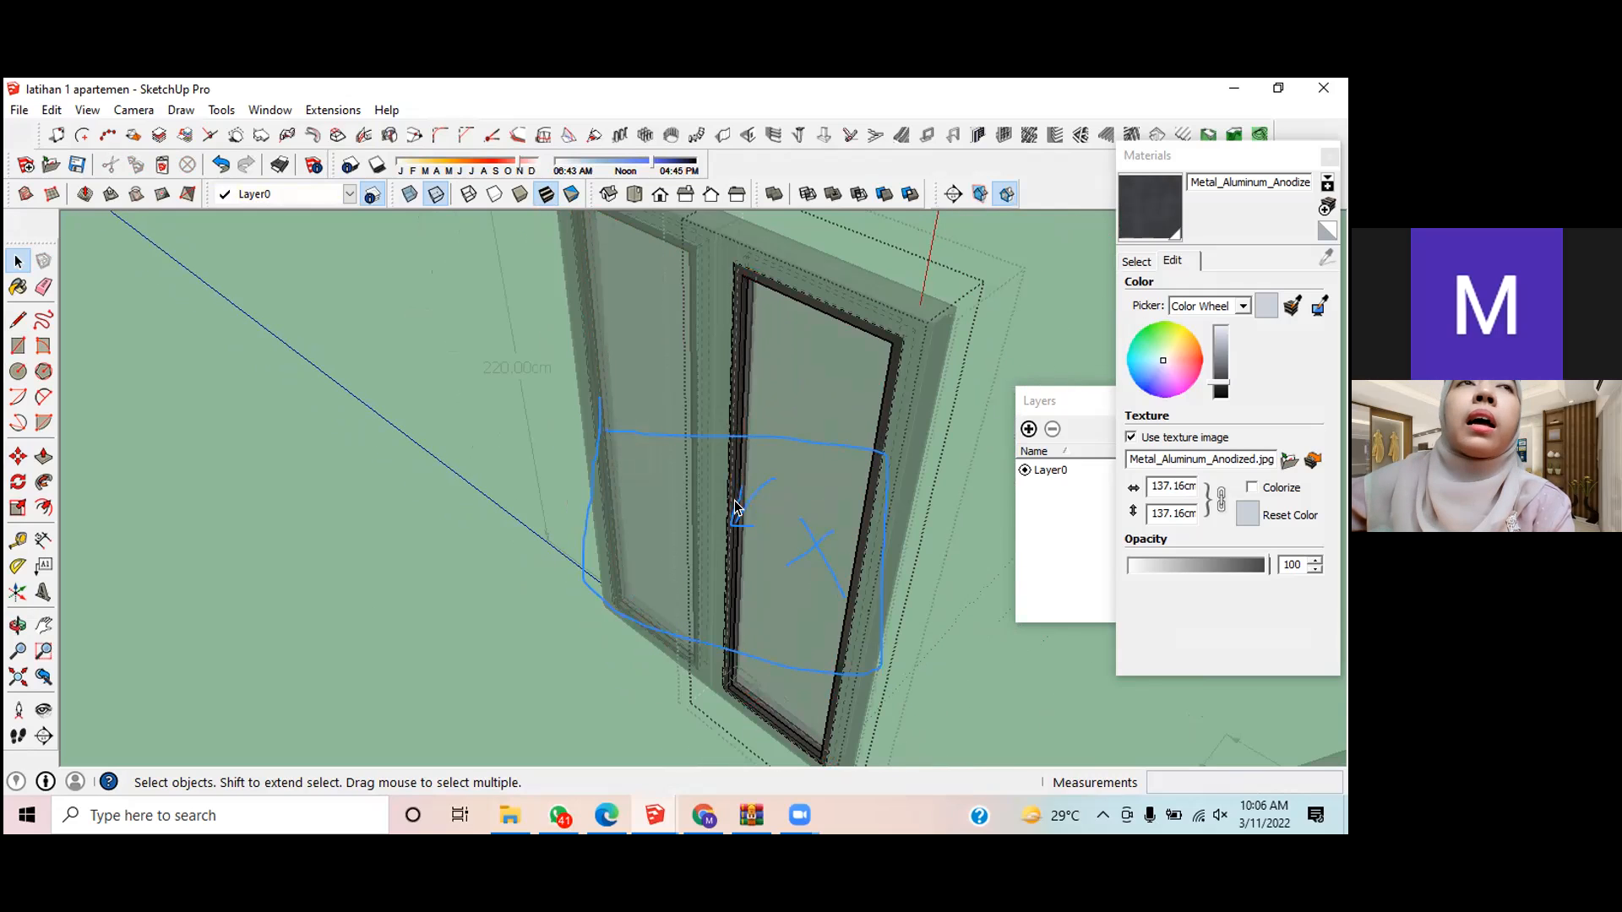
pyautogui.scroll(-1, 735, 507)
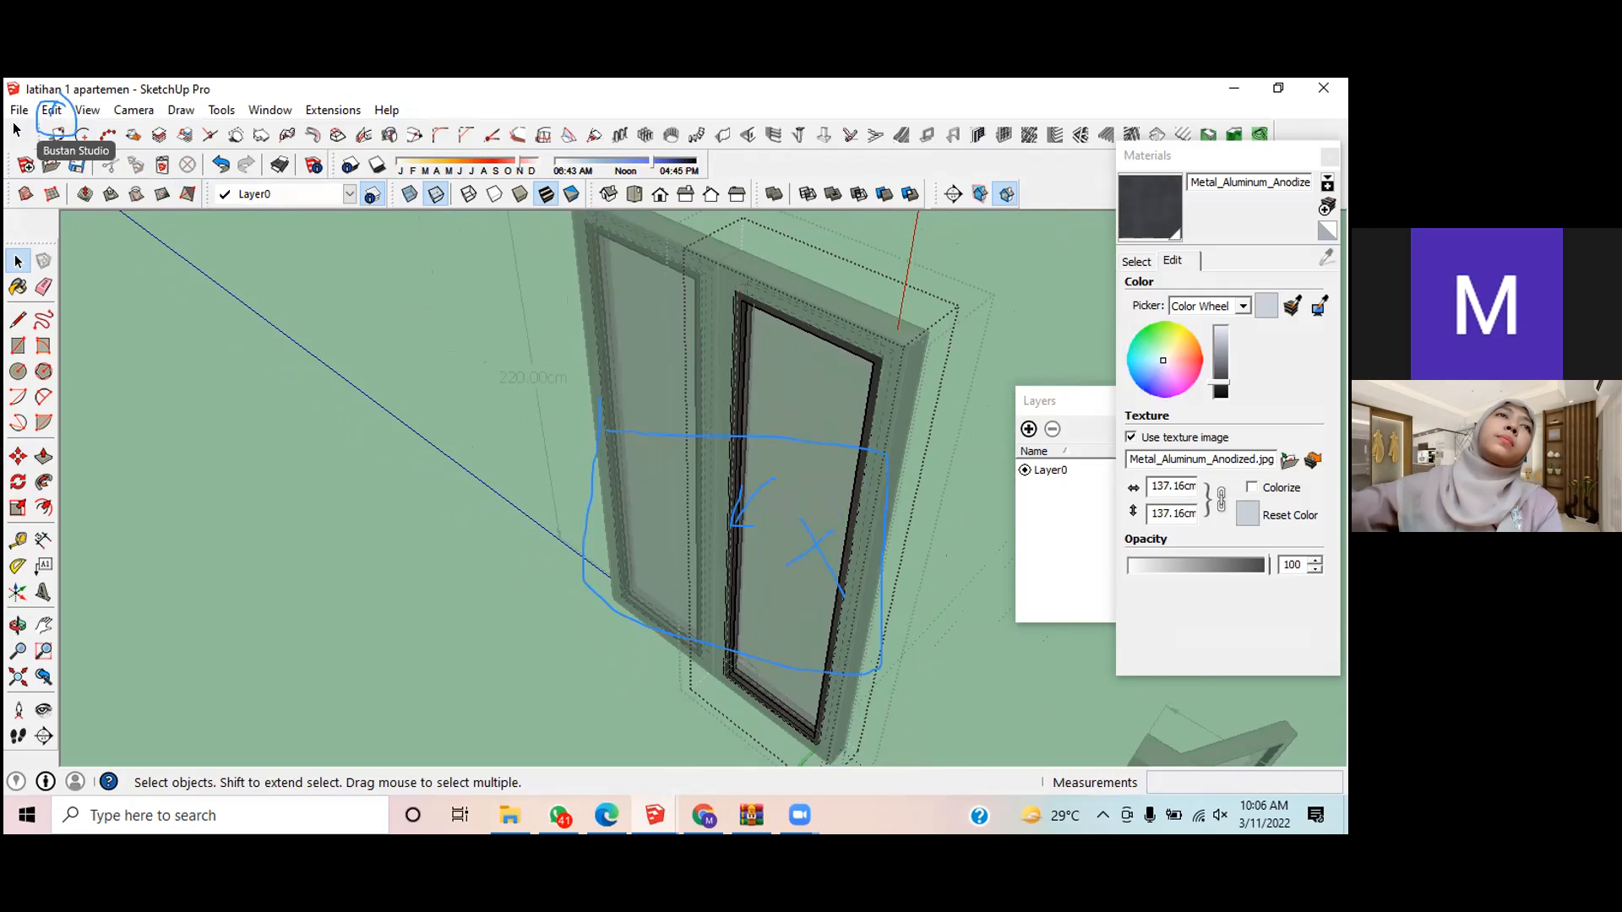
pyautogui.click(51, 109)
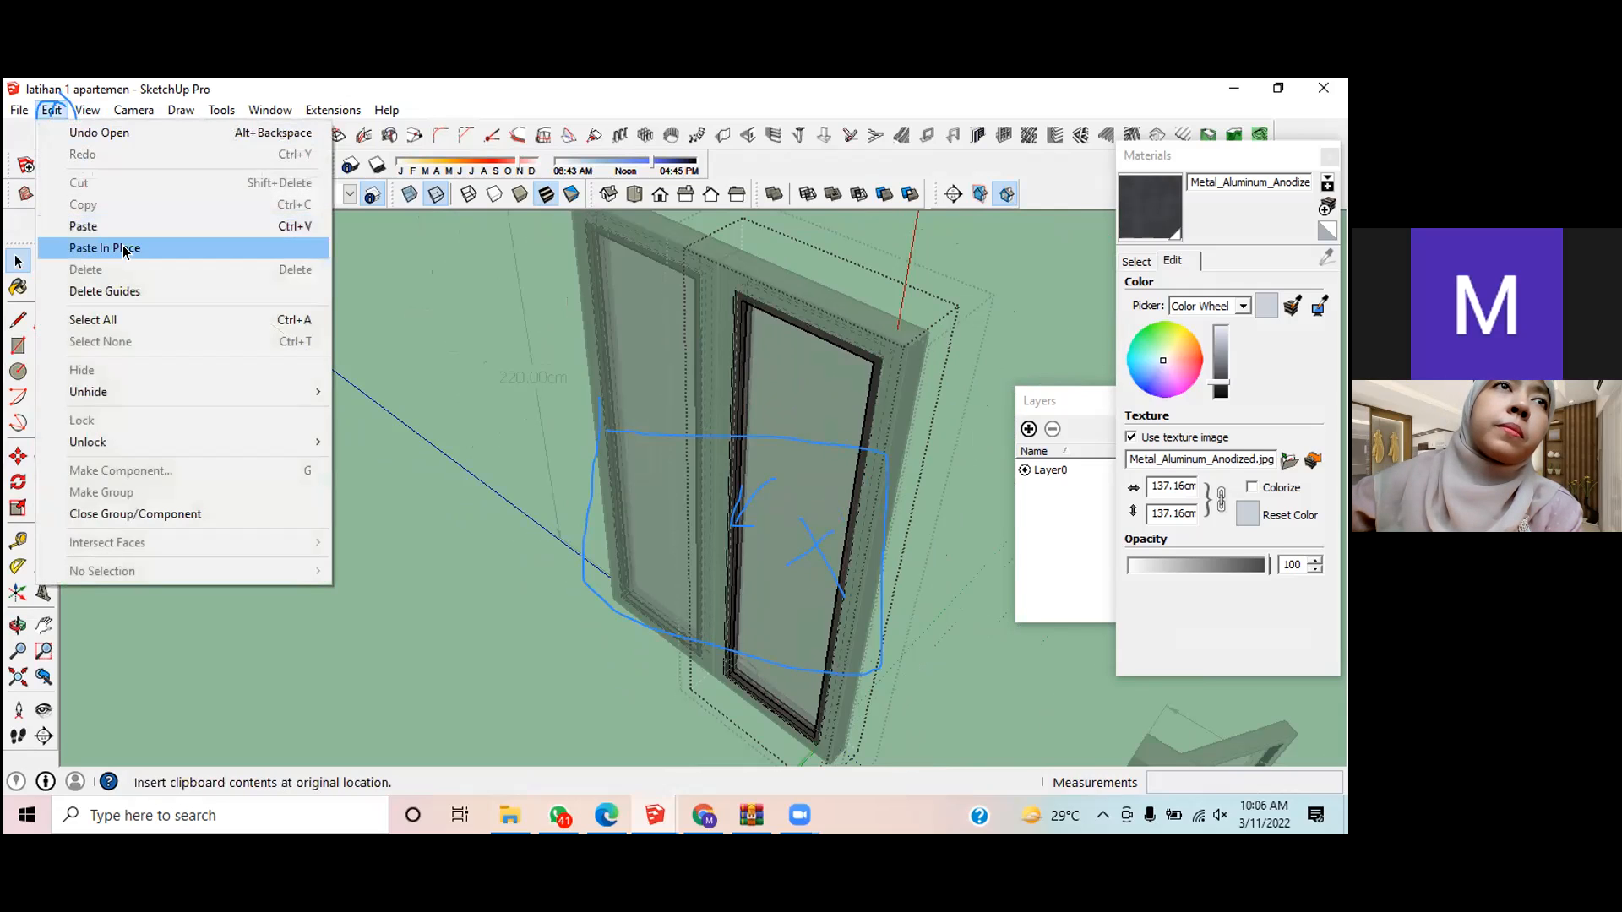
pyautogui.click(105, 248)
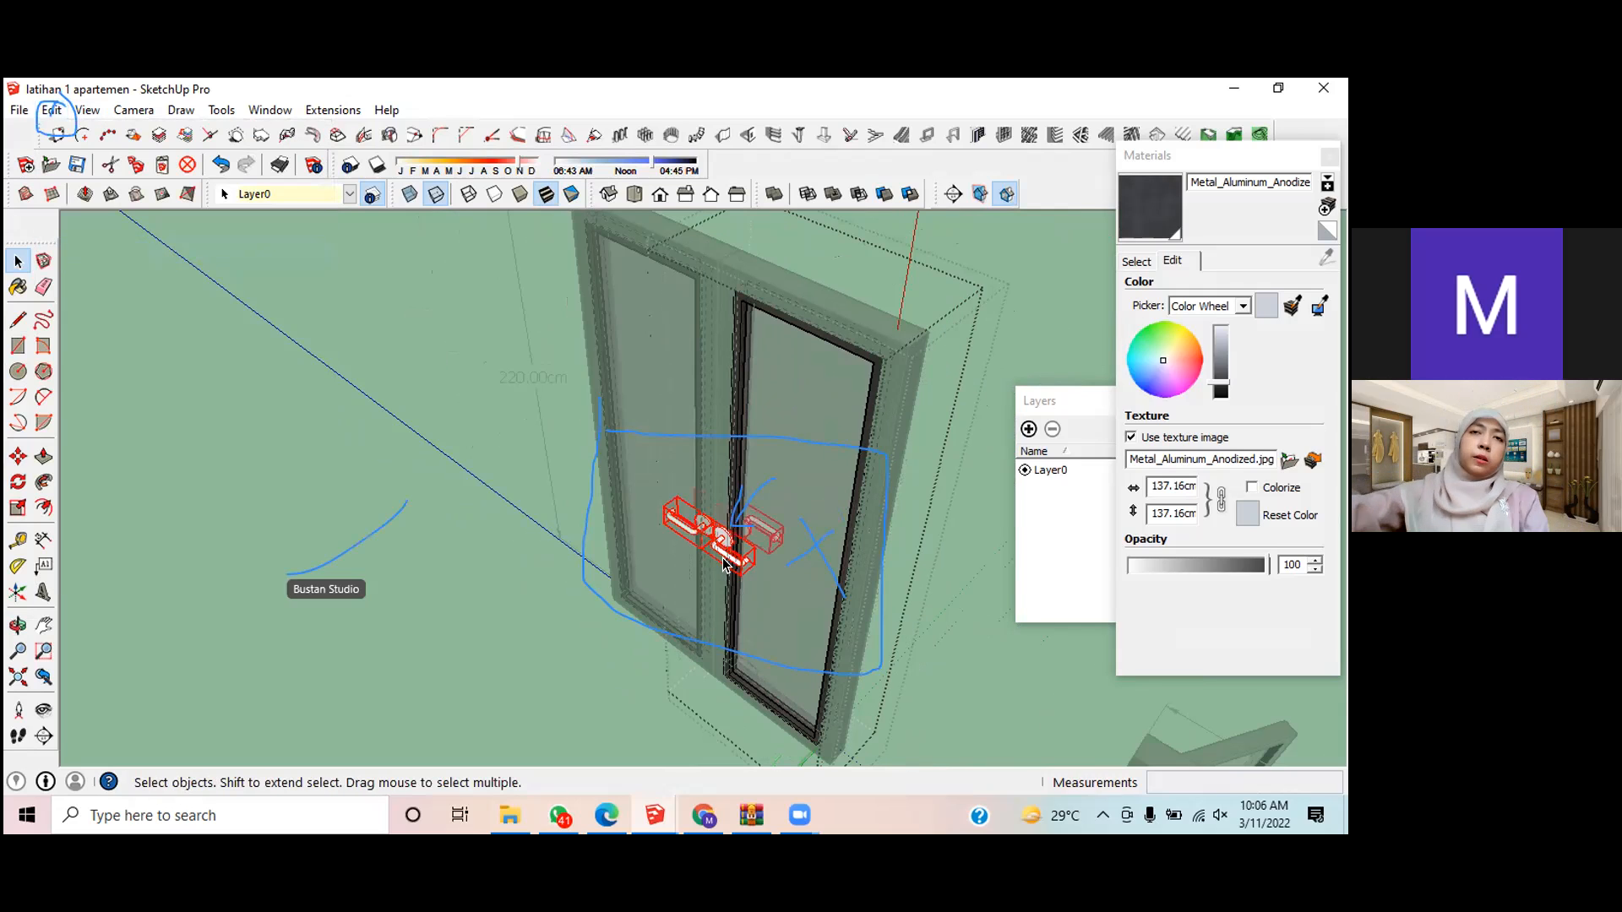
pyautogui.click(442, 602)
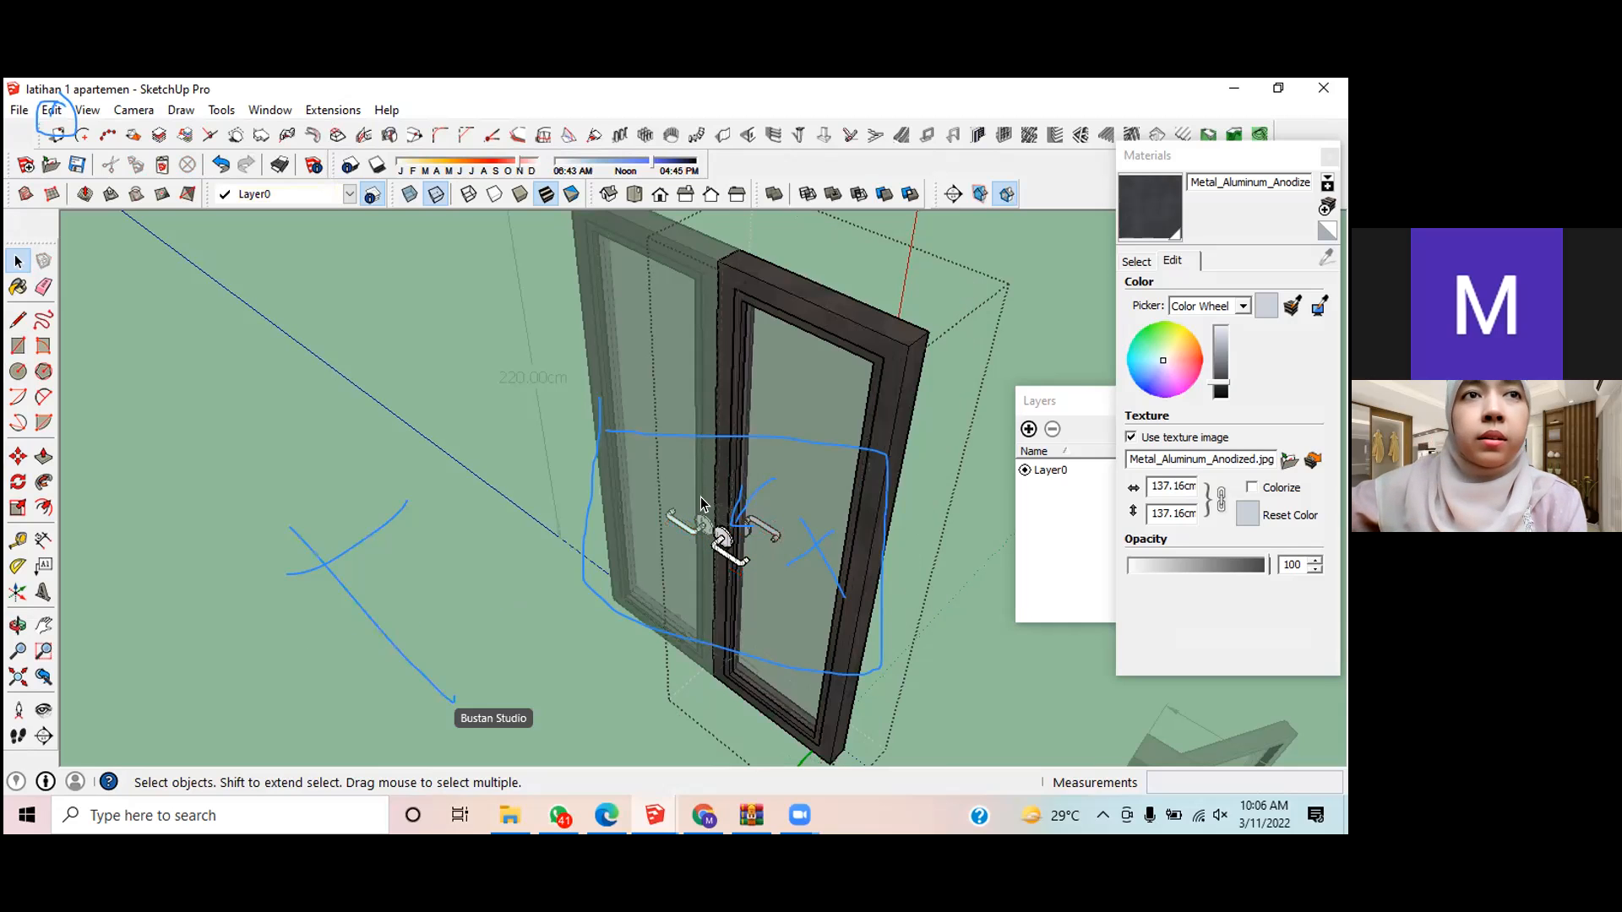
pyautogui.click(205, 640)
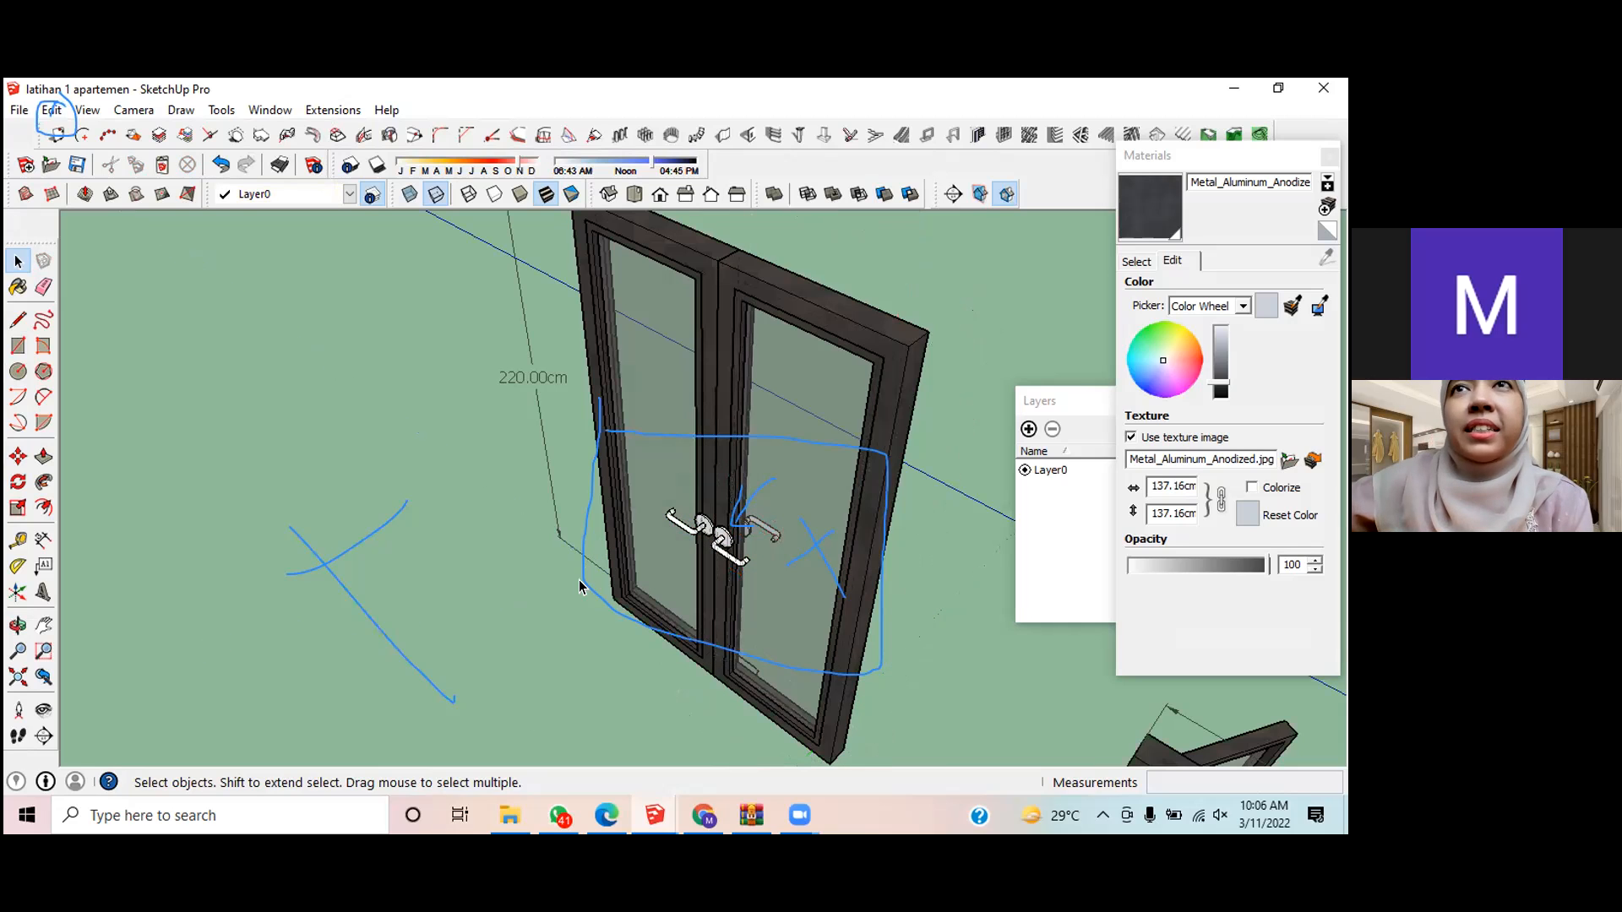
# Step: Examine from the front how the handles sit on the meeting stiles of both door leaves
pyautogui.moveTo(542, 623); pyautogui.dragTo(762, 511, button='middle')
pyautogui.scroll(5, 760, 511)
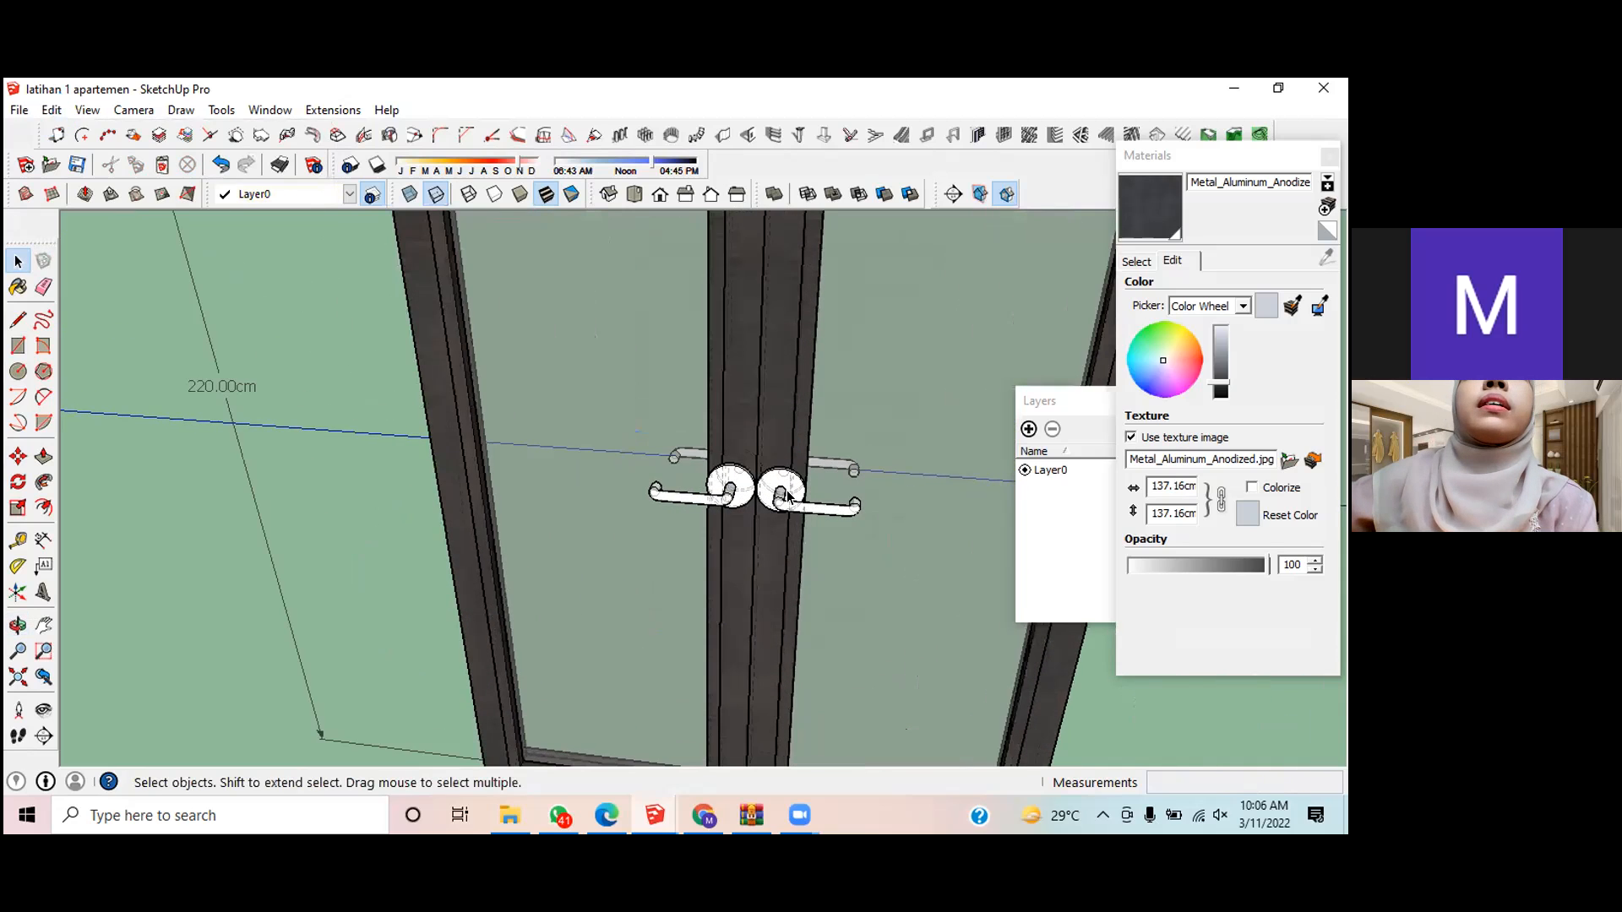
pyautogui.scroll(2, 787, 497)
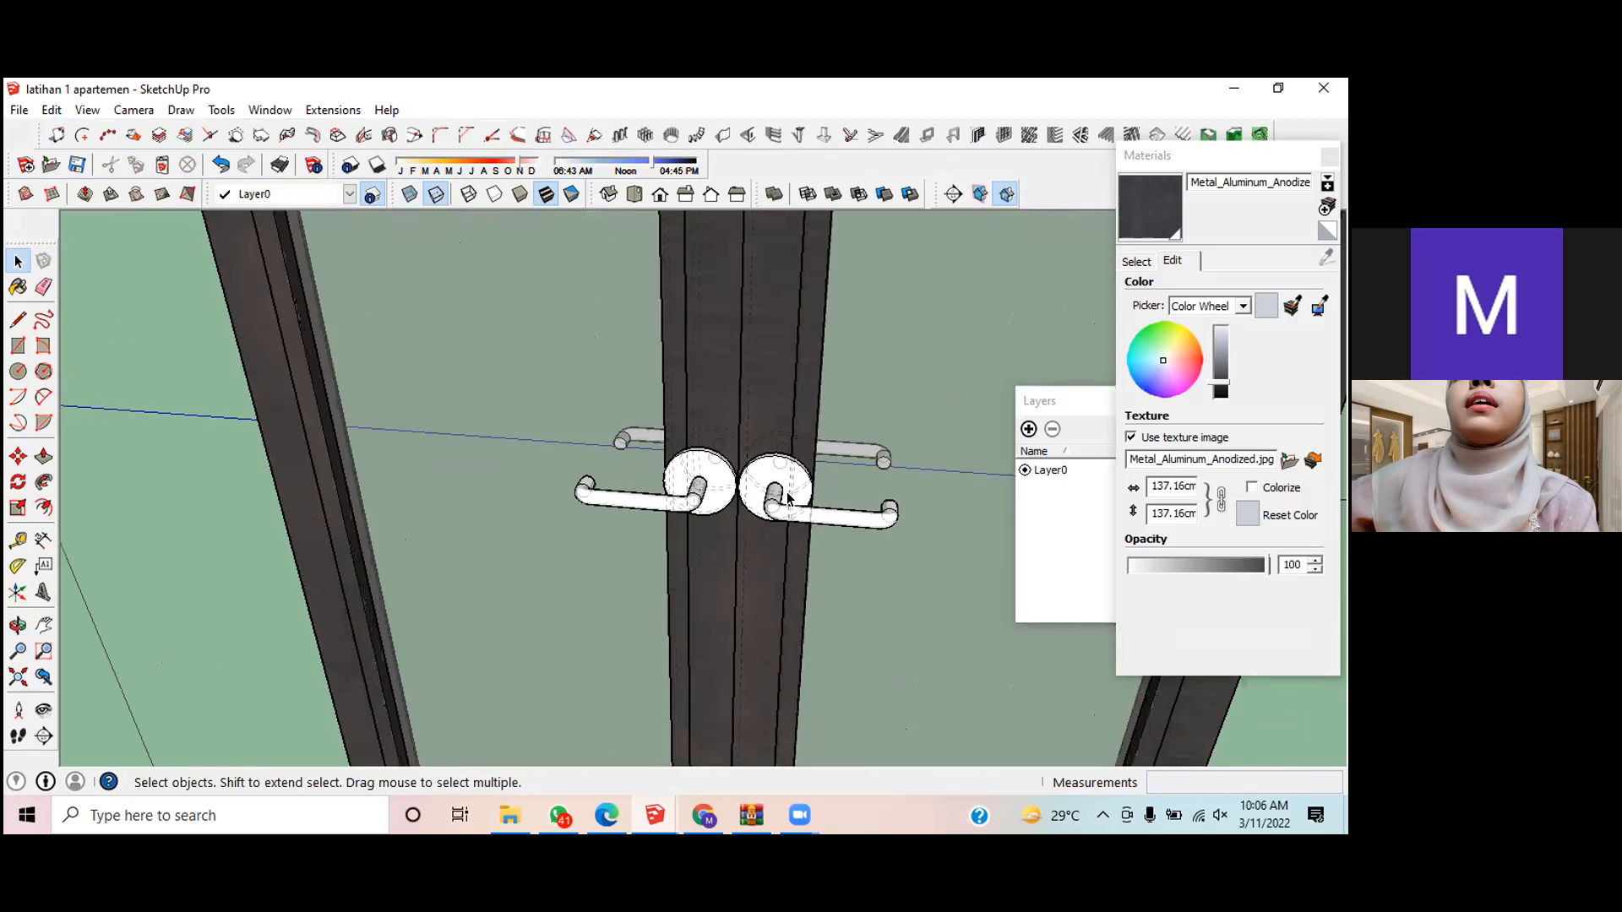
pyautogui.scroll(-1, 788, 497)
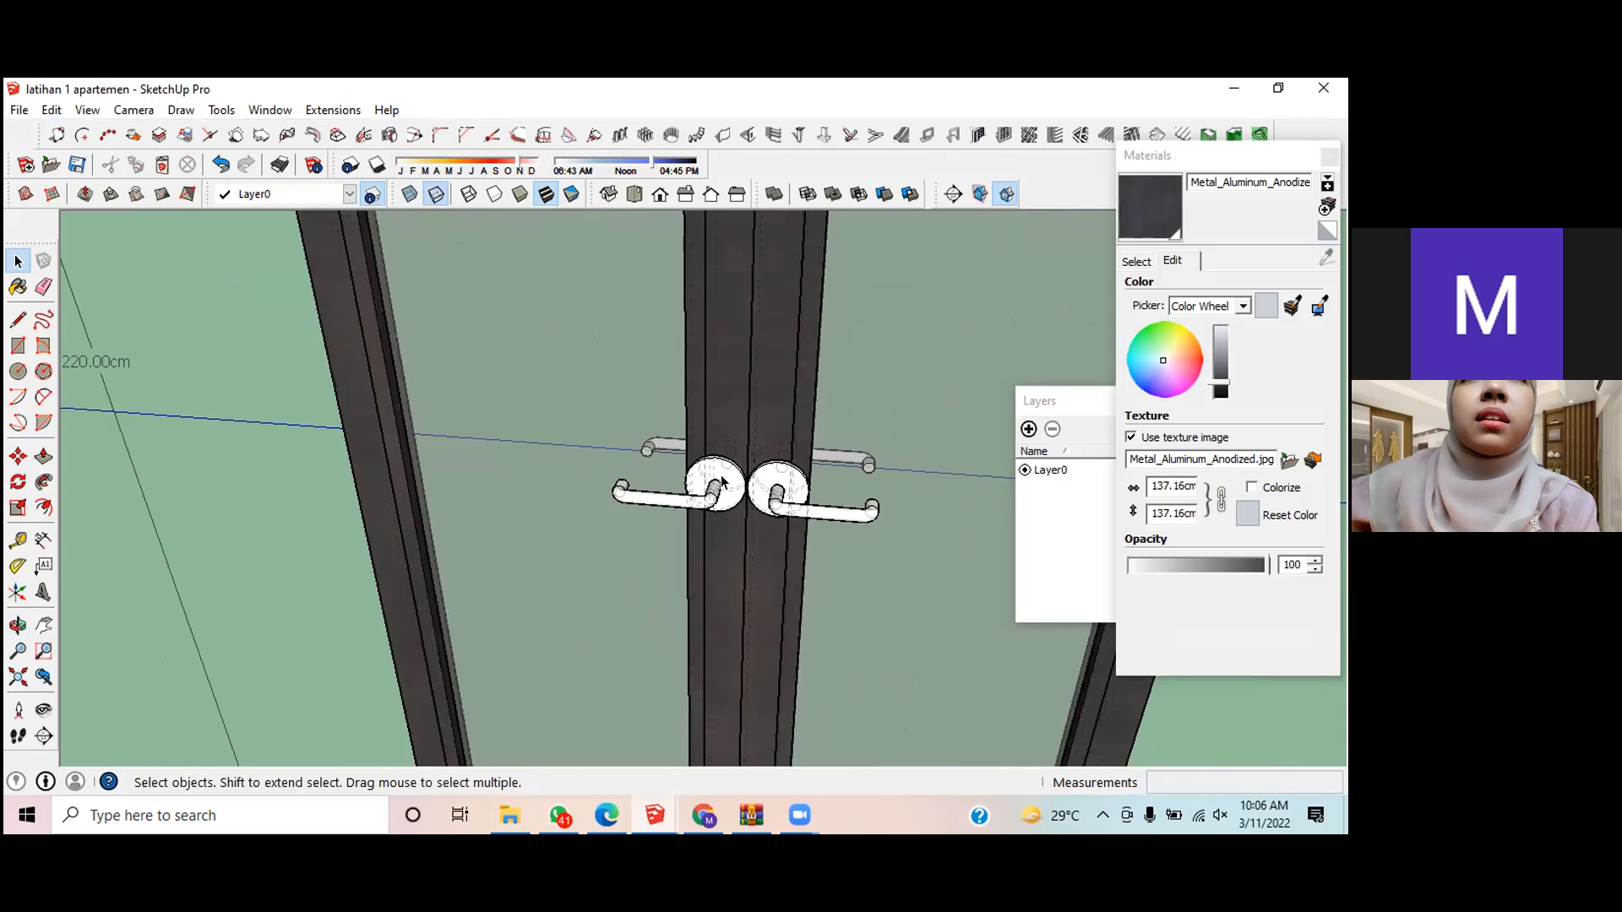
pyautogui.scroll(-1, 731, 487)
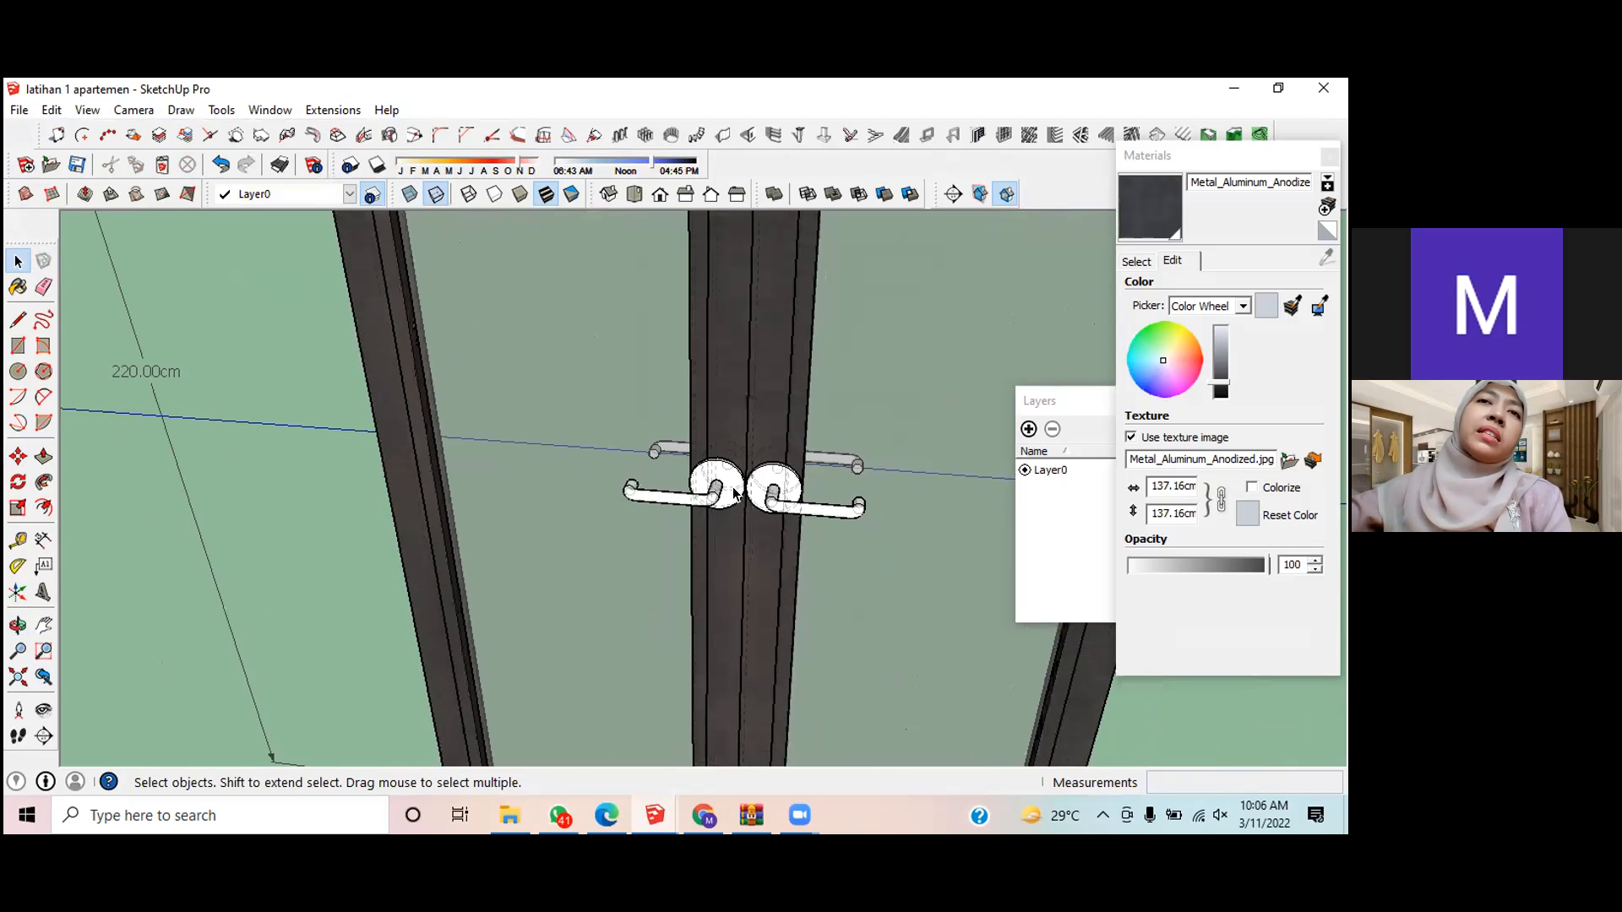
pyautogui.scroll(-1, 735, 494)
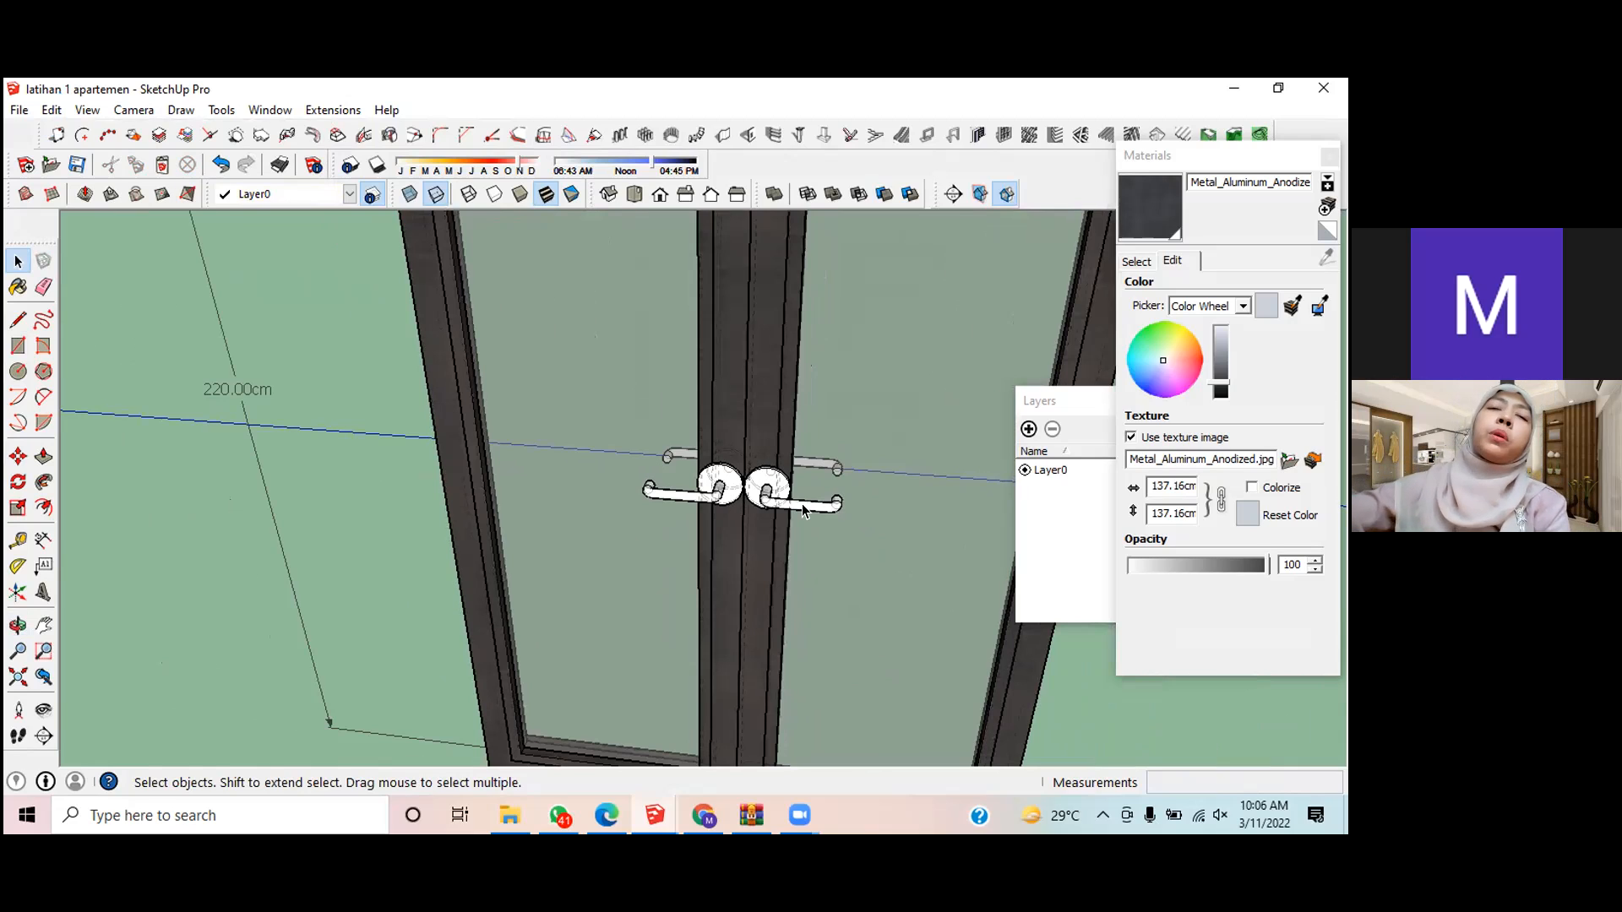
pyautogui.scroll(2, 802, 503)
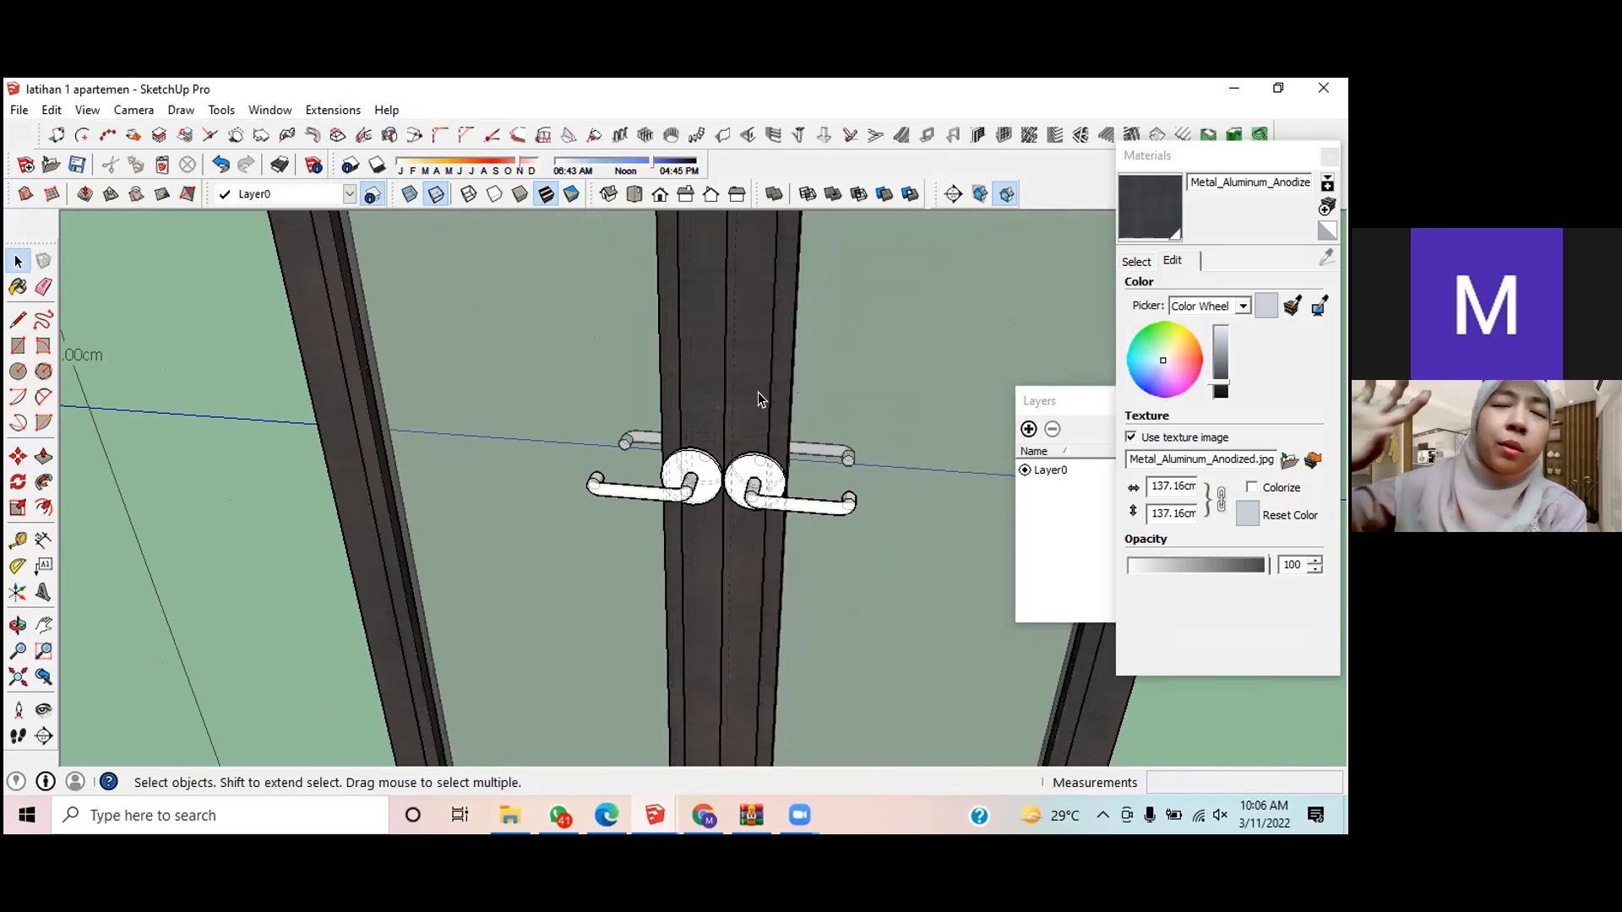
pyautogui.scroll(-2, 757, 392)
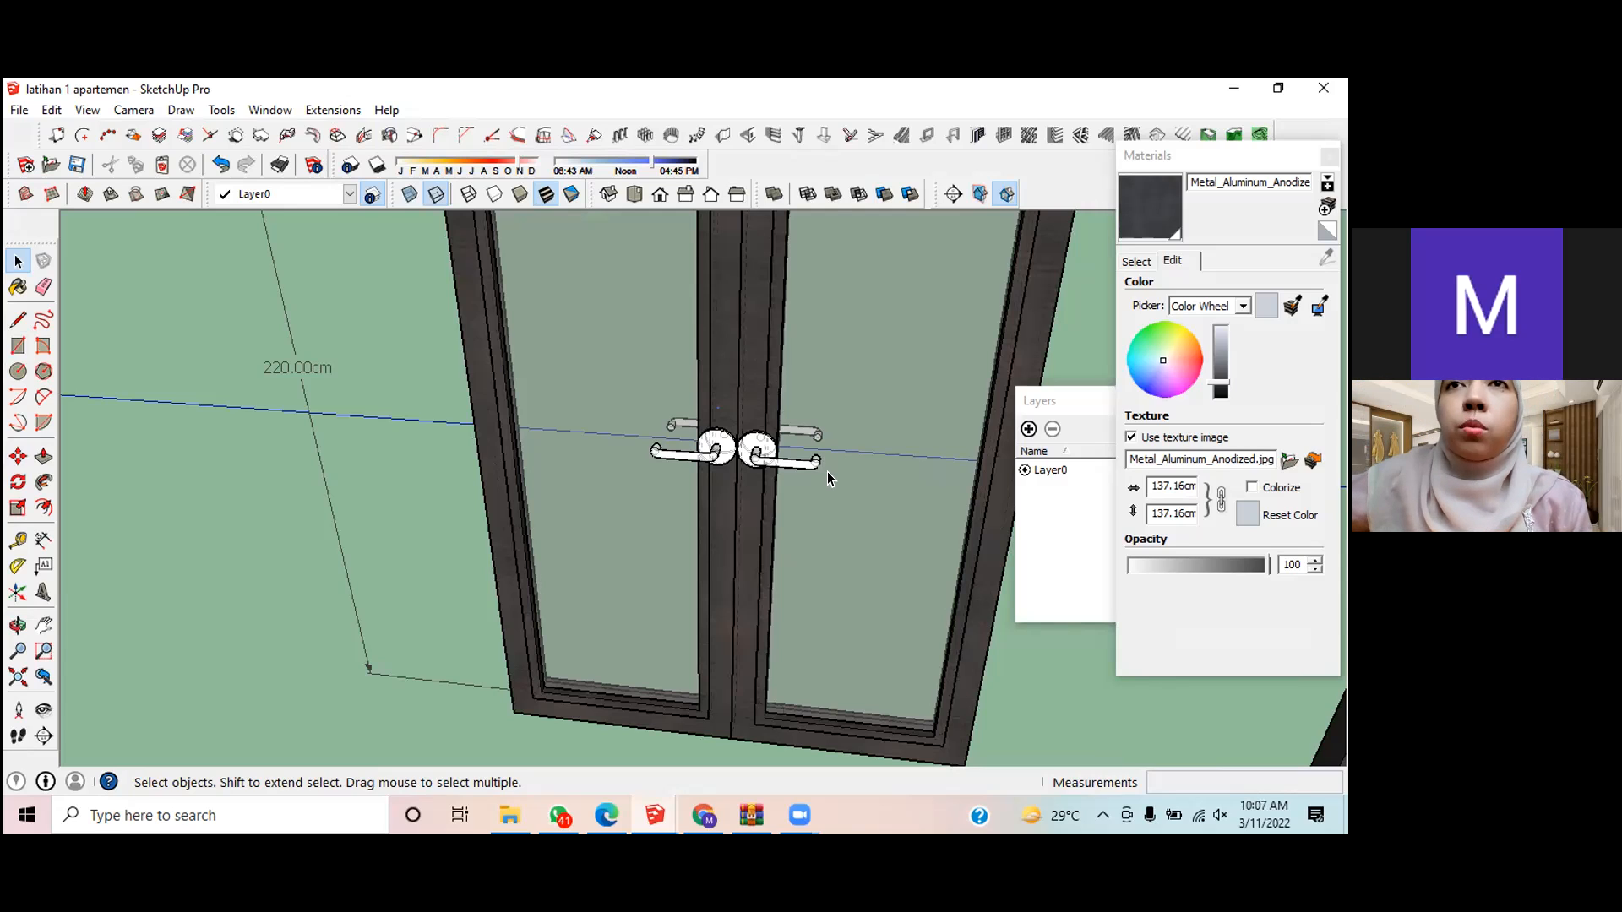
# Step: Move the Layers window clear of the Materials window's edge and add a layer named kusen
pyautogui.moveTo(1088, 391); pyautogui.dragTo(1097, 515)
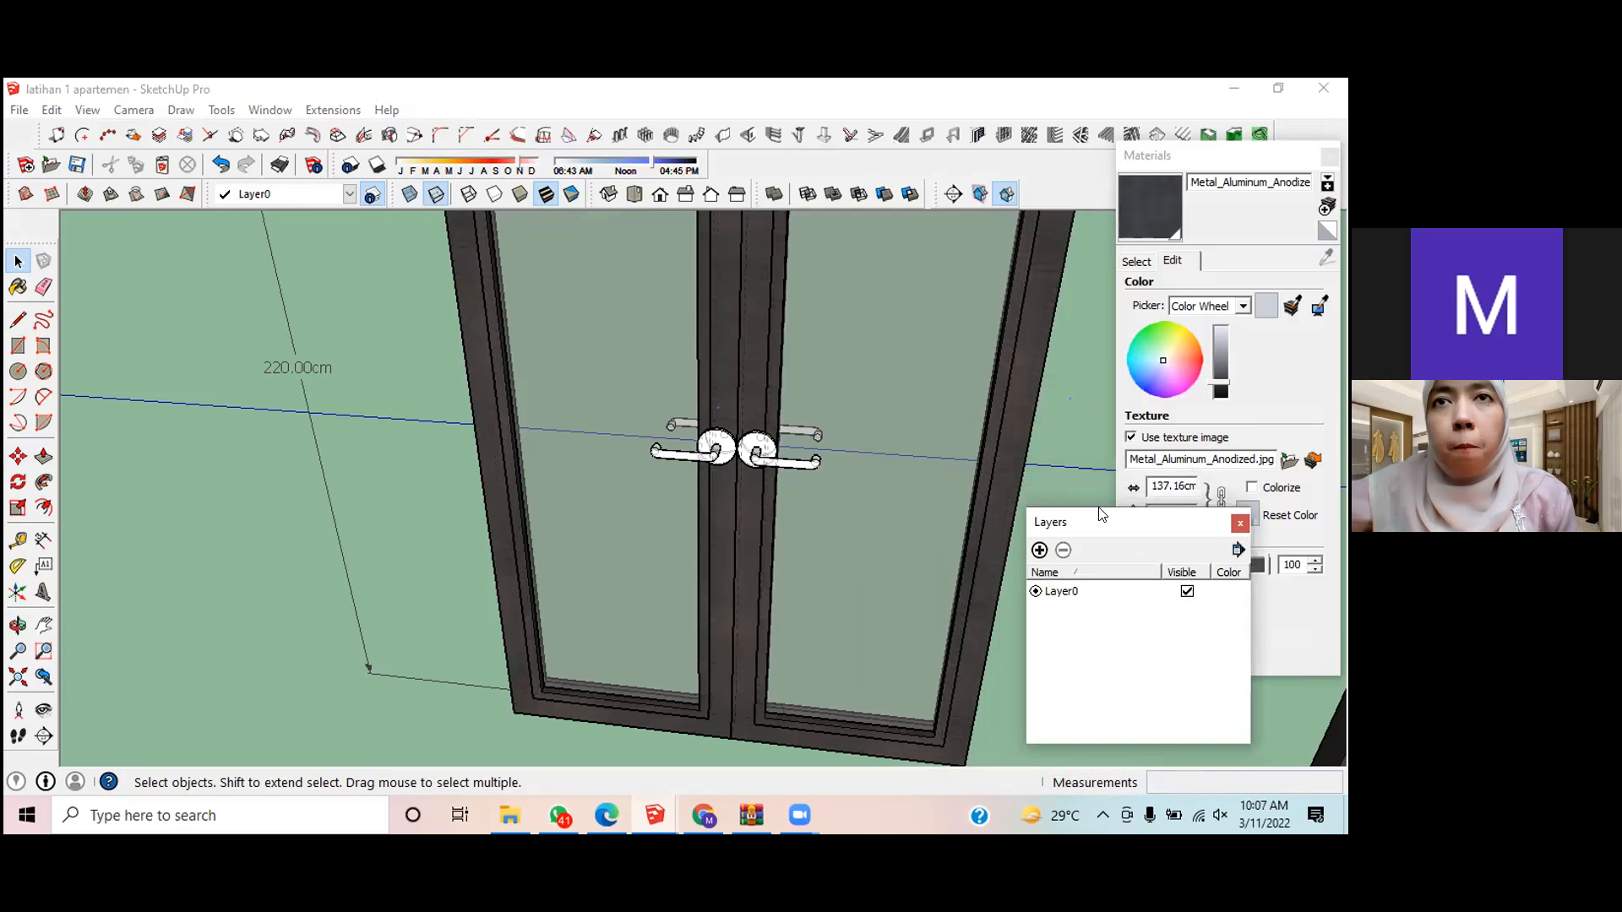
pyautogui.click(1037, 549)
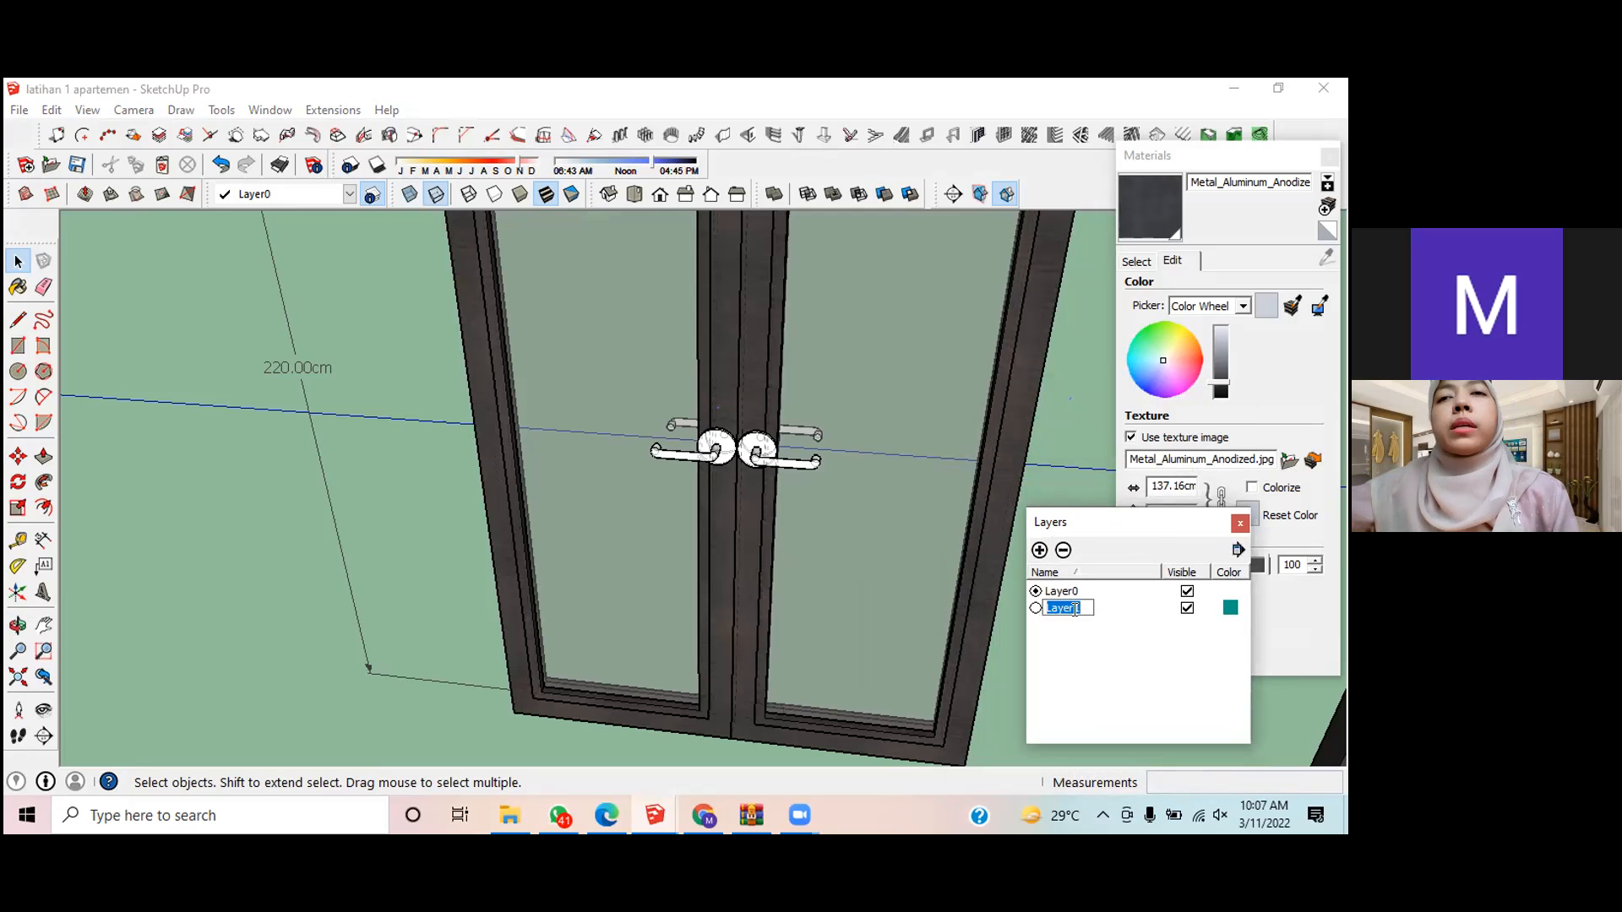
pyautogui.press('BackSpace')
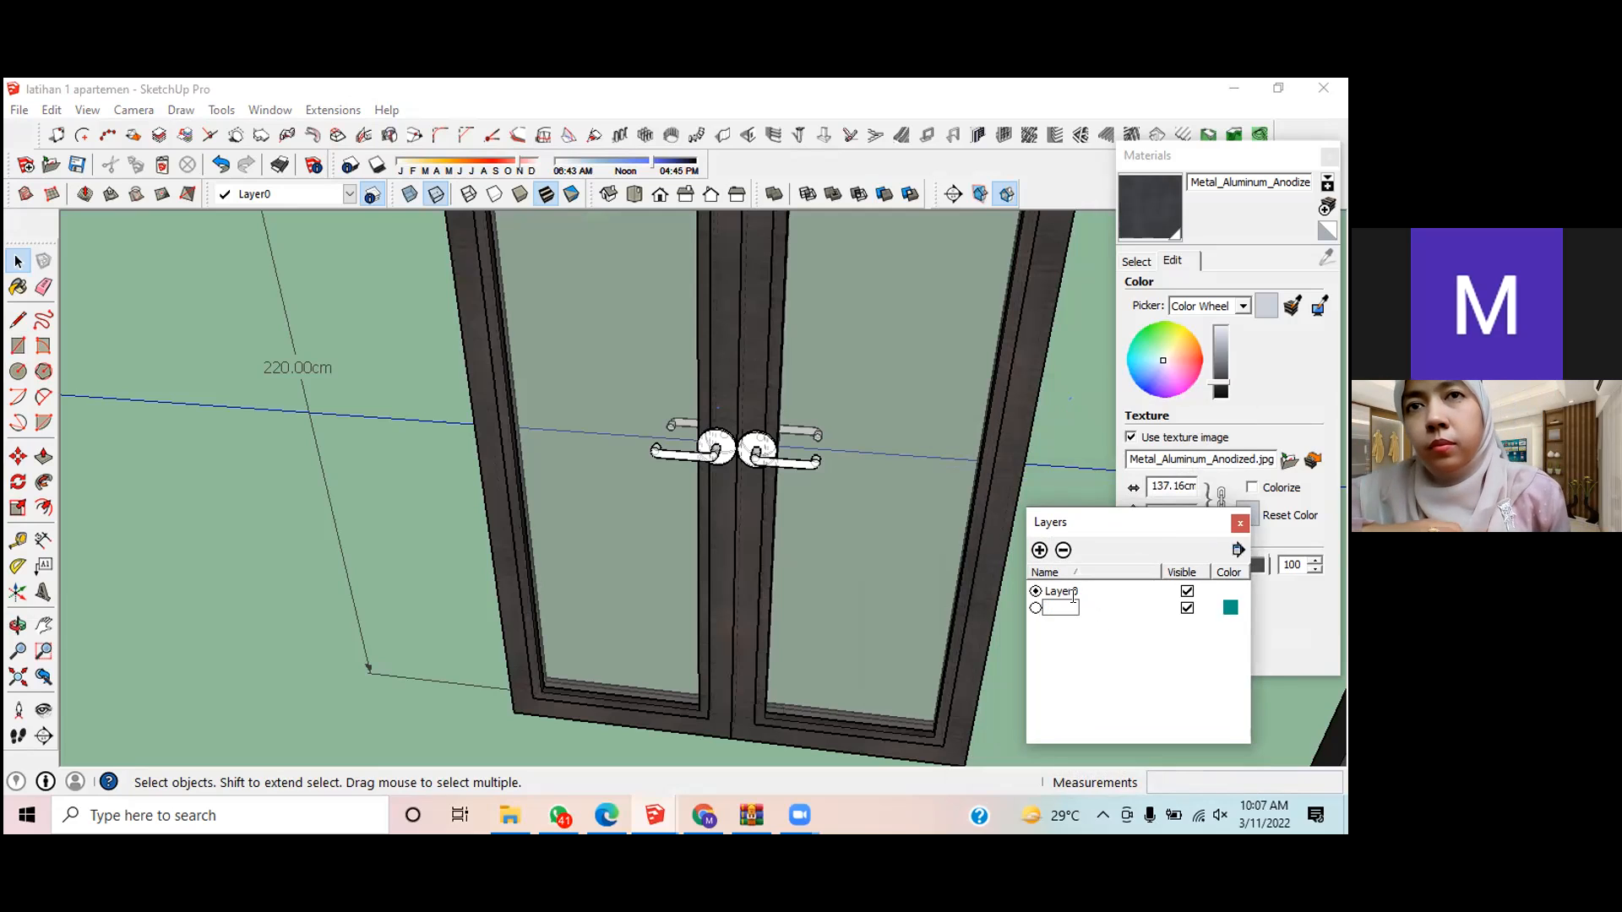
pyautogui.write('kusen')
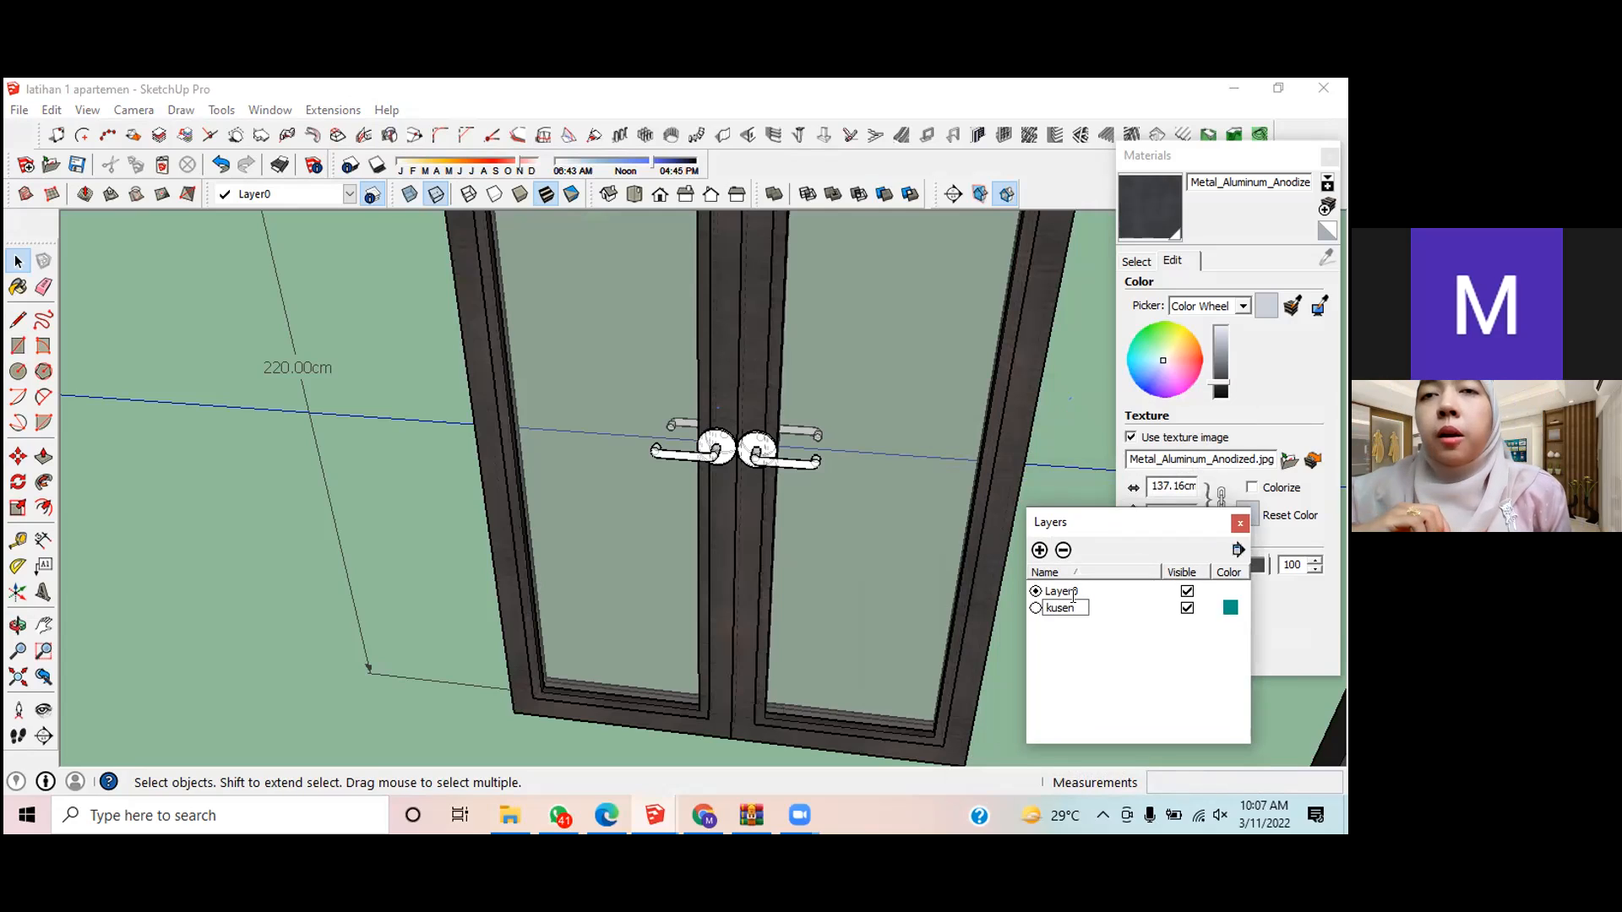
pyautogui.press('Return')
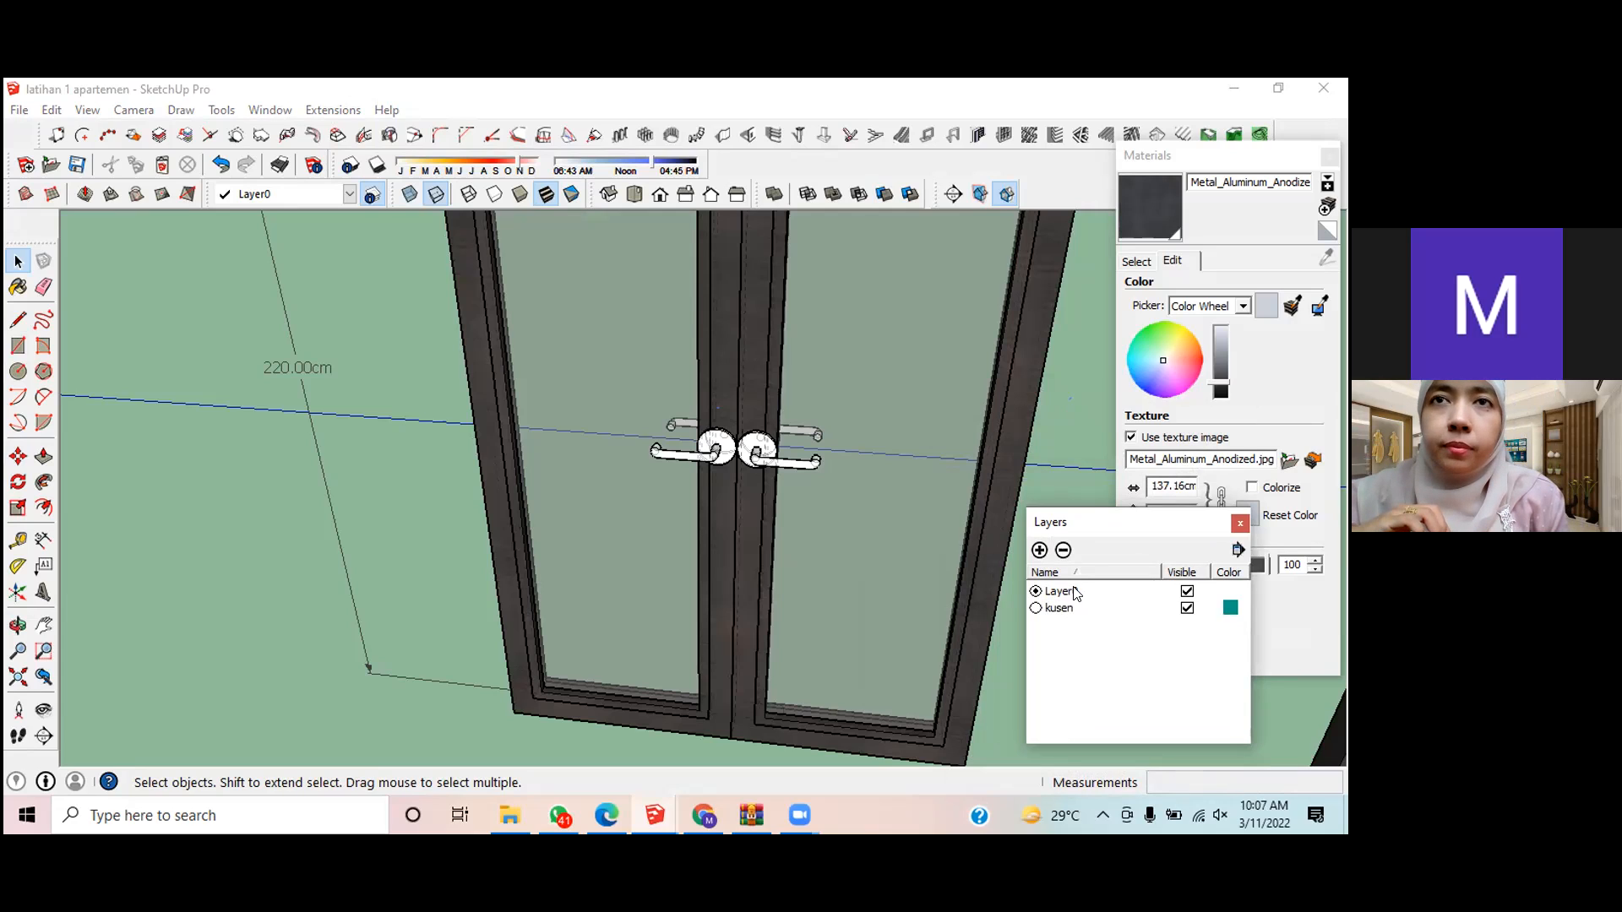
# Step: Add a layer named pintu buka to the model's layer list
pyautogui.click(1039, 550)
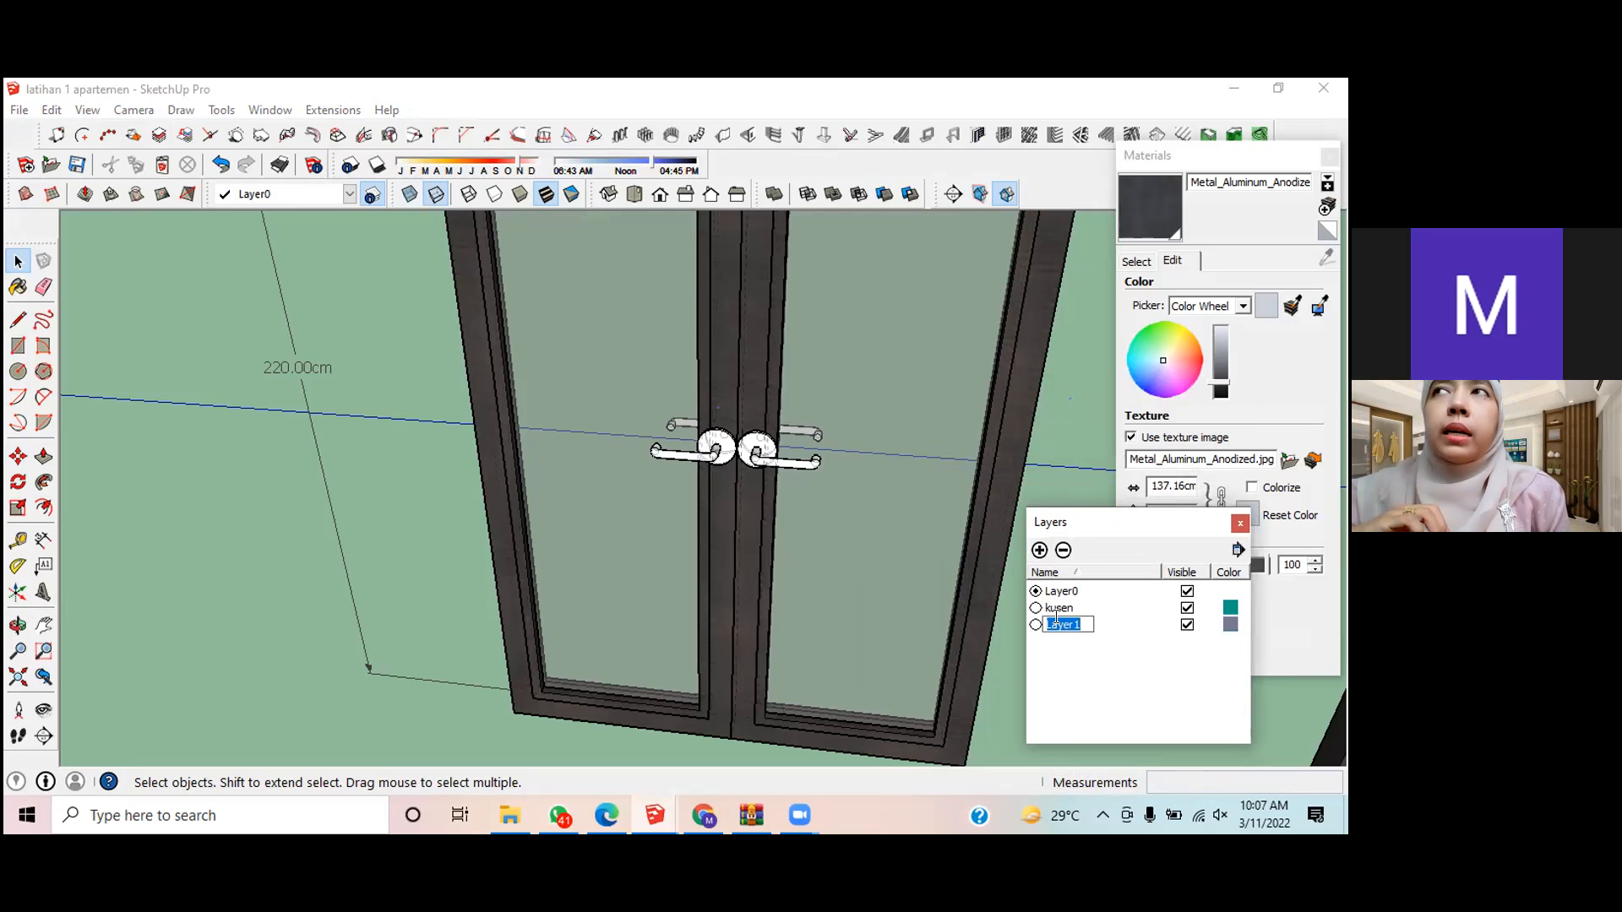
pyautogui.press('BackSpace')
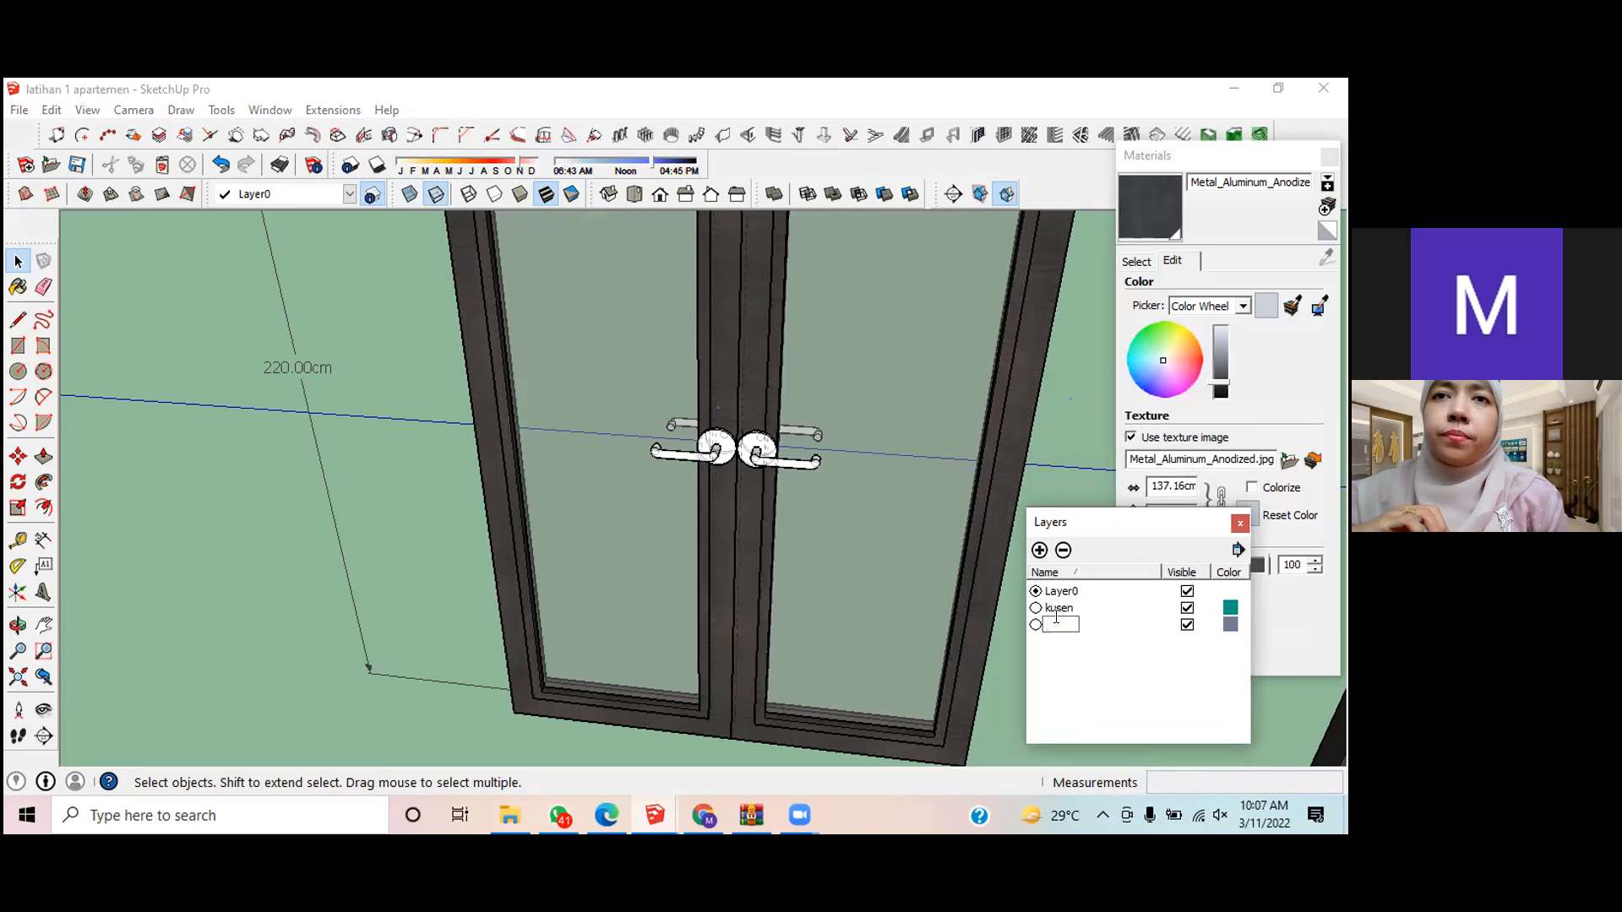
pyautogui.write('pintu ')
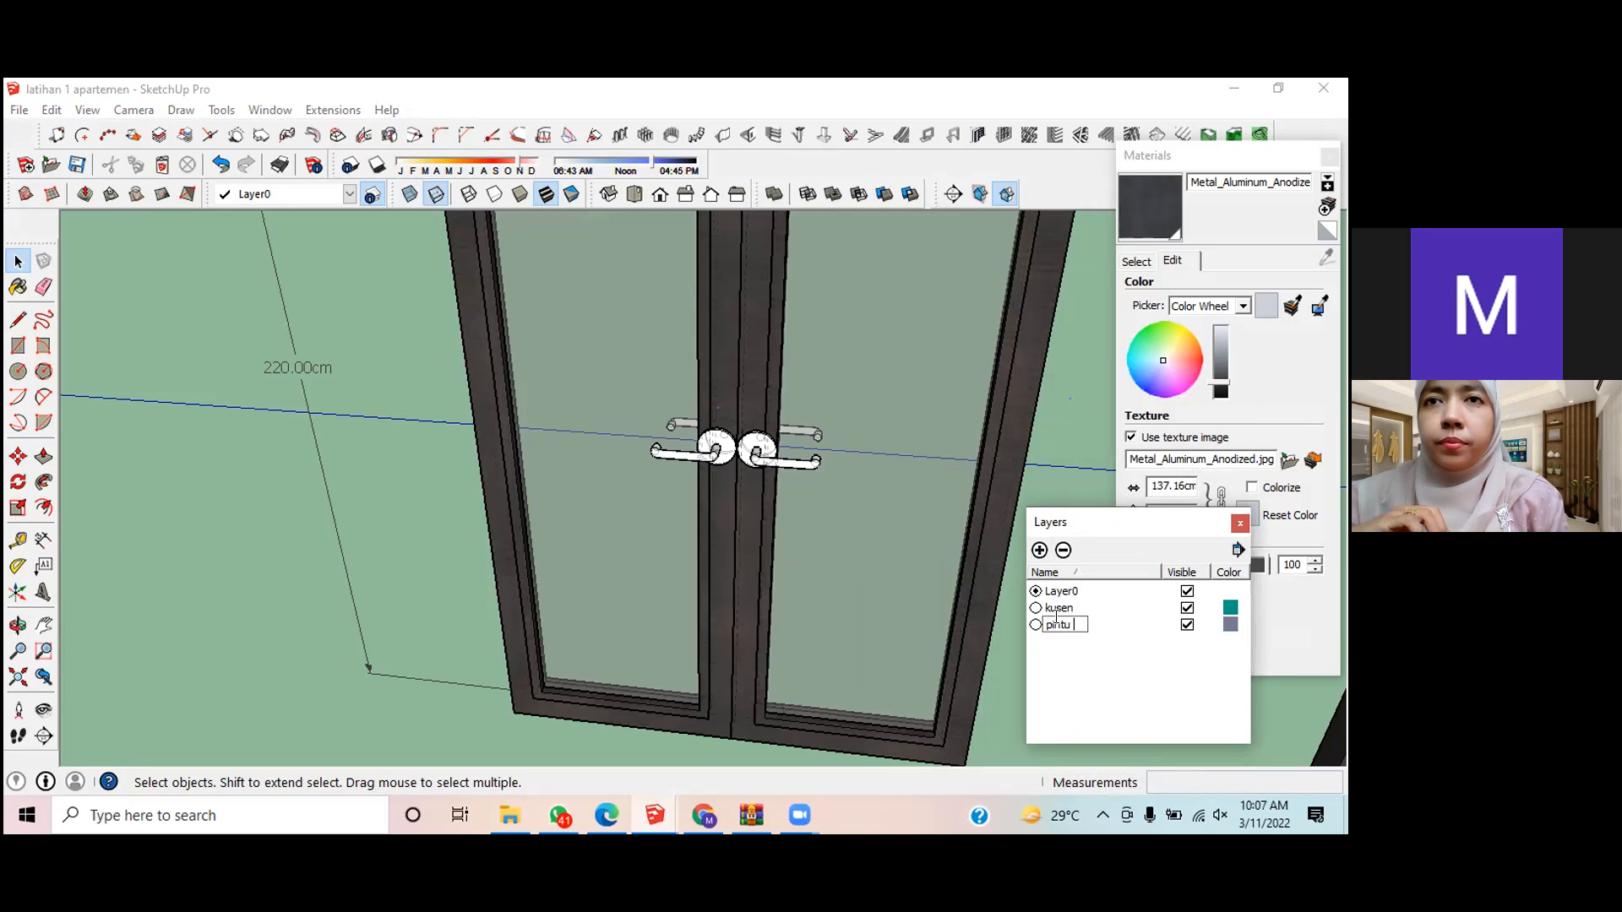
pyautogui.write('buka')
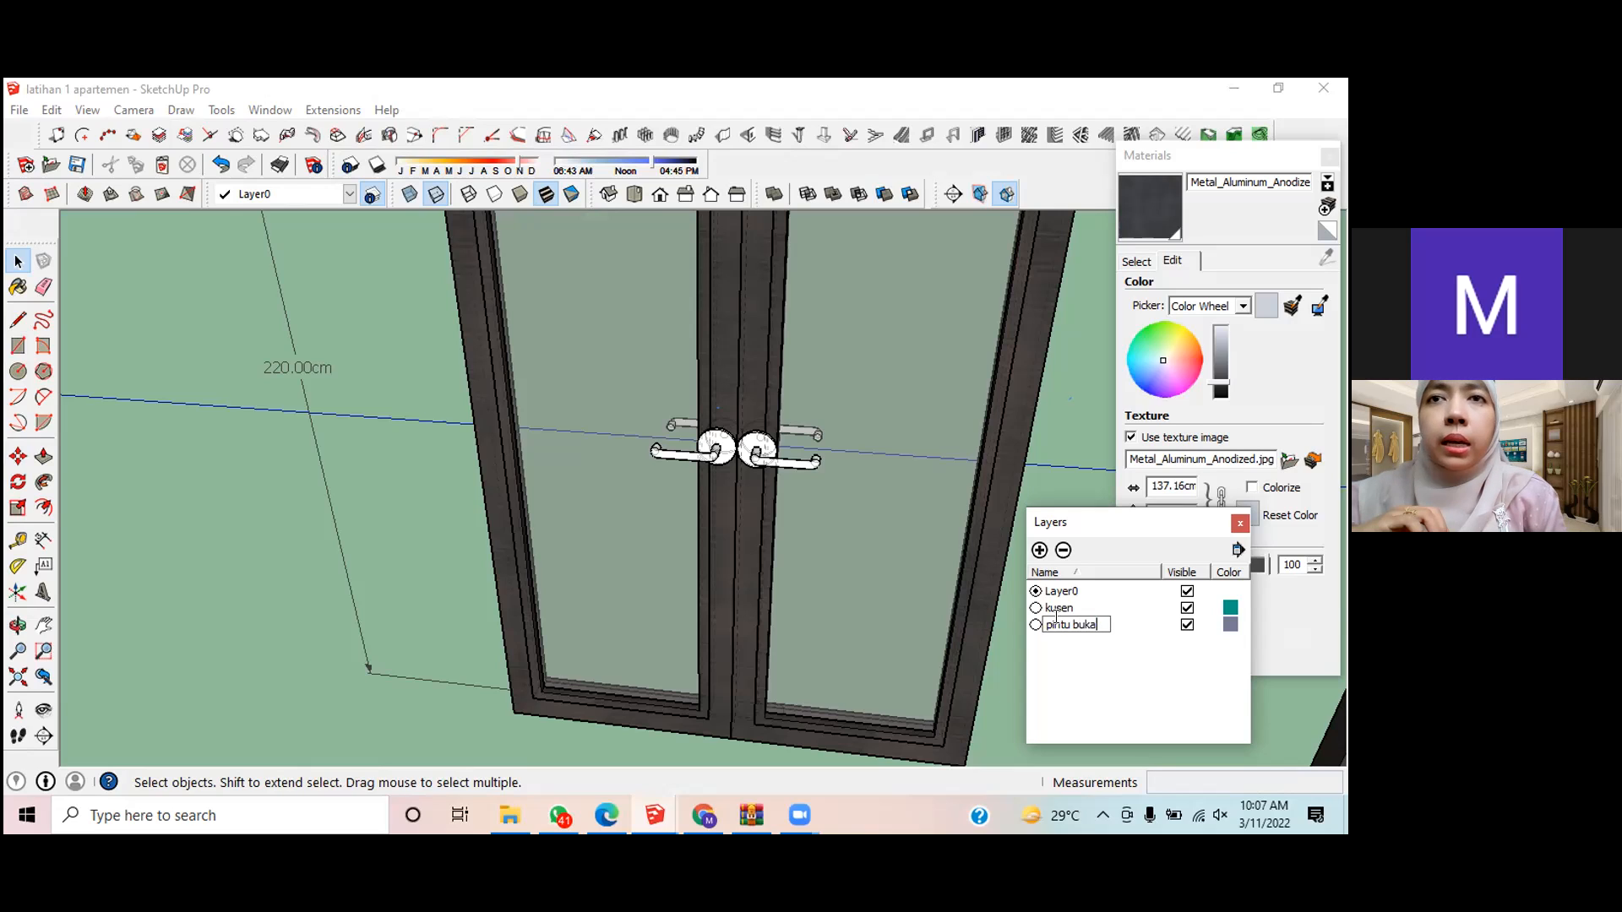
pyautogui.click(1039, 551)
# Step: Add a layer named pintu tutup to the model's layer list
pyautogui.click(1039, 550)
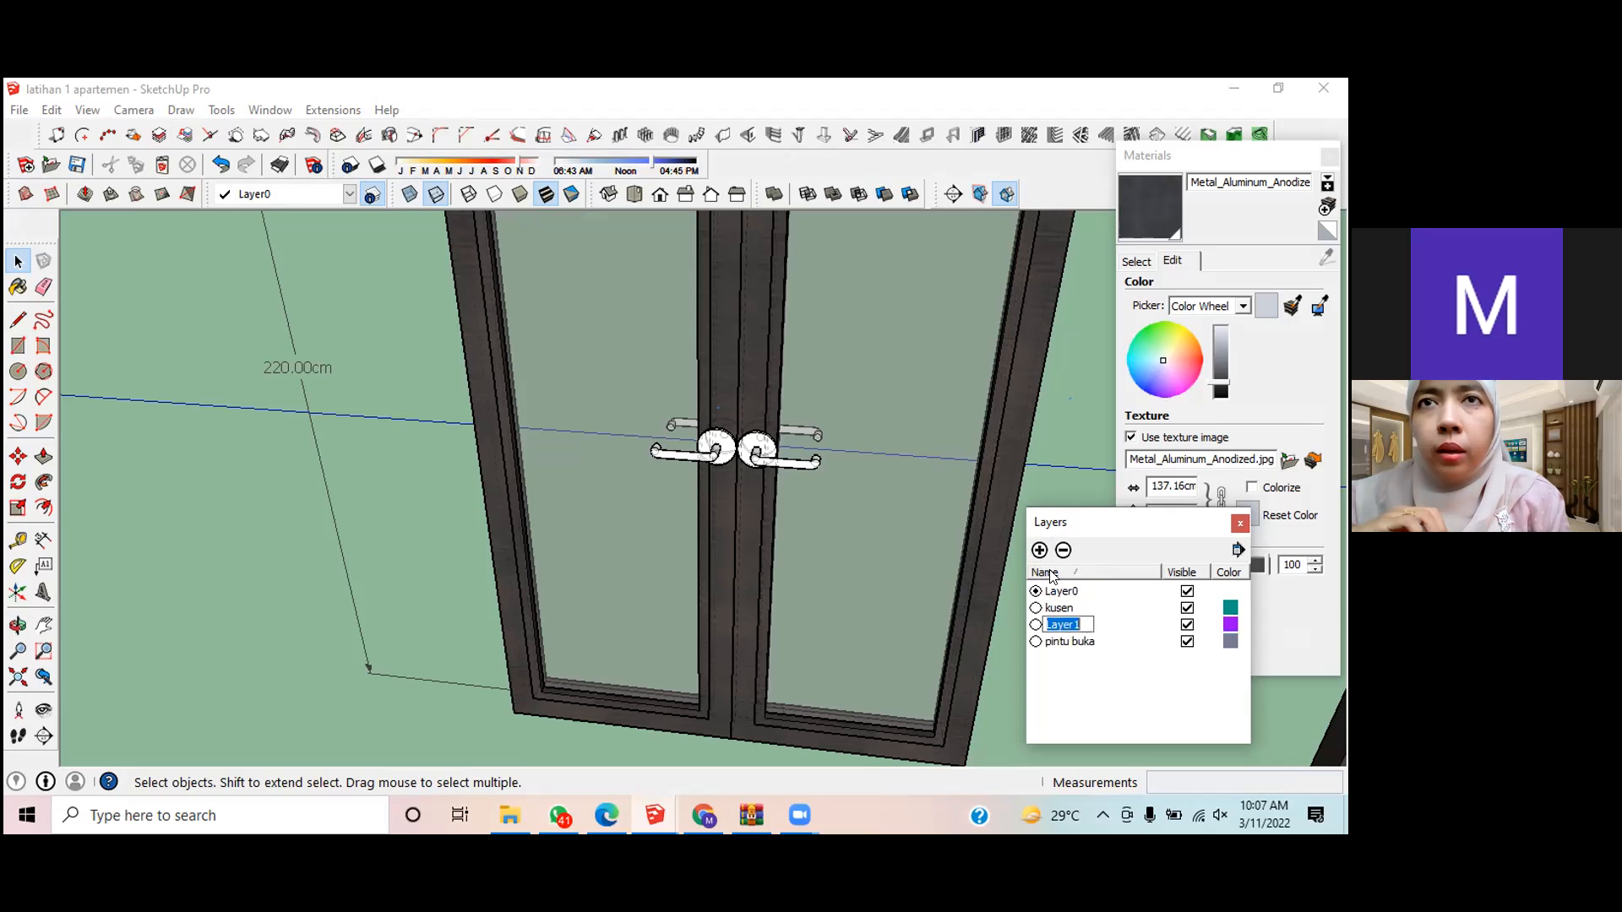
pyautogui.press('BackSpace')
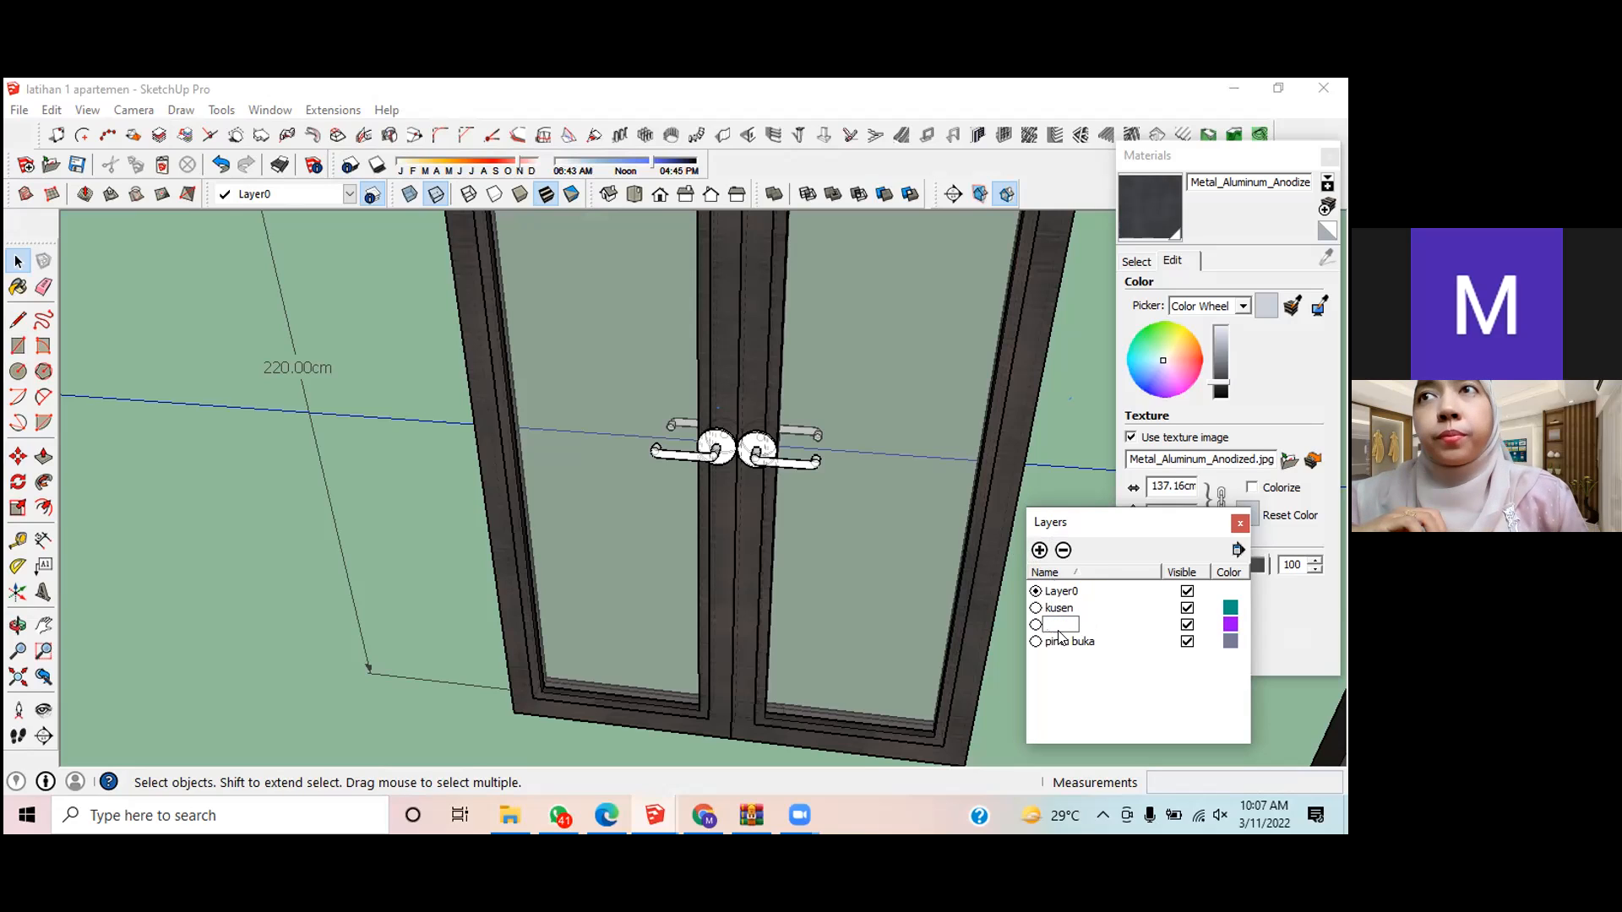
pyautogui.write('pintu tutup')
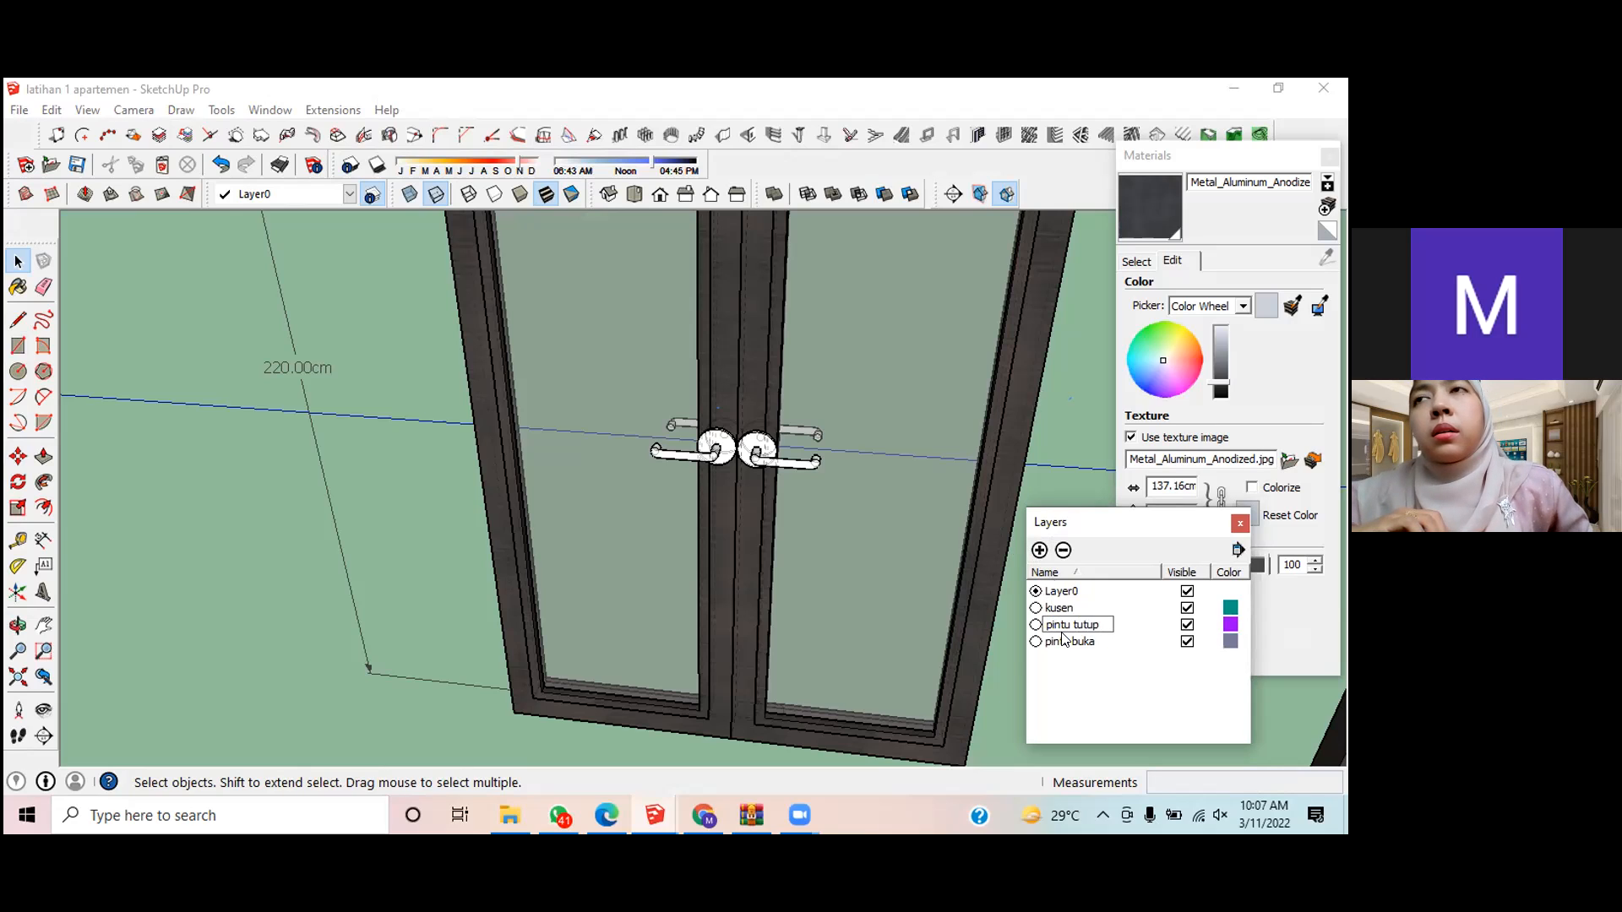
pyautogui.press('Return')
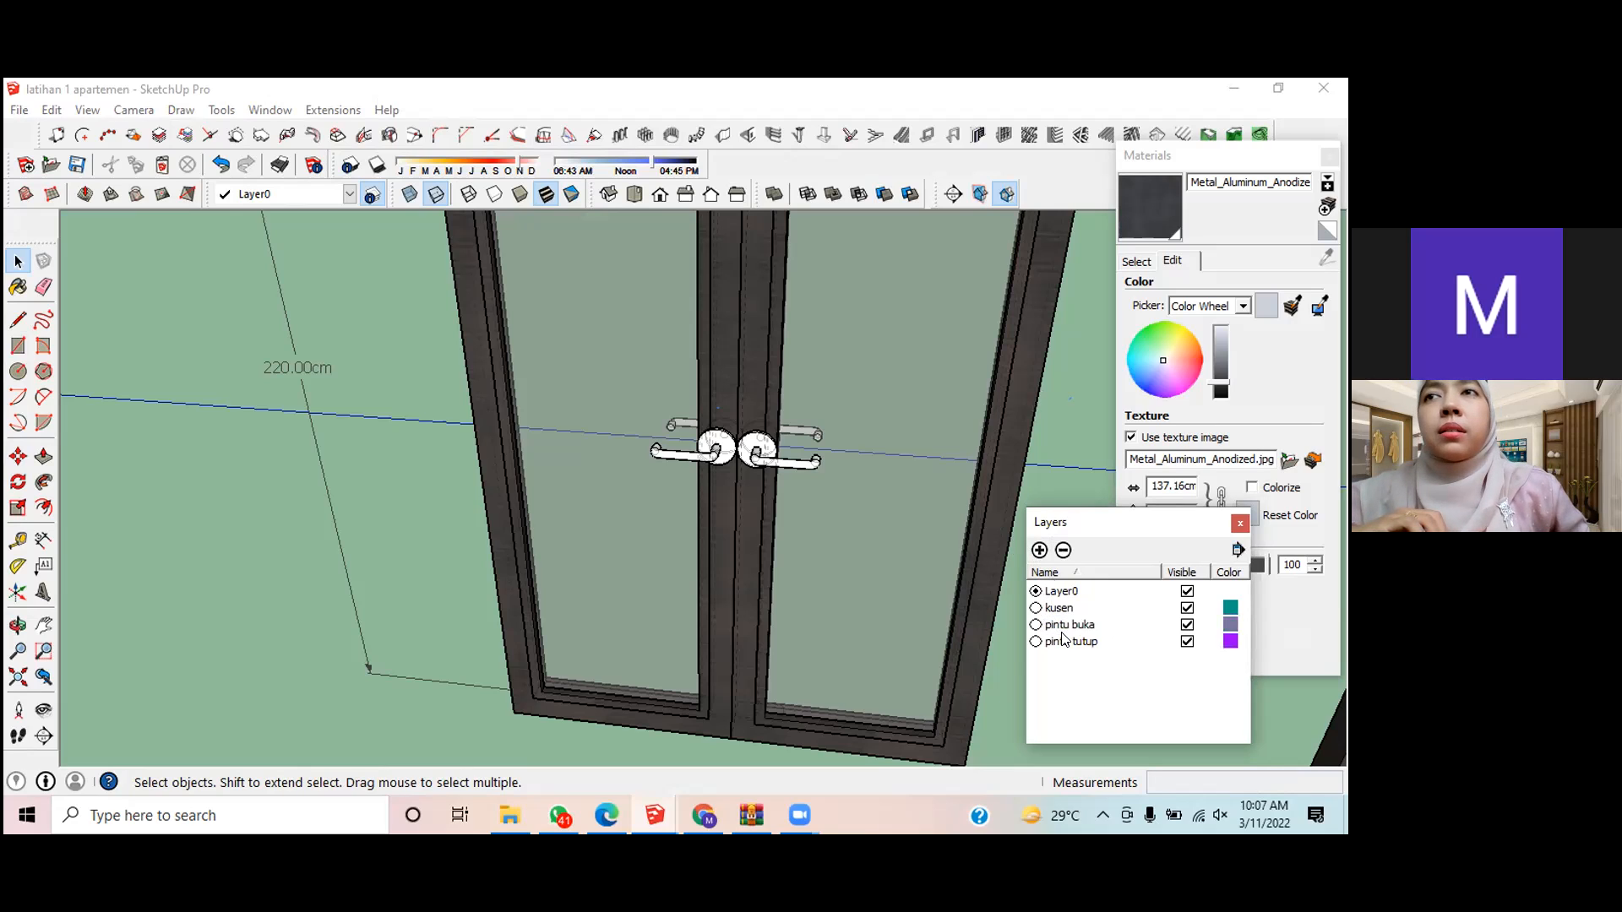
# Step: Add a layer named pintu line to the model's layer list
pyautogui.click(1039, 549)
pyautogui.write('line')
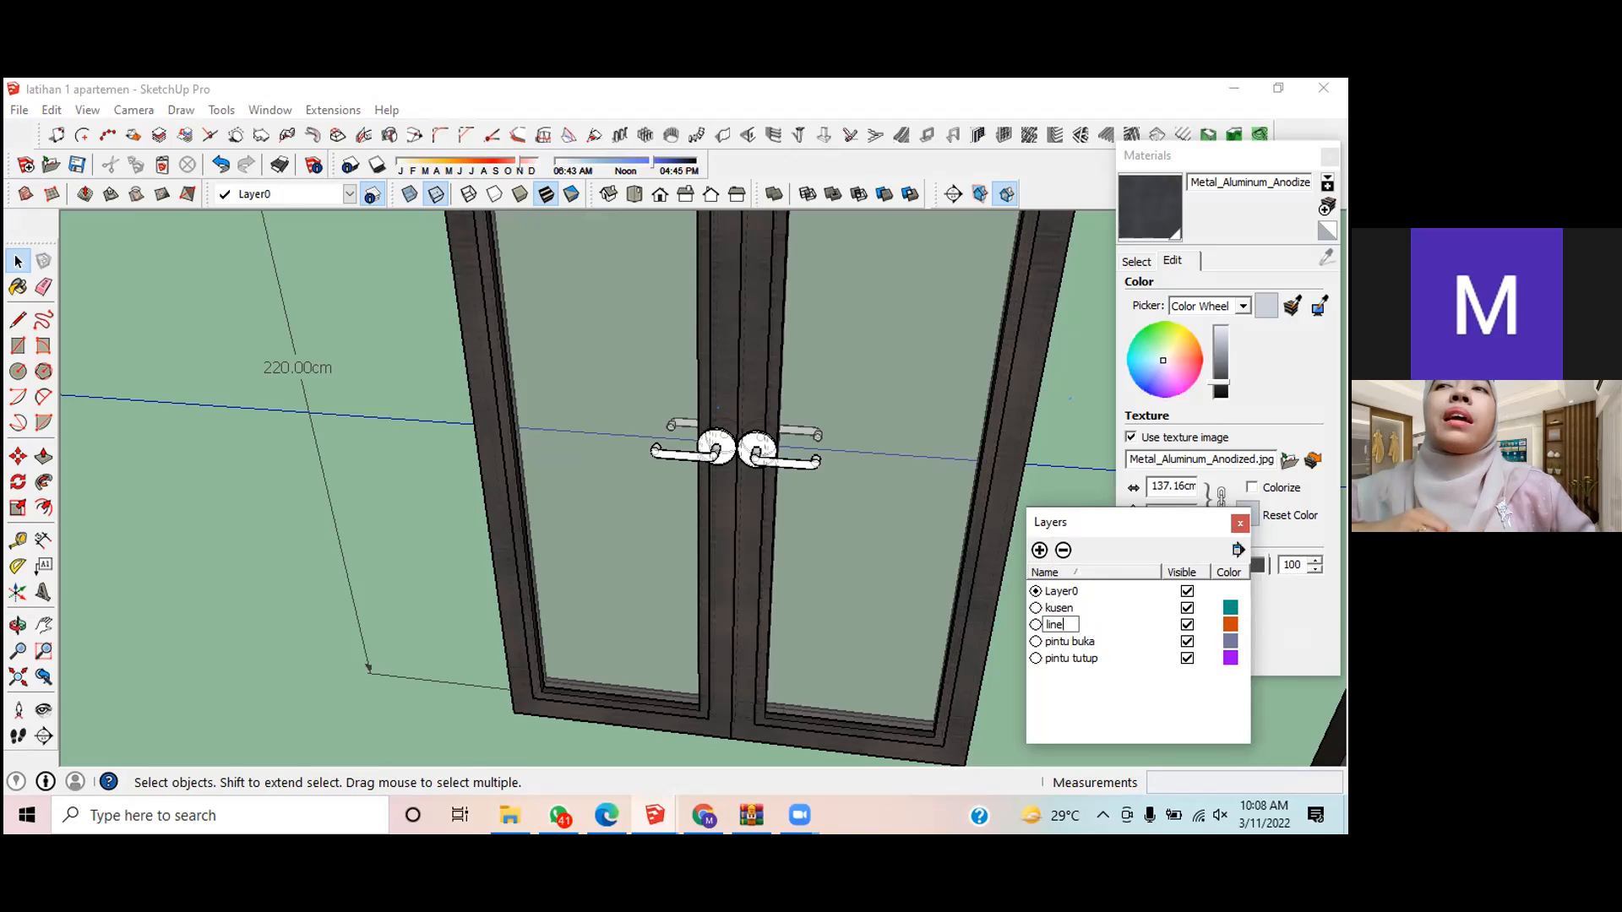
pyautogui.click(1047, 625)
pyautogui.write('pintu')
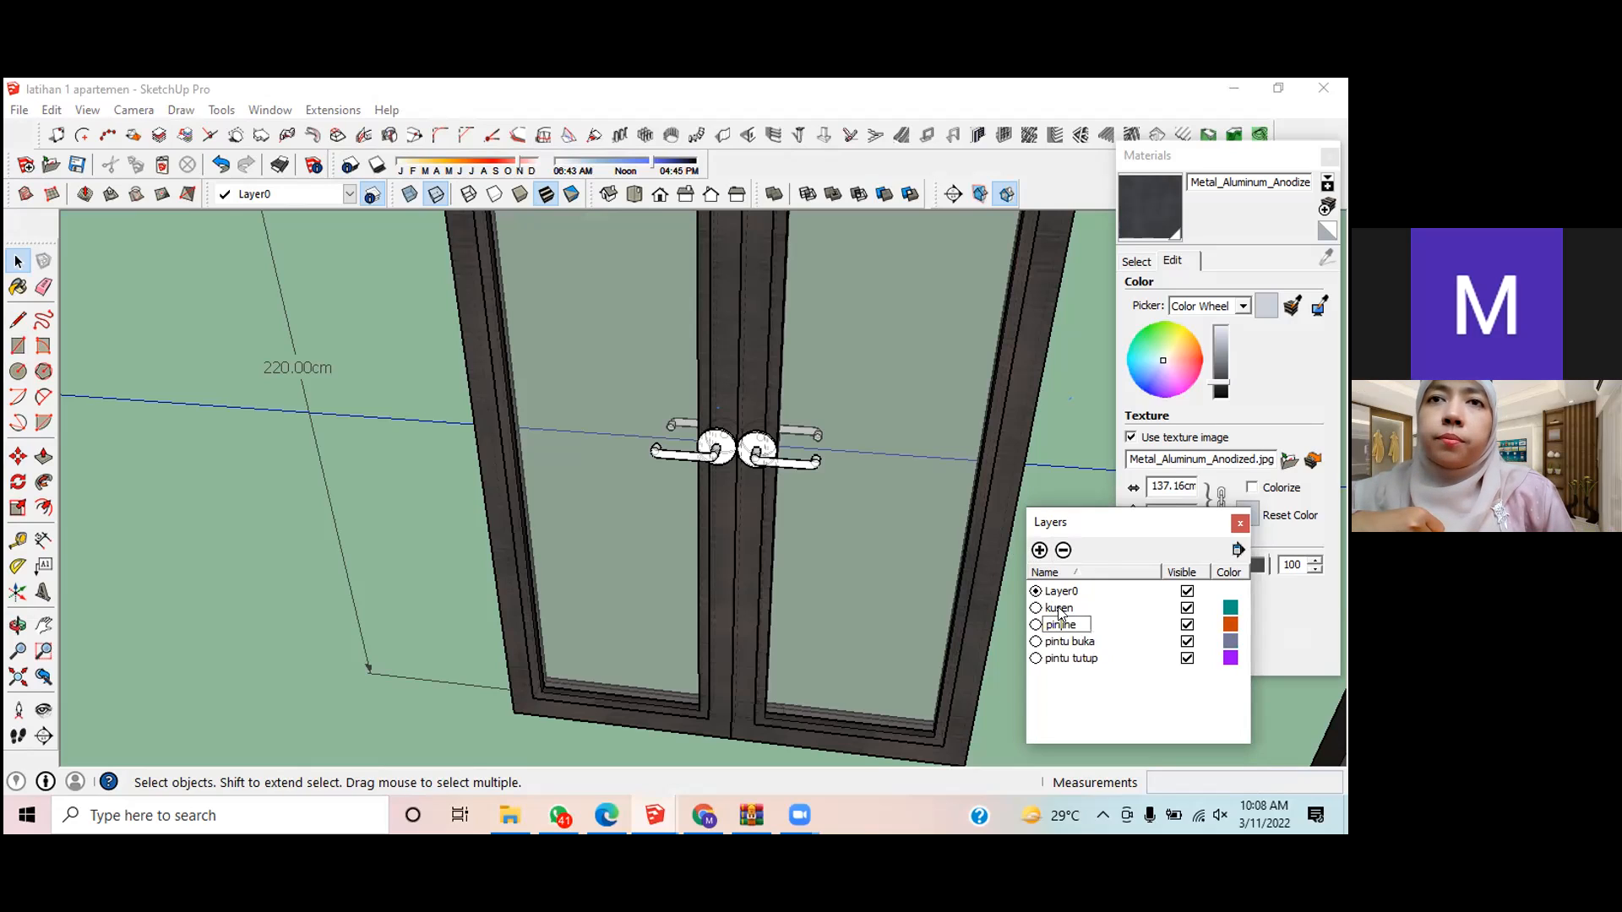
pyautogui.press('Return')
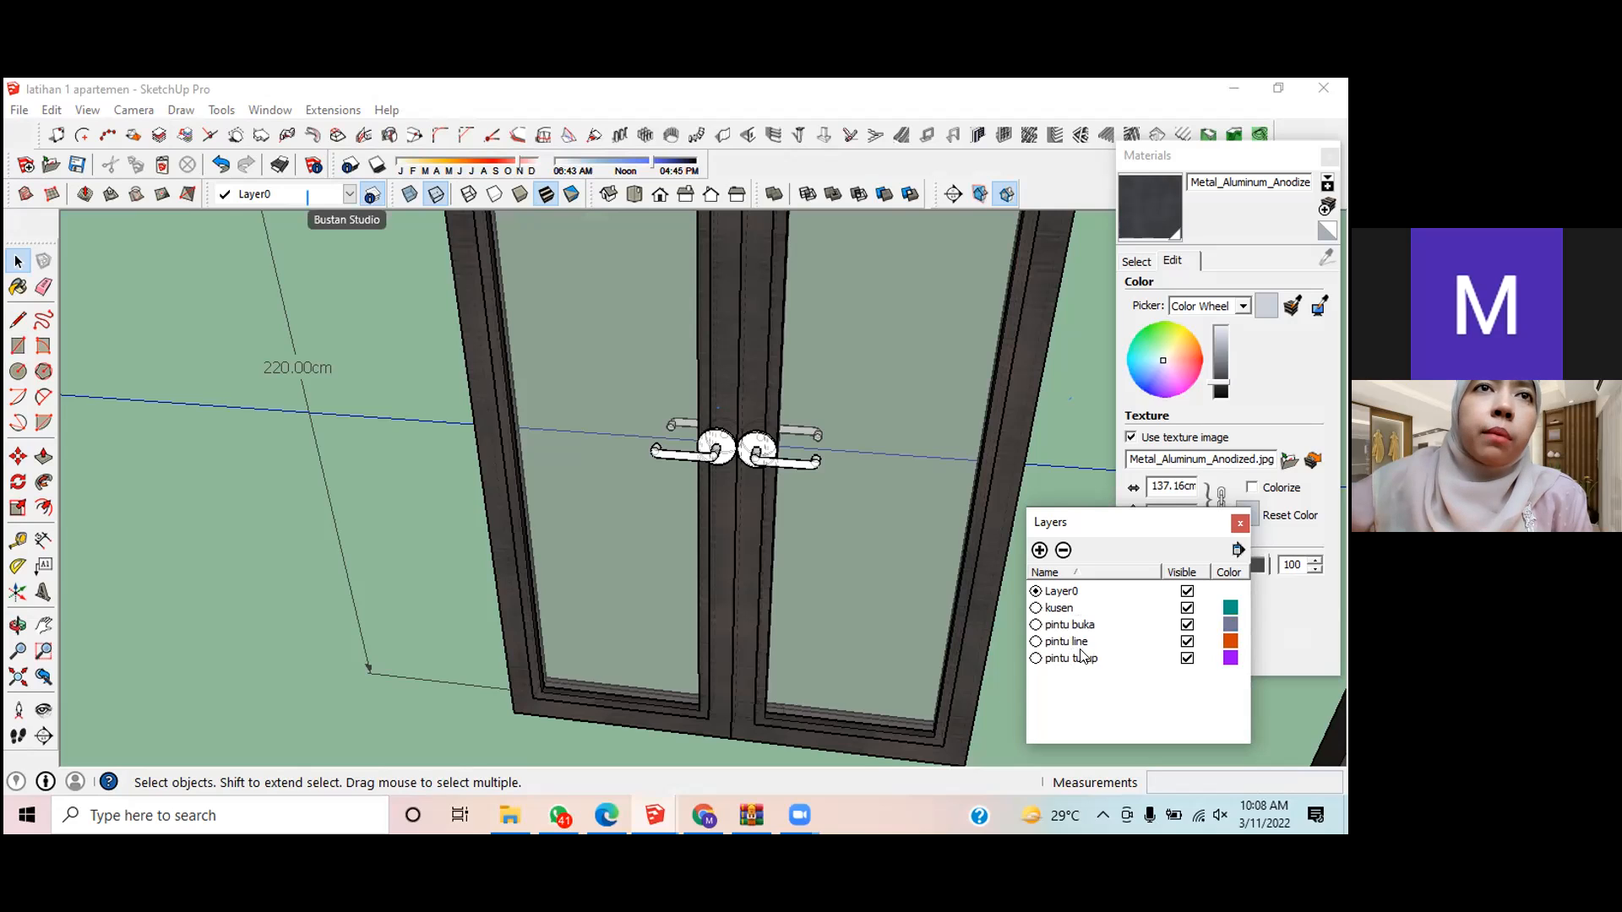
pyautogui.scroll(-2, 850, 615)
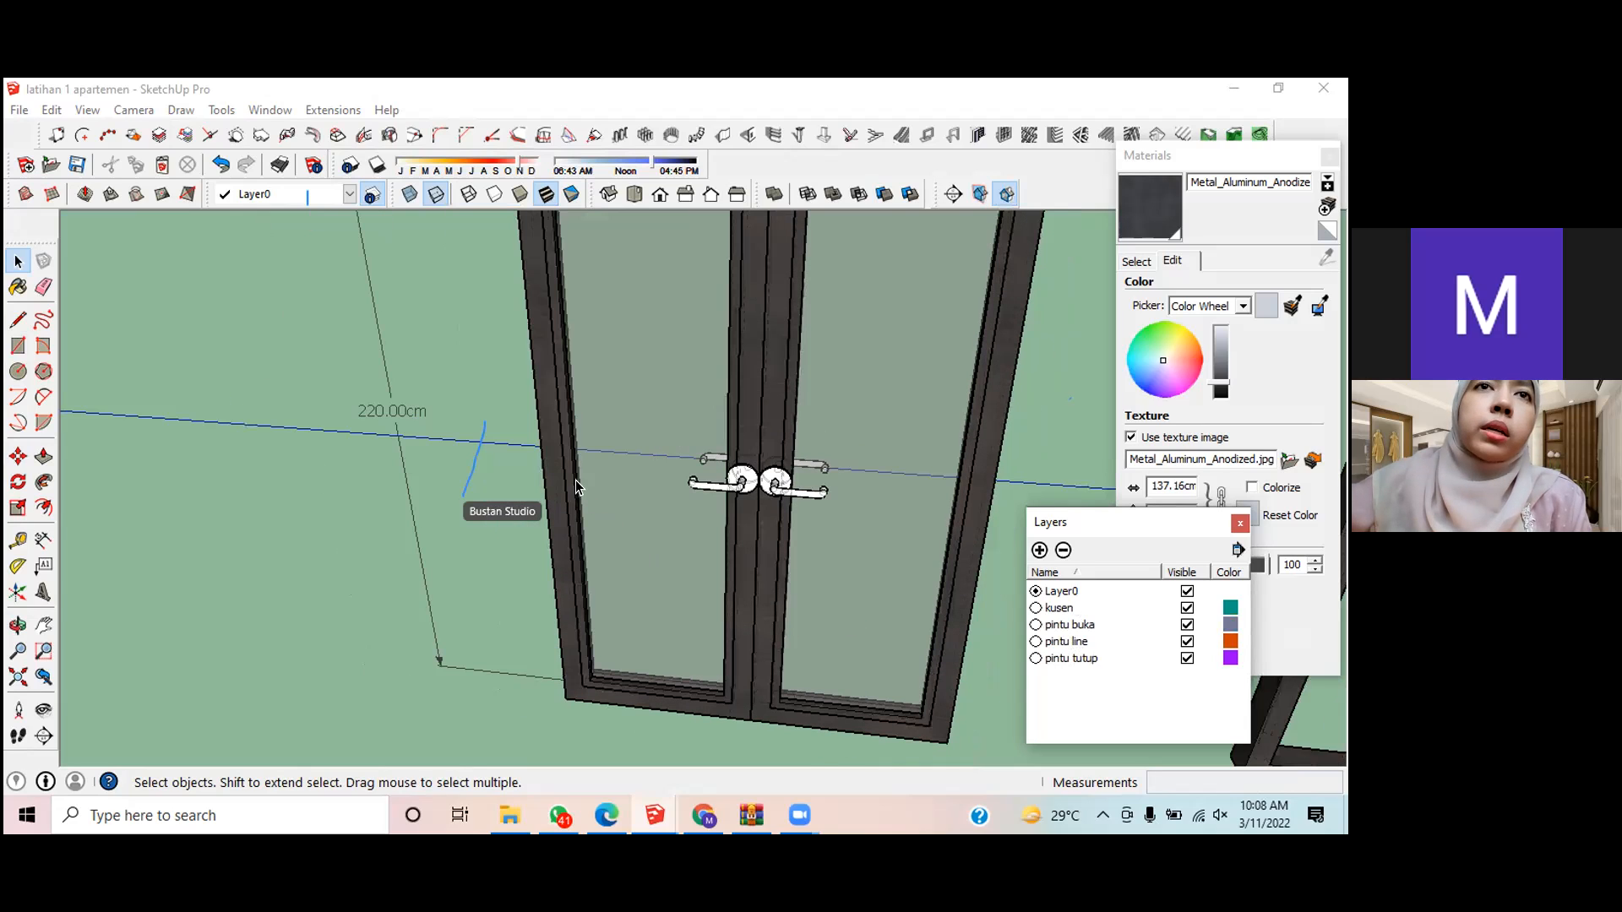
pyautogui.click(544, 434)
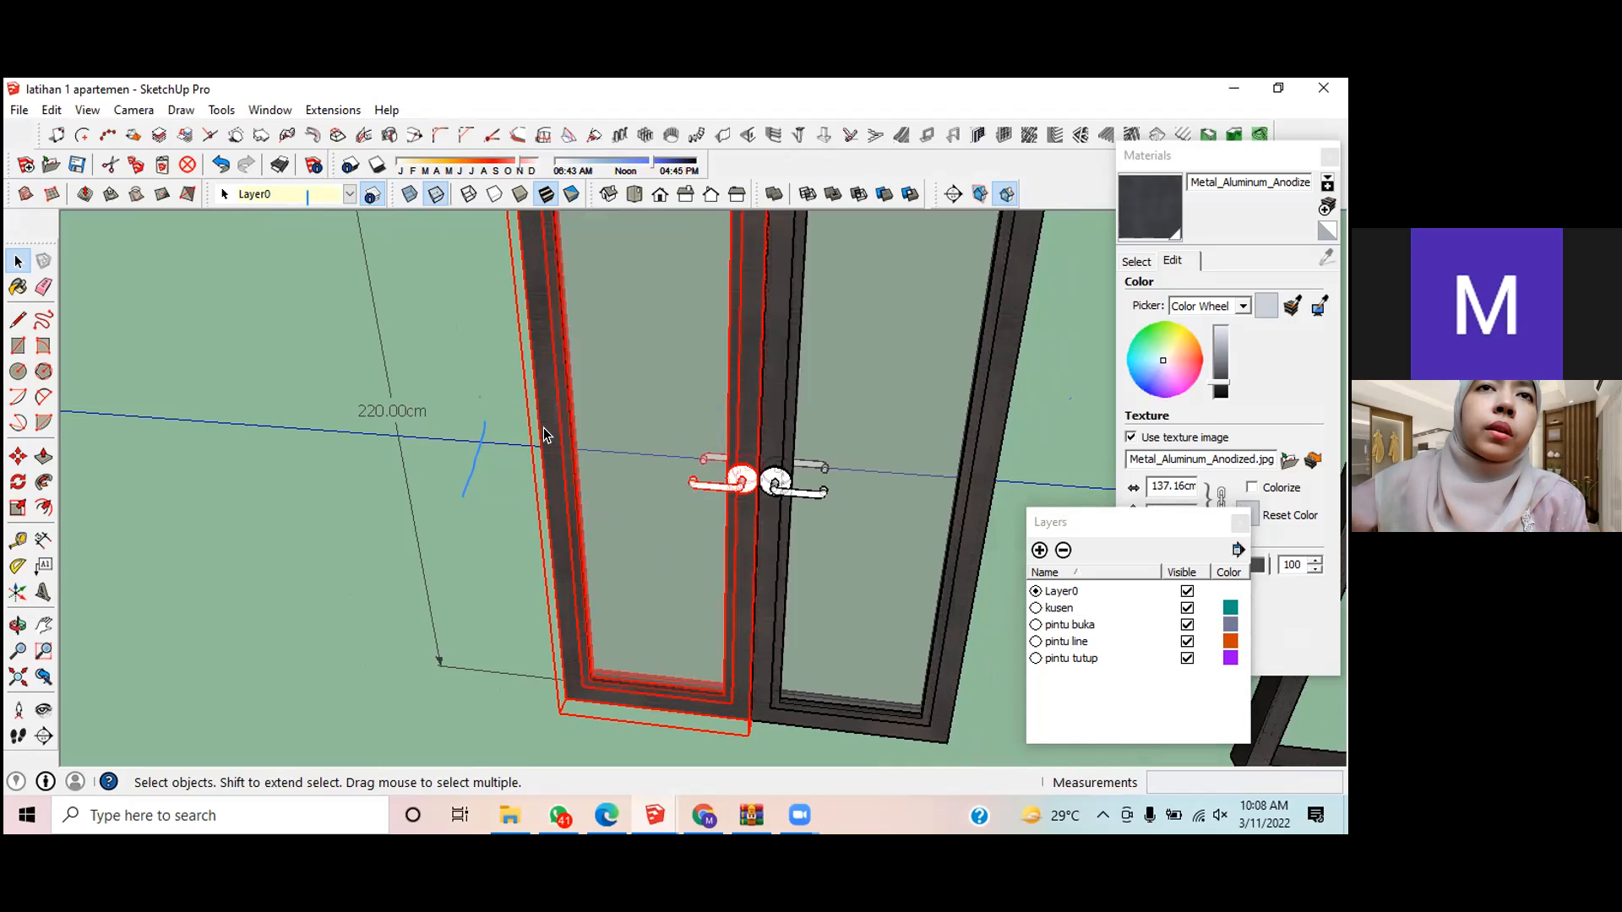
pyautogui.doubleClick(545, 433)
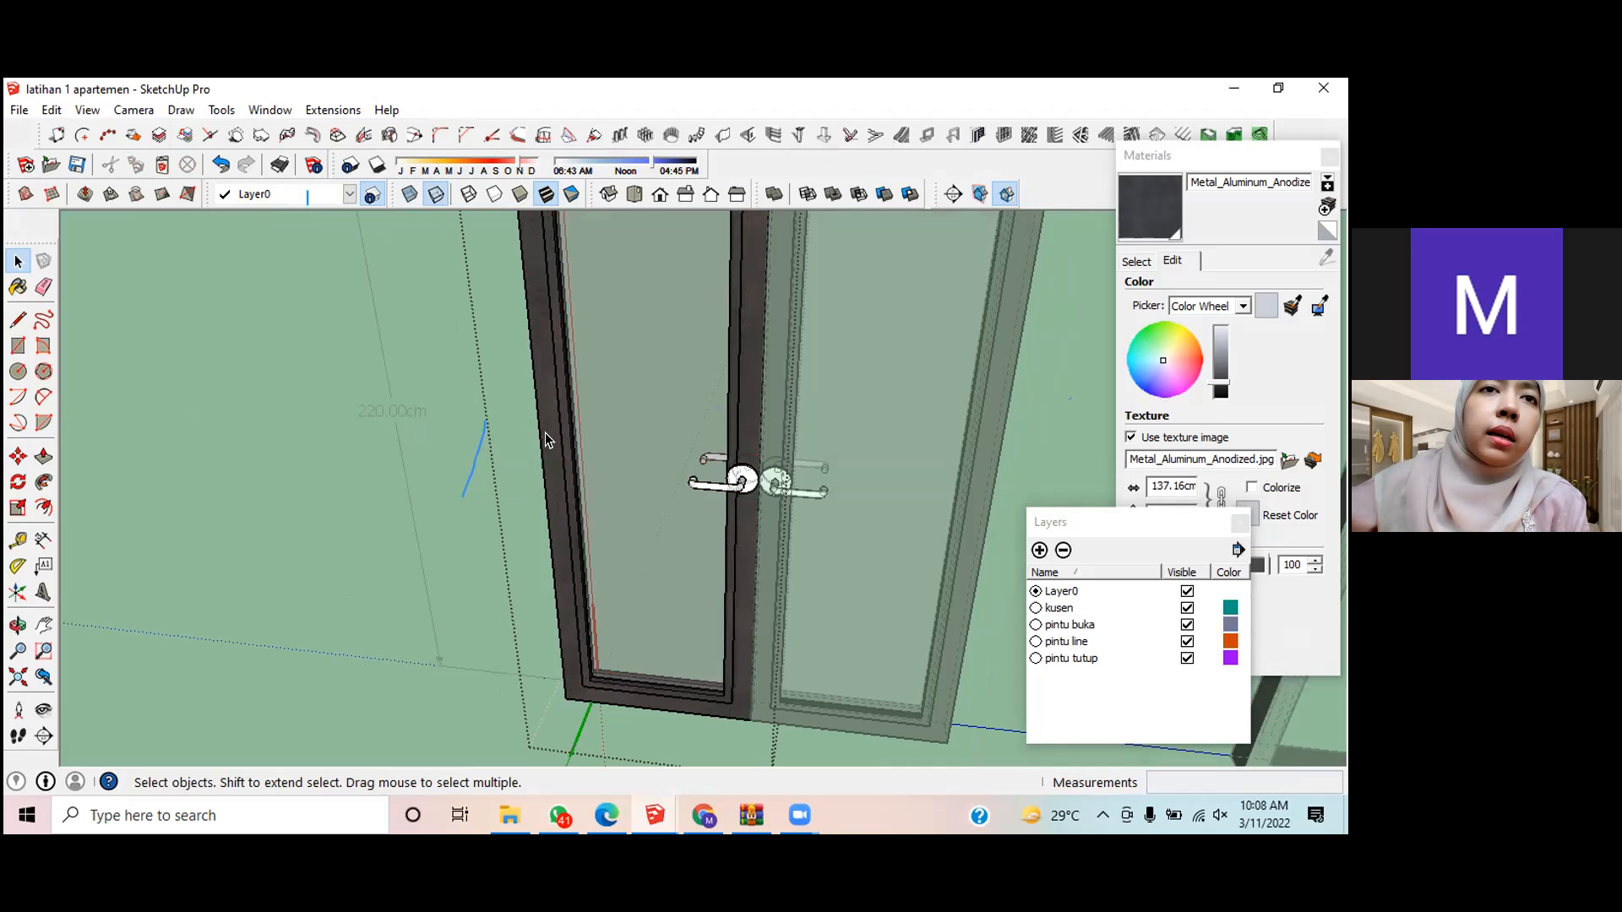
pyautogui.doubleClick(545, 433)
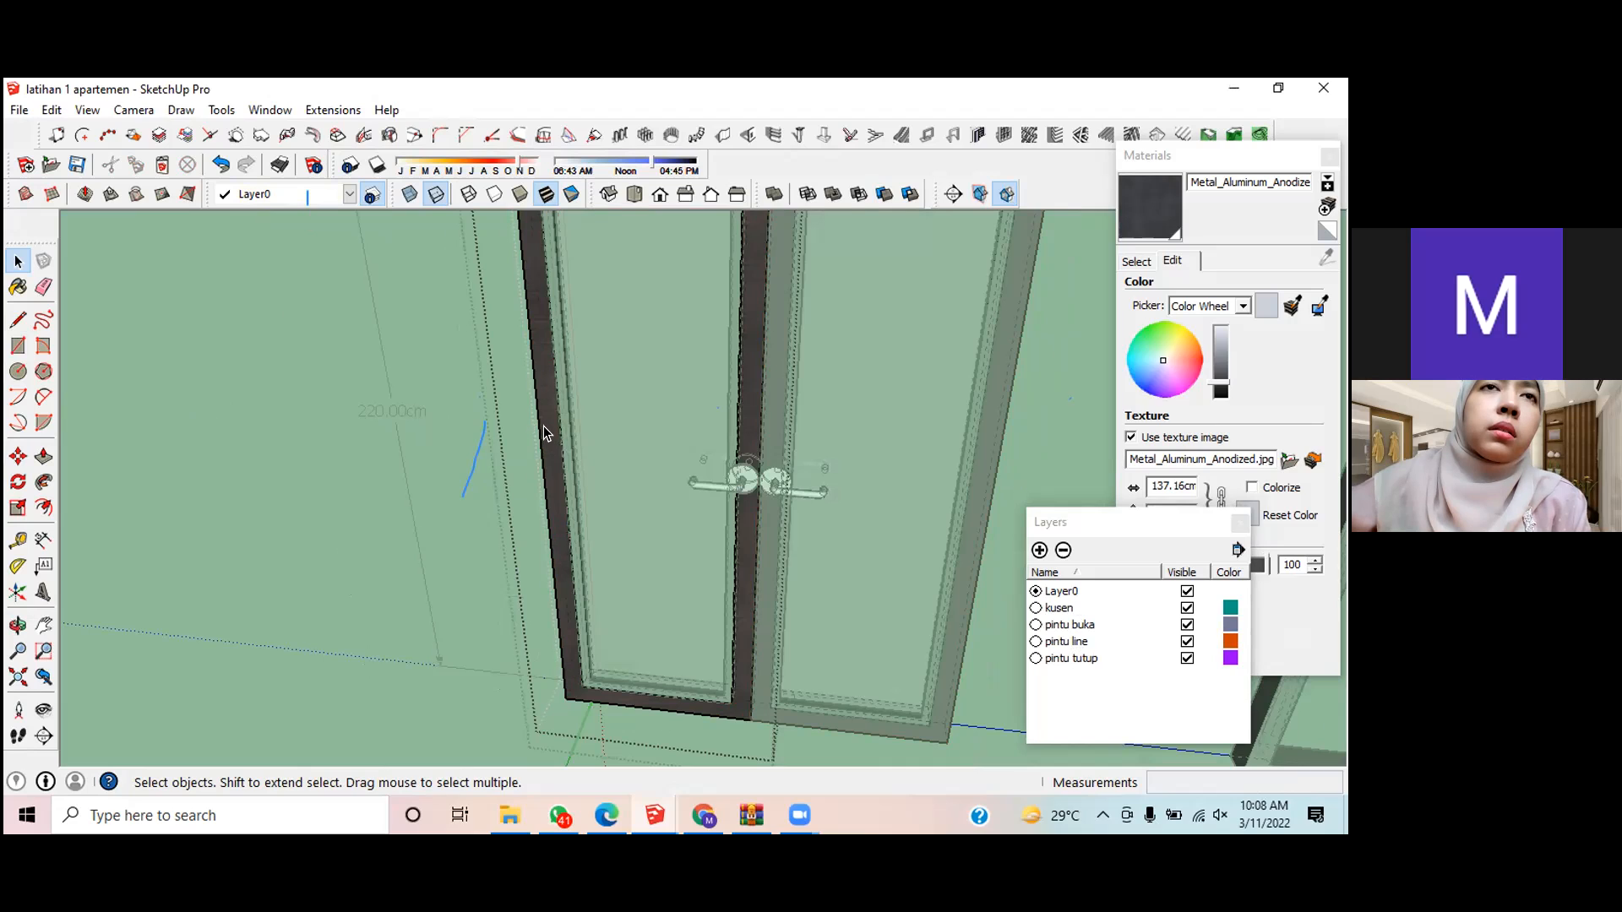
pyautogui.click(544, 427)
pyautogui.scroll(1, 544, 427)
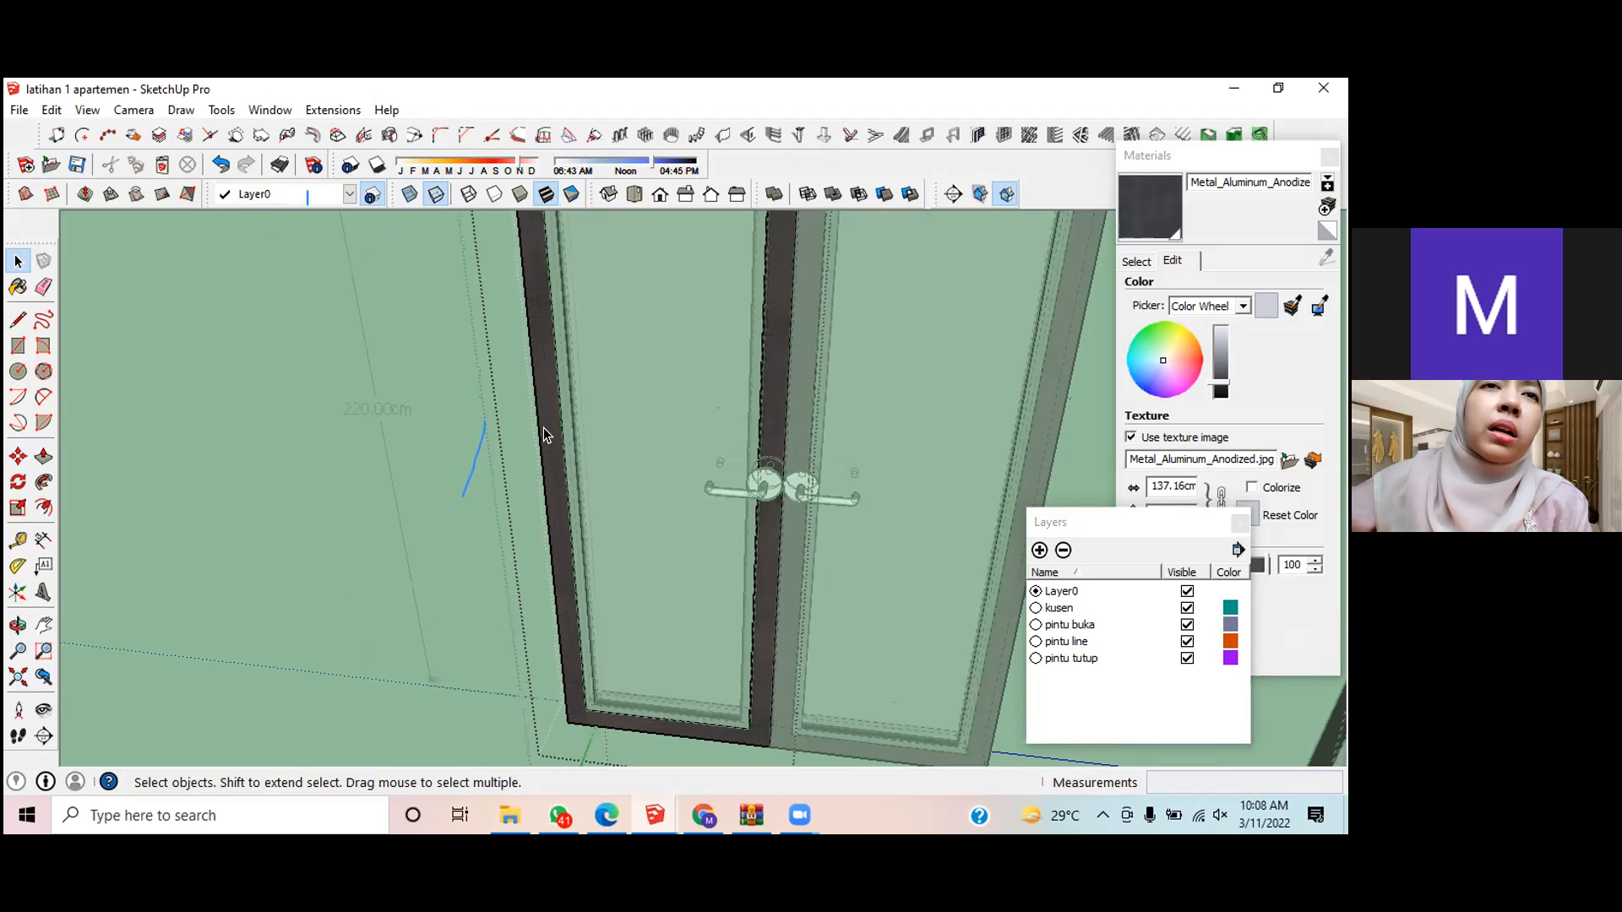
pyautogui.scroll(-1, 544, 428)
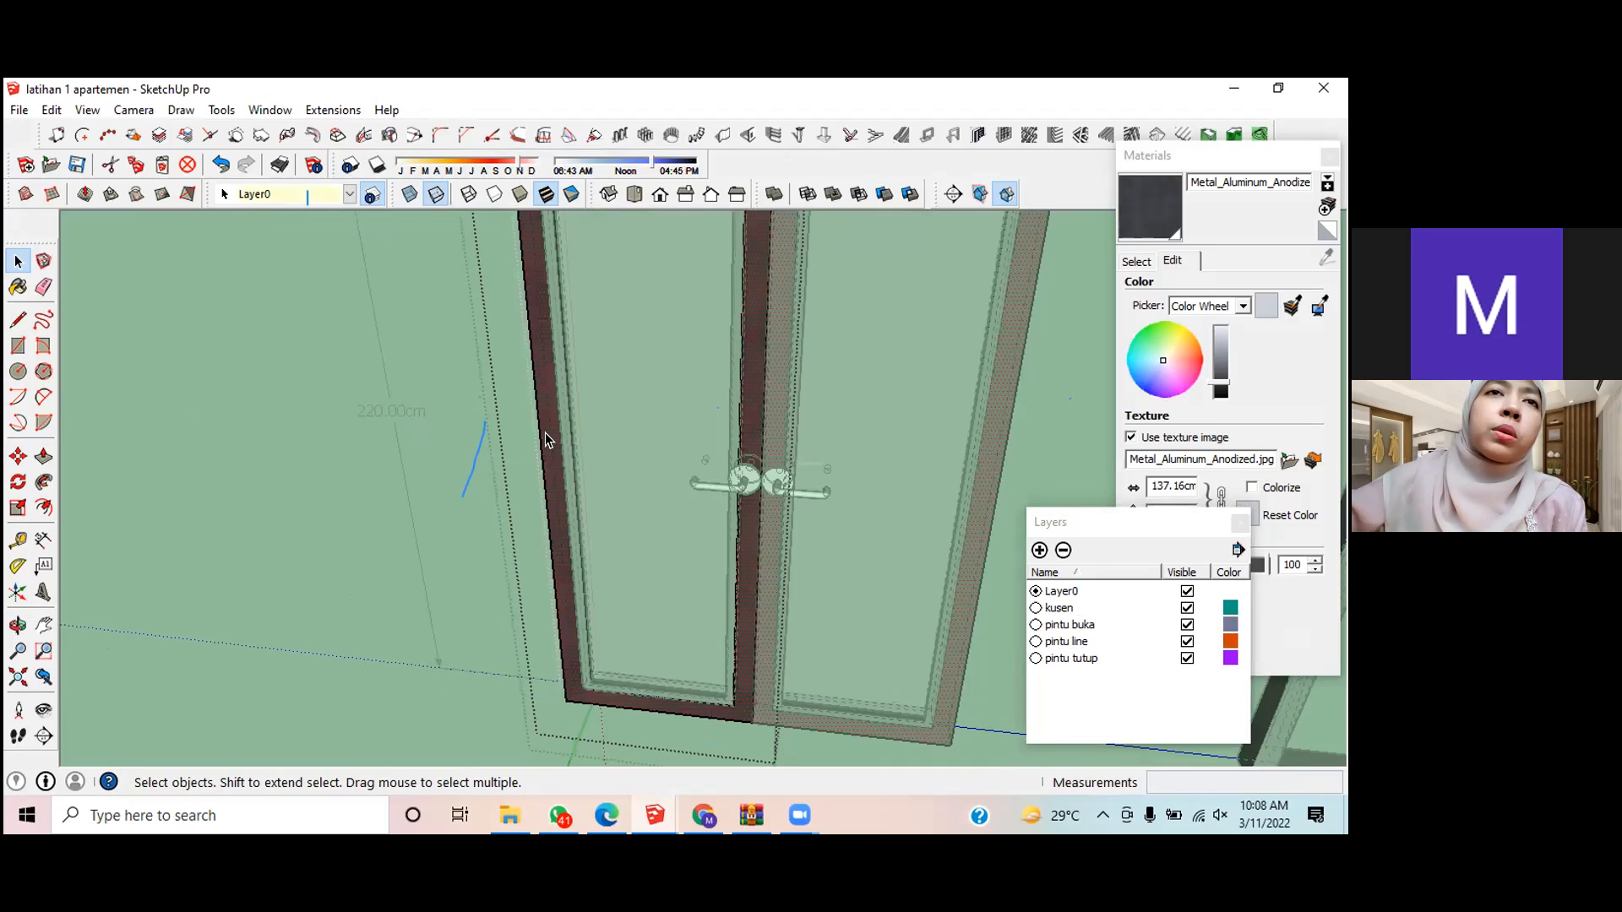
pyautogui.click(216, 554)
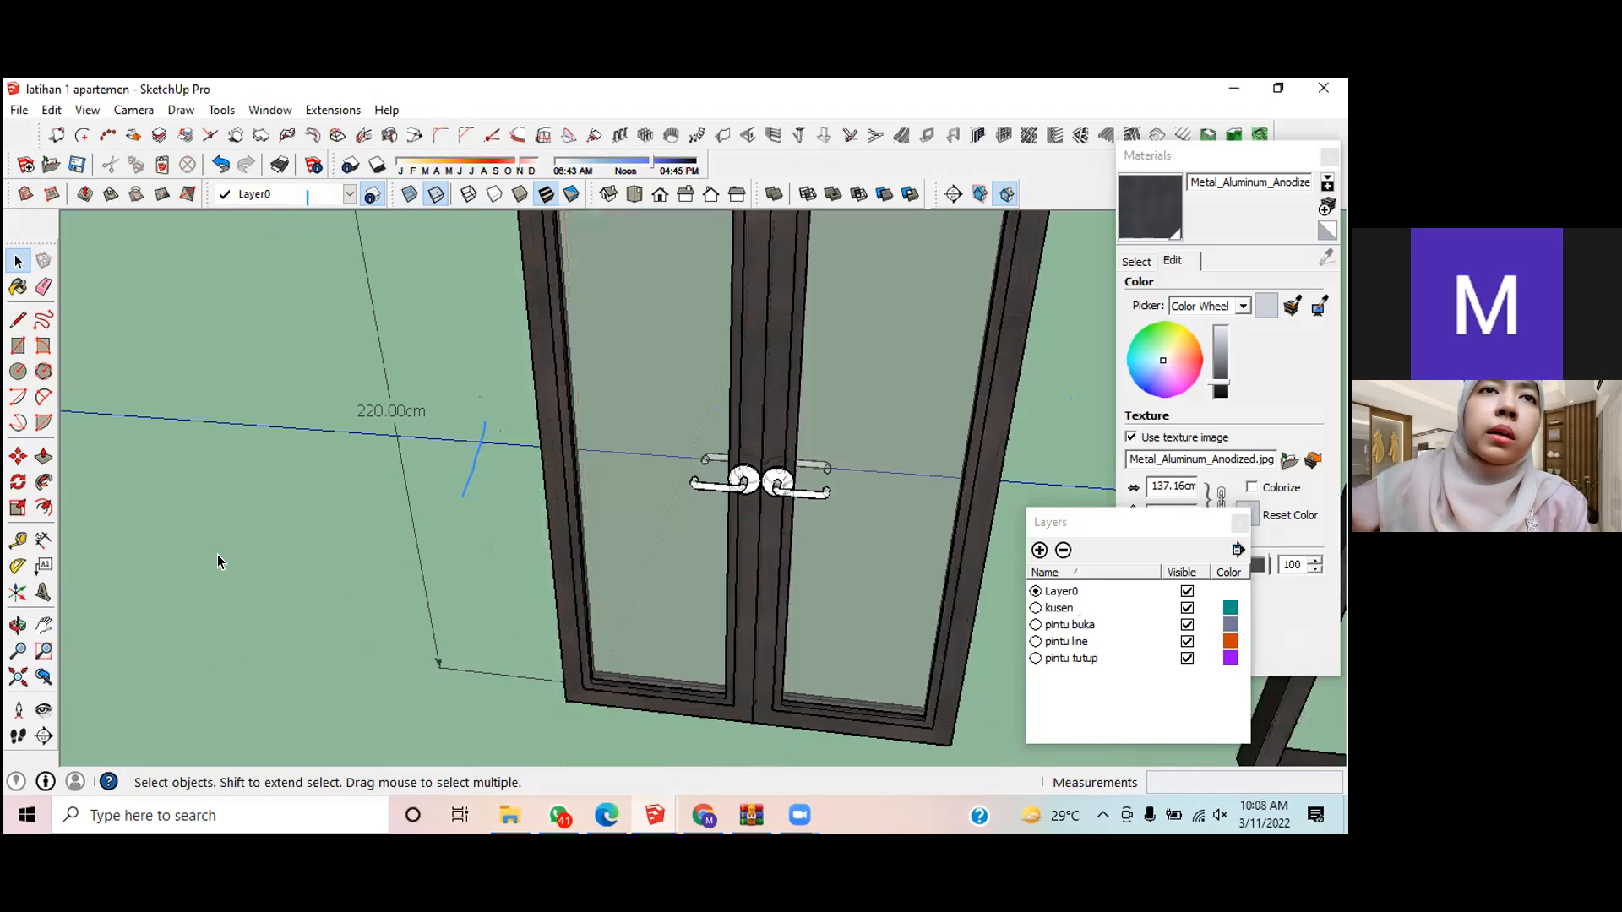
pyautogui.click(542, 421)
pyautogui.click(220, 597)
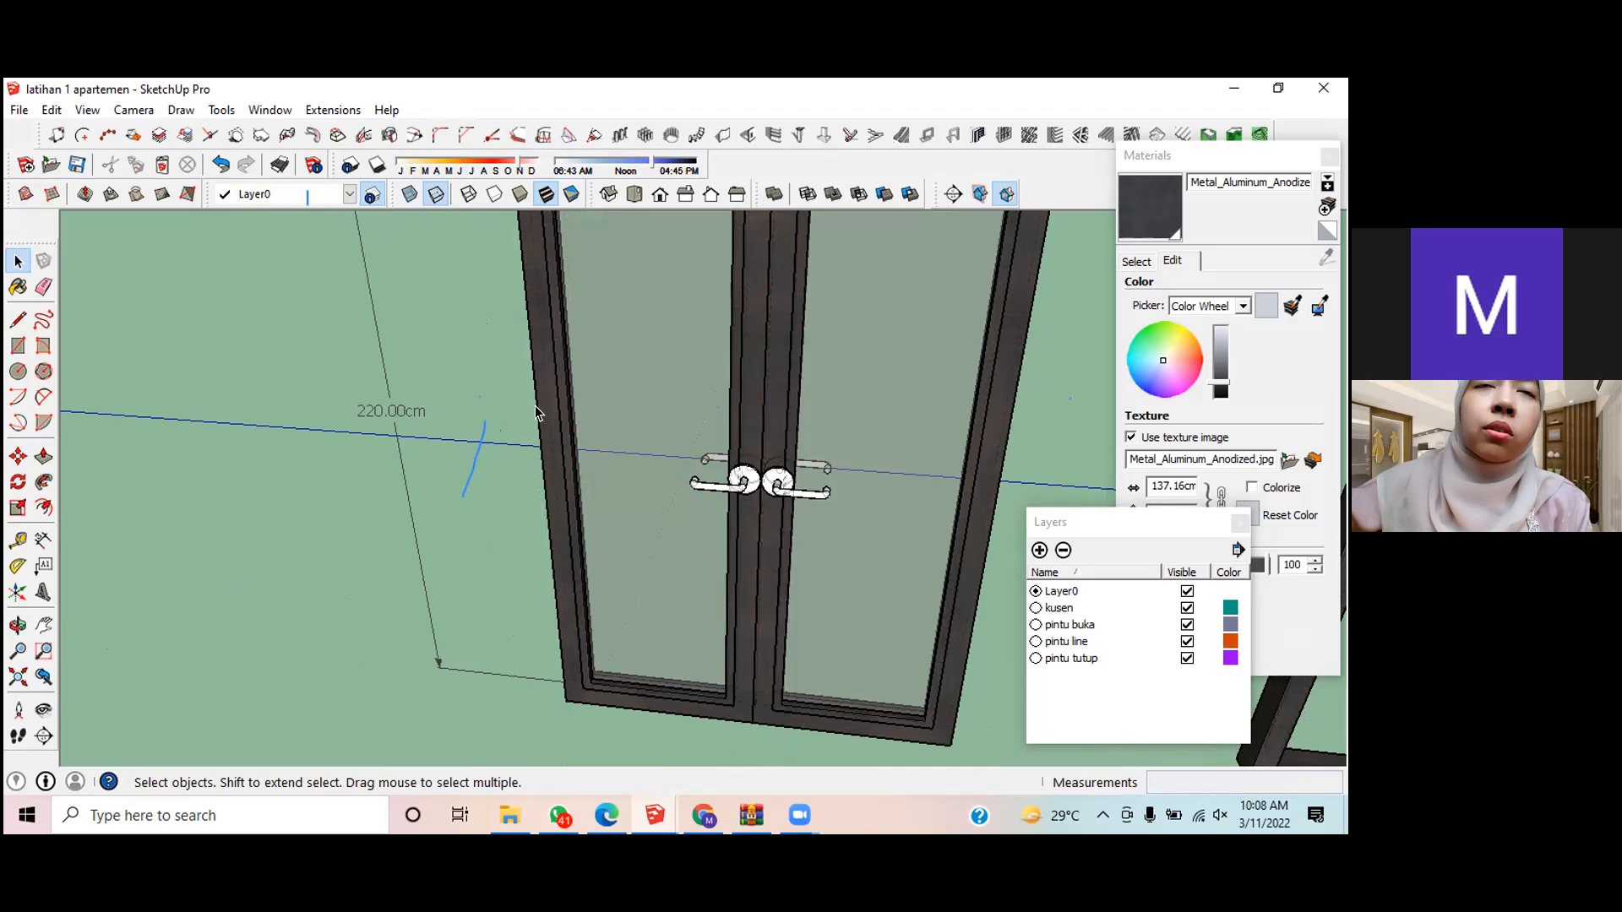
# Step: Inside the leaf nearer the 220 cm dimension, assign the outer-frame group to the kusen layer and close the leaf for editing
pyautogui.click(544, 463)
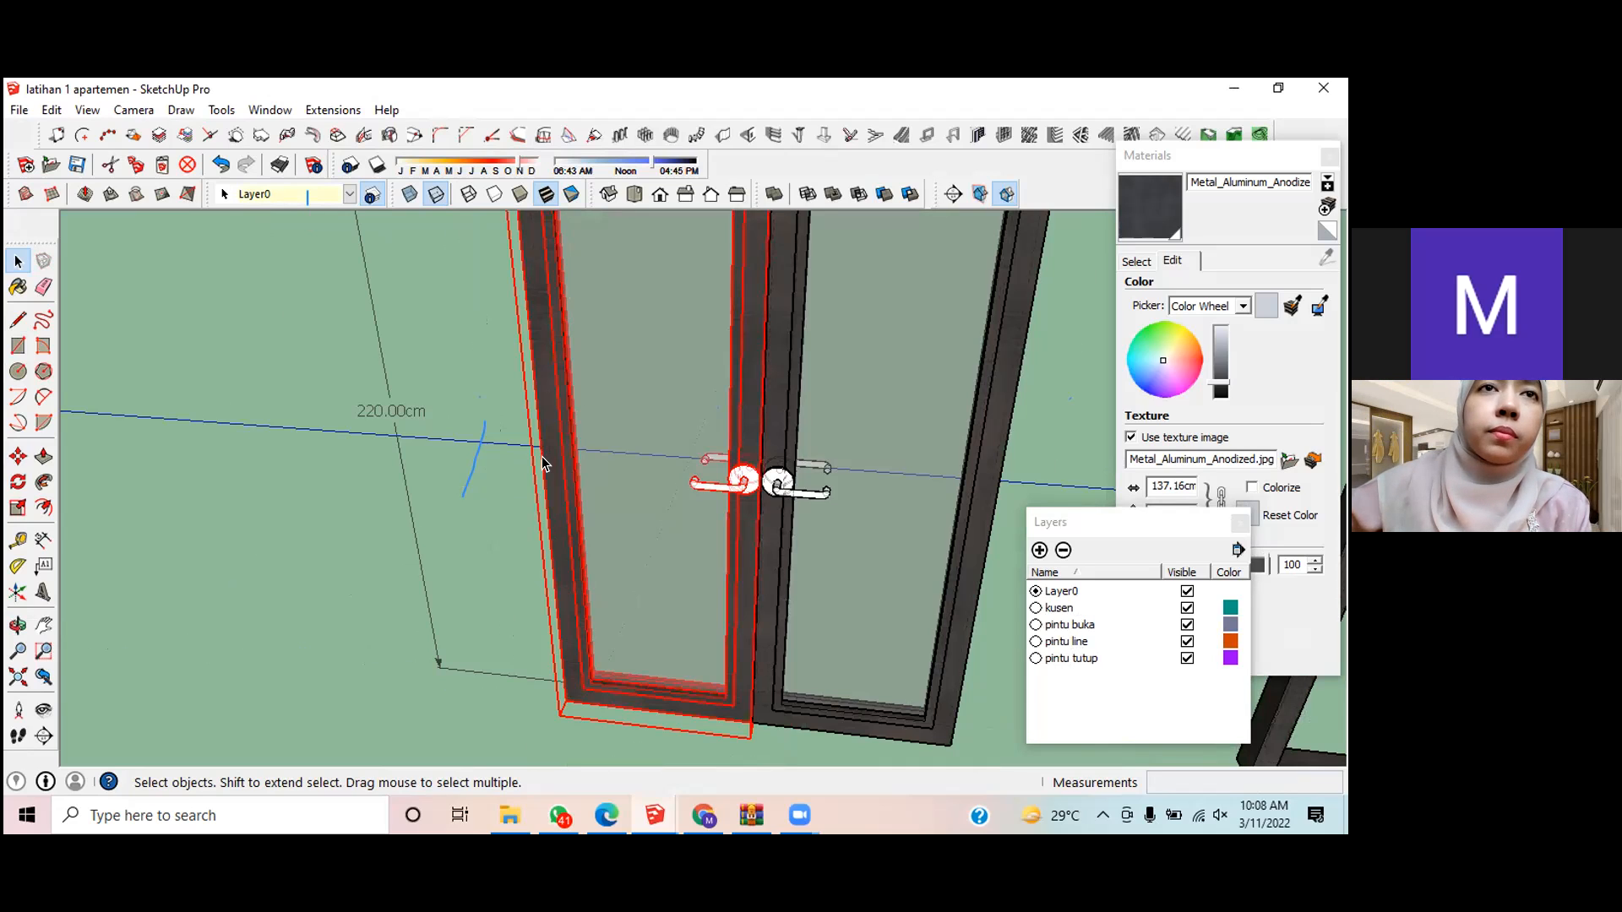
pyautogui.doubleClick(543, 463)
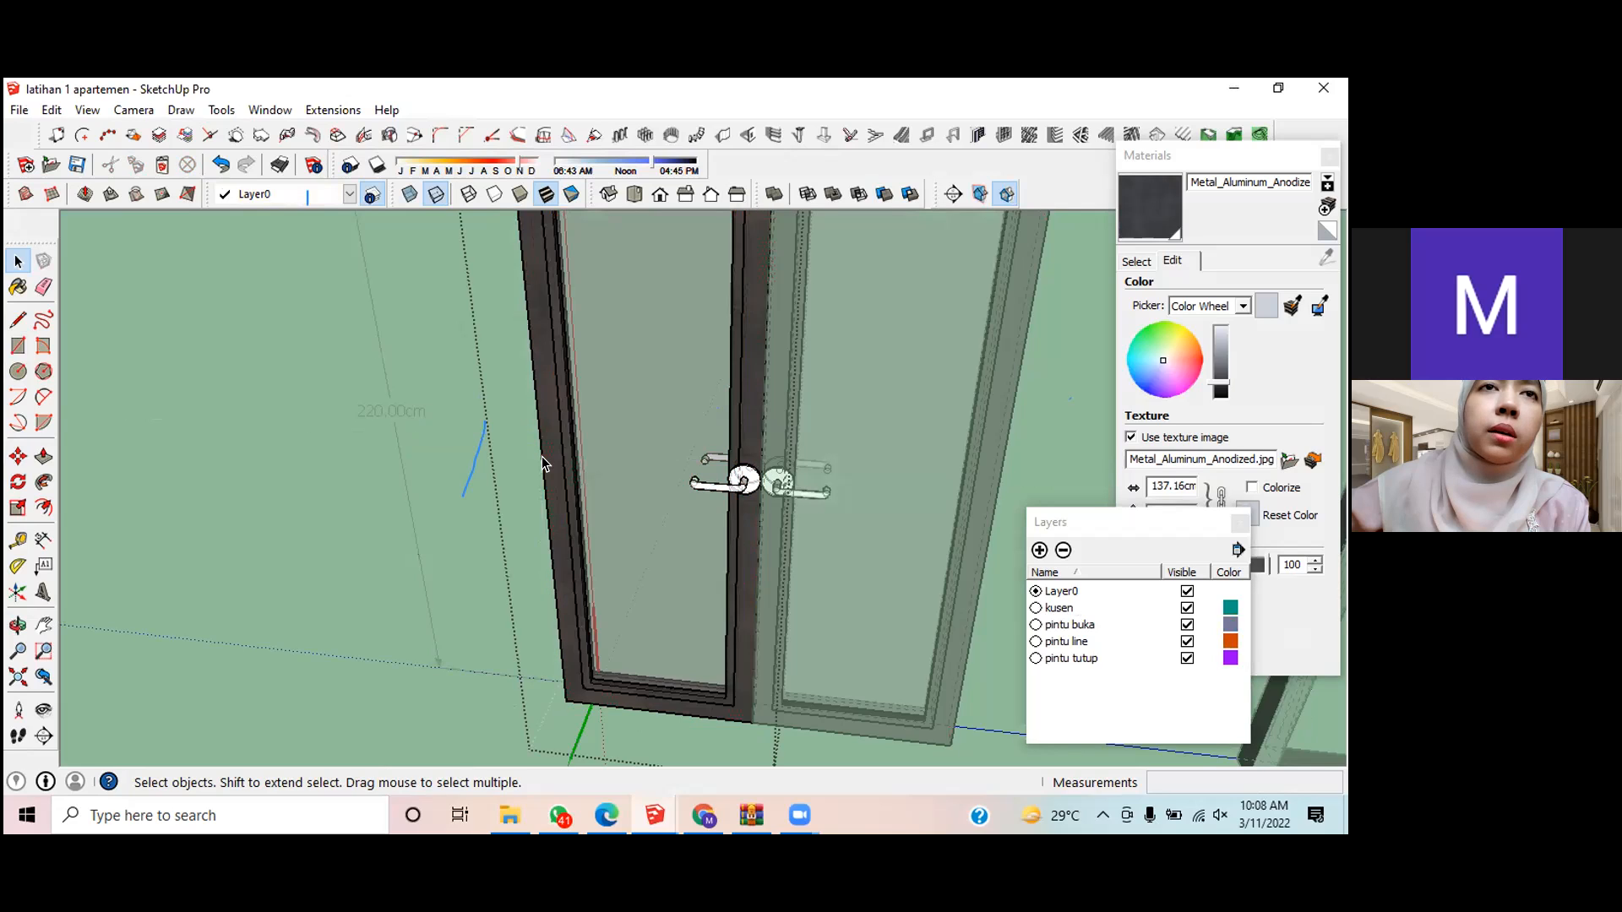
pyautogui.click(542, 463)
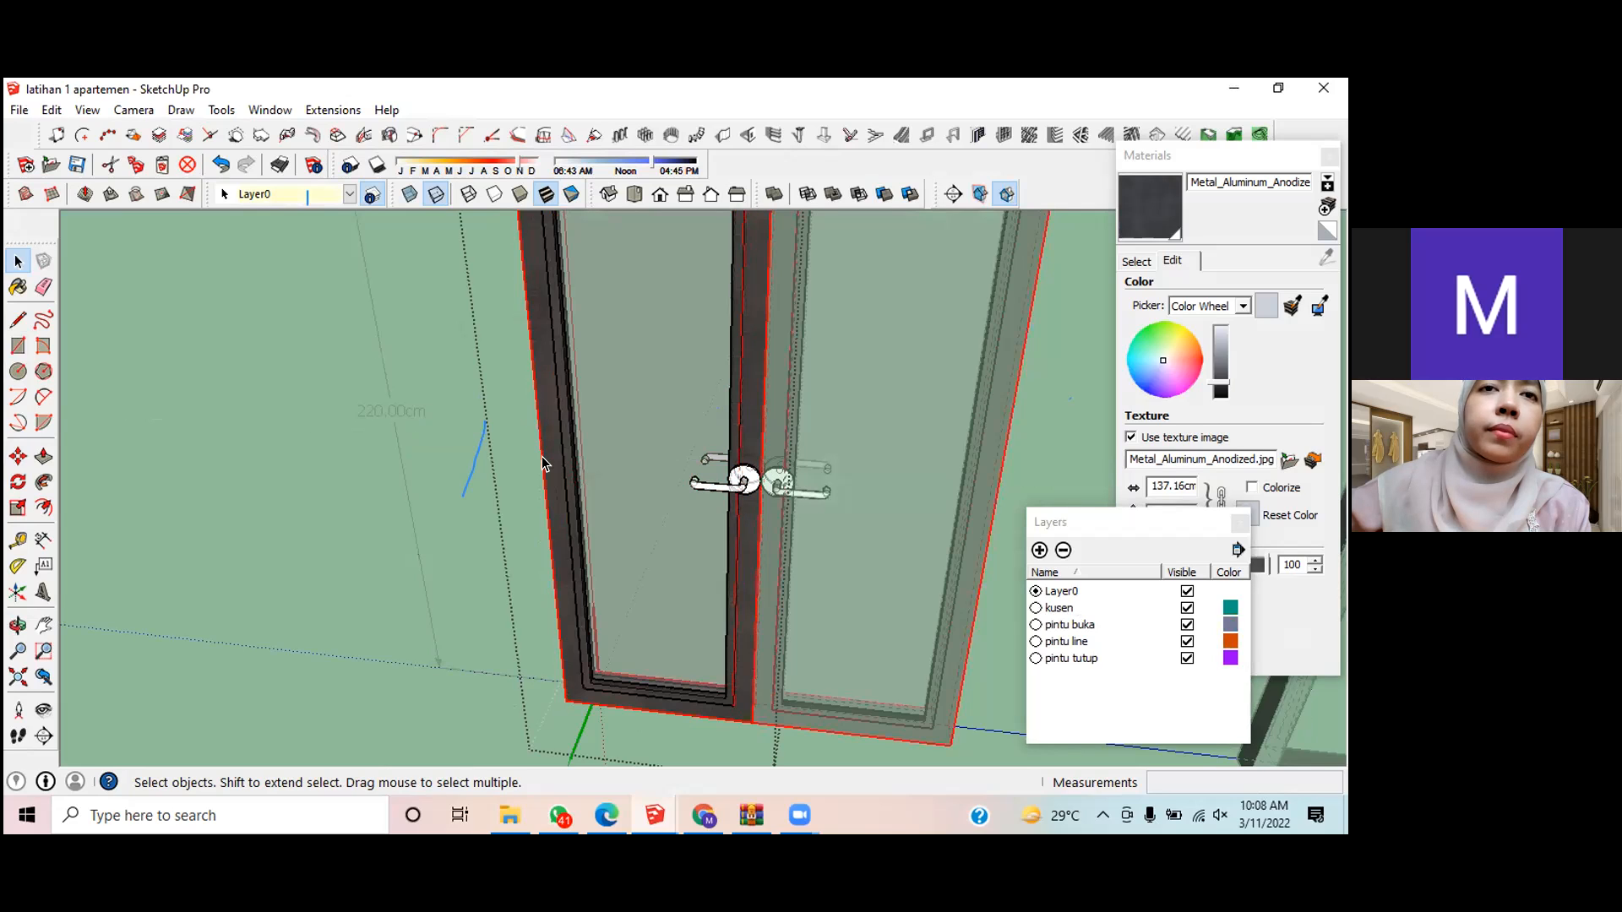
pyautogui.scroll(-1, 542, 463)
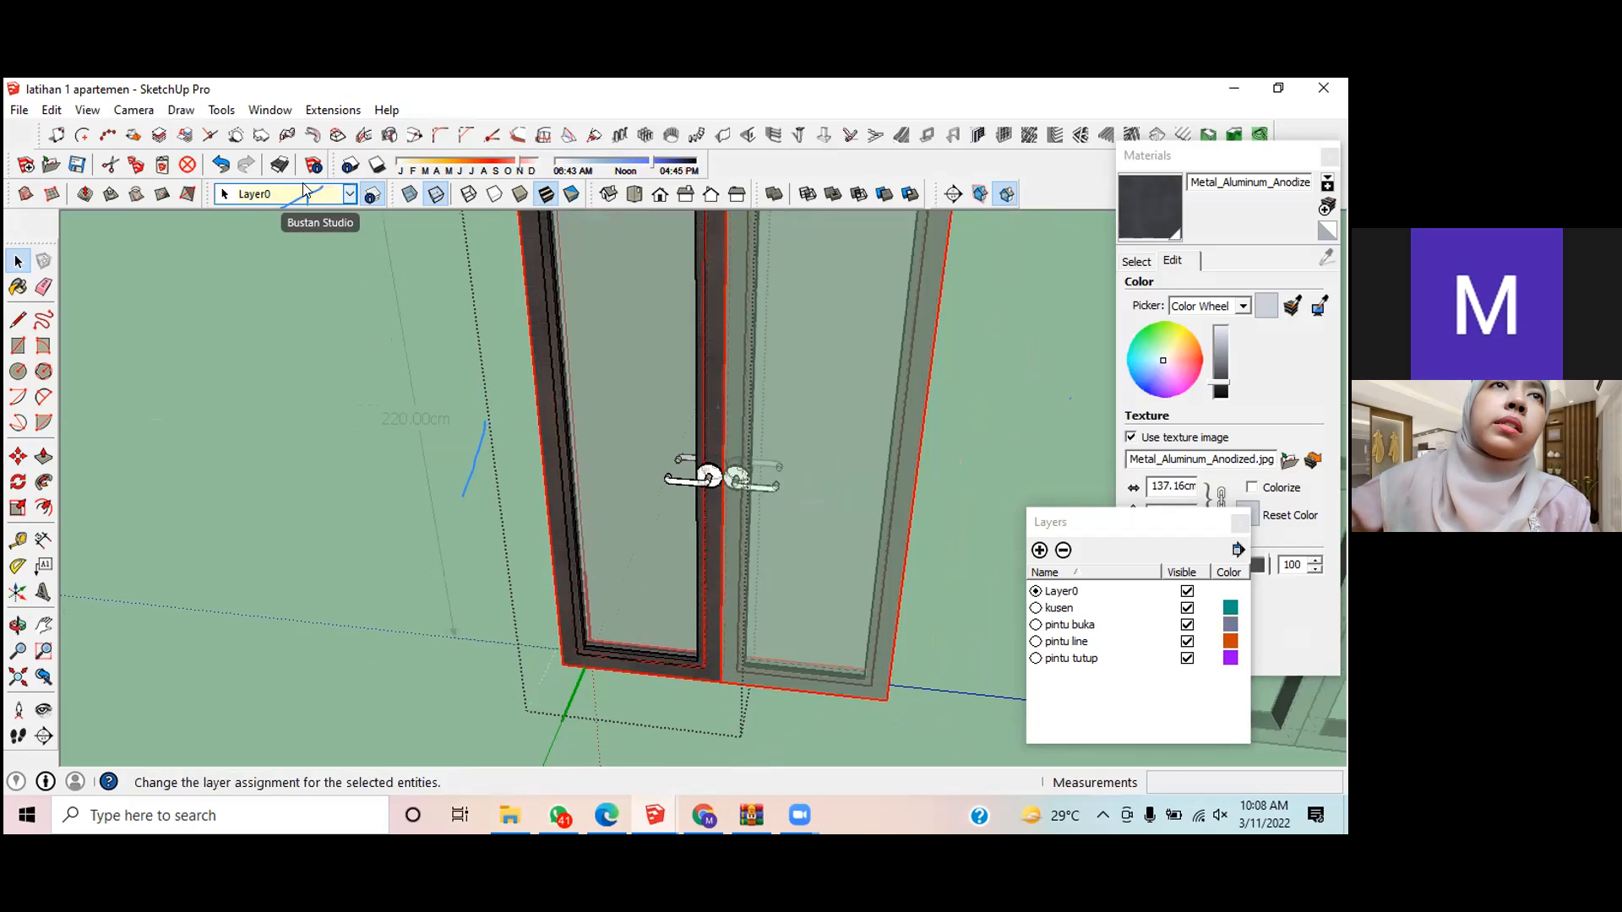
pyautogui.click(350, 193)
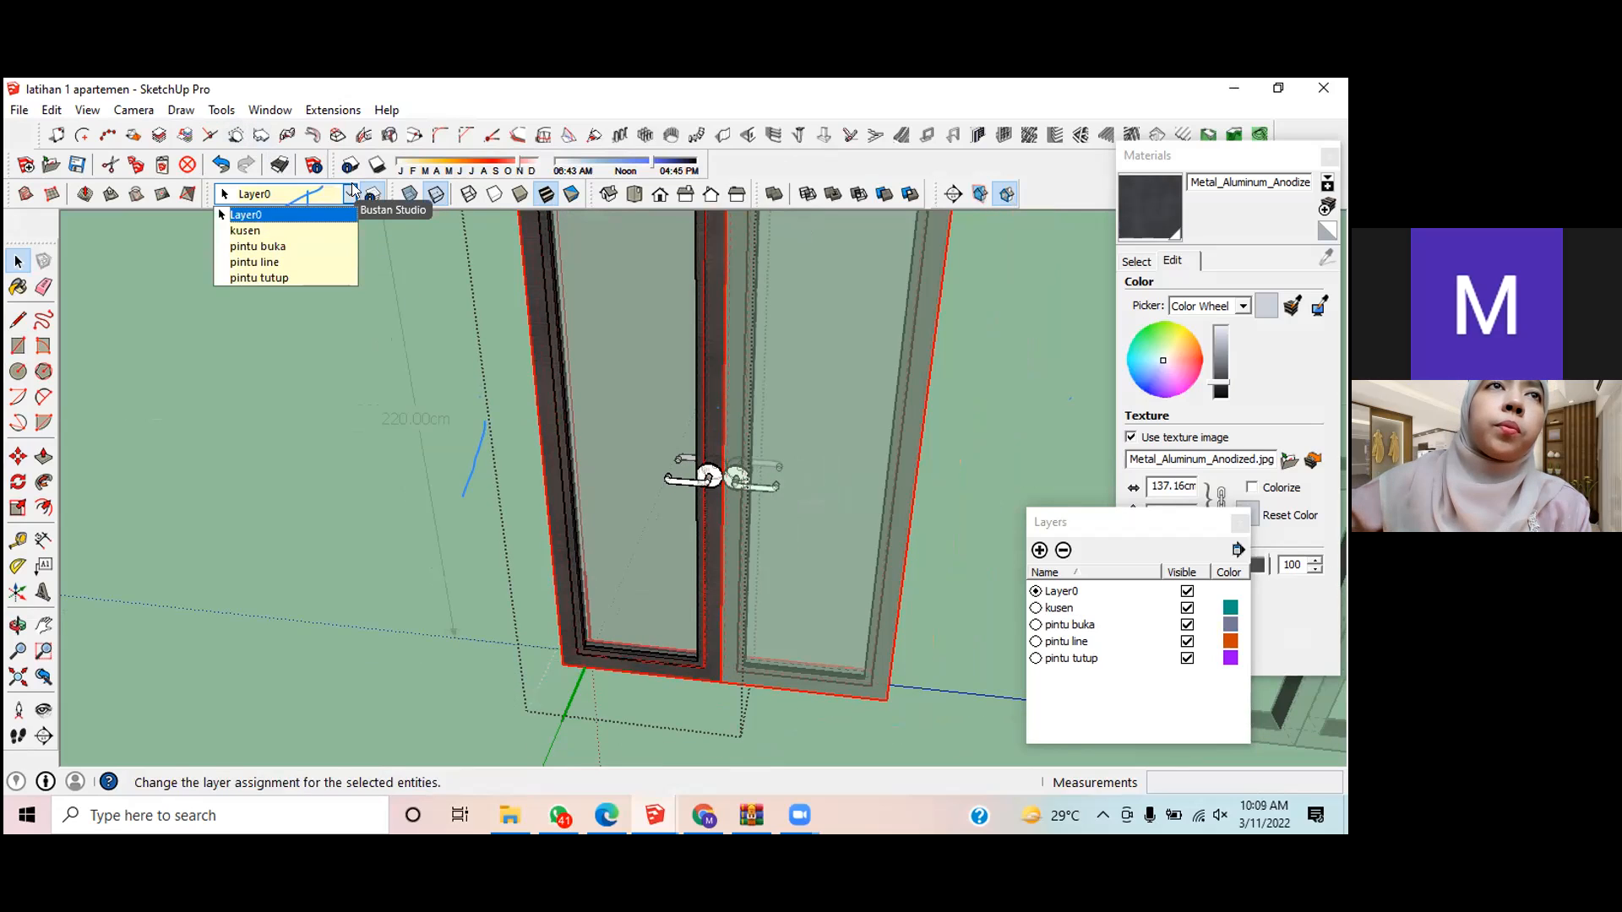
pyautogui.click(267, 229)
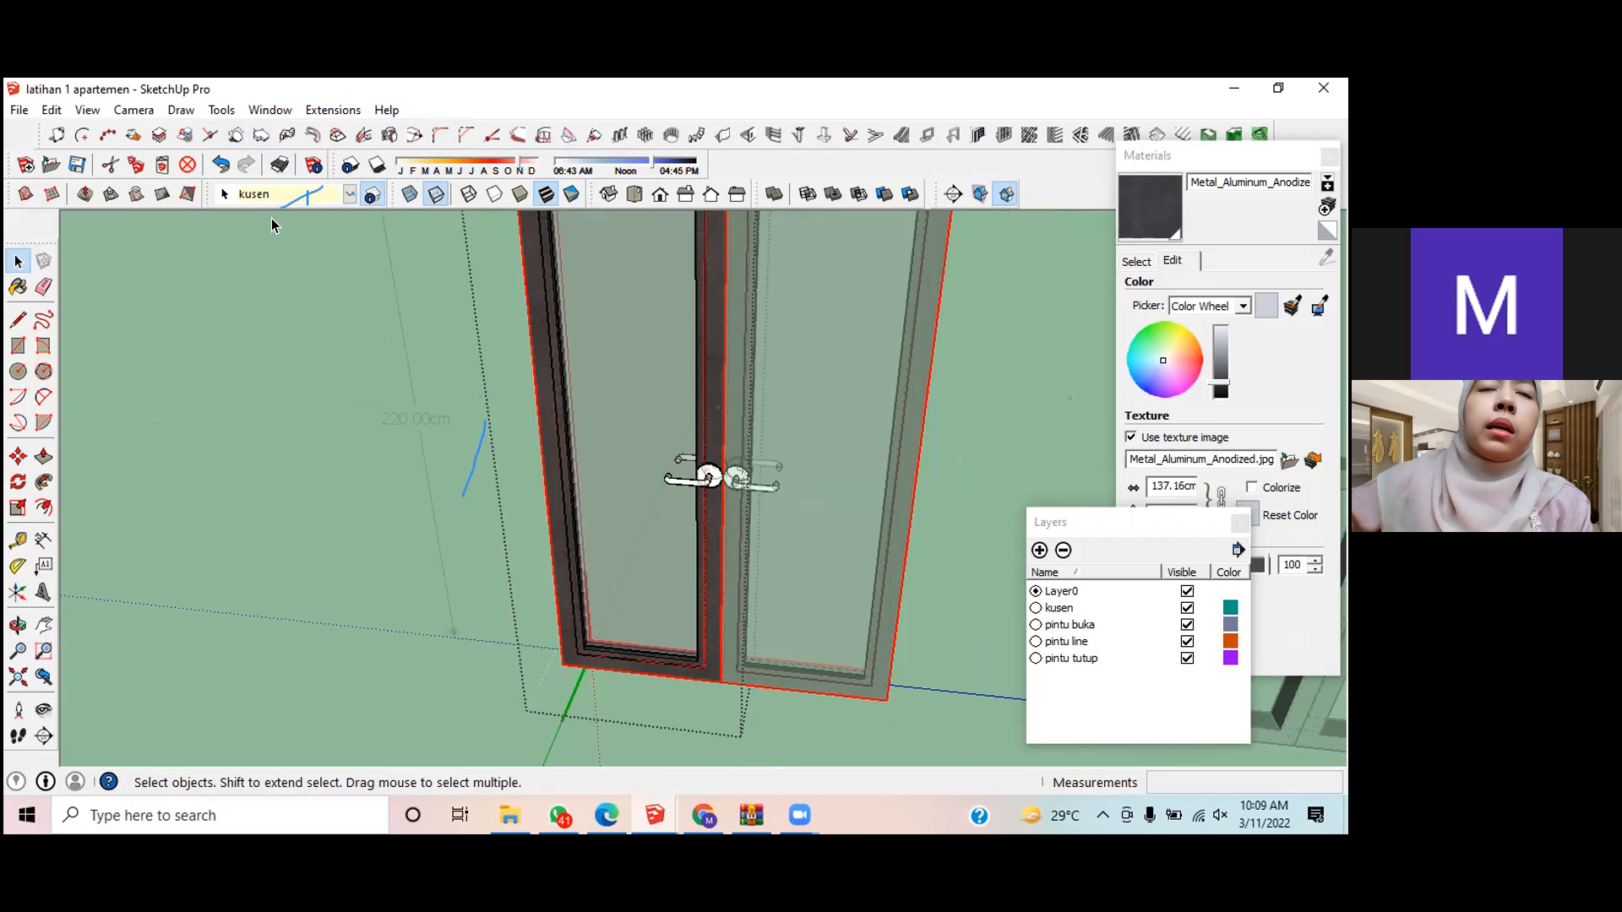
pyautogui.click(619, 319)
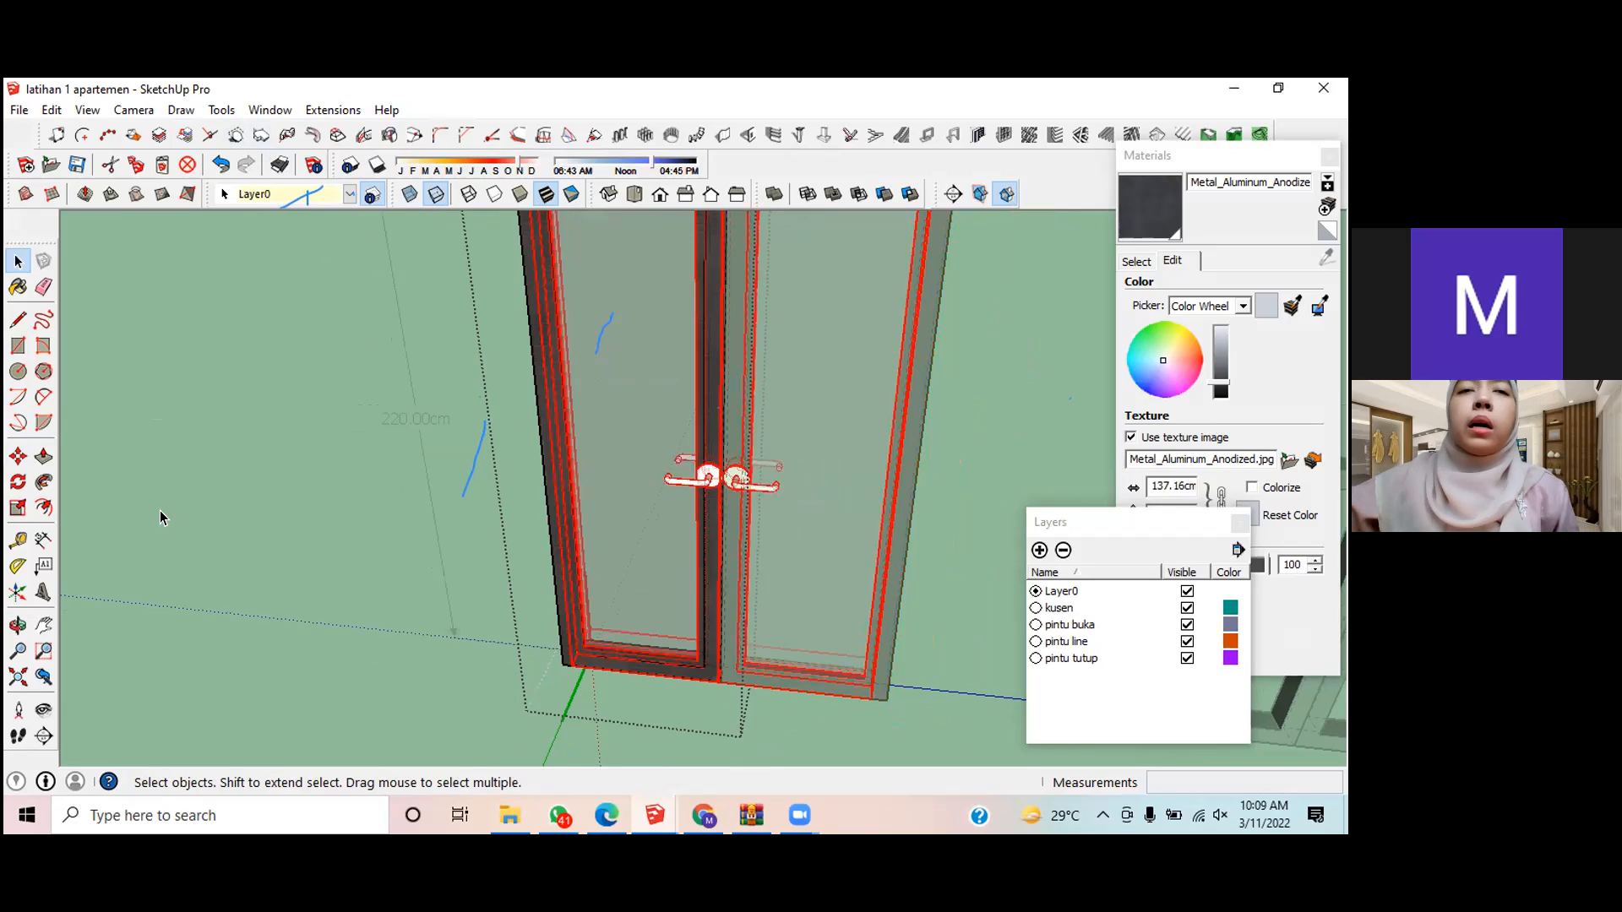
pyautogui.click(217, 490)
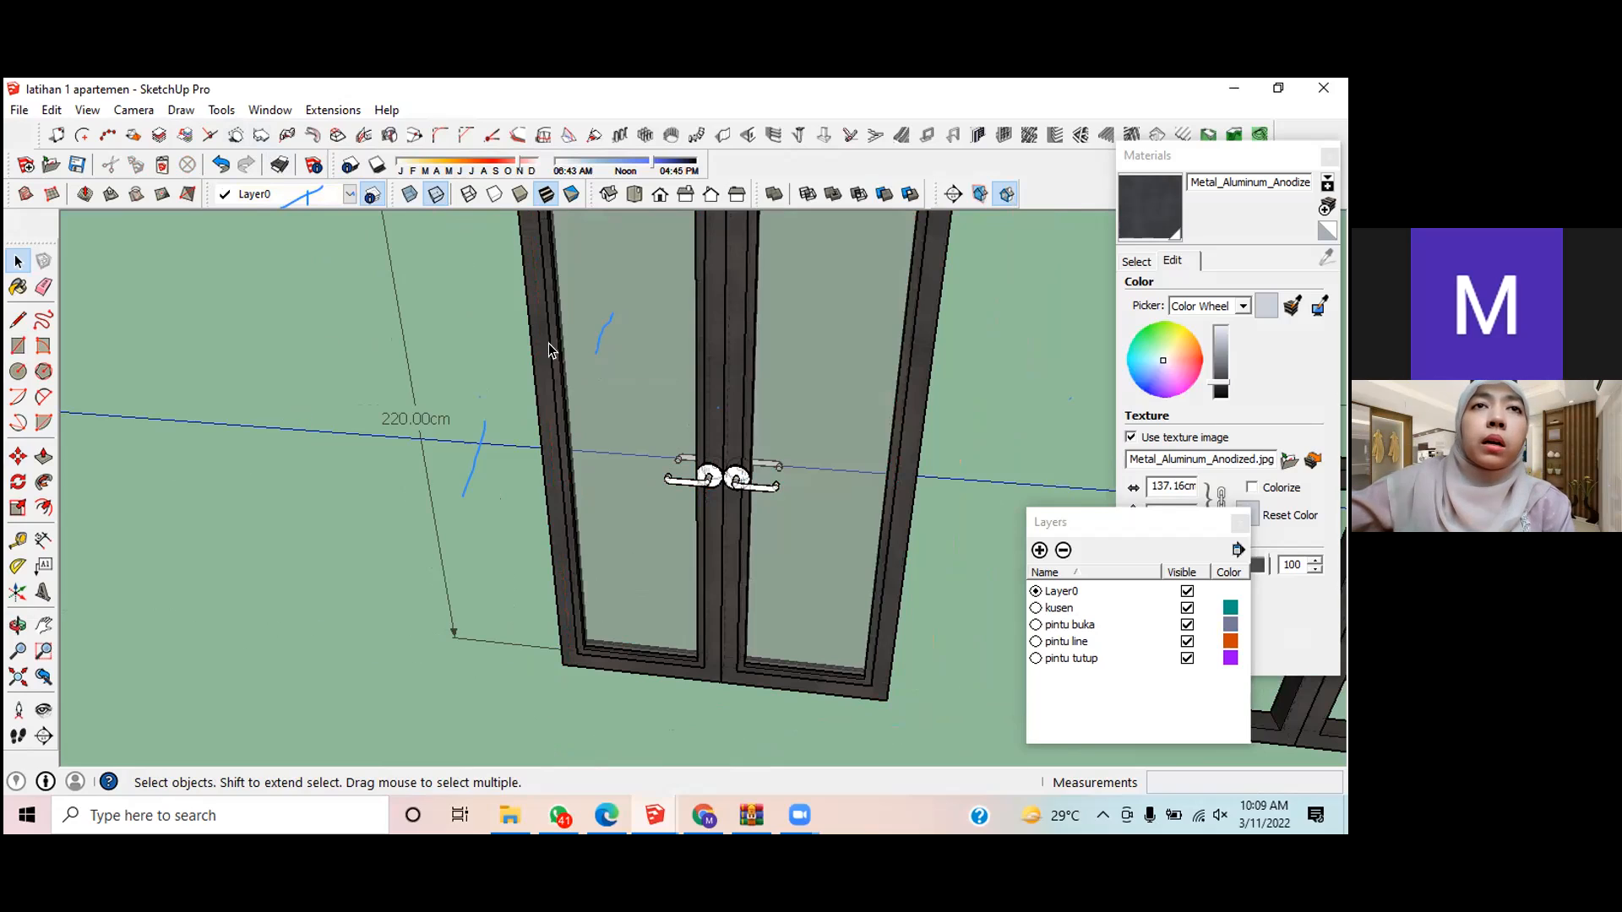
# Step: Examine the nested inner-frame group and its contents inside the leaf nearer the 220 cm dimension, closing all groups again
pyautogui.click(612, 383)
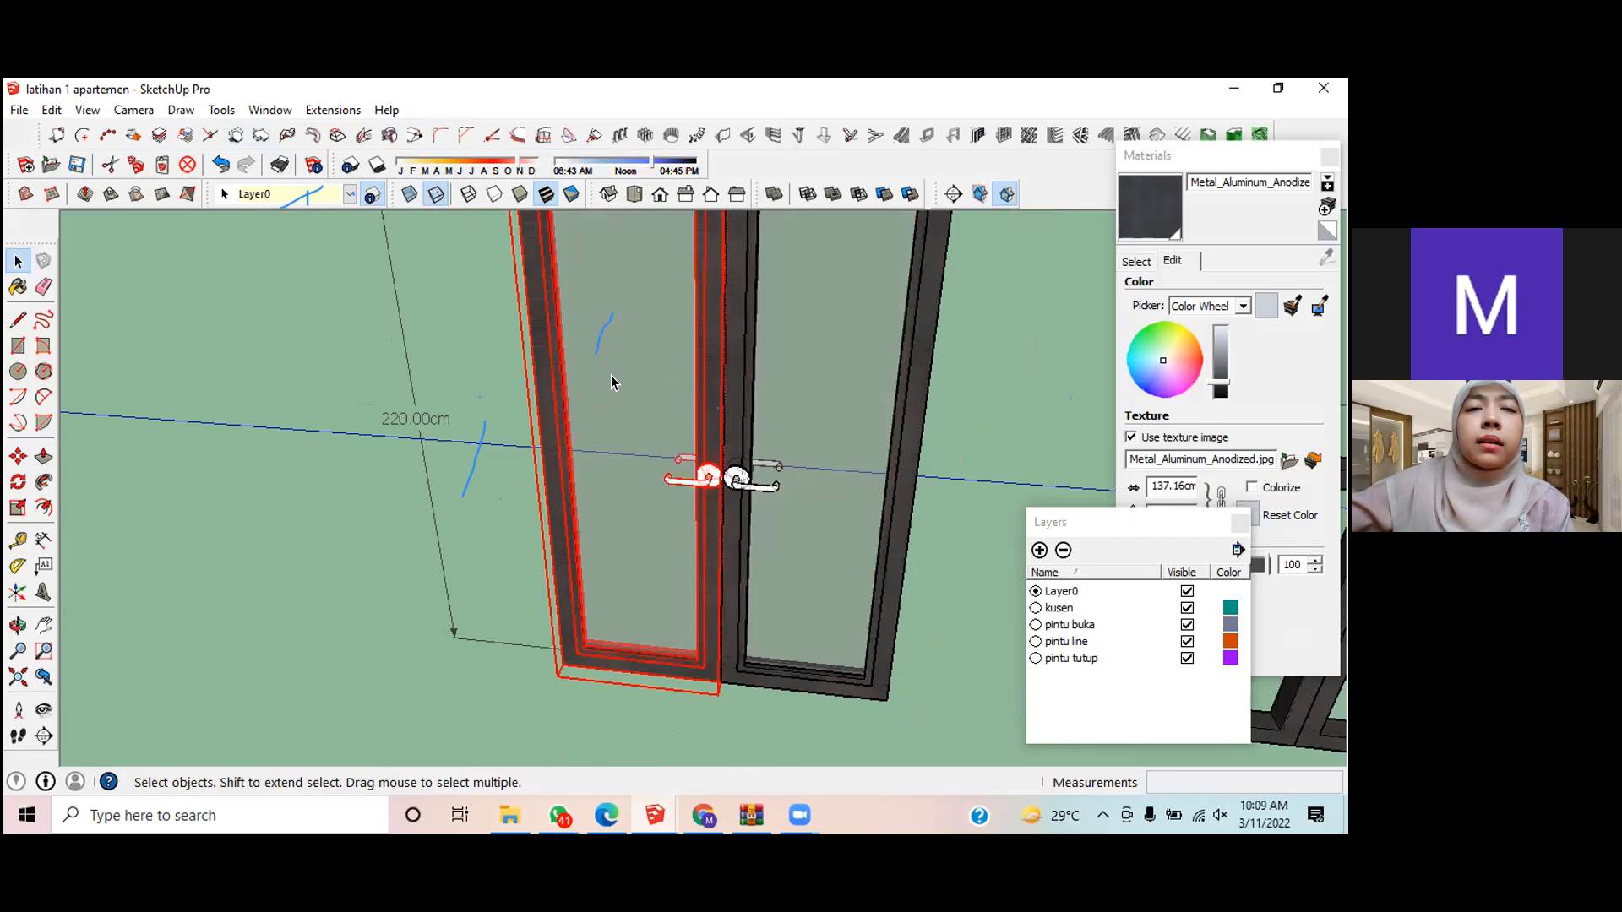
pyautogui.scroll(-1, 612, 381)
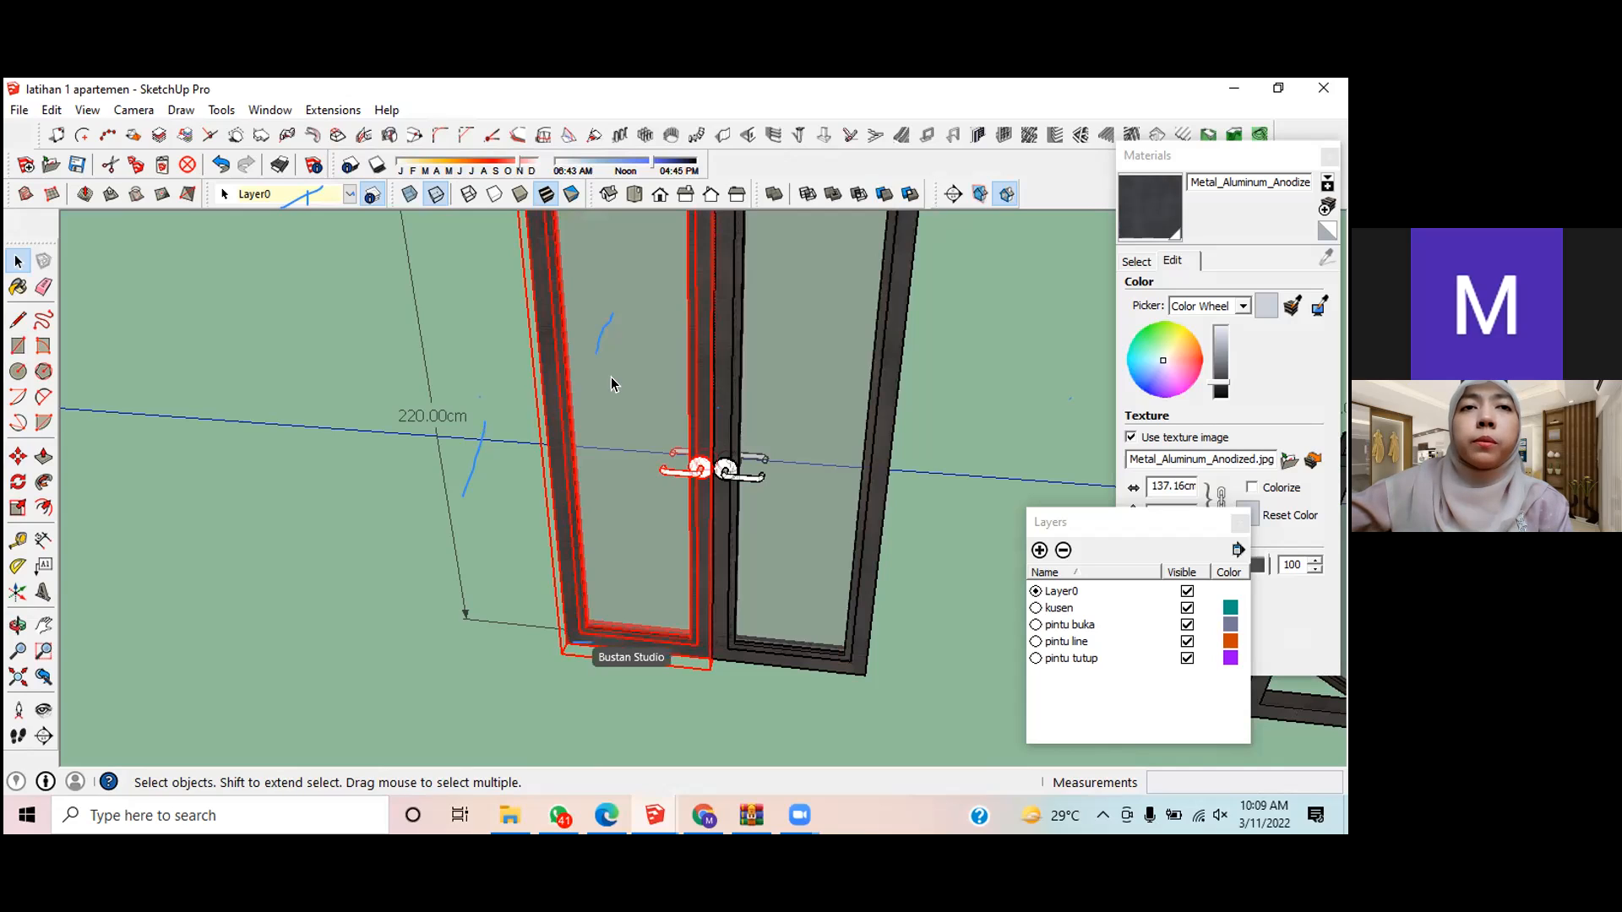
pyautogui.doubleClick(590, 420)
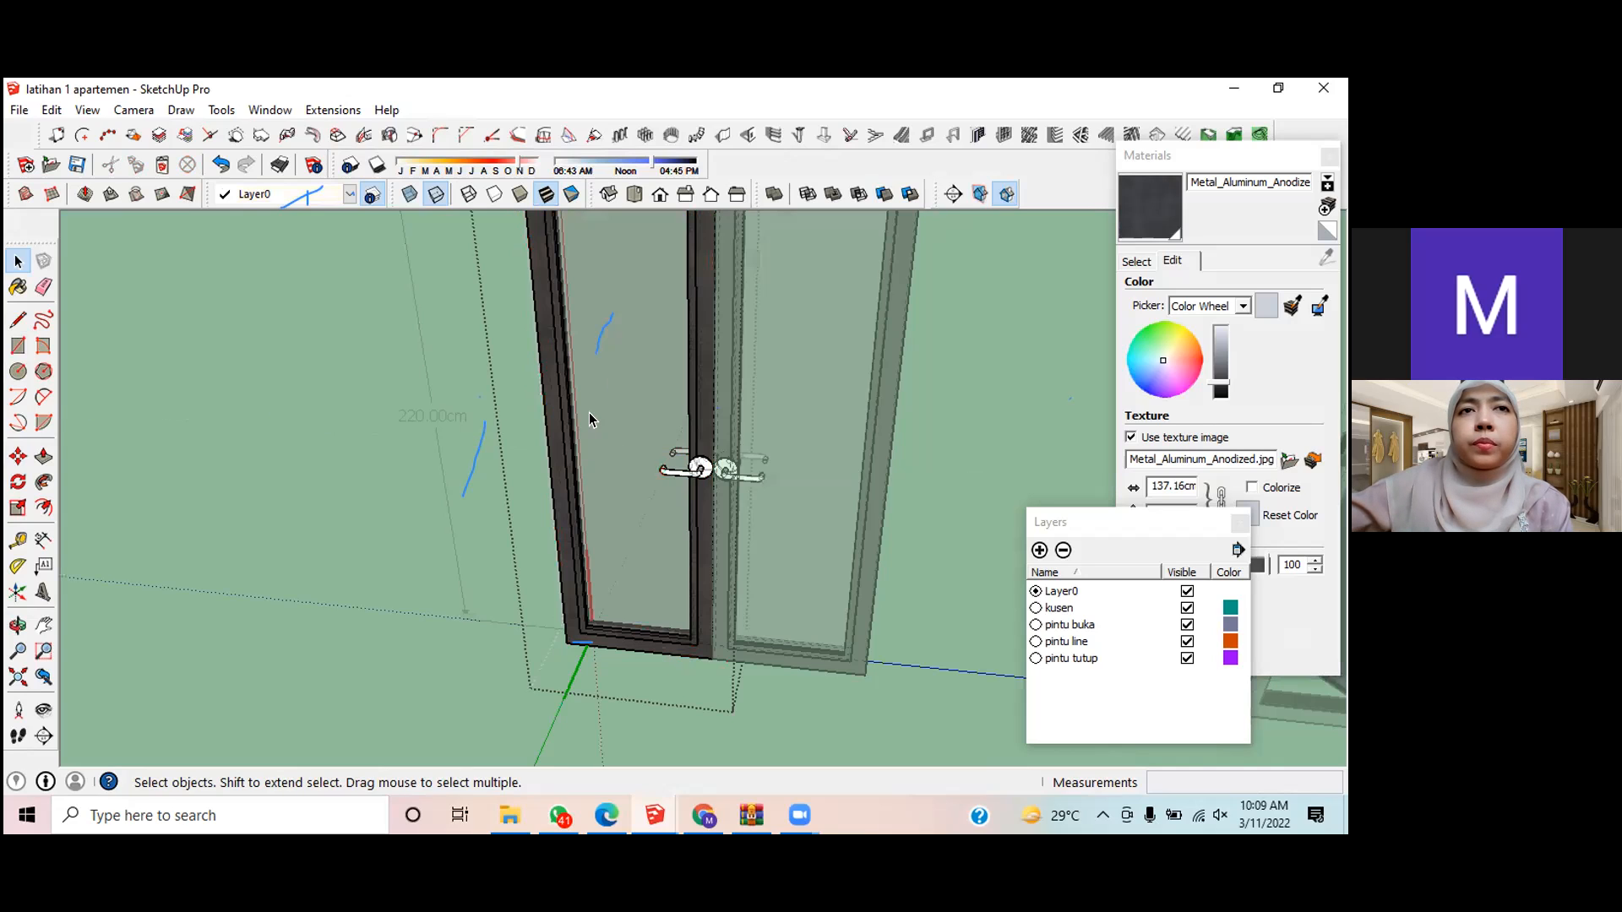
pyautogui.doubleClick(590, 420)
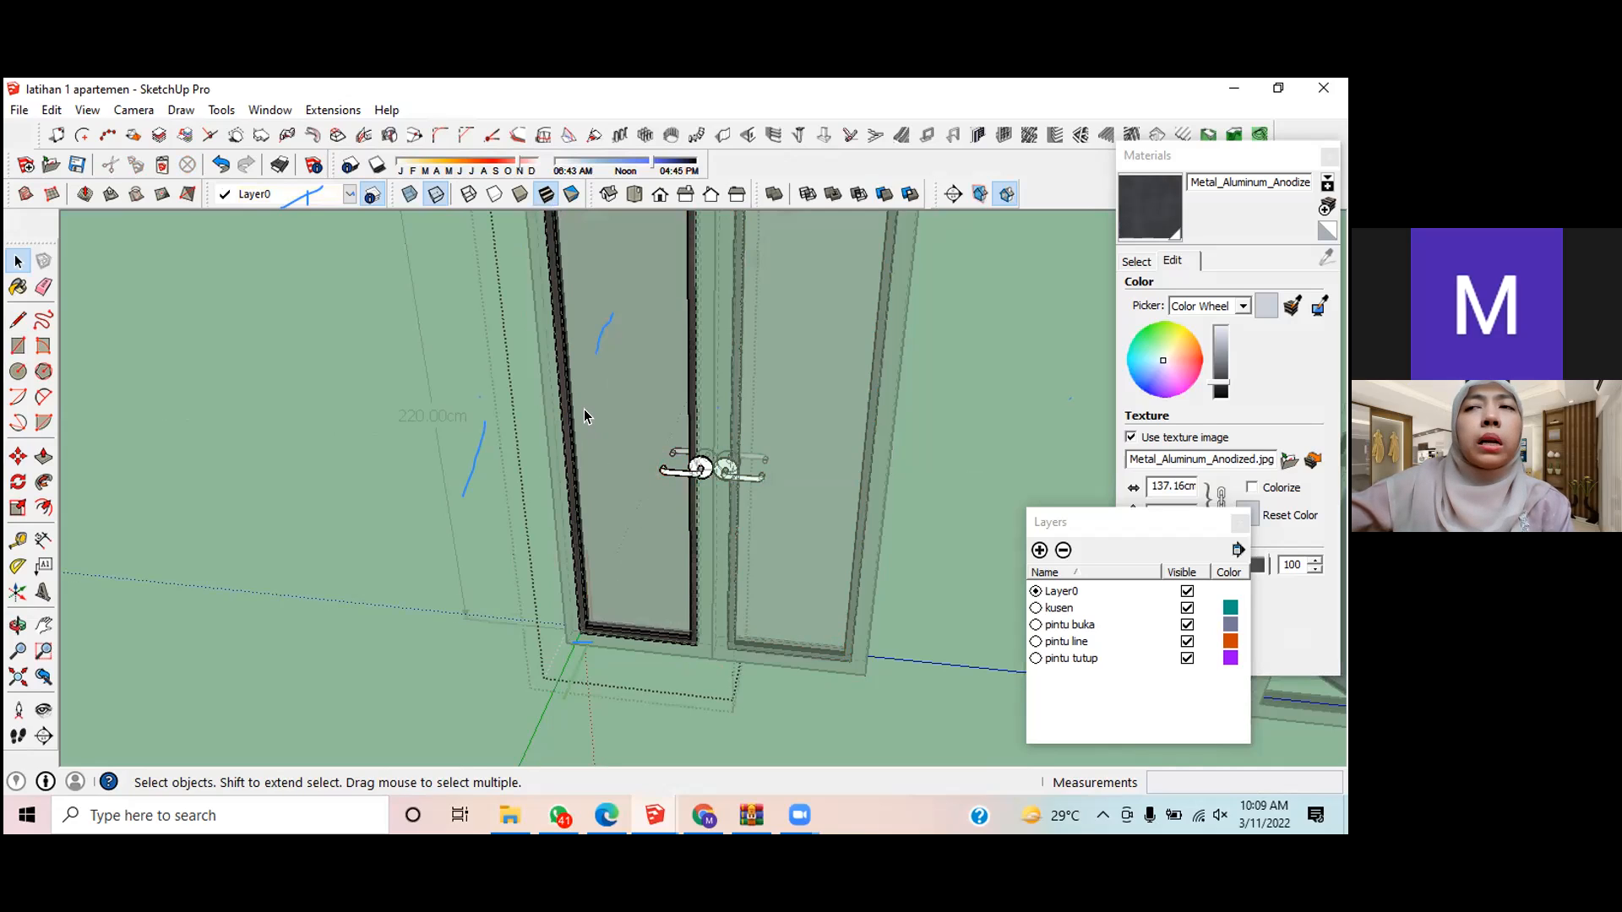
pyautogui.click(597, 387)
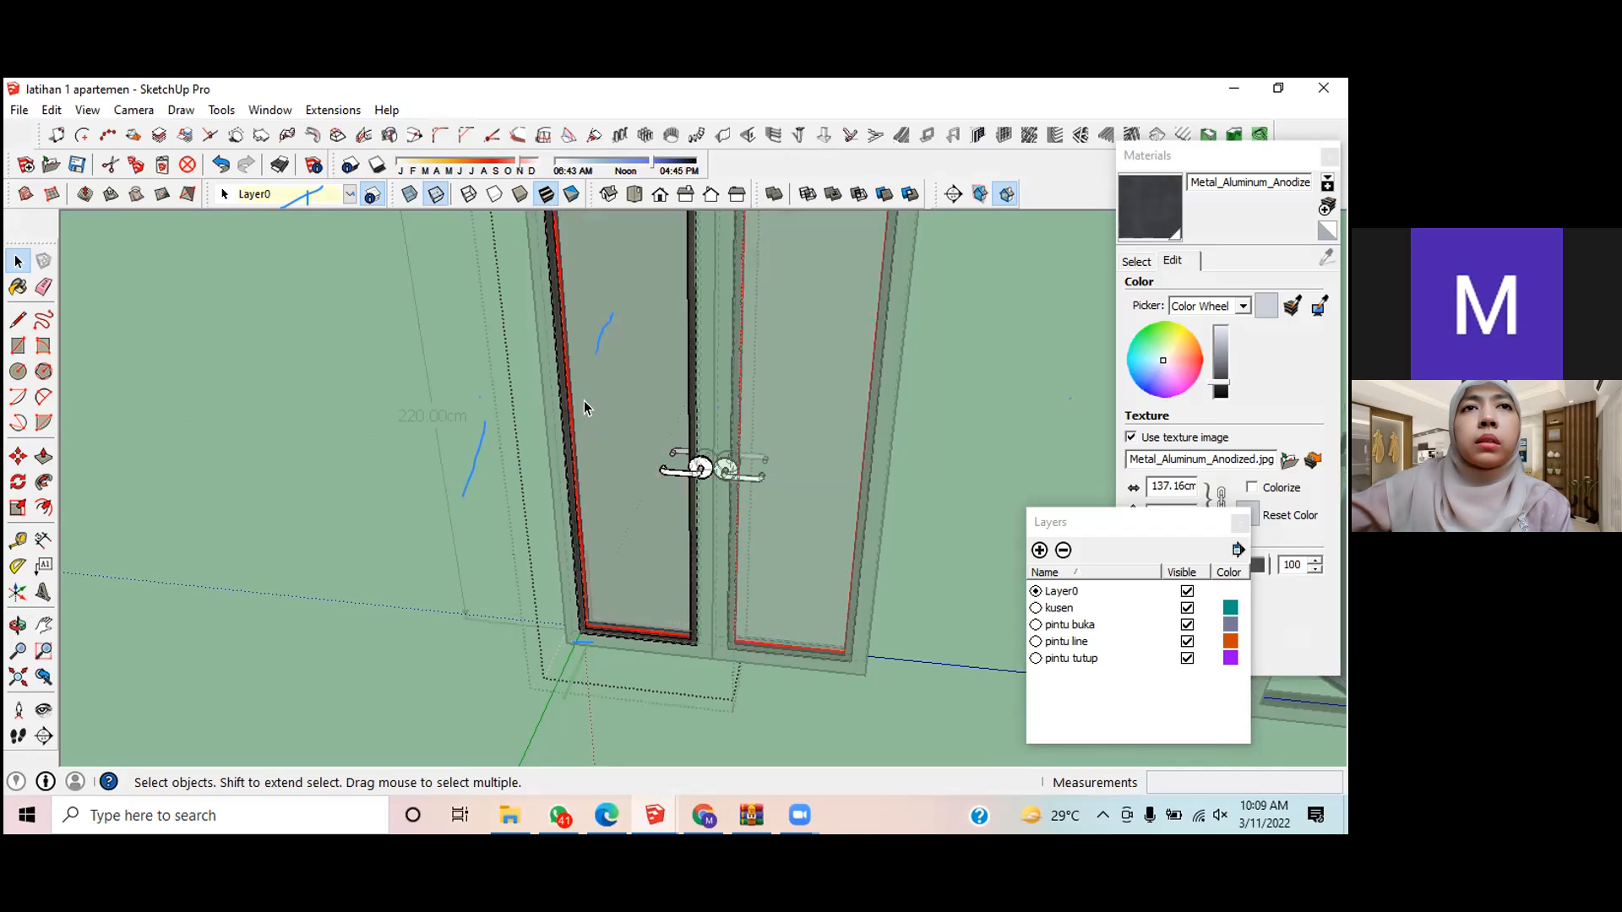
pyautogui.click(409, 488)
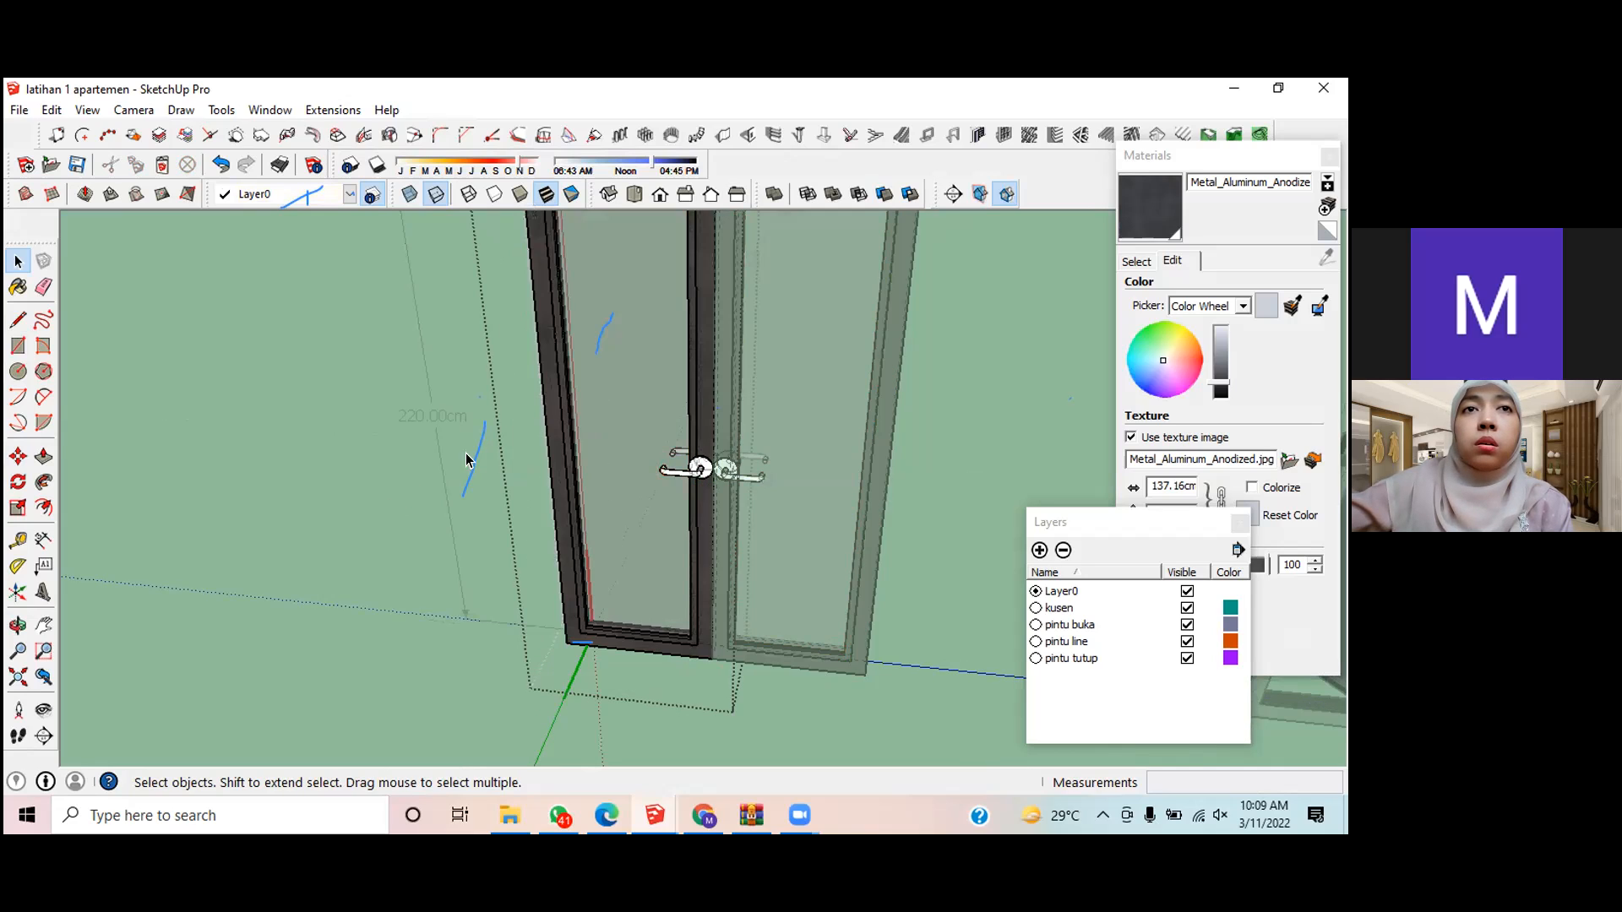
pyautogui.click(505, 456)
pyautogui.click(567, 401)
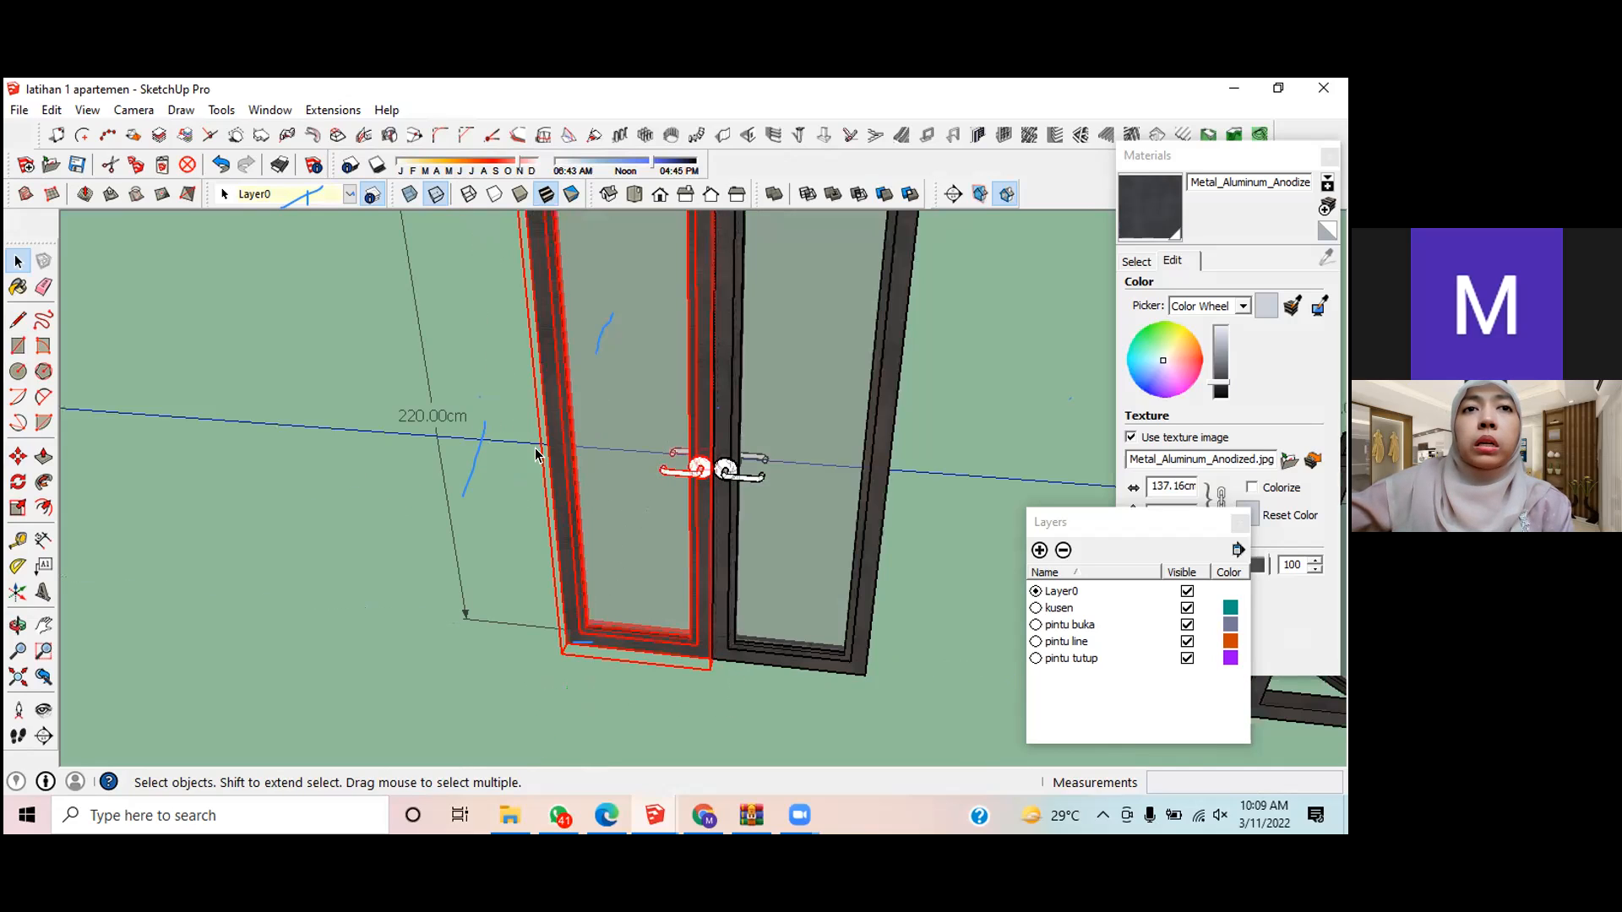
pyautogui.click(281, 564)
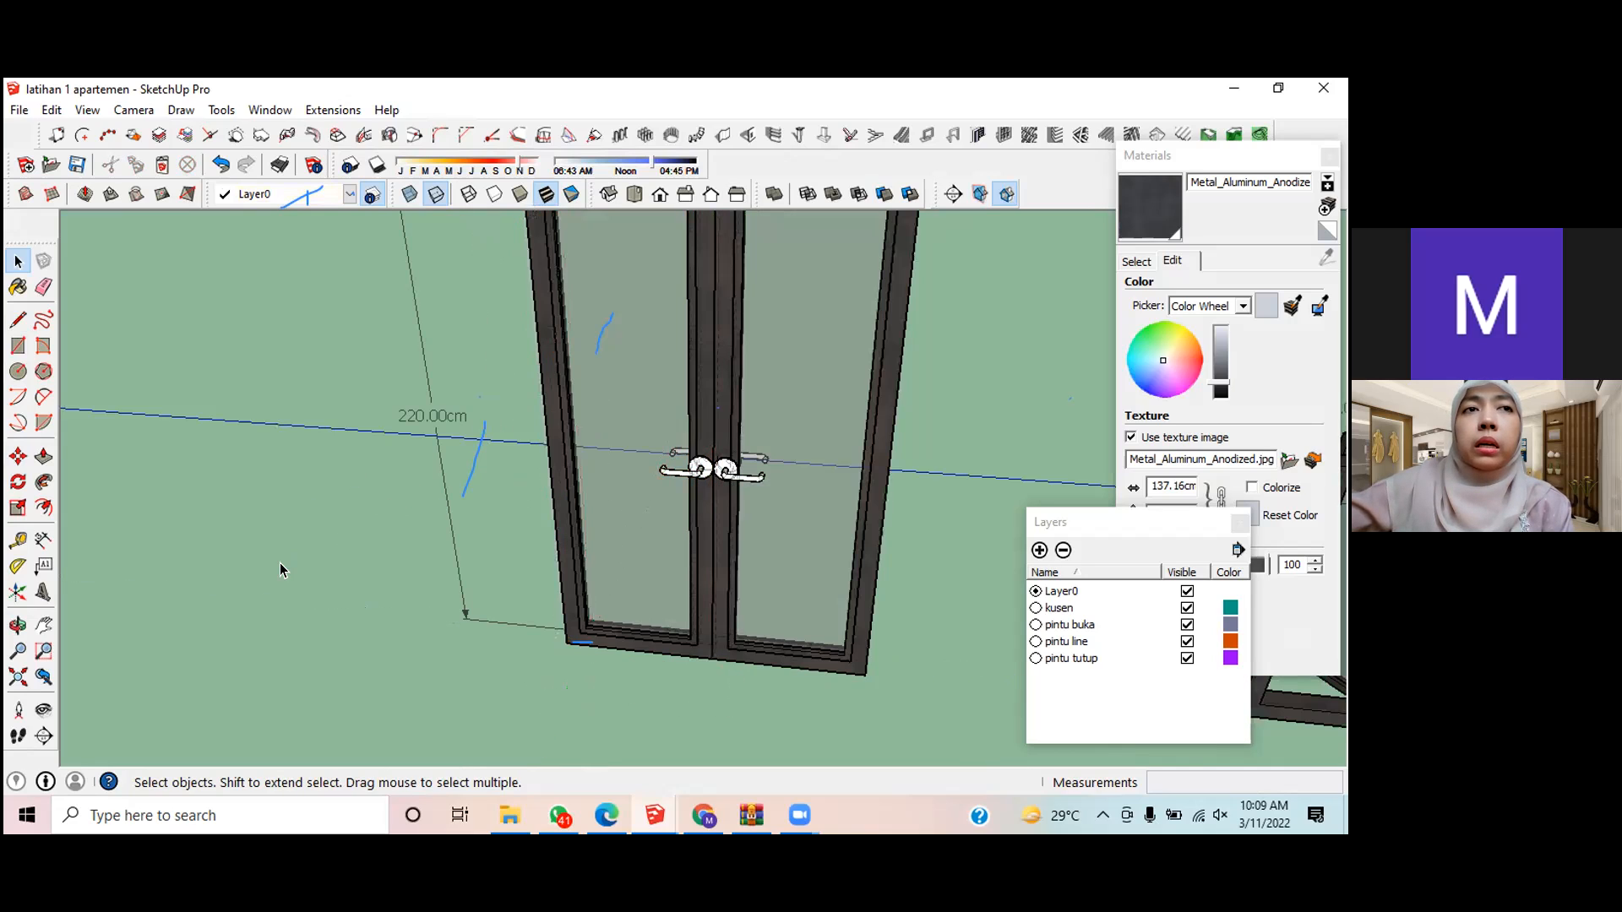
# Step: Open the leaf nearer the 220 cm dimension for editing and select its nested inner-frame group with glass and handle
pyautogui.doubleClick(570, 391)
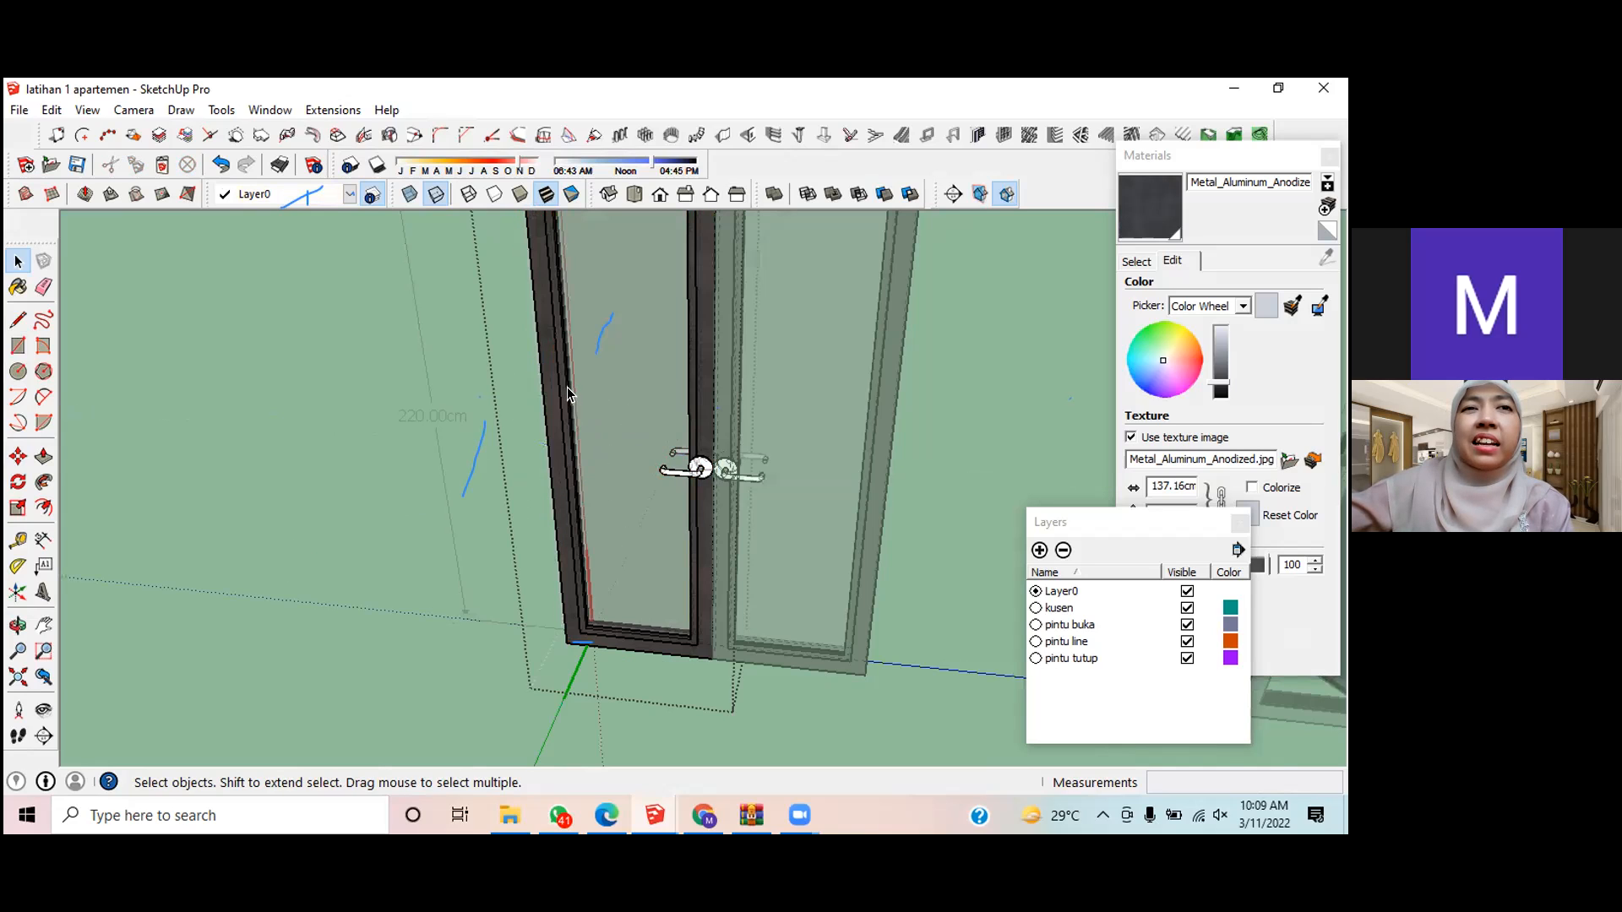
pyautogui.click(567, 389)
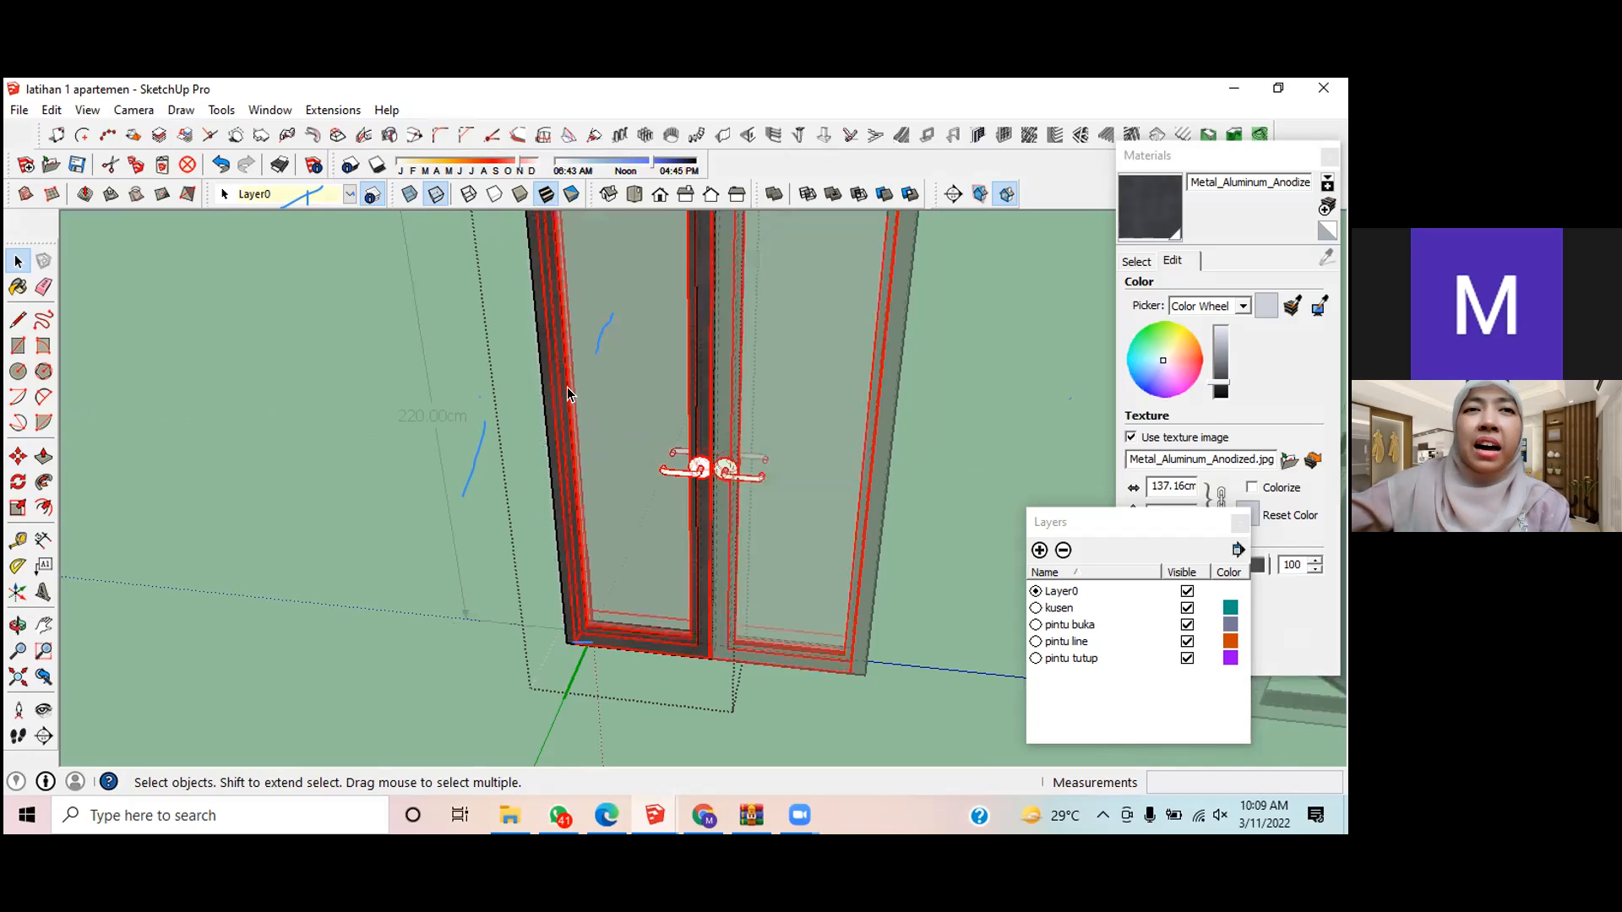
pyautogui.scroll(2, 575, 380)
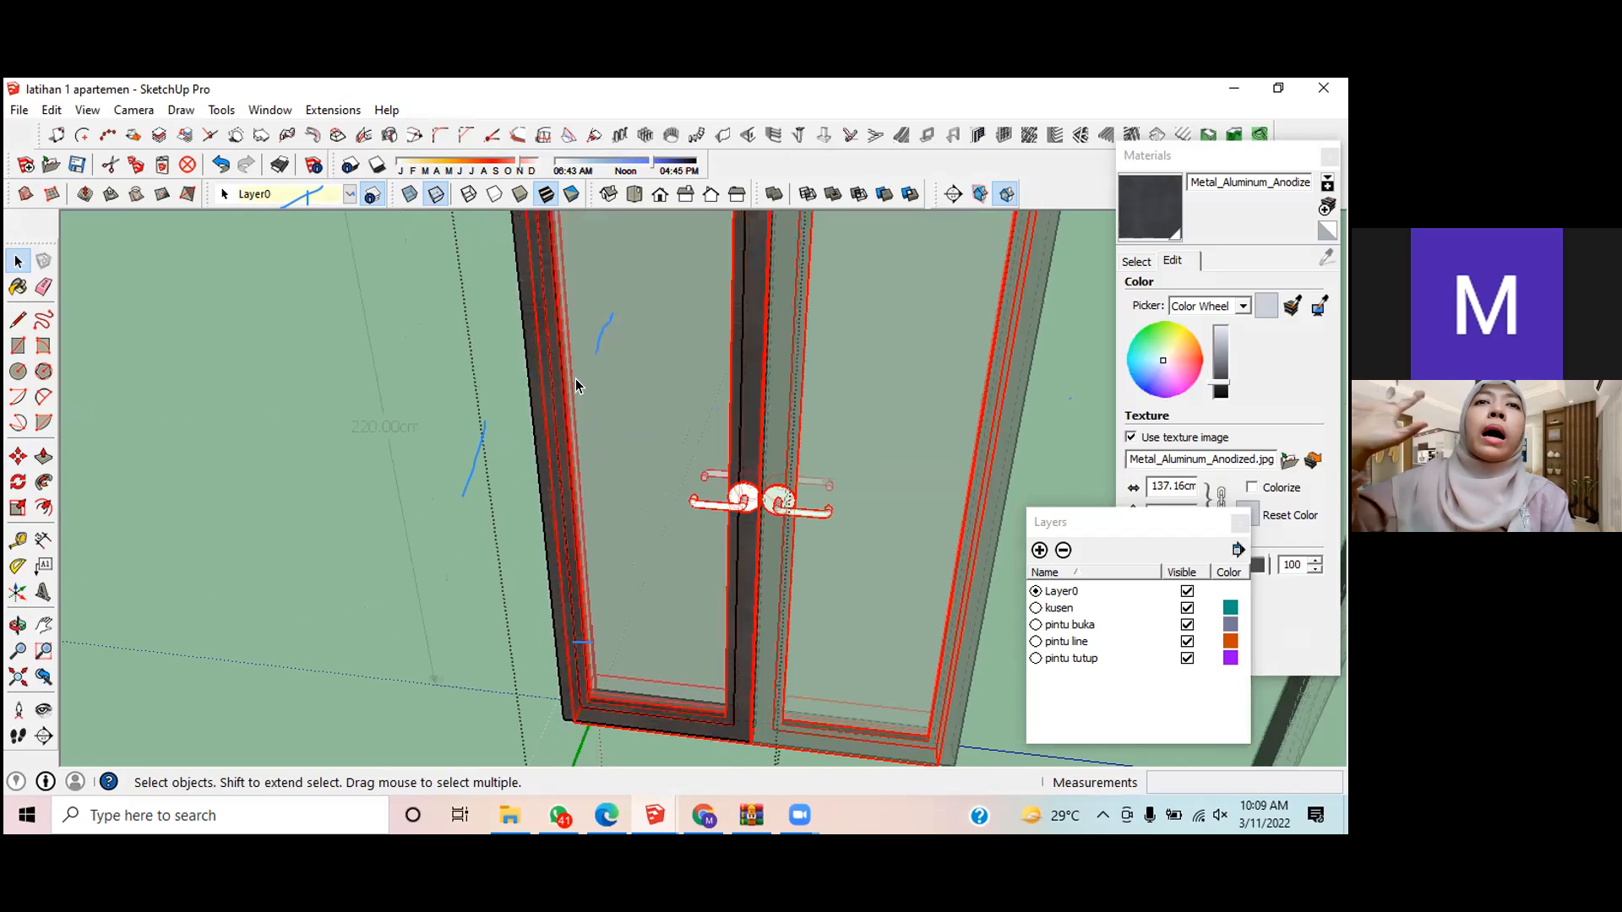
pyautogui.scroll(-1, 577, 382)
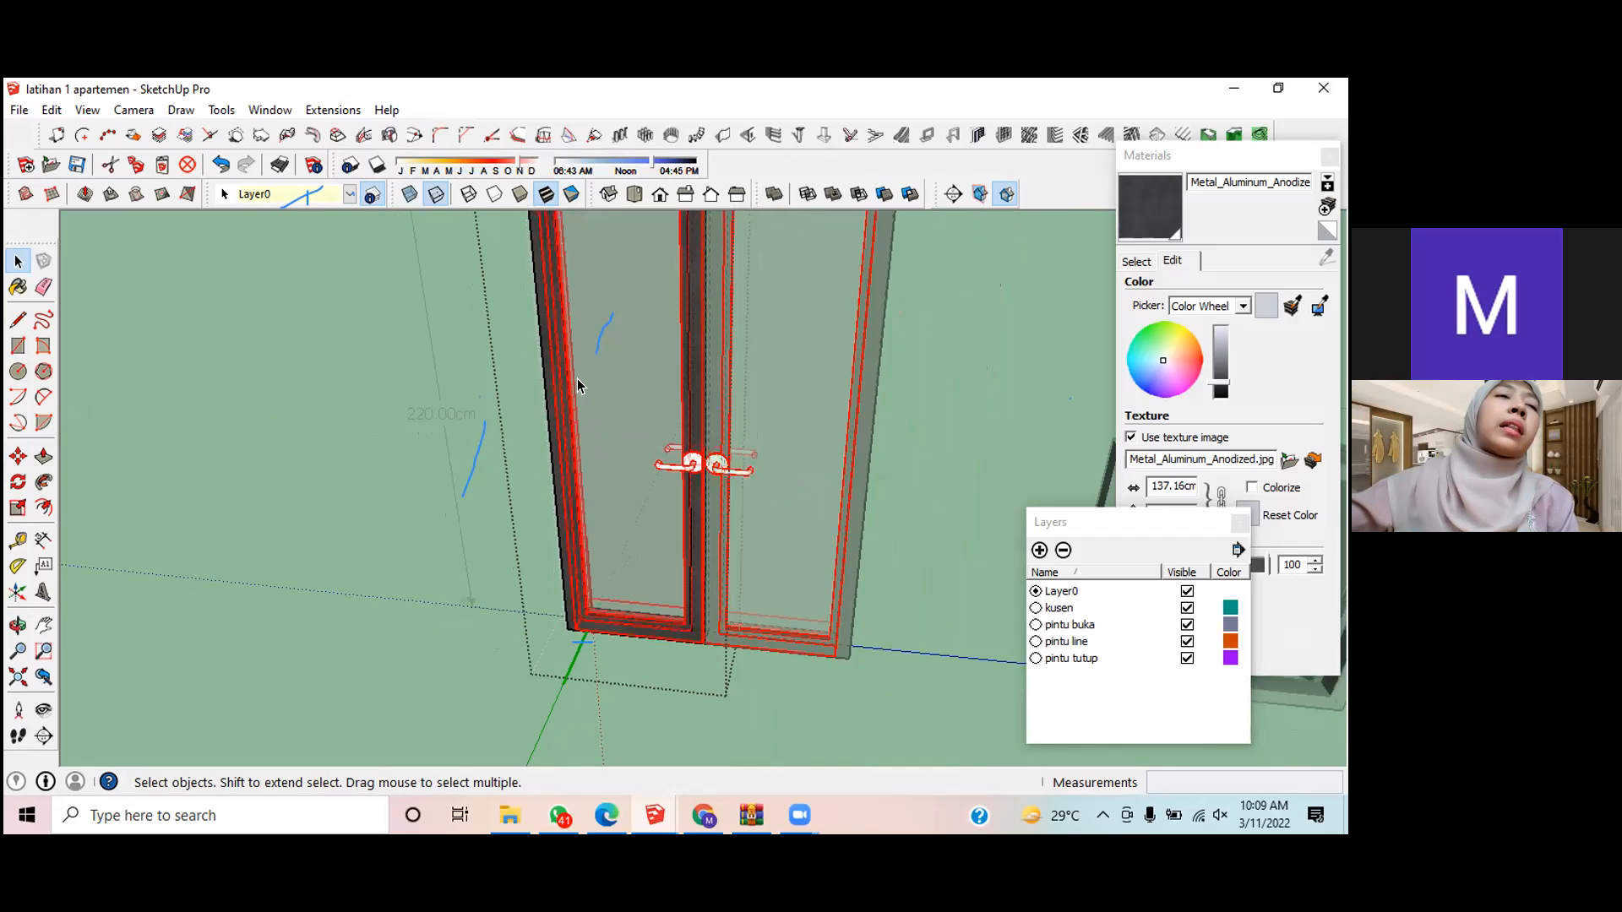
pyautogui.scroll(-2, 578, 385)
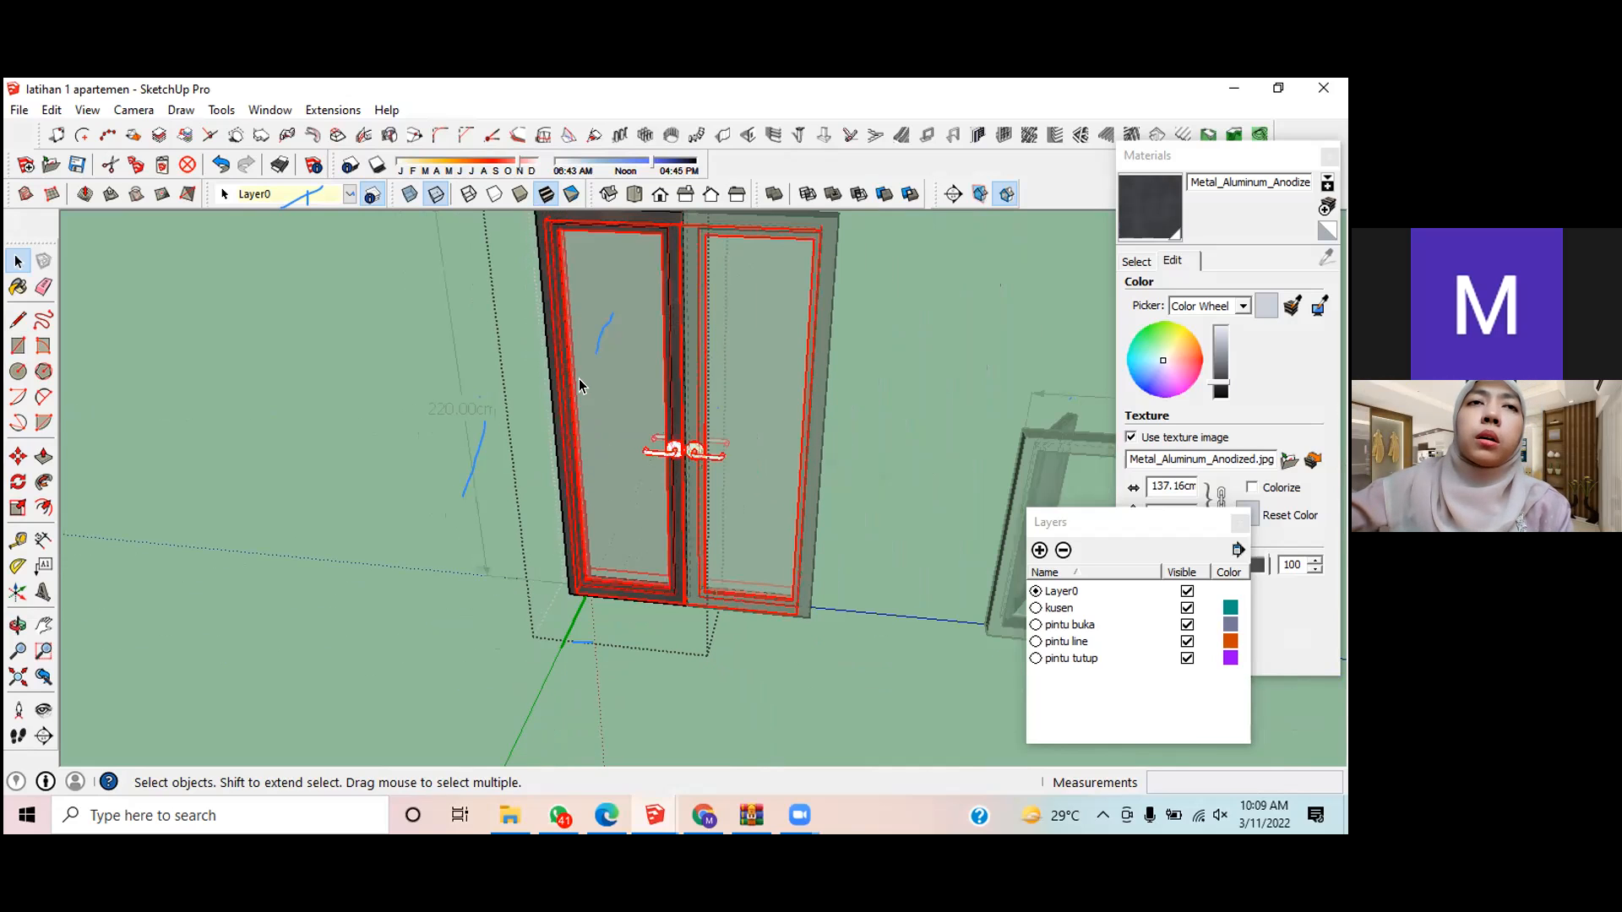
# Step: Rotate the selected inner-frame group about 53° around its lower hinge-side corner, swinging it away from the viewer
pyautogui.press('q')
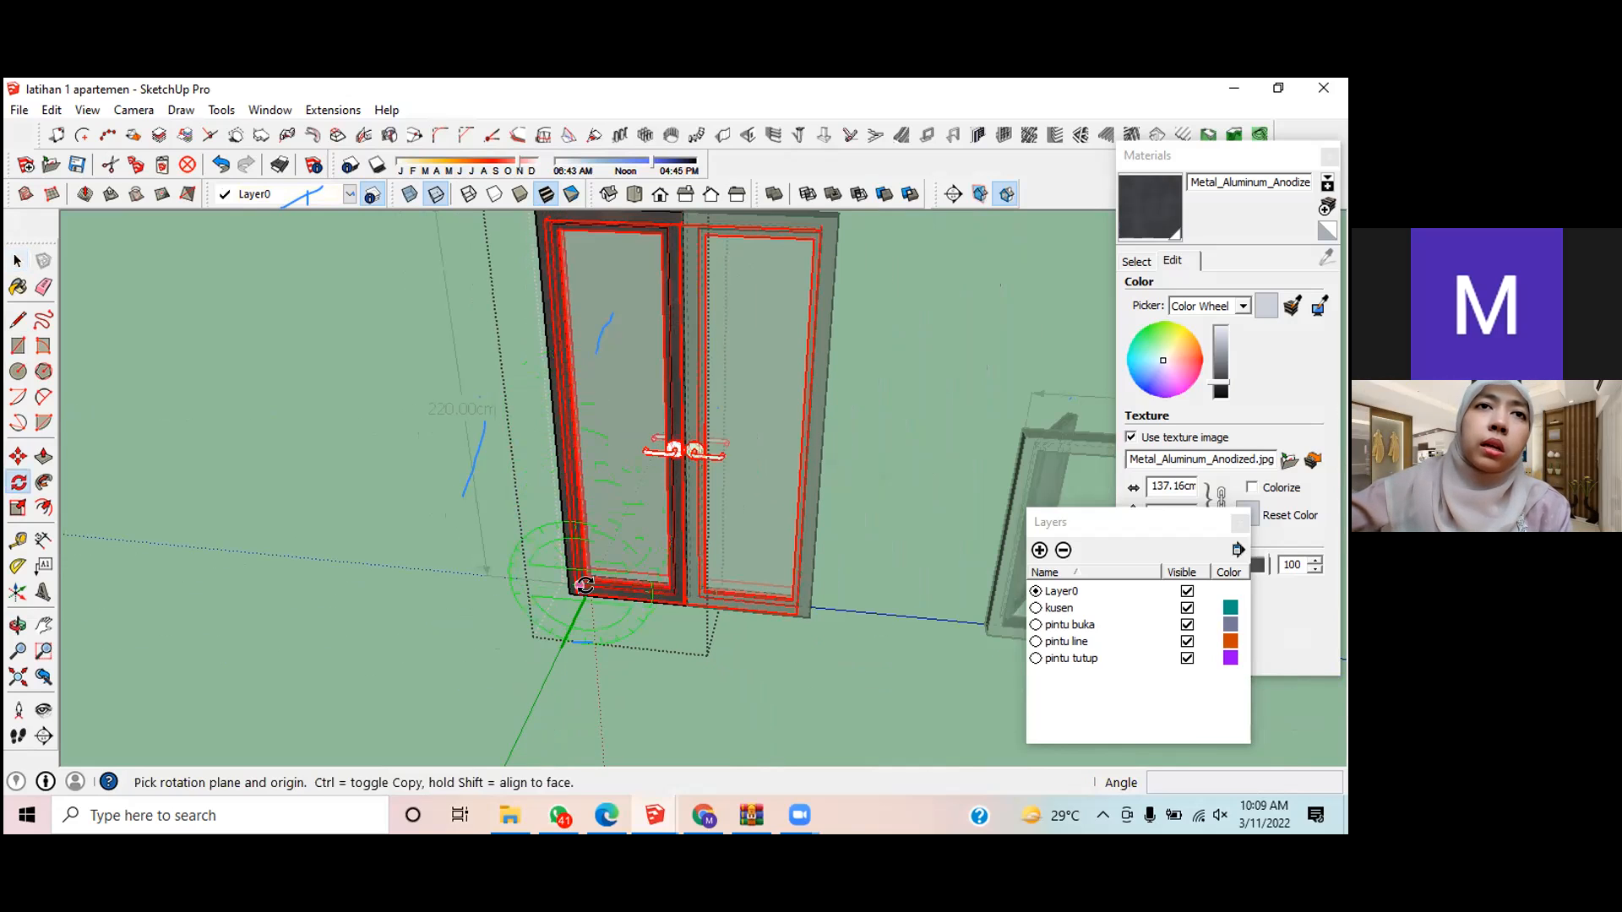
pyautogui.scroll(5, 585, 584)
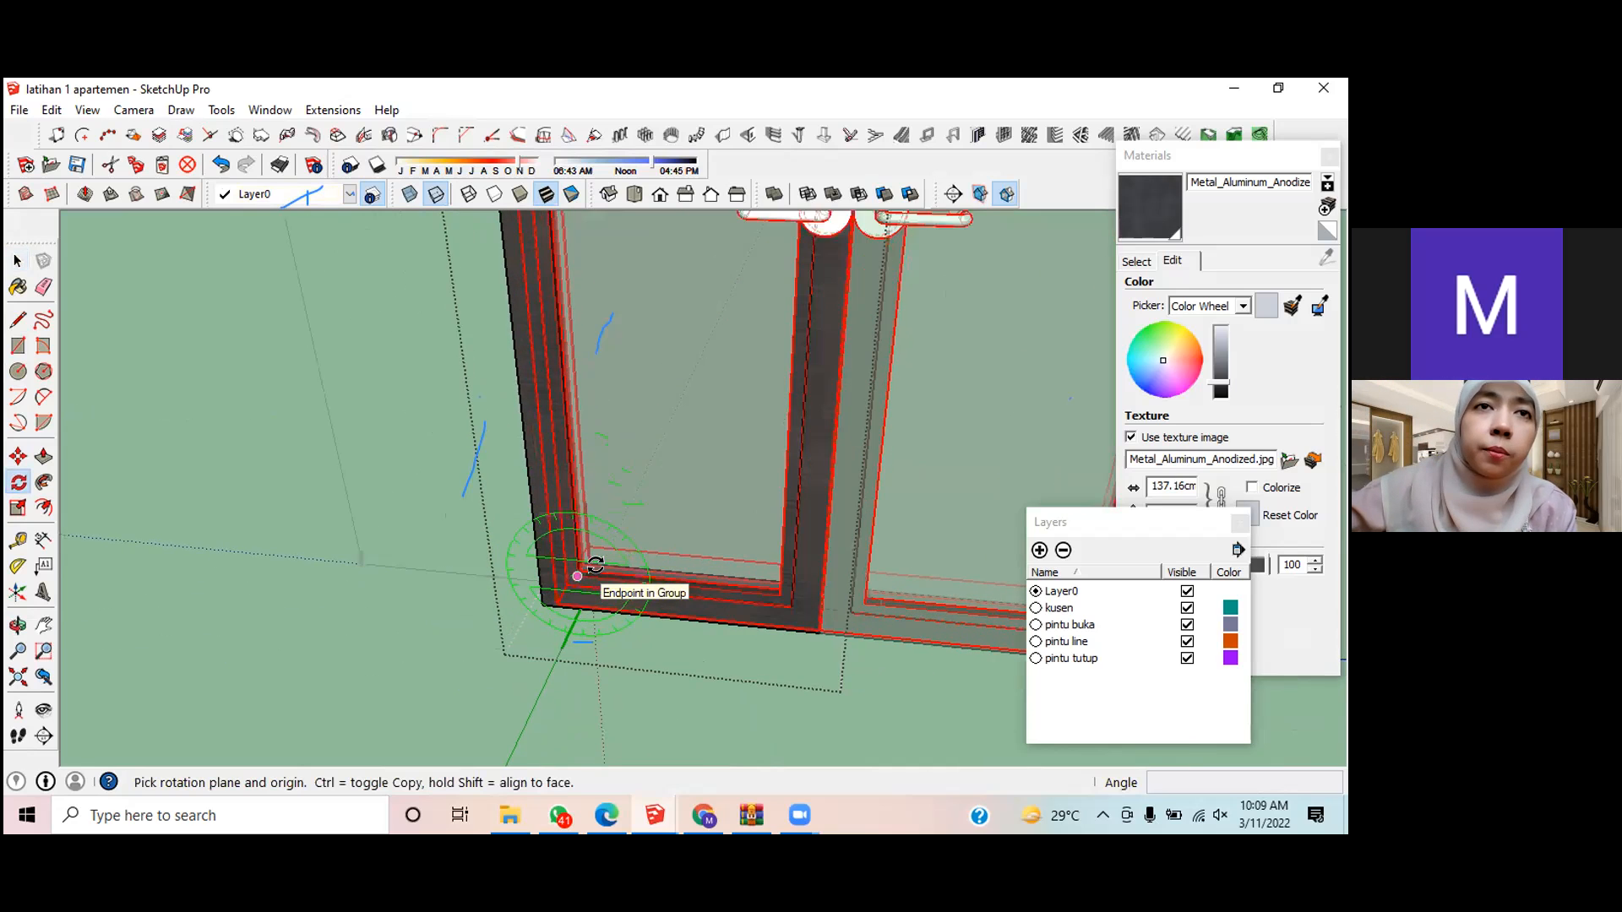
pyautogui.scroll(3, 595, 565)
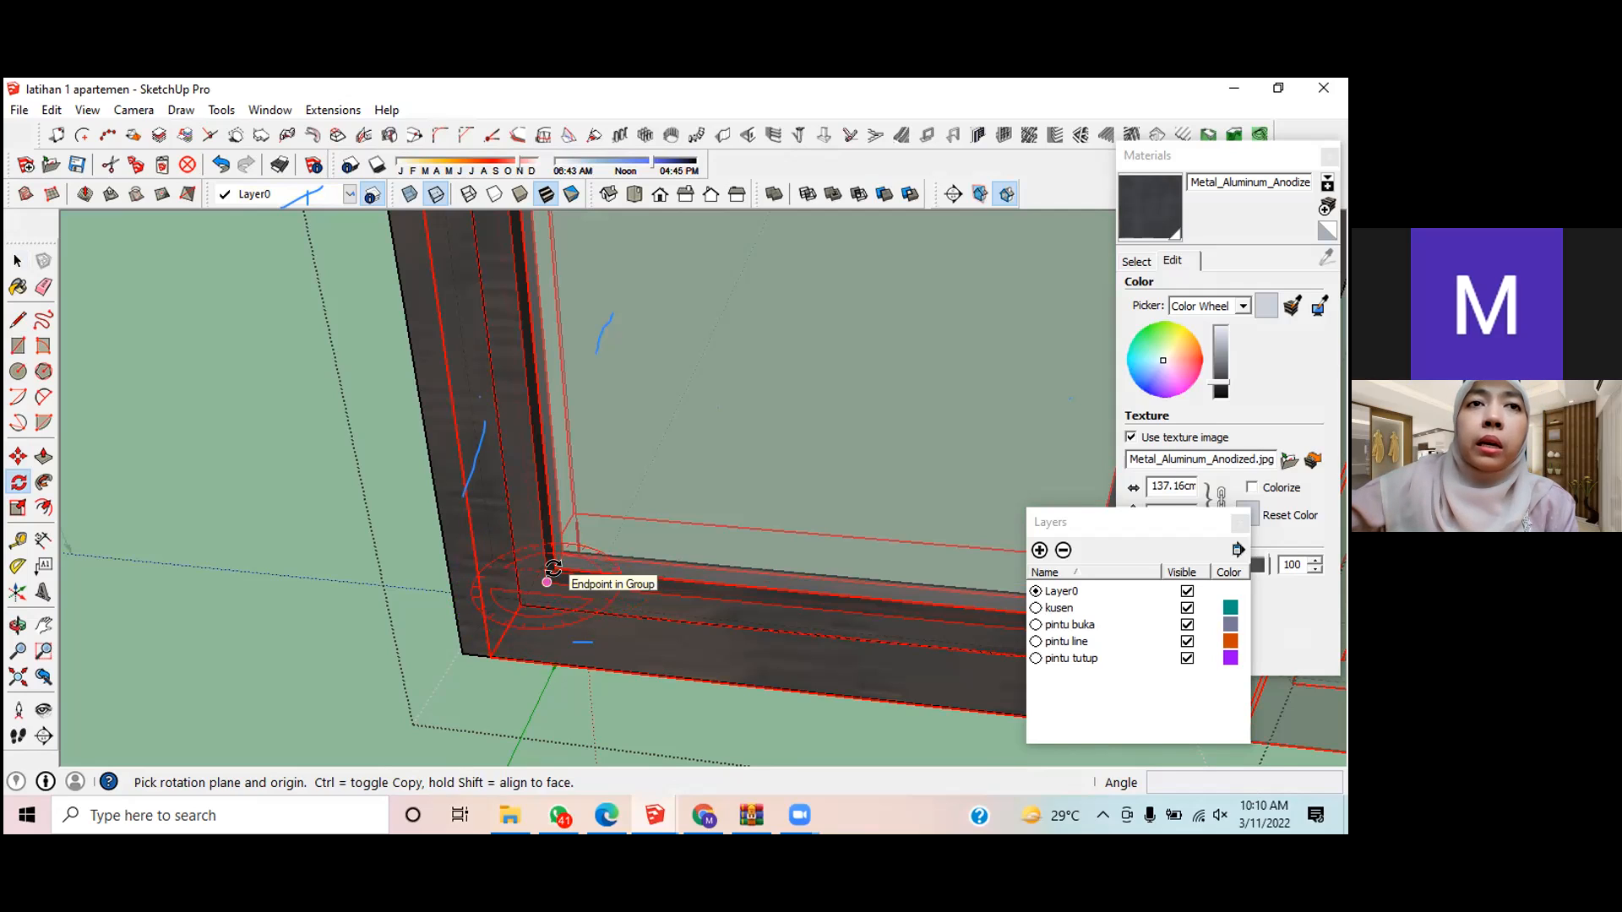
pyautogui.click(549, 579)
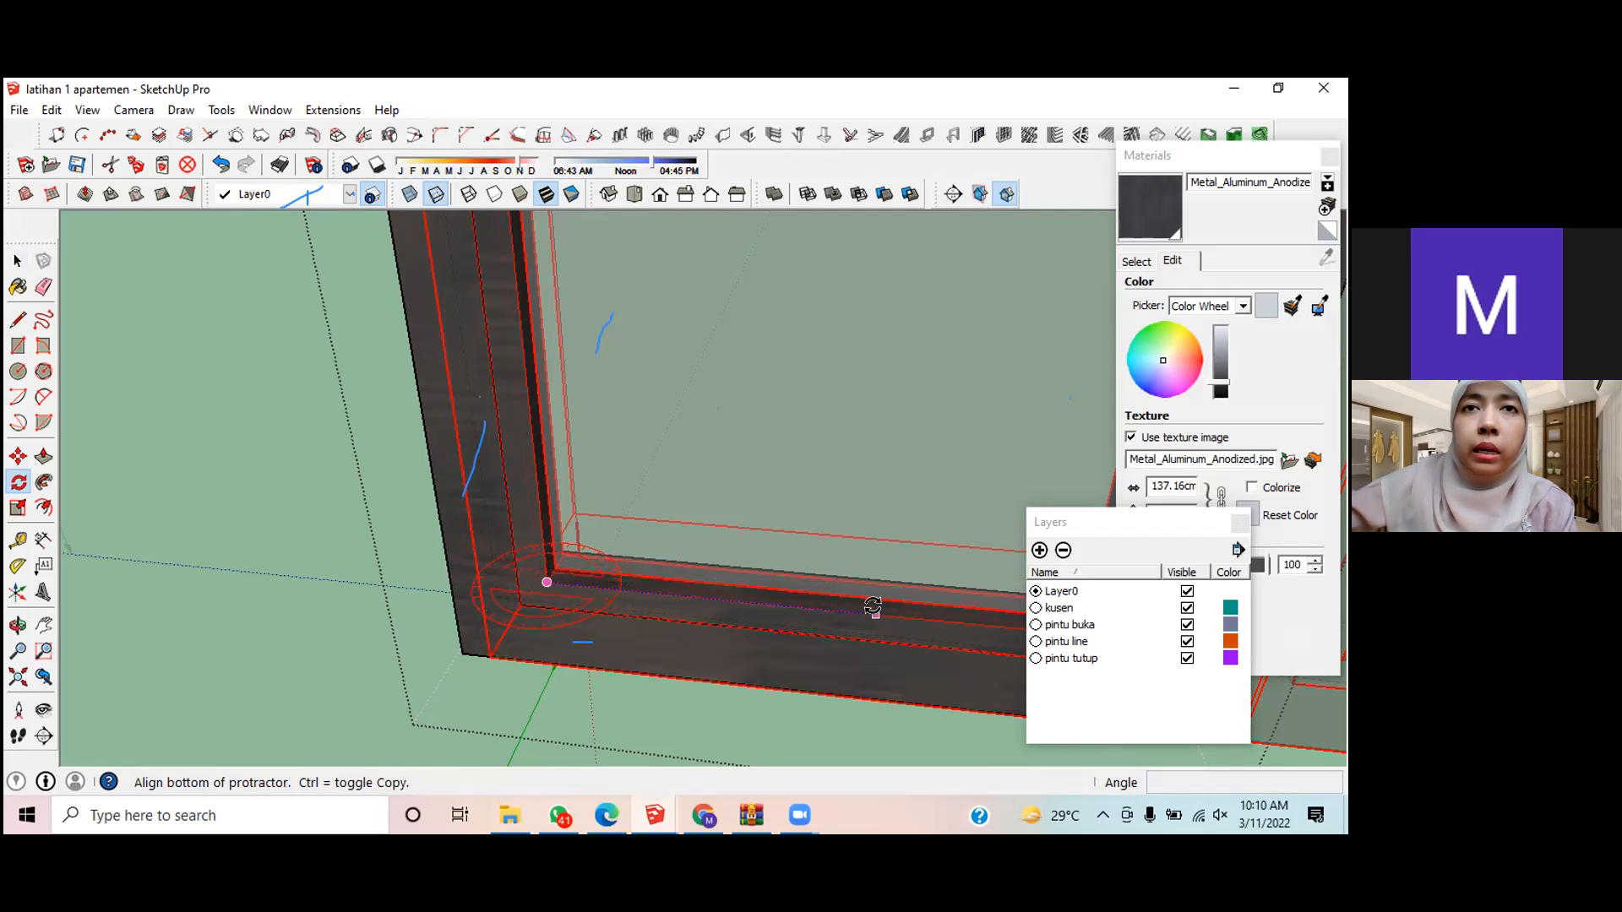
pyautogui.click(912, 618)
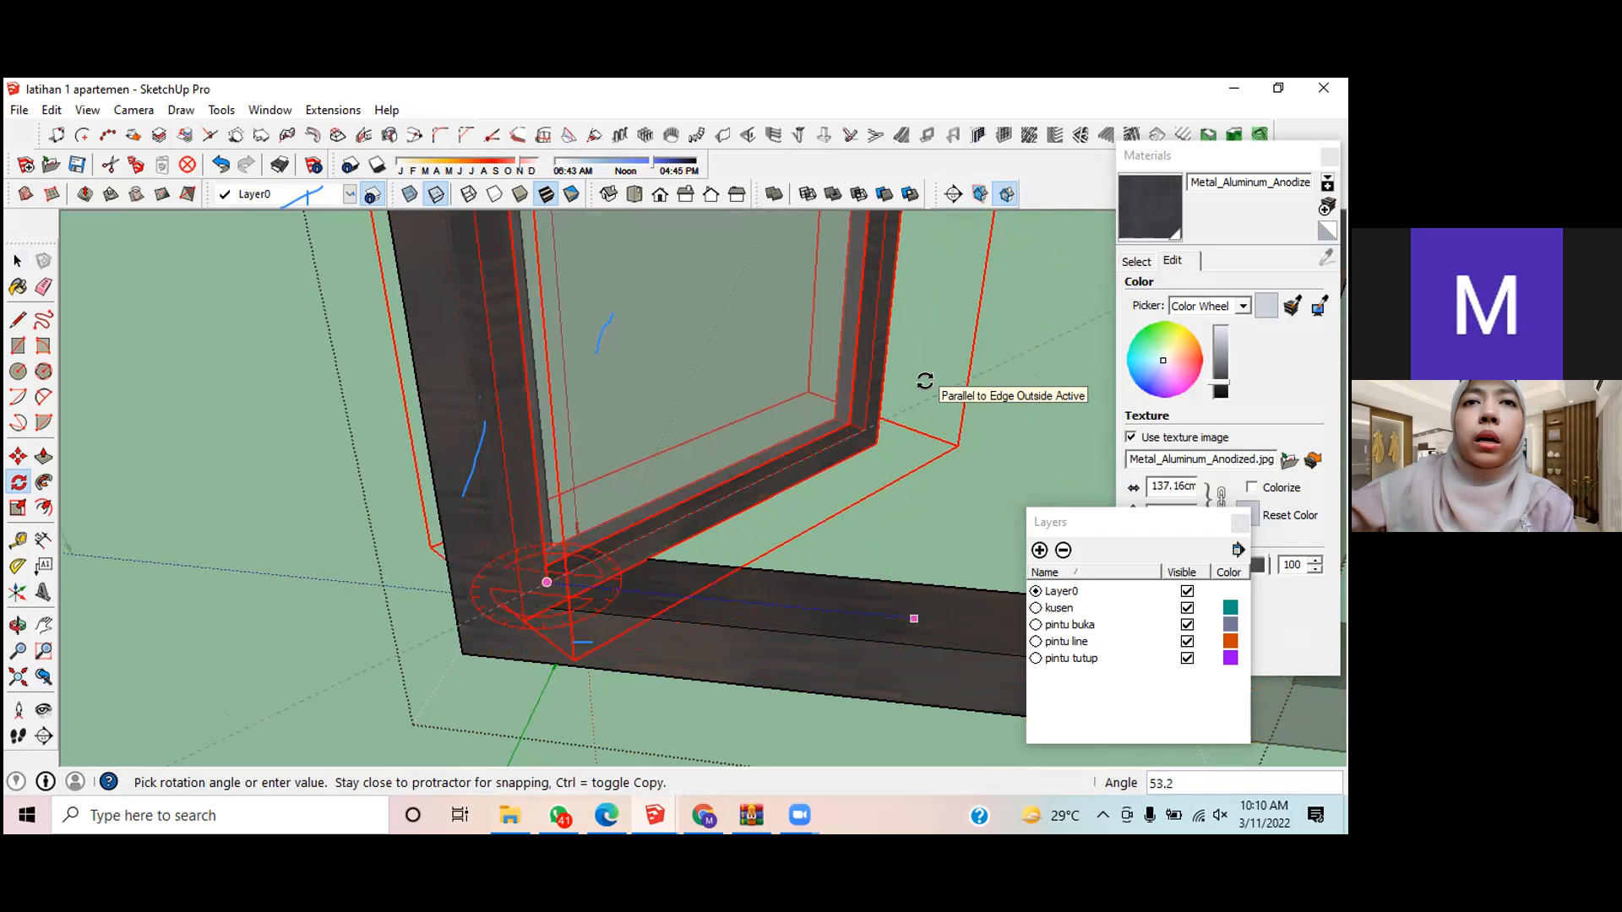
pyautogui.click(925, 380)
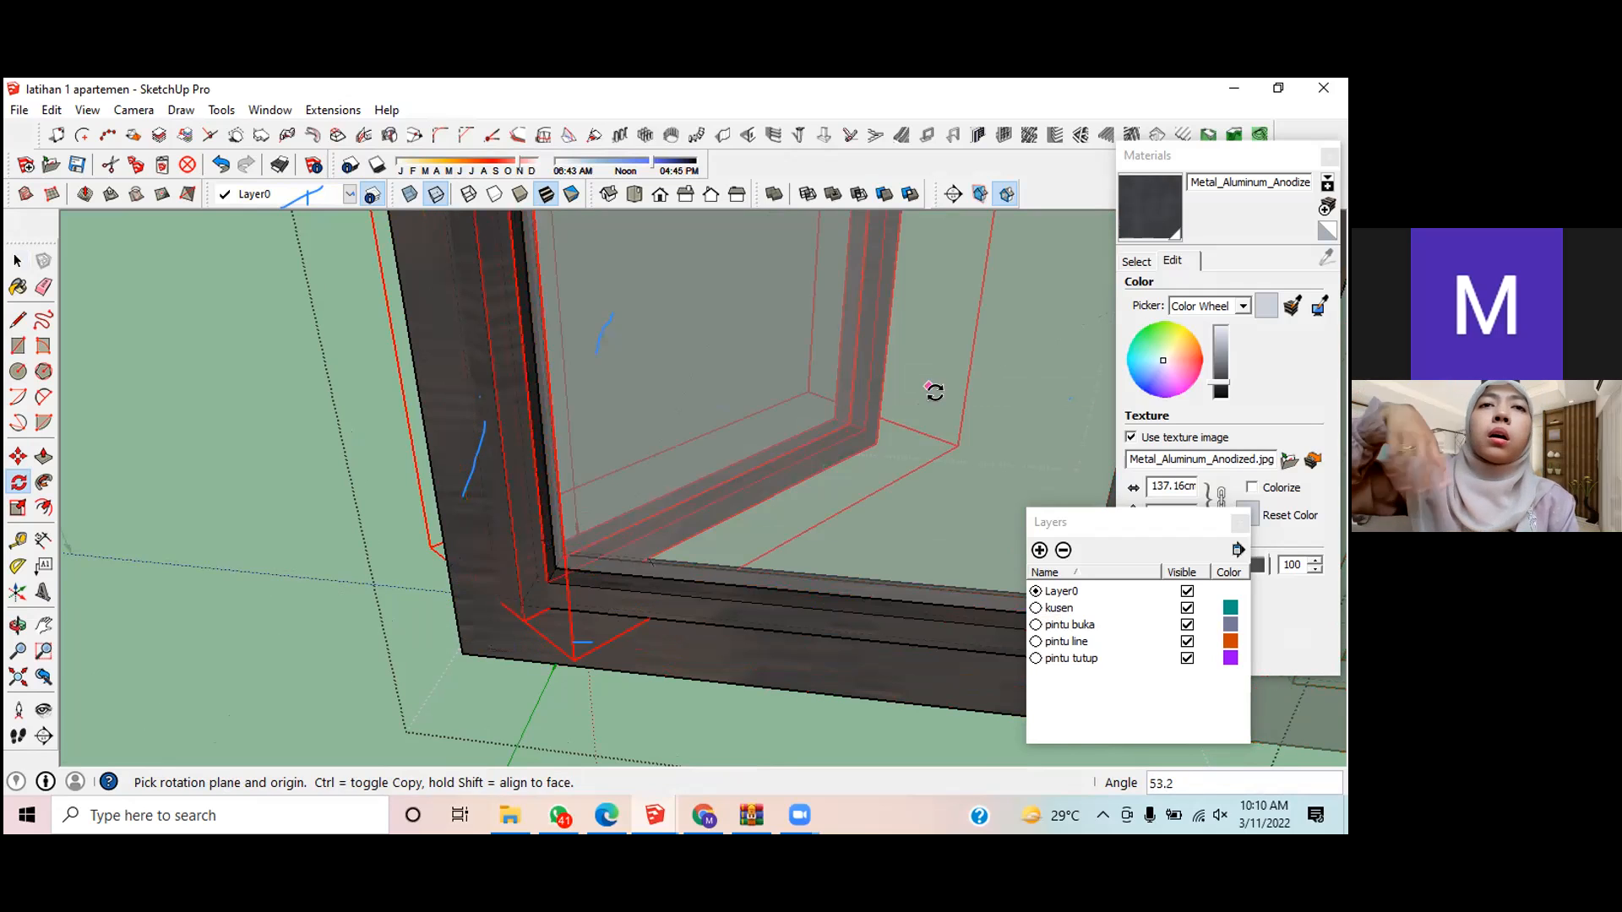
# Step: Undo the closing of the leaf and the inner-frame group's rotation, going back to editing inside the leaf
pyautogui.click(928, 386)
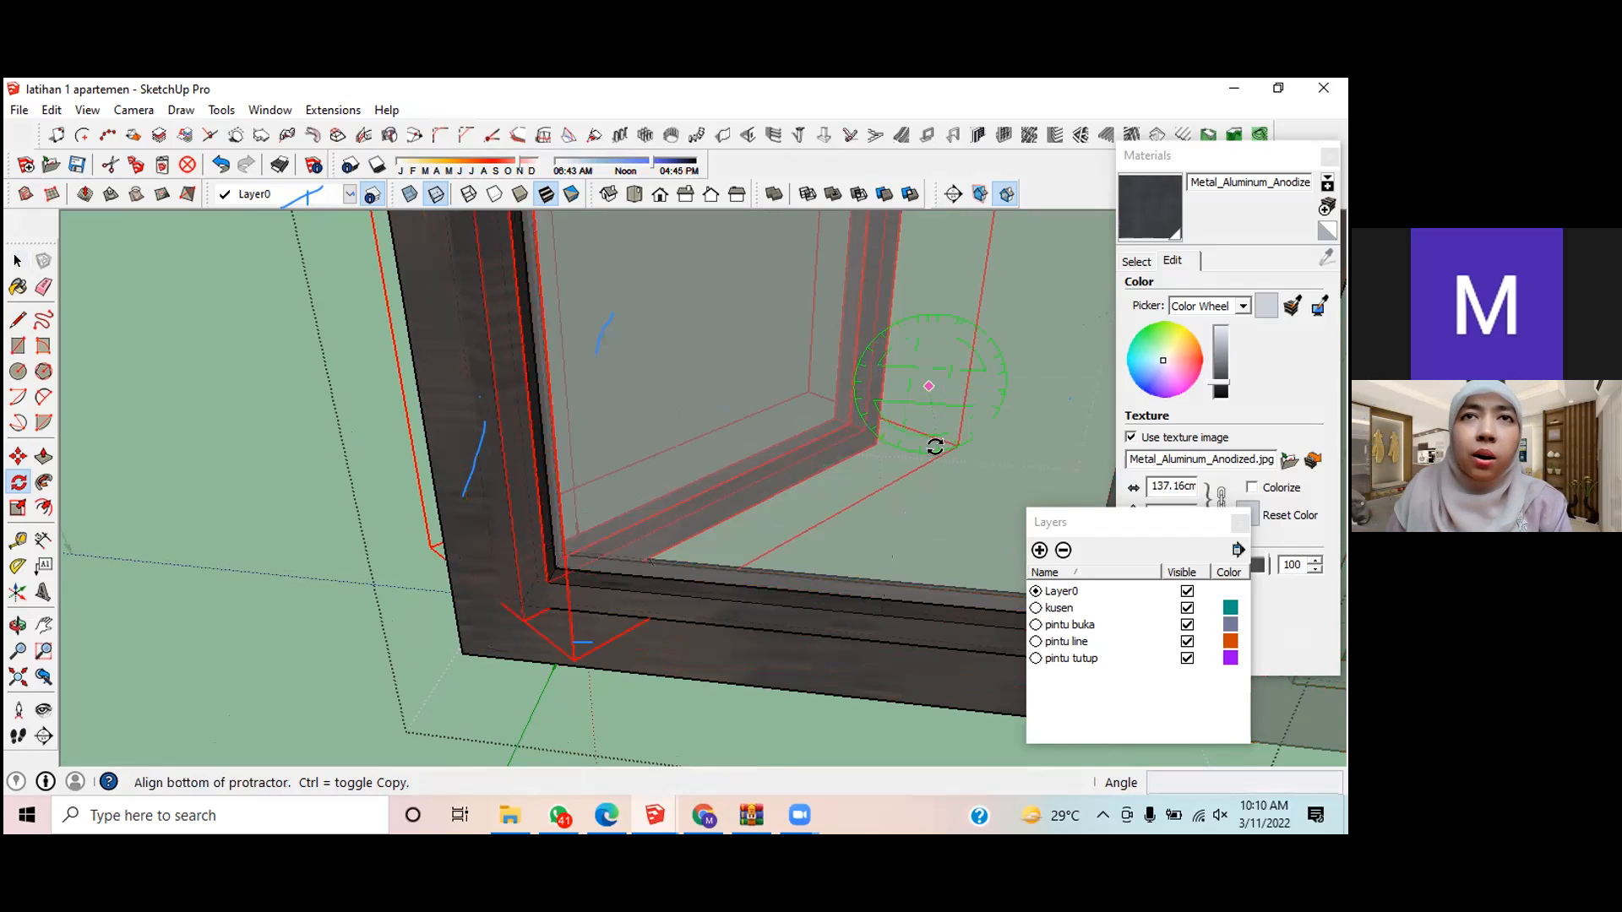
pyautogui.press('Escape')
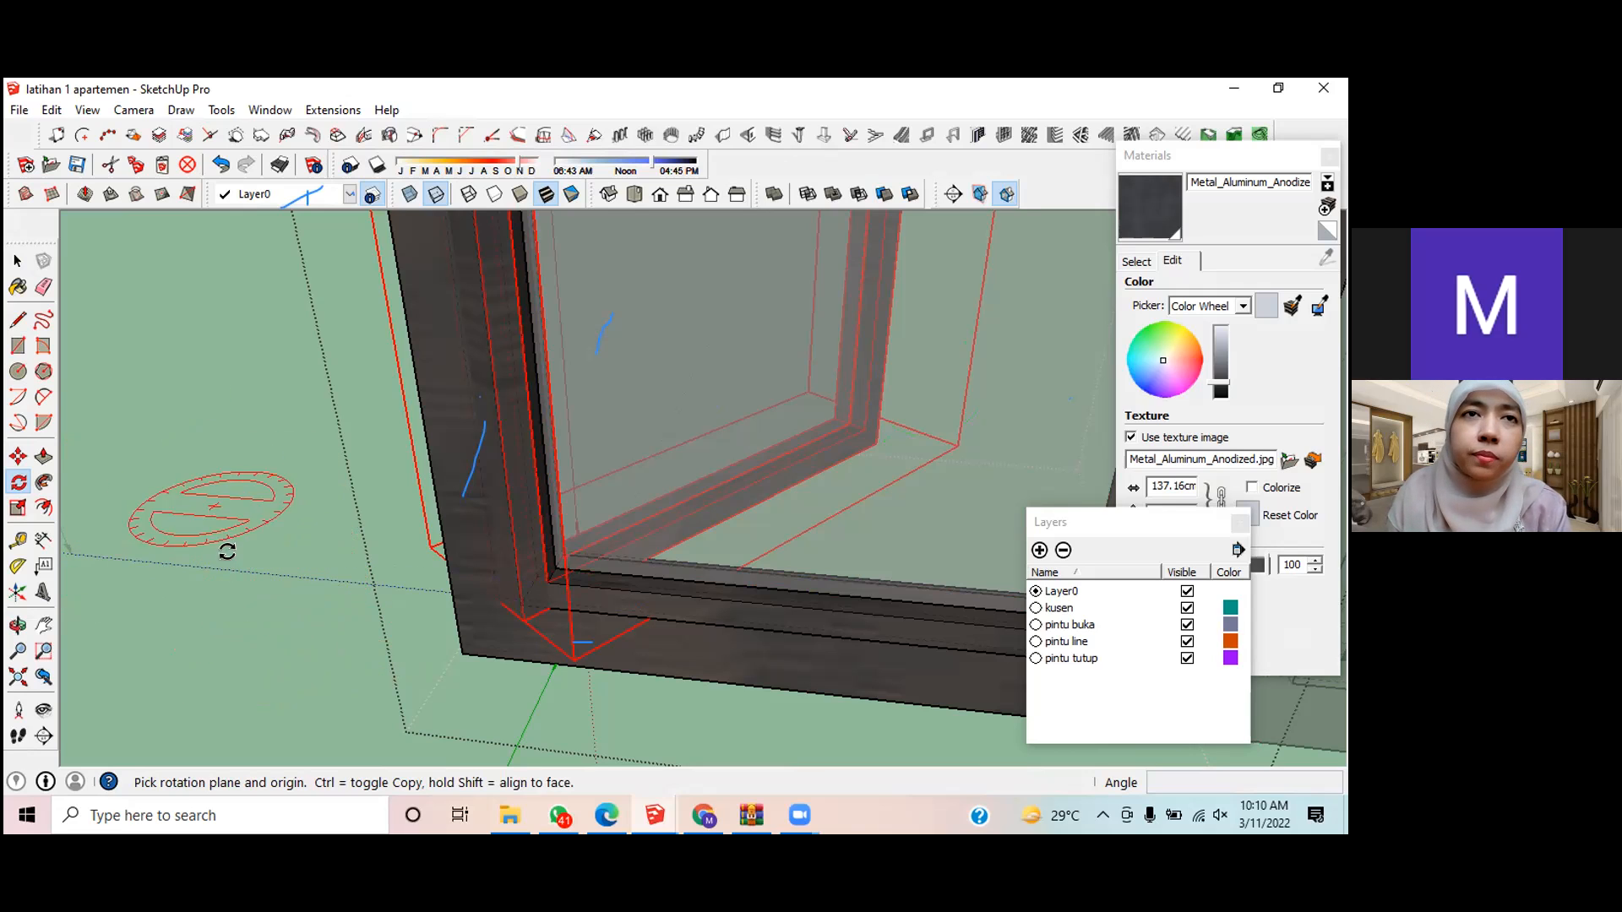
pyautogui.press('space')
pyautogui.click(265, 633)
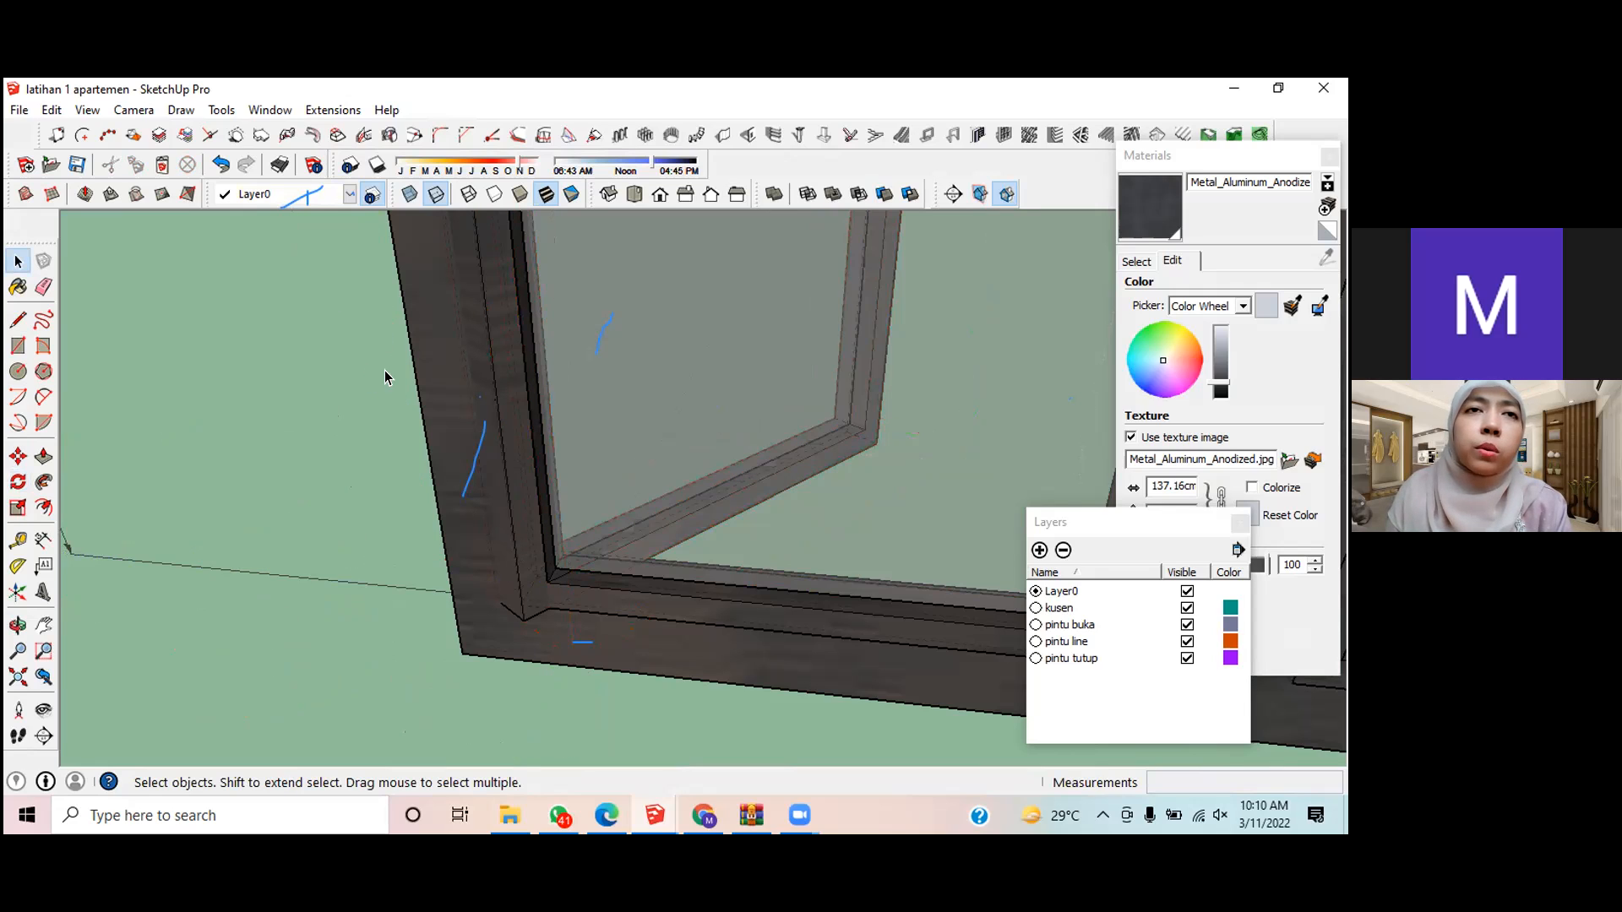
pyautogui.click(660, 538)
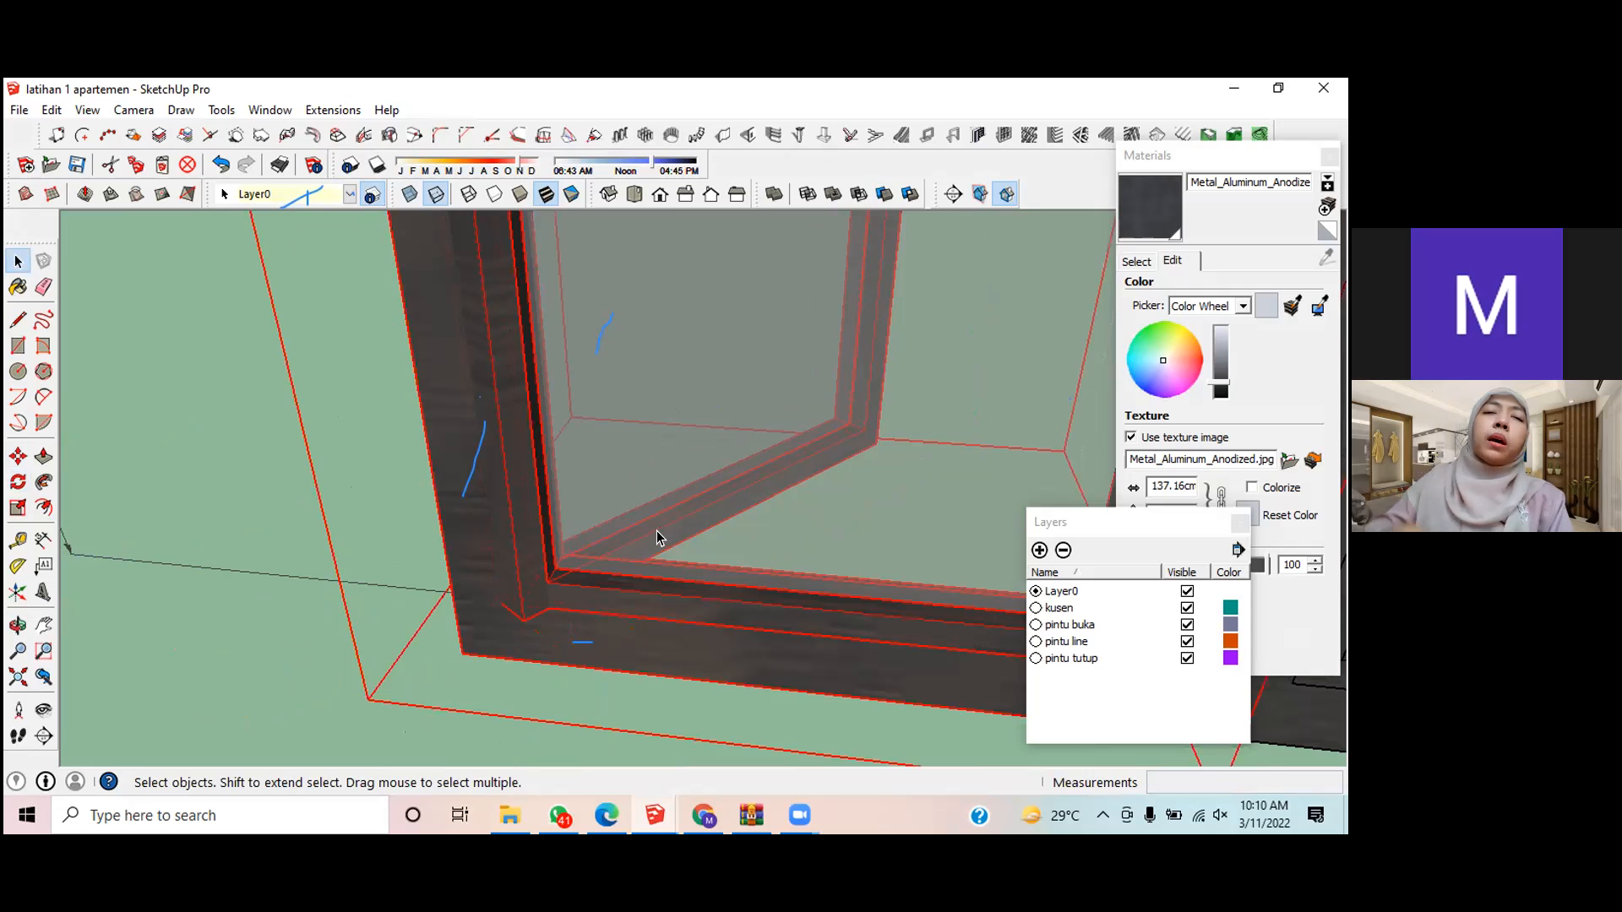
pyautogui.click(221, 165)
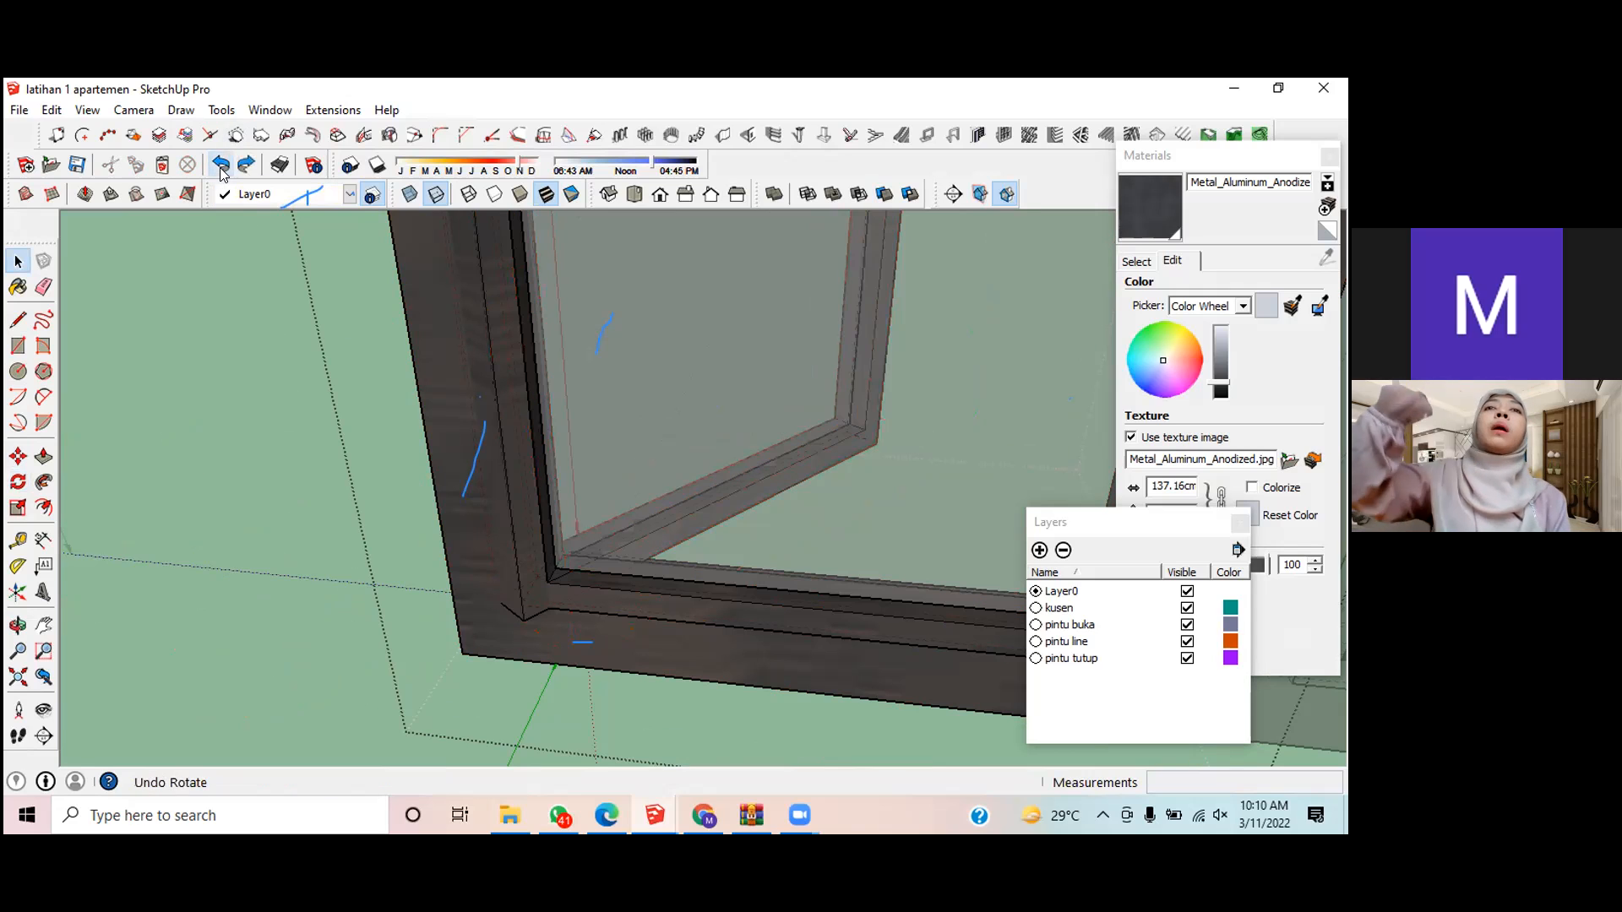
pyautogui.click(220, 166)
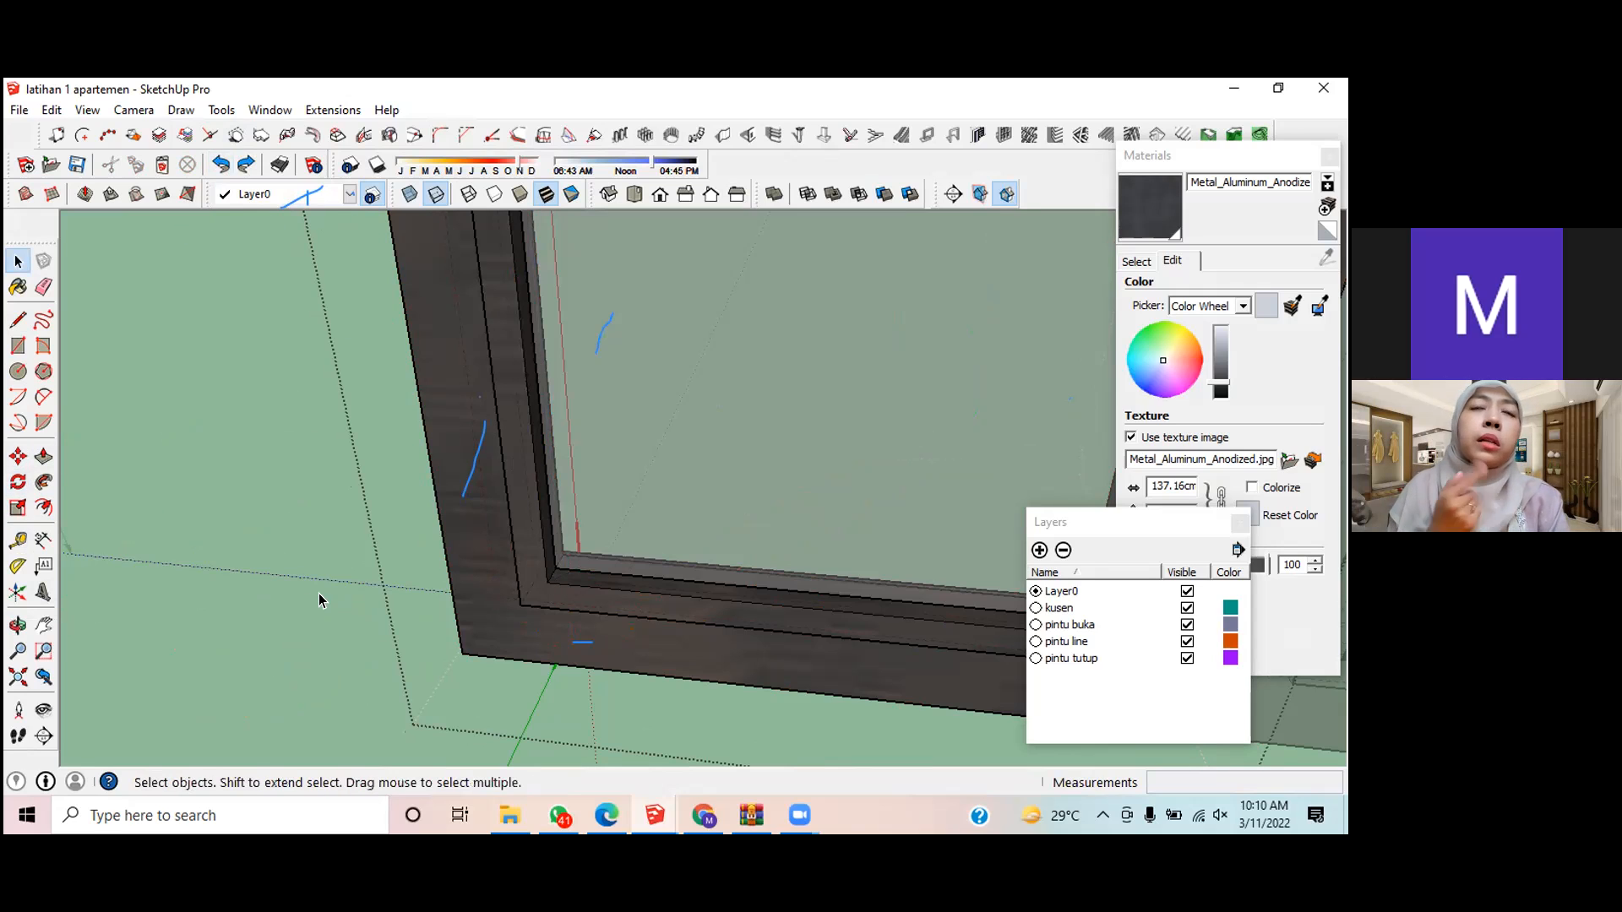
# Step: Rotate the inner-frame group 90° open toward the viewer around its lower hinge-side corner
pyautogui.press('q')
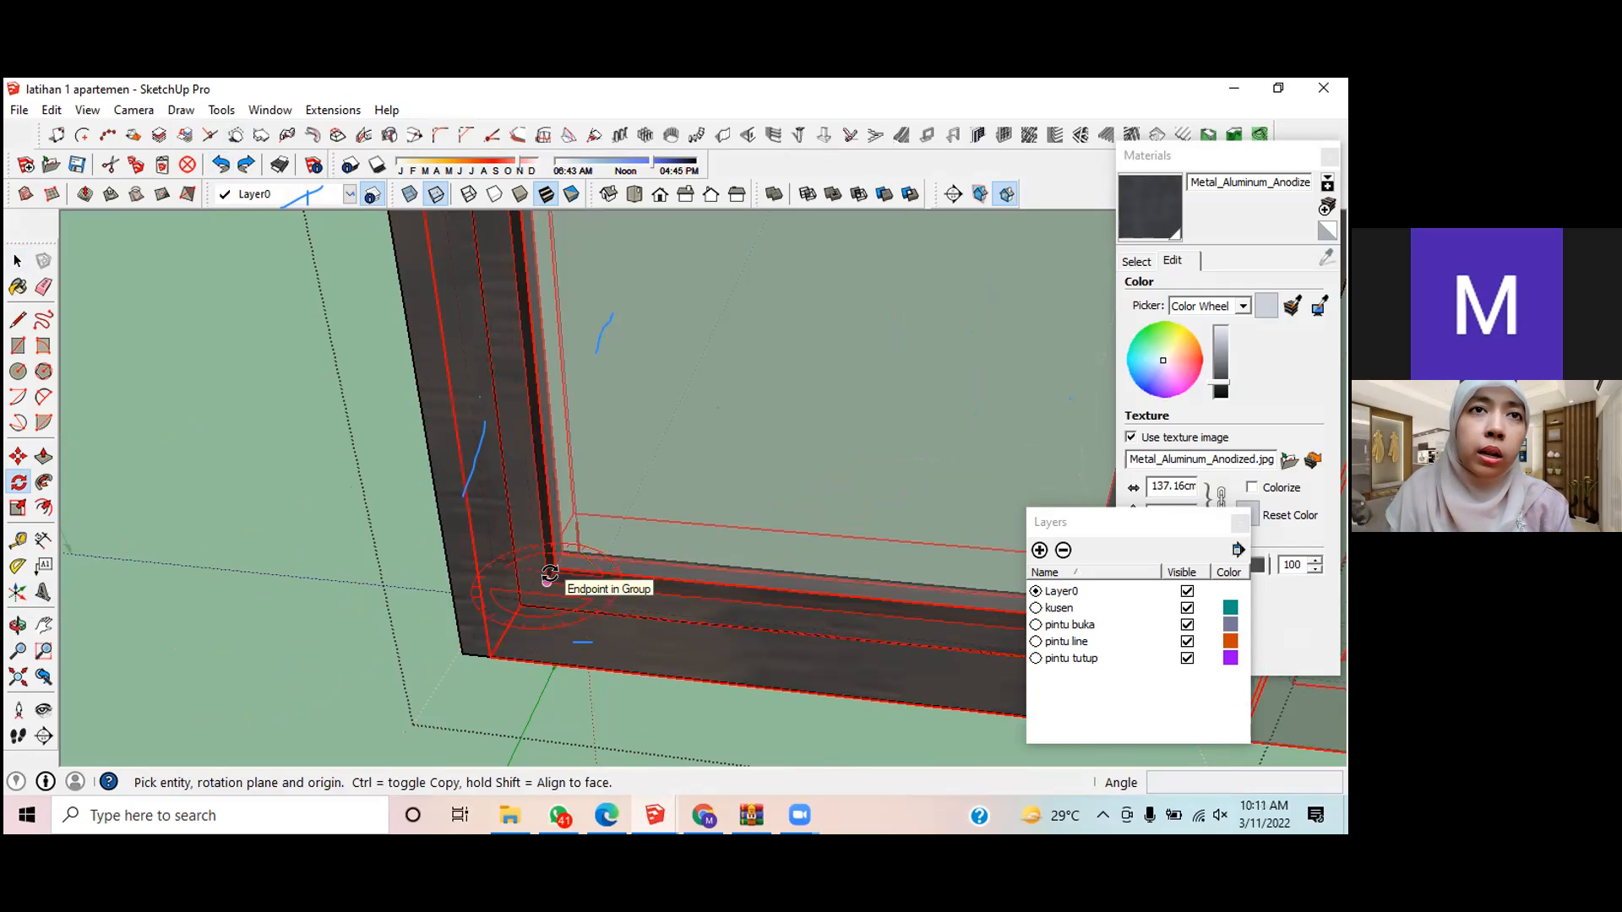
pyautogui.click(548, 580)
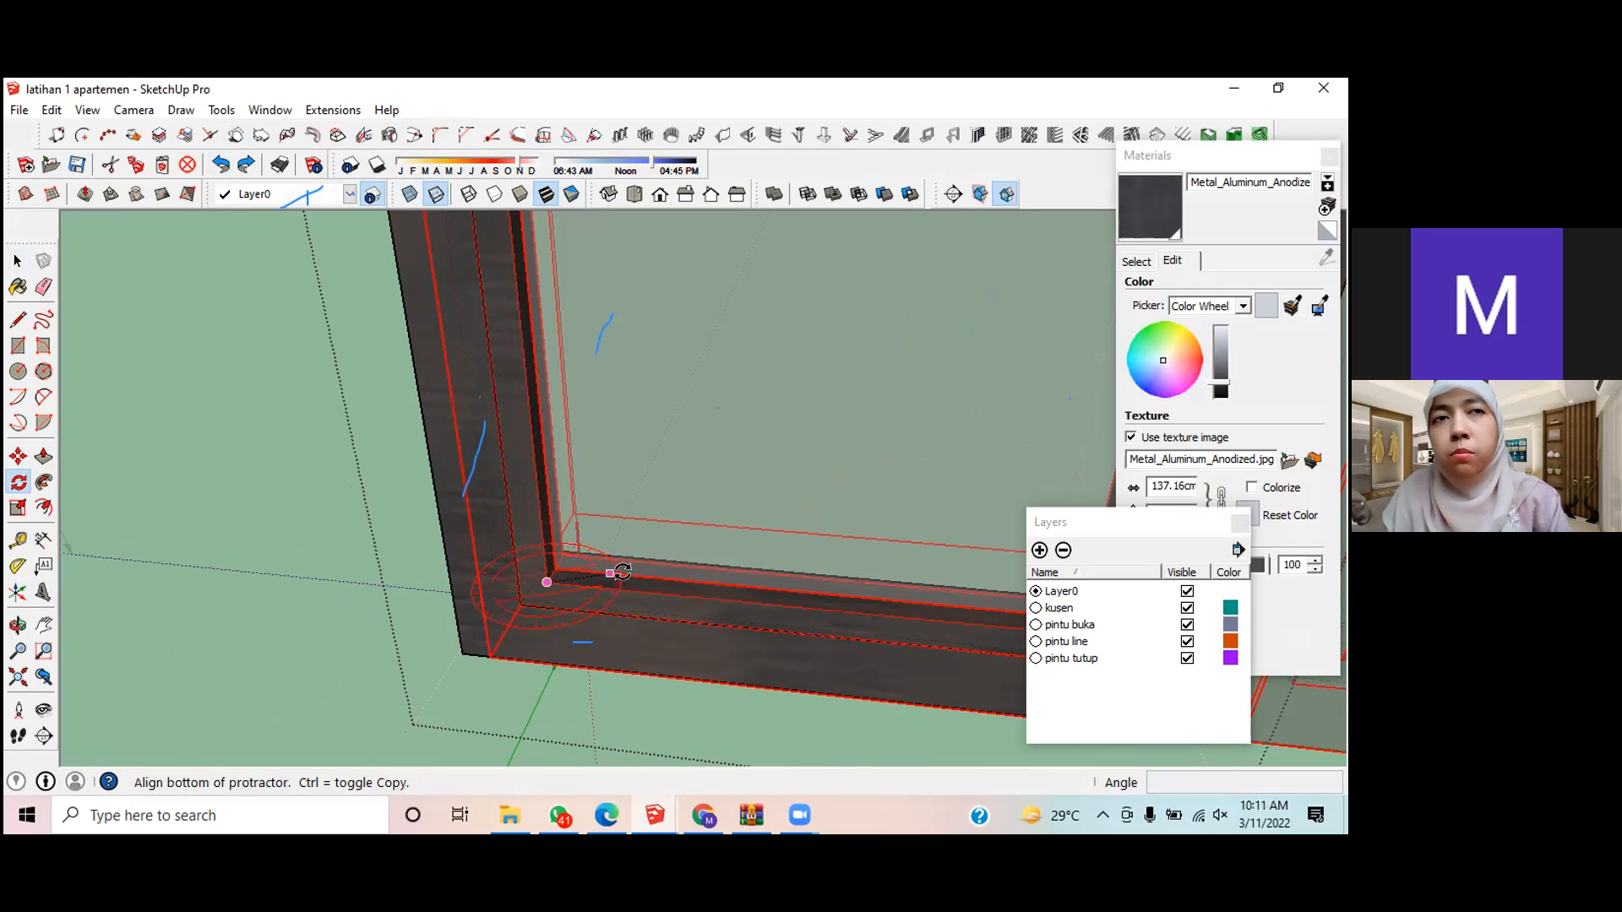
pyautogui.click(828, 608)
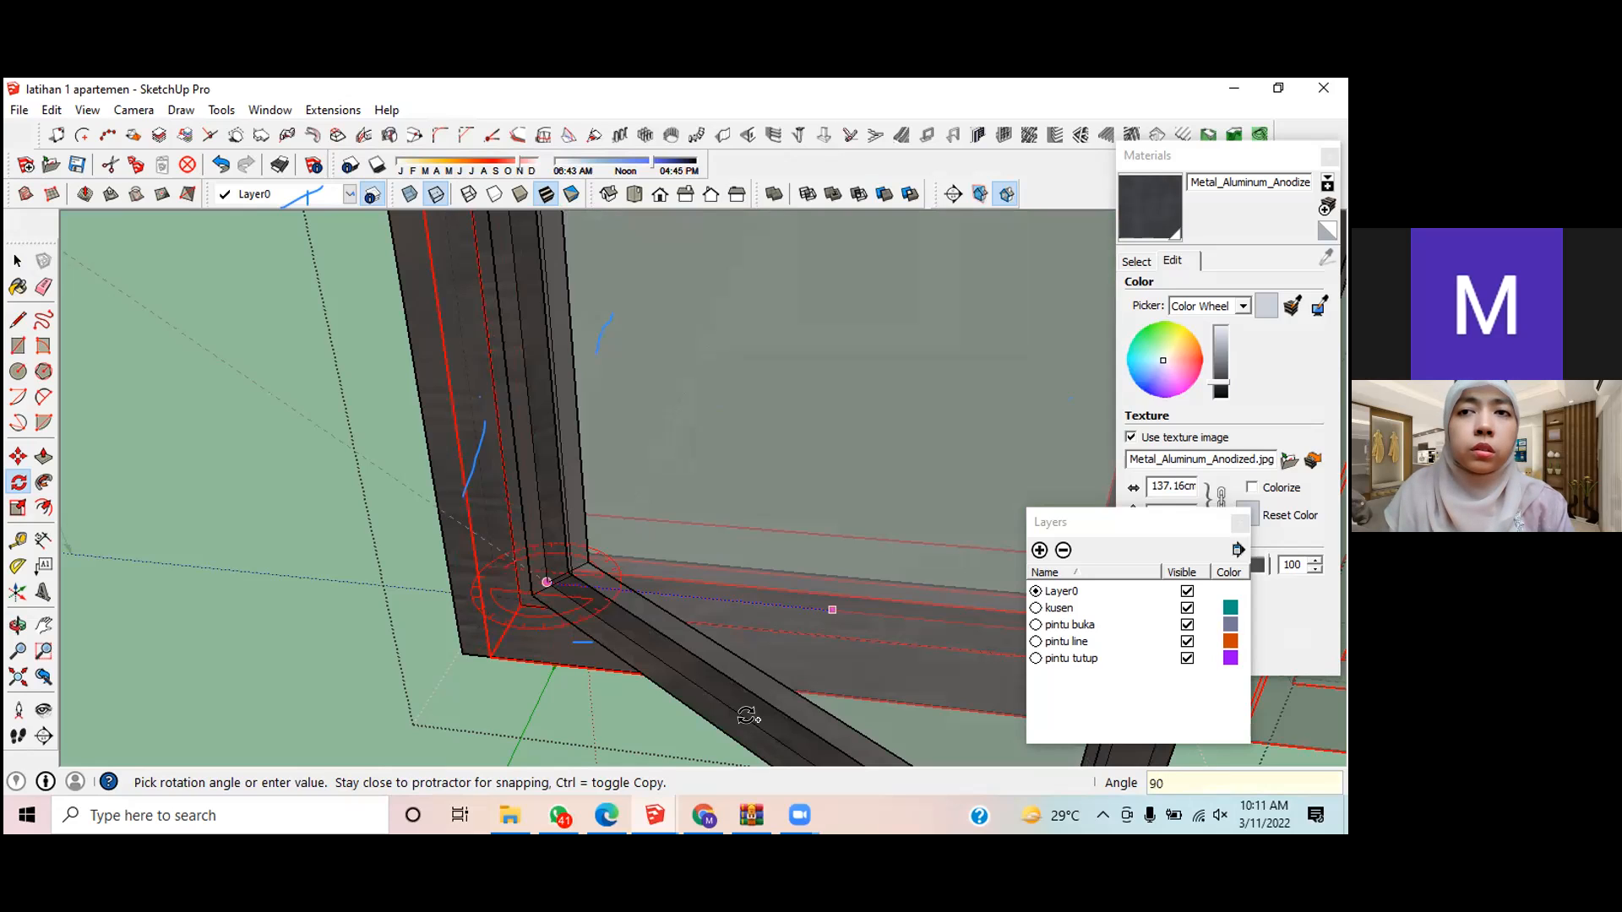
pyautogui.press('Return')
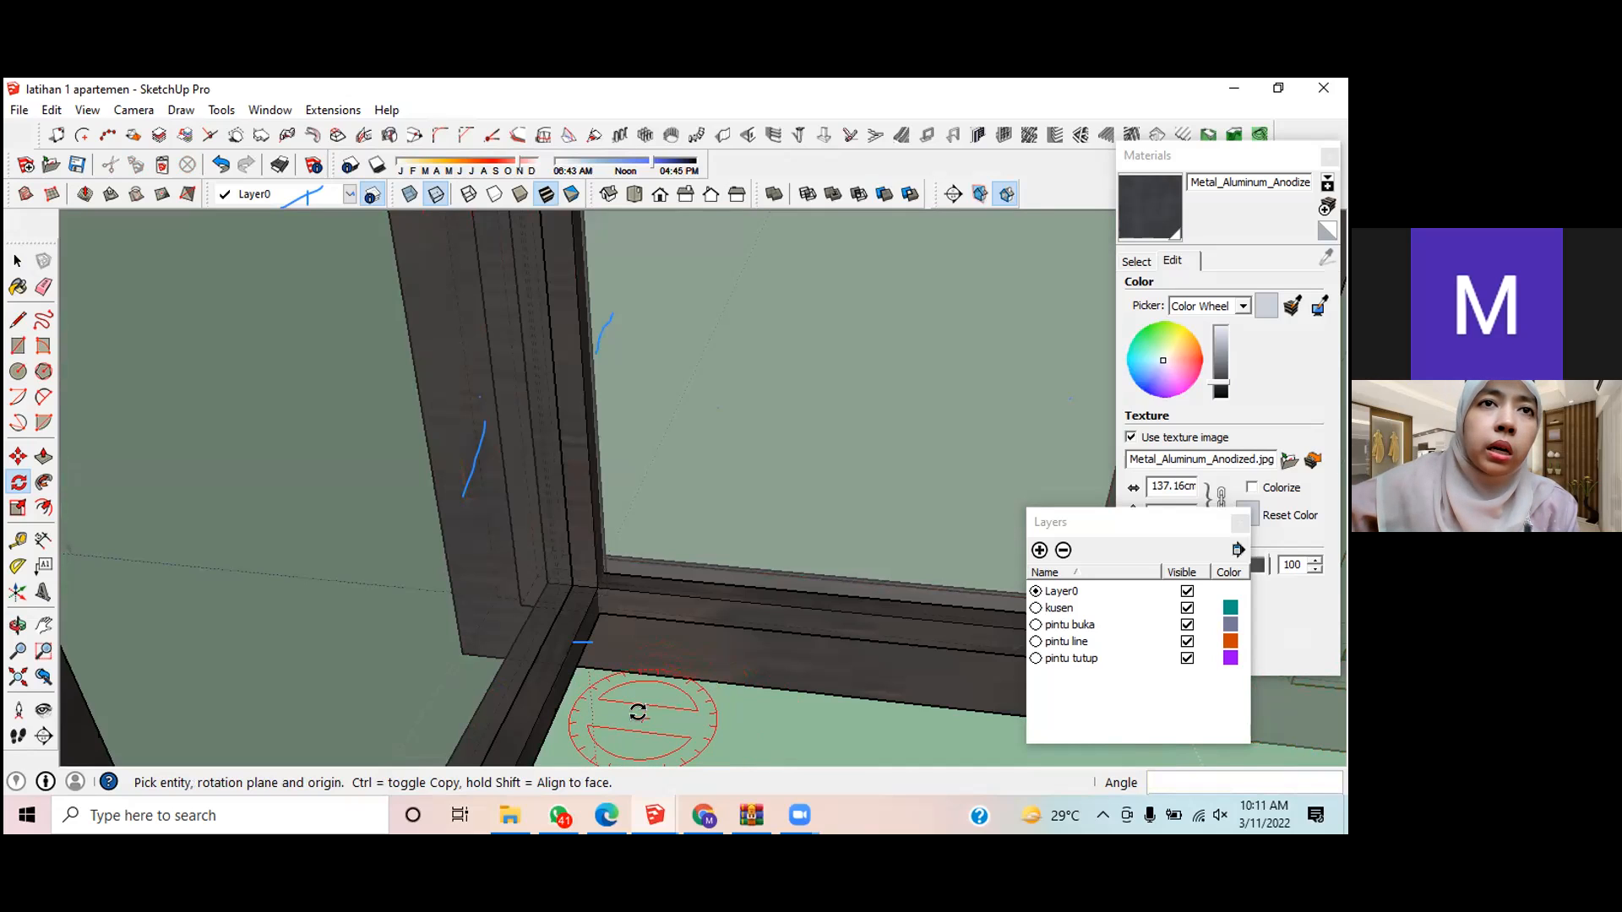
pyautogui.press('space')
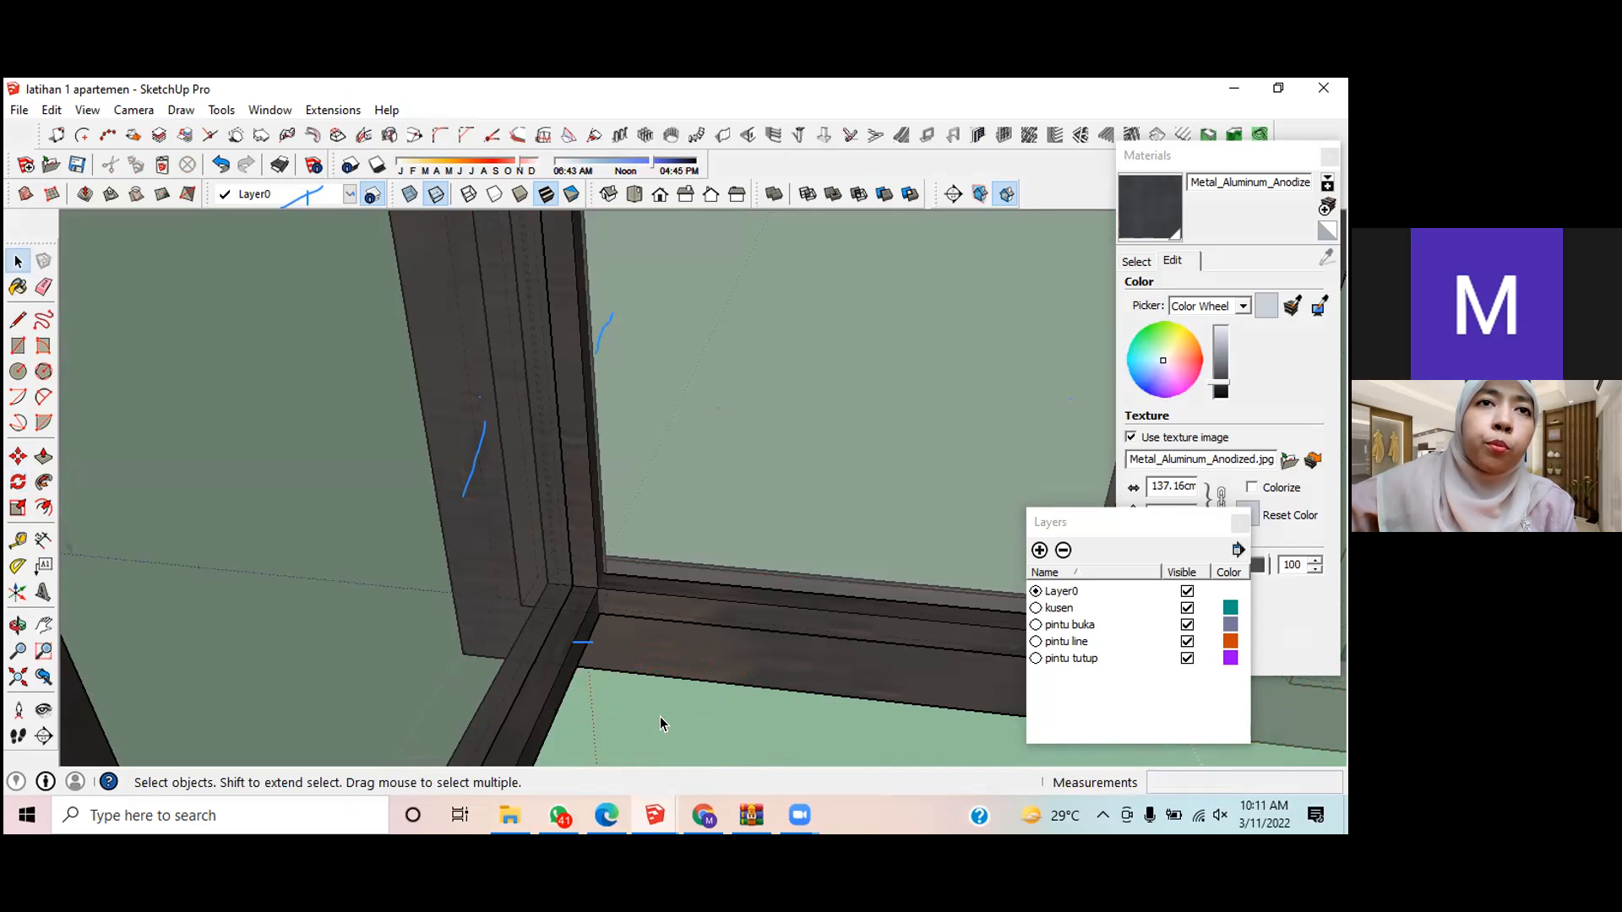
# Step: Move the opened inner-frame group about 4.1 cm toward the hinge-side corner of the outer frame
pyautogui.moveTo(657, 713); pyautogui.dragTo(649, 712, button='middle')
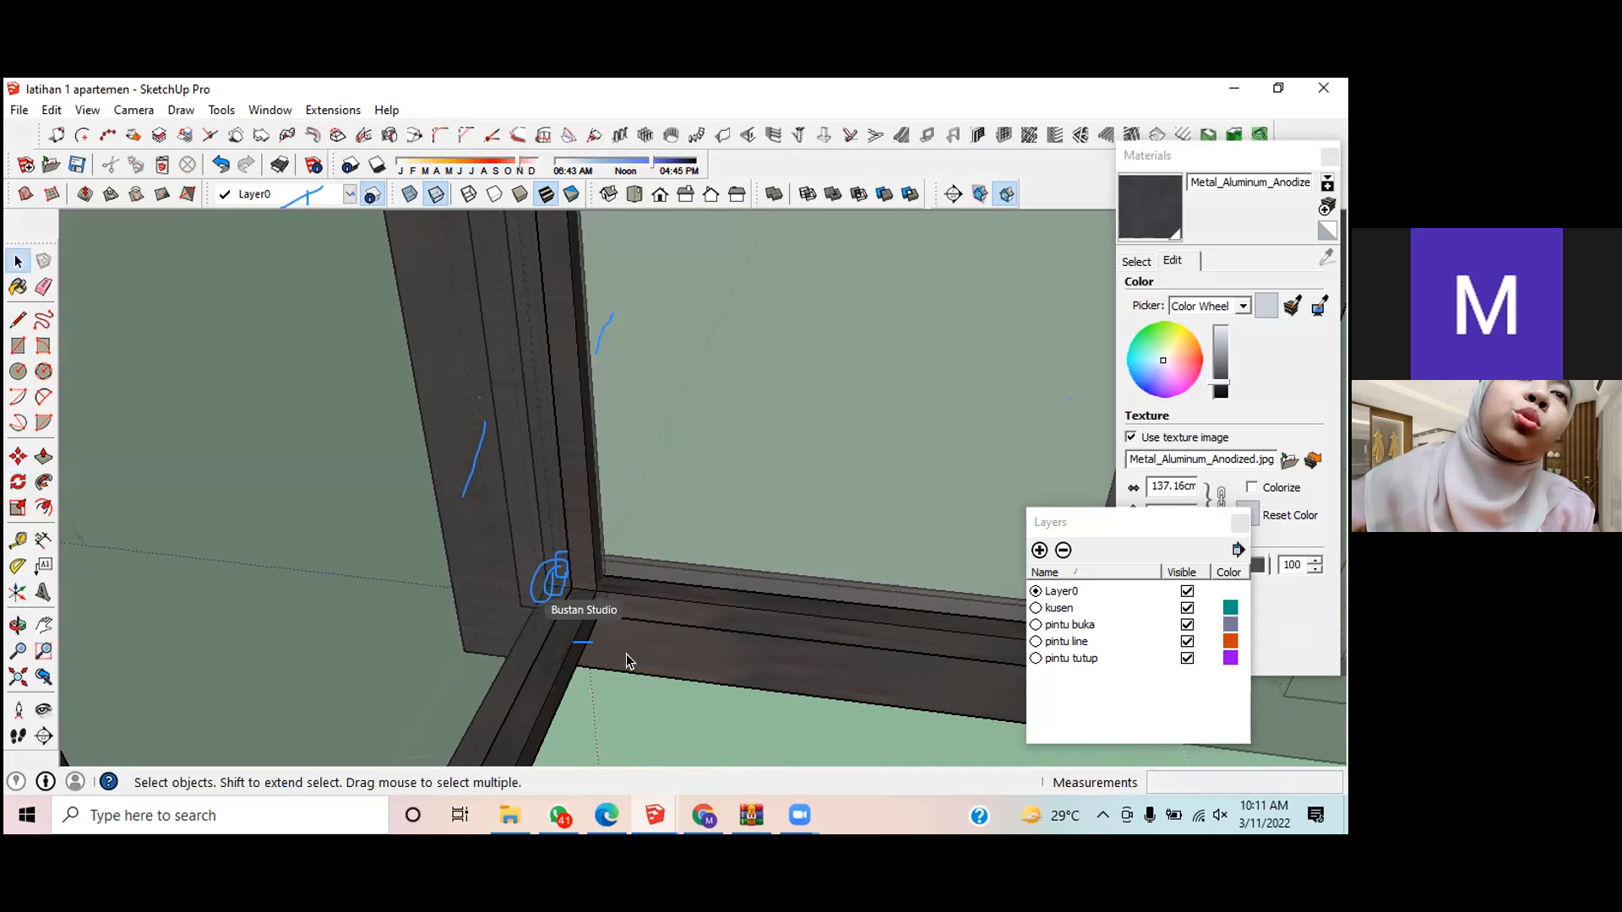
pyautogui.scroll(2, 628, 655)
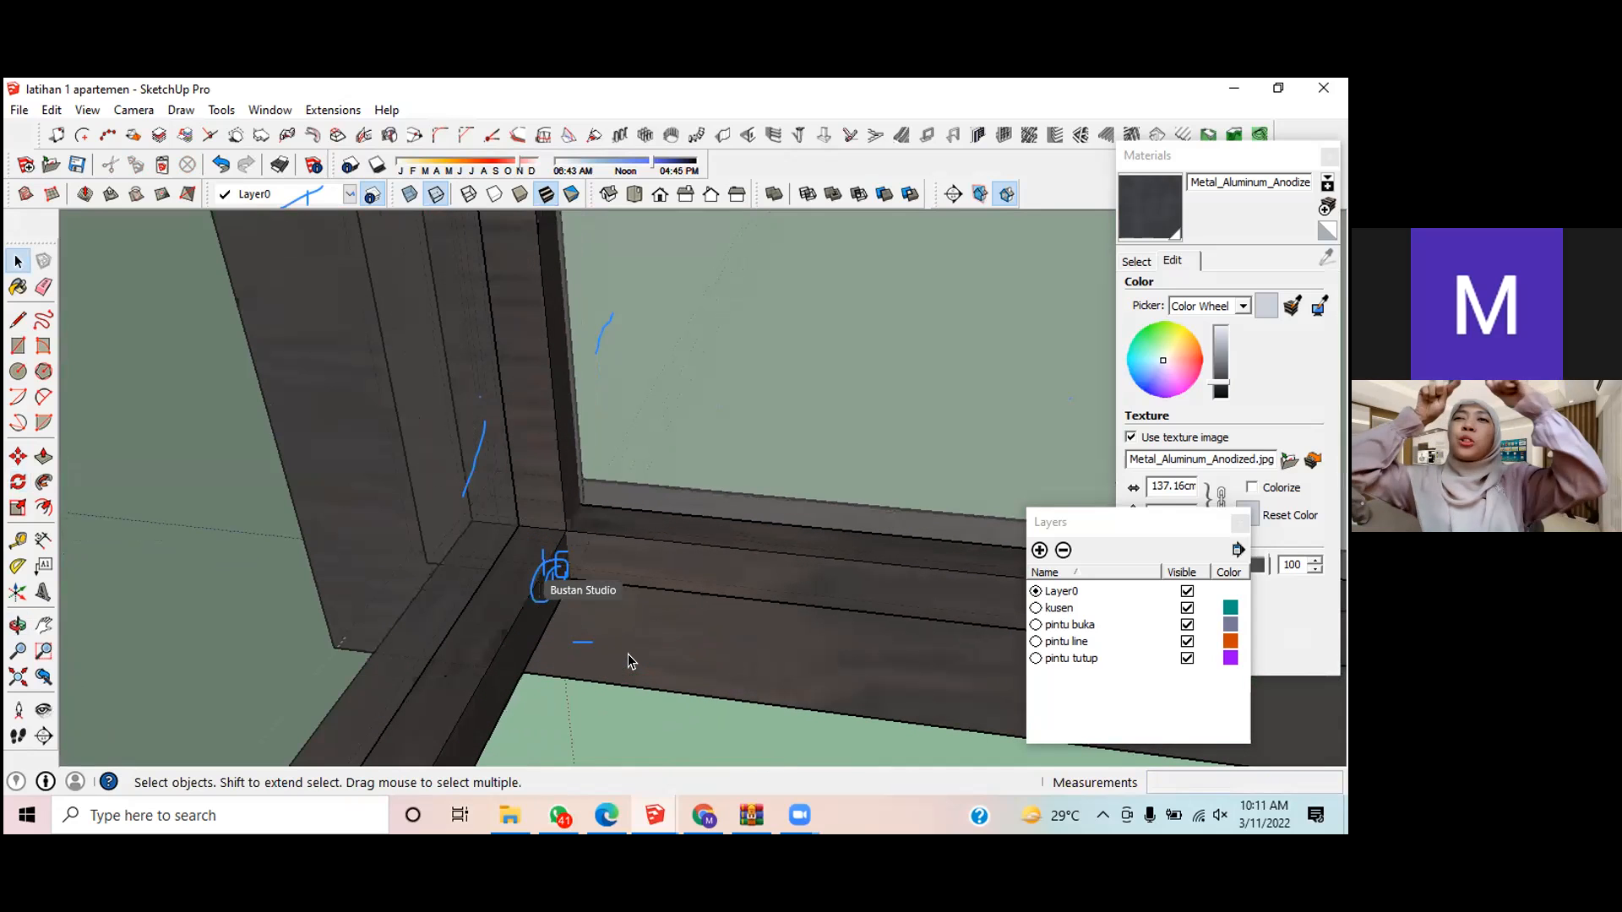
pyautogui.moveTo(672, 666)
pyautogui.mouseDown(button='middle')
pyautogui.moveTo(398, 772)
pyautogui.moveTo(109, 626)
pyautogui.moveTo(13, 608)
pyautogui.moveTo(572, 460)
pyautogui.moveTo(473, 484)
pyautogui.moveTo(514, 463)
pyautogui.mouseUp(button='middle')
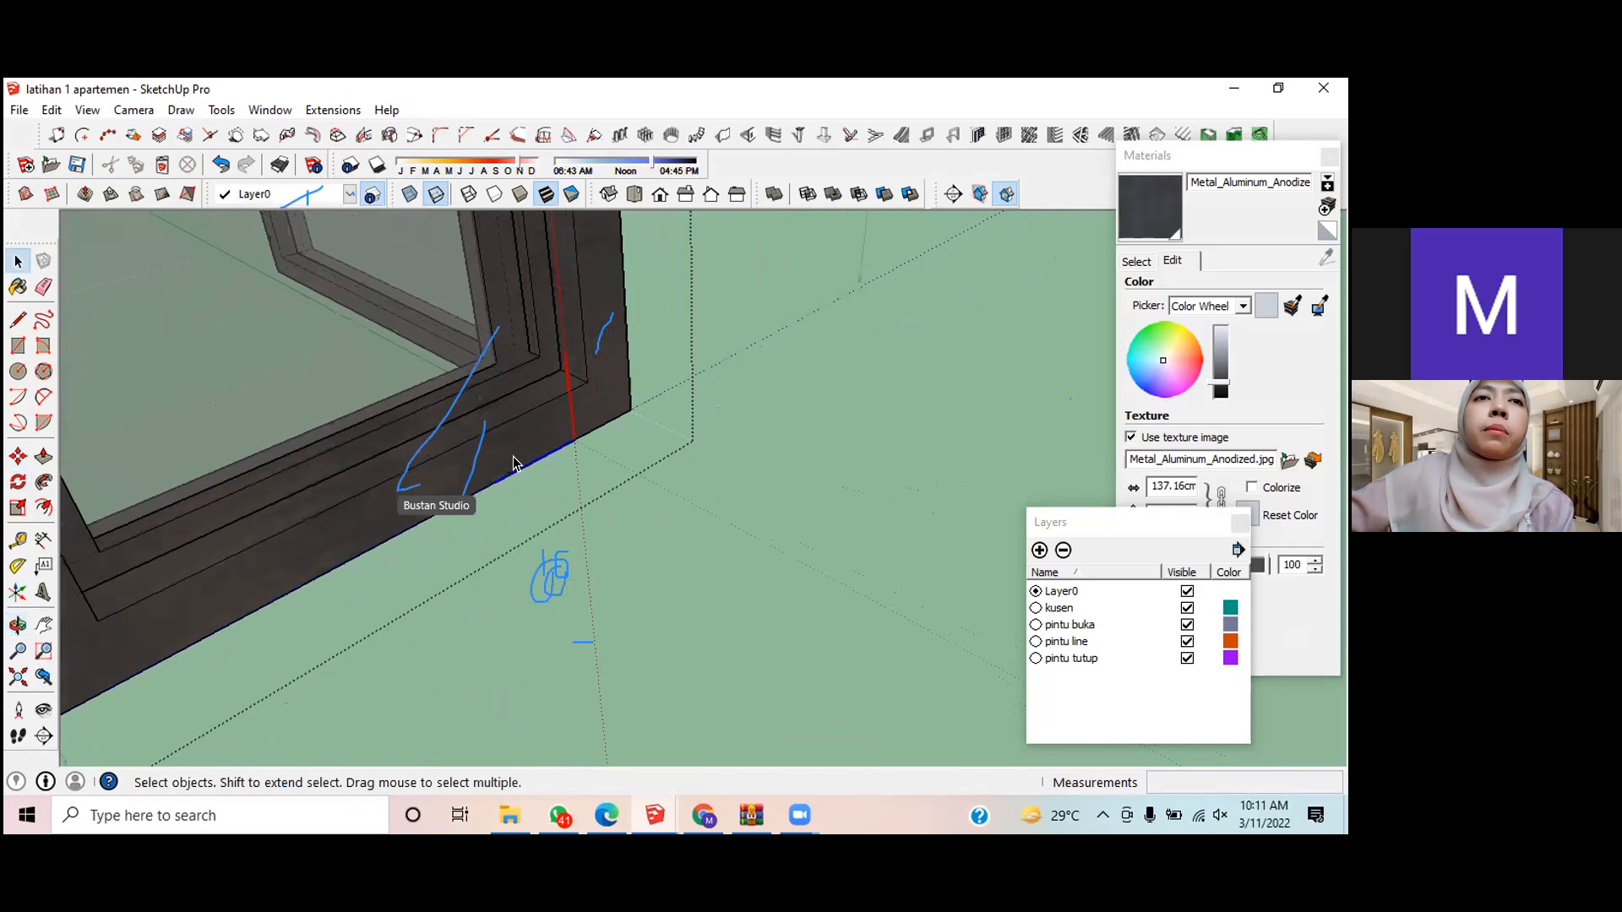
pyautogui.scroll(-1, 513, 463)
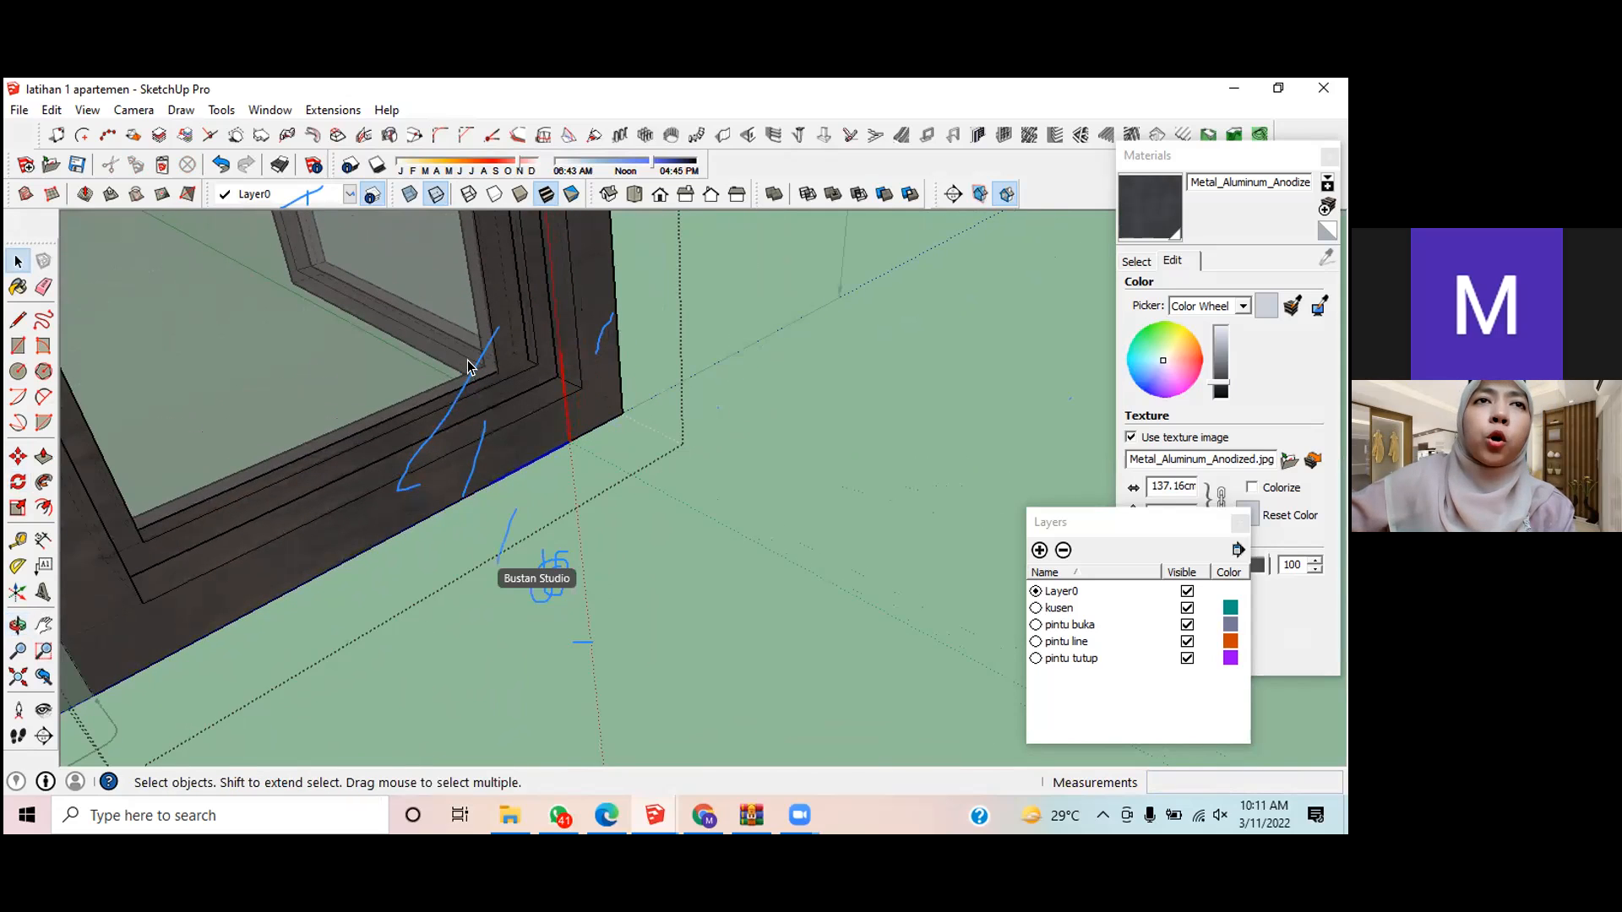
pyautogui.press('m')
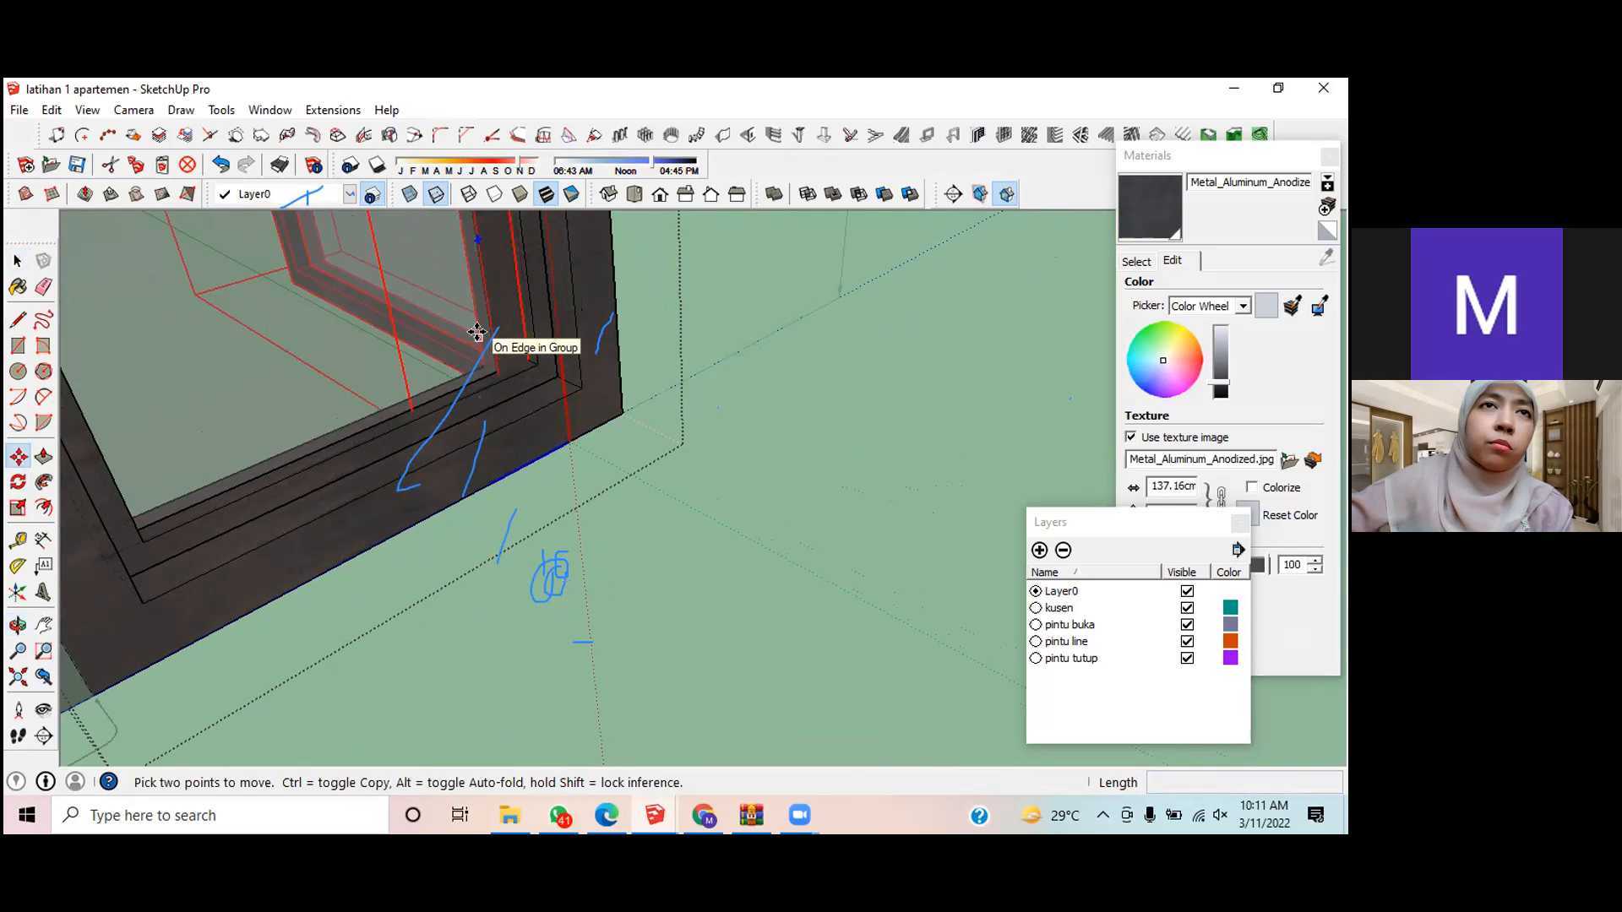
pyautogui.click(478, 334)
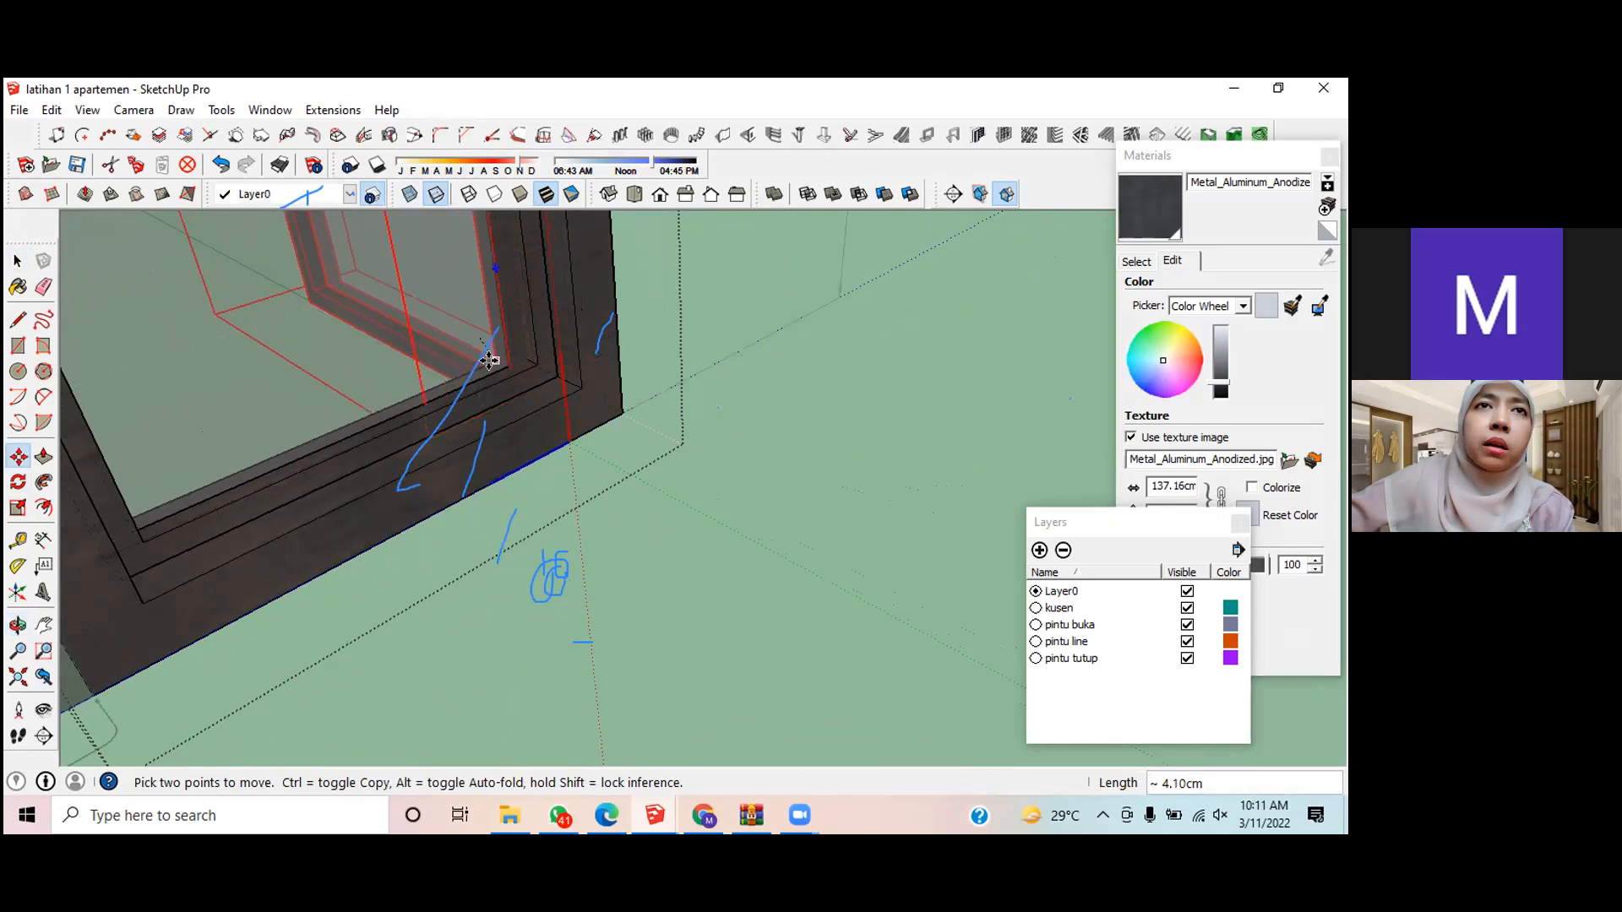